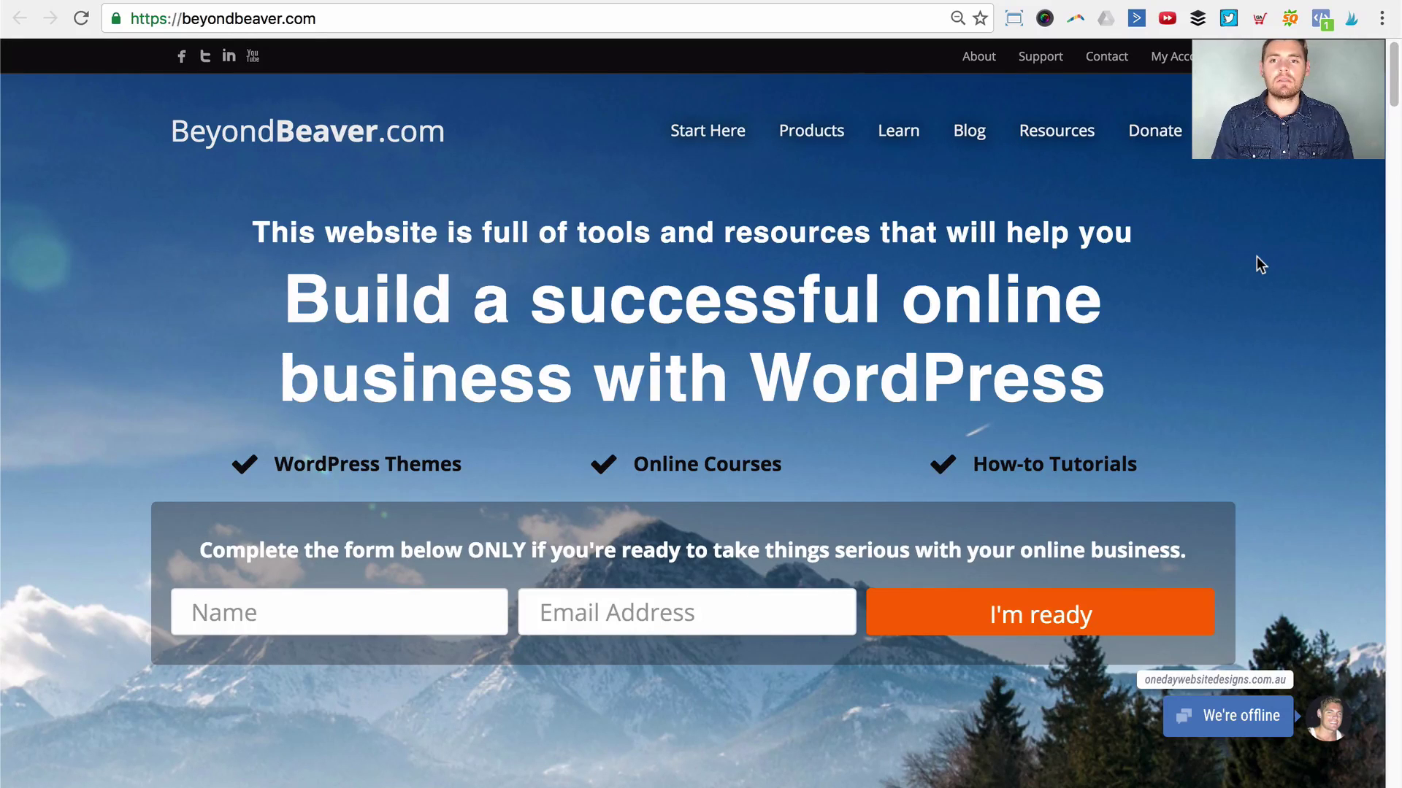
Step: Open the Landing Pages catalogue from the Products menu and scroll to the $22.00 Online App template
mouse_move(845, 141)
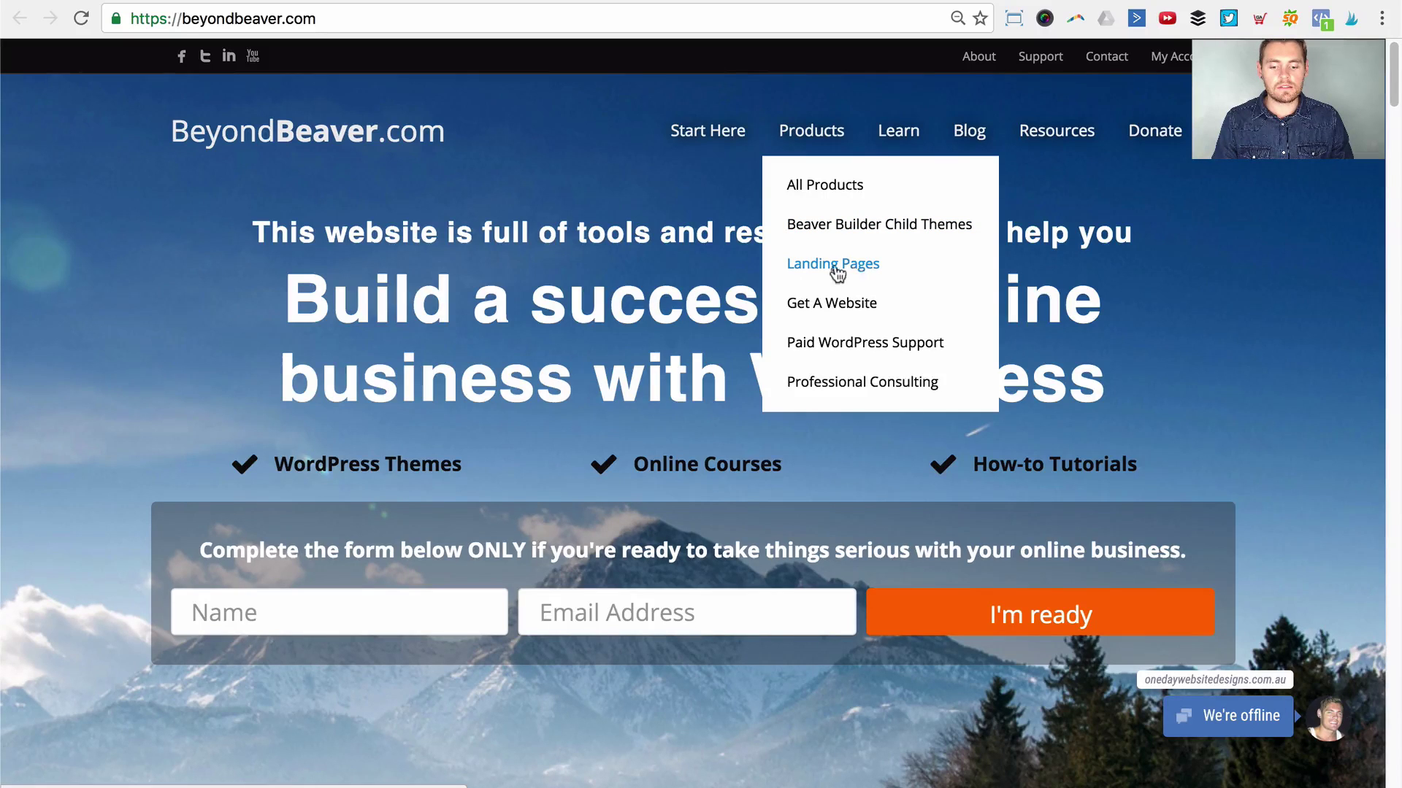
left_click(865, 268)
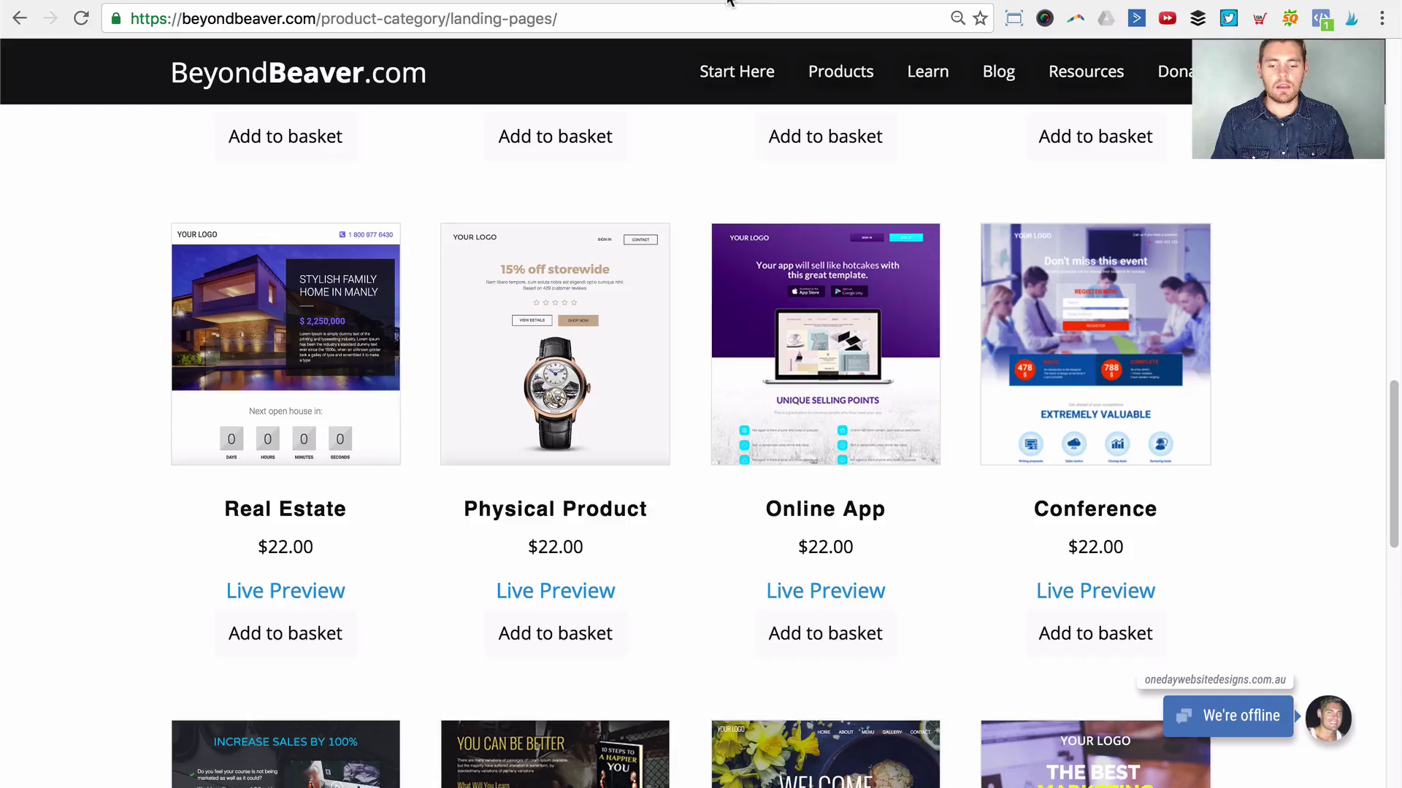
scroll(1317, 338, "up", 2)
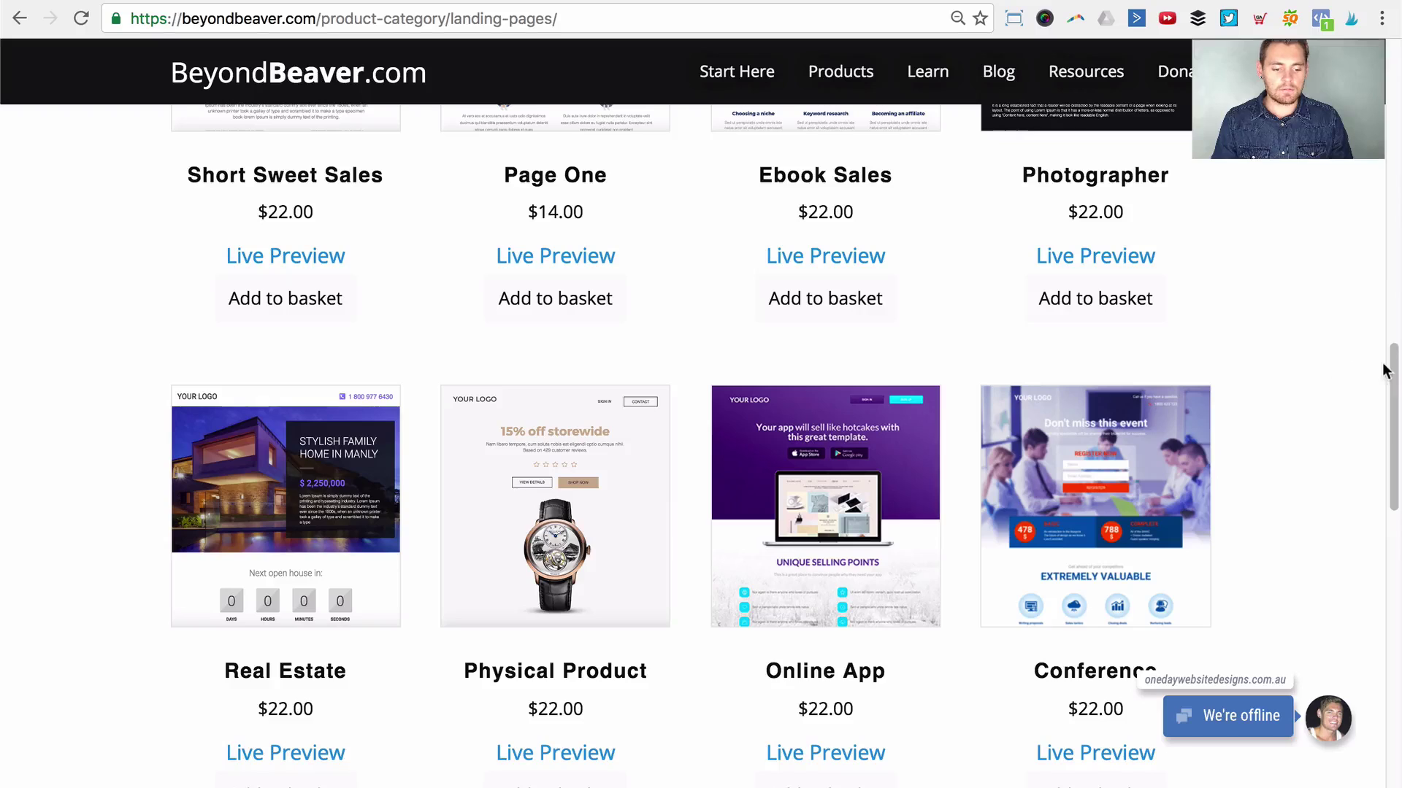
left_click_drag(1392, 365, 1395, 195)
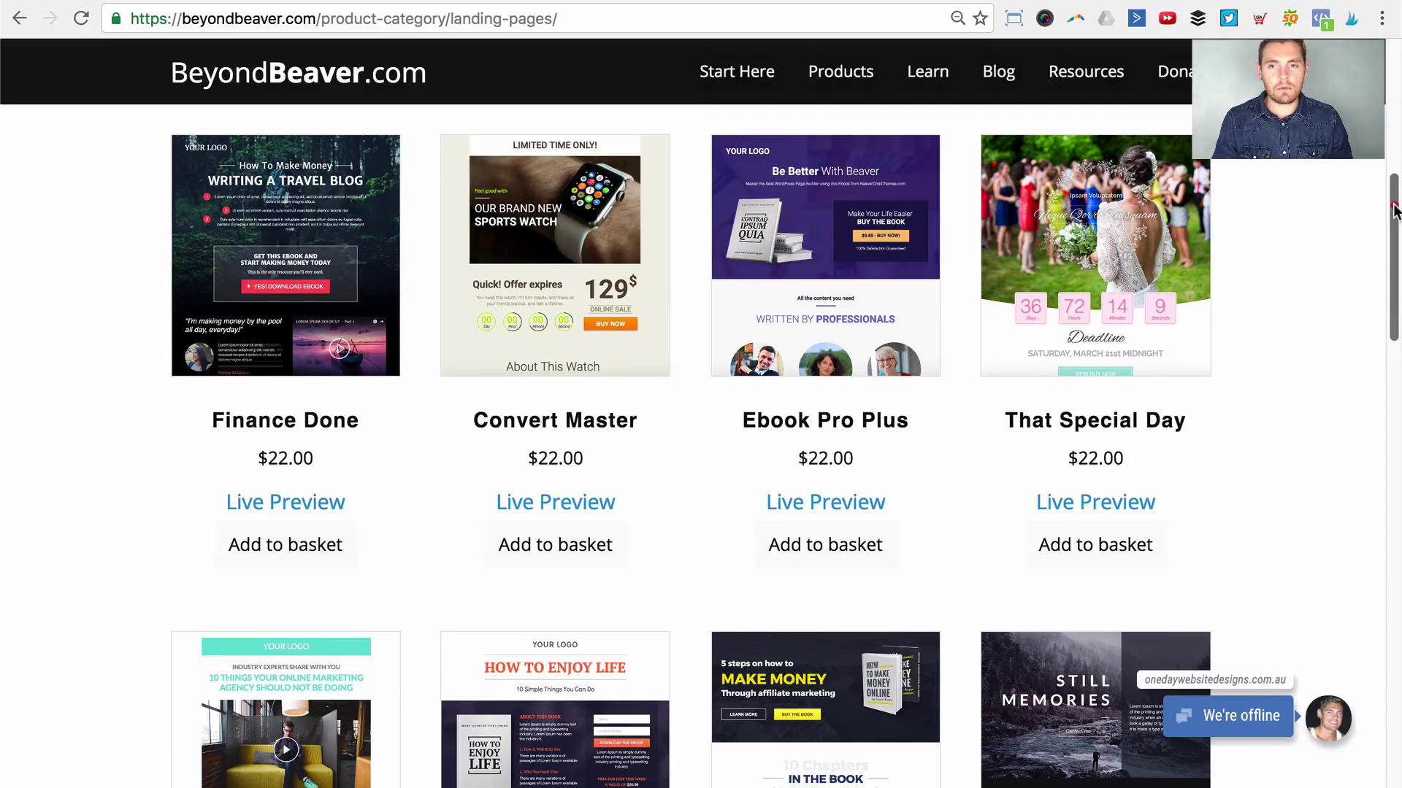
mouse_move(1393, 209)
left_mouse_down()
mouse_move(1394, 233)
mouse_move(1393, 207)
left_mouse_up()
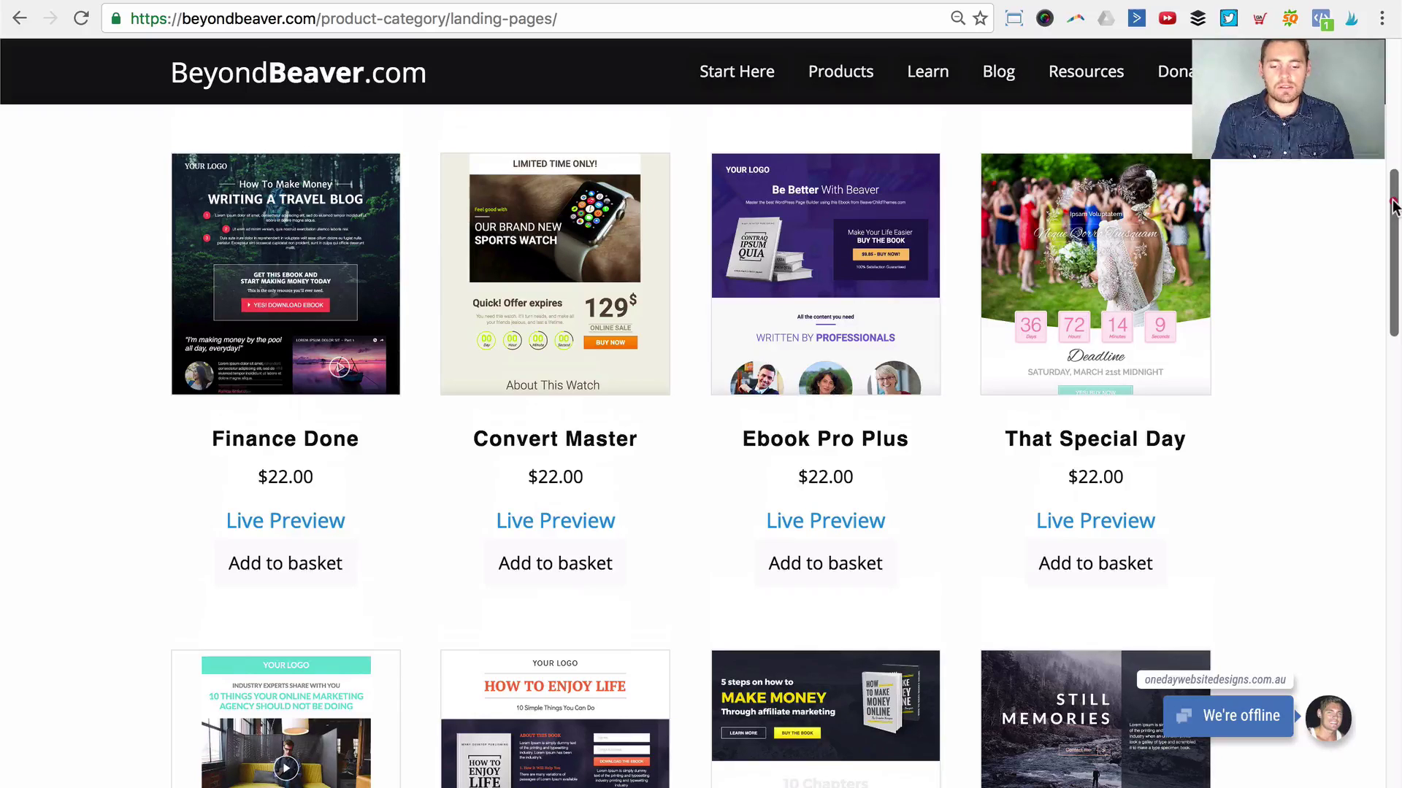
left_click_drag(1393, 207, 1394, 210)
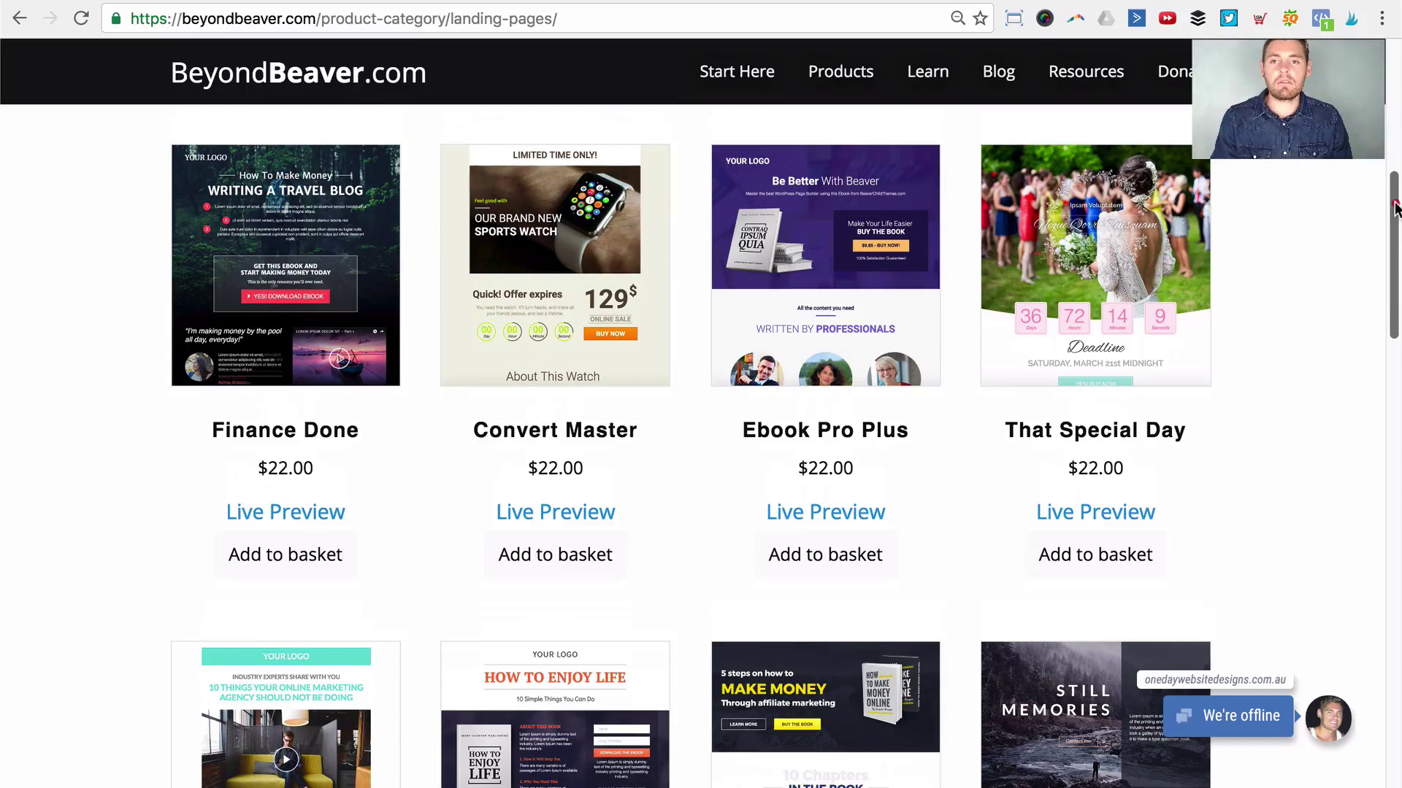
left_click_drag(1395, 210, 1397, 398)
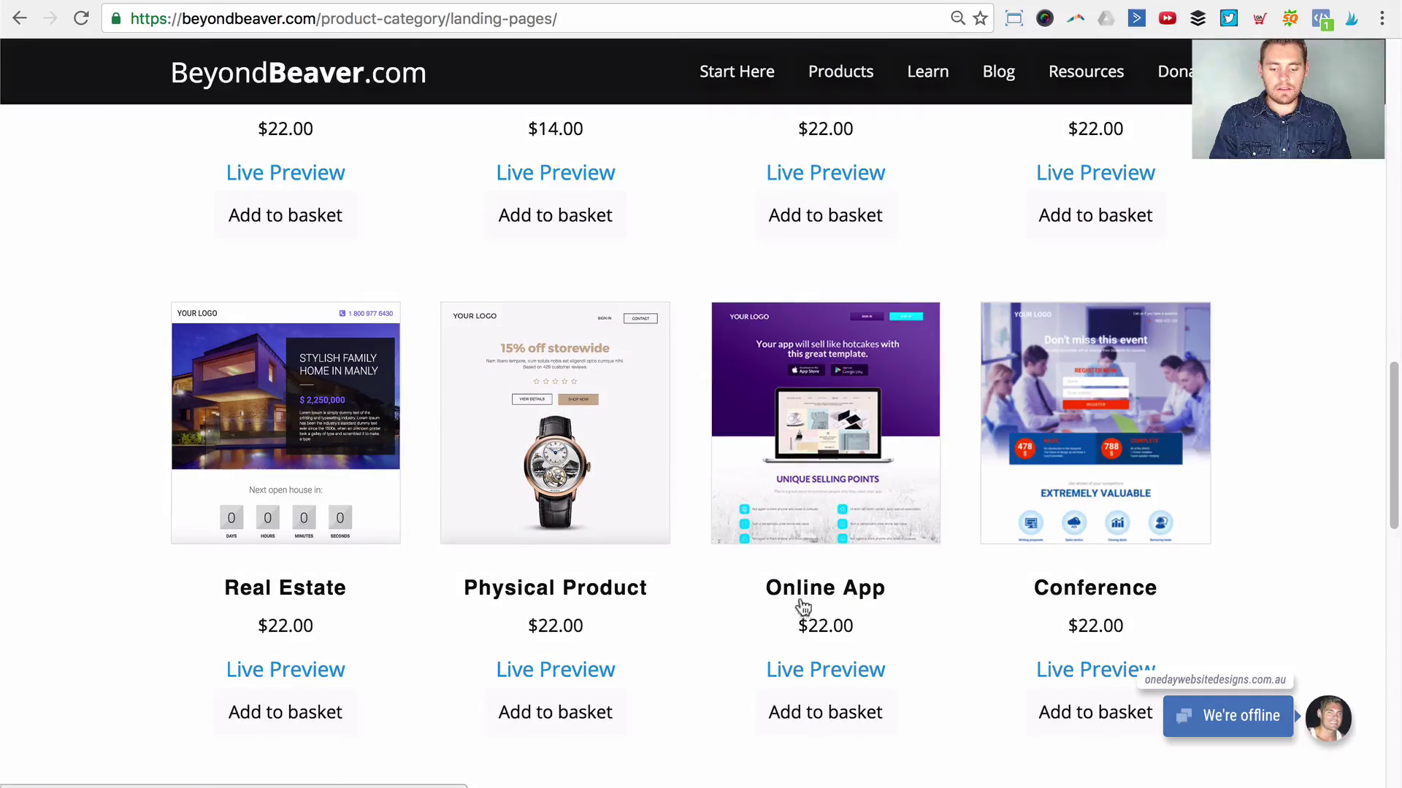
Step: Open the Online App live preview and scroll through its purple header with SIGN IN and SIGN UP
left_click(822, 675)
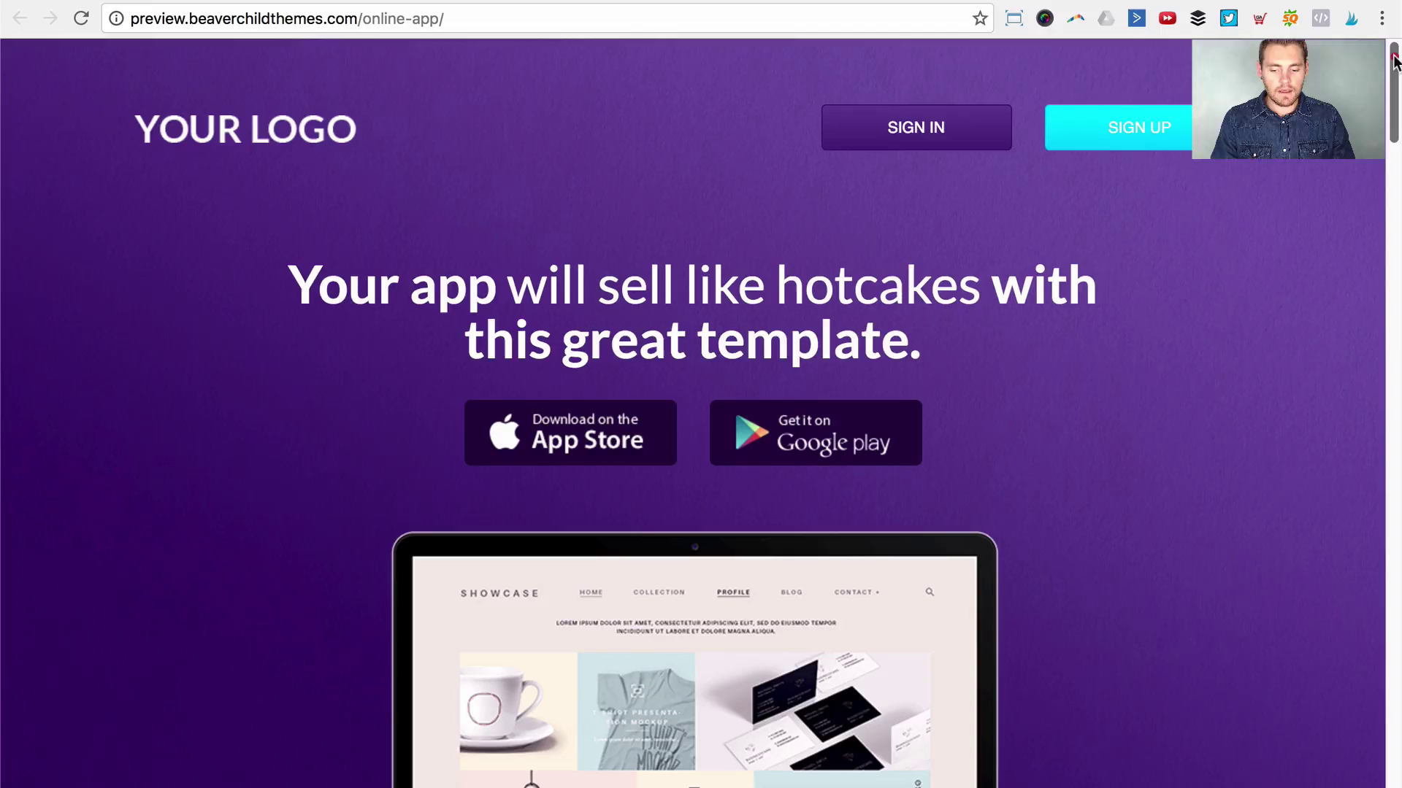
left_click_drag(1394, 62, 1397, 75)
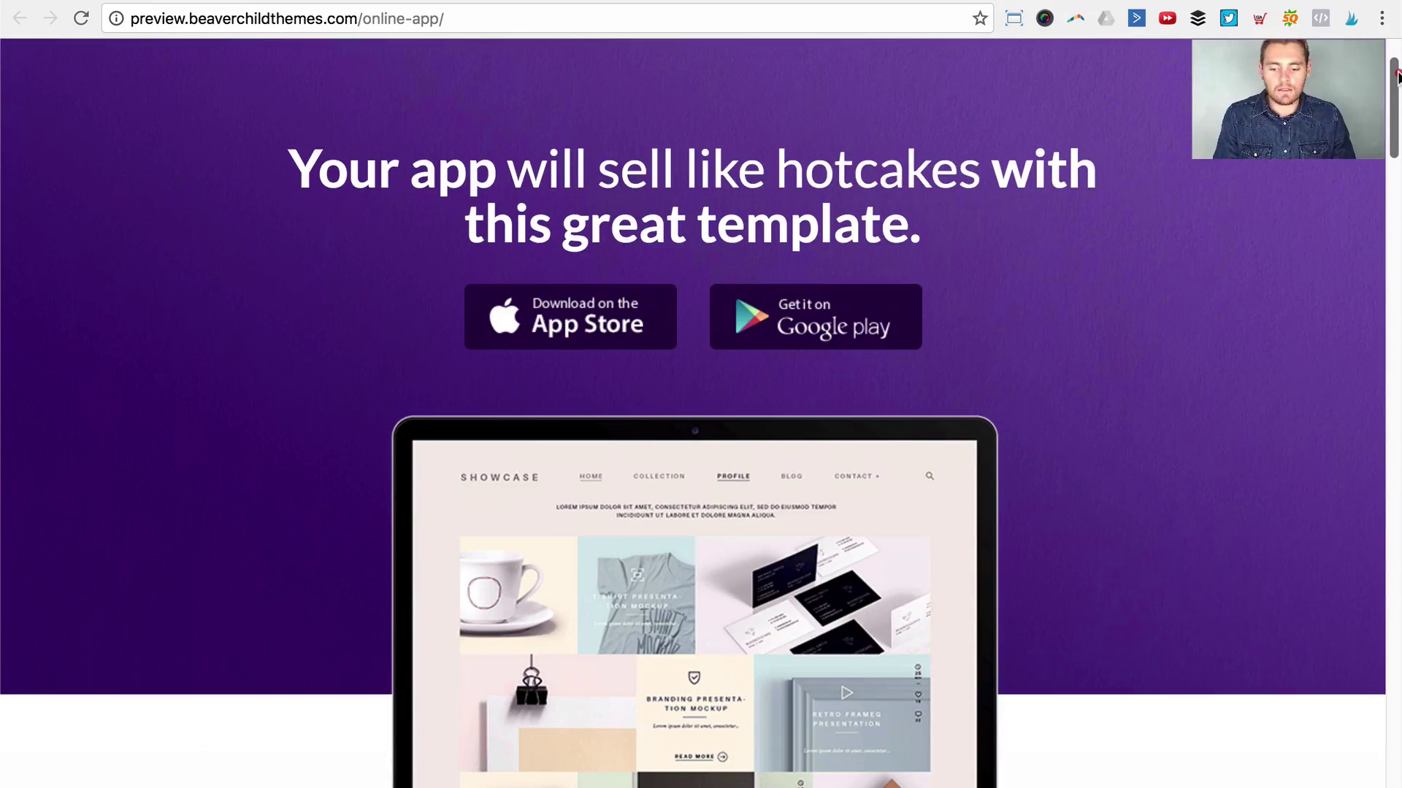
left_click_drag(1397, 76, 1396, 37)
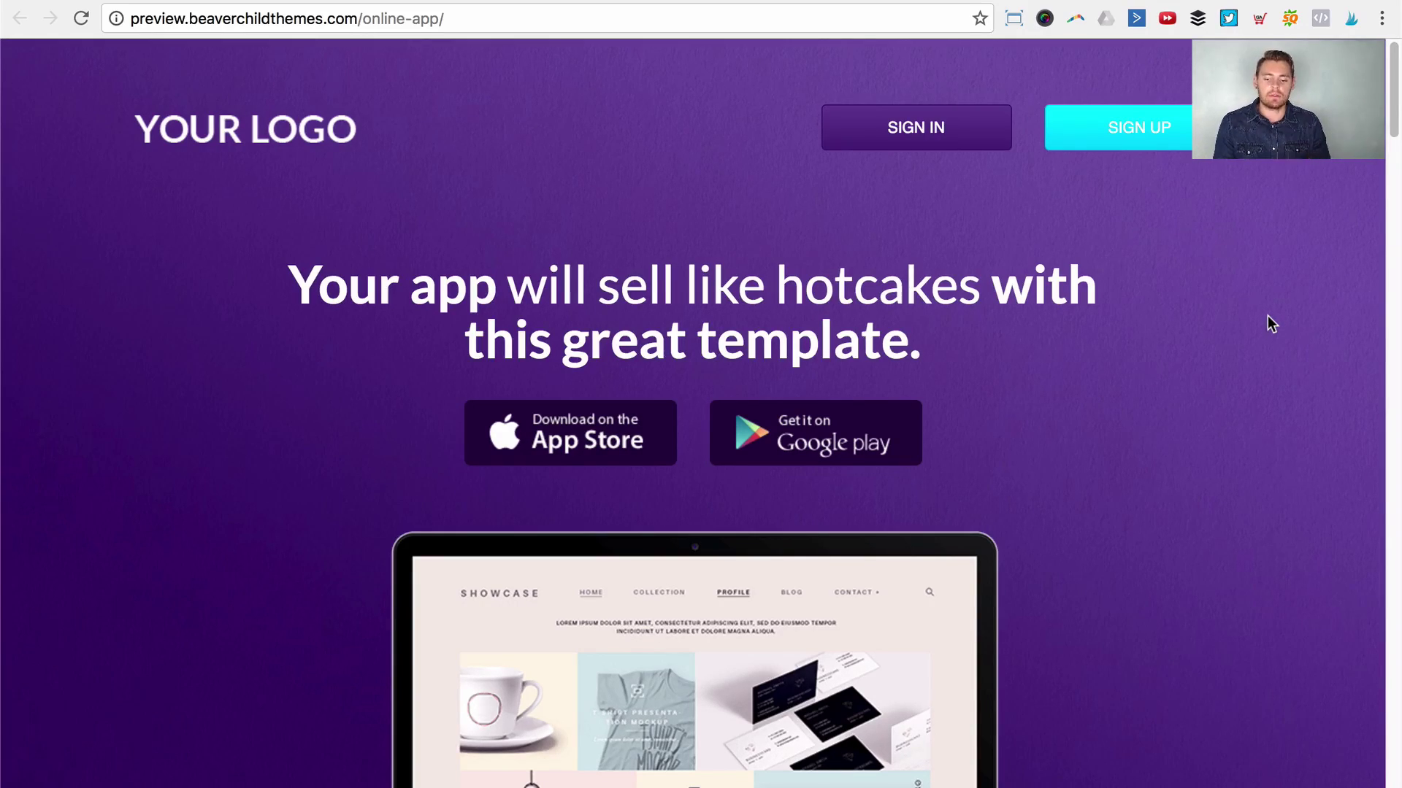
Step: Reload the online-app/ page while logged in and open it in Page Builder
scroll(1267, 317, "down", 1)
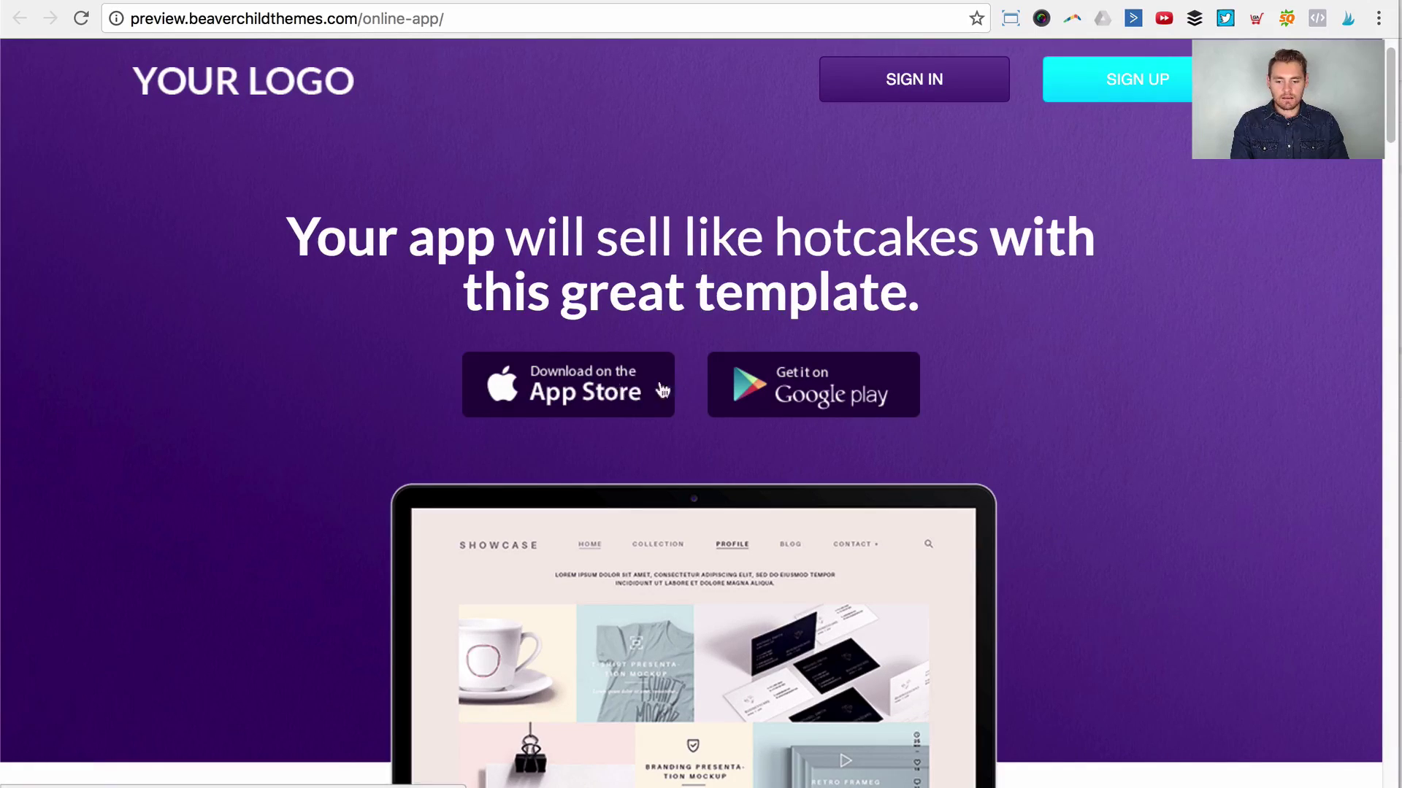
scroll(846, 482, "down", 2)
scroll(846, 484, "down", 1)
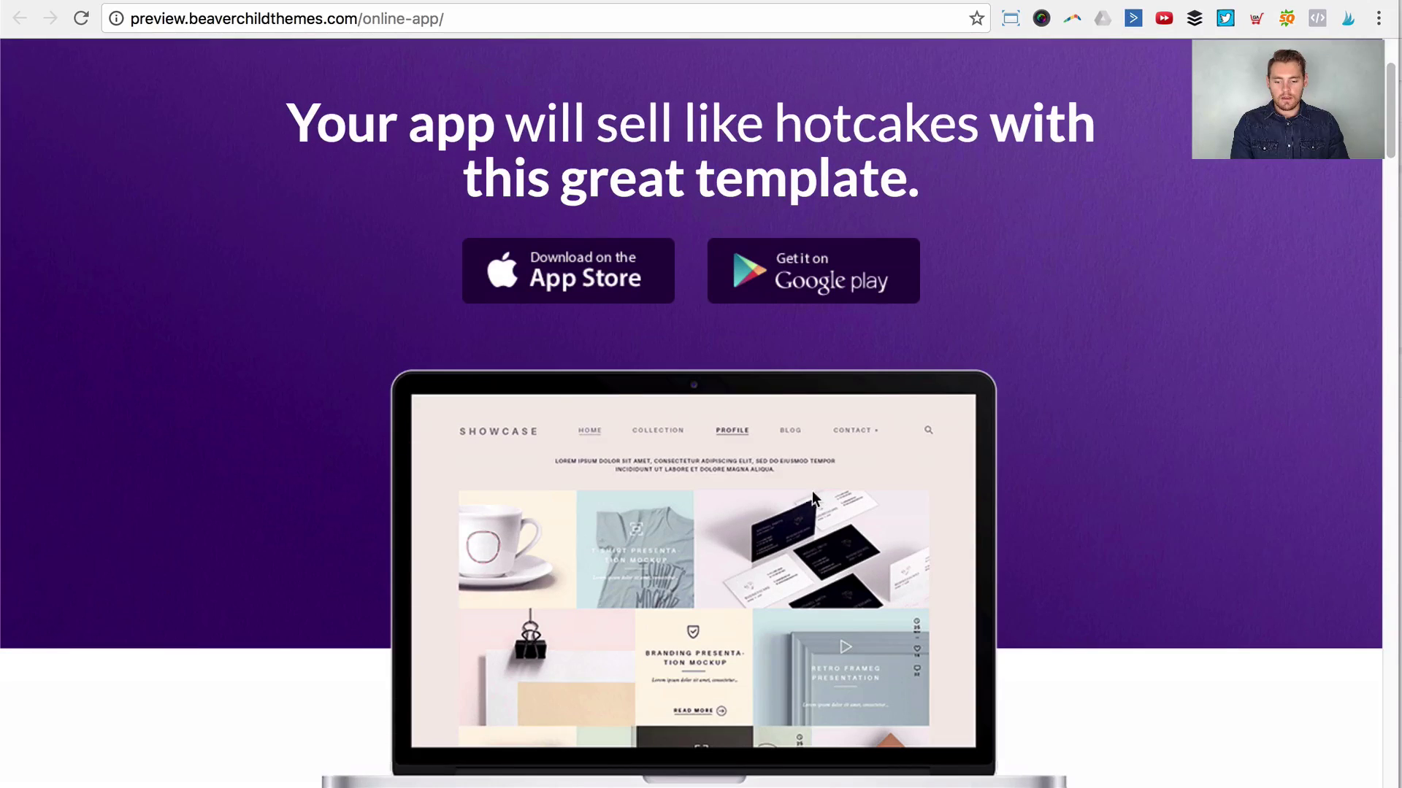
scroll(438, 467, "up", 4)
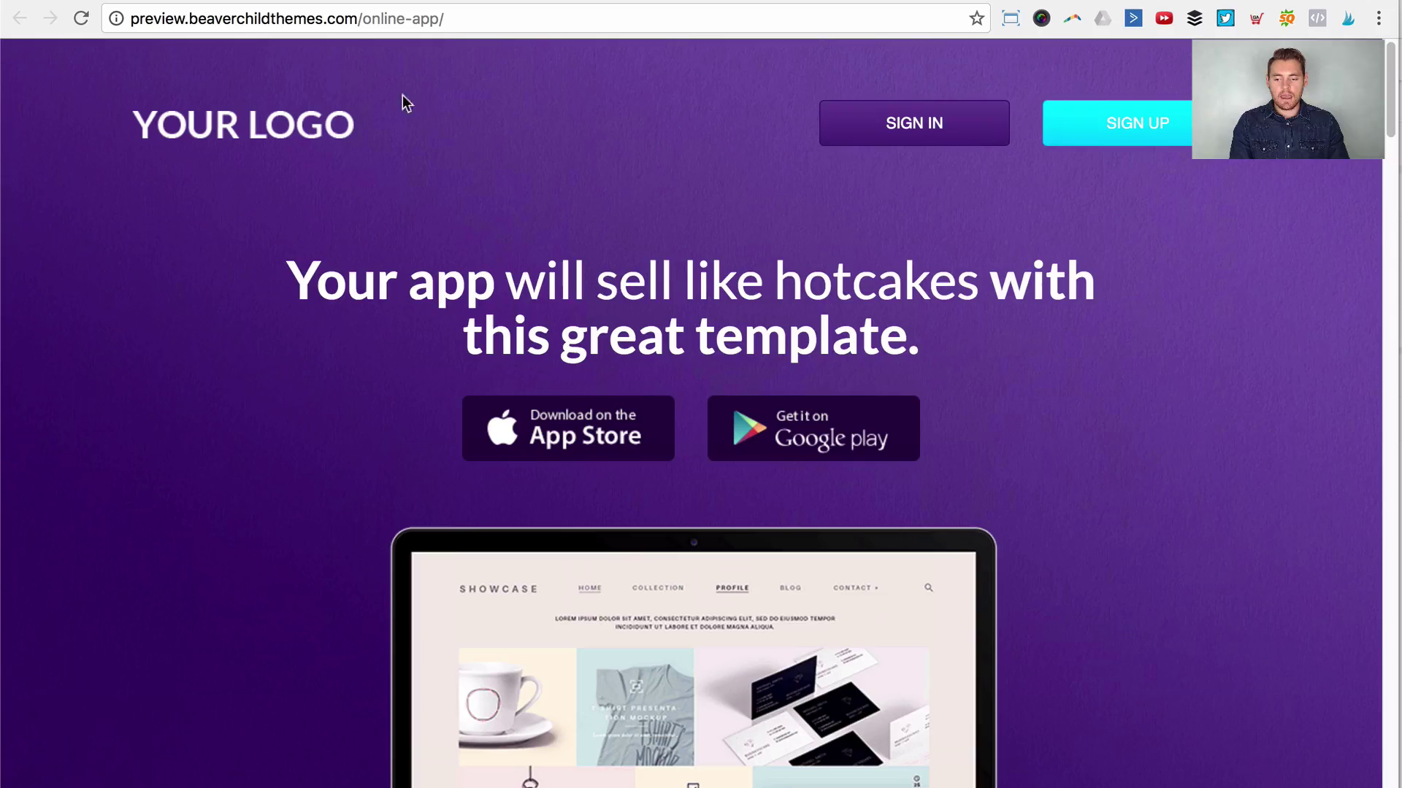
left_click(464, 18)
left_click(465, 15)
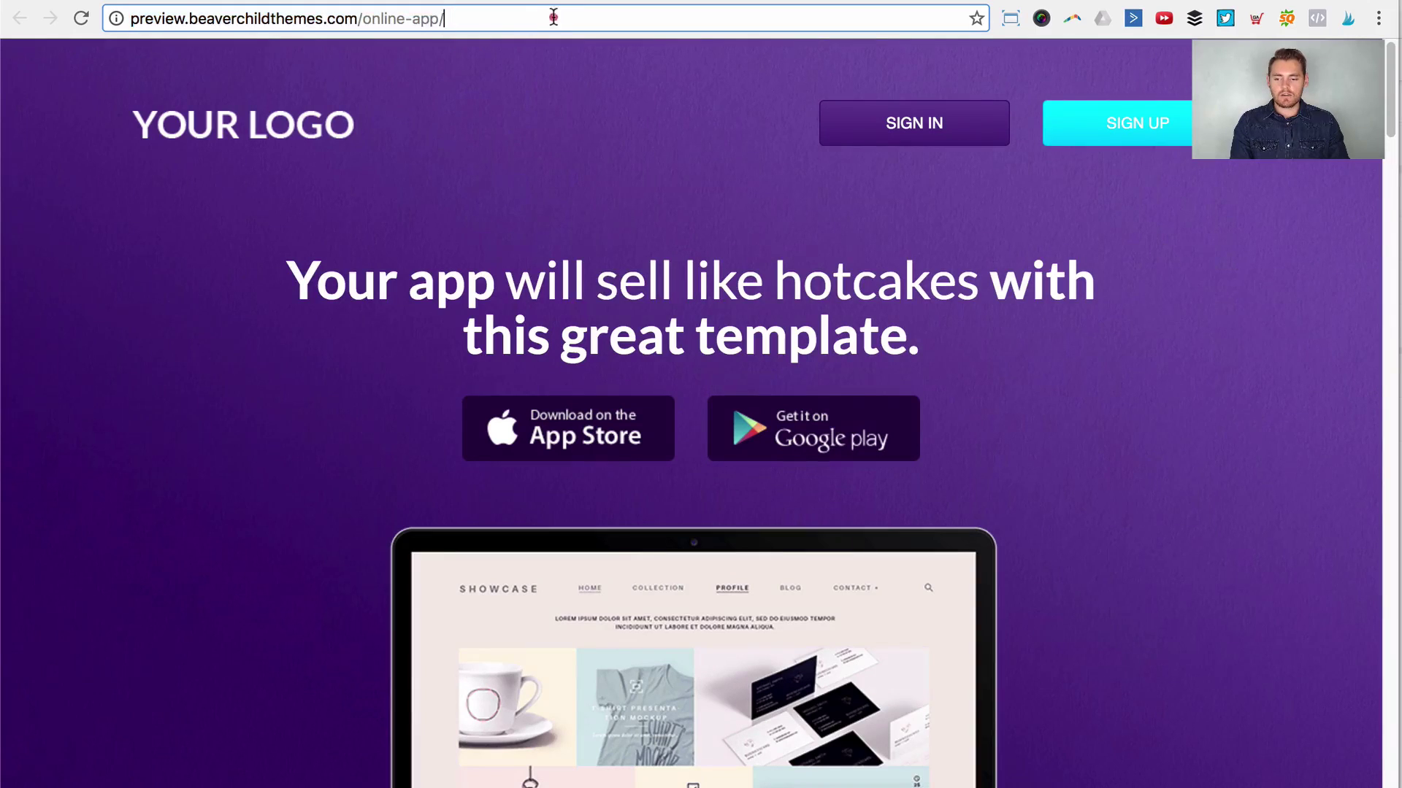
left_click_drag(465, 15, 359, 16)
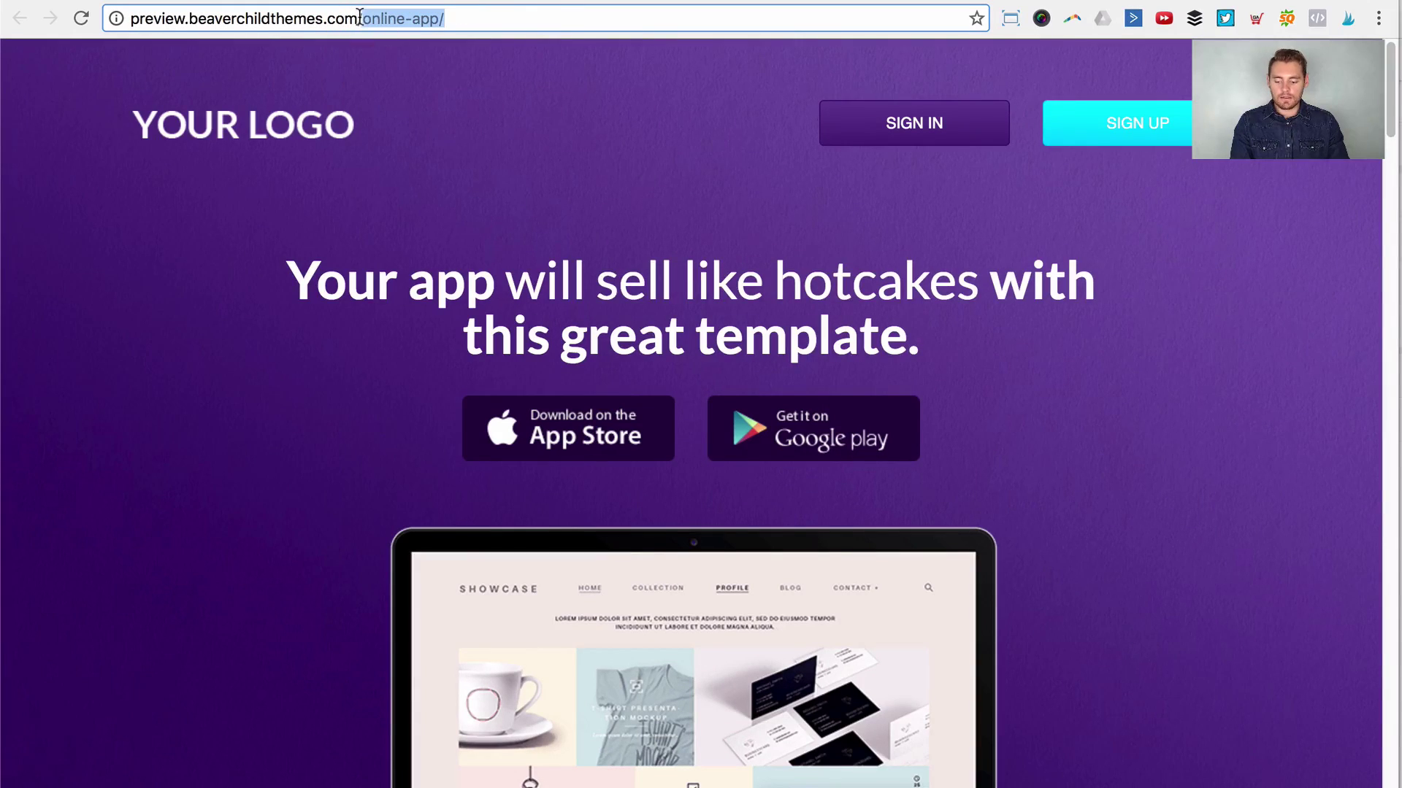
key("Return")
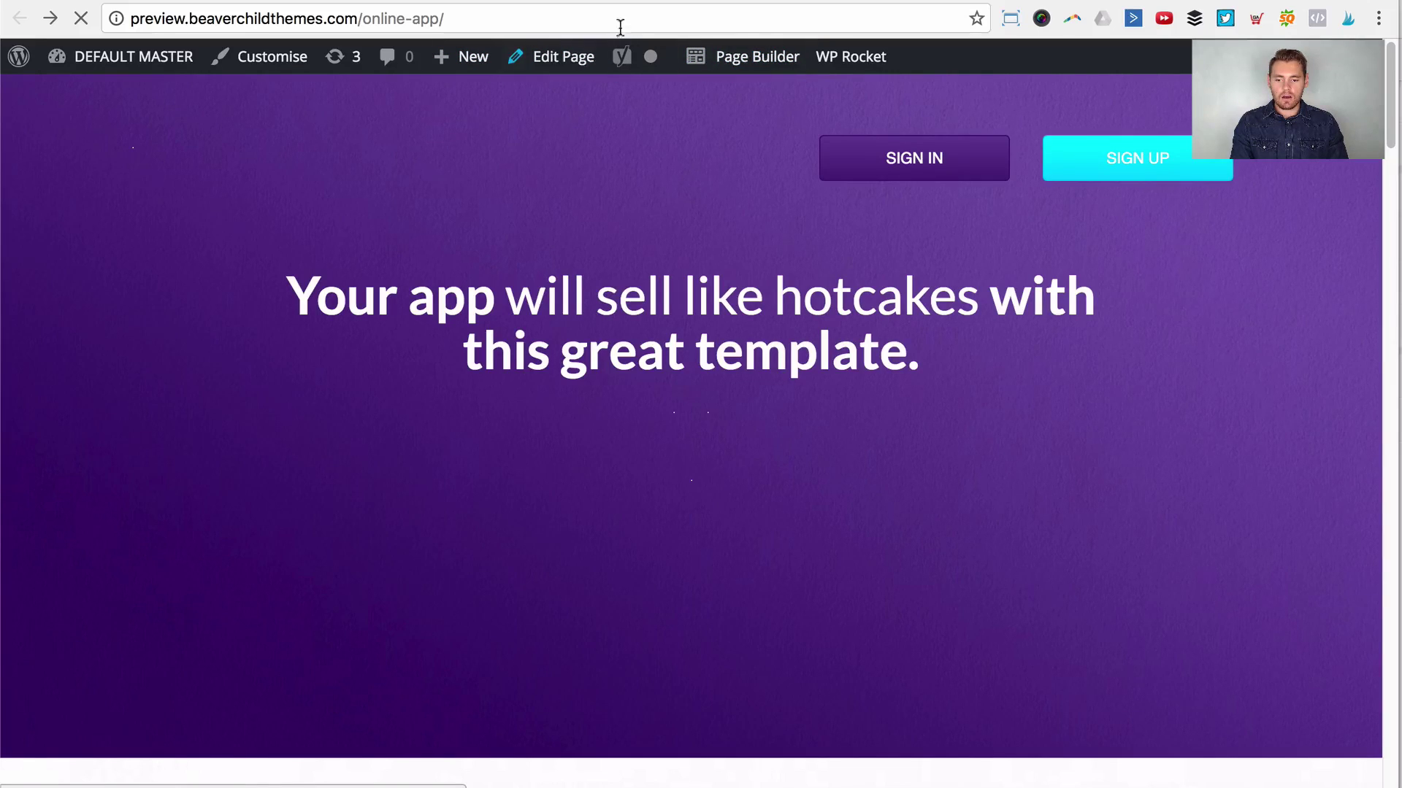
left_click(738, 70)
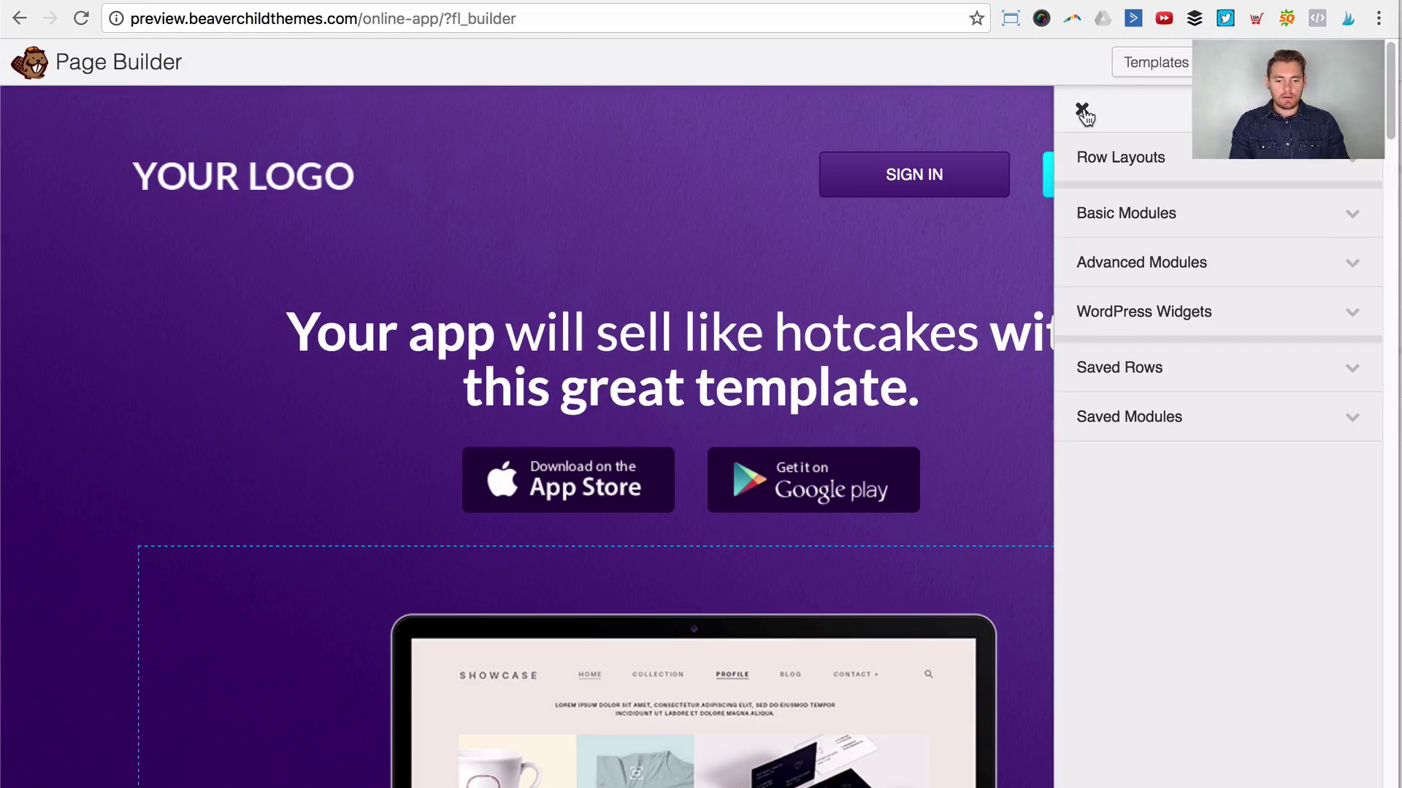
Step: Close the module panel and inspect the template's logo, SIGN IN/SIGN UP buttons and heading modules
left_click(1082, 109)
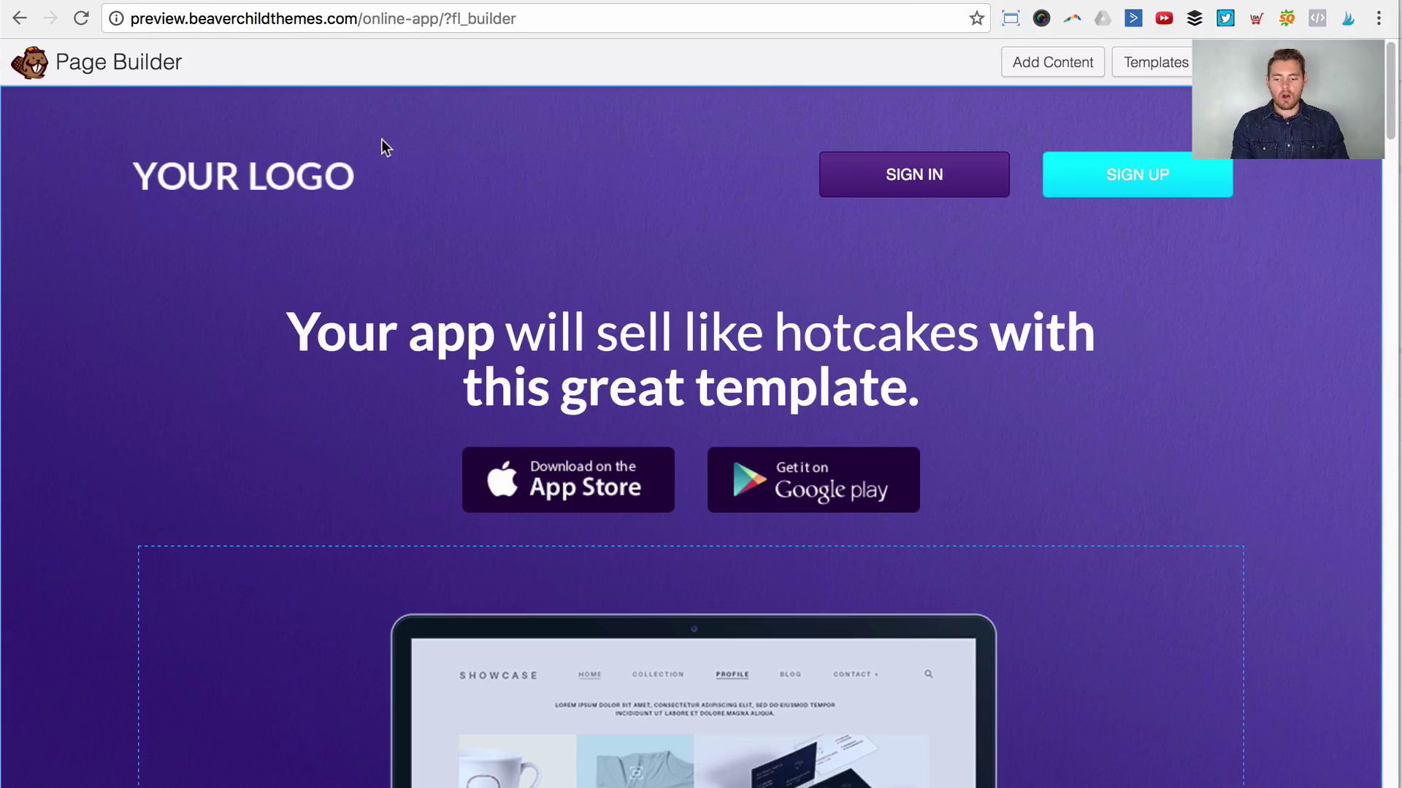
mouse_move(405, 184)
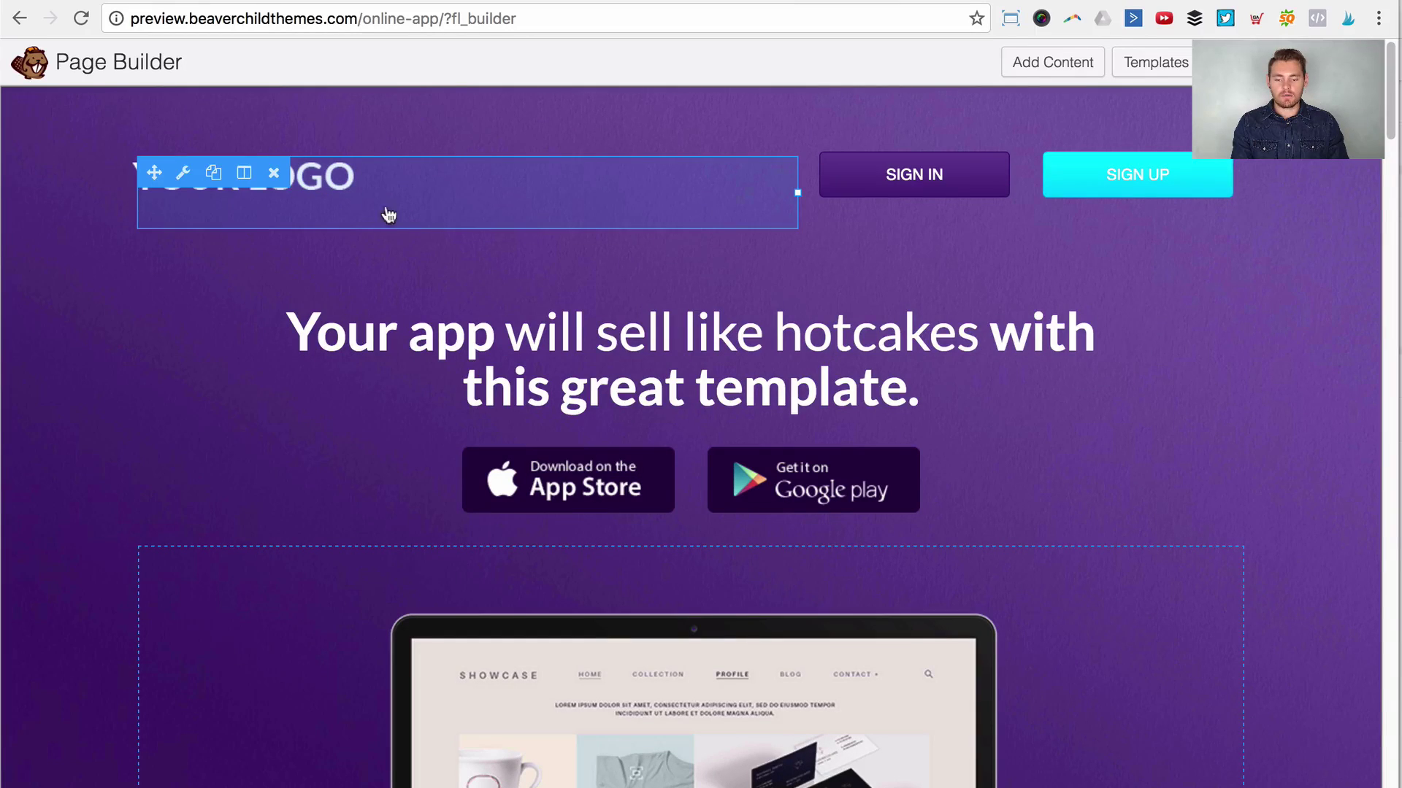
mouse_move(912, 184)
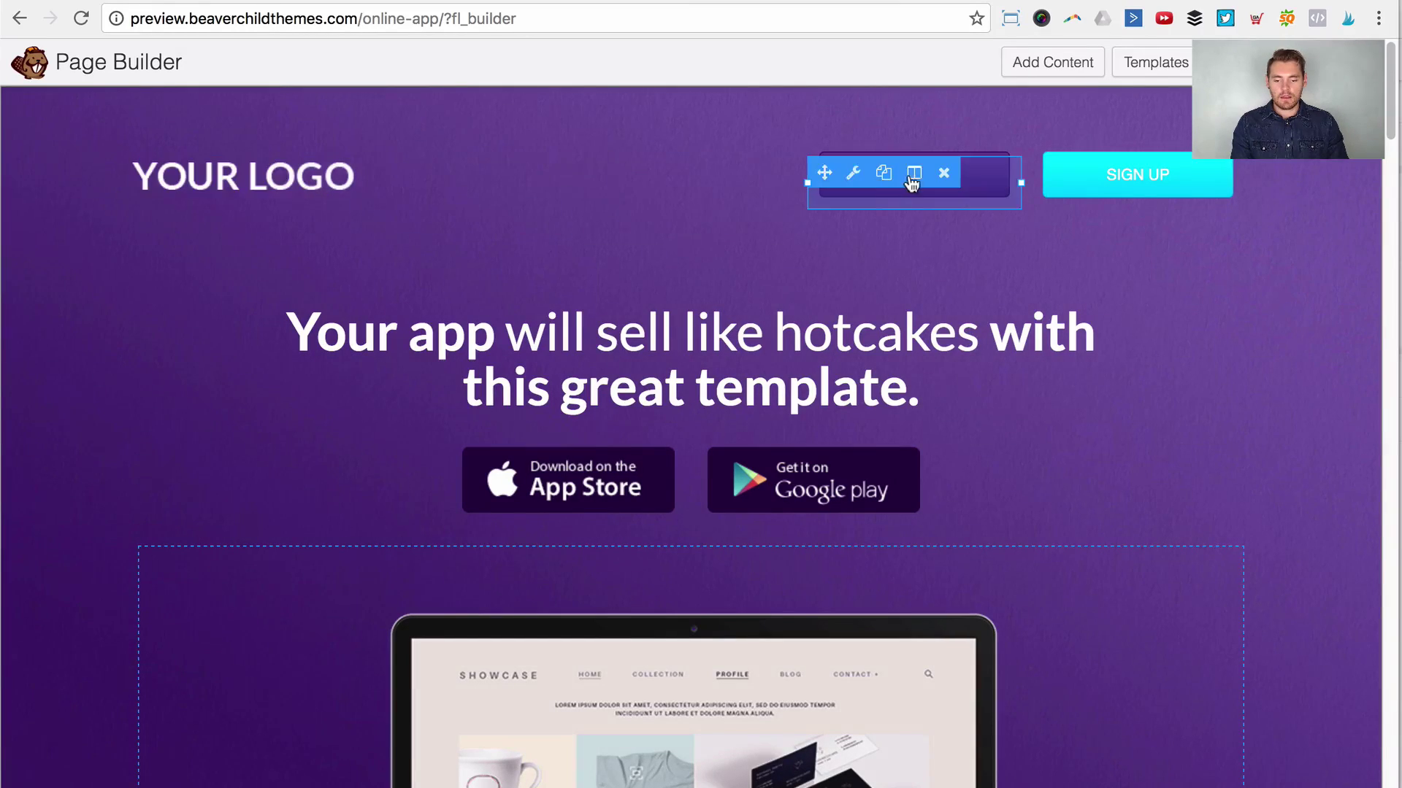
mouse_move(1128, 188)
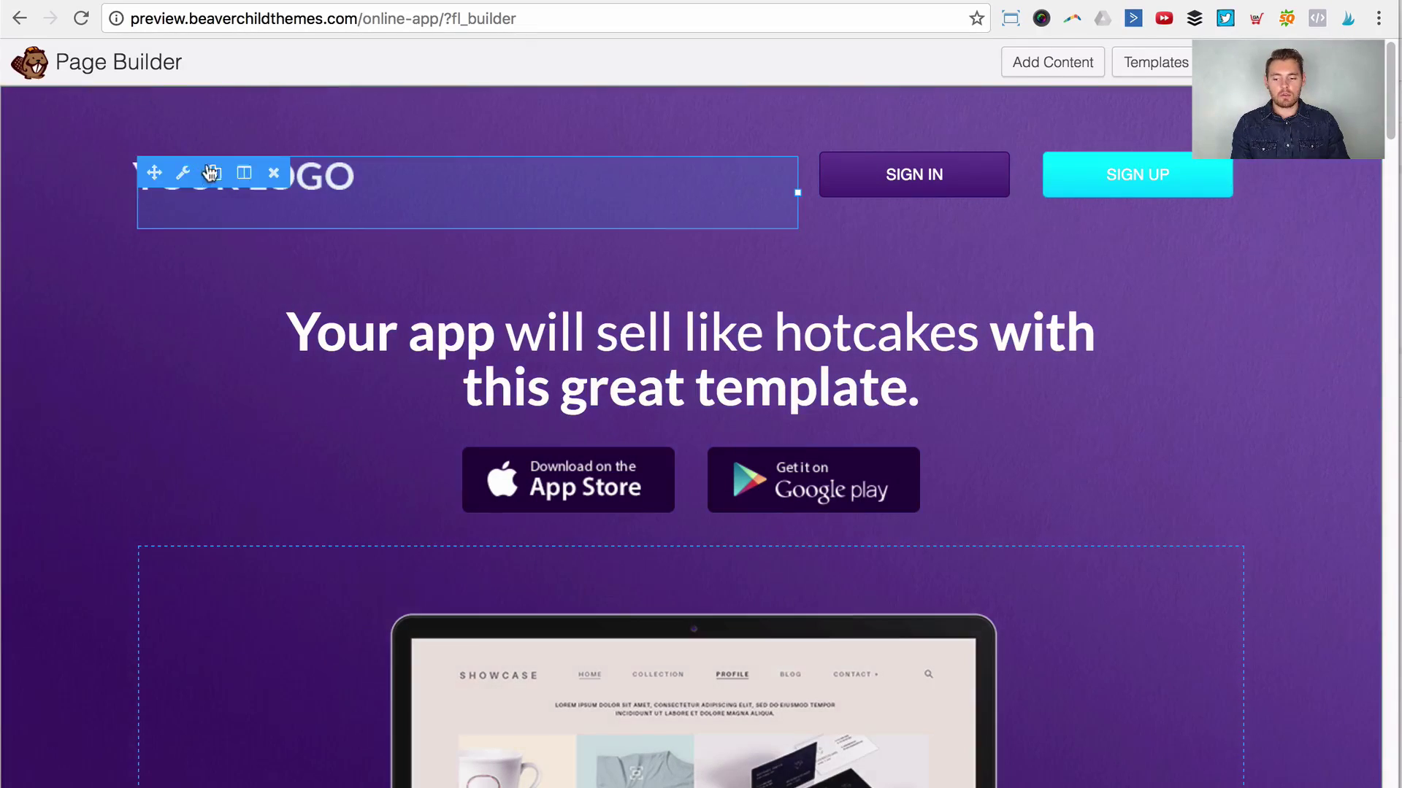
mouse_move(638, 192)
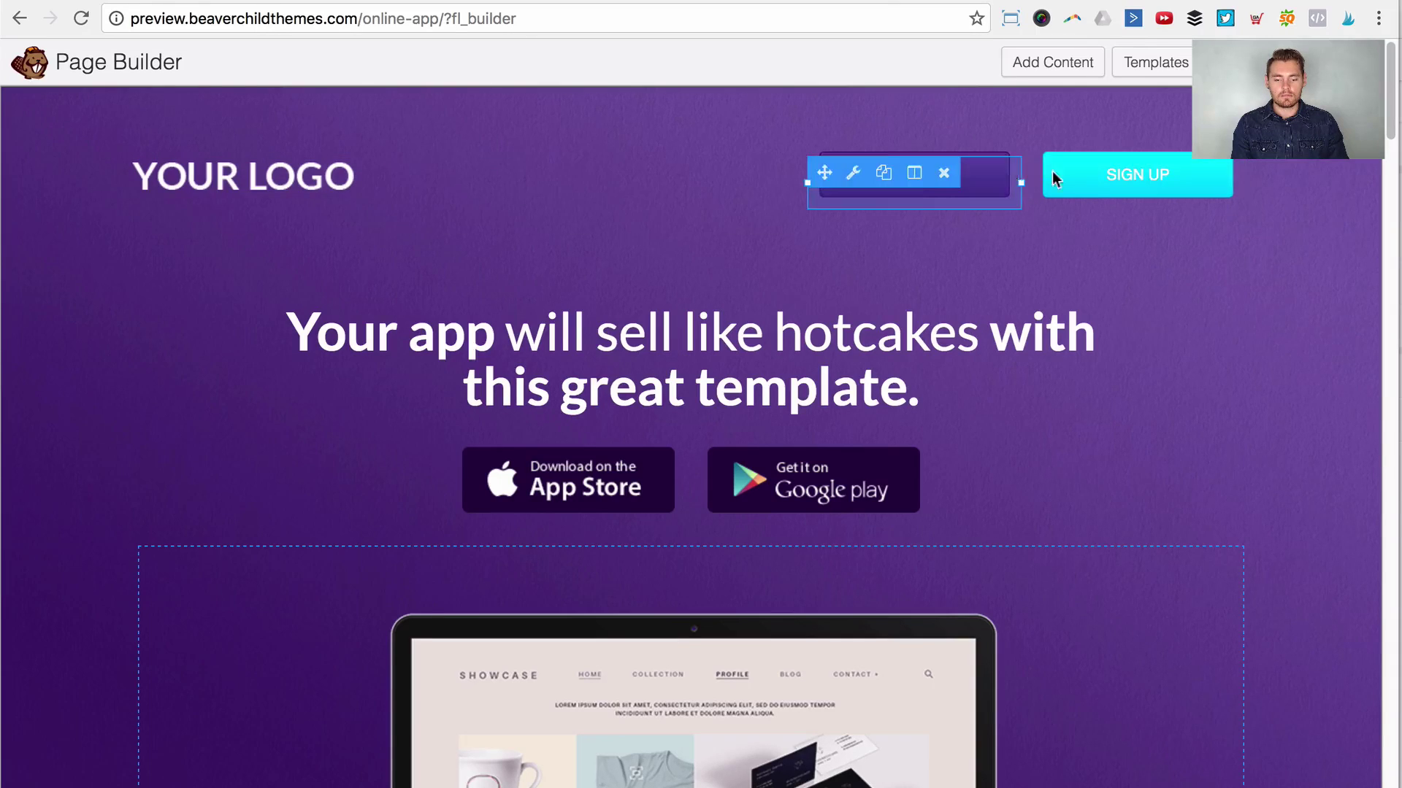
mouse_move(687, 373)
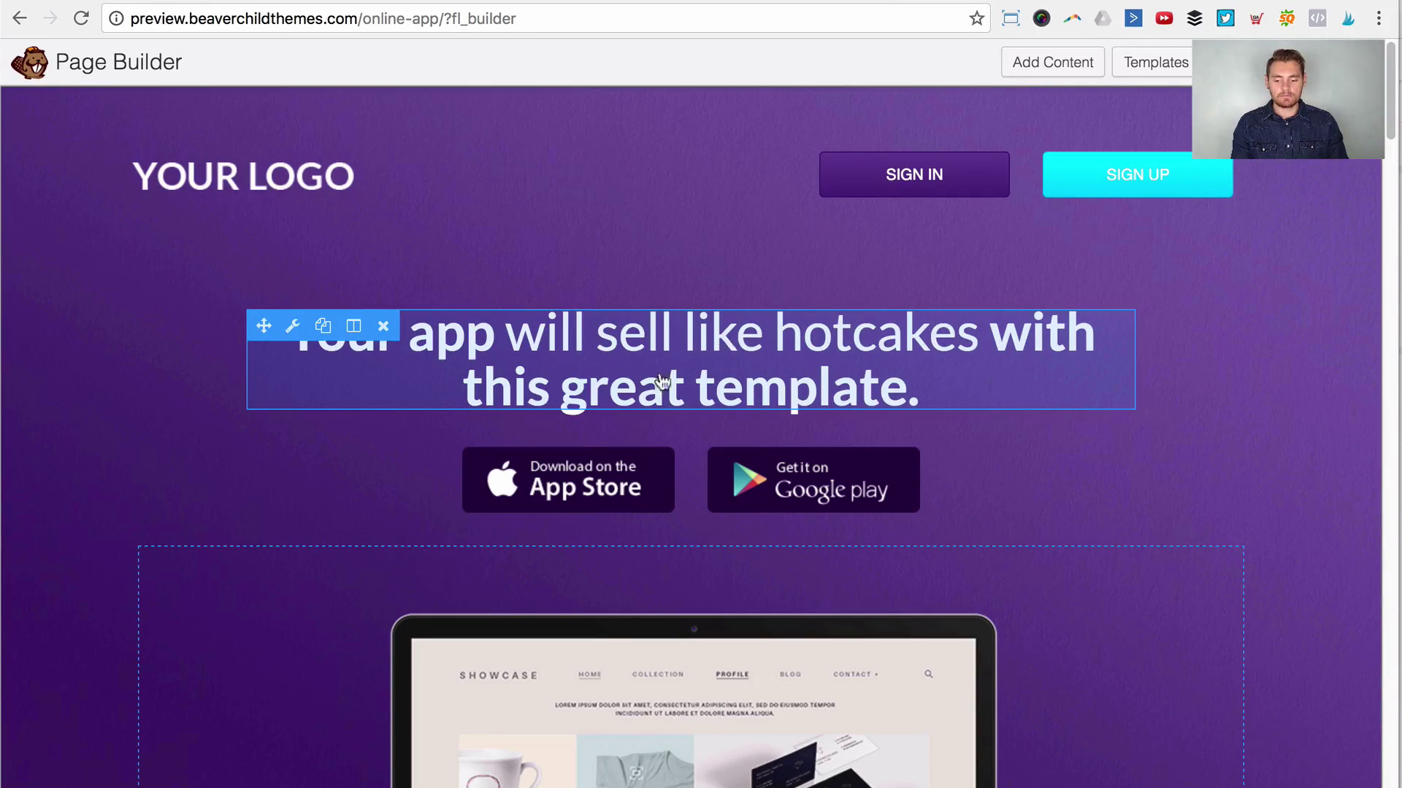
mouse_move(416, 489)
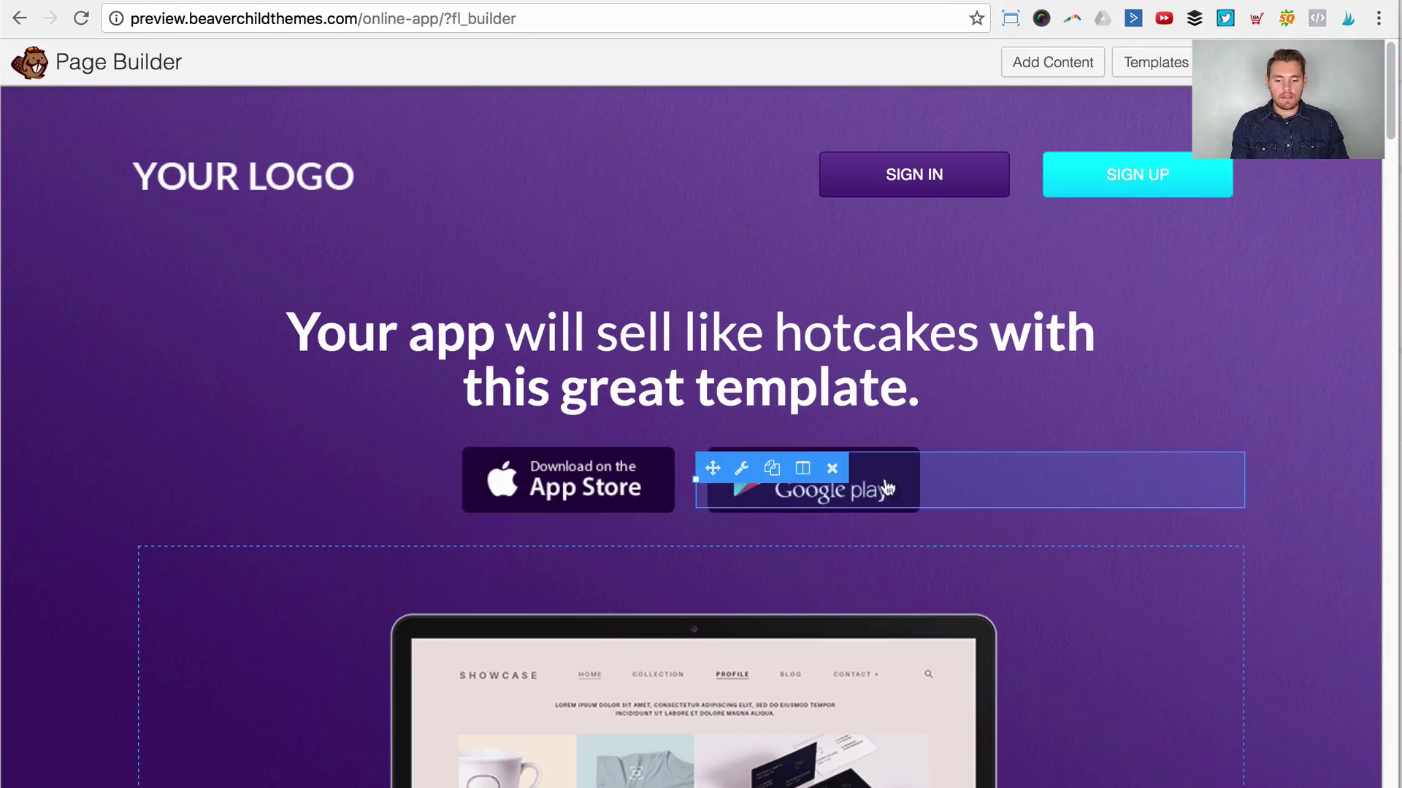
mouse_move(522, 182)
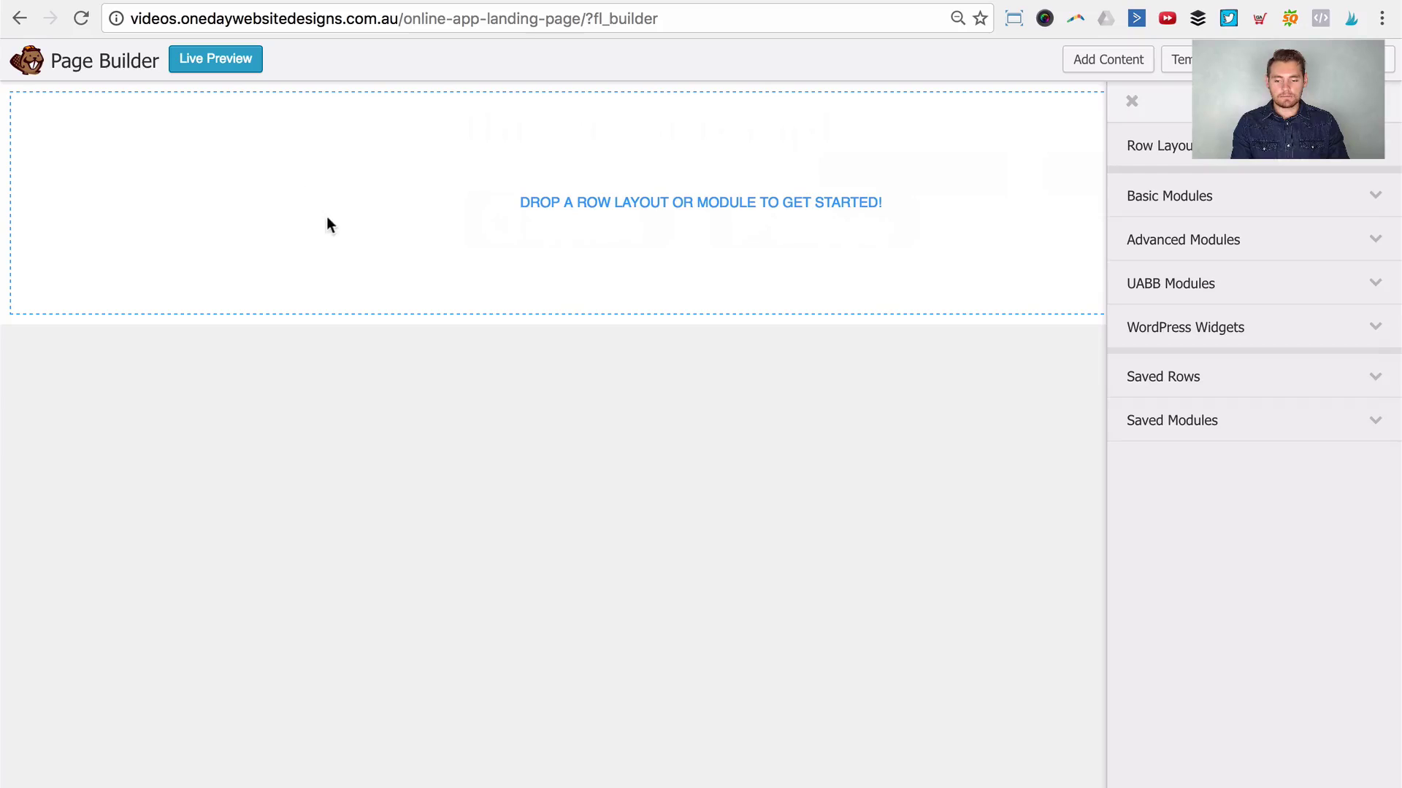
Step: Add a 3 Columns row layout to the empty page and open its Row Settings
left_click(1164, 190)
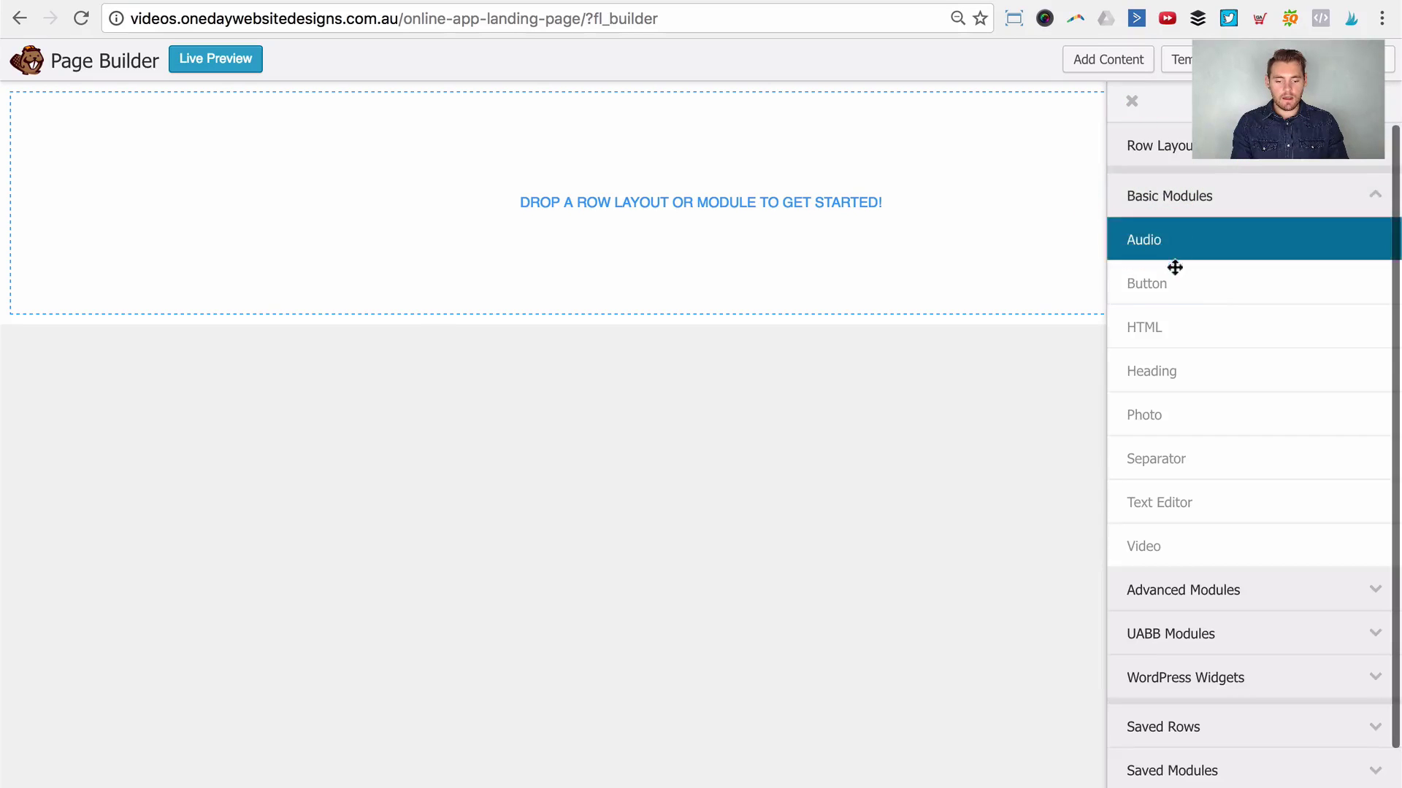
left_click(1187, 151)
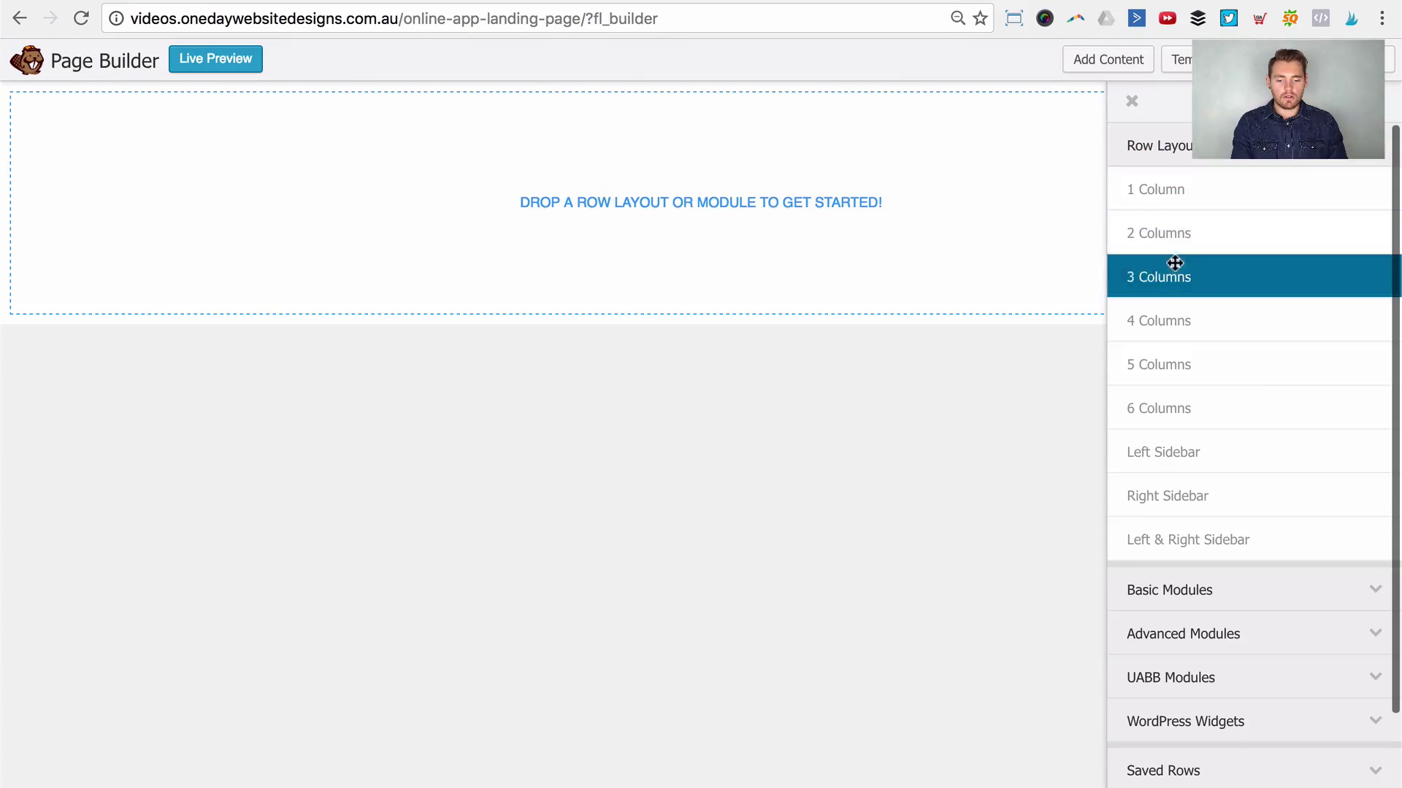
left_click_drag(1176, 272, 667, 193)
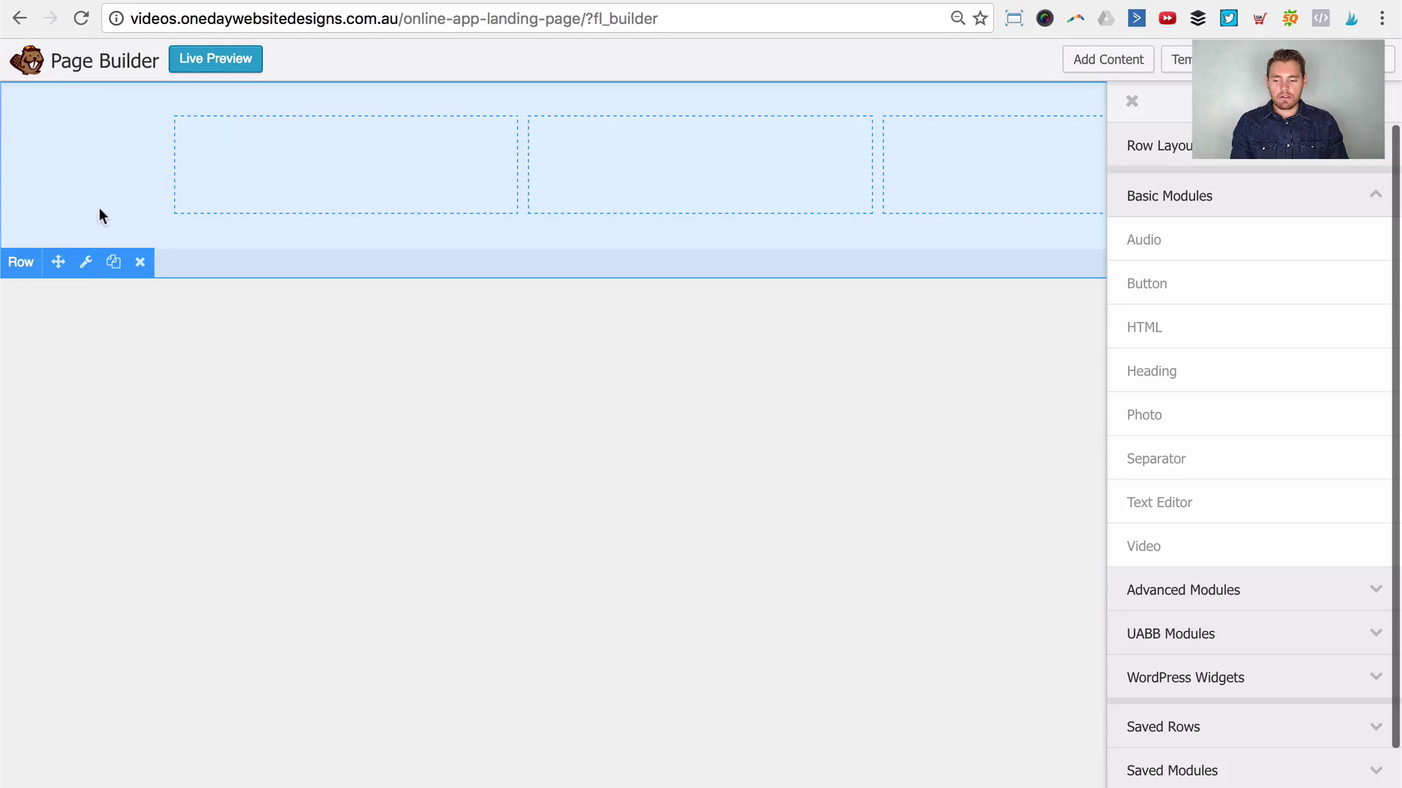
left_click(82, 270)
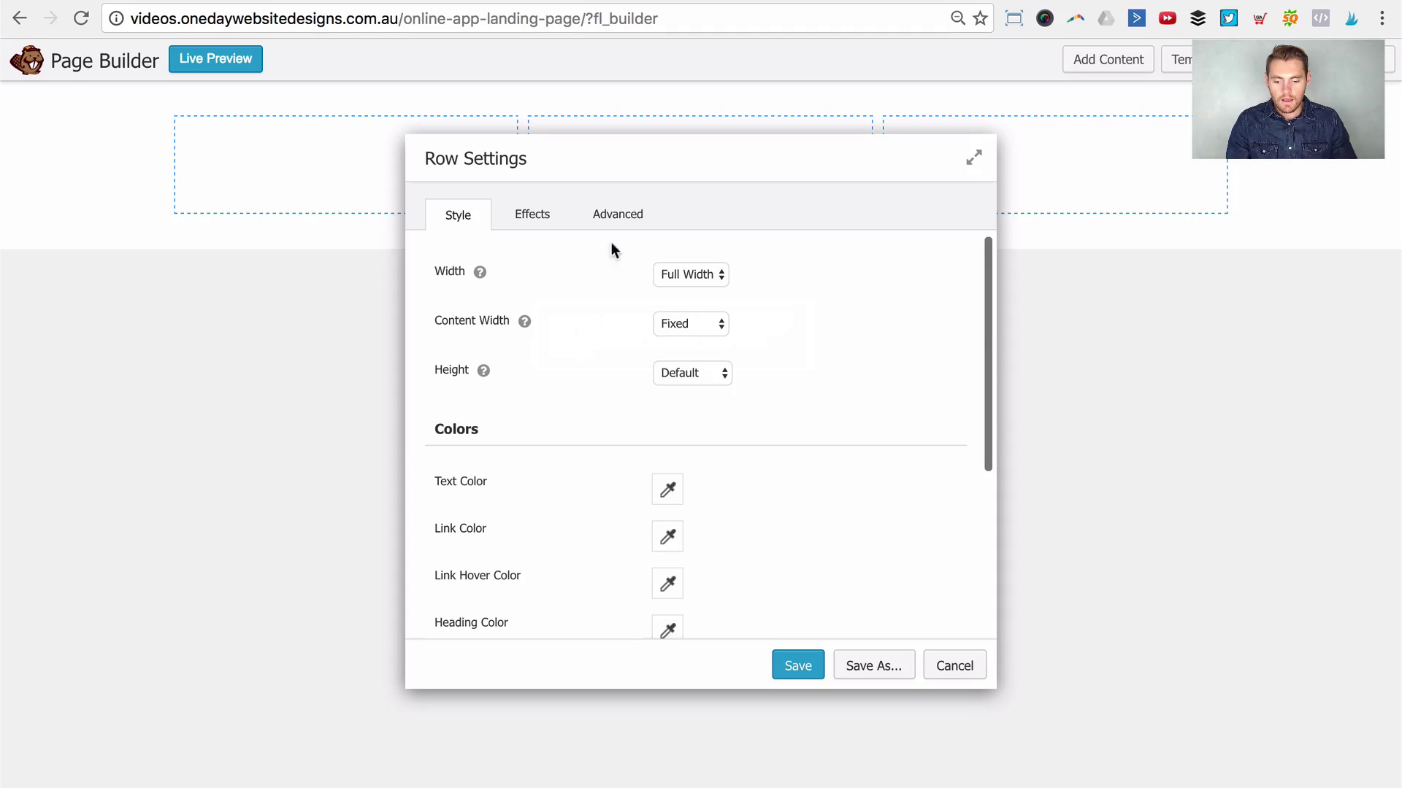
Step: Set the row's photo background to the 1200 × 650 purple header-bg.jpg from the Media Library
scroll(866, 374, "down", 3)
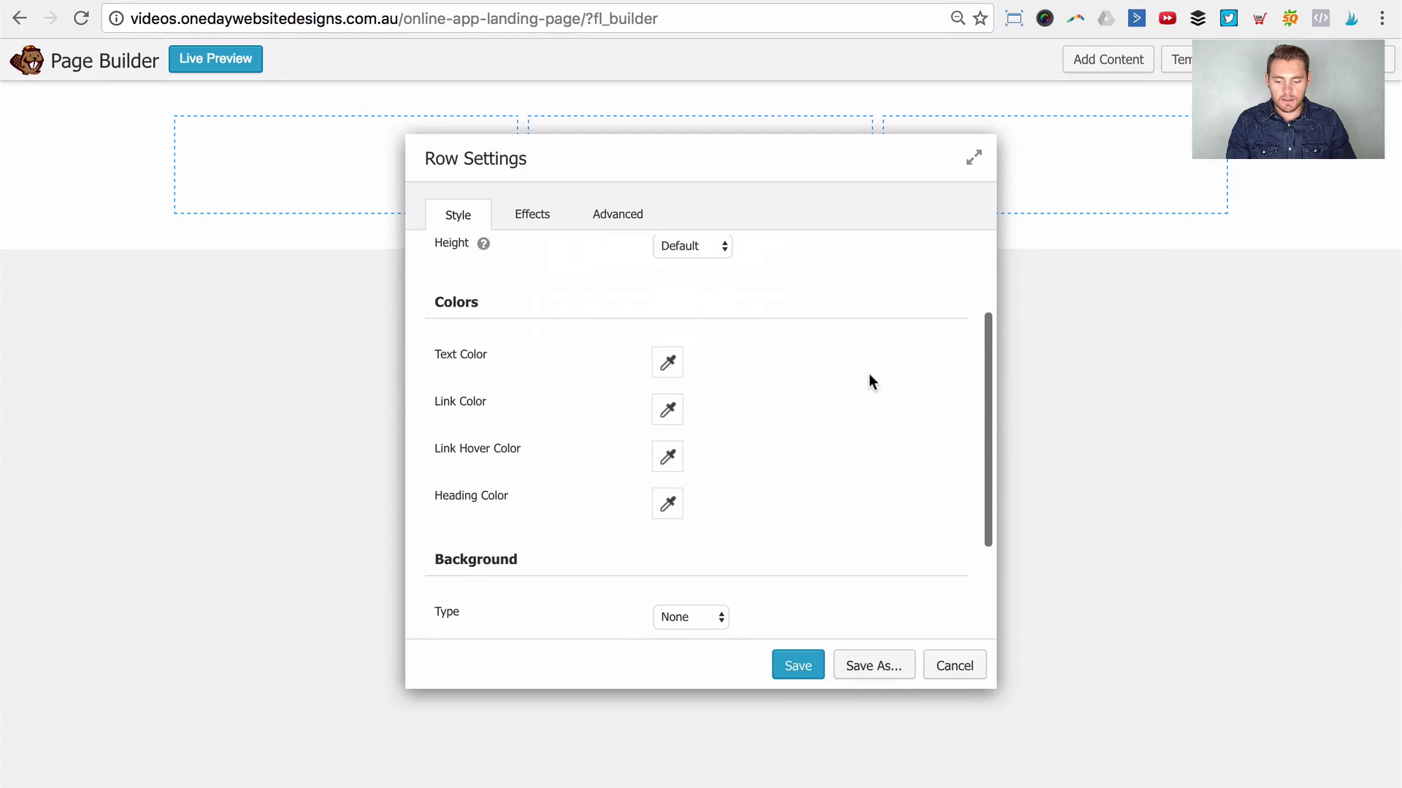
scroll(870, 381, "down", 2)
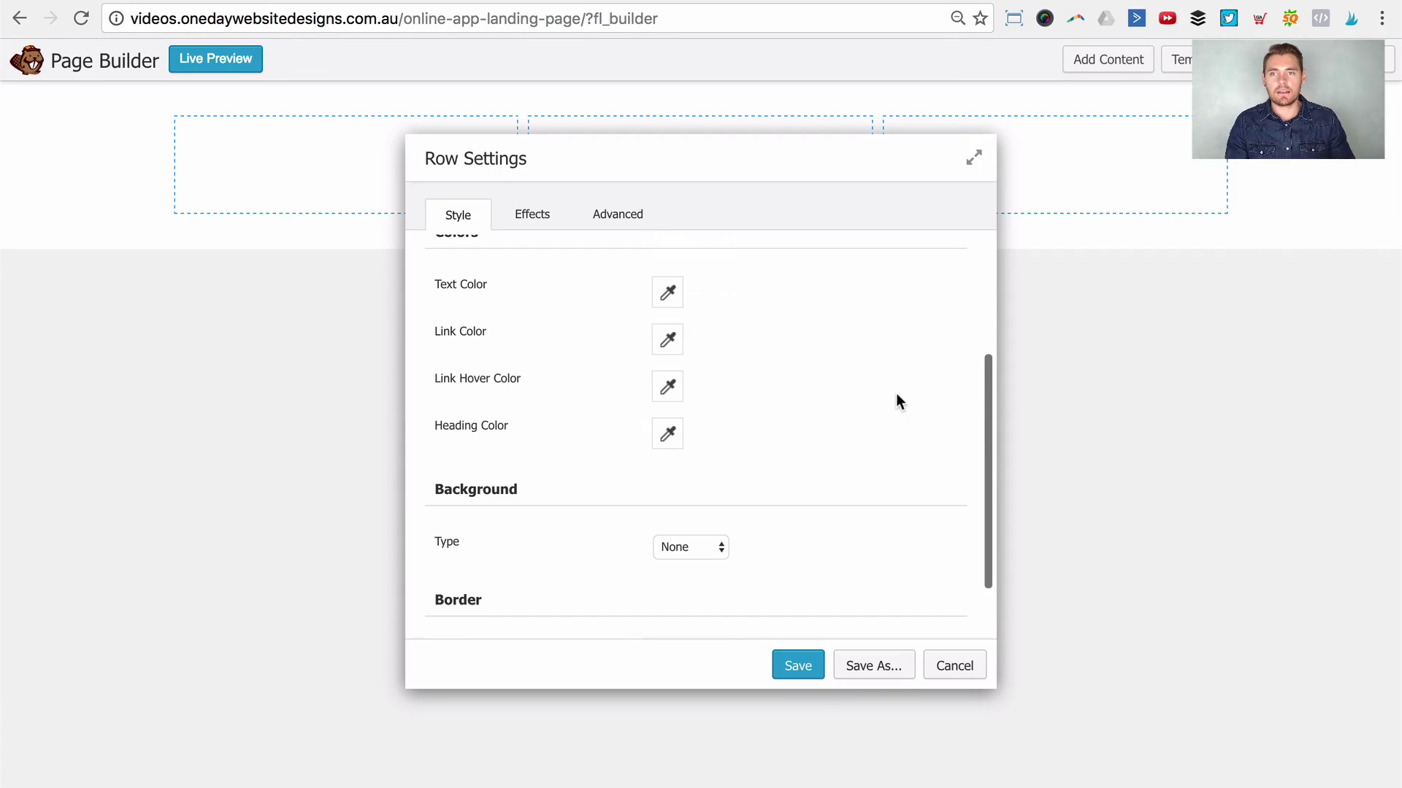
scroll(727, 398, "up", 4)
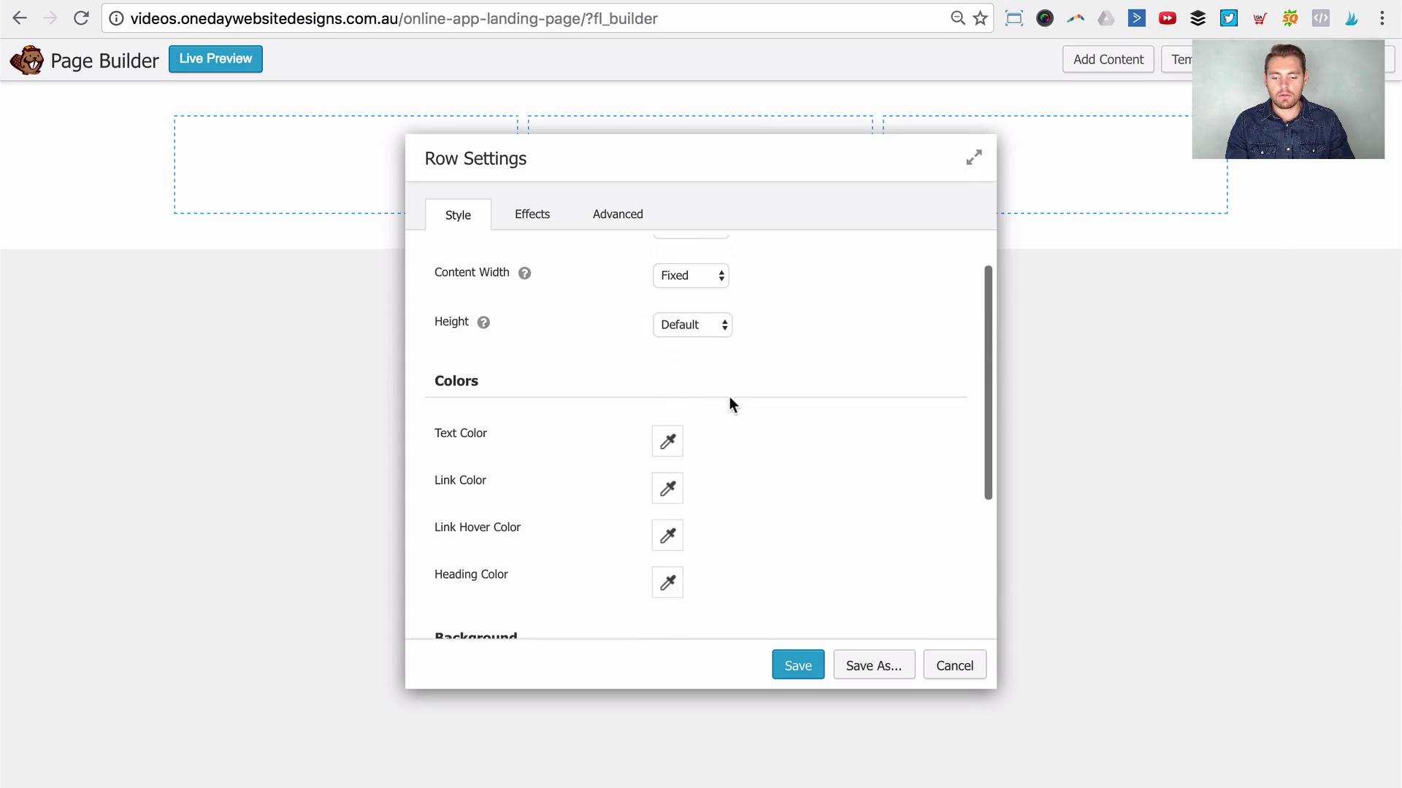
scroll(679, 365, "up", 1)
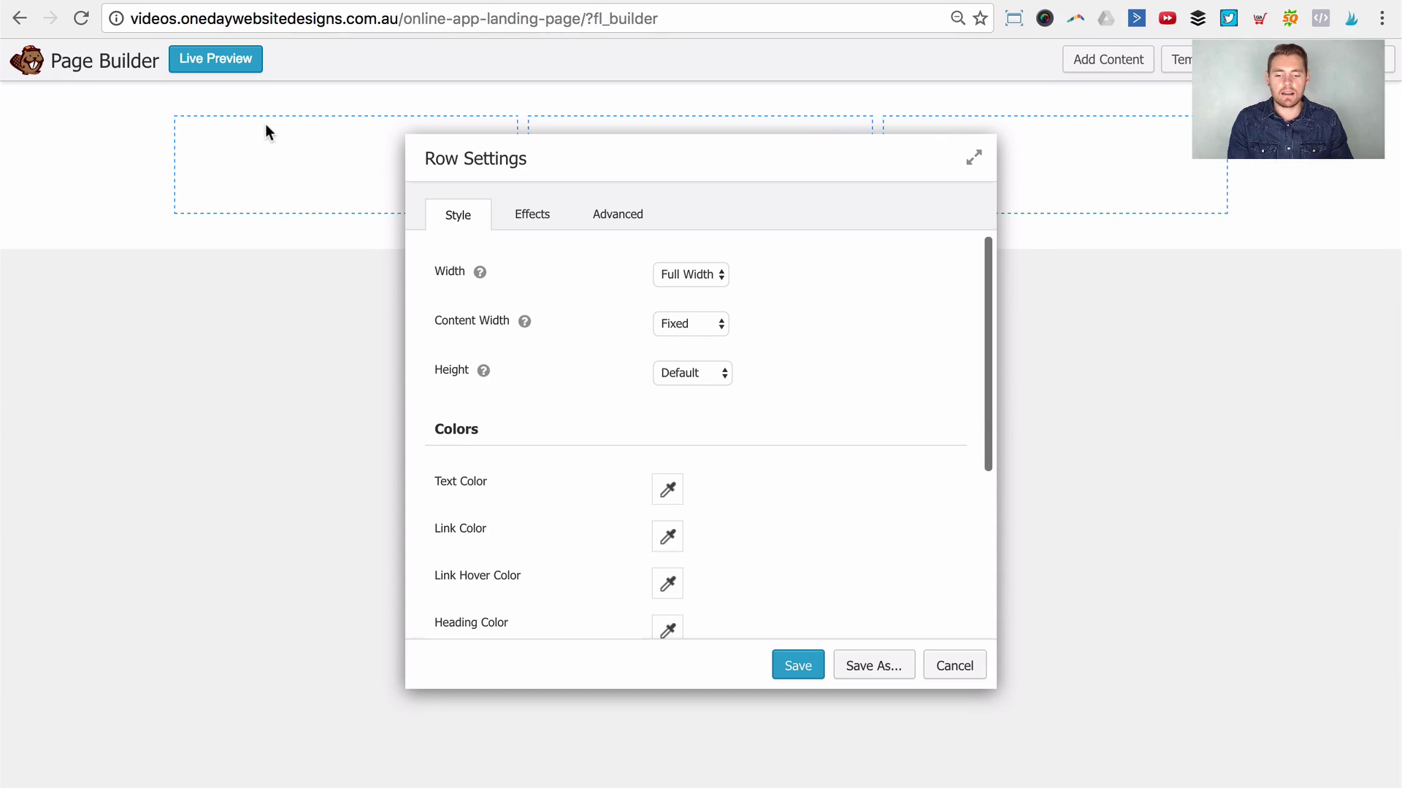
scroll(727, 350, "down", 5)
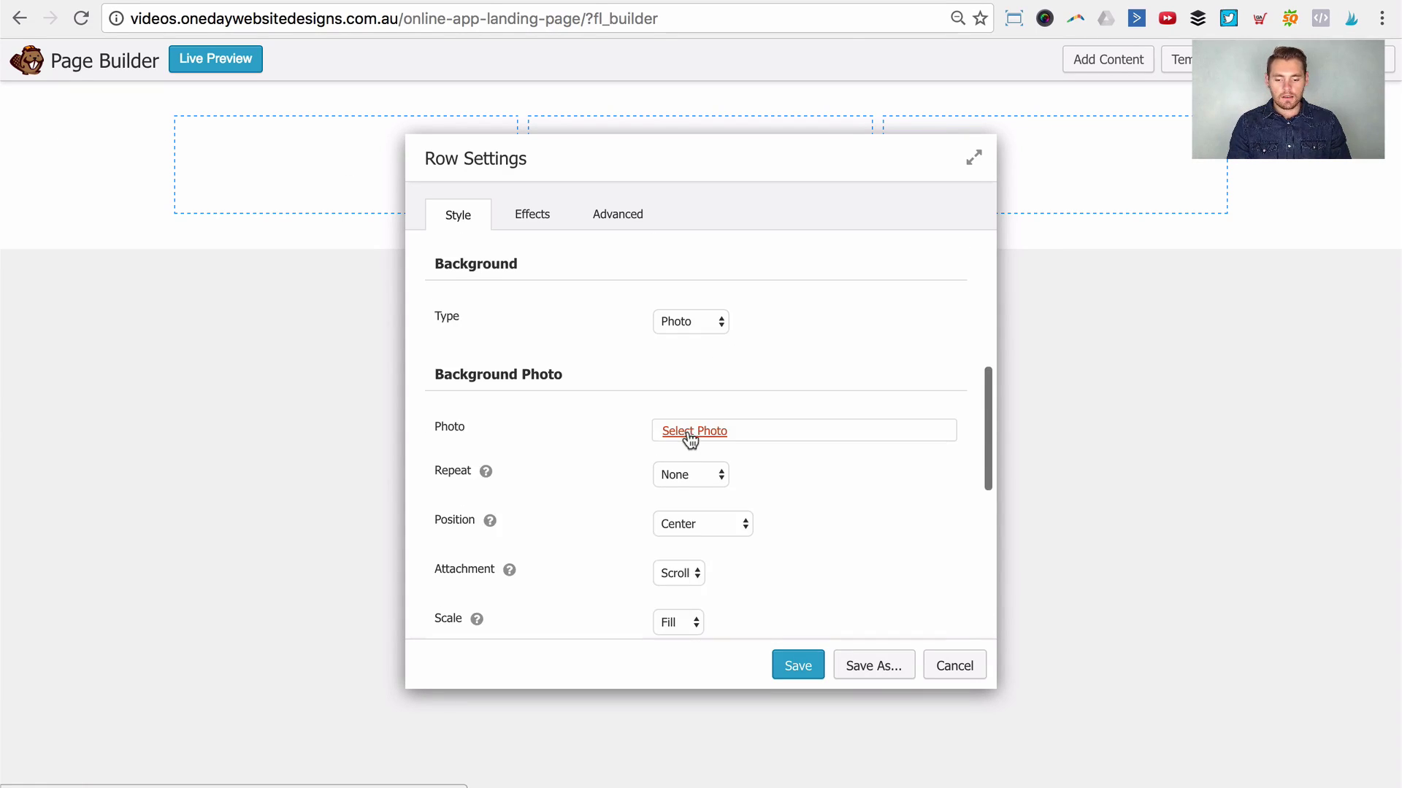
left_click(688, 434)
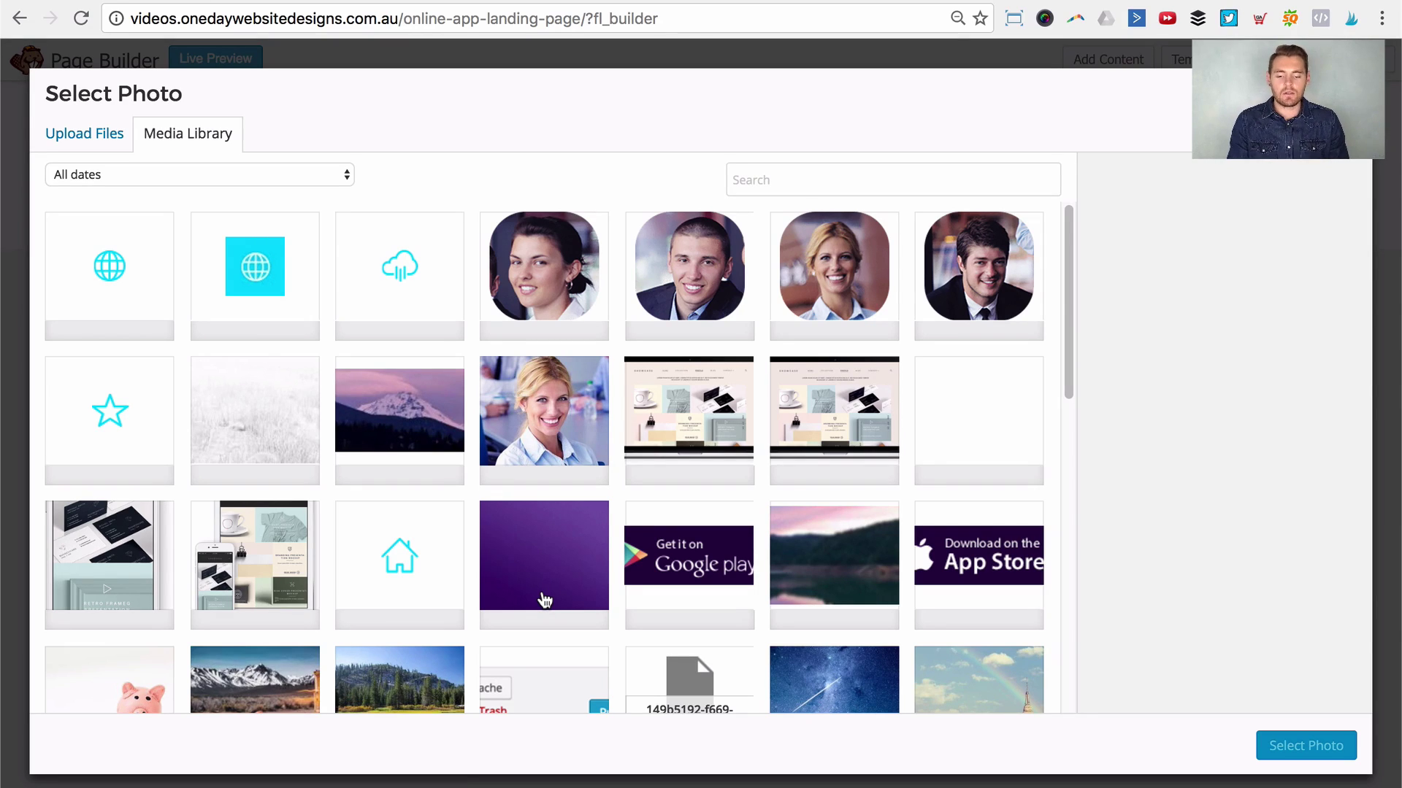
left_click(564, 526)
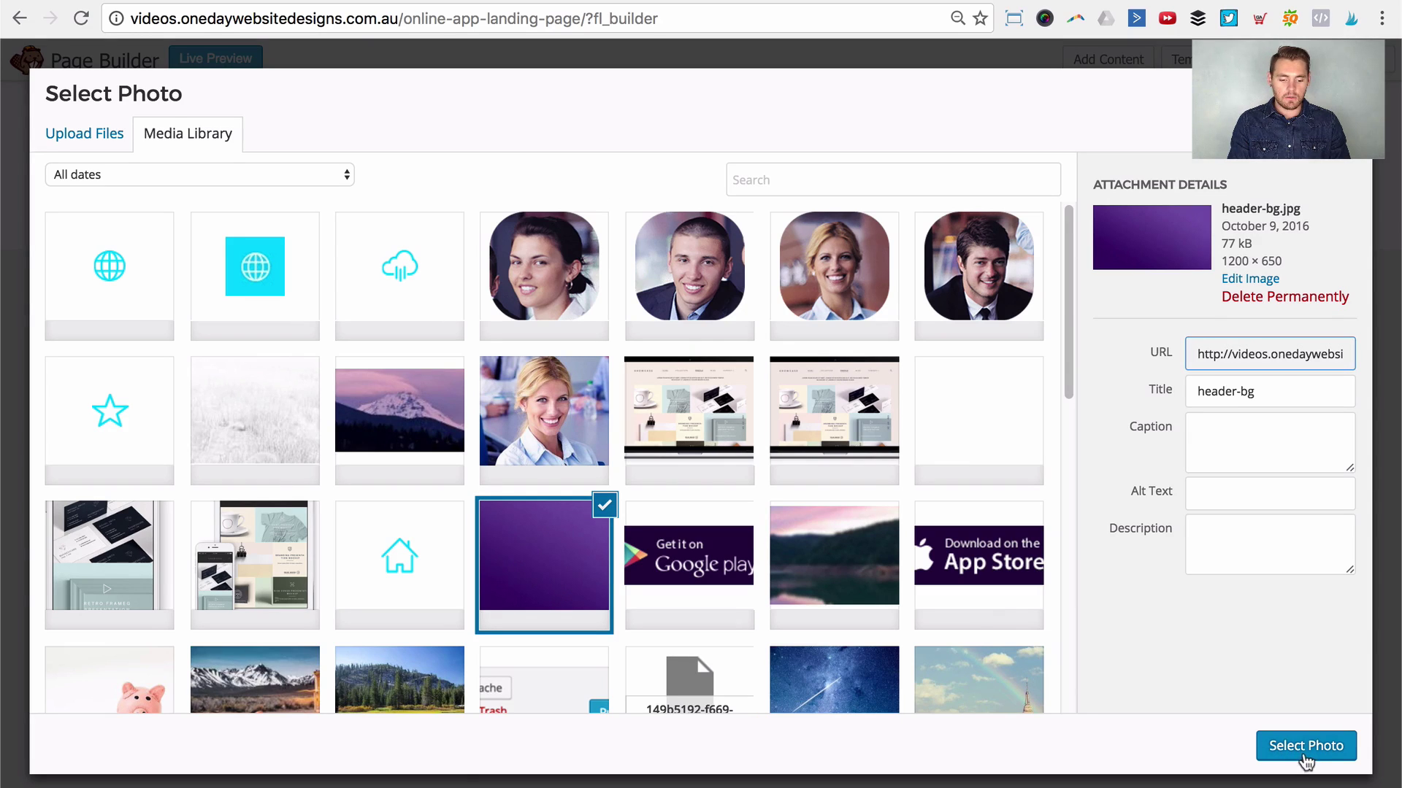
left_click(1305, 746)
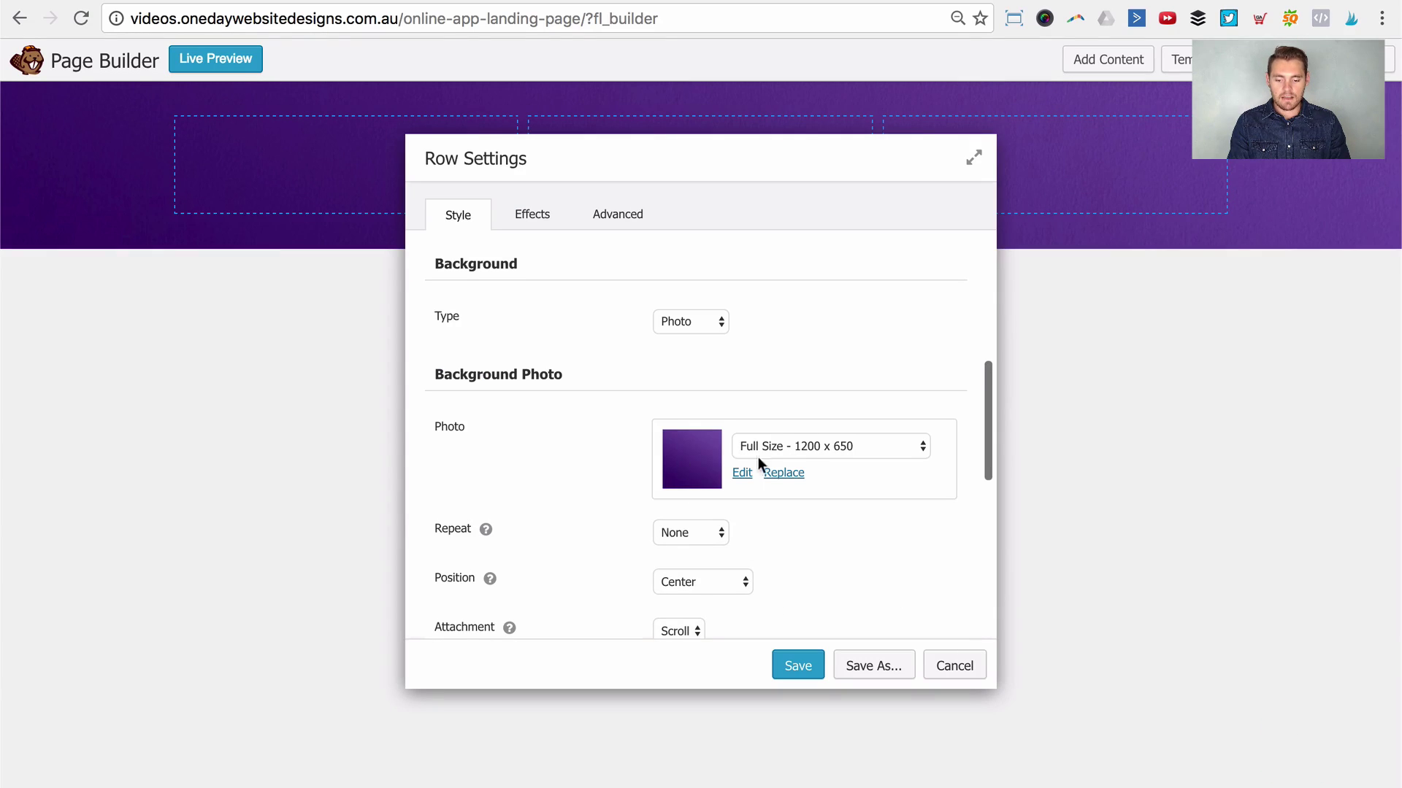
Step: Set the row Width to Full Width while keeping Content Width at Fixed
left_click_drag(630, 157, 776, 268)
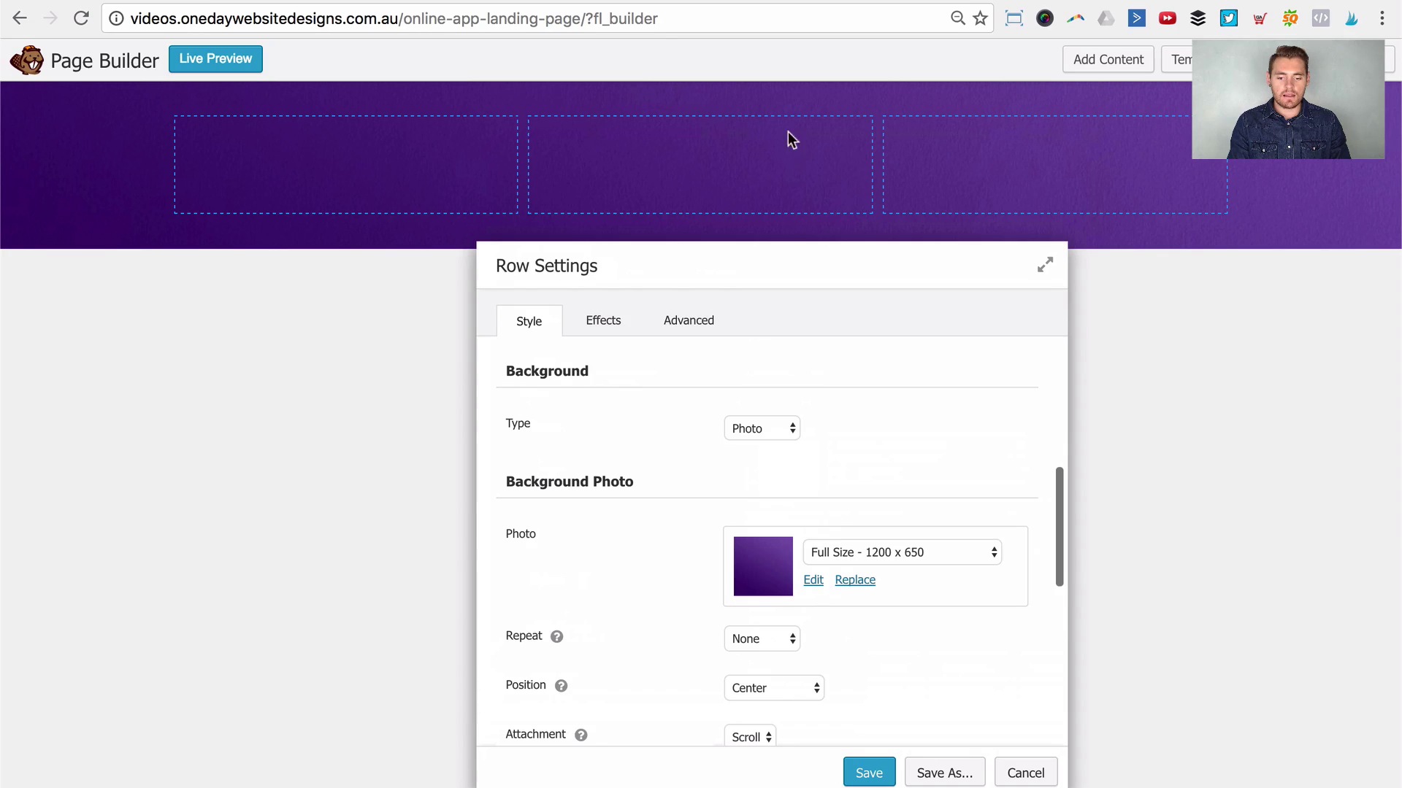
left_click_drag(957, 259, 959, 113)
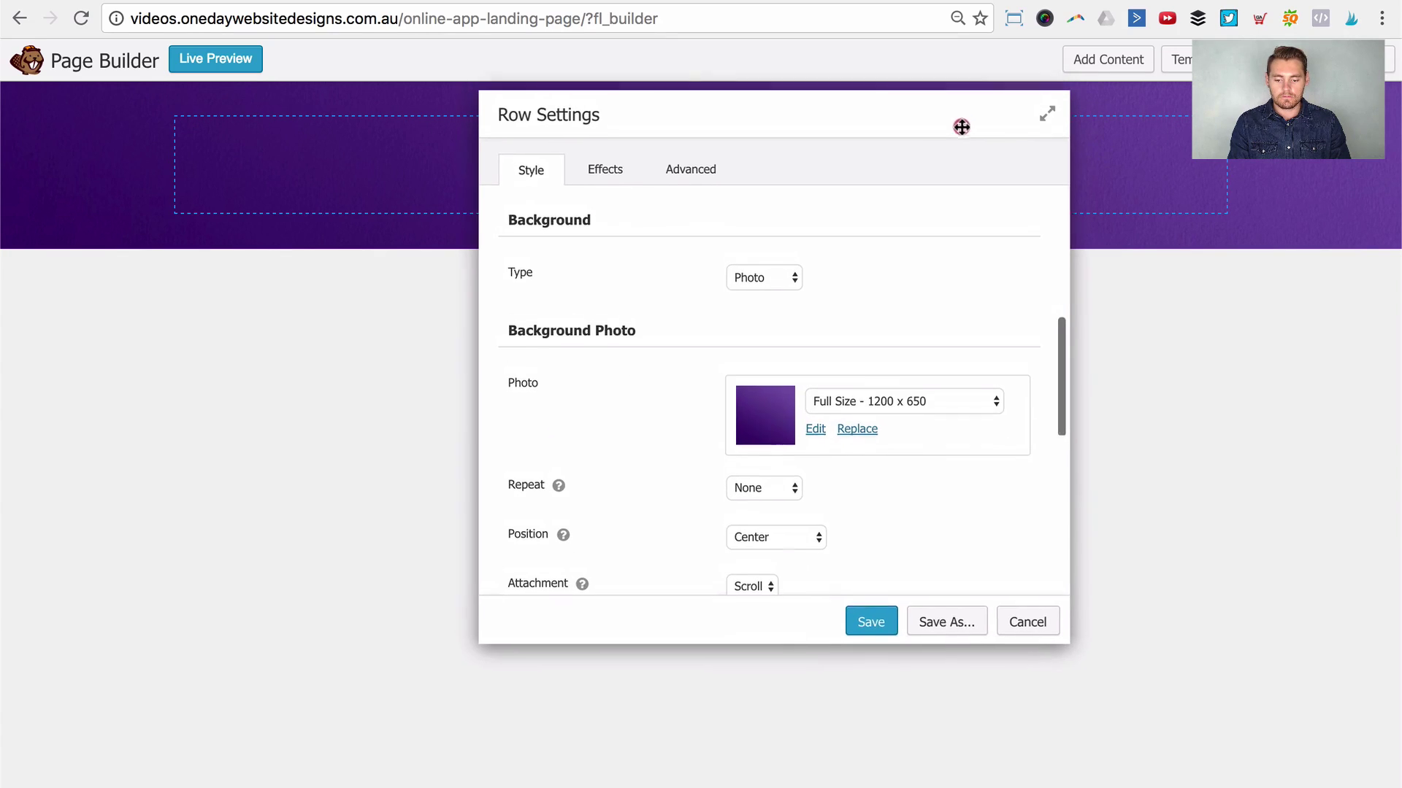
scroll(872, 457, "up", 1)
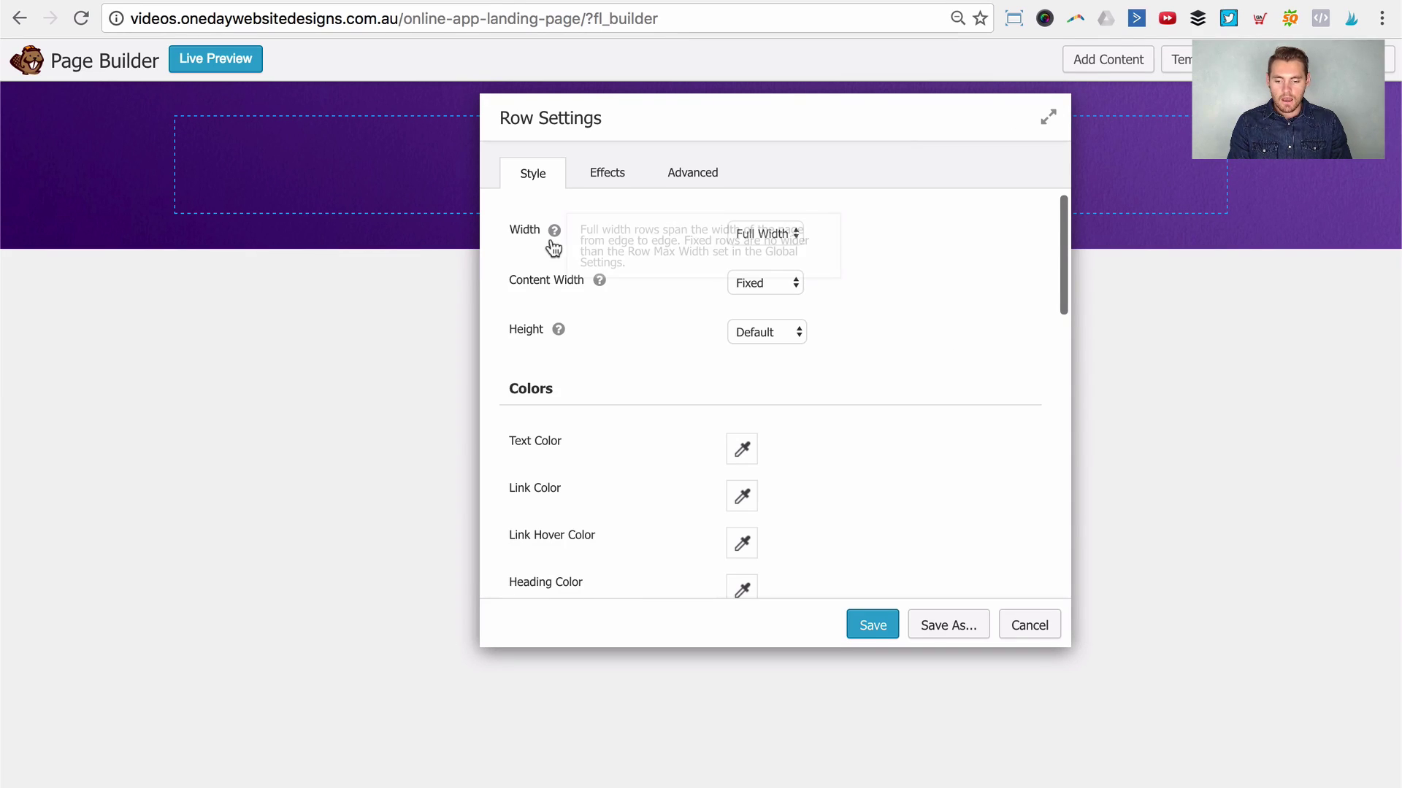
left_click_drag(920, 129, 1029, 180)
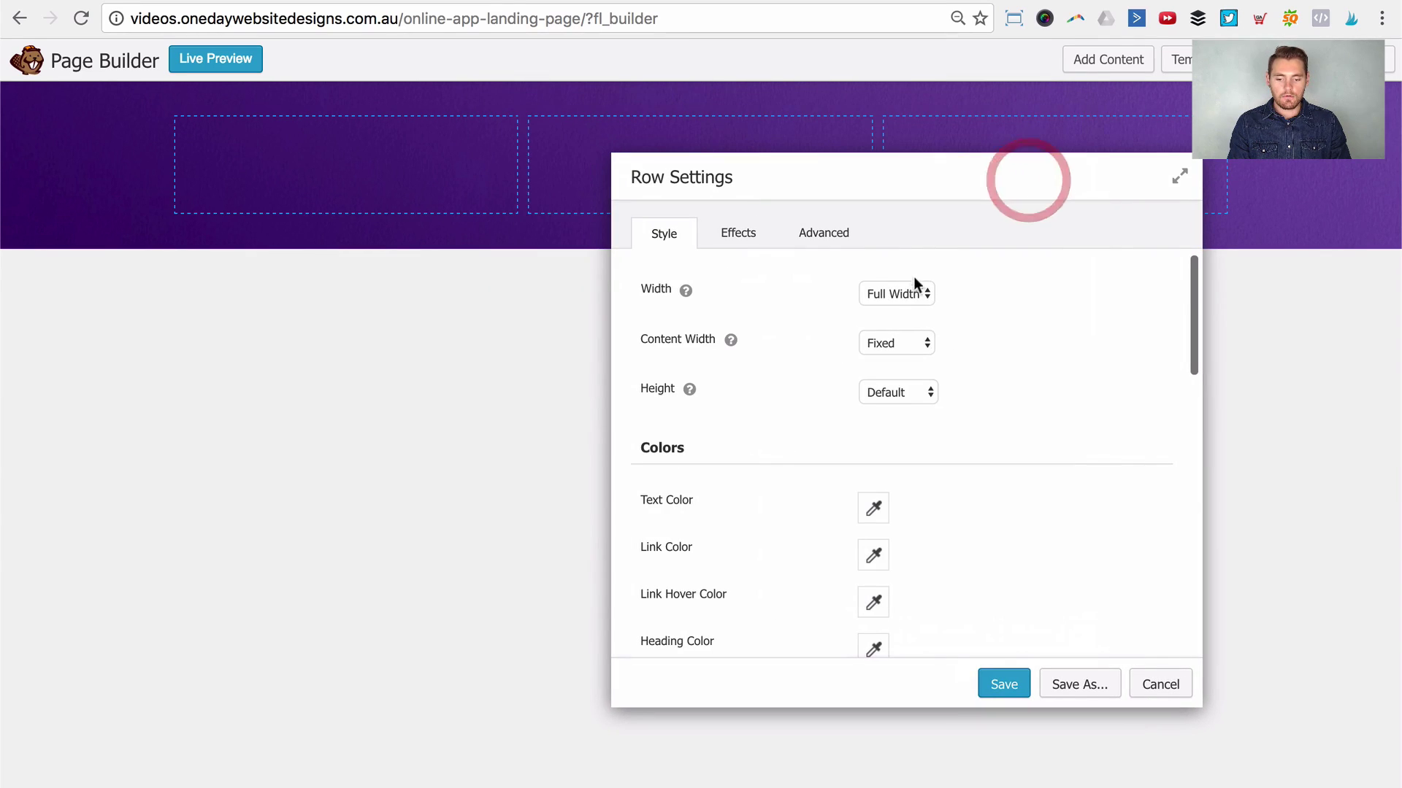
left_click(903, 289)
left_click(886, 274)
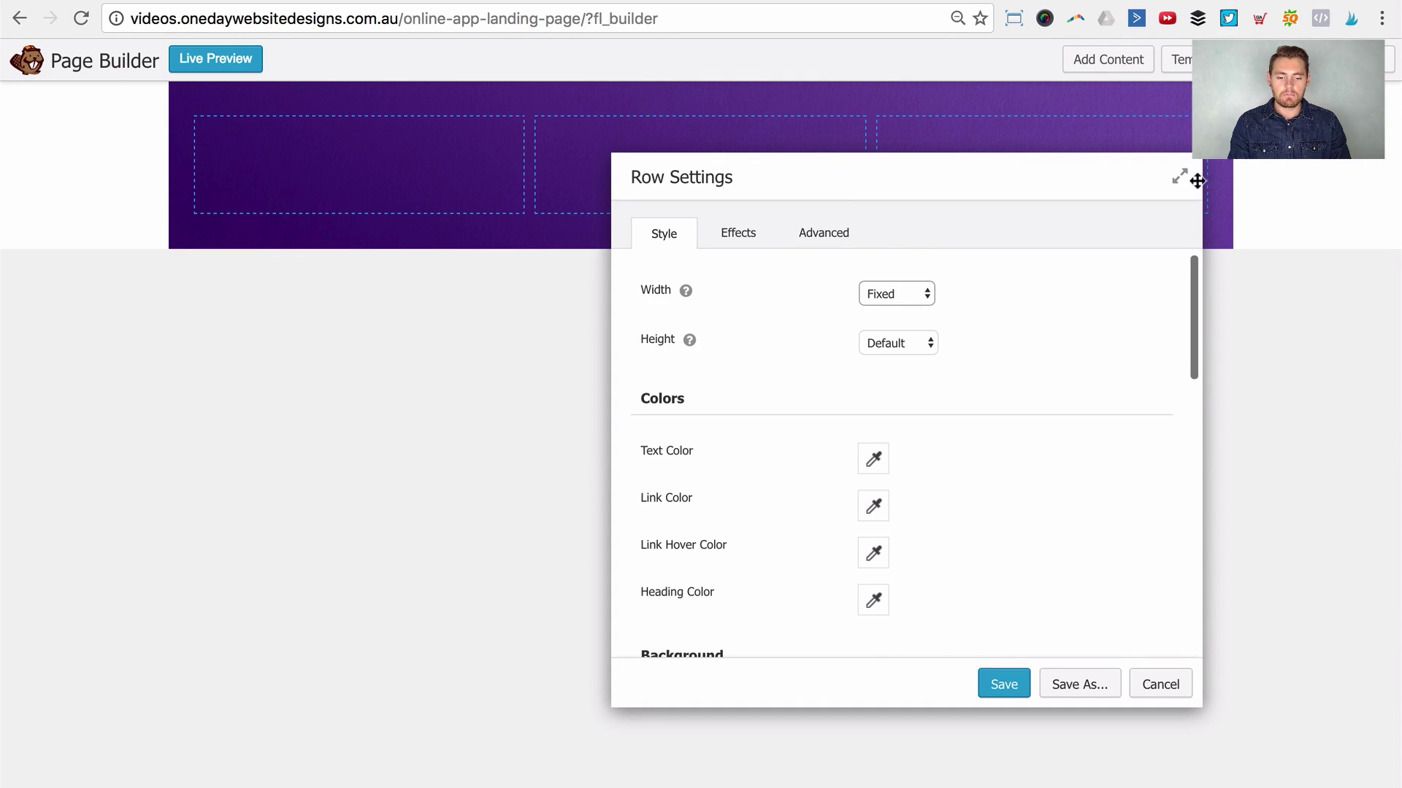
left_click(907, 290)
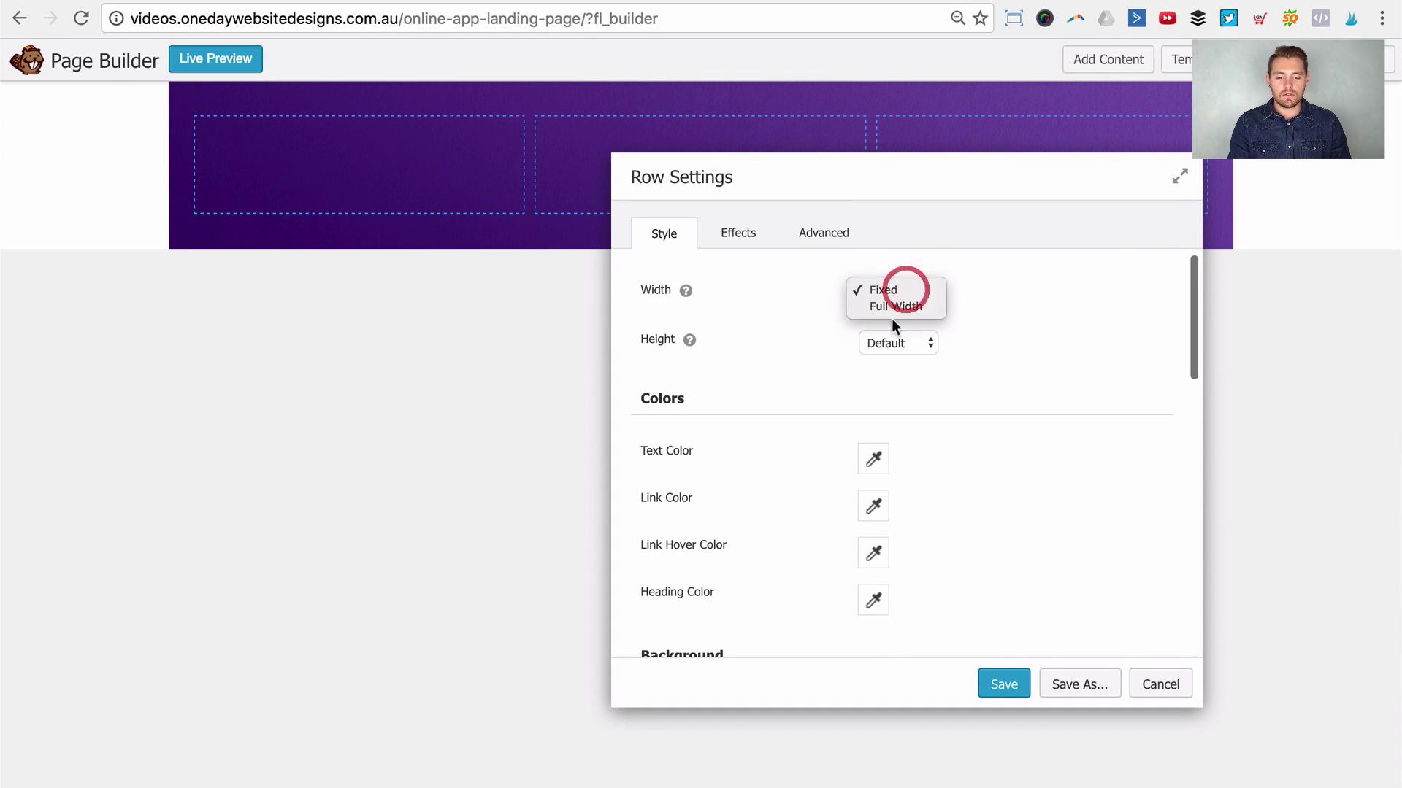
left_click(892, 314)
left_click(891, 307)
left_click(892, 307)
left_click(893, 301)
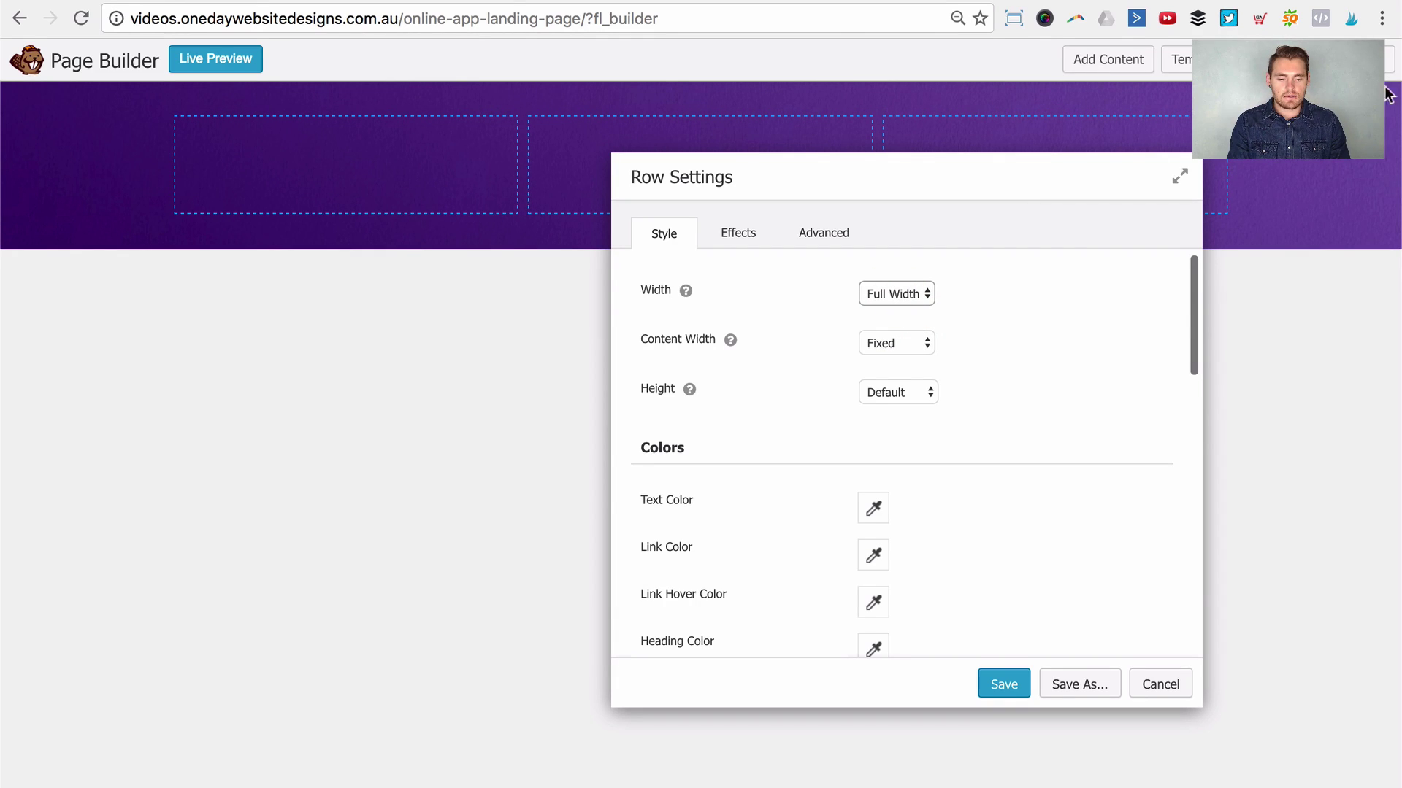
left_click(916, 345)
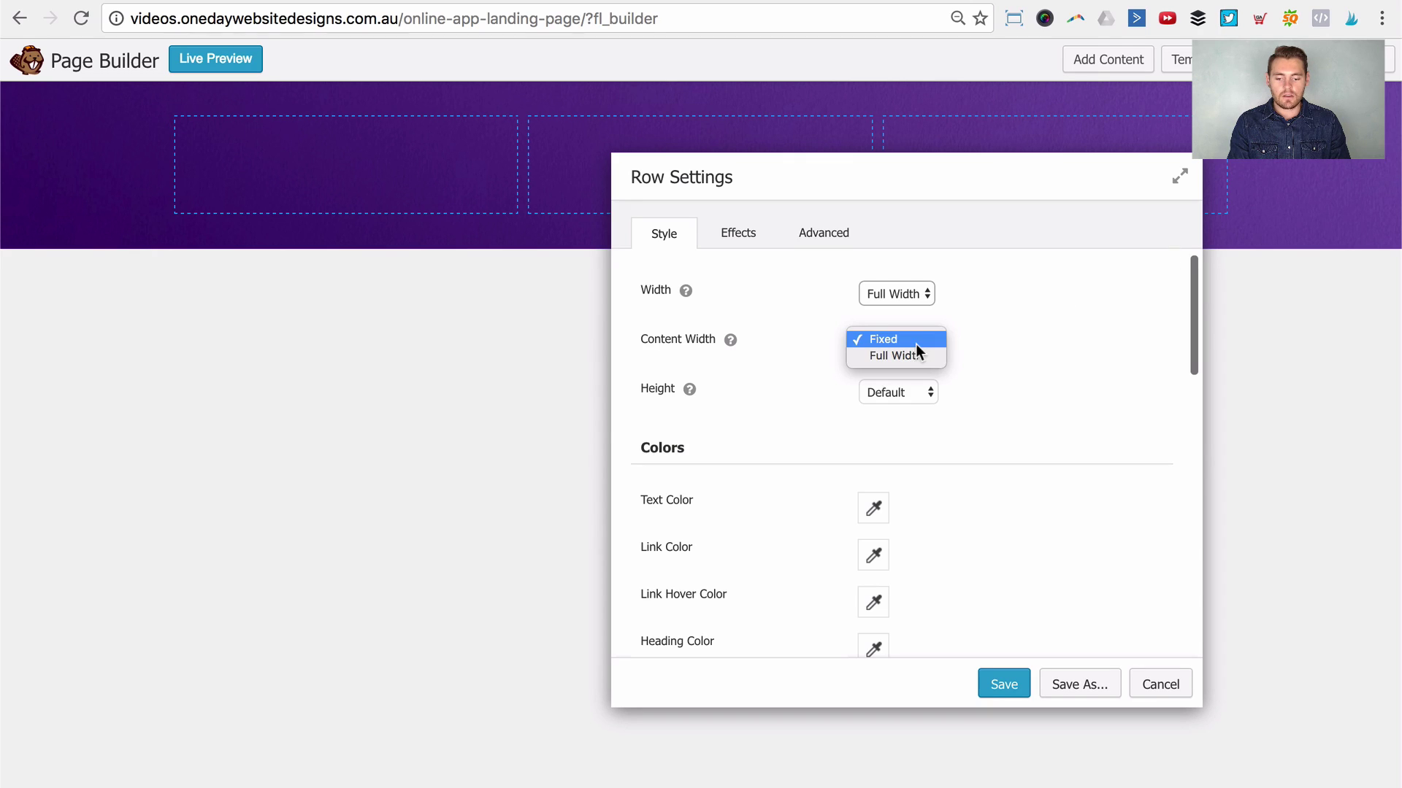
left_click(906, 358)
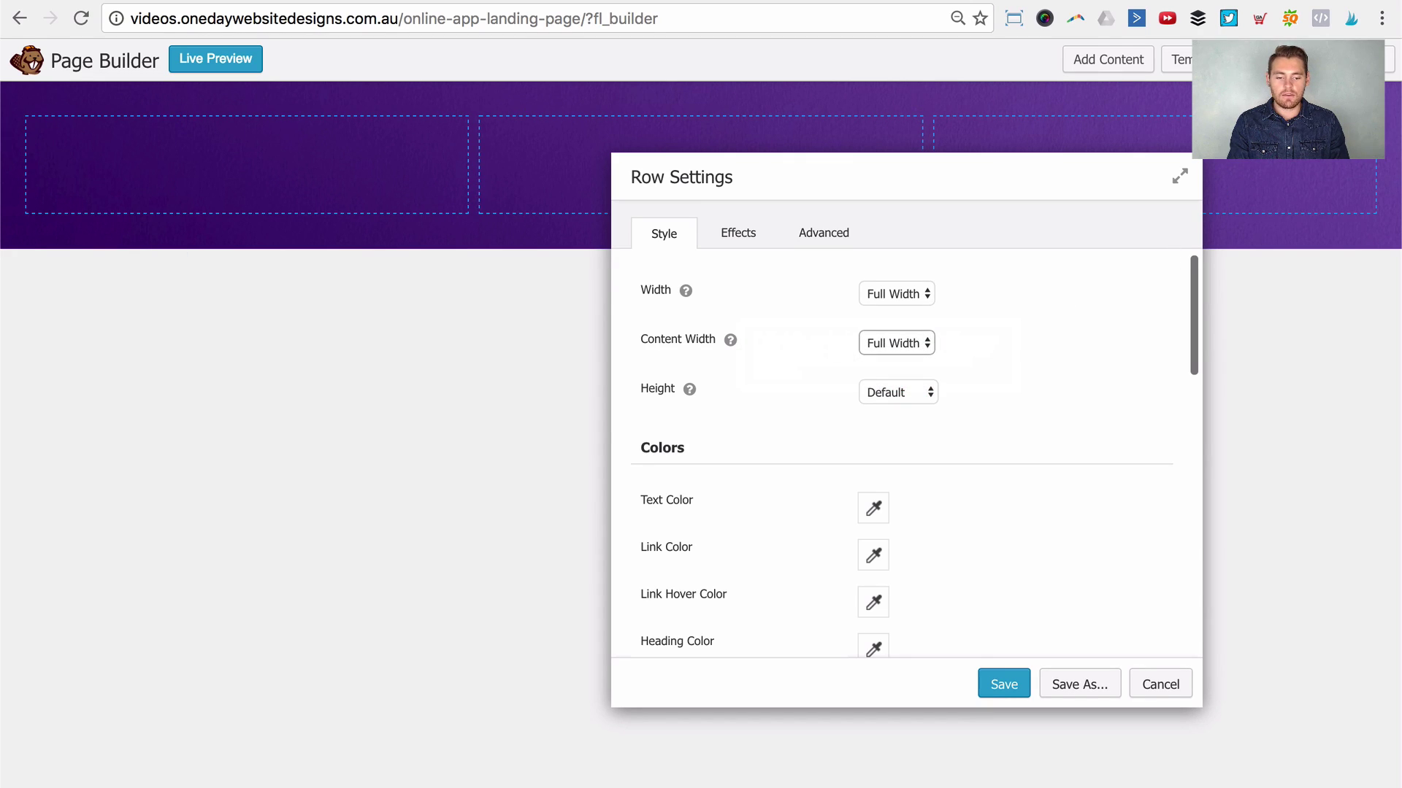
left_click(920, 343)
left_click(912, 315)
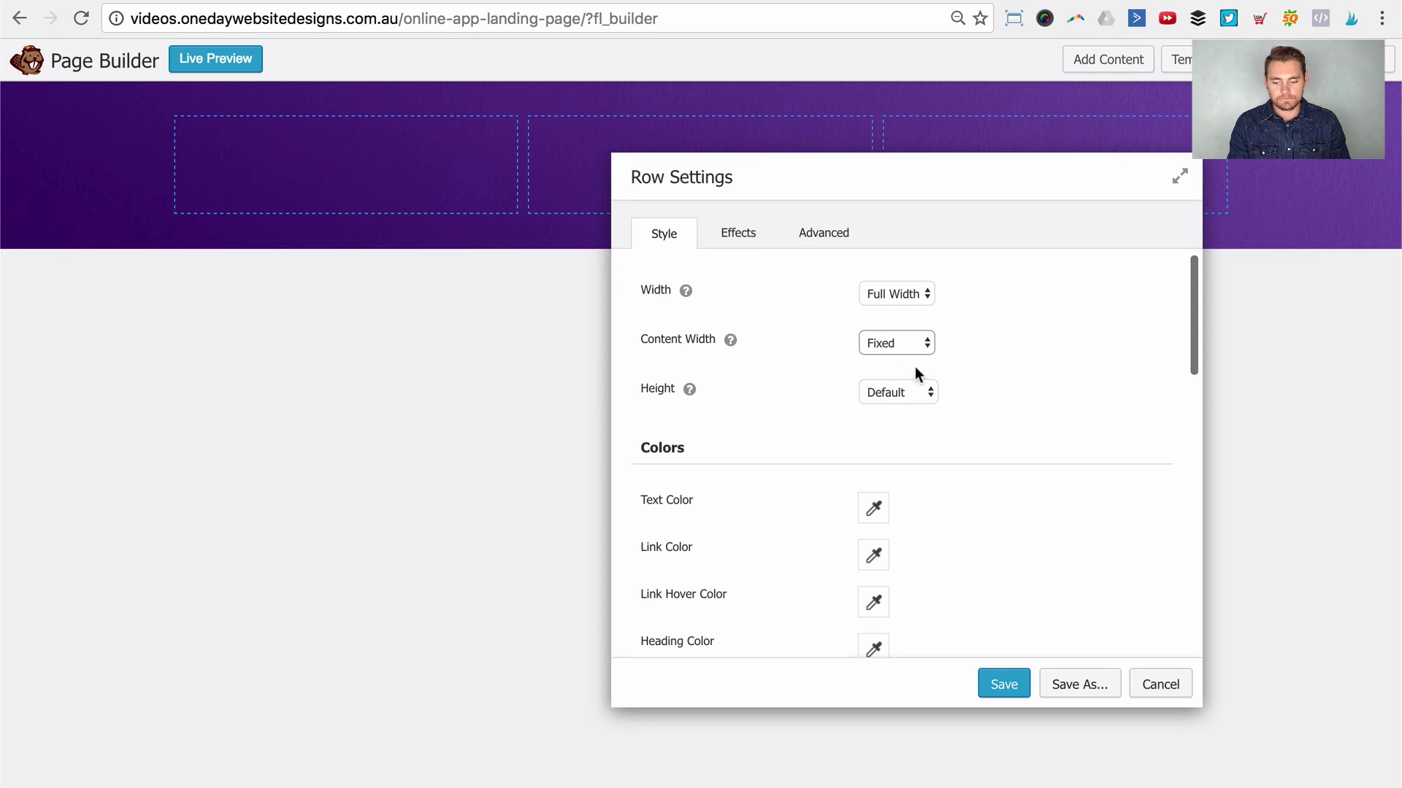
Step: Set the row Height to Full Height and save the row settings
mouse_move(690, 391)
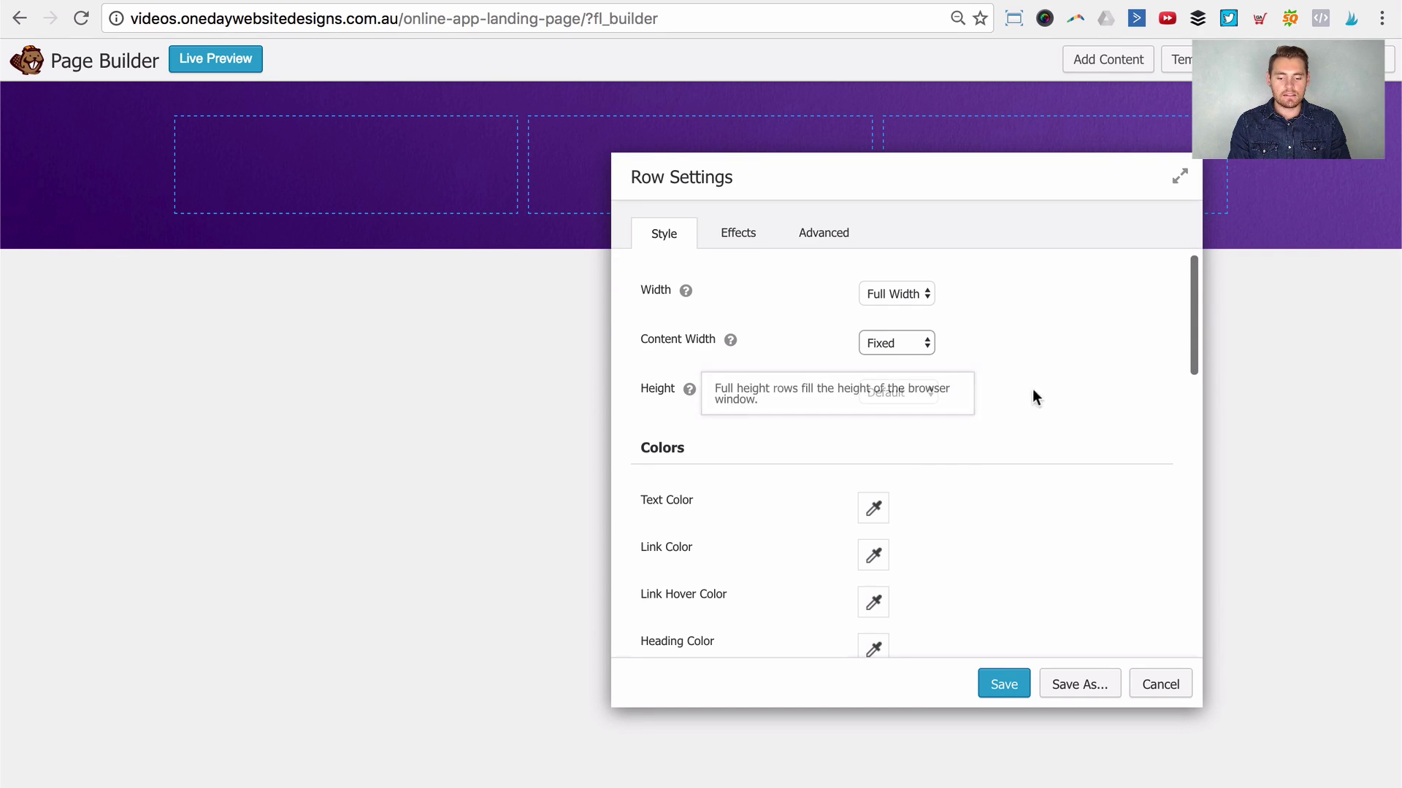
left_click(1046, 390)
left_click(913, 392)
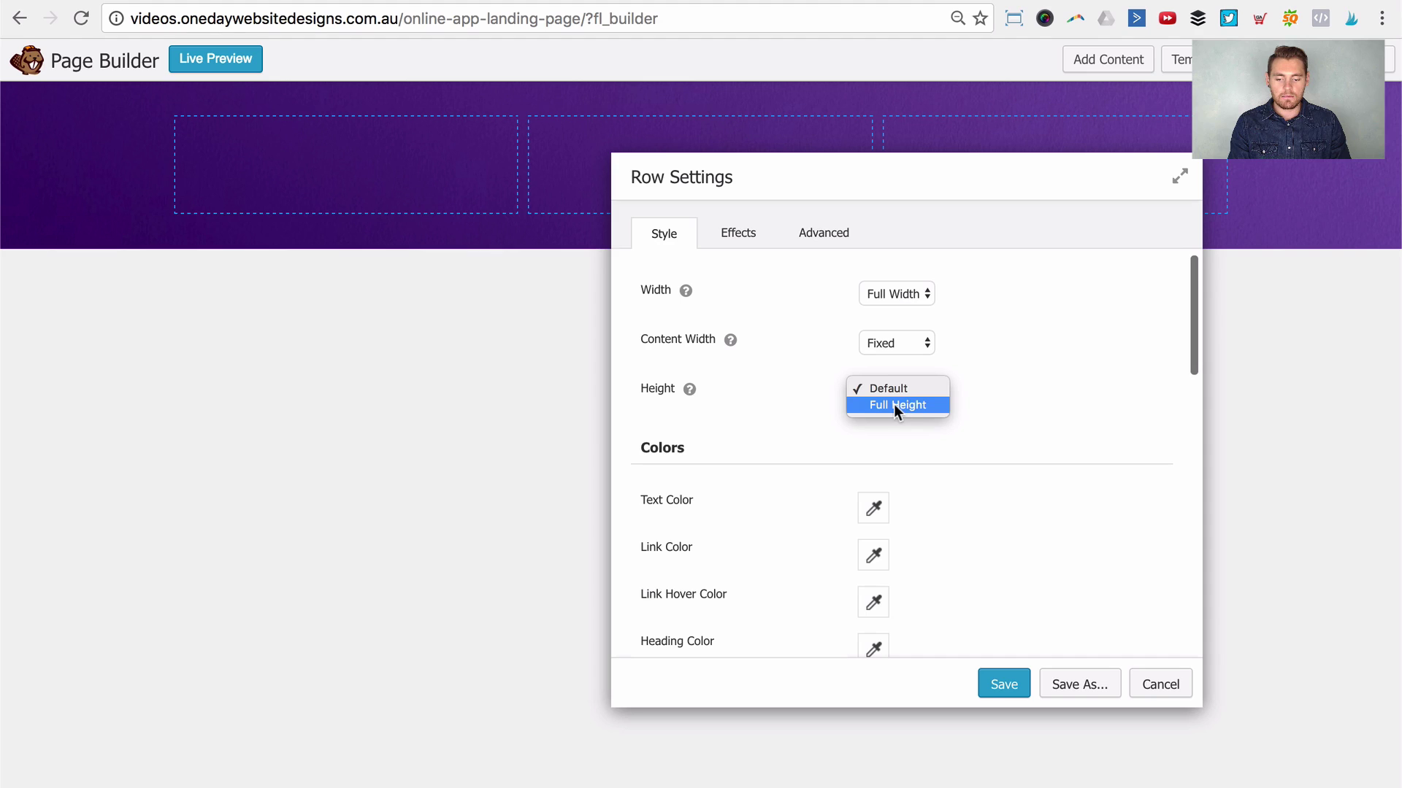
left_click(894, 404)
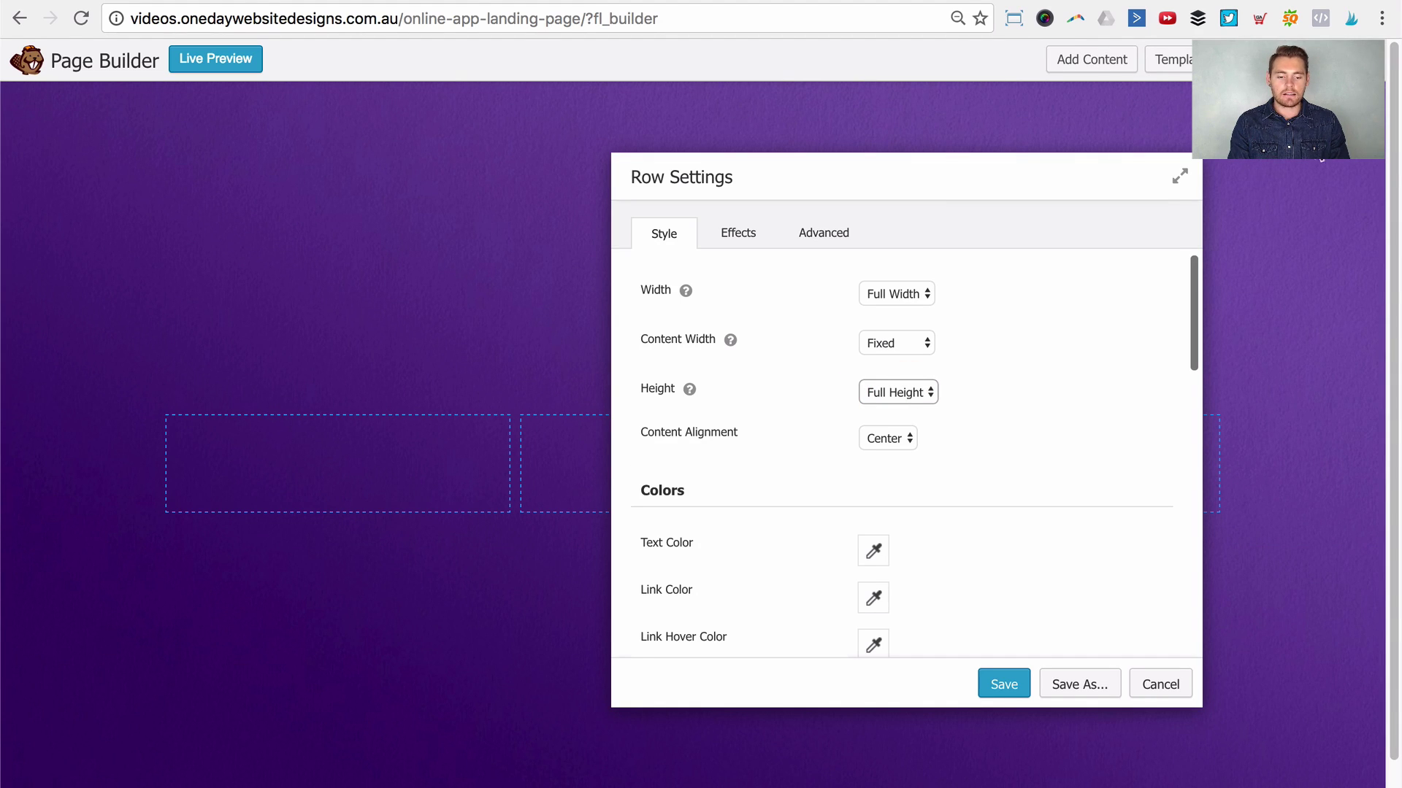
left_click(1010, 680)
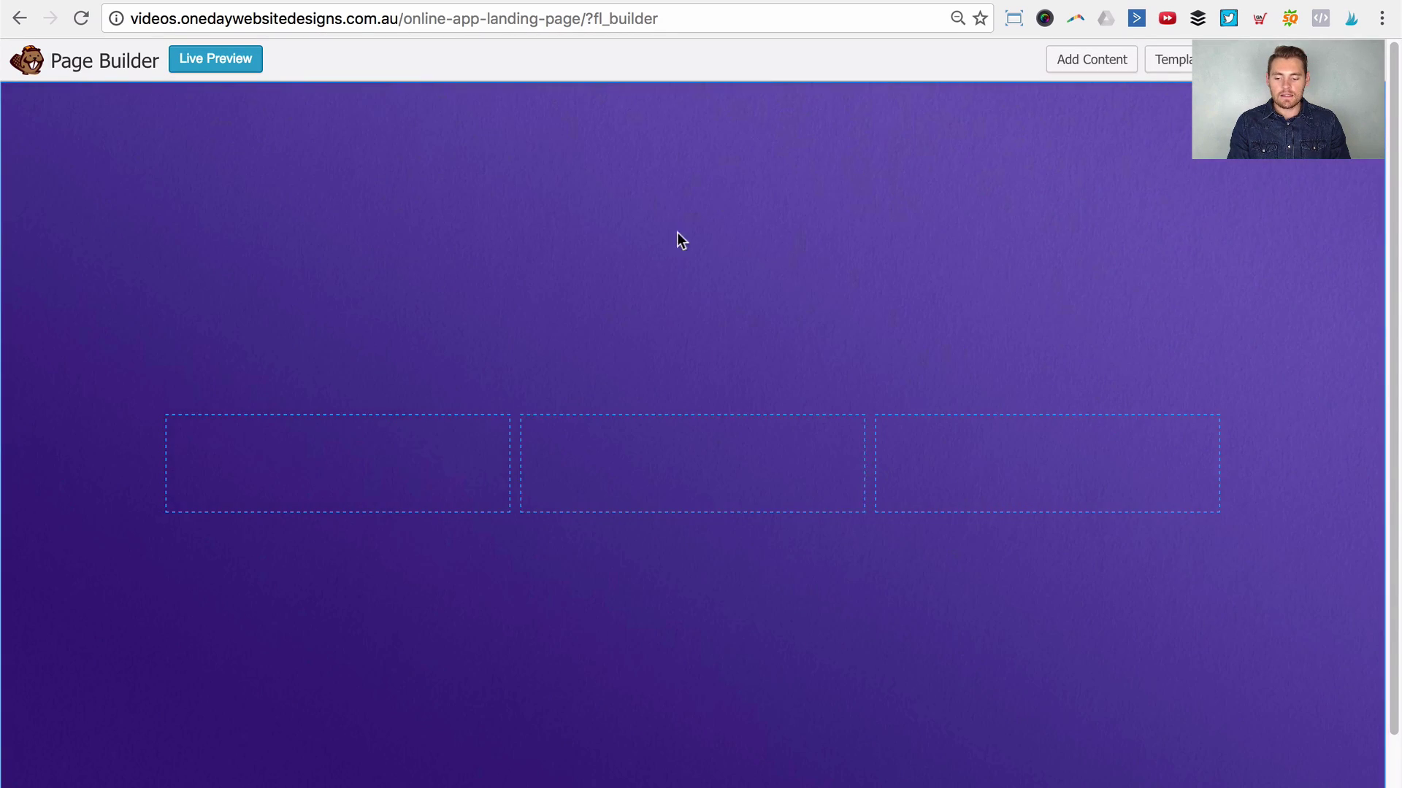
Step: Duplicate the purple header row and open the copy's Row Settings
scroll(162, 514, "down", 1)
scroll(16, 709, "down", 2)
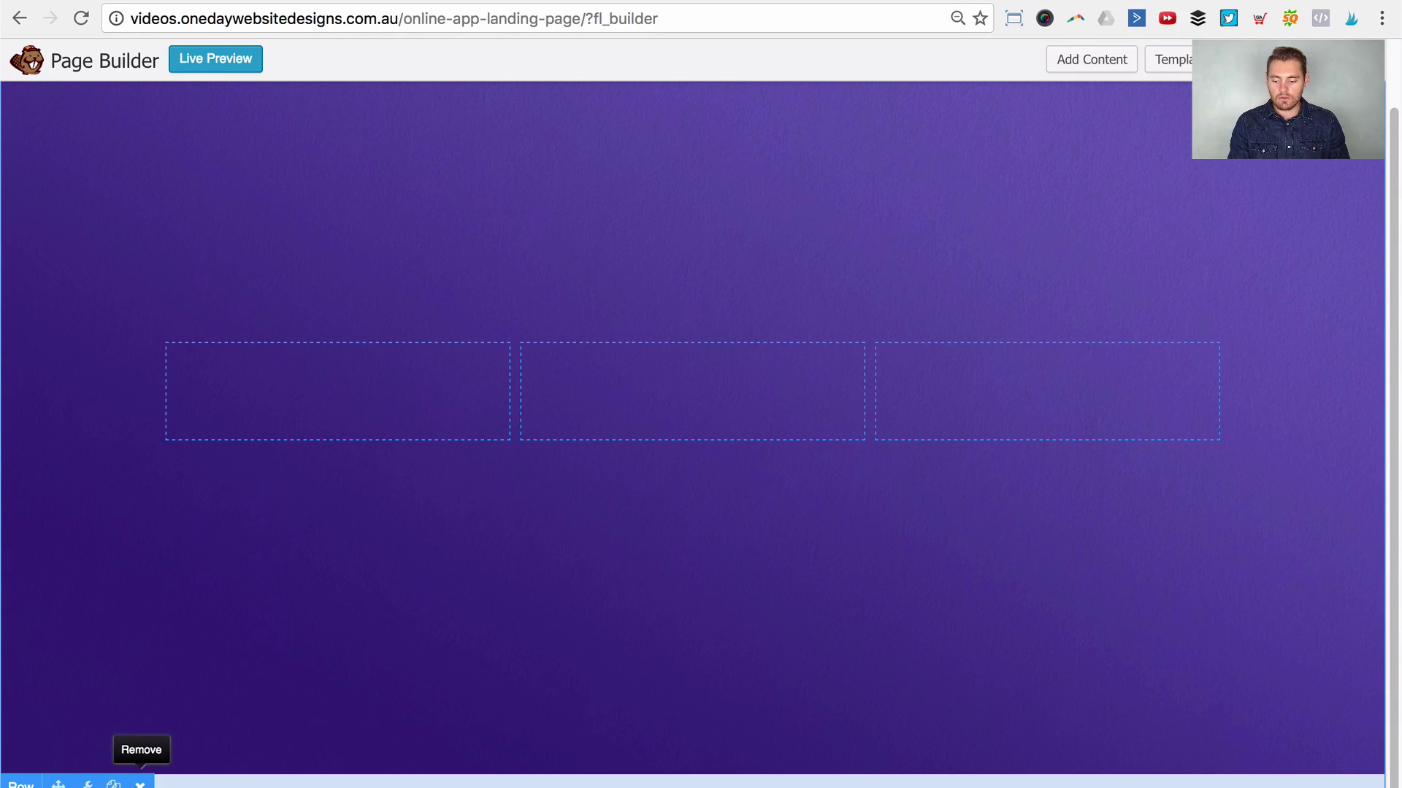
left_click(112, 784)
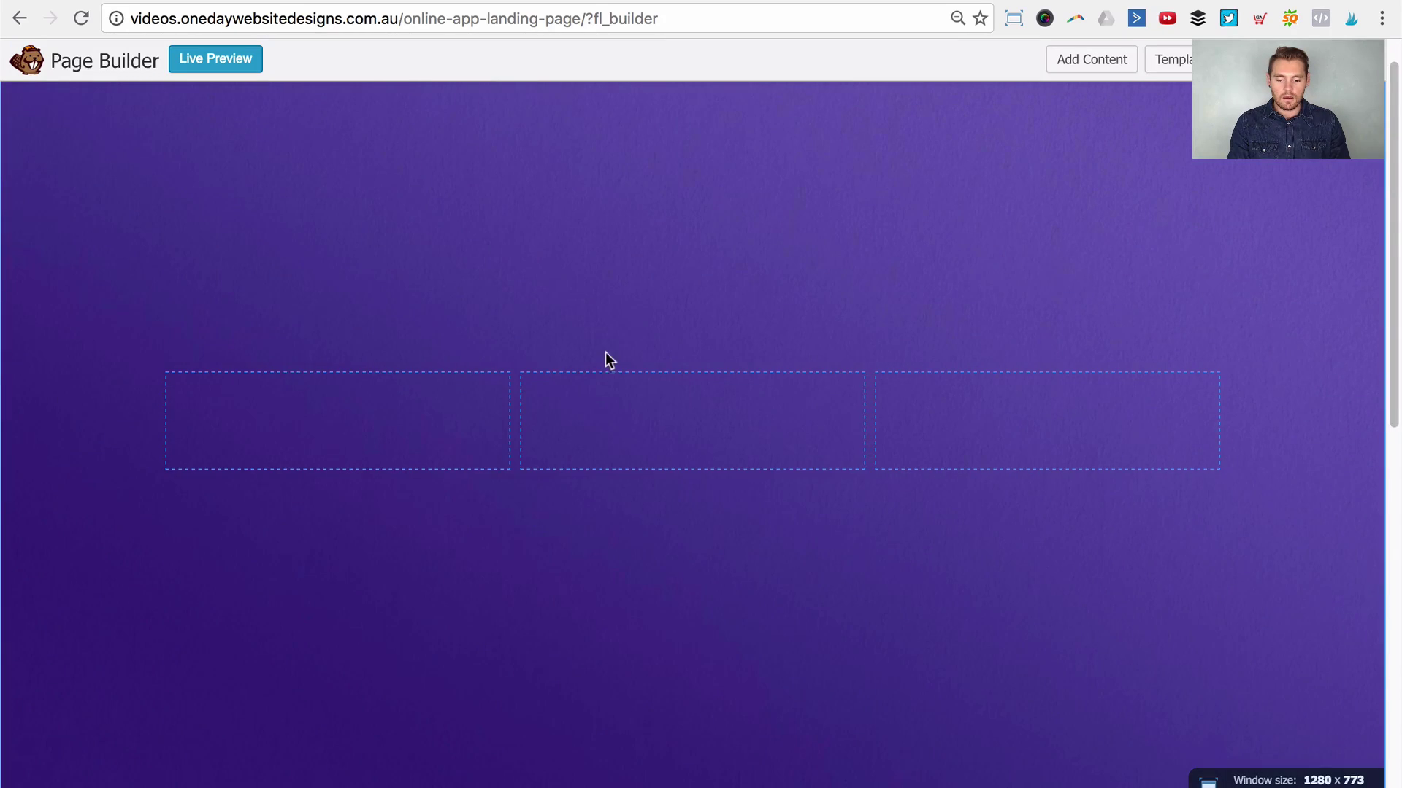
scroll(603, 356, "down", 5)
scroll(597, 345, "down", 6)
scroll(570, 350, "up", 2)
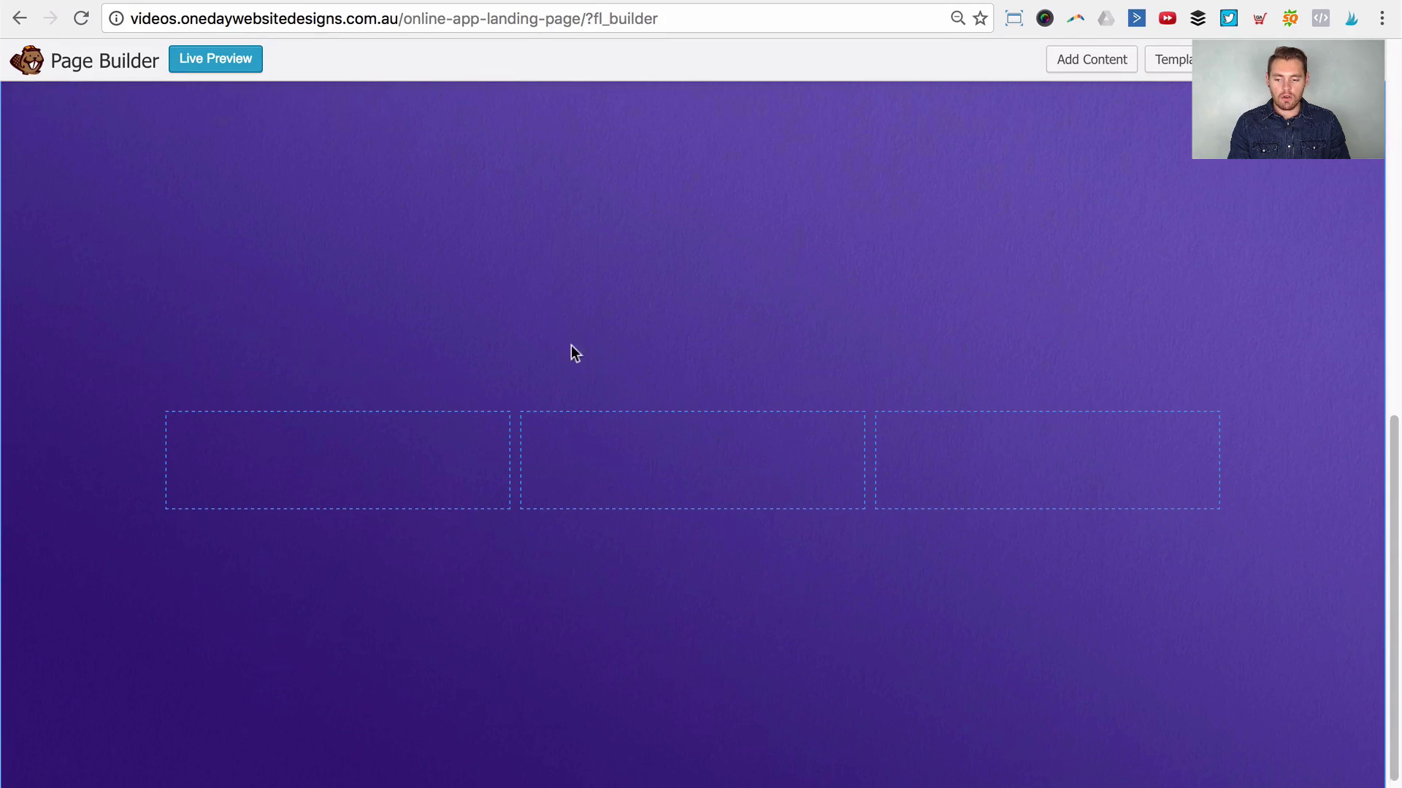
left_click(86, 175)
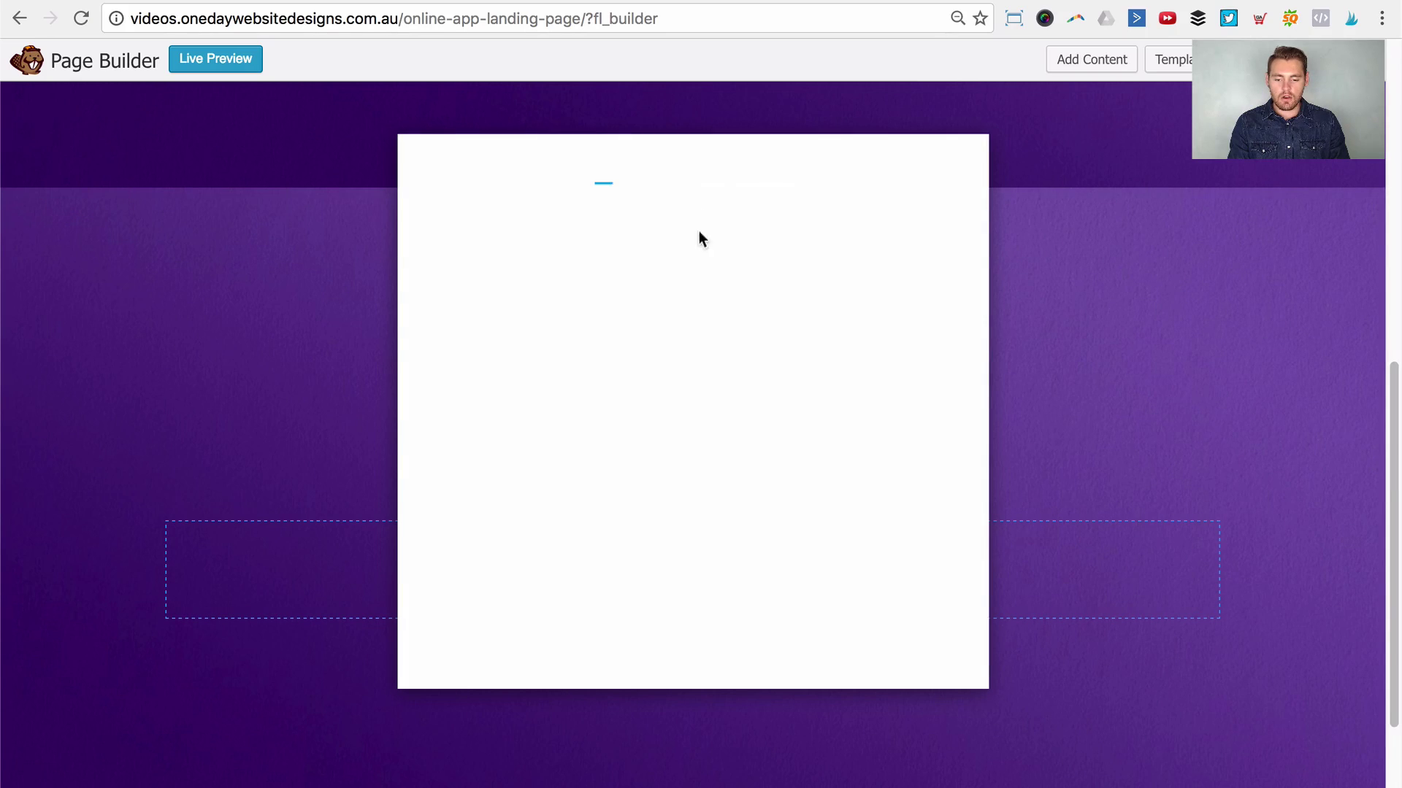
Step: Change the copied row's background to a solid light grey #e5e5e5 colour and save
scroll(754, 392, "down", 8)
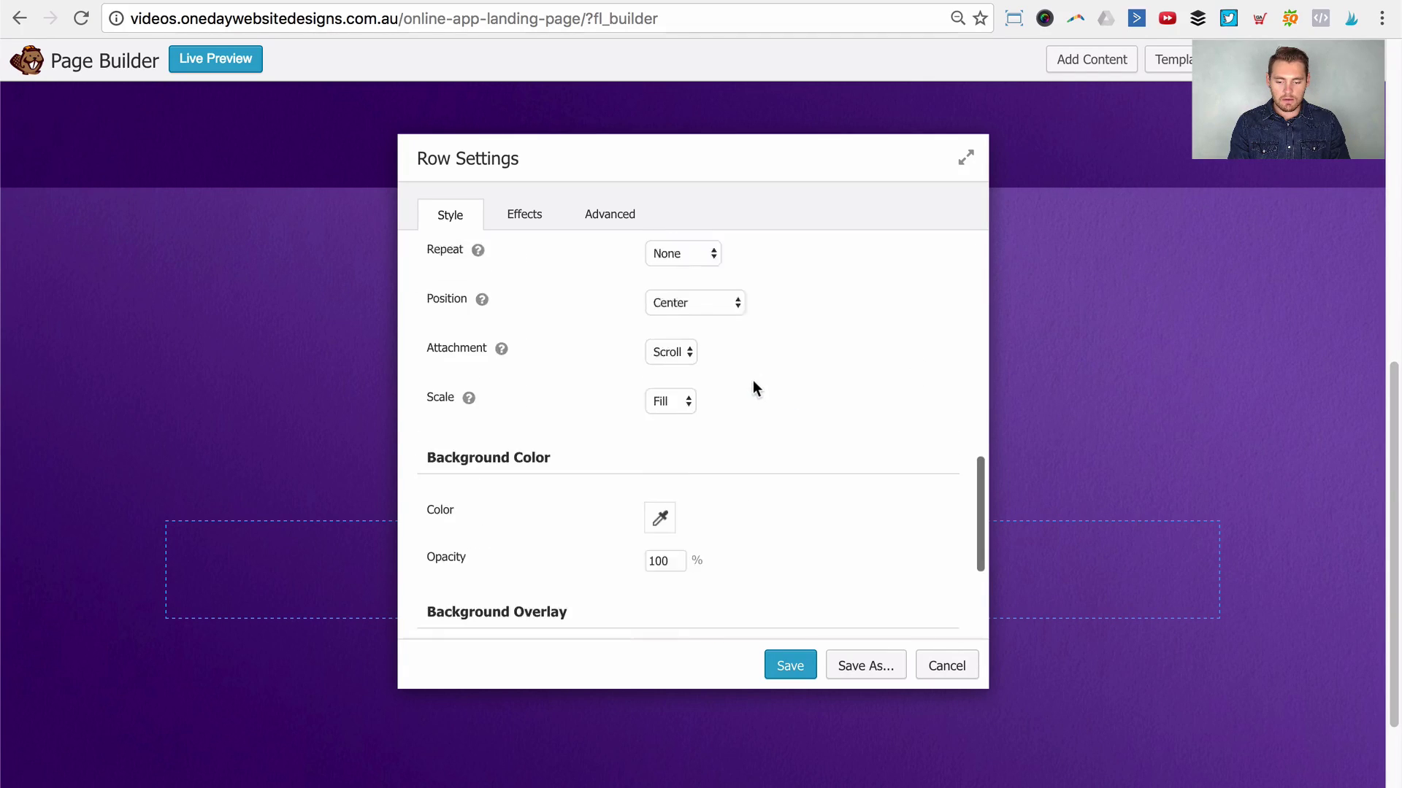
scroll(738, 403, "up", 3)
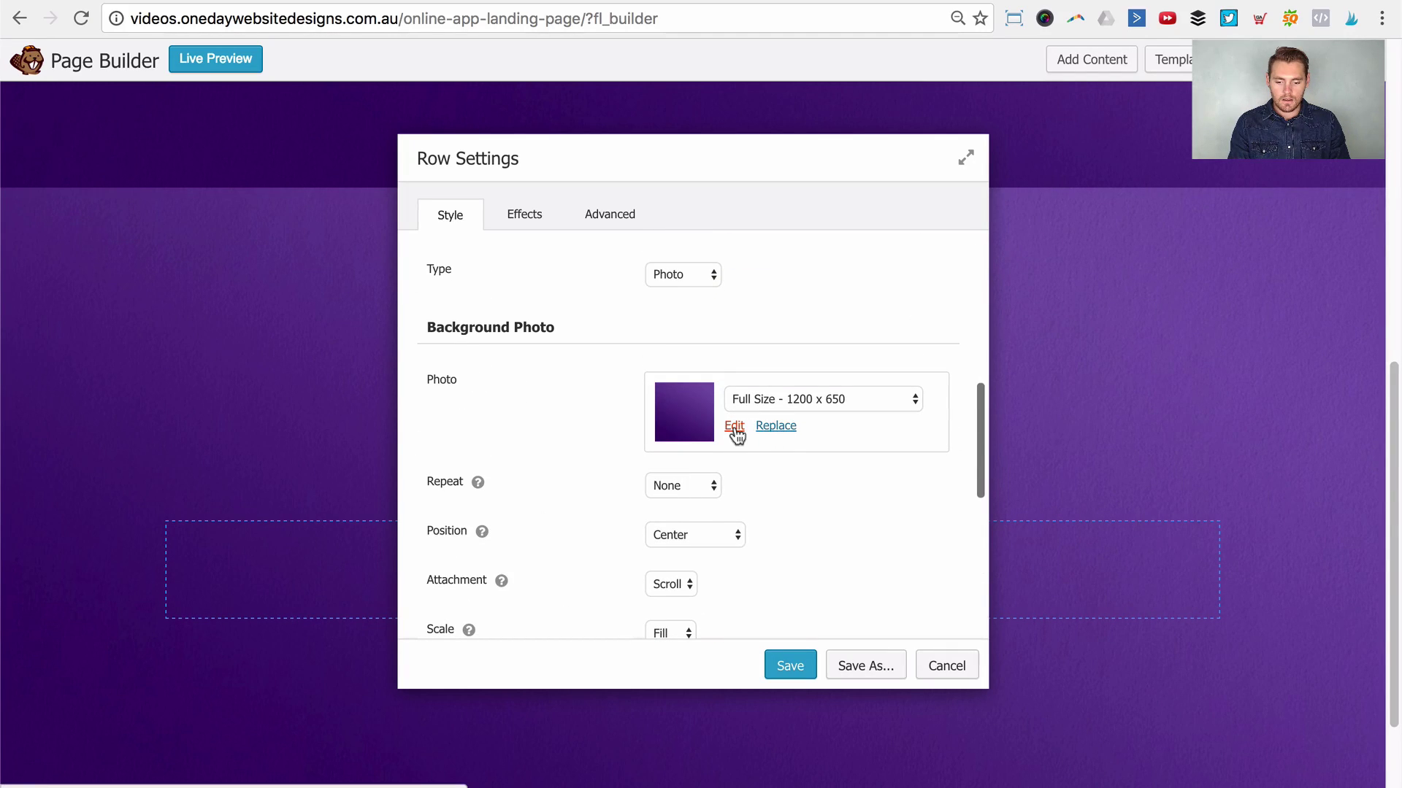
left_click(708, 276)
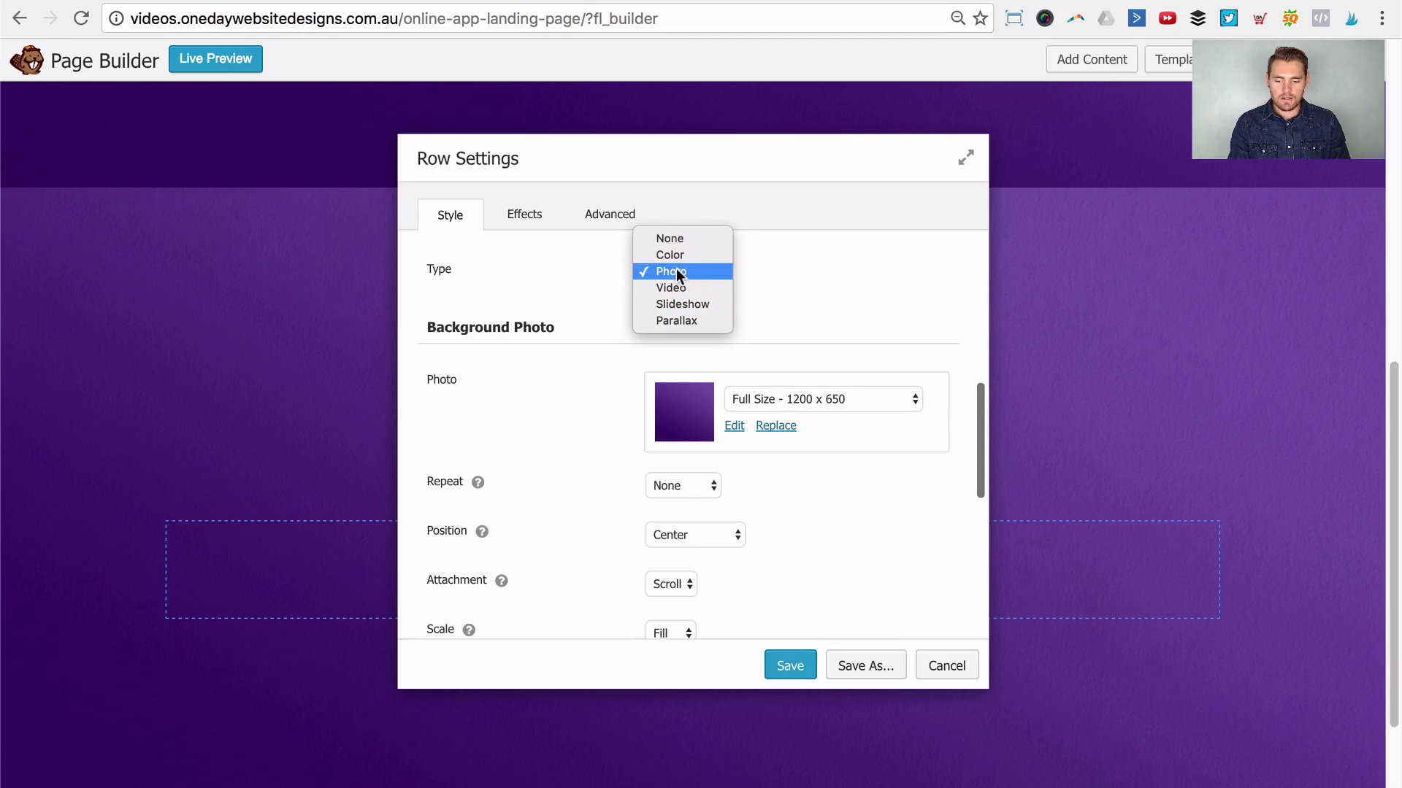
left_click(678, 253)
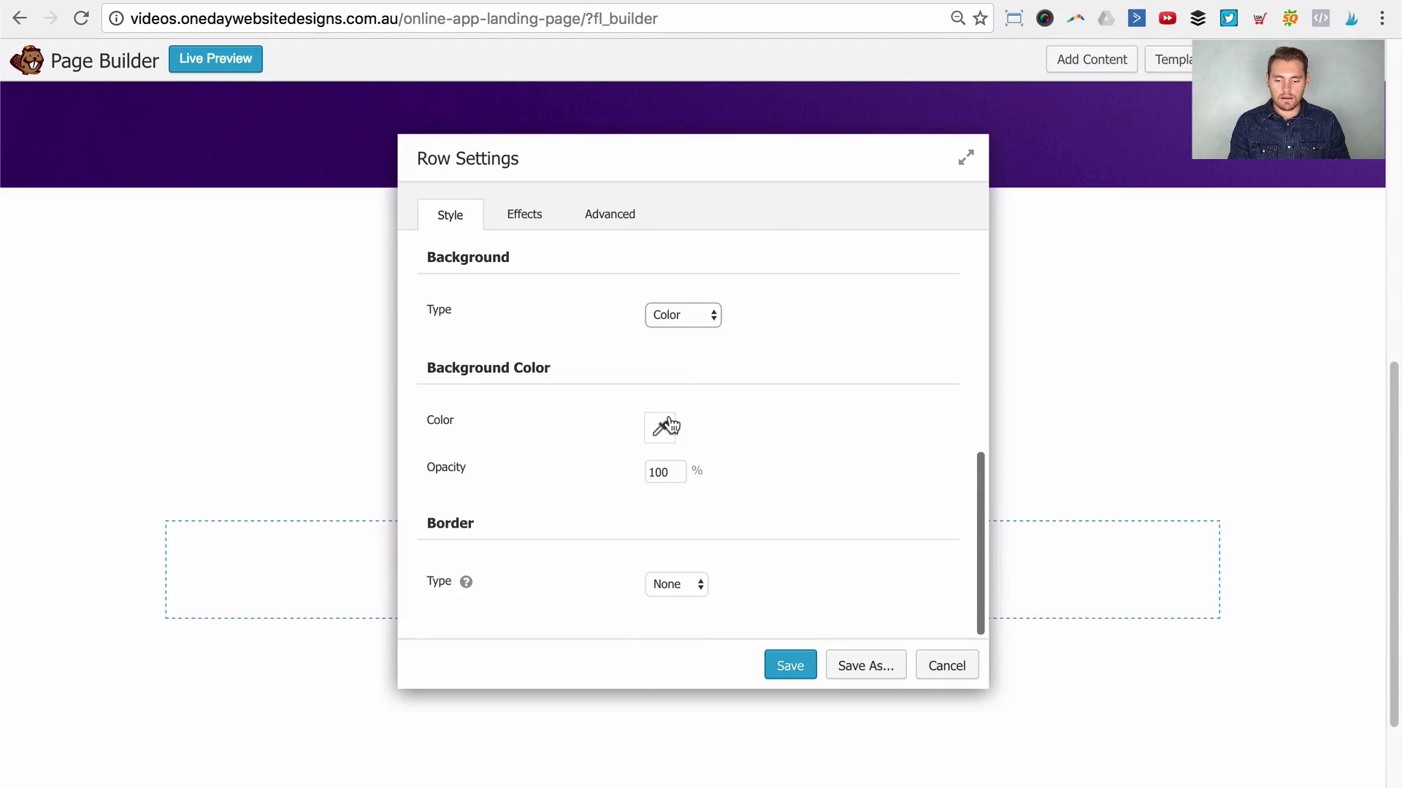
left_click(670, 425)
left_click_drag(691, 523, 613, 501)
left_click(611, 495)
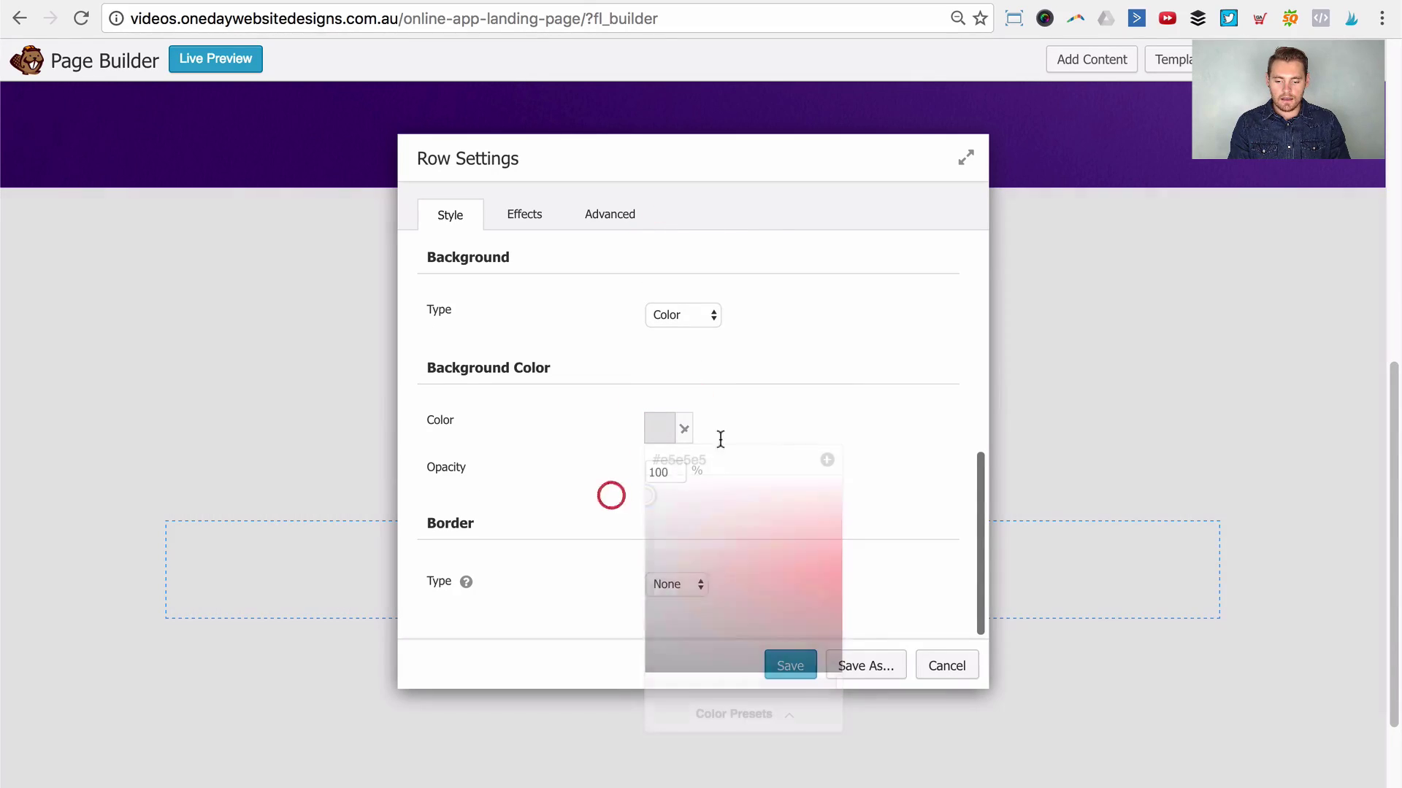
left_click(790, 664)
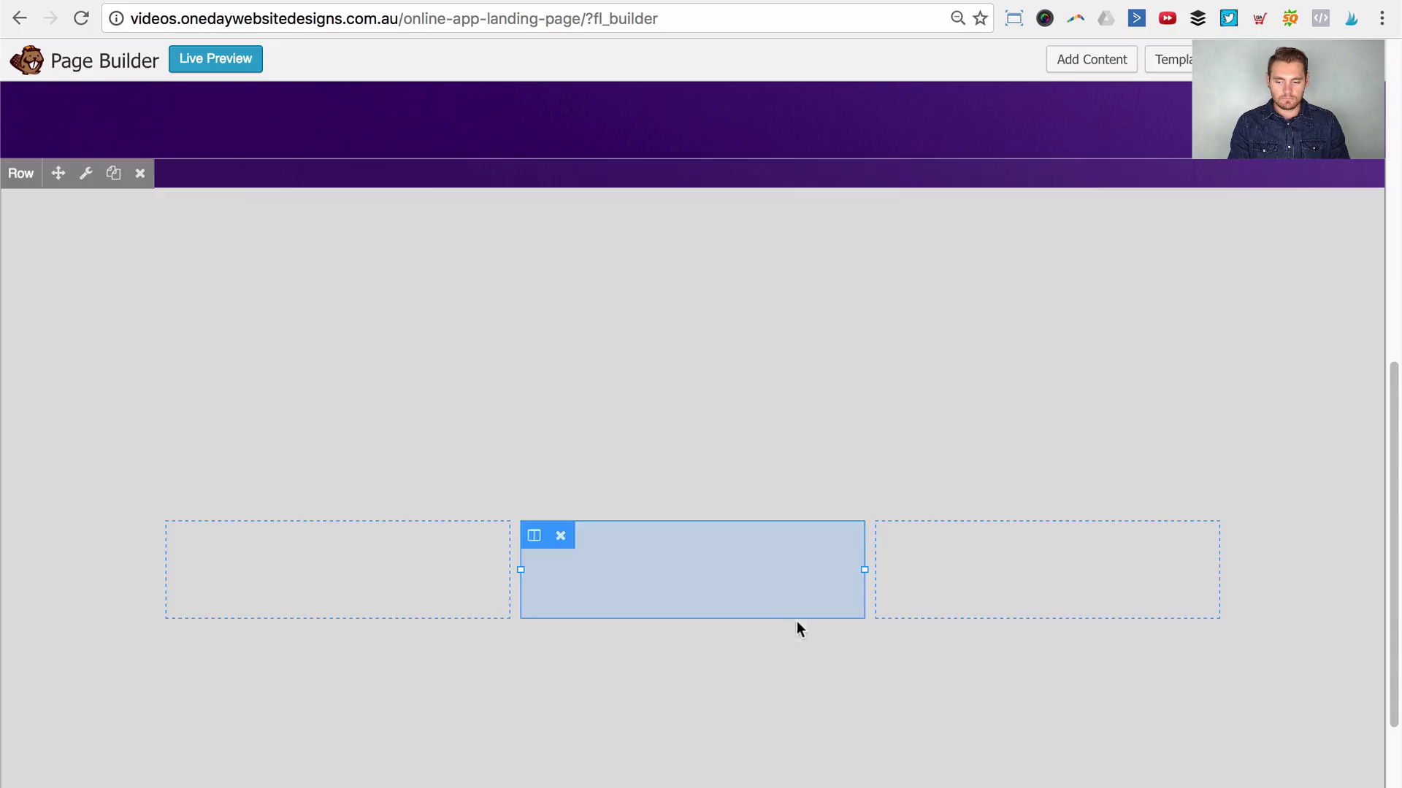
scroll(181, 244, "up", 10)
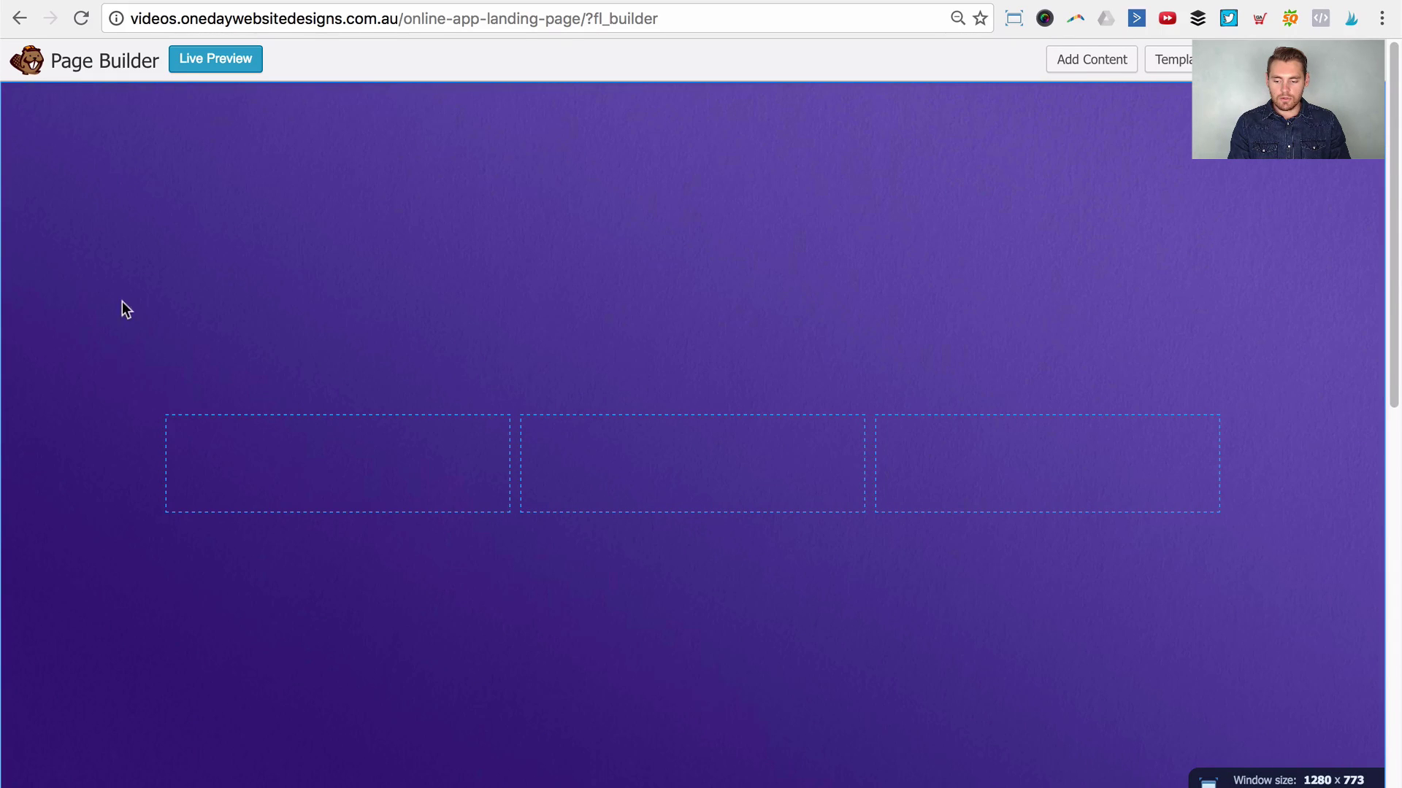
Step: Duplicate the purple row and drag the copy further down the page
scroll(117, 350, "down", 5)
left_click(109, 538)
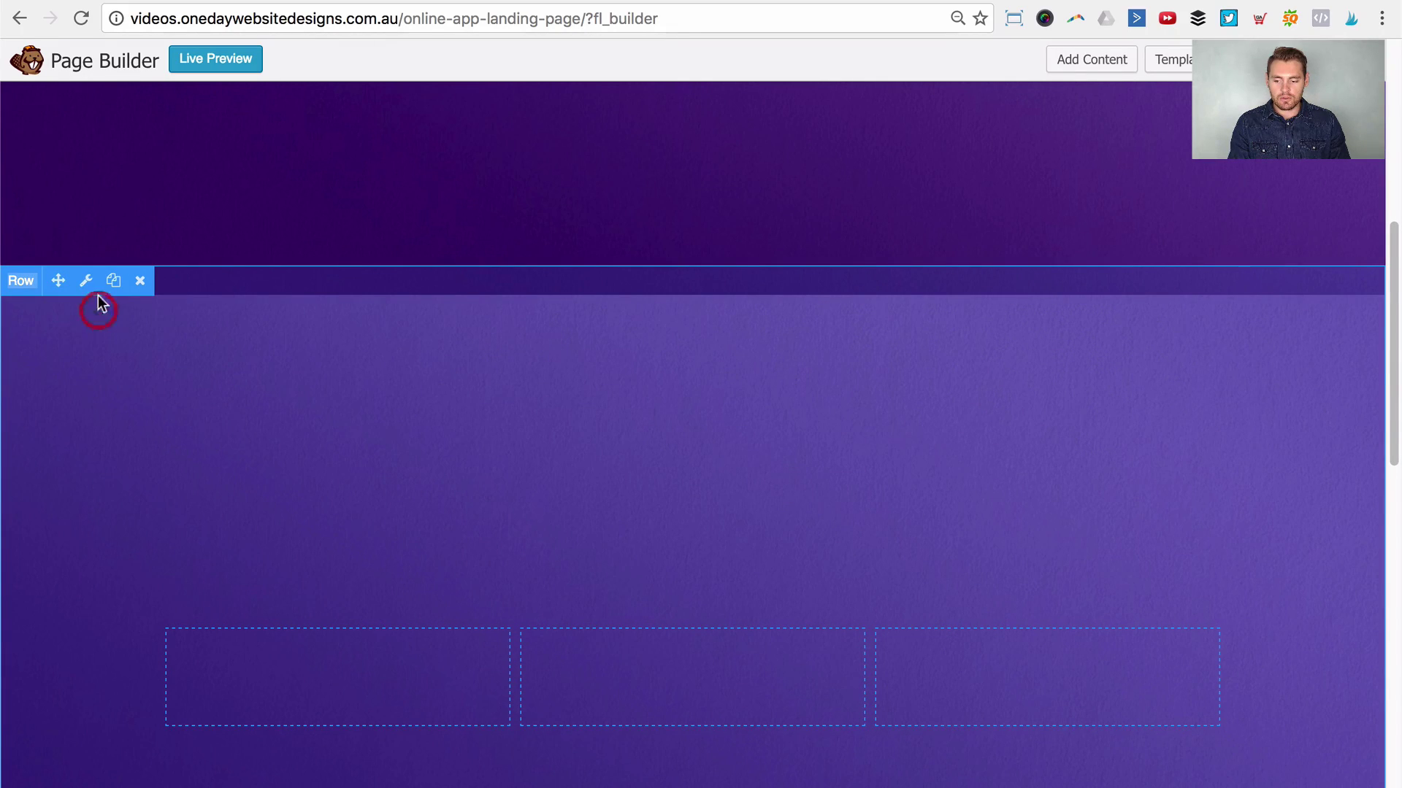
left_click_drag(57, 282, 205, 780)
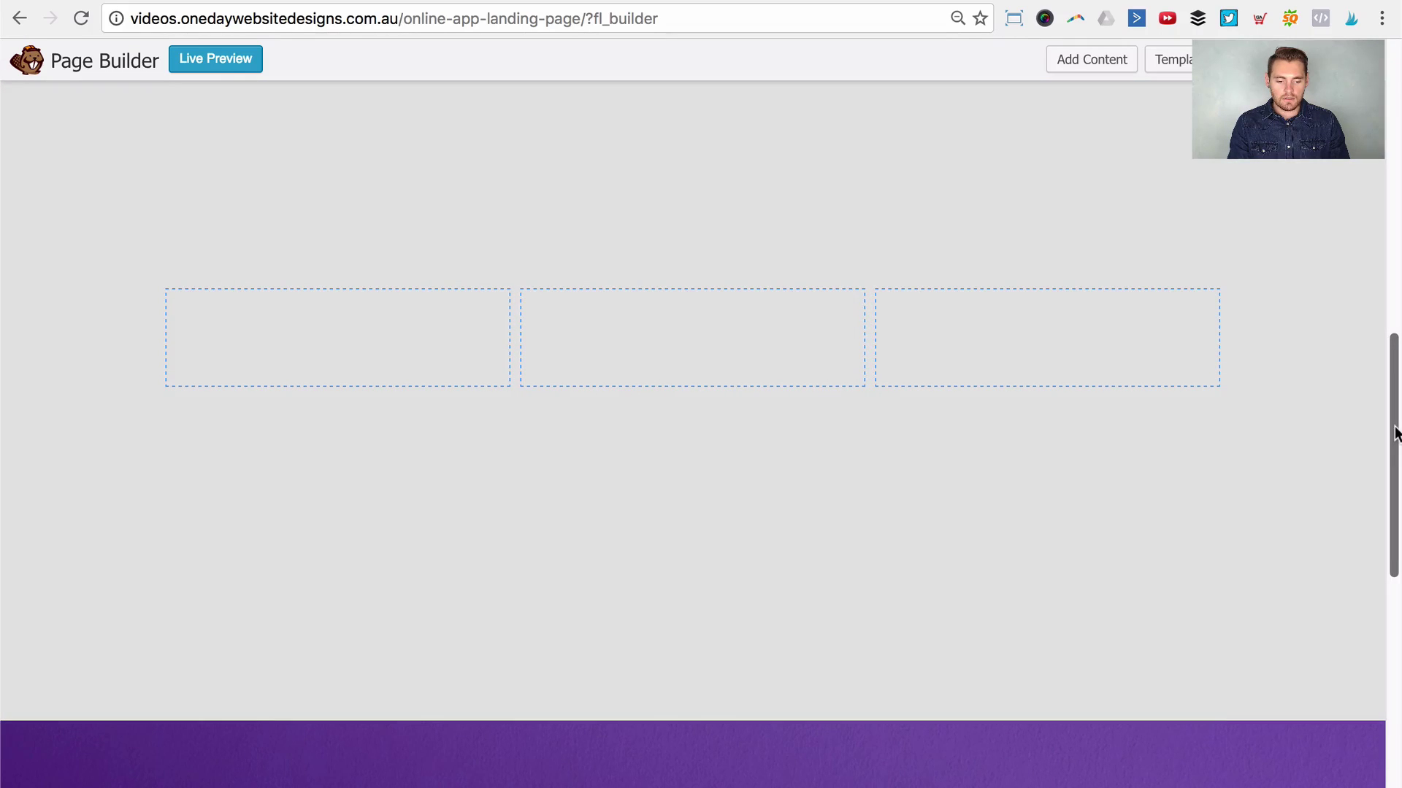
left_click_drag(1396, 434, 1395, 631)
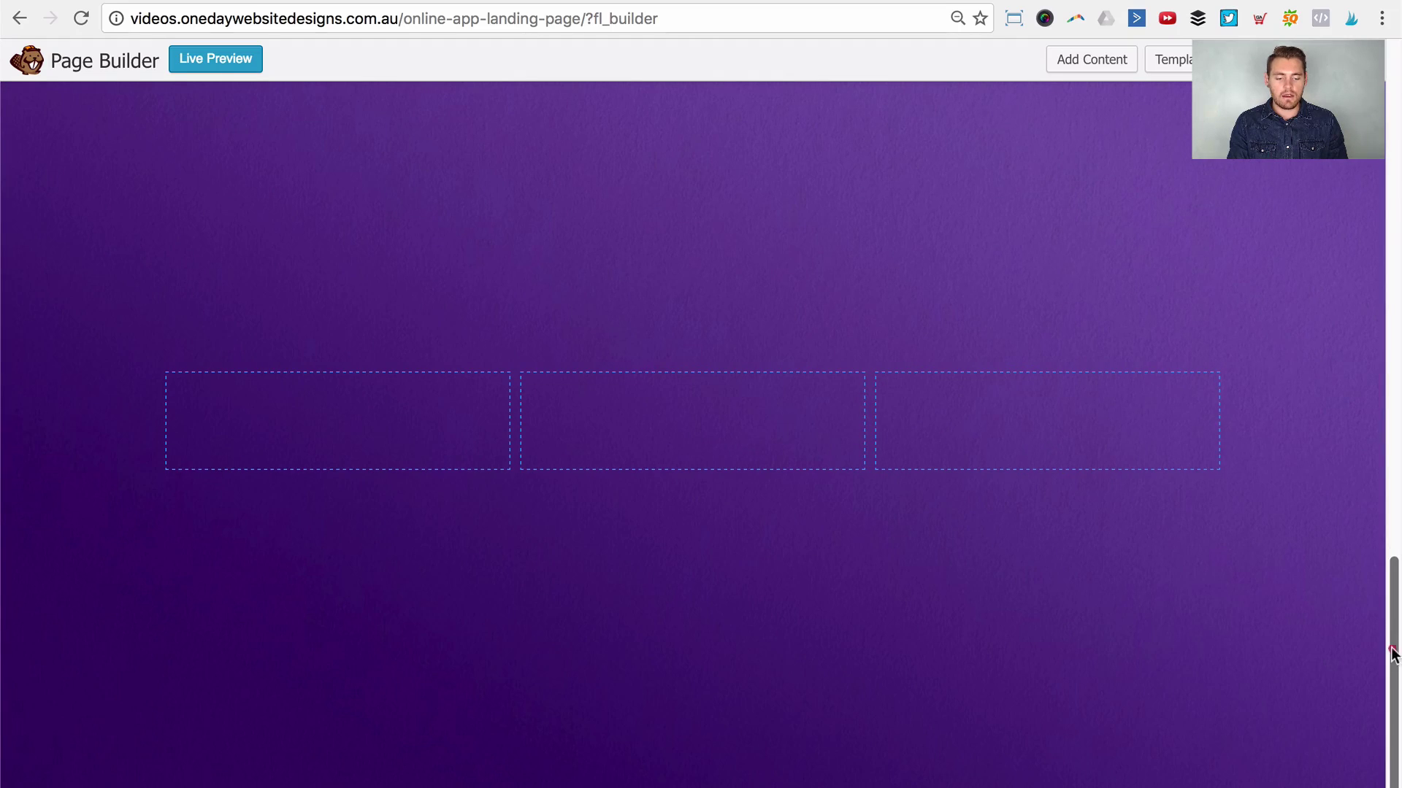
left_click_drag(1392, 649, 1397, 683)
Step: Delete the extra row and the grey row, then open the purple row's settings
scroll(347, 411, "up", 2)
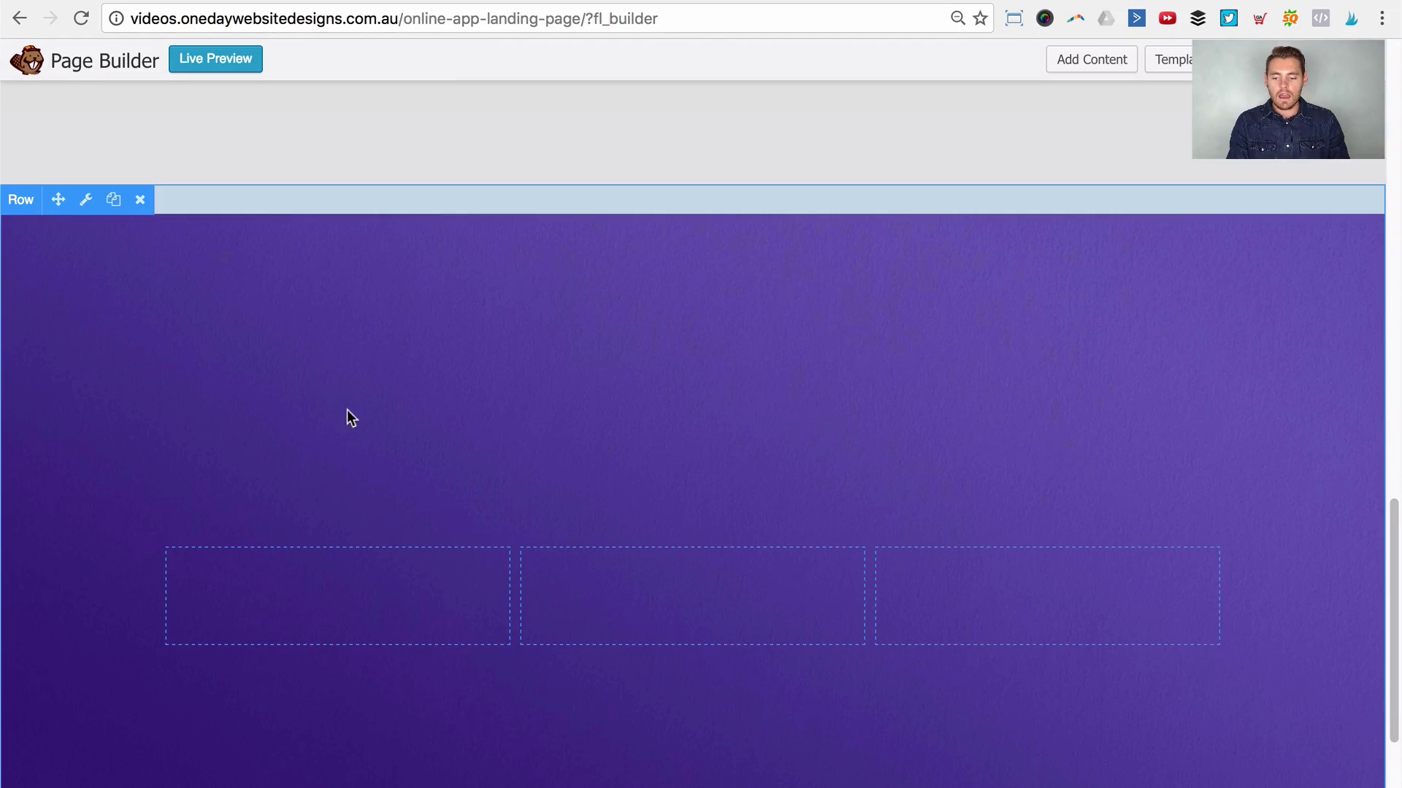
left_click(140, 201)
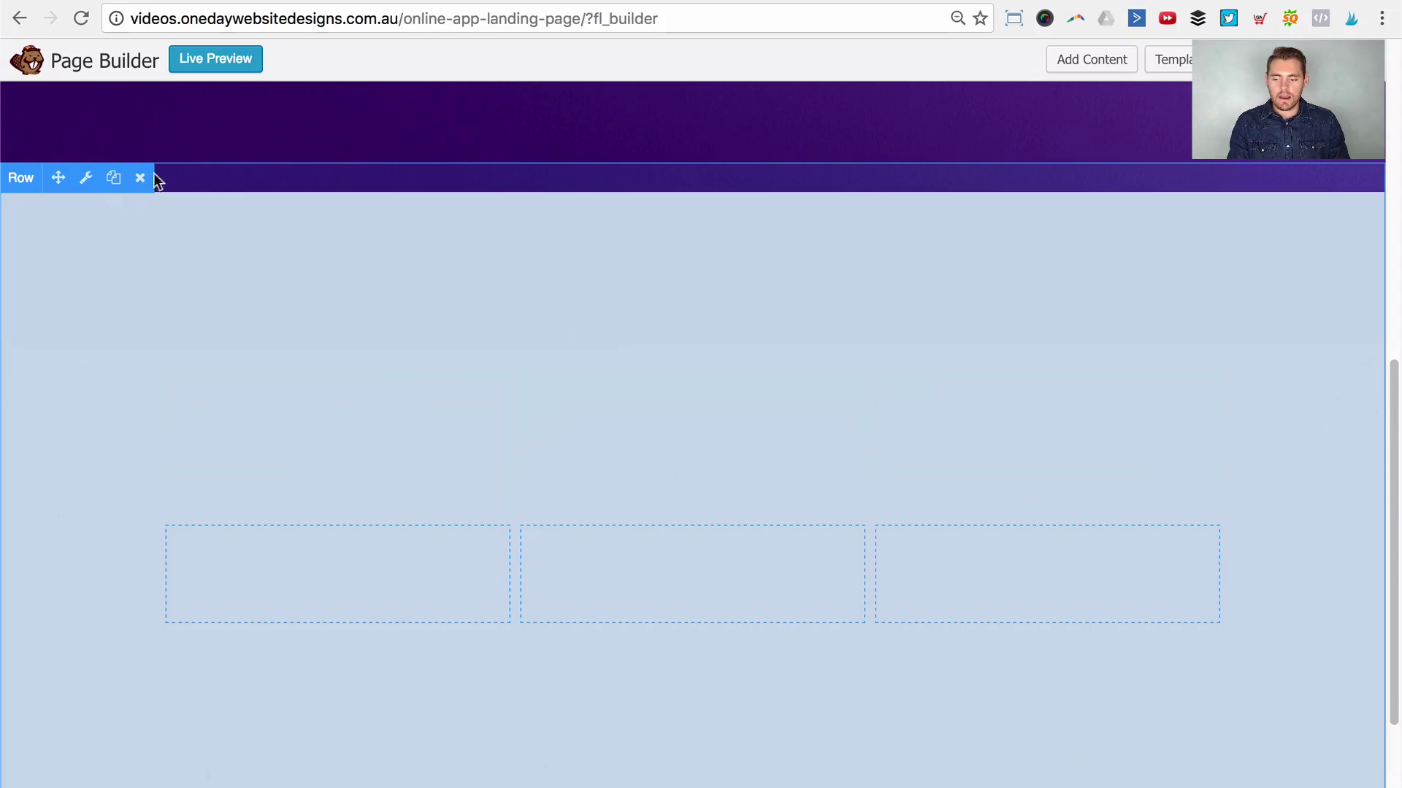
left_click(141, 178)
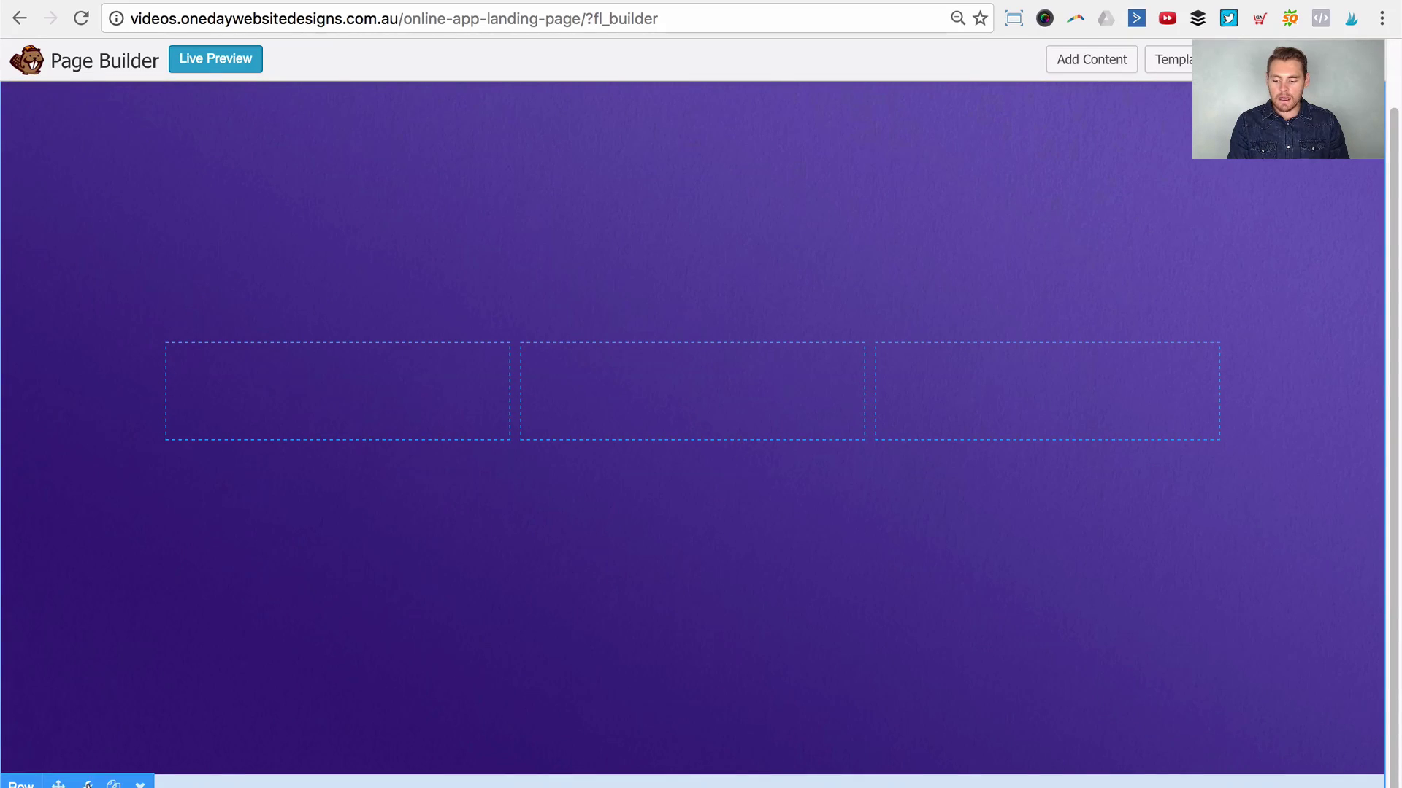
left_click(91, 780)
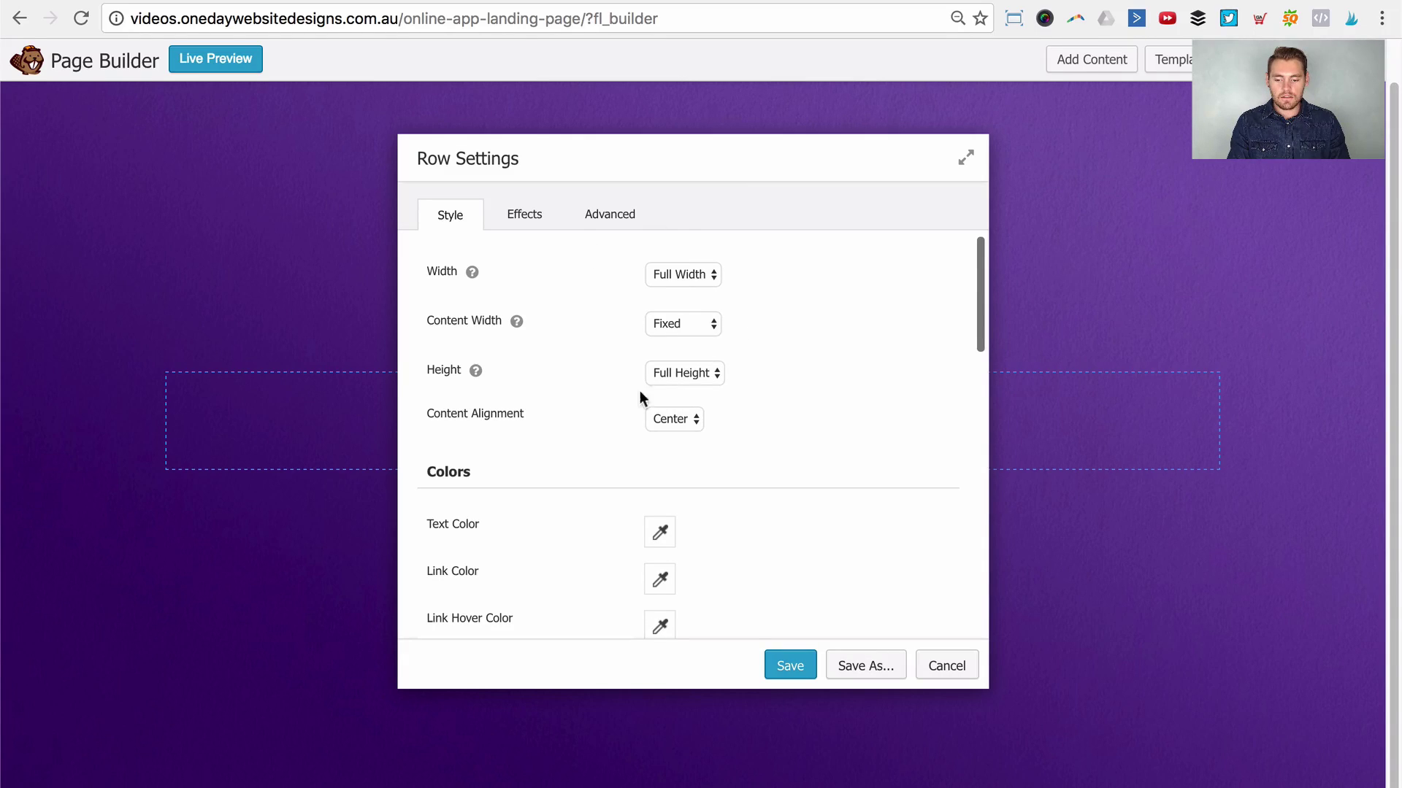
Step: Set the purple row's Content Alignment to Top and its Height from Full Height to Default
left_click(689, 422)
left_click(814, 414)
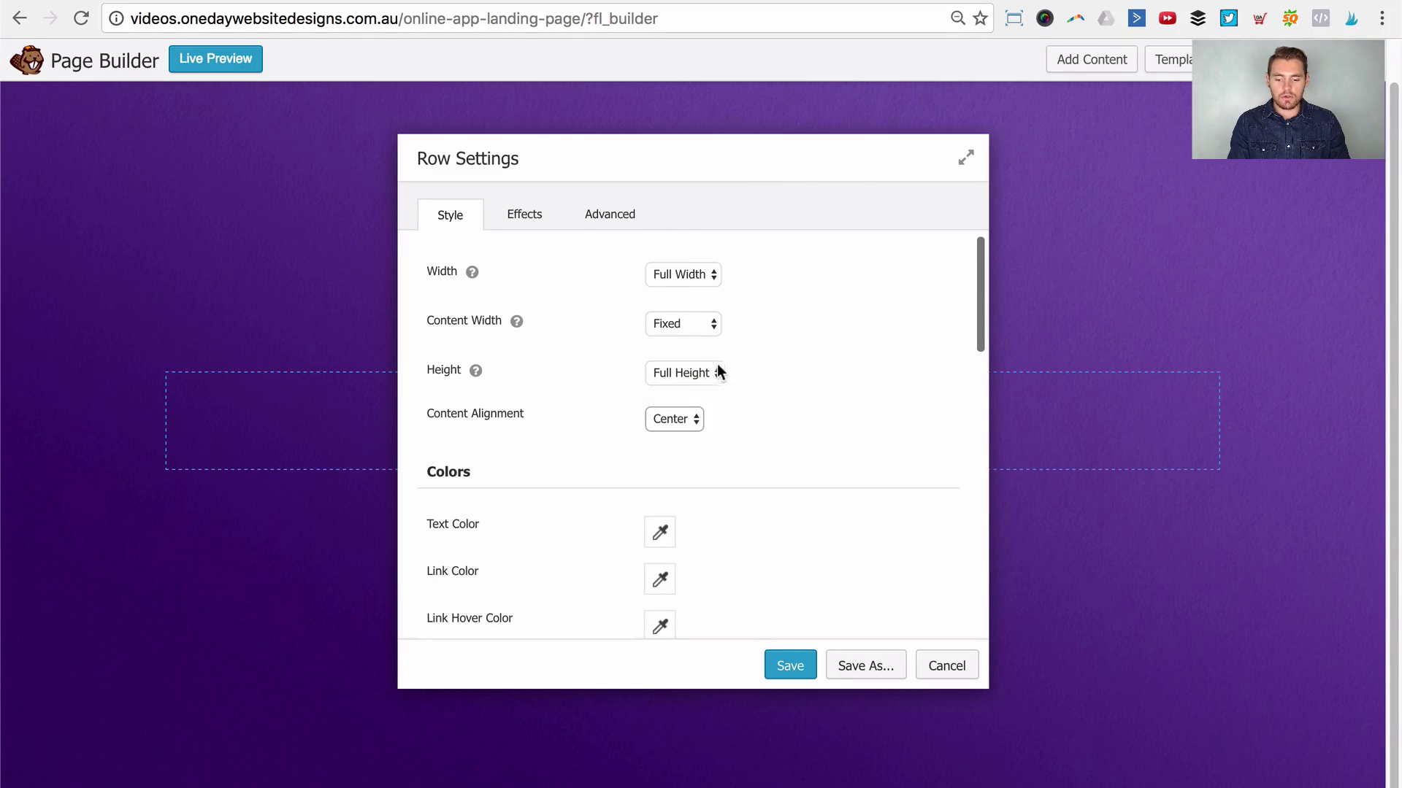
left_click(681, 431)
left_click_drag(726, 147, 1092, 172)
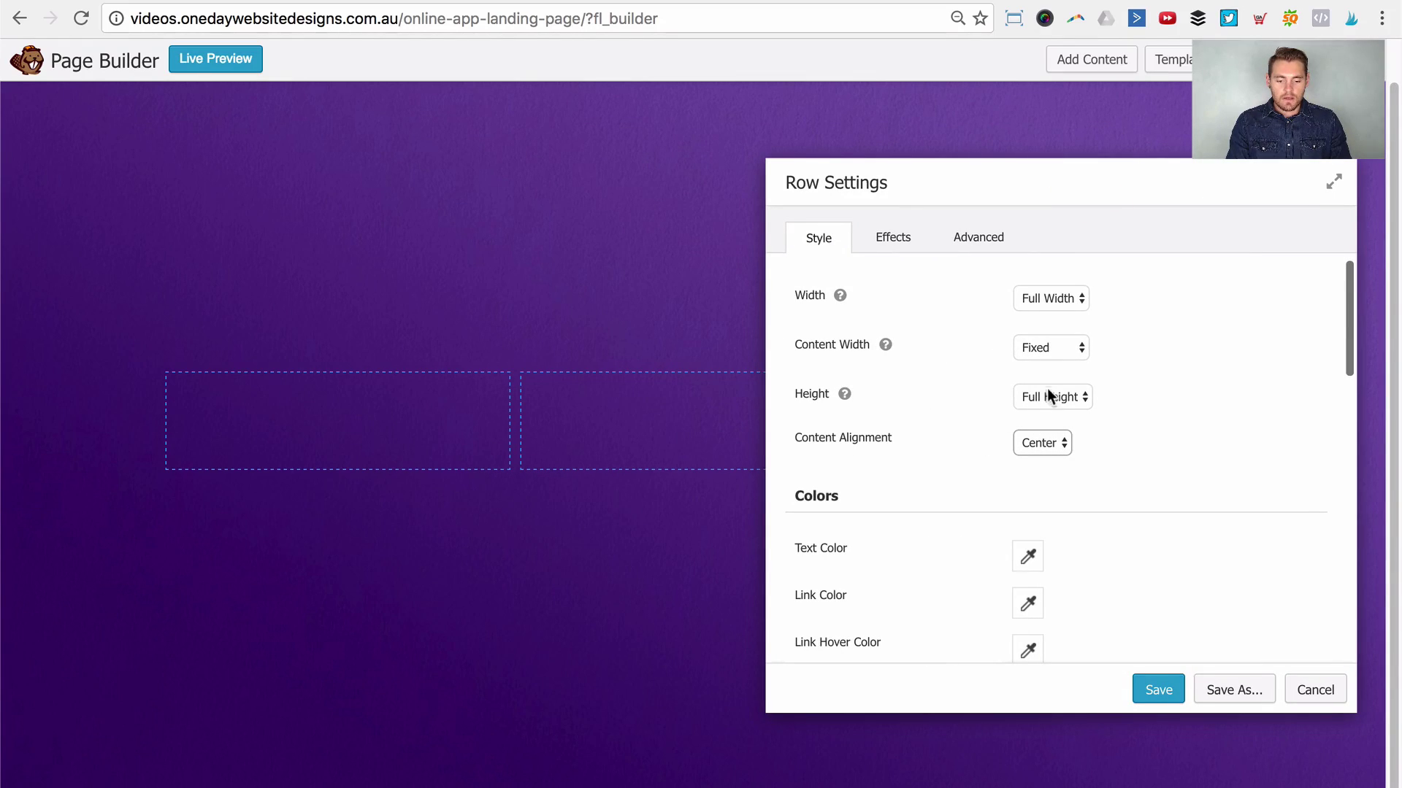
left_click(1044, 440)
left_click(1044, 442)
left_click(1037, 422)
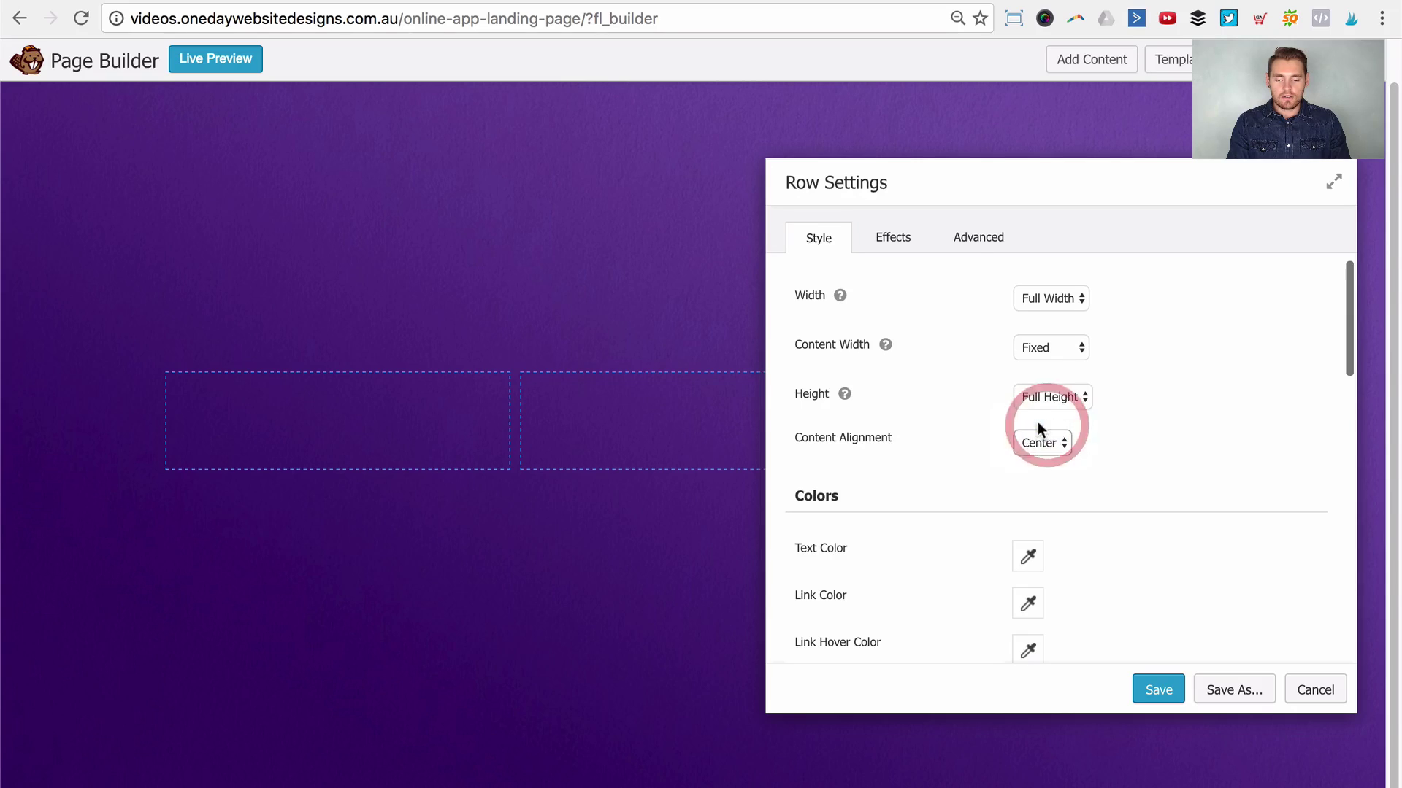
scroll(525, 157, "up", 2)
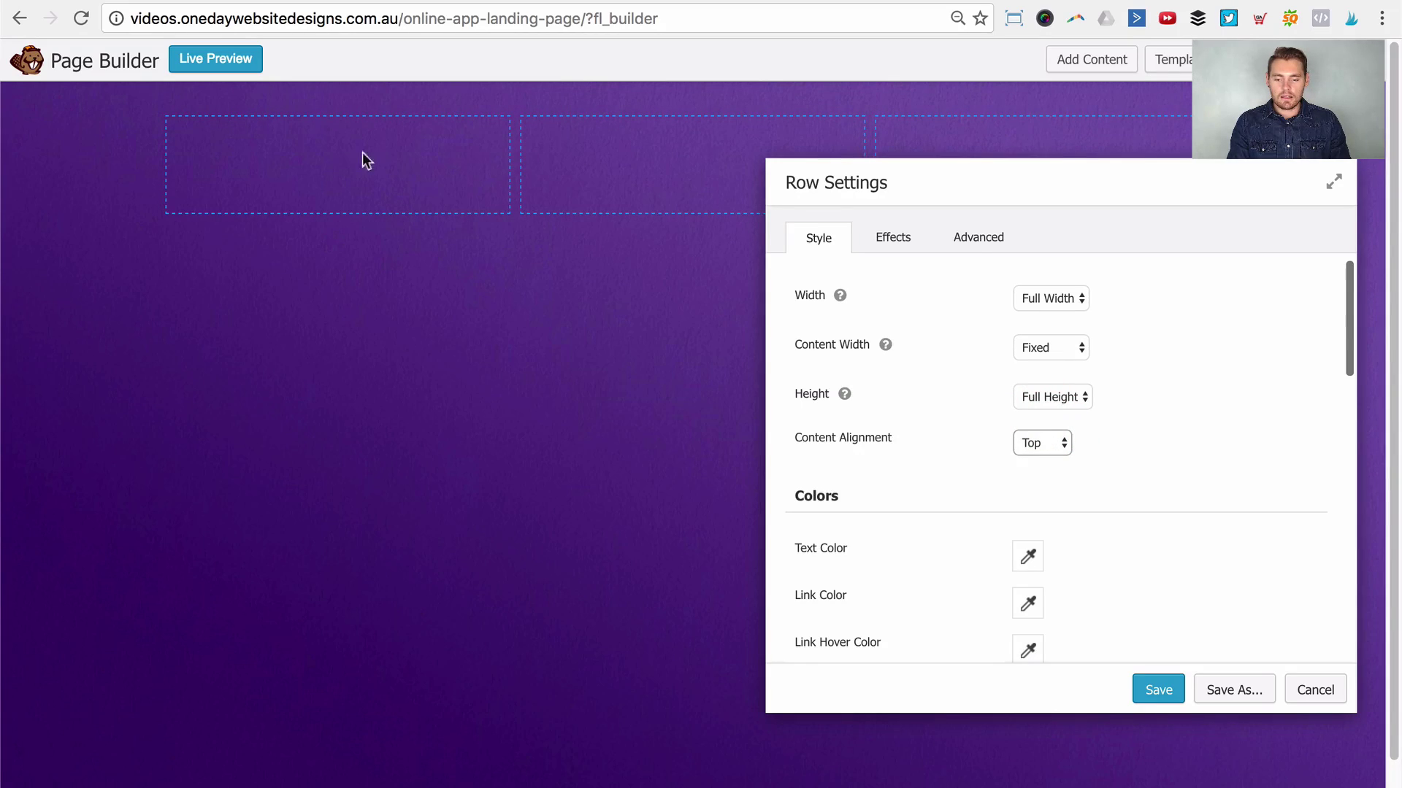
left_click(1046, 442)
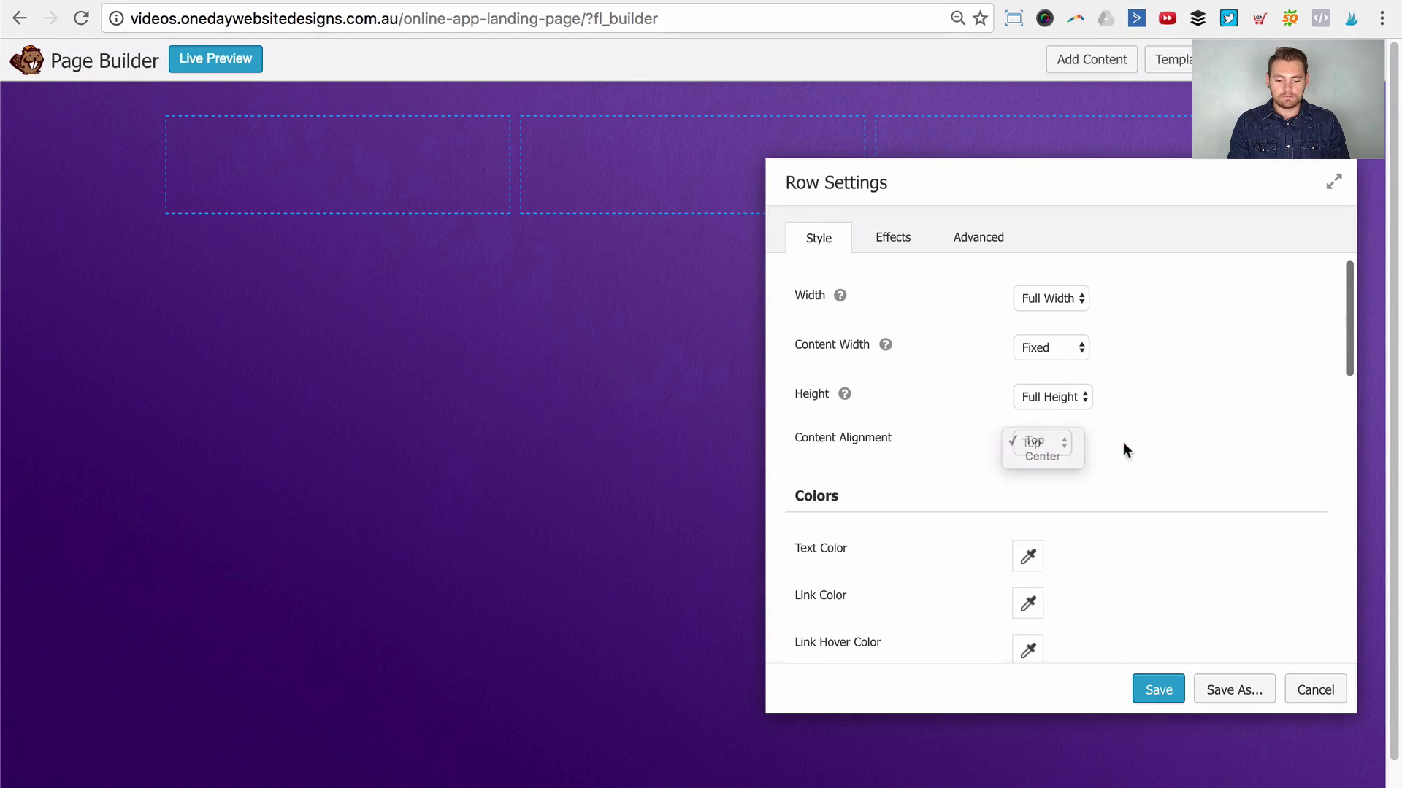
left_click(1122, 441)
left_click(1055, 396)
left_click(1040, 378)
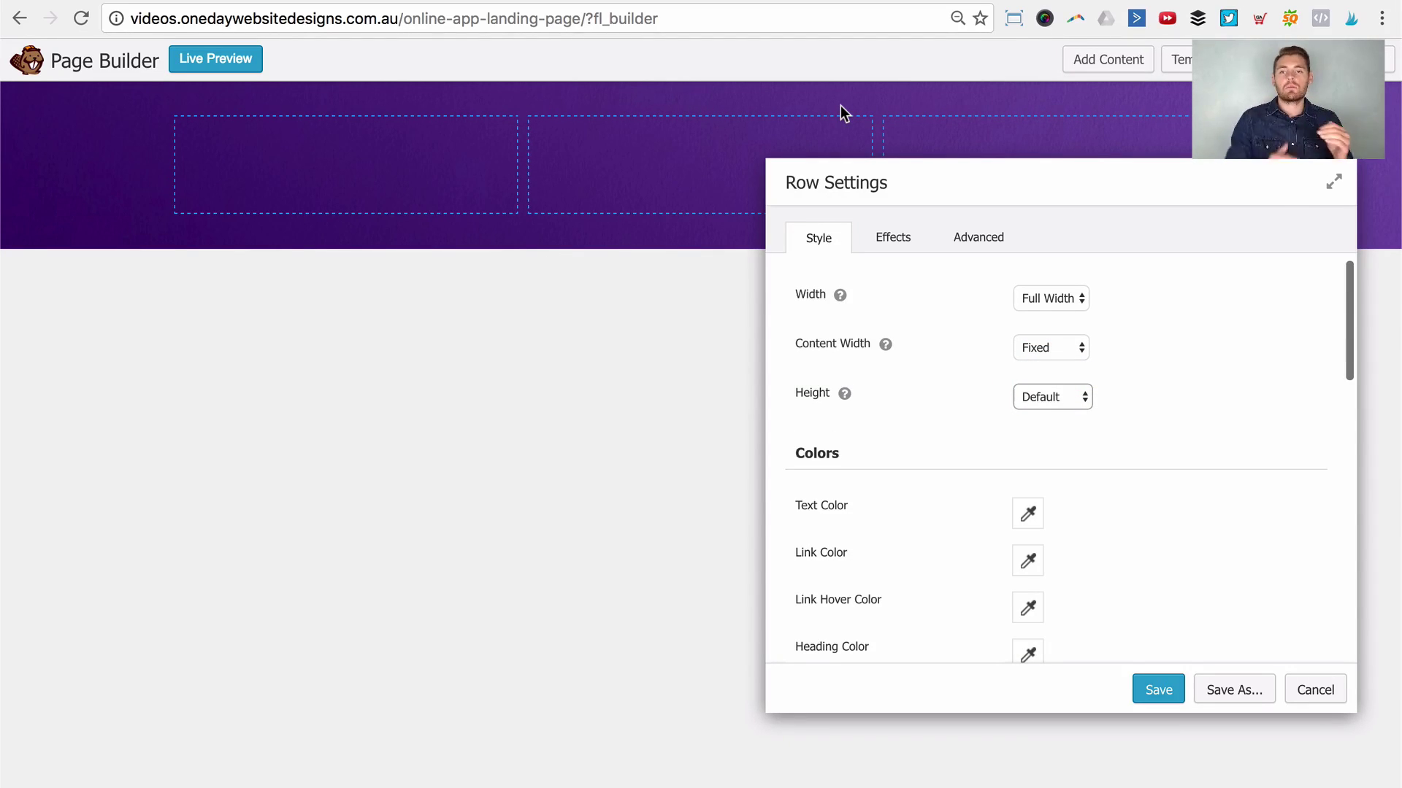
Step: Set the purple row's text colour to a light pinkish-white, #e8dddd
scroll(1010, 402, "down", 3)
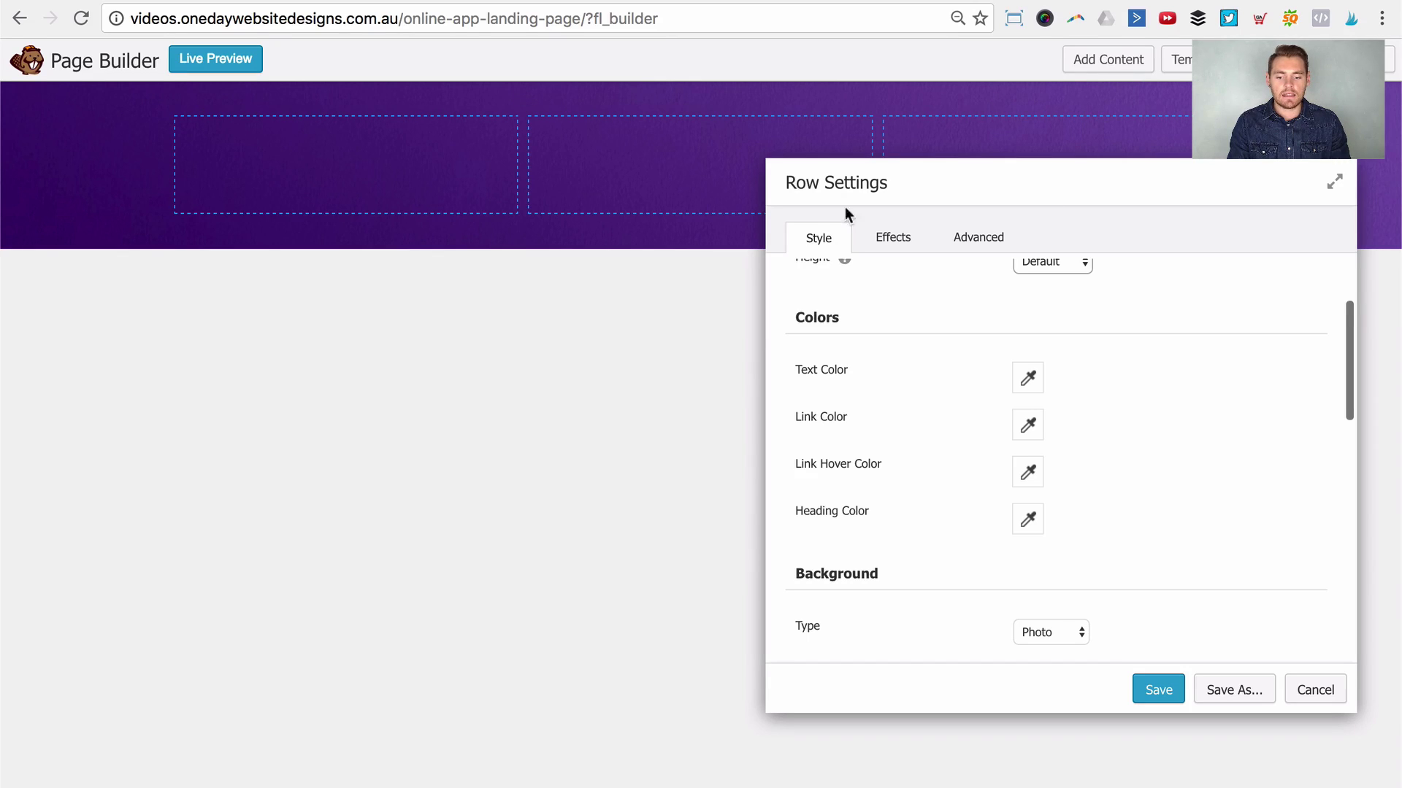
left_click(1026, 378)
left_click(1052, 447)
left_click(840, 378)
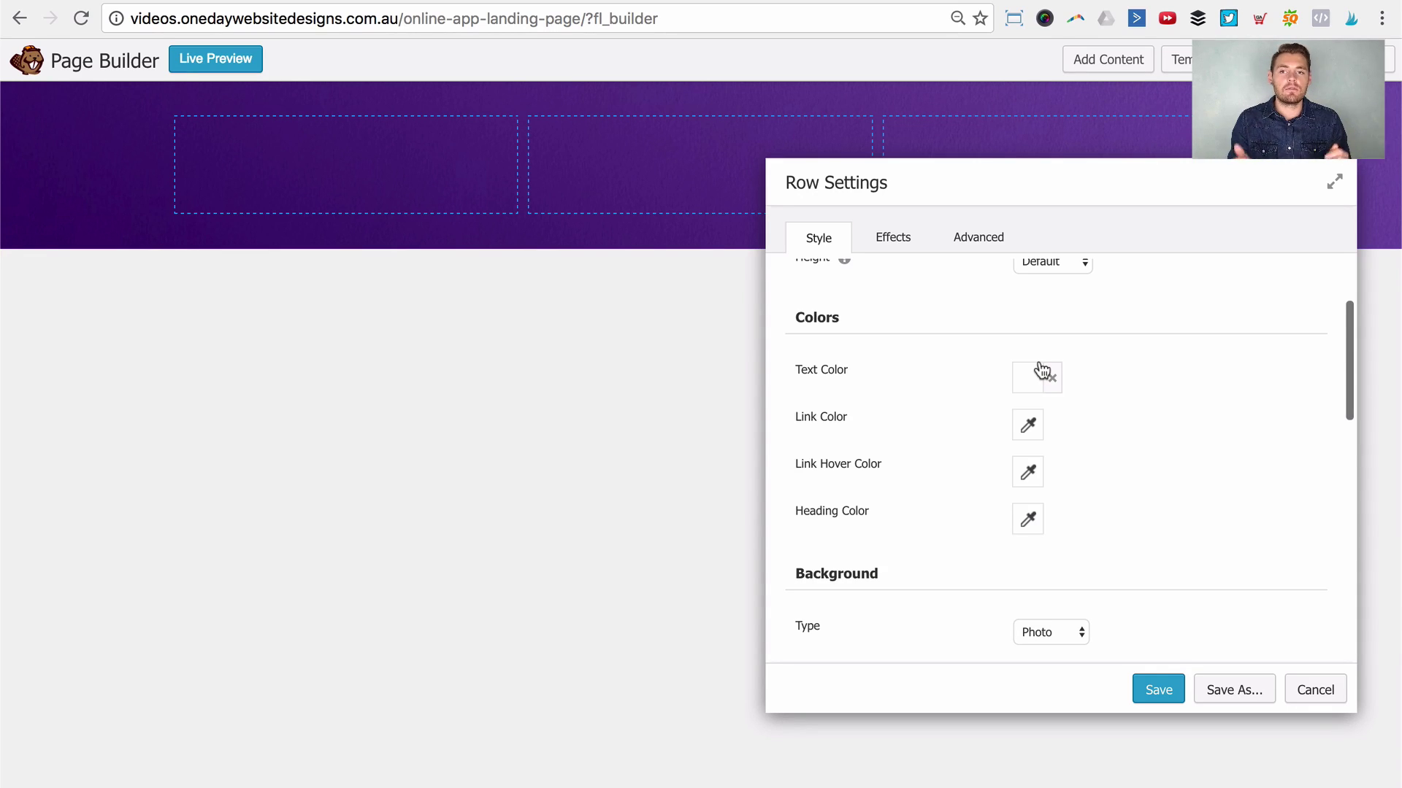
scroll(828, 331, "down", 3)
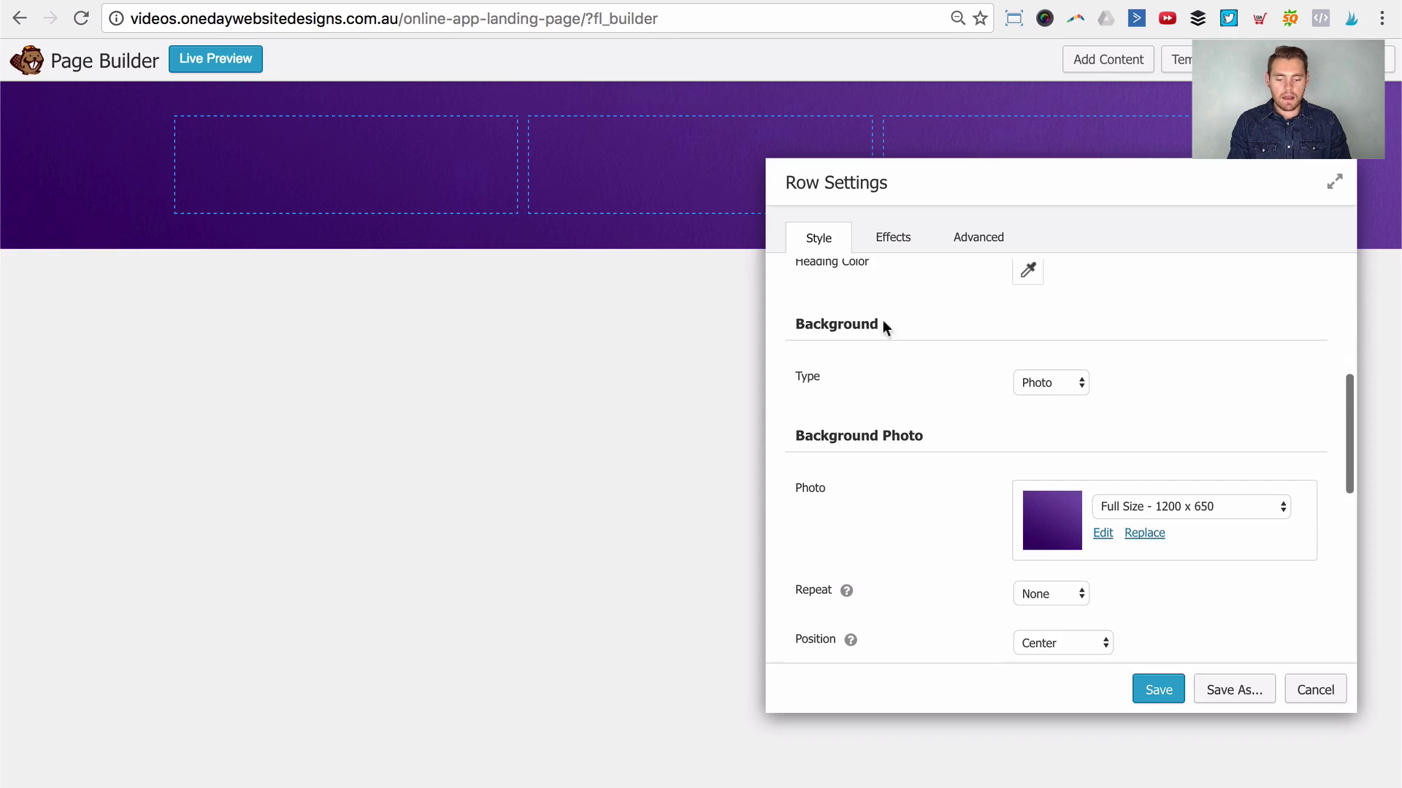
left_click(1035, 386)
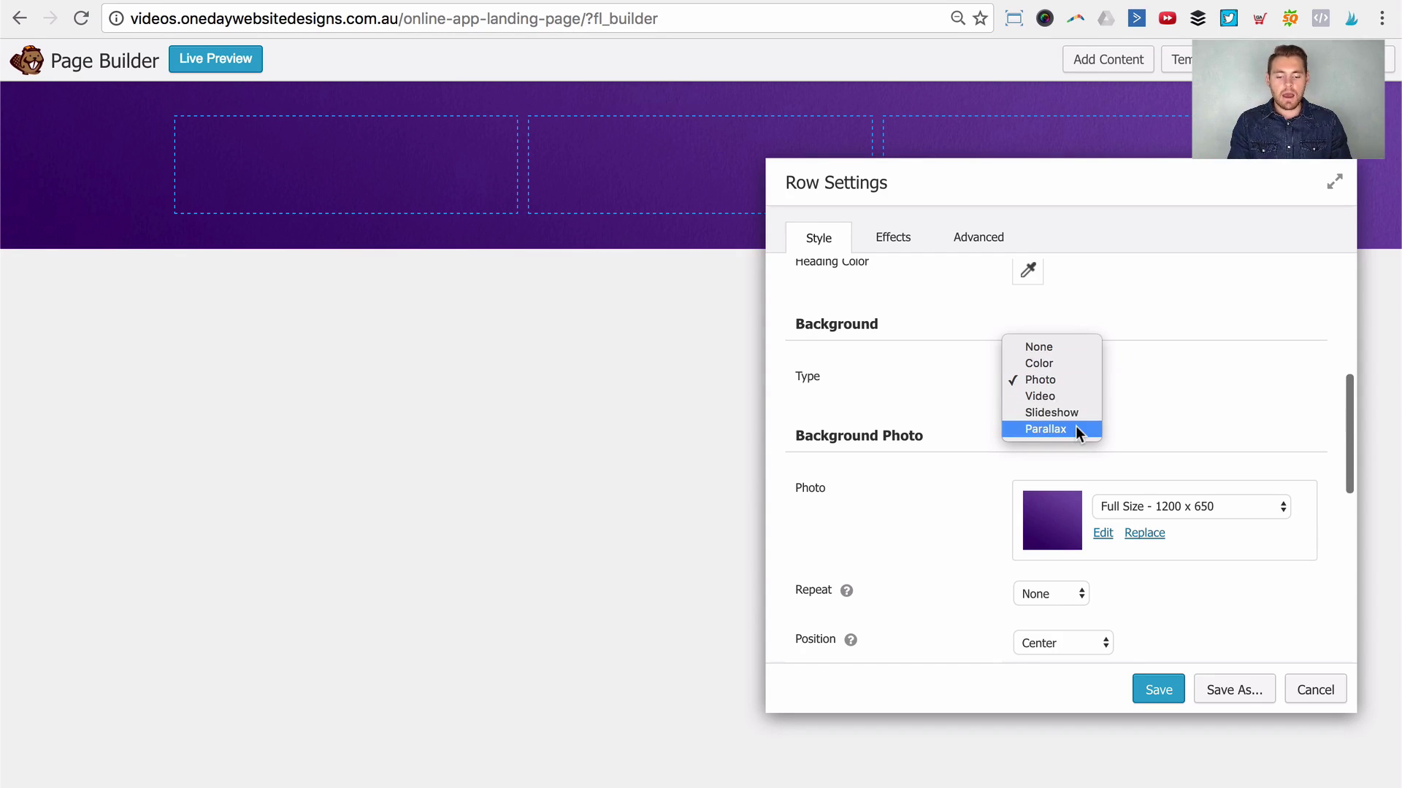
left_click(1031, 380)
scroll(1031, 382, "down", 3)
left_click(1038, 396)
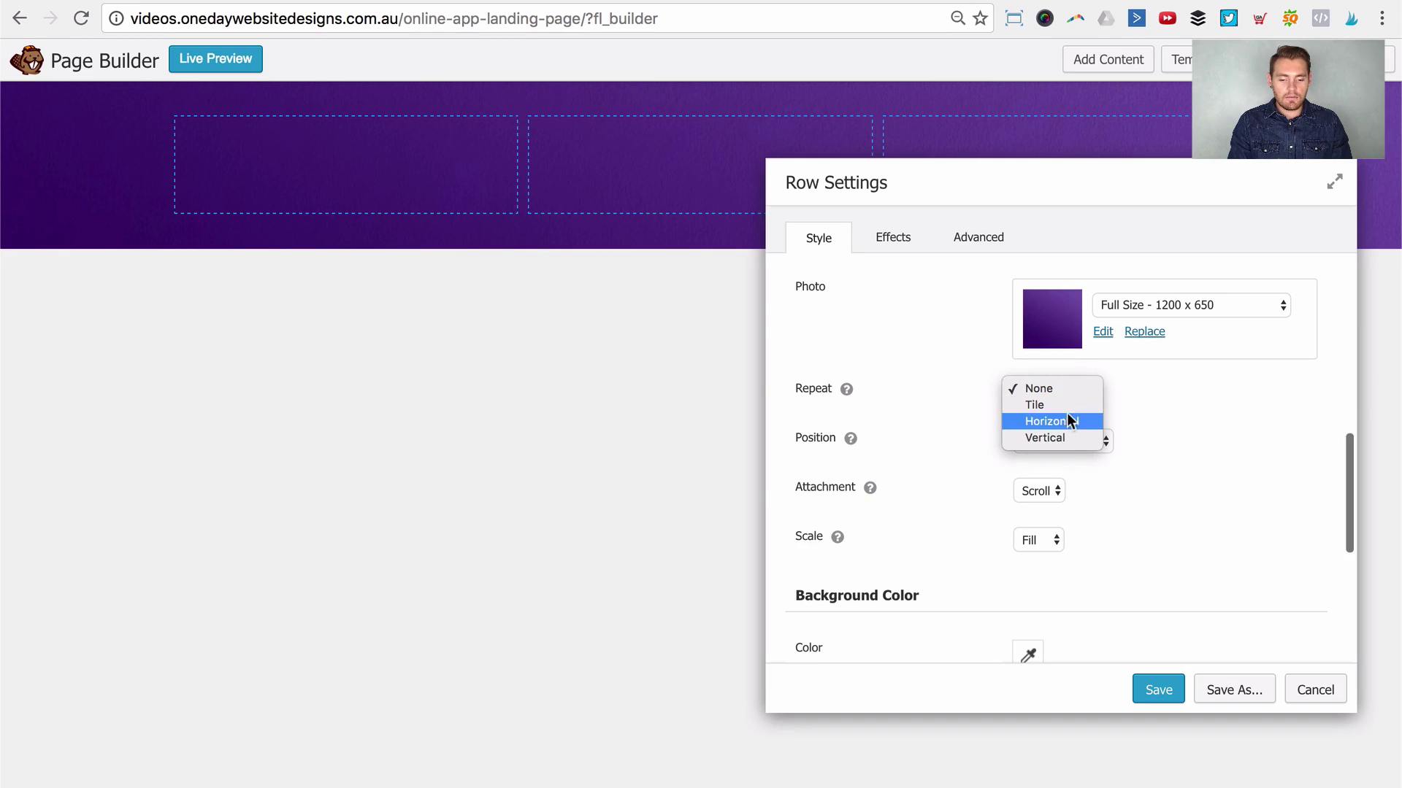
left_click(1199, 412)
scroll(1188, 416, "up", 1)
scroll(1186, 415, "down", 1)
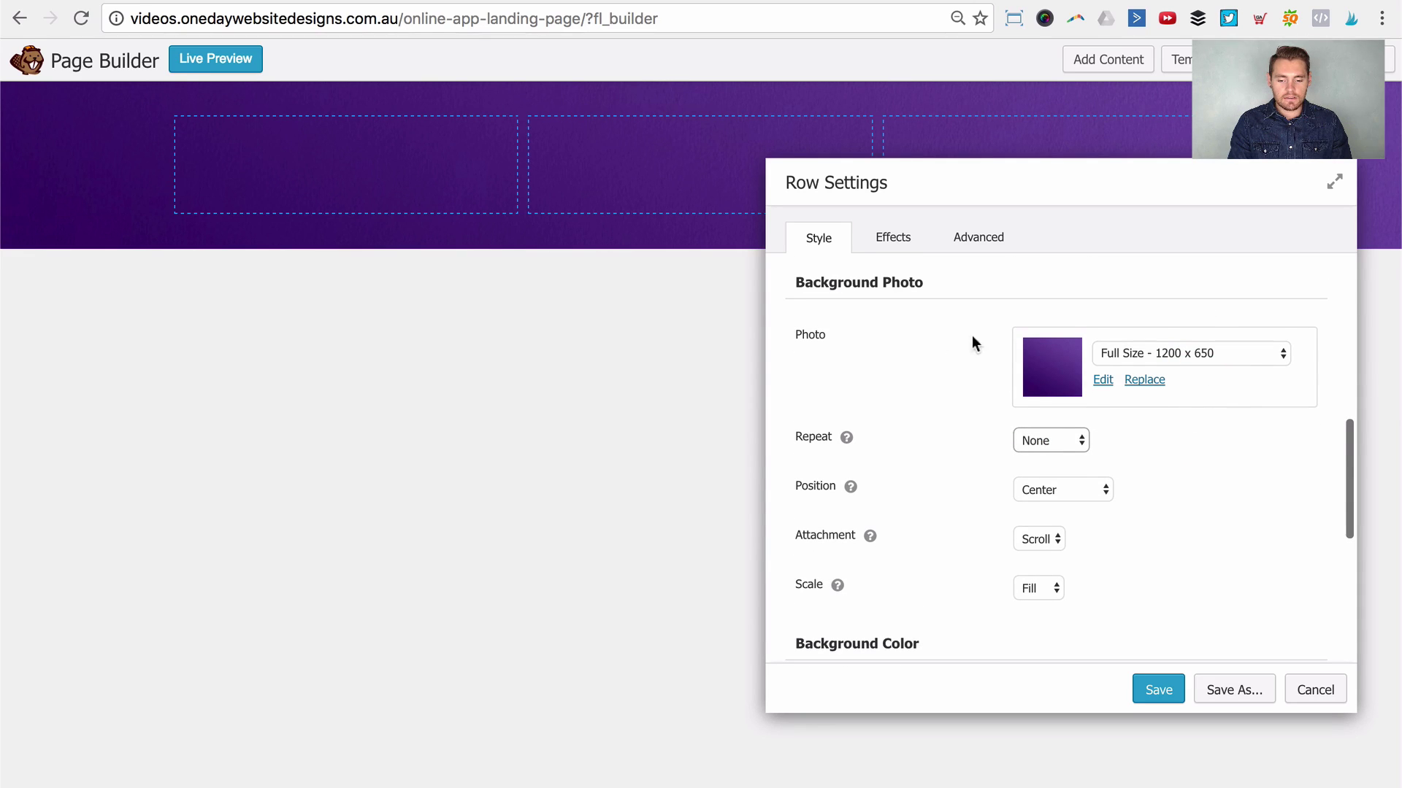
left_click(1068, 440)
left_click(1190, 453)
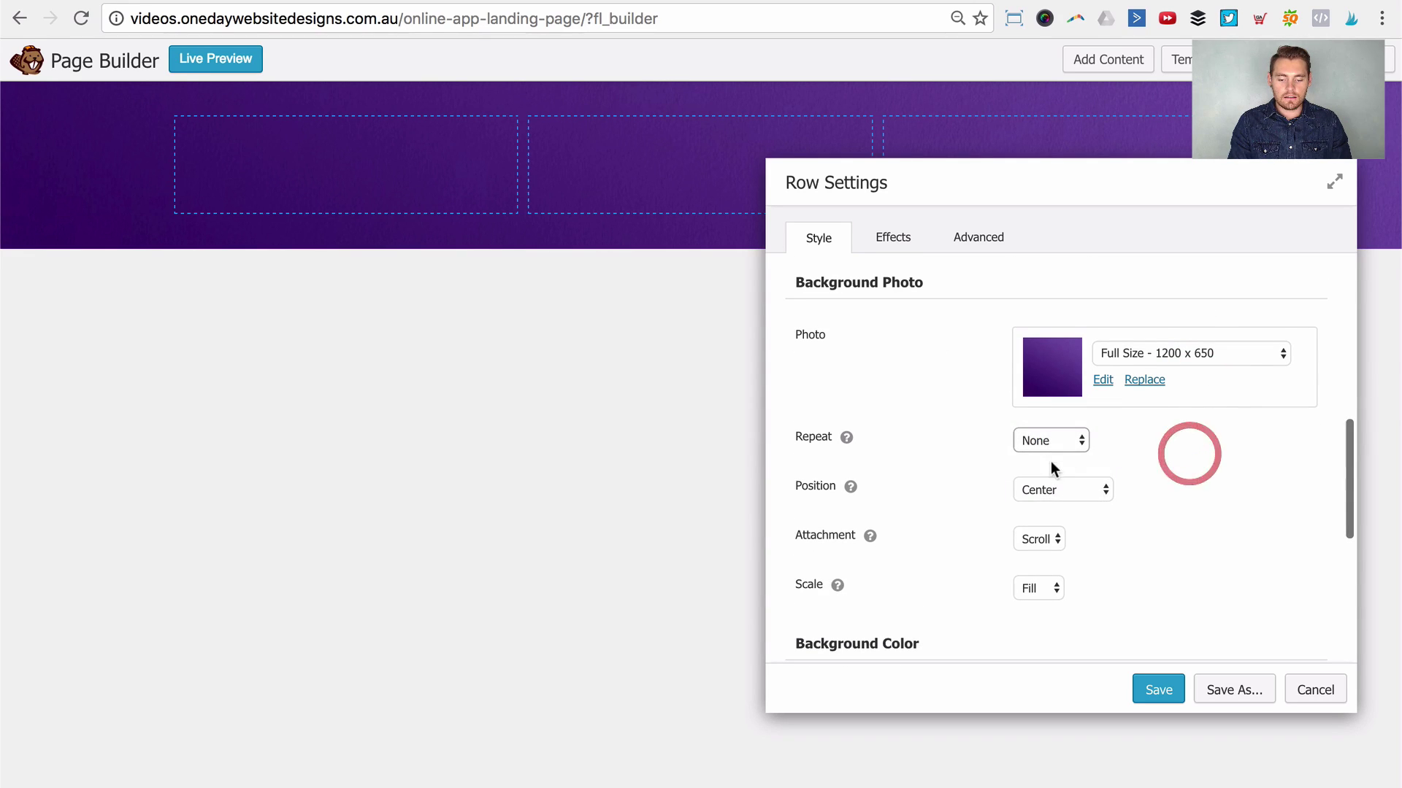
left_click(1058, 490)
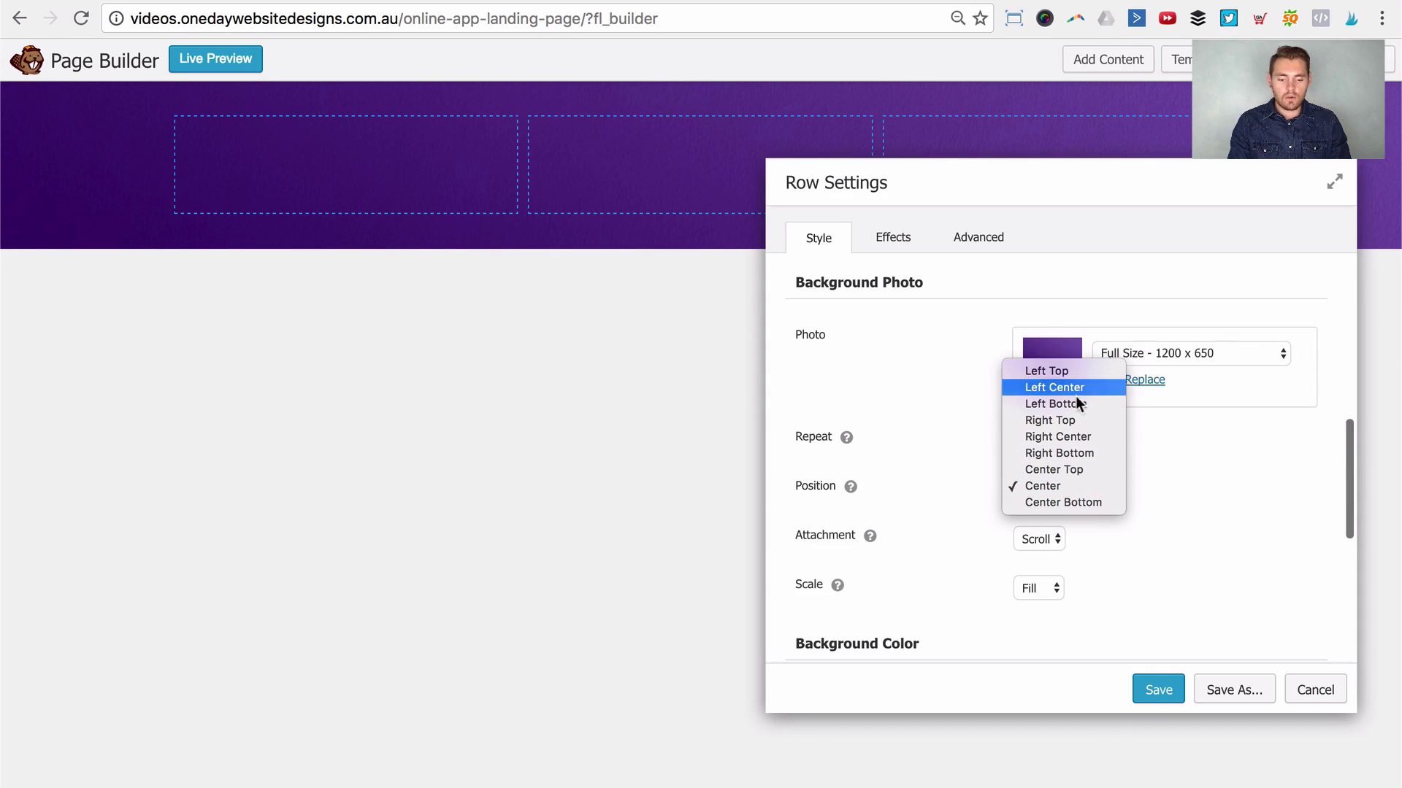
left_click(1167, 480)
scroll(1139, 475, "down", 3)
left_click(1036, 417)
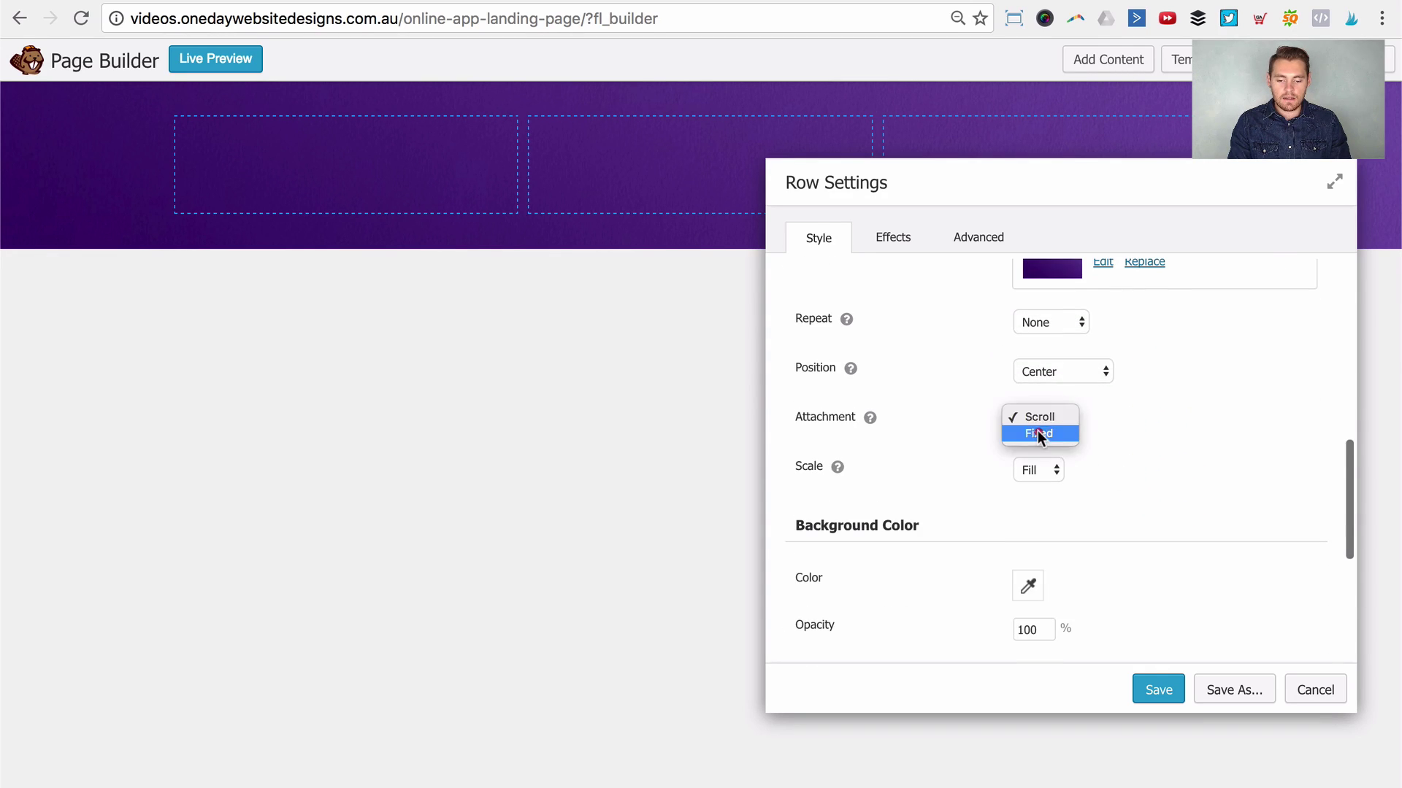
left_click(1171, 447)
left_click(1040, 471)
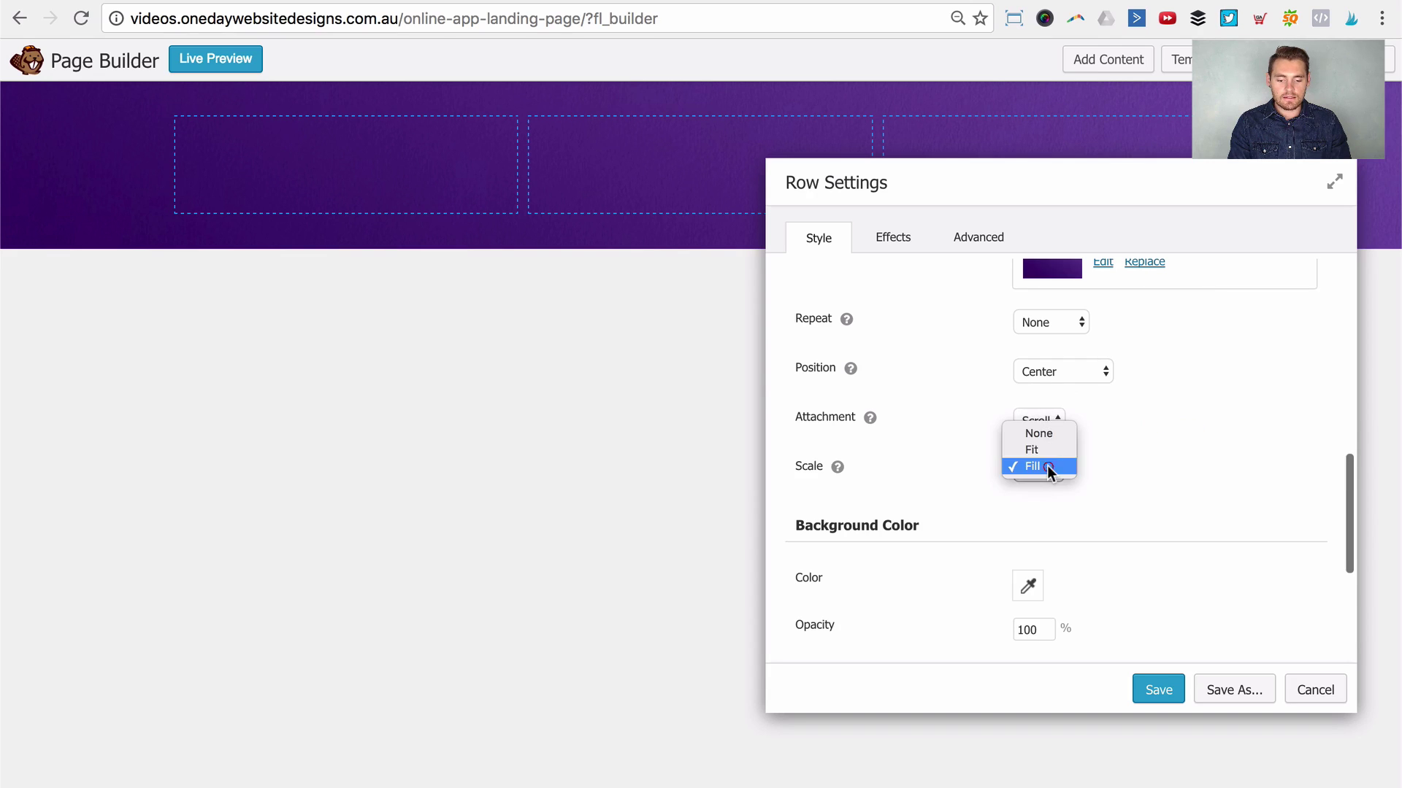
left_click(1111, 479)
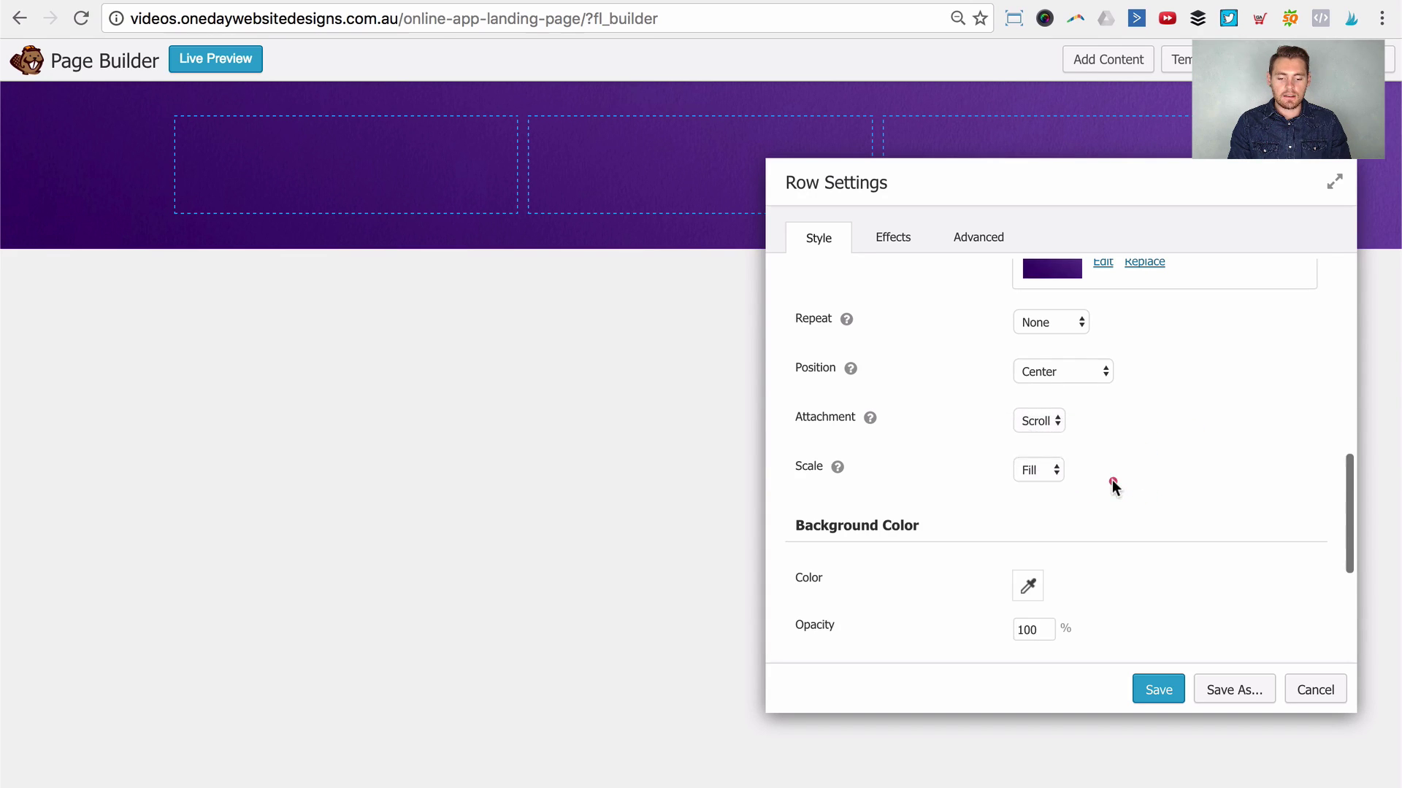
scroll(1111, 480, "down", 5)
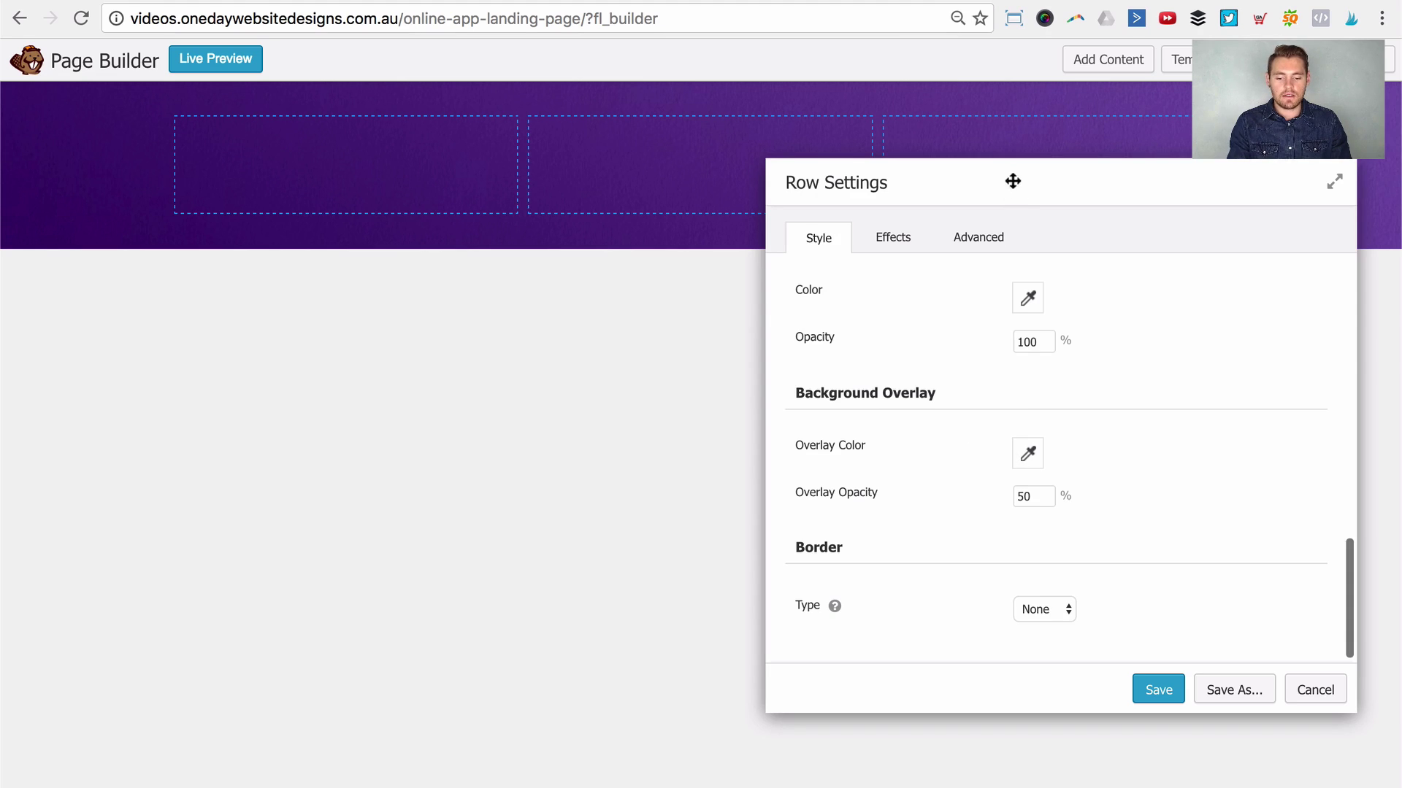
Step: Apply the dark navy #0f1d35 preset as the row's overlay colour
left_click_drag(1012, 181, 937, 160)
left_click(892, 422)
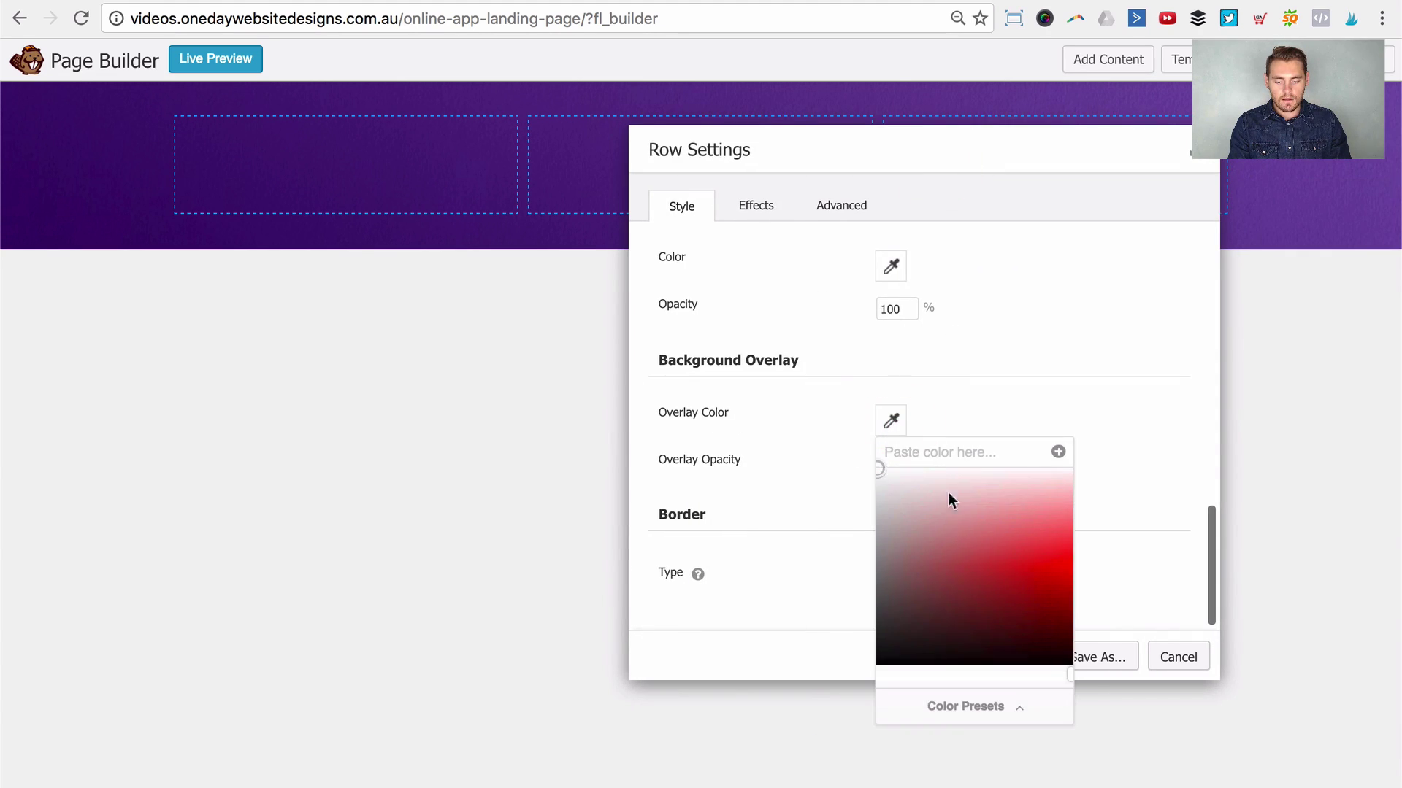
left_click(955, 693)
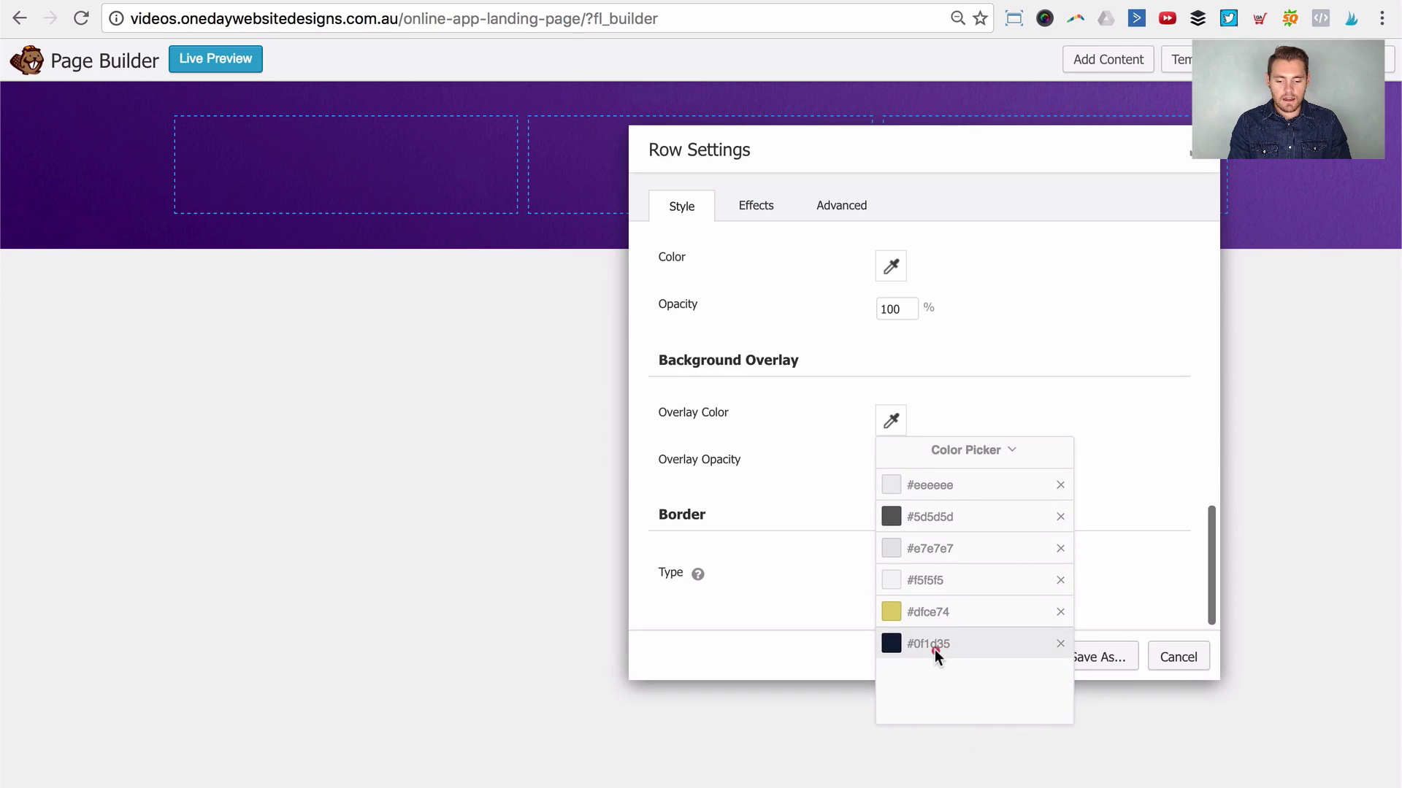
left_click(934, 650)
left_click(1058, 364)
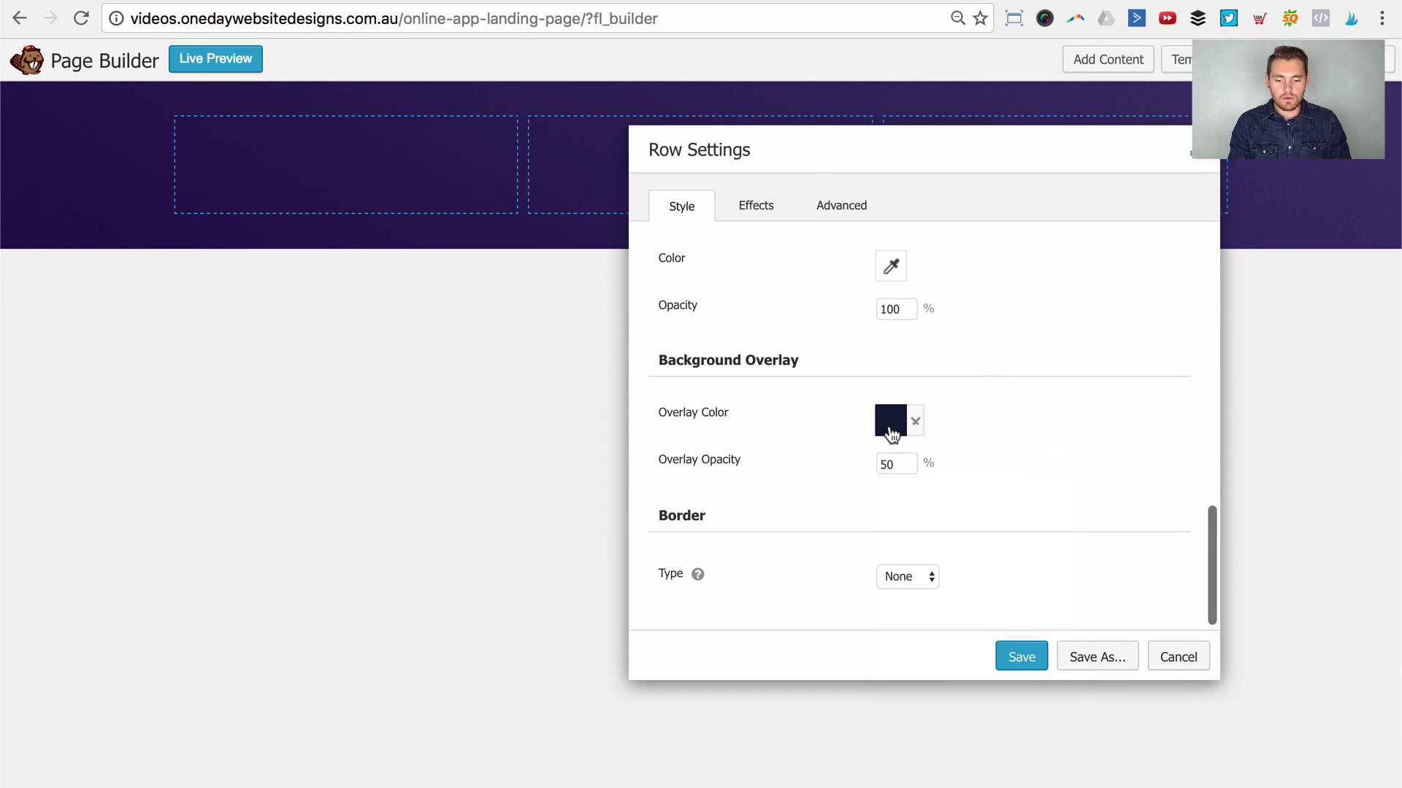
Step: Lighten the row's overlay colour to near-white #f9f9f9
left_click(895, 427)
left_click_drag(926, 507, 853, 473)
left_click(852, 473)
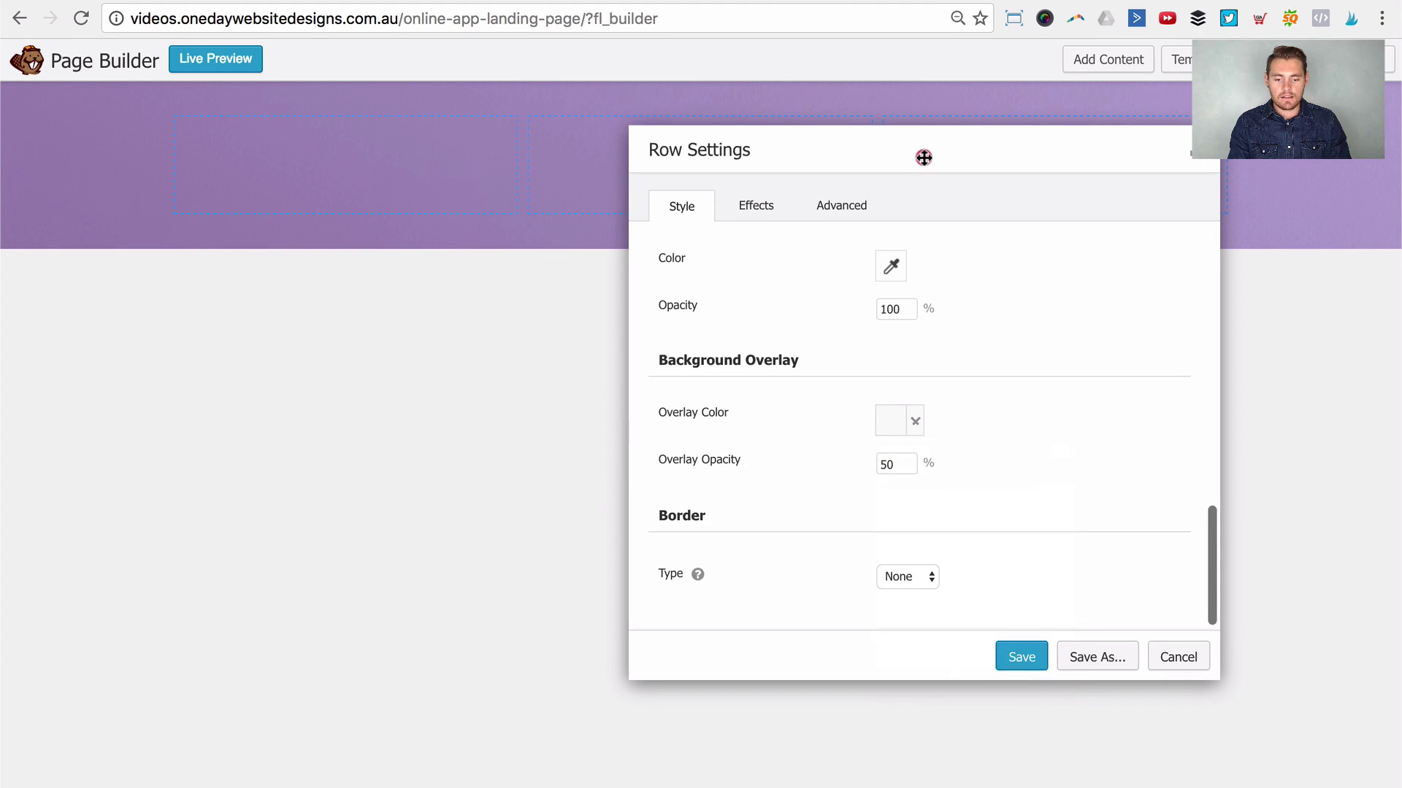
left_click_drag(922, 156, 914, 109)
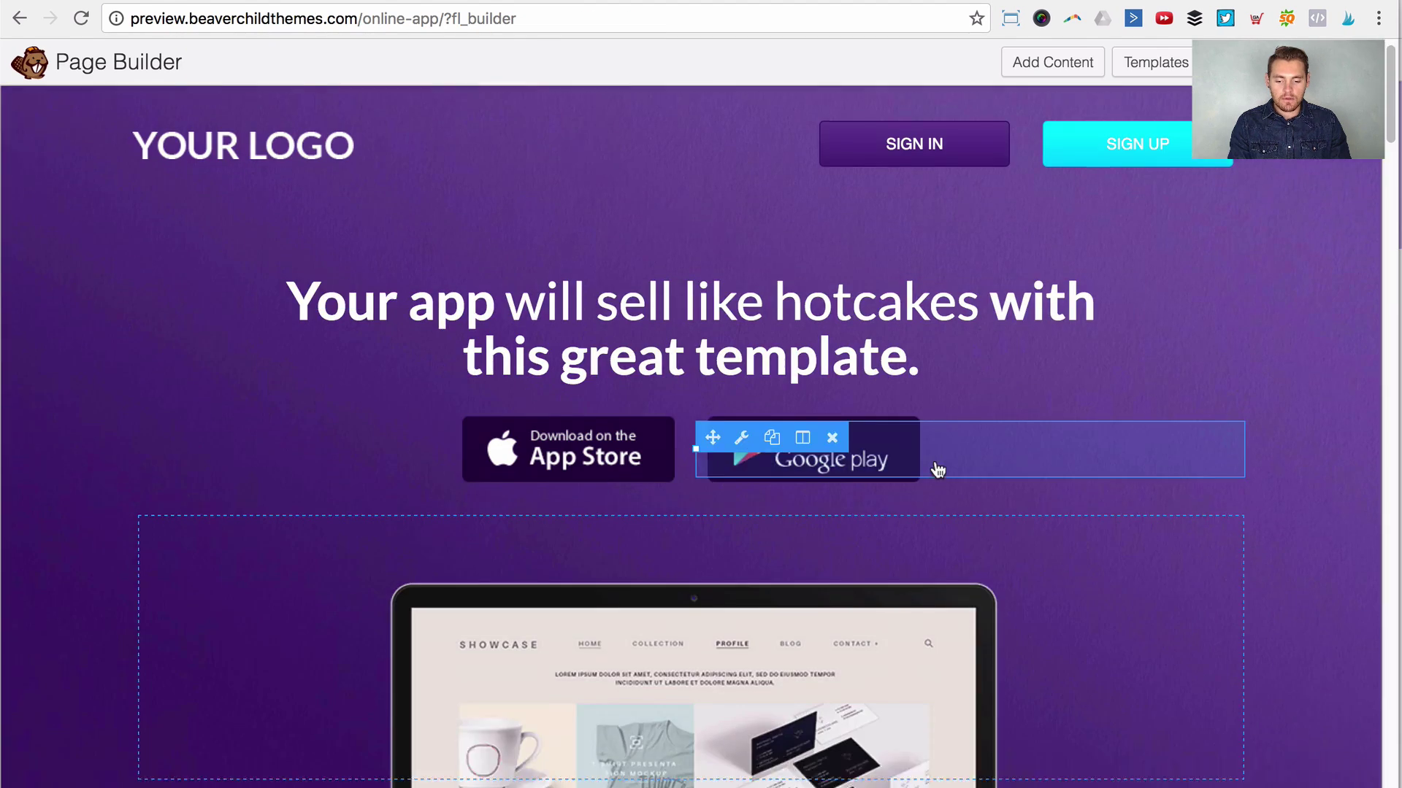
Step: Review the demo page for reference, then bring up the row's Border Type choices
scroll(934, 458, "down", 20)
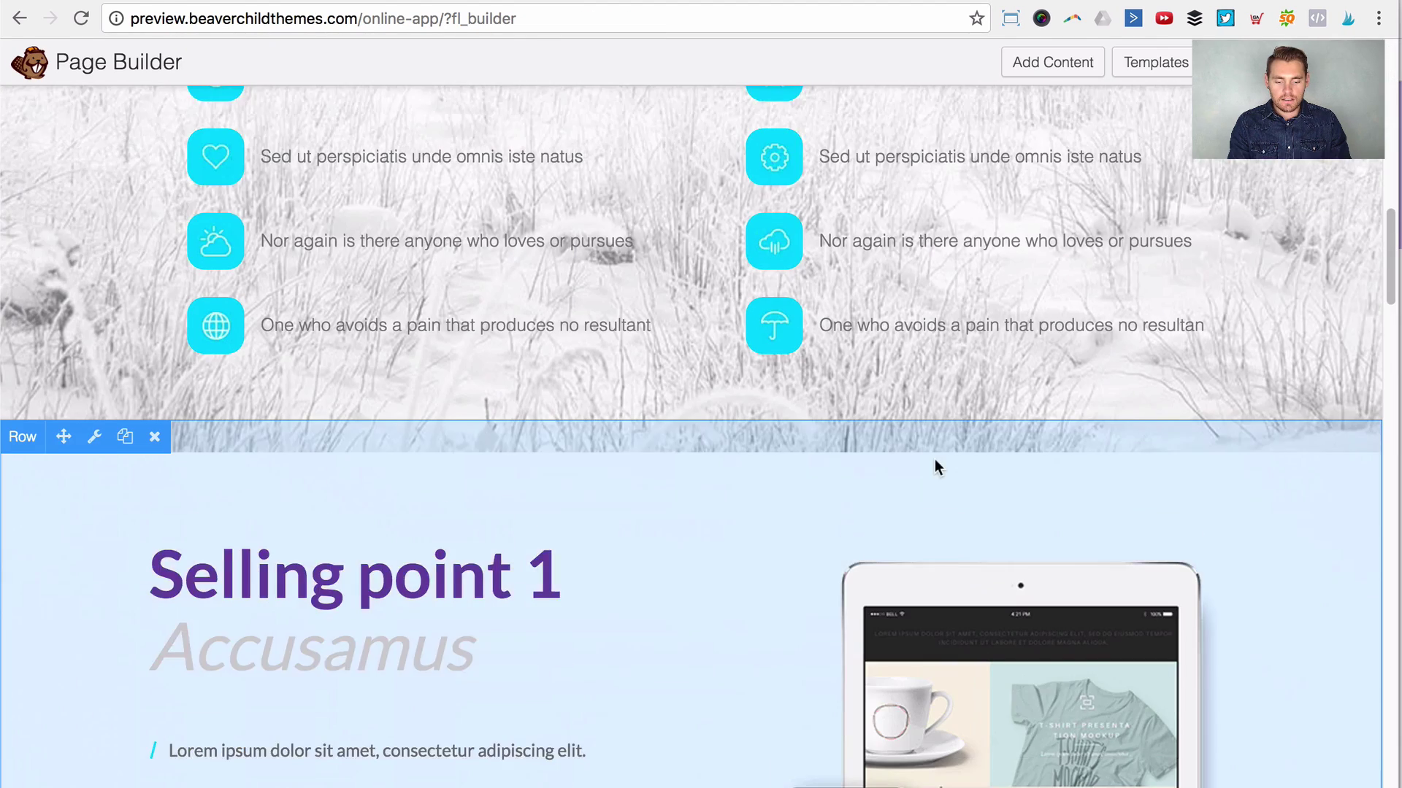
scroll(934, 458, "down", 10)
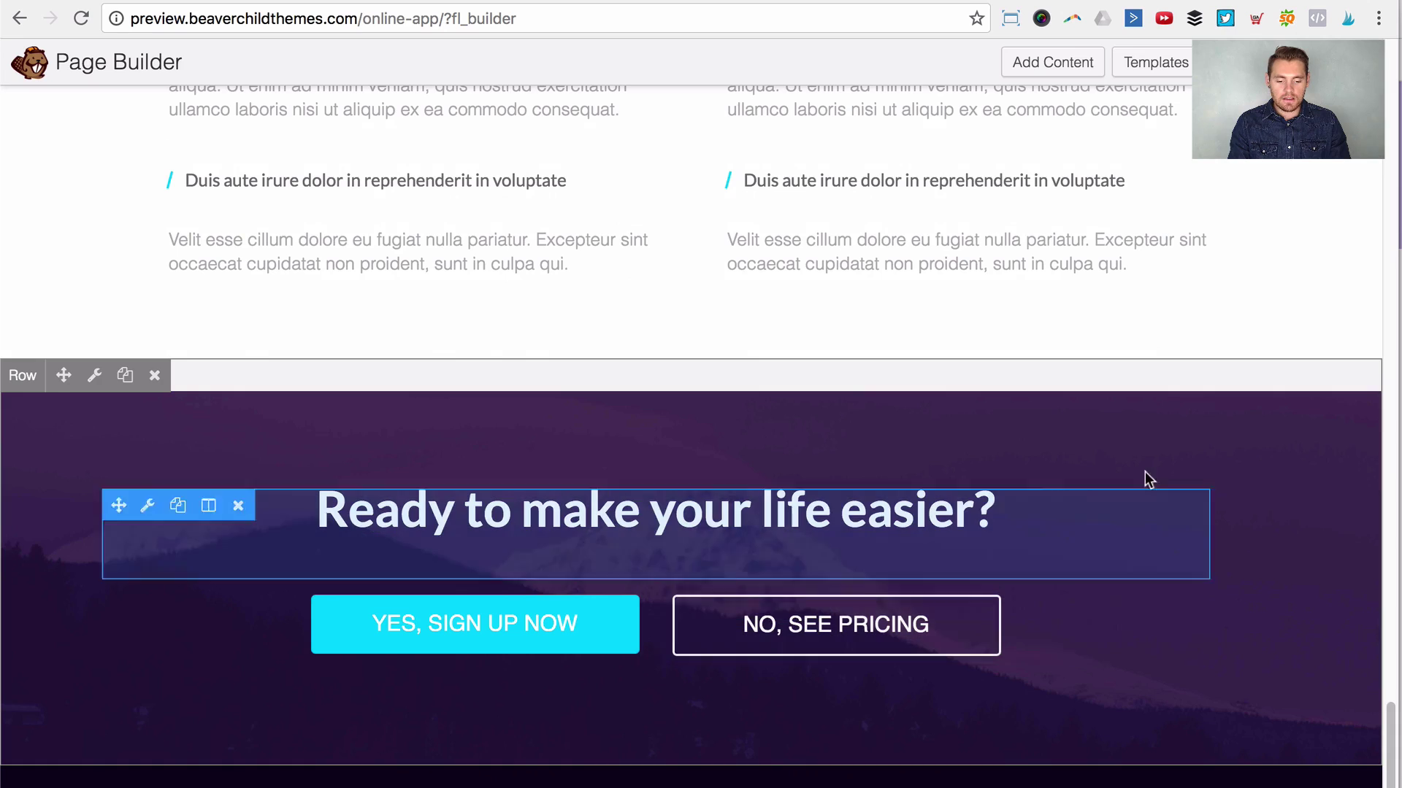
scroll(1199, 372, "up", 15)
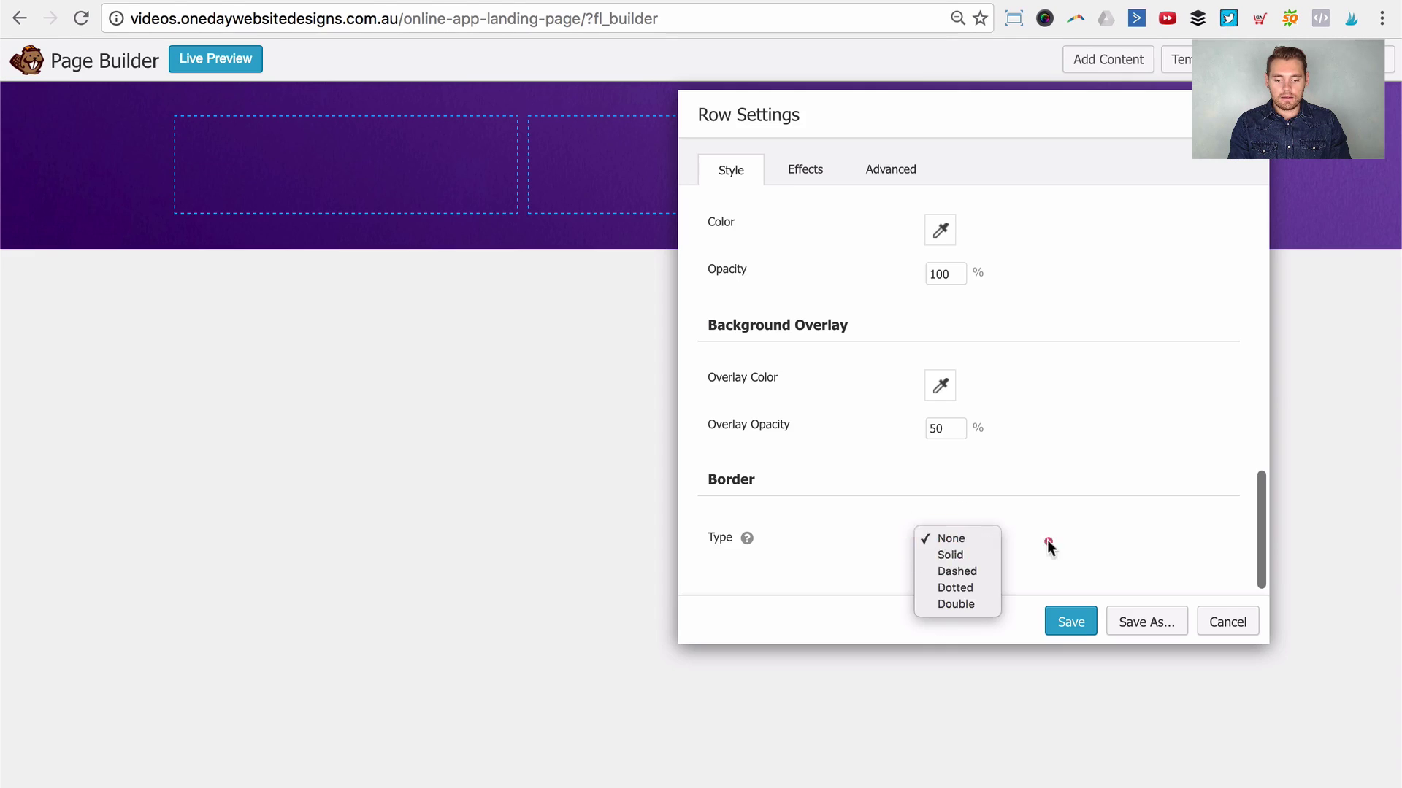
left_click(1047, 541)
left_click(955, 539)
Step: Give the header row a solid 20 px bottom border in near-black #08080b
left_click(962, 554)
scroll(980, 506, "down", 3)
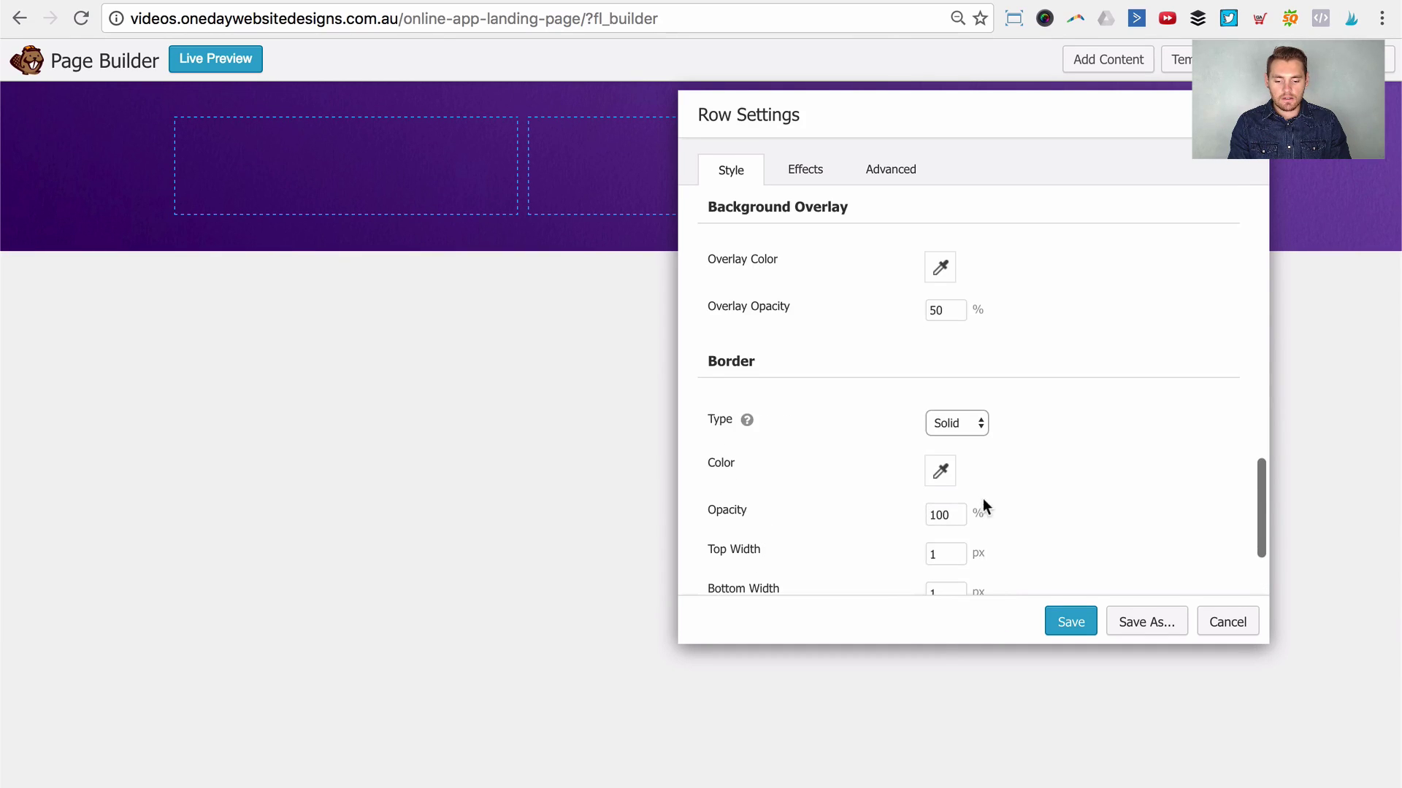
scroll(952, 509, "down", 2)
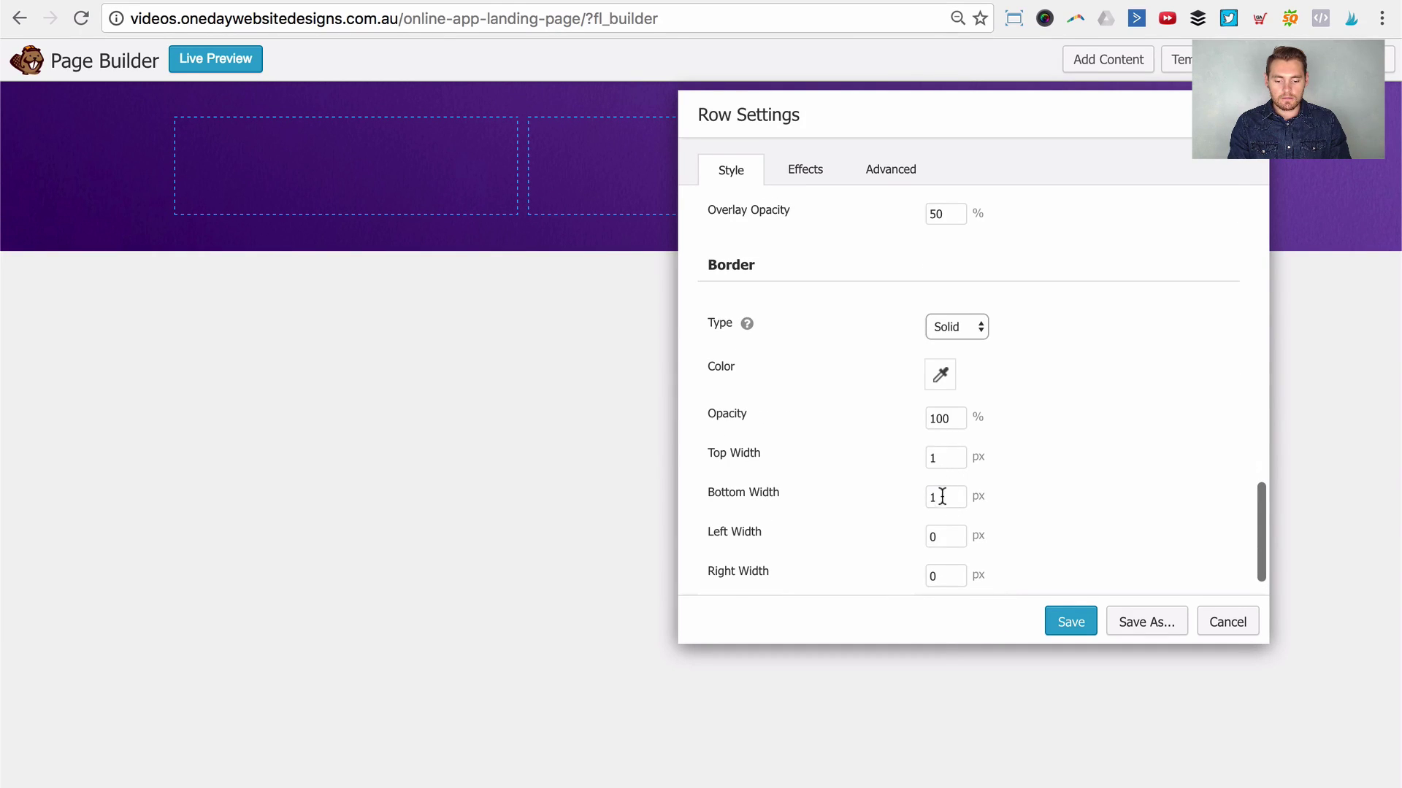
double_click(943, 496)
type("20")
key("Tab")
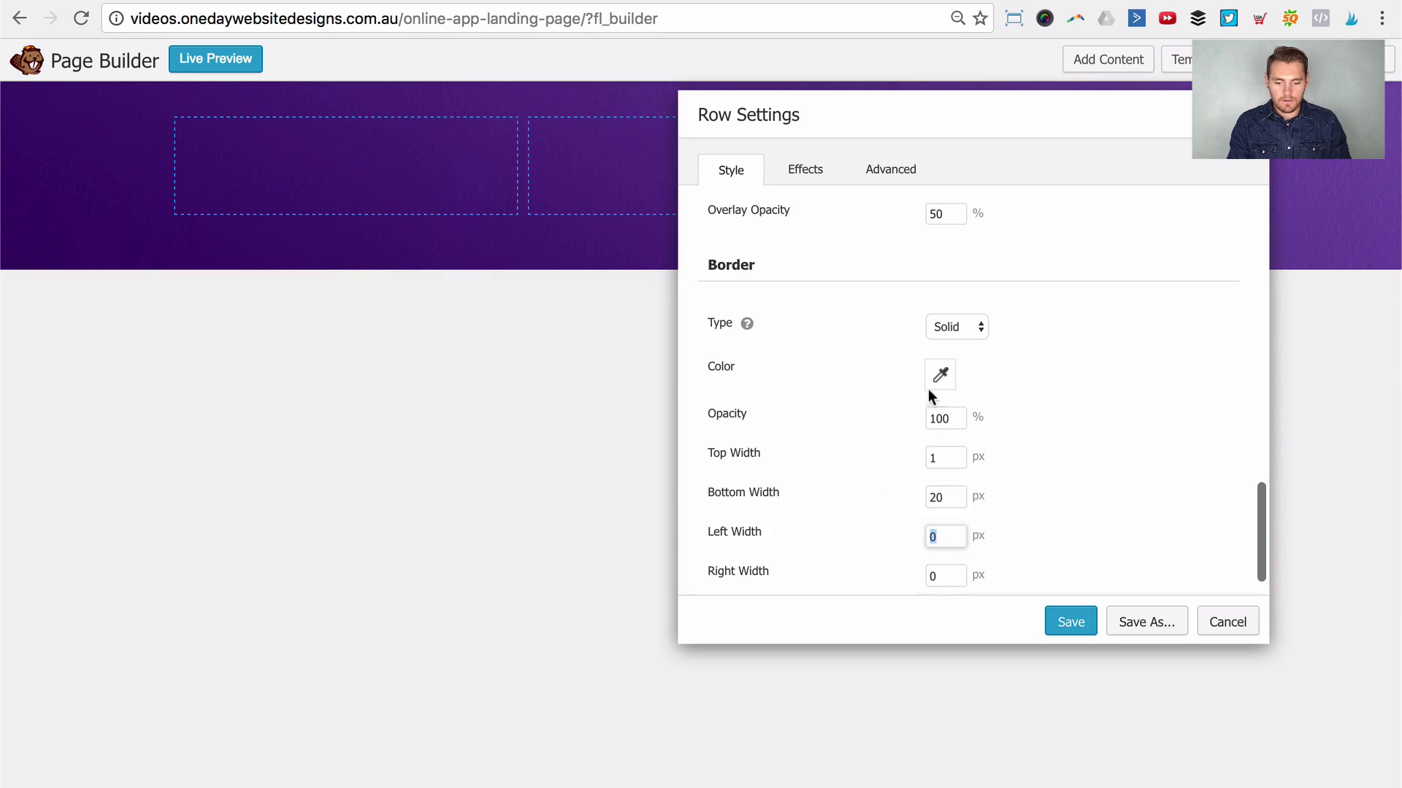
left_click(929, 379)
left_click(957, 610)
left_click(1134, 304)
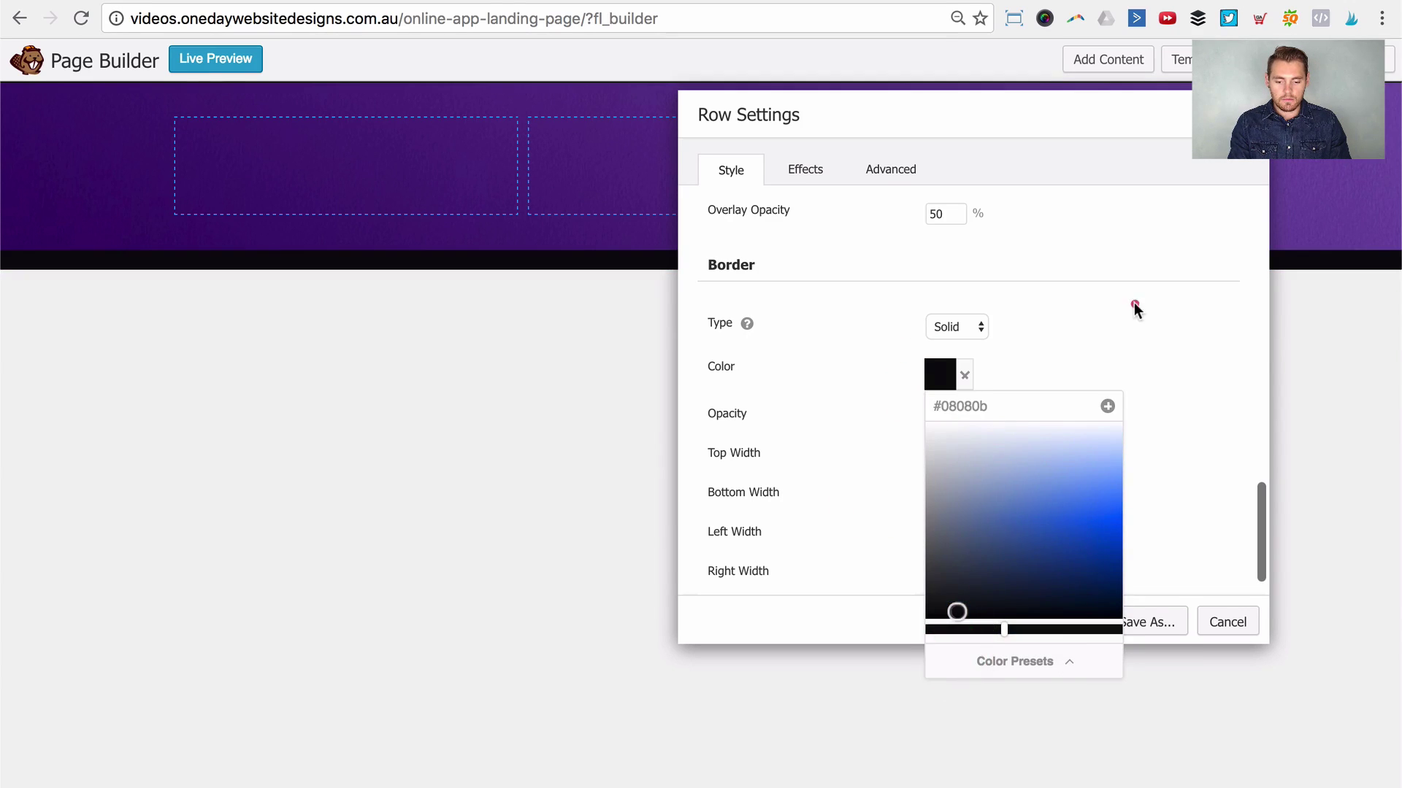
left_click_drag(1079, 147, 1011, 222)
Step: Clear the border colour and set the row's Border Type back to None
left_click(890, 493)
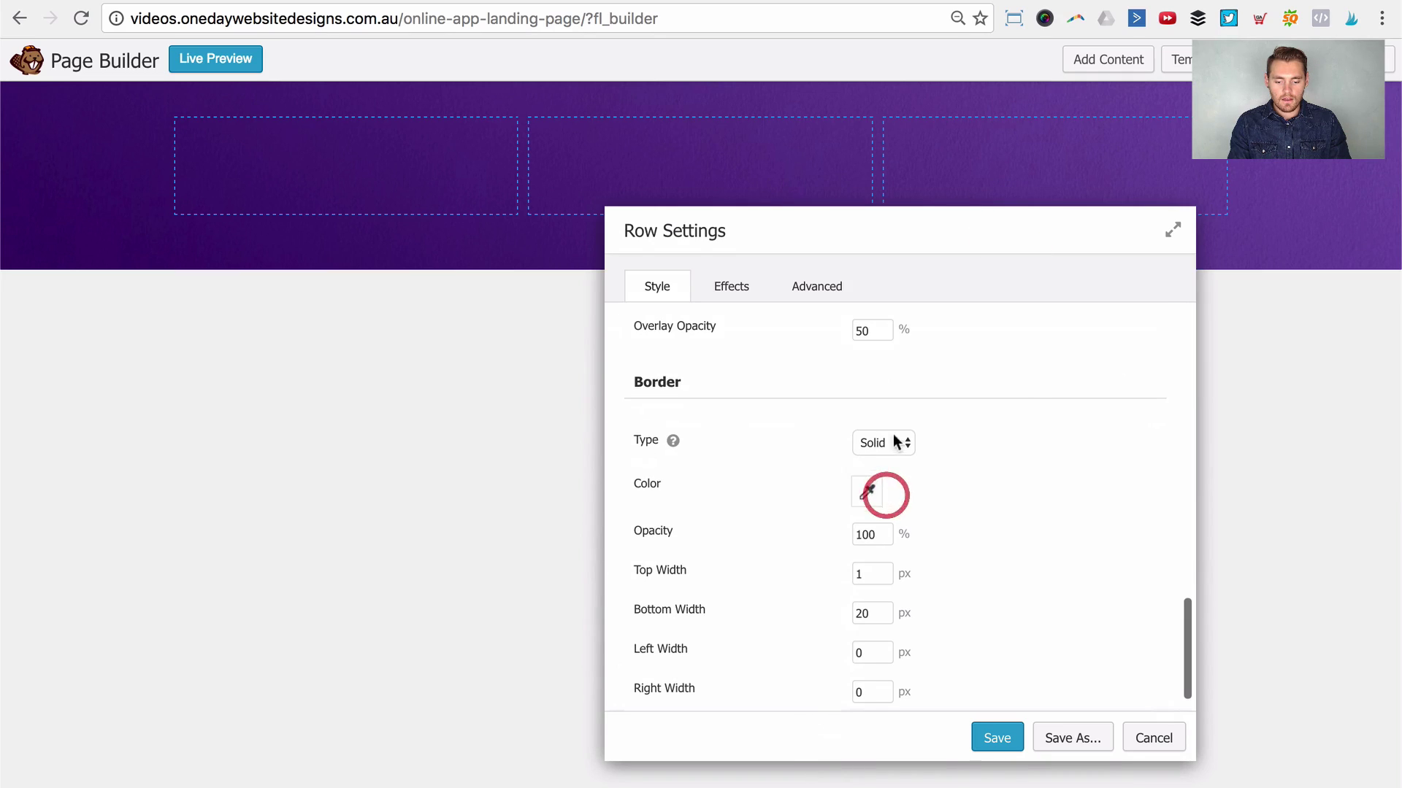
left_click(894, 437)
left_click(881, 416)
scroll(965, 568, "up", 10)
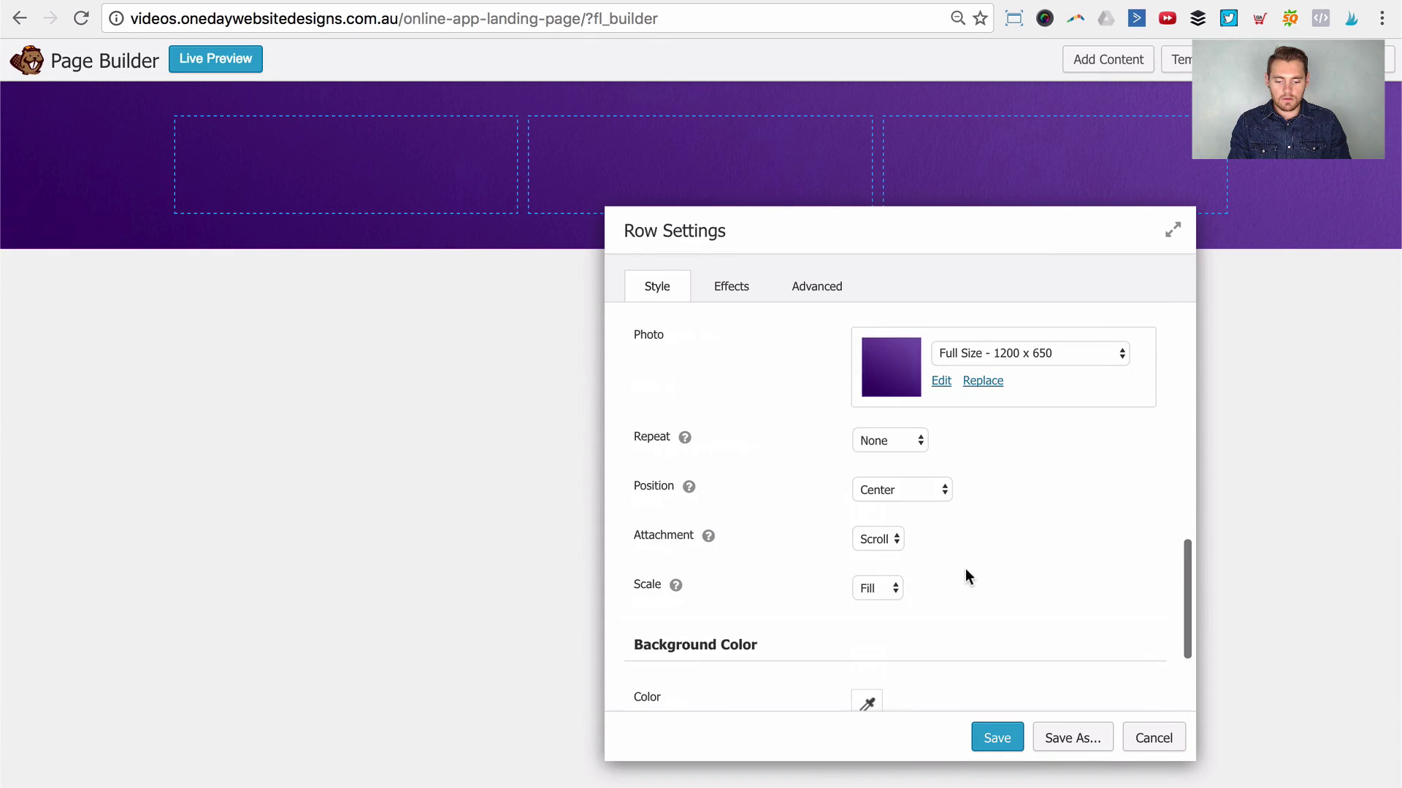
scroll(965, 568, "up", 4)
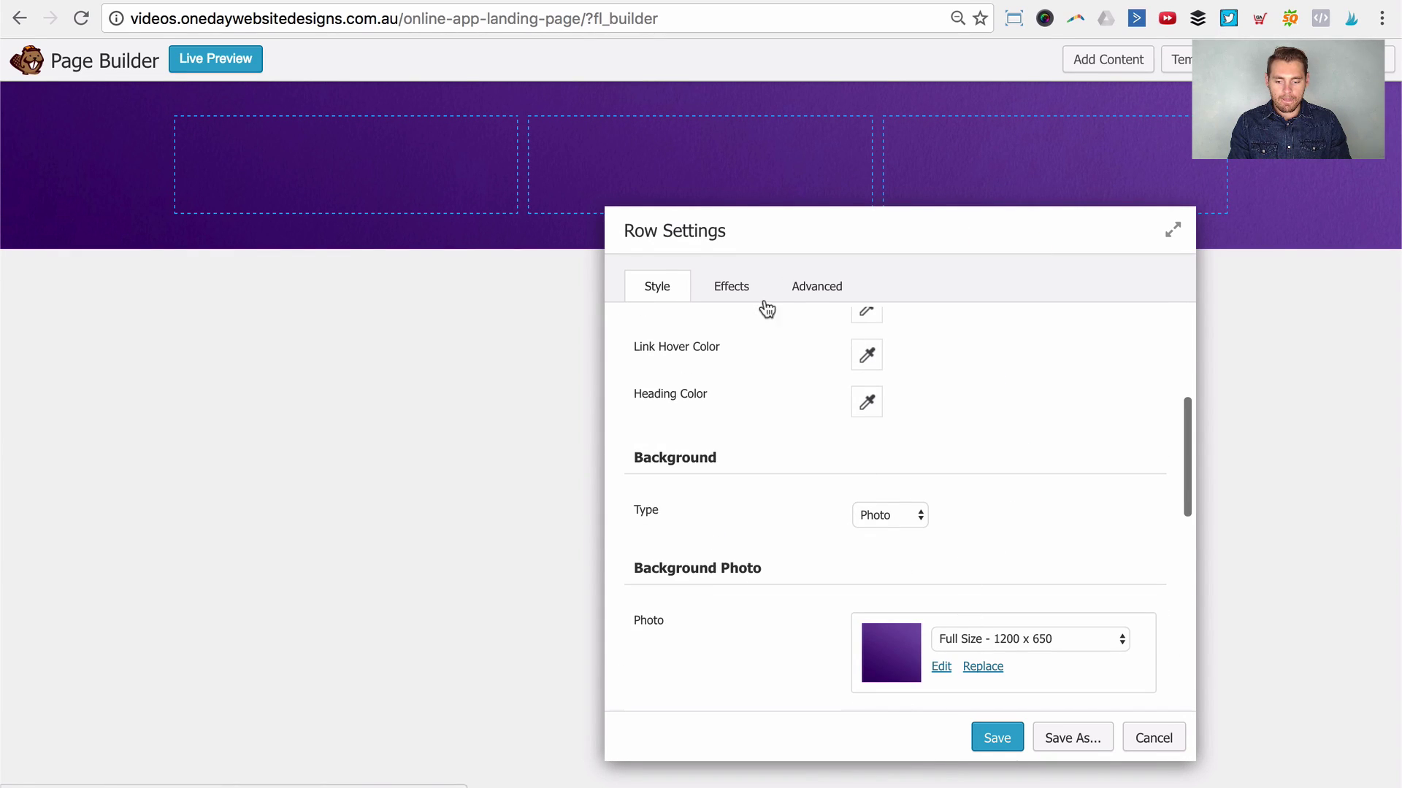
left_click(785, 290)
scroll(880, 427, "down", 8)
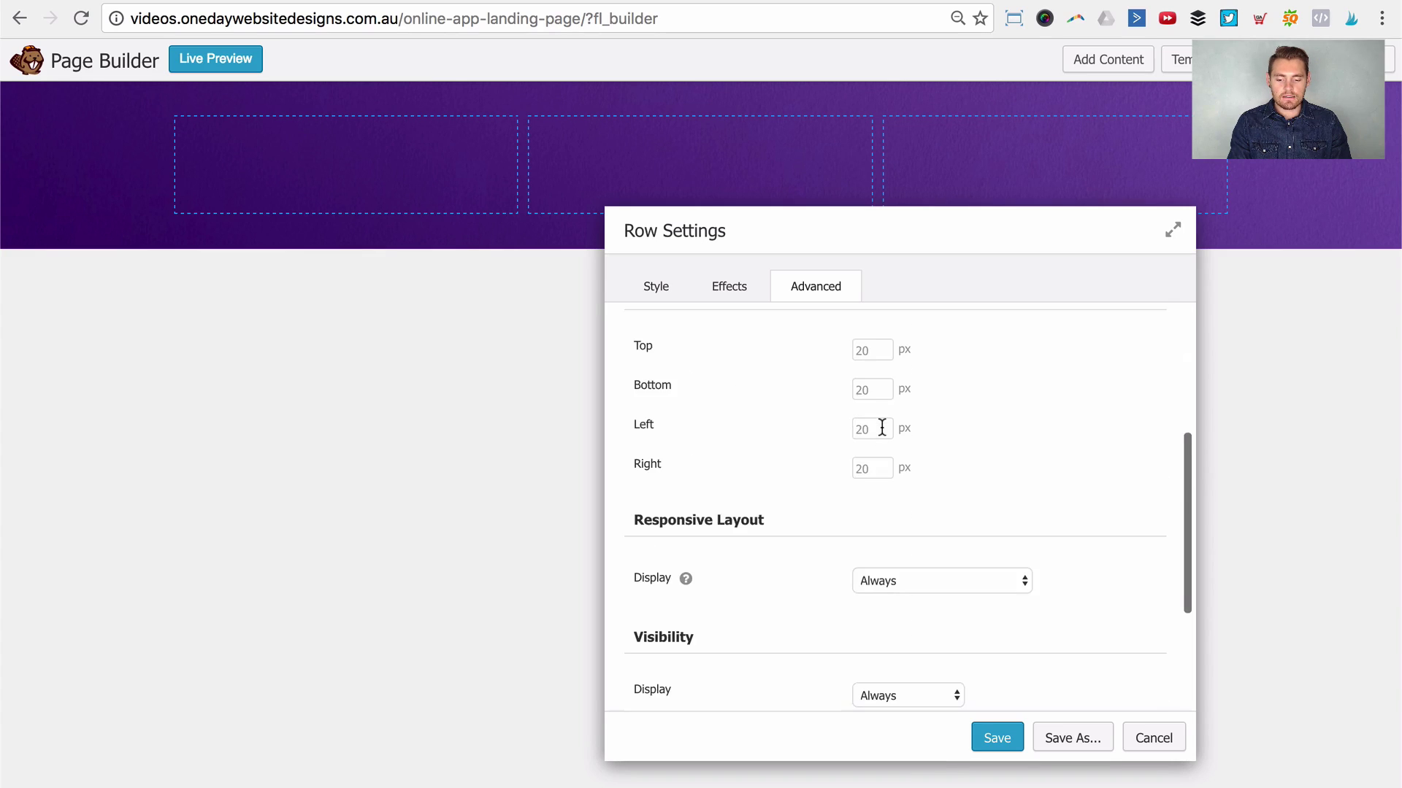
scroll(878, 430, "up", 8)
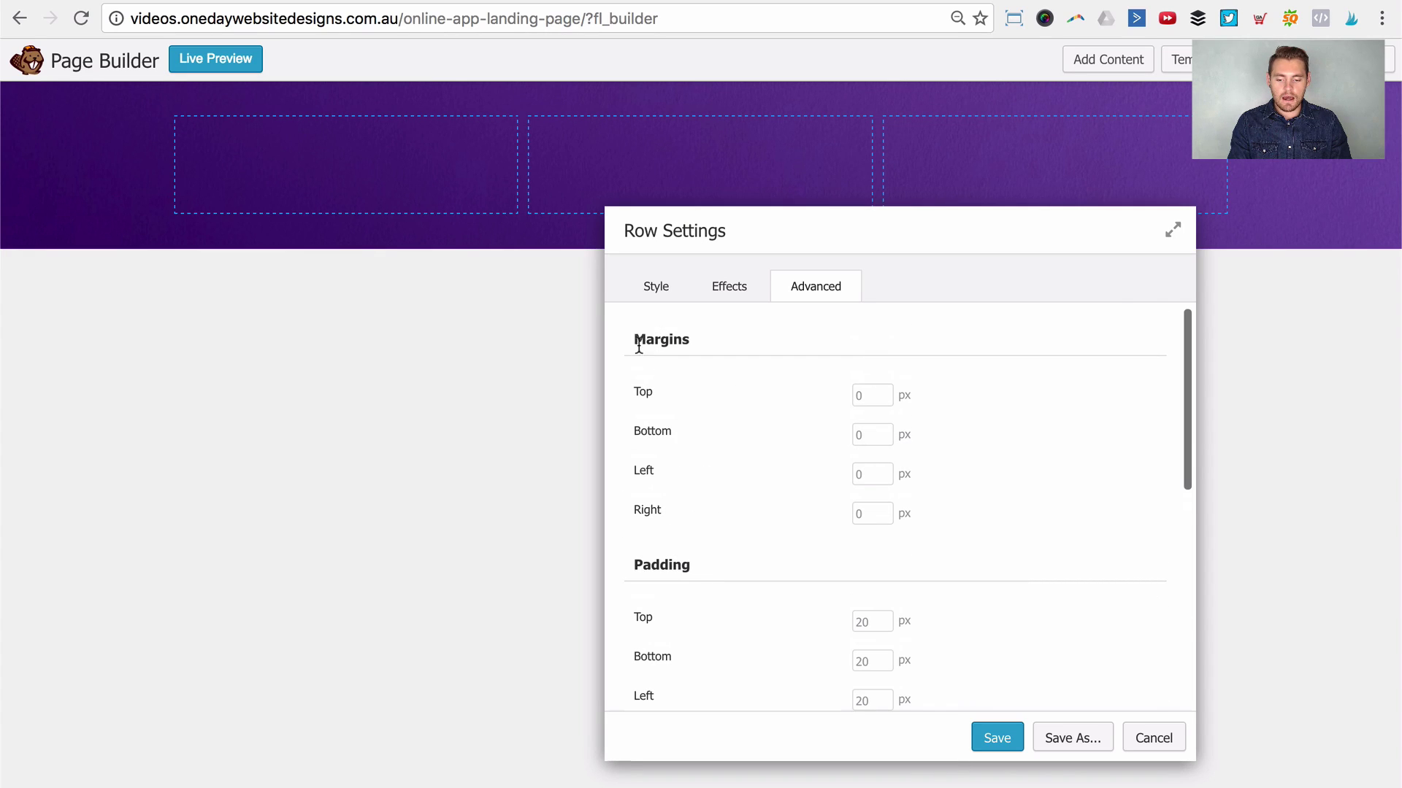
scroll(758, 528, "down", 1)
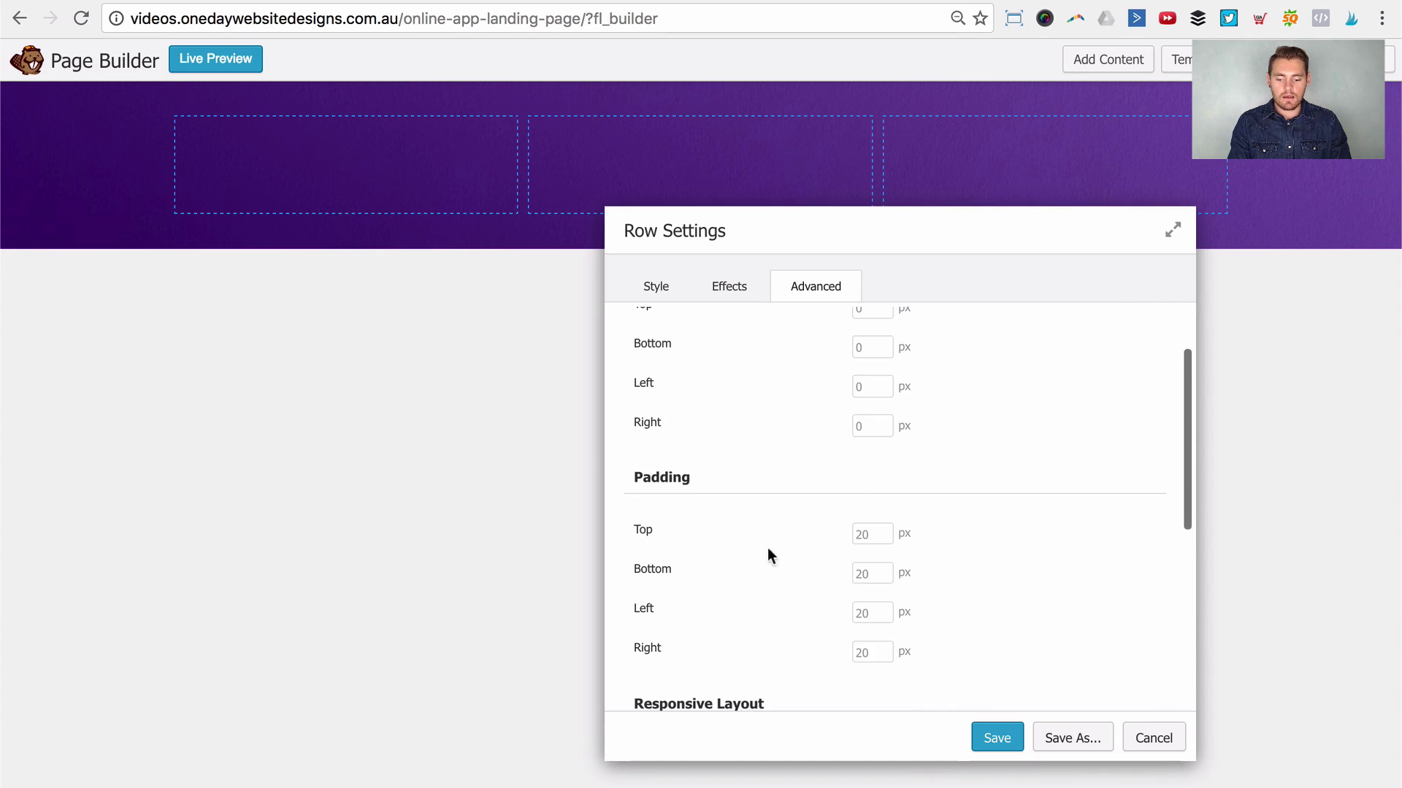
scroll(767, 549, "down", 3)
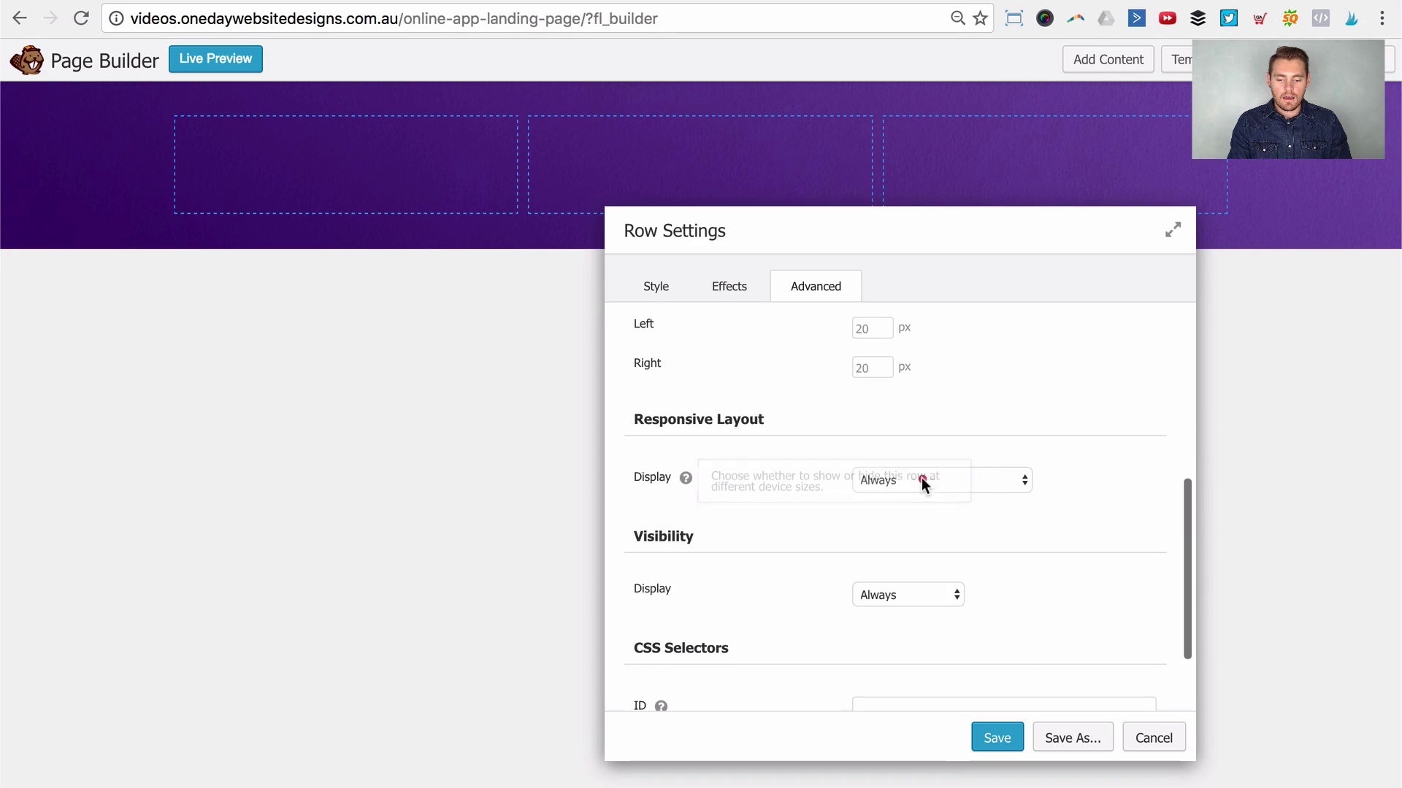
left_click(986, 479)
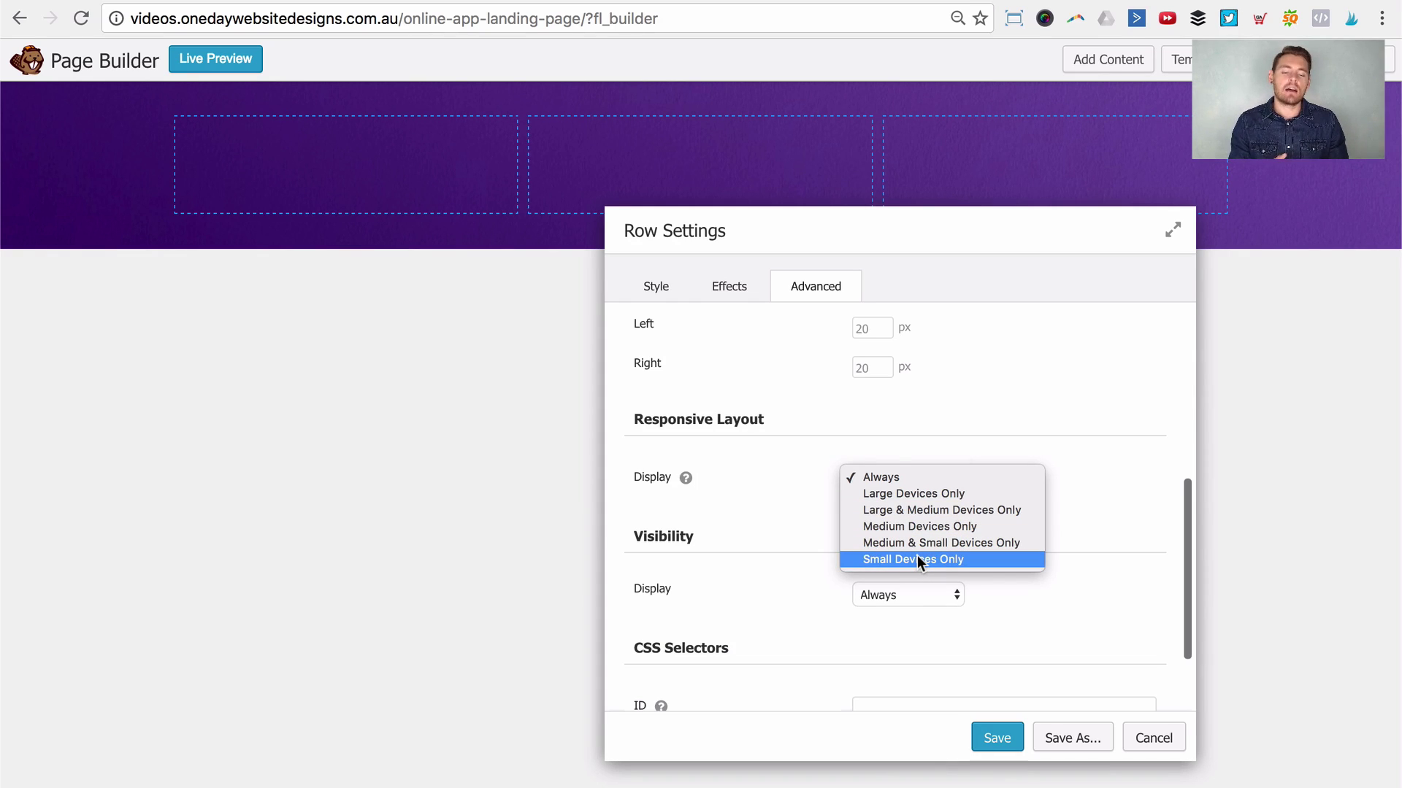
left_click(1008, 399)
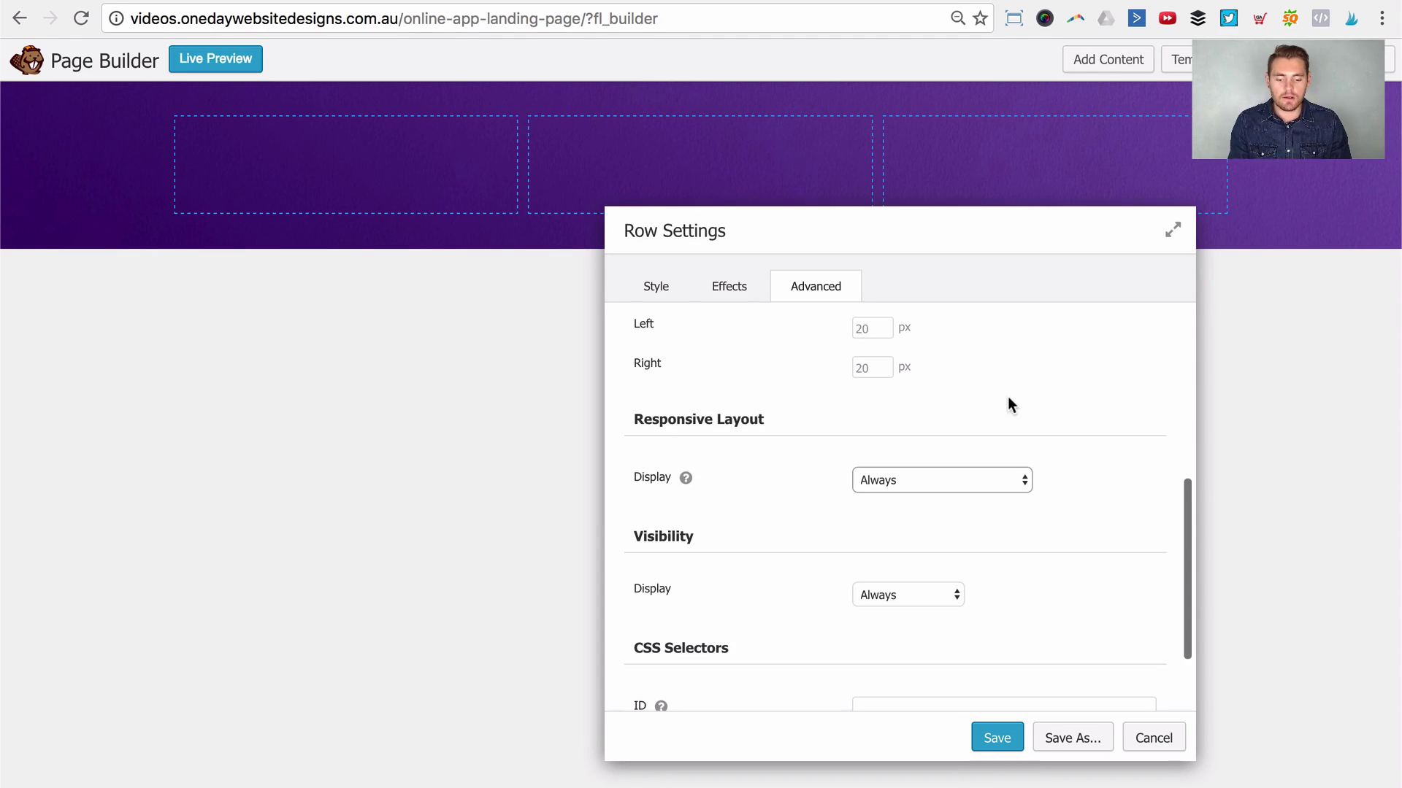
scroll(1018, 526, "down", 3)
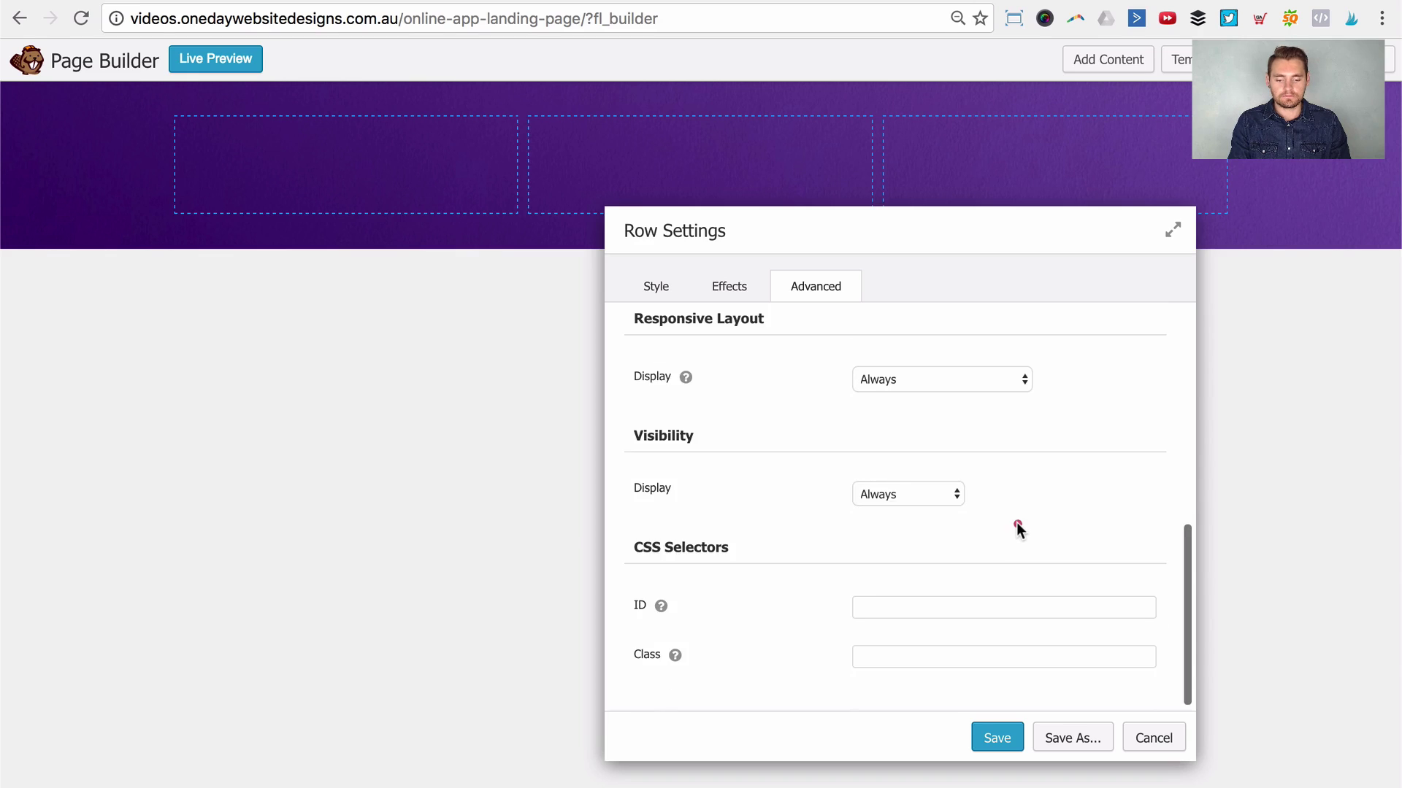
left_click(904, 492)
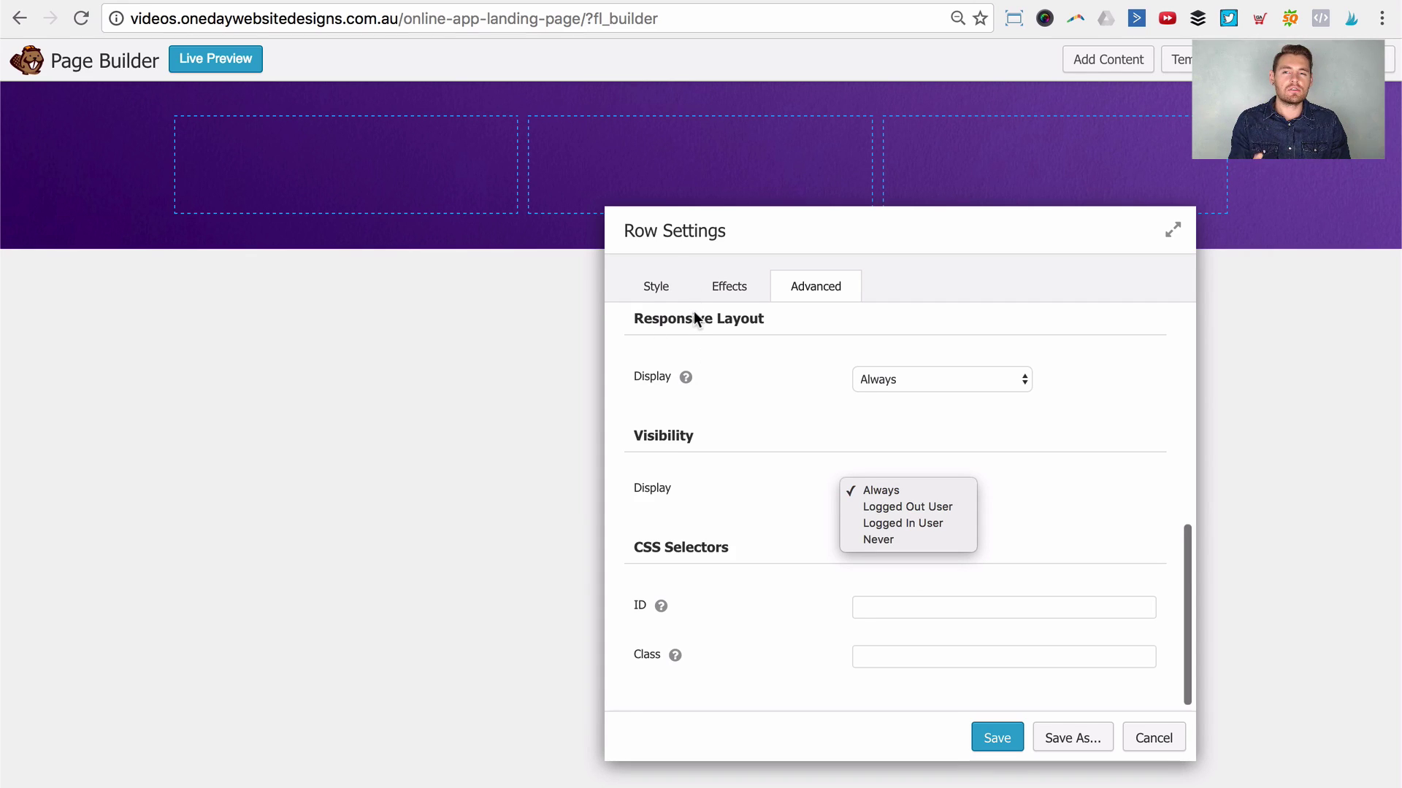
left_click(1040, 446)
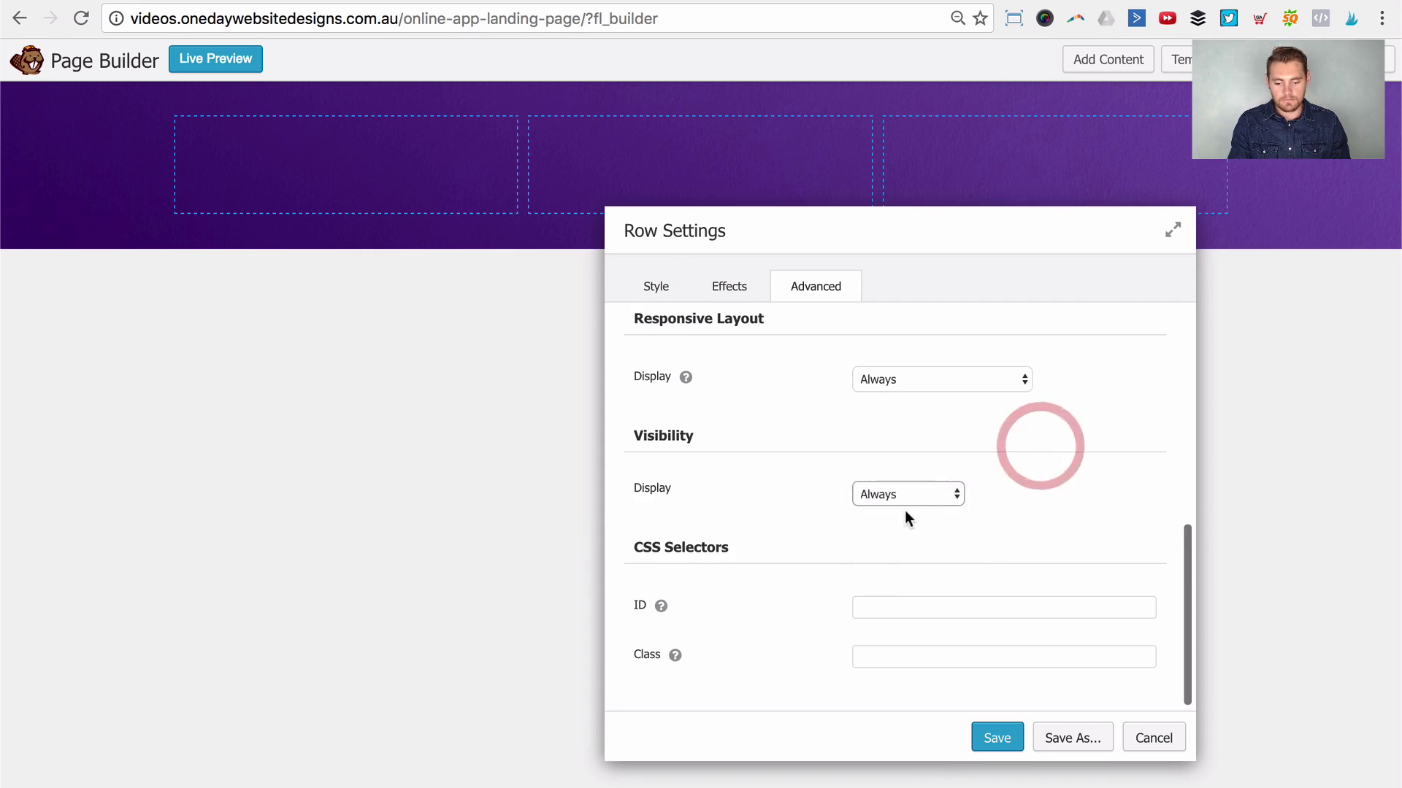
left_click(884, 605)
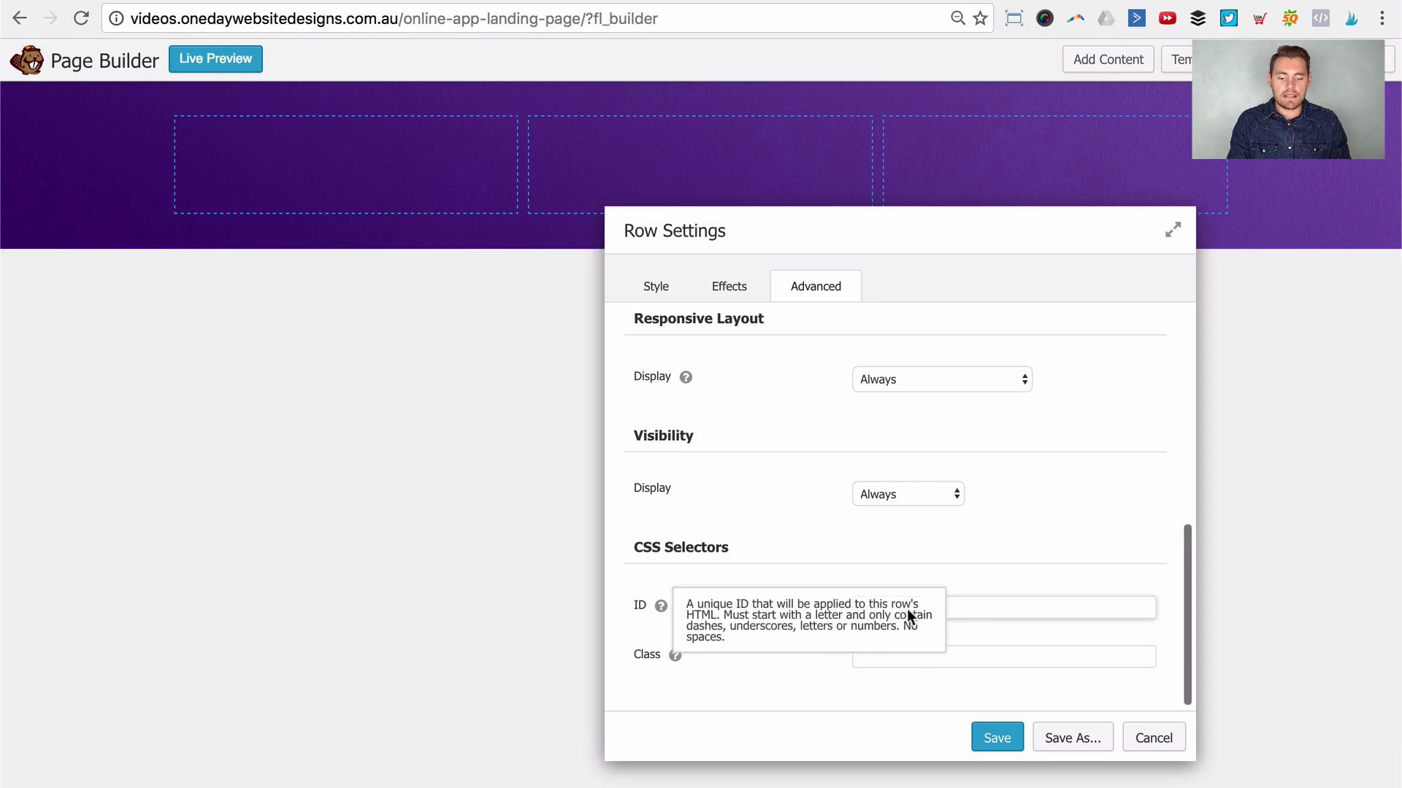
left_click(640, 662)
left_click(1022, 661)
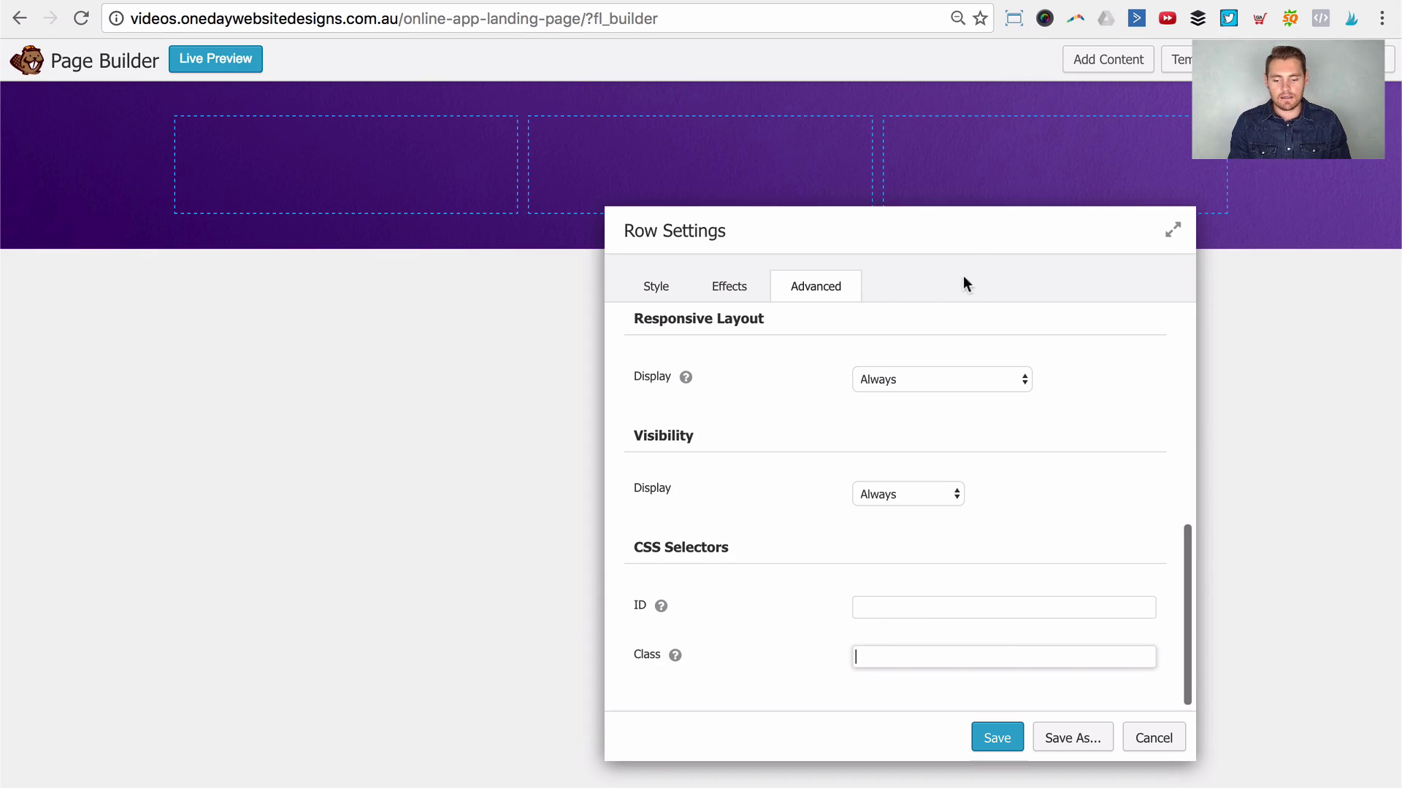
left_click(661, 290)
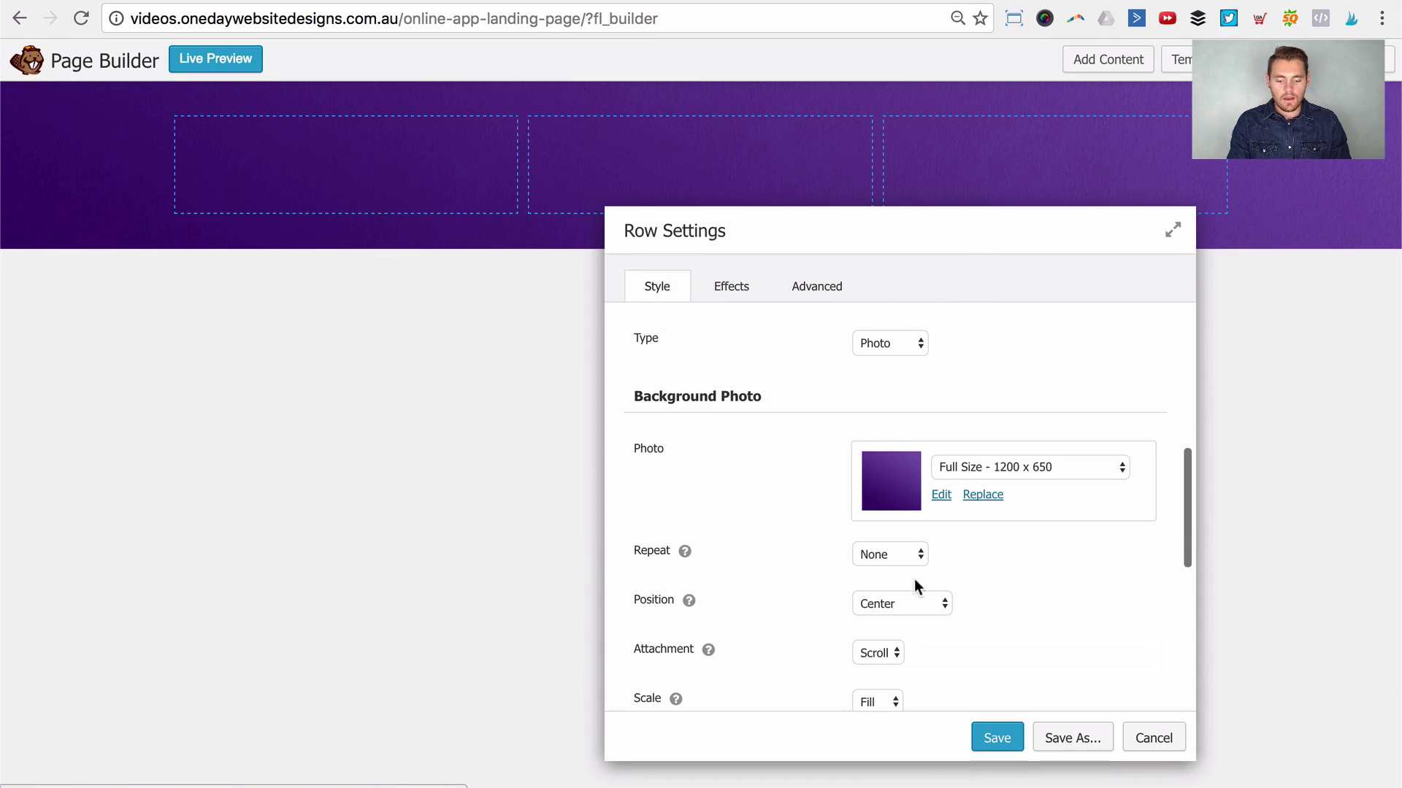
Step: Save the row settings, place a Photo module in the header's first column, and open Select Photo
left_click(981, 736)
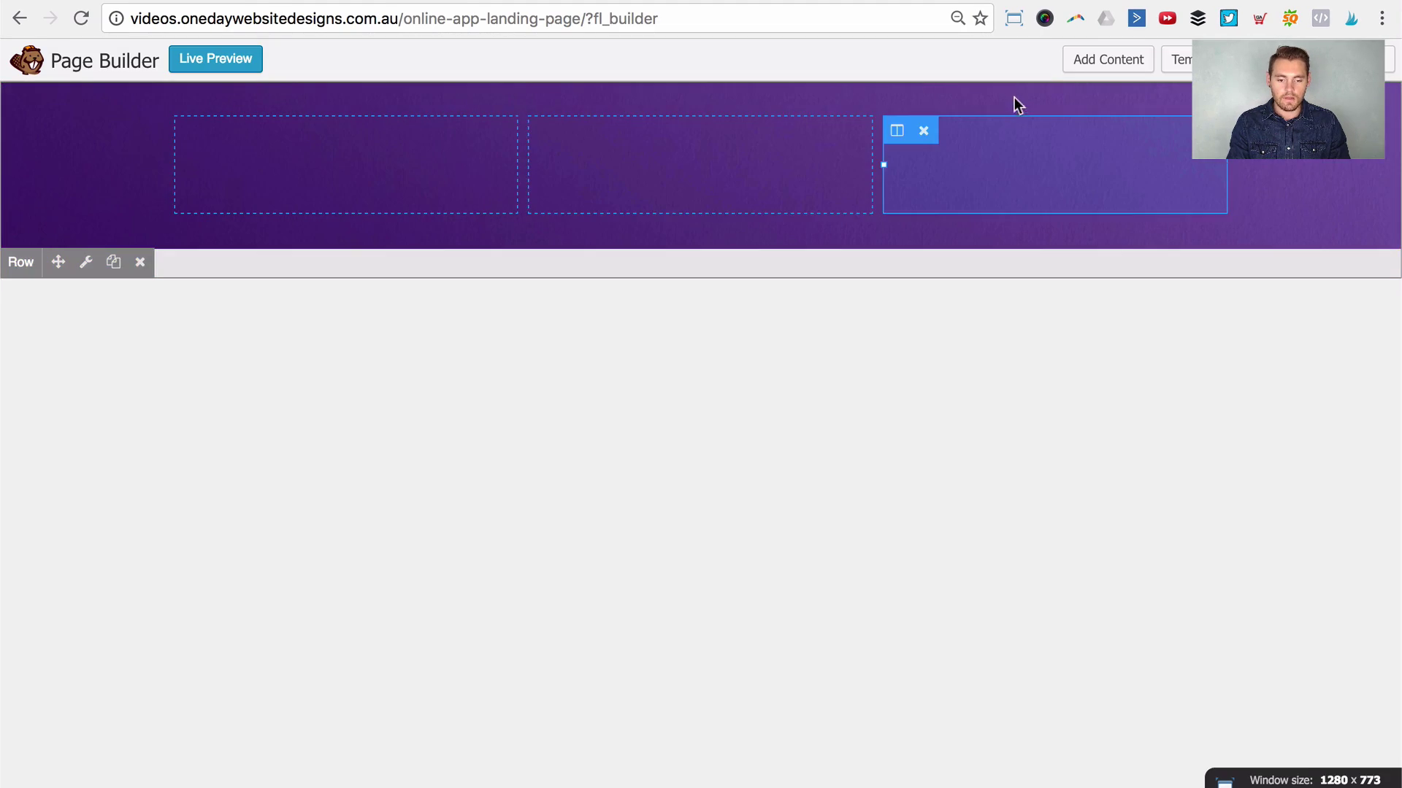
left_click(1106, 65)
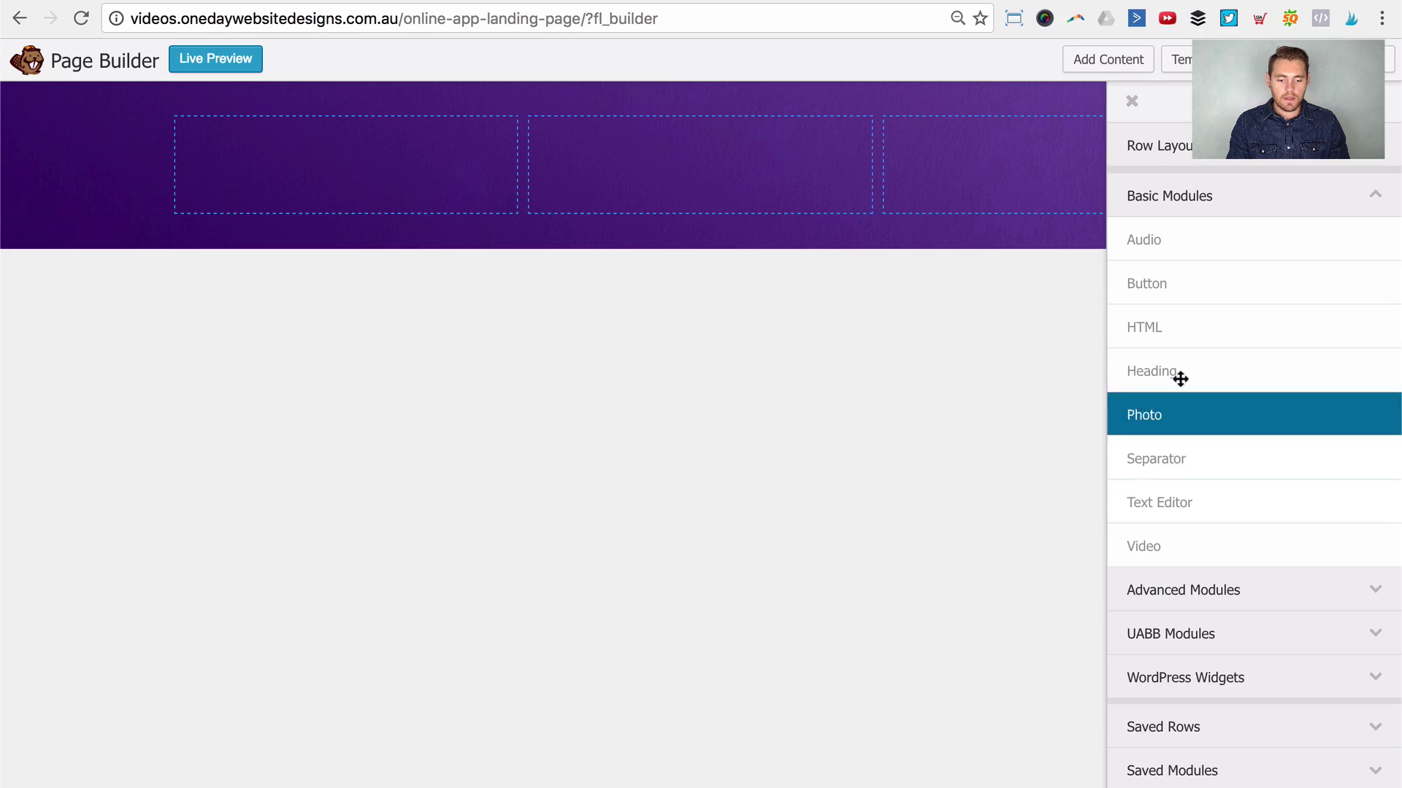
left_click_drag(1186, 413, 345, 178)
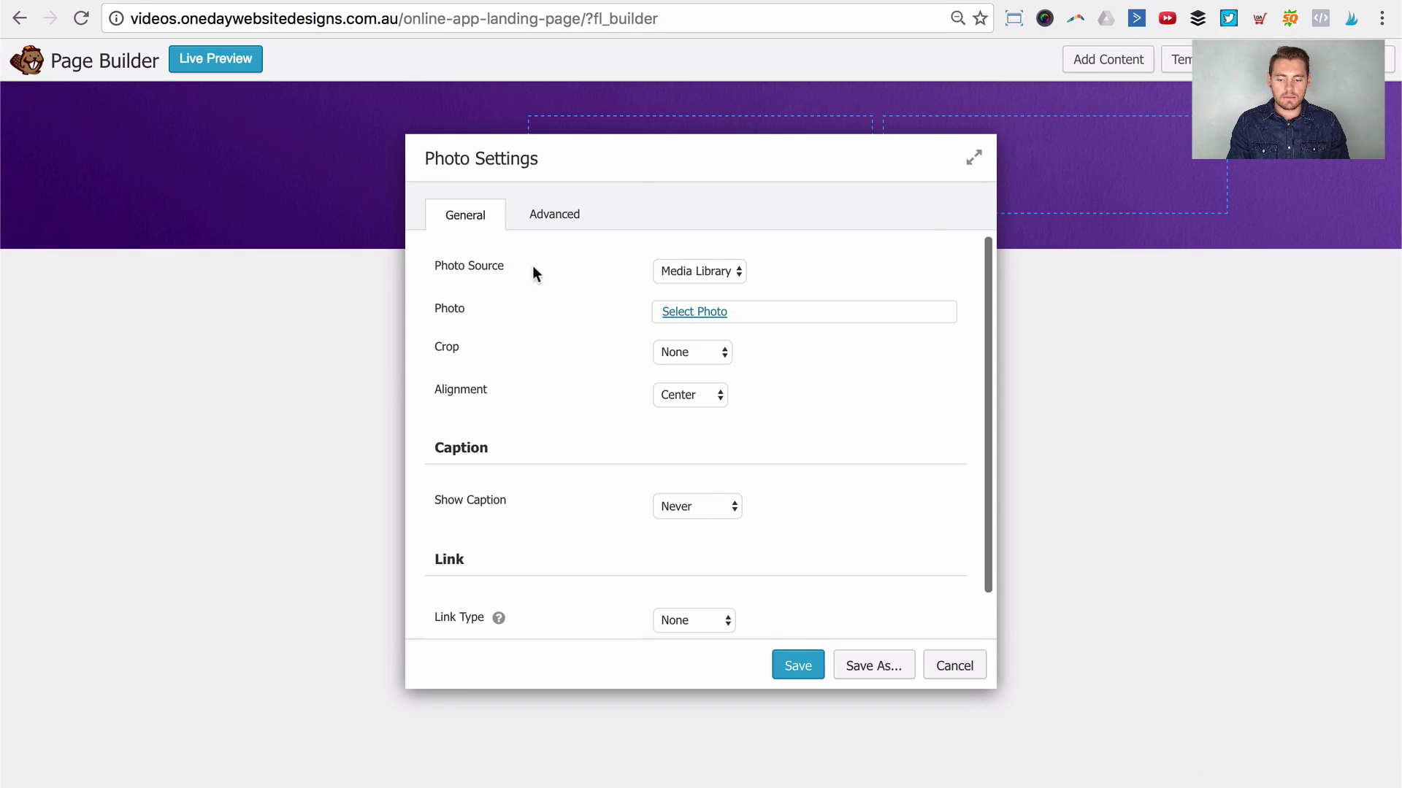
left_click(693, 313)
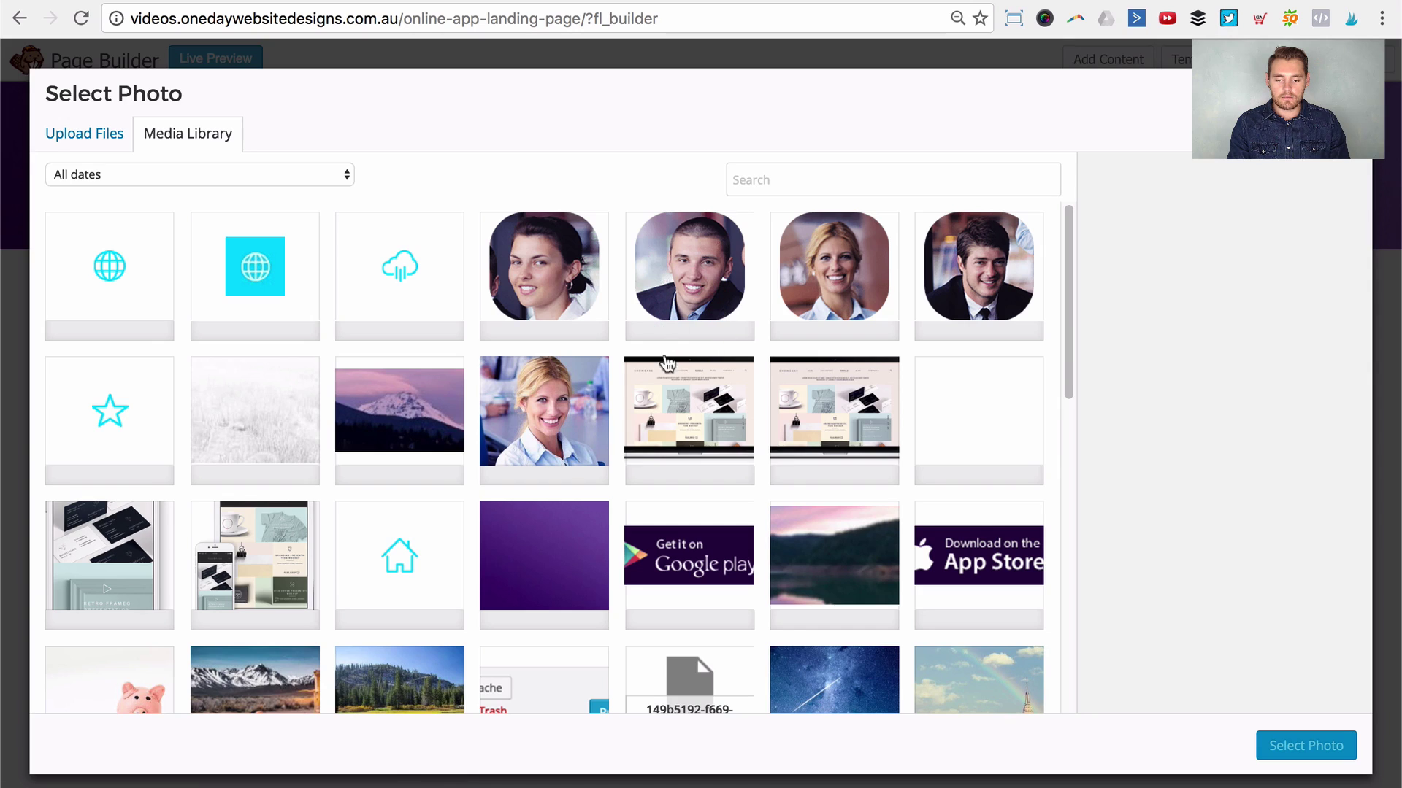
Step: Choose logo.png from the Media Library as the Photo module's image
scroll(666, 425, "down", 1)
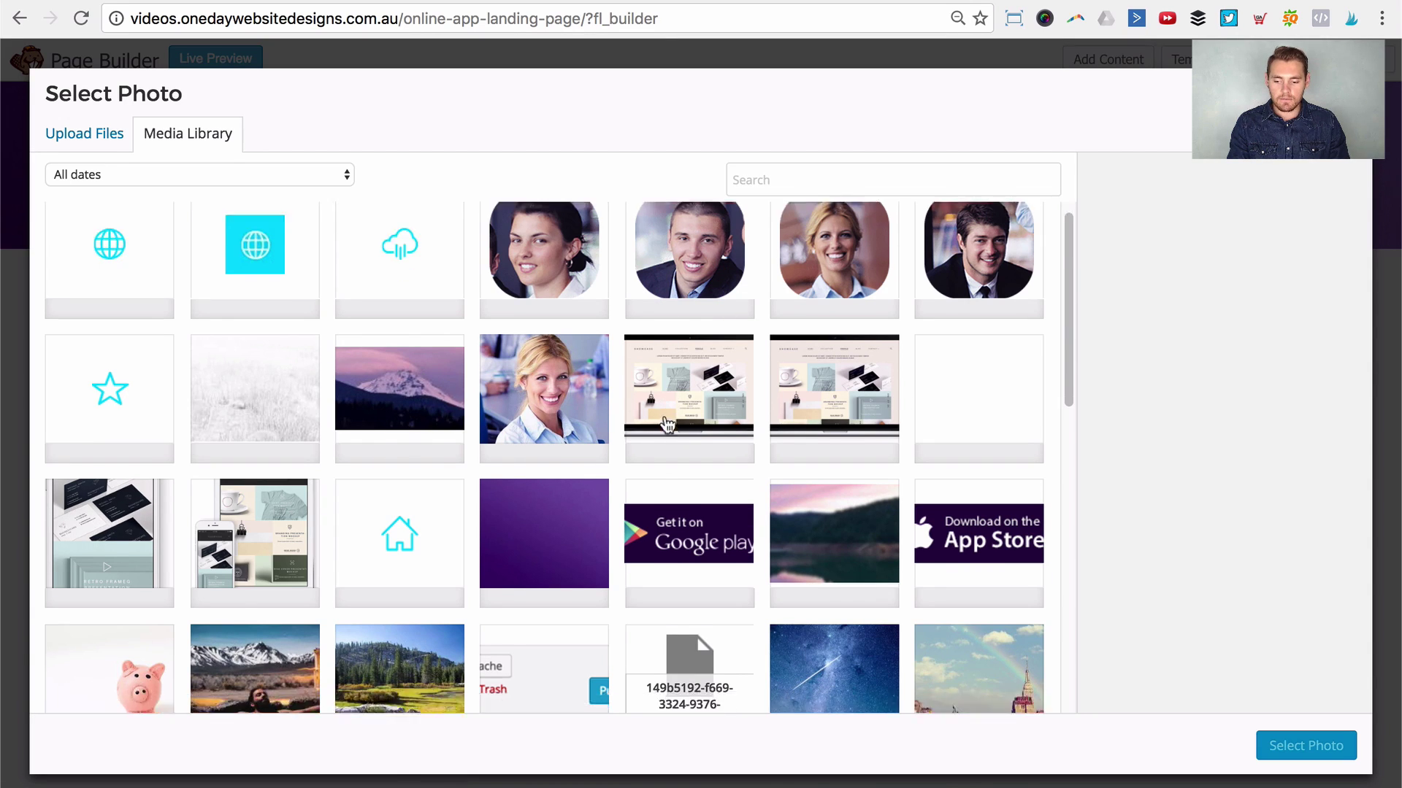
scroll(666, 425, "down", 2)
scroll(428, 409, "up", 2)
left_click(1024, 395)
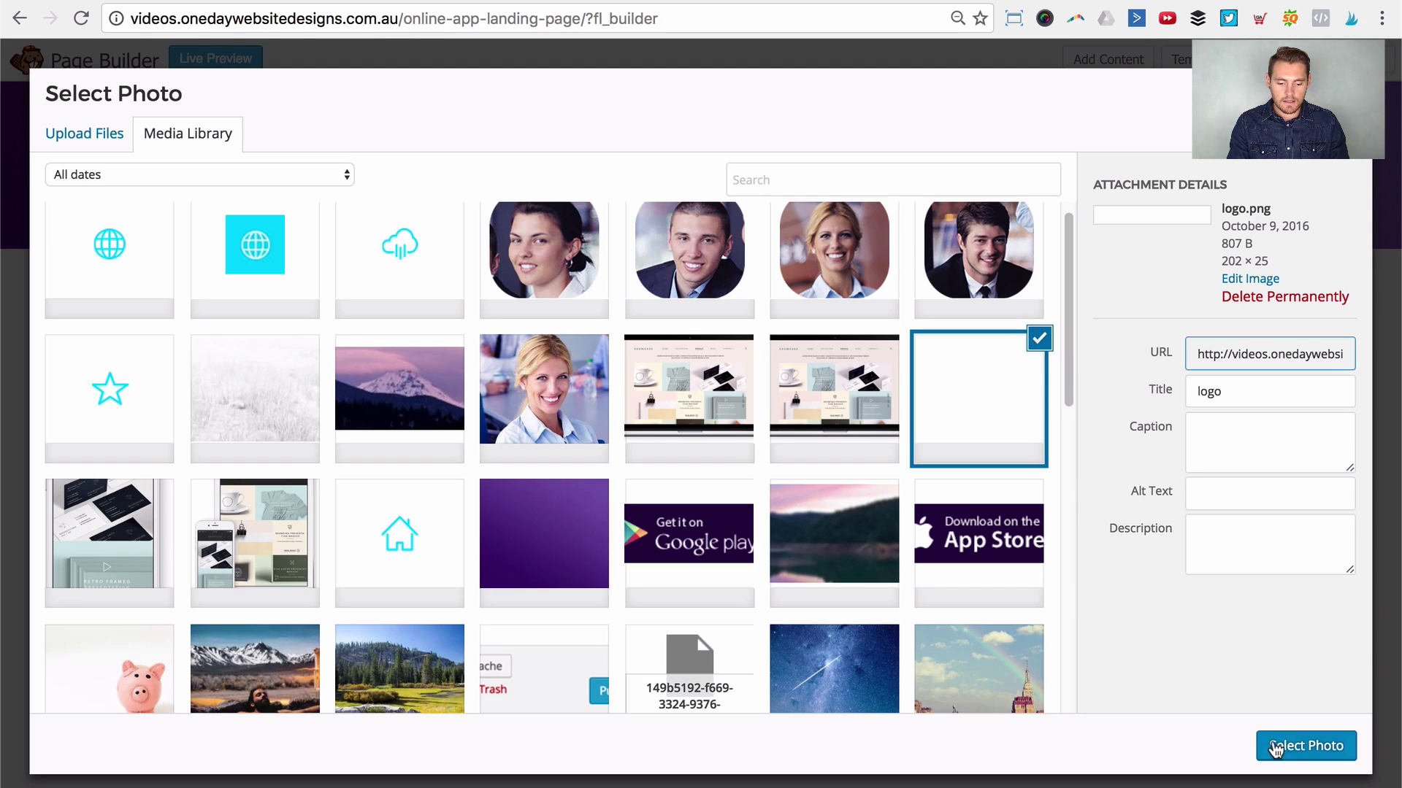
left_click(1287, 744)
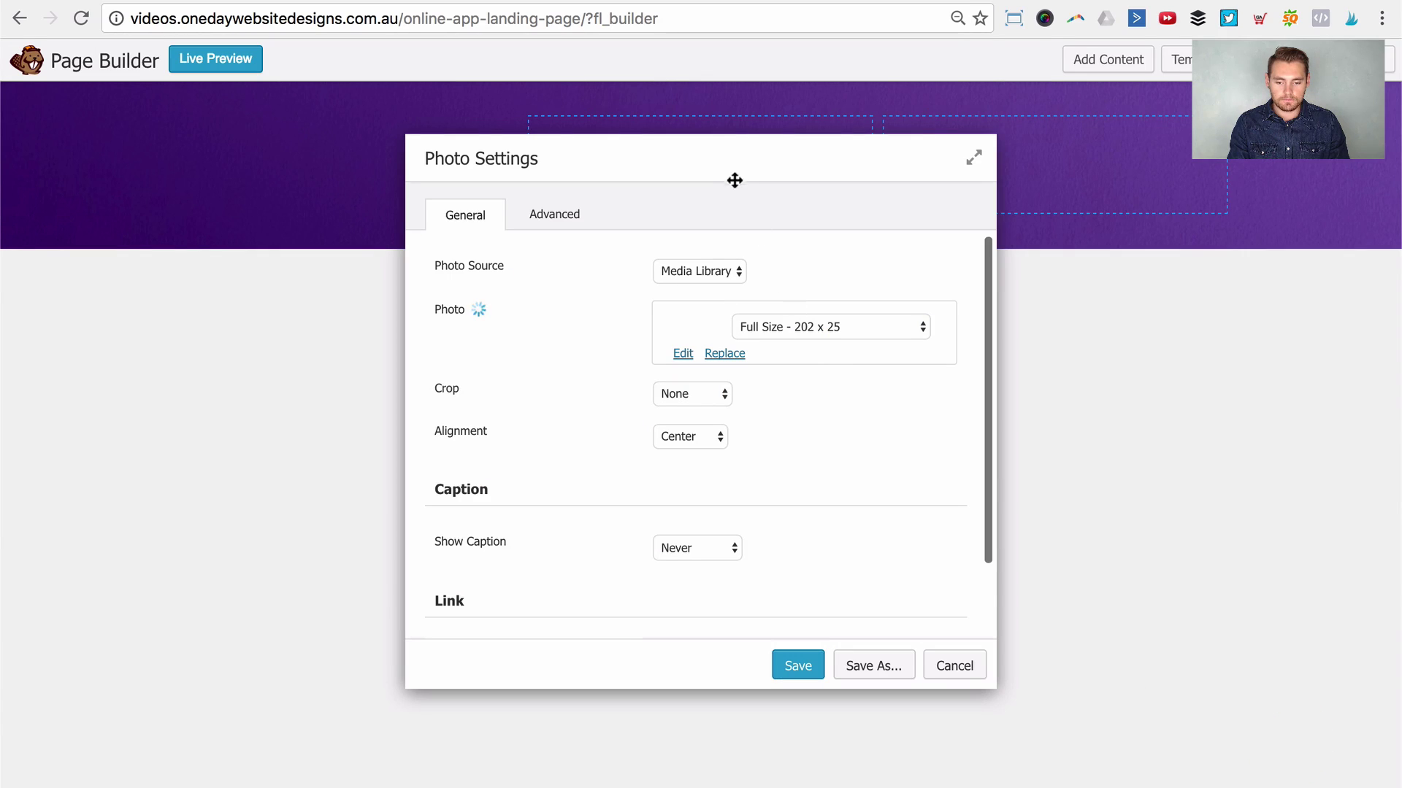
left_click_drag(730, 179, 952, 275)
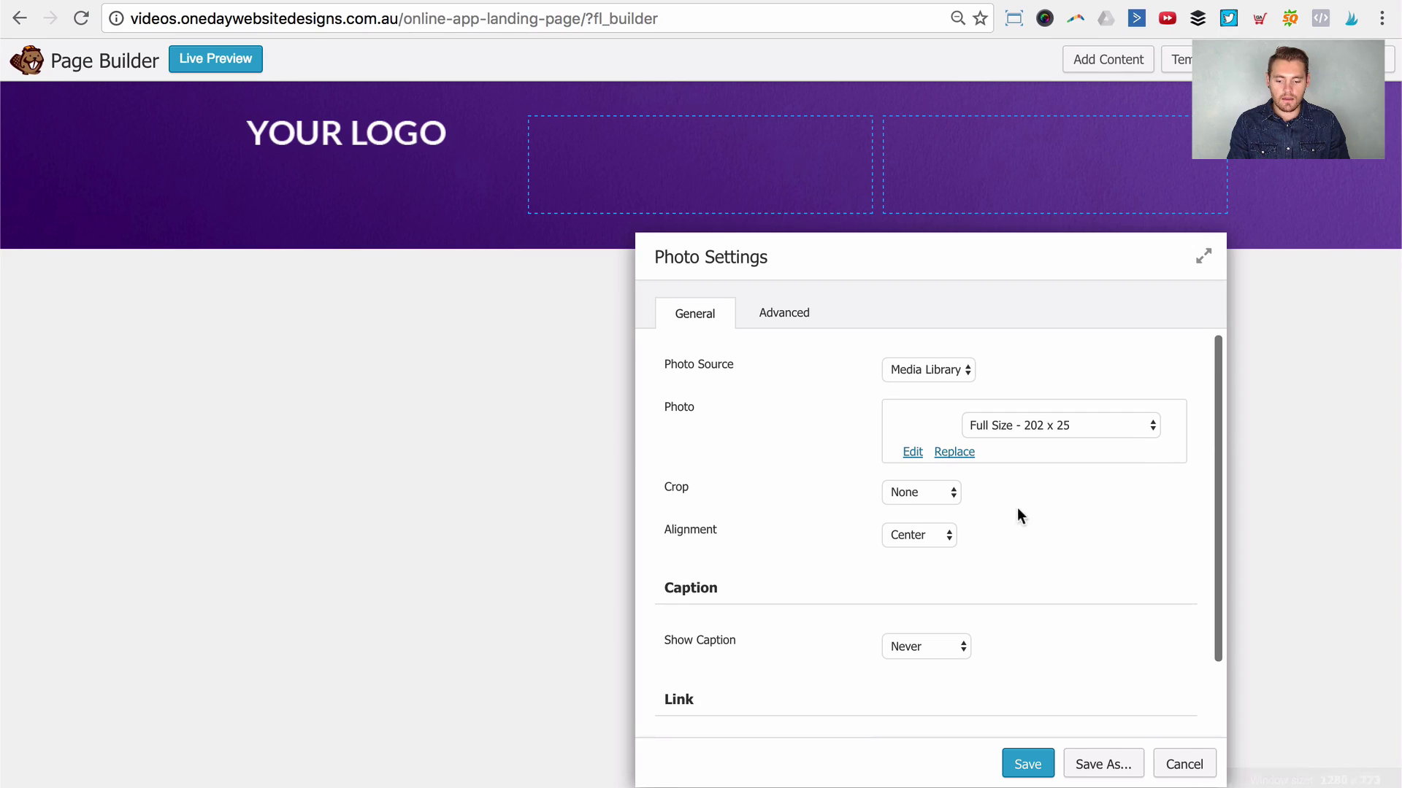
Step: Set the logo's alignment to Left and keep it at Full Size
left_click(917, 535)
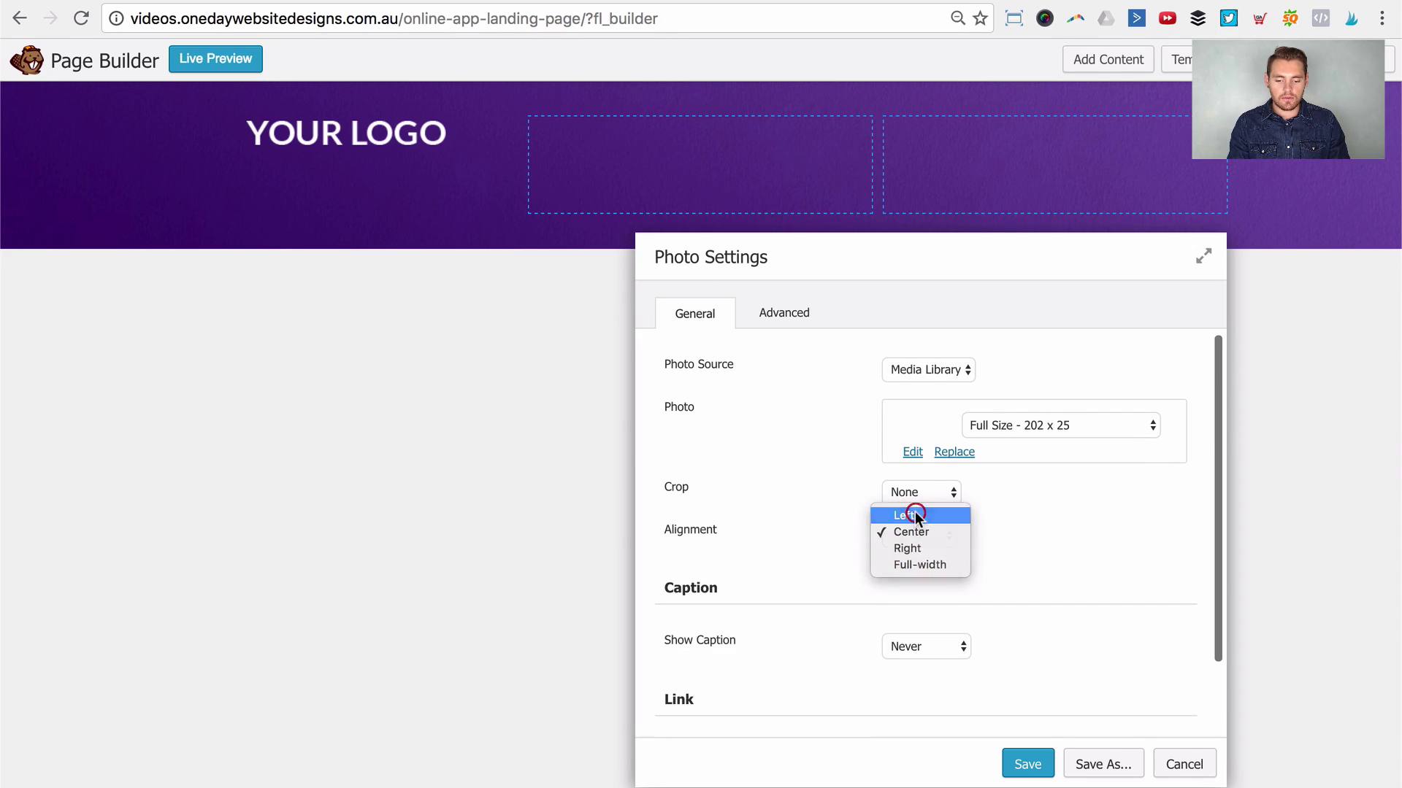
left_click(914, 512)
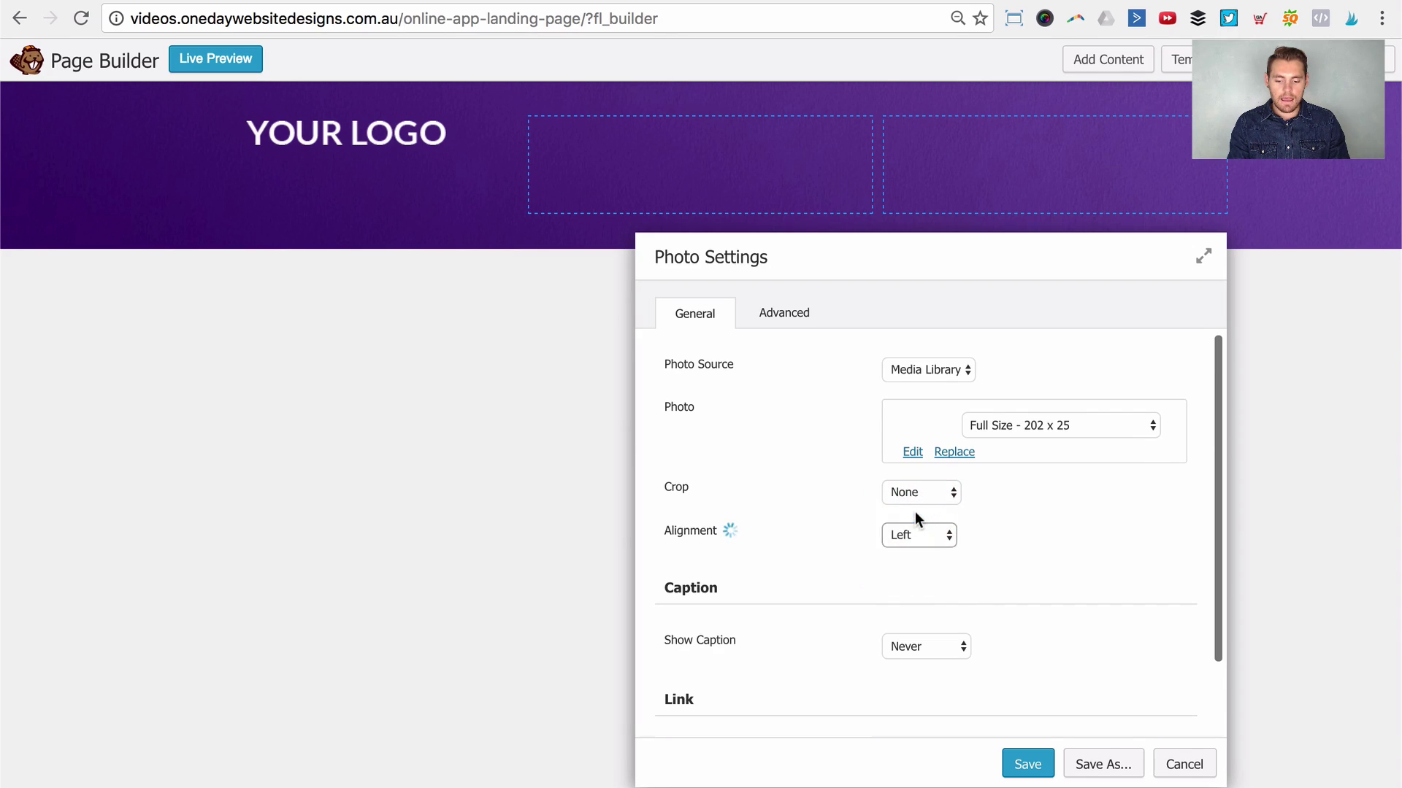
left_click(1051, 423)
left_click(1050, 424)
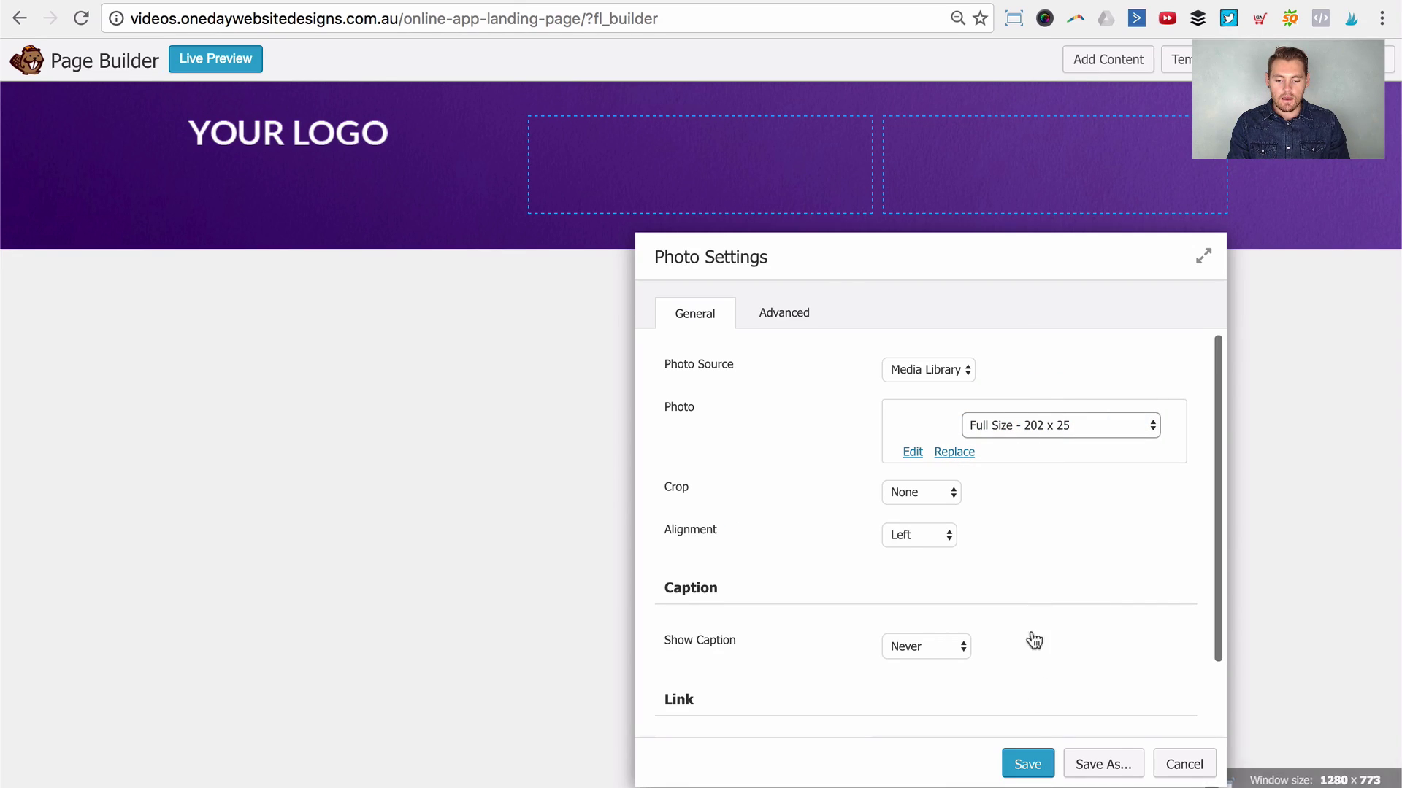
left_click_drag(993, 263, 986, 124)
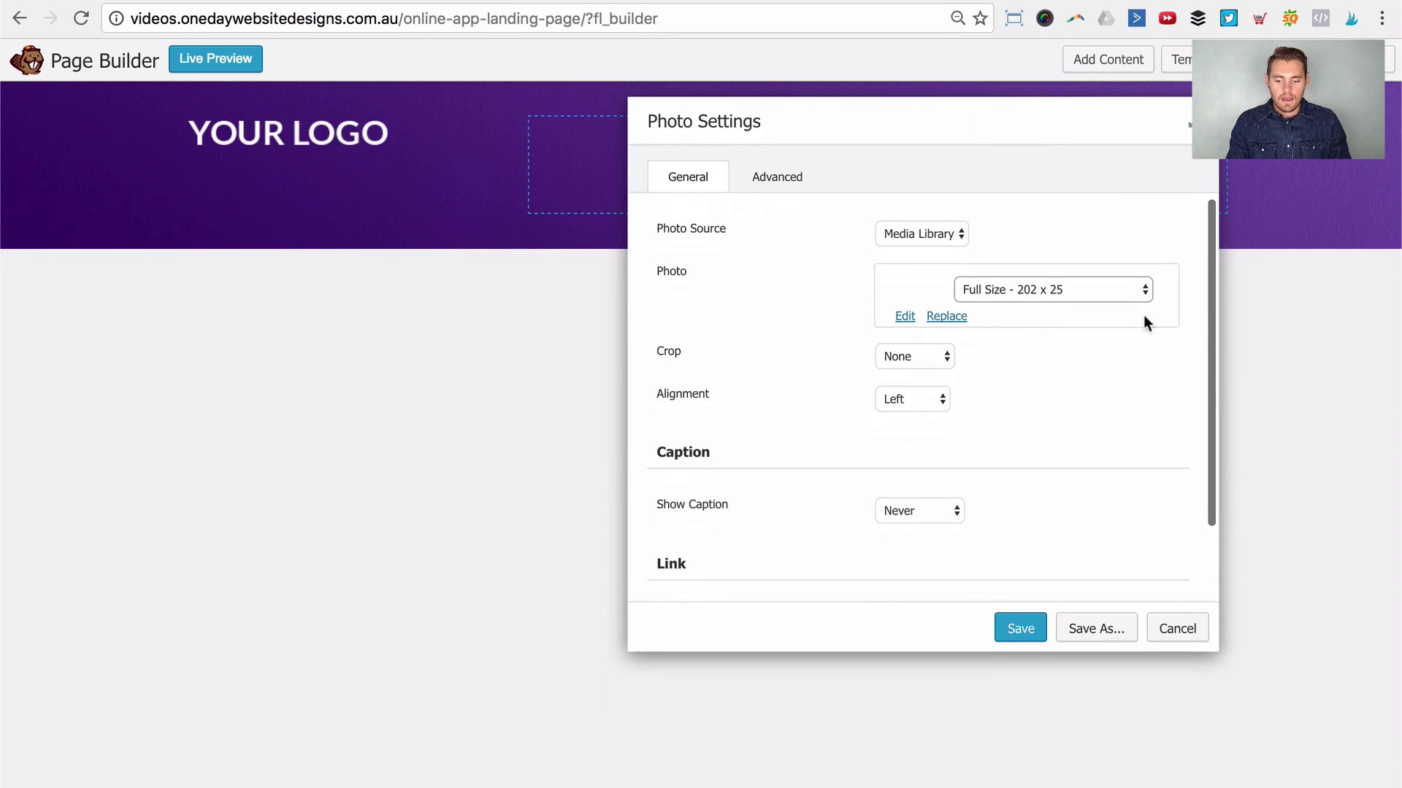
scroll(1205, 251, "down", 2)
scroll(1215, 244, "up", 2)
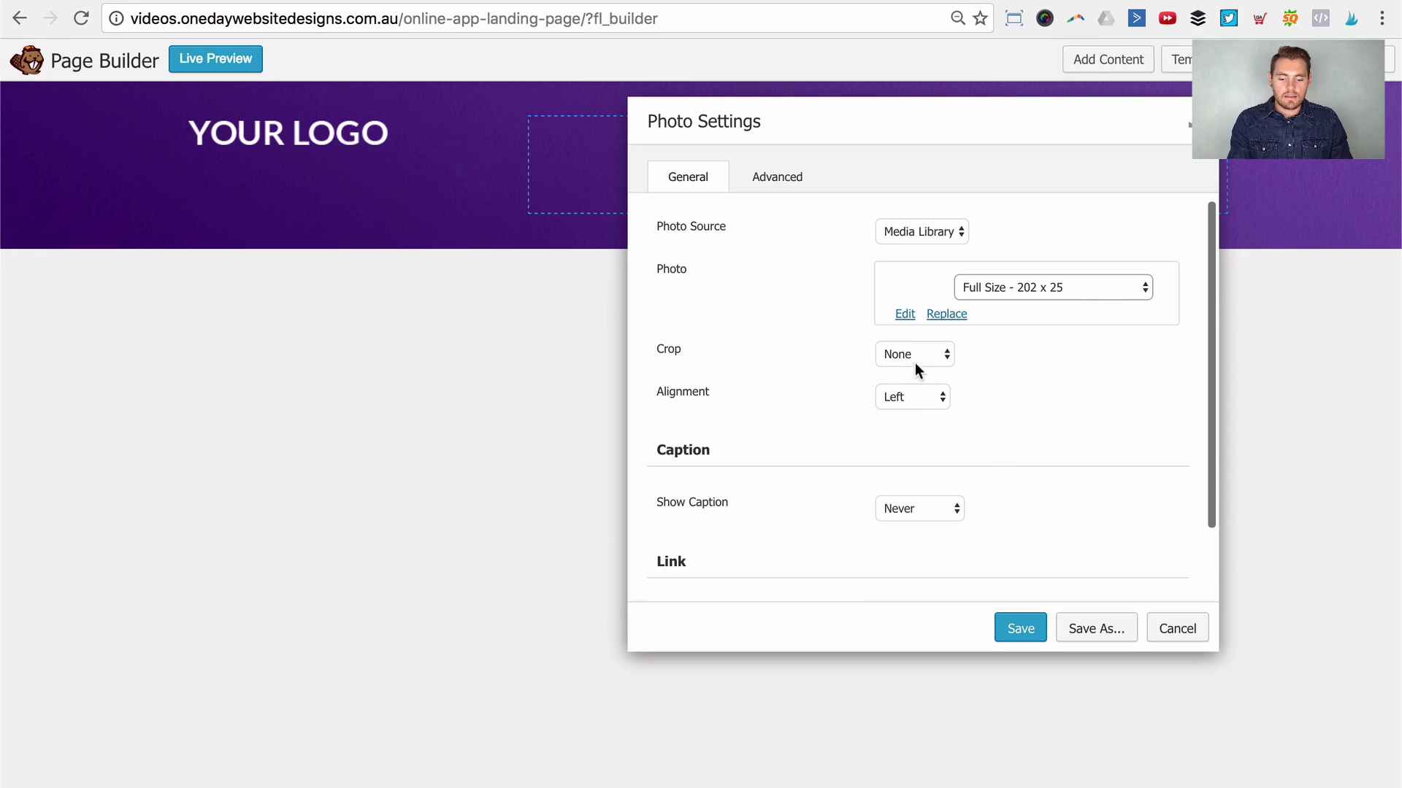
left_click(1112, 379)
left_click_drag(1210, 333, 1211, 284)
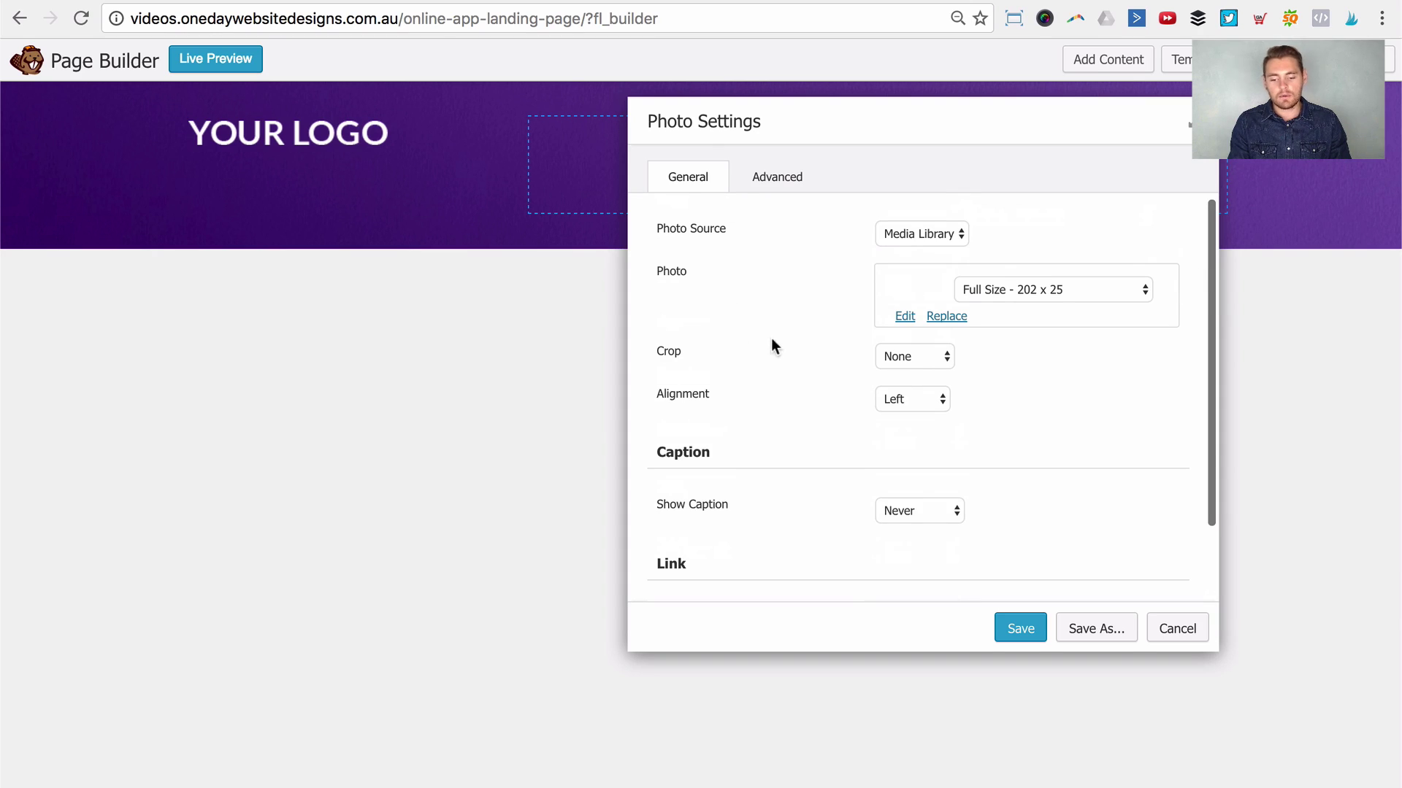
scroll(809, 379, "down", 2)
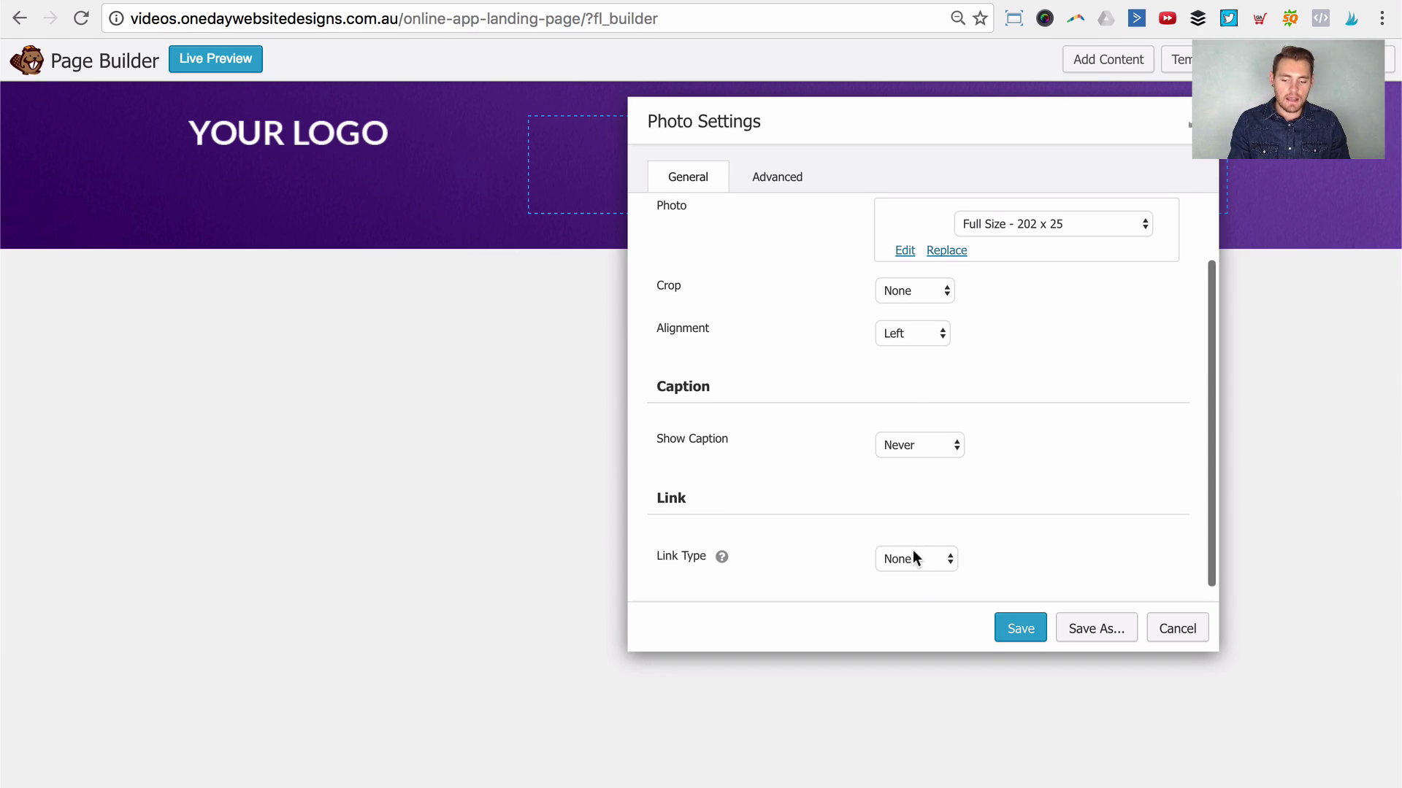
scroll(922, 542, "down", 1)
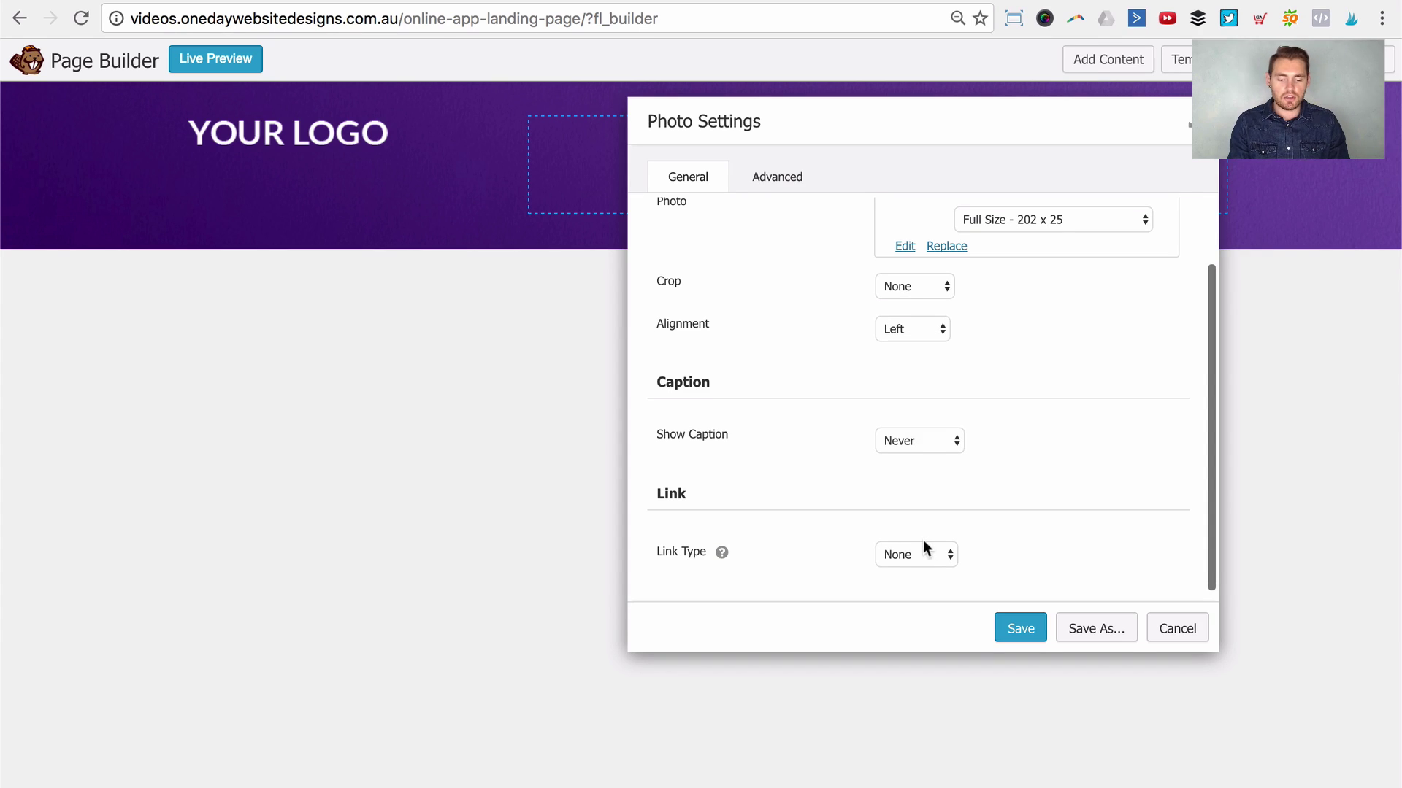
Step: Review the logo's Advanced settings, leaving responsive display and visibility at Always
left_click(801, 184)
left_click(891, 292)
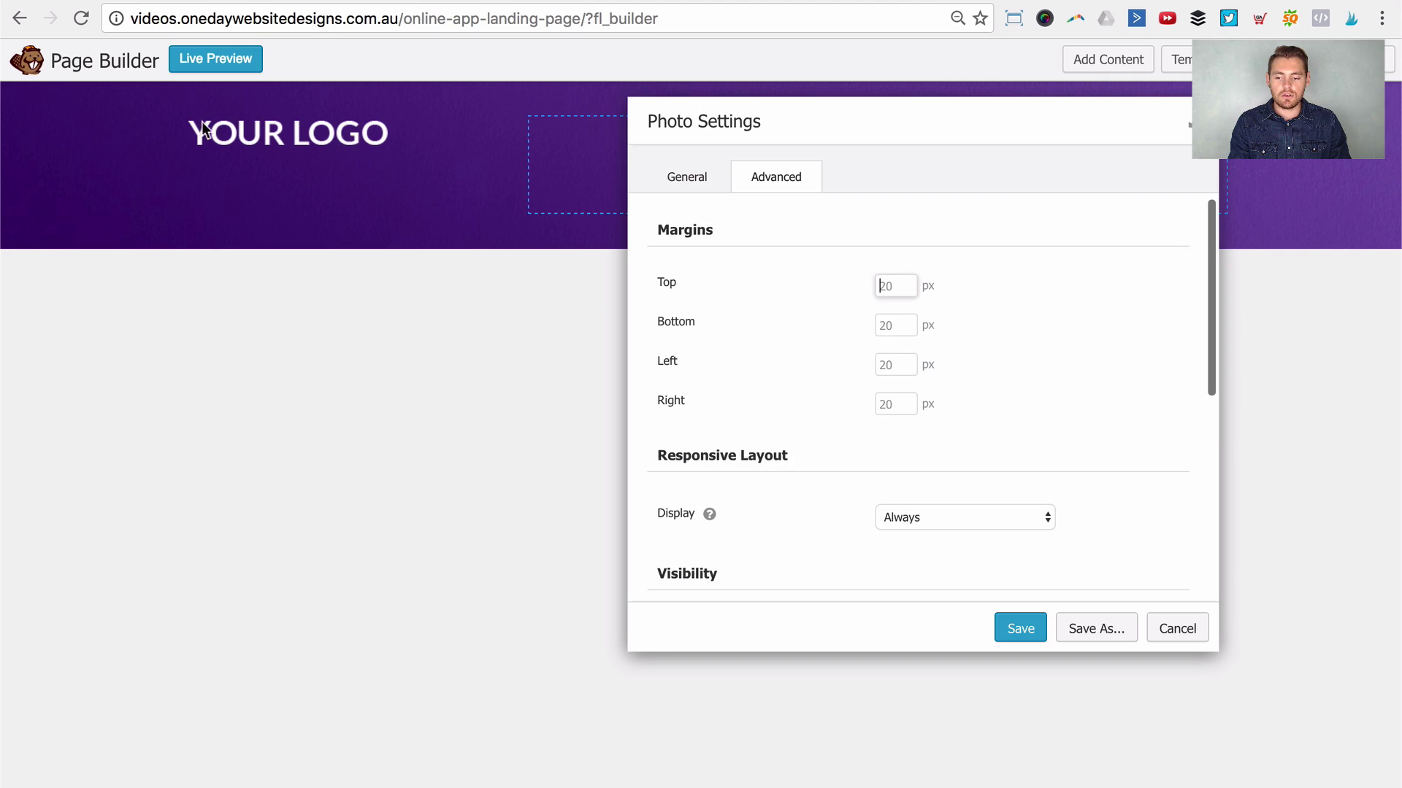
scroll(1064, 407, "down", 2)
left_click(1000, 443)
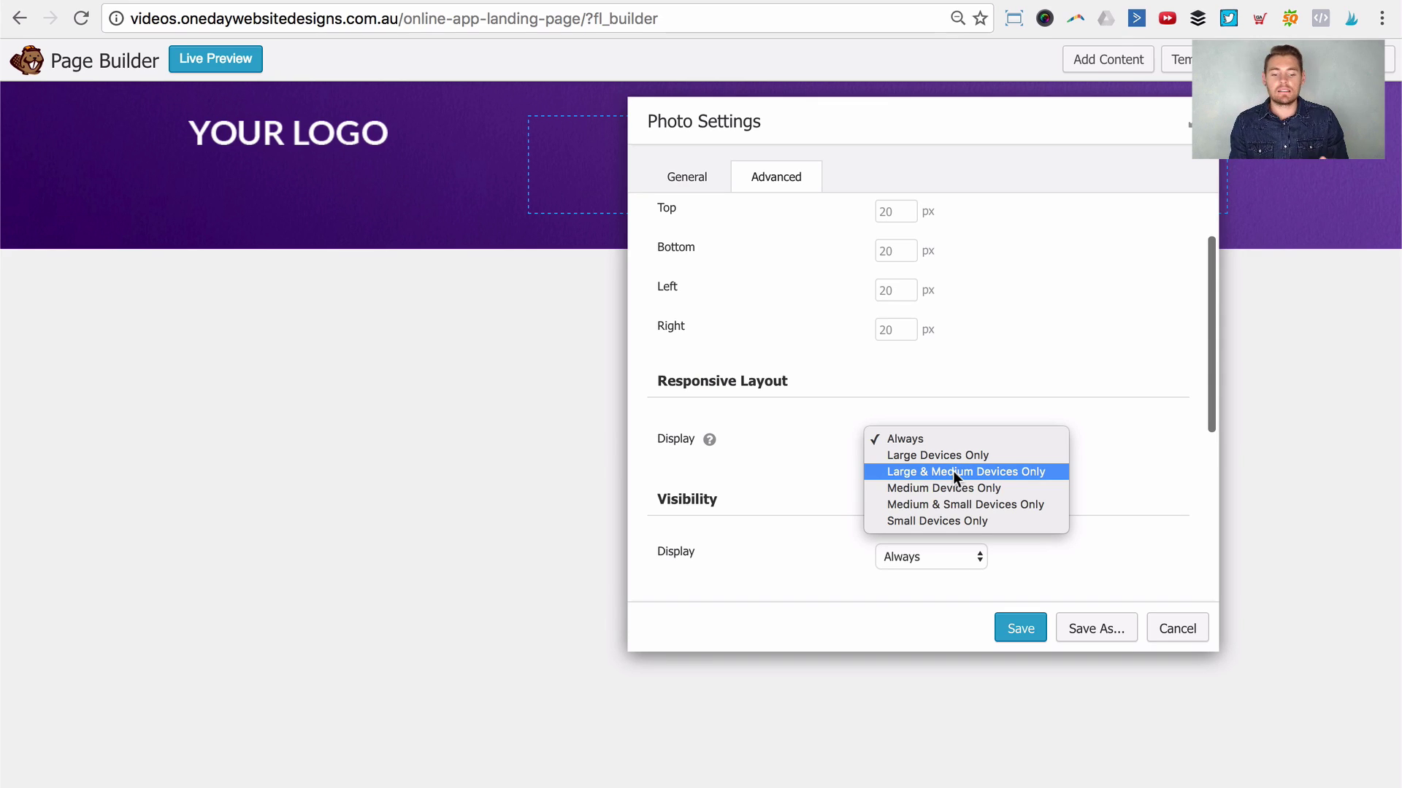
left_click(1095, 397)
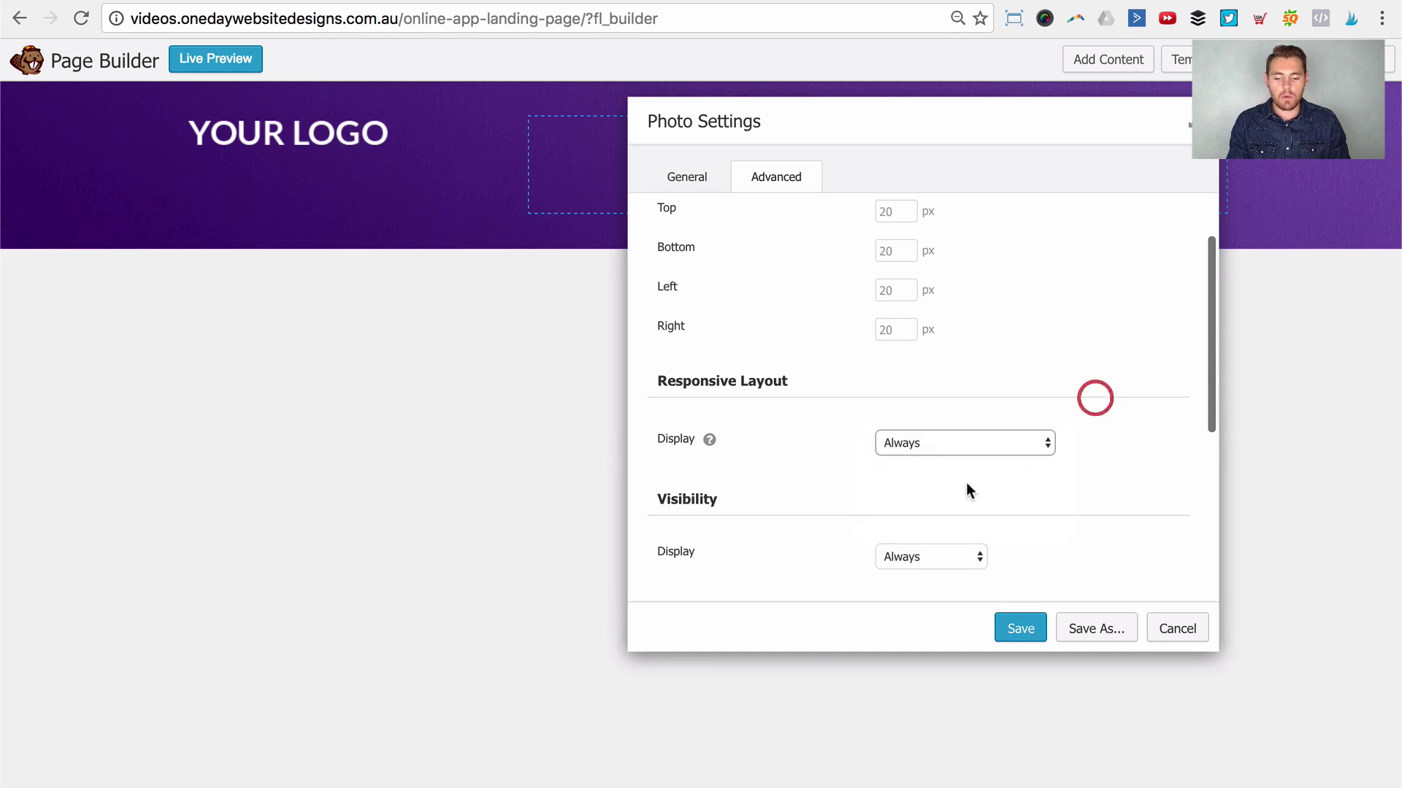
scroll(957, 503, "down", 1)
scroll(942, 500, "down", 2)
left_click(912, 459)
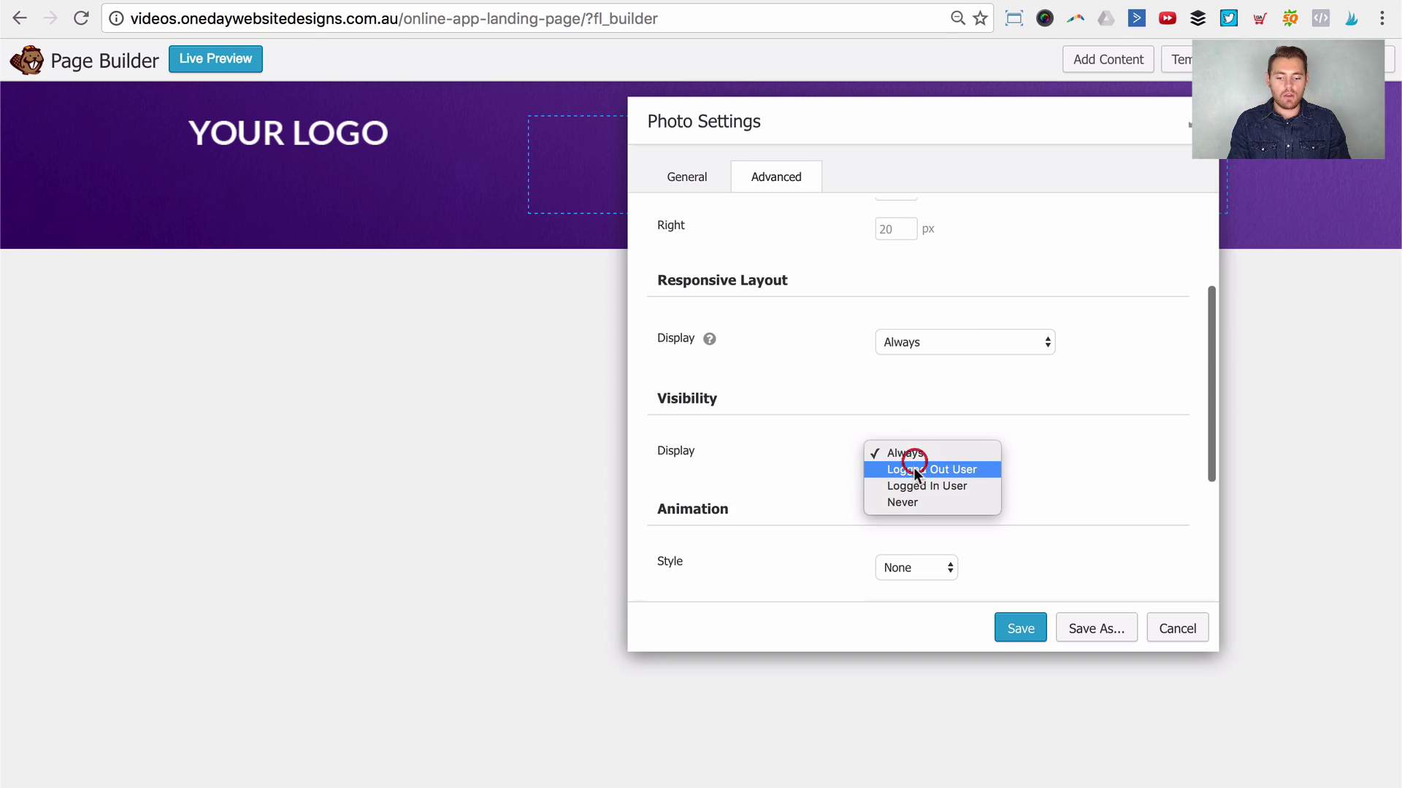
left_click(1034, 466)
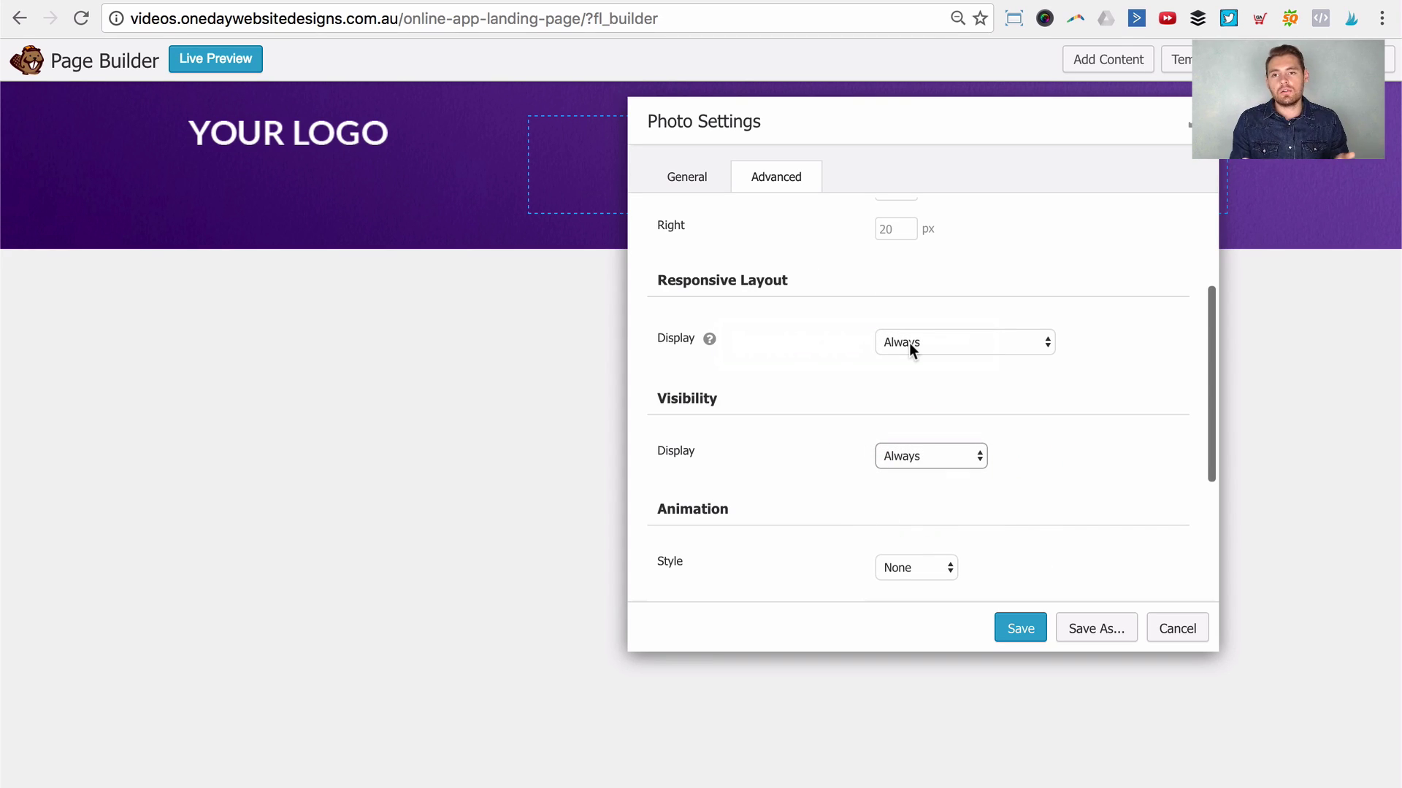
Step: Check the CSS class and ID fields, then save the logo photo settings
scroll(902, 270, "up", 1)
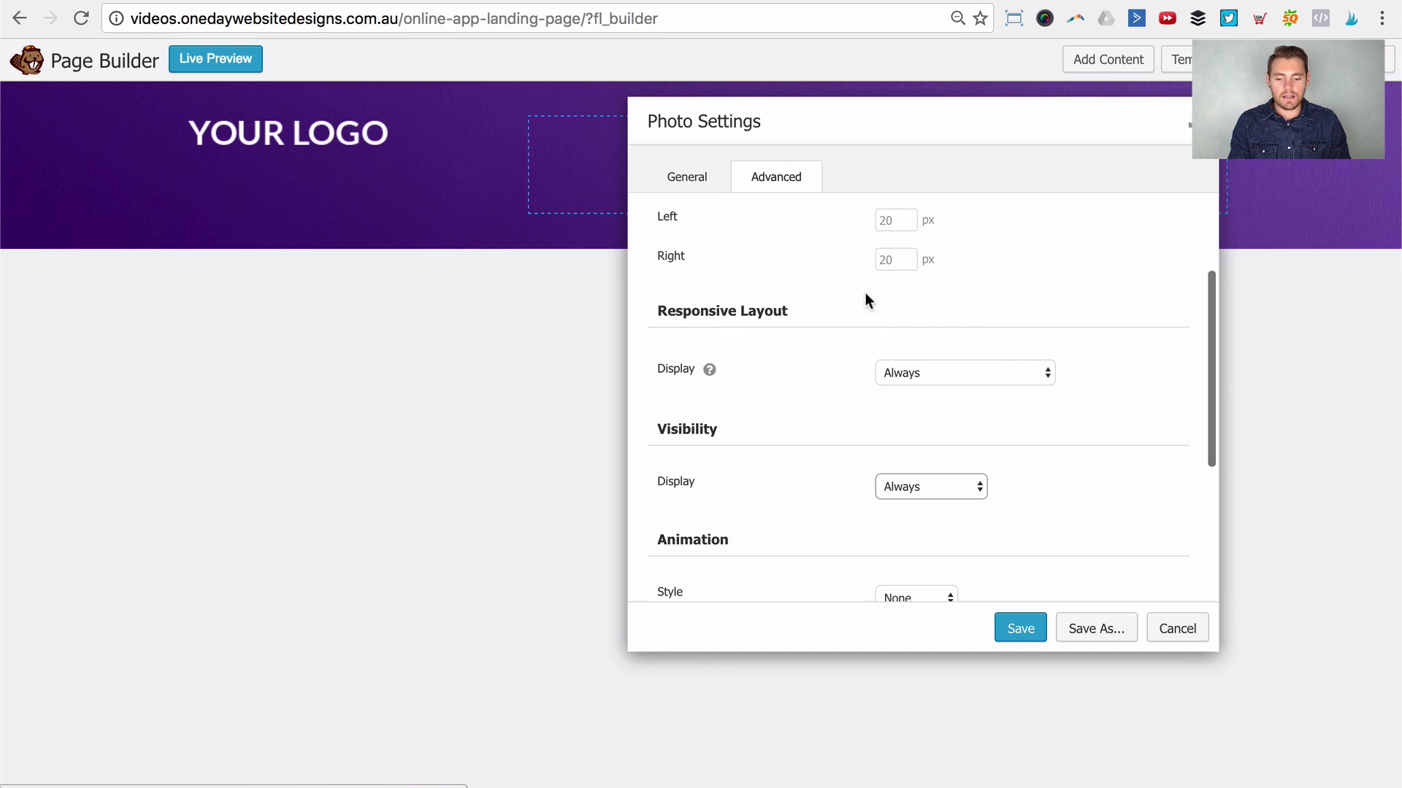
scroll(865, 300, "up", 2)
scroll(804, 321, "down", 6)
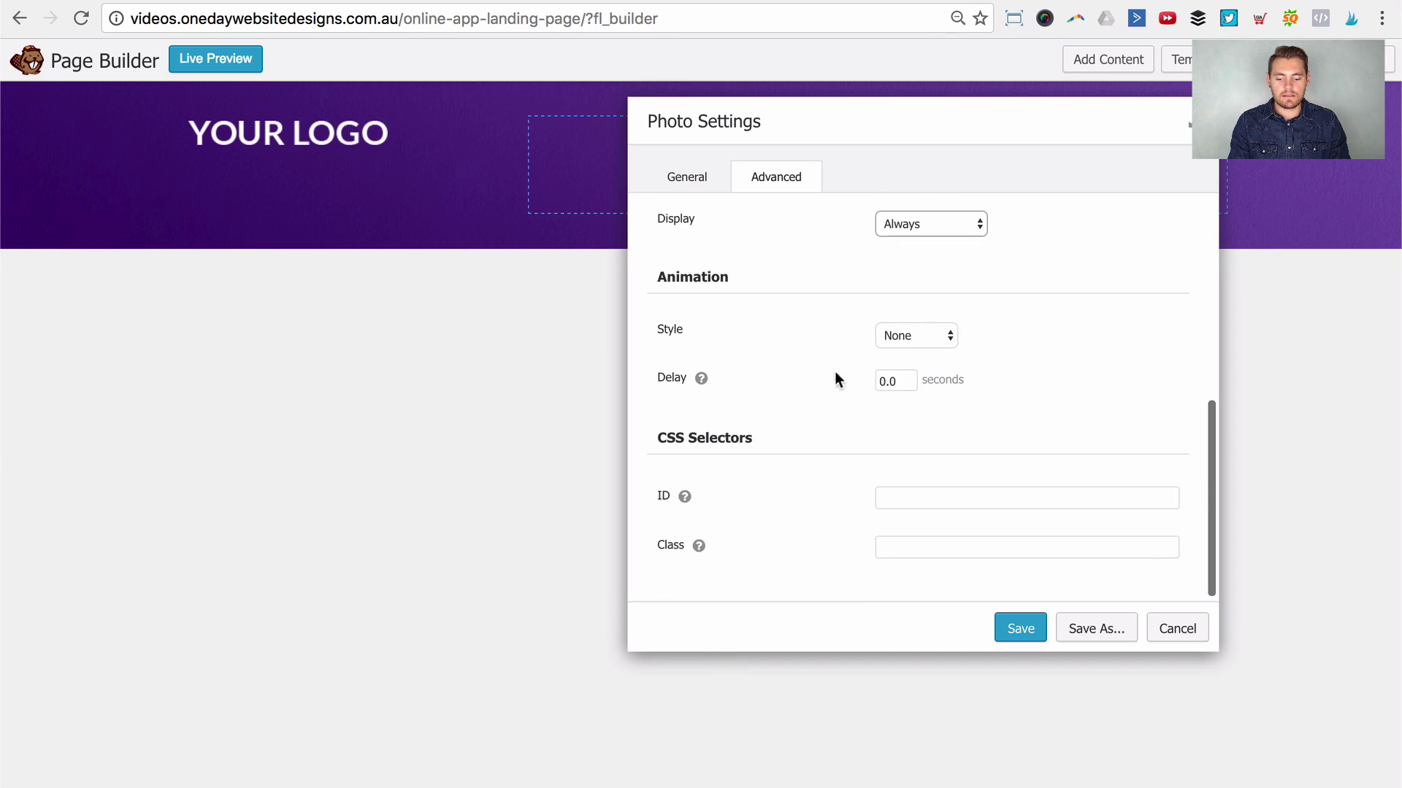
left_click(917, 544)
left_click(917, 496)
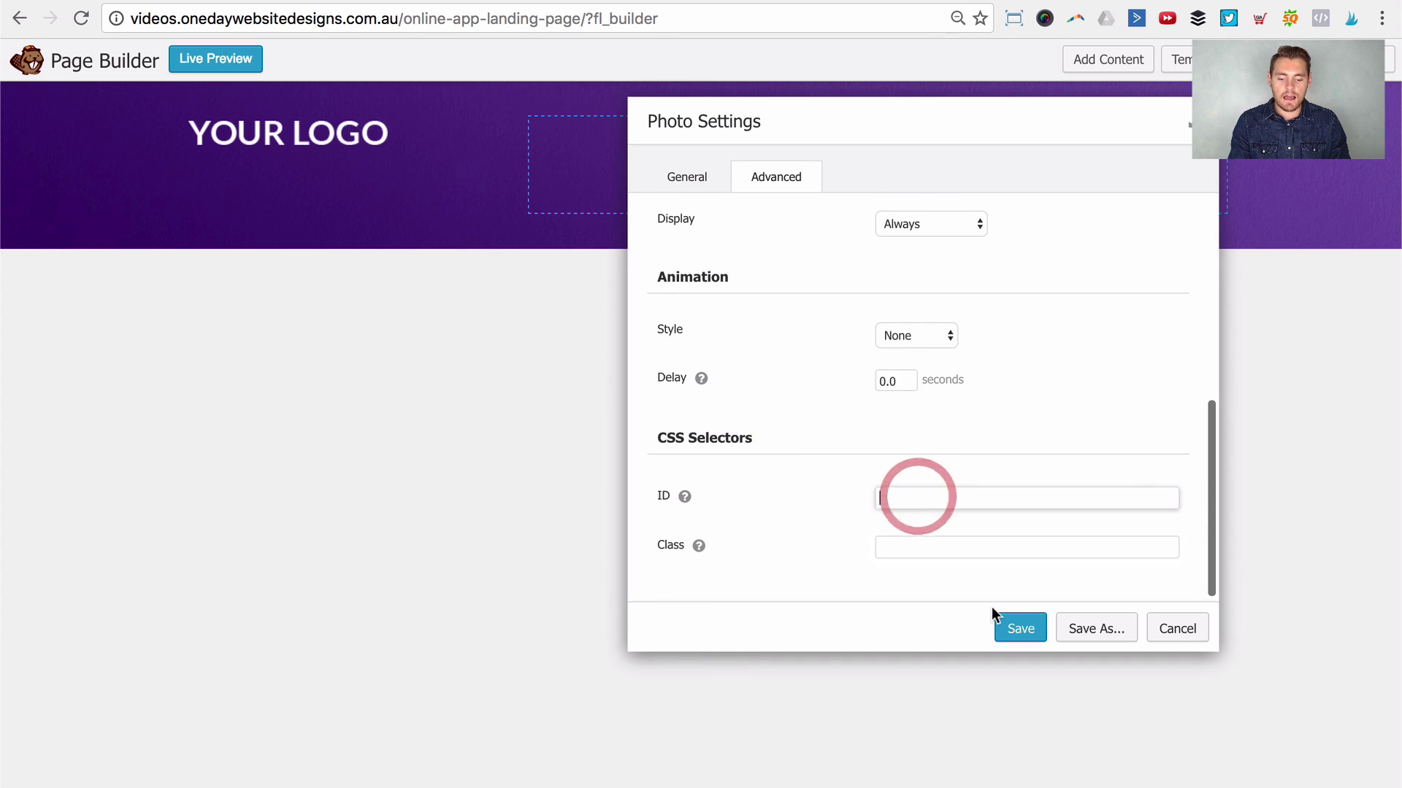
left_click(1022, 627)
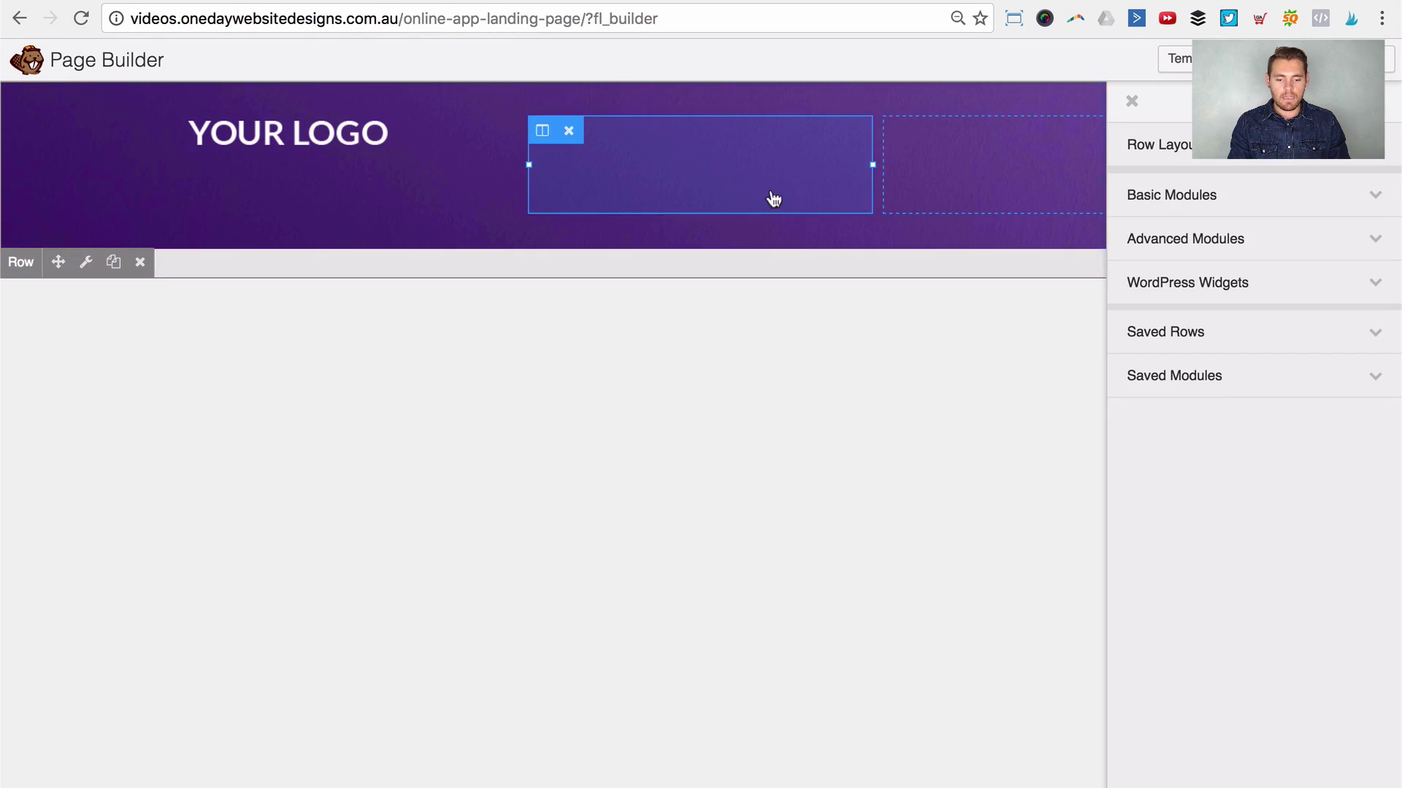
Step: Drag a Button module from Basic Modules into the header's second column
left_click(1215, 204)
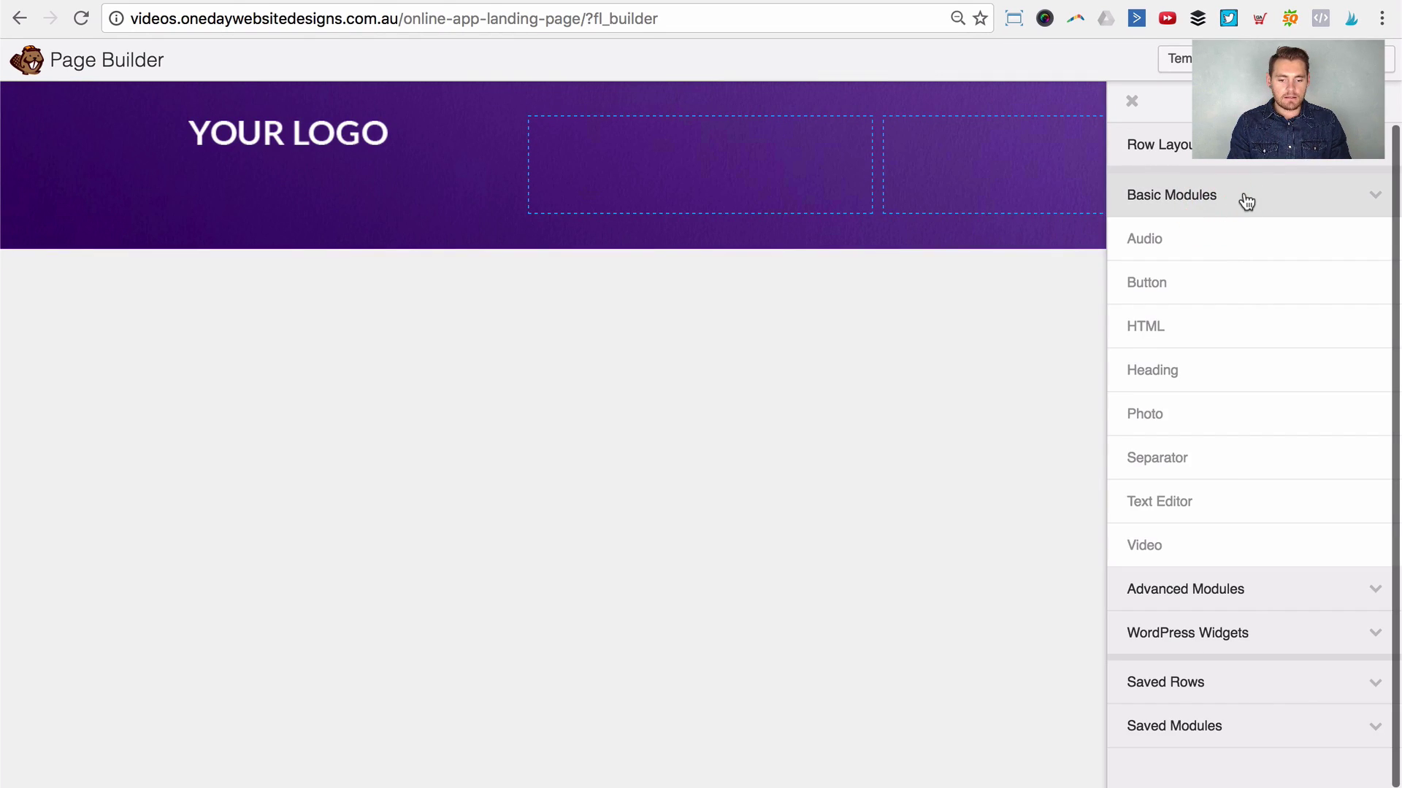
left_click_drag(1166, 282, 759, 186)
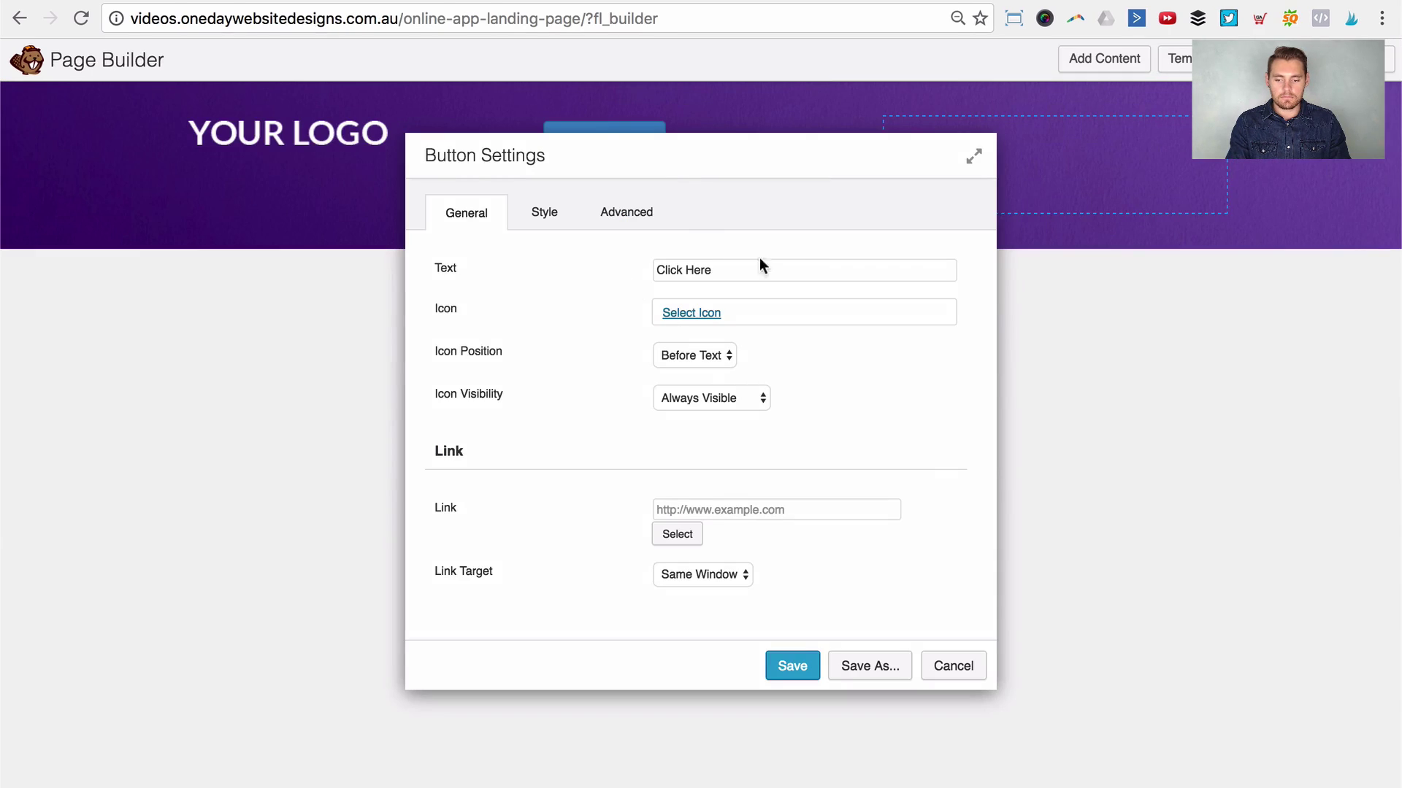
Step: Replace the button's Click Here text with SIGN IN
triple_click(759, 261)
type("SIGN IN")
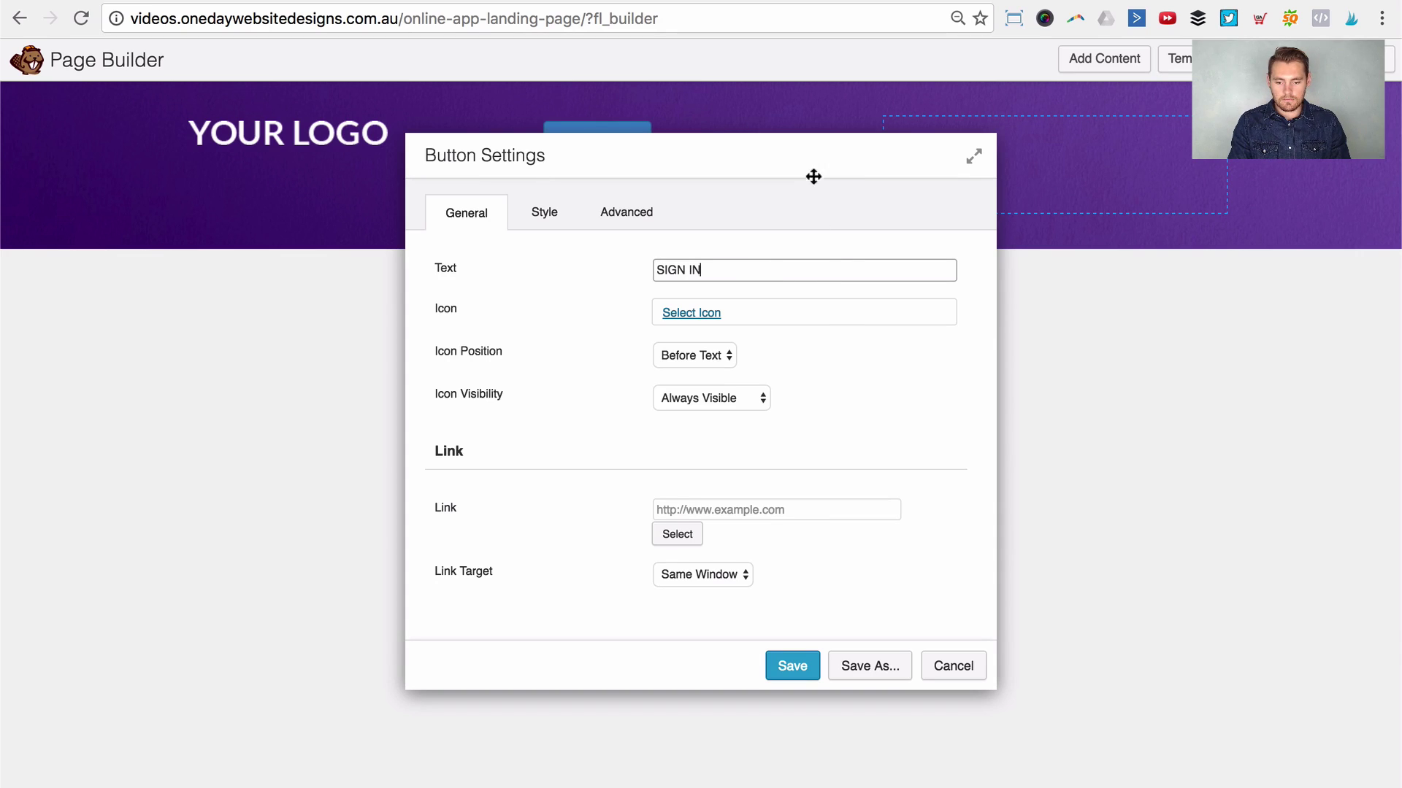
left_click_drag(813, 176, 941, 226)
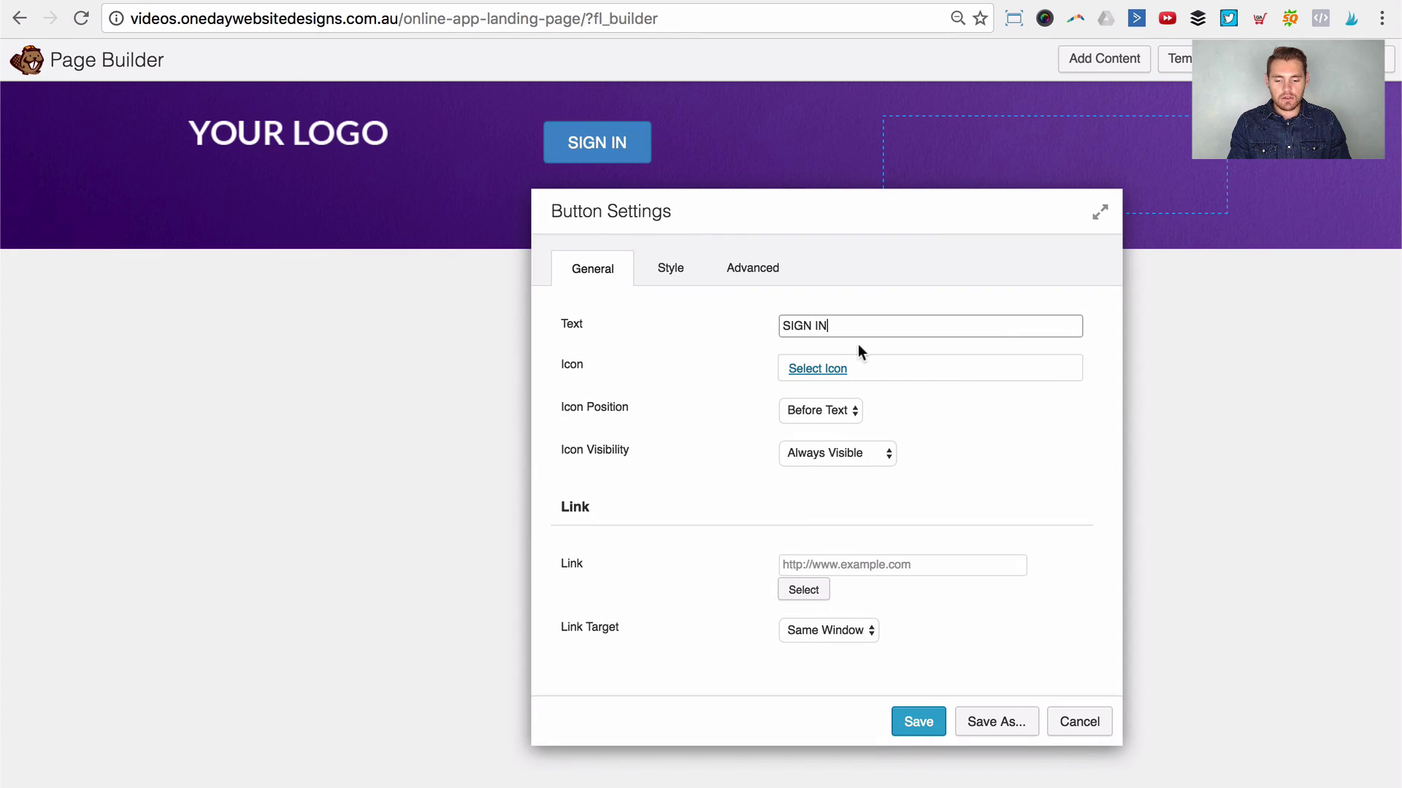
Step: Give the SIGN IN button the Font Awesome single-user icon
left_click(821, 368)
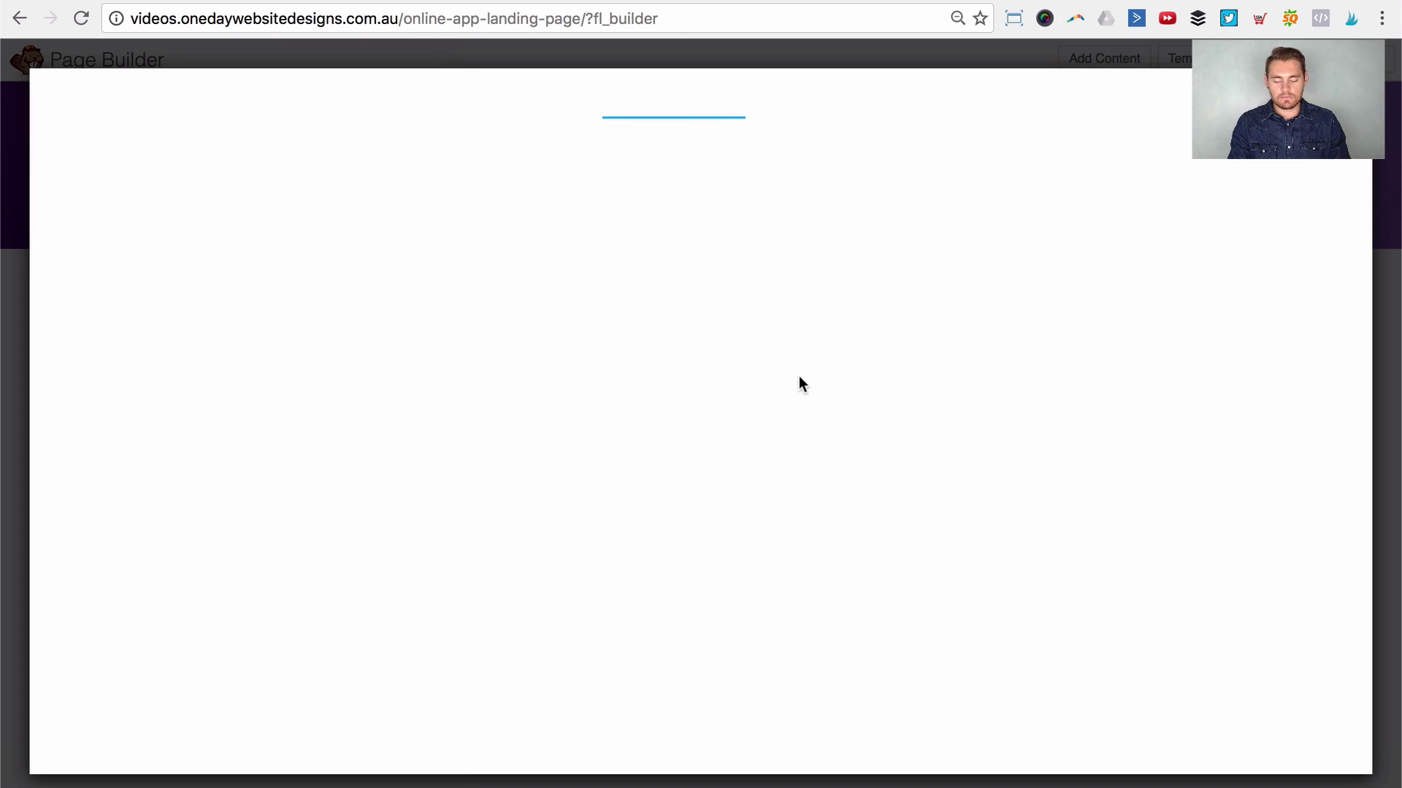
left_click(1128, 91)
left_click(1142, 121)
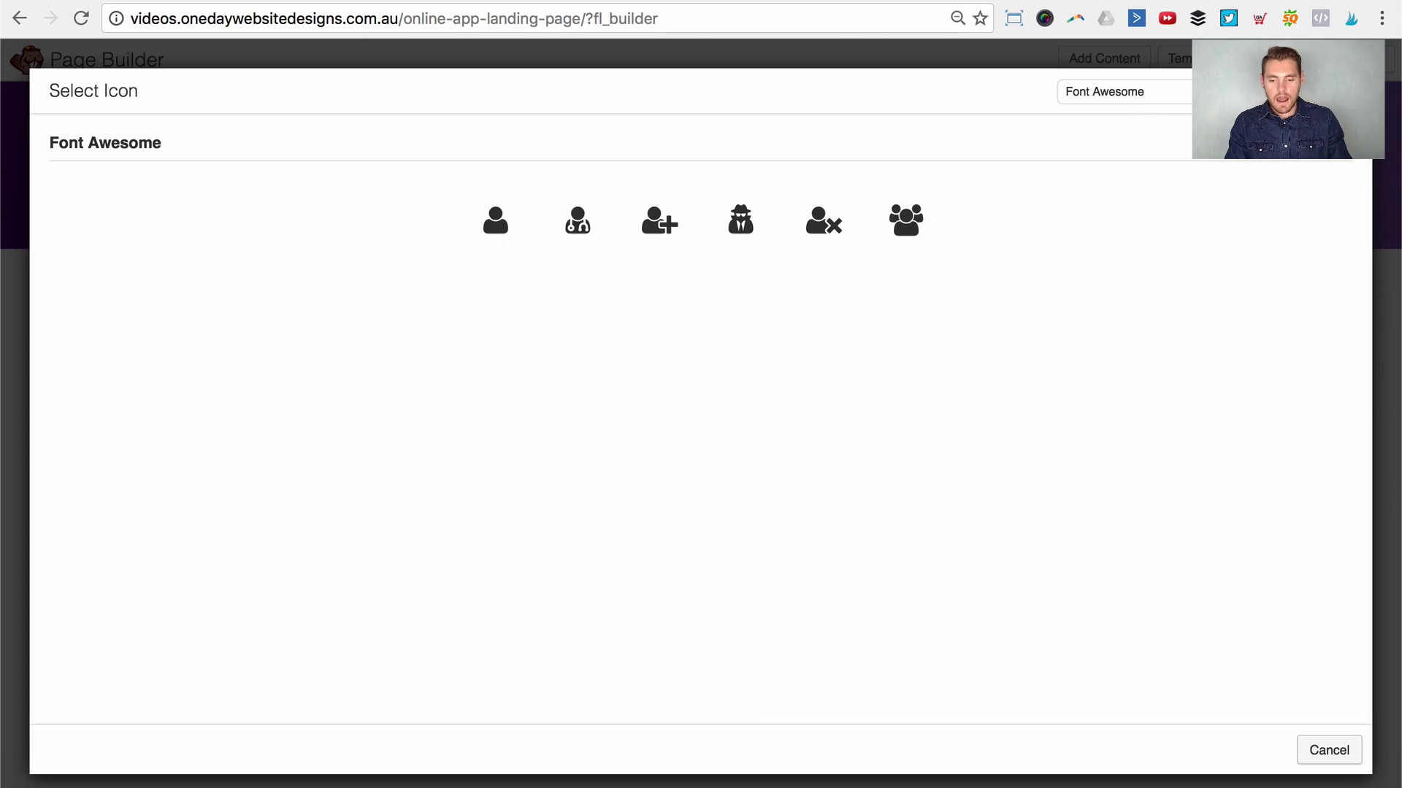
left_click(479, 223)
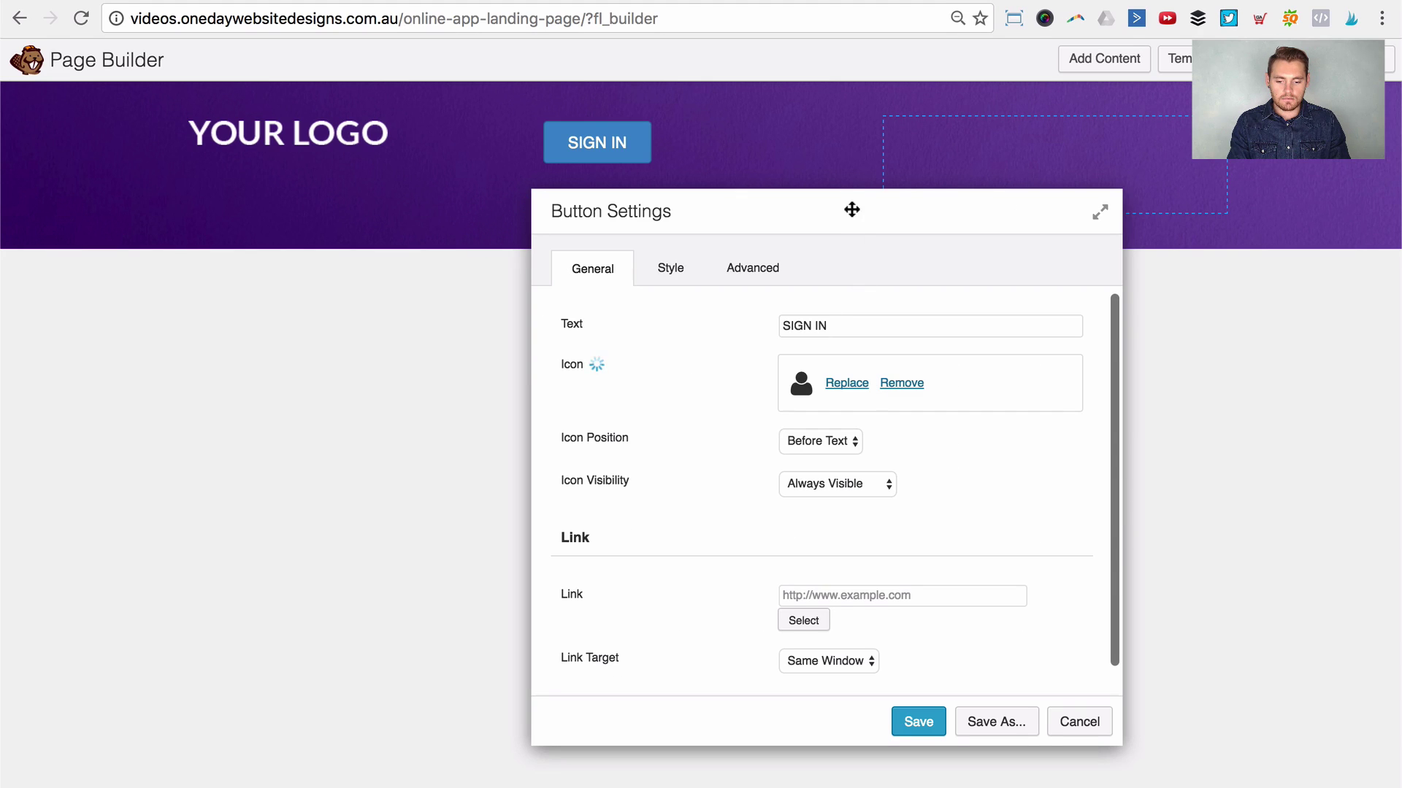
left_click_drag(852, 211, 1095, 284)
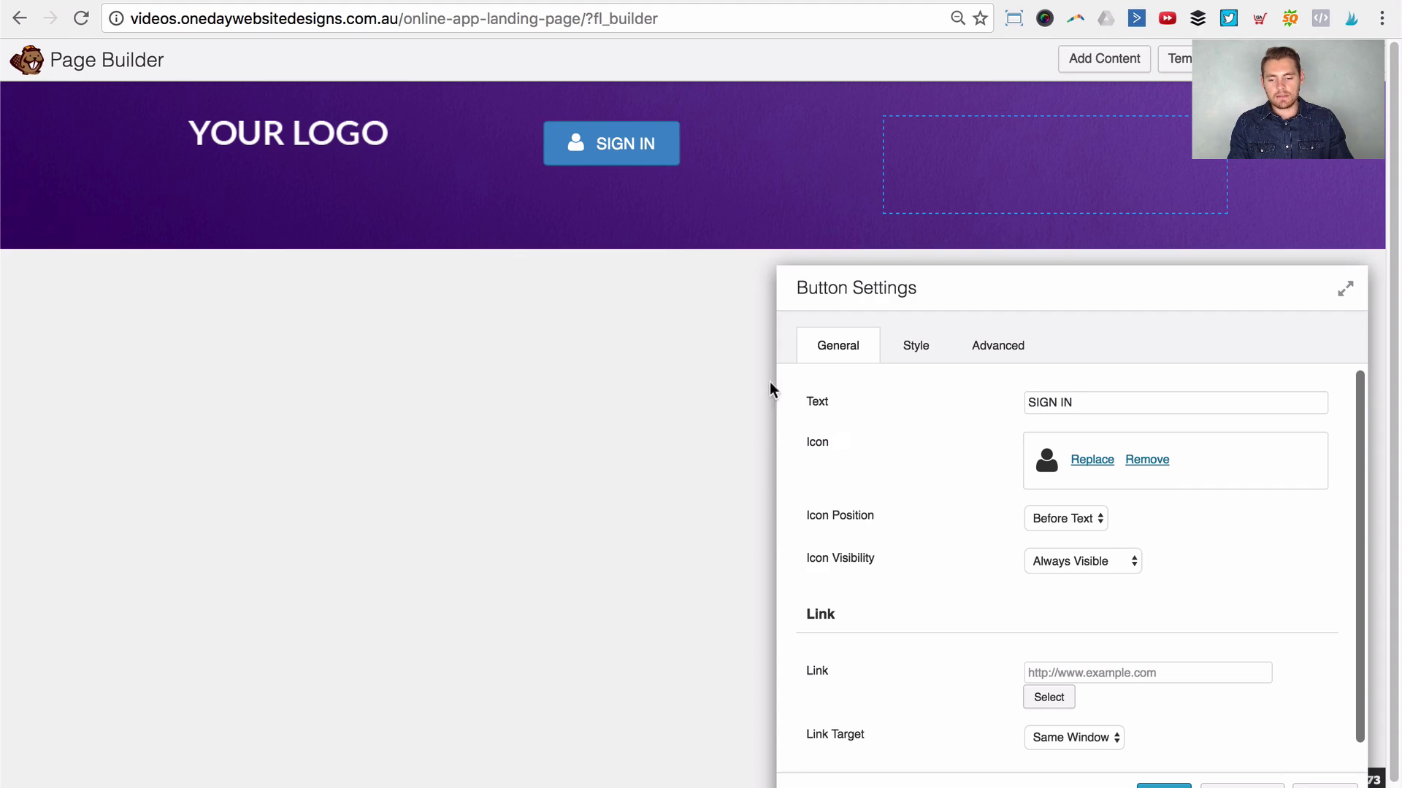
left_click_drag(1125, 296, 866, 161)
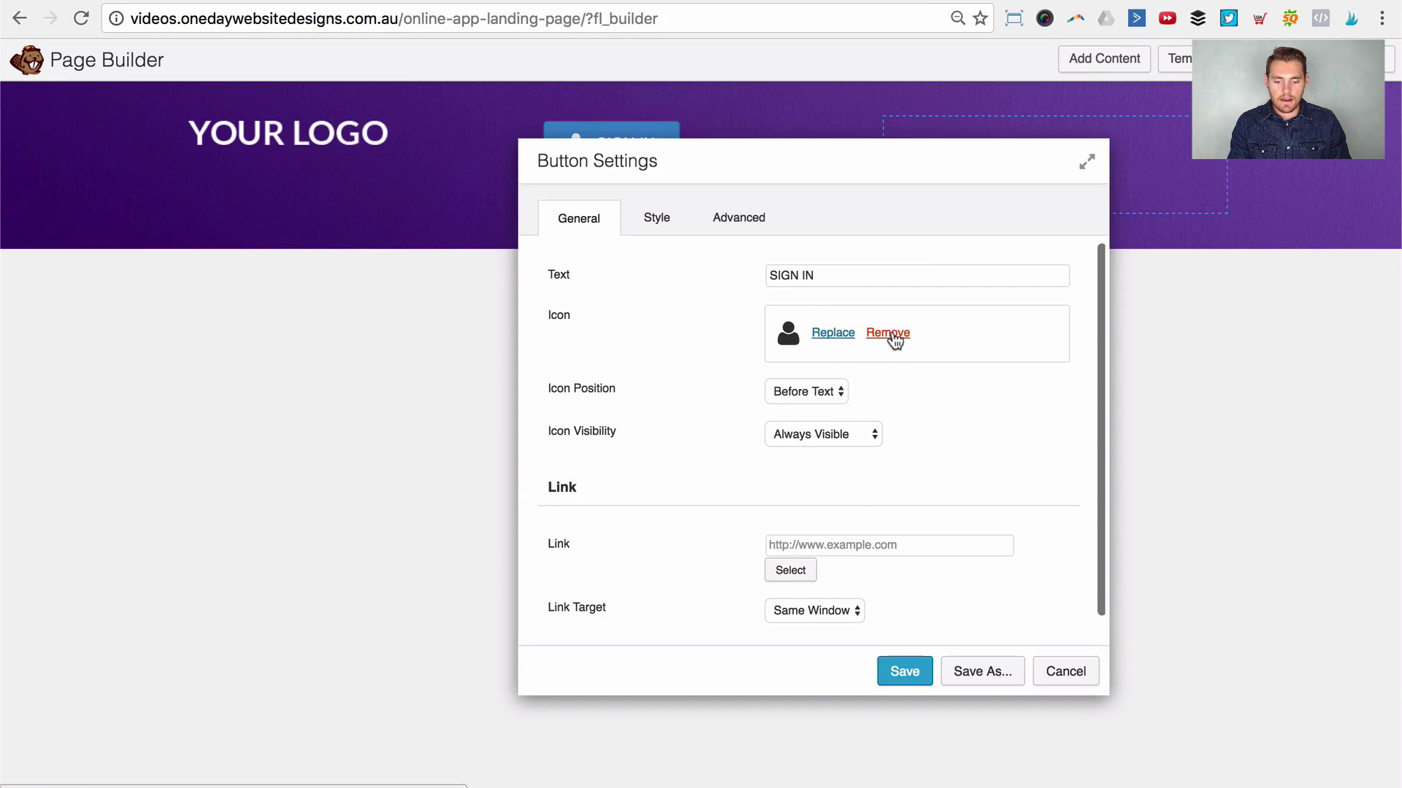
Step: Remove the icon from the SIGN IN button and view its style settings
left_click(889, 333)
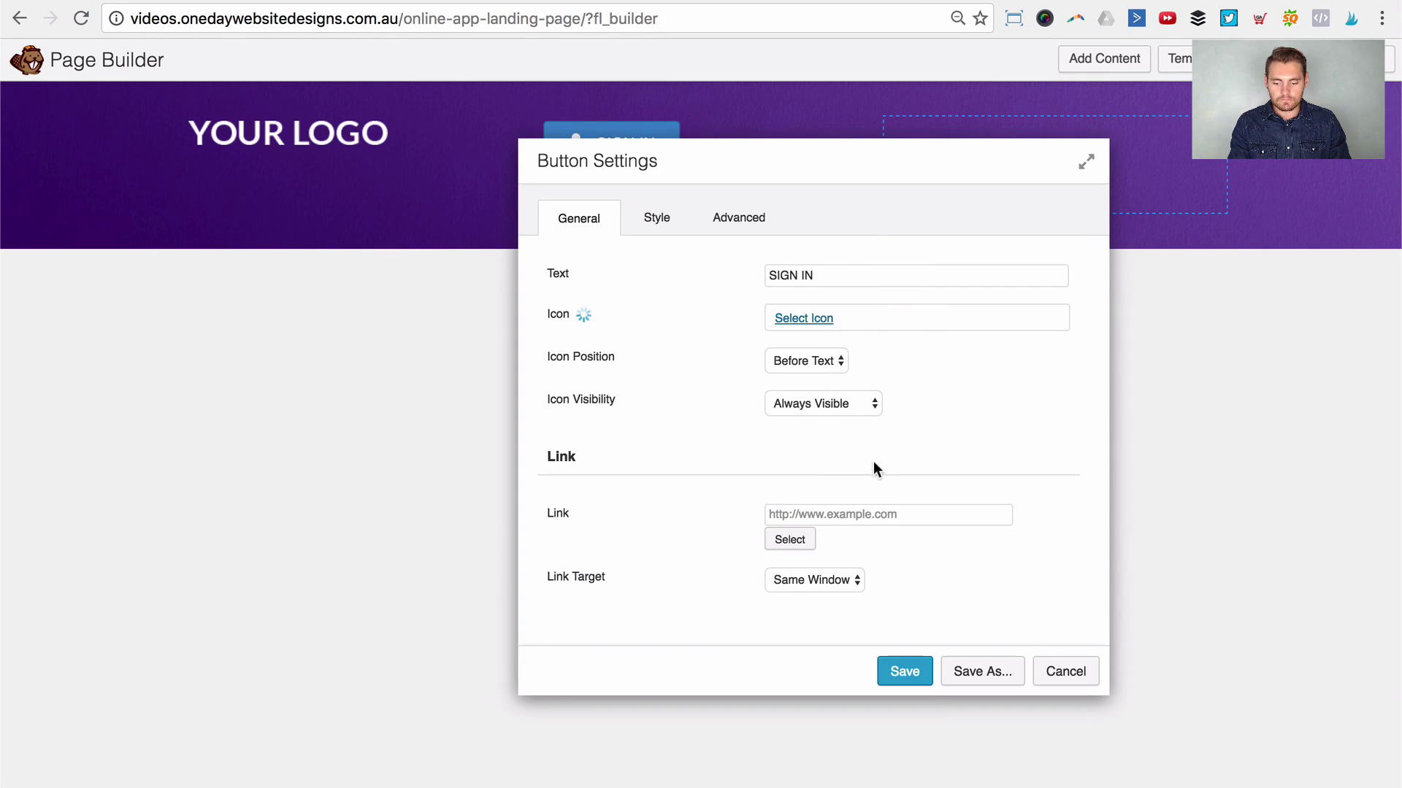
left_click(852, 514)
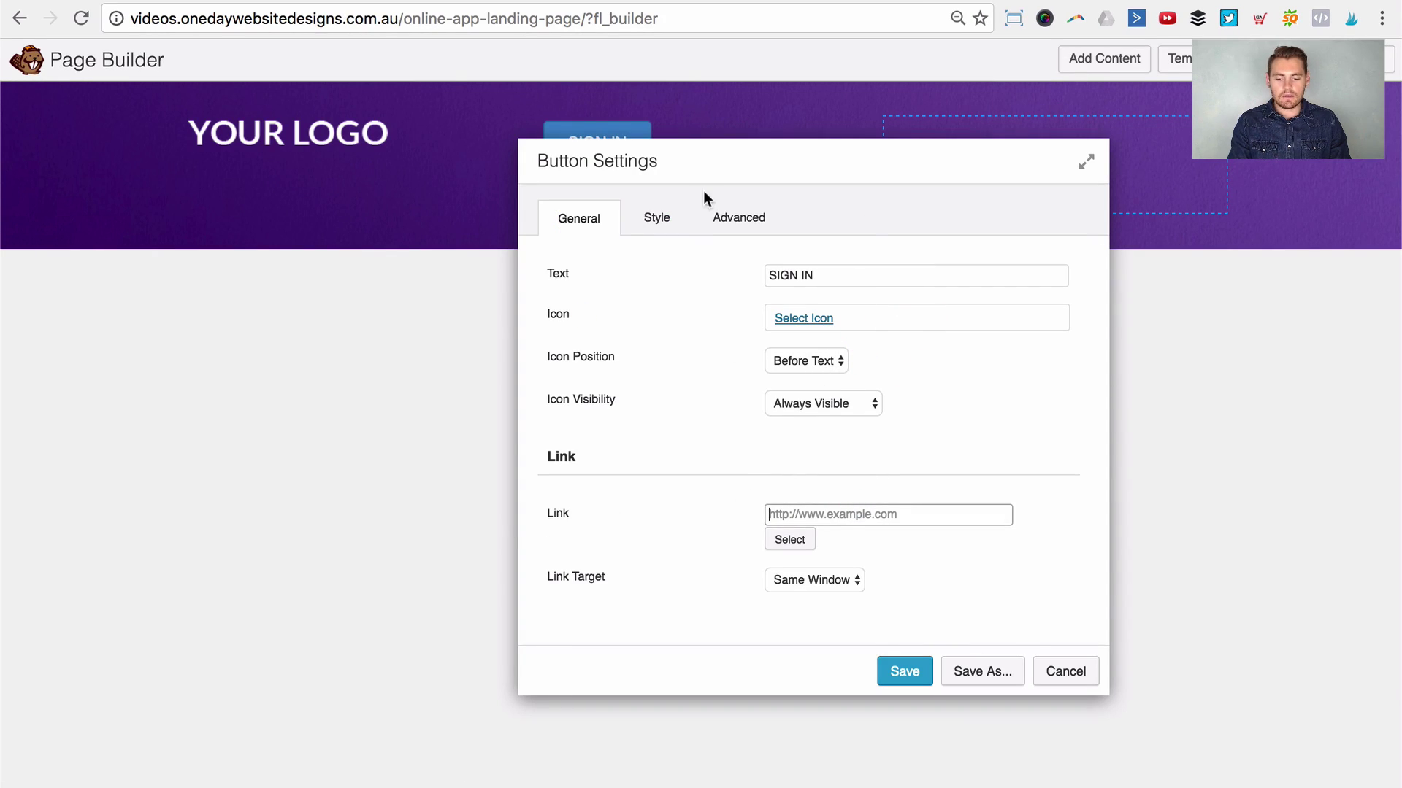
left_click(657, 221)
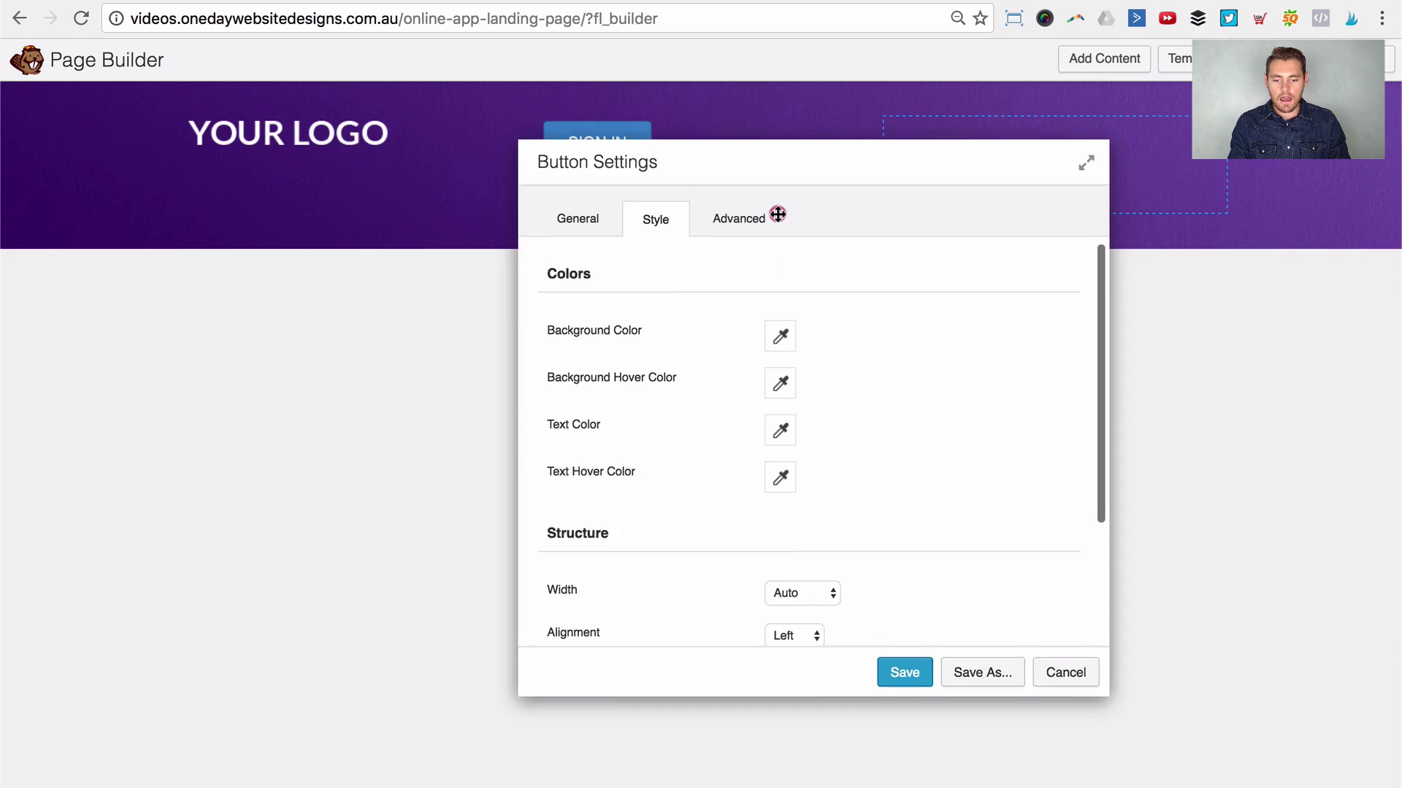
Step: Set the SIGN IN button background to purple #4a2279 and save it as a preset
left_click_drag(781, 163, 782, 188)
scroll(709, 414, "down", 3)
scroll(709, 414, "up", 3)
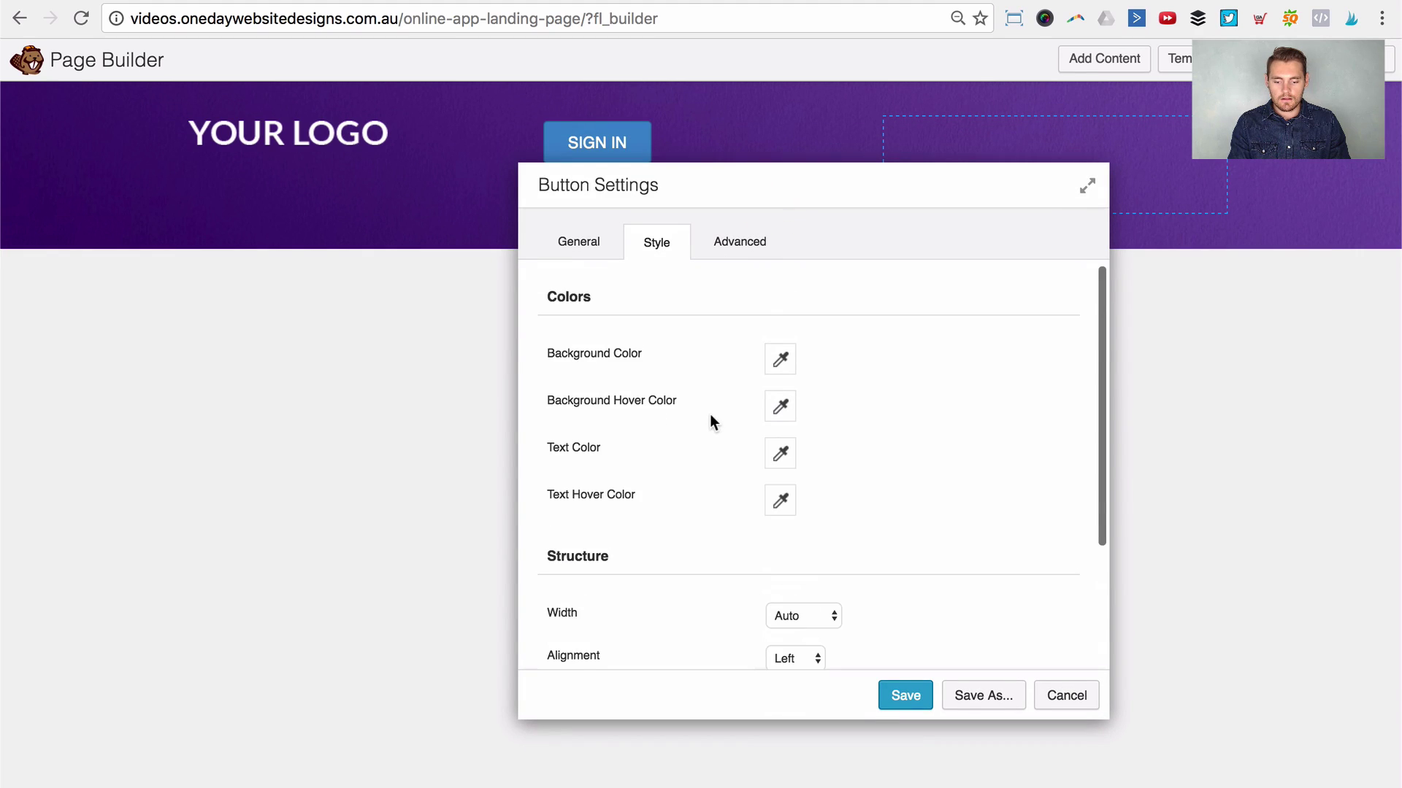
left_click(774, 359)
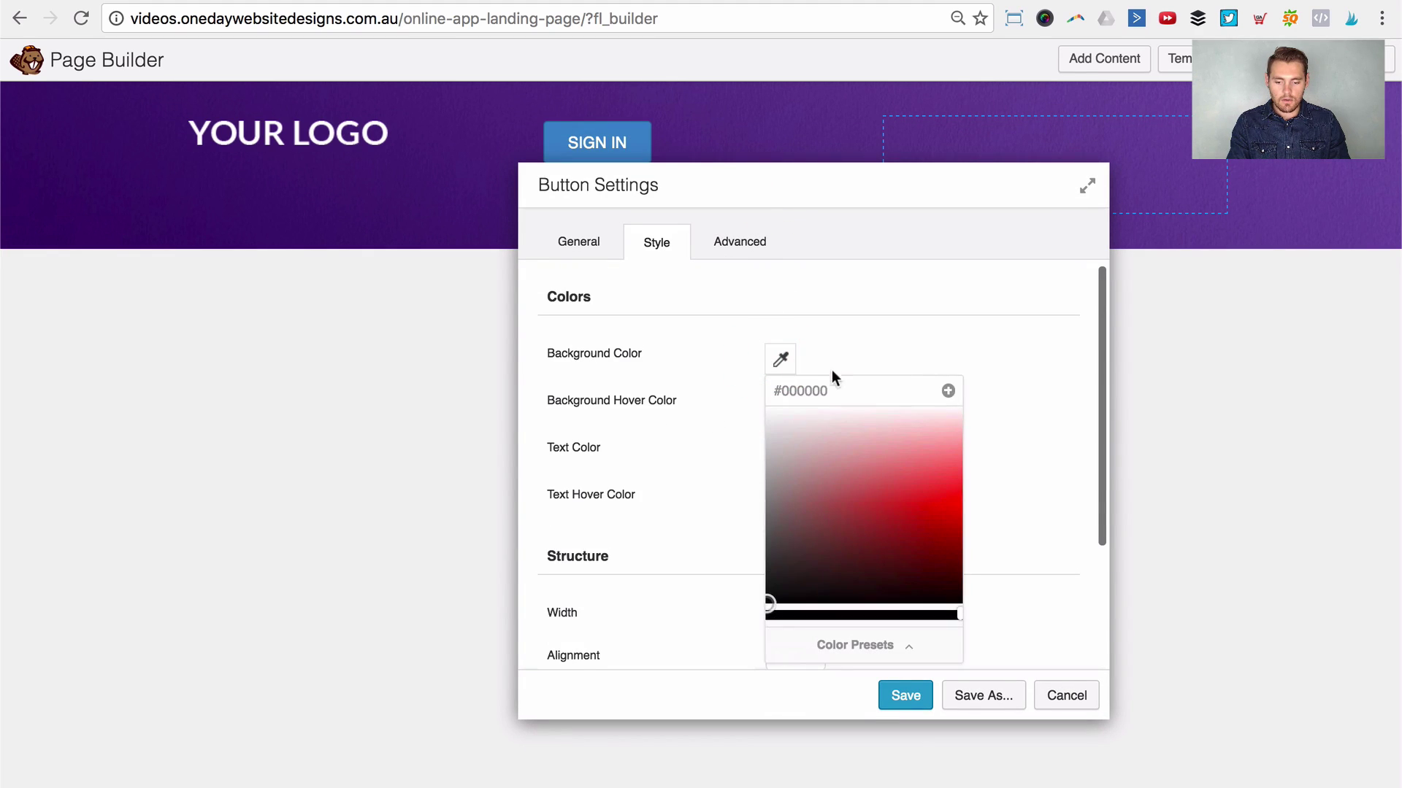
left_click(832, 379)
type("#4a2279")
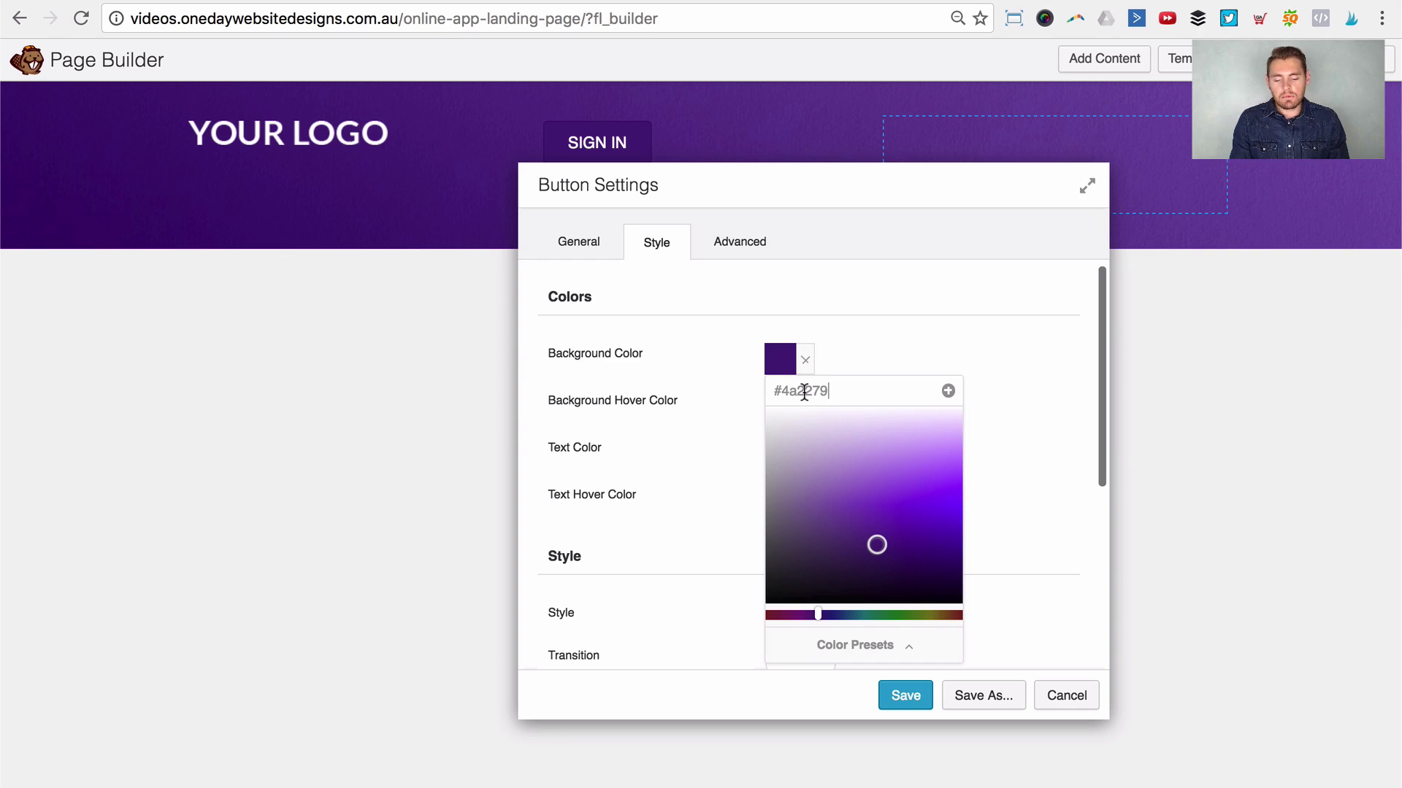
left_click_drag(781, 388, 879, 387)
left_click(873, 387)
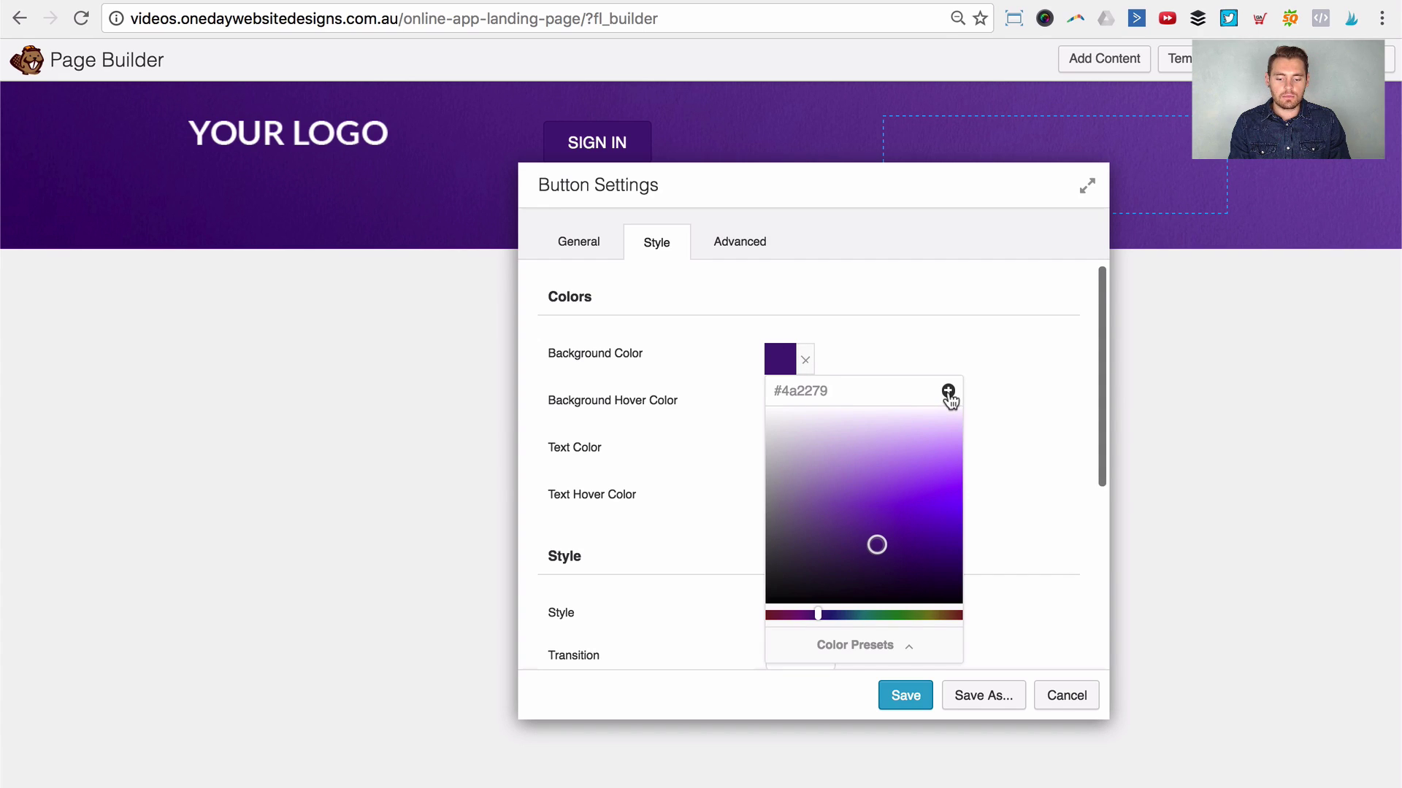
left_click(948, 392)
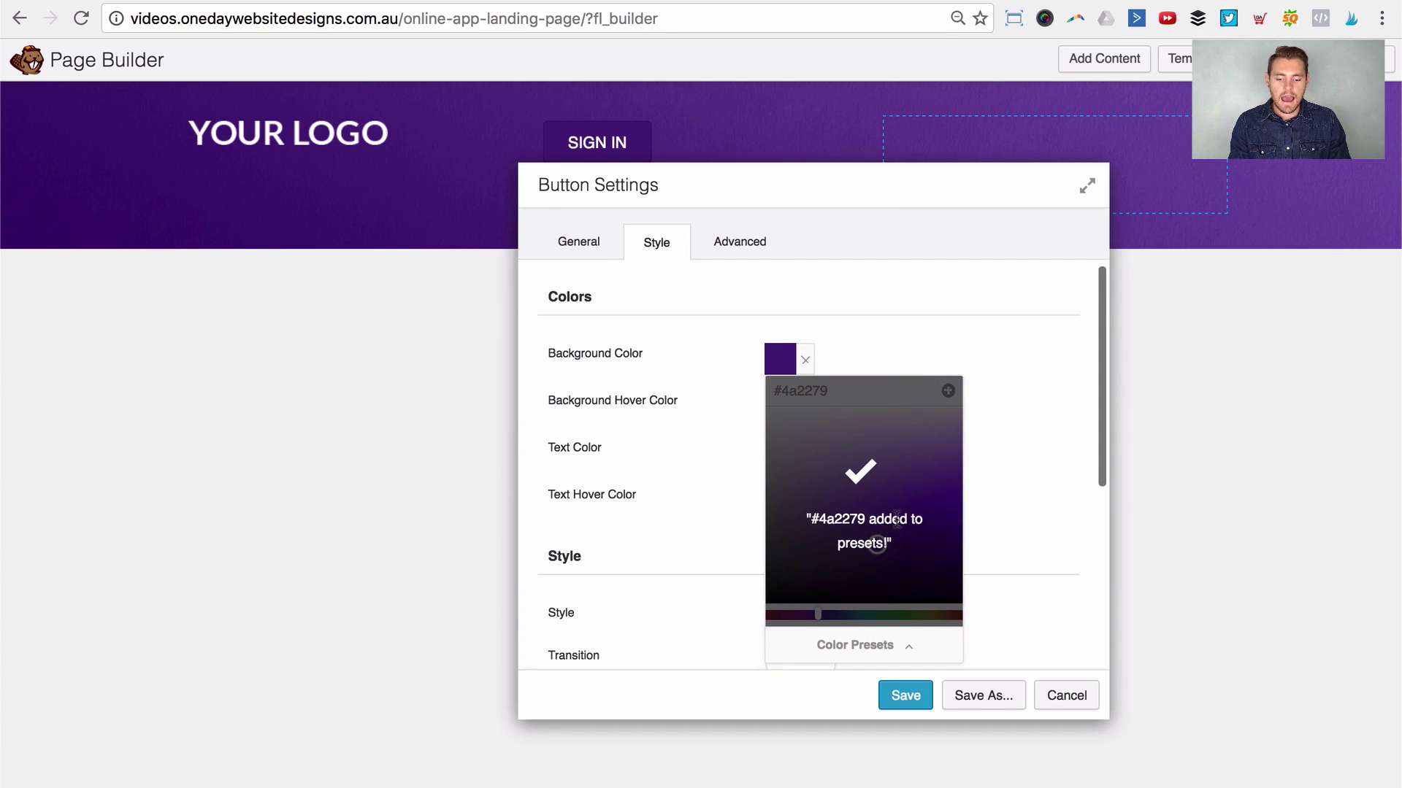
Step: Set the button's background hover colour to #3e1173
left_click(865, 646)
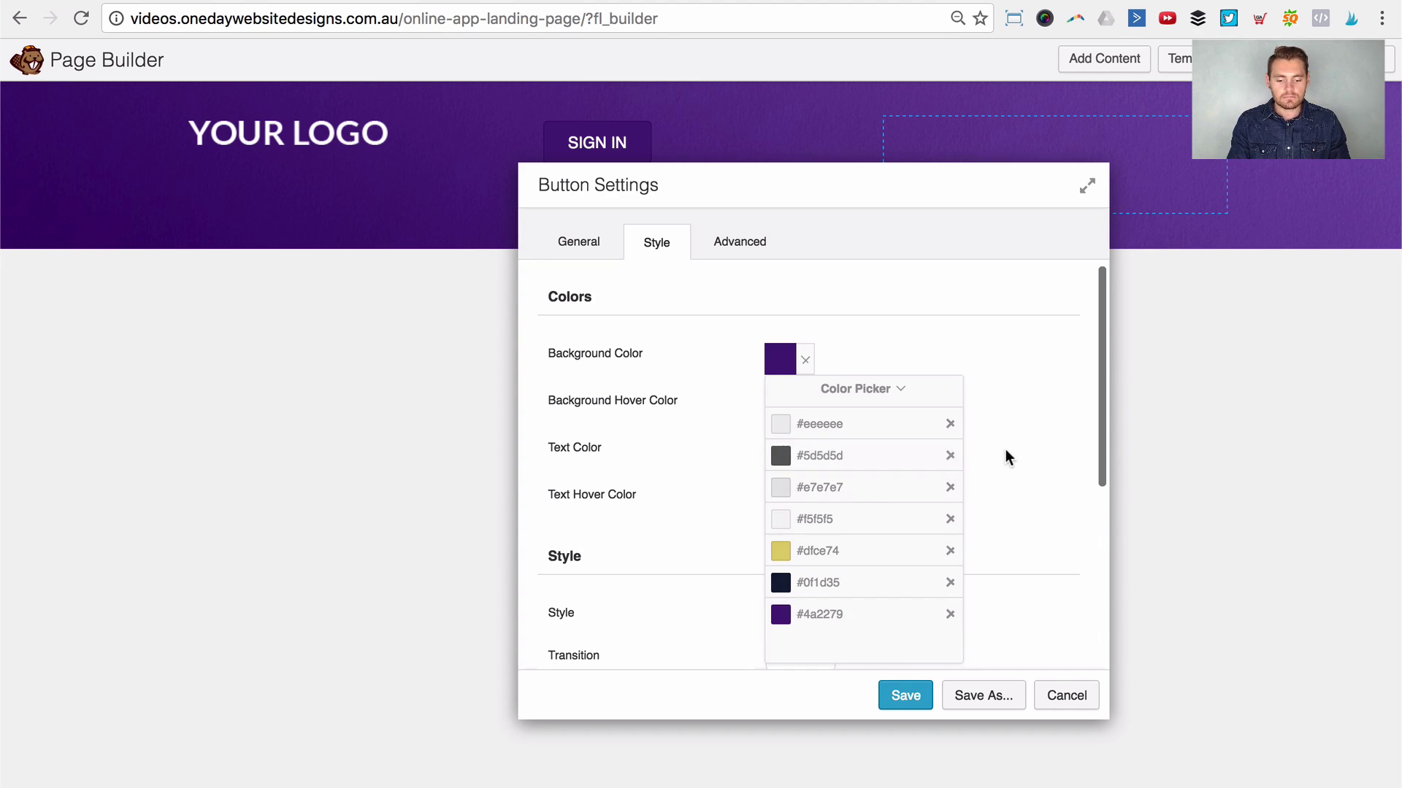
left_click(854, 445)
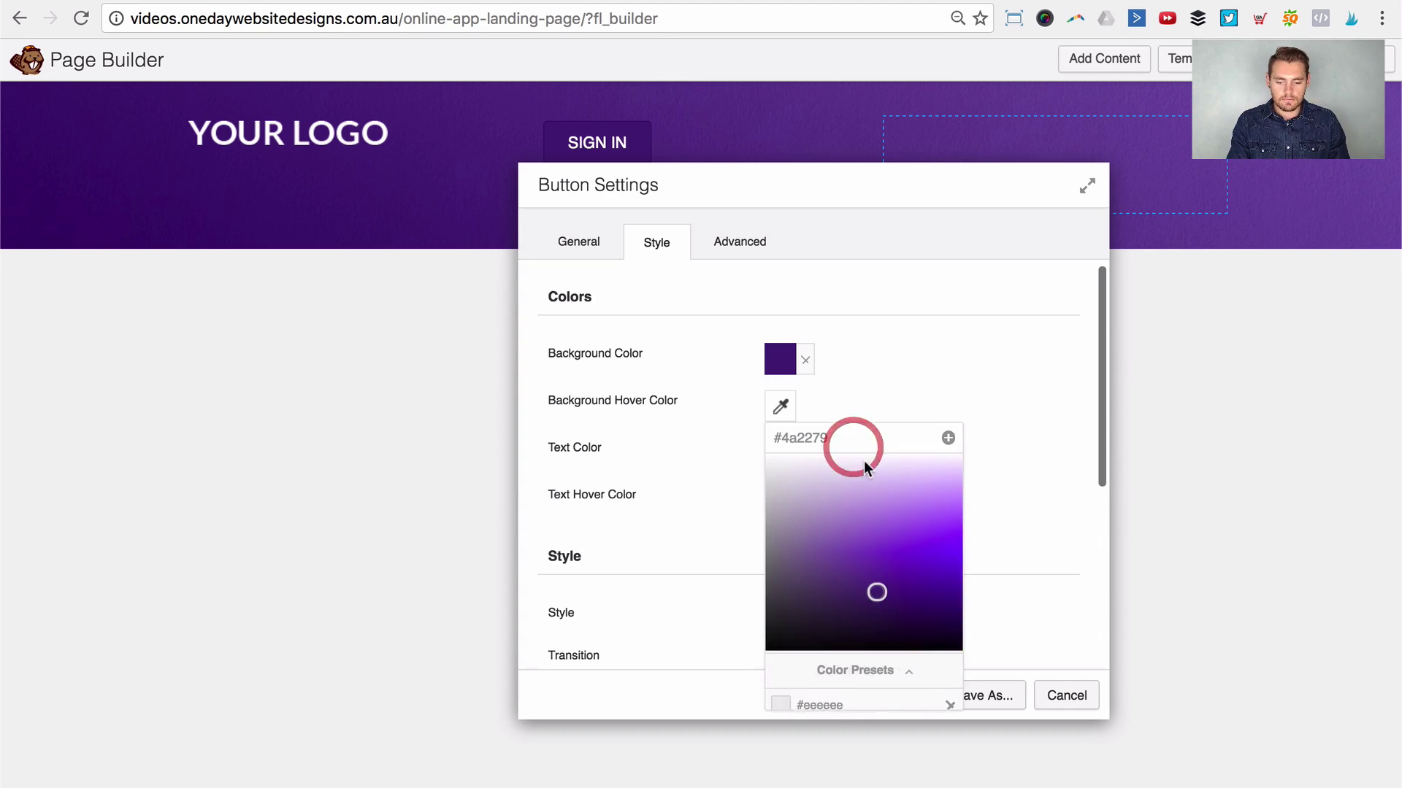
left_click(856, 444)
key("super+a")
type("#3e1173")
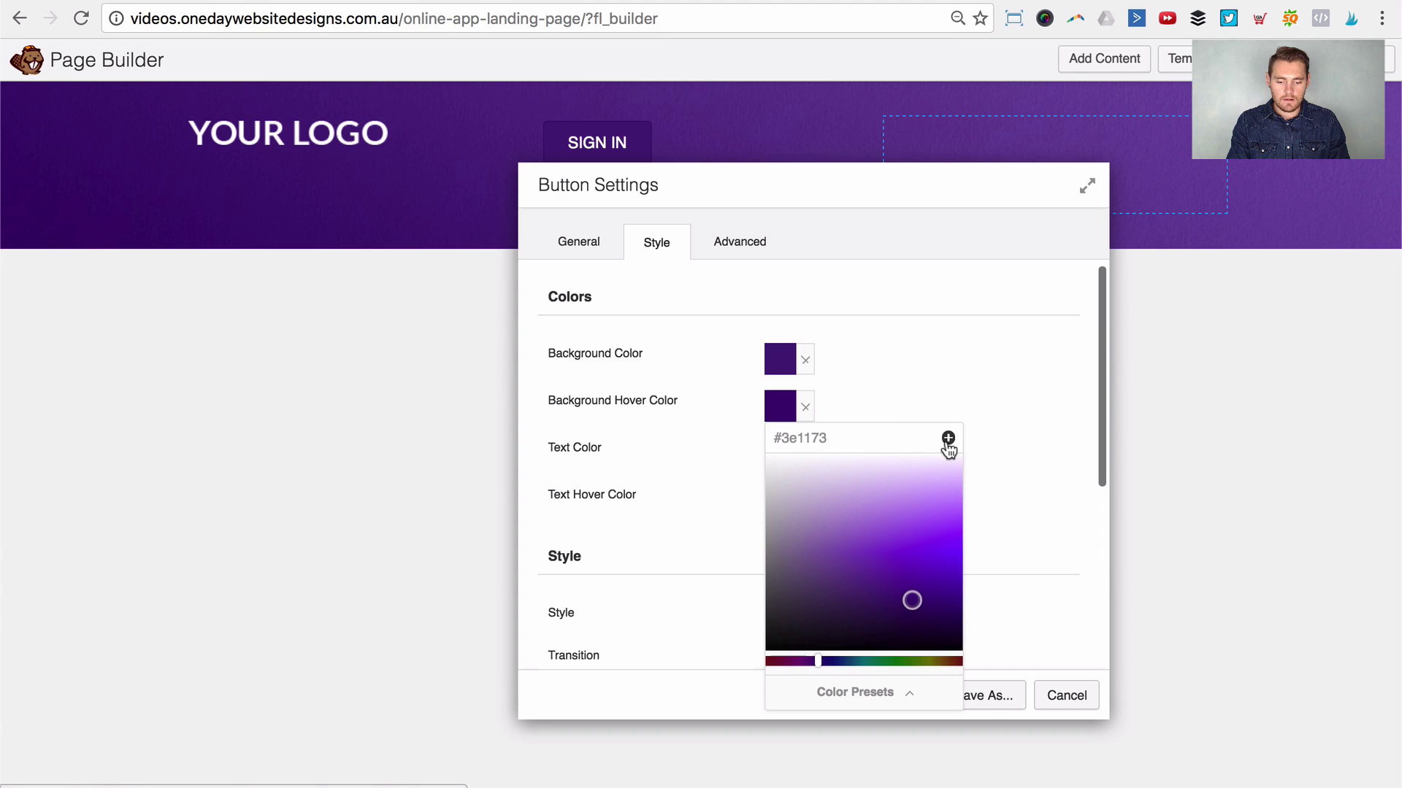
Step: Save #3e1173 as a colour preset and close the button settings without saving
left_click(947, 439)
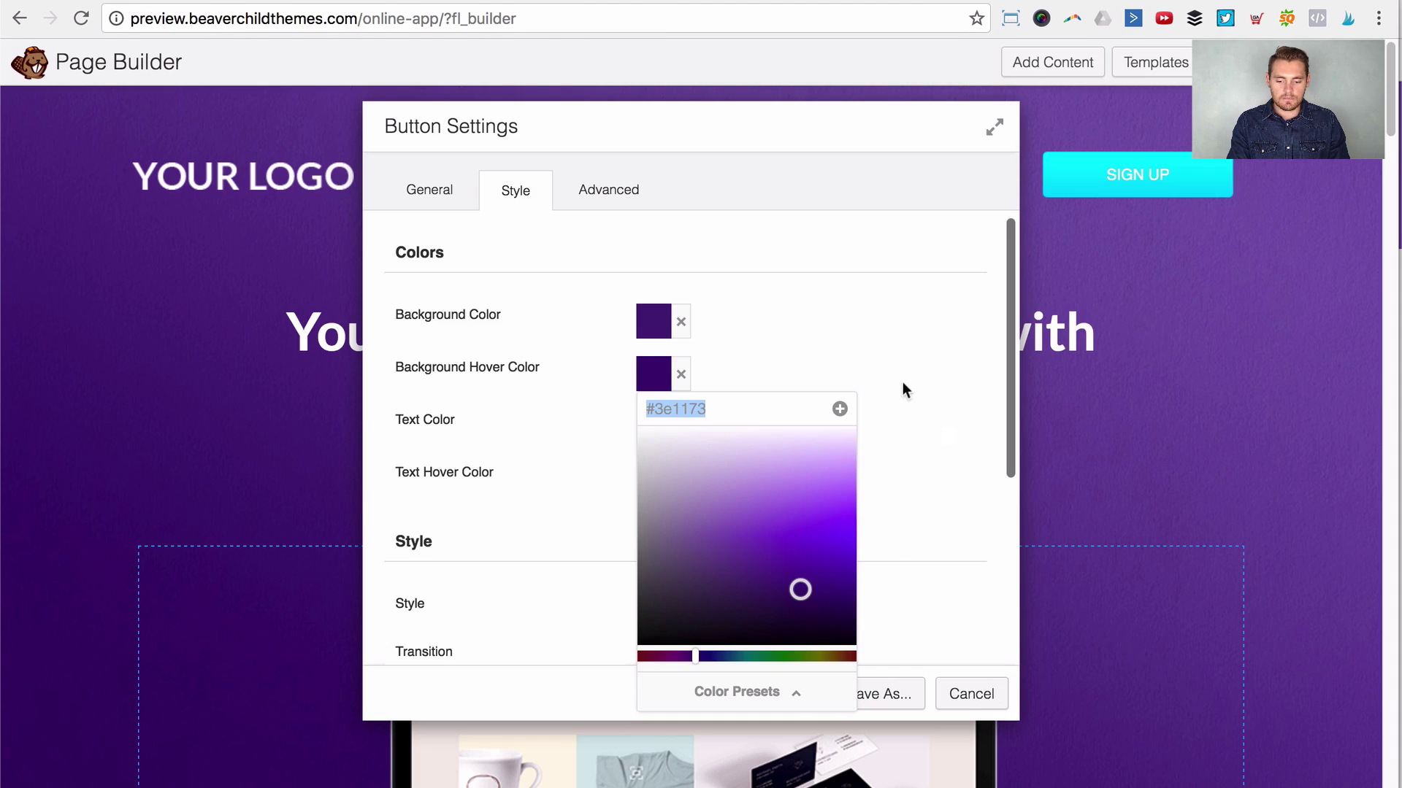
left_click(903, 384)
left_click(971, 690)
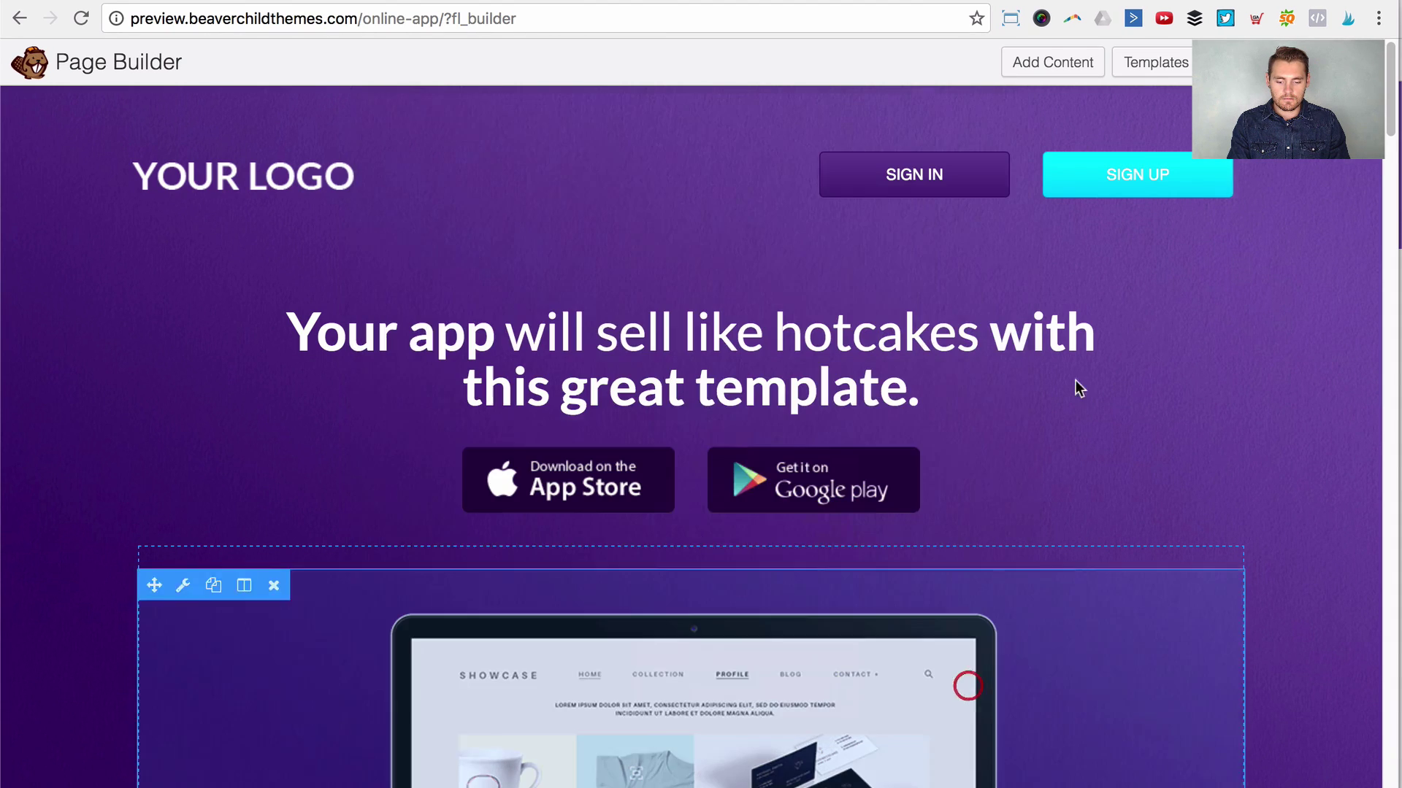
Step: Give the SIGN UP button cyan #00d8ff background and hover colours, saving #00d8ff as a preset
left_click(1208, 181)
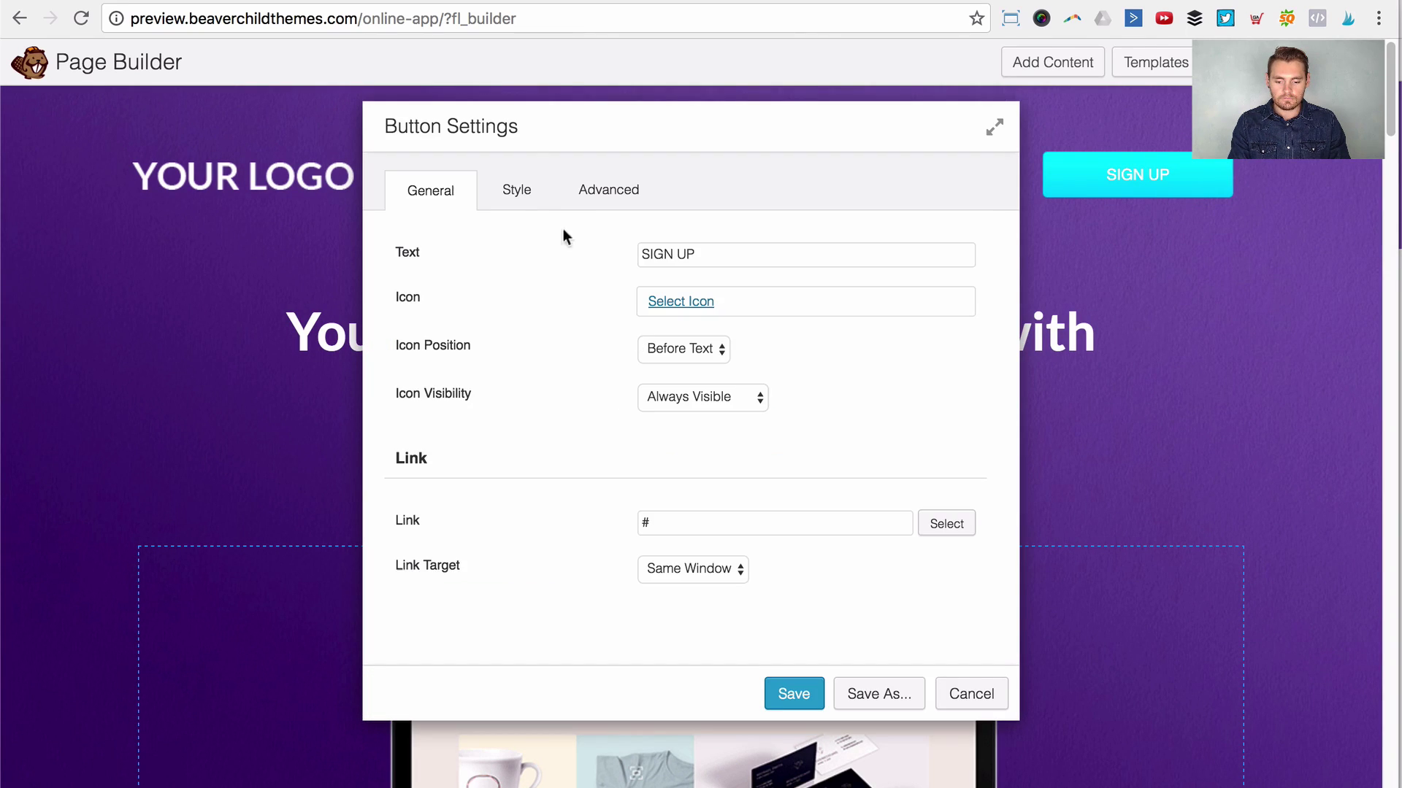
left_click(517, 192)
left_click(667, 336)
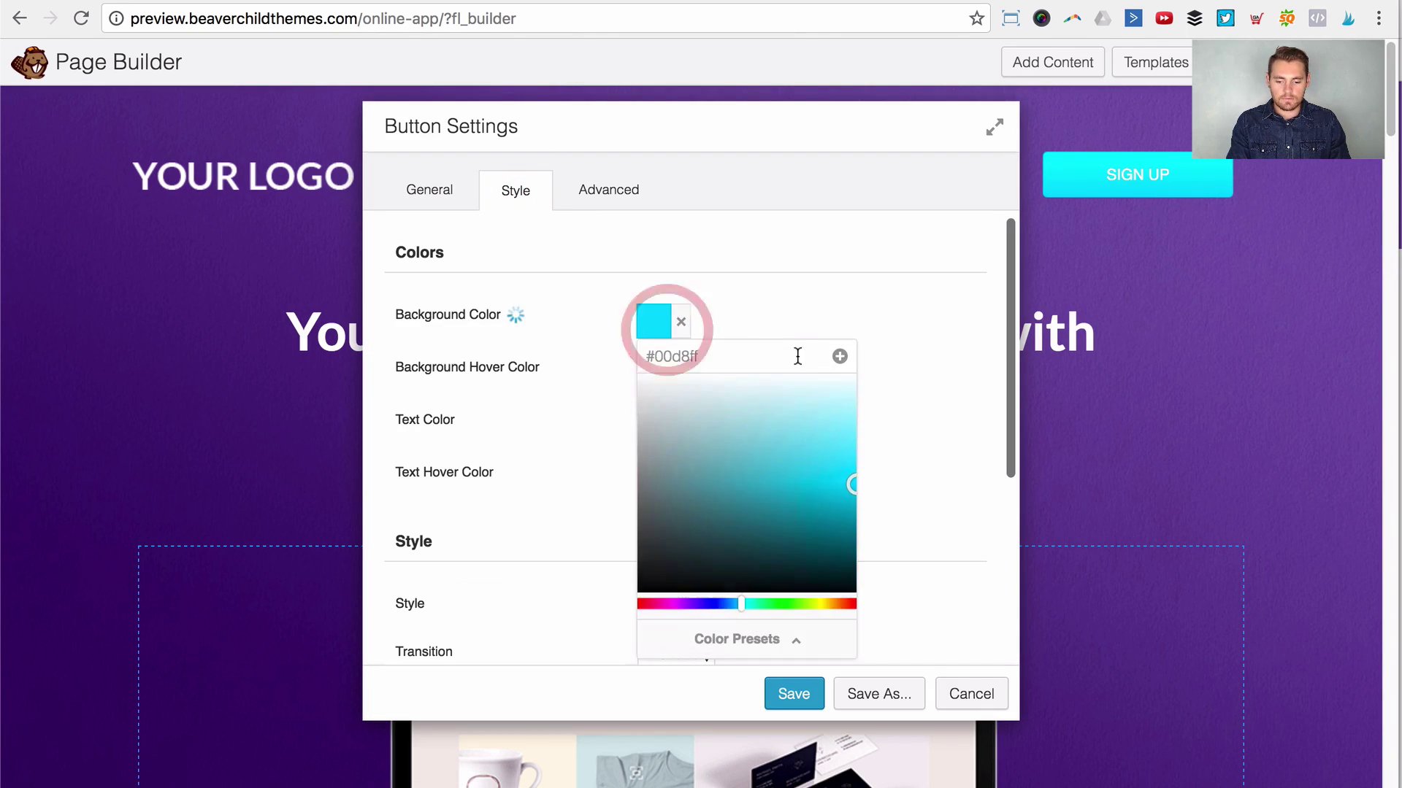
double_click(801, 353)
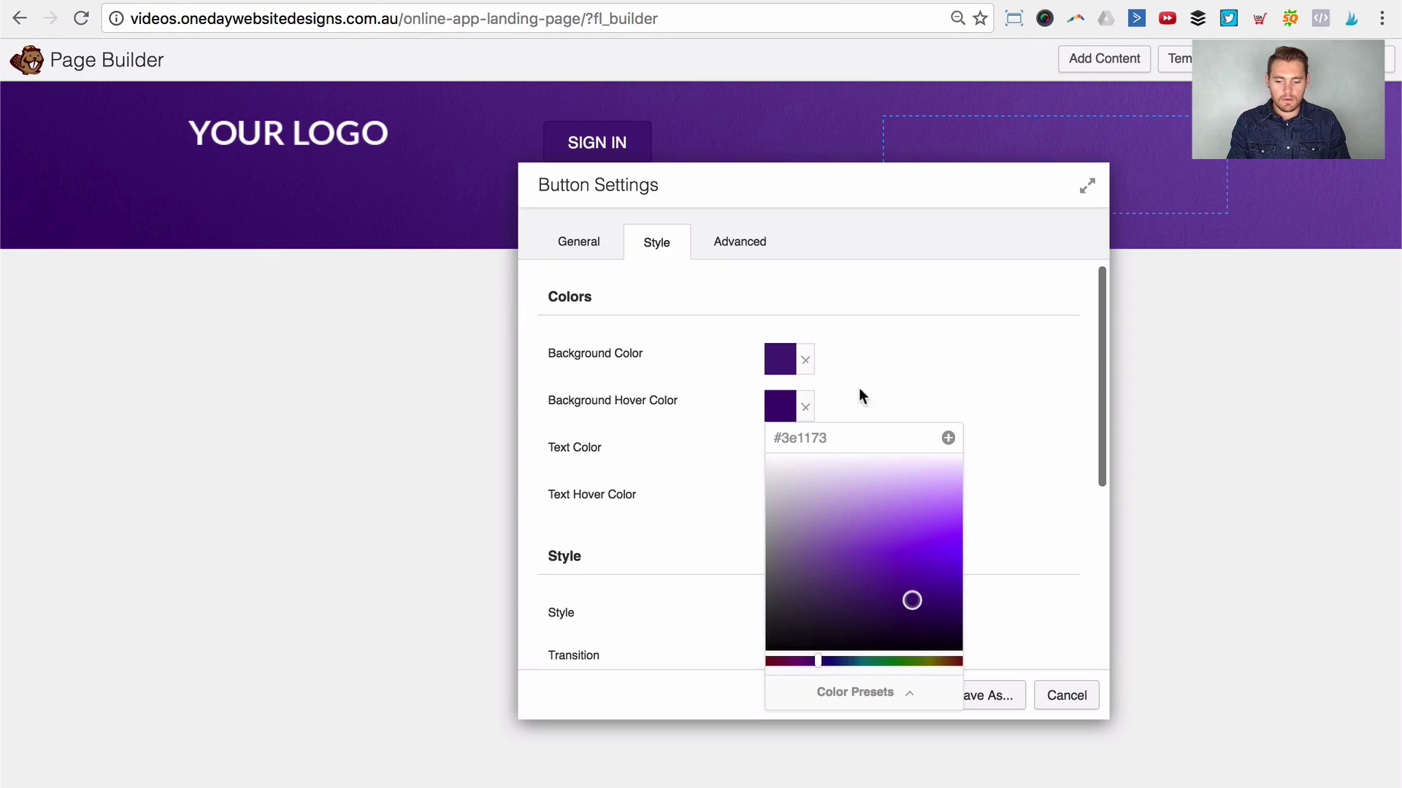
left_click(862, 397)
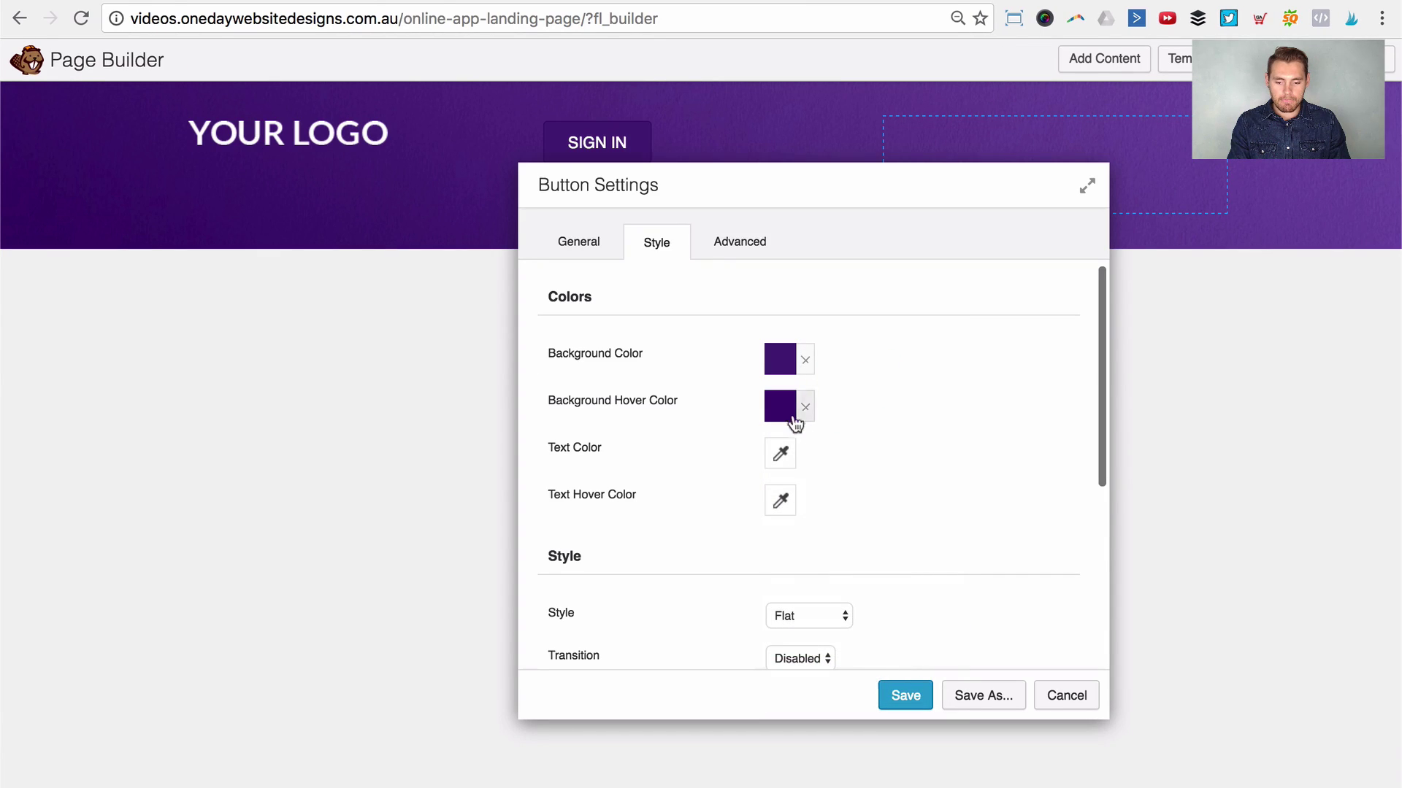
left_click(781, 406)
double_click(846, 436)
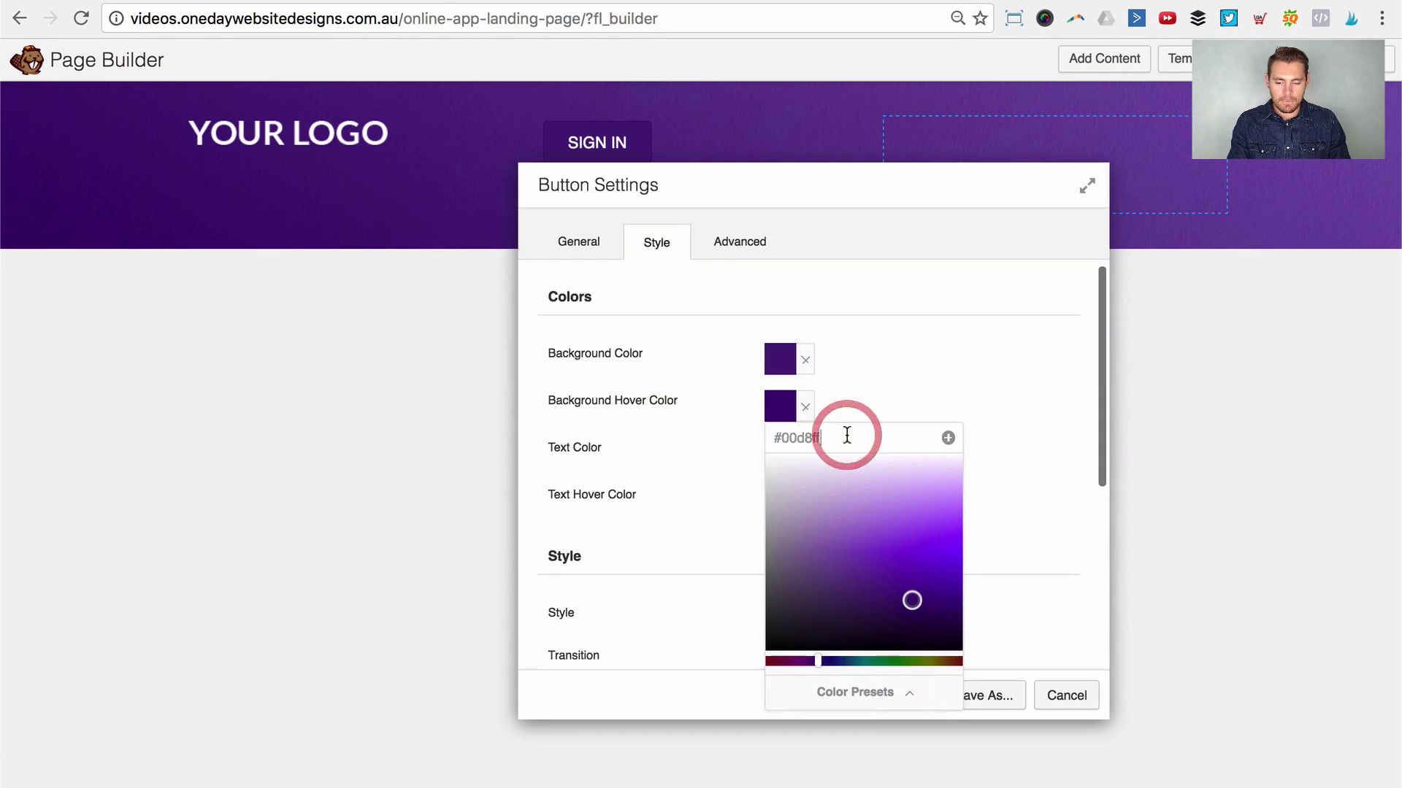
type("#00d8ff")
left_click(947, 438)
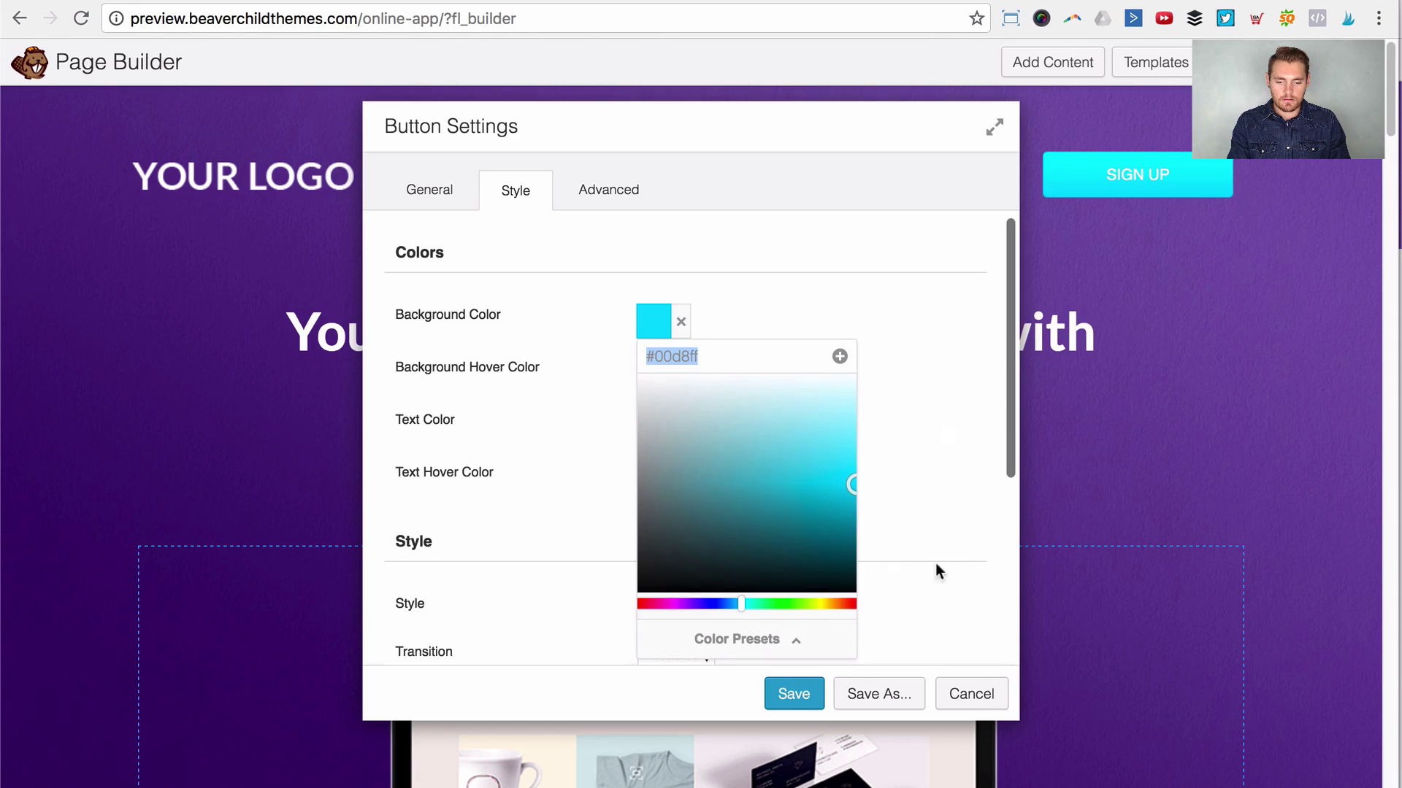
left_click(938, 571)
Step: Copy the reference #3ba0ff hover colour into the hover field and save it as a preset
left_click(653, 373)
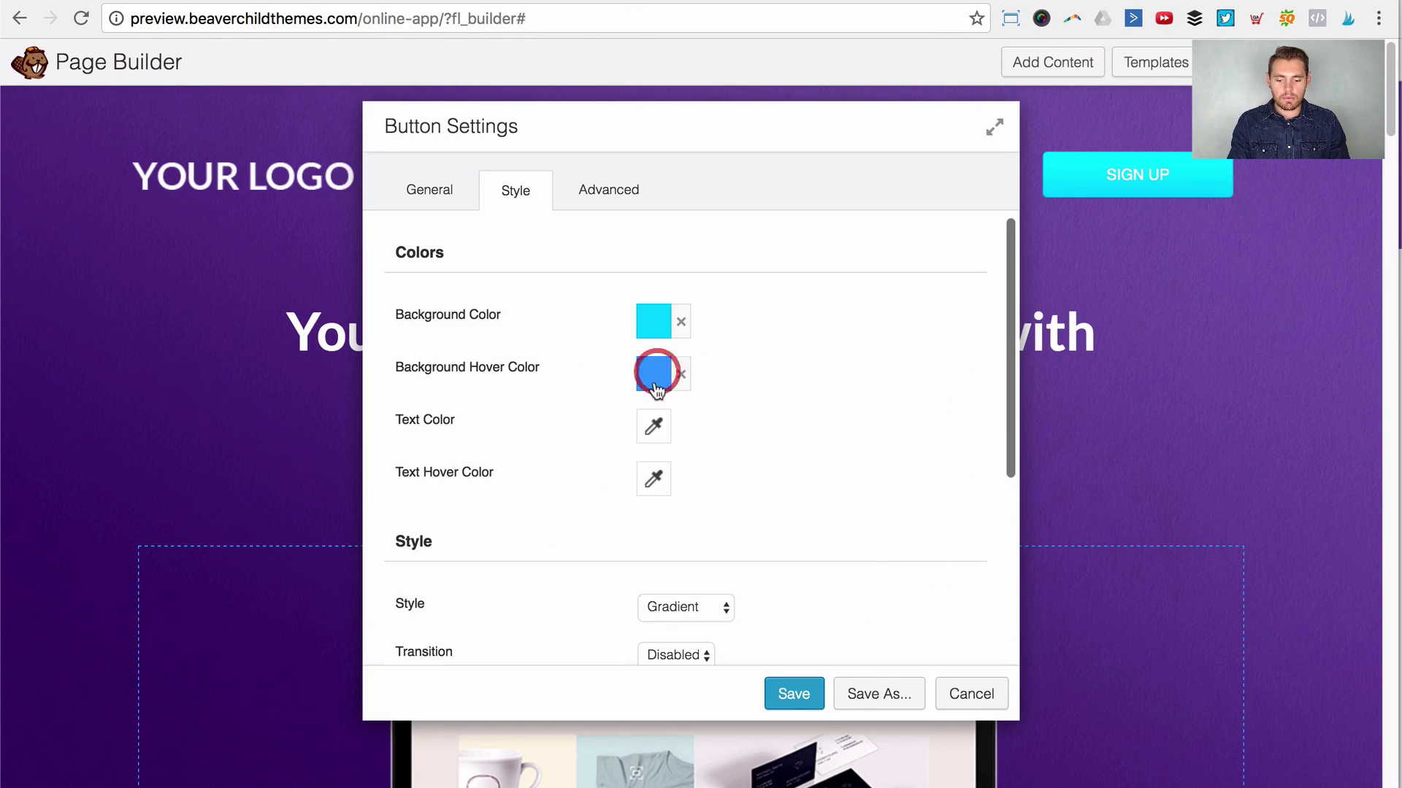
left_click(683, 408)
key("super+a")
key("super+c")
left_click(573, 397)
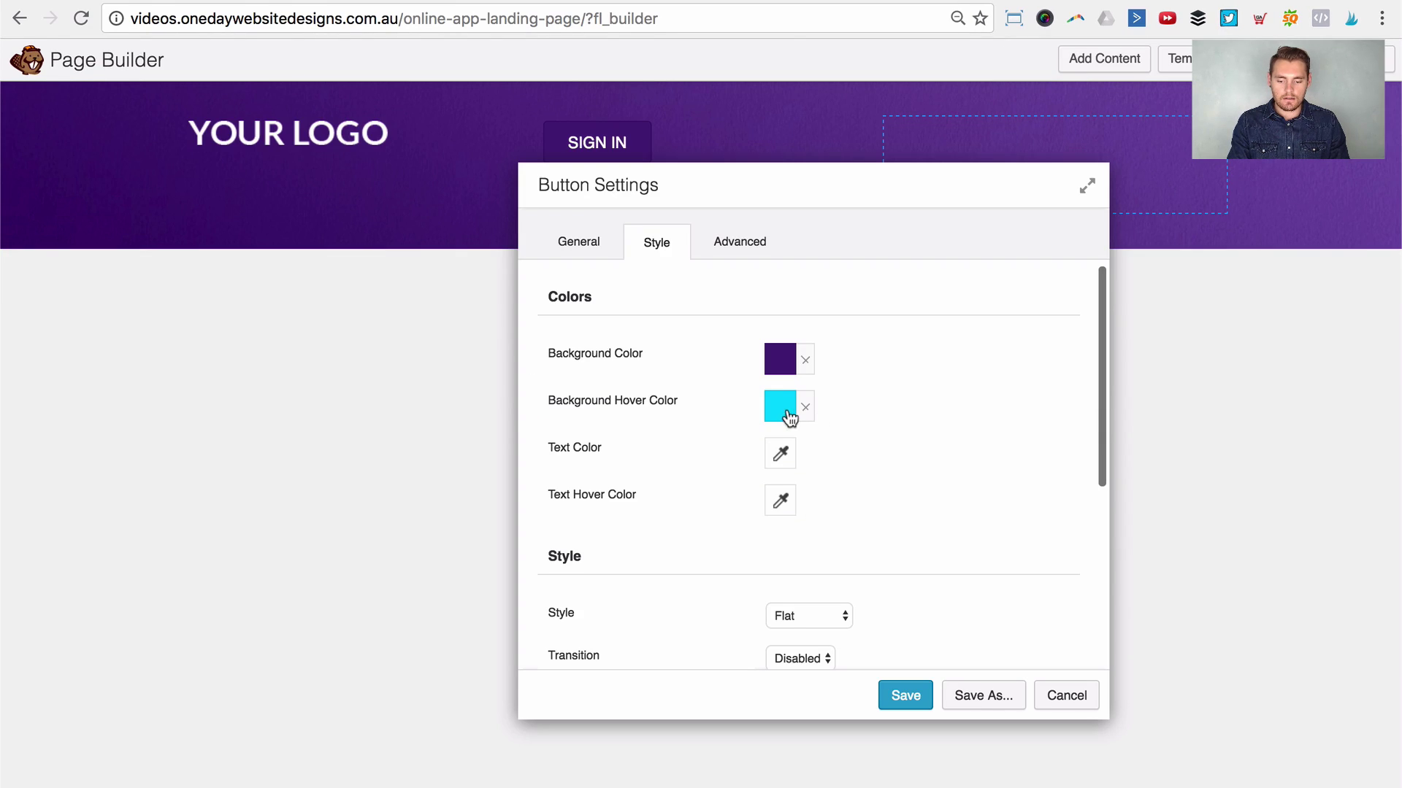
left_click(788, 415)
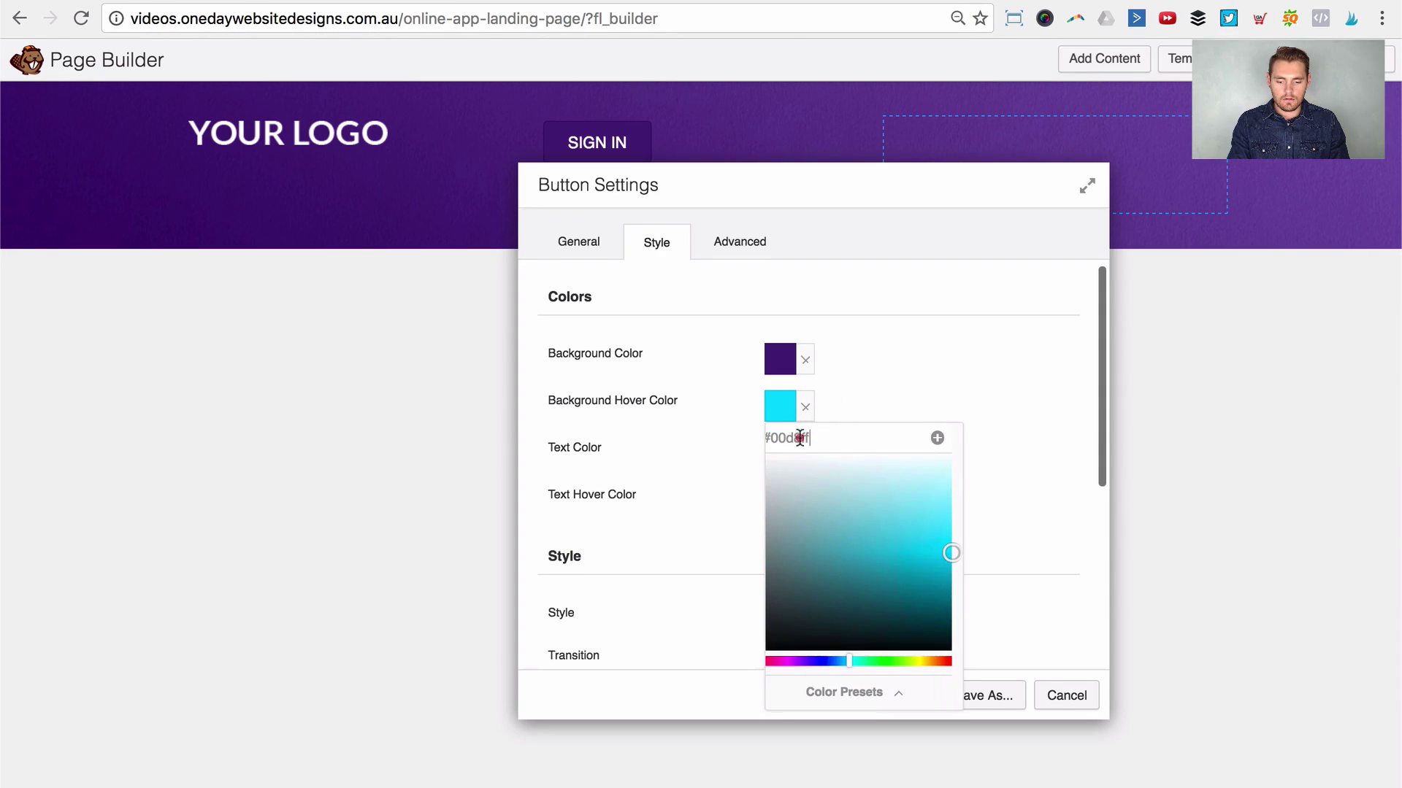
key("super+a")
key("super+v")
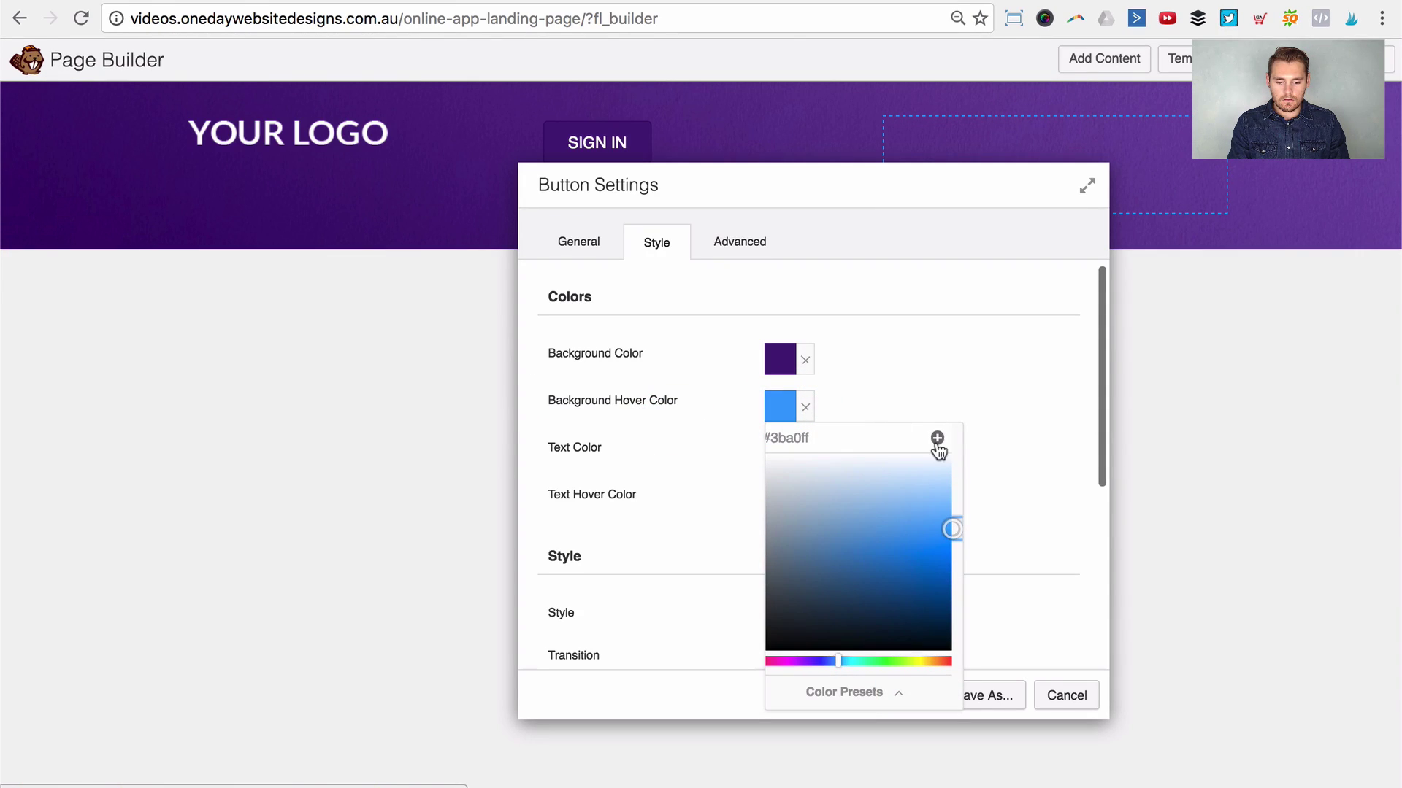
left_click(937, 440)
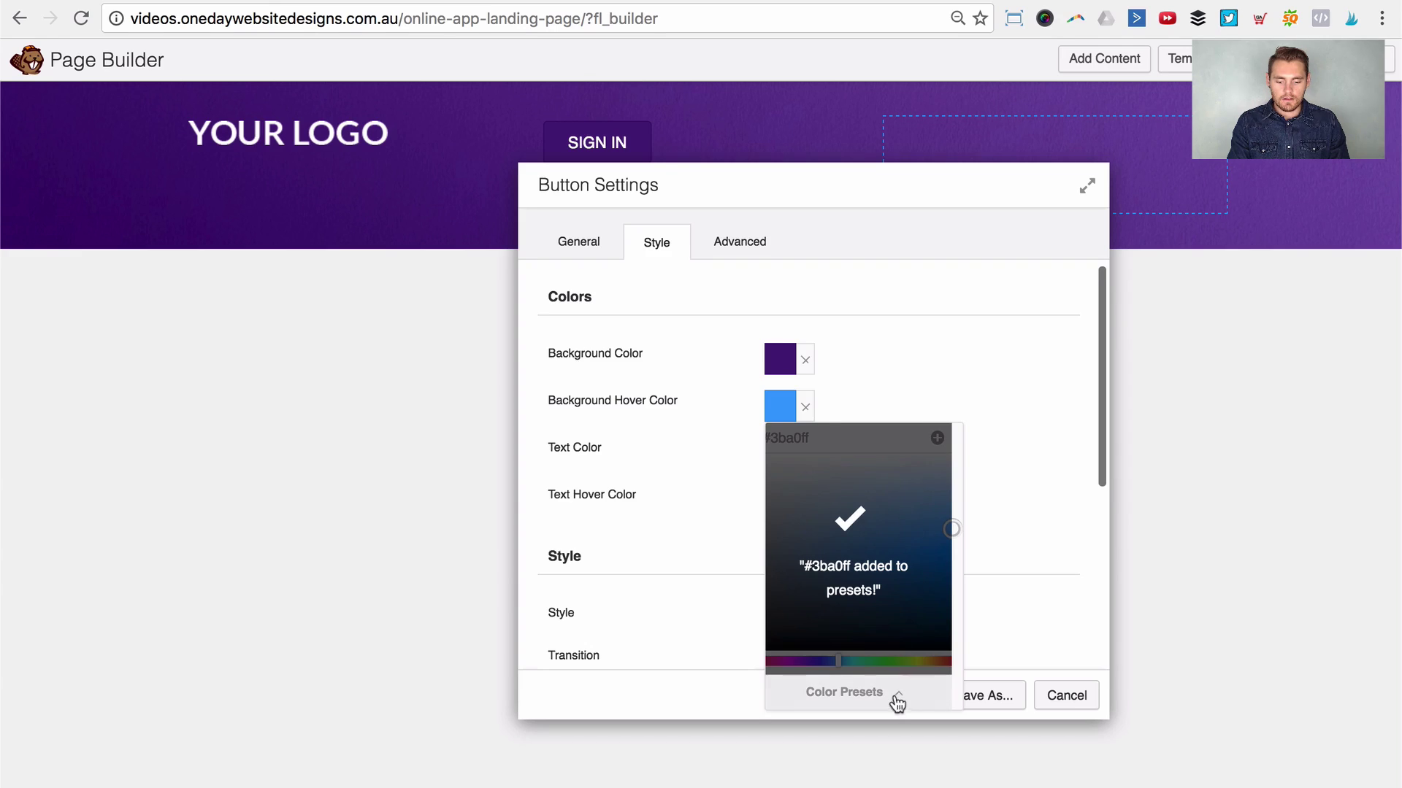
Step: Check the saved presets, then set the hover colour back to the #3e1173 preset
left_click(897, 699)
scroll(863, 635, "down", 5)
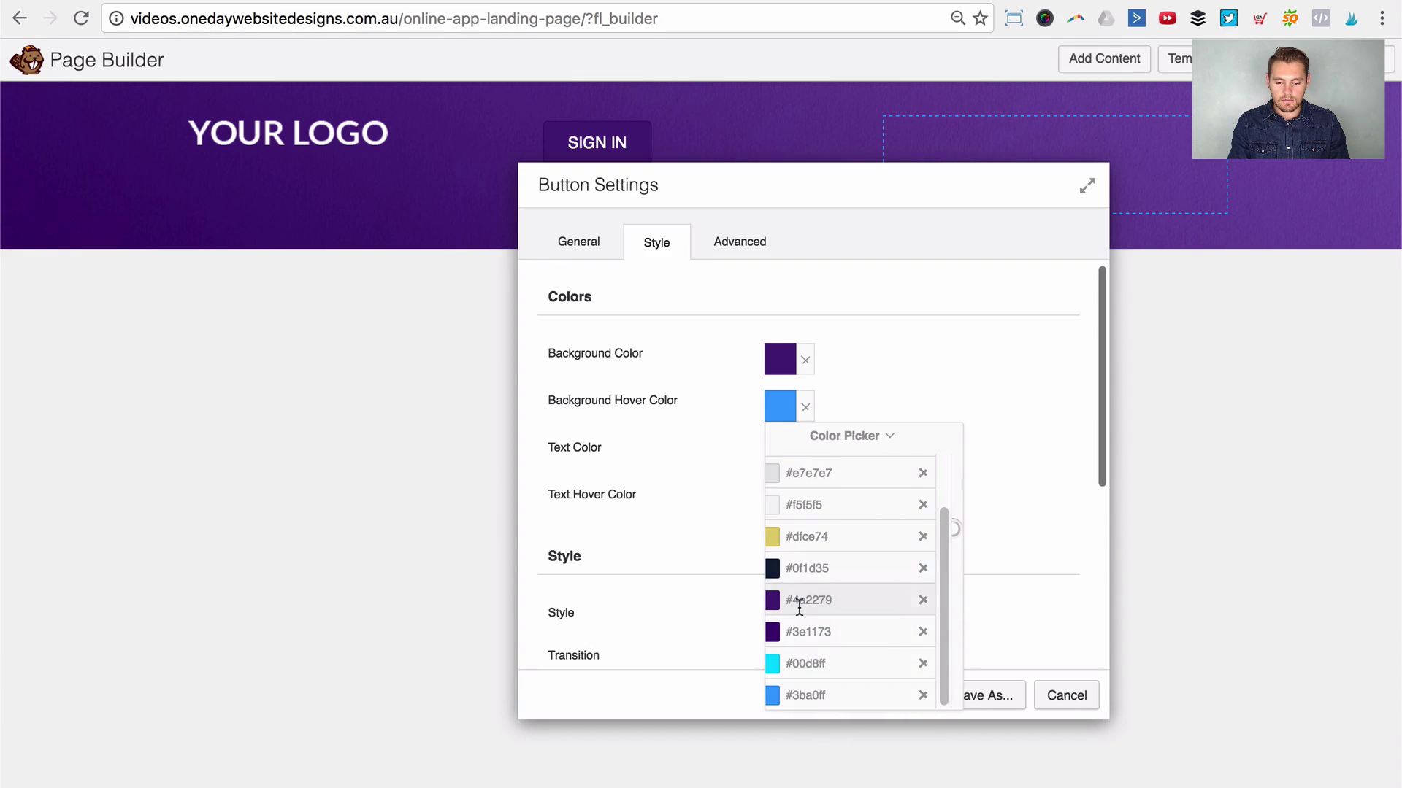
left_click(973, 338)
left_click(771, 405)
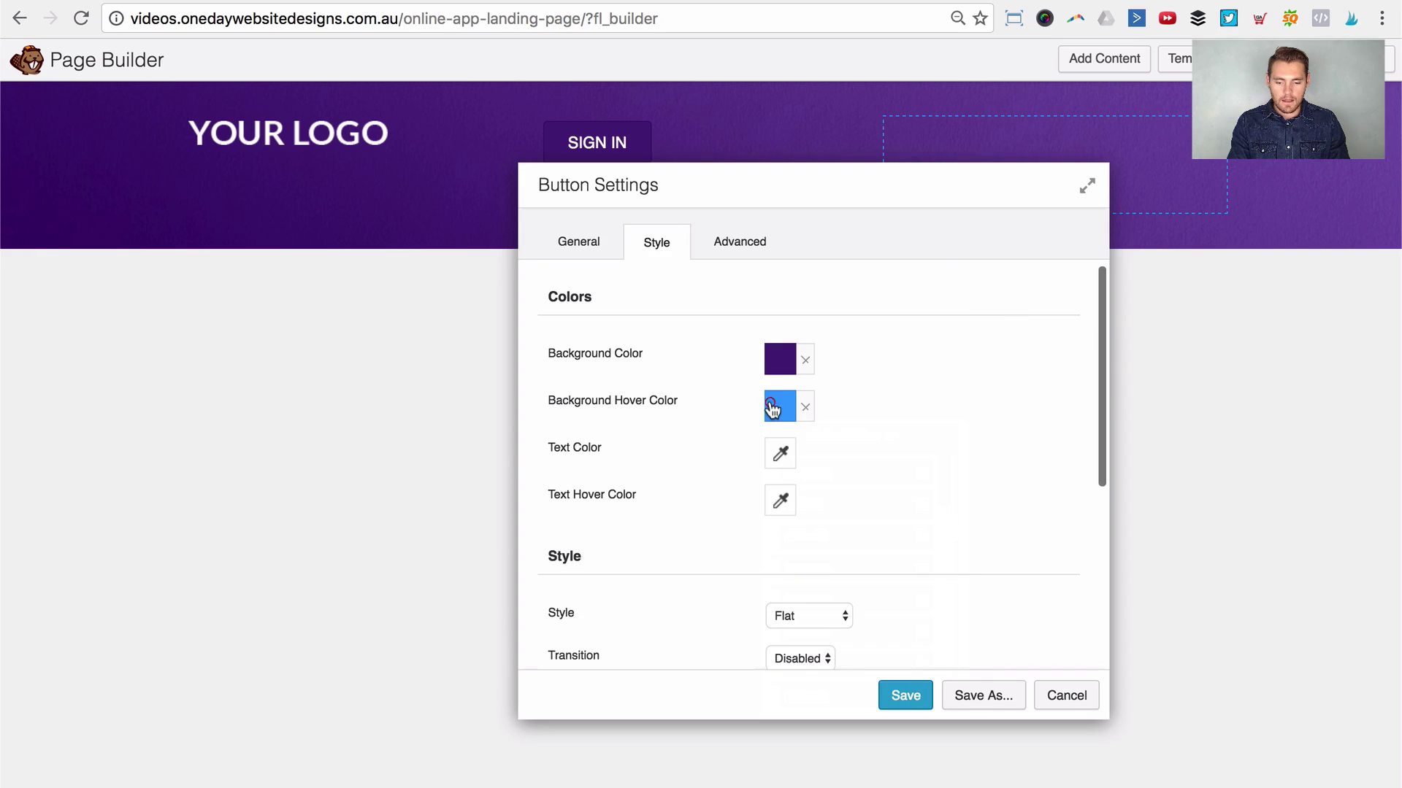
left_click(838, 438)
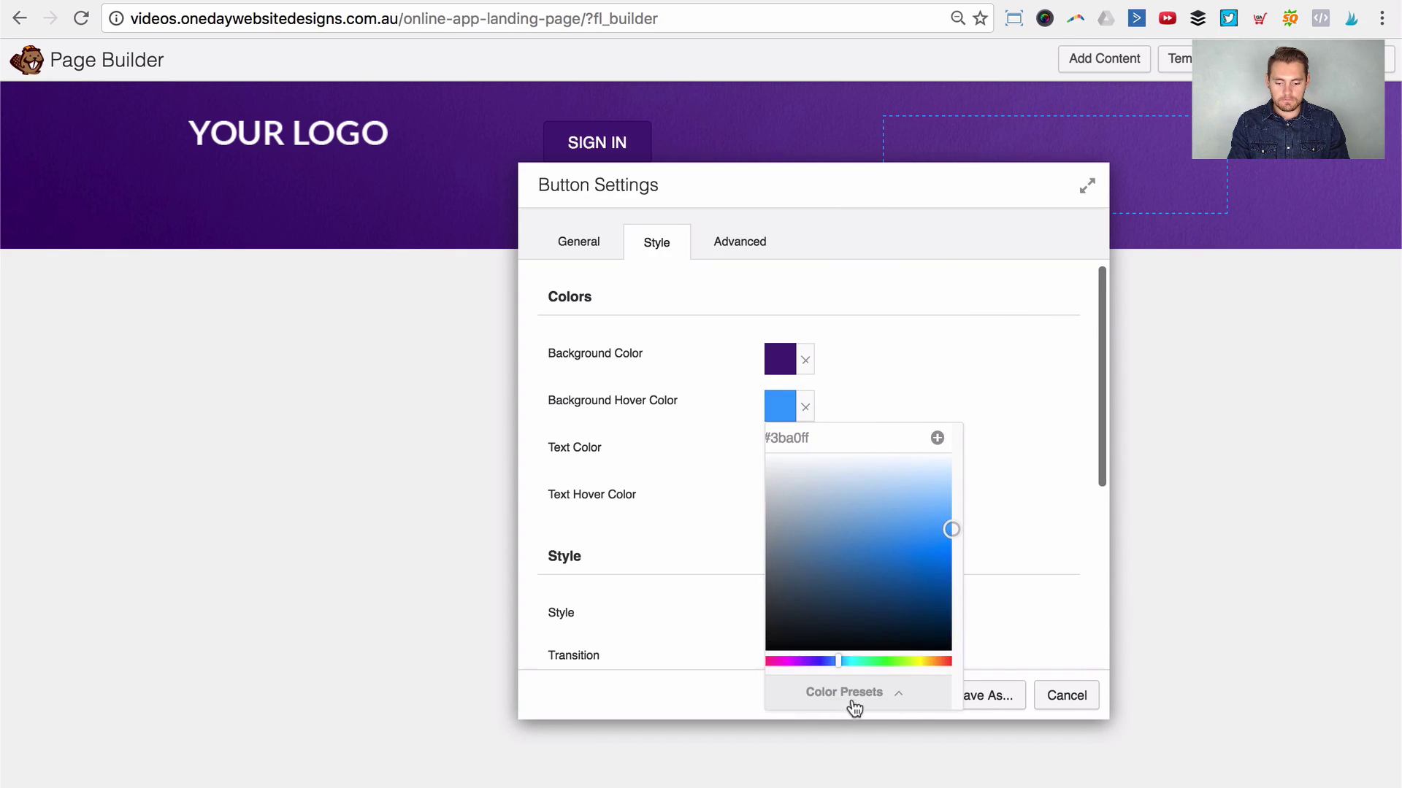
left_click(844, 690)
scroll(810, 642, "down", 1)
left_click(807, 632)
left_click(980, 342)
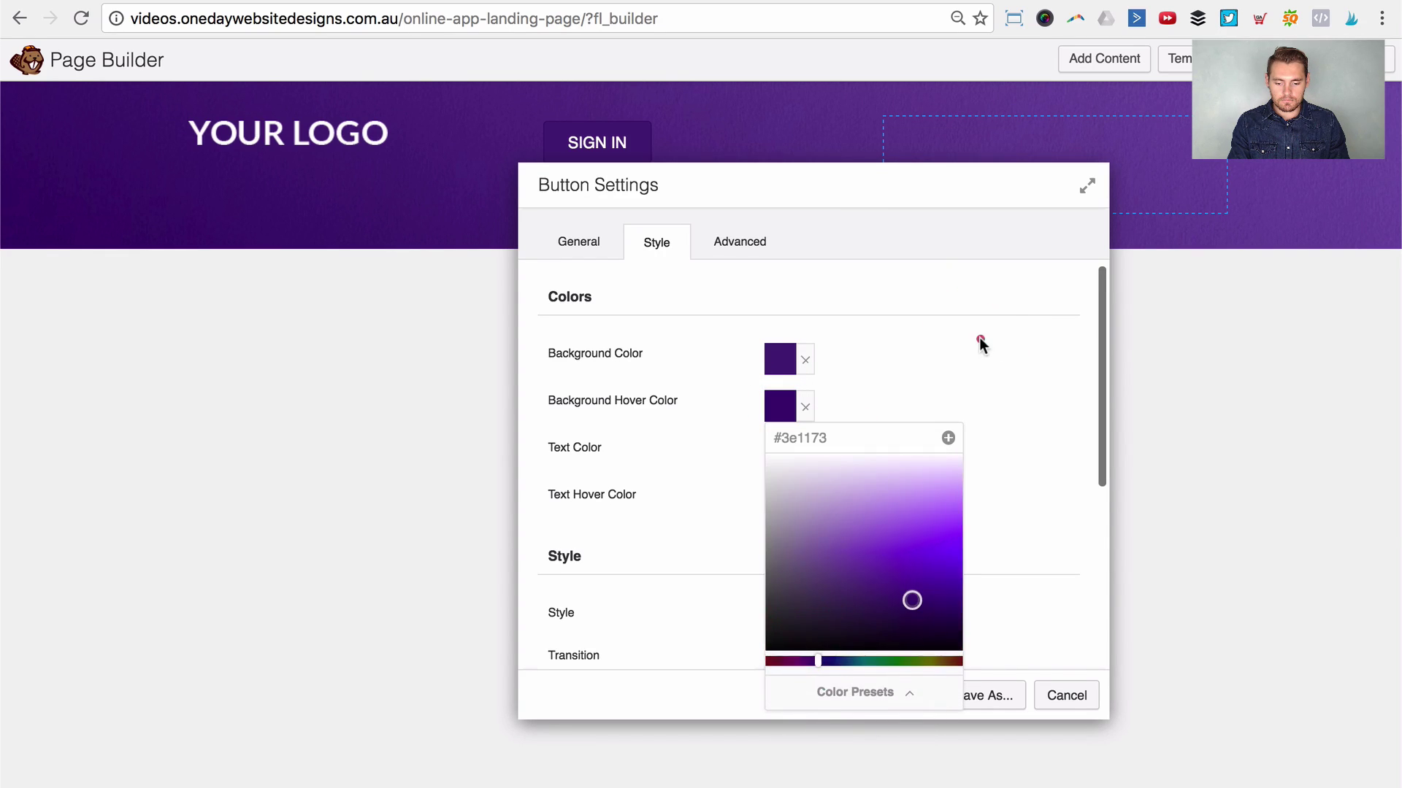
left_click_drag(861, 197, 1041, 213)
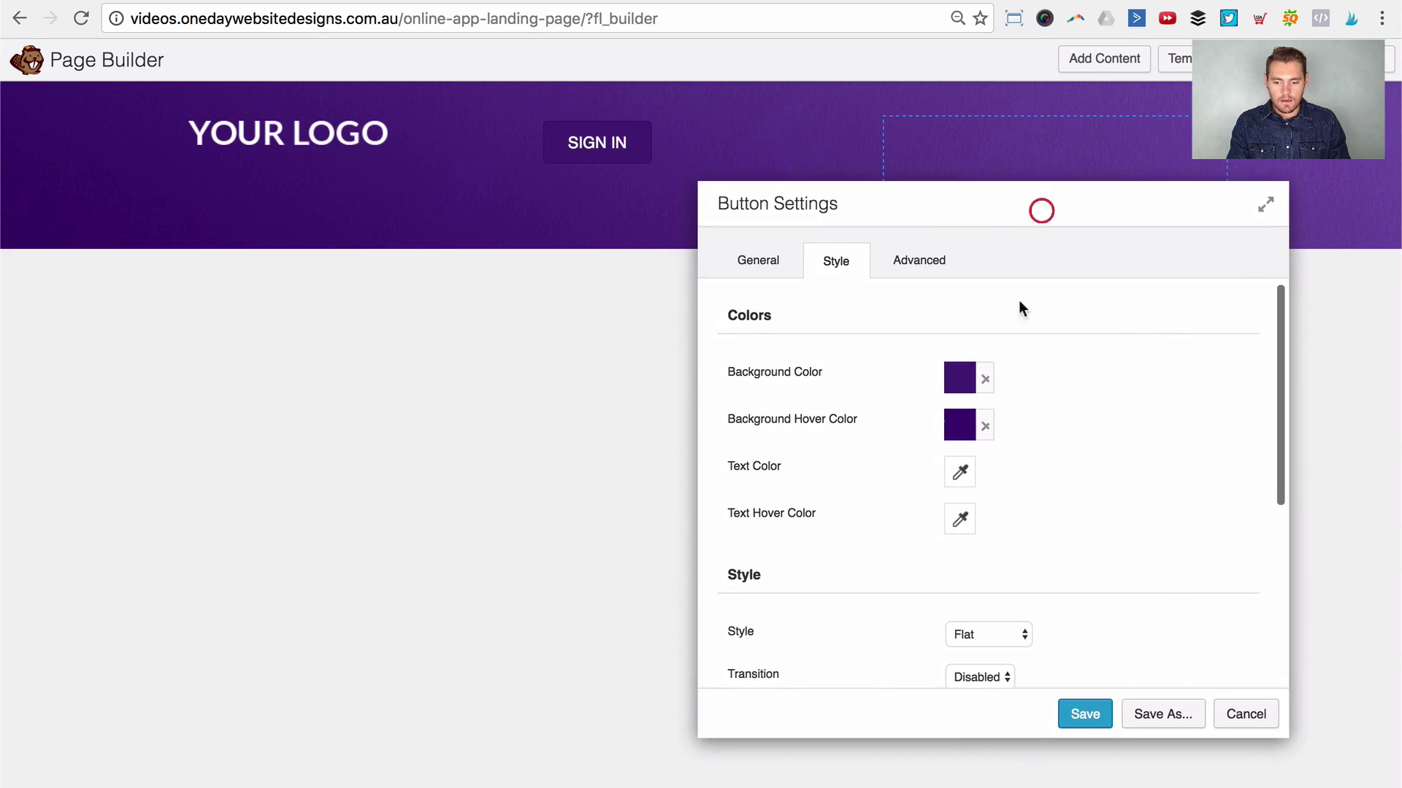
Step: Set the SIGN IN button style to Gradient
scroll(927, 546, "down", 3)
left_click(978, 508)
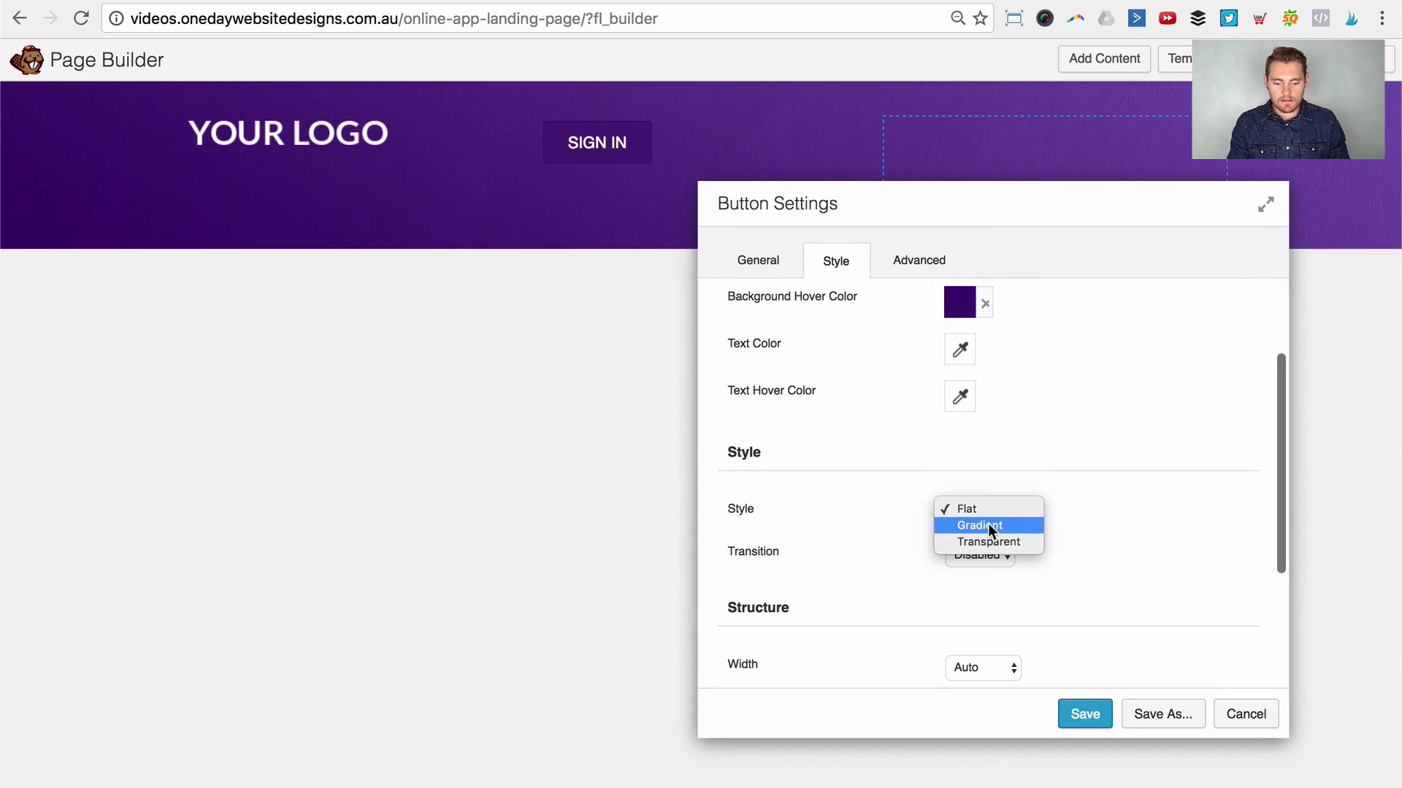
left_click(988, 523)
left_click(991, 511)
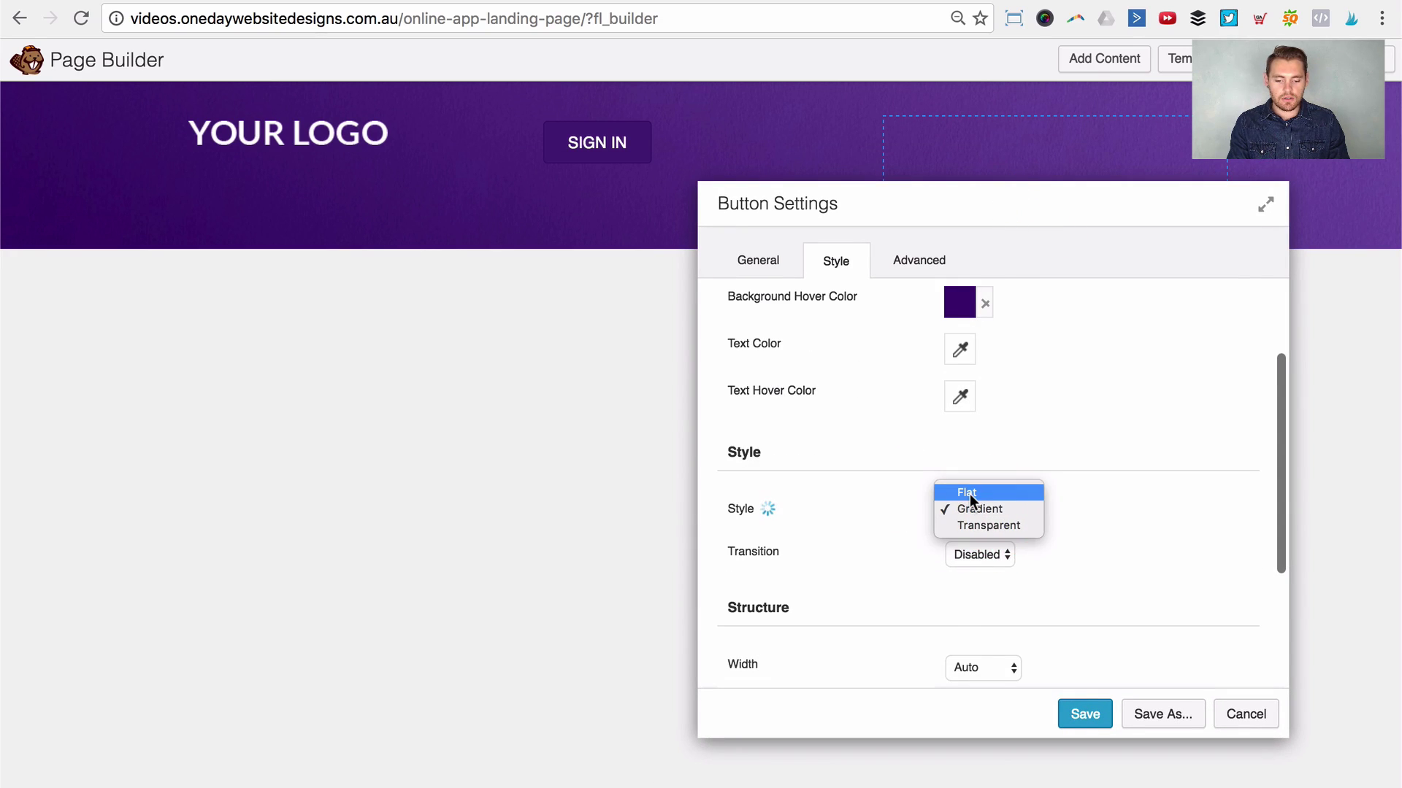
left_click(969, 494)
scroll(979, 511, "up", 2)
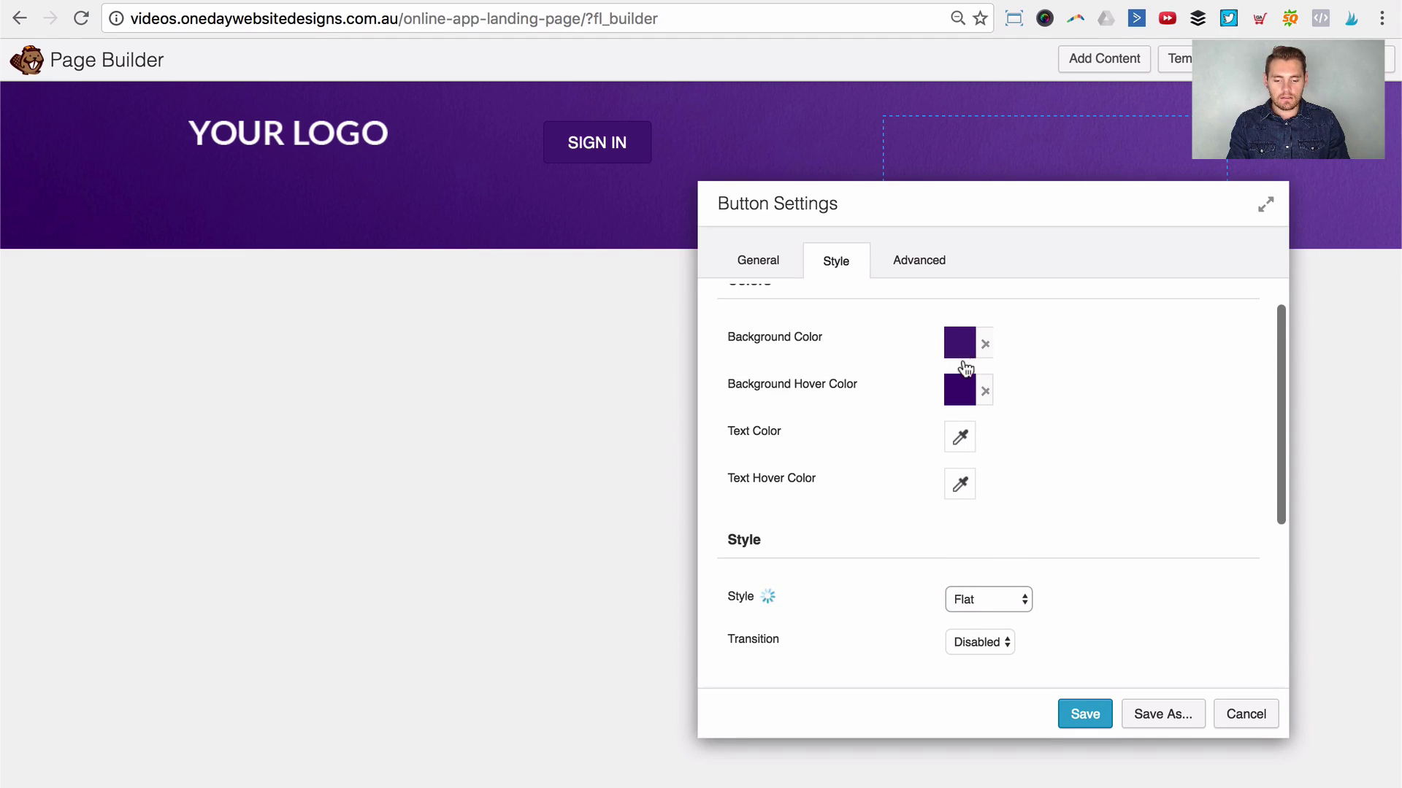
left_click(990, 599)
left_click(986, 616)
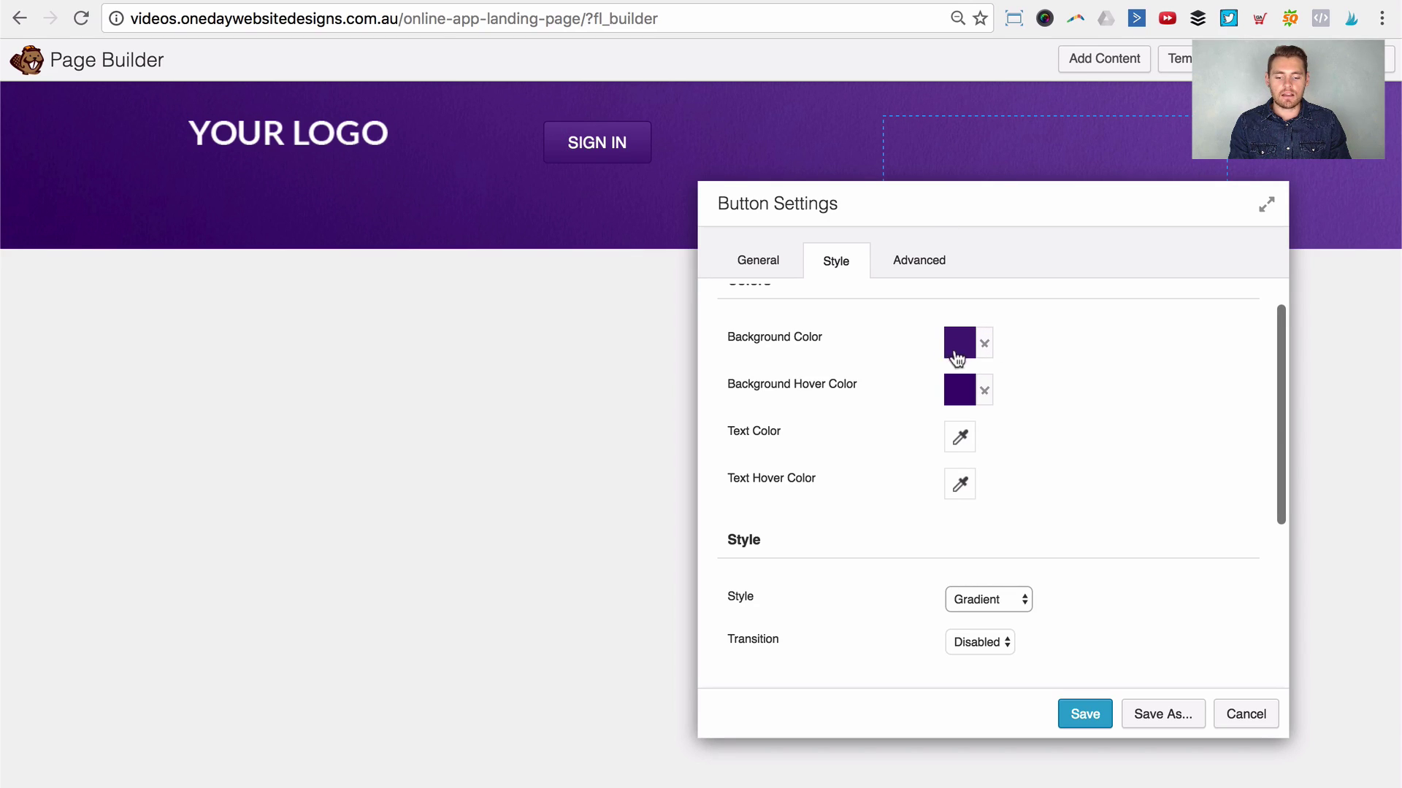
Step: Look over the transition options and leave them unchanged
scroll(1049, 524, "down", 3)
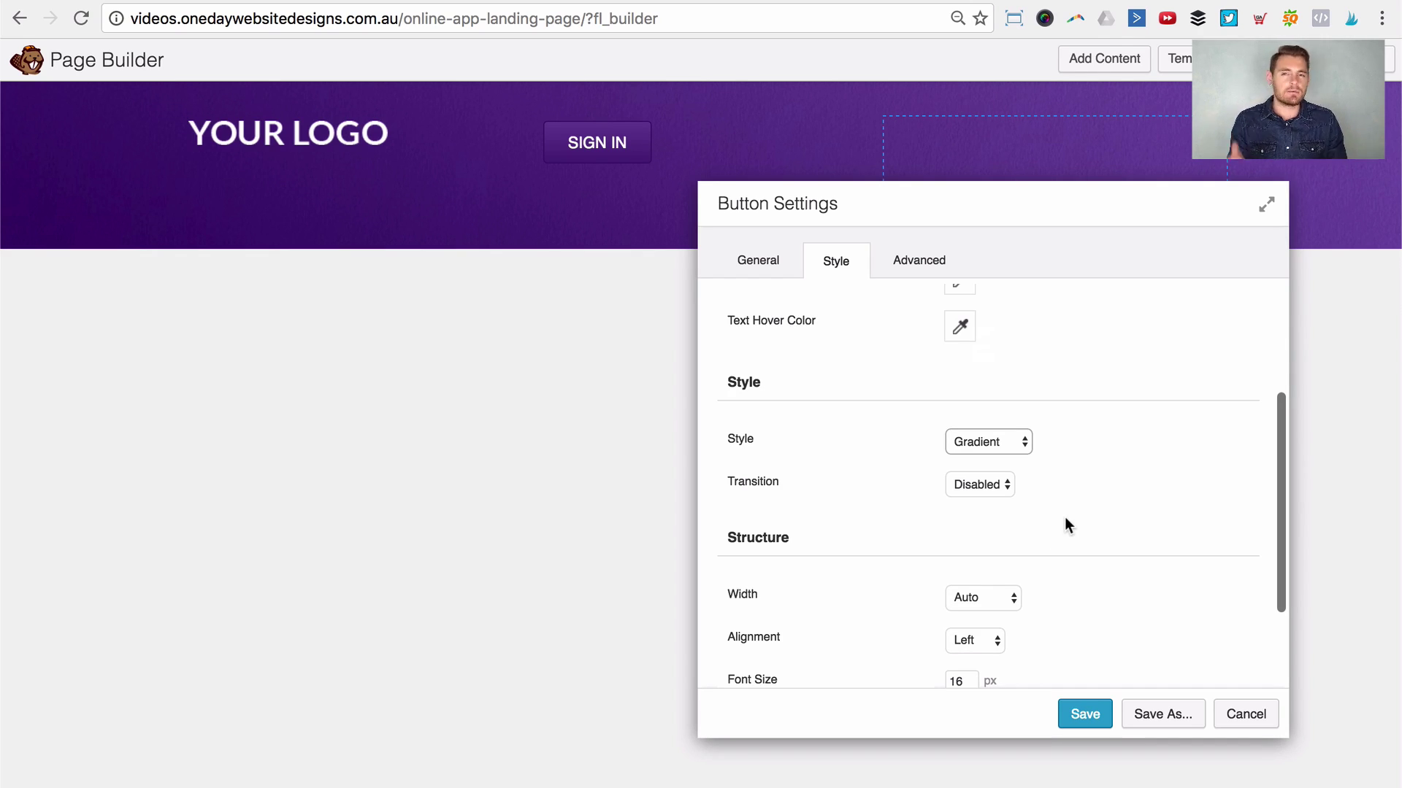
scroll(1062, 413, "down", 2)
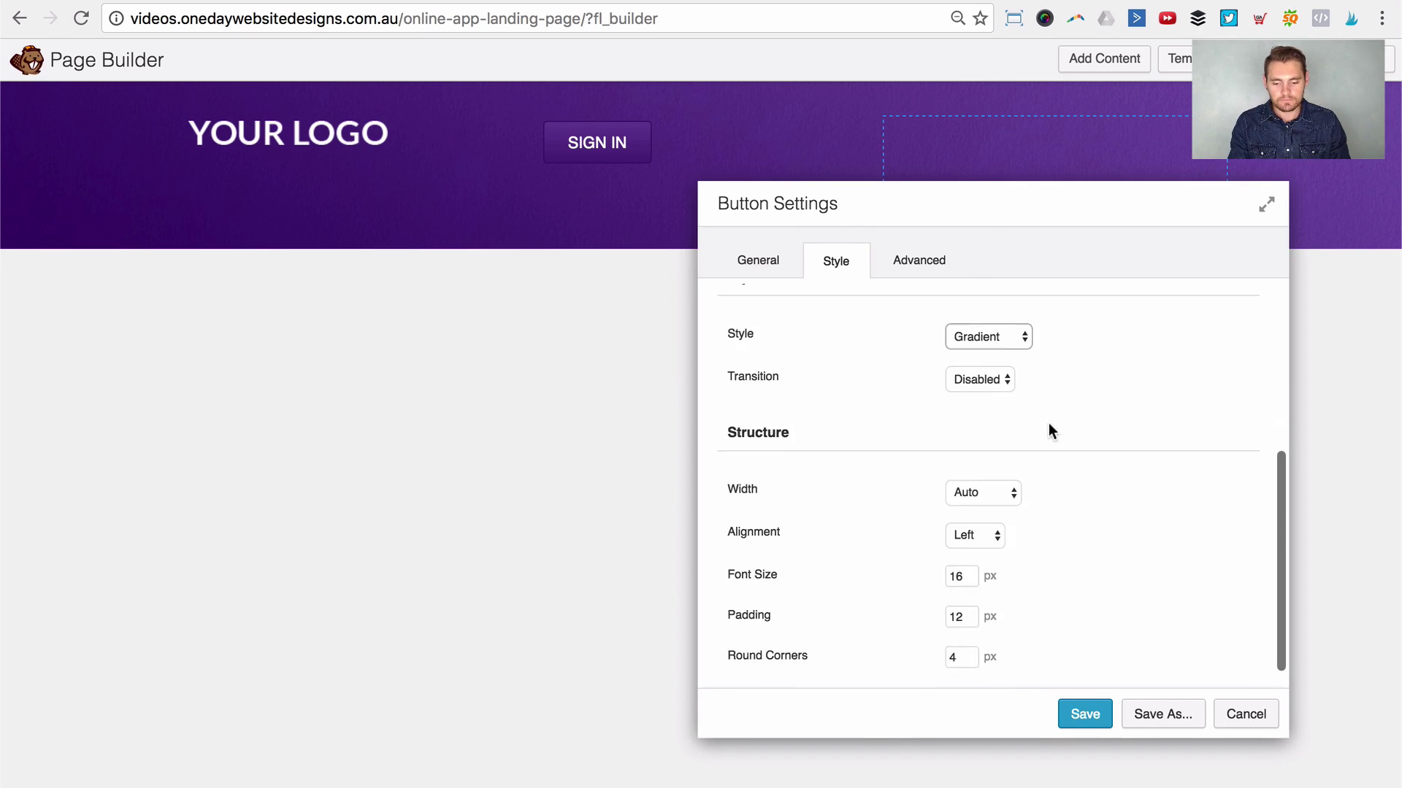
scroll(1048, 422, "up", 3)
scroll(999, 472, "down", 2)
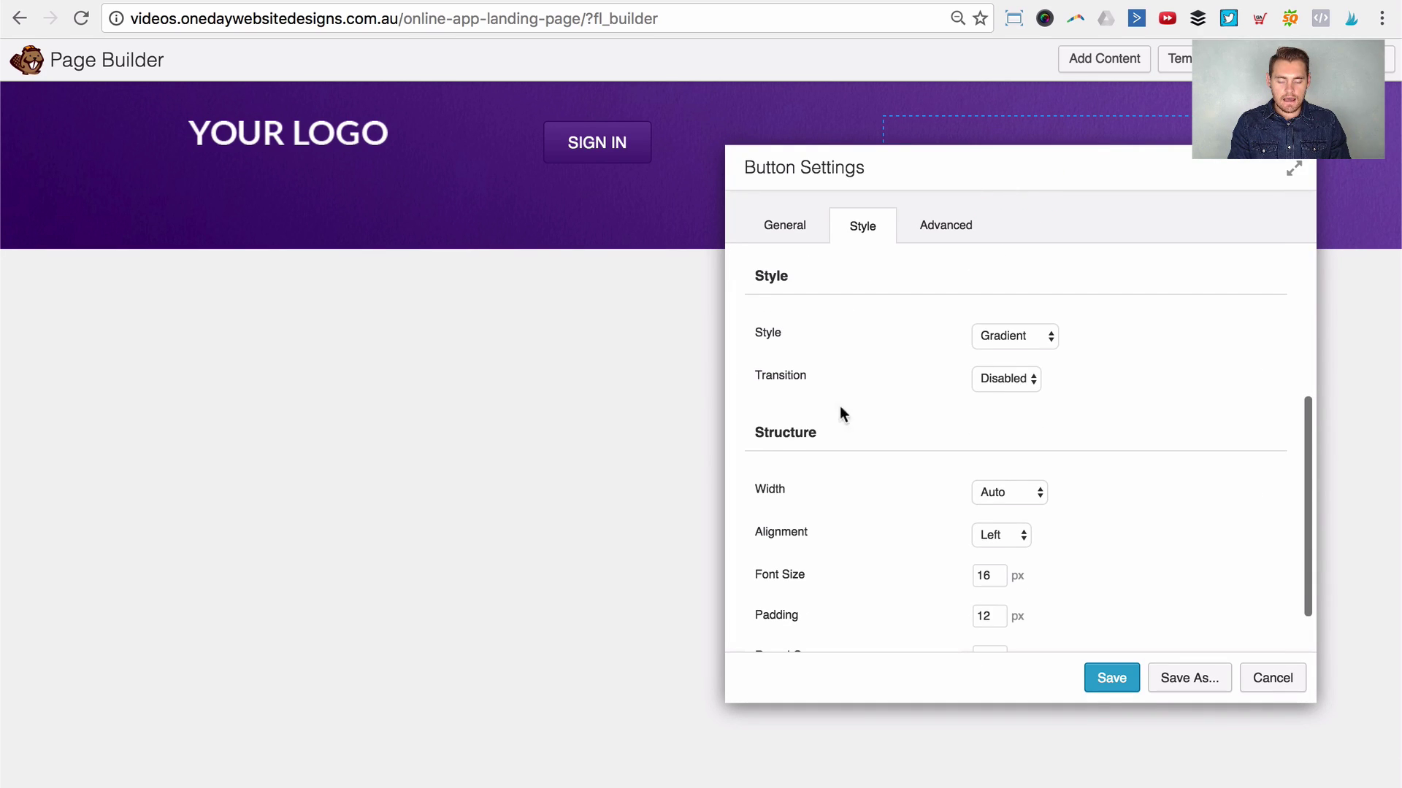
left_click(981, 382)
left_click(922, 431)
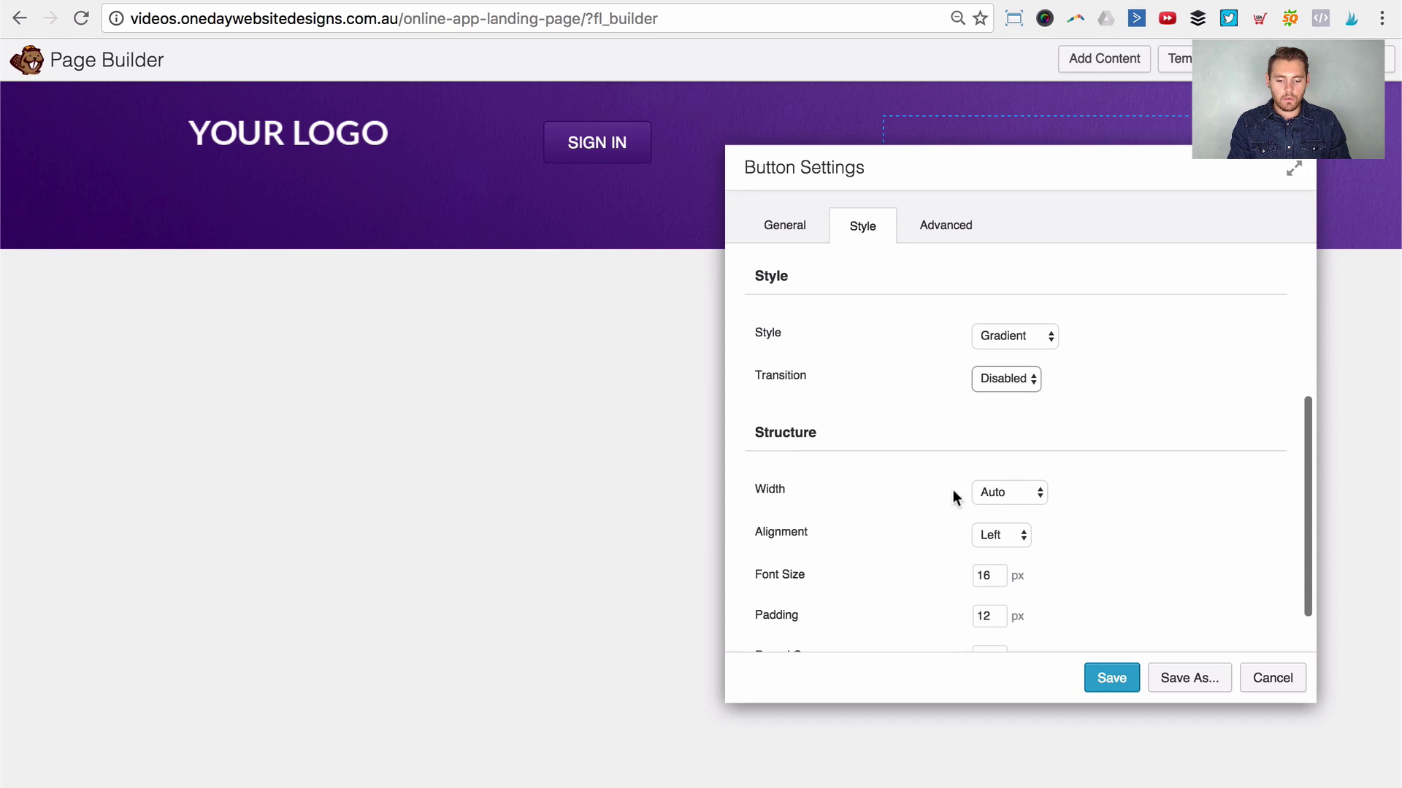
scroll(913, 379, "up", 3)
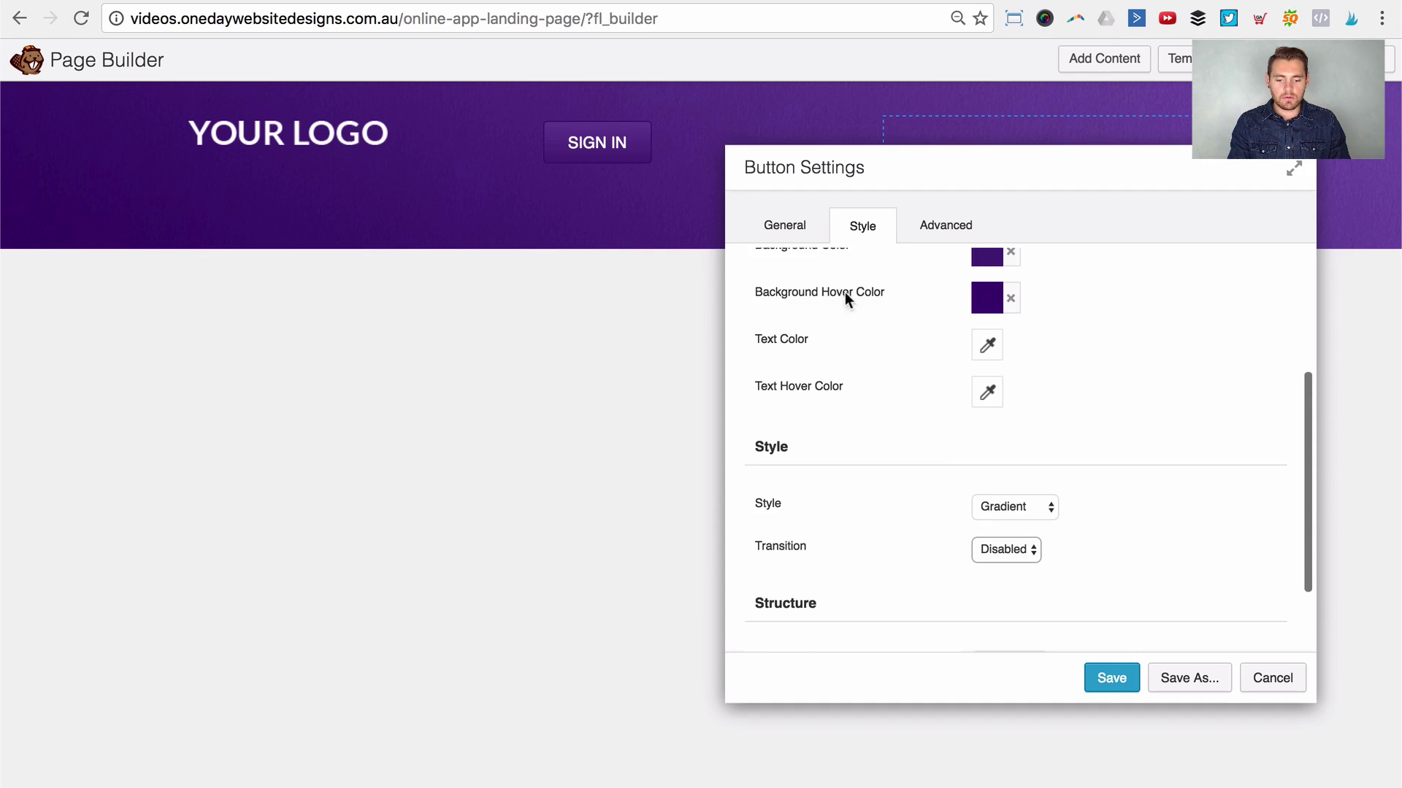
left_click_drag(804, 228, 658, 520)
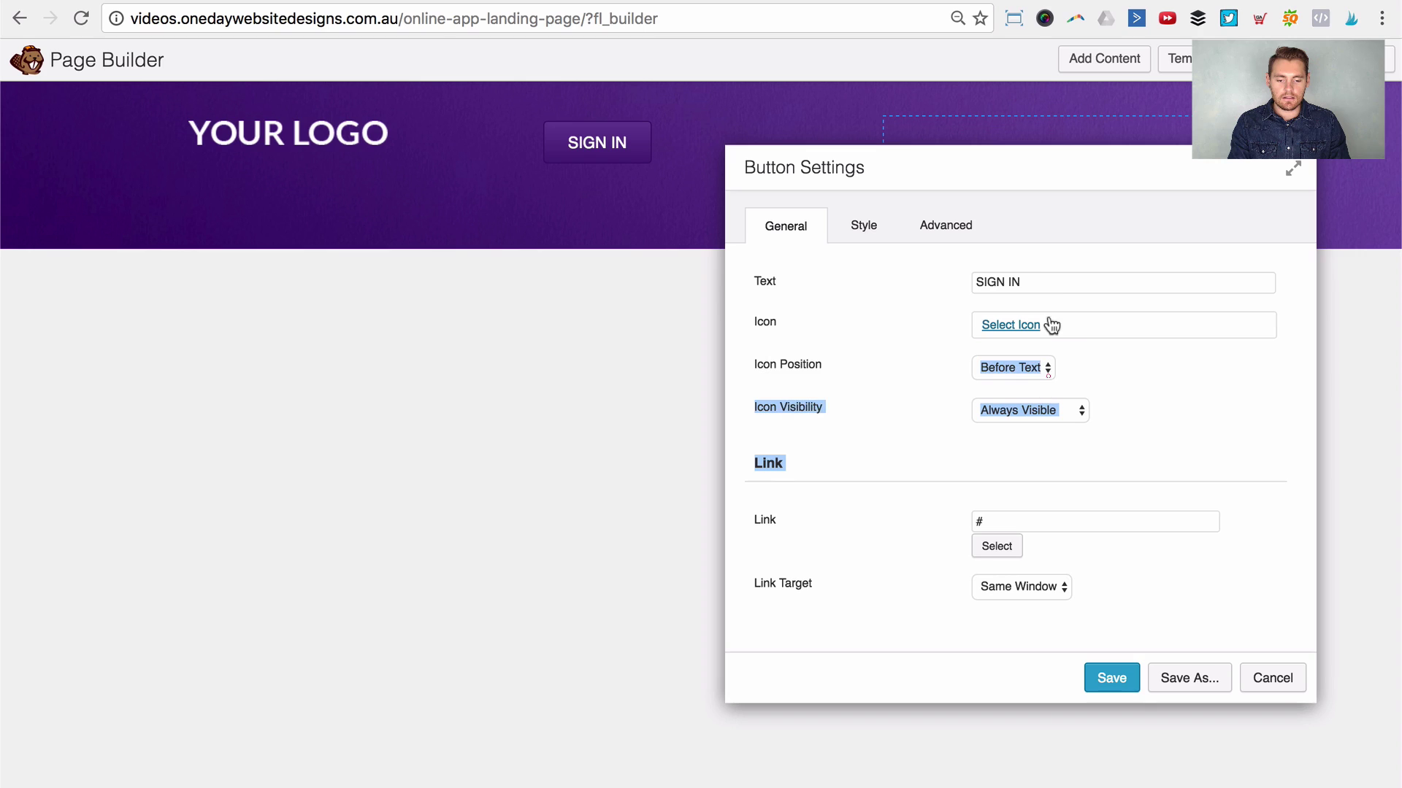
Step: Type test text 'fds fds fds' after SIGN IN, then delete it again
left_click(1049, 275)
mouse_move(1049, 275)
left_mouse_down()
mouse_move(978, 281)
mouse_move(1042, 277)
left_mouse_up()
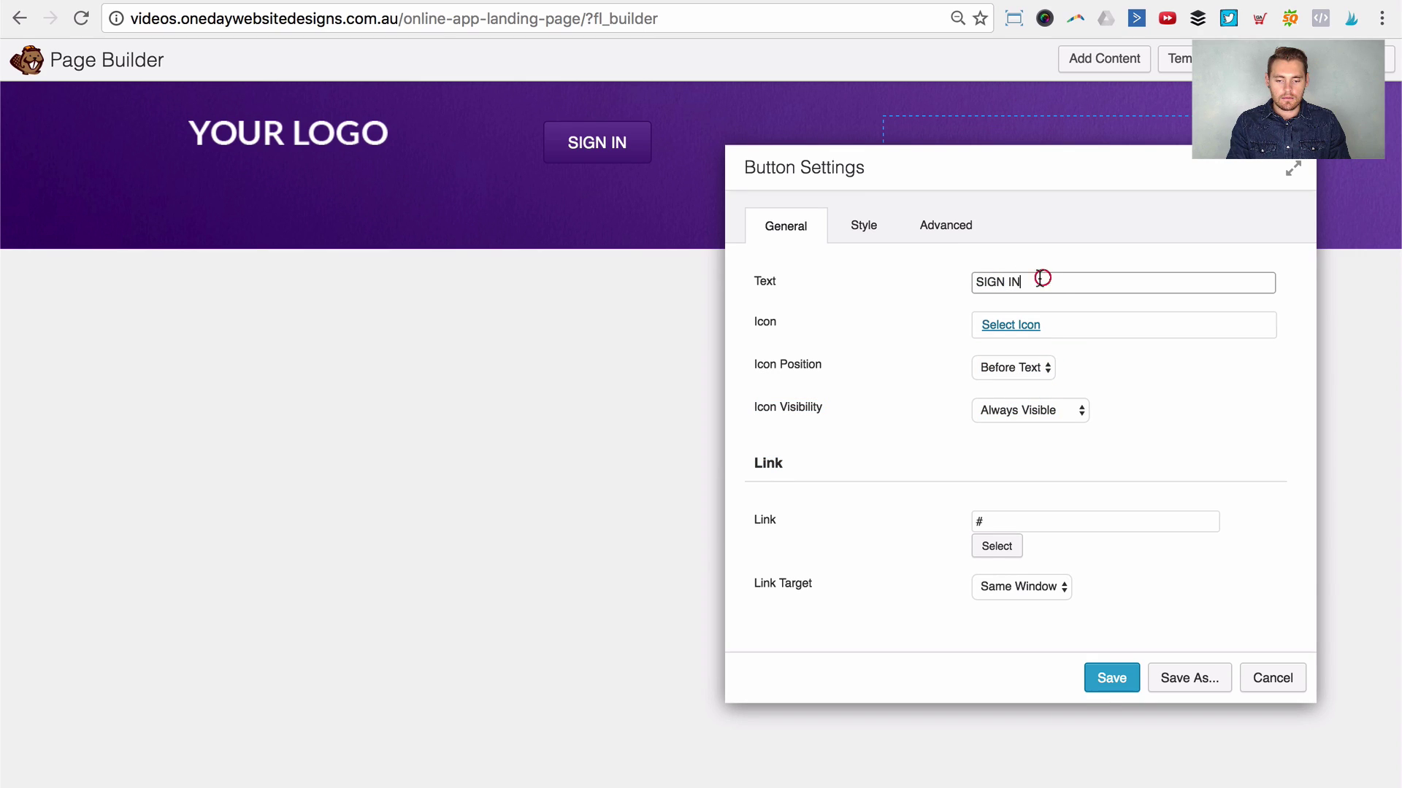
type("fds fds fds")
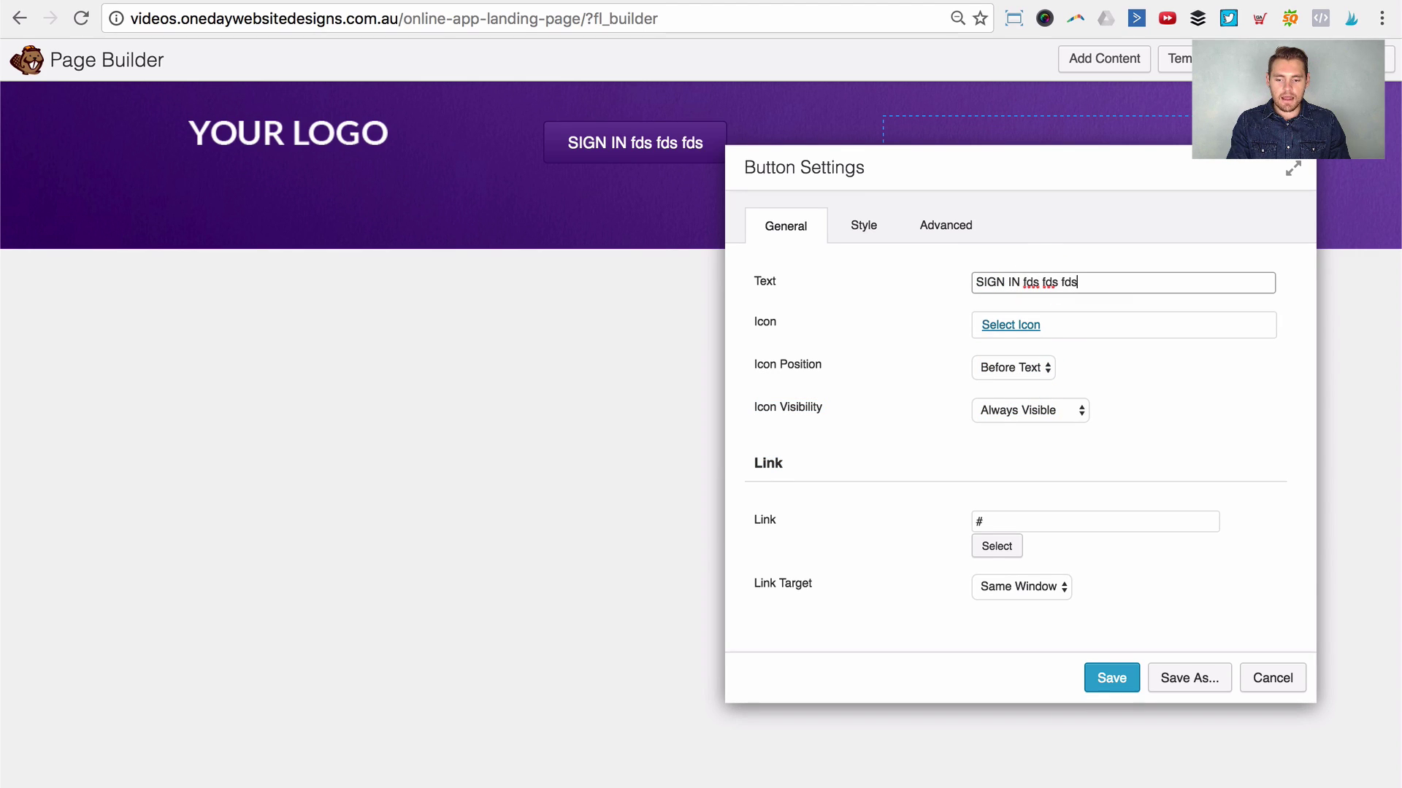
left_click_drag(1080, 280, 1033, 282)
key("BackSpace")
key("BackSpace")
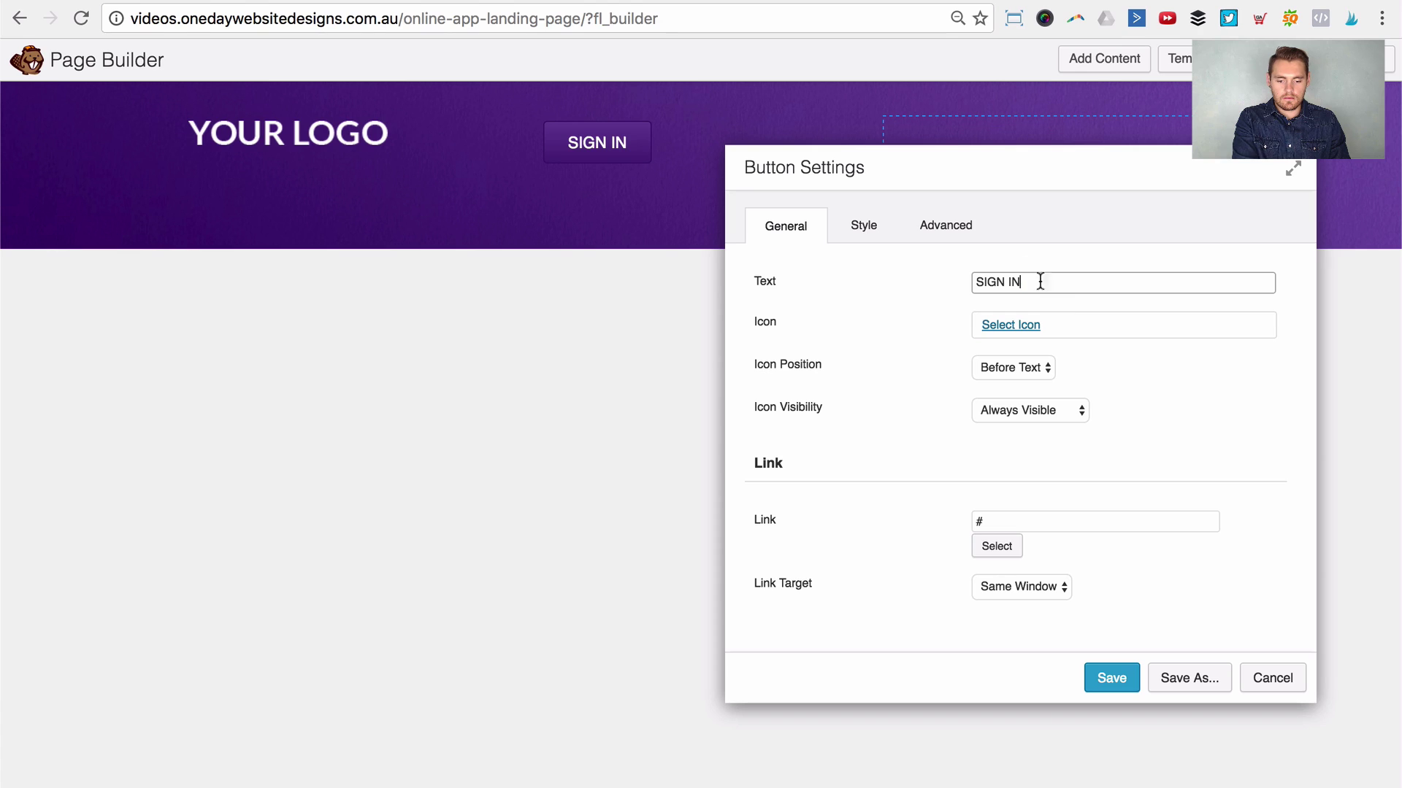
Step: Set the button Width to Full Width
left_click(864, 225)
scroll(993, 441, "down", 3)
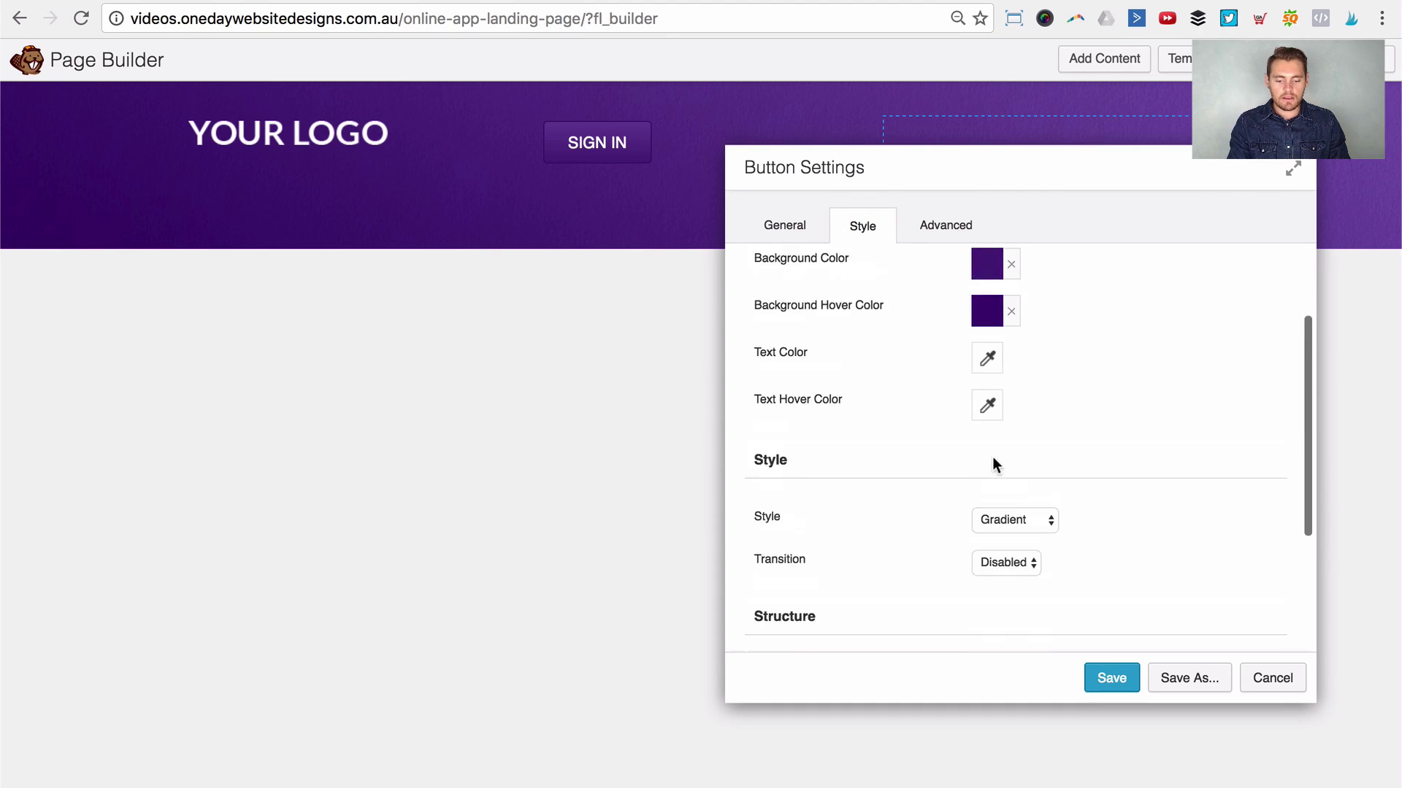
scroll(992, 460, "down", 3)
left_click(1006, 436)
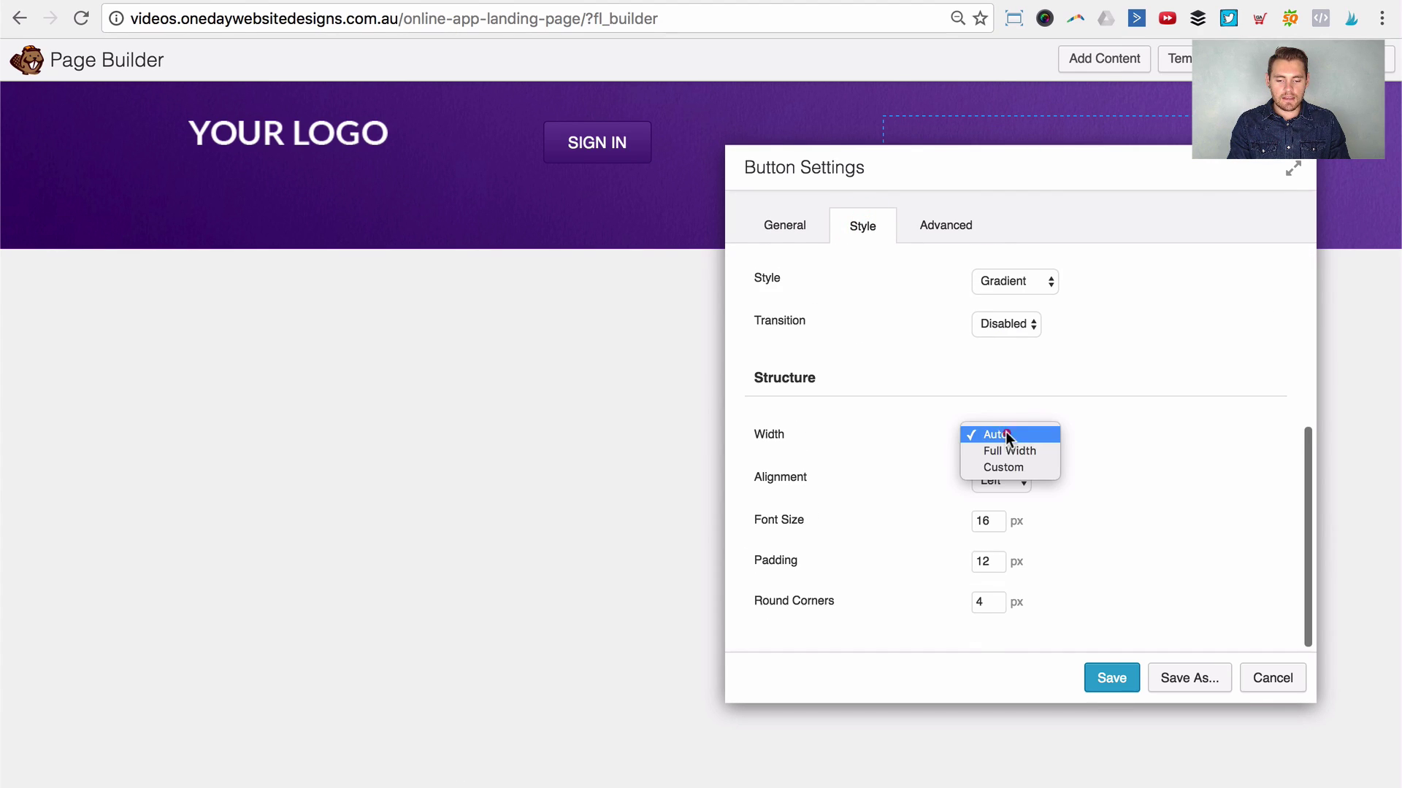
left_click(1019, 455)
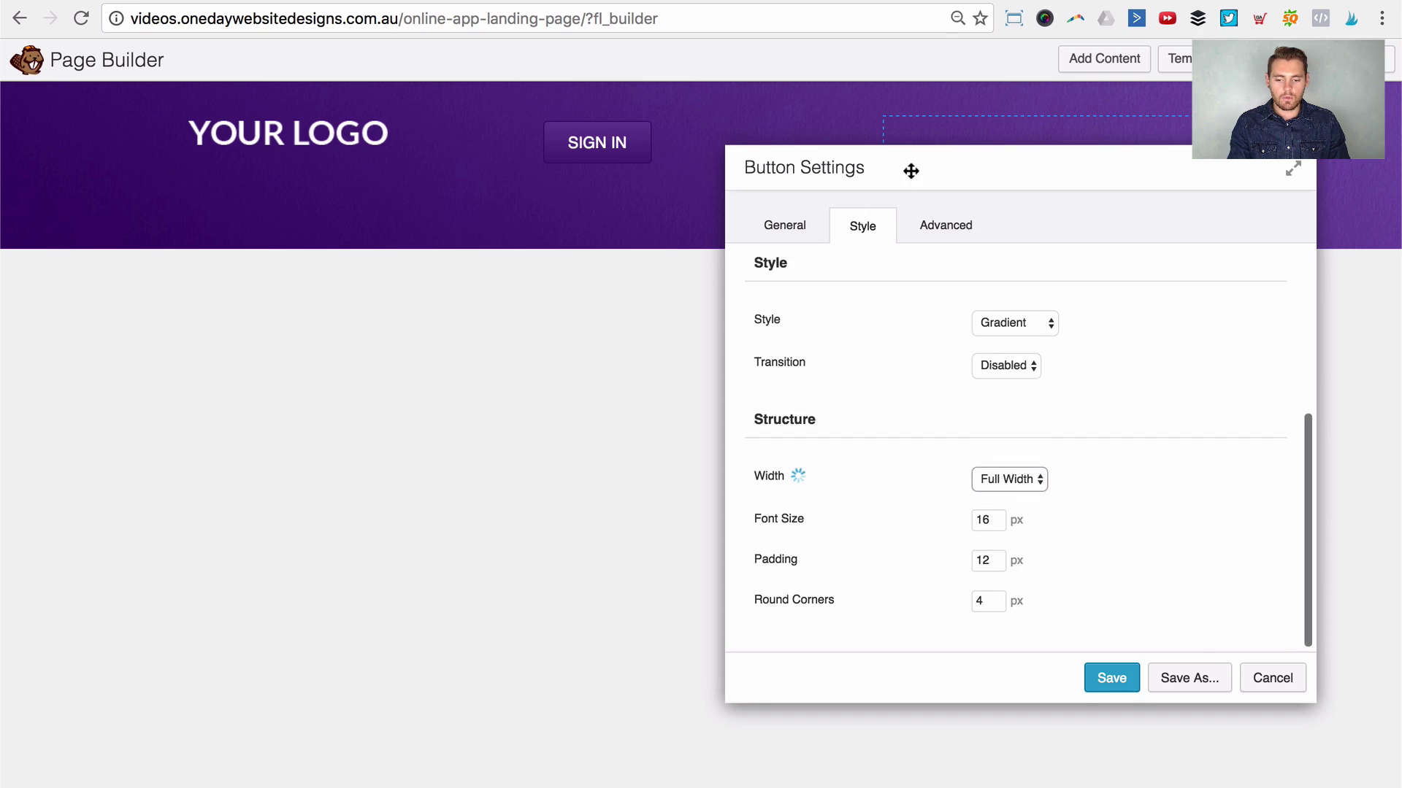
Step: Close the reference button's settings unchanged and save the SIGN IN style changes
left_click_drag(908, 169, 770, 219)
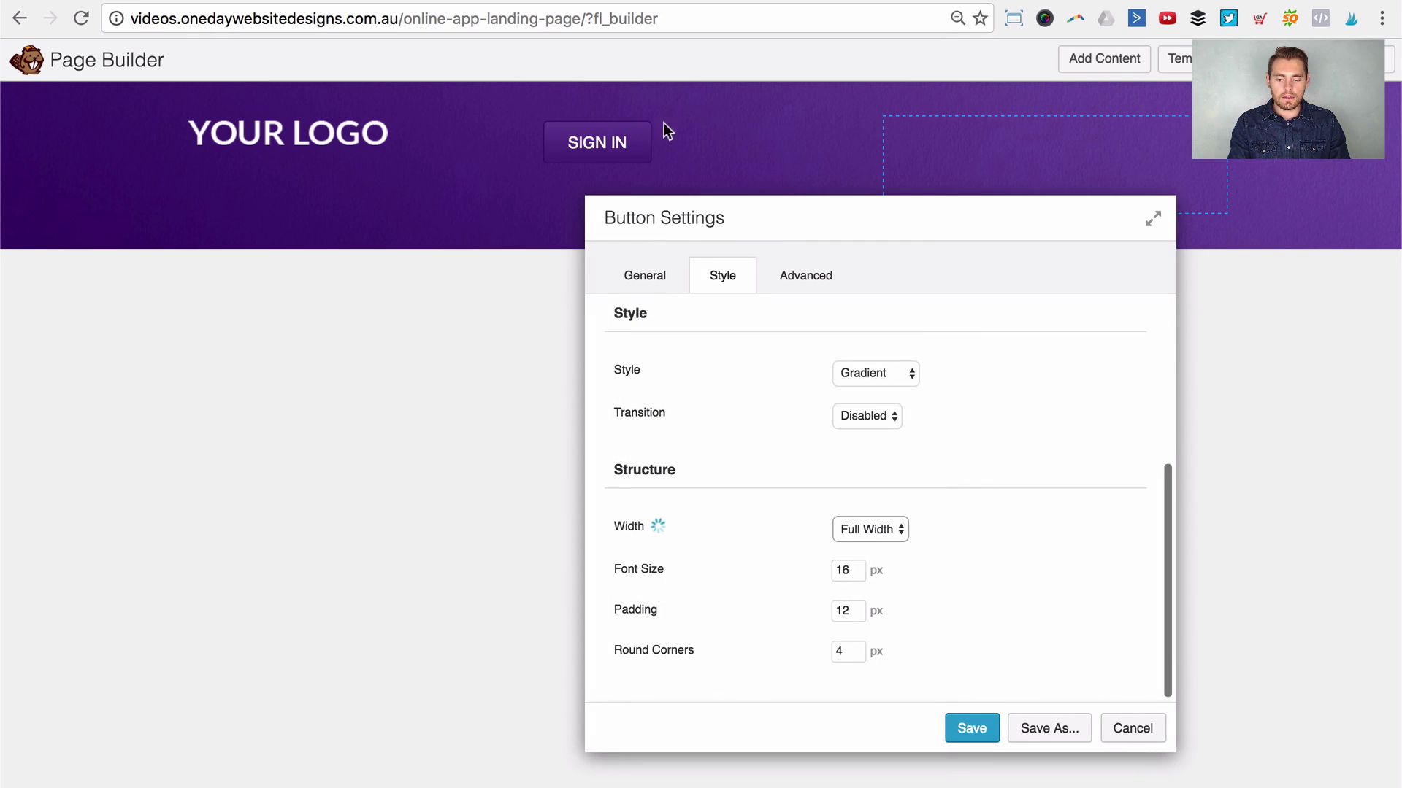
left_click_drag(879, 219, 905, 178)
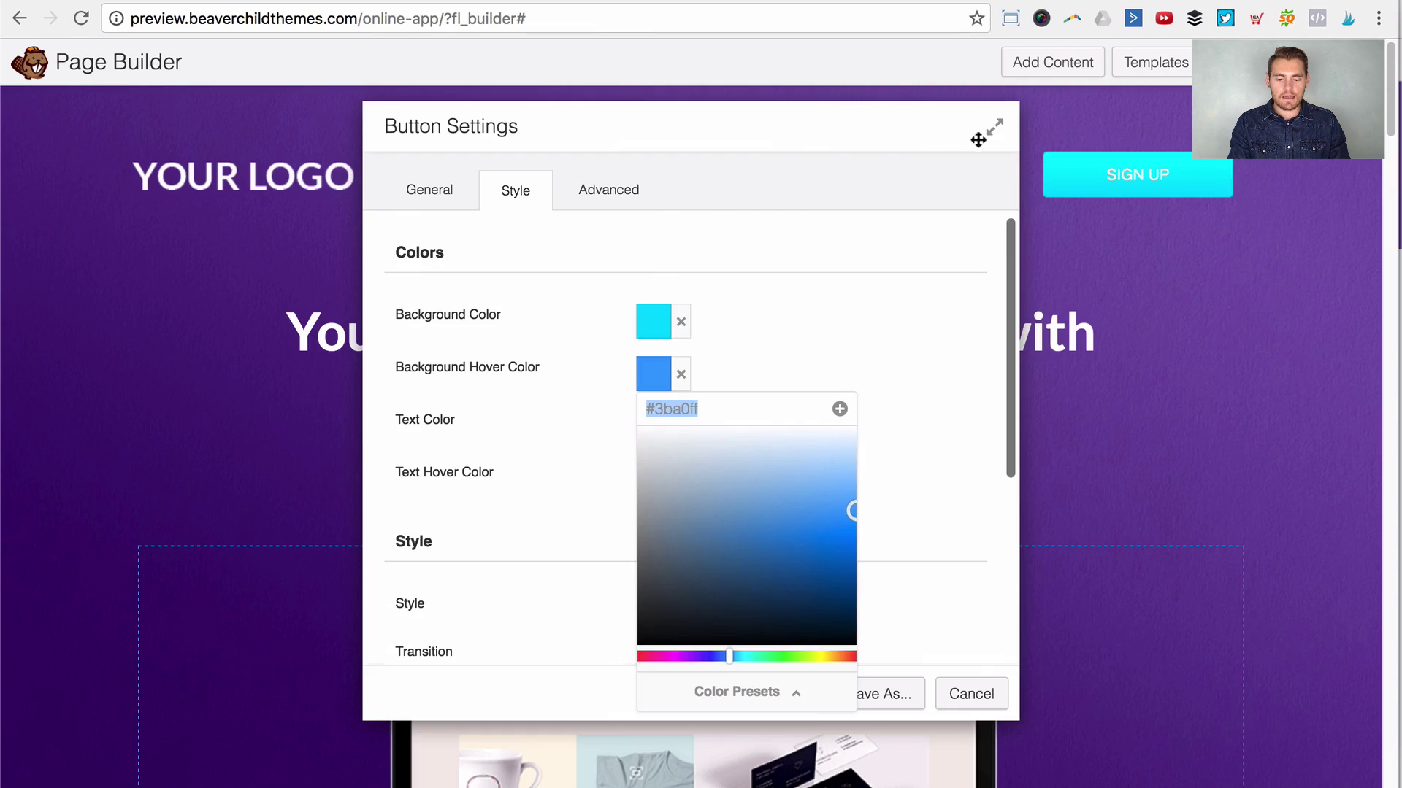
mouse_move(978, 139)
left_mouse_down()
mouse_move(923, 331)
mouse_move(949, 394)
mouse_move(987, 154)
left_mouse_up()
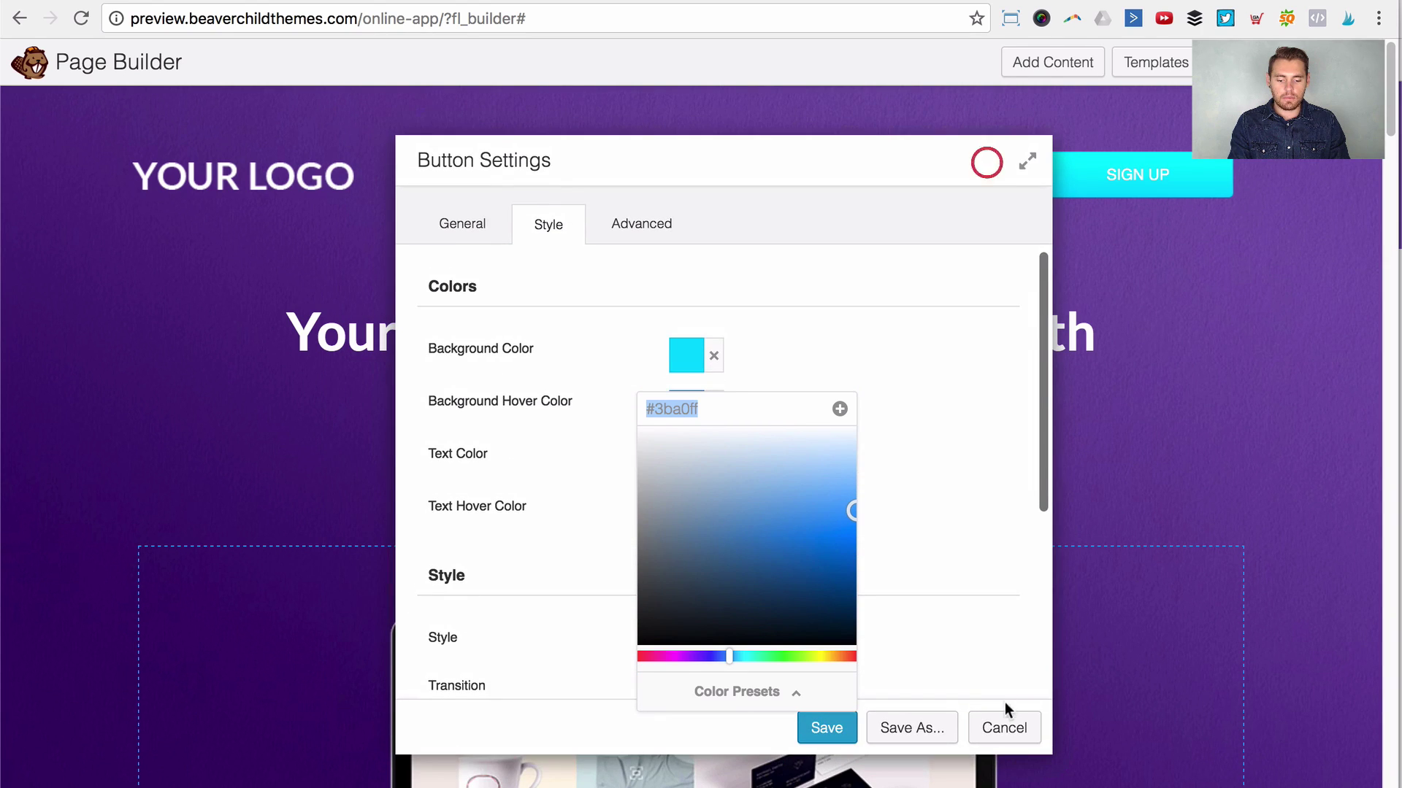
left_click(1002, 721)
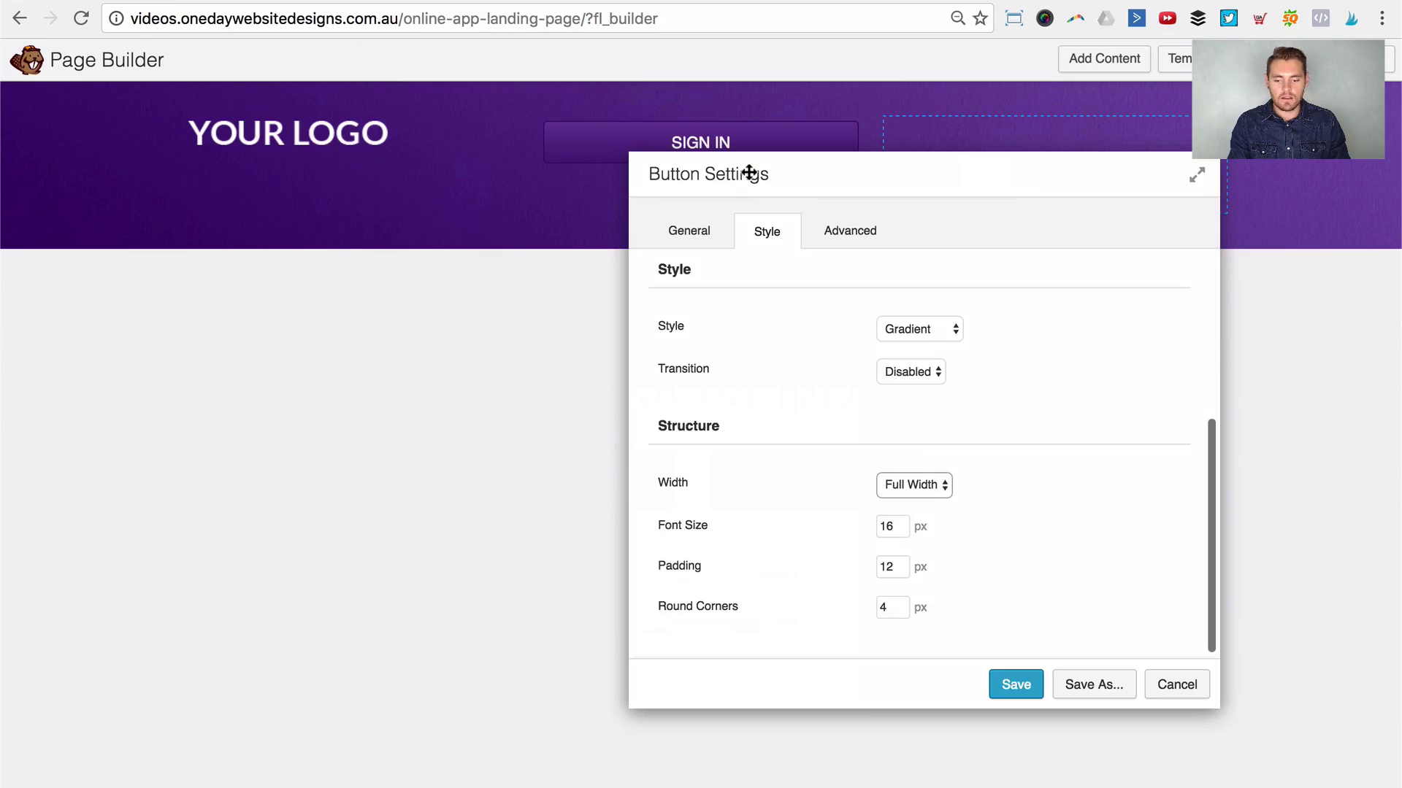
left_click_drag(800, 178, 721, 243)
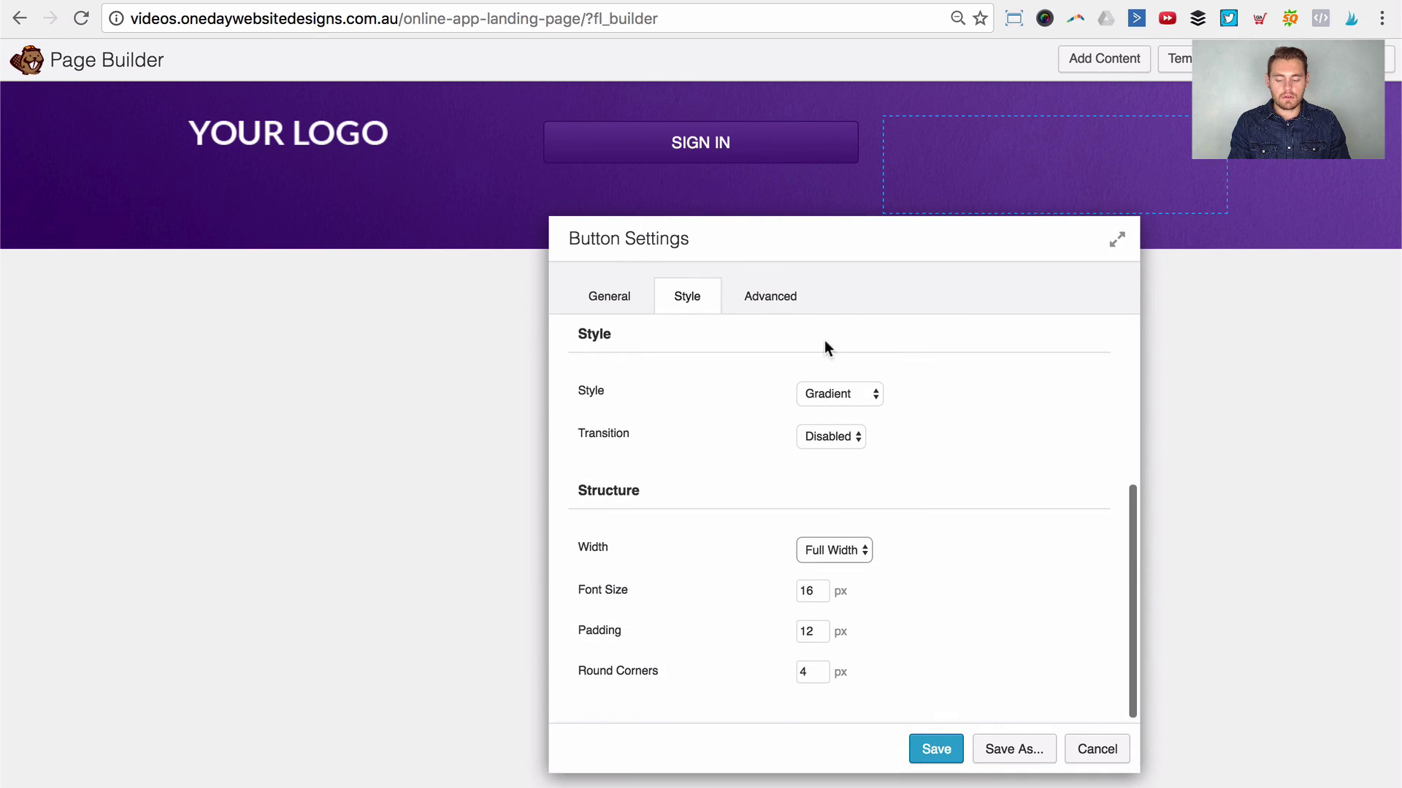
left_click_drag(967, 240, 954, 206)
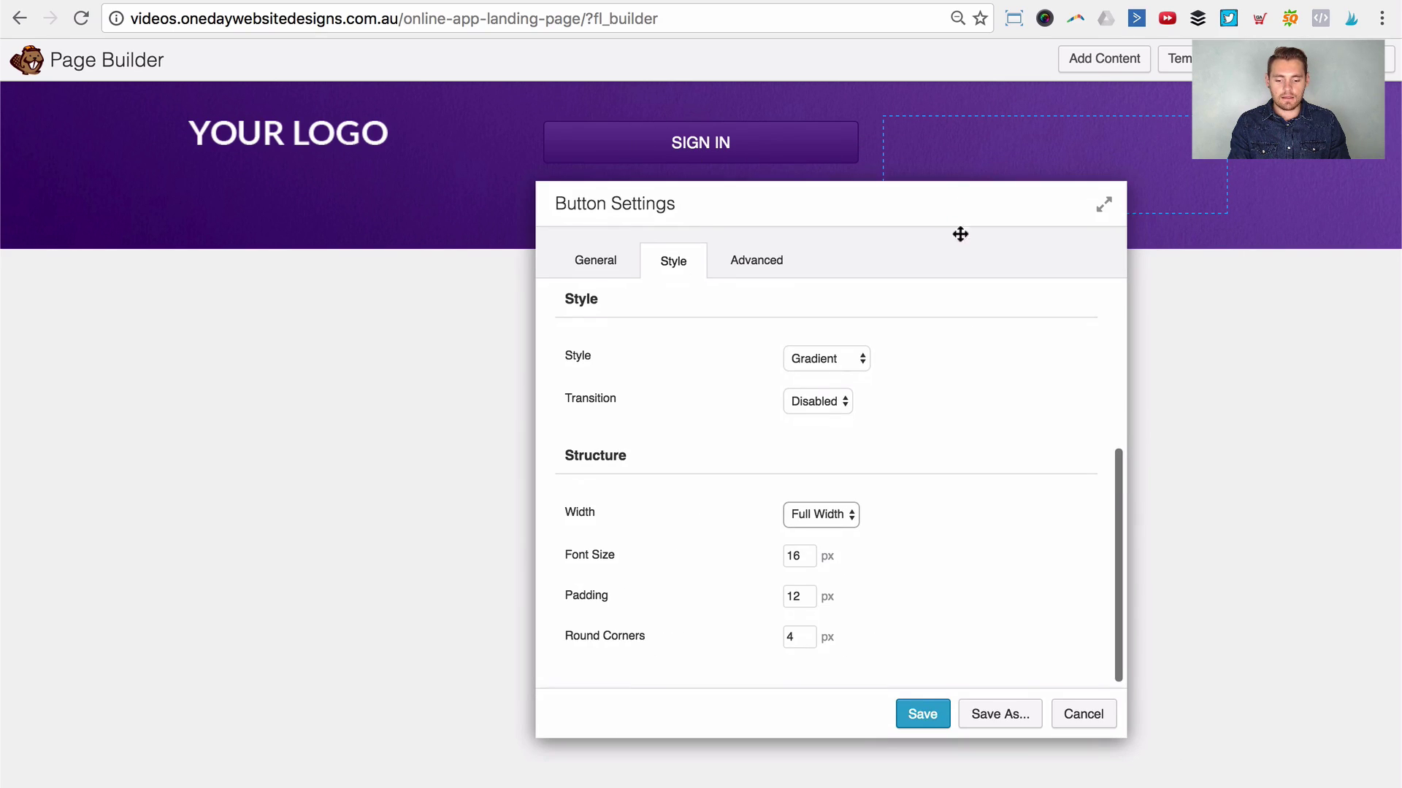
left_click(920, 716)
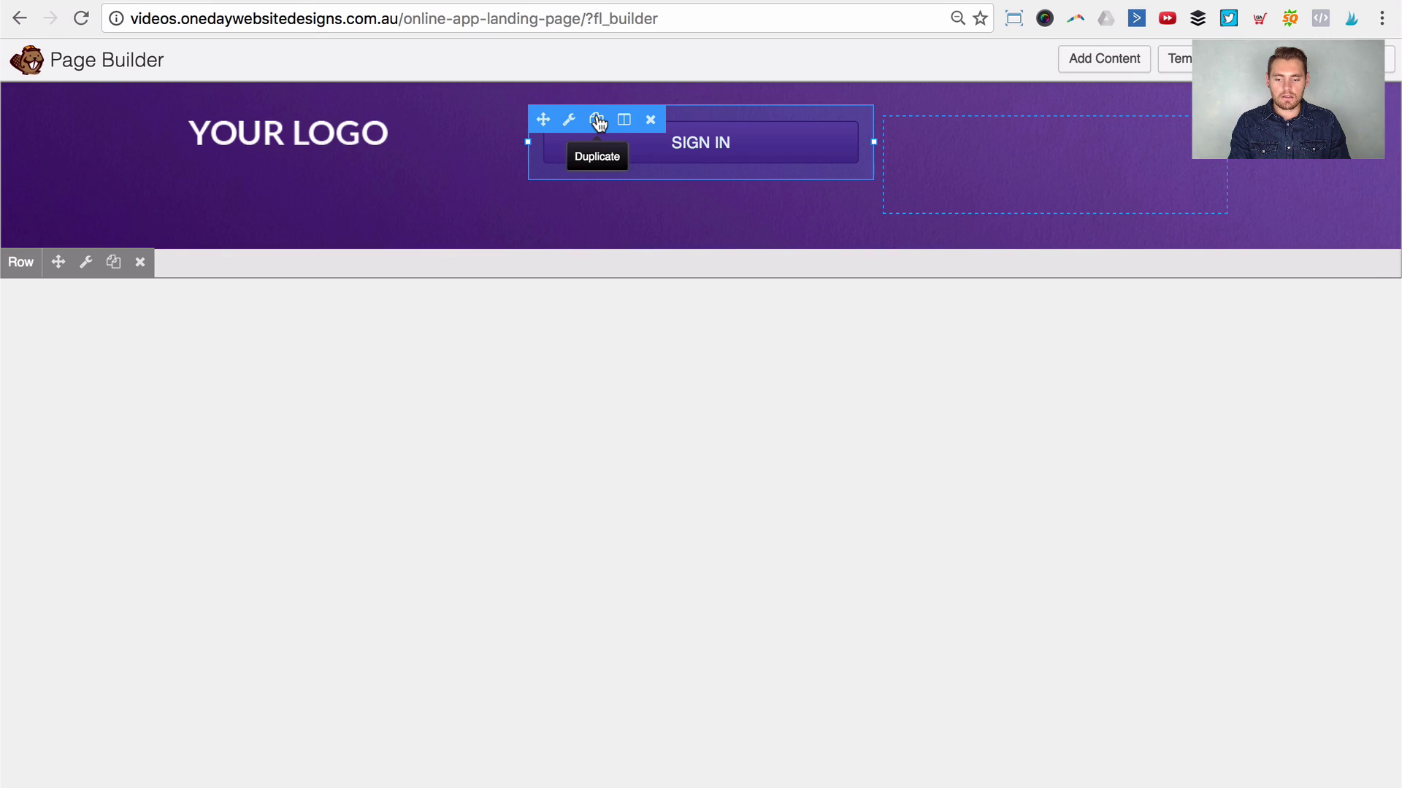
Step: Duplicate the SIGN IN button, move the copy to its right and relabel it SIGN UP
left_click(597, 120)
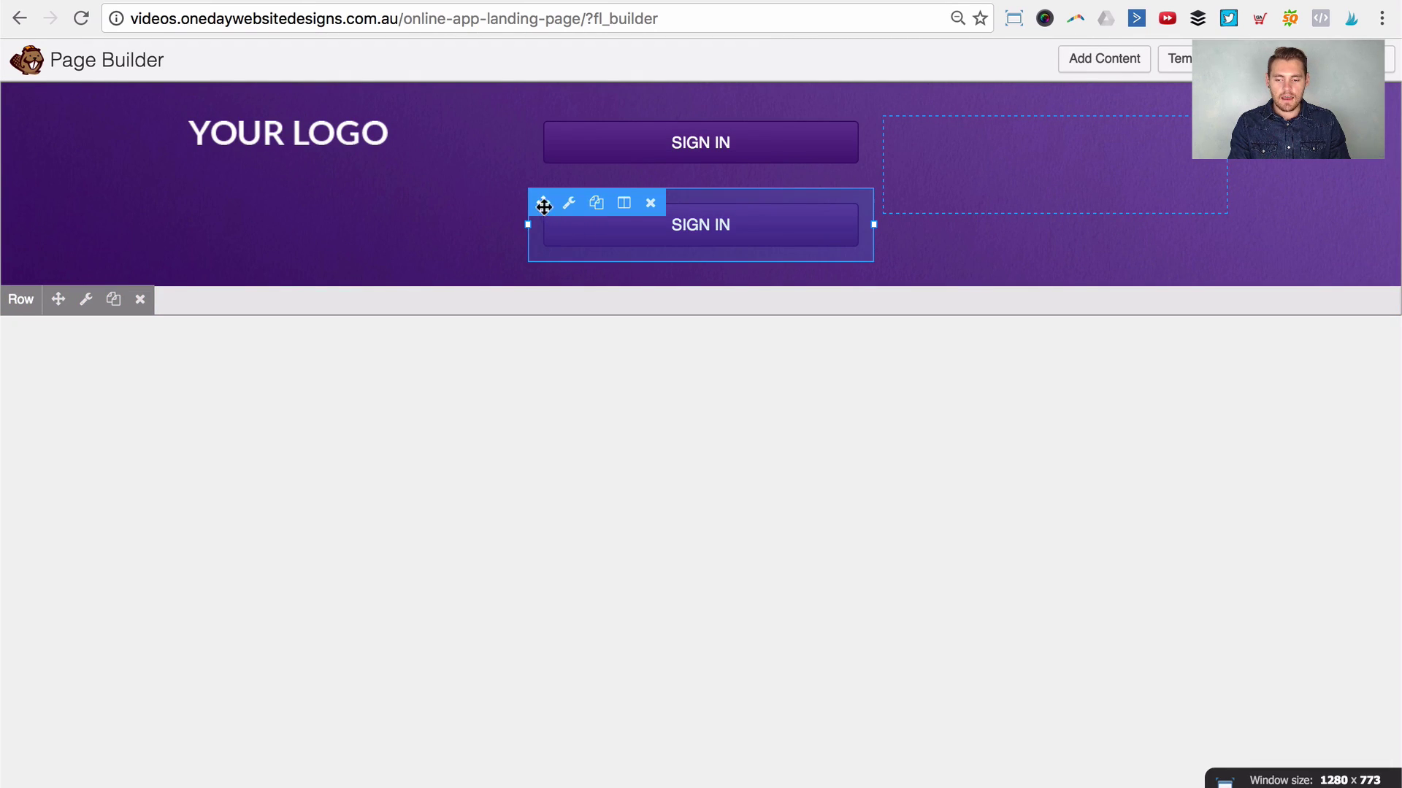
left_click_drag(541, 204, 951, 173)
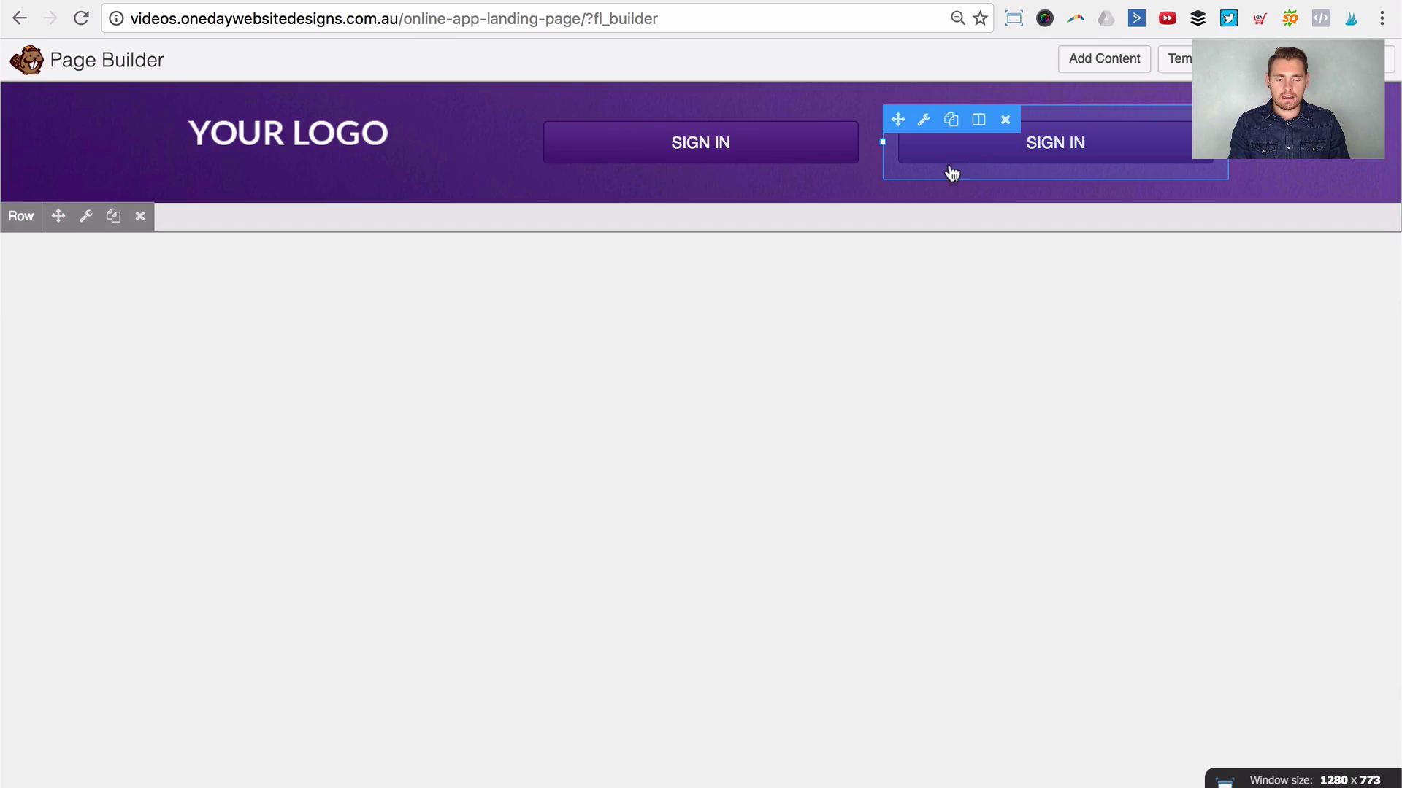
left_click(1104, 143)
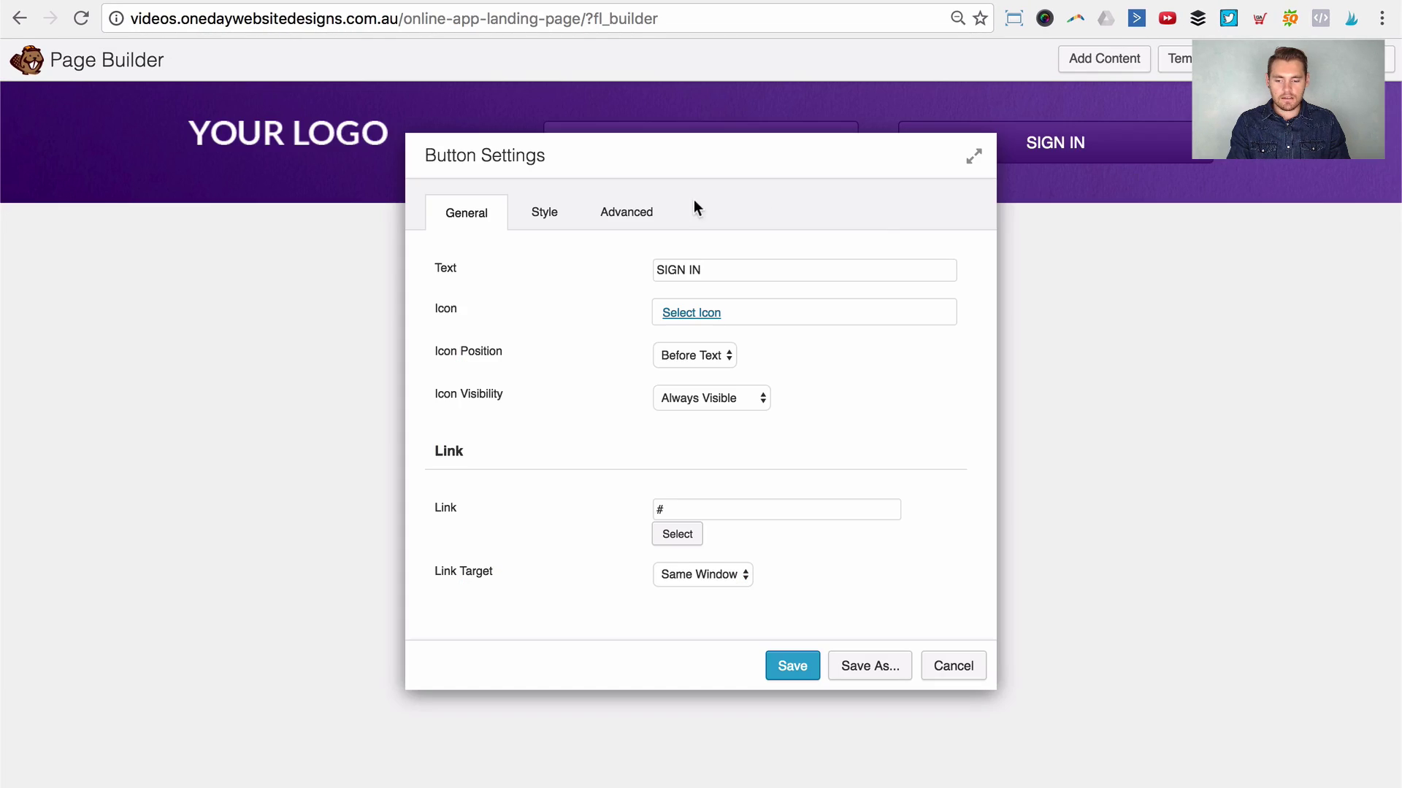
triple_click(689, 275)
type("SIG")
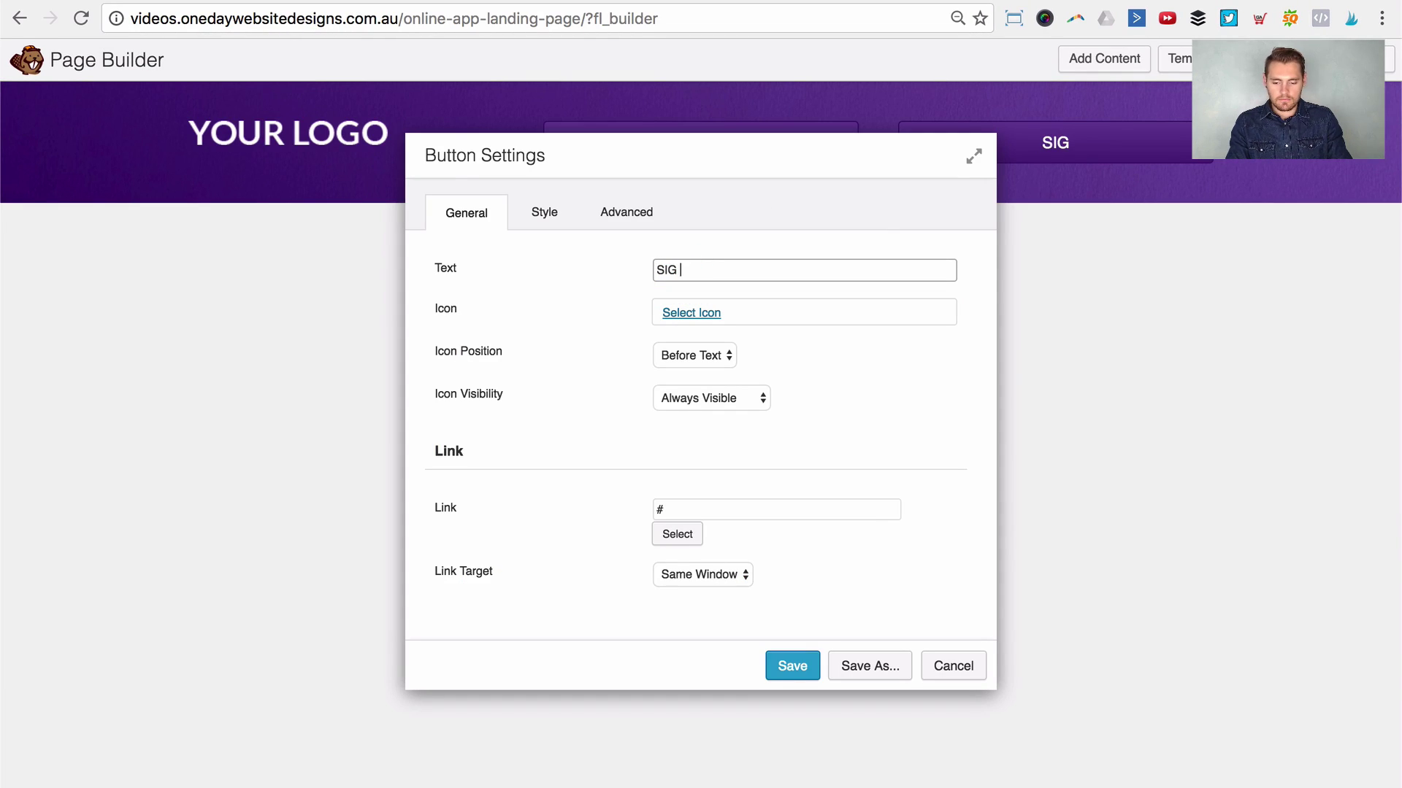
type("N UP")
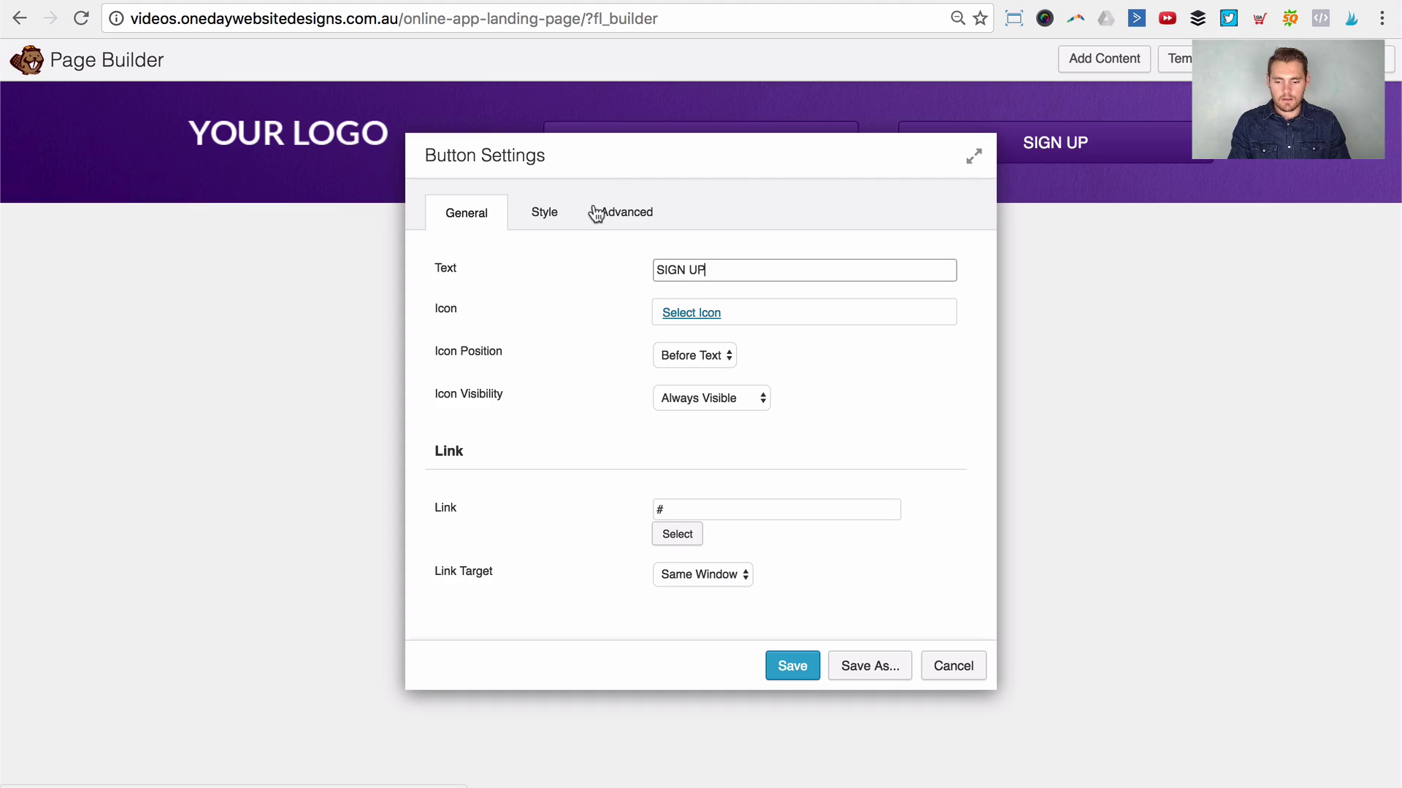
Step: Set the background to preset #00d8ff and hover to preset #3ba0ff, then save
left_click(566, 211)
left_click(667, 326)
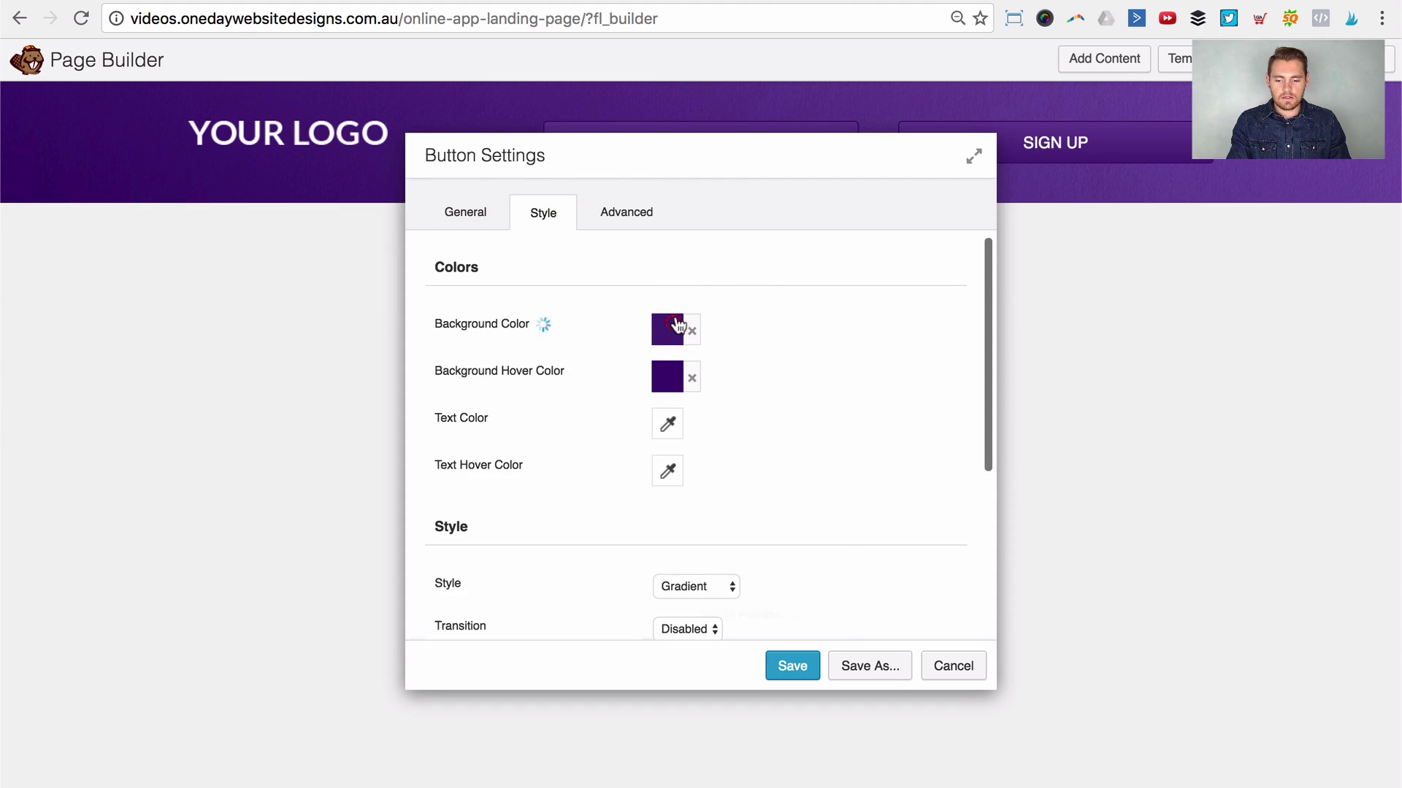
left_click(749, 612)
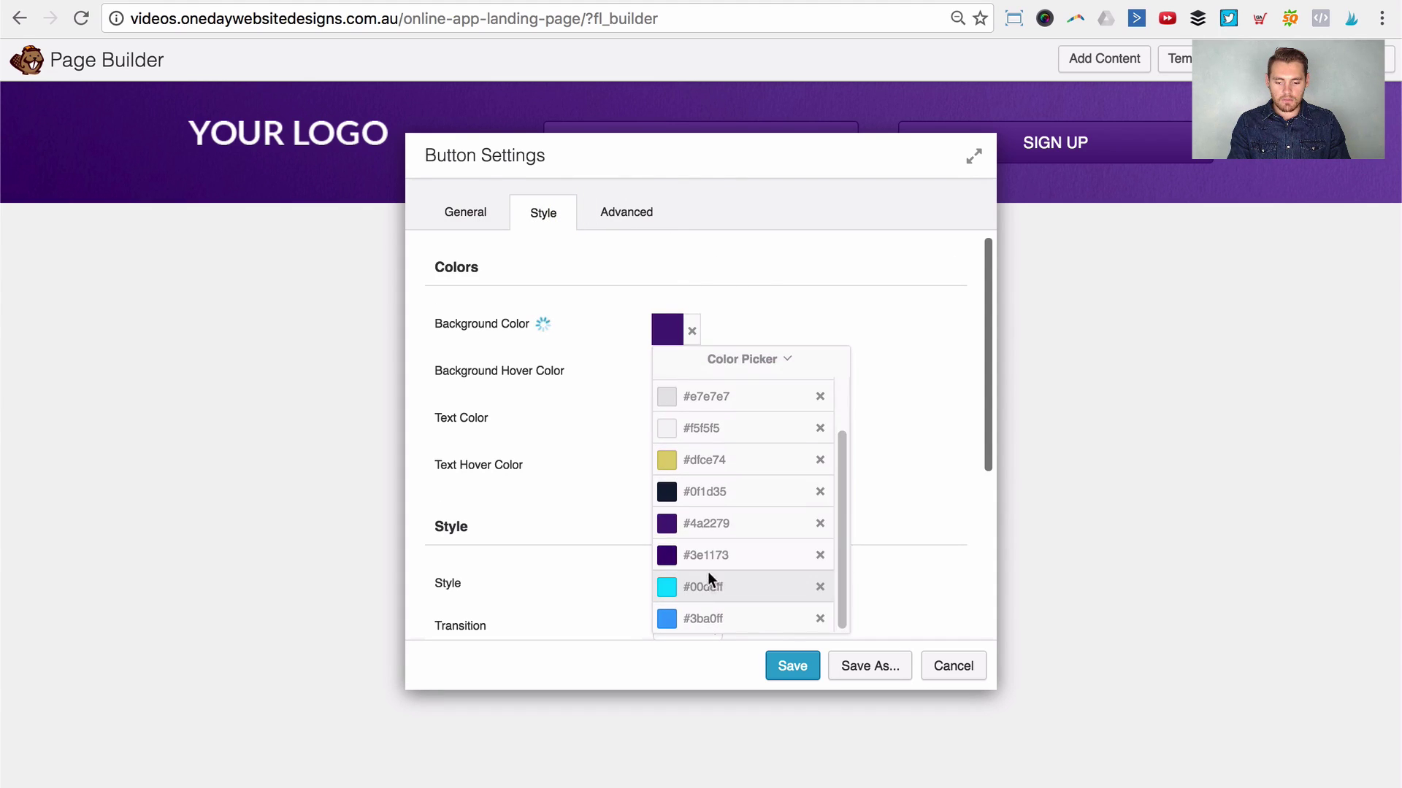
left_click(706, 584)
left_click(774, 317)
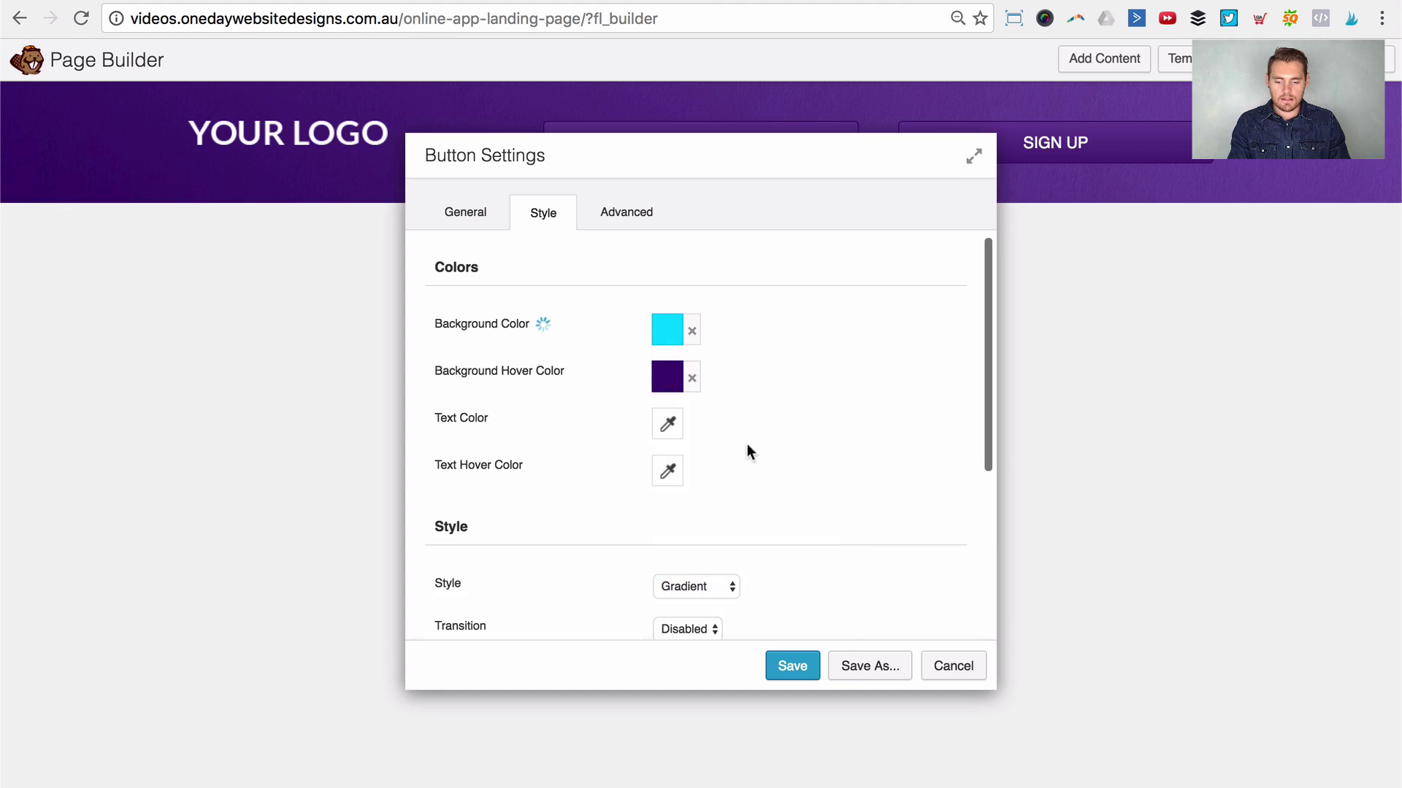
left_click(667, 376)
left_click(759, 660)
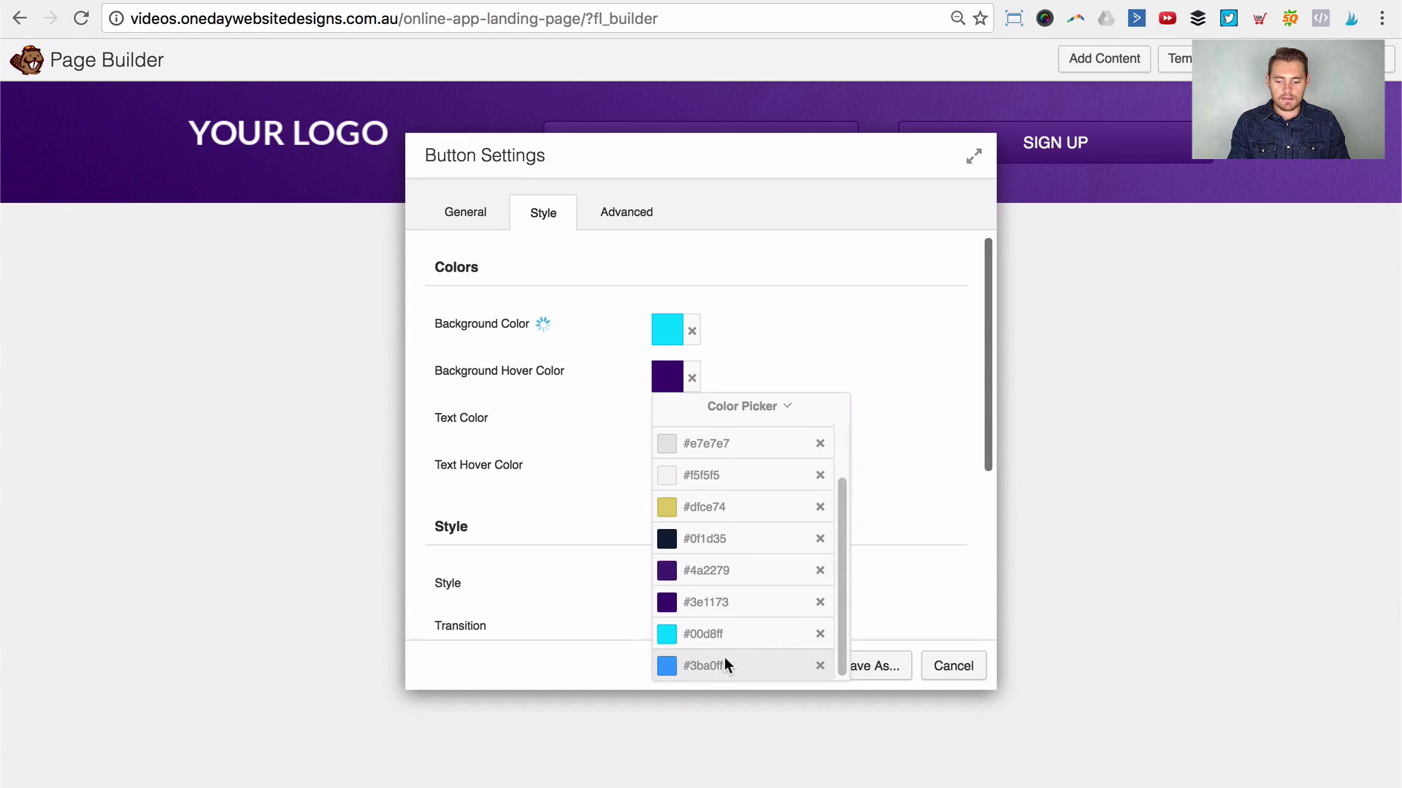
left_click(734, 662)
left_click(910, 301)
left_click_drag(880, 159, 1036, 183)
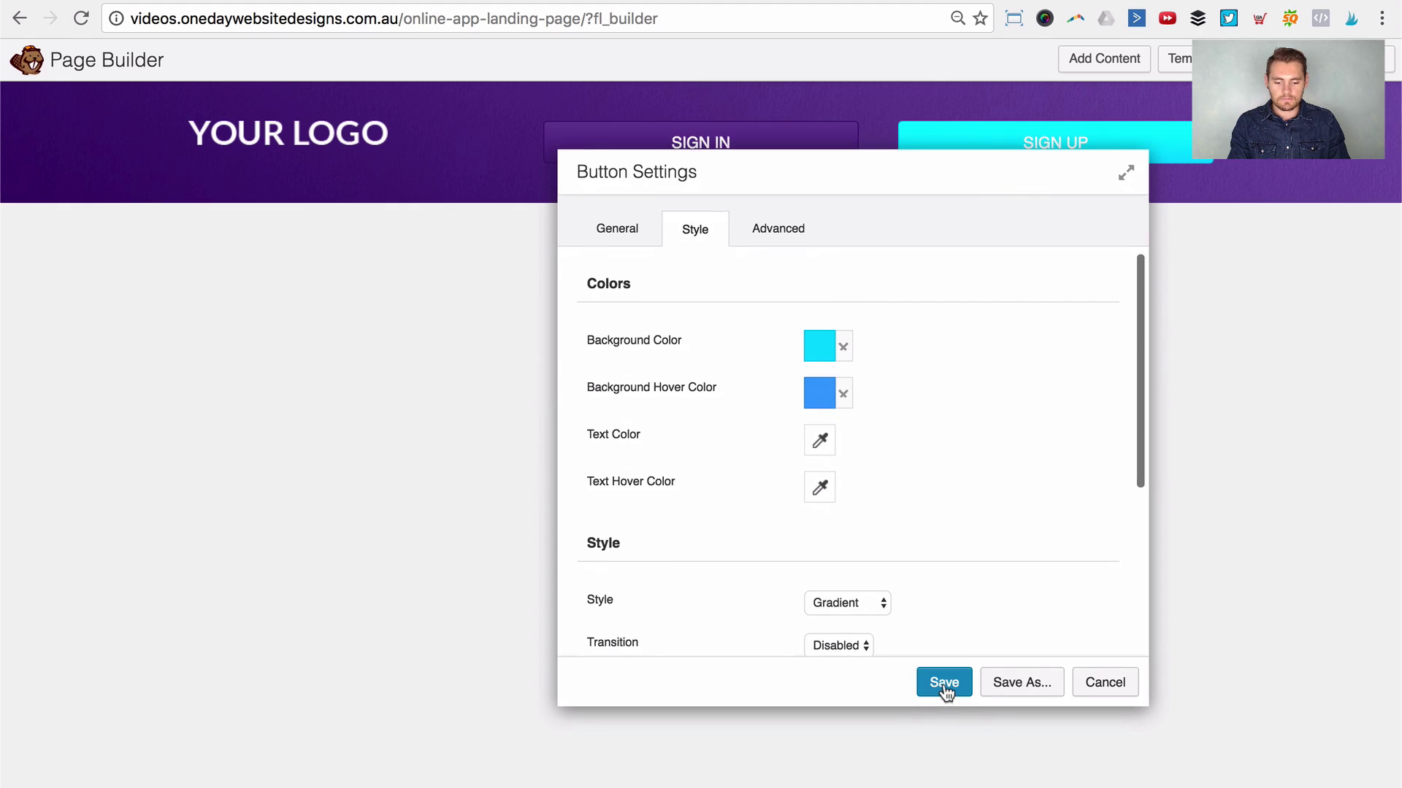
left_click(944, 683)
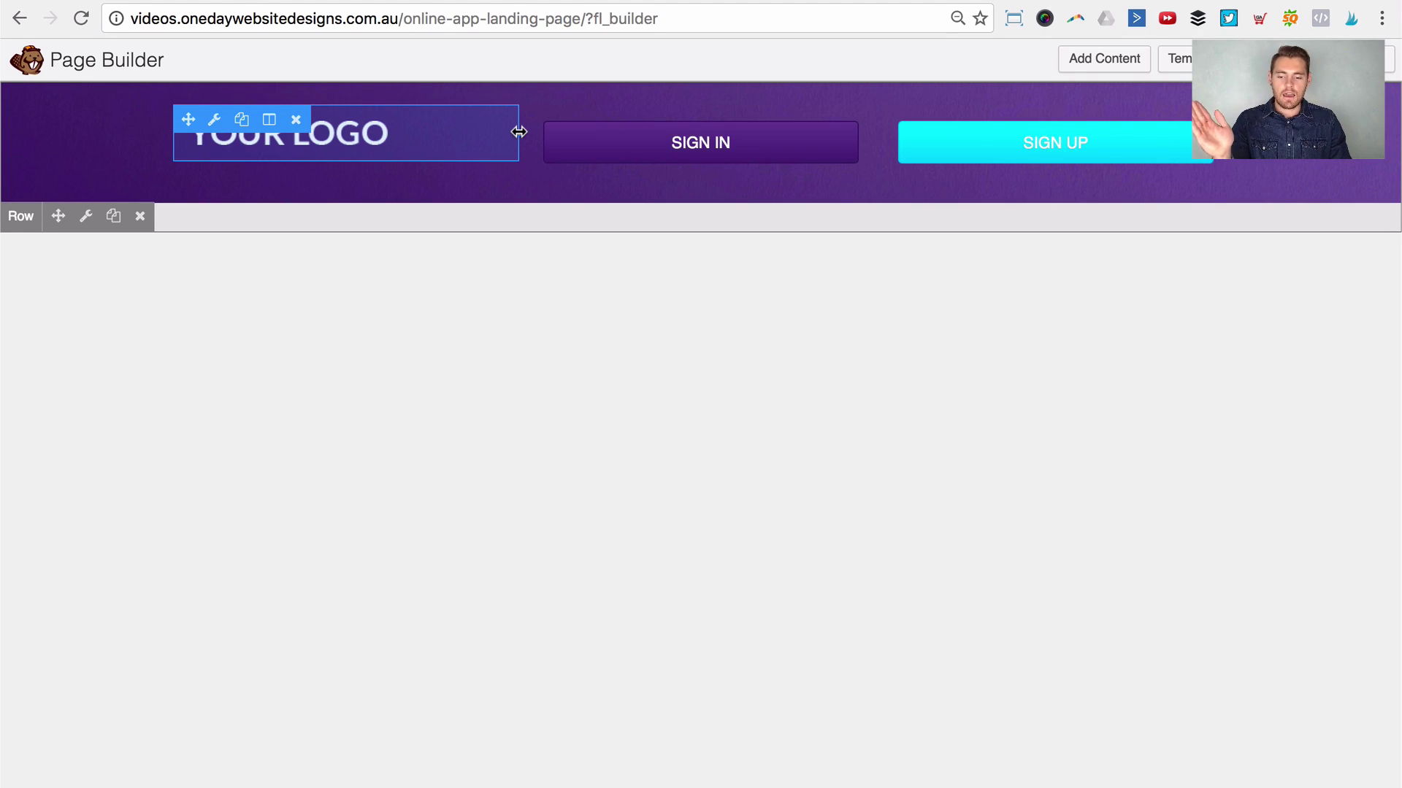
Step: Drag the logo column's and SIGN IN column's right edges rightwards
left_click_drag(518, 132, 646, 129)
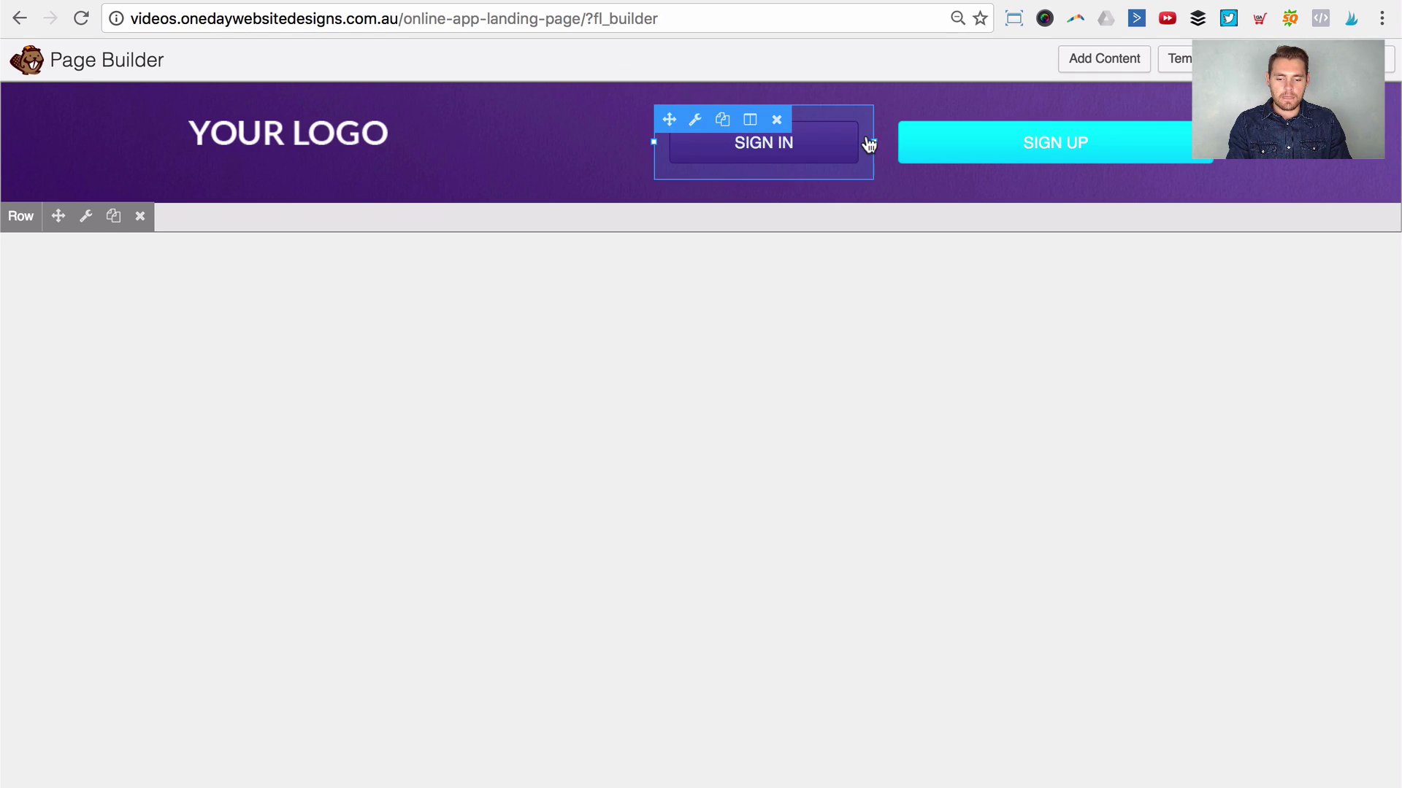
left_click_drag(875, 138, 944, 134)
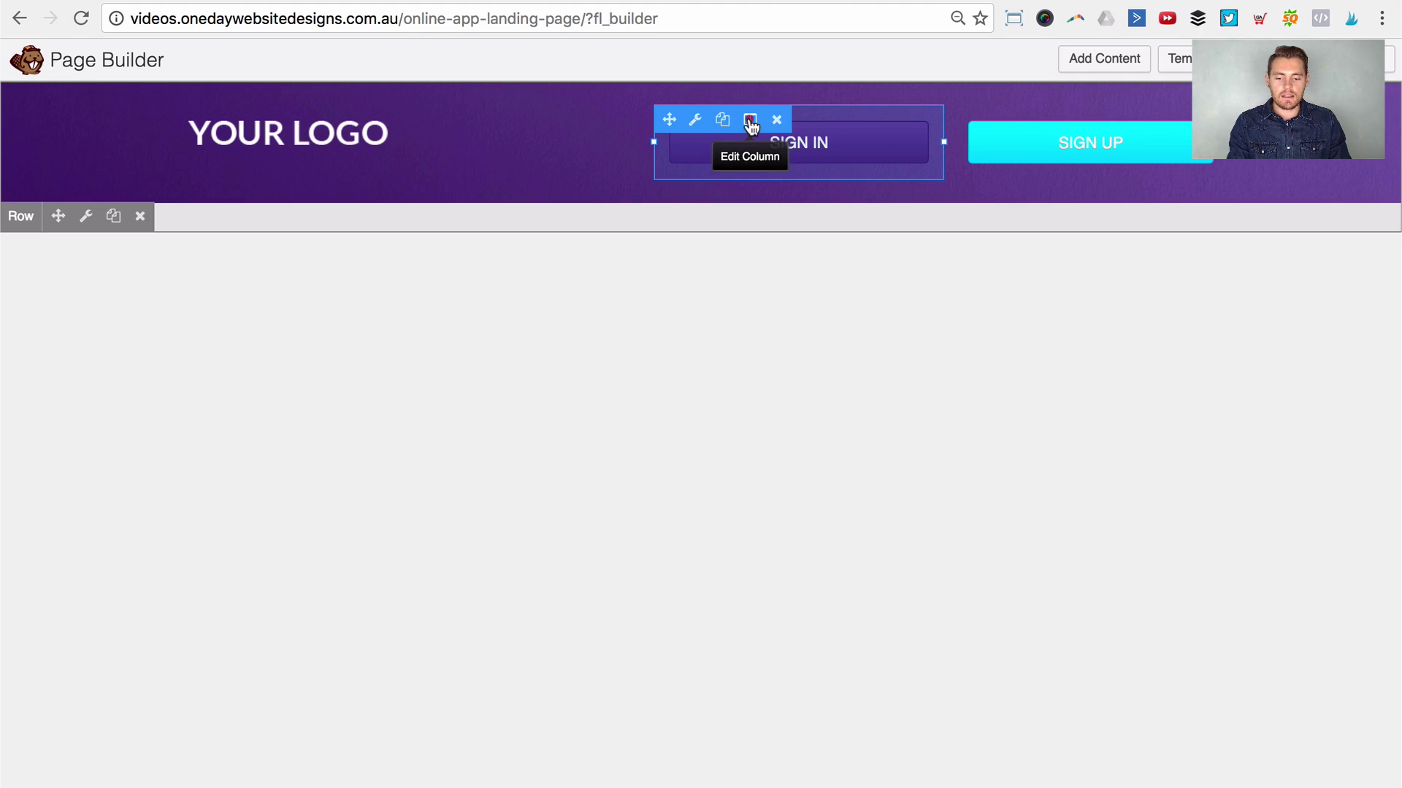
Step: Set the column's Column Width to 60 in Column Settings and save
left_click(750, 124)
left_click(775, 154)
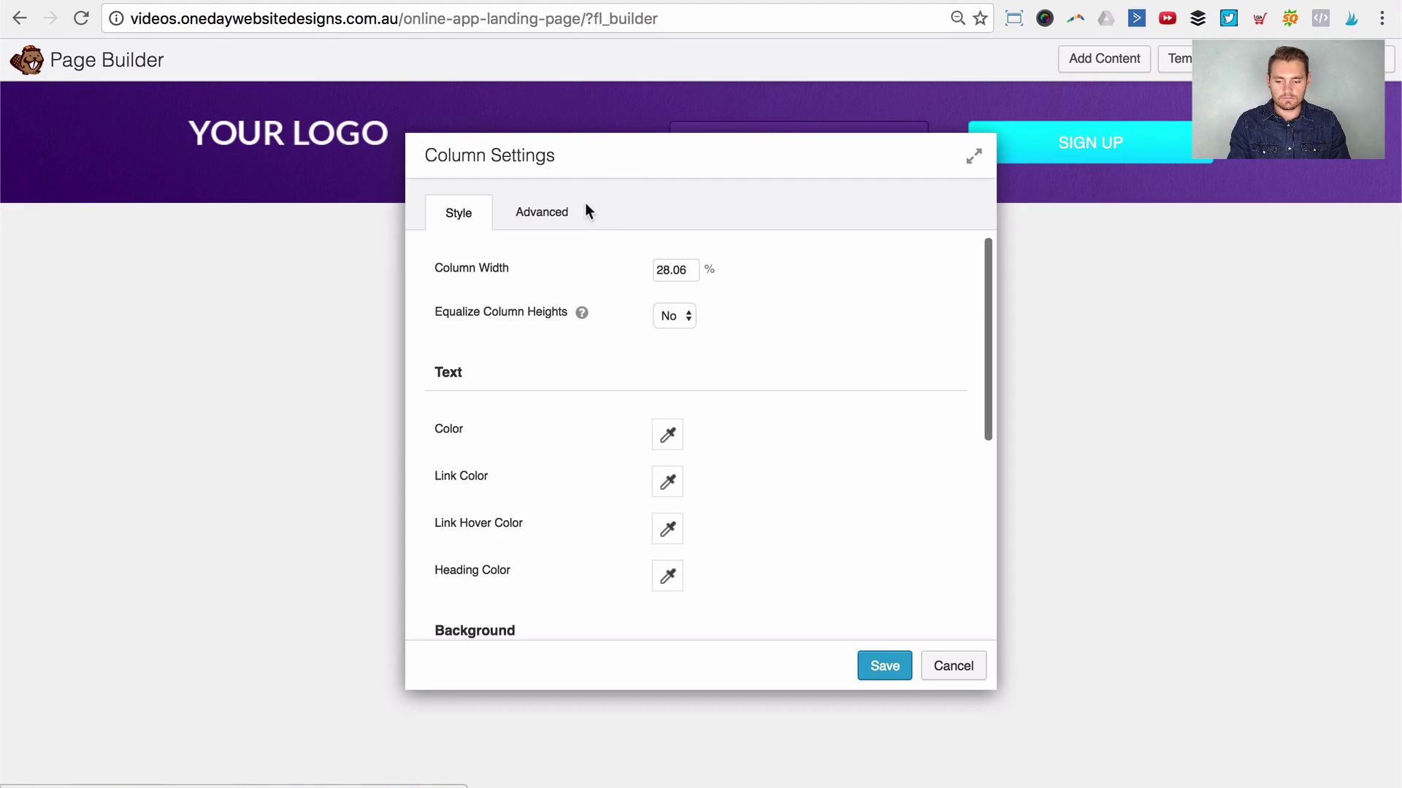
left_click_drag(689, 269, 638, 267)
left_click_drag(701, 161, 831, 273)
key("Escape")
left_click(270, 117)
left_click(280, 145)
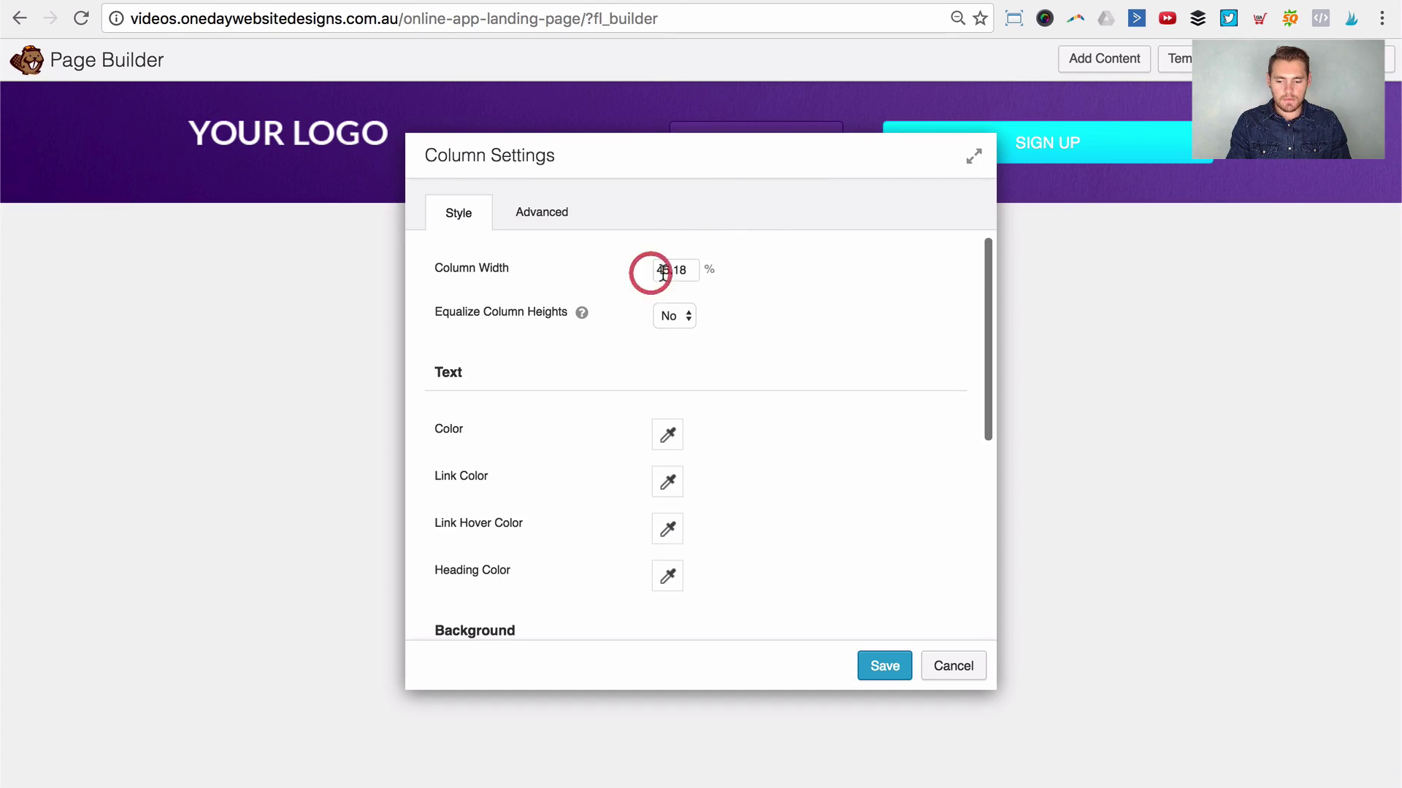
double_click(663, 273)
type("60")
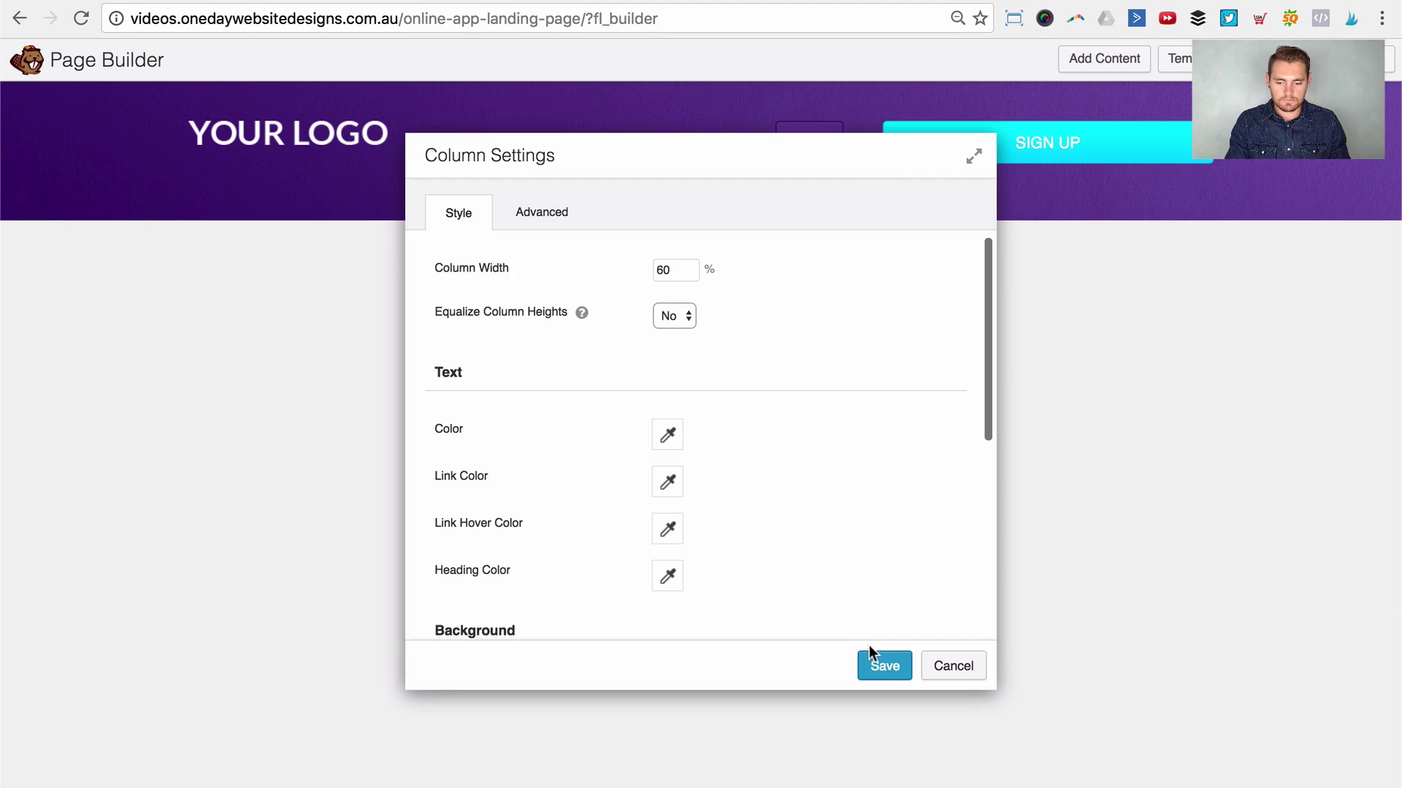
left_click(870, 657)
Step: Drag the SIGN IN column's right edge to about 20% width
mouse_move(838, 135)
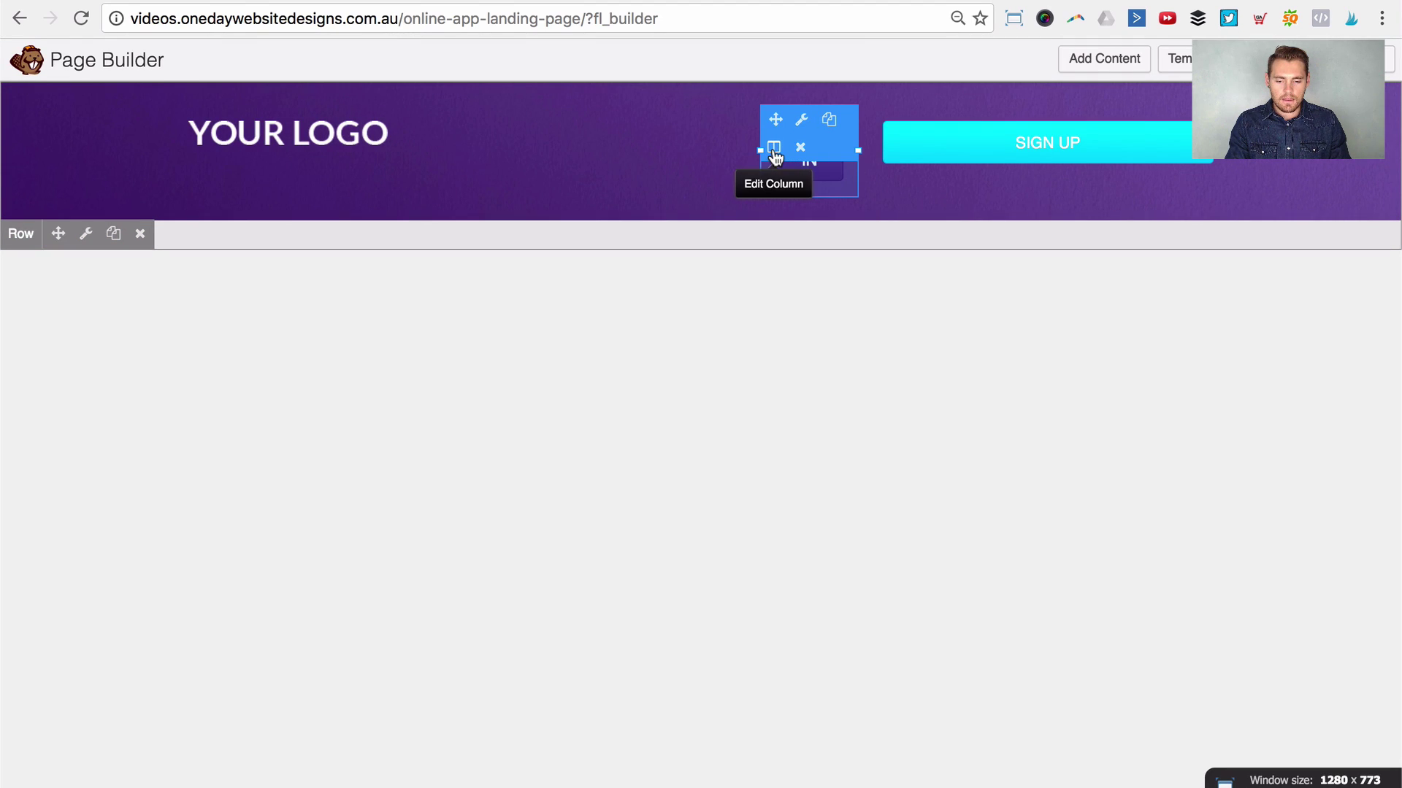
left_click_drag(858, 151, 962, 161)
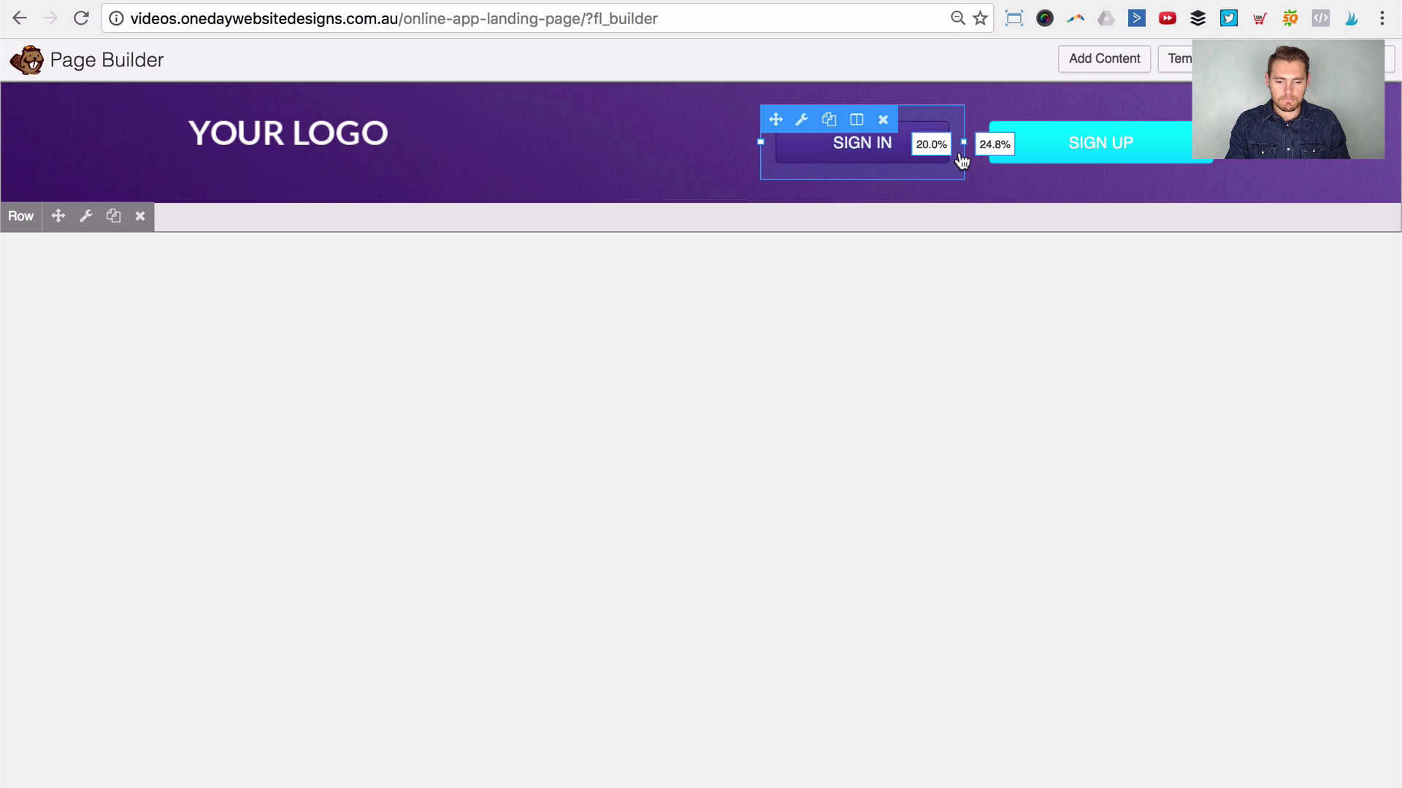
left_click_drag(962, 161, 998, 144)
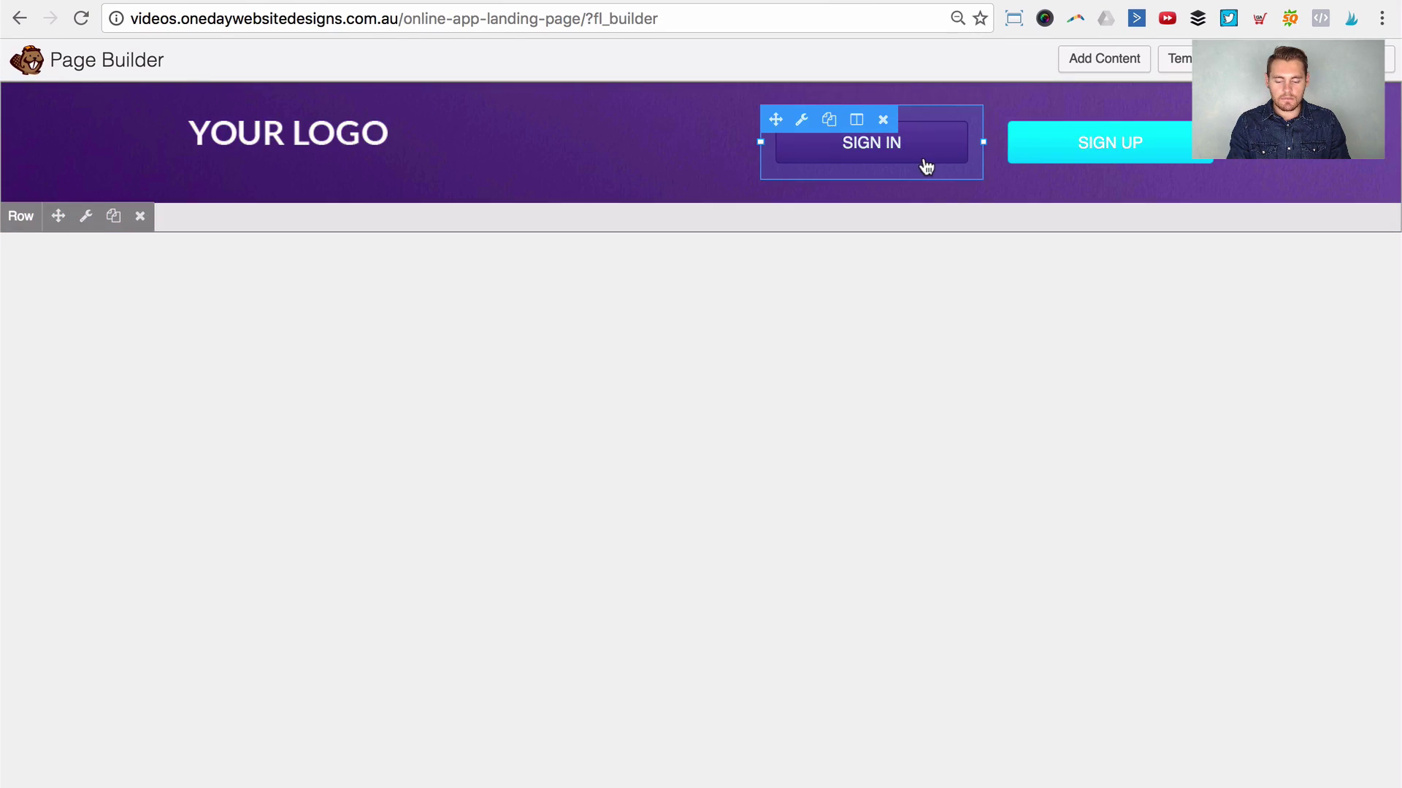
Step: Drop a 1 Column row layout beneath the logo and buttons inside the header
left_click(1107, 64)
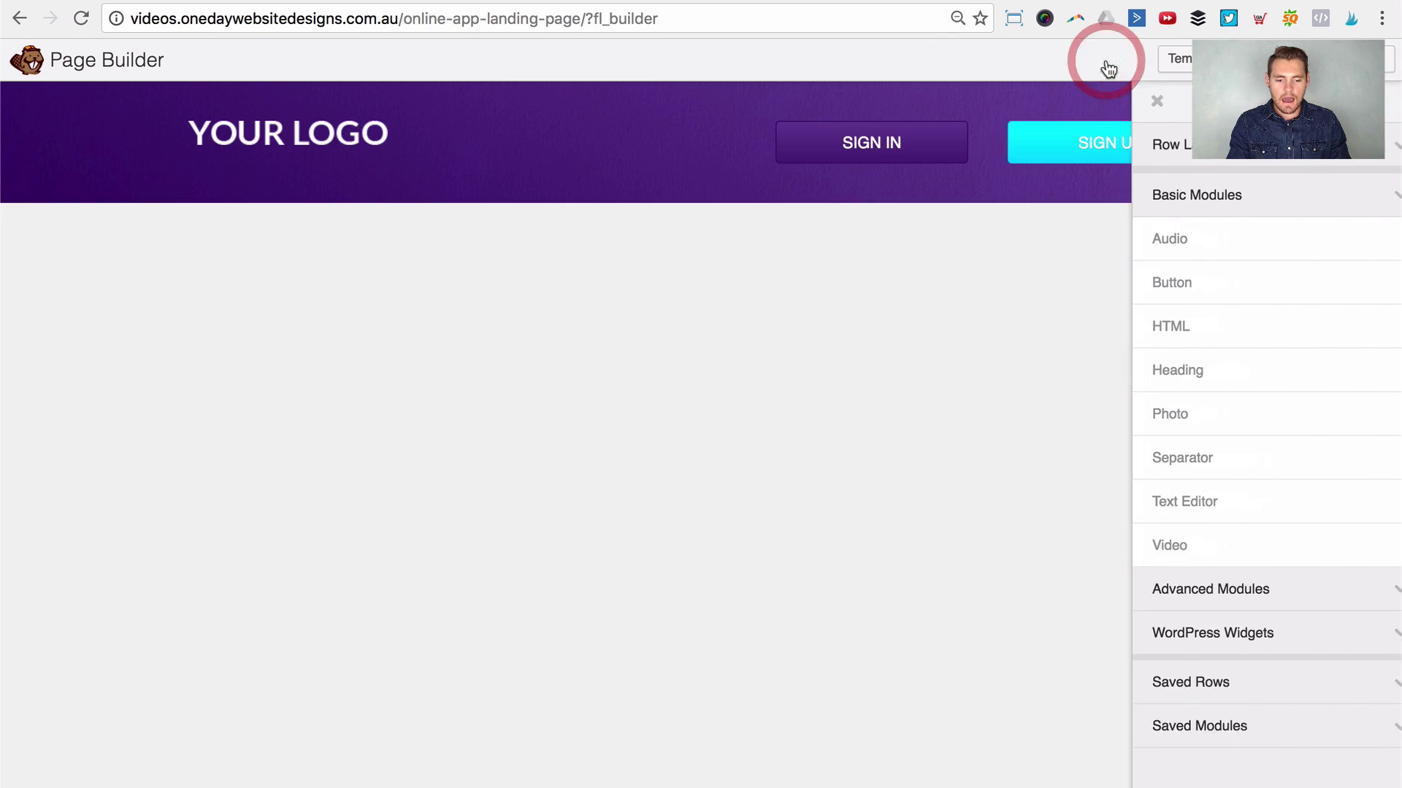
left_click(1154, 145)
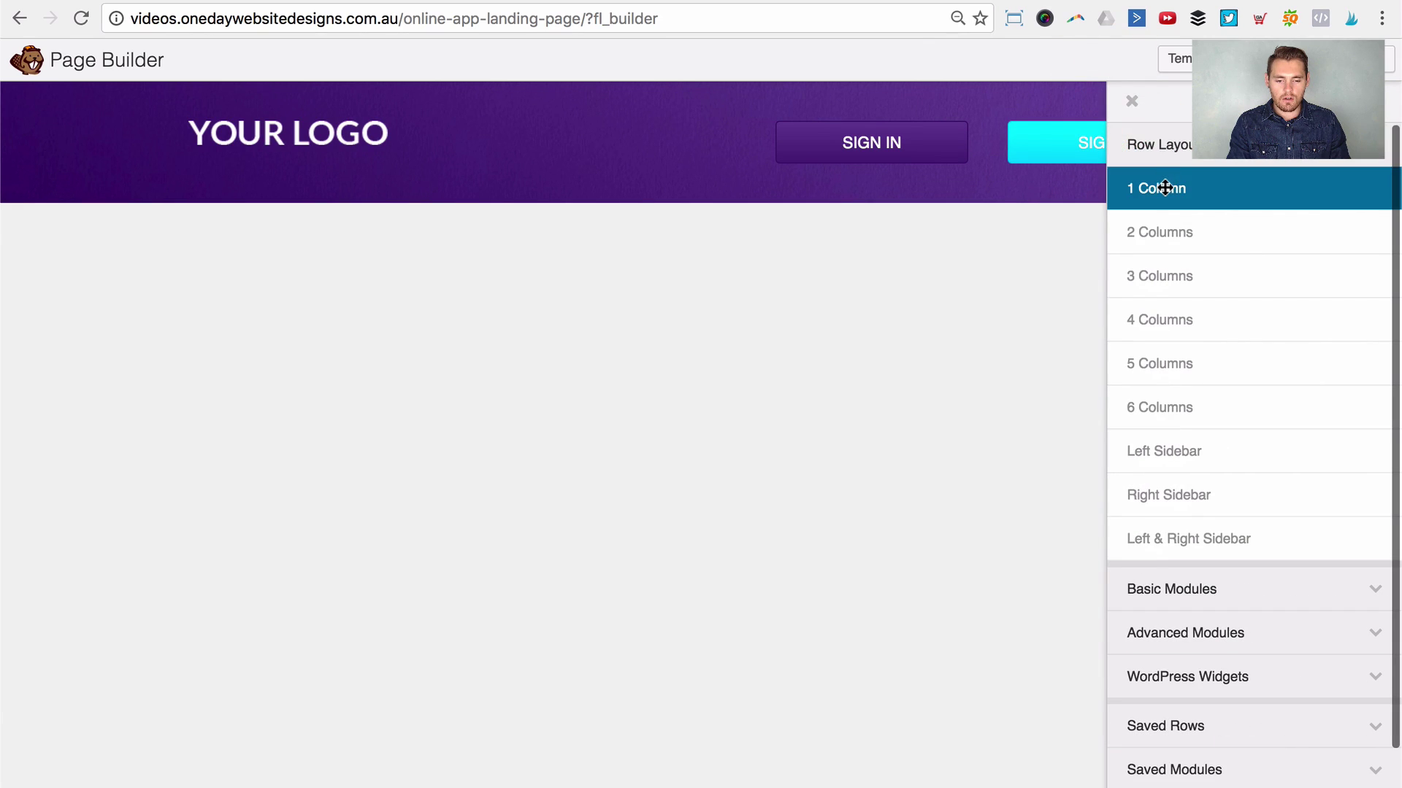
left_click_drag(1158, 188, 646, 231)
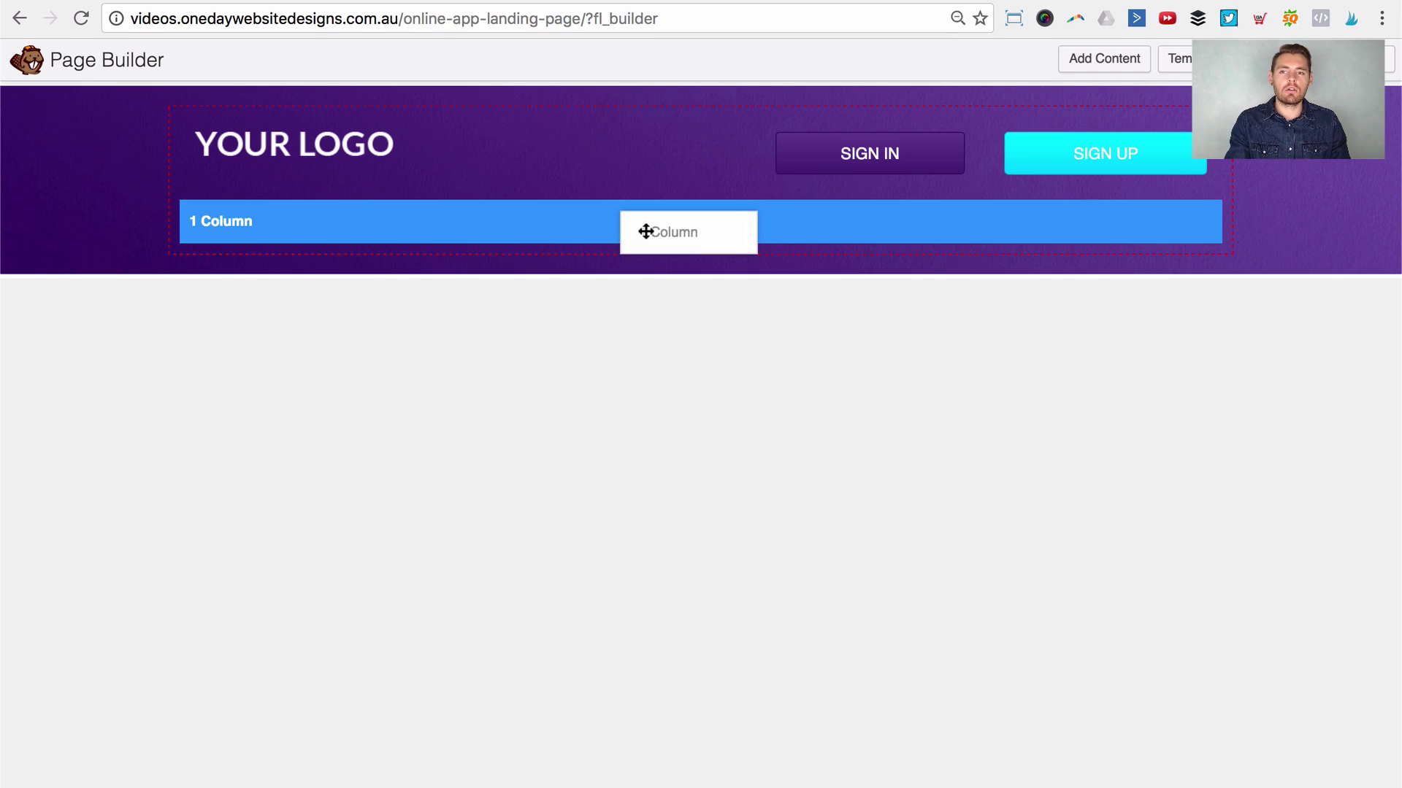
left_click_drag(646, 232, 644, 230)
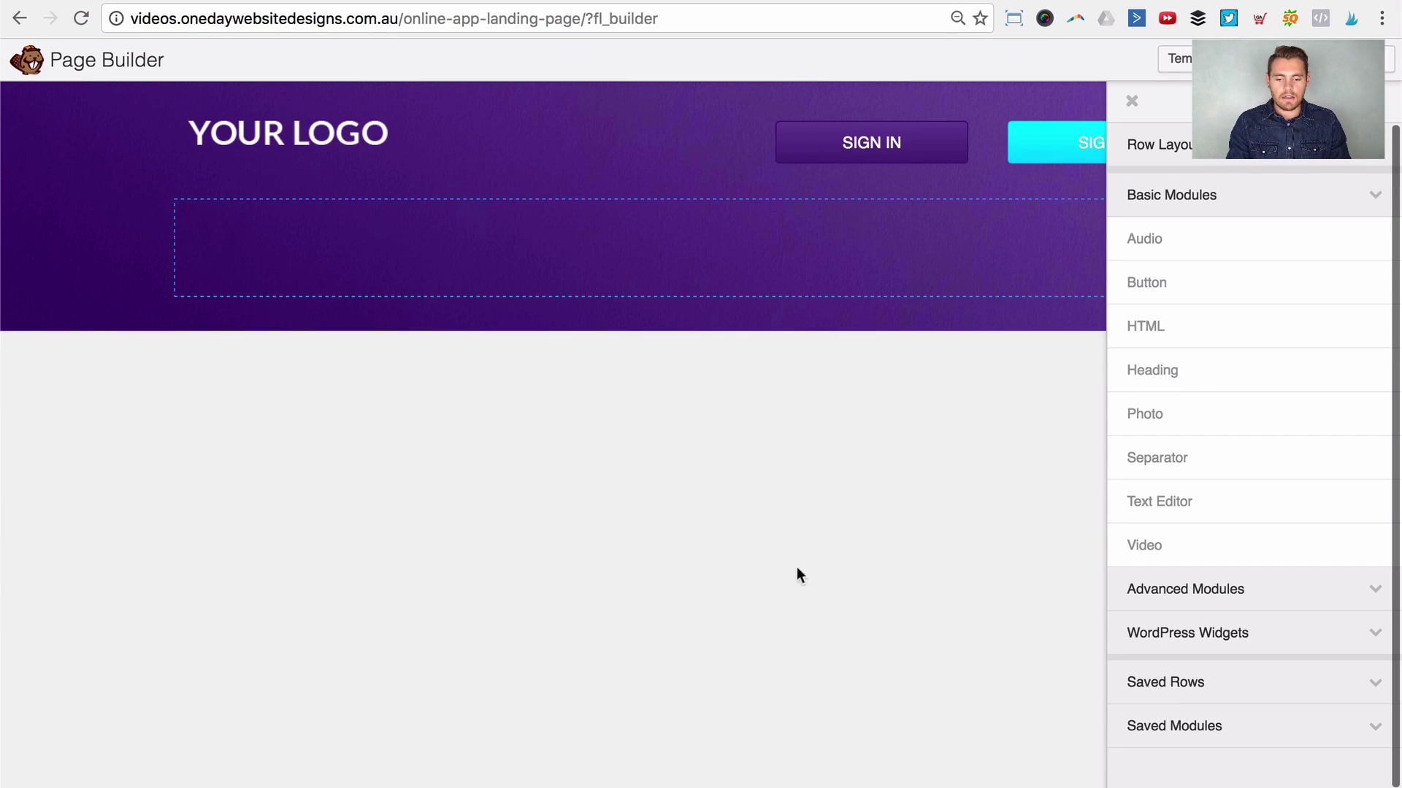
left_click(1131, 101)
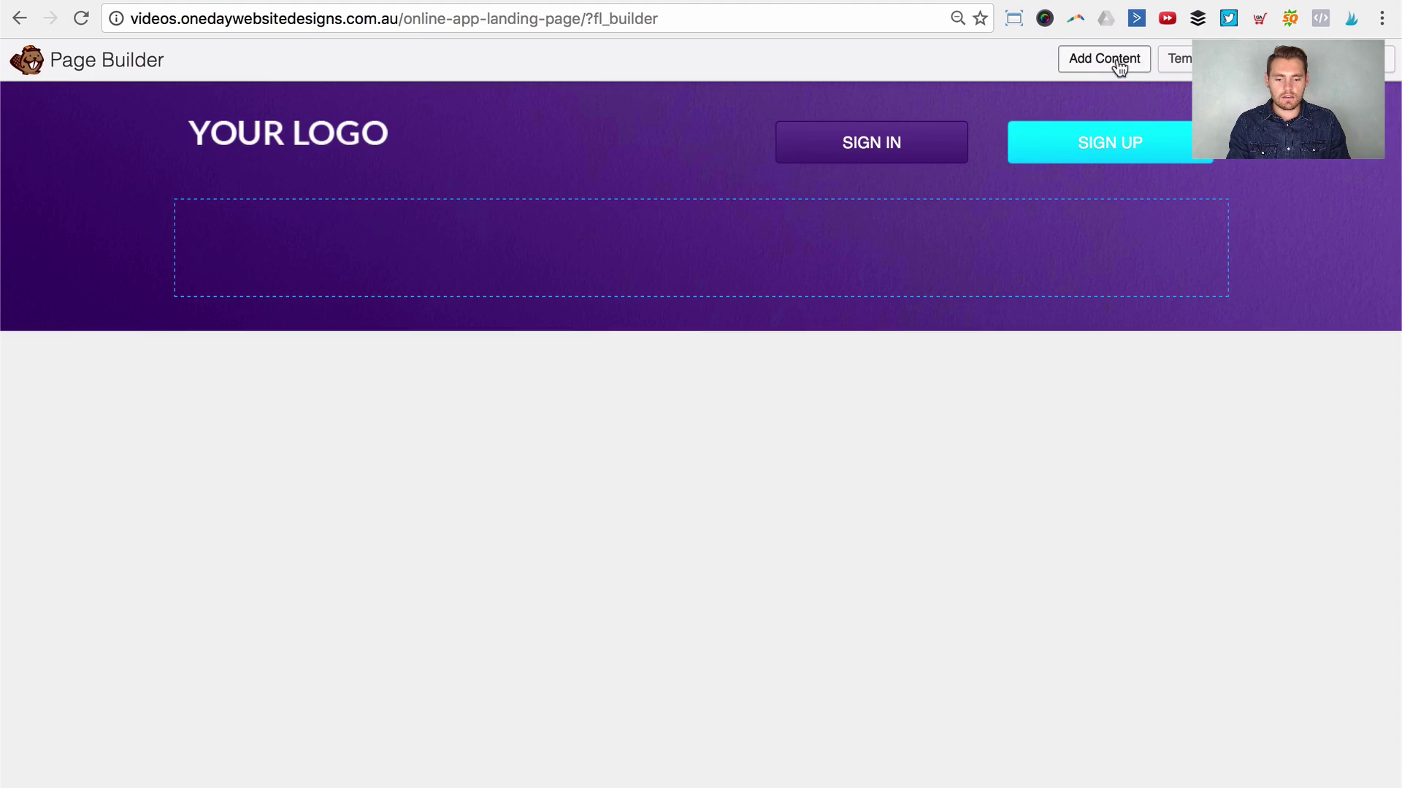
Step: Add a Heading module to the empty row with the pasted hotcakes template text
left_click(1119, 66)
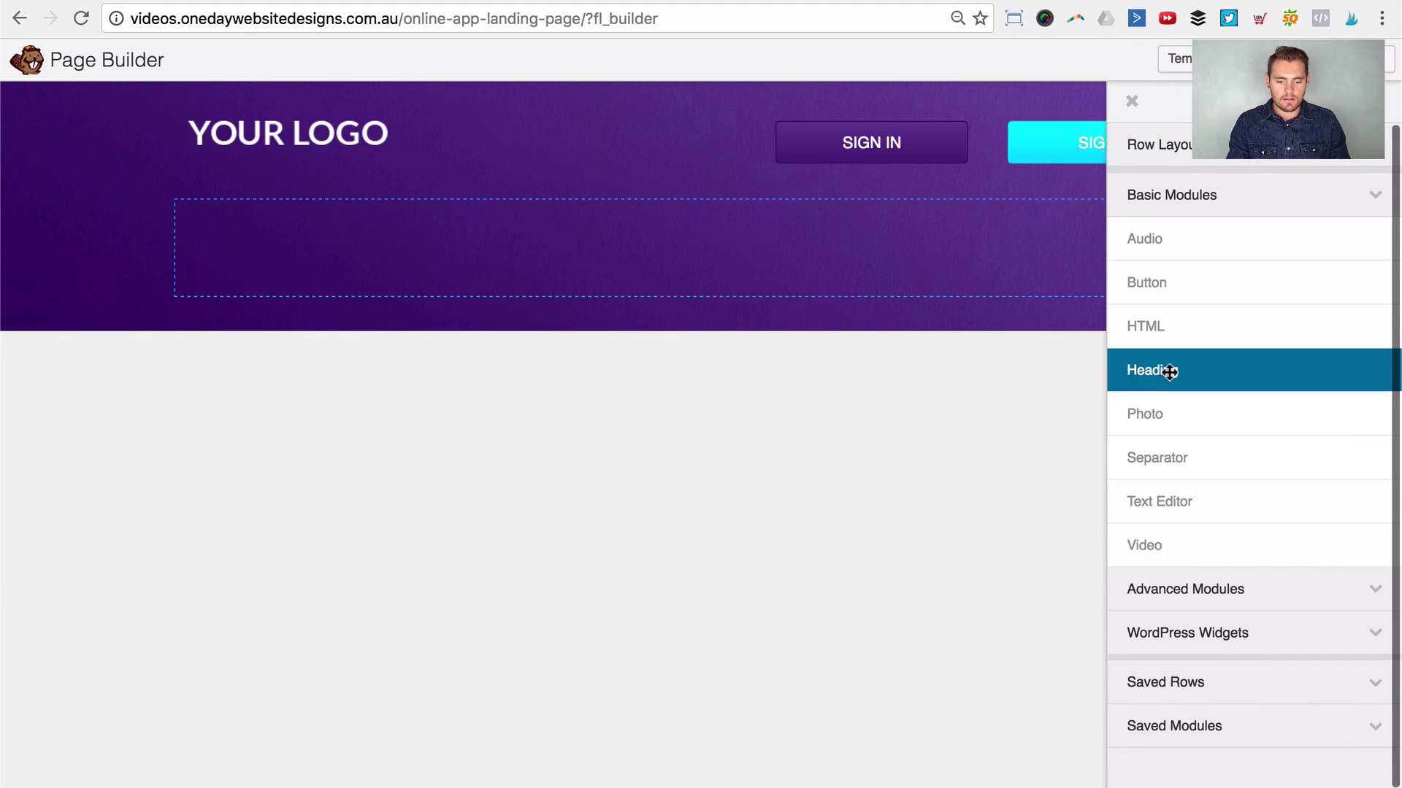
left_click_drag(1169, 372, 795, 264)
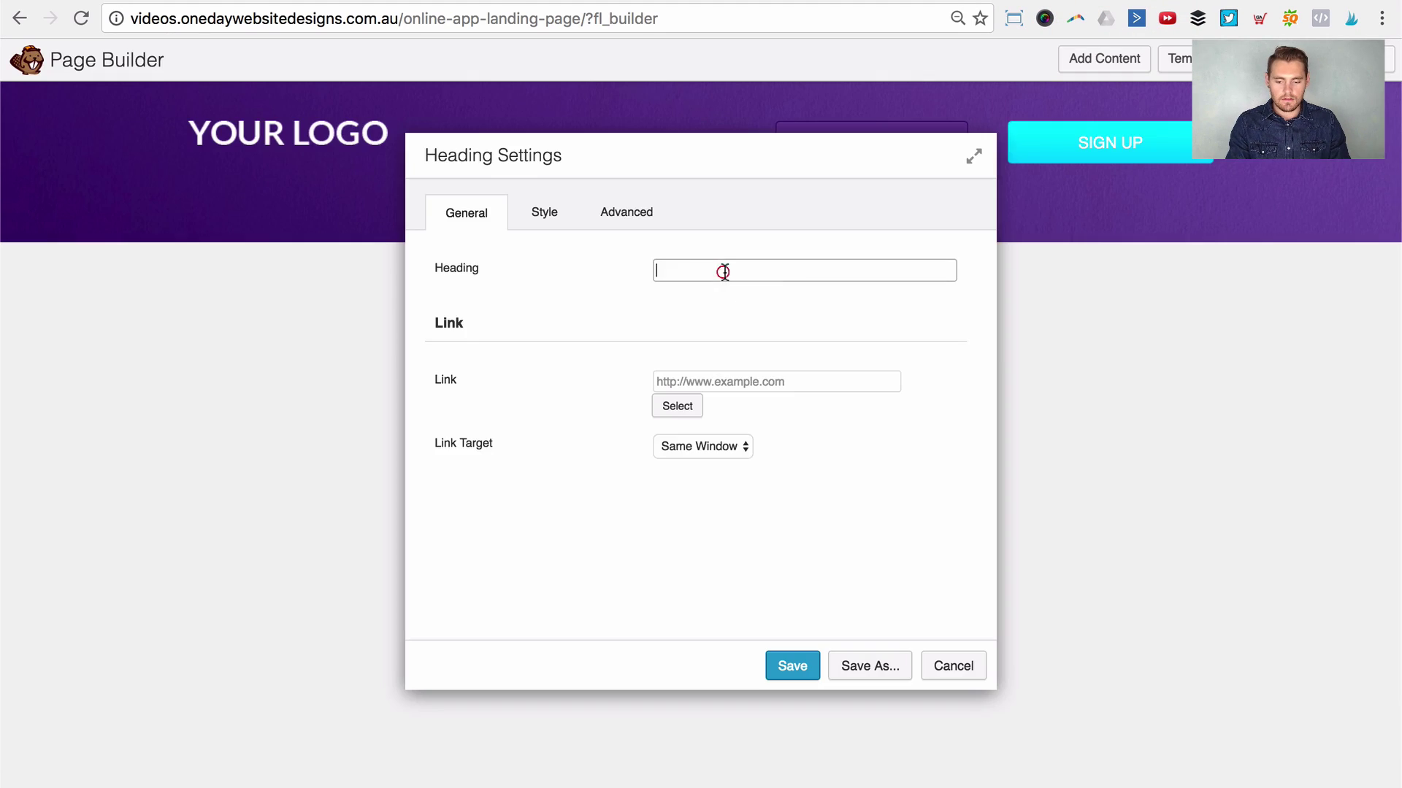
key("super+v")
left_click_drag(624, 159, 851, 238)
Step: Set the heading's HTML Tag to h1 and Alignment to Center, then save
left_click(733, 353)
left_click(858, 568)
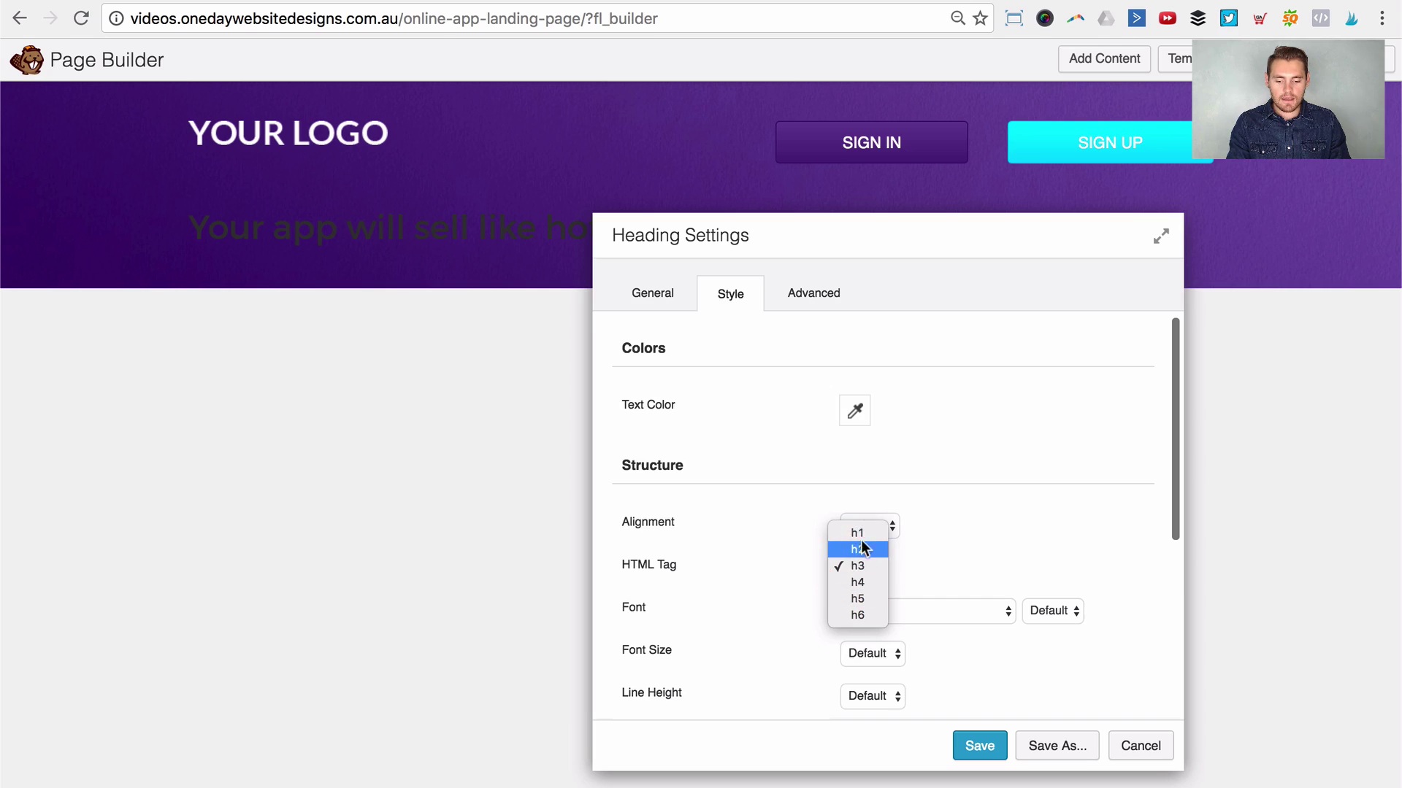
left_click(859, 533)
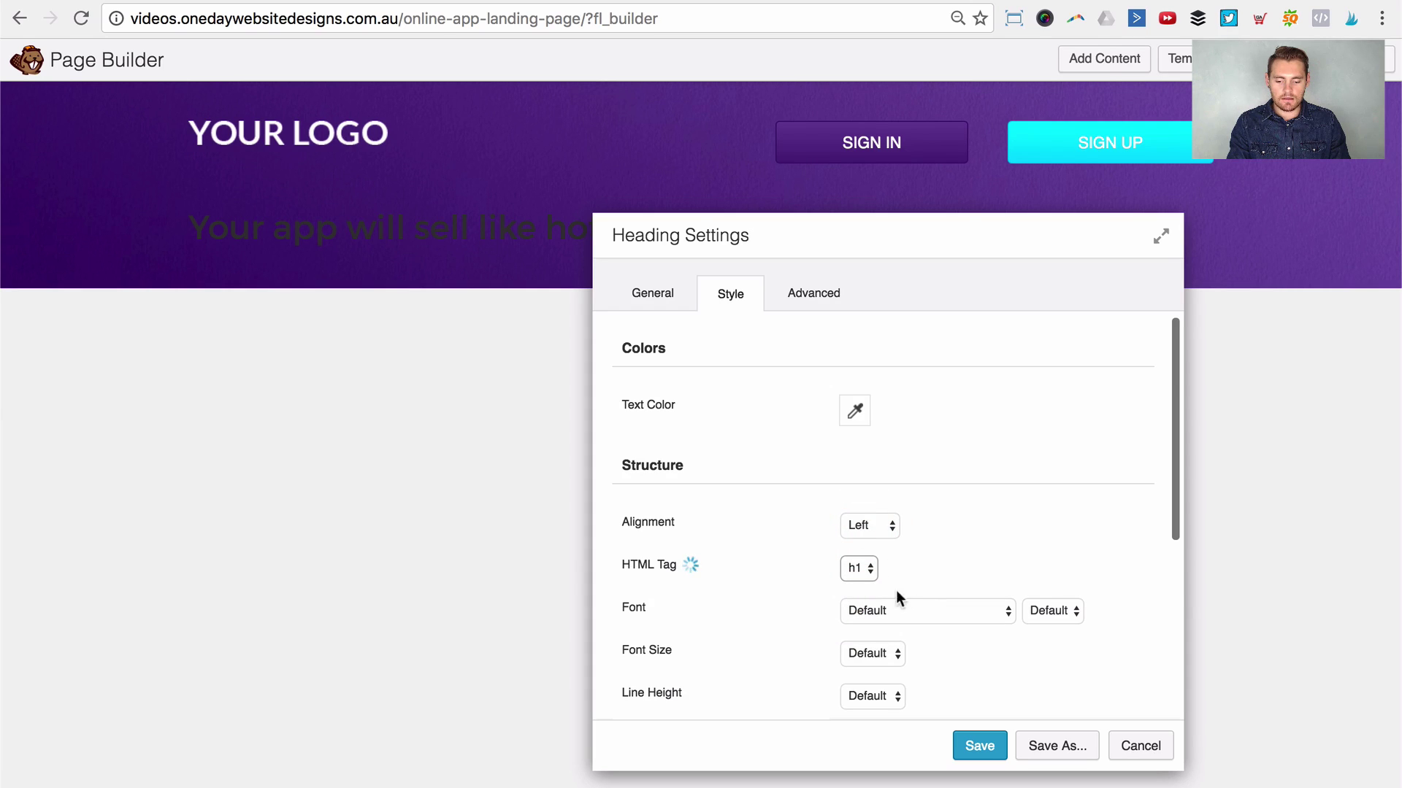
left_click(867, 525)
left_click(869, 540)
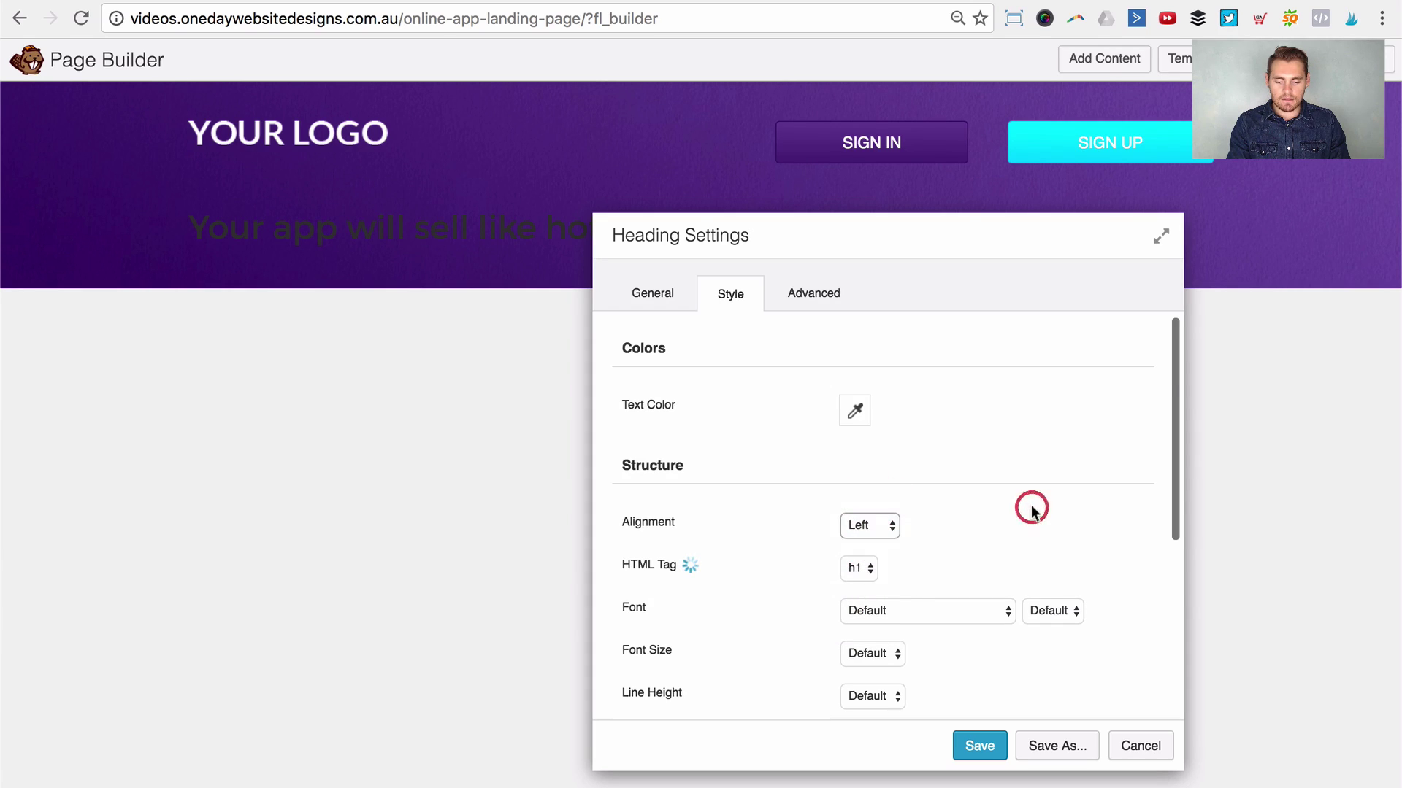
scroll(1022, 509, "down", 2)
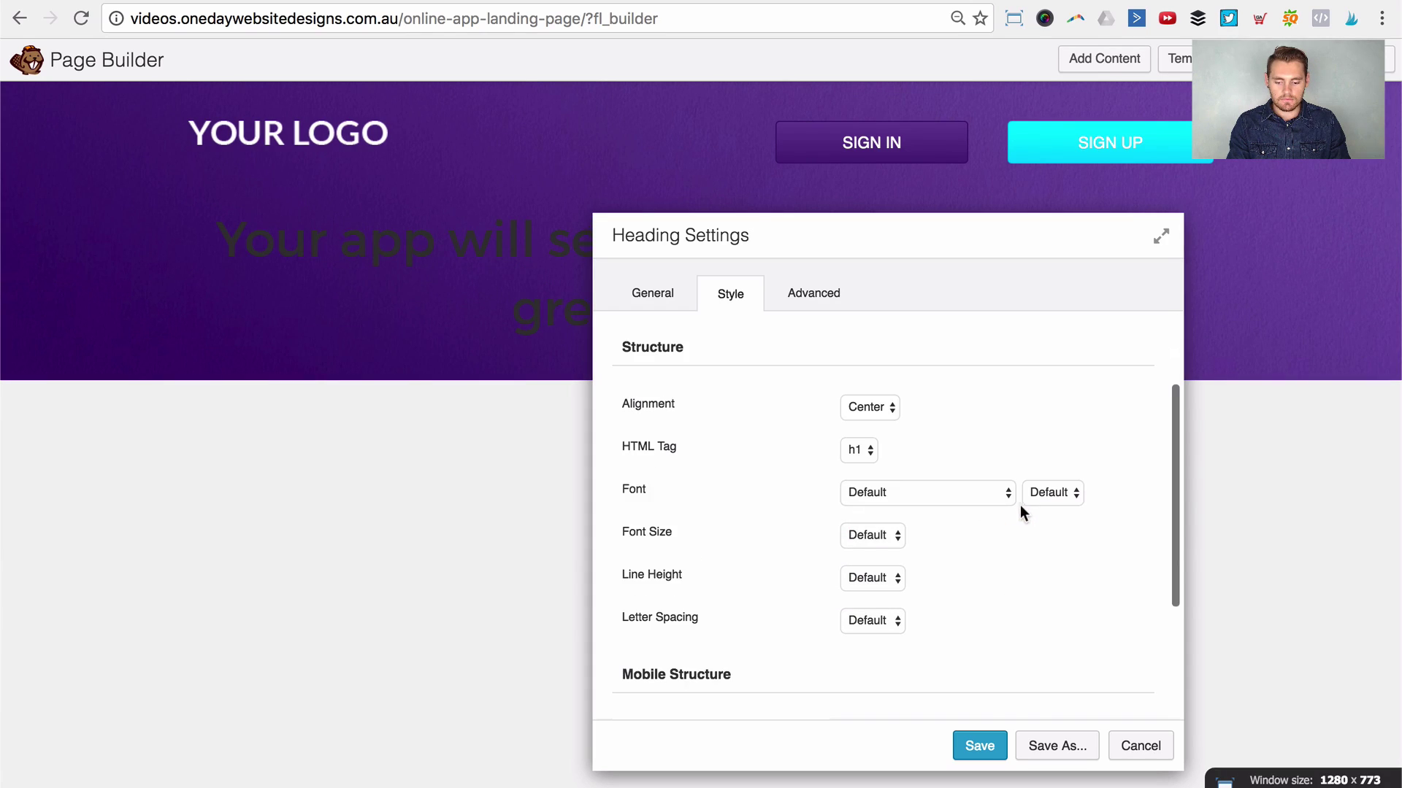
left_click(979, 746)
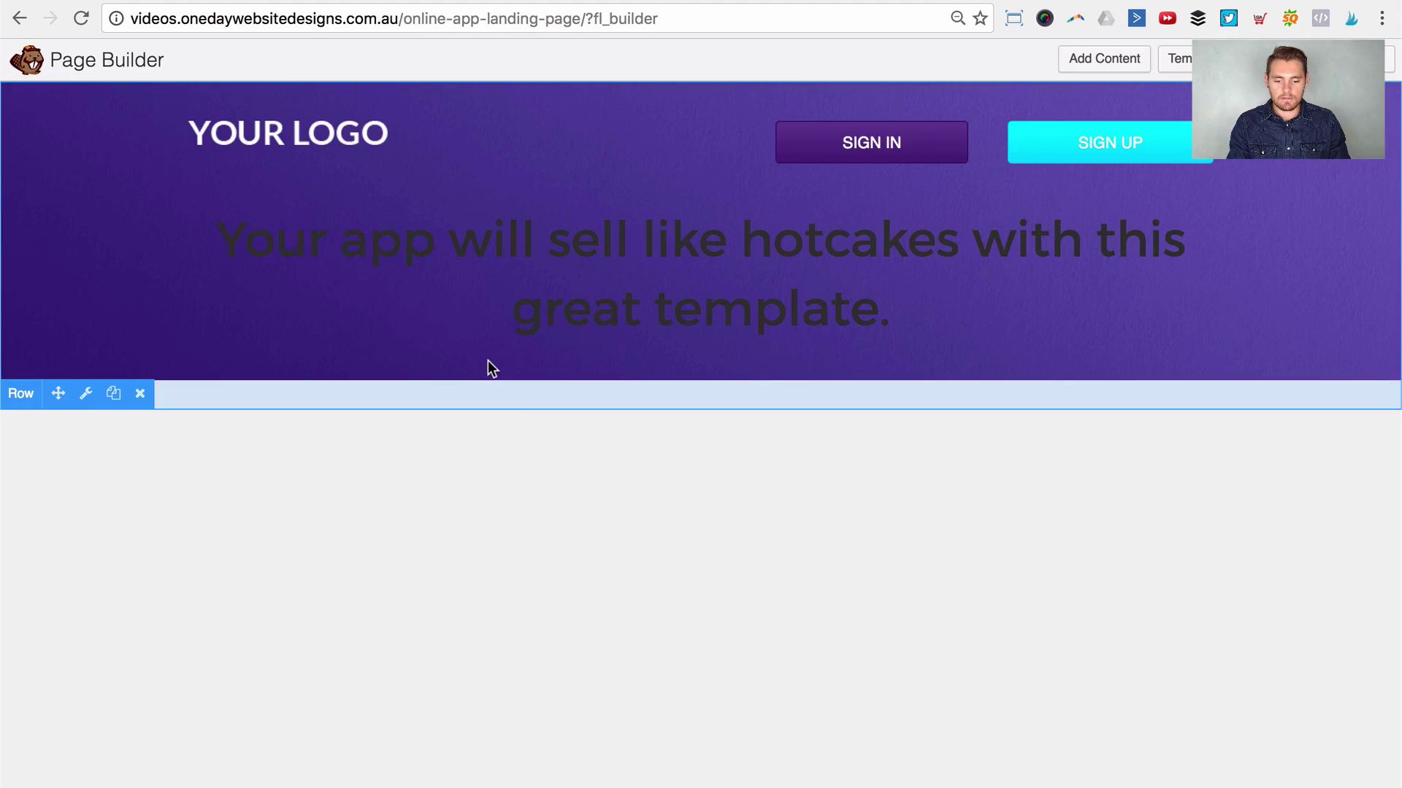
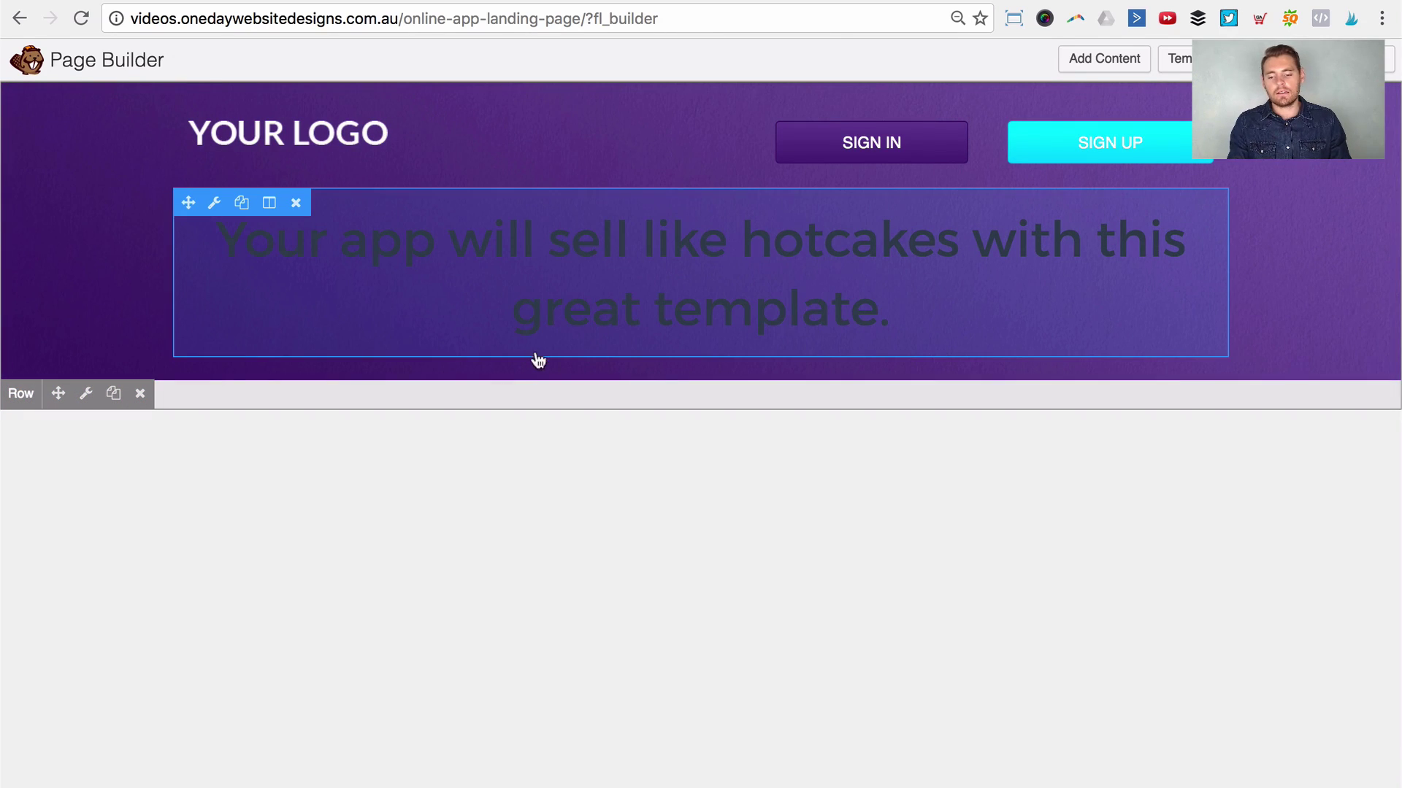
Step: Try changing the heading's own text colour, then discard that change
left_click(636, 271)
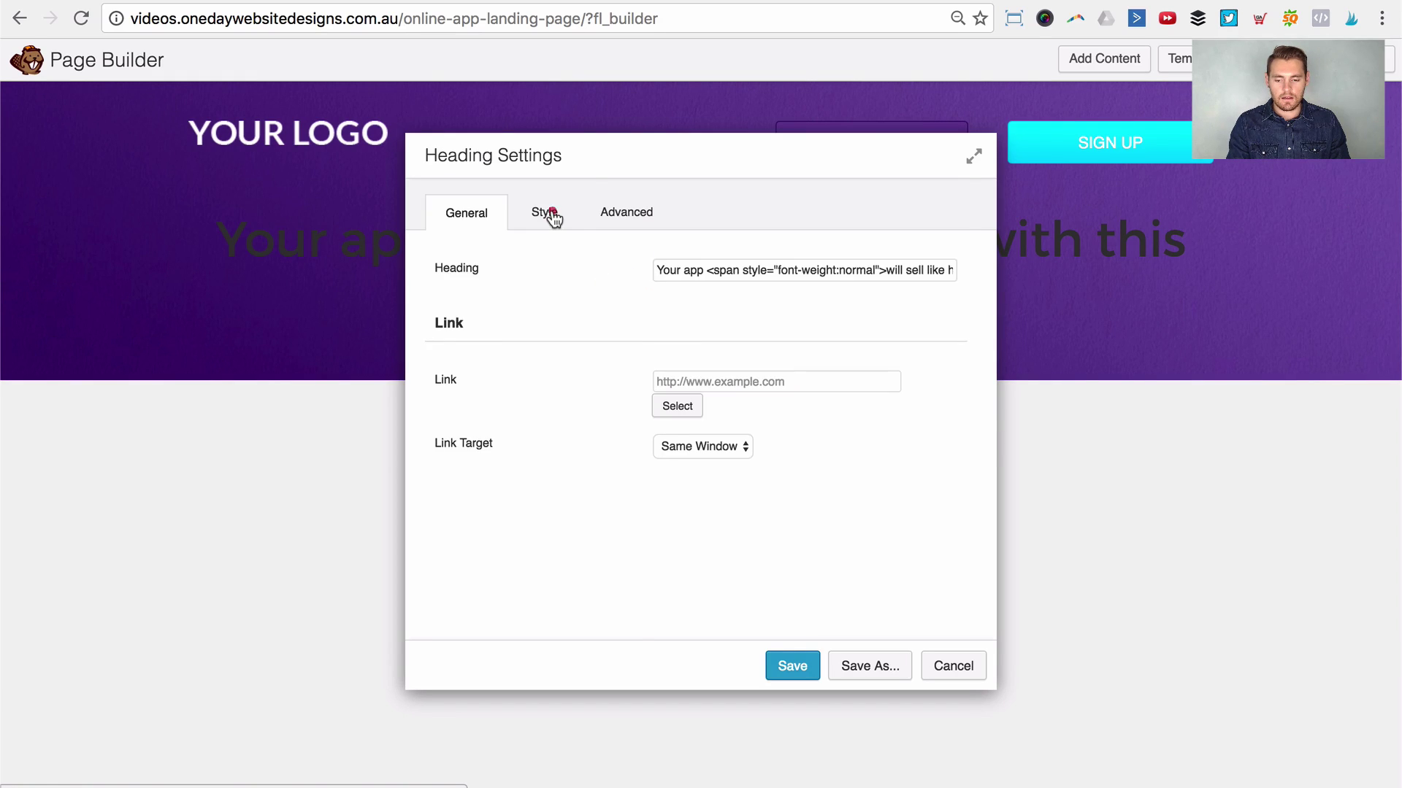
left_click(566, 214)
left_click(667, 330)
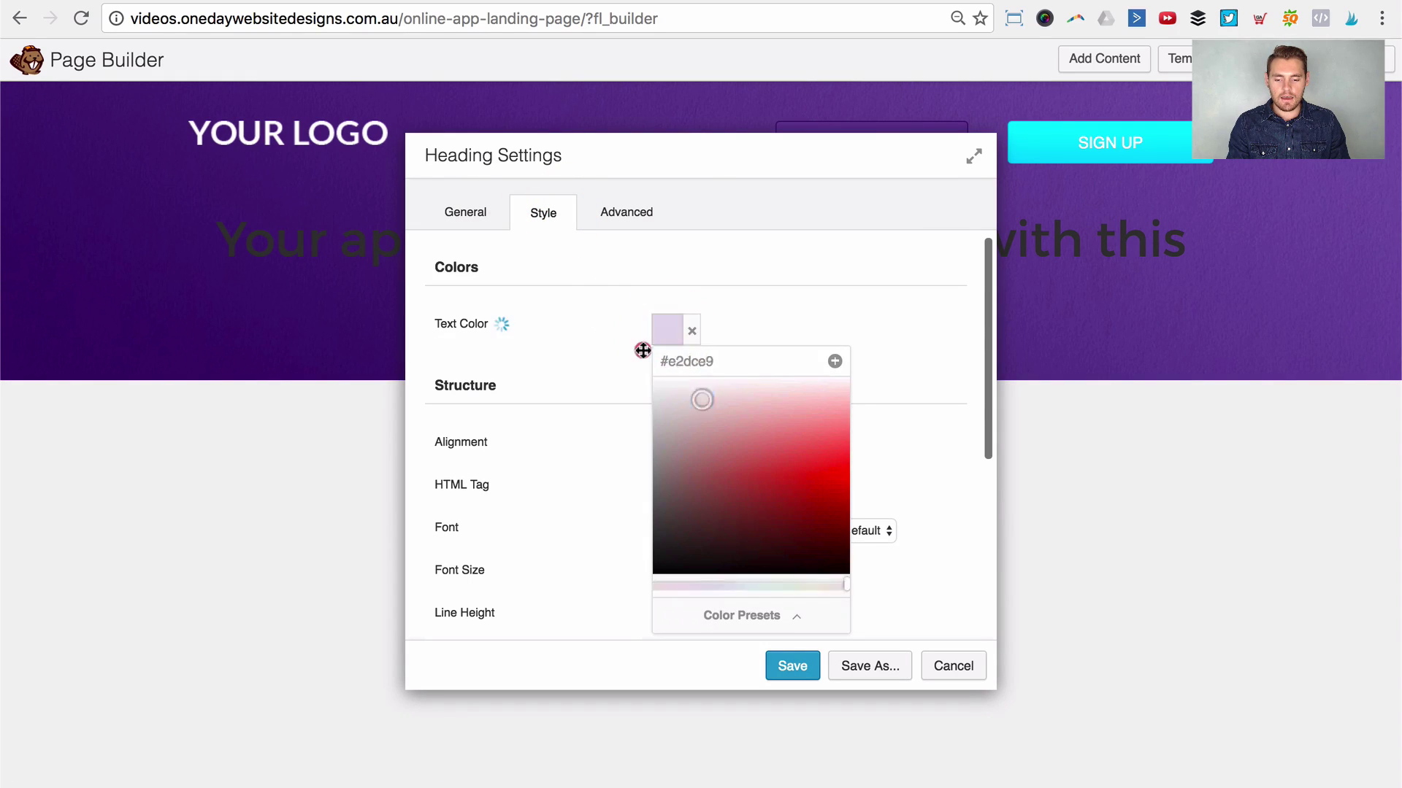
left_click(575, 301)
left_click_drag(659, 186, 827, 195)
left_click(1098, 684)
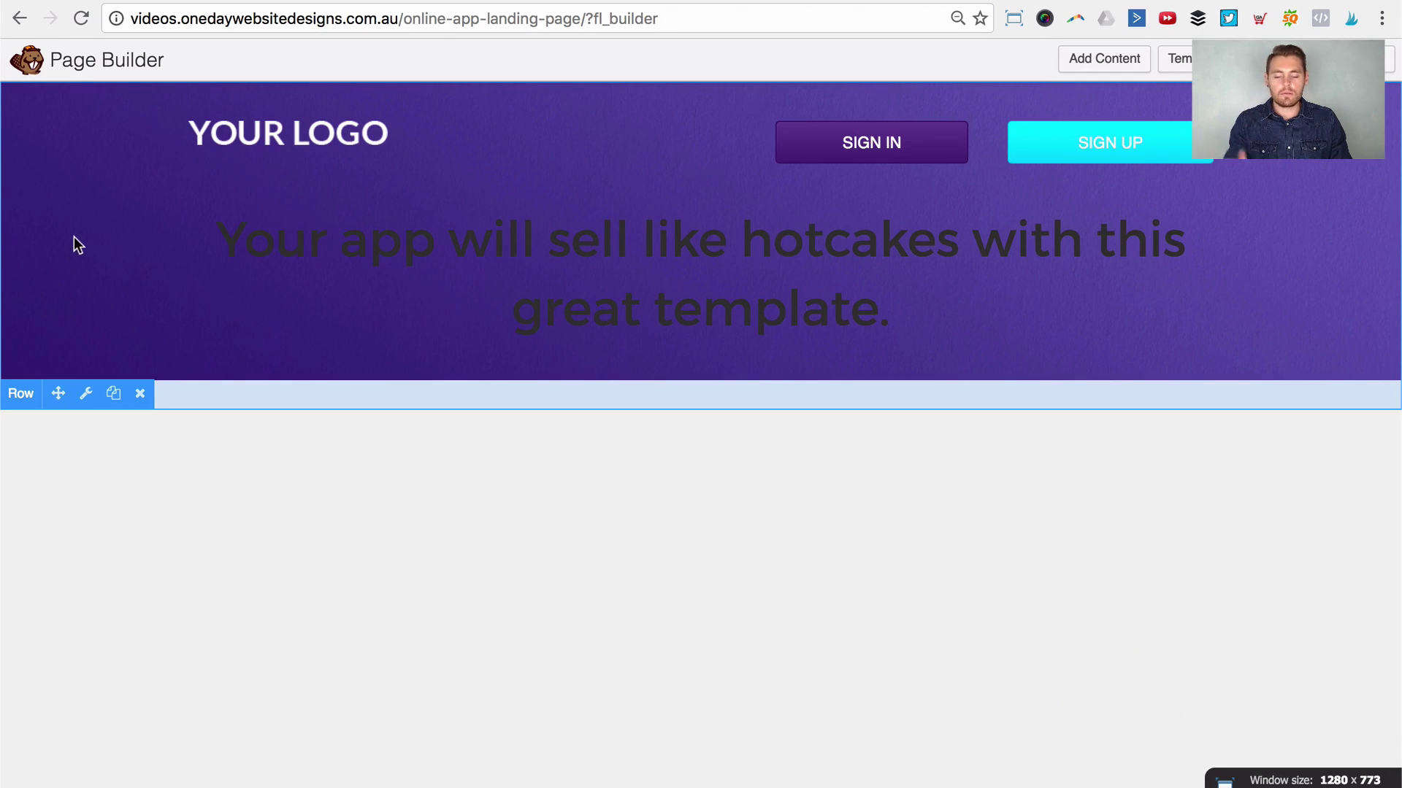
Step: Set the header row's text colour to white and save the row
left_click(85, 393)
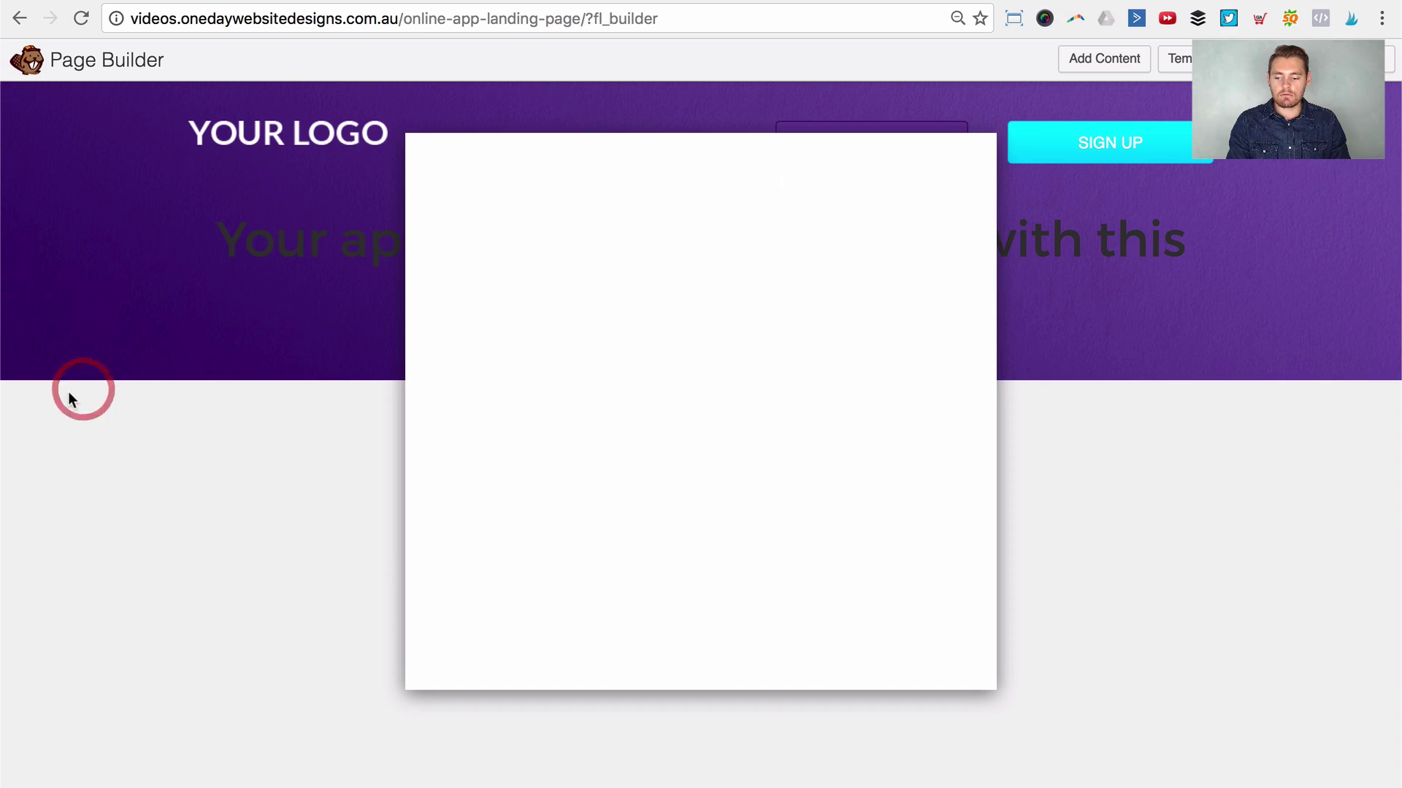
scroll(671, 465, "down", 1)
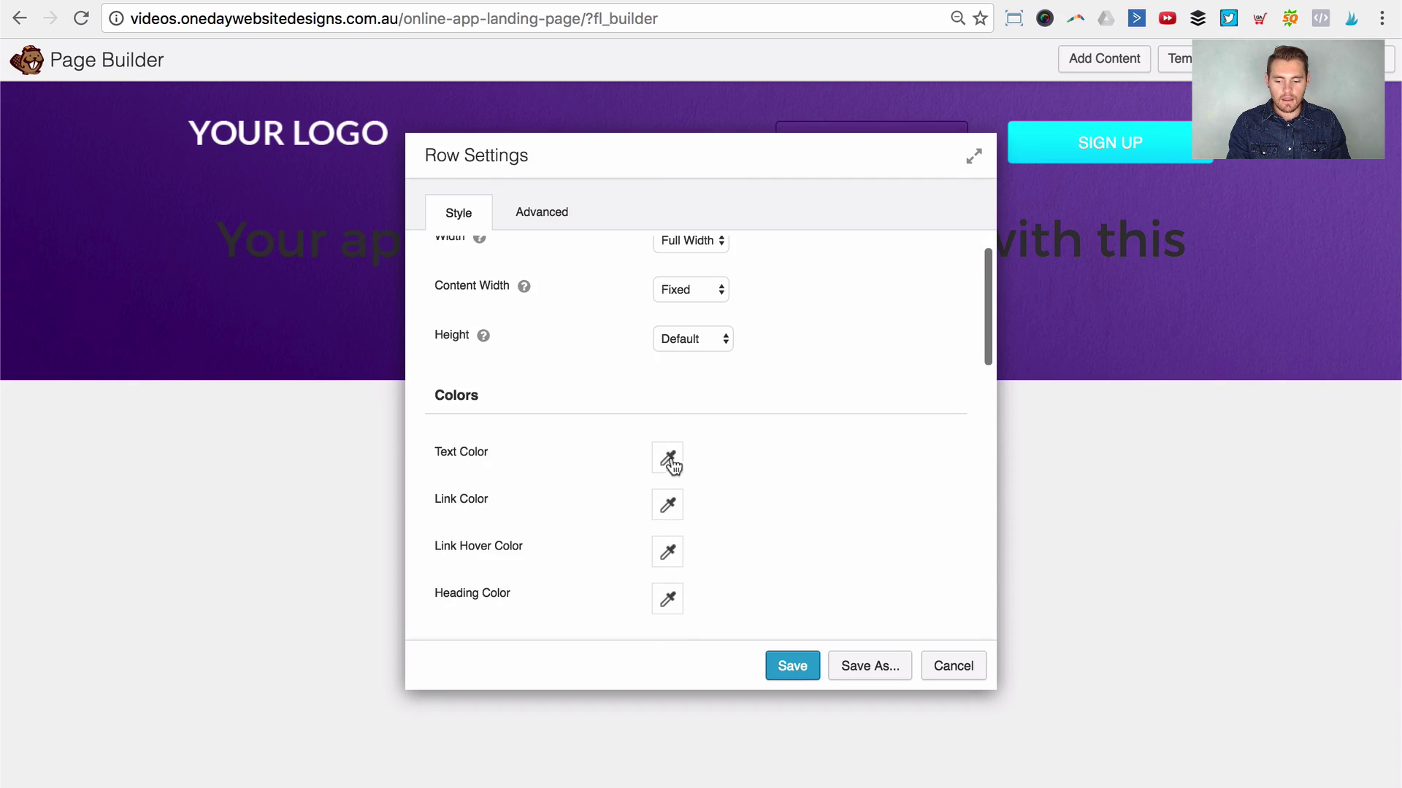
left_click(667, 464)
left_click(655, 507)
left_click(482, 403)
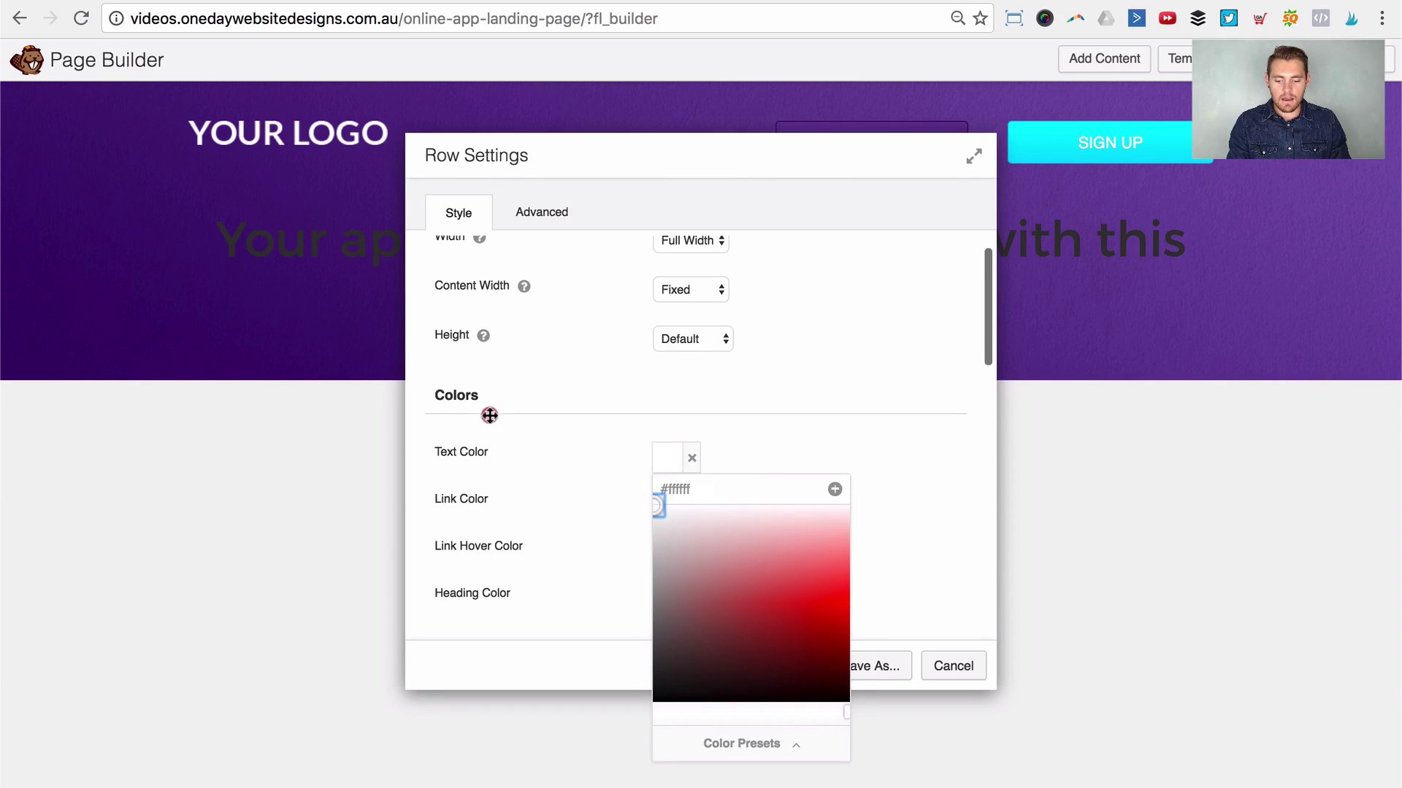
left_click(910, 399)
left_click(788, 674)
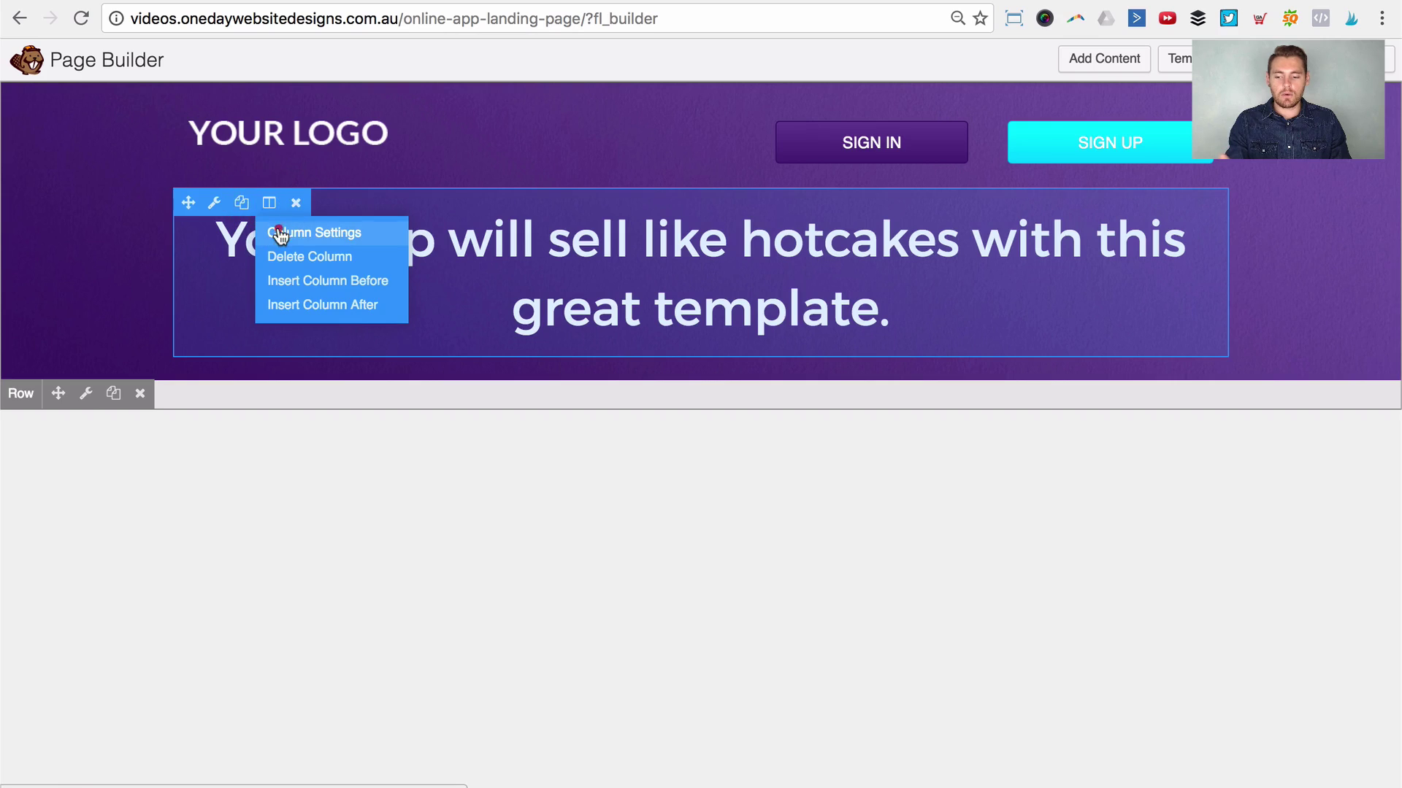
left_click(276, 232)
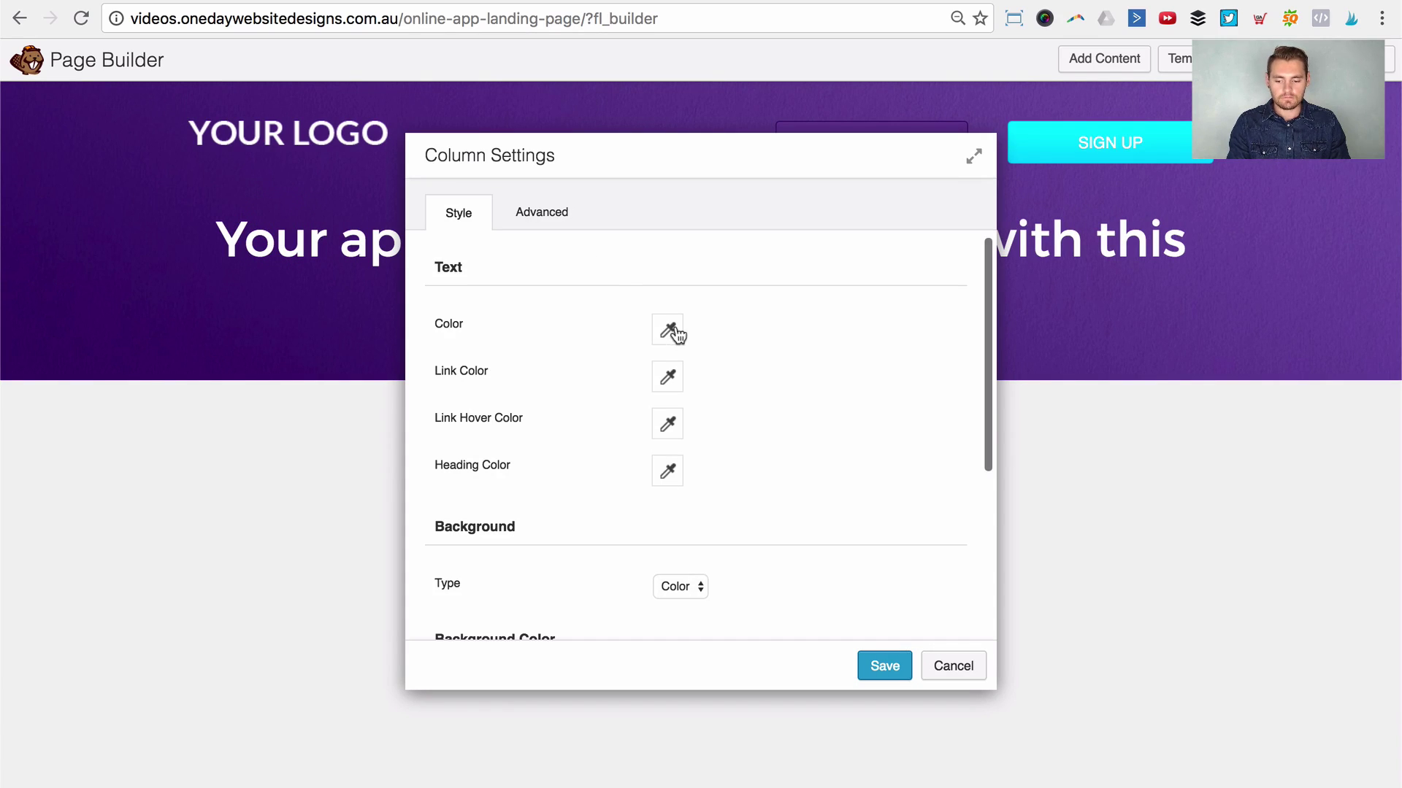
left_click(673, 330)
left_click_drag(682, 397, 632, 441)
left_click(630, 440)
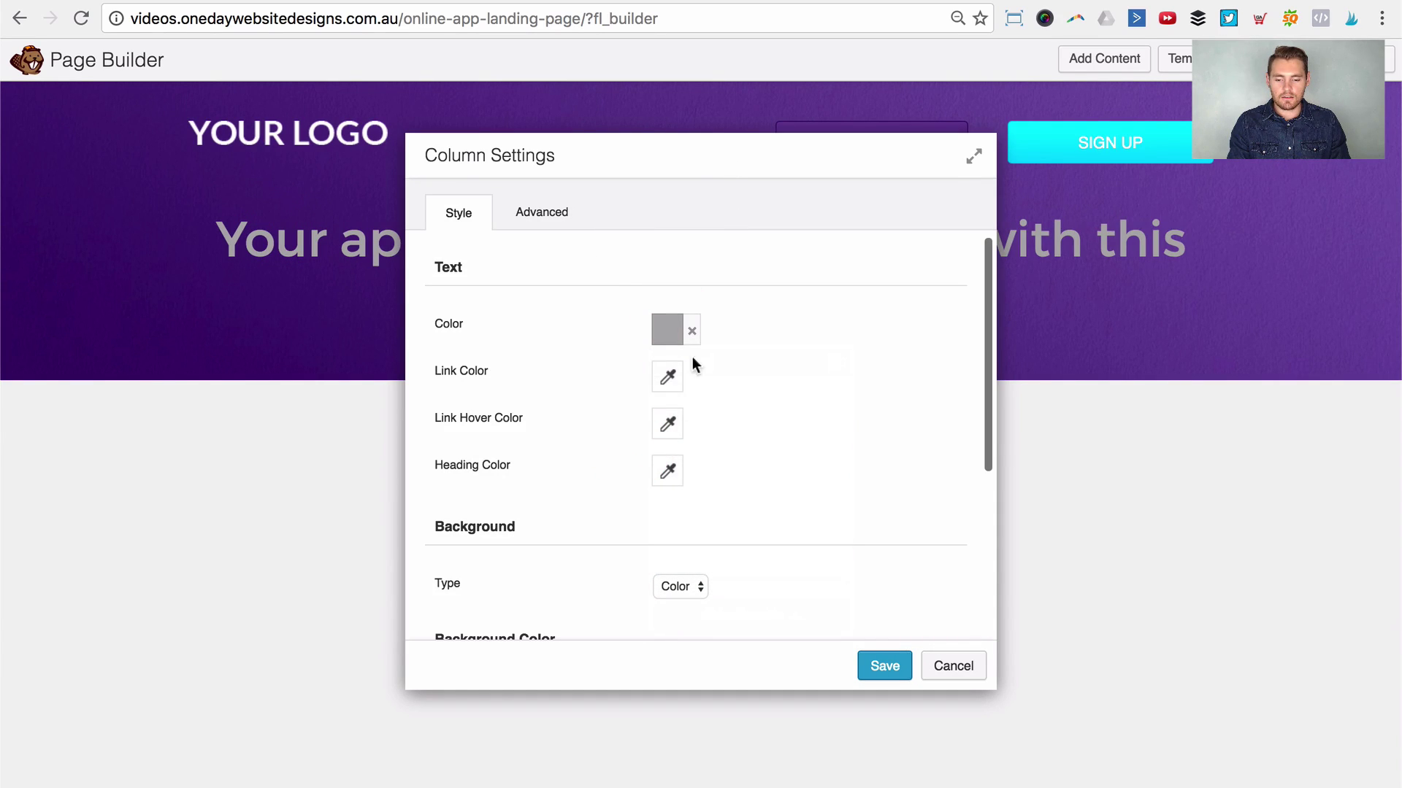
left_click_drag(781, 158, 807, 194)
left_click(970, 698)
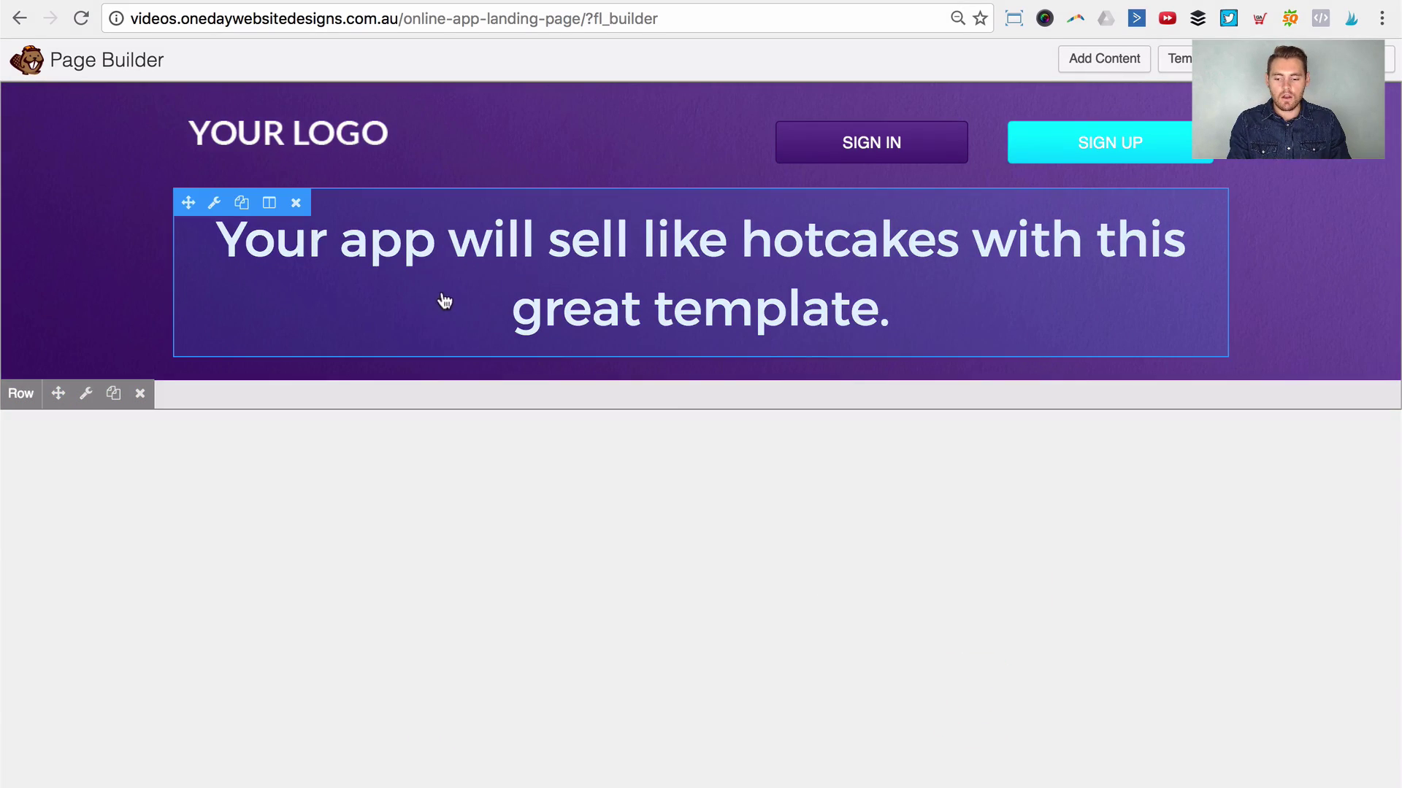
left_click(297, 235)
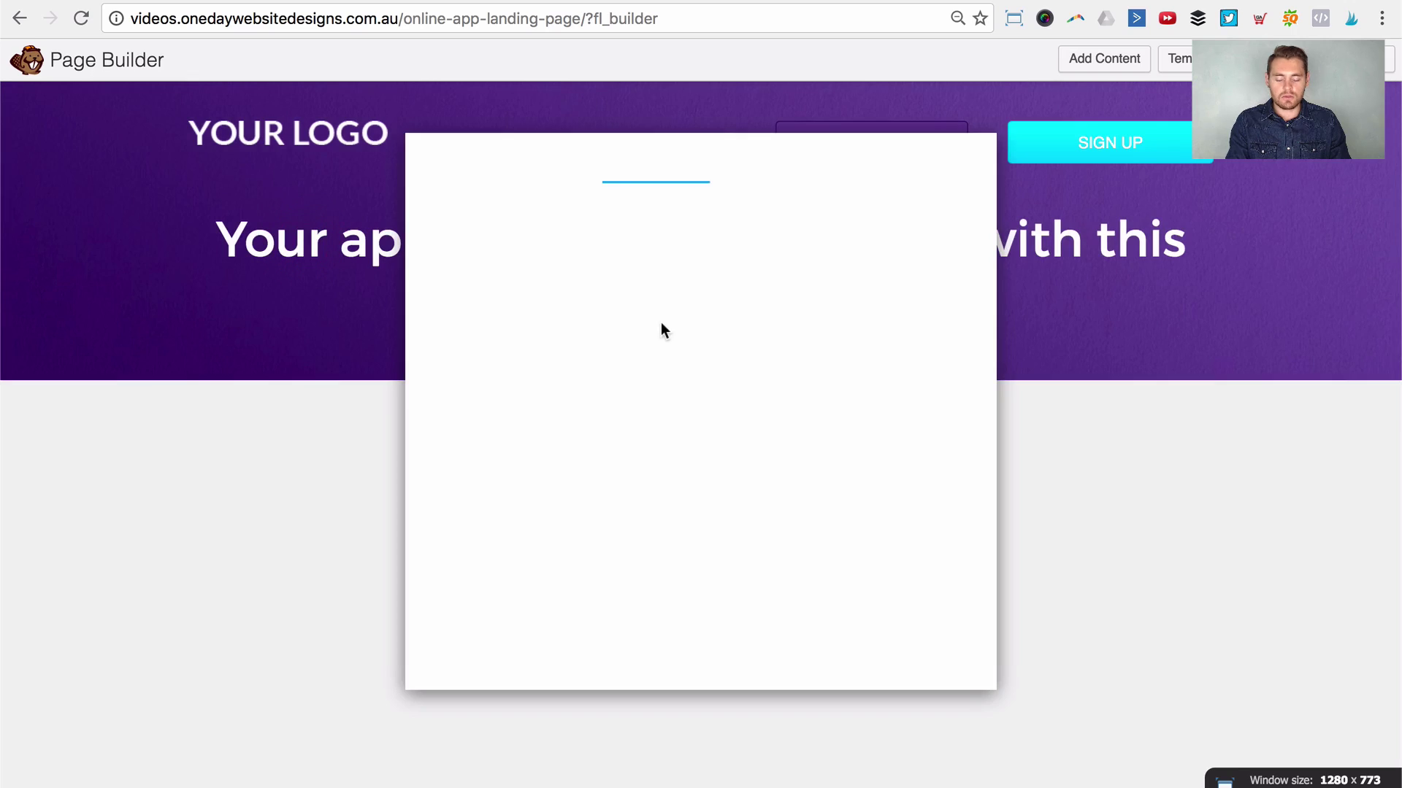
left_click(522, 214)
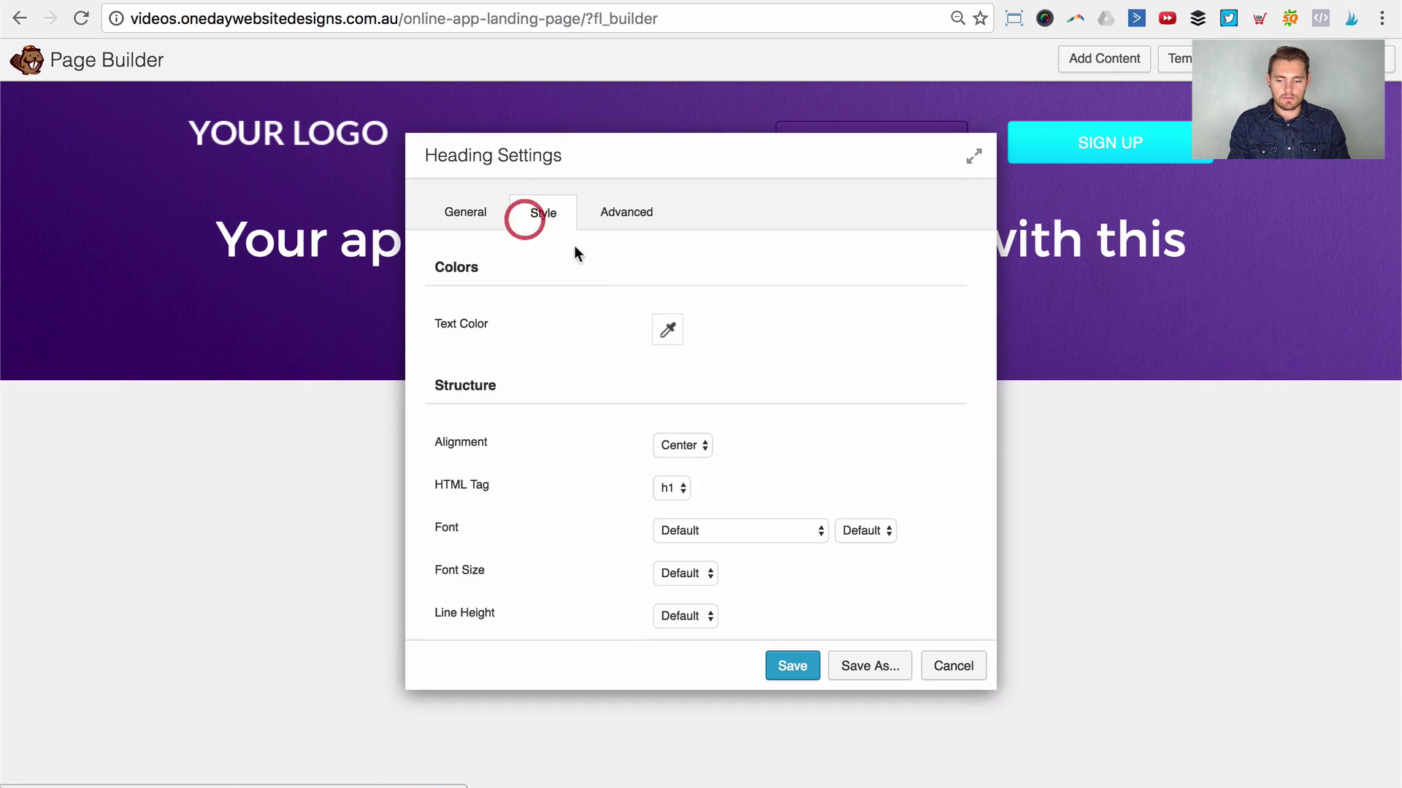
left_click(659, 327)
left_click_drag(664, 447, 634, 451)
left_click(763, 298)
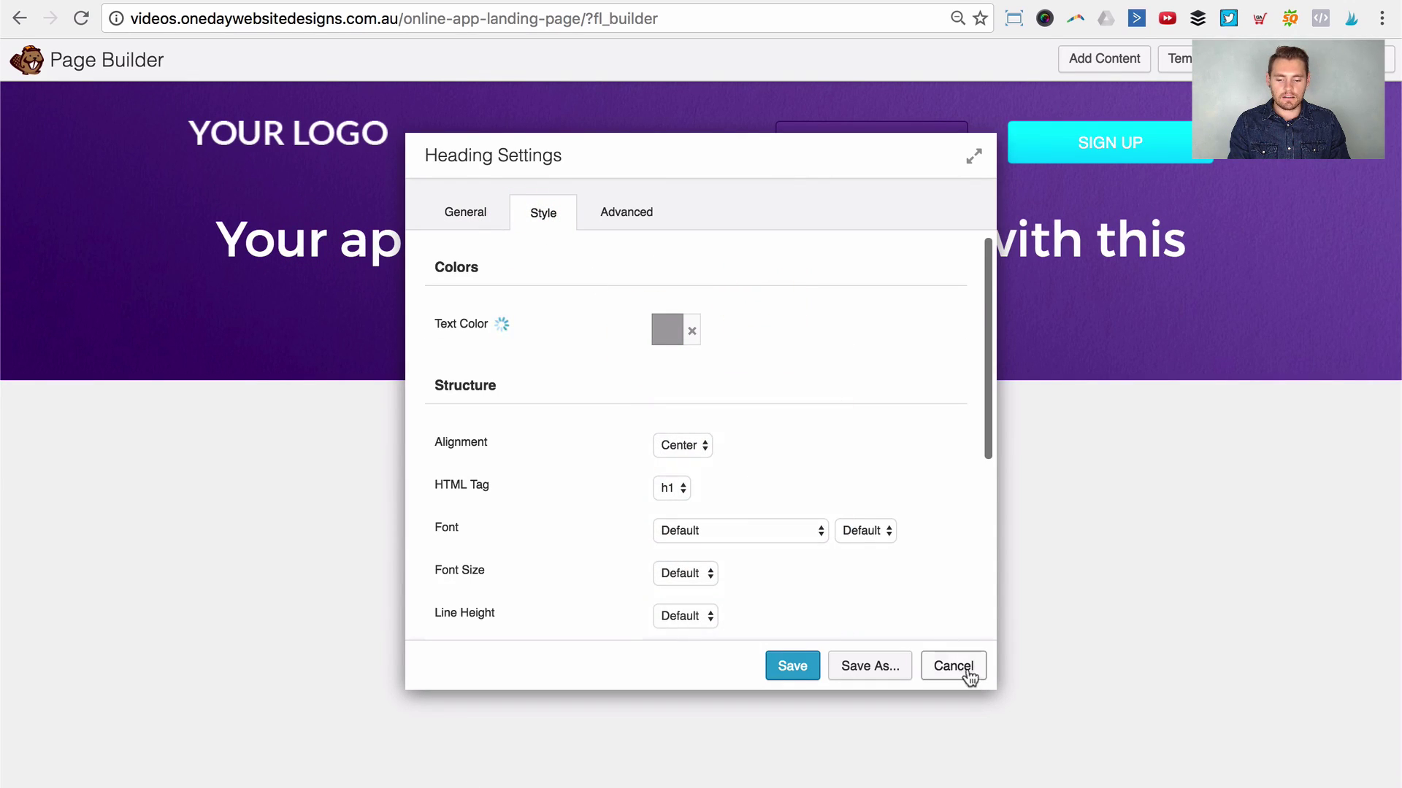
left_click(965, 665)
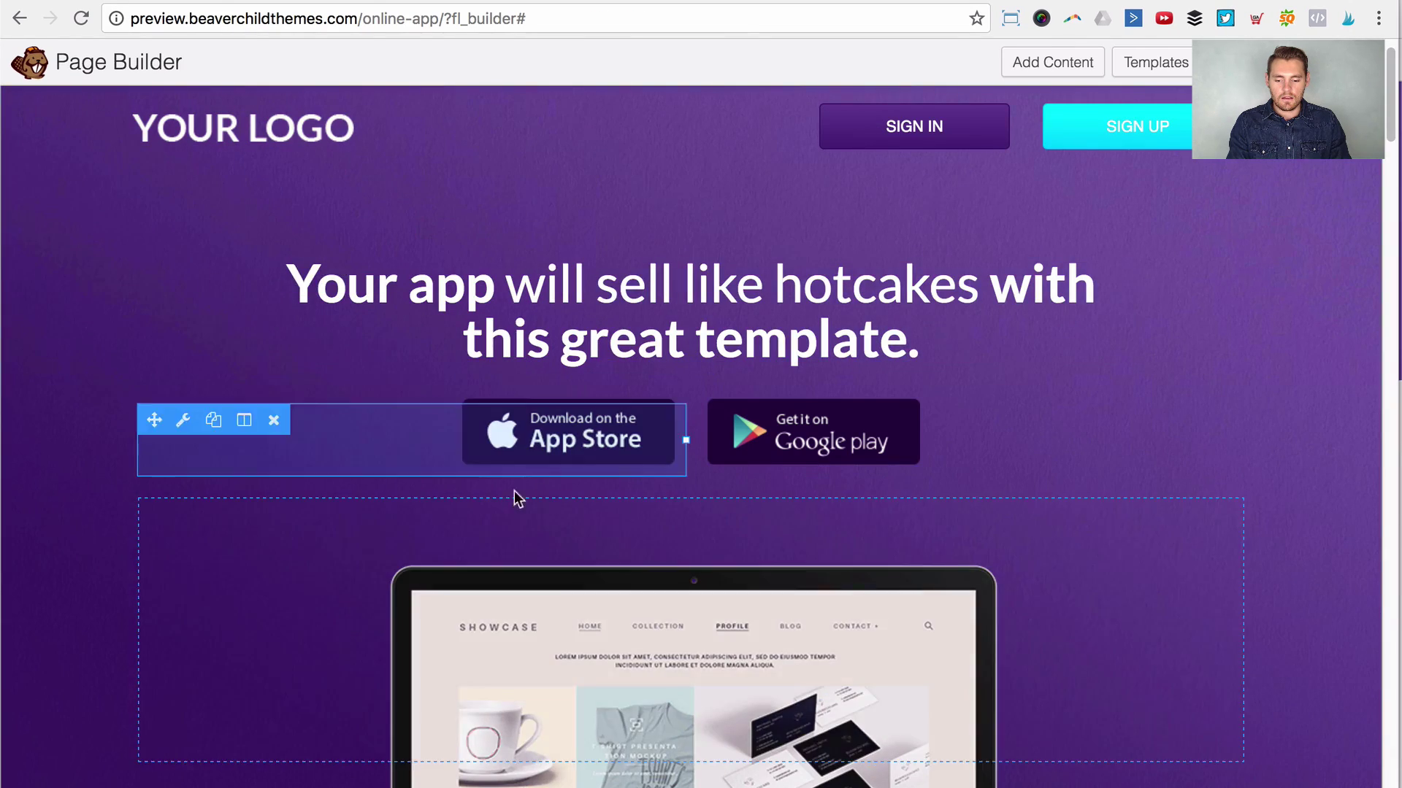
scroll(630, 464, "down", 1)
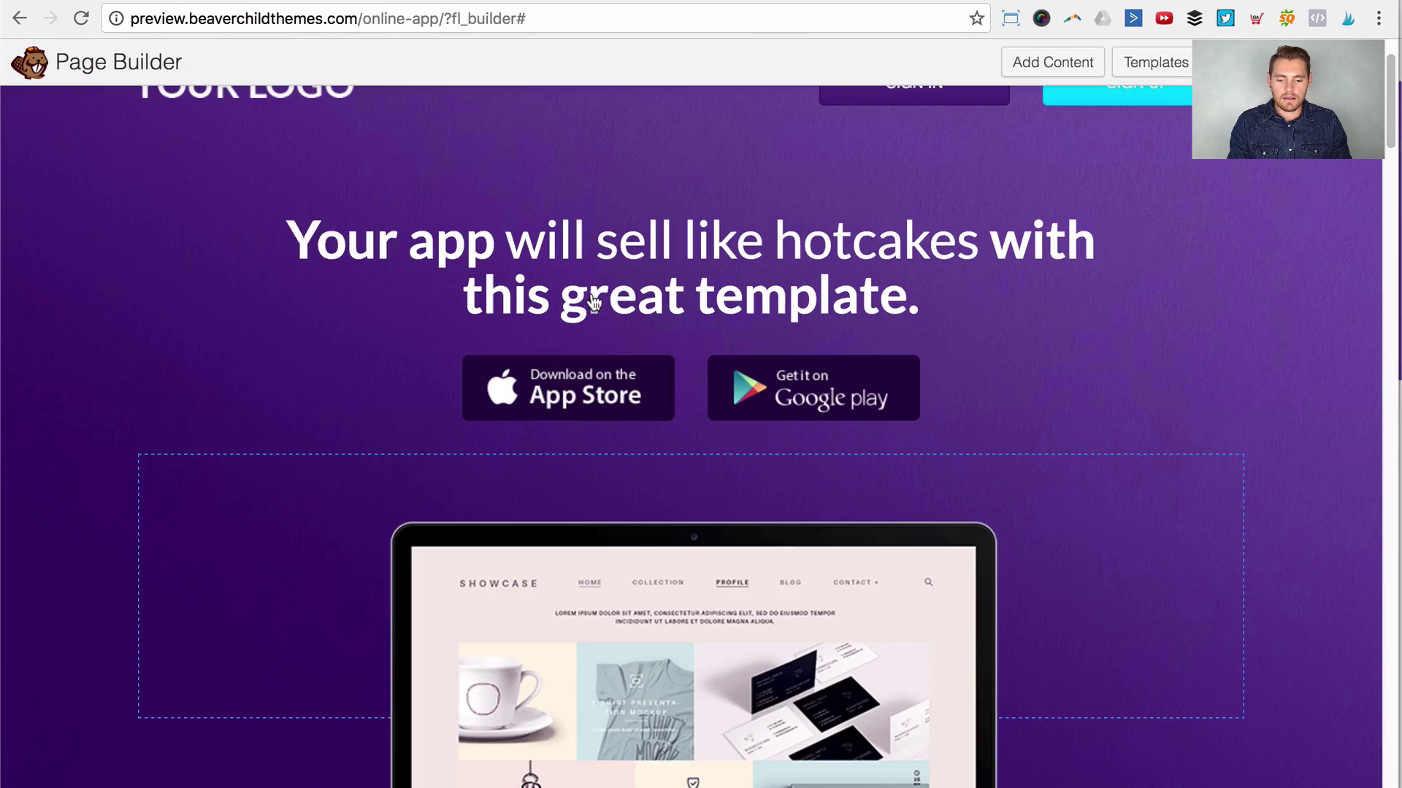
mouse_move(579, 303)
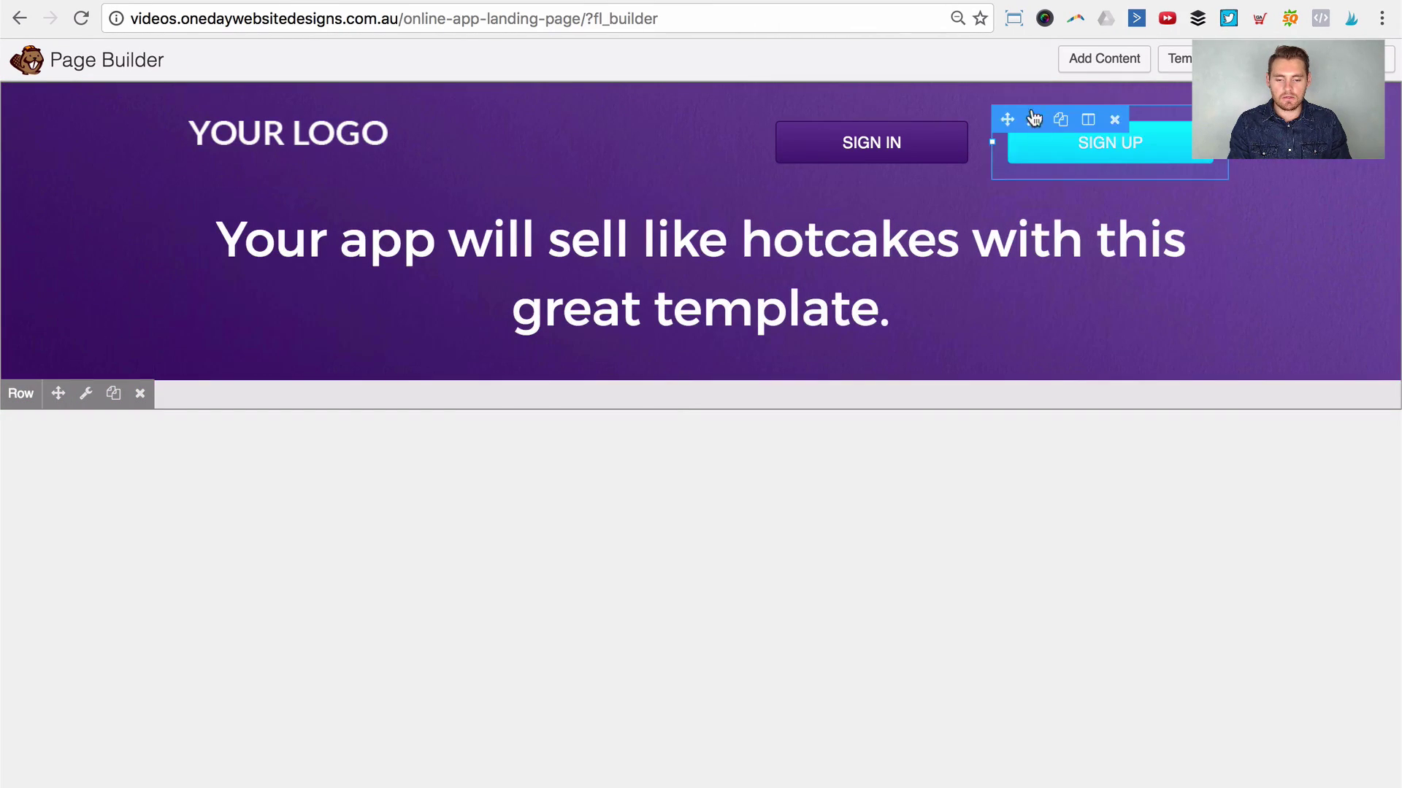
Step: Drop a 2 Columns row below the heading and put a Photo module in its left column
left_click(1085, 71)
left_click(1299, 141)
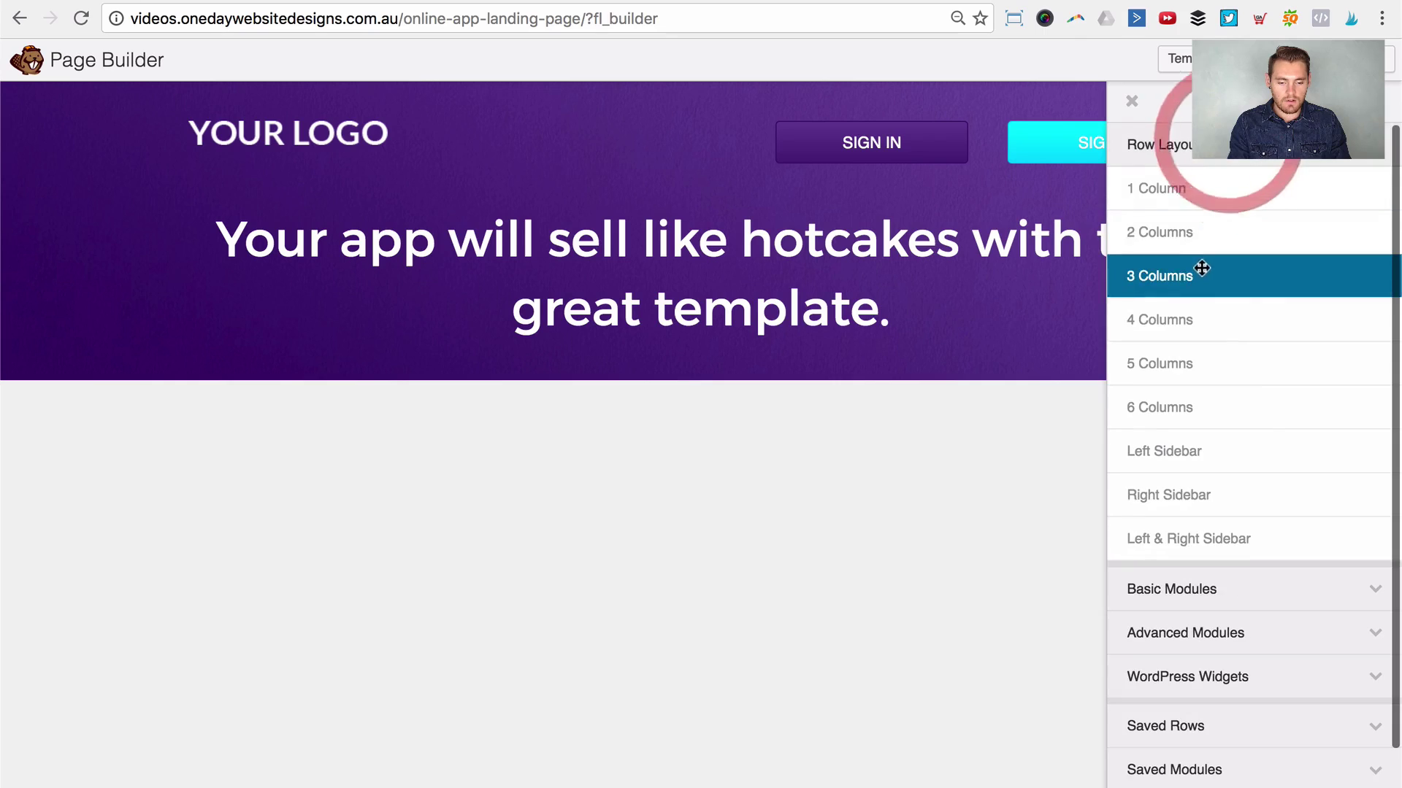
left_click_drag(1198, 228, 730, 382)
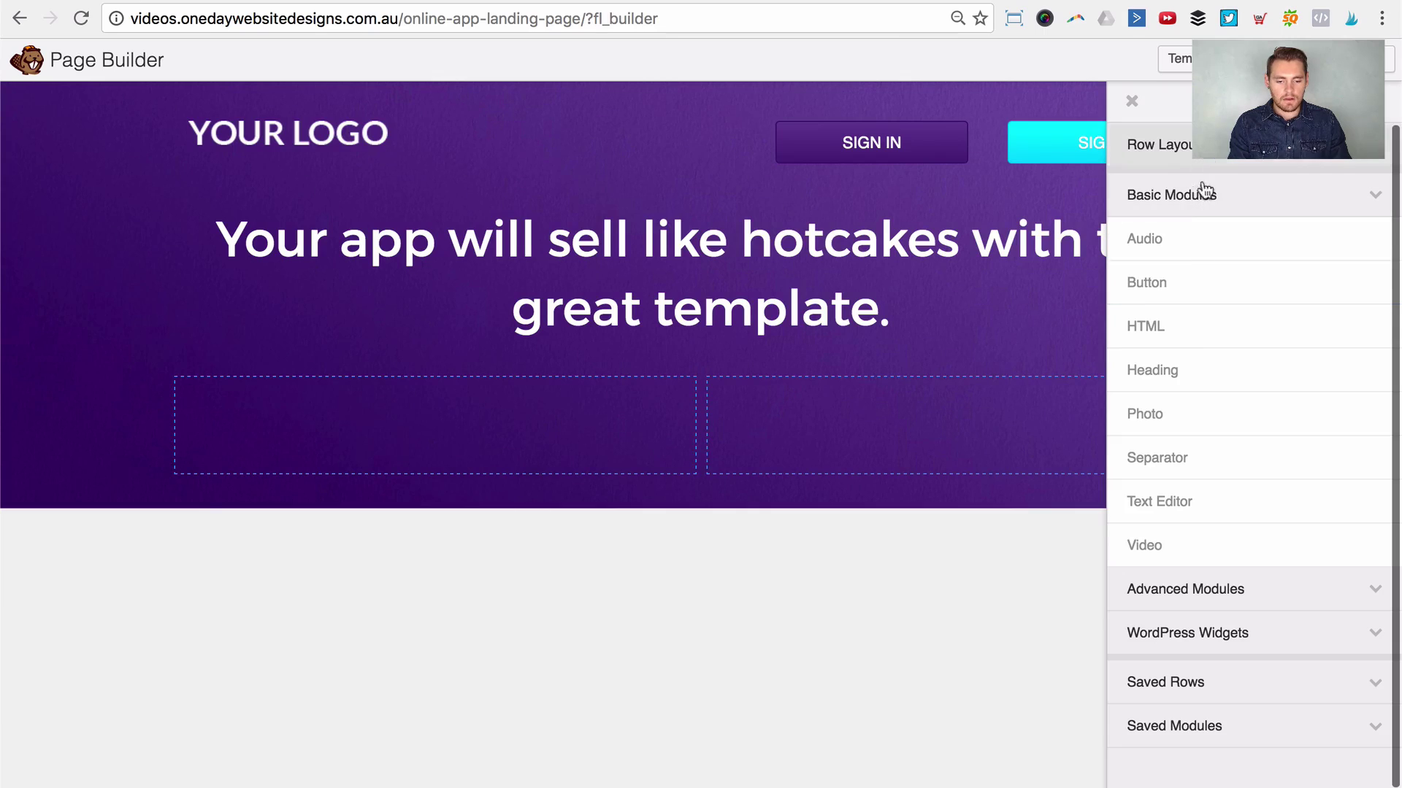
left_click_drag(1170, 409, 571, 518)
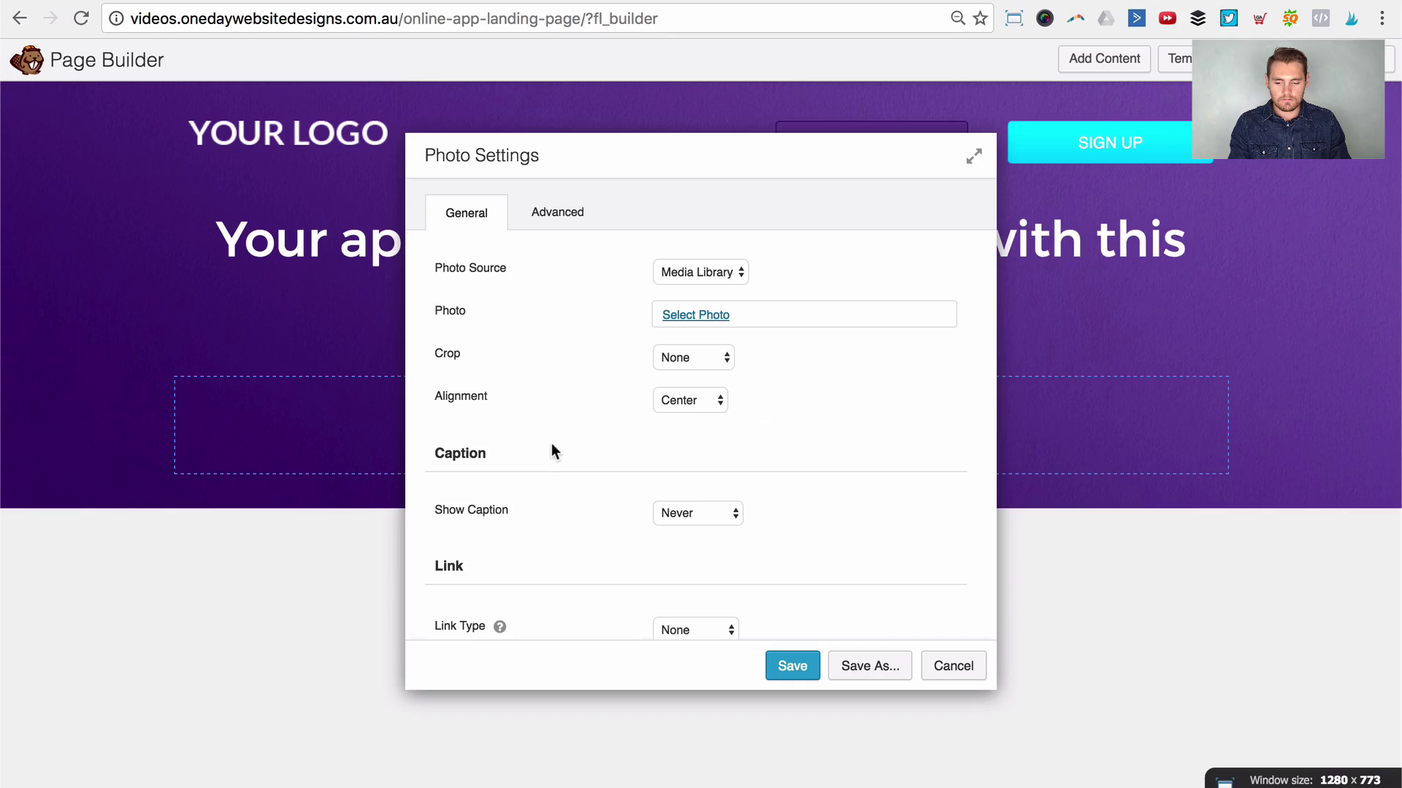
left_click(695, 314)
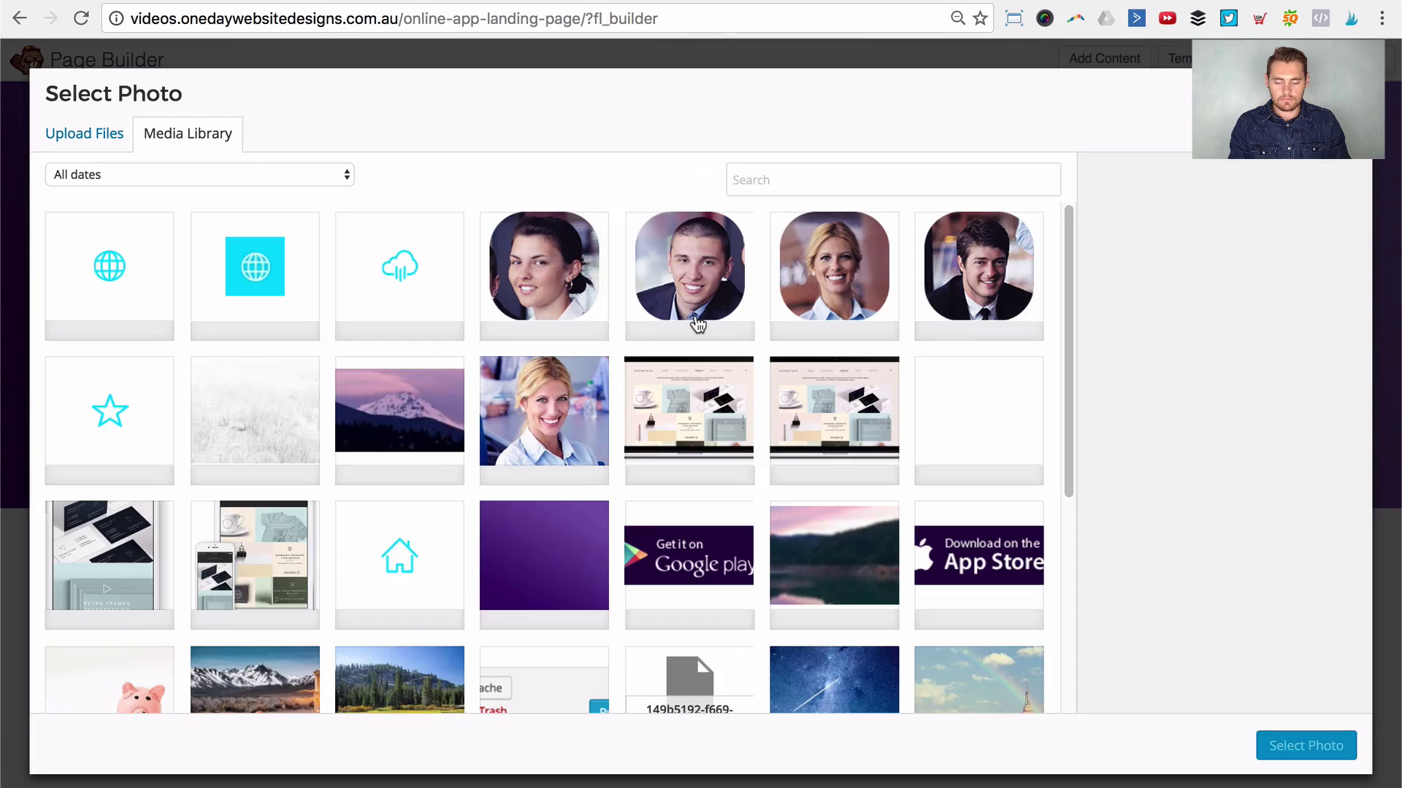
Step: Use the App Store badge image aligned right, then drag a duplicate into the right column
scroll(724, 456, "down", 1)
left_click(1021, 503)
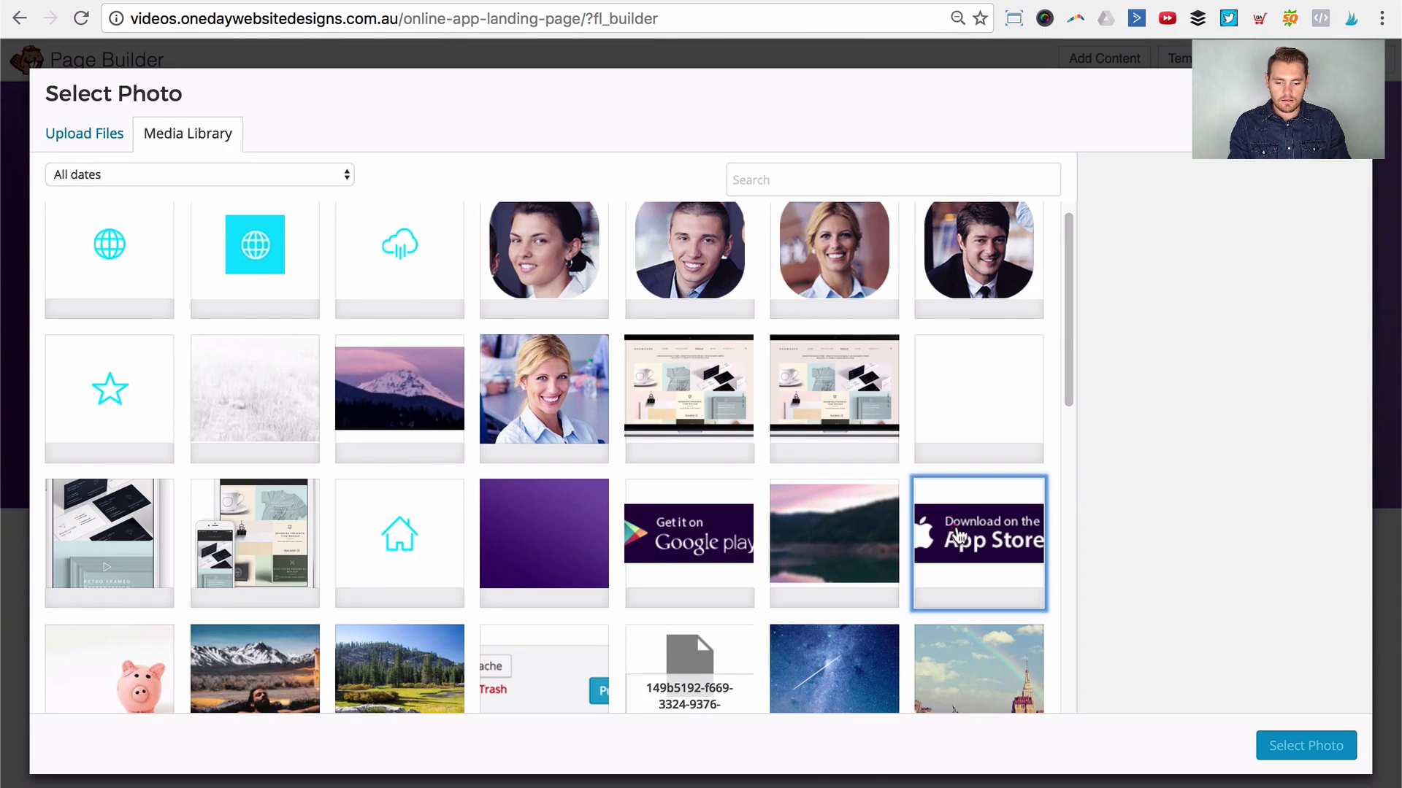
left_click(1347, 746)
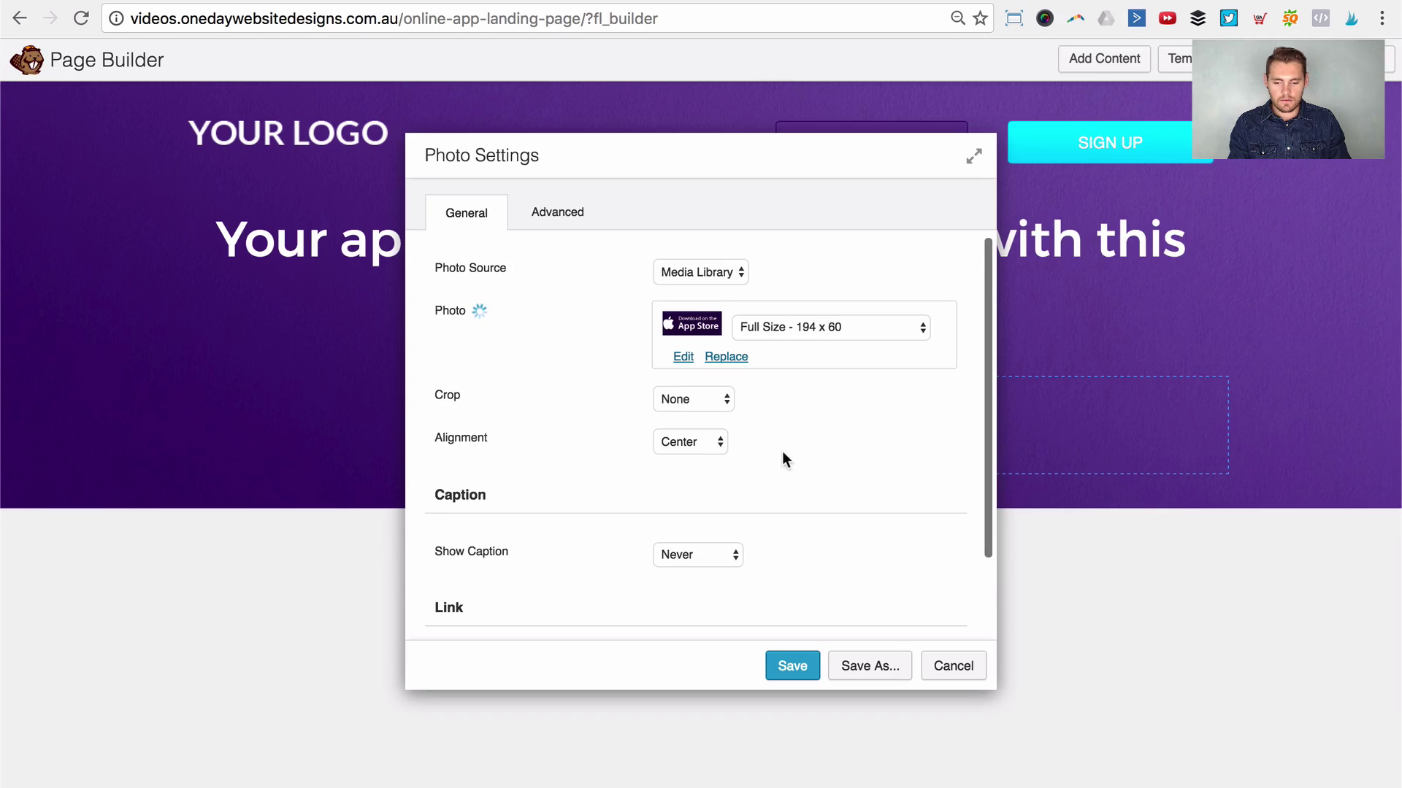
left_click(681, 437)
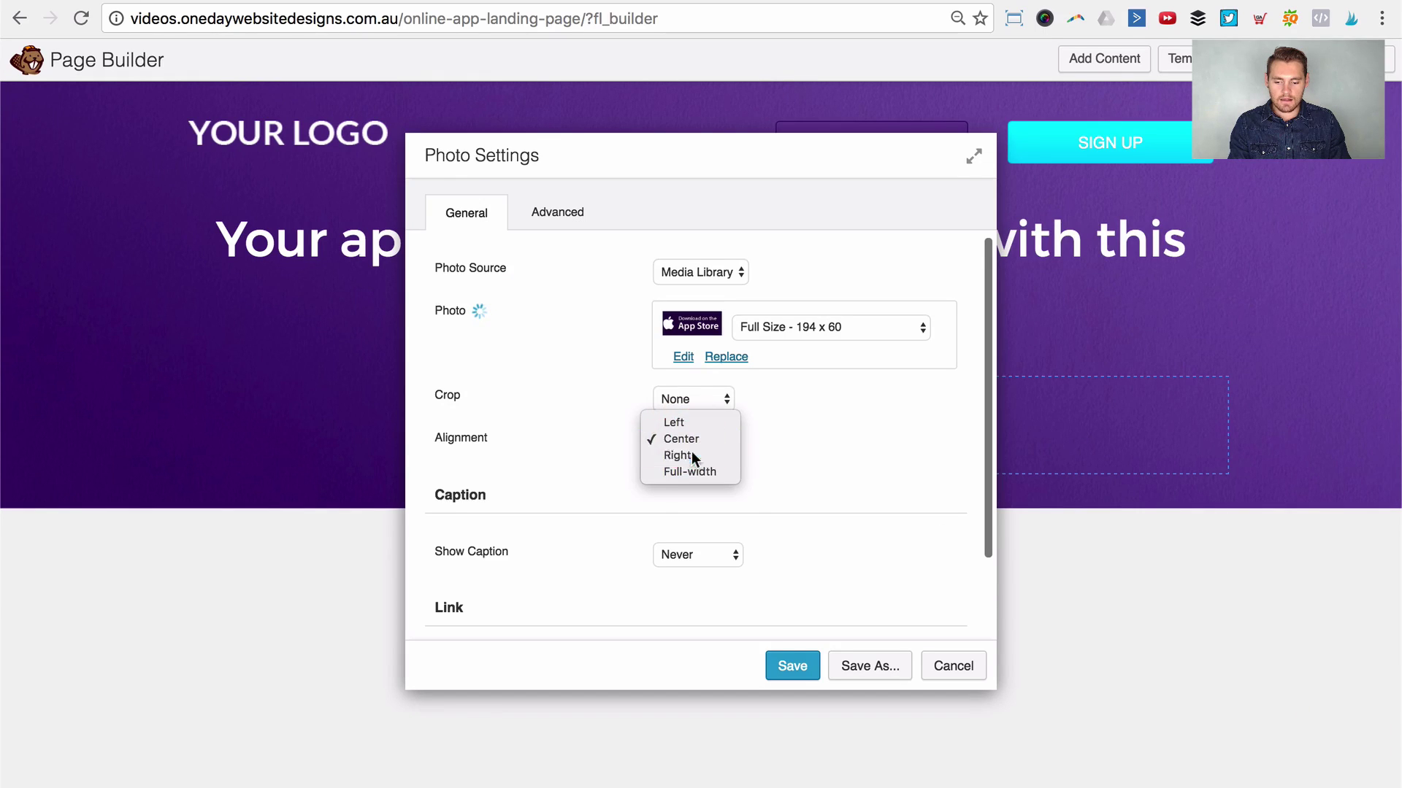
left_click(793, 673)
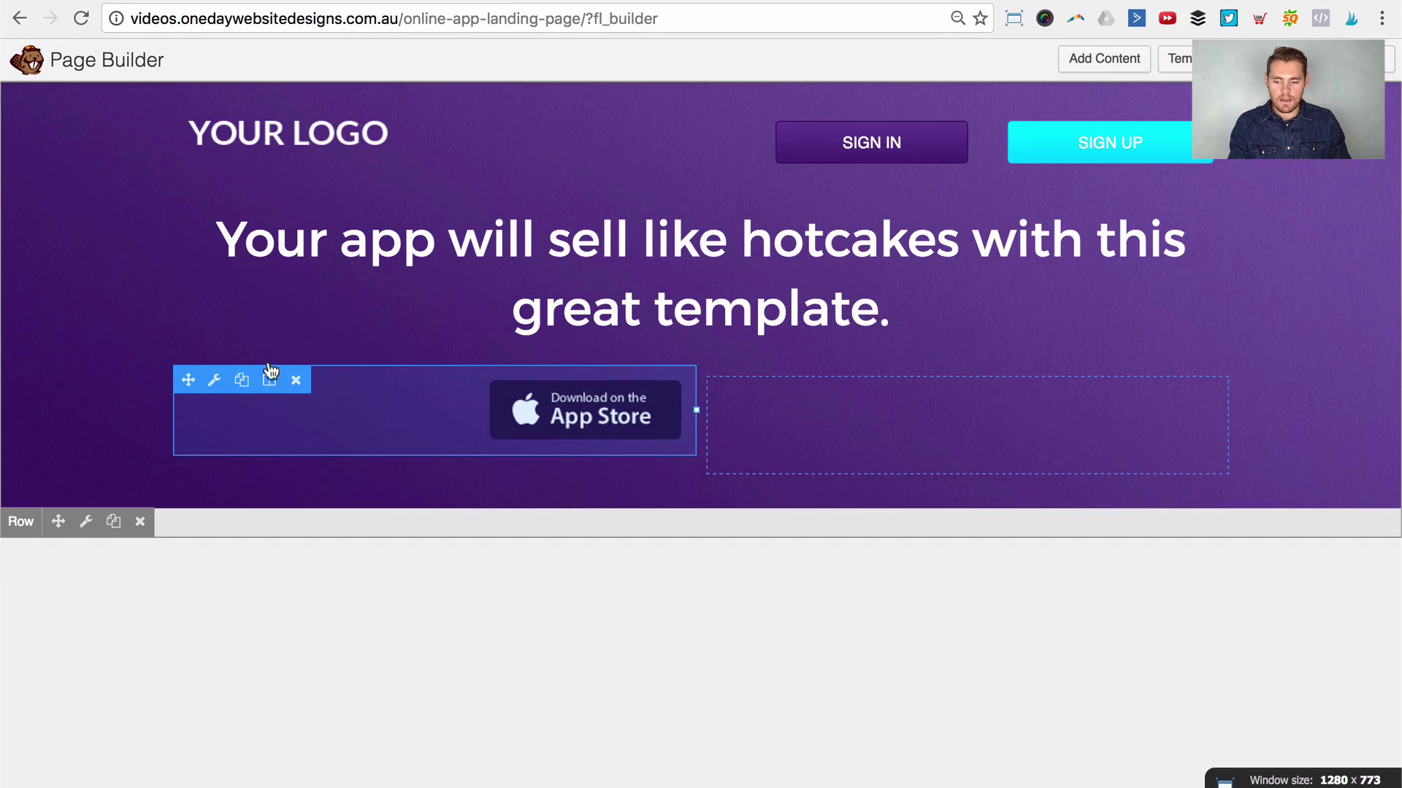
left_click(242, 380)
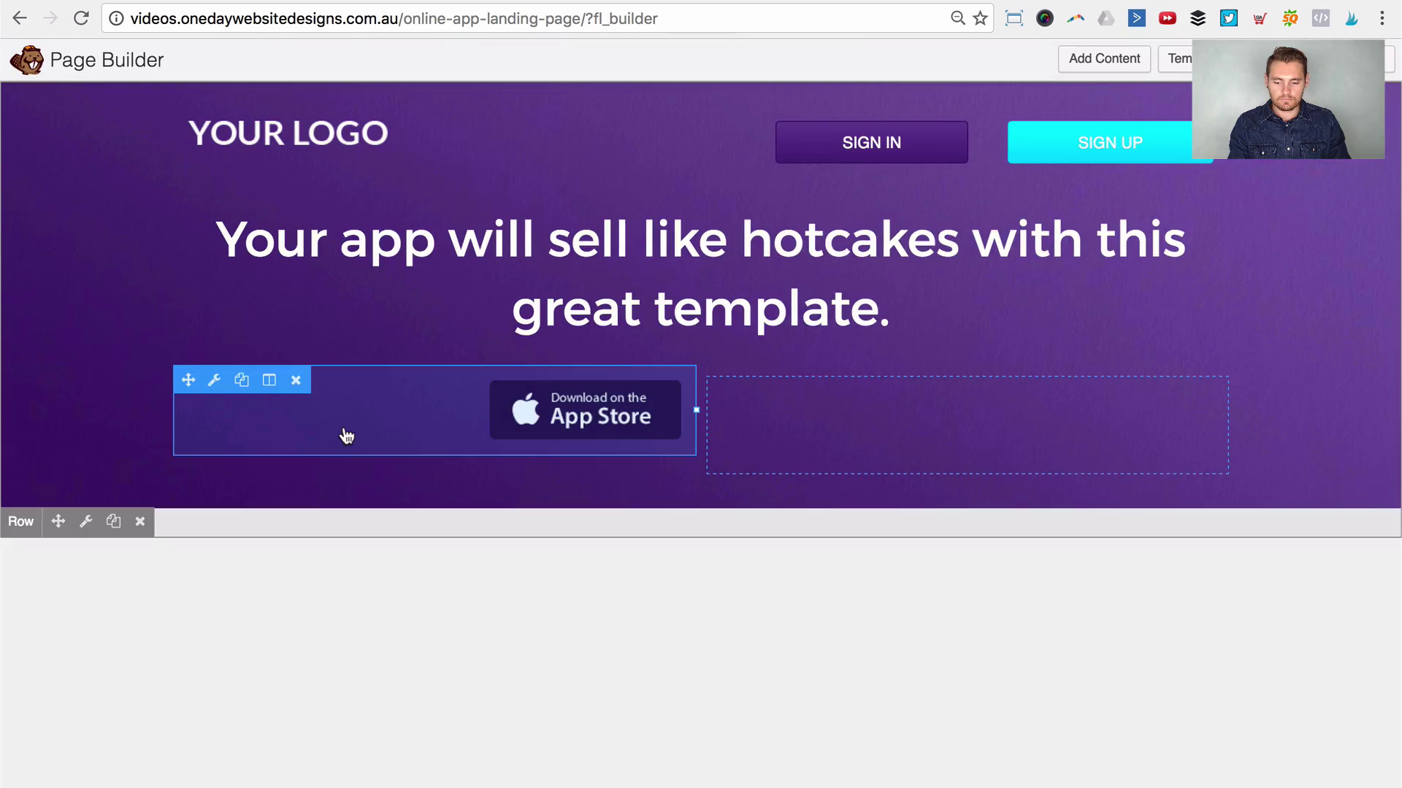
left_click_drag(188, 379, 839, 518)
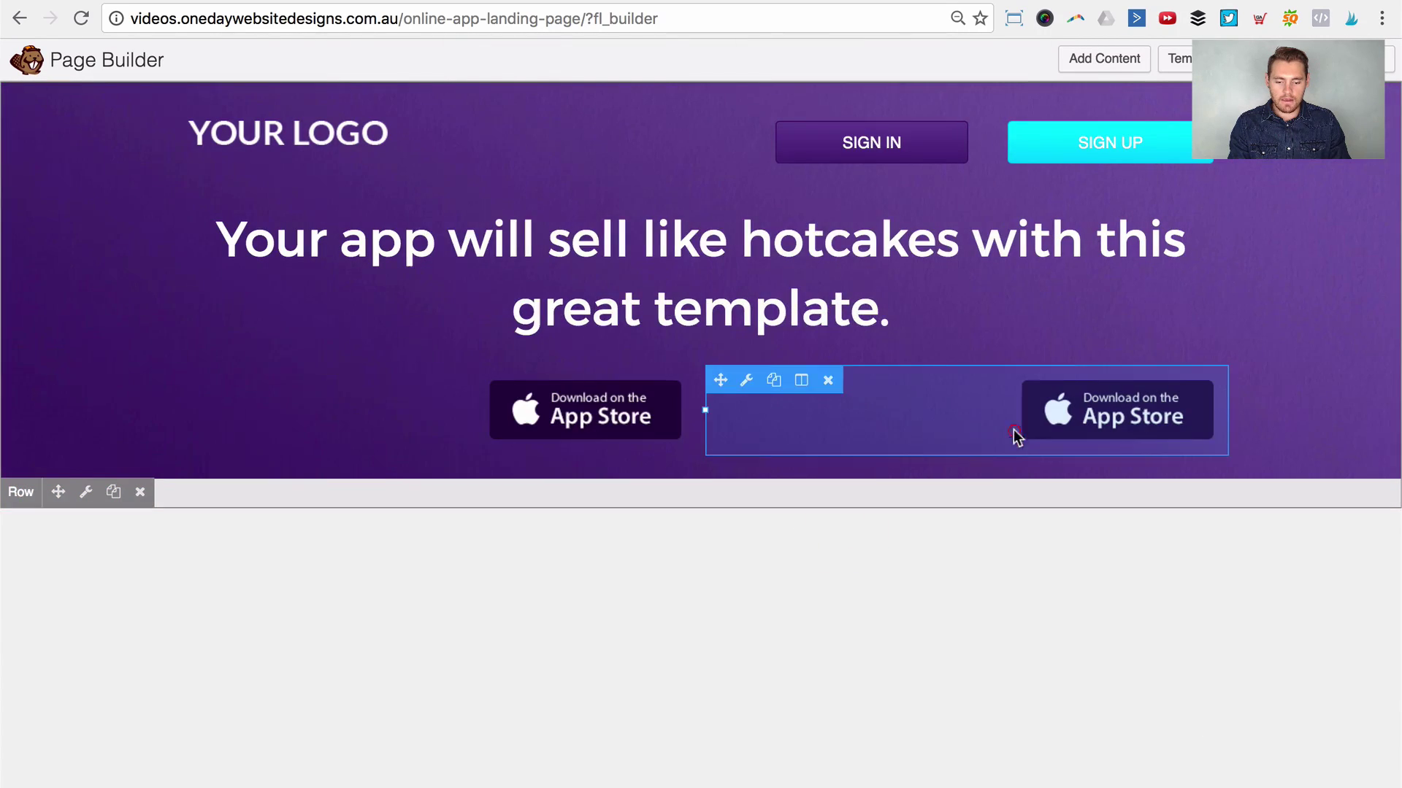
Step: Swap the copied badge for the Google Play image, aligned left with Link Type None
left_click(1014, 435)
left_click(679, 434)
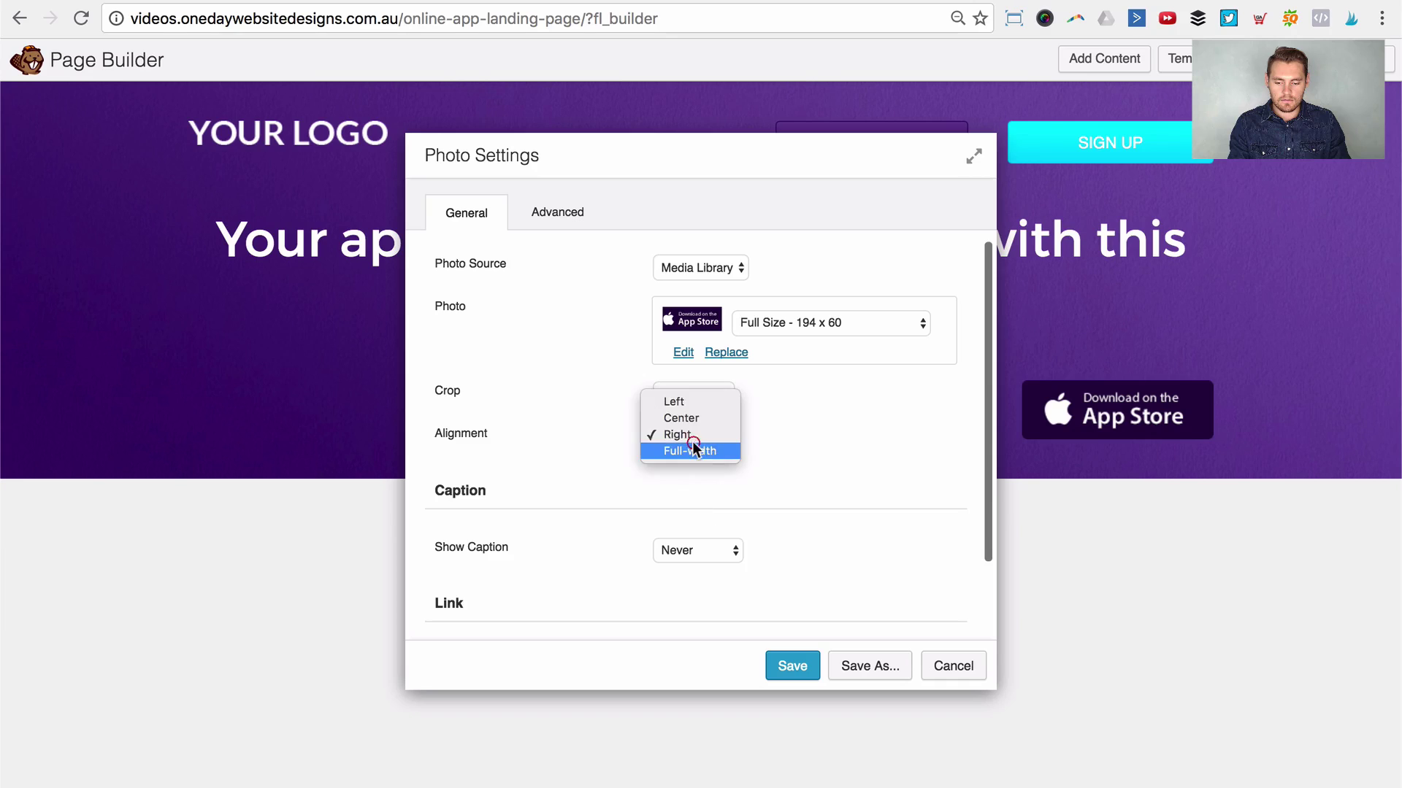
left_click(695, 401)
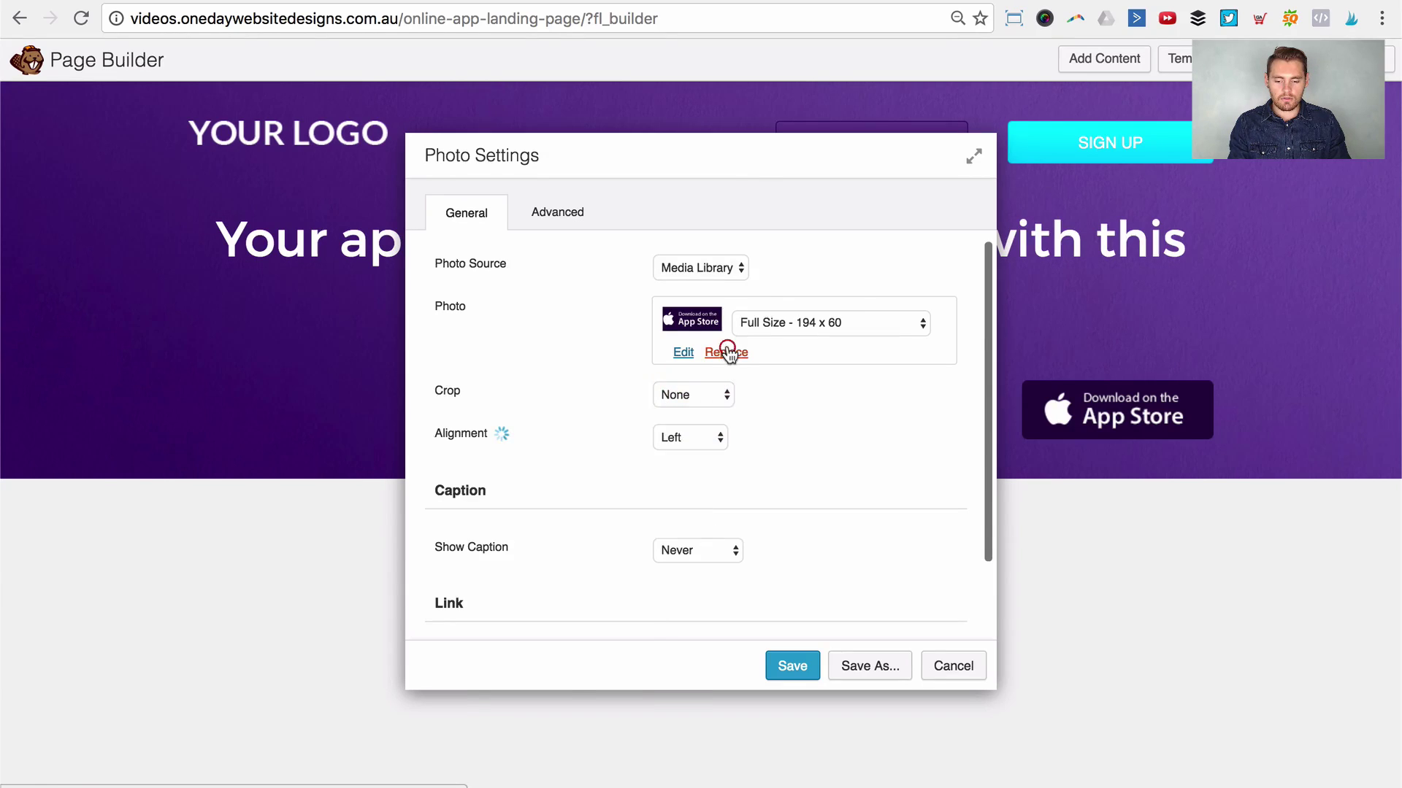
left_click(726, 353)
left_click(708, 523)
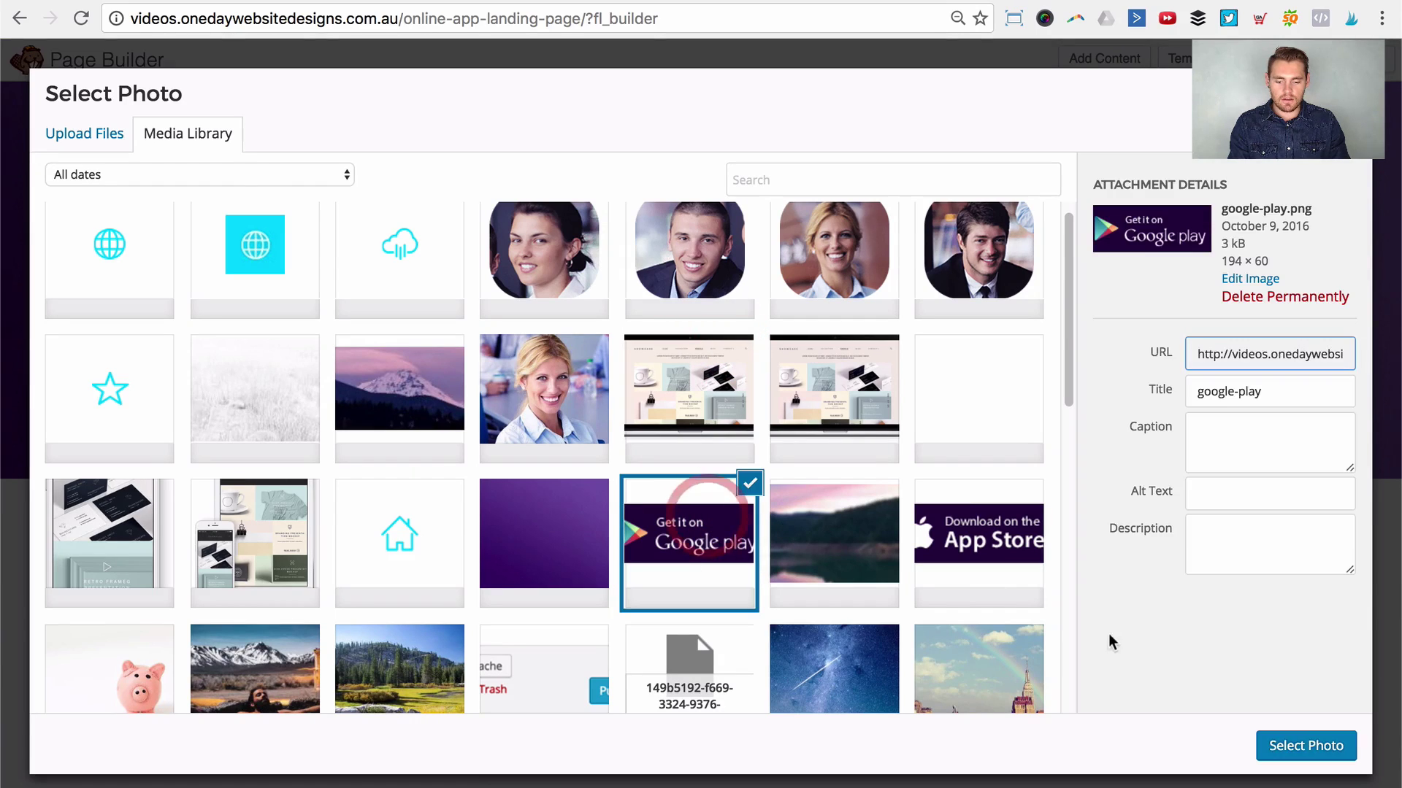
left_click(1287, 749)
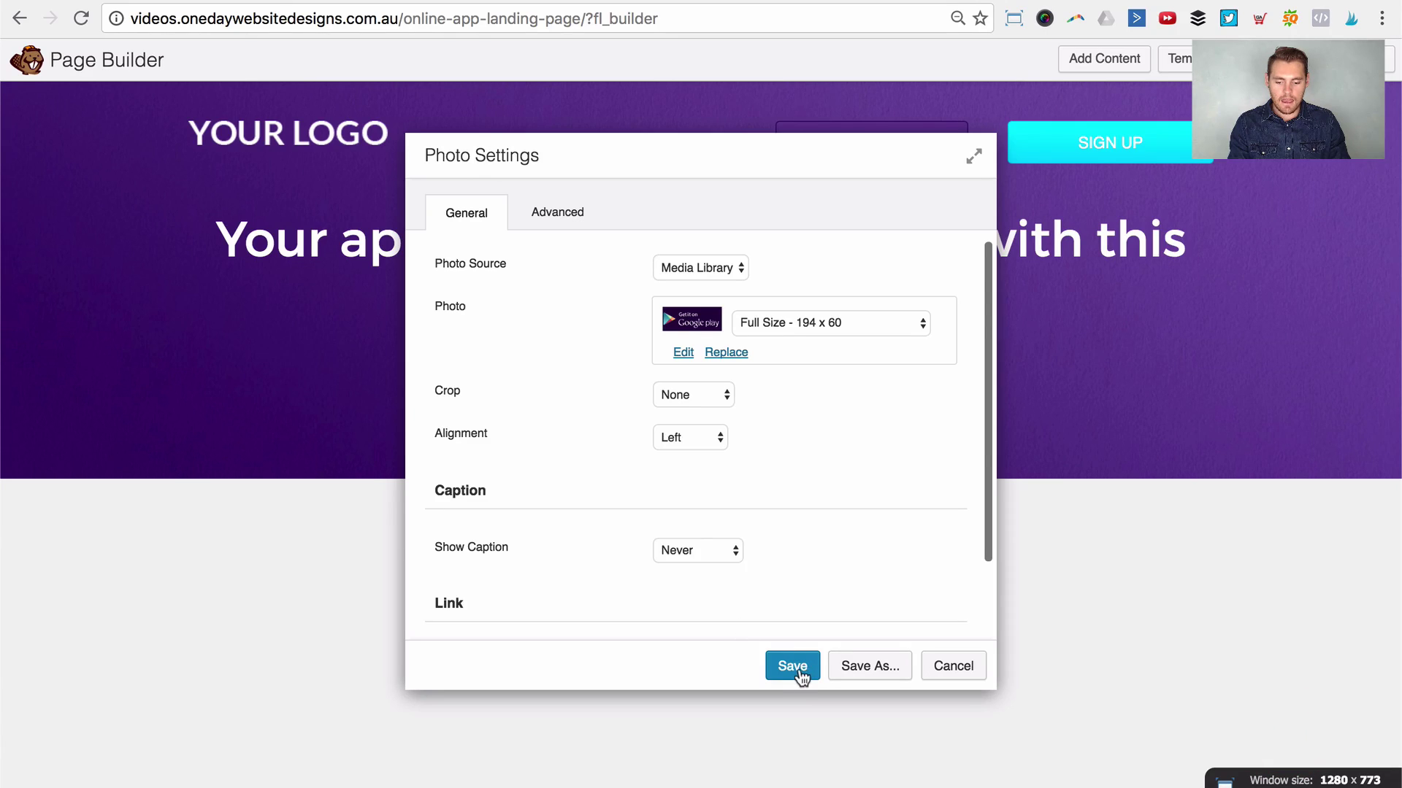
scroll(786, 463, "down", 2)
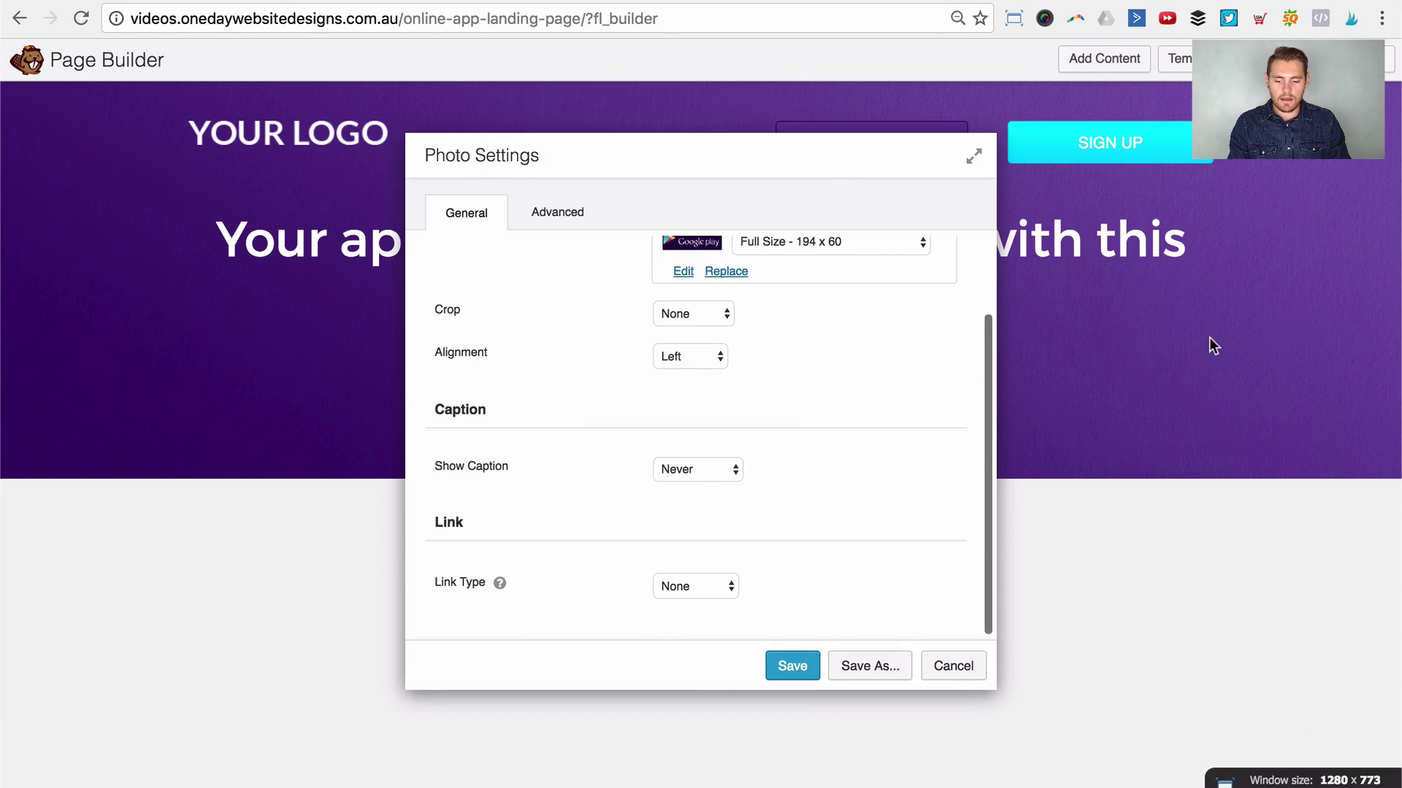
left_click(669, 588)
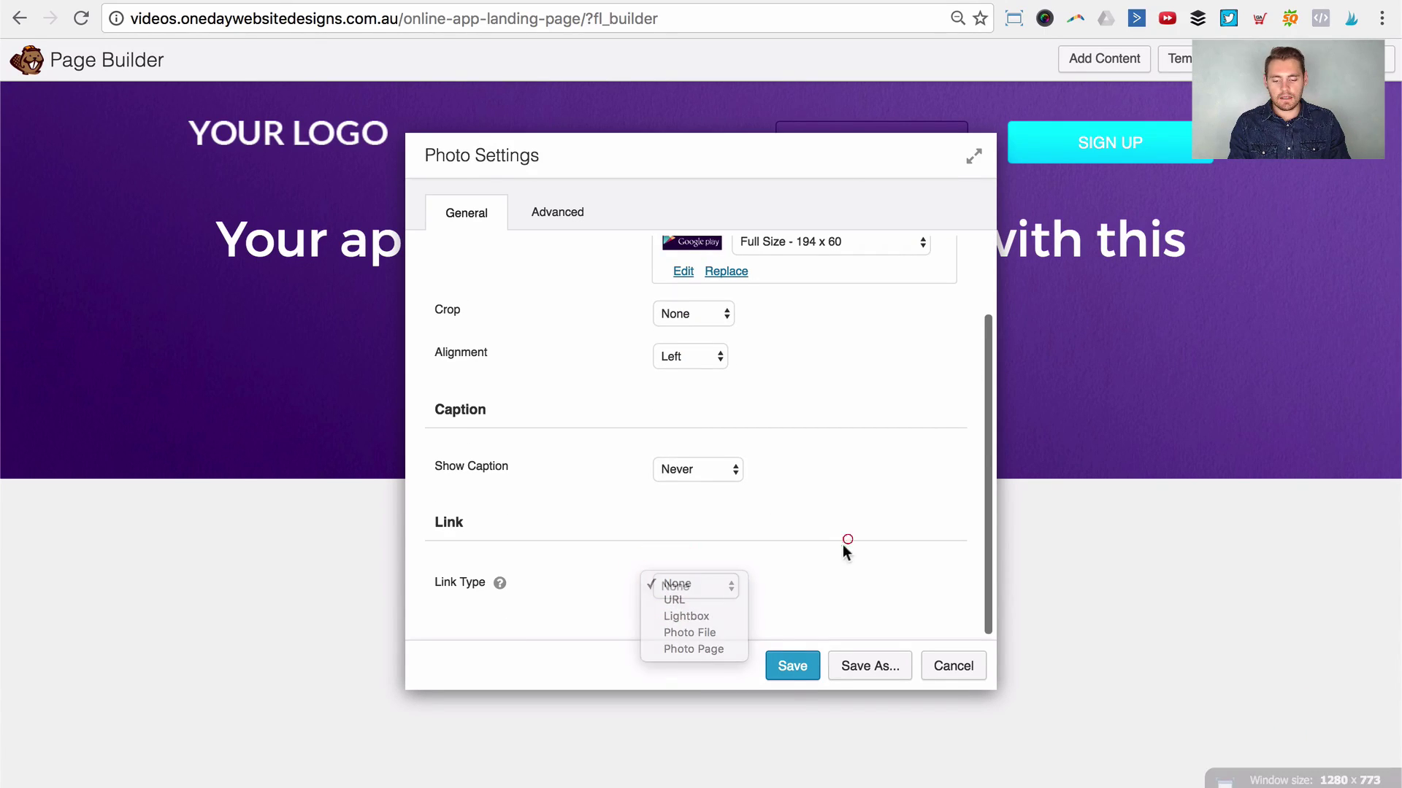
left_click(791, 667)
left_click(791, 667)
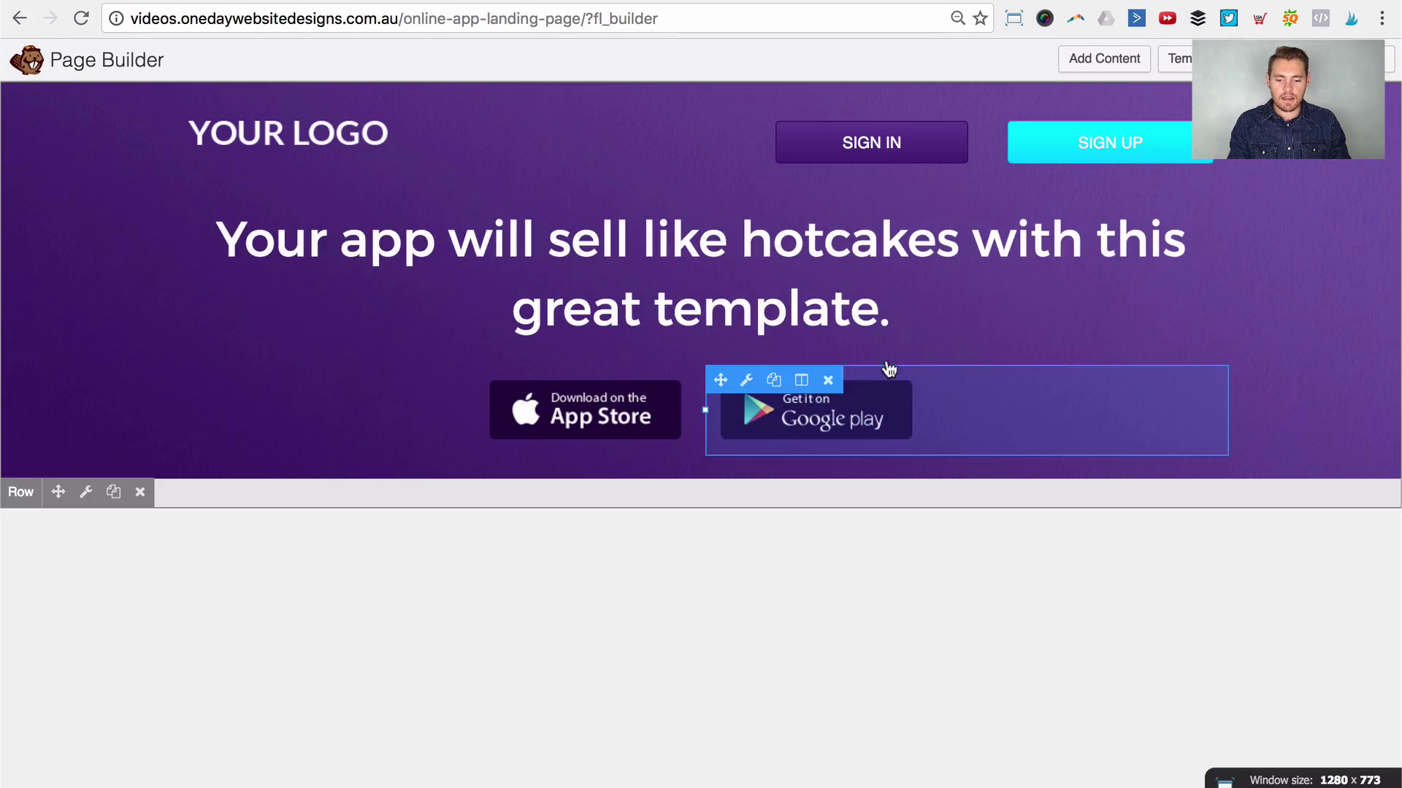
Step: Give the headline a 40 px top margin, save, and compare against the reference site
left_click(752, 229)
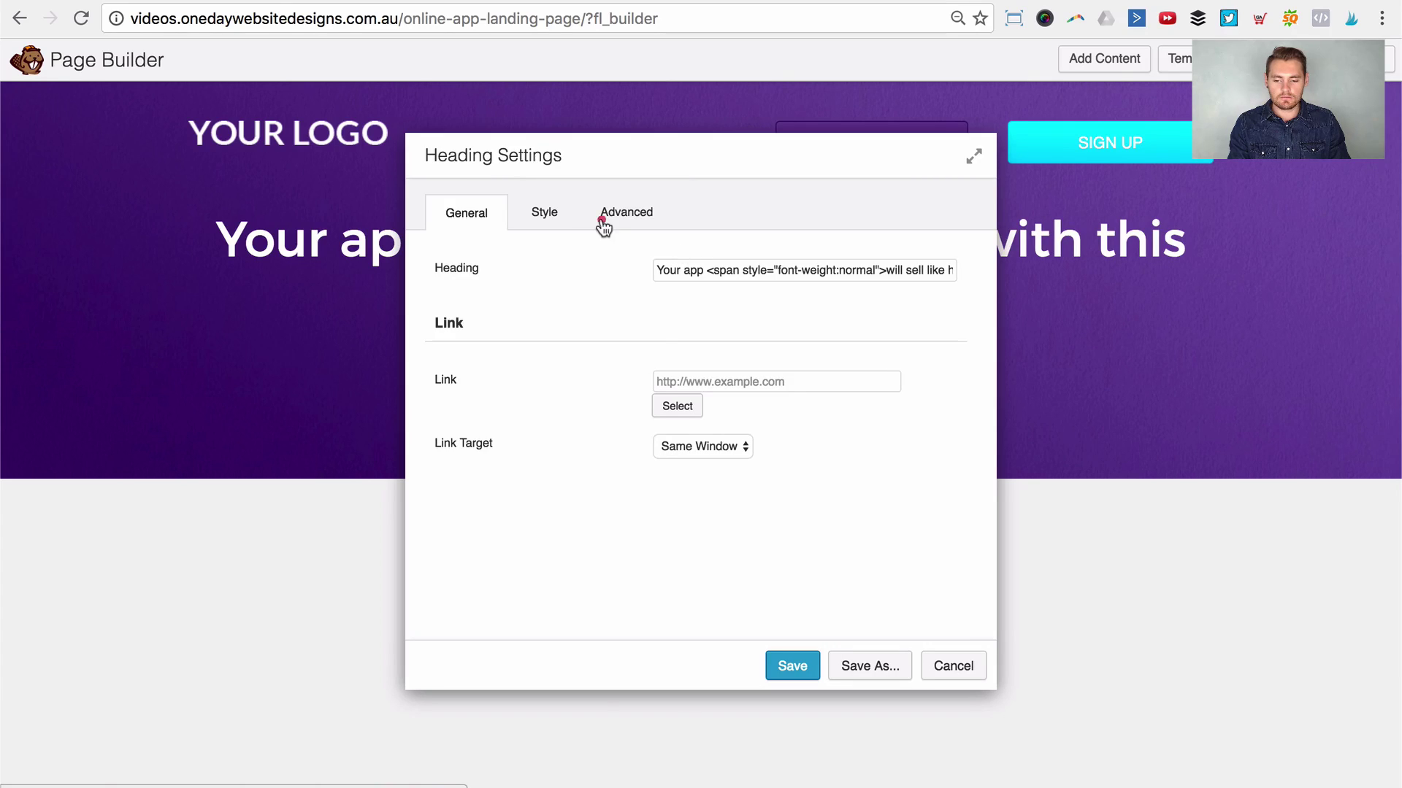
left_click(603, 218)
left_click(677, 335)
type("40")
key("Tab")
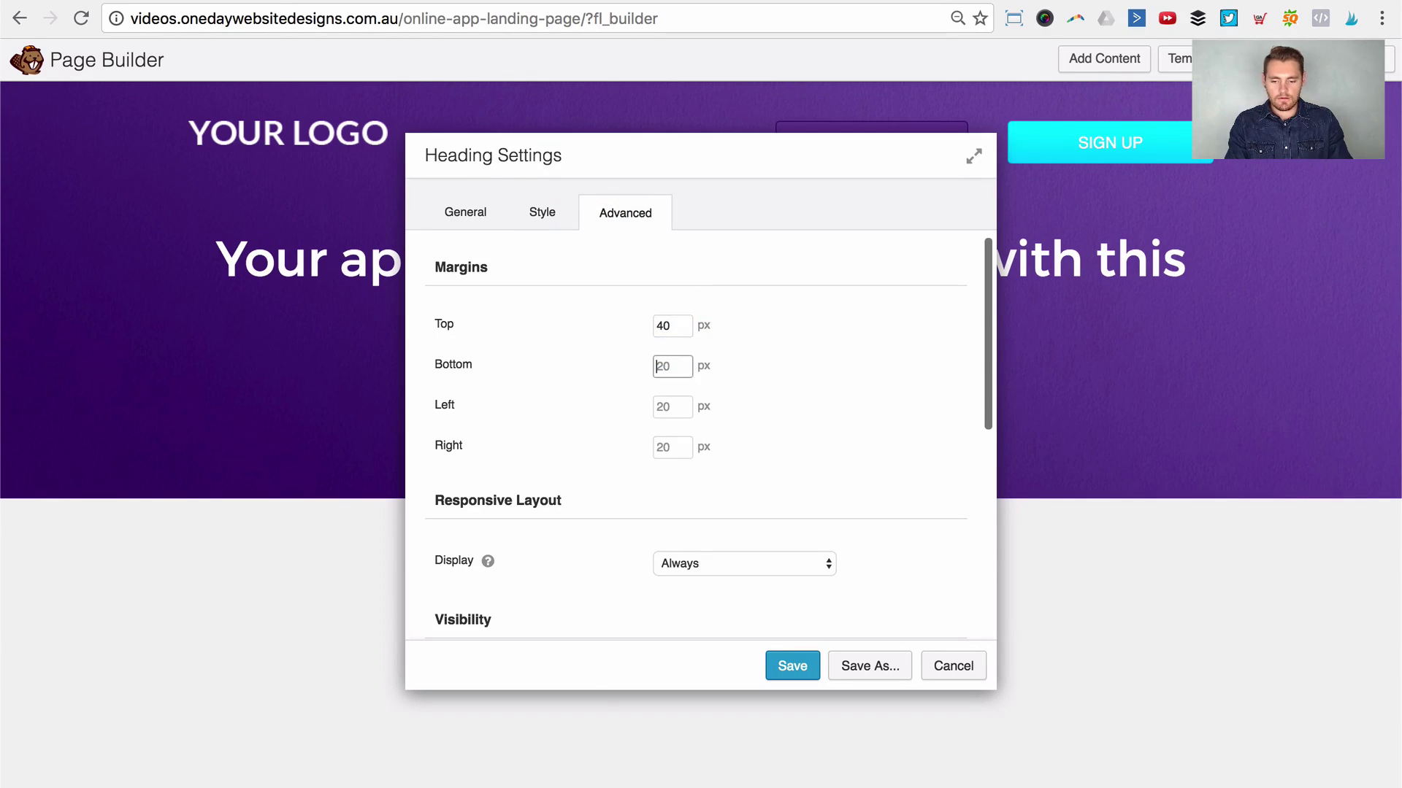
left_click(789, 668)
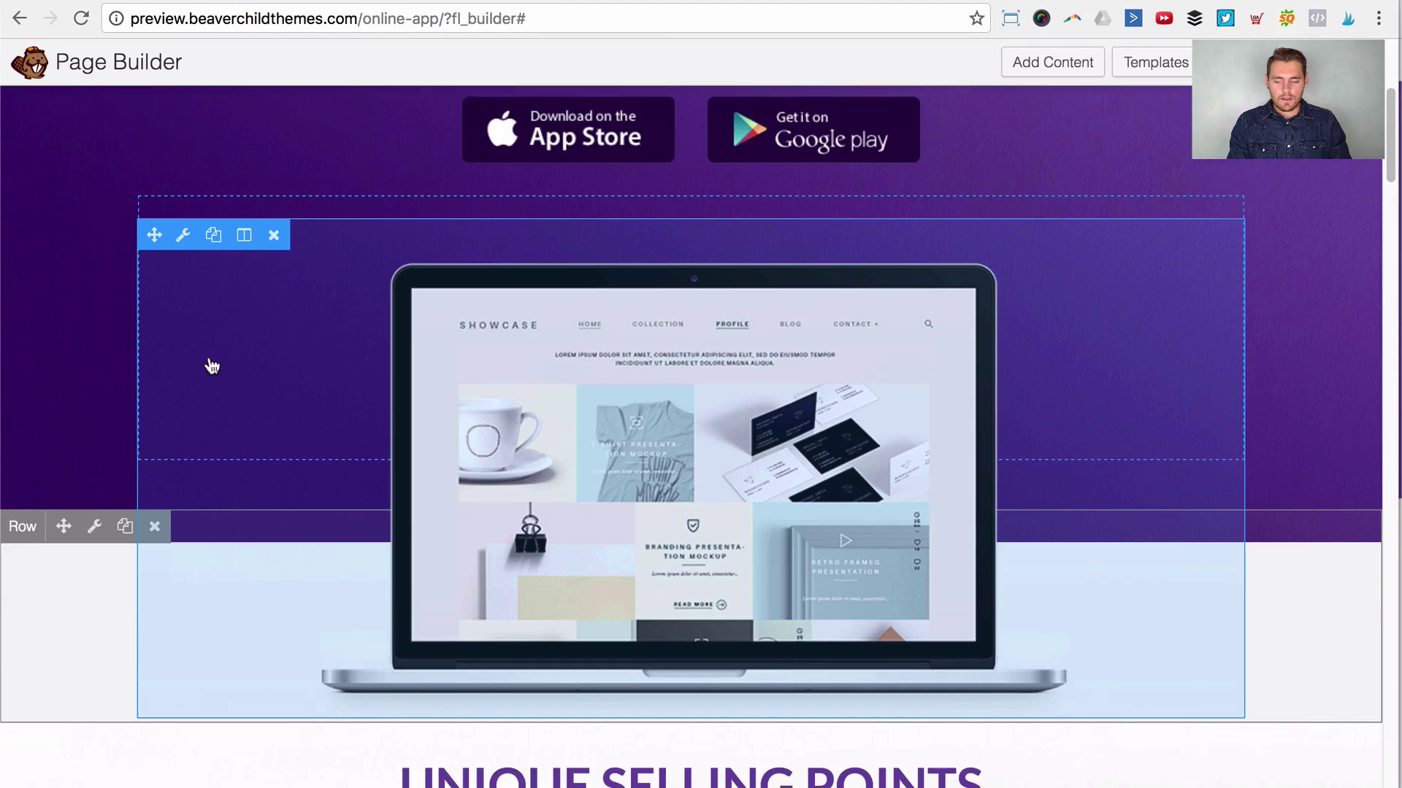
scroll(575, 487, "up", 2)
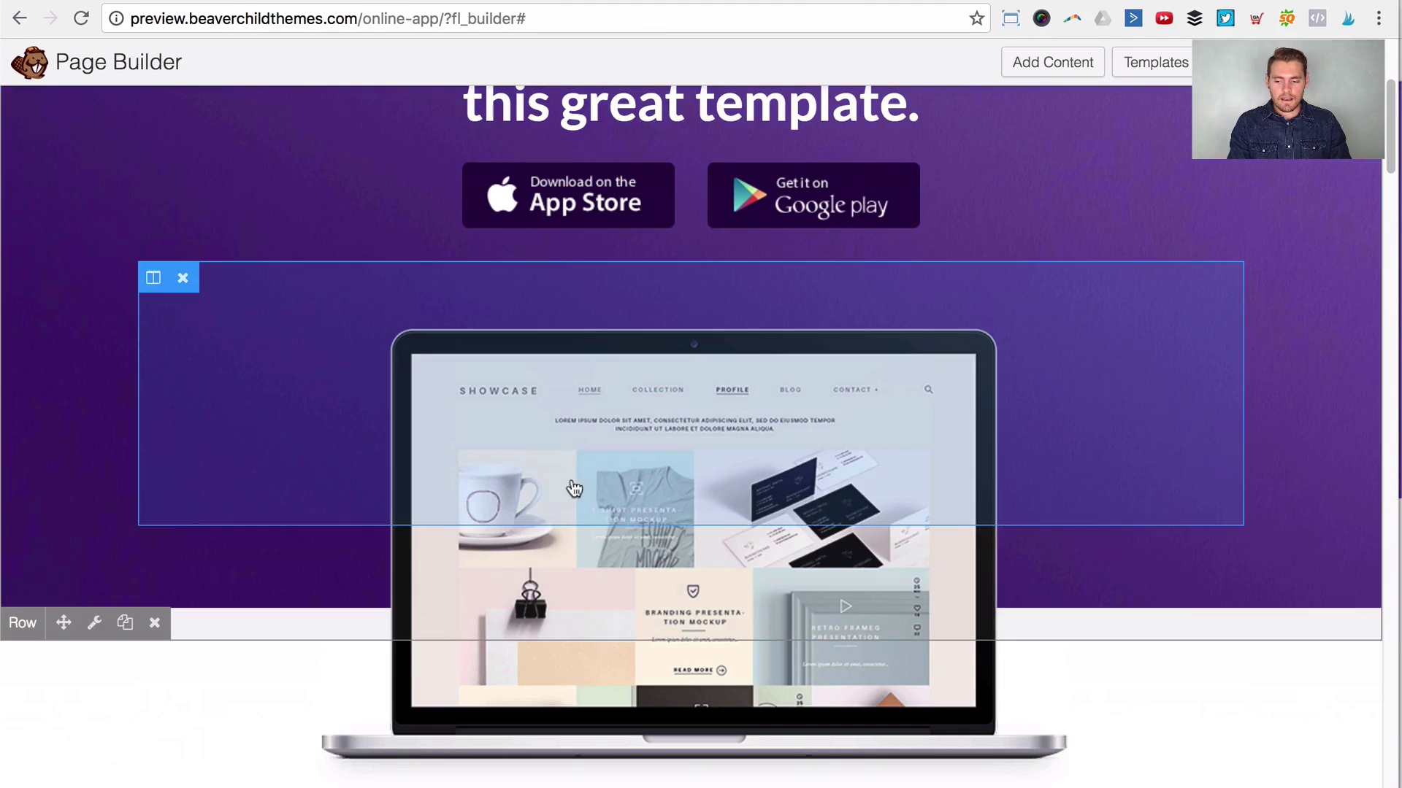
scroll(467, 628, "down", 3)
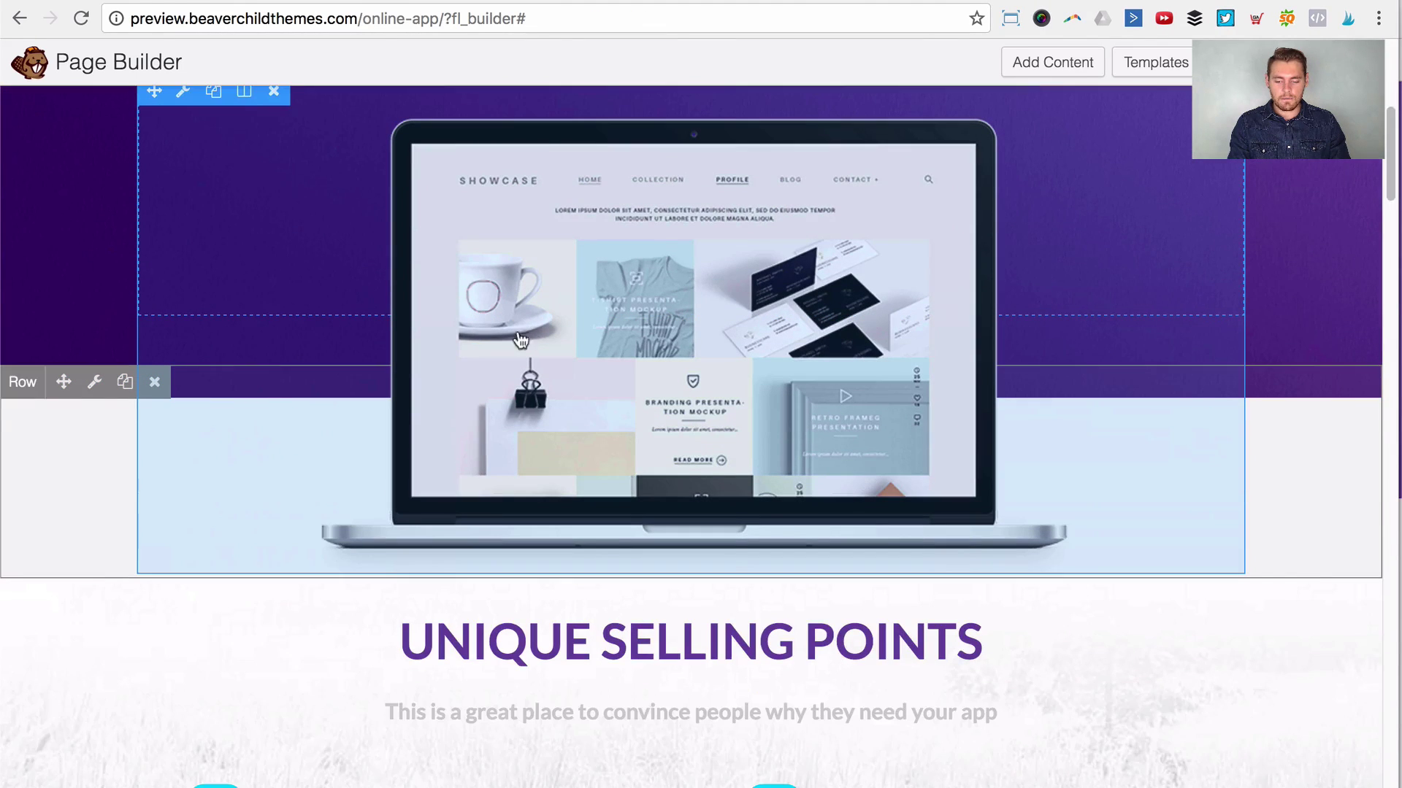
scroll(1013, 392, "up", 2)
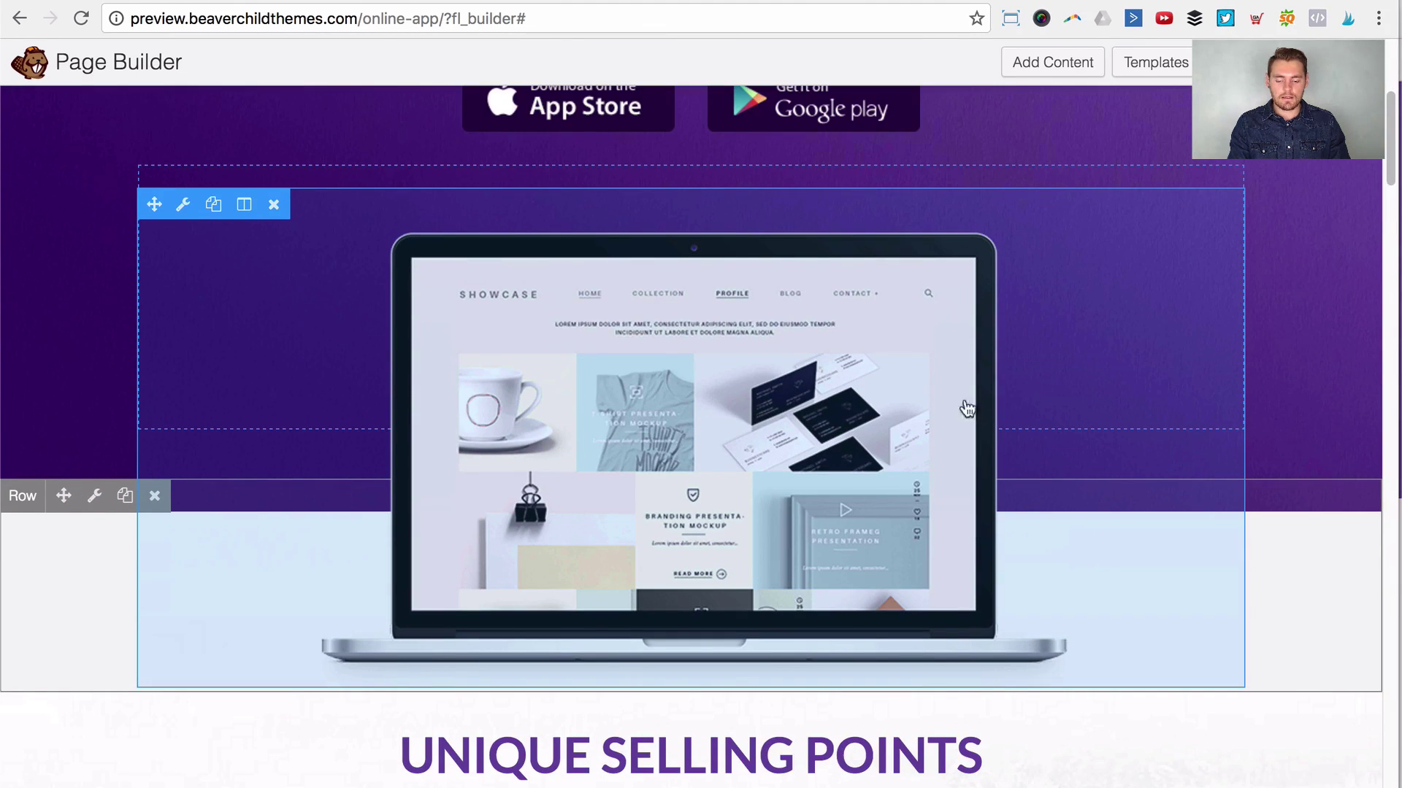
scroll(696, 297, "down", 2)
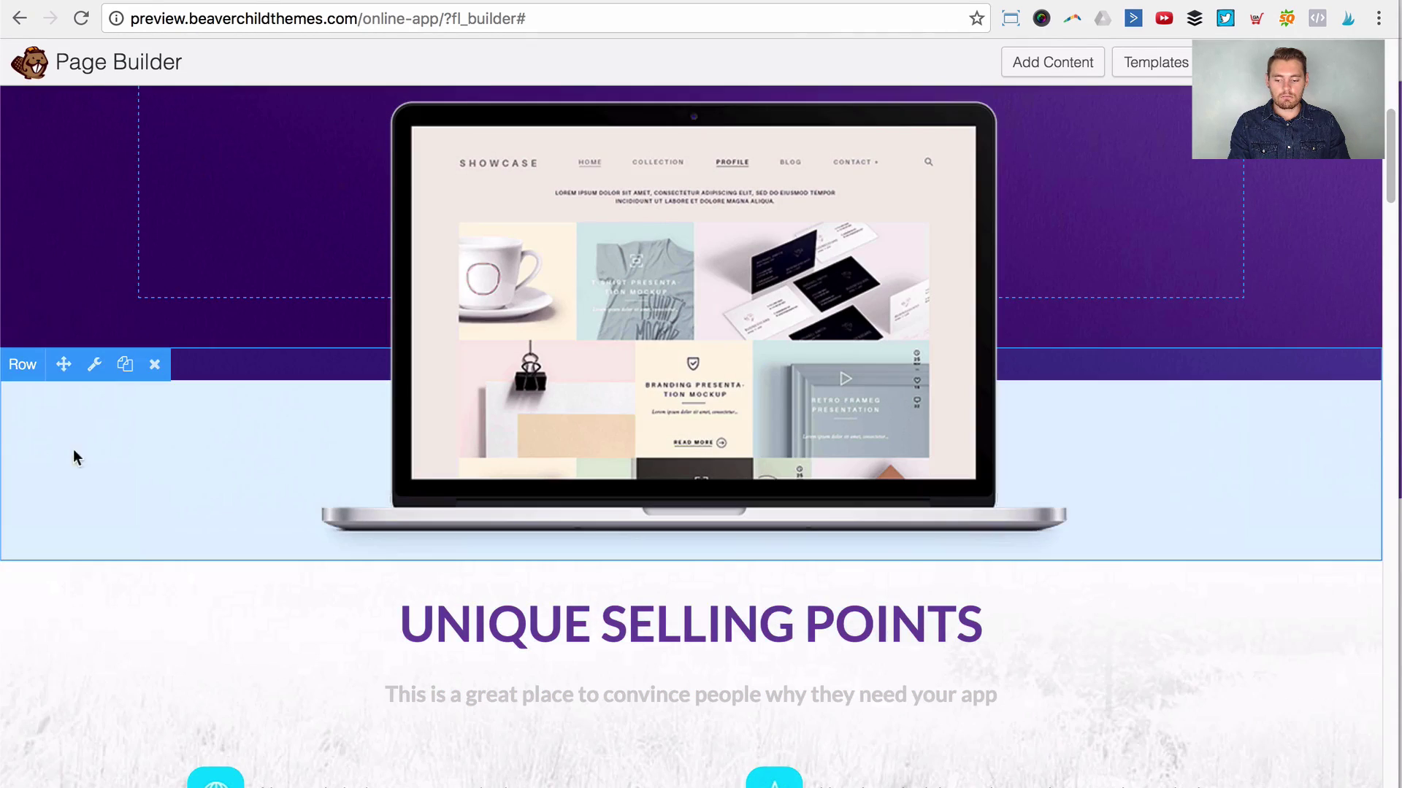
scroll(675, 489, "up", 3)
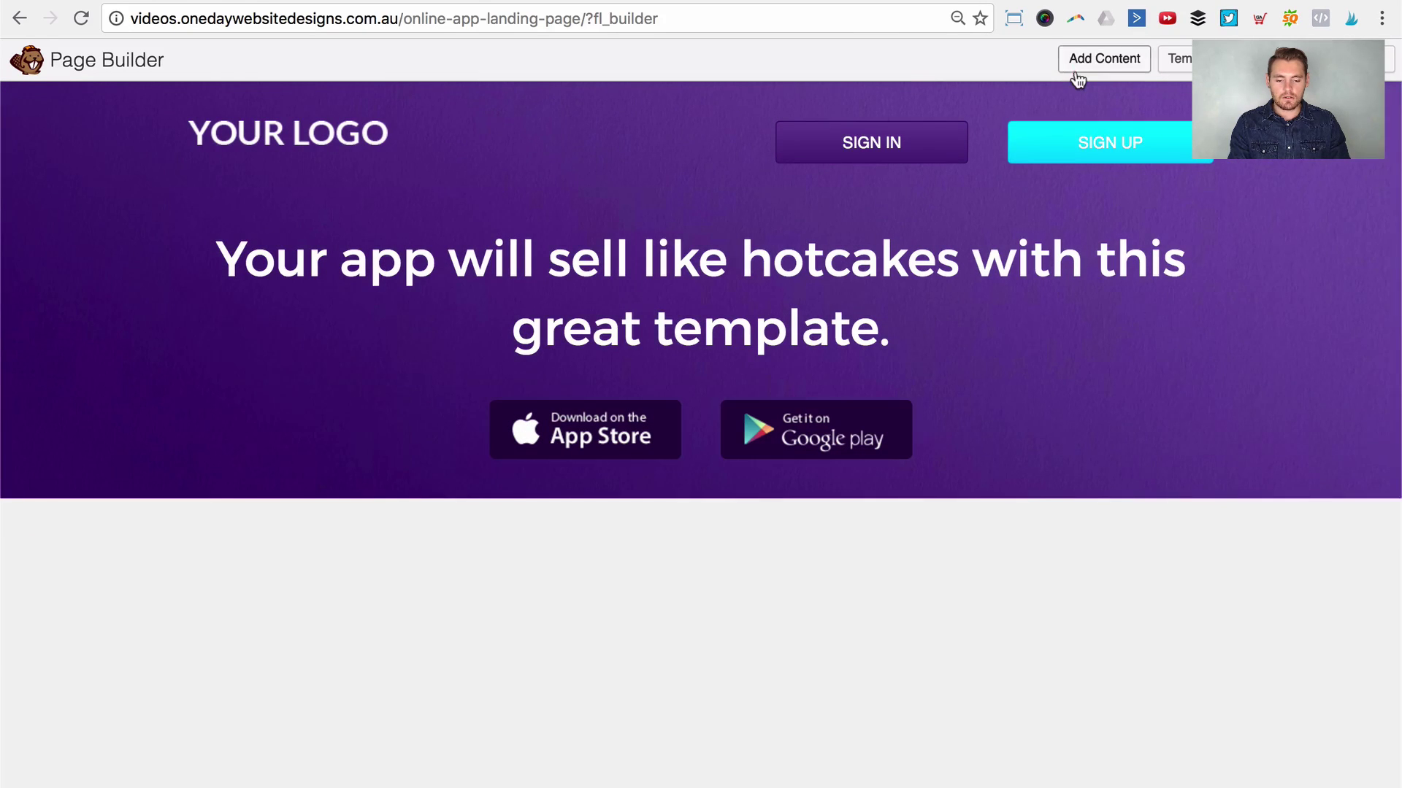
Step: Add a 1 Column row below the header with a Photo module in it
left_click(1078, 66)
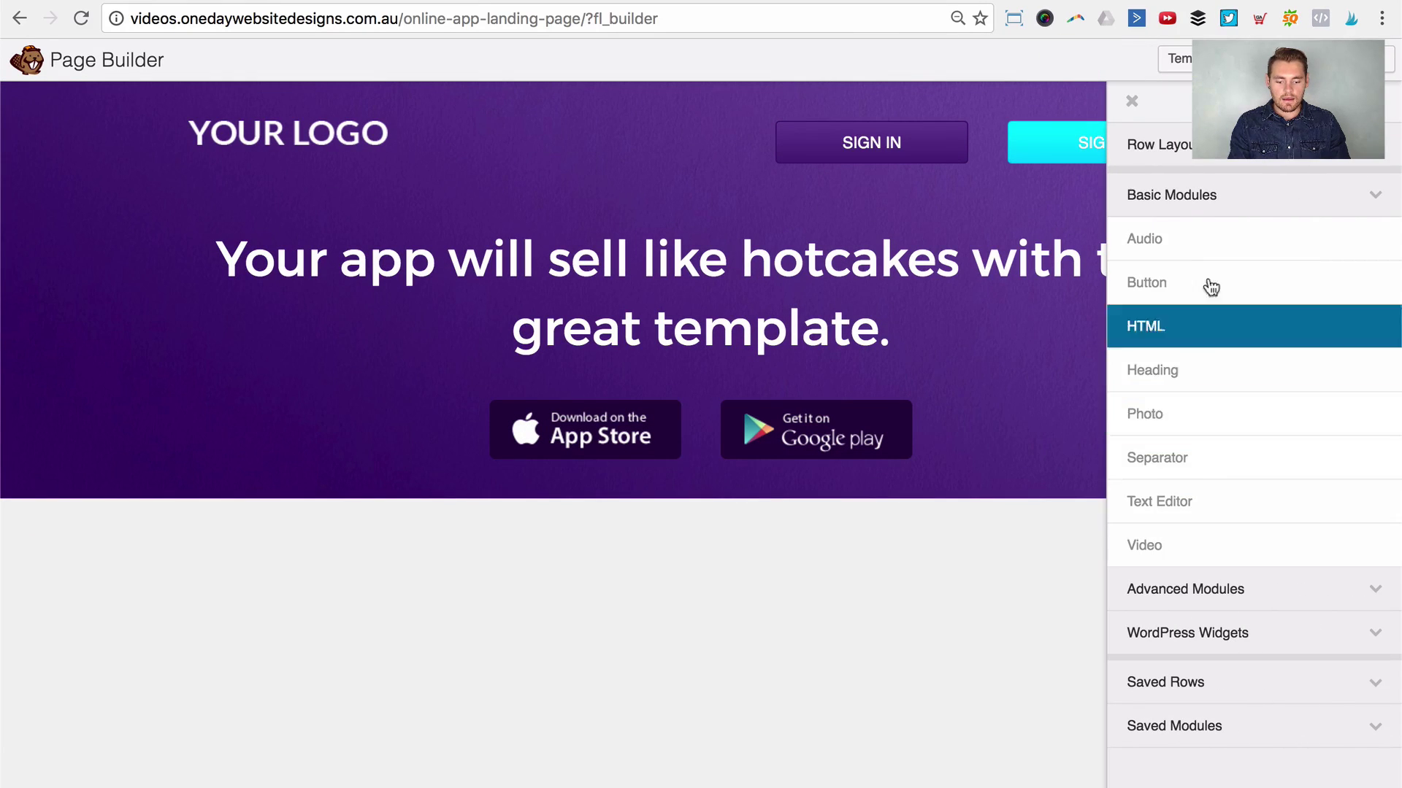
left_click(1211, 161)
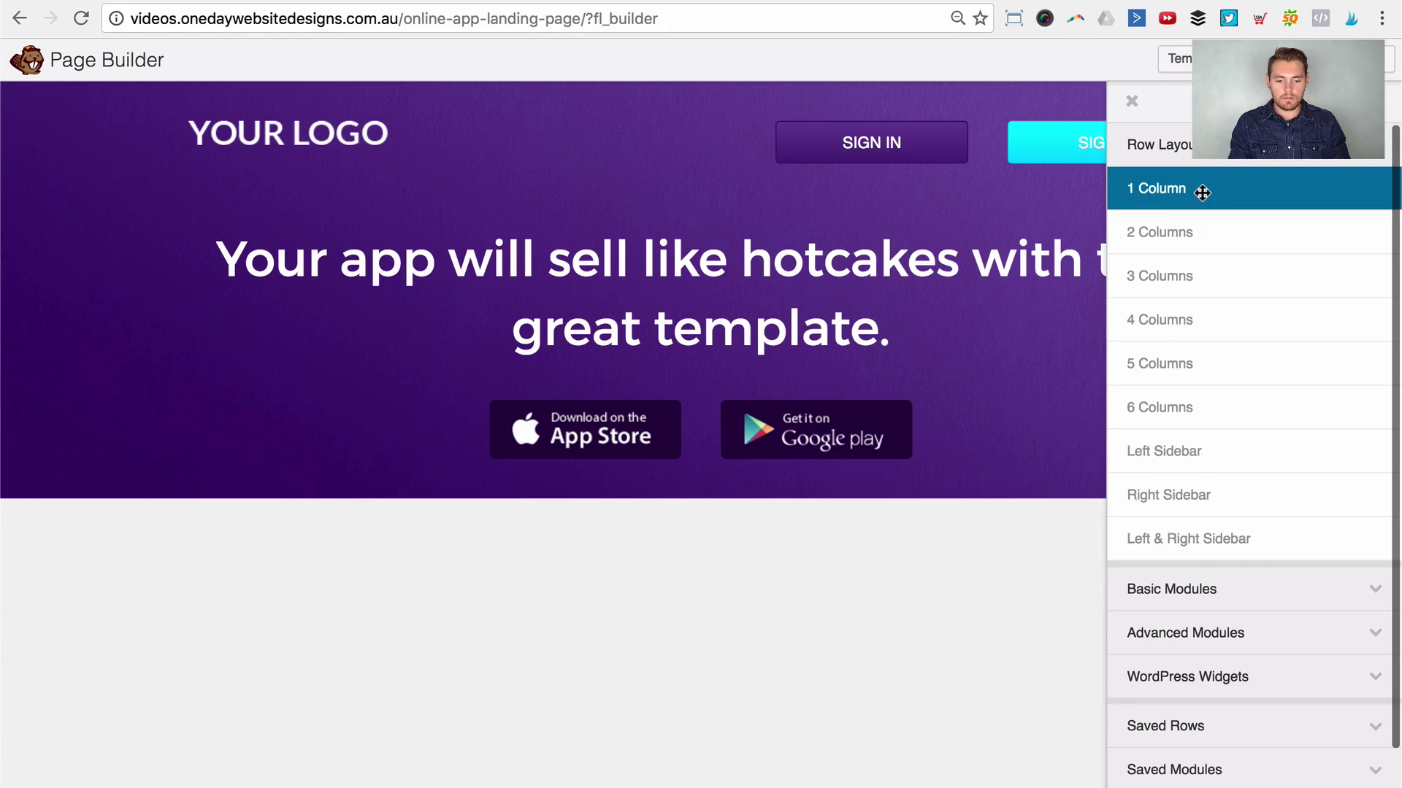
left_click_drag(1202, 192, 218, 663)
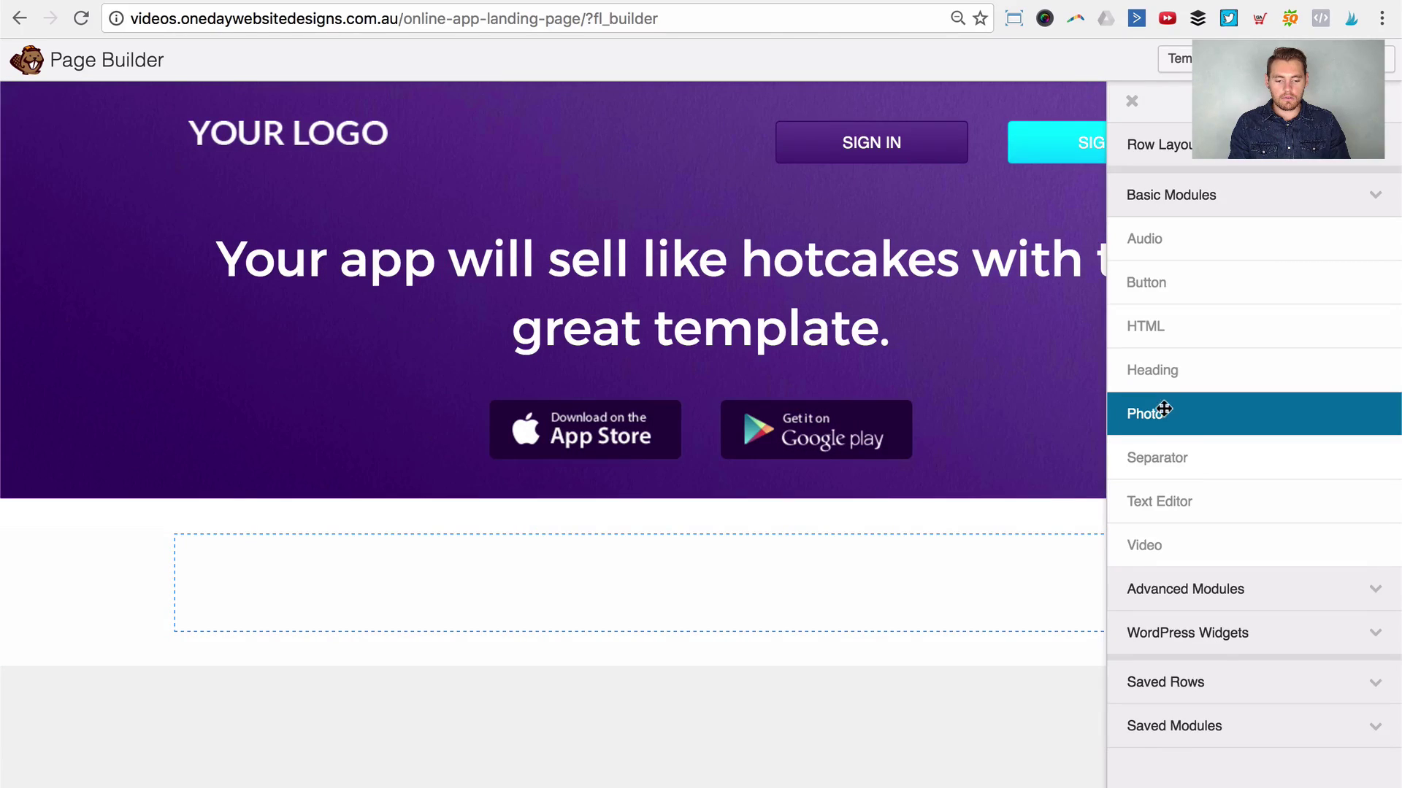
left_click_drag(1164, 410, 733, 716)
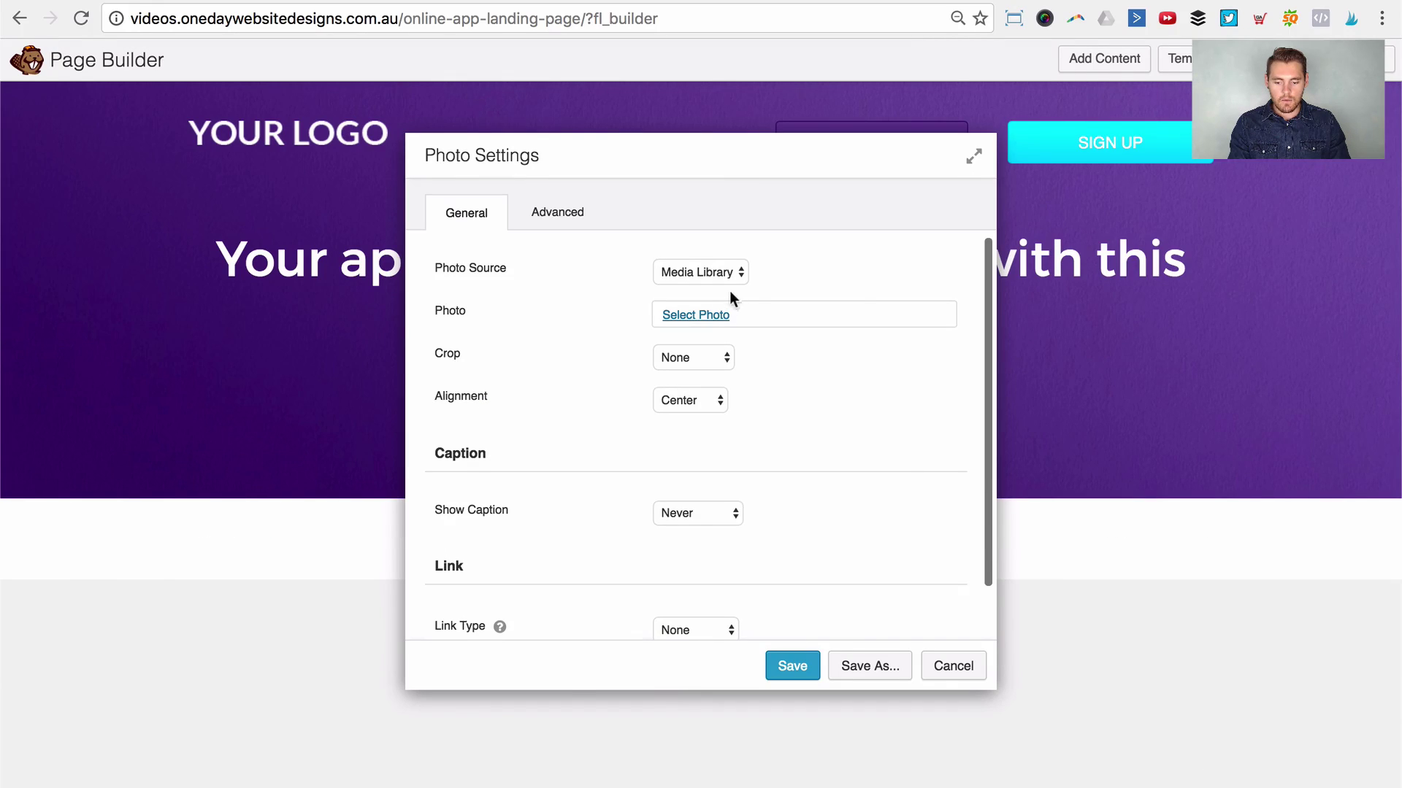
Step: Set the photo to the macs.png laptop mockup and save it
left_click(723, 314)
left_click(849, 409)
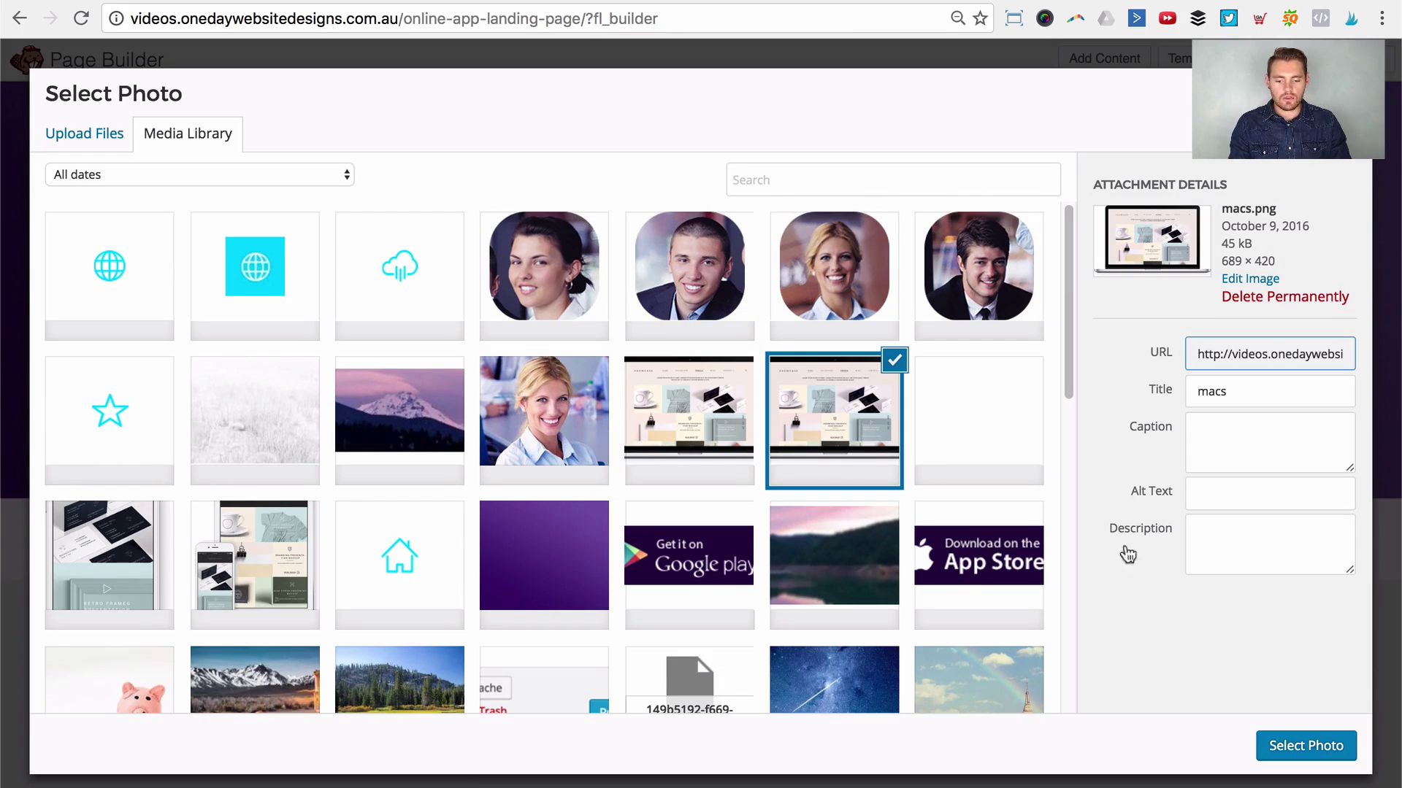
left_click(1333, 743)
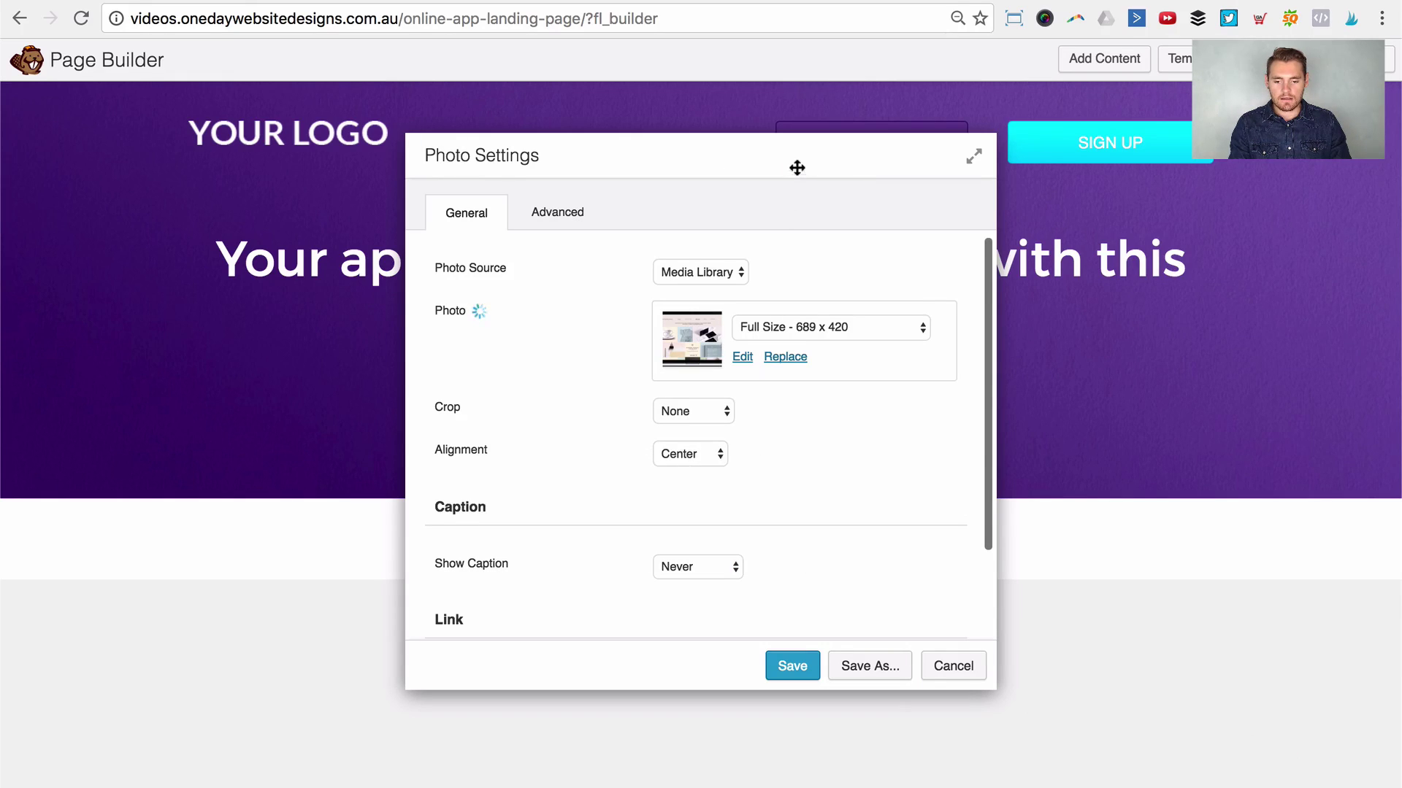
left_click_drag(797, 168, 1104, 191)
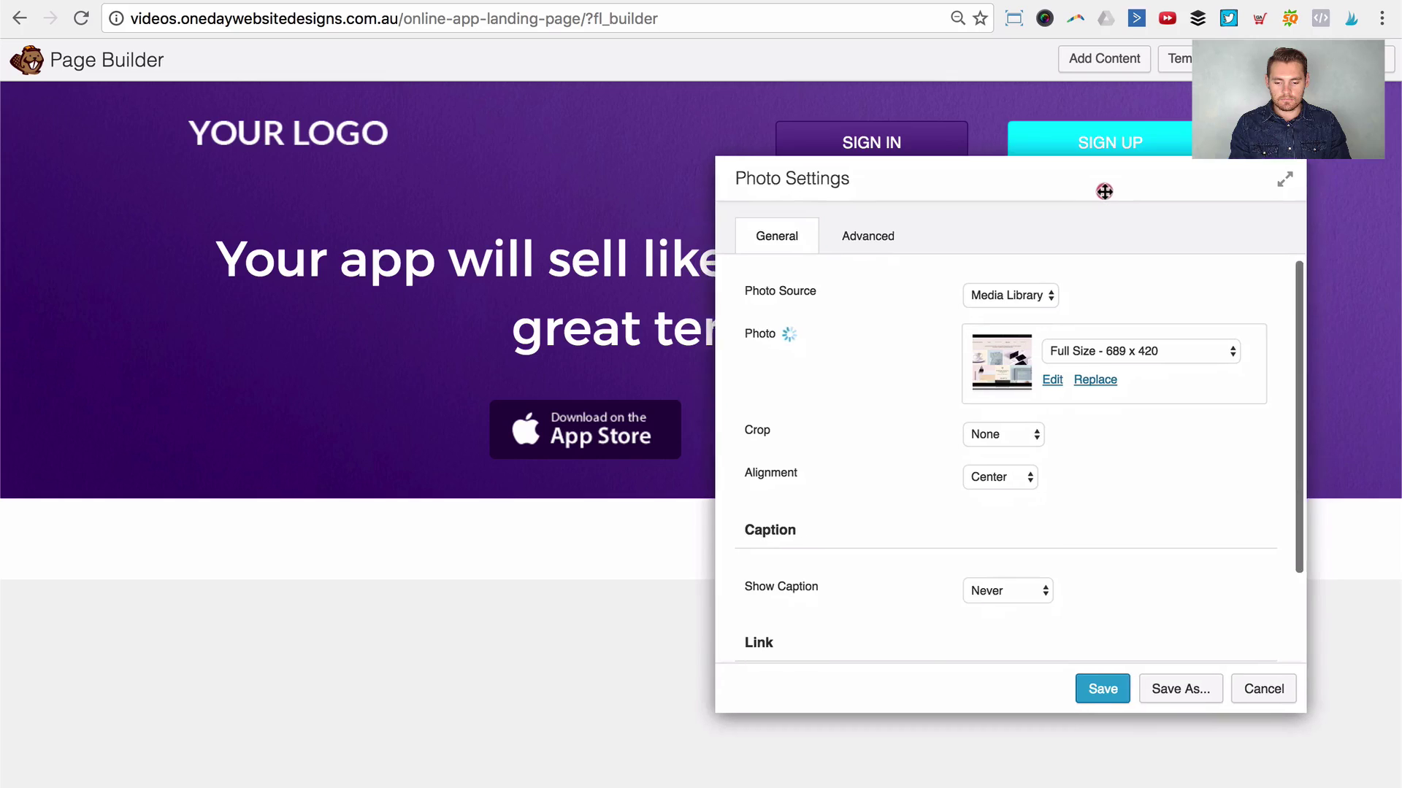
scroll(468, 511, "down", 3)
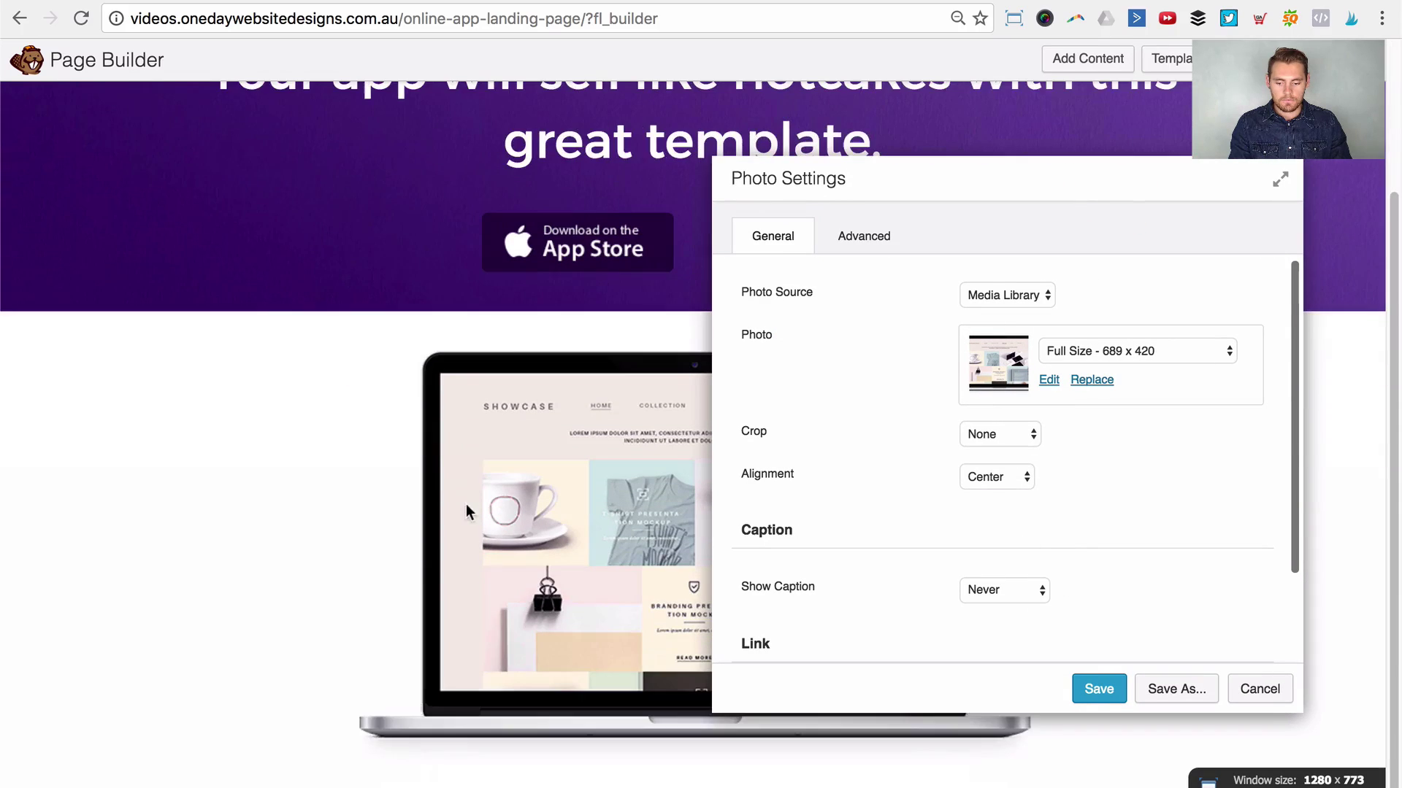
left_click(1099, 689)
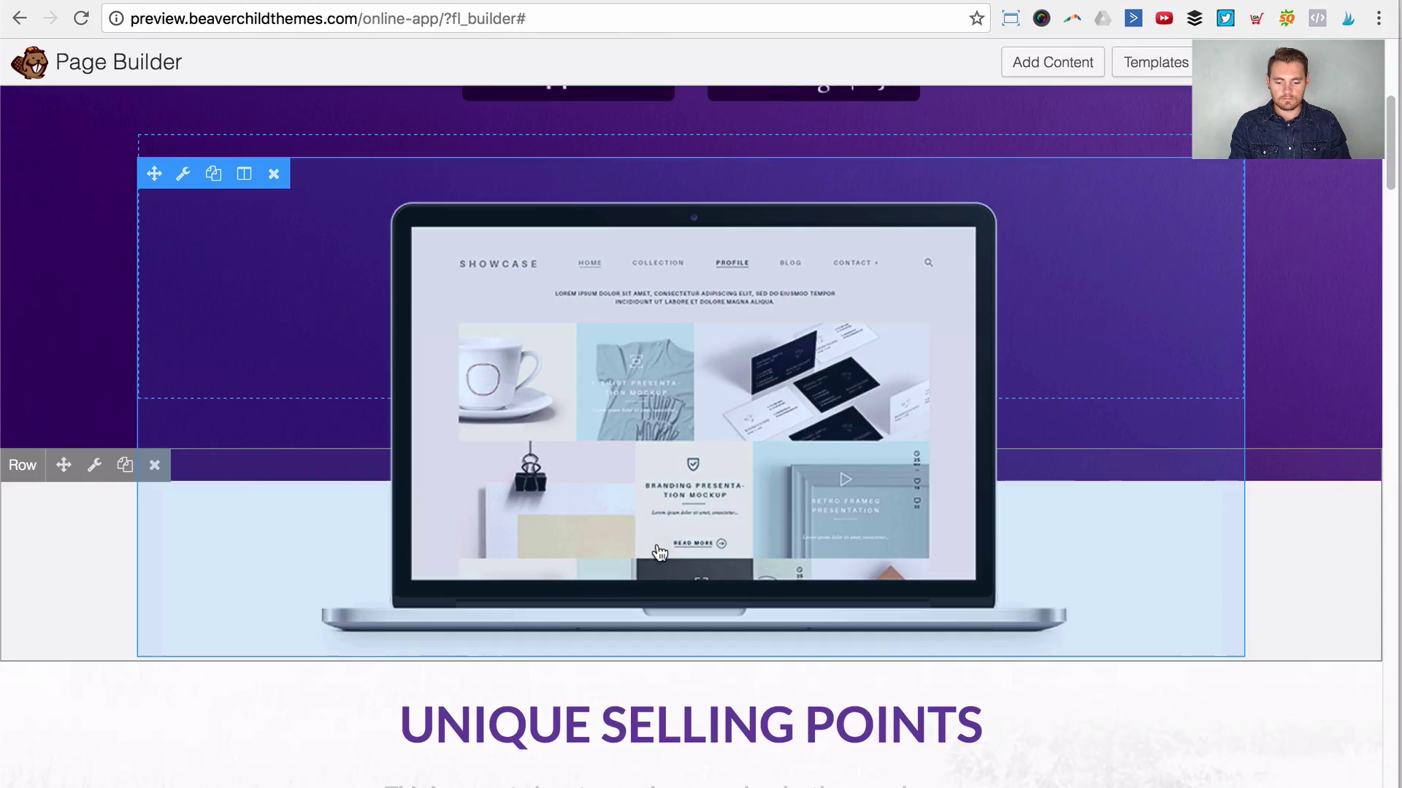
scroll(672, 557, "down", 5)
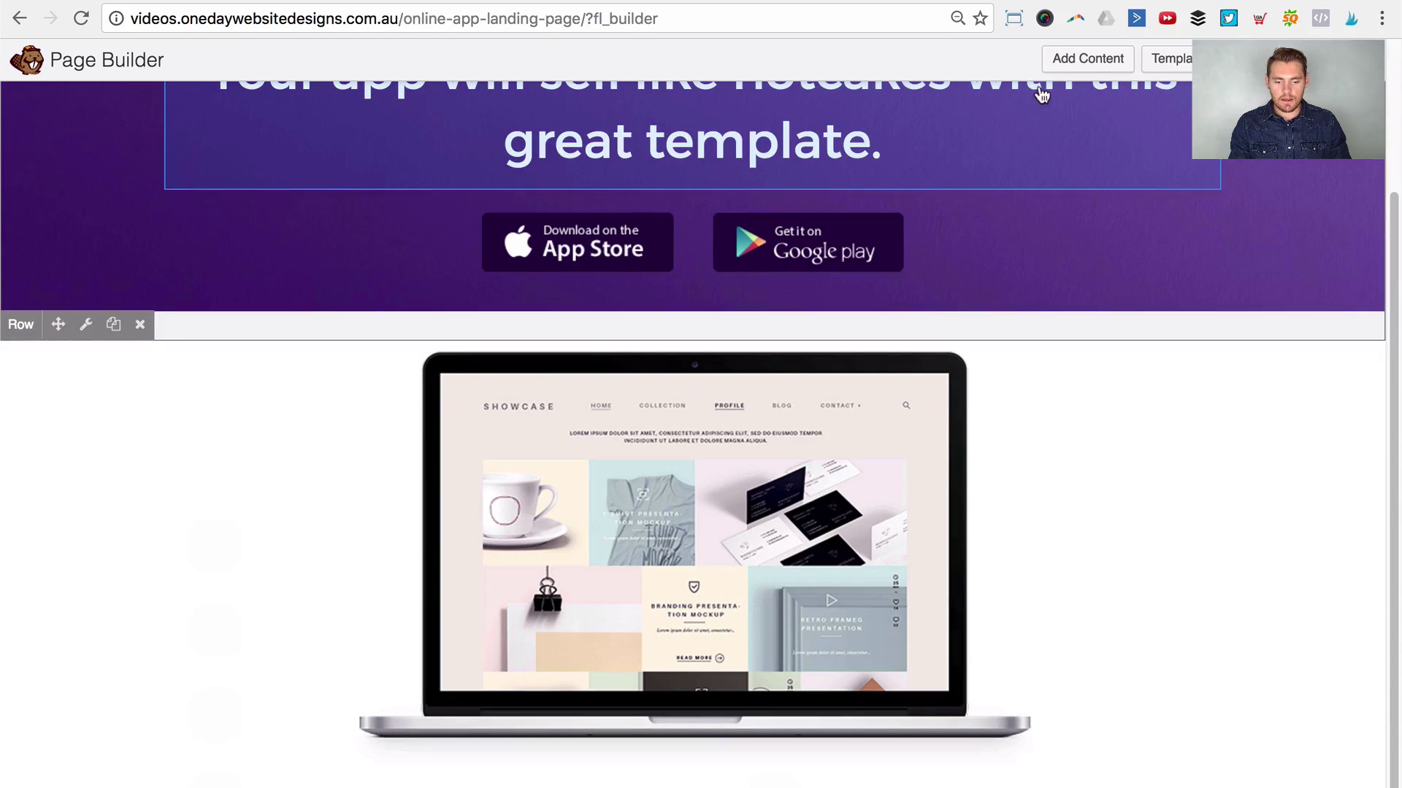
left_click(1102, 63)
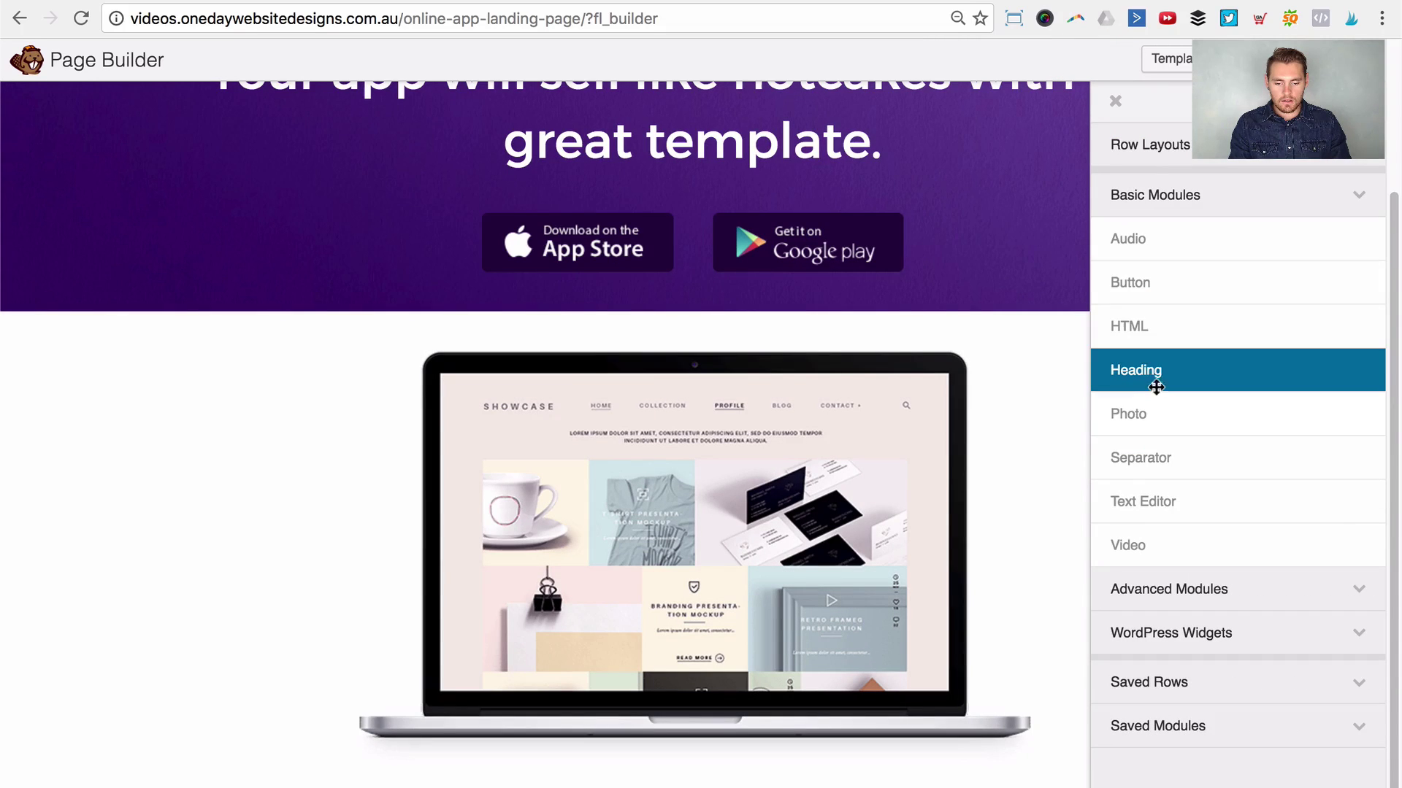
Step: Add a Heading module below the laptop with UNIQUE SELLING POINTS text, centre-aligned
left_click_drag(1151, 372, 647, 690)
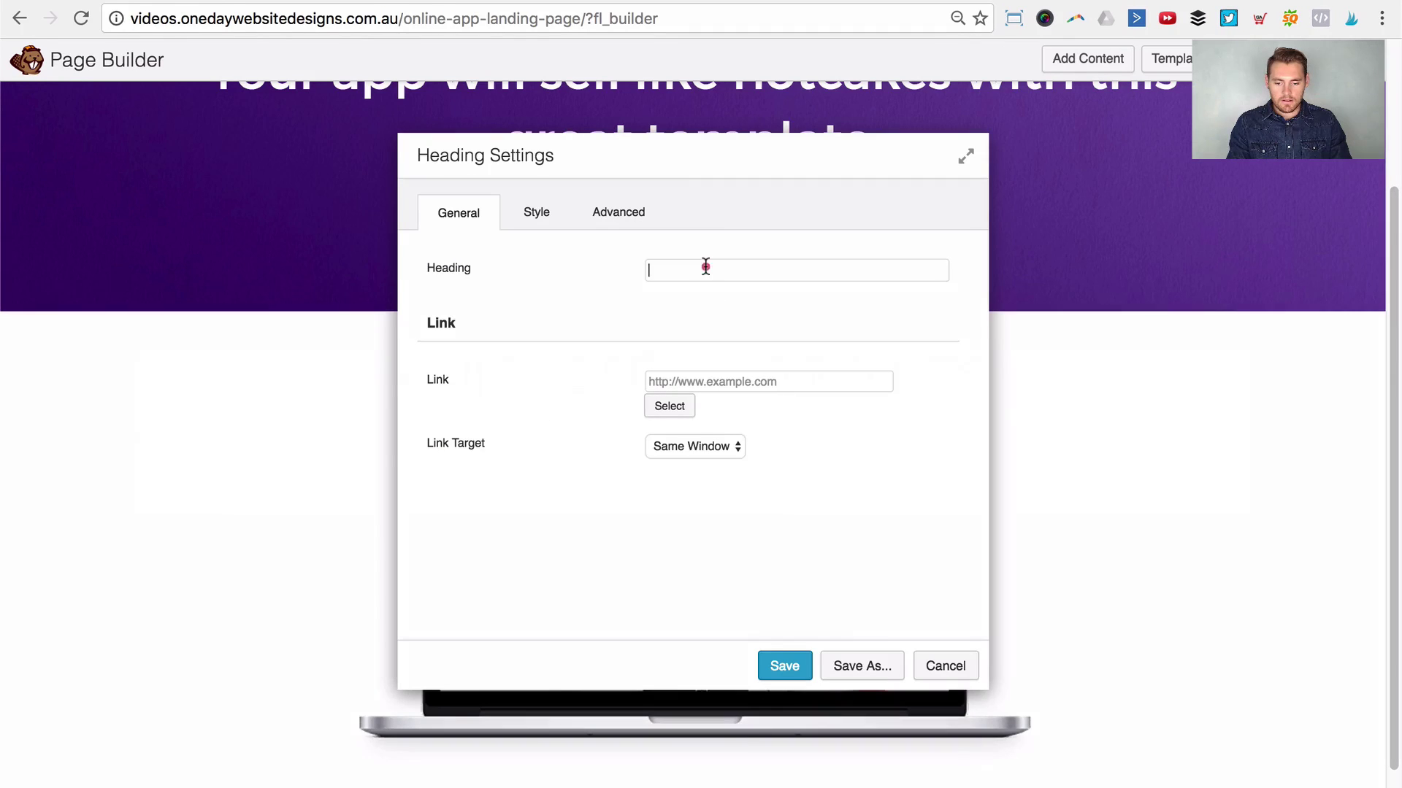
left_click(705, 267)
type("UNIQUE SELLING POINTS")
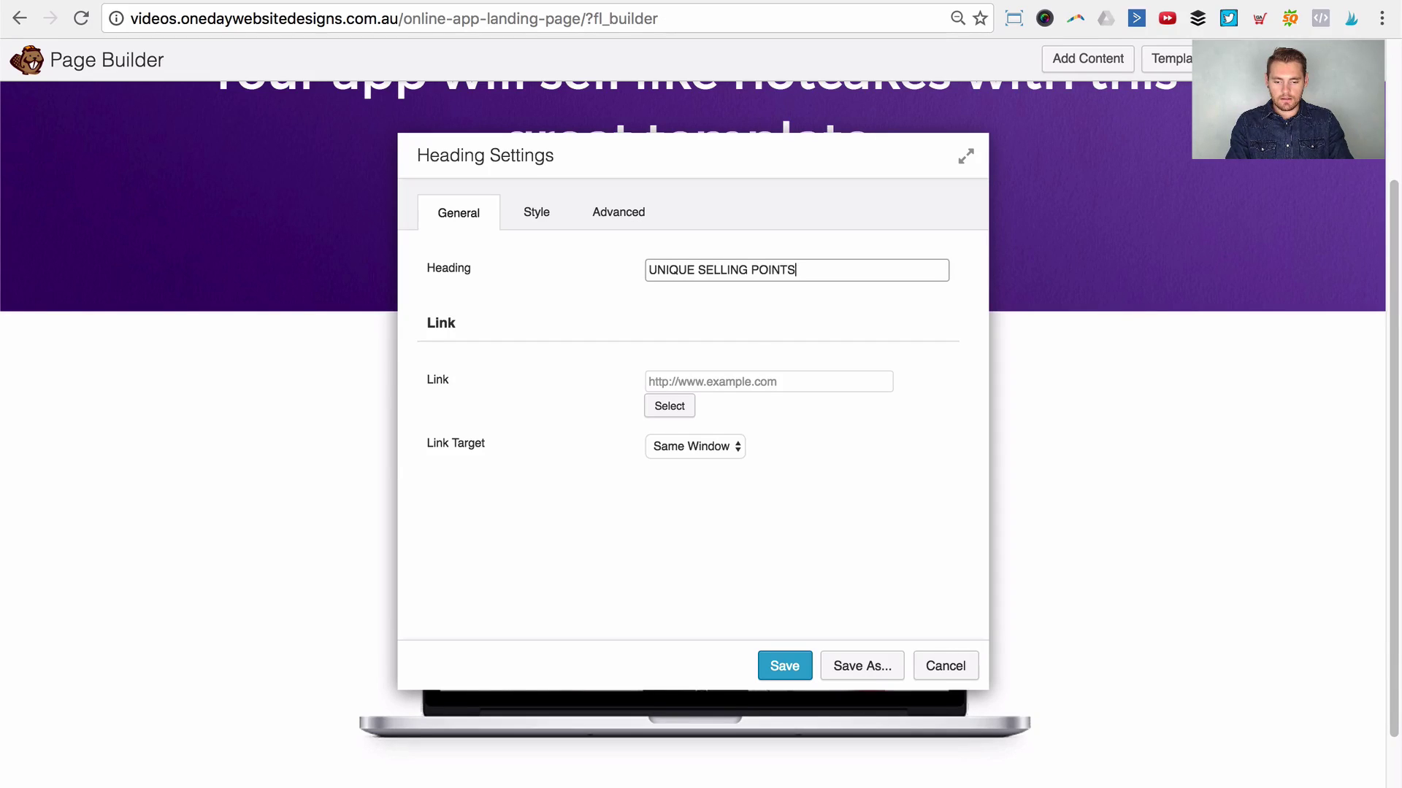
left_click(548, 212)
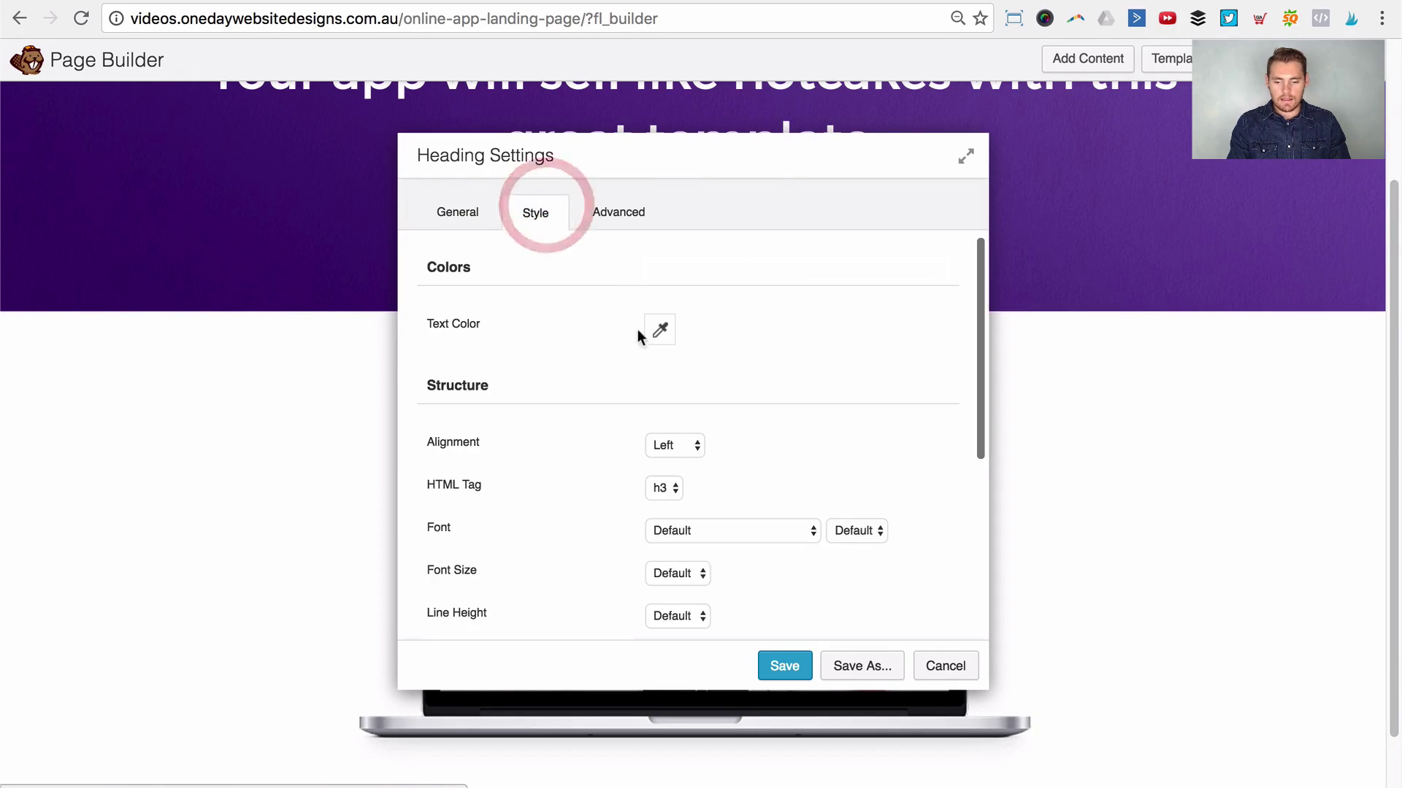
left_click(669, 452)
left_click(689, 456)
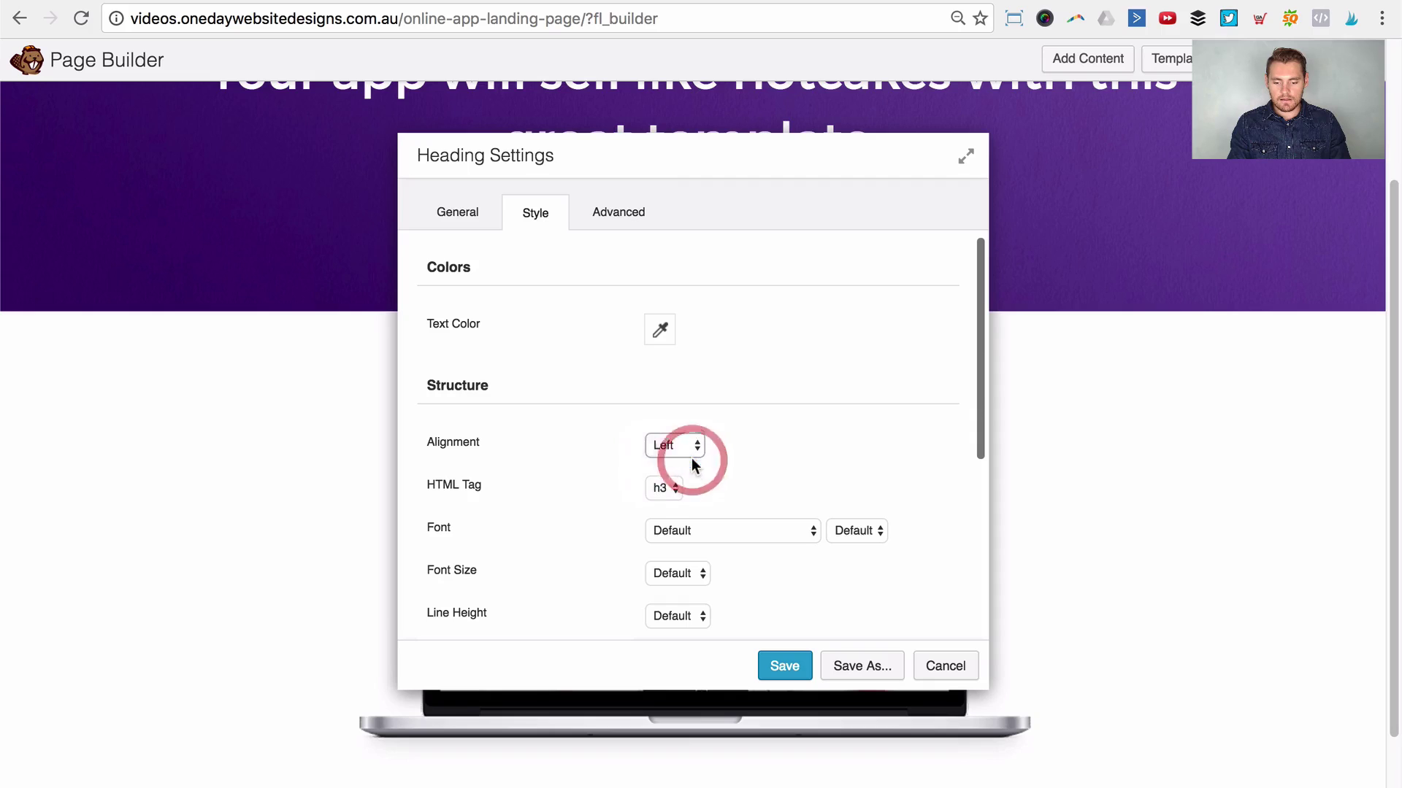
Step: Colour the heading text purple #4a2279
left_click(660, 330)
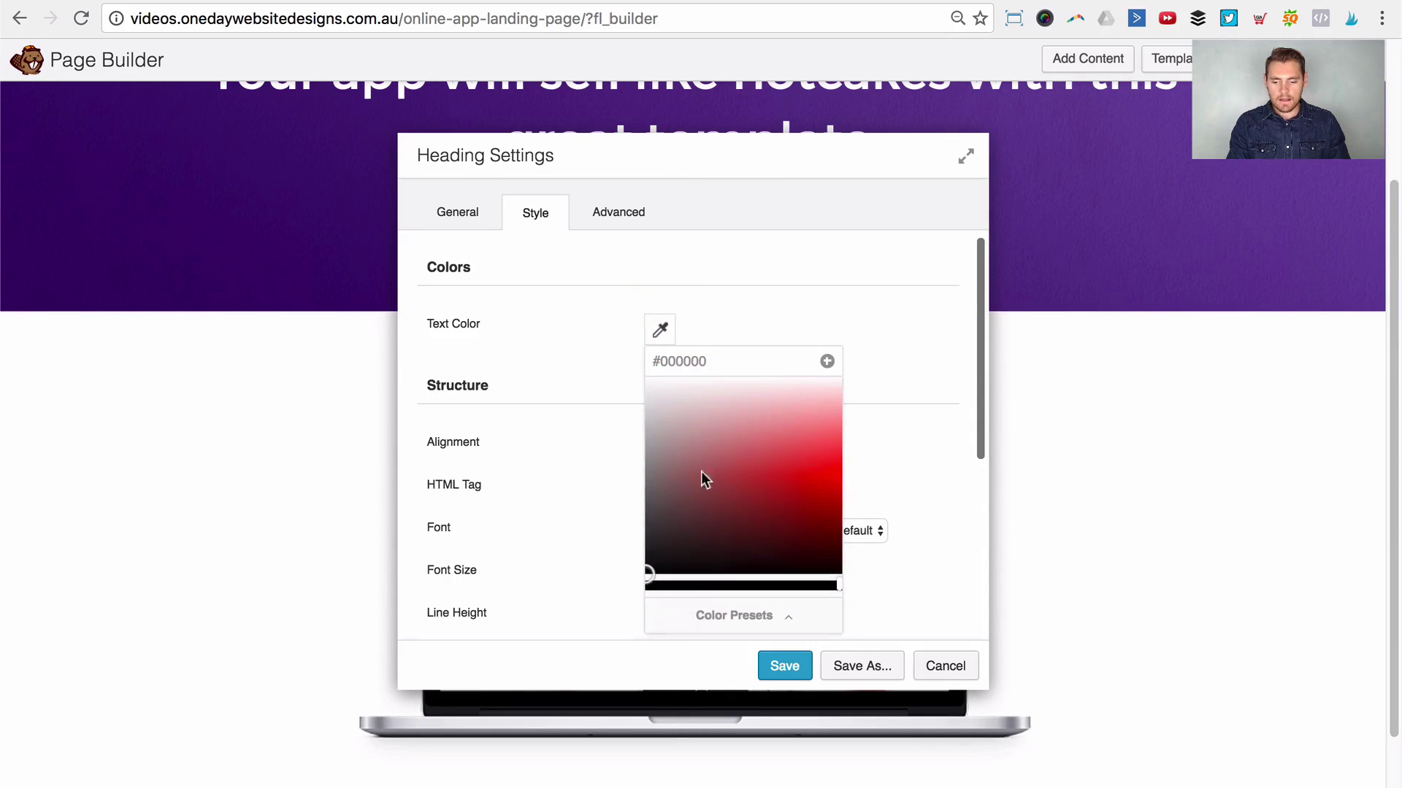
left_click(701, 613)
left_click(698, 527)
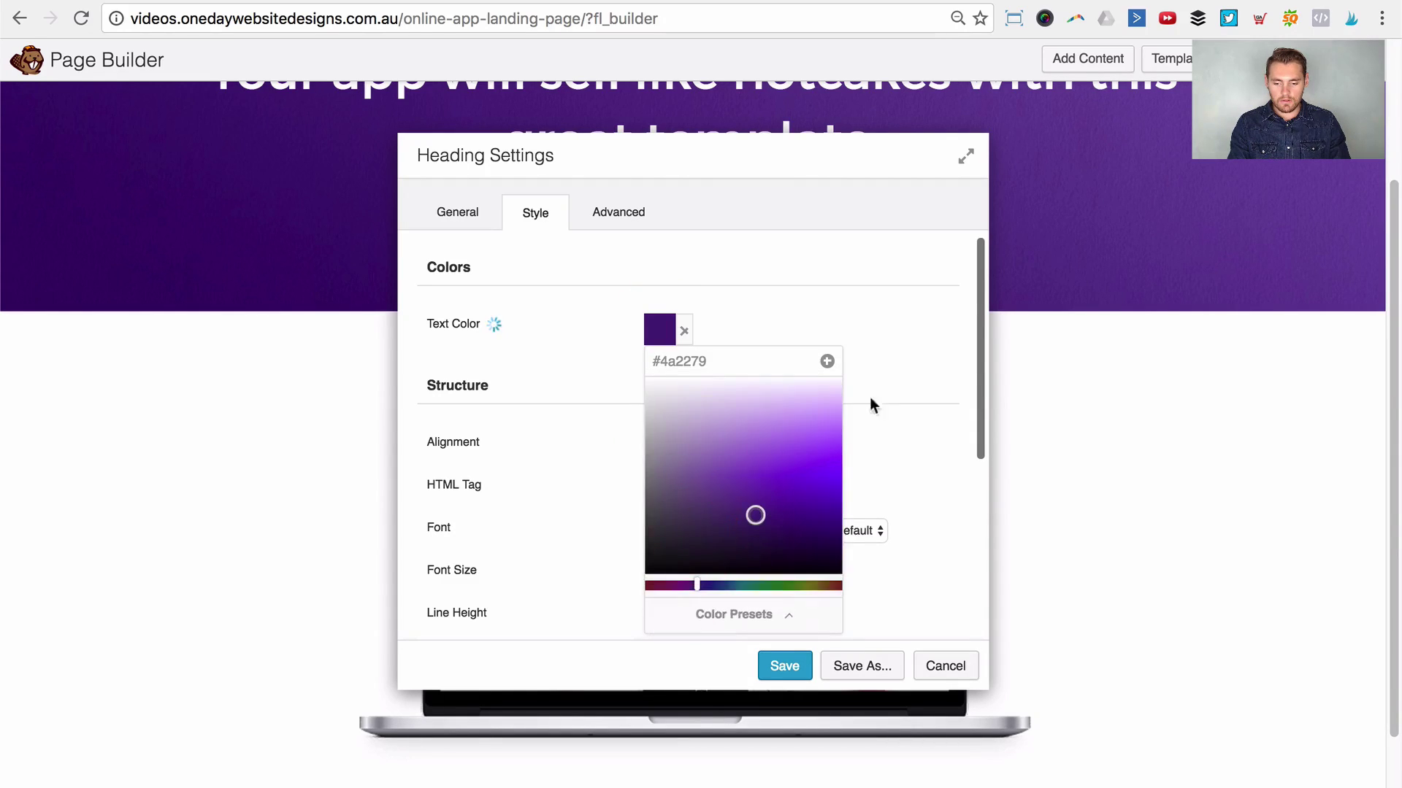
left_click(873, 388)
left_click_drag(815, 153, 1150, 141)
scroll(523, 576, "down", 3)
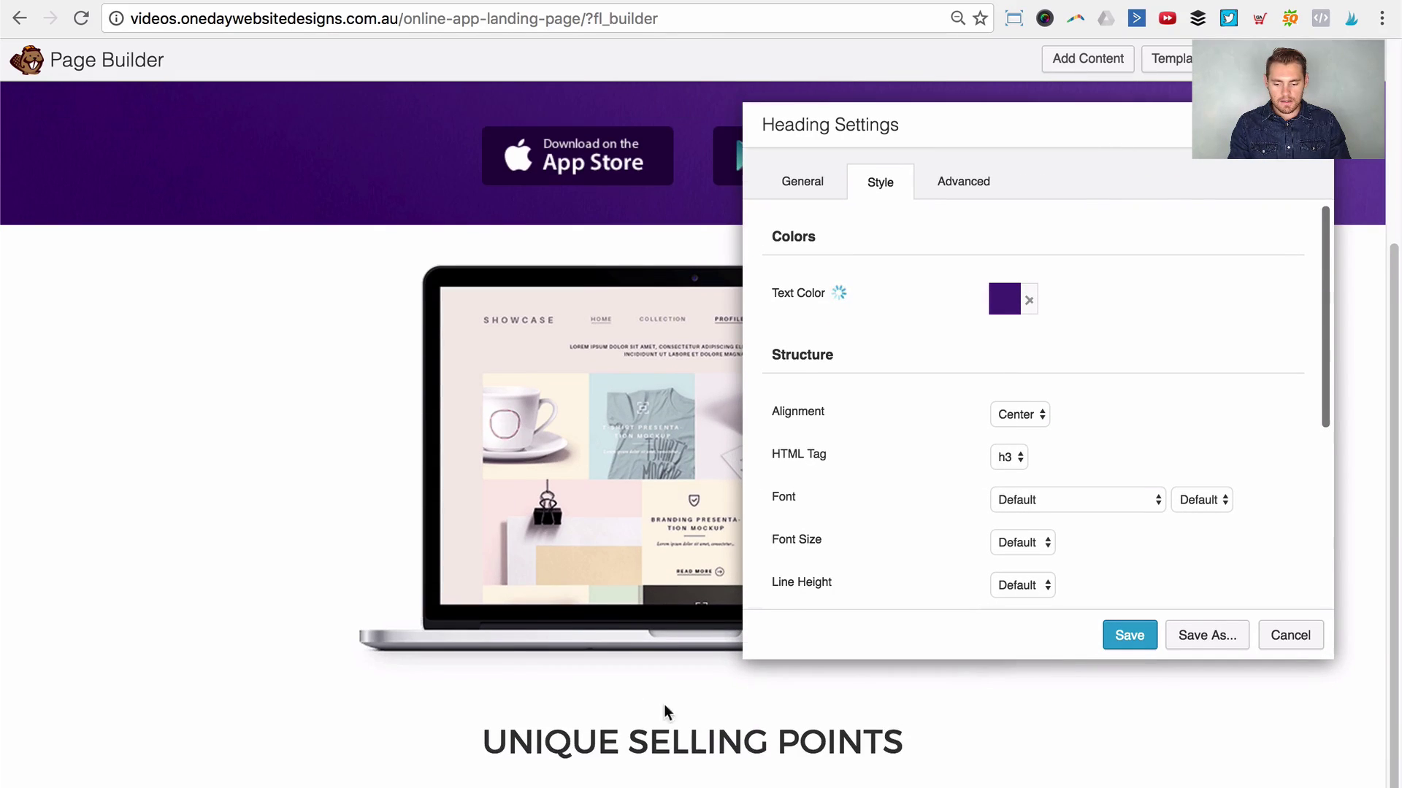
Step: Make the heading an h2, check the reference page, and save the heading
left_click(1007, 460)
left_click(1007, 455)
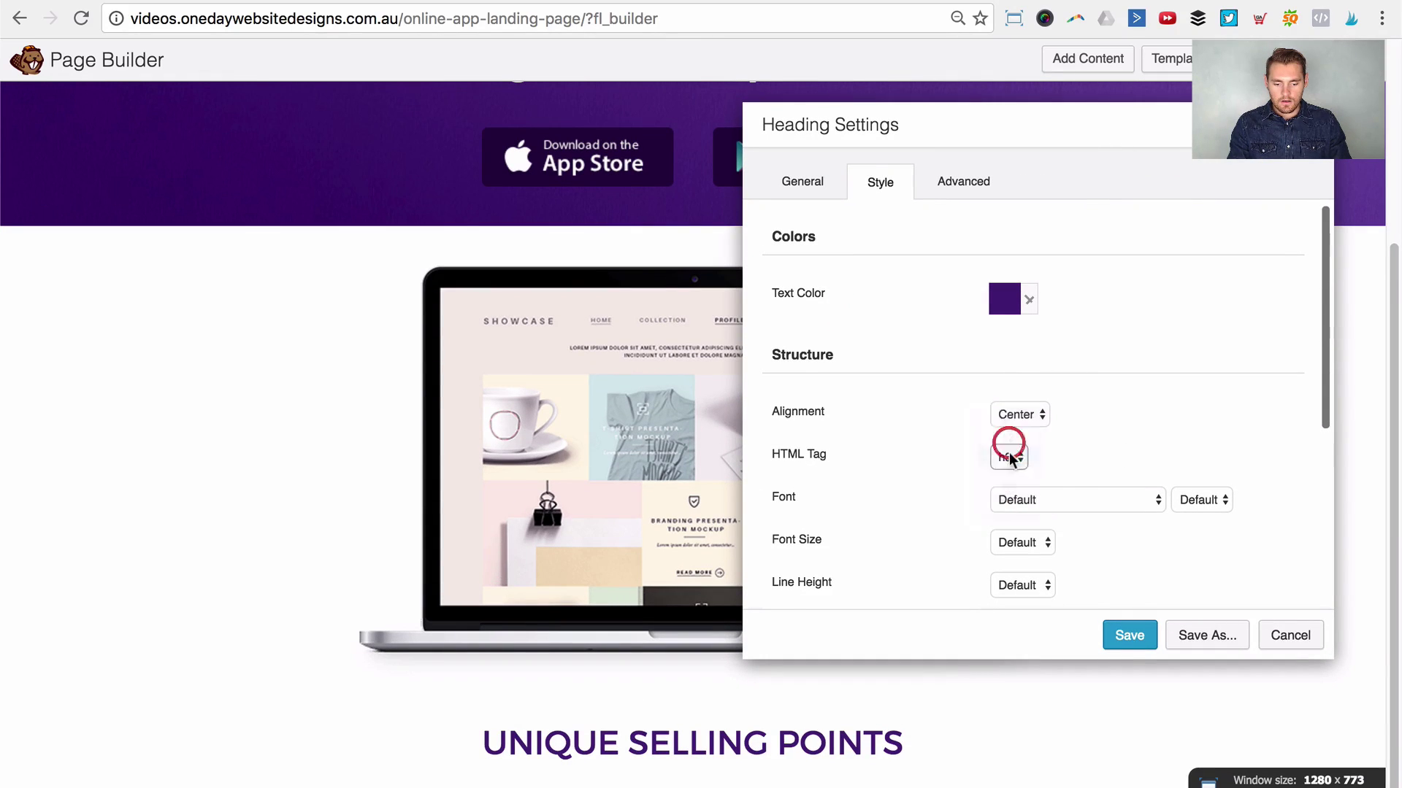
left_click(1007, 457)
left_click(1008, 438)
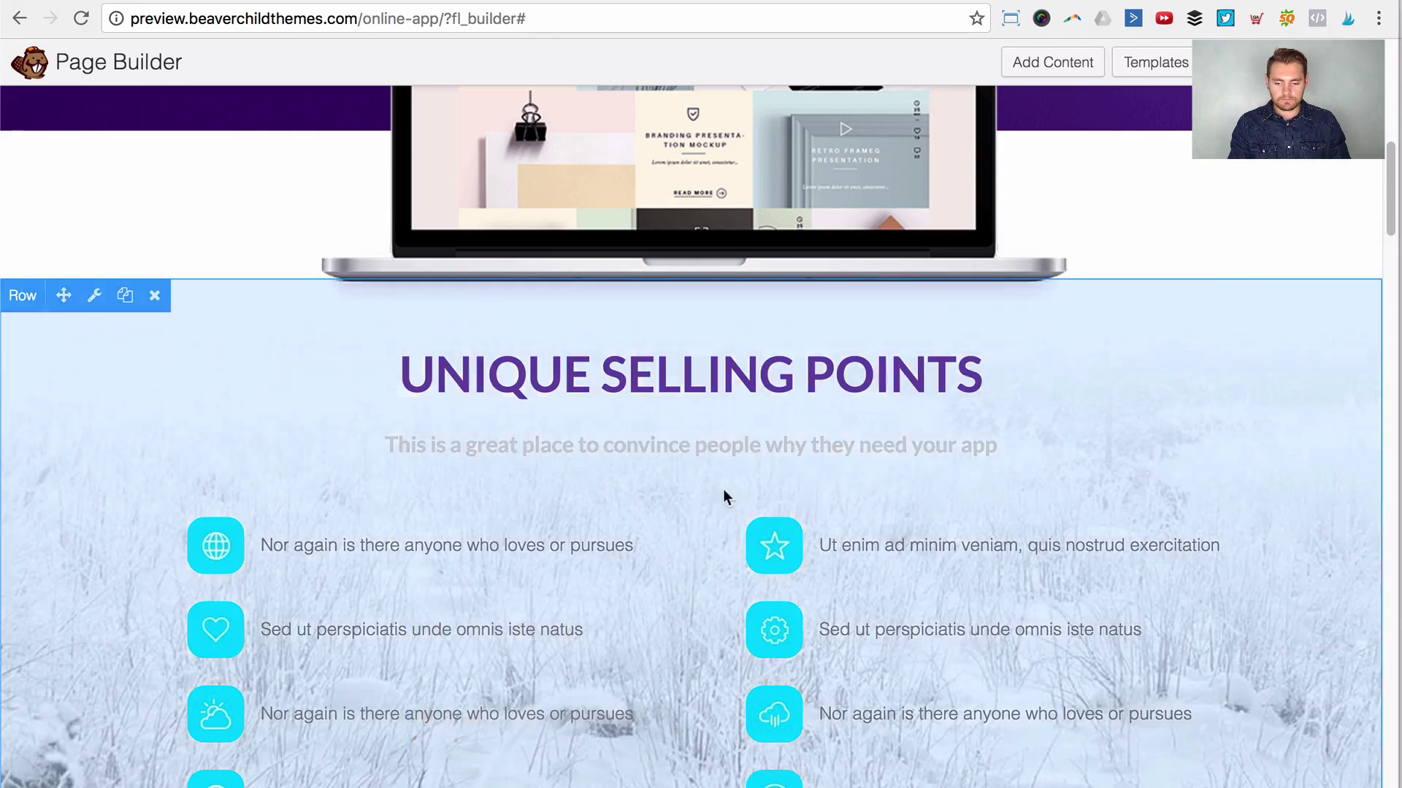
scroll(723, 489, "down", 2)
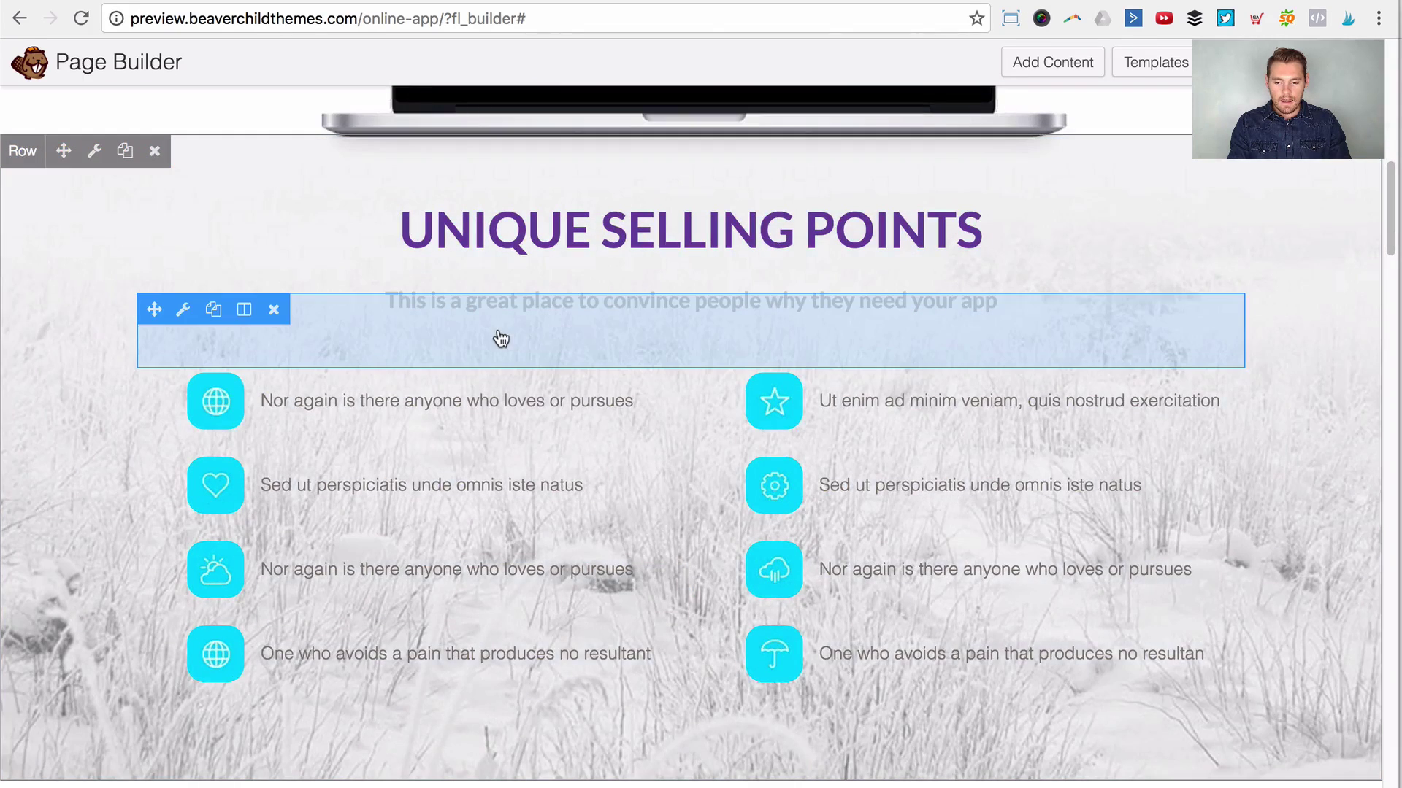
left_click(501, 338)
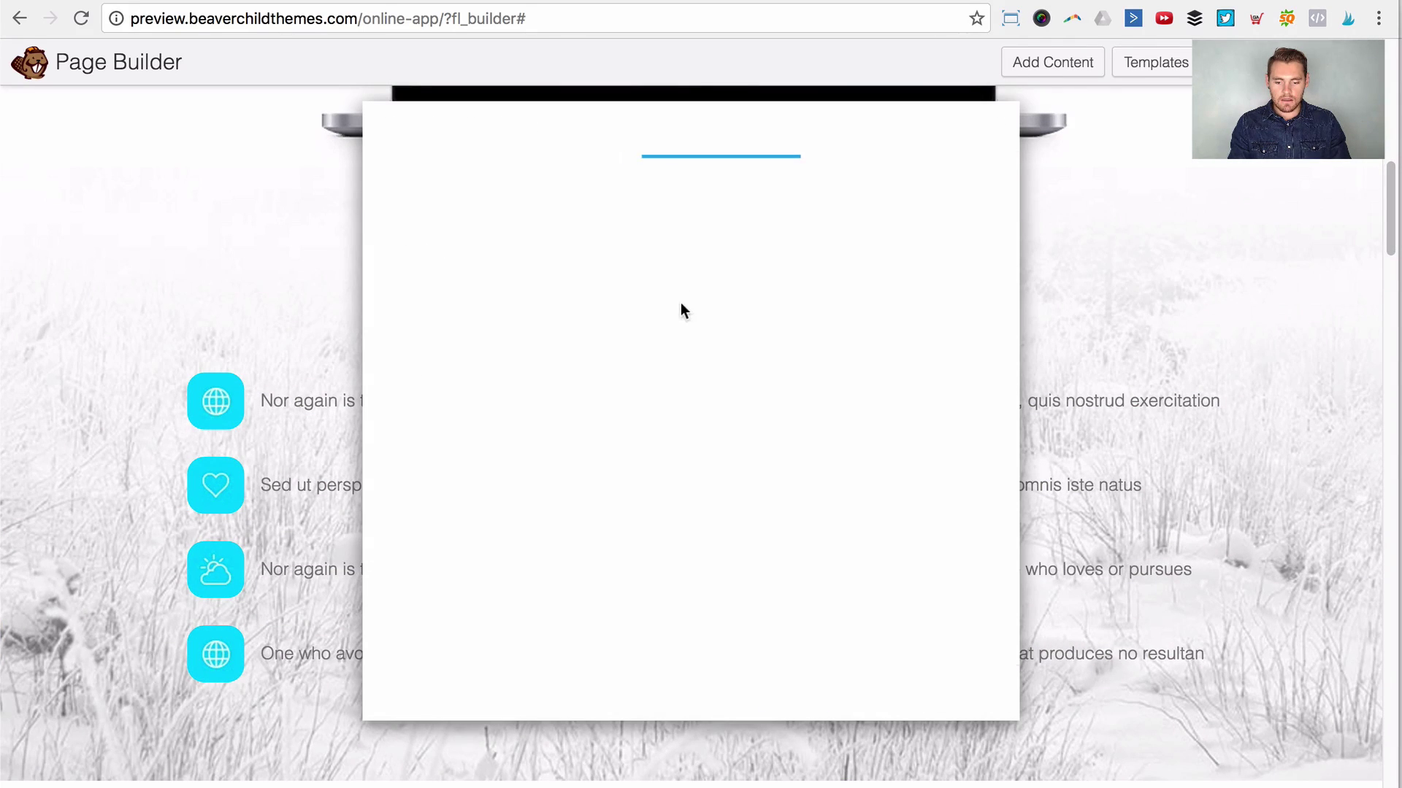
left_click(725, 265)
key("super+a")
key("ctrl+c")
left_click(987, 695)
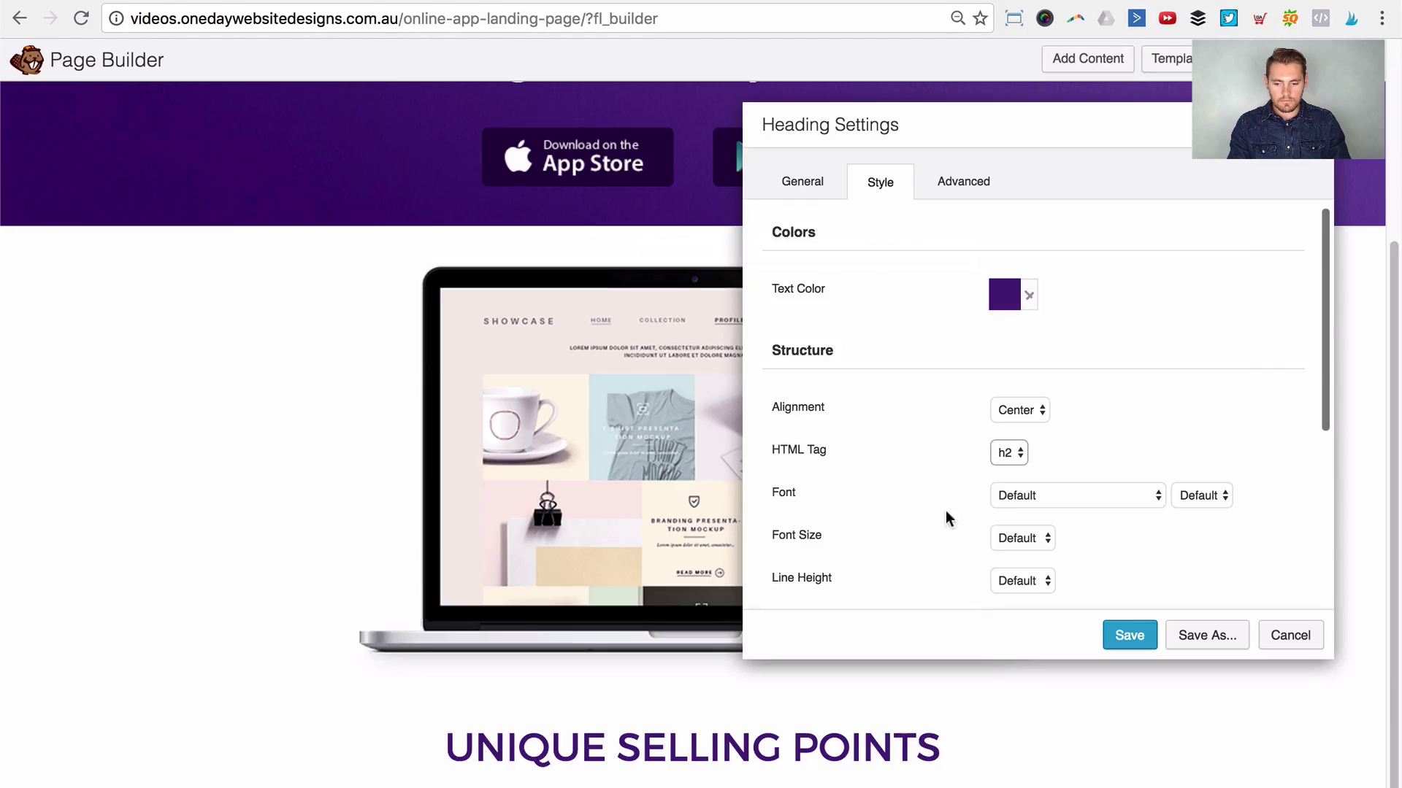
scroll(945, 516, "down", 1)
scroll(743, 589, "down", 2)
left_click(1130, 635)
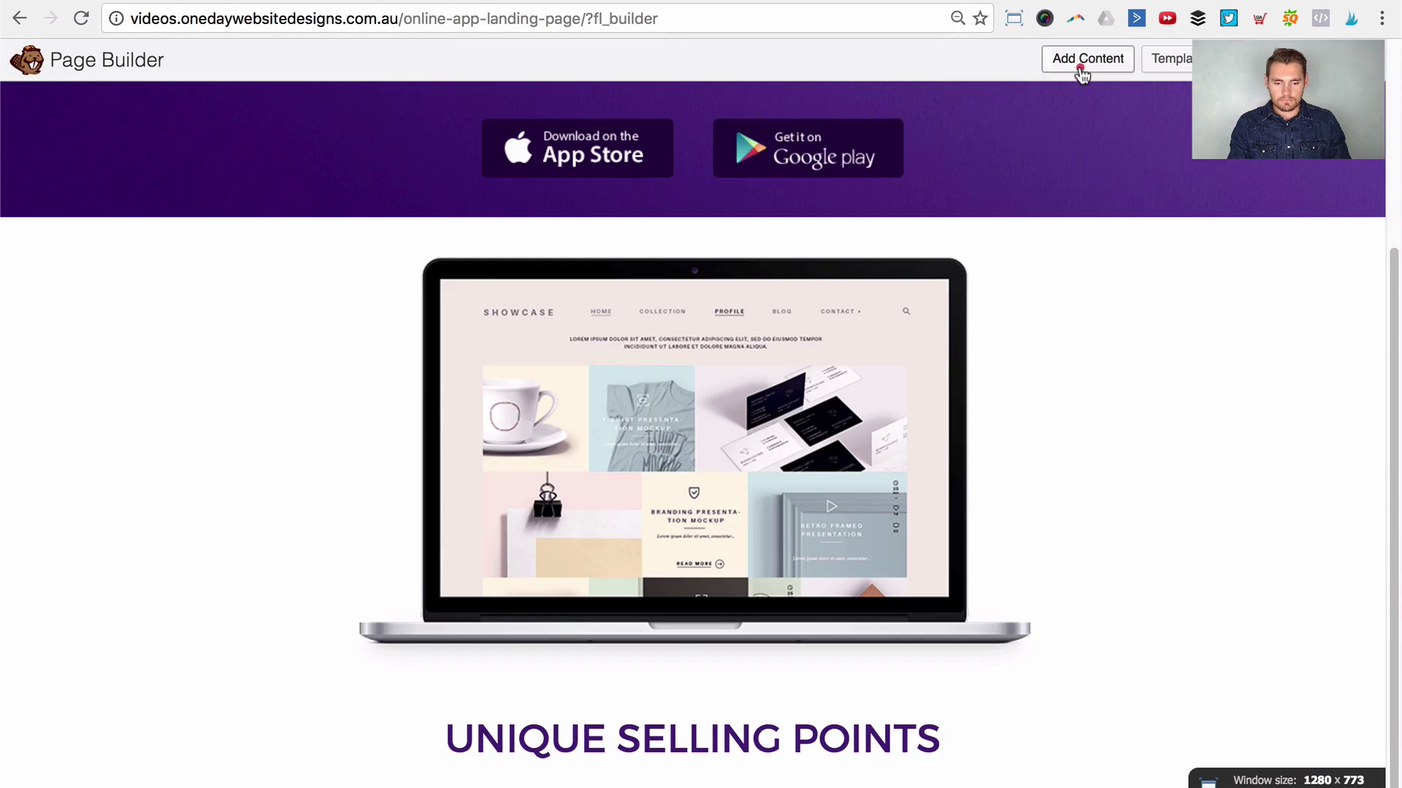
Step: Add a Text Editor under the heading with the pasted subheading sentence, centre-aligned
left_click(1088, 58)
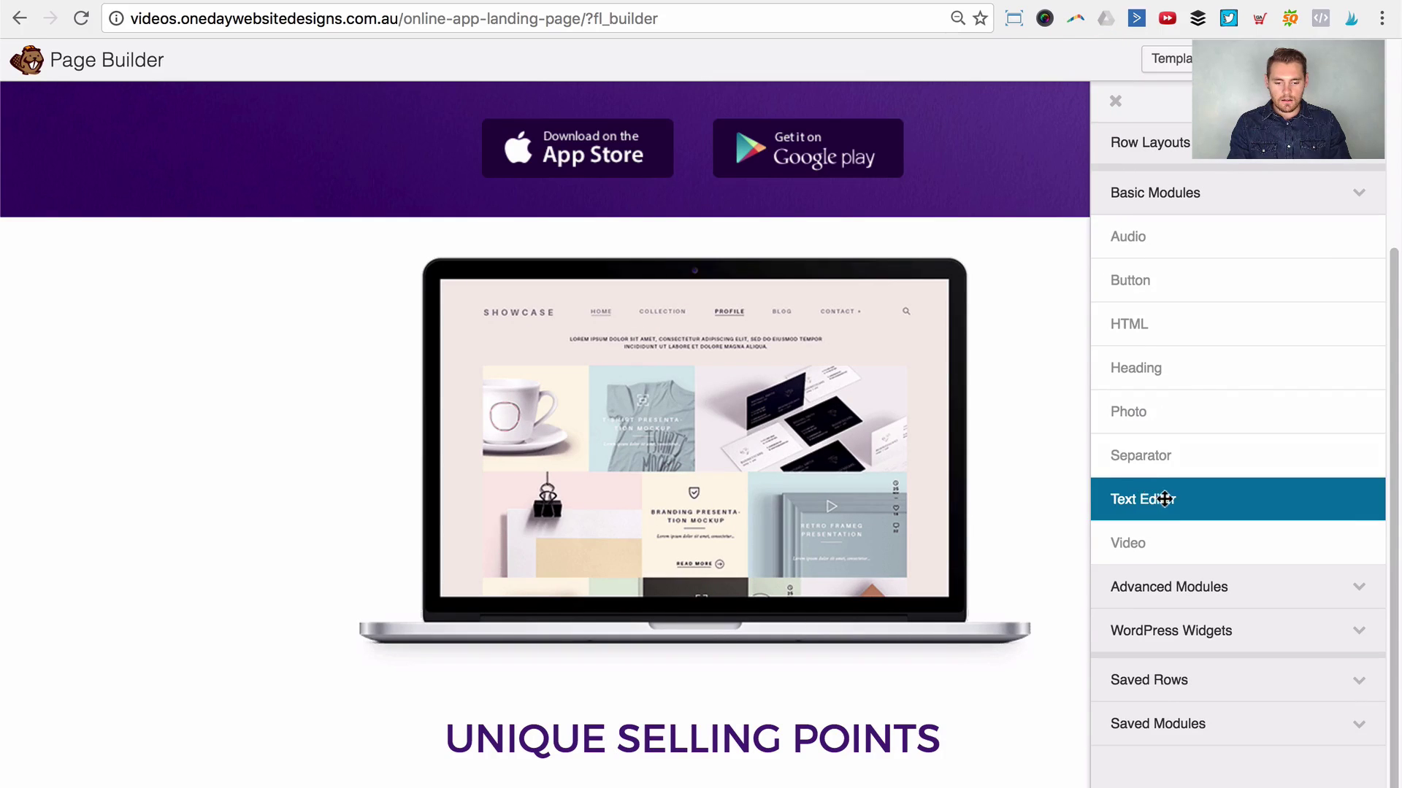
left_click_drag(1133, 500, 672, 711)
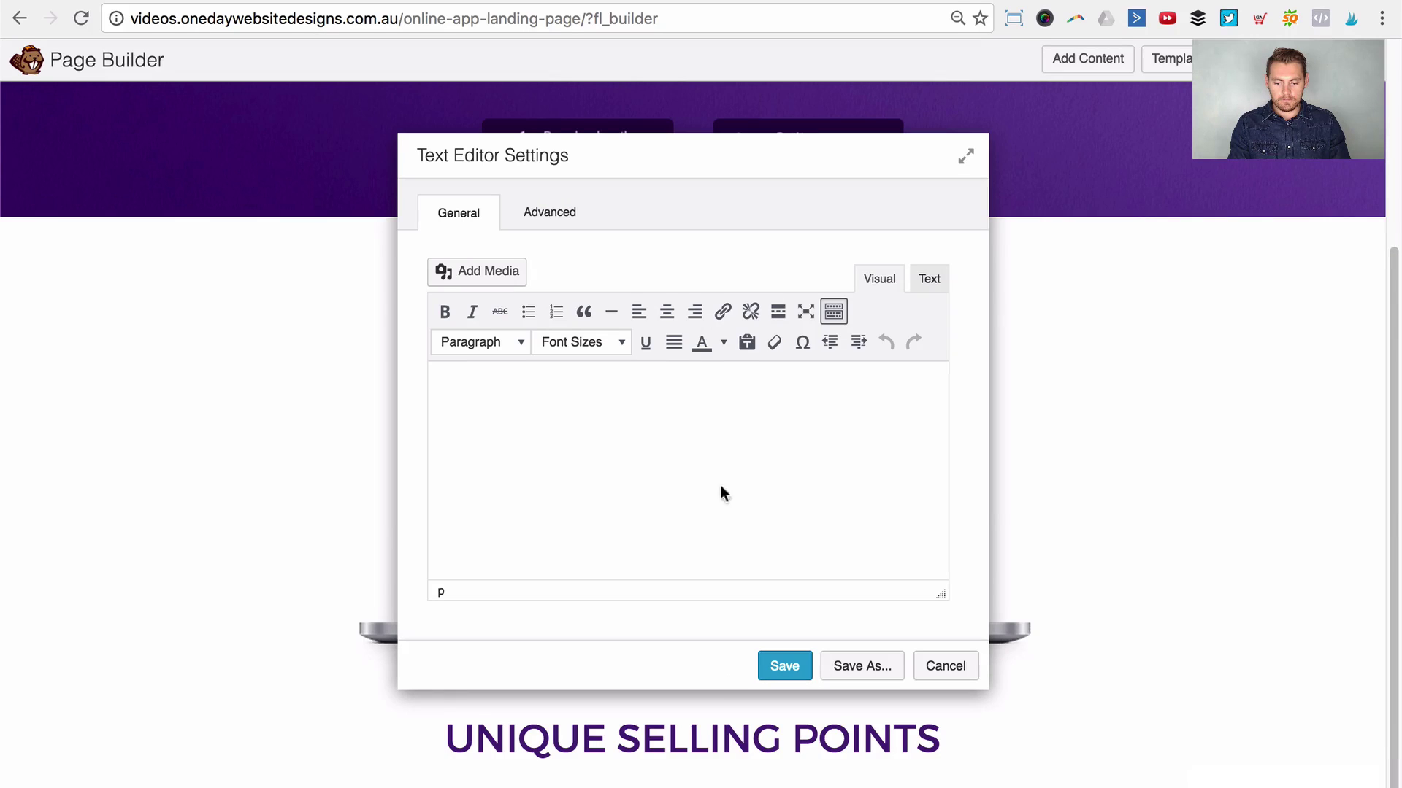
left_click(729, 463)
key("ctrl+v")
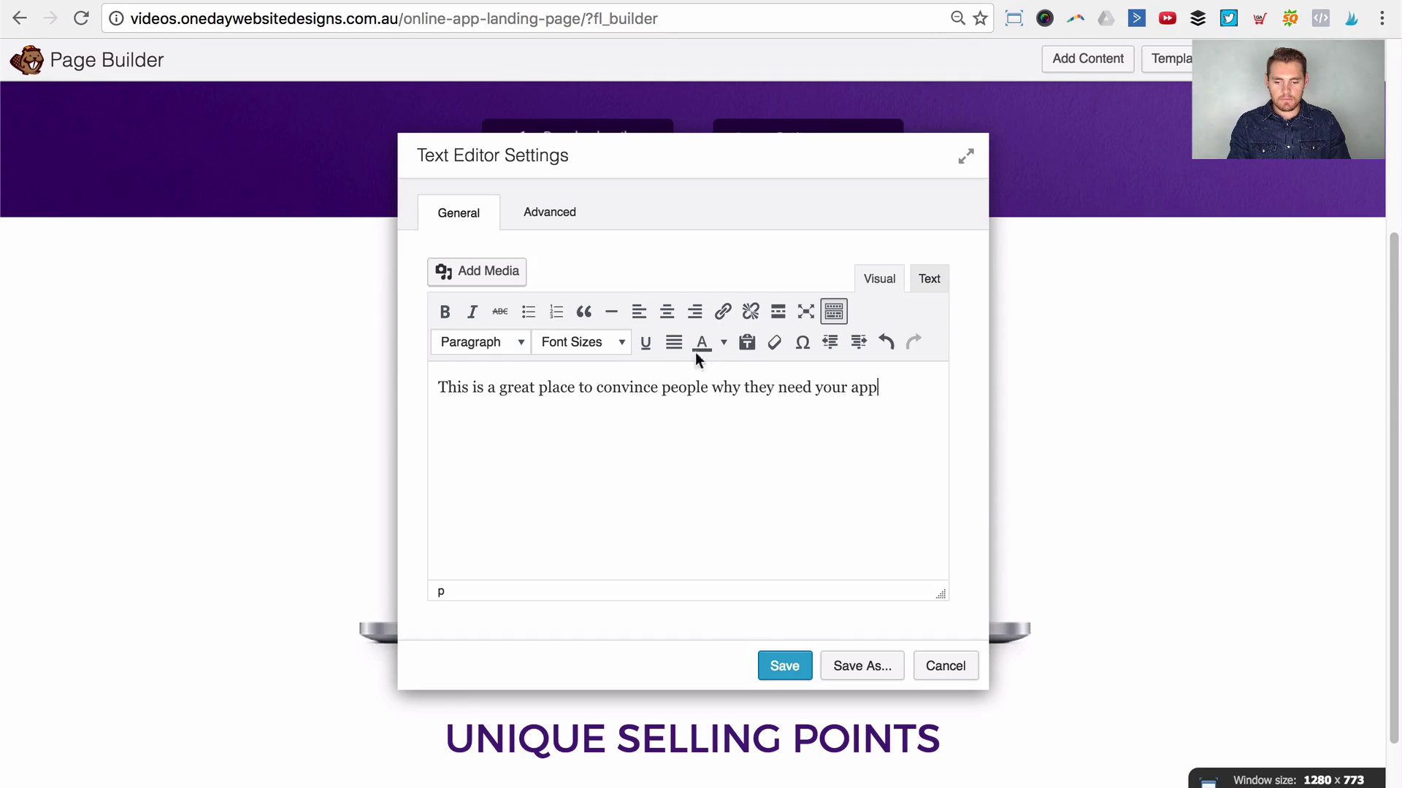
key("ctrl+a")
left_click(702, 442)
left_click_drag(932, 394, 460, 382)
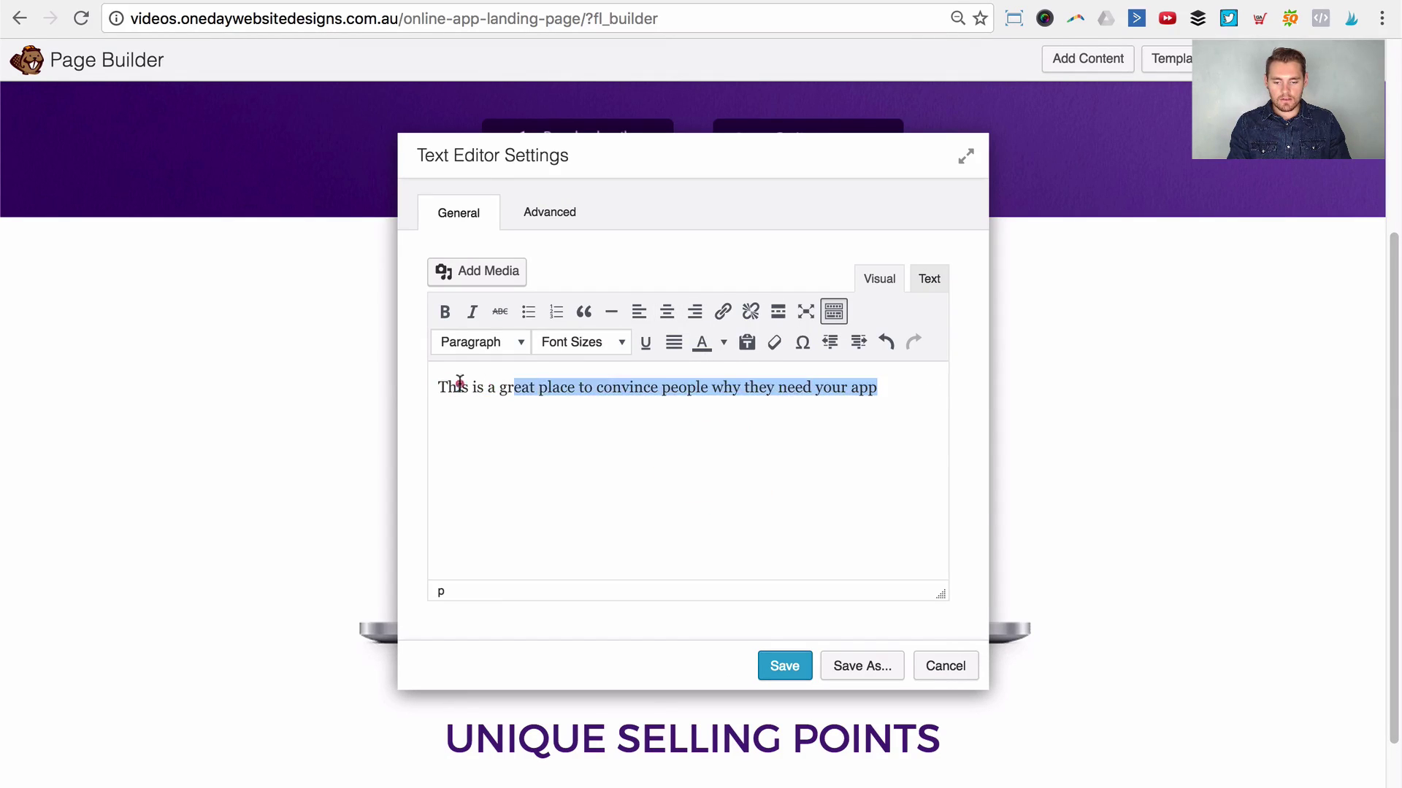
left_click(666, 312)
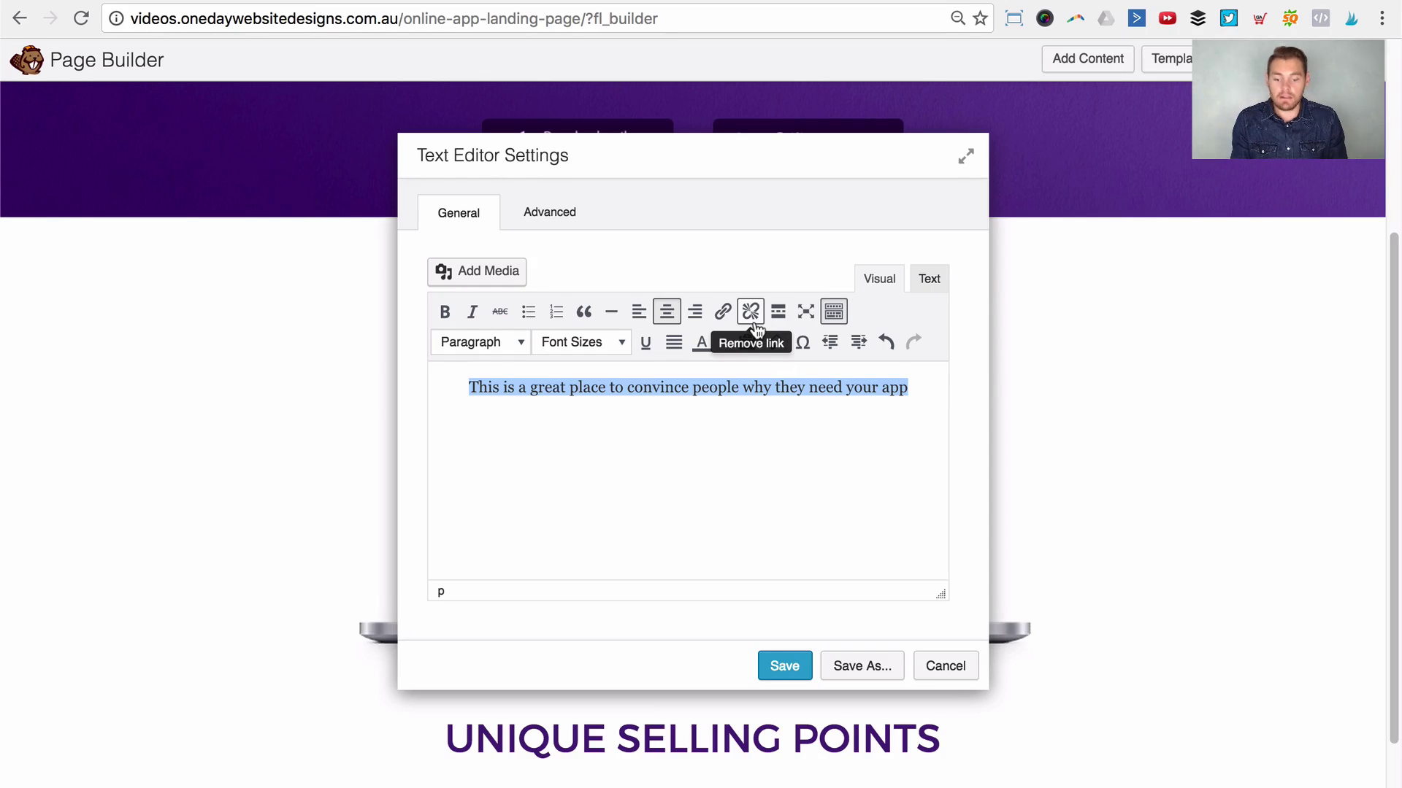
Step: Set the text block's top margin to 0 and save it
left_click_drag(782, 142, 1007, 153)
scroll(581, 431, "down", 2)
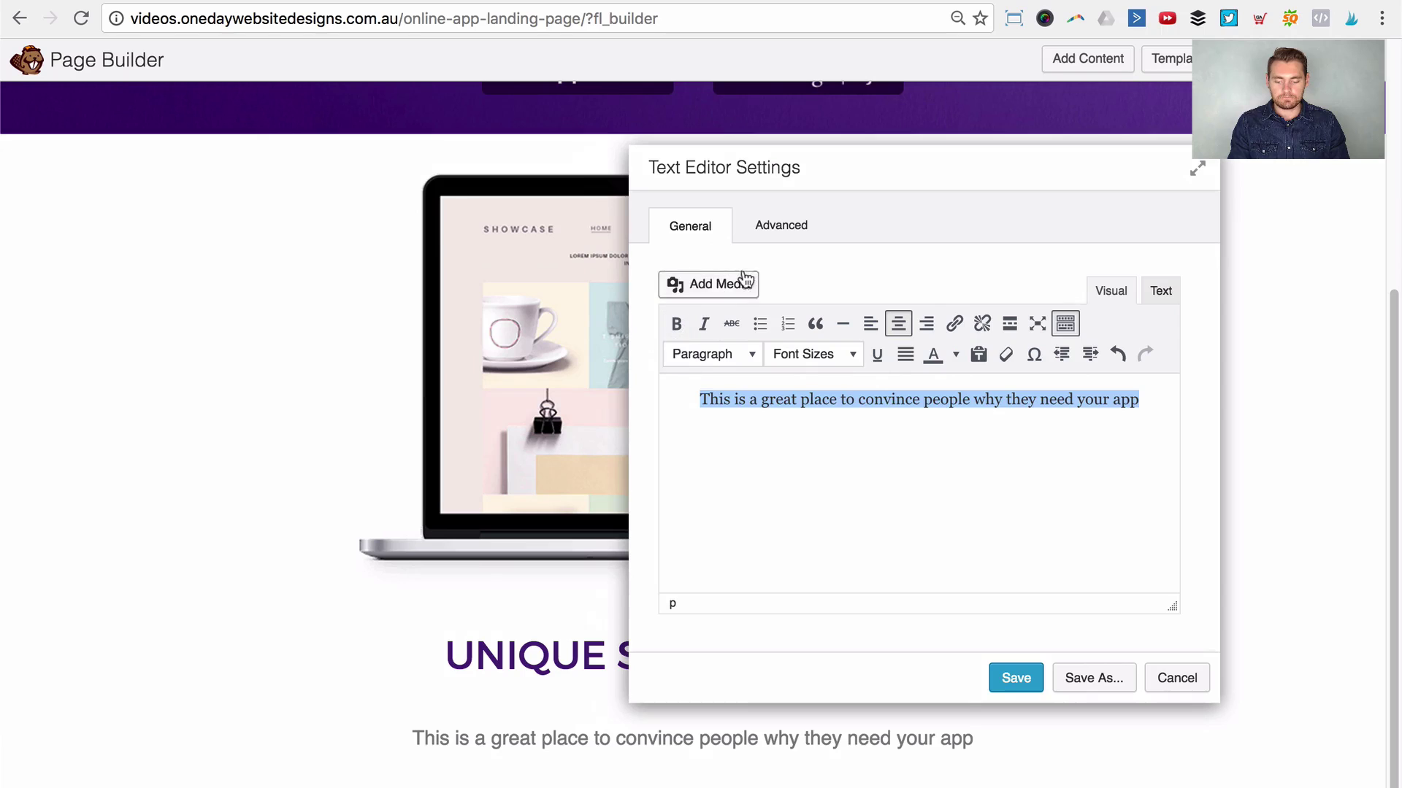
left_click(781, 228)
left_click(884, 338)
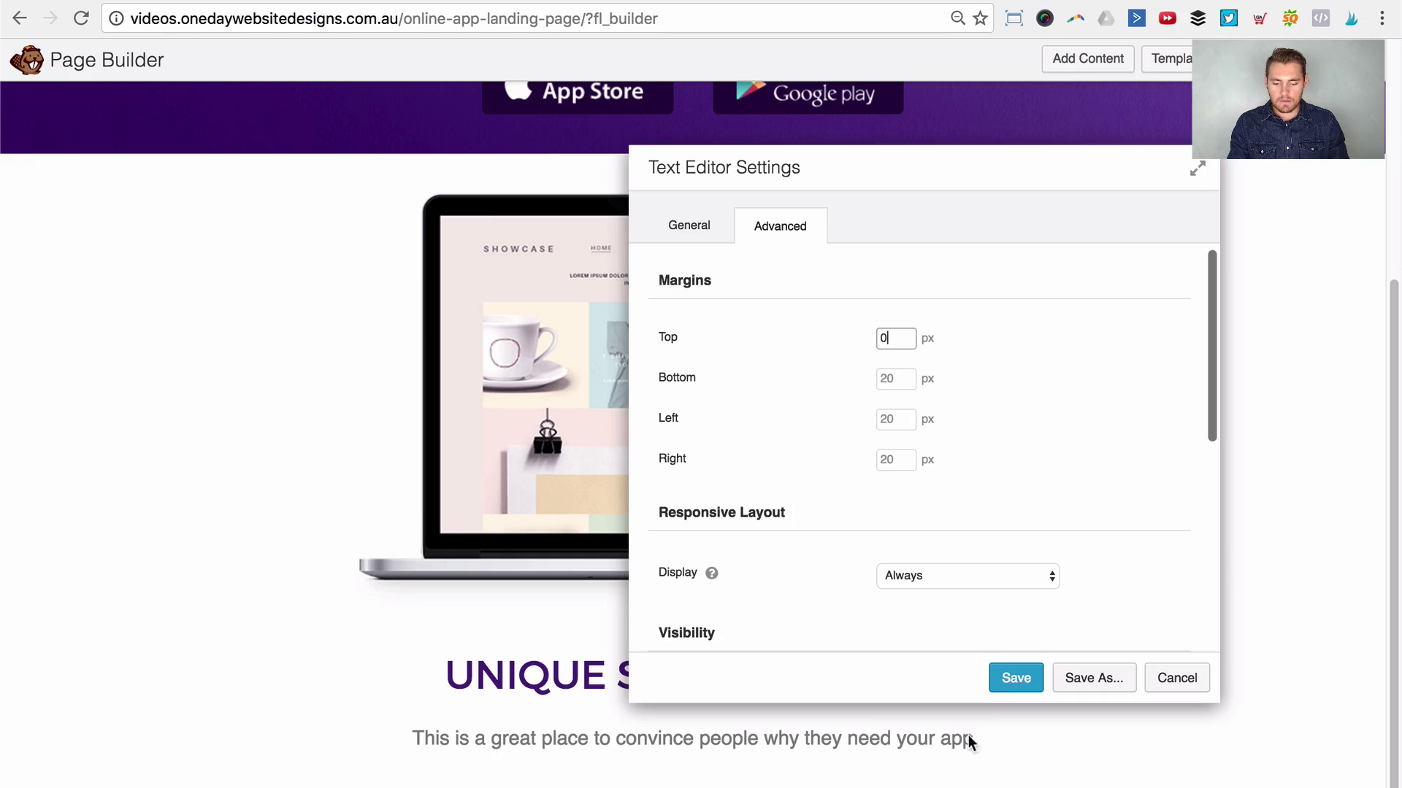
left_click(998, 695)
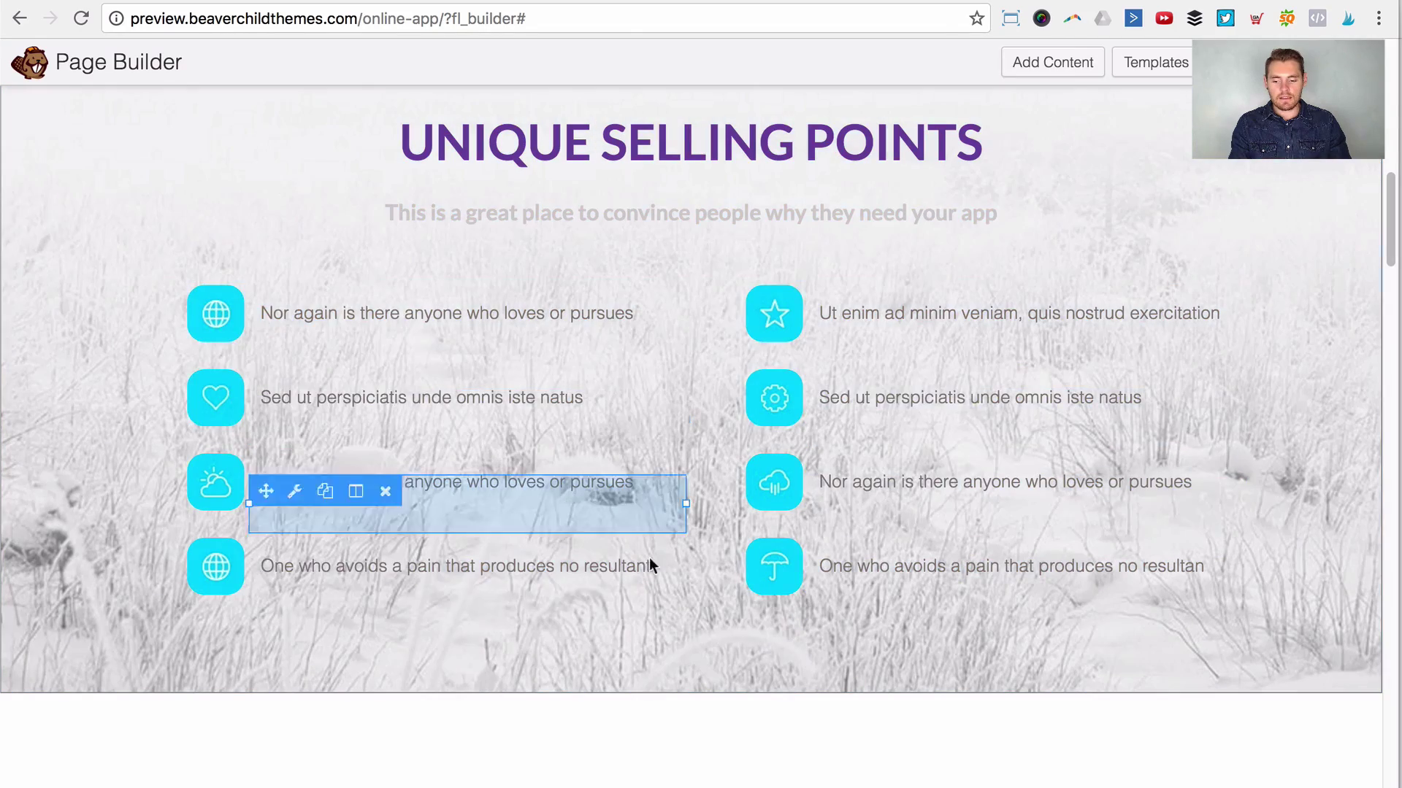
mouse_move(216, 324)
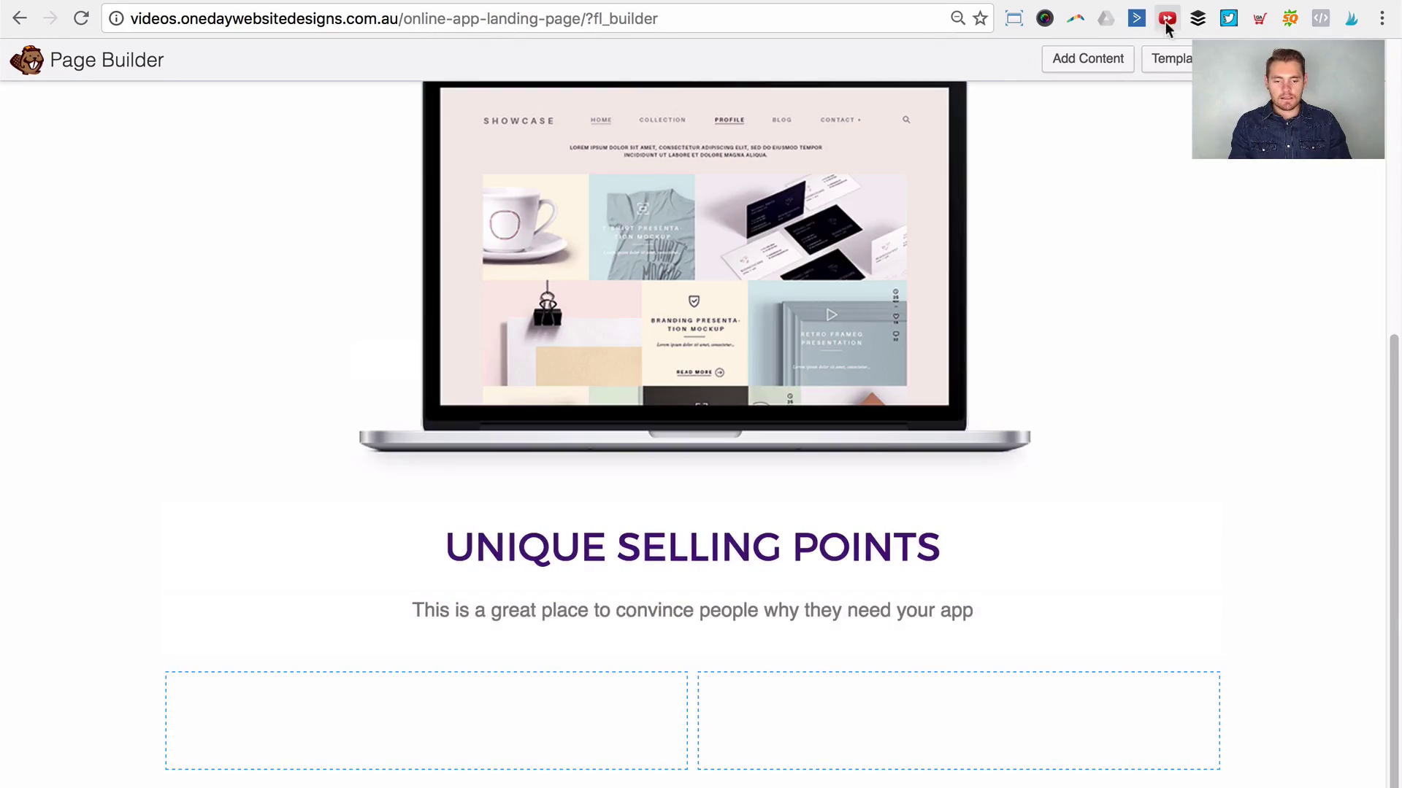
left_click(1088, 60)
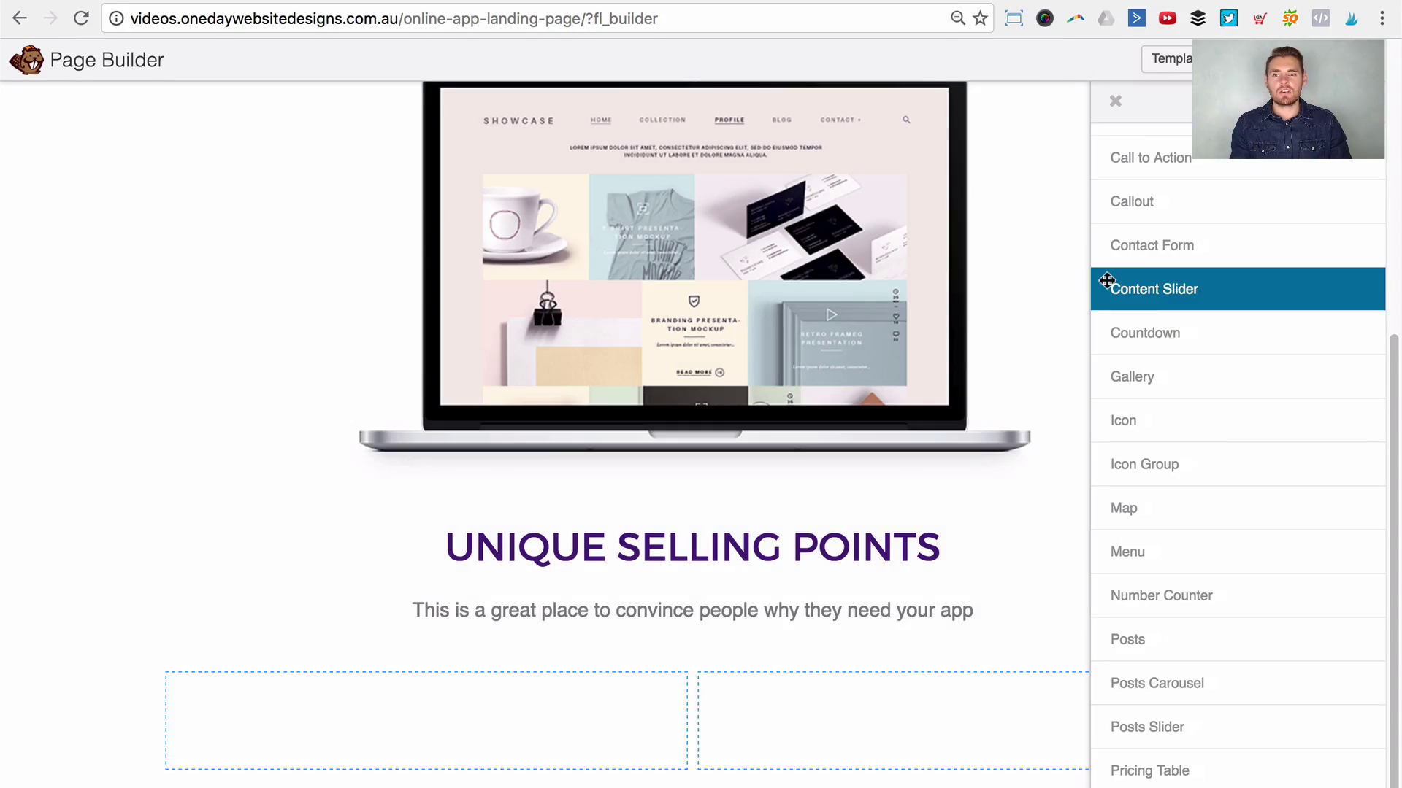
Step: Place a Callout in the left column with heading 'Feature Heading' and the pasted description
scroll(1160, 260, "up", 2)
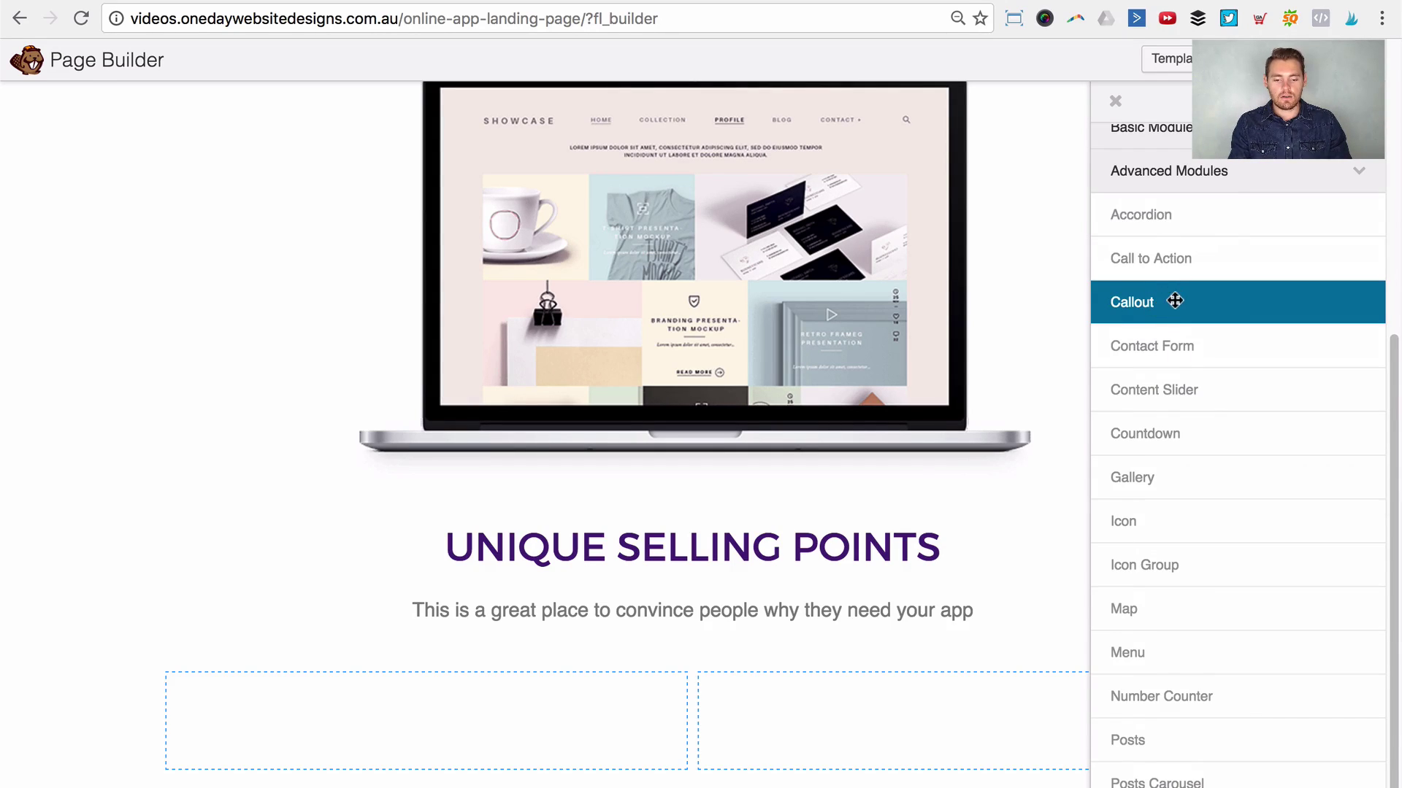
left_click_drag(1159, 302, 475, 733)
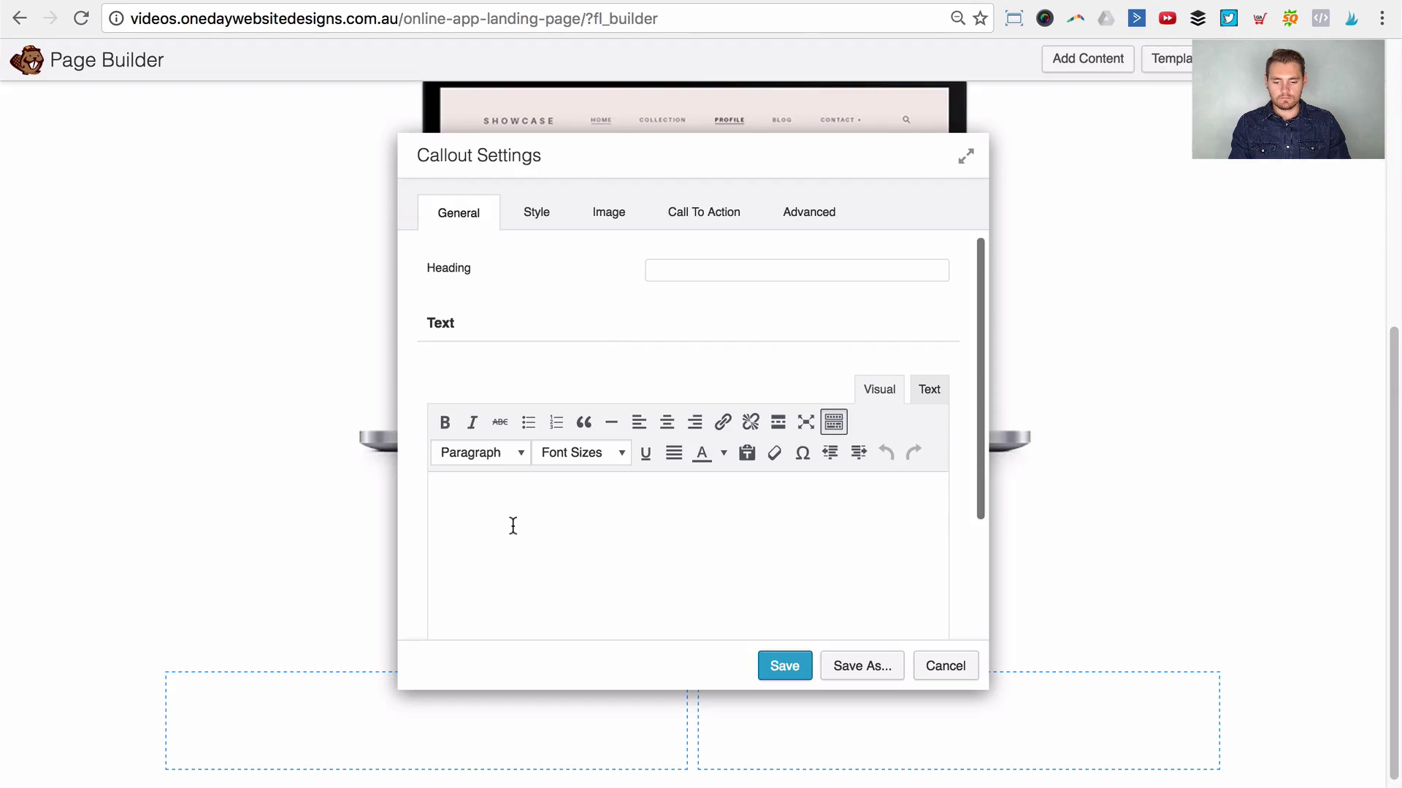
left_click(666, 271)
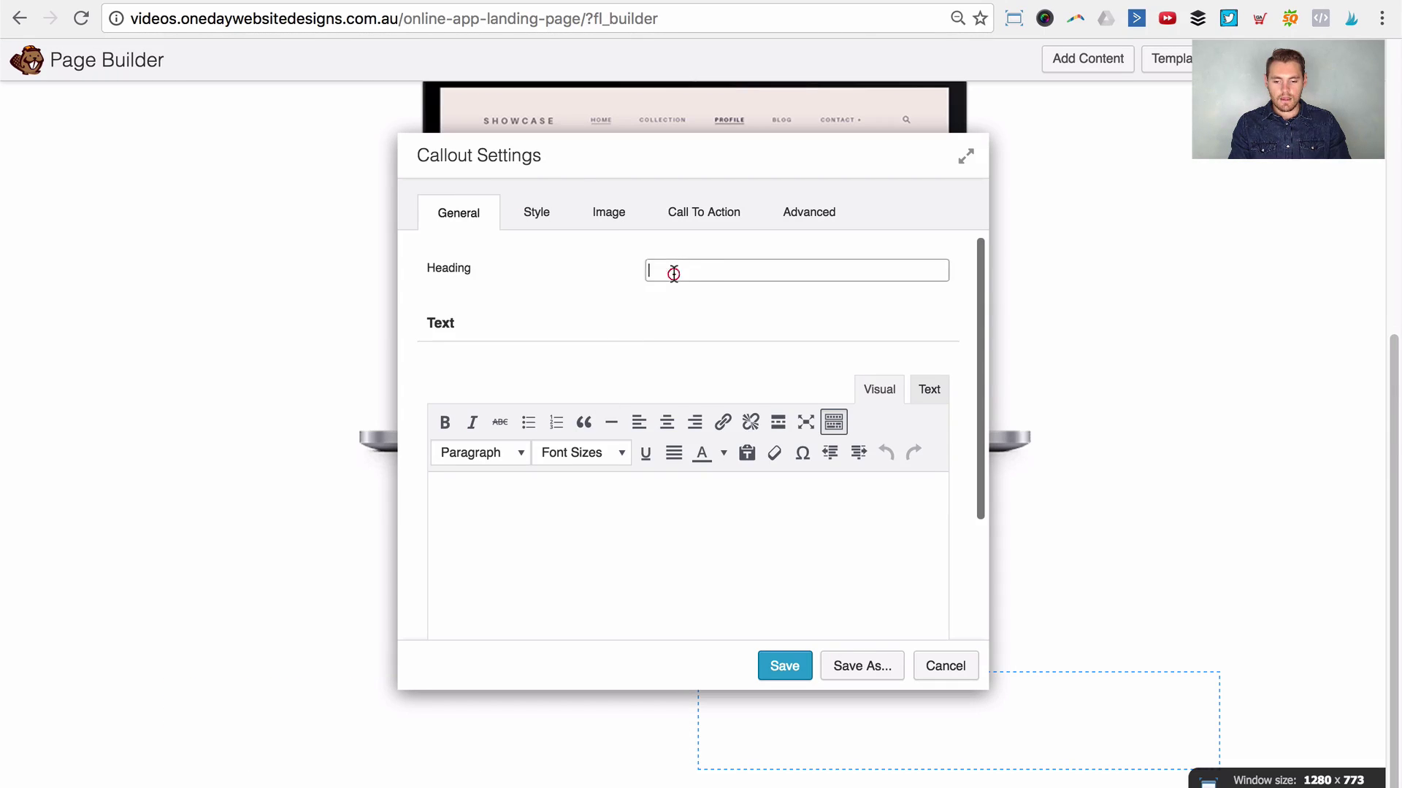
type("Feat")
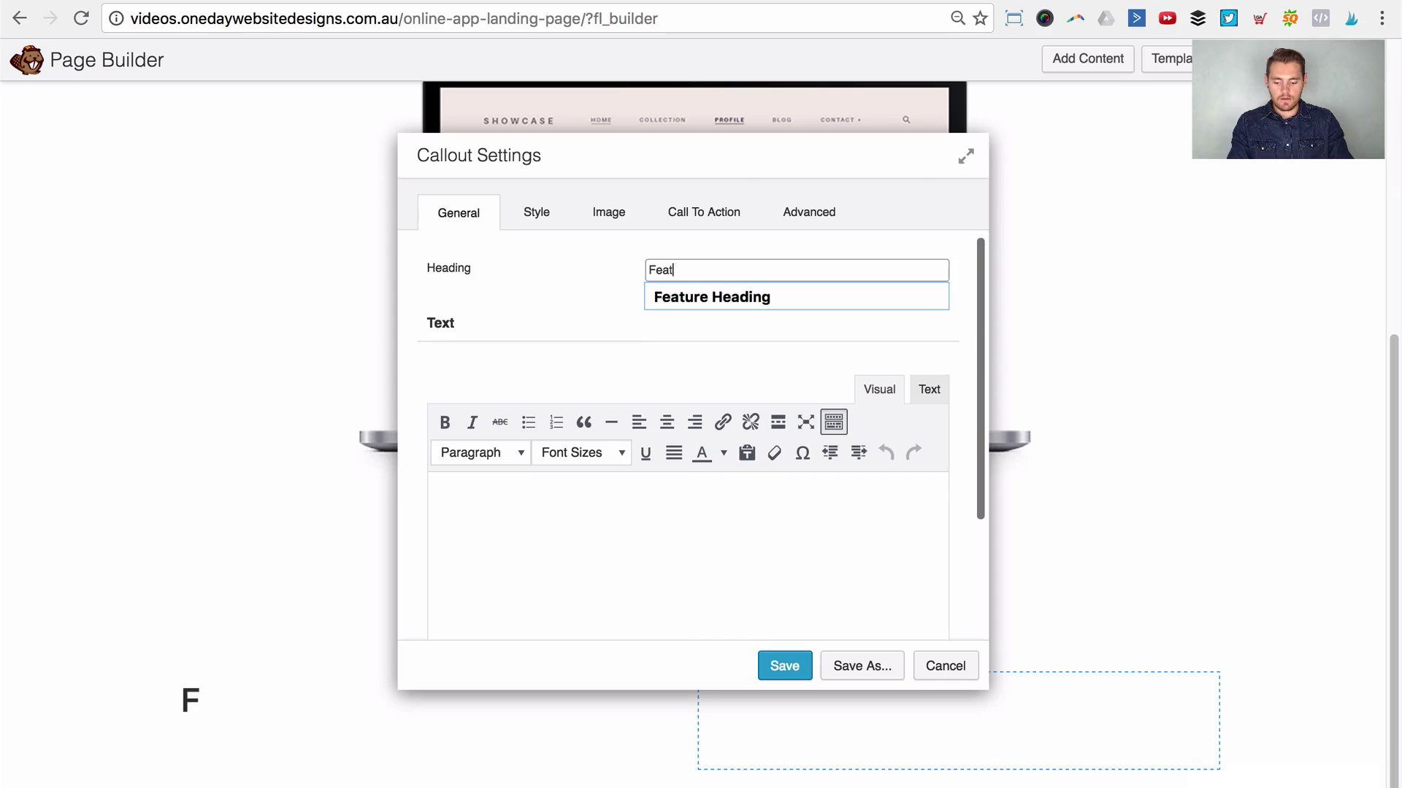
type("ure Heading")
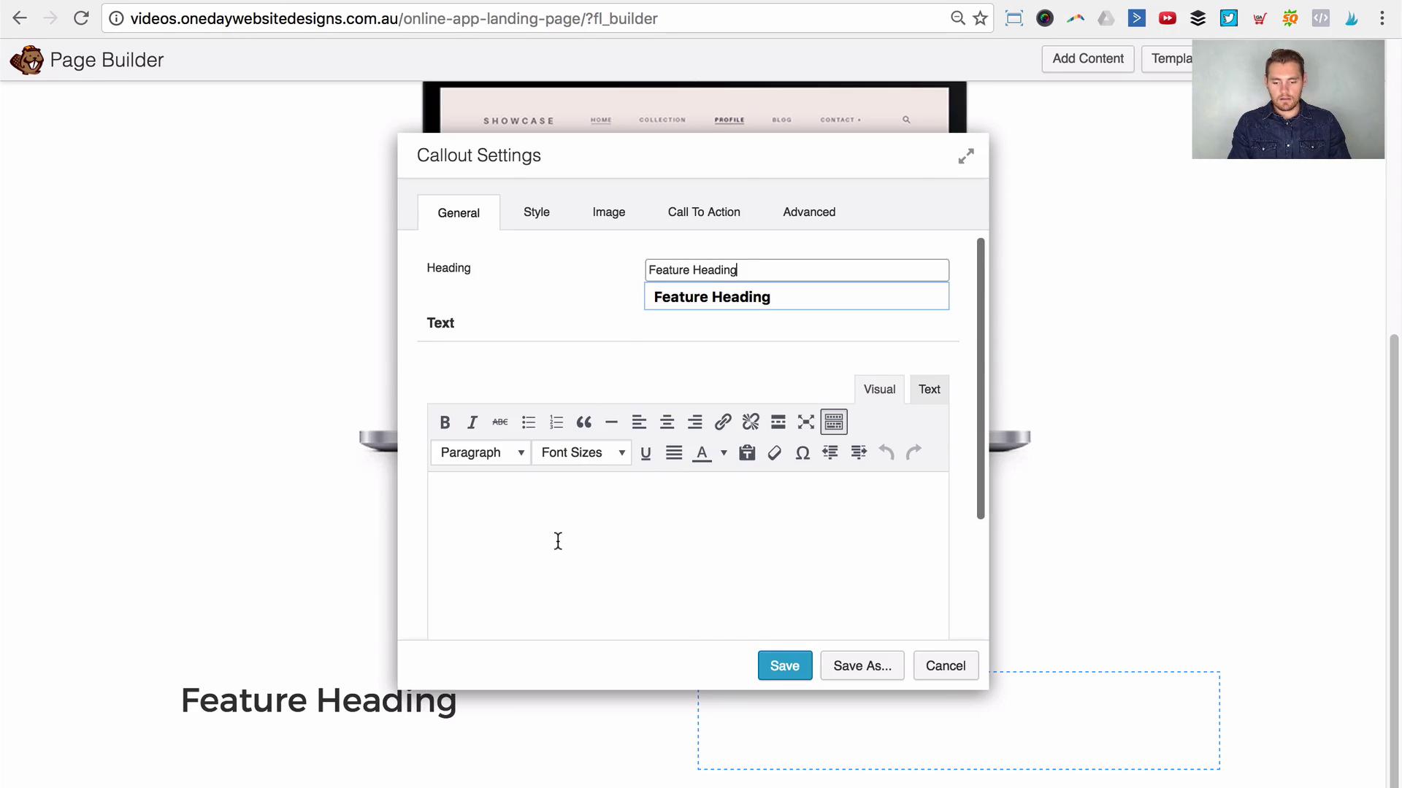
left_click(558, 541)
type("Nor again is there anyone who loves or pursues")
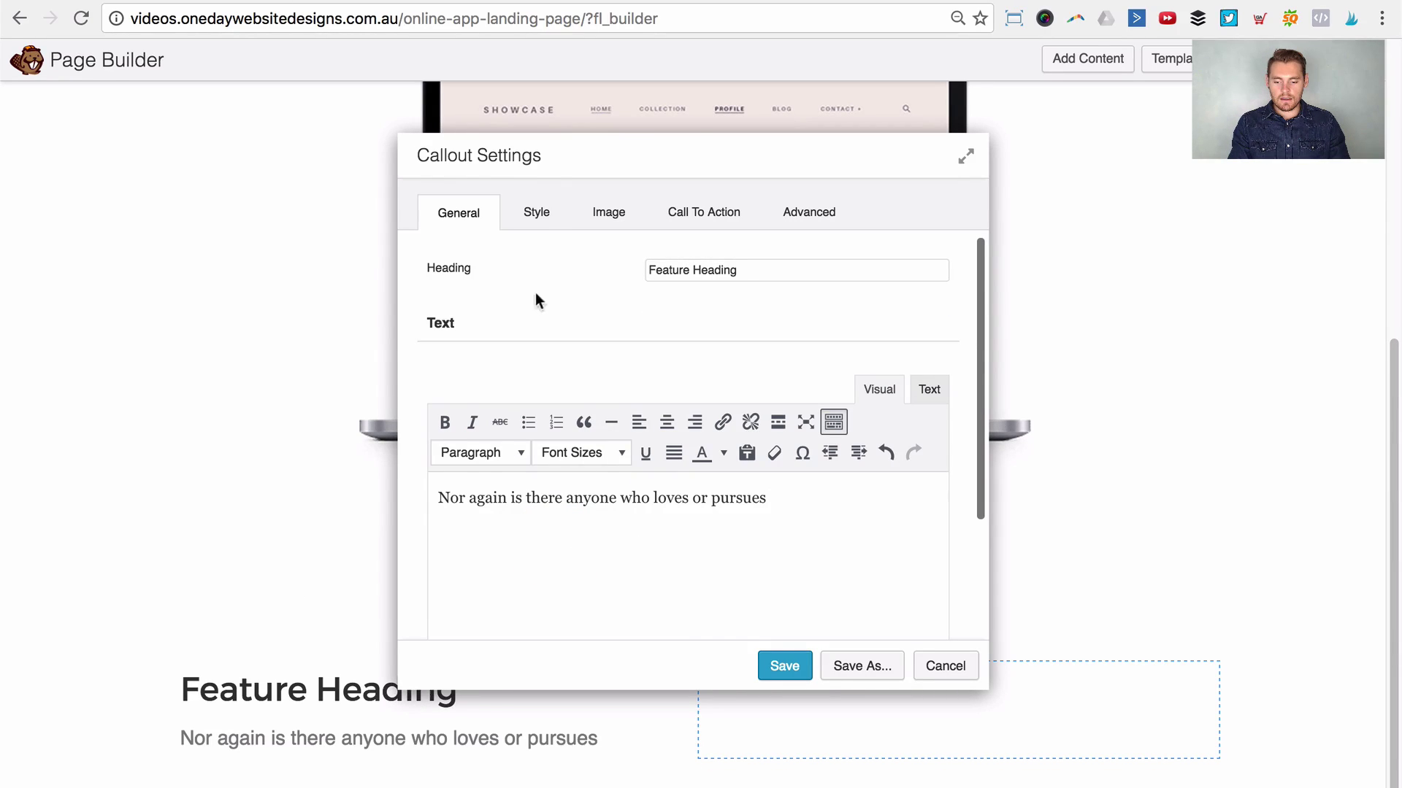
Step: Centre-align the callout and make its heading an h4
left_click(537, 213)
left_click(673, 328)
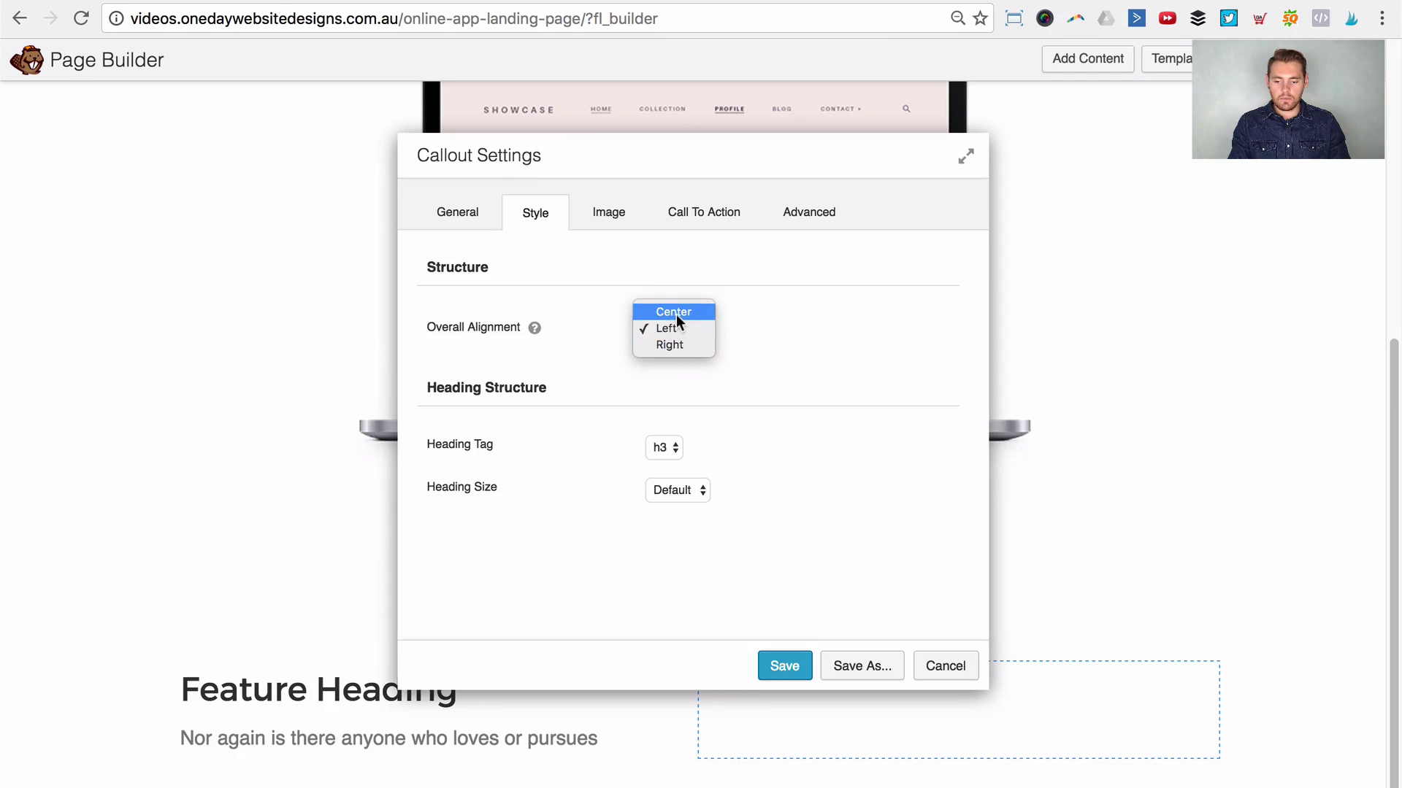
left_click(673, 313)
left_click(670, 448)
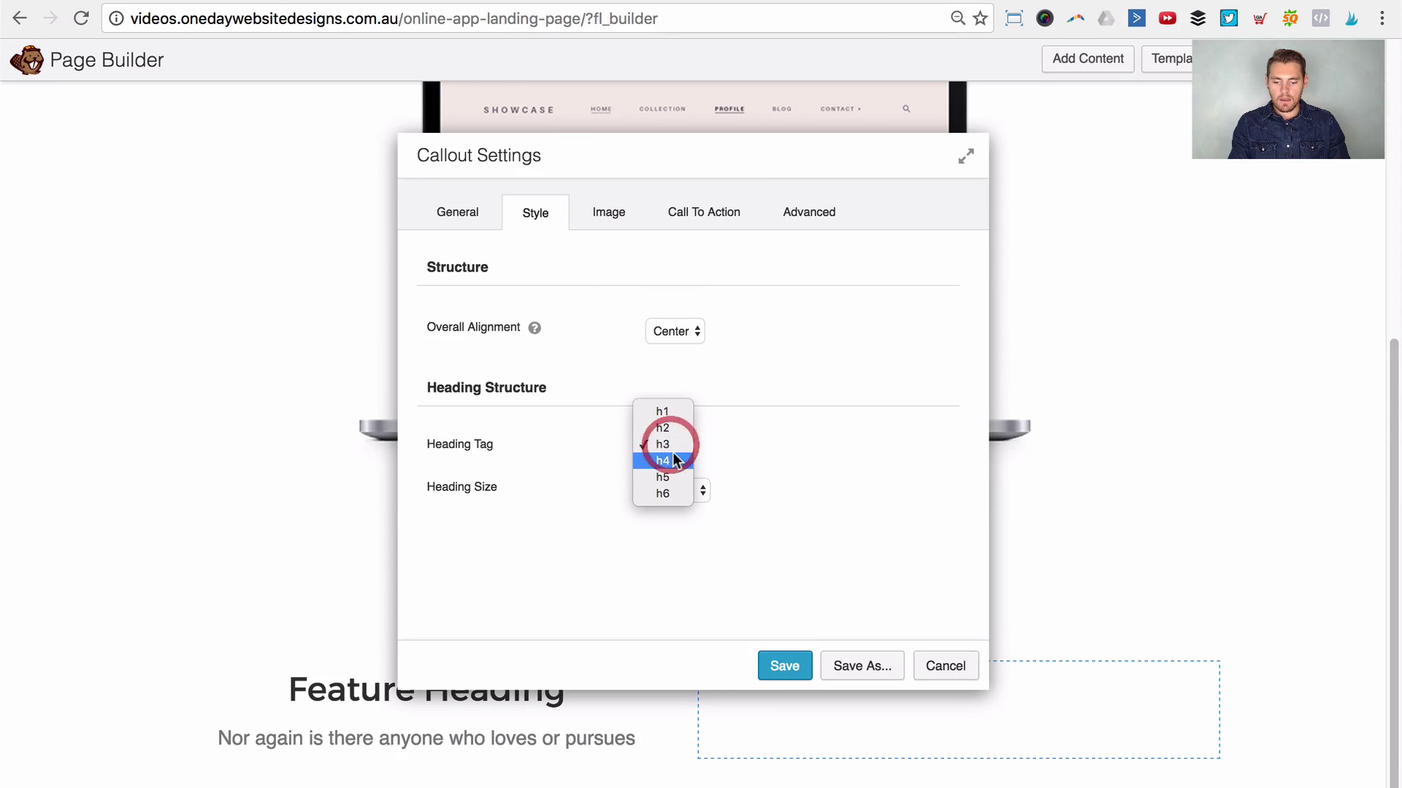
left_click(673, 459)
left_click_drag(892, 156, 1100, 148)
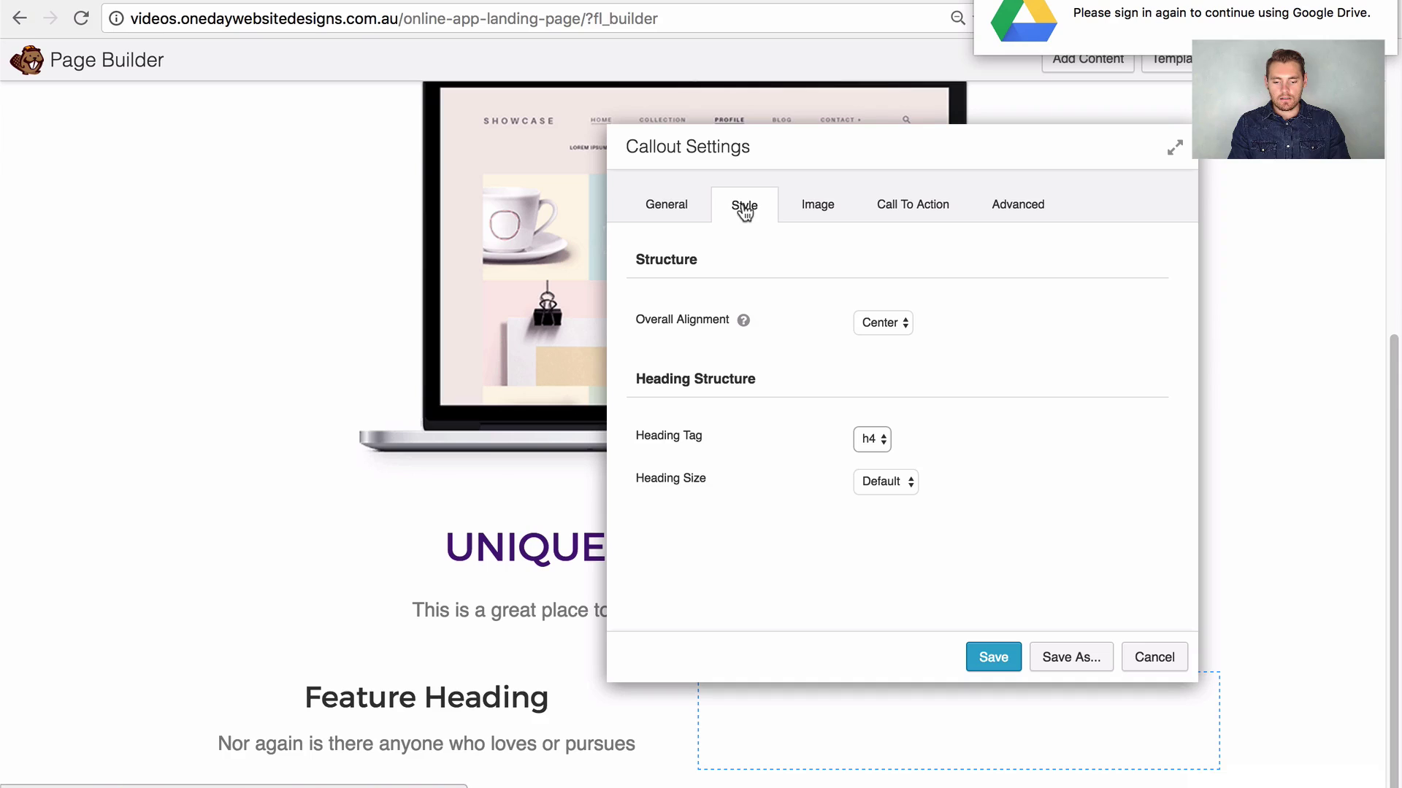
Step: Set the callout image type to Photo using the web-icon globe image
left_click(809, 212)
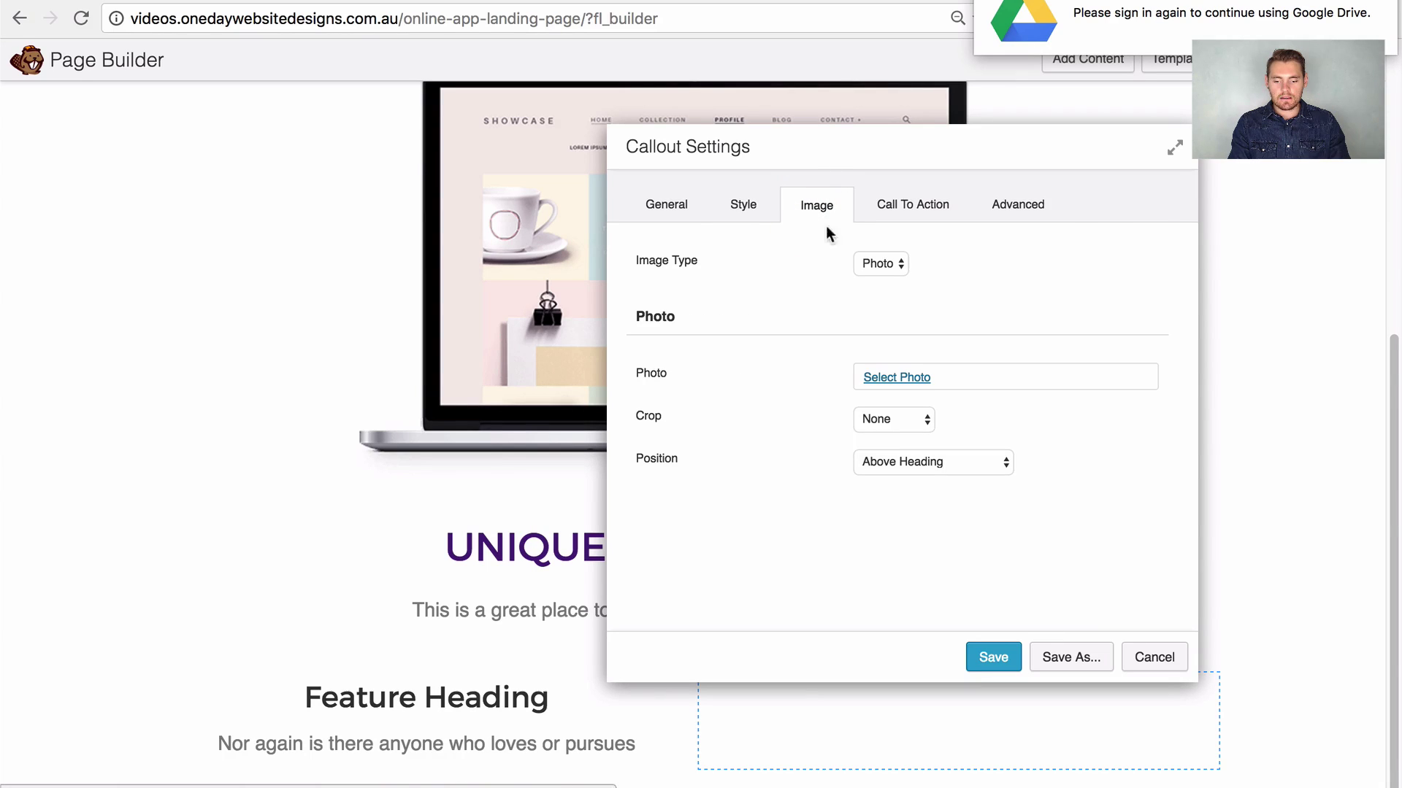
left_click(896, 269)
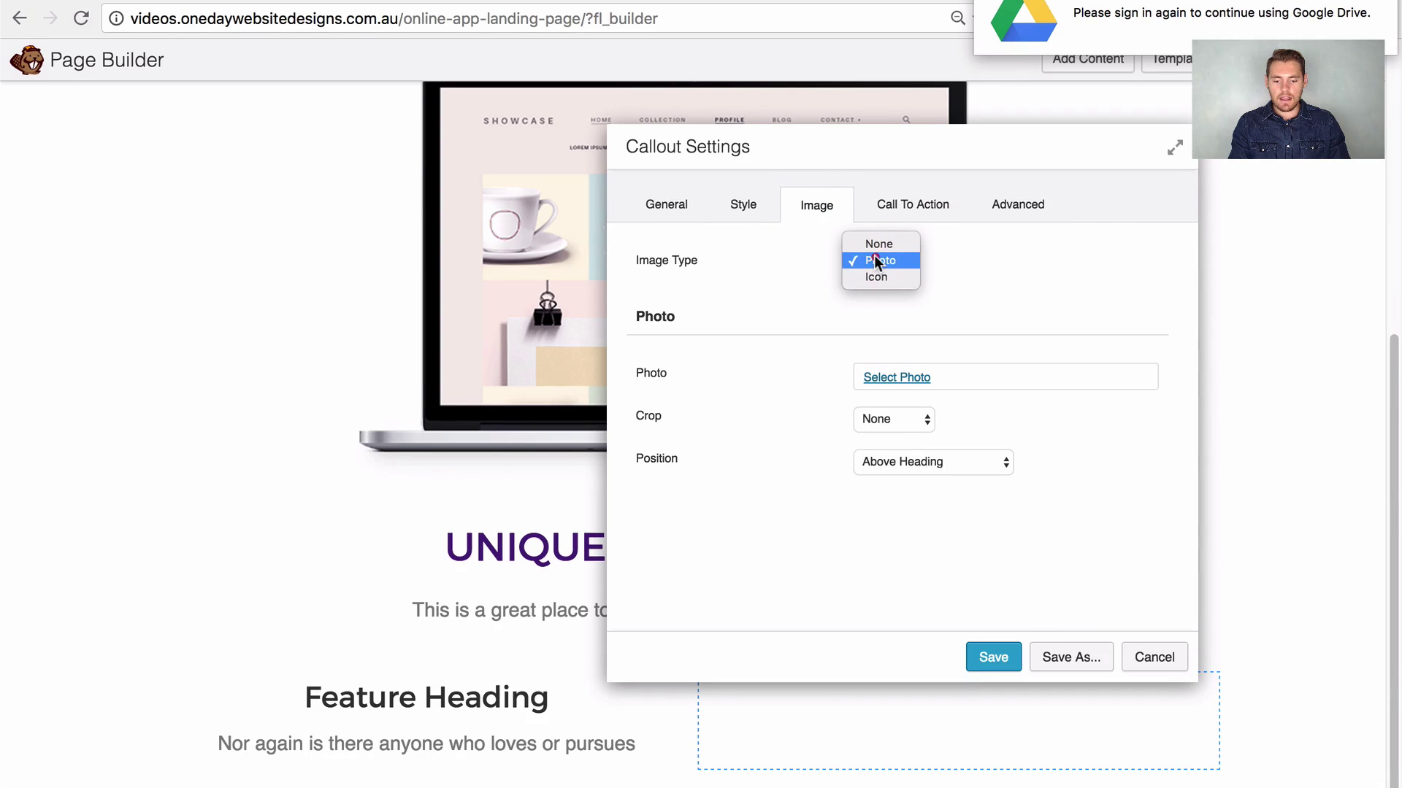
left_click(878, 266)
left_click(885, 283)
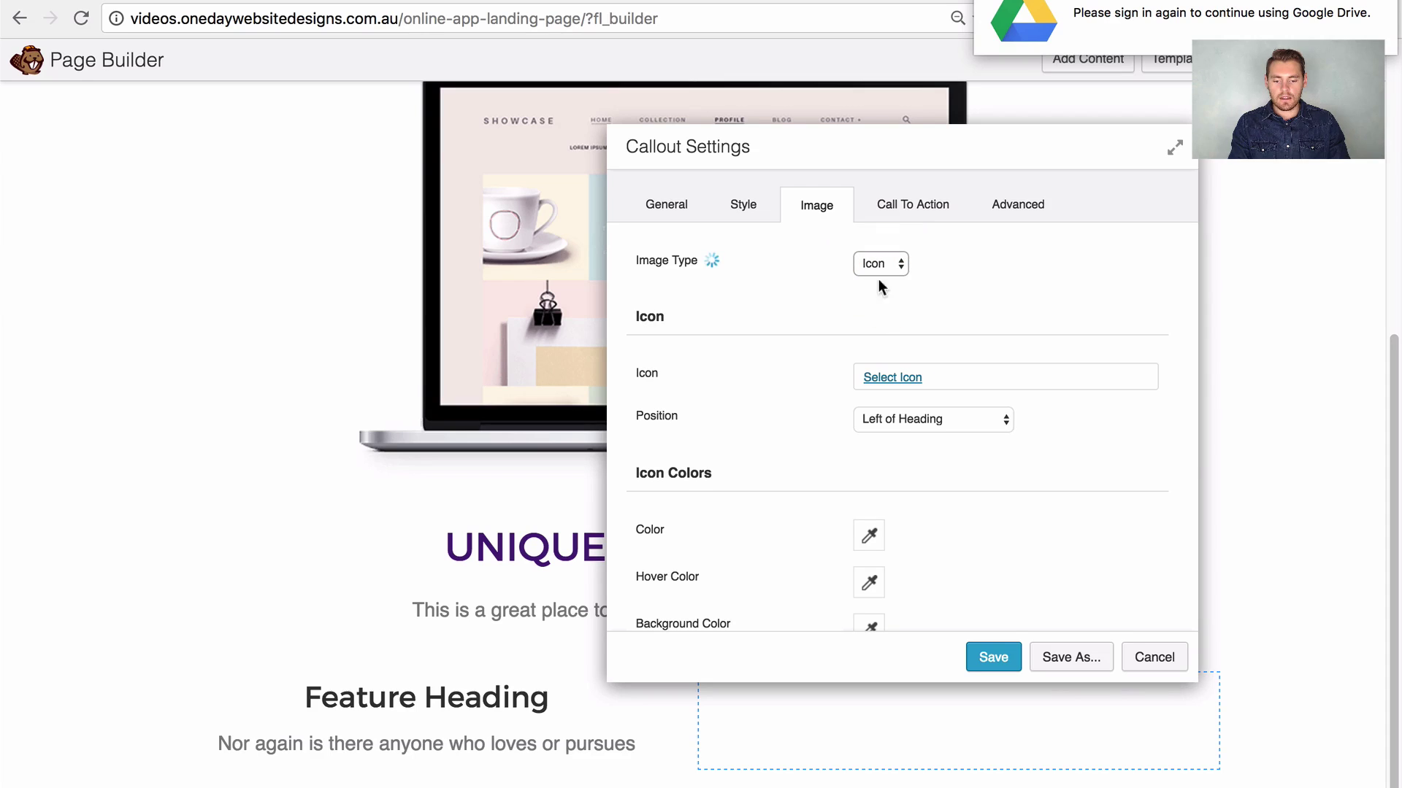
left_click(879, 268)
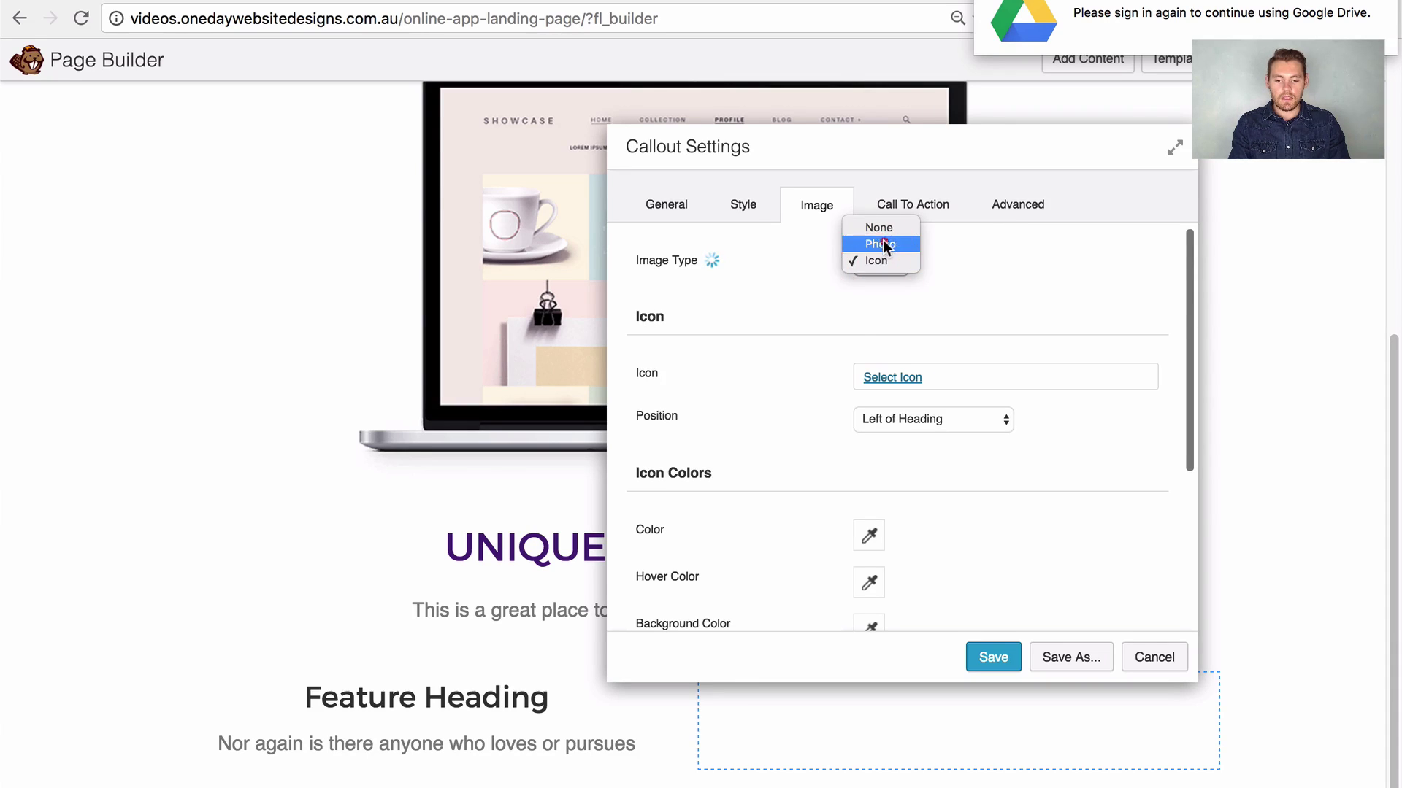
left_click(884, 241)
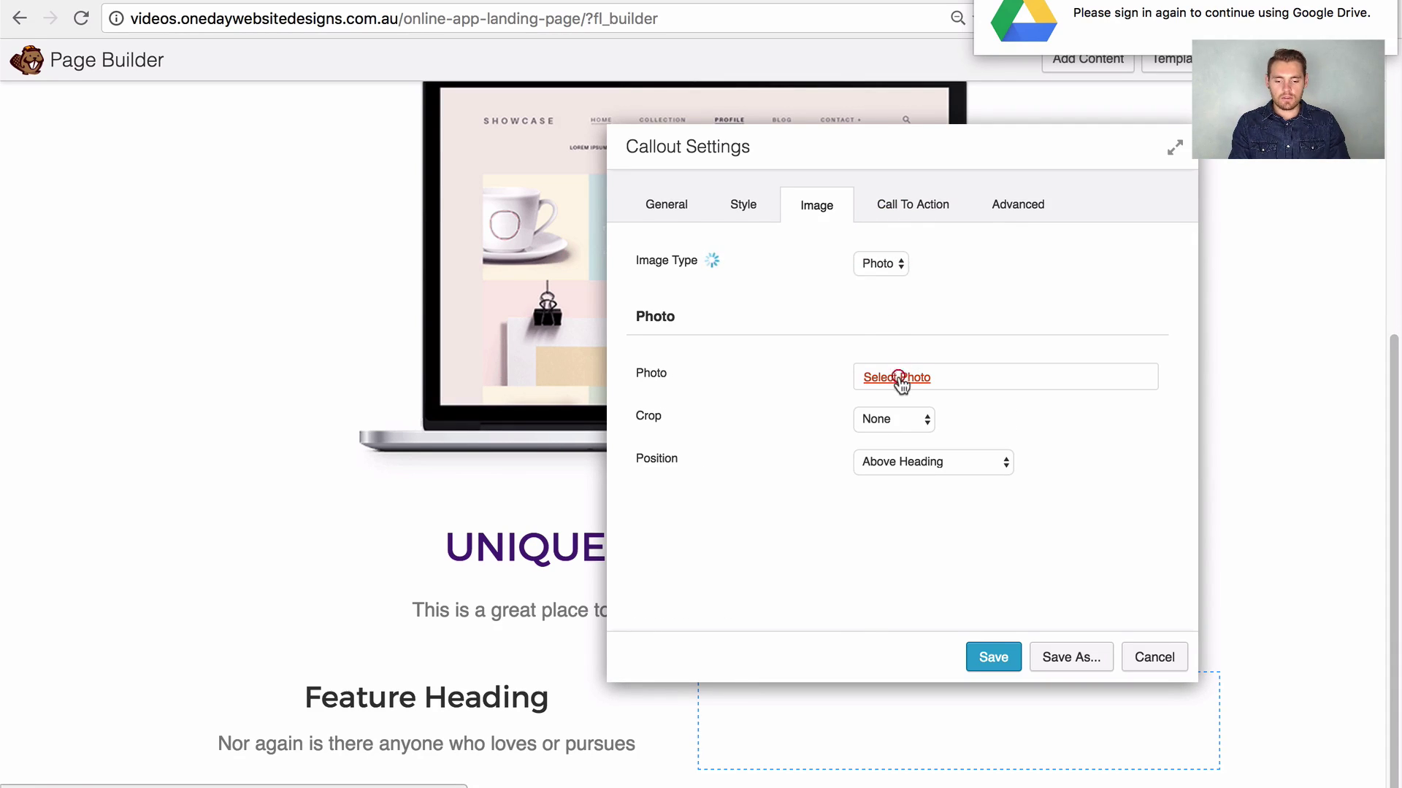
left_click(896, 378)
left_click(277, 269)
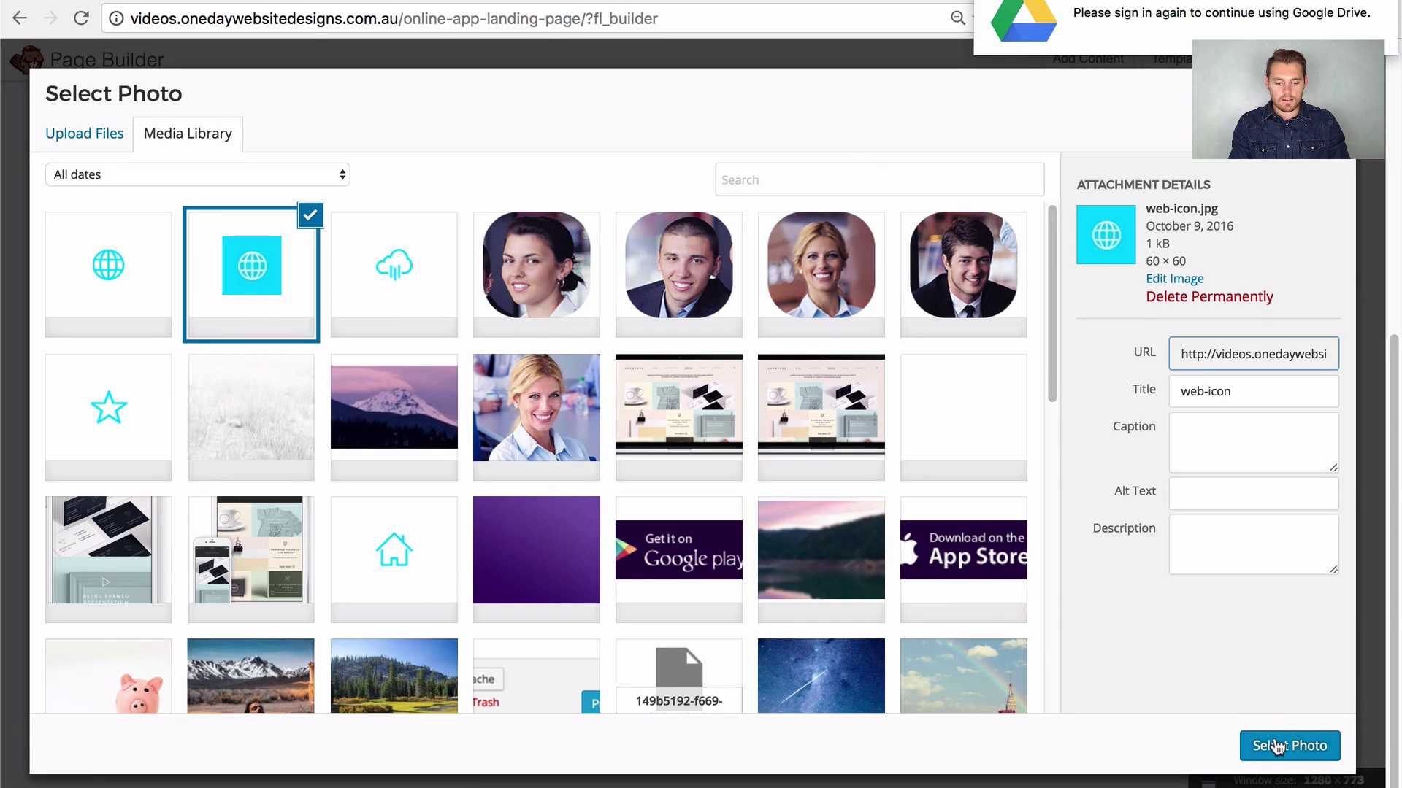
left_click(1281, 743)
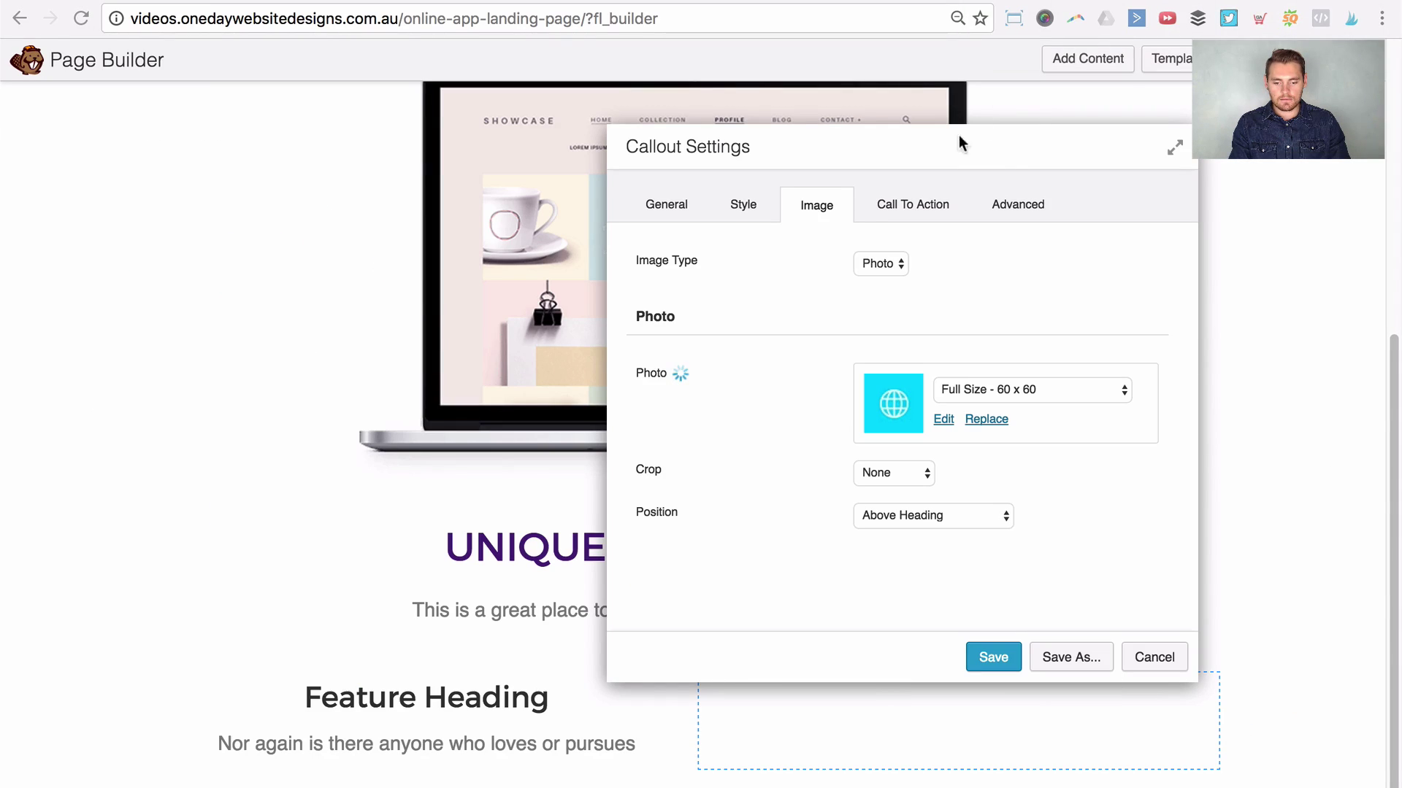
left_click(1001, 149)
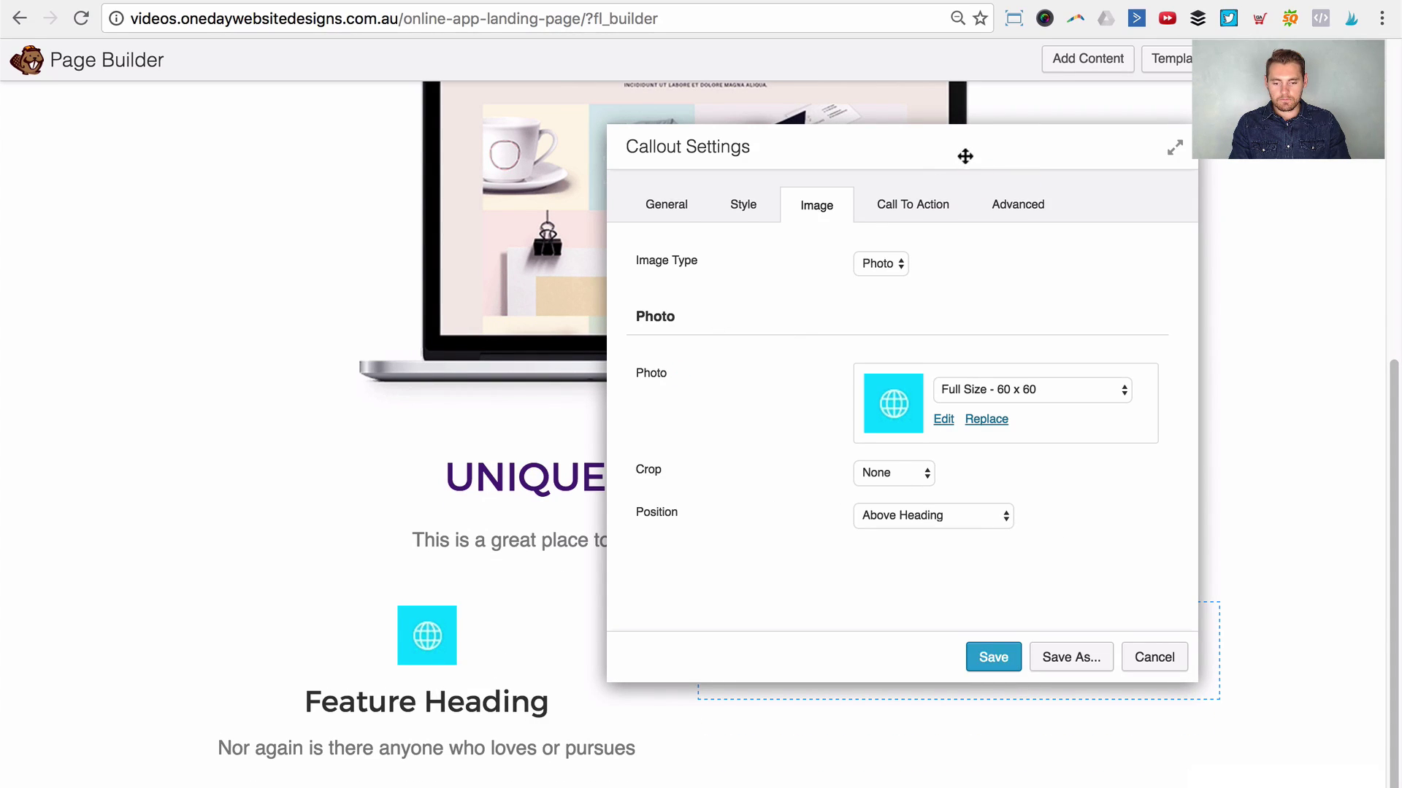
Step: Link the callout to '#' with the call to action left at None
left_click(940, 203)
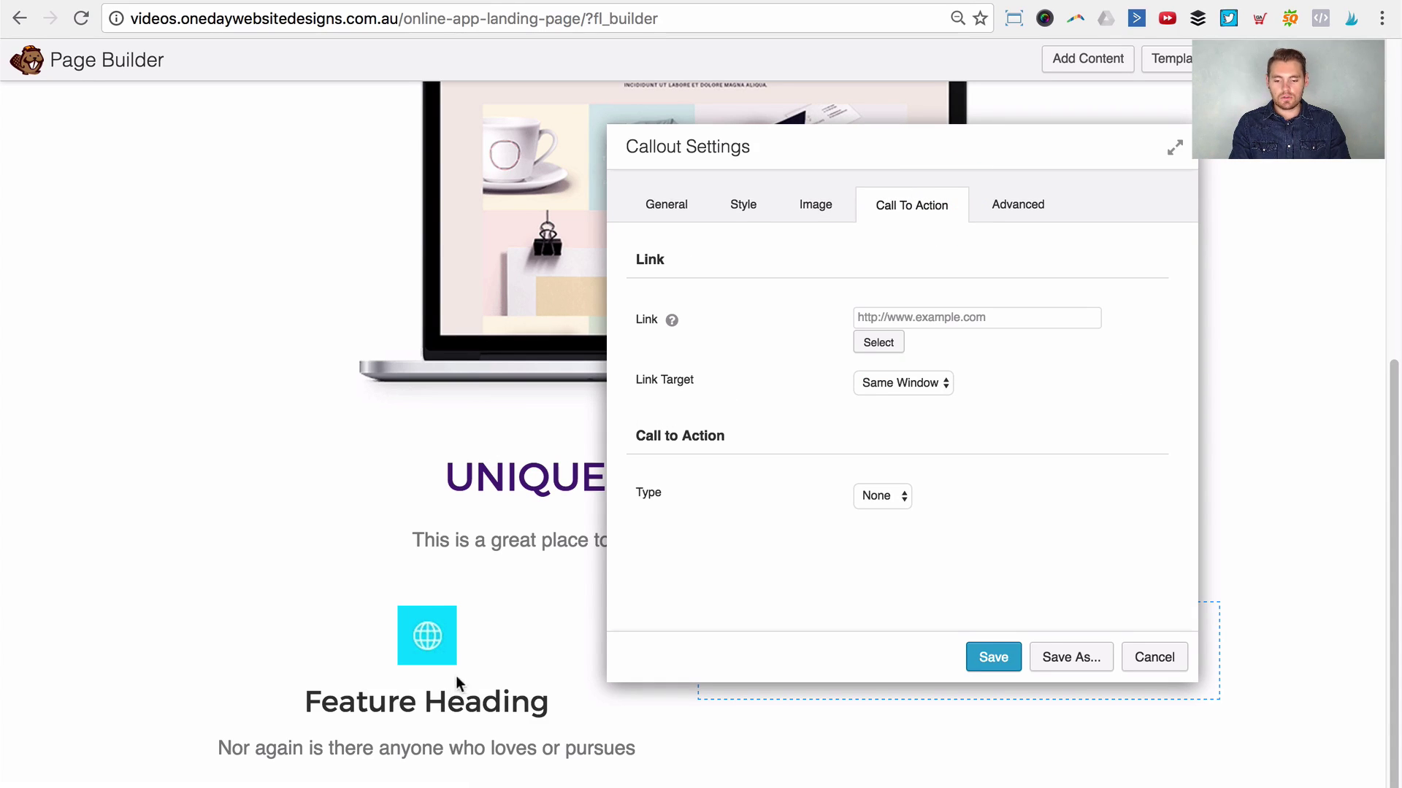
left_click(912, 317)
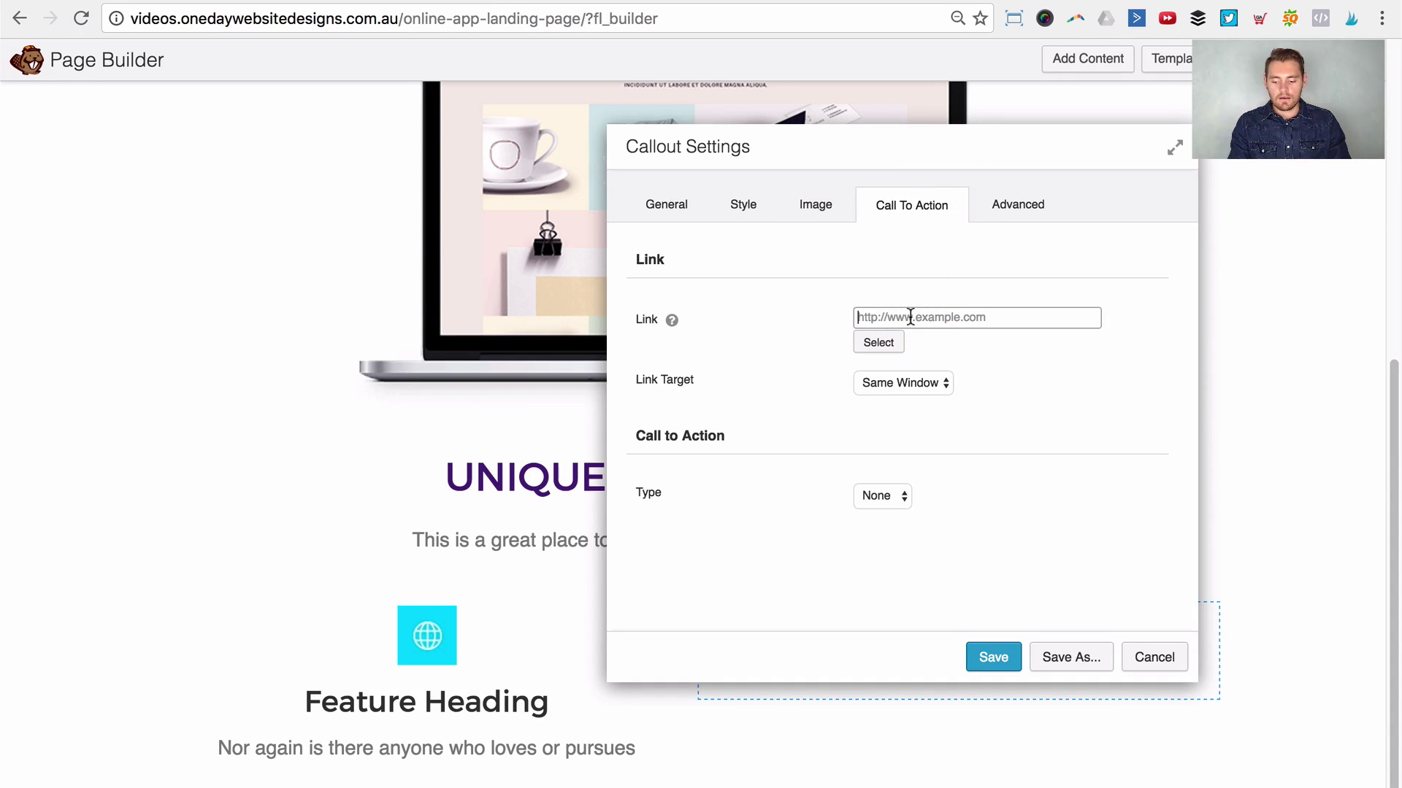
type("#")
left_click(1141, 408)
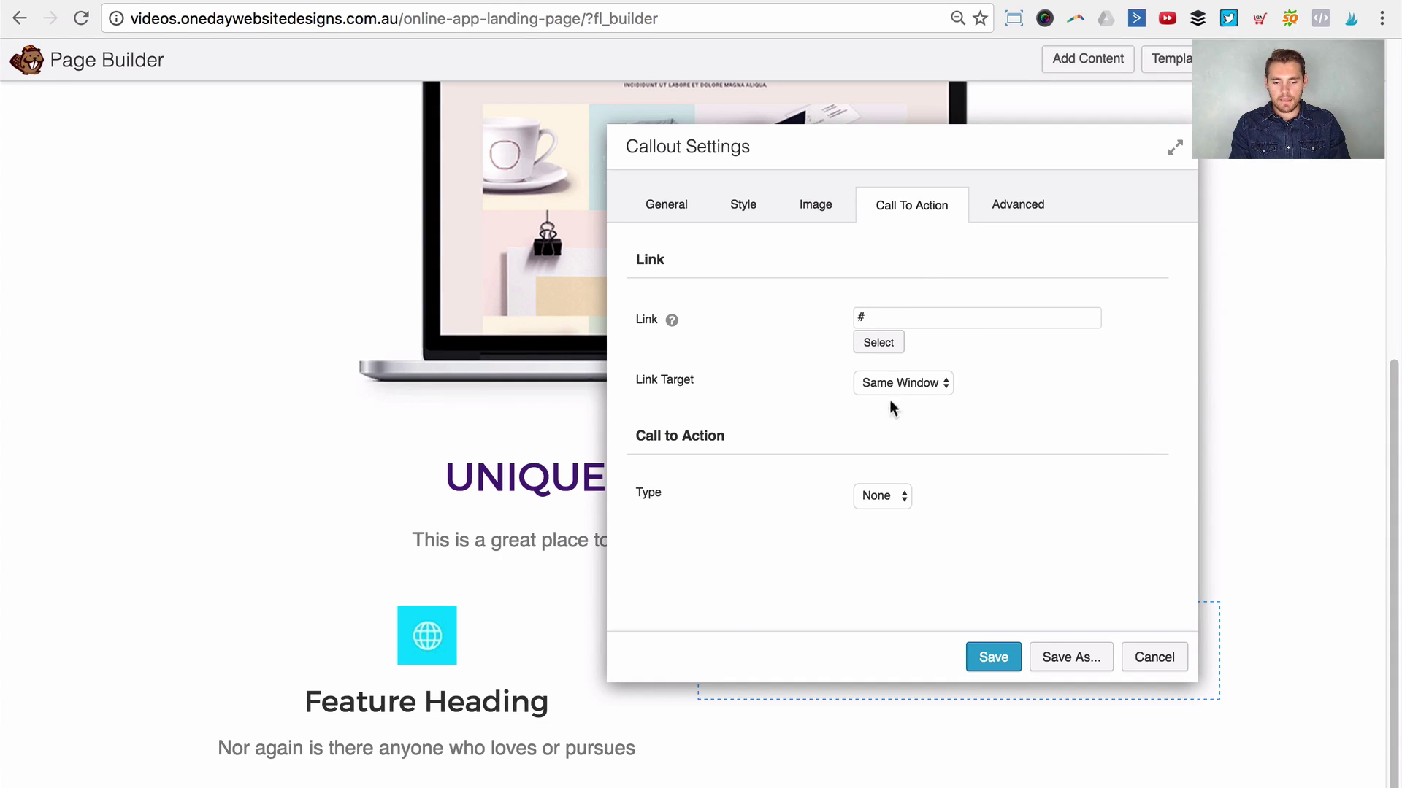
left_click(865, 497)
Step: Set the callout's call-to-action type to Button
left_click(807, 511)
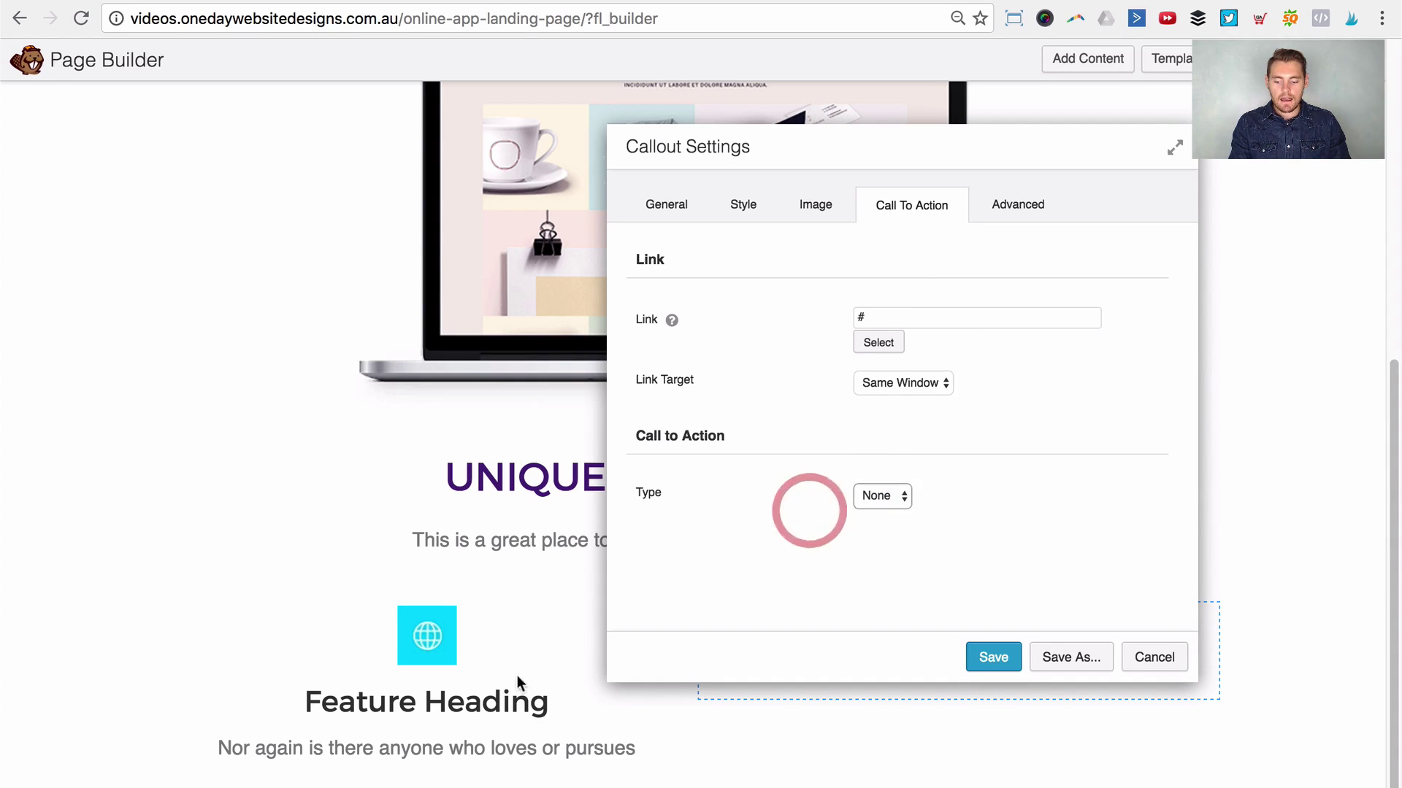
left_click(872, 495)
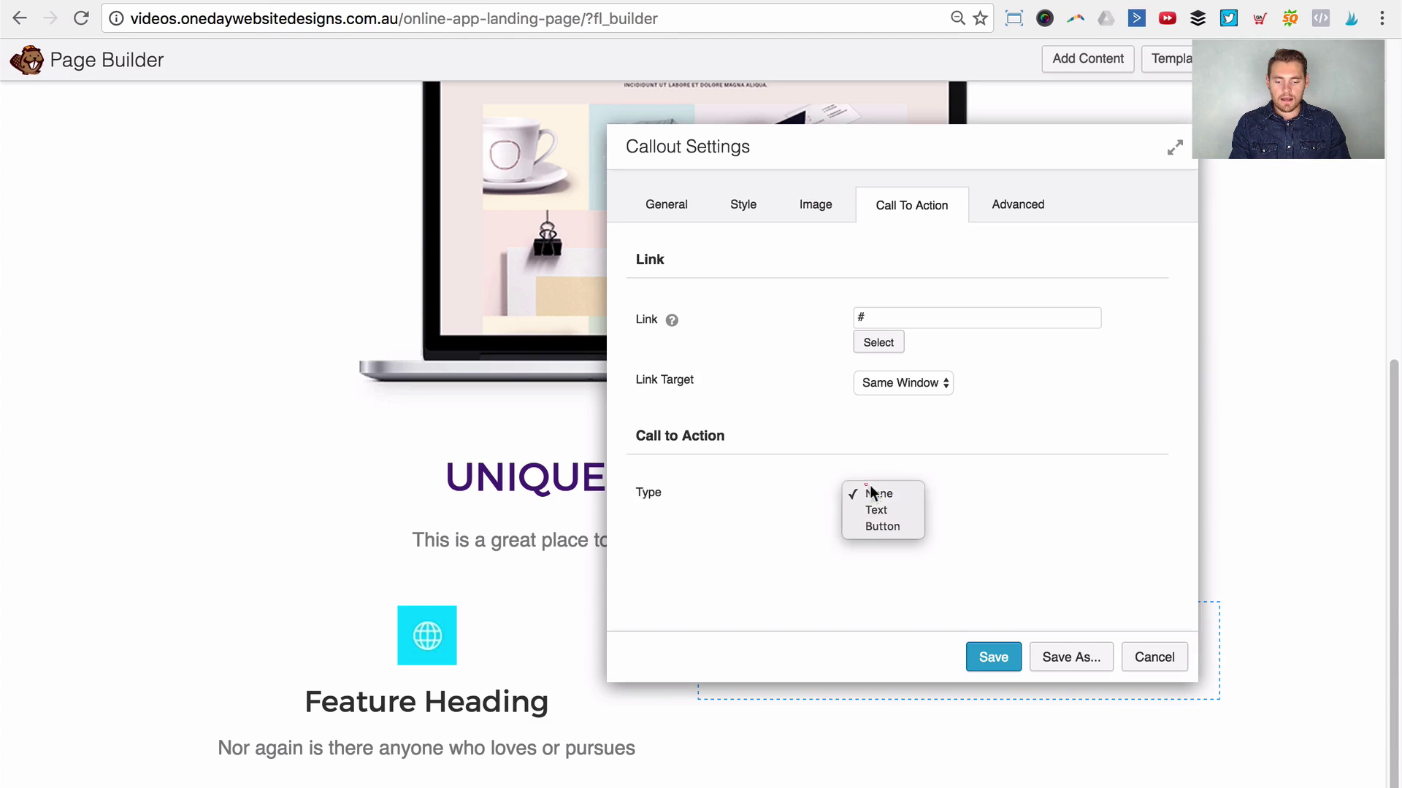
left_click(886, 533)
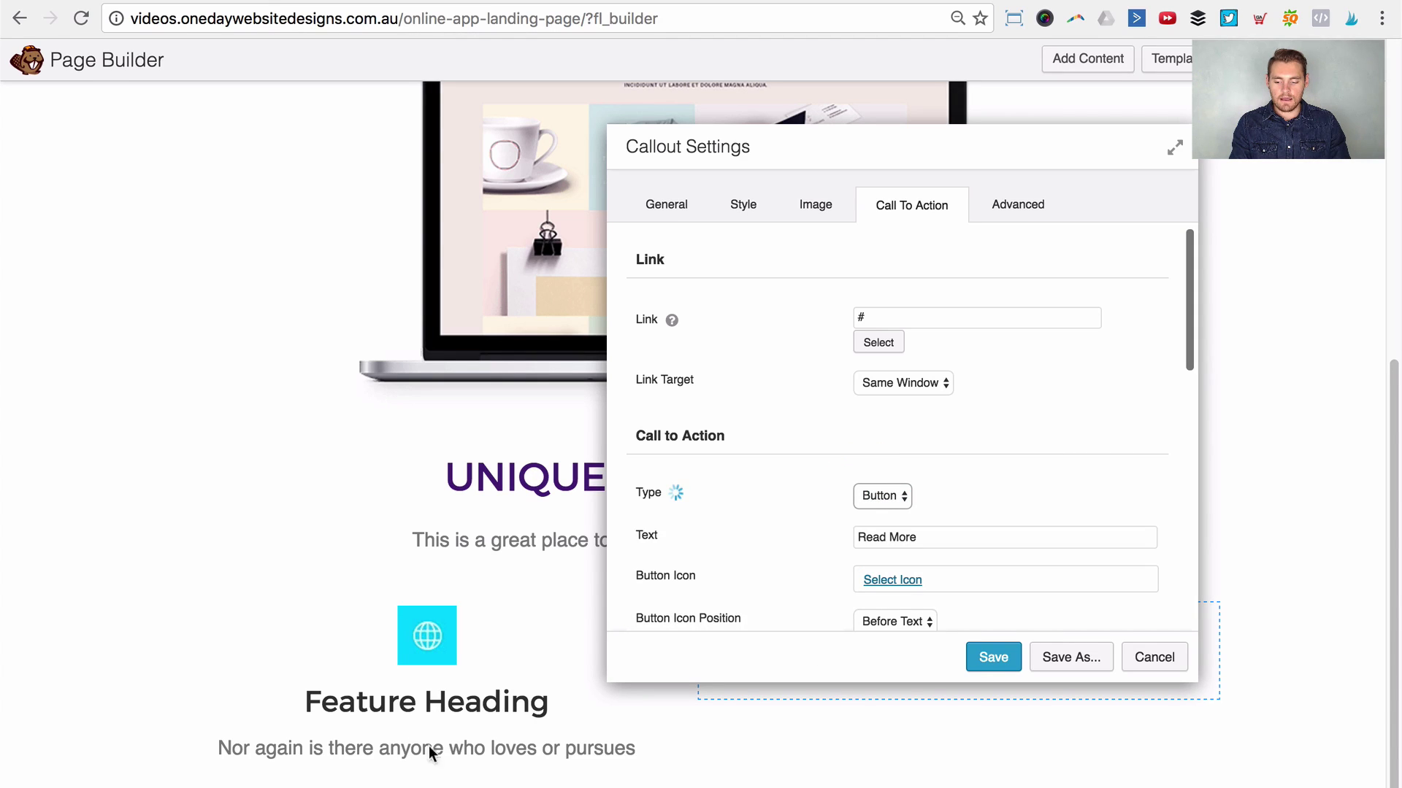
scroll(1093, 476, "down", 9)
scroll(975, 453, "up", 5)
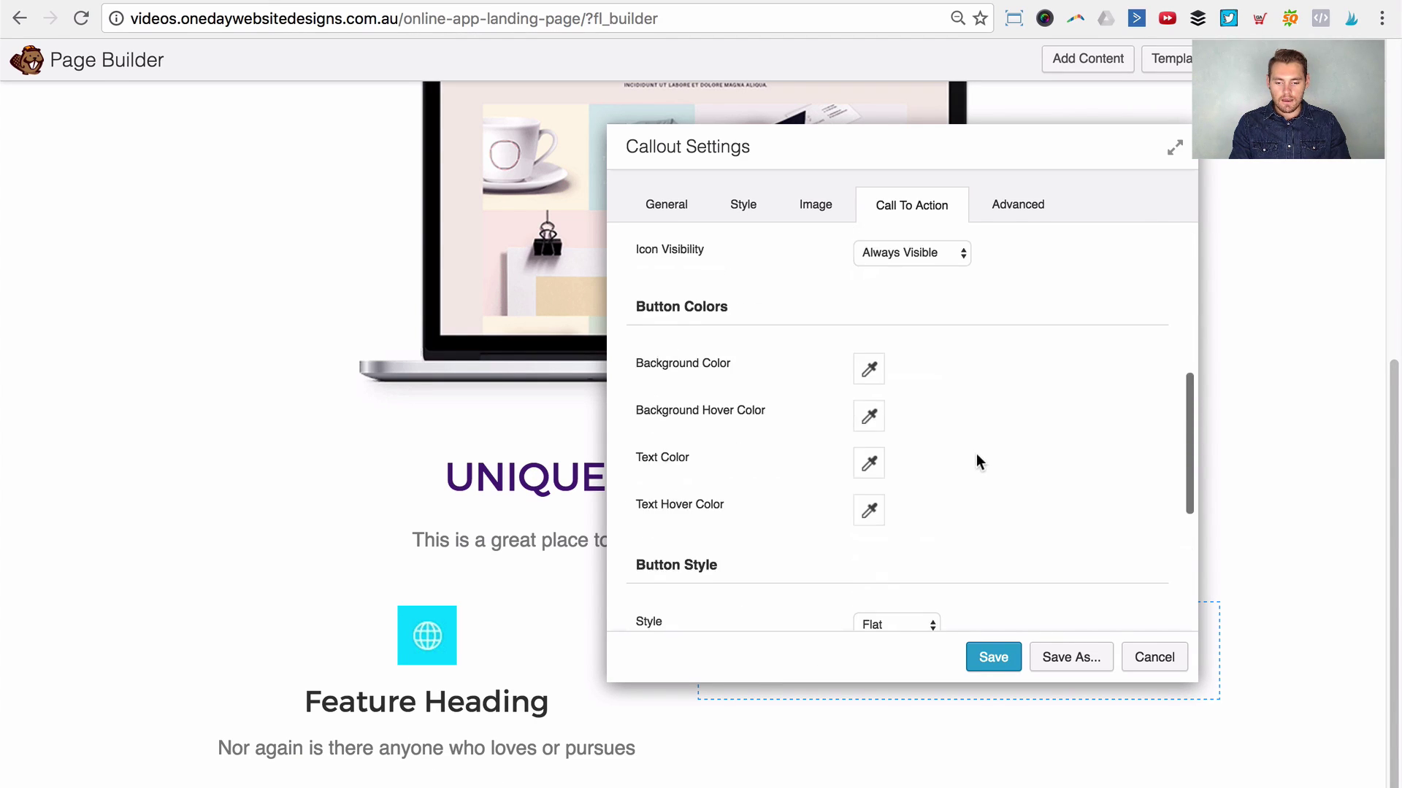
scroll(975, 444, "up", 2)
left_click_drag(938, 349, 778, 339)
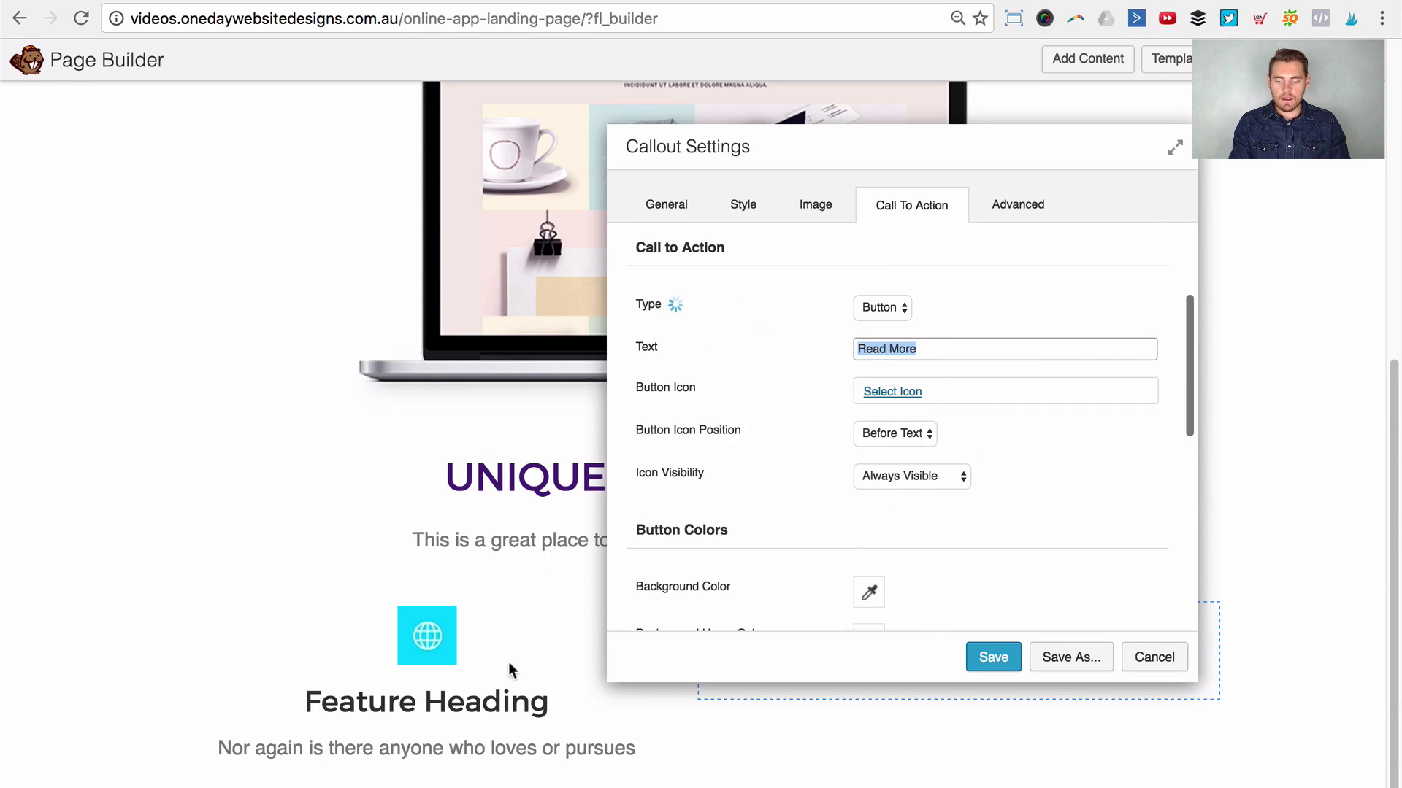
scroll(1060, 414, "down", 3)
scroll(964, 307, "down", 4)
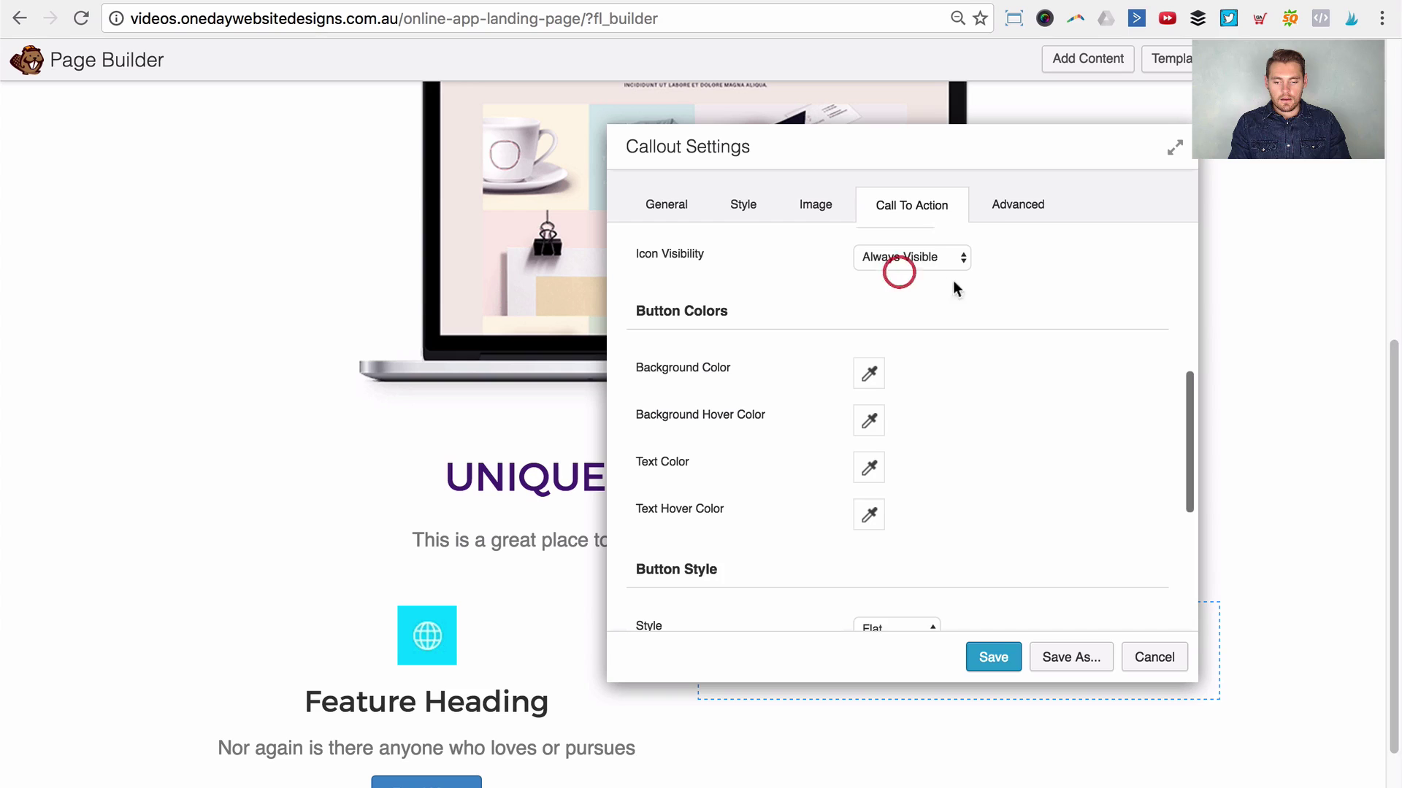
Step: Give the button a #4a2279 background and a darker #3e1173 hover background
left_click(868, 373)
left_click(925, 652)
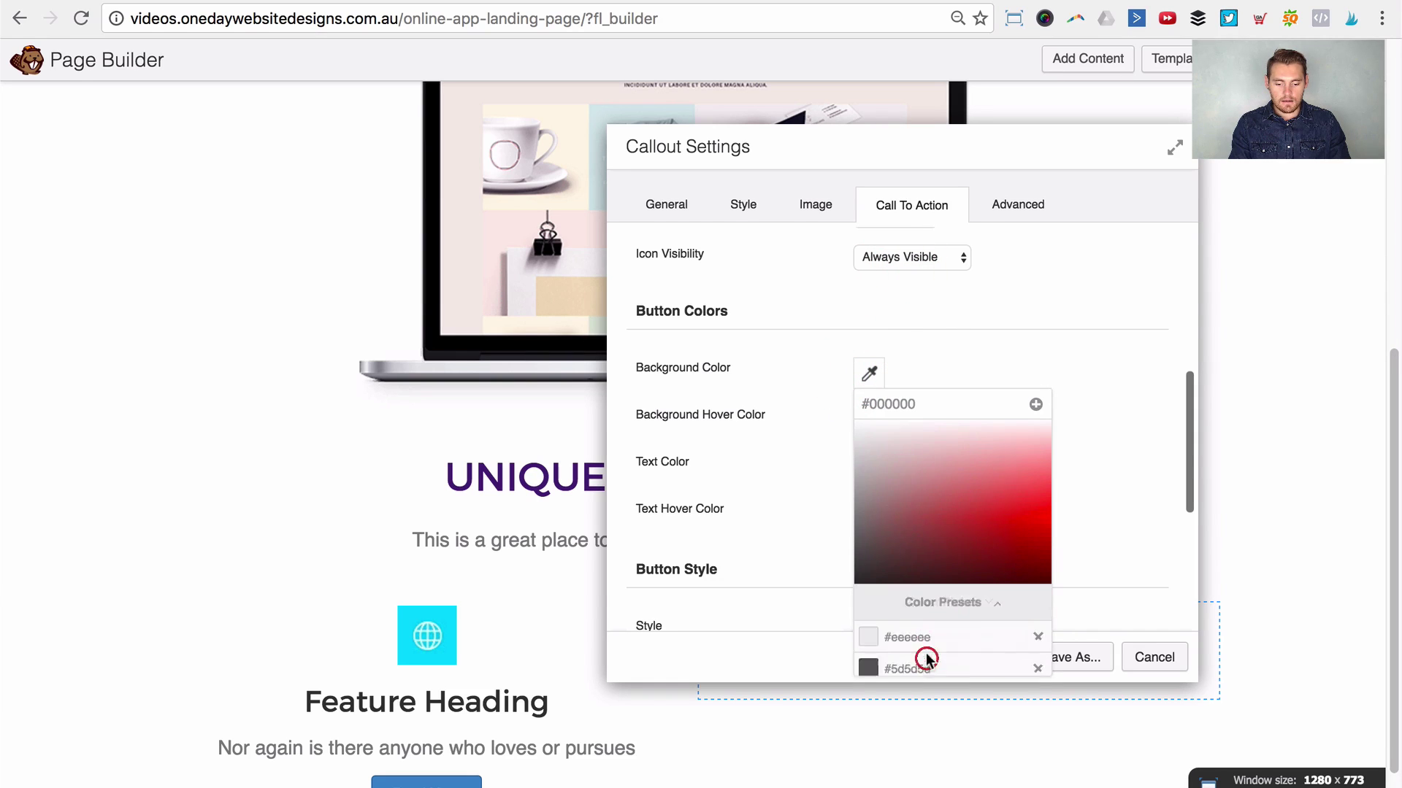
scroll(917, 603, "down", 3)
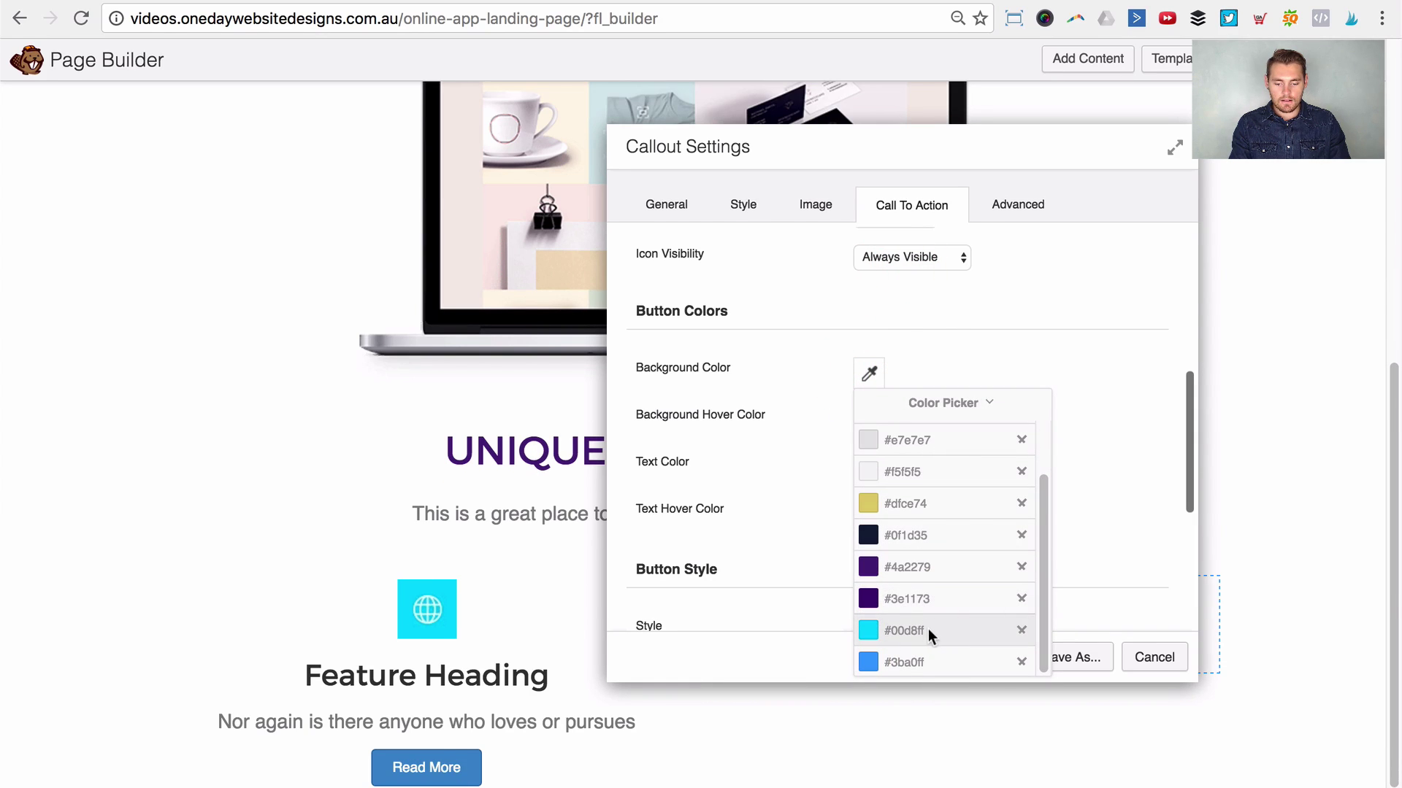
left_click(912, 567)
left_click(1005, 327)
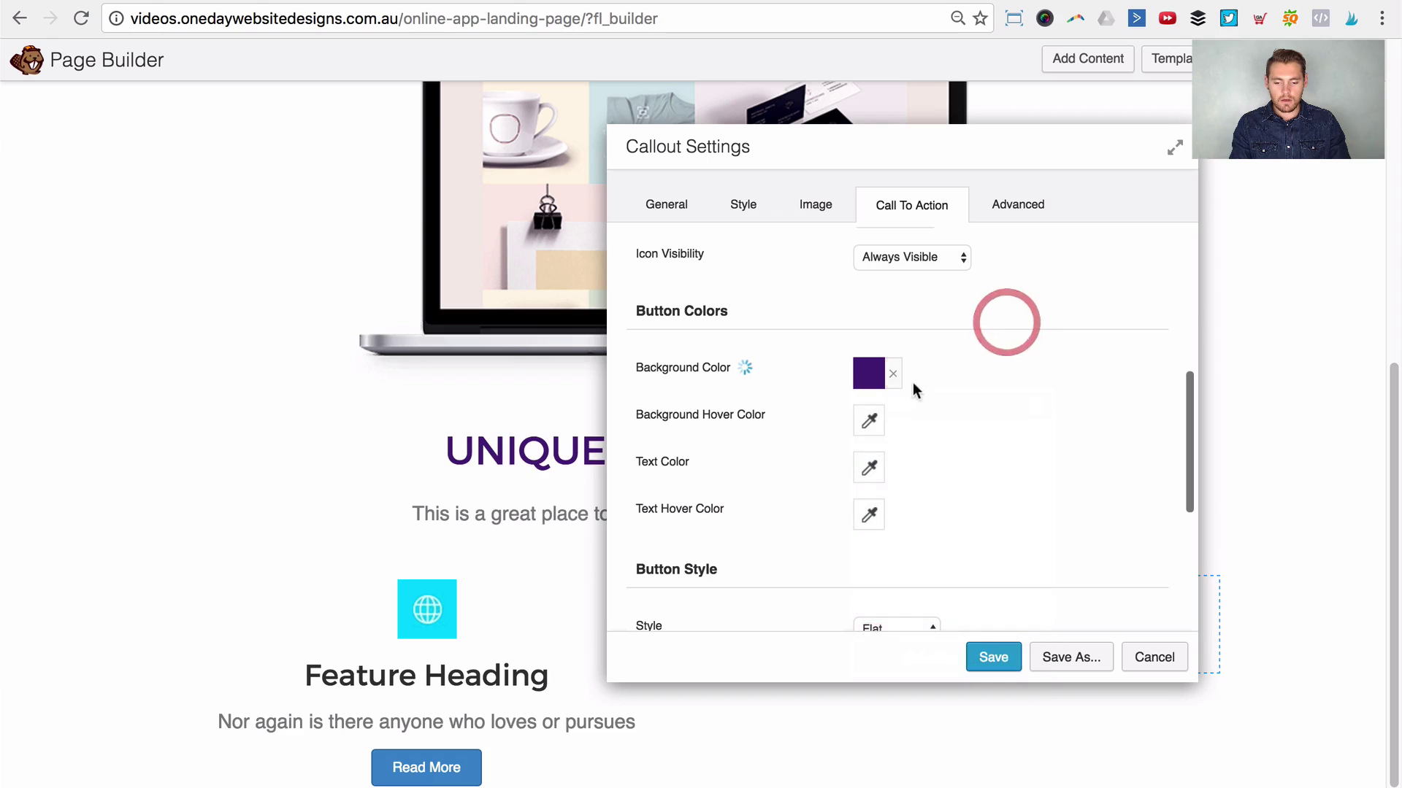
scroll(873, 431, "down", 1)
left_click(879, 388)
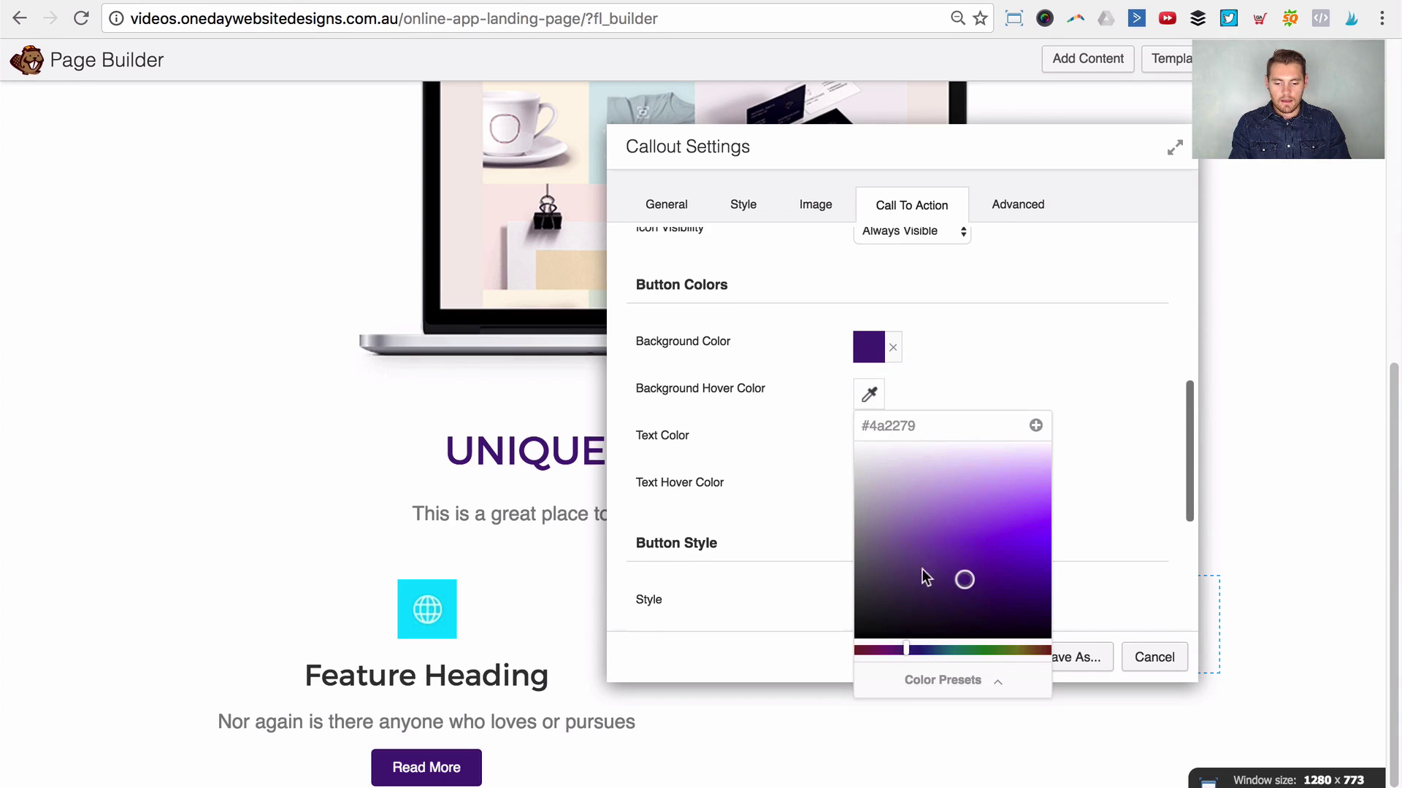
left_click(916, 678)
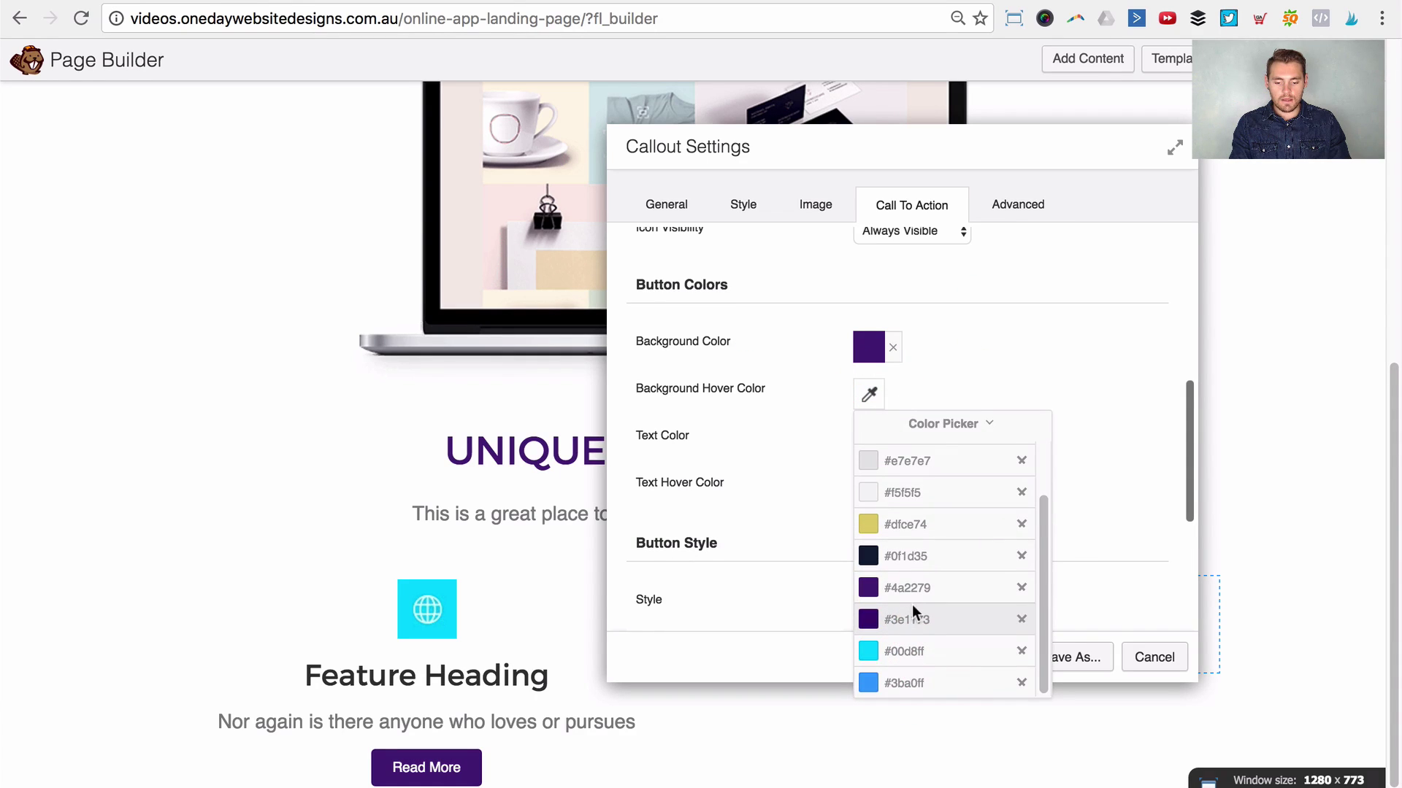
left_click(914, 619)
left_click(1041, 358)
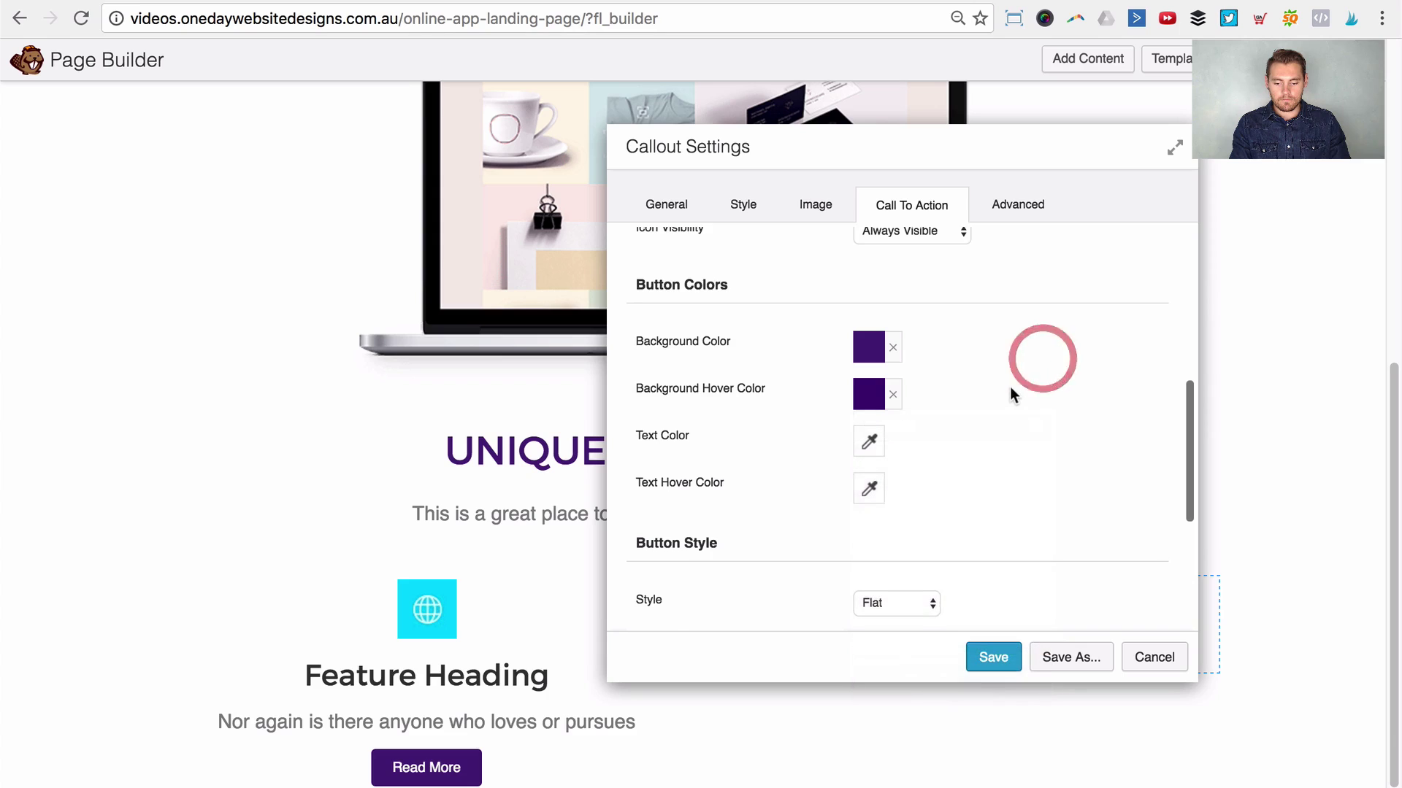
Step: Make the button's text and hover text white
scroll(1010, 387, "down", 3)
scroll(993, 351, "up", 2)
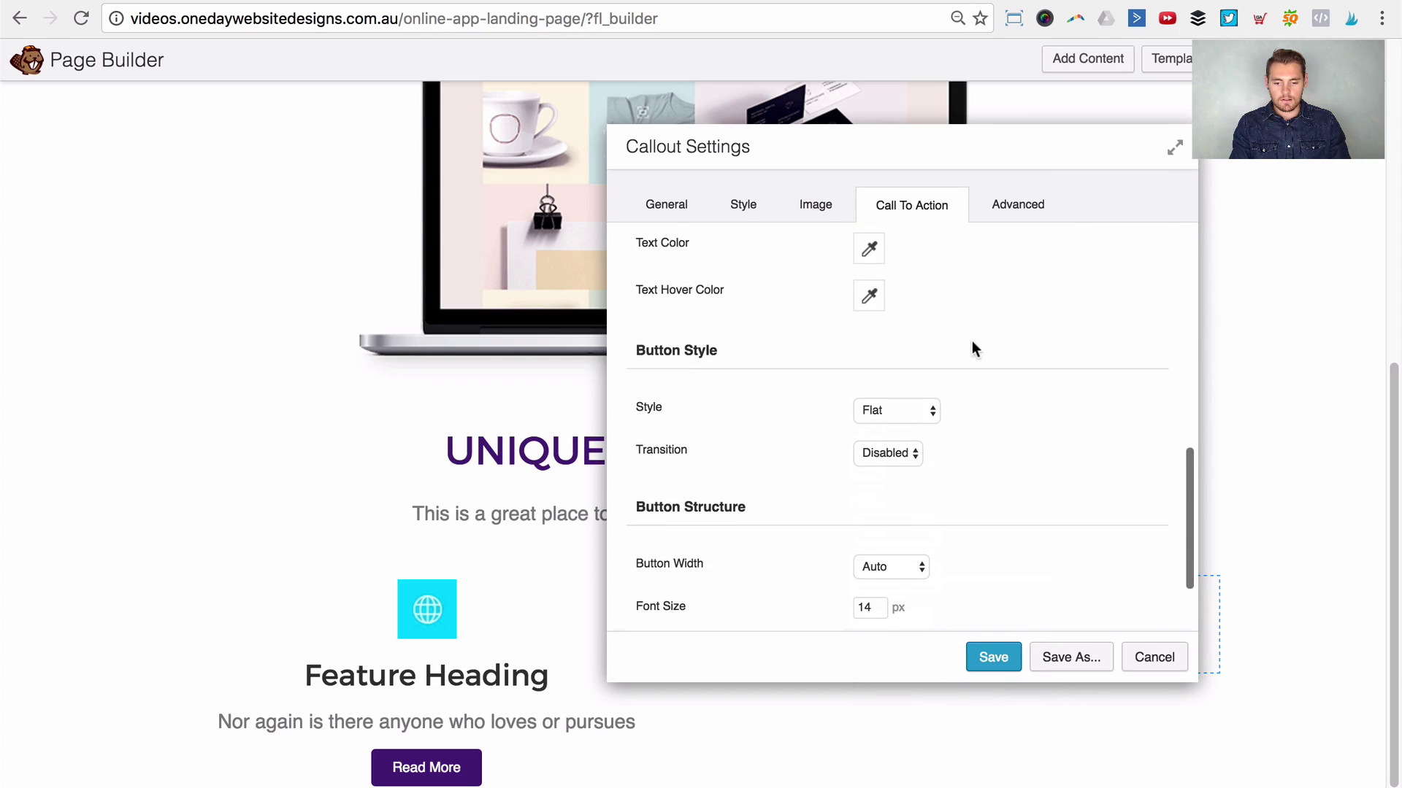
left_click(878, 302)
left_click(885, 353)
left_click(951, 289)
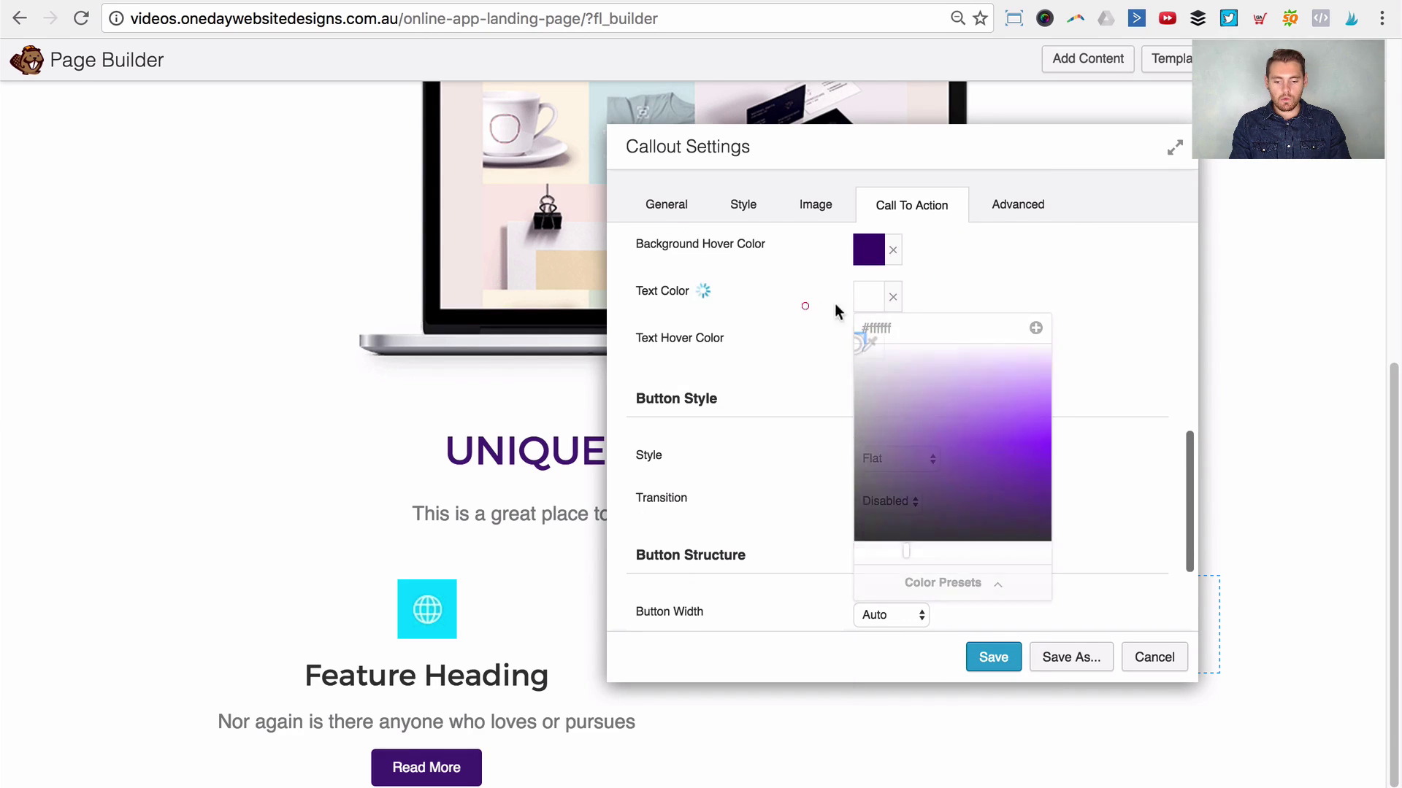
scroll(924, 322, "up", 2)
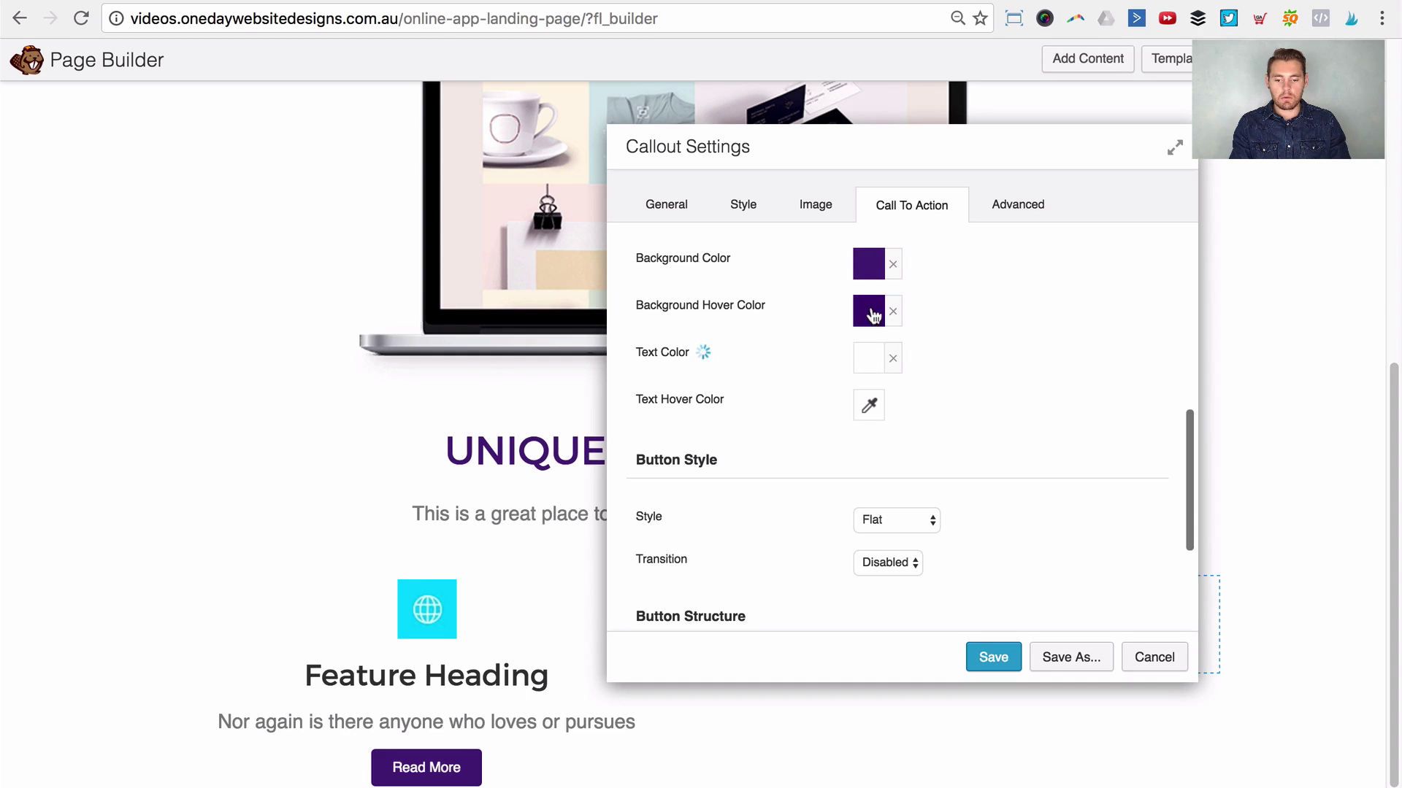
left_click(869, 405)
left_click(863, 449)
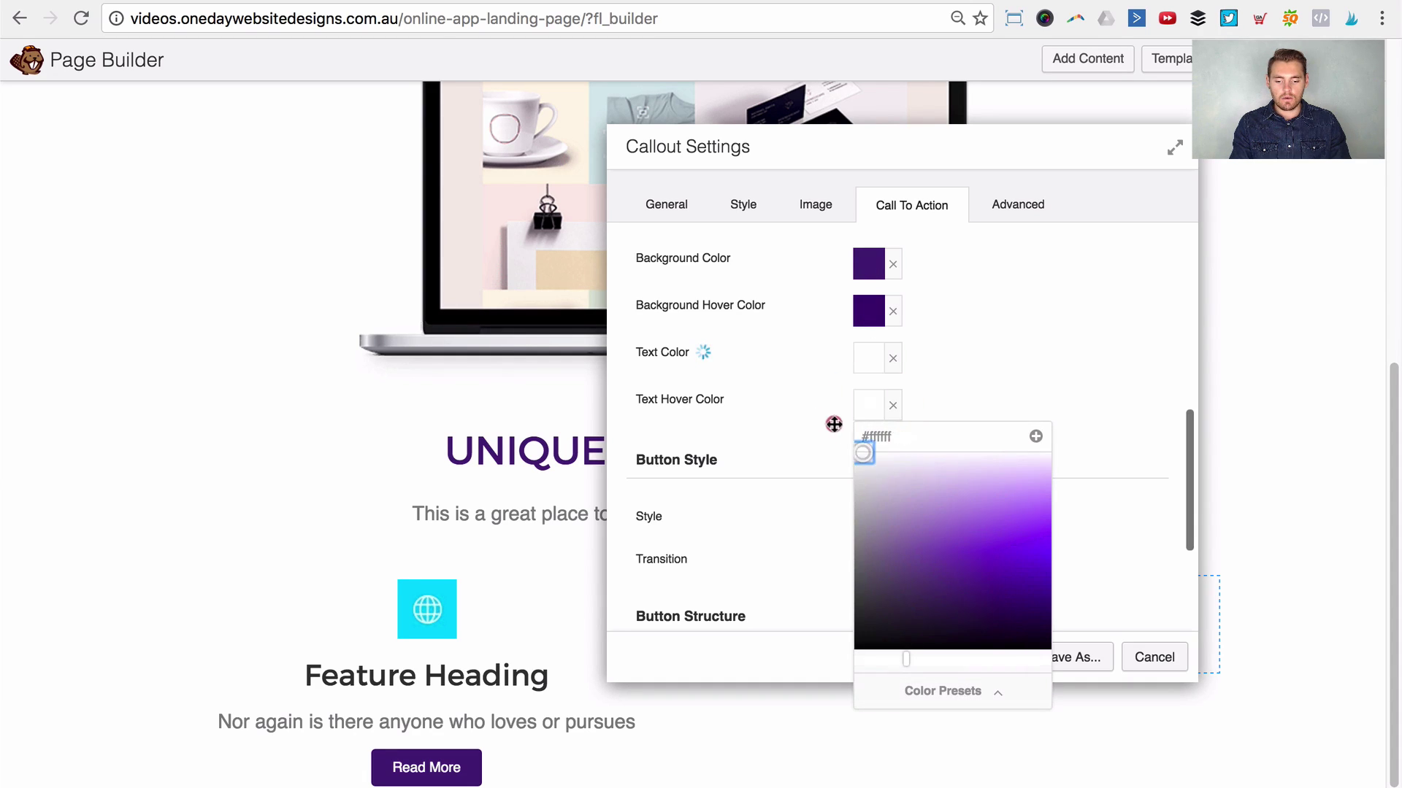
left_click(806, 410)
Step: Give the button the Gradient style and preview it on the page
scroll(1003, 375, "down", 3)
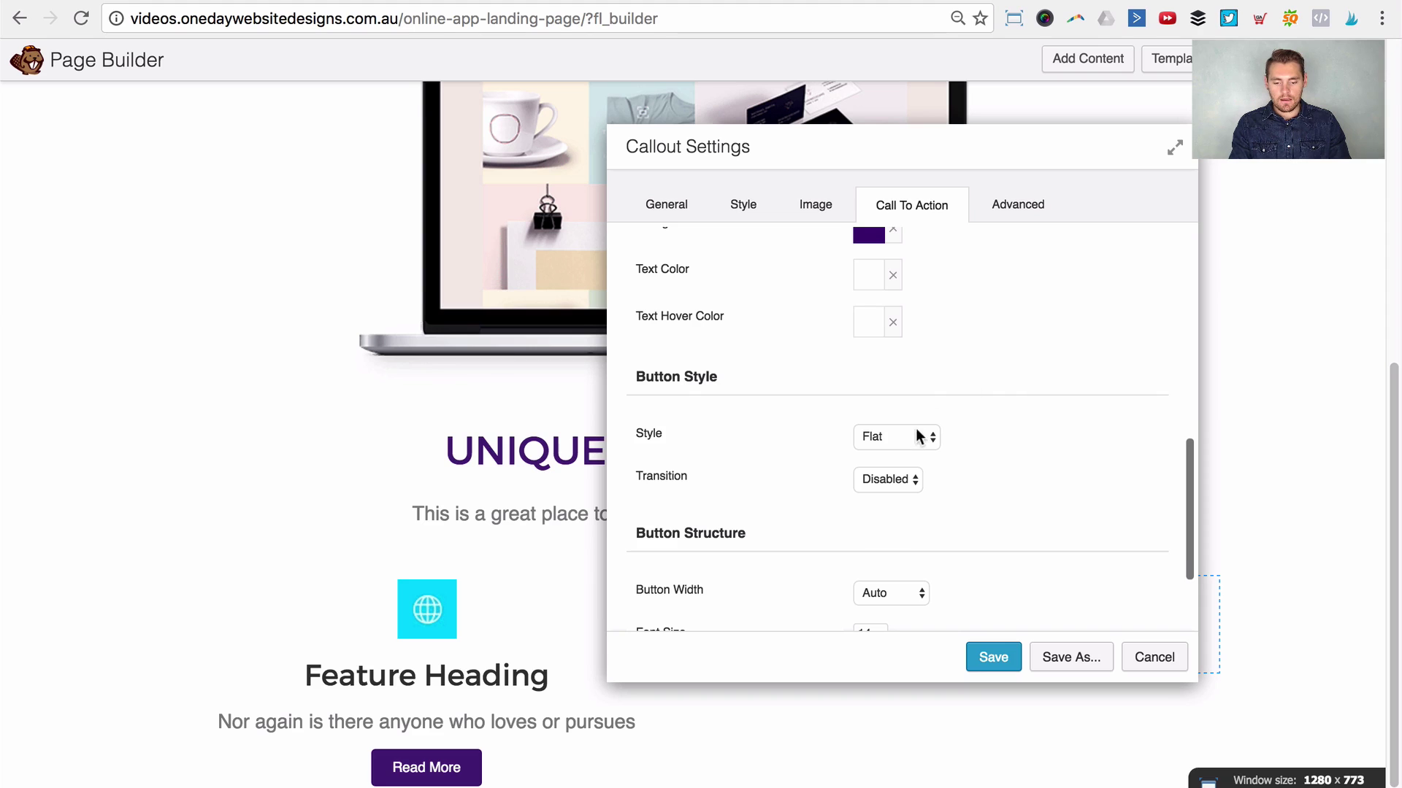
left_click(918, 436)
left_click(913, 448)
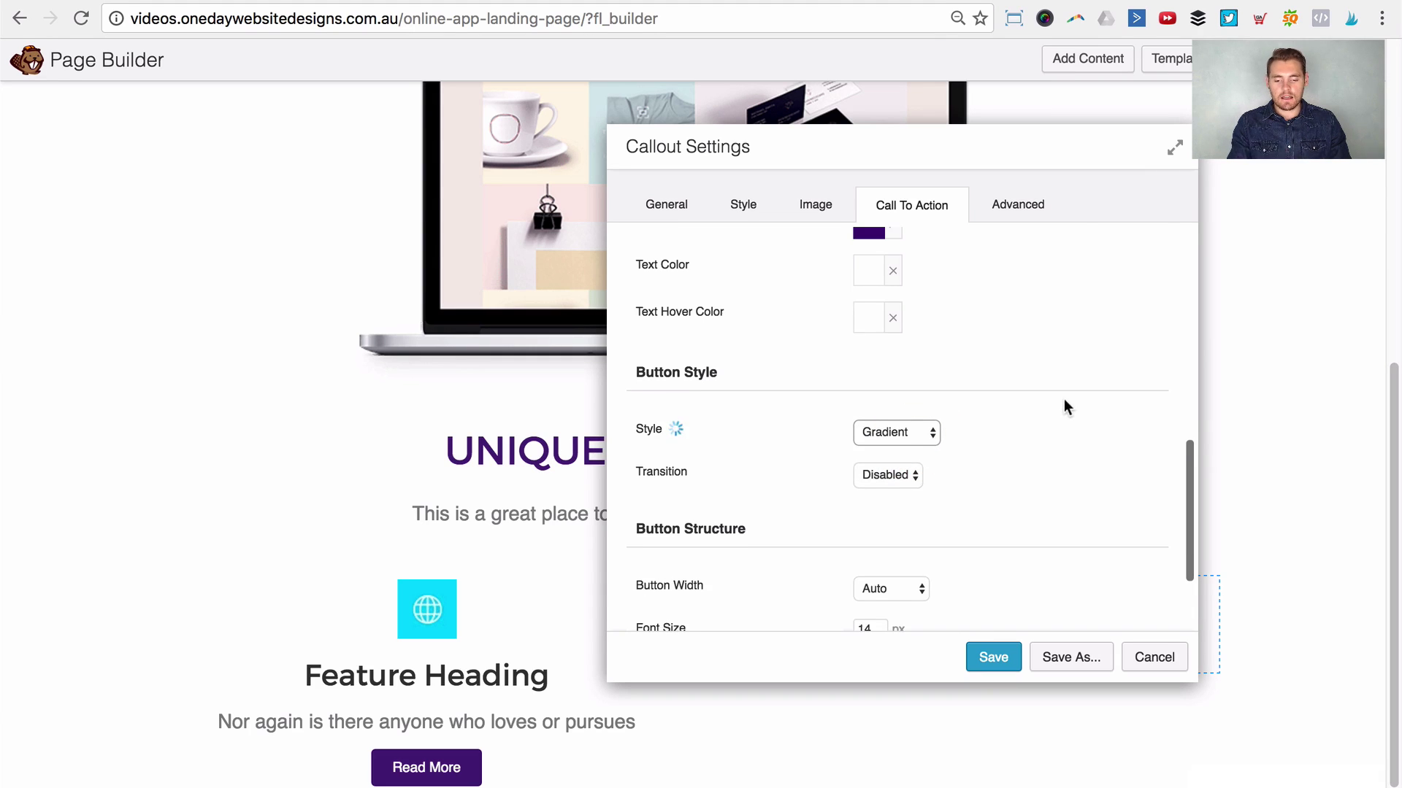
scroll(978, 407, "down", 2)
scroll(403, 374, "up", 10)
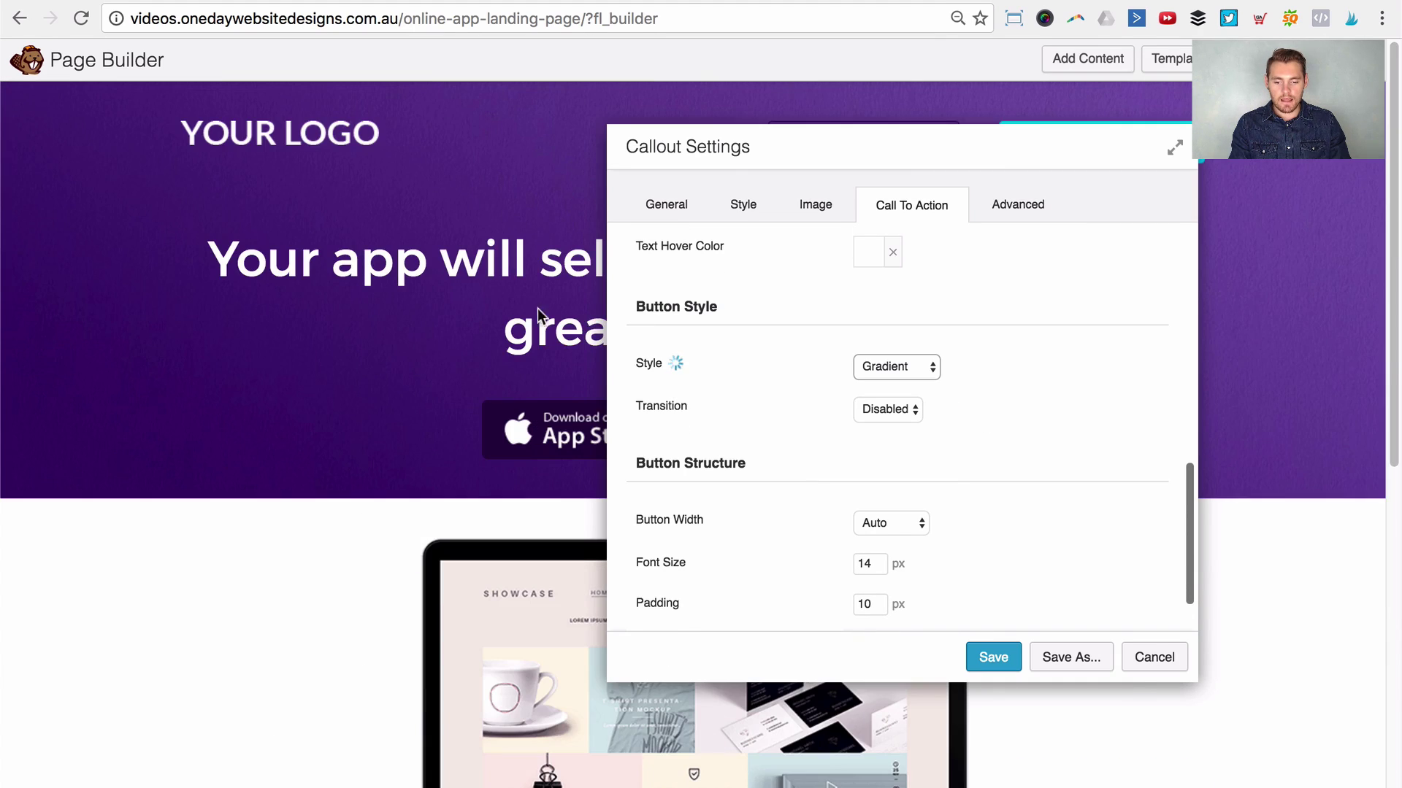
left_click_drag(1103, 136, 1087, 201)
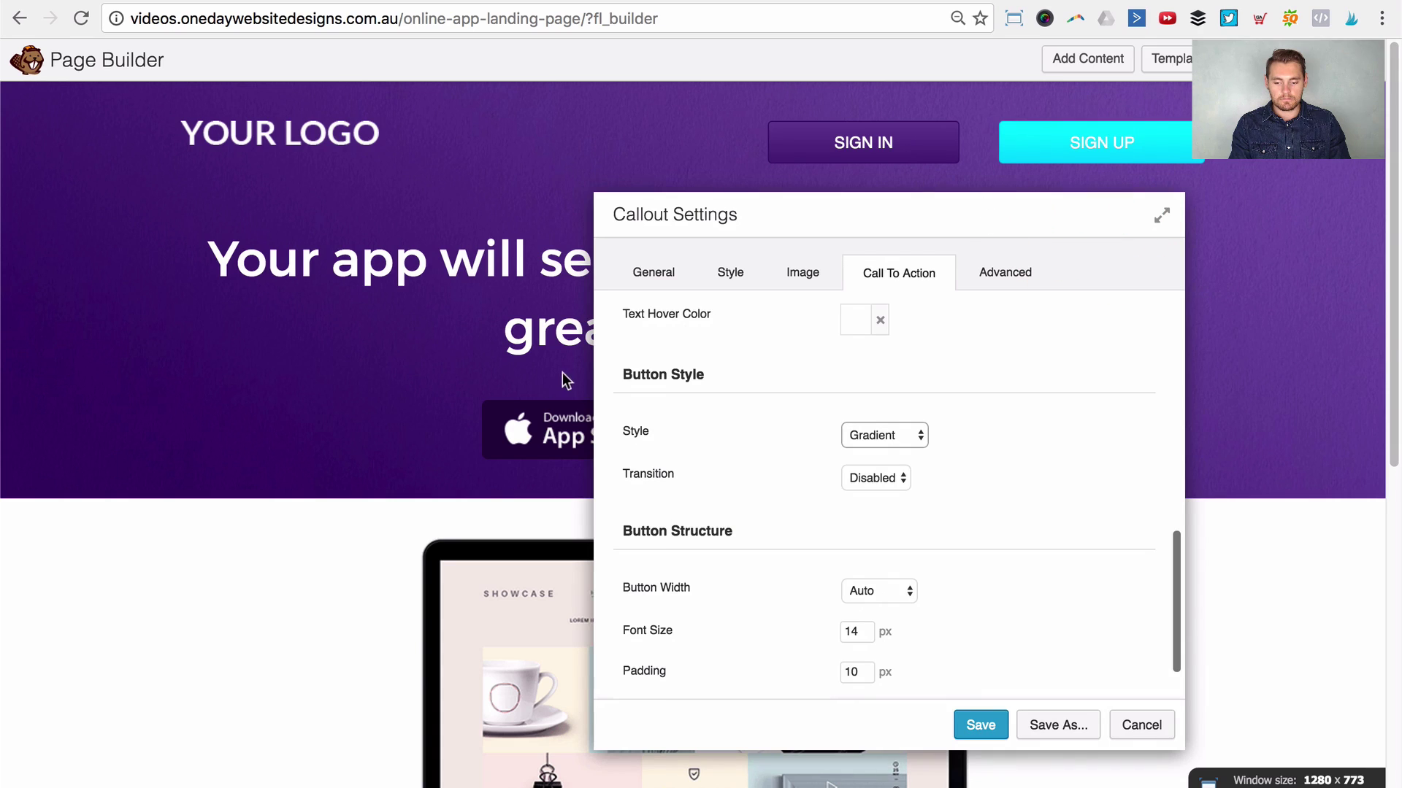
scroll(353, 422, "down", 8)
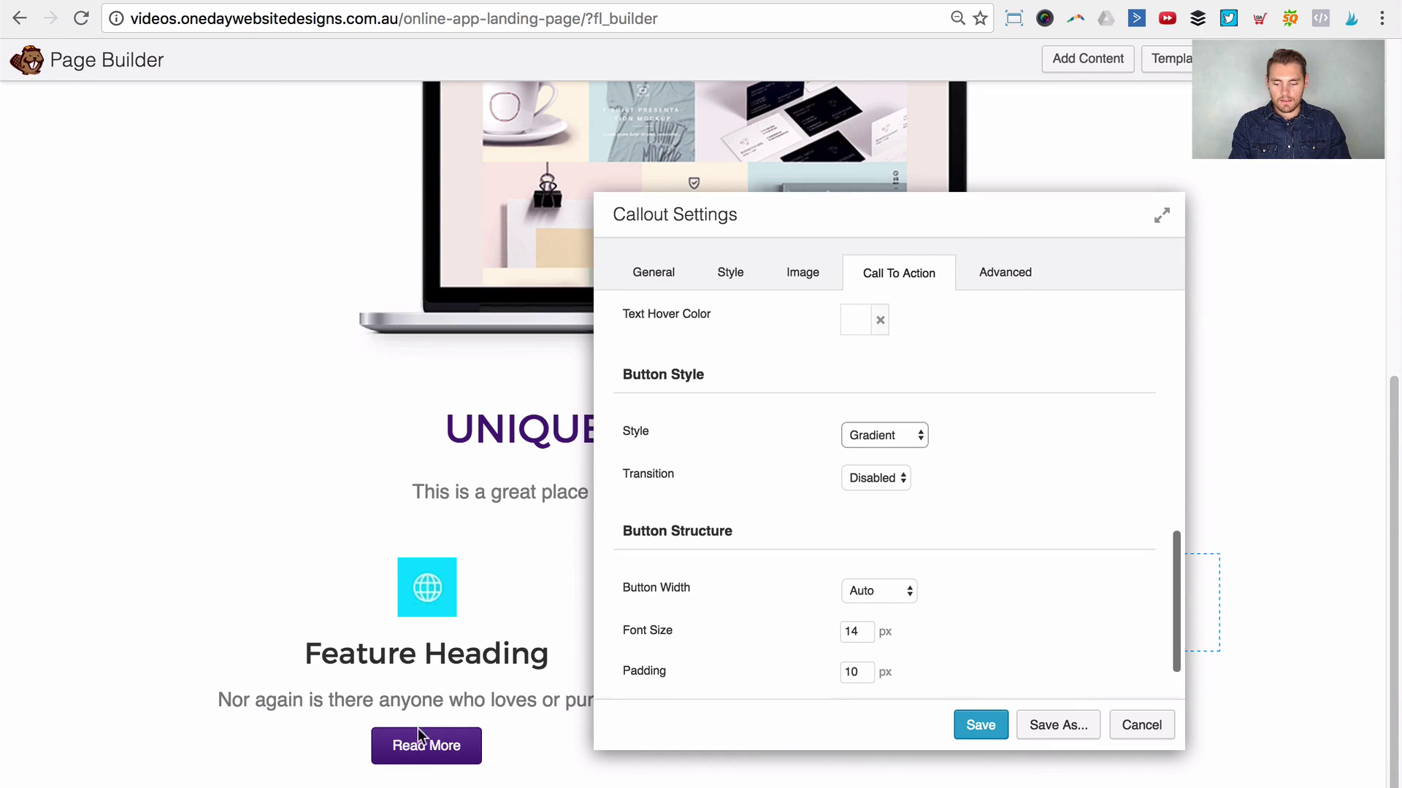
scroll(966, 511, "down", 2)
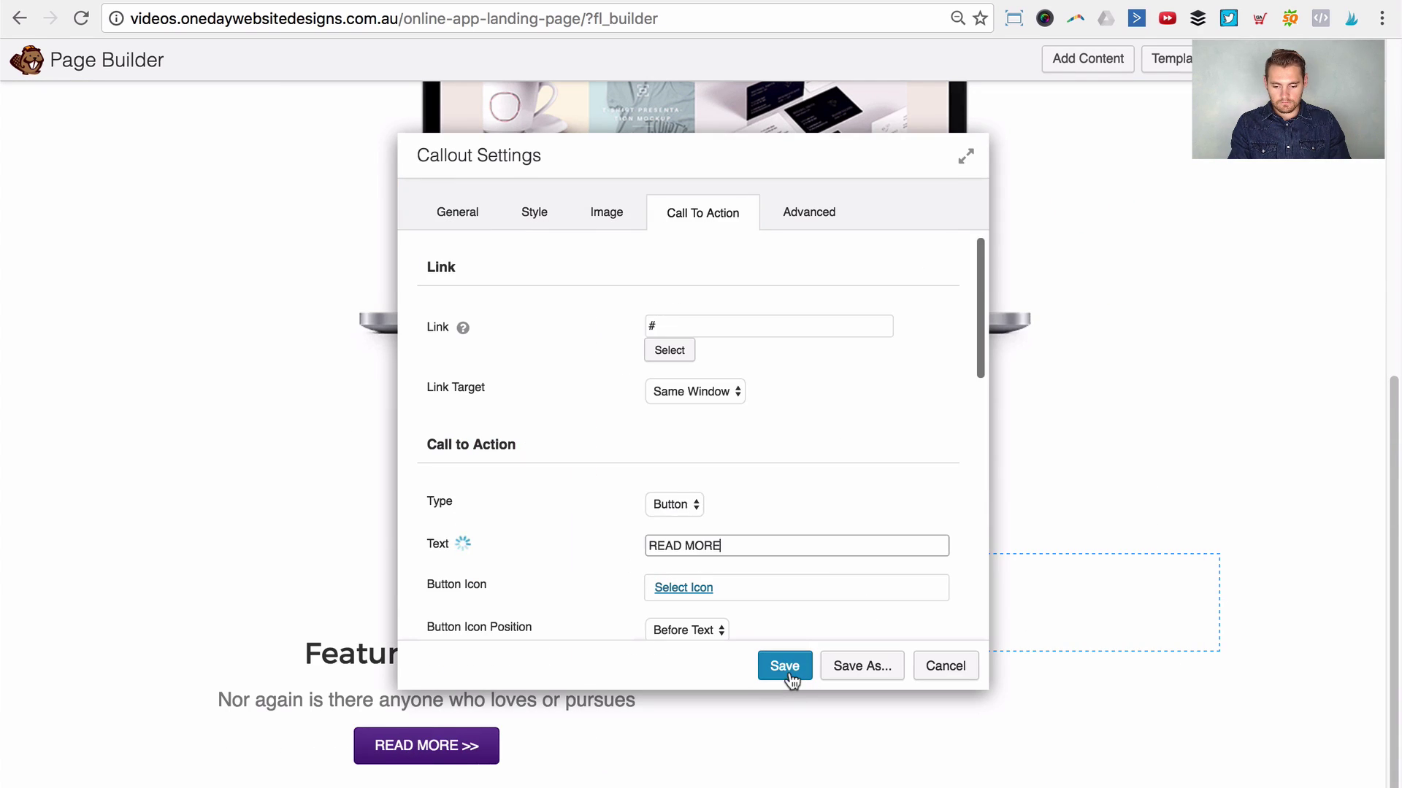
scroll(850, 503, "down", 4)
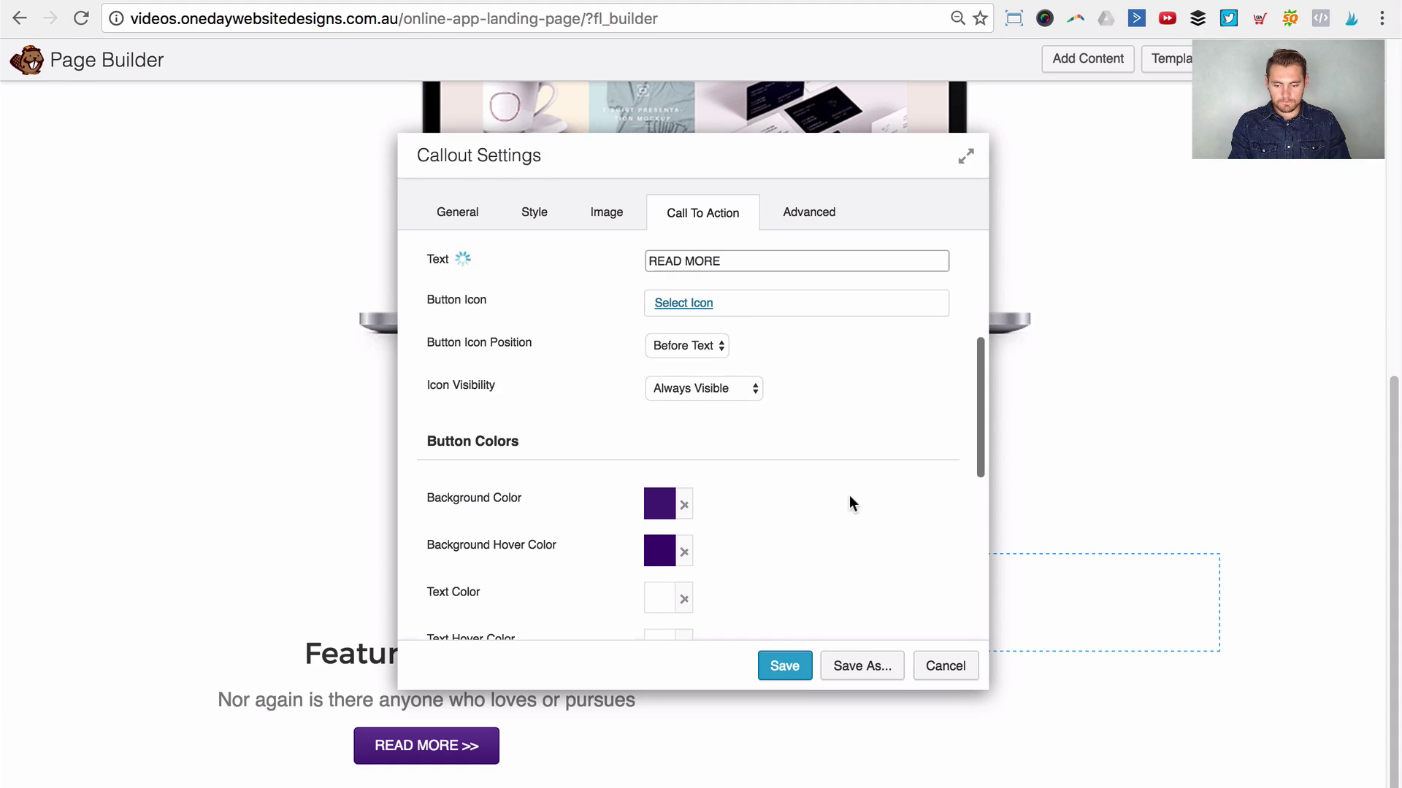
left_click(798, 668)
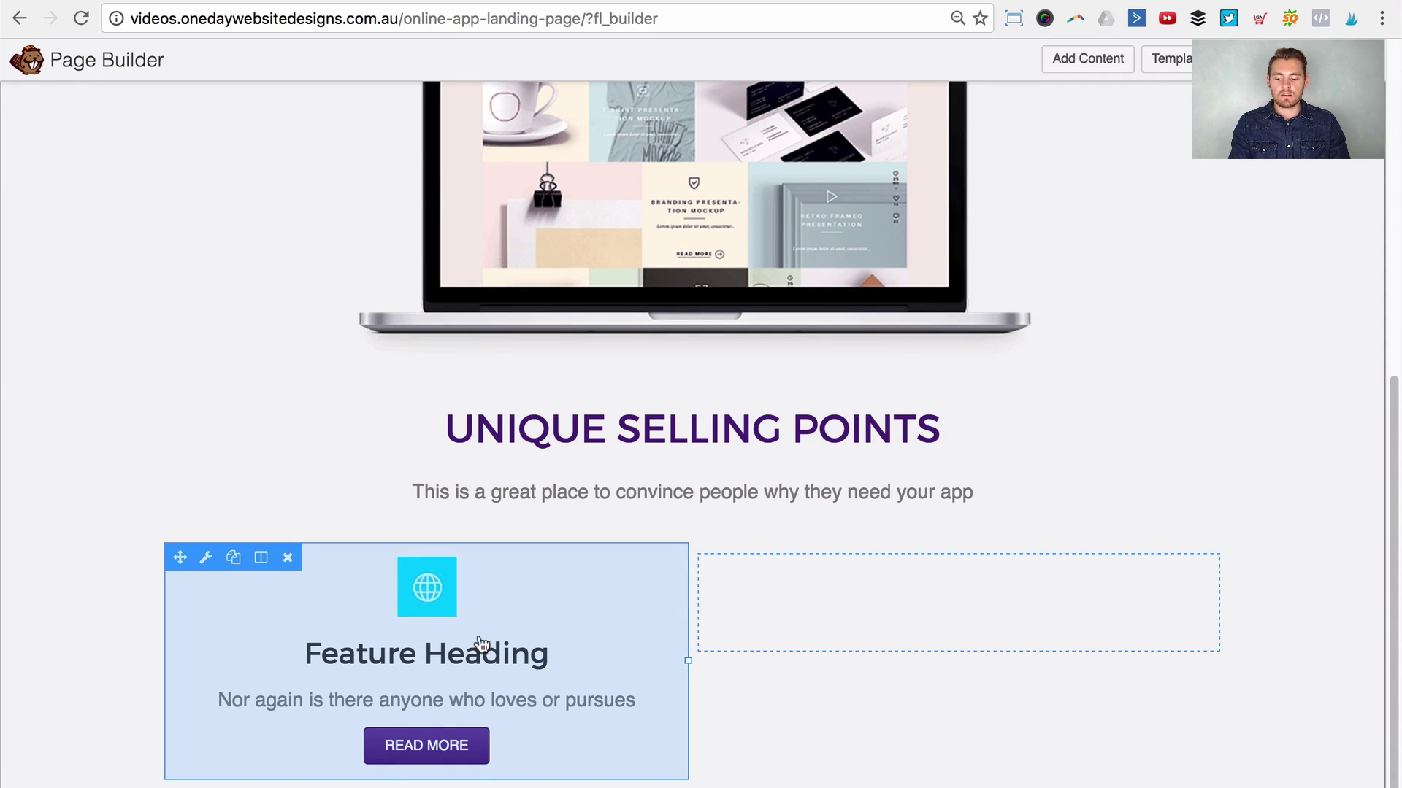
left_click(233, 560)
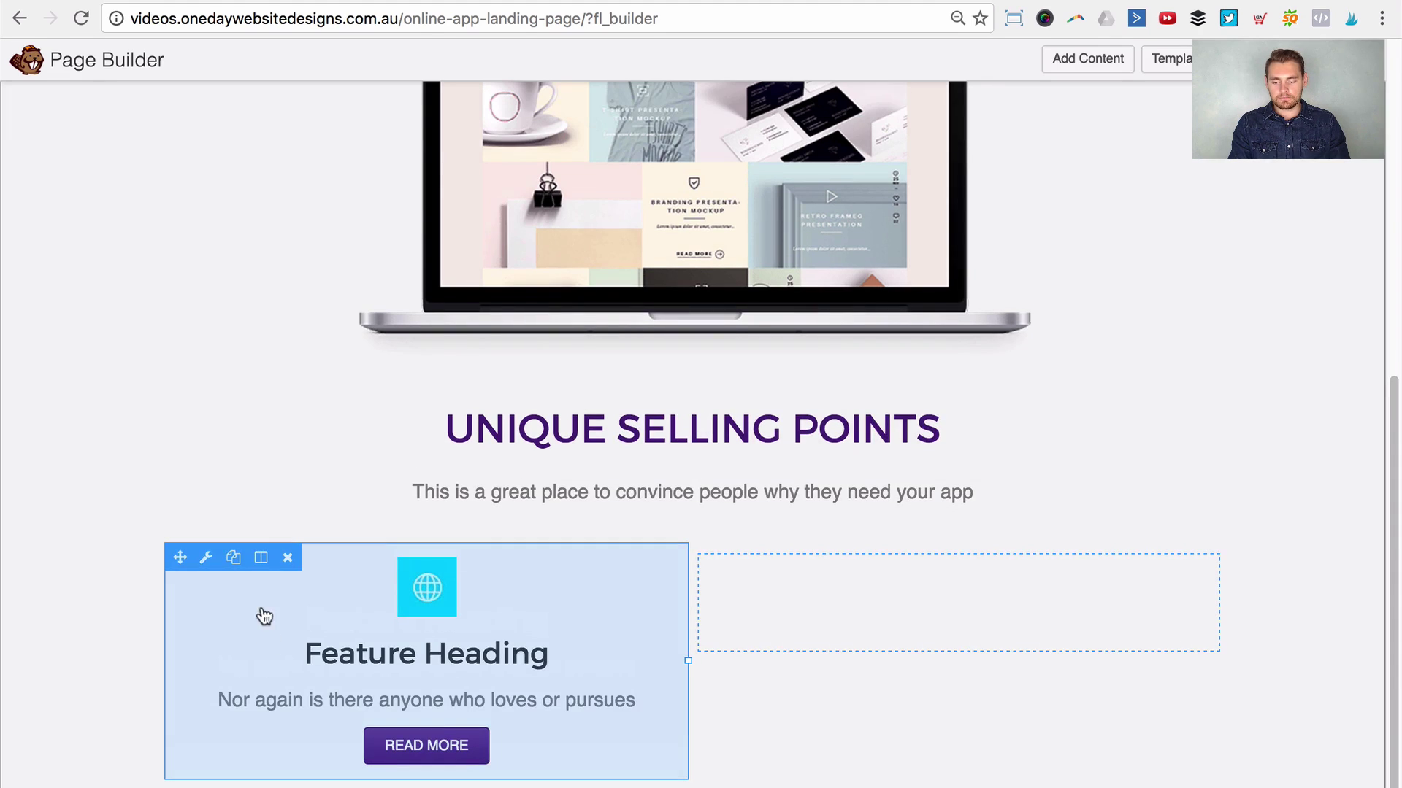
left_click_drag(180, 554, 860, 613)
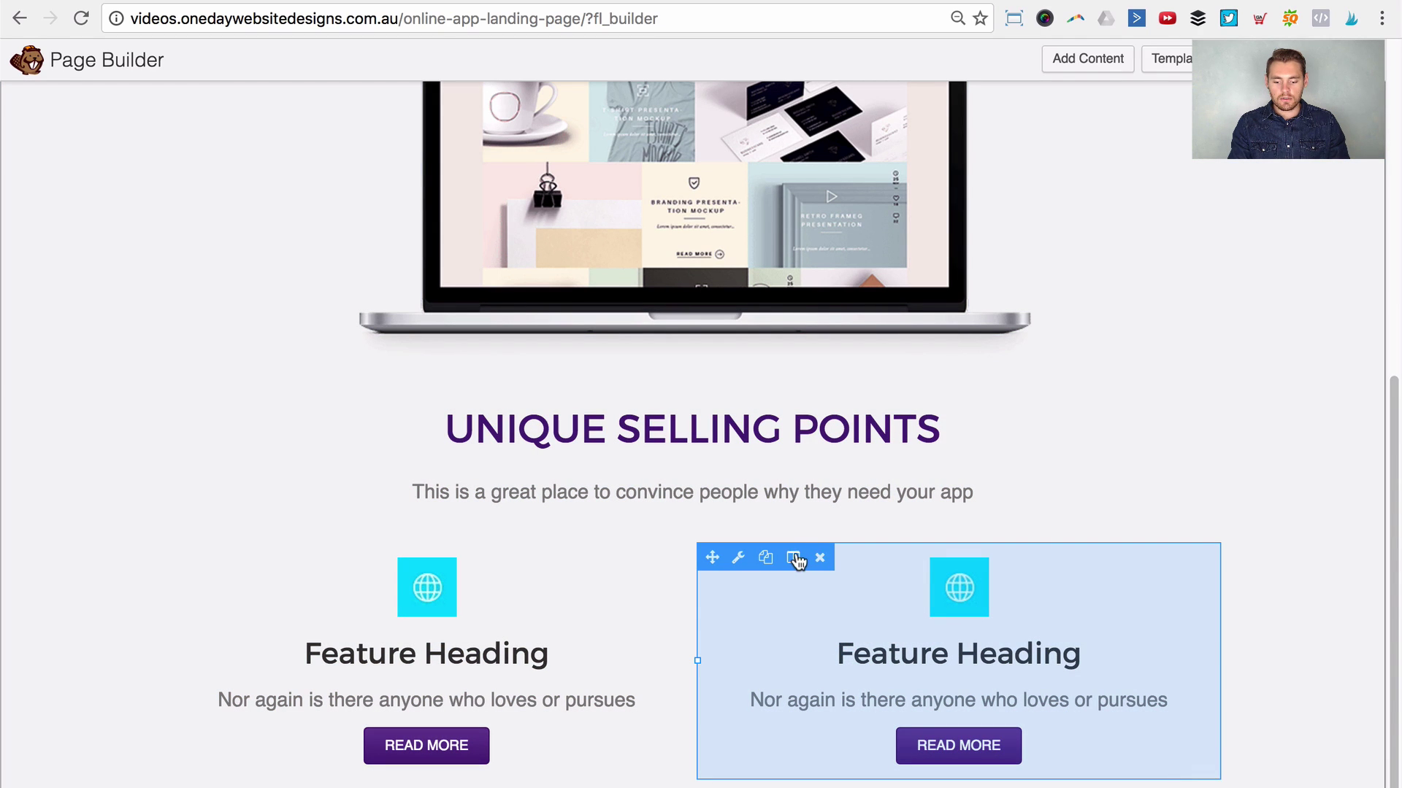
left_click(793, 558)
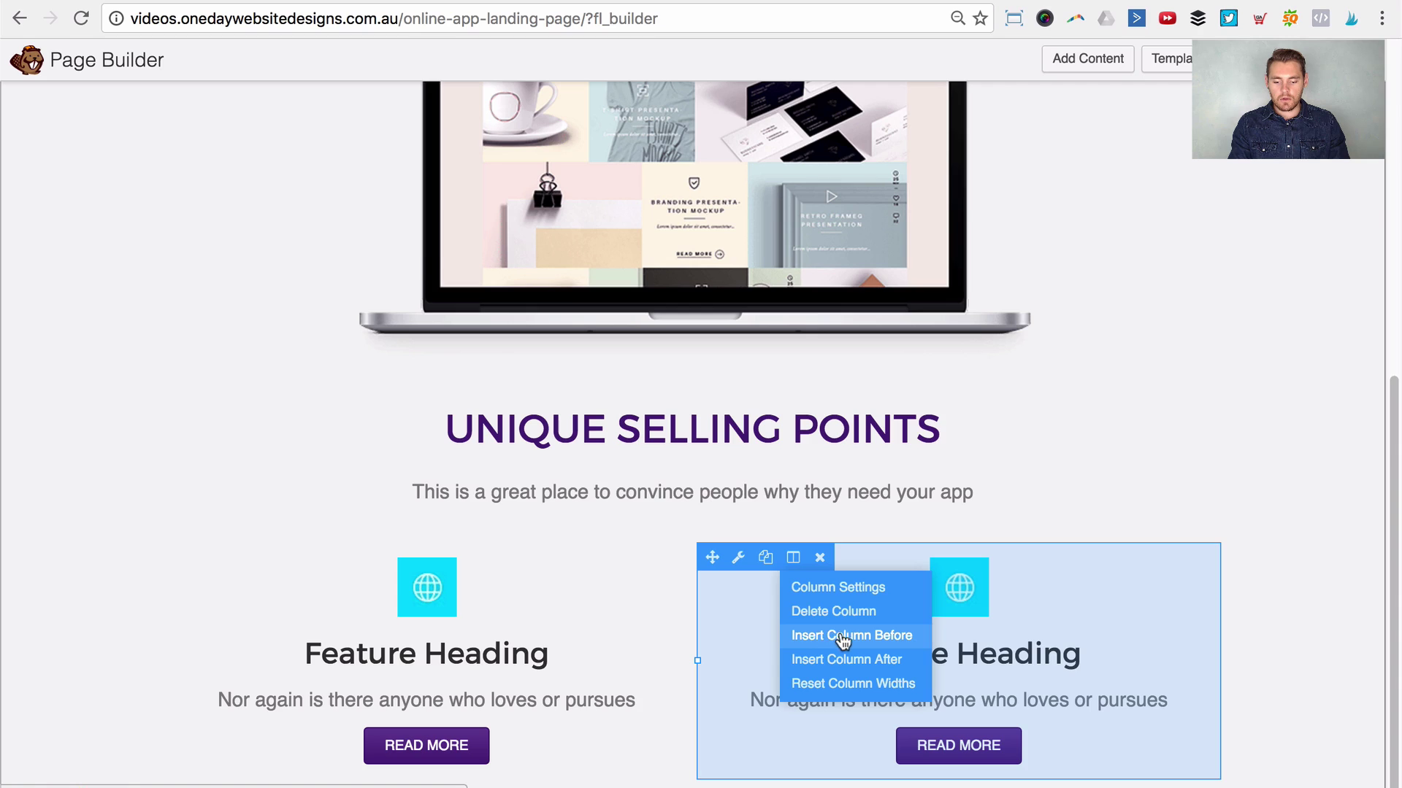
left_click(844, 641)
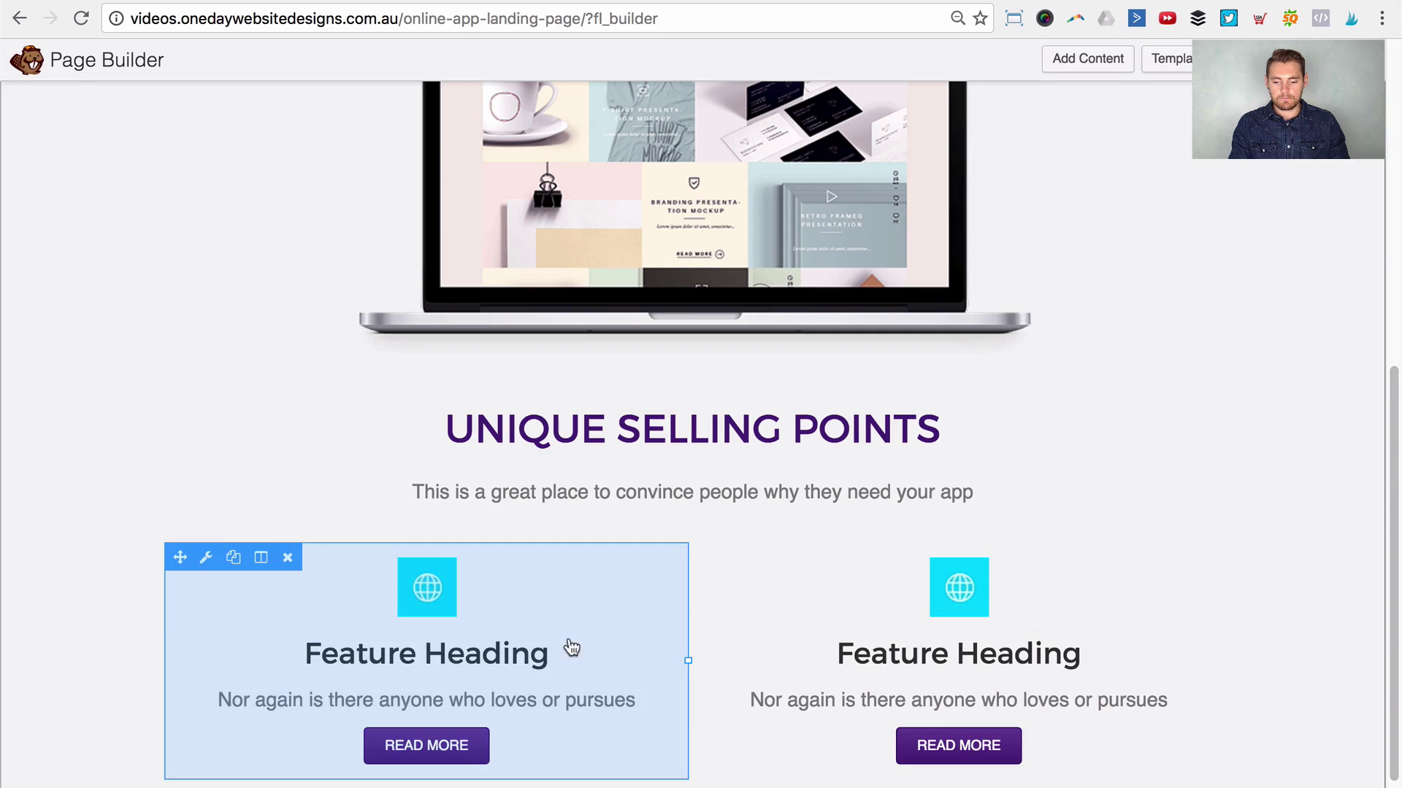
scroll(394, 689, "down", 1)
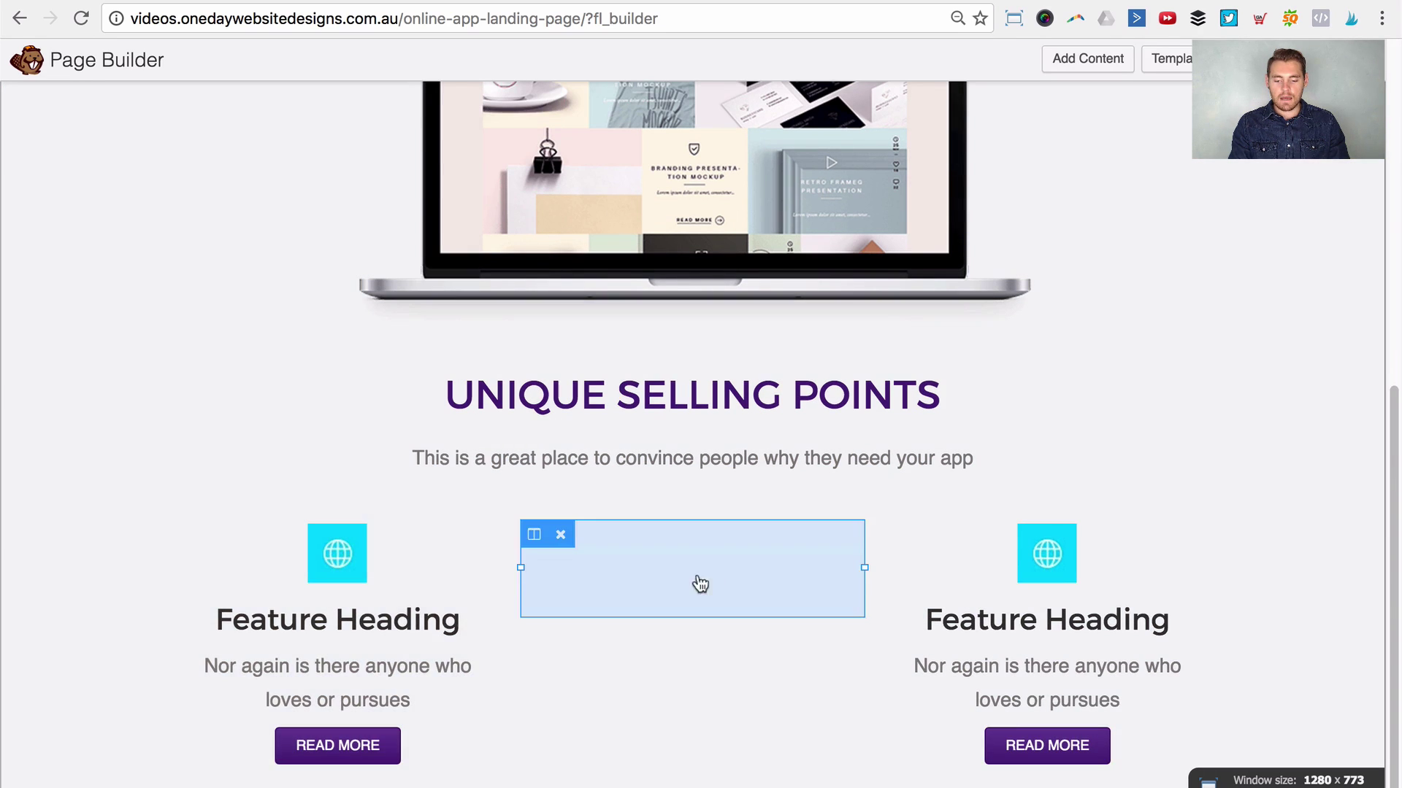
left_click(241, 526)
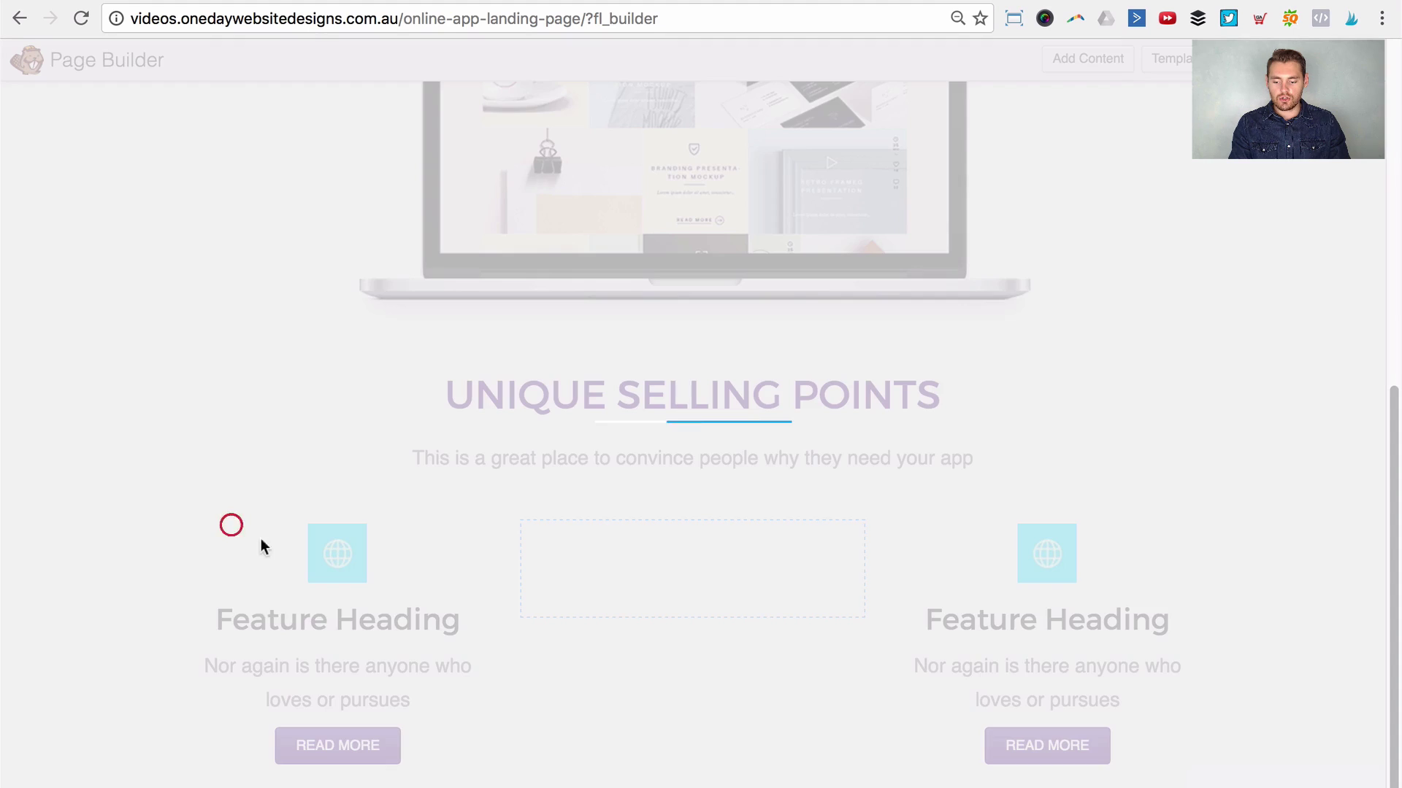
scroll(213, 530, "down", 4)
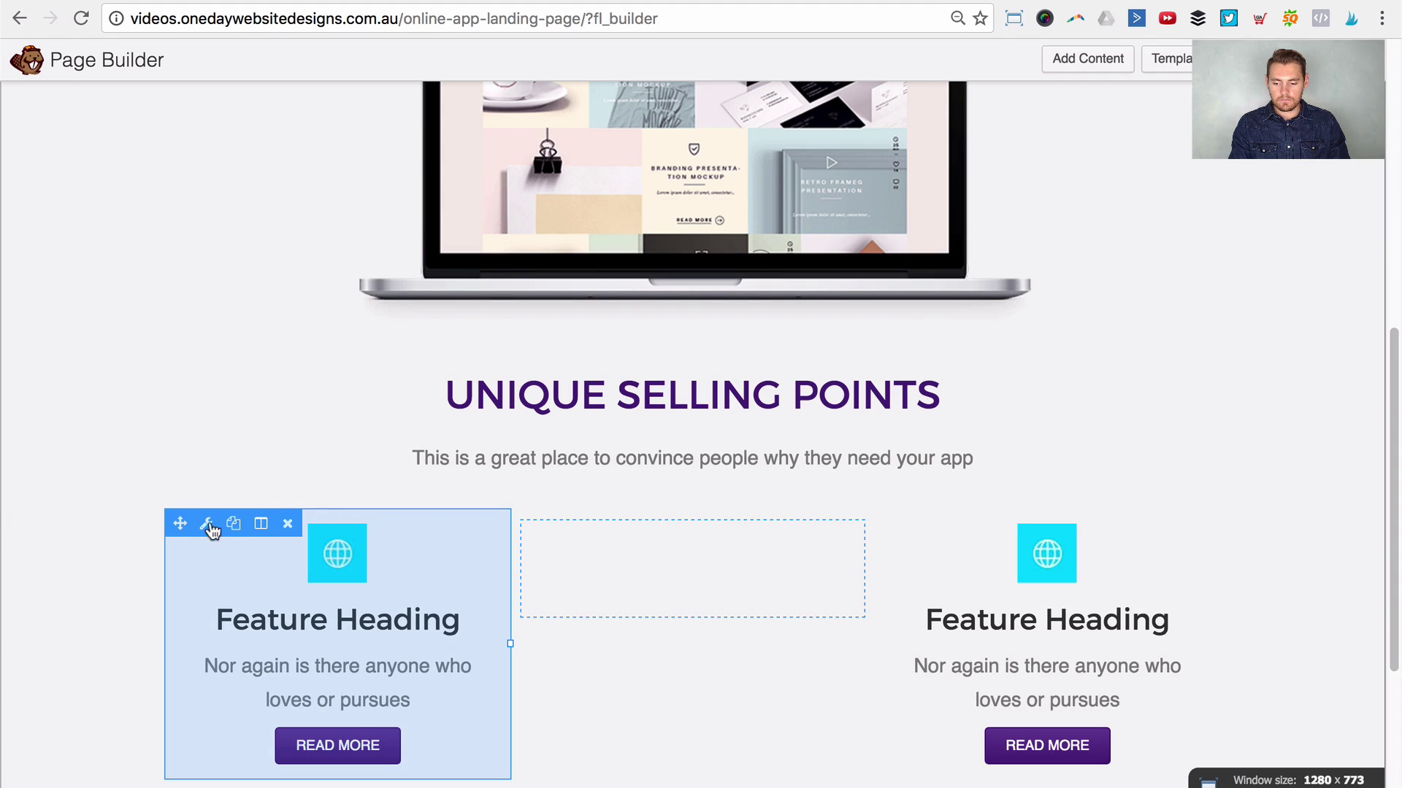
left_click_drag(174, 548, 632, 530)
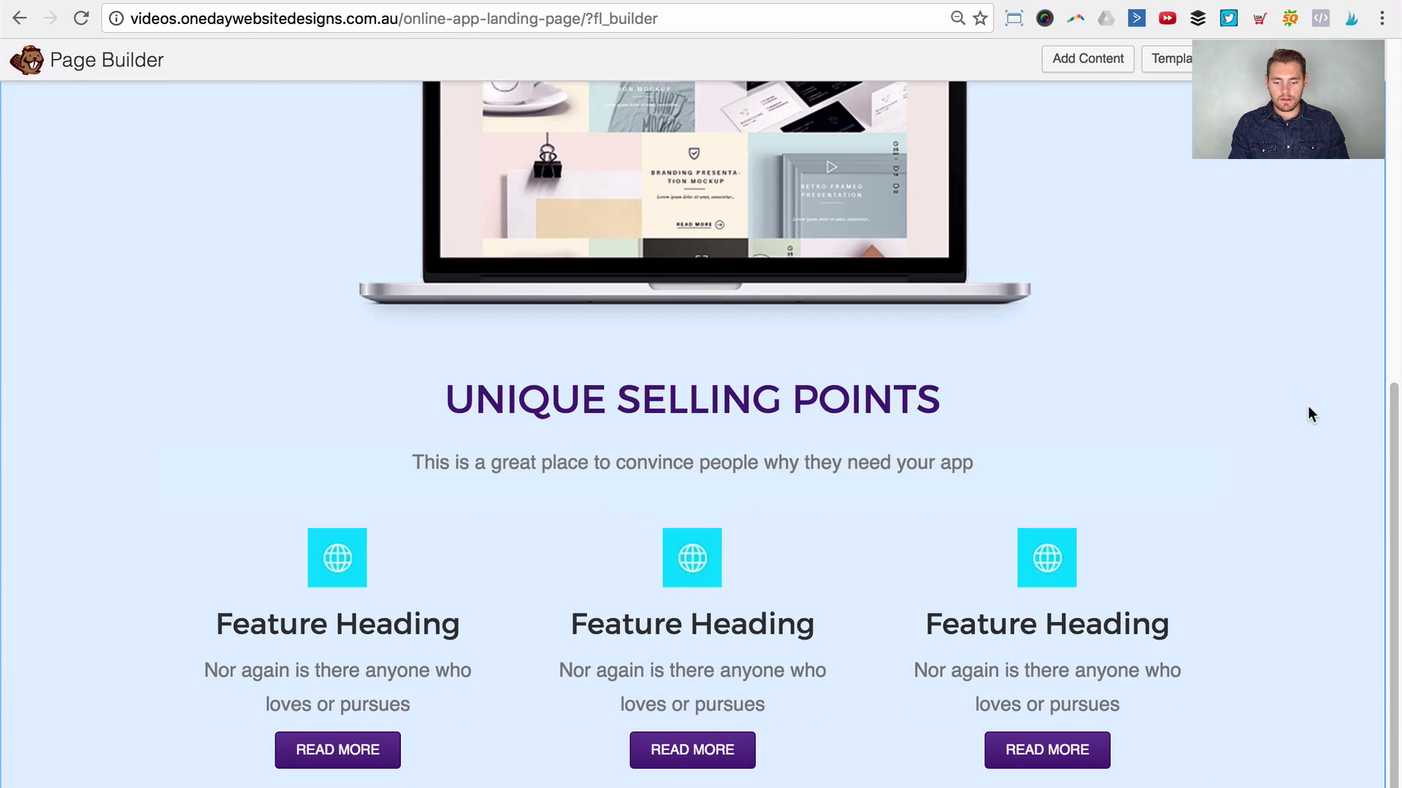
key("Home")
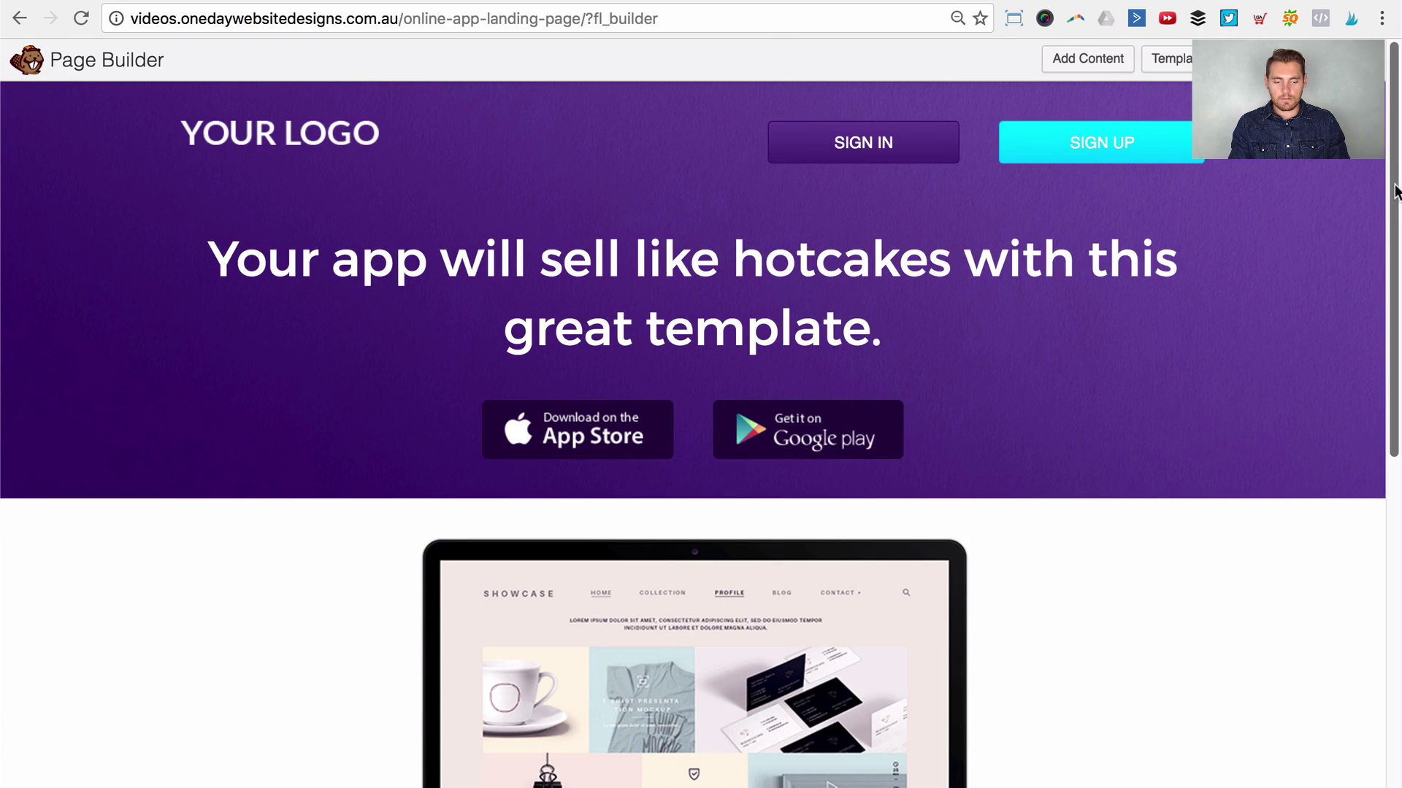
left_click_drag(1396, 212, 1397, 540)
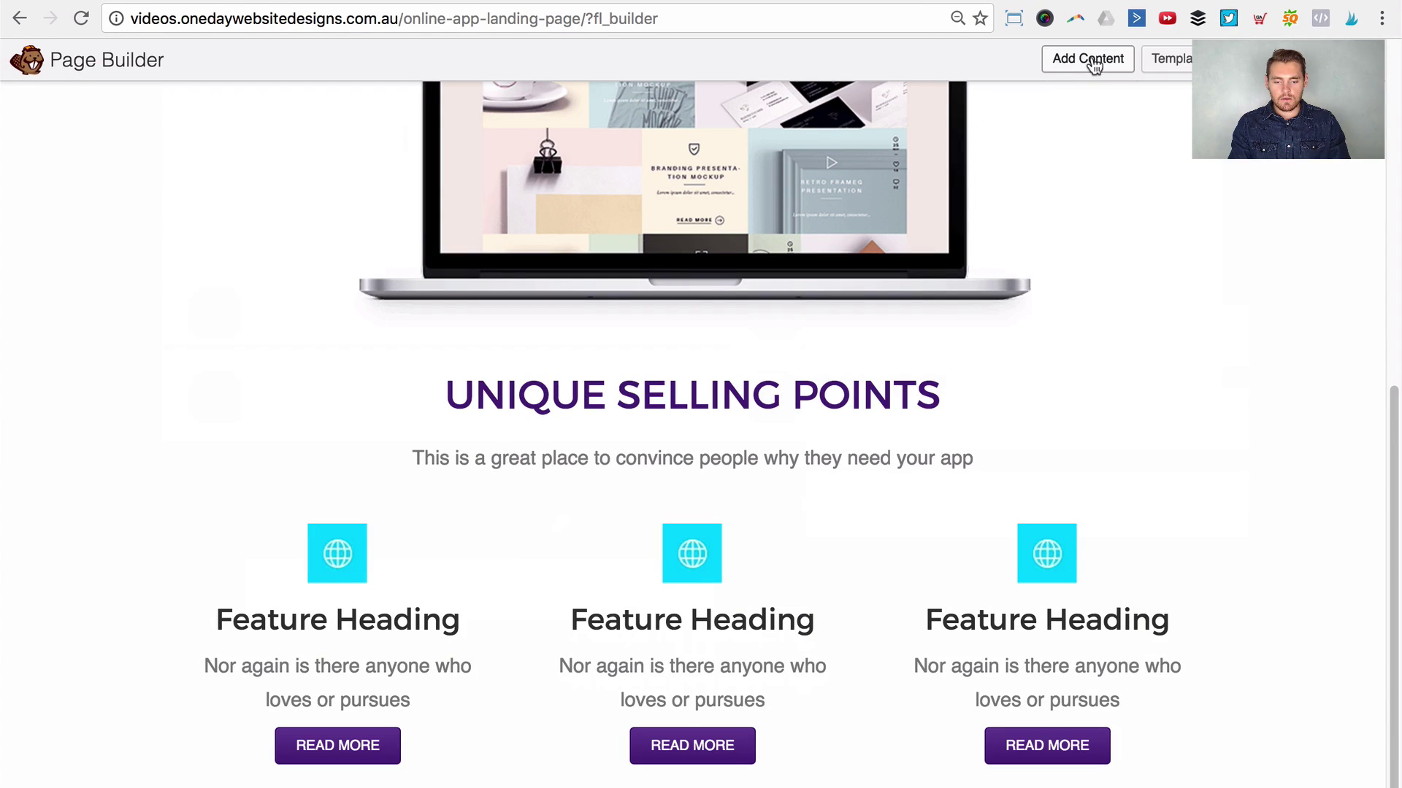
Step: Add a new three-column row below the feature grid
left_click(1093, 62)
left_click(1155, 146)
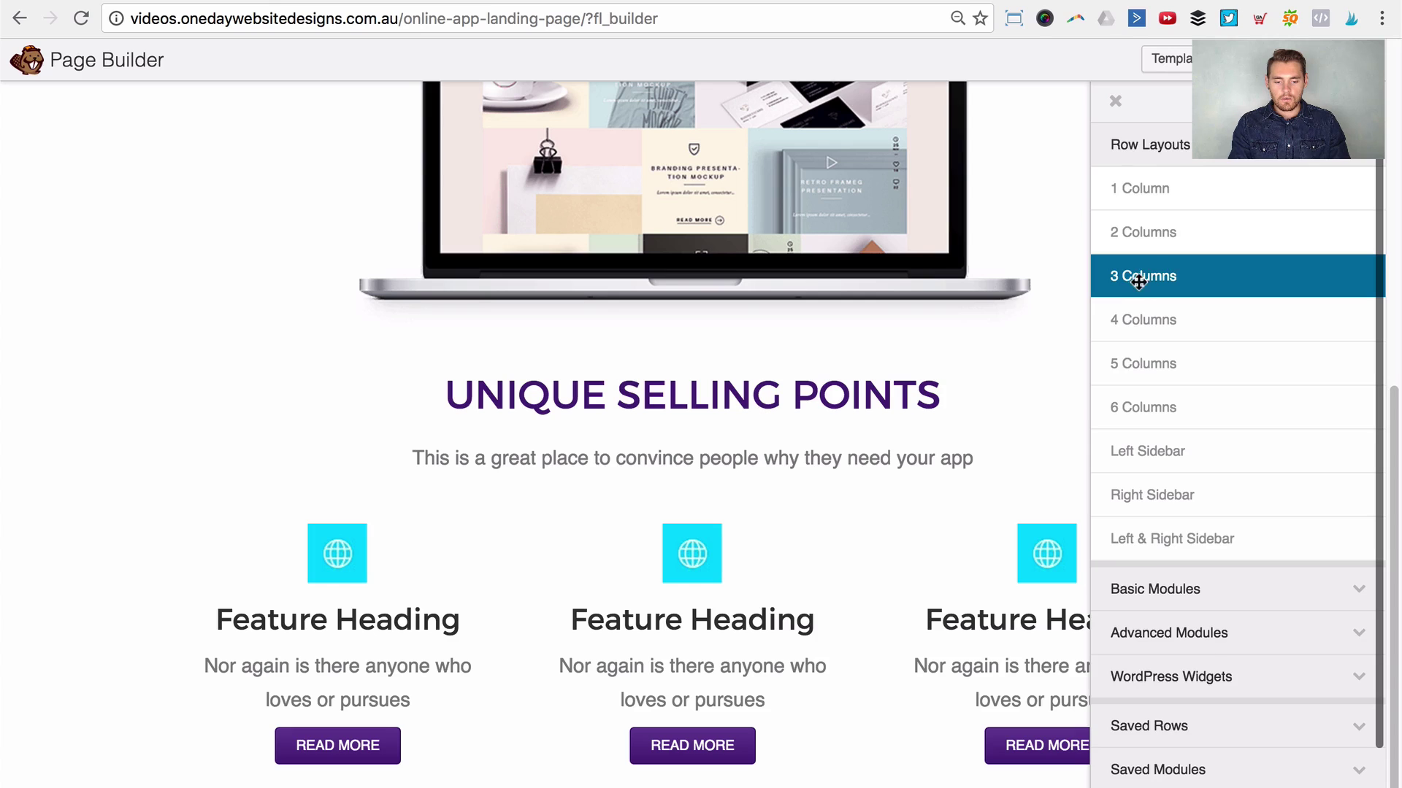
left_click_drag(1151, 272, 681, 730)
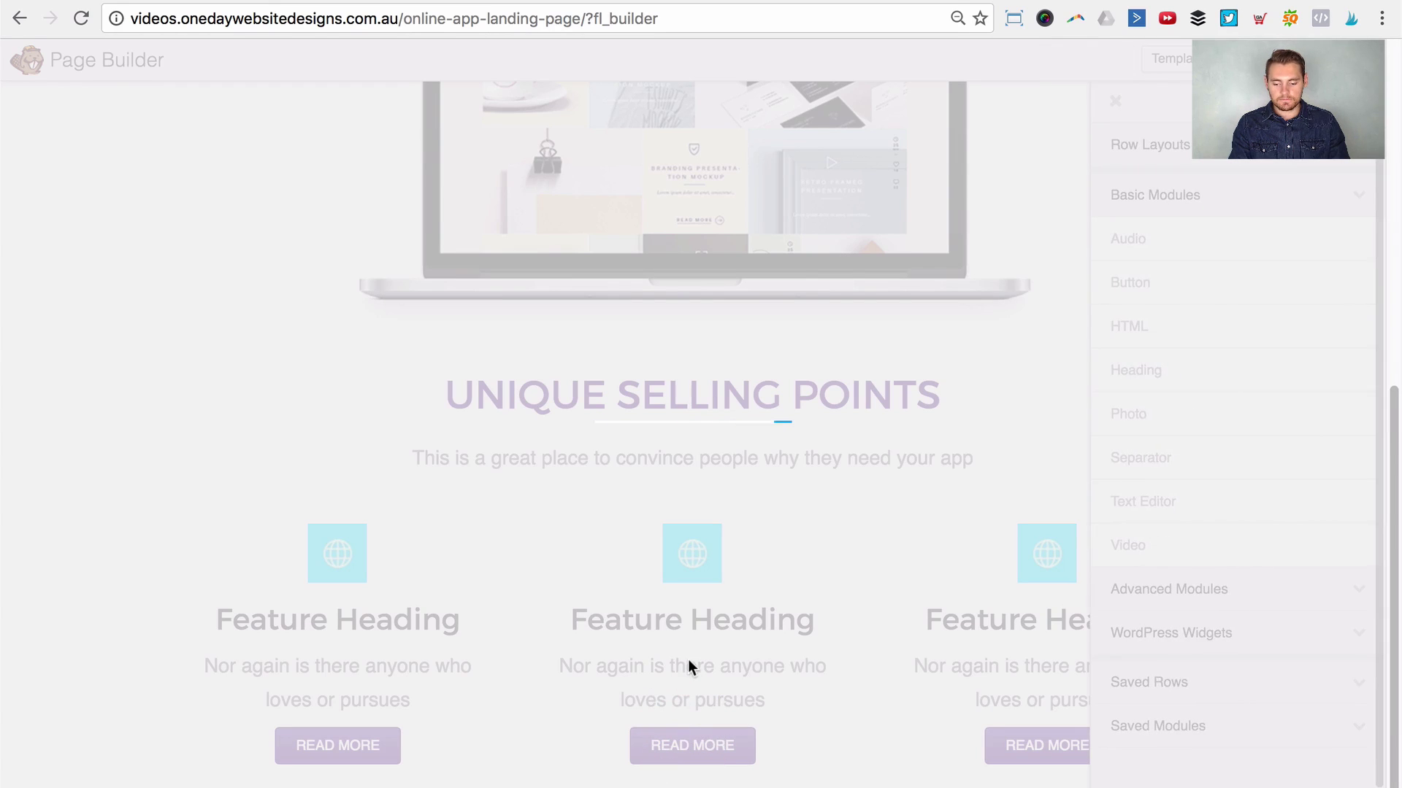
scroll(310, 605, "down", 2)
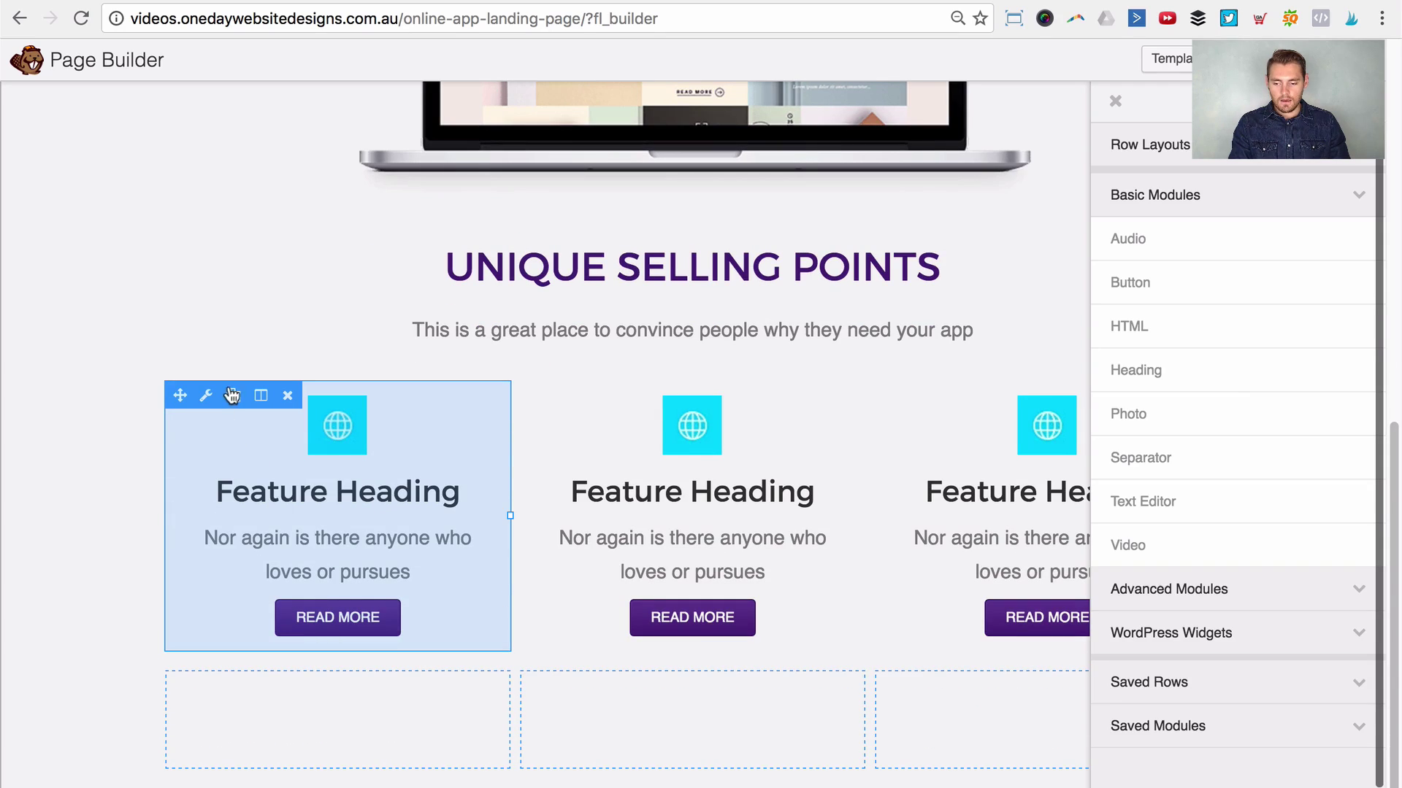
Step: Duplicate the three feature callouts and move the copies into the new row's columns
left_click(235, 391)
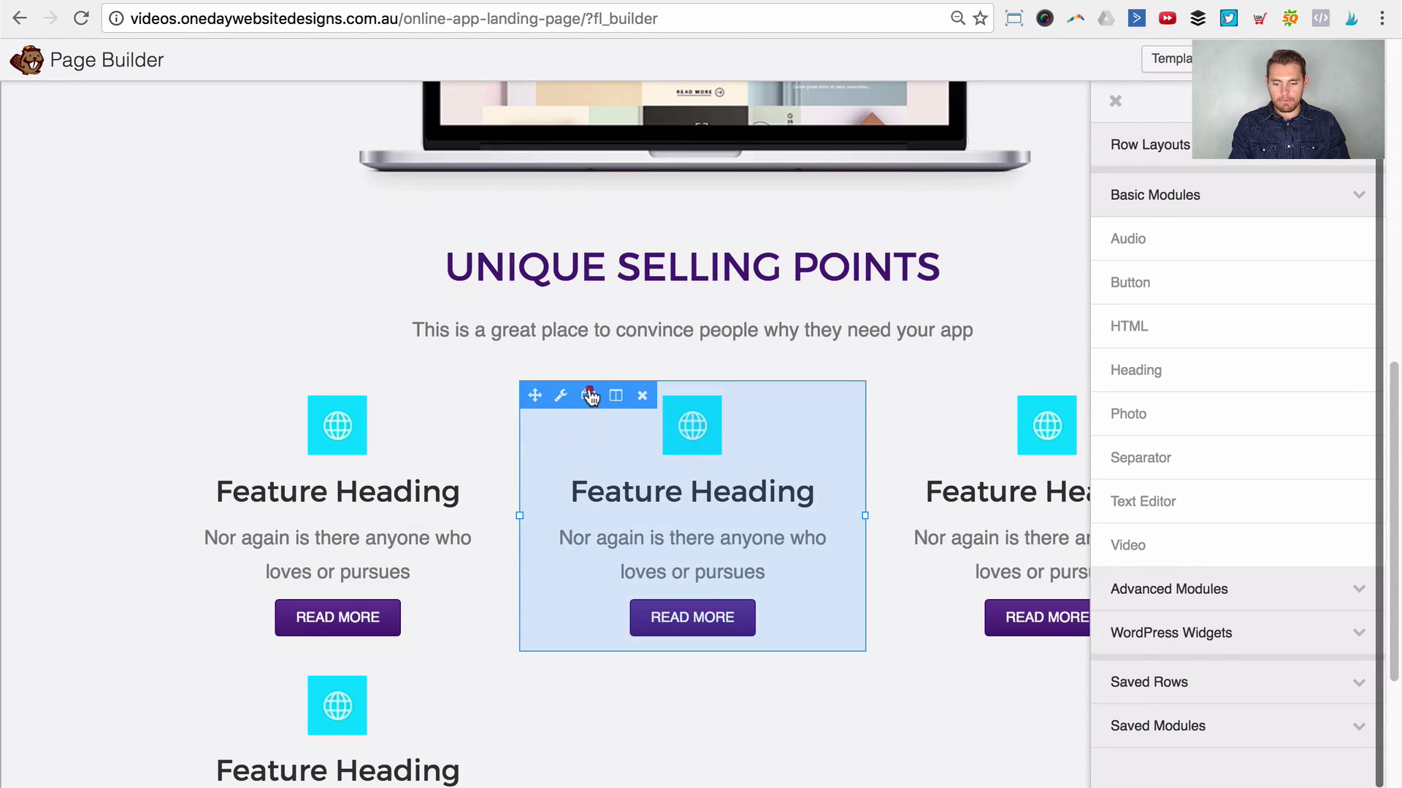
left_click(590, 397)
left_click(944, 396)
scroll(923, 465, "down", 4)
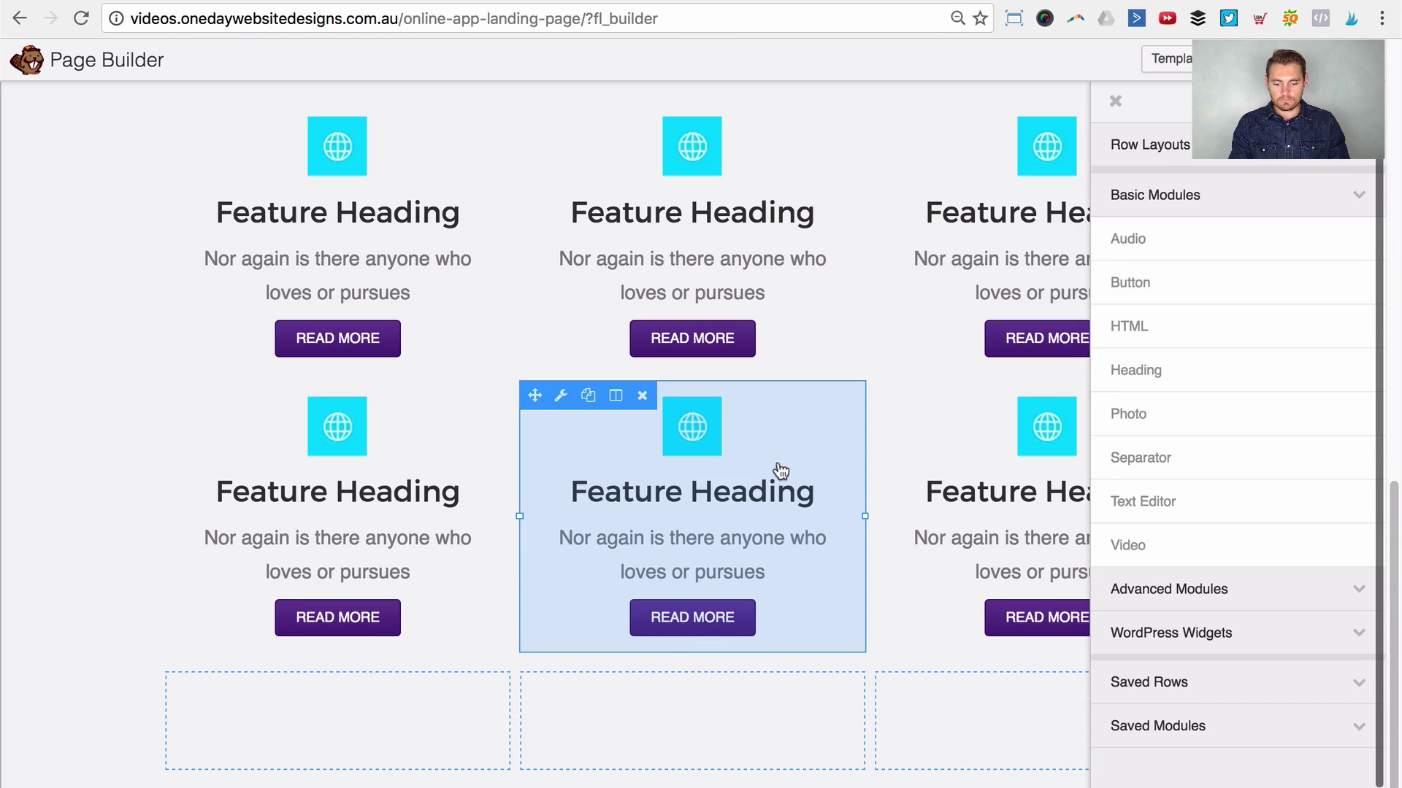
left_click_drag(178, 395, 275, 719)
left_click_drag(541, 428, 648, 760)
left_click_drag(890, 462, 963, 551)
scroll(1282, 484, "up", 3)
scroll(1318, 467, "down", 5)
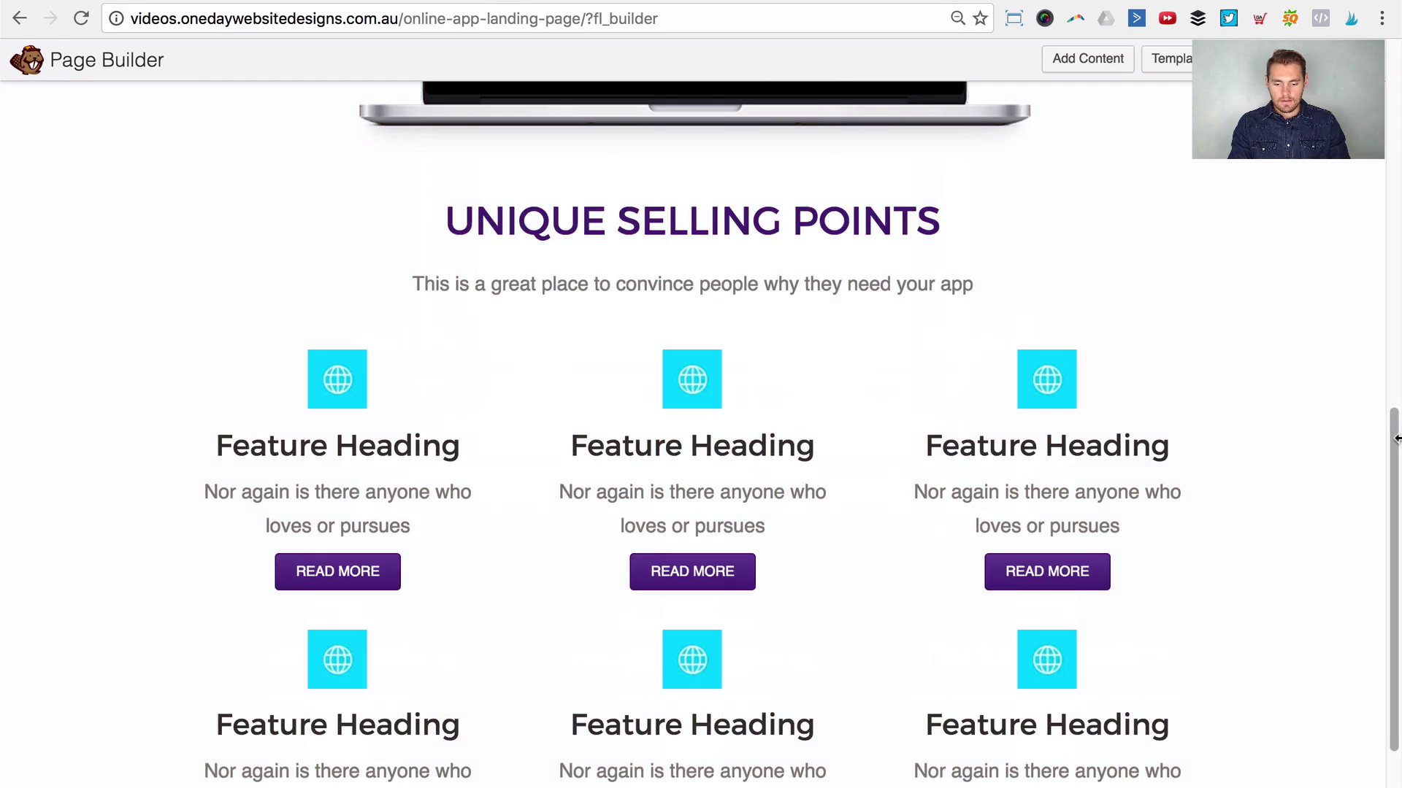
mouse_move(475, 443)
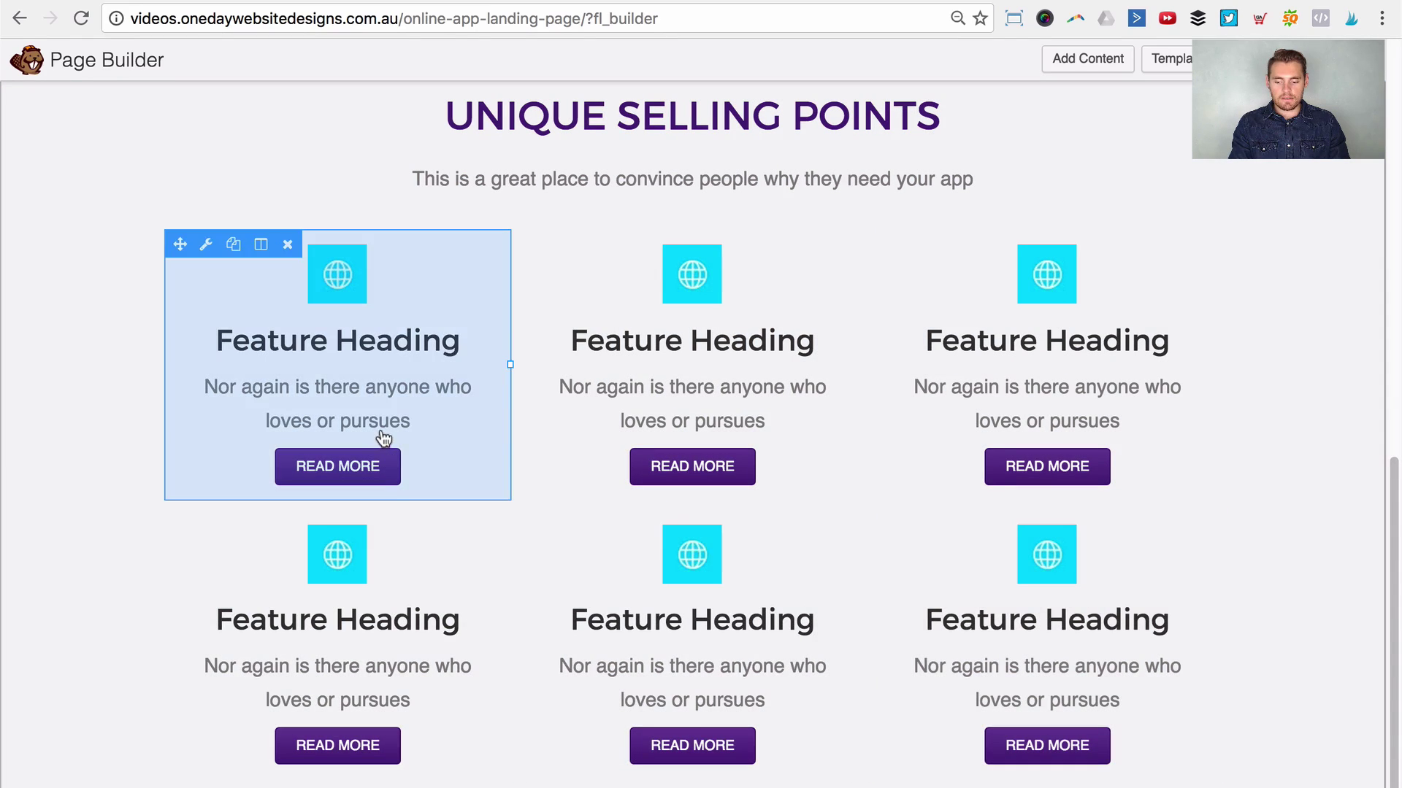
Step: Give the top-left feature callout a 60 px bottom margin and save
left_click(389, 434)
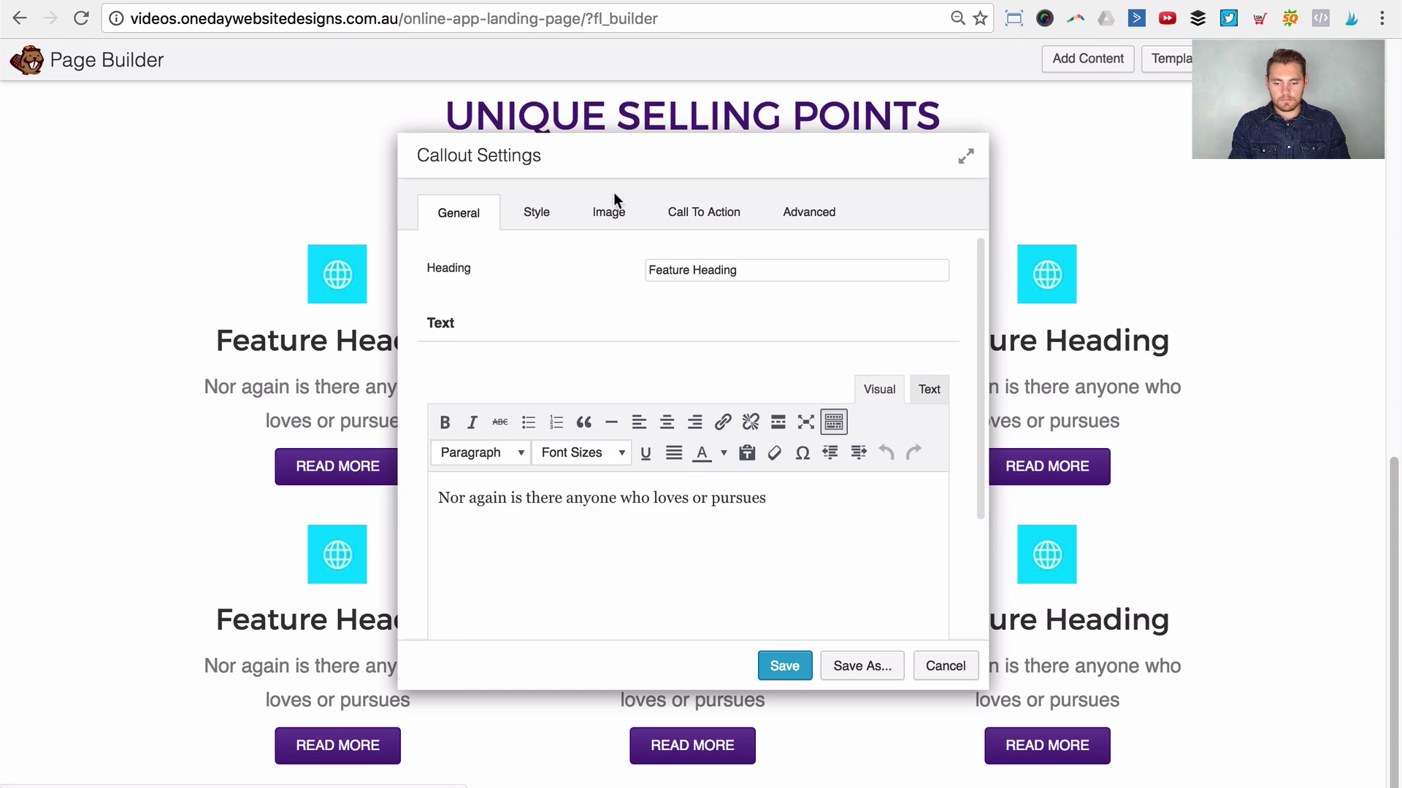
left_click(798, 213)
left_click(680, 324)
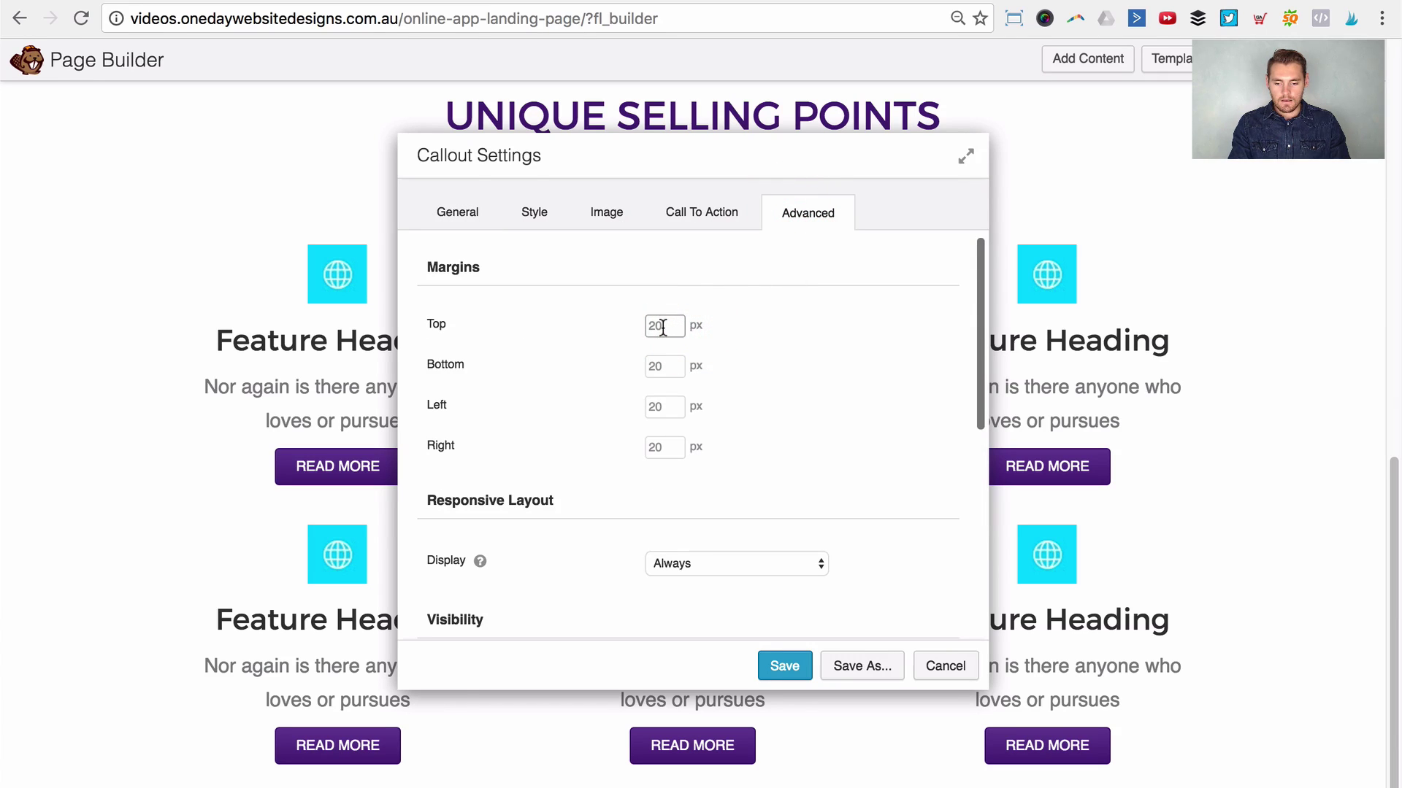
type("40")
key("Tab")
double_click(664, 326)
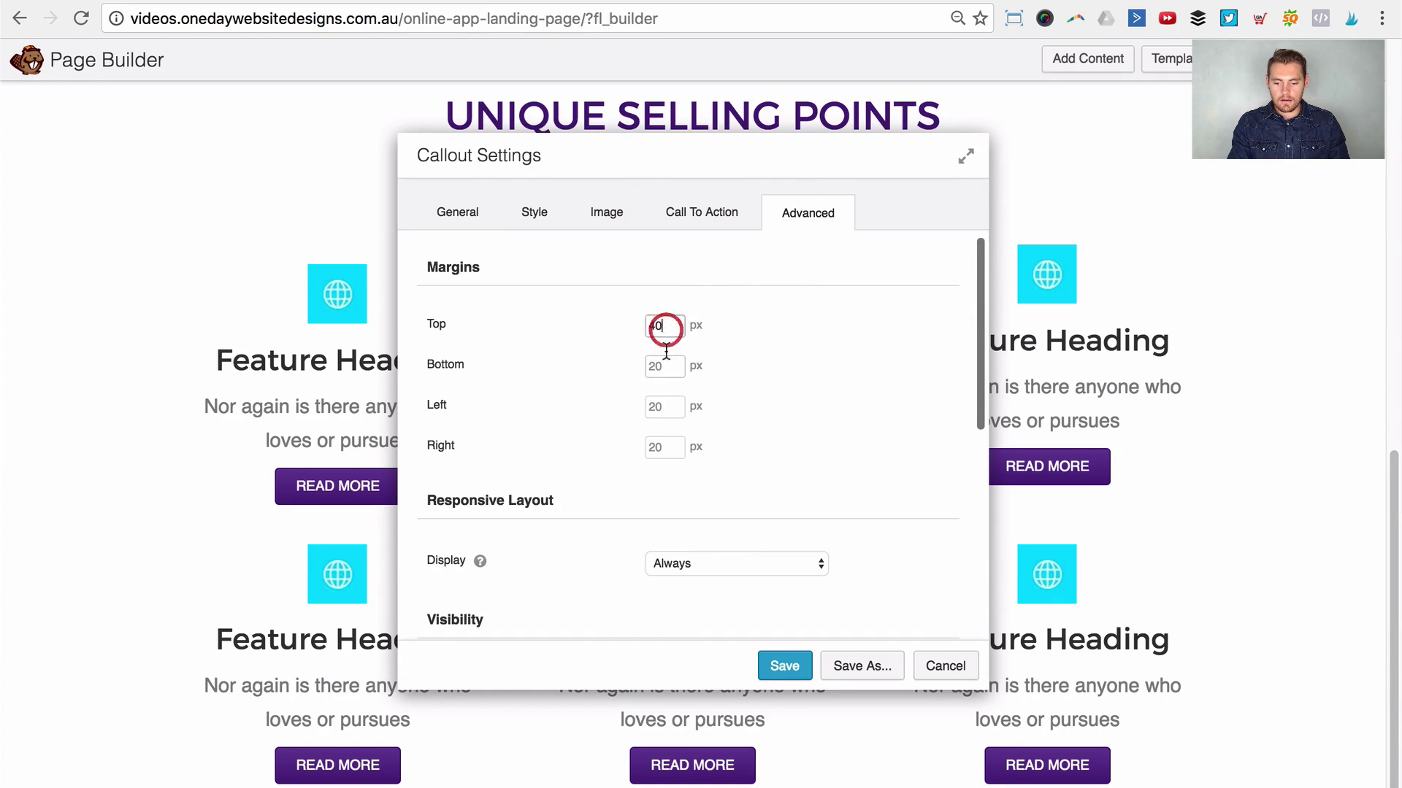
left_click_drag(664, 326, 663, 366)
key("super+a")
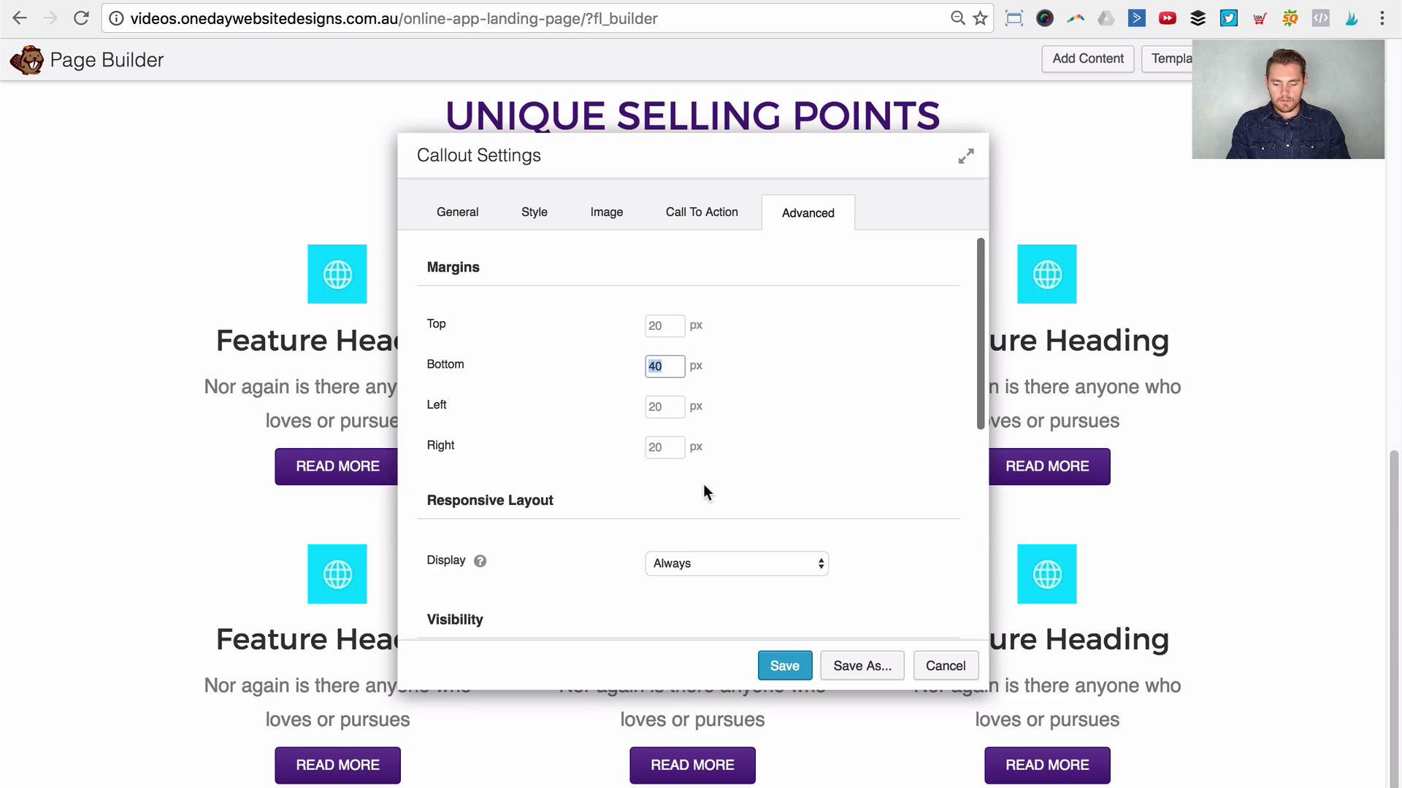
type("60")
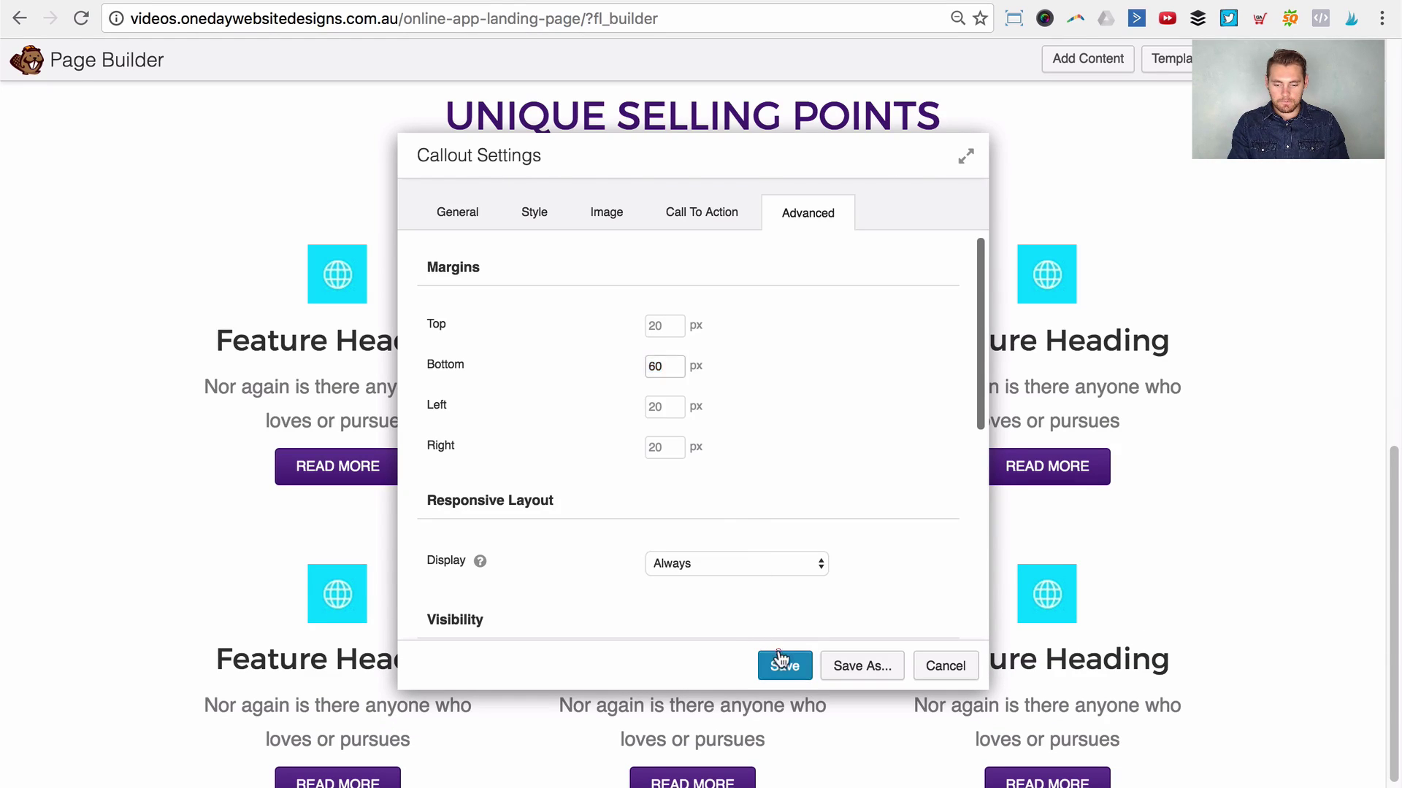
left_click(783, 664)
Step: Change the middle and top-right callouts' bottom margins from 20 to 60 px and save each
left_click(757, 391)
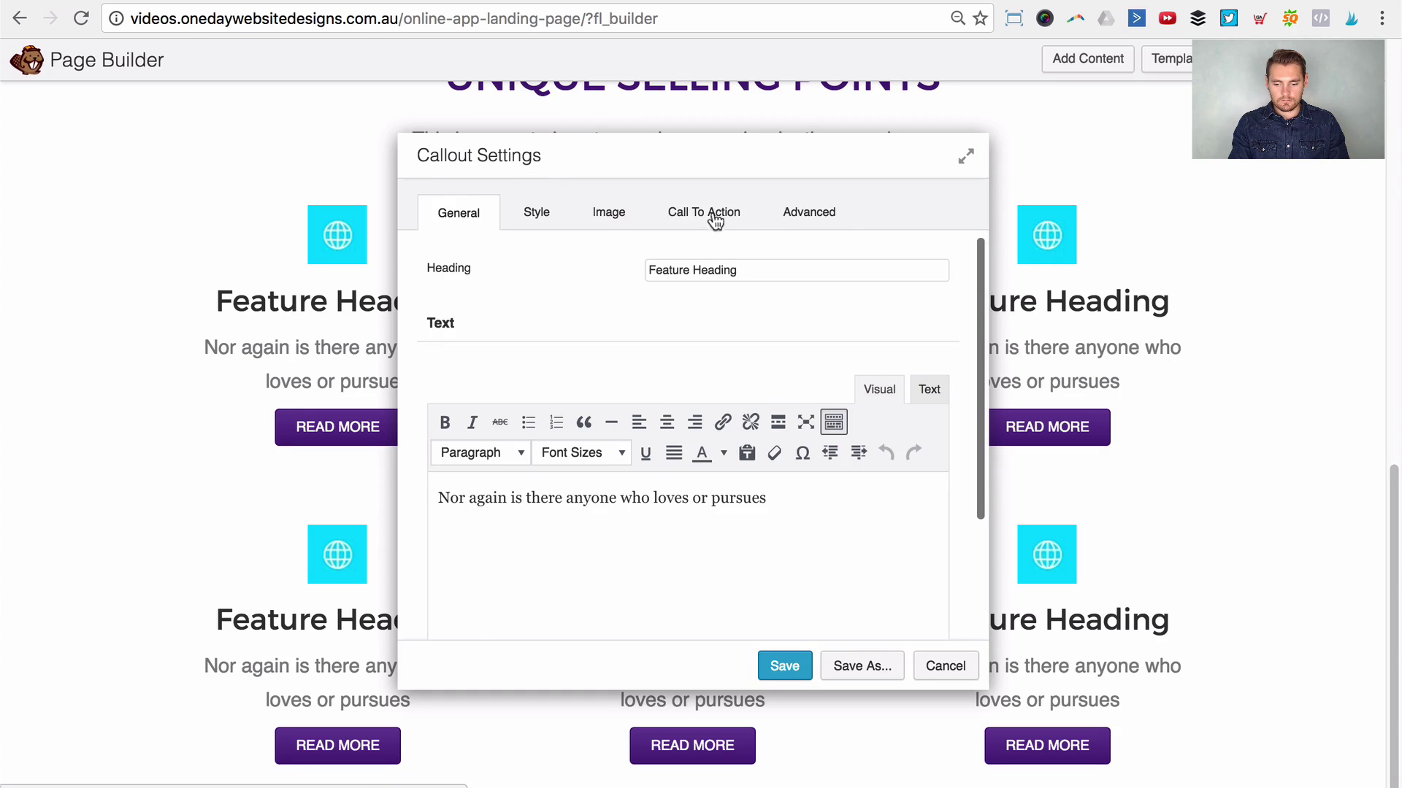
left_click(771, 216)
left_click(677, 364)
double_click(677, 364)
type("60")
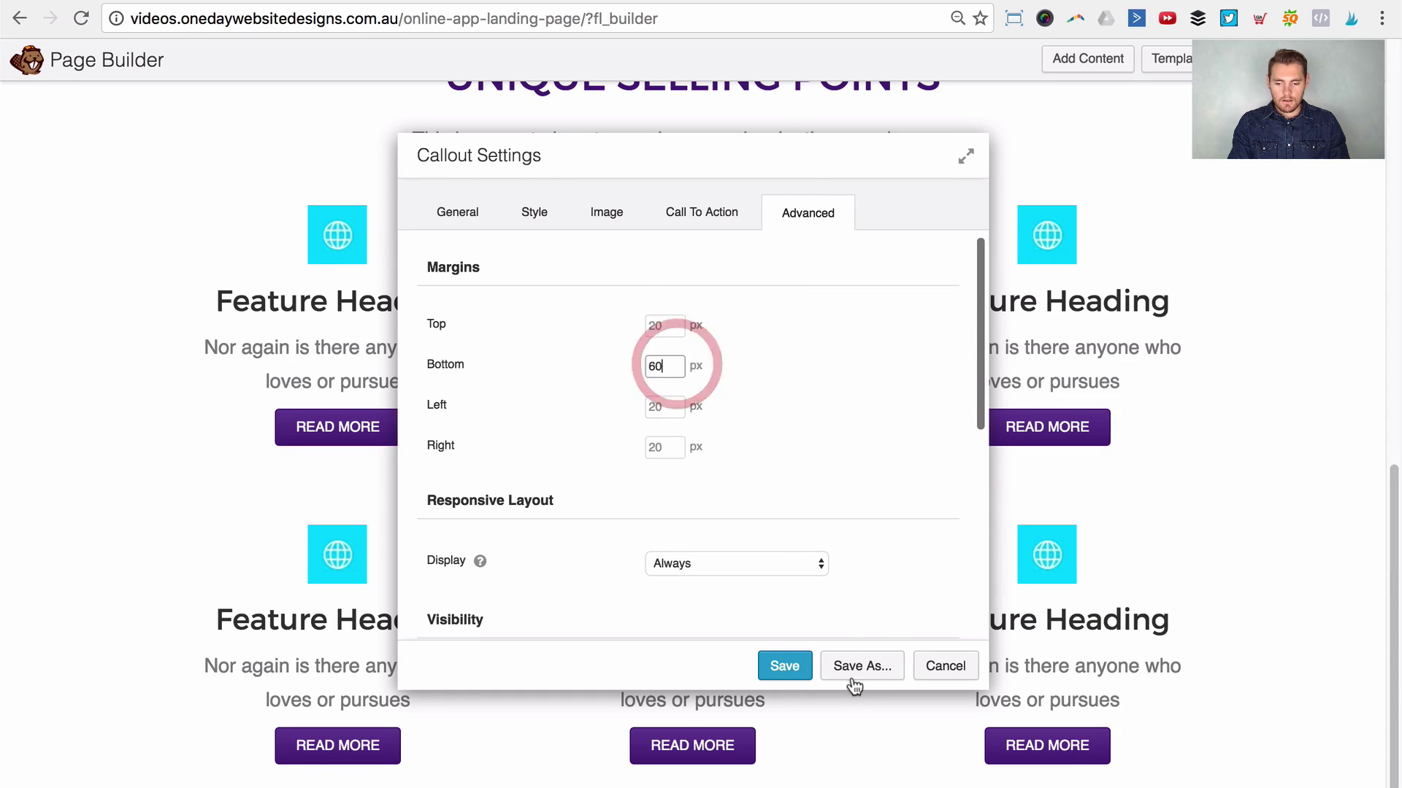
left_click(788, 667)
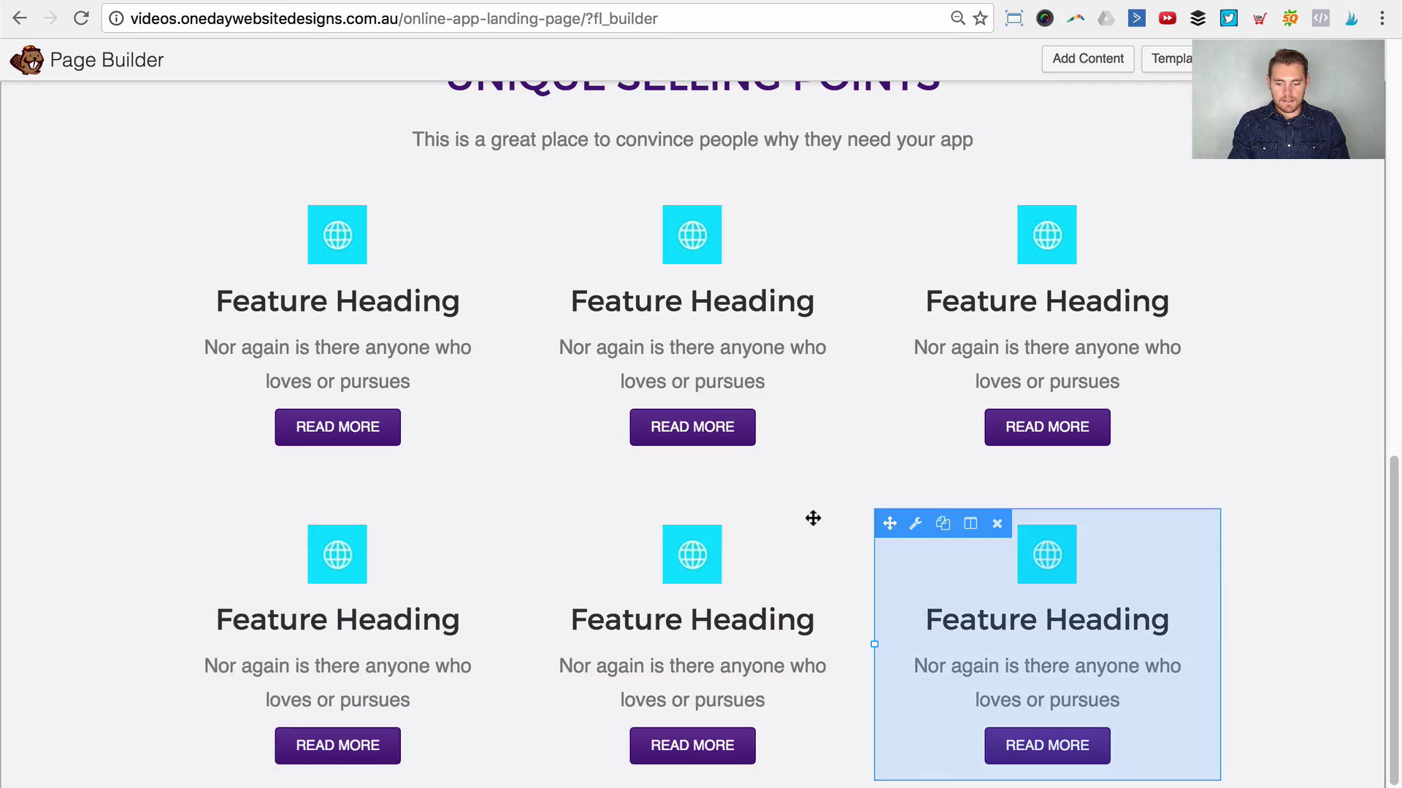
left_click(1038, 273)
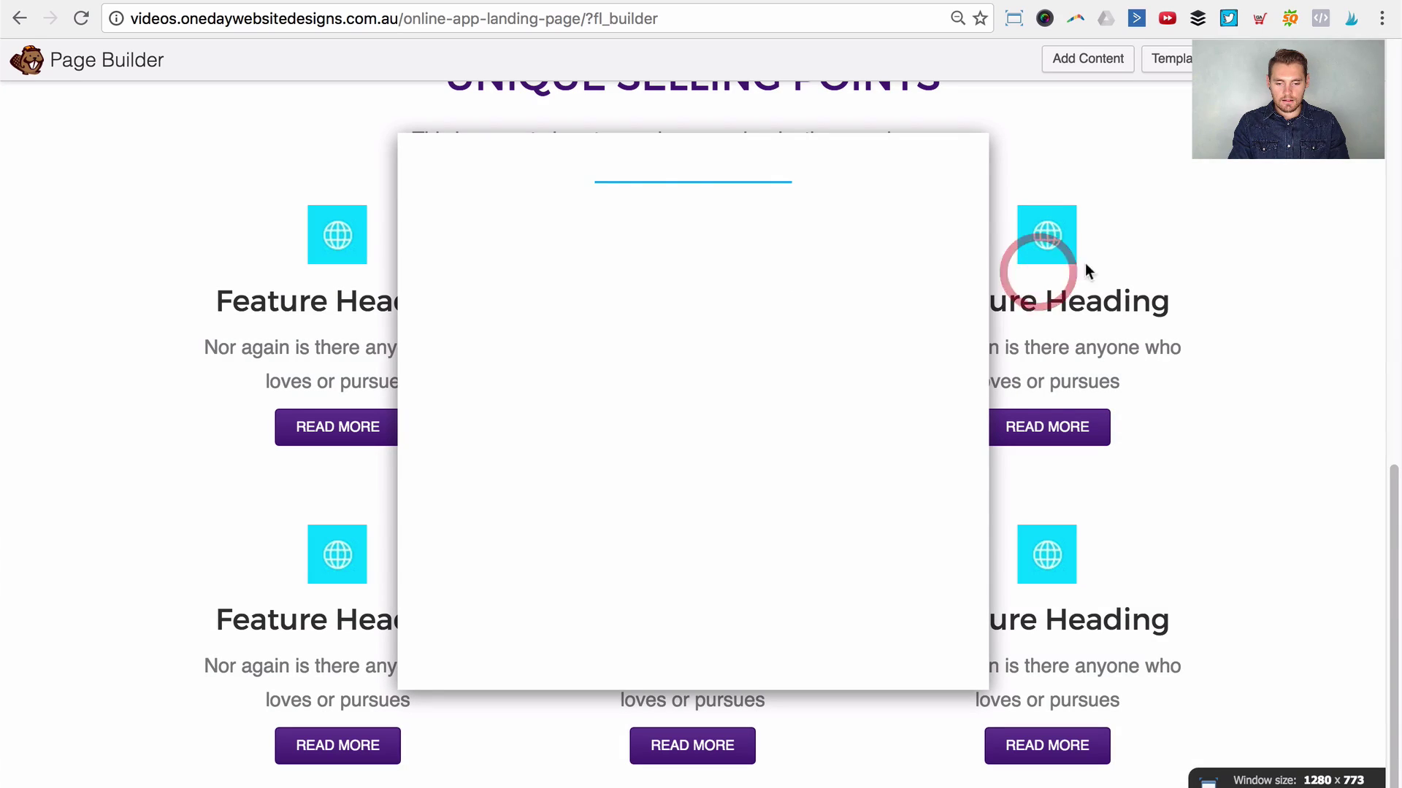
left_click(781, 206)
double_click(659, 365)
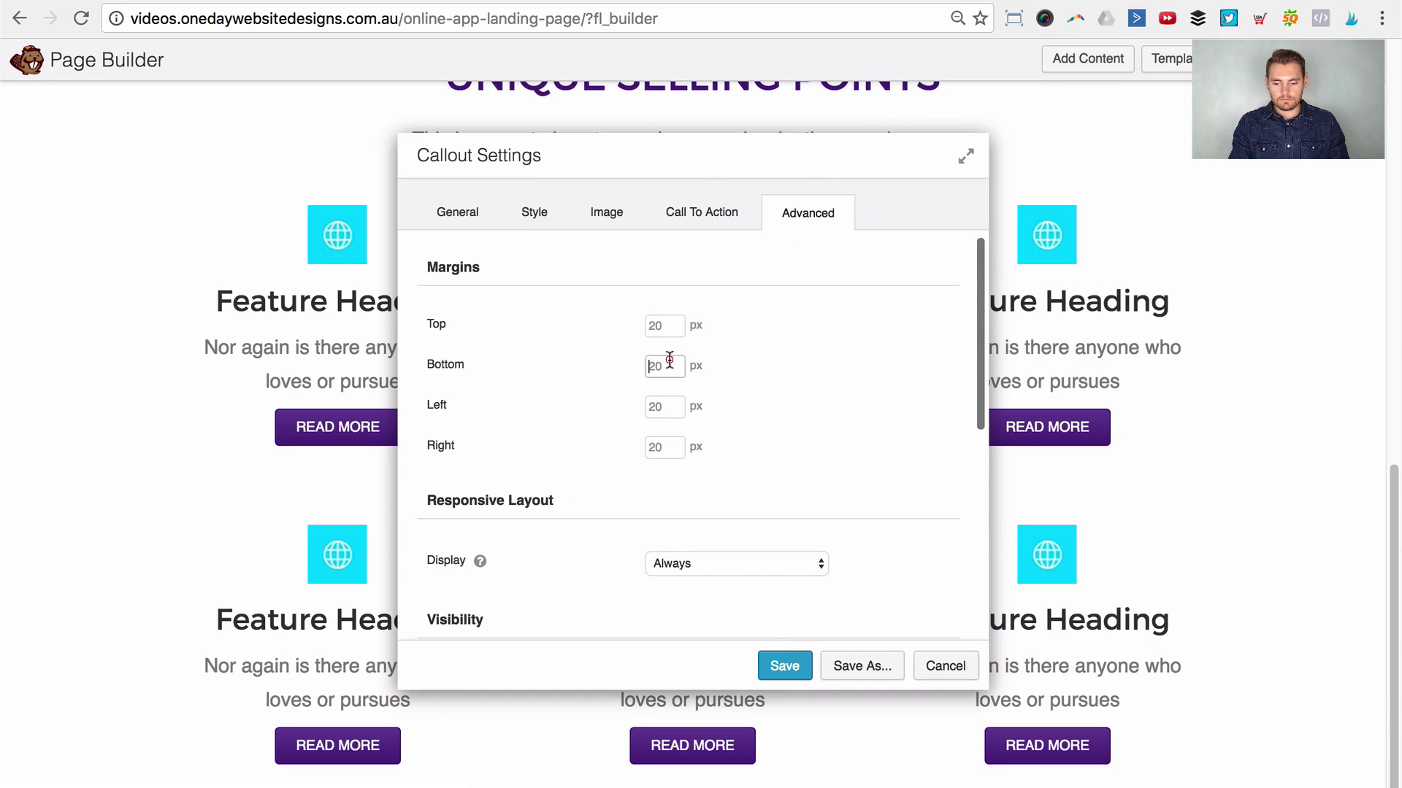
type("60")
left_click(783, 666)
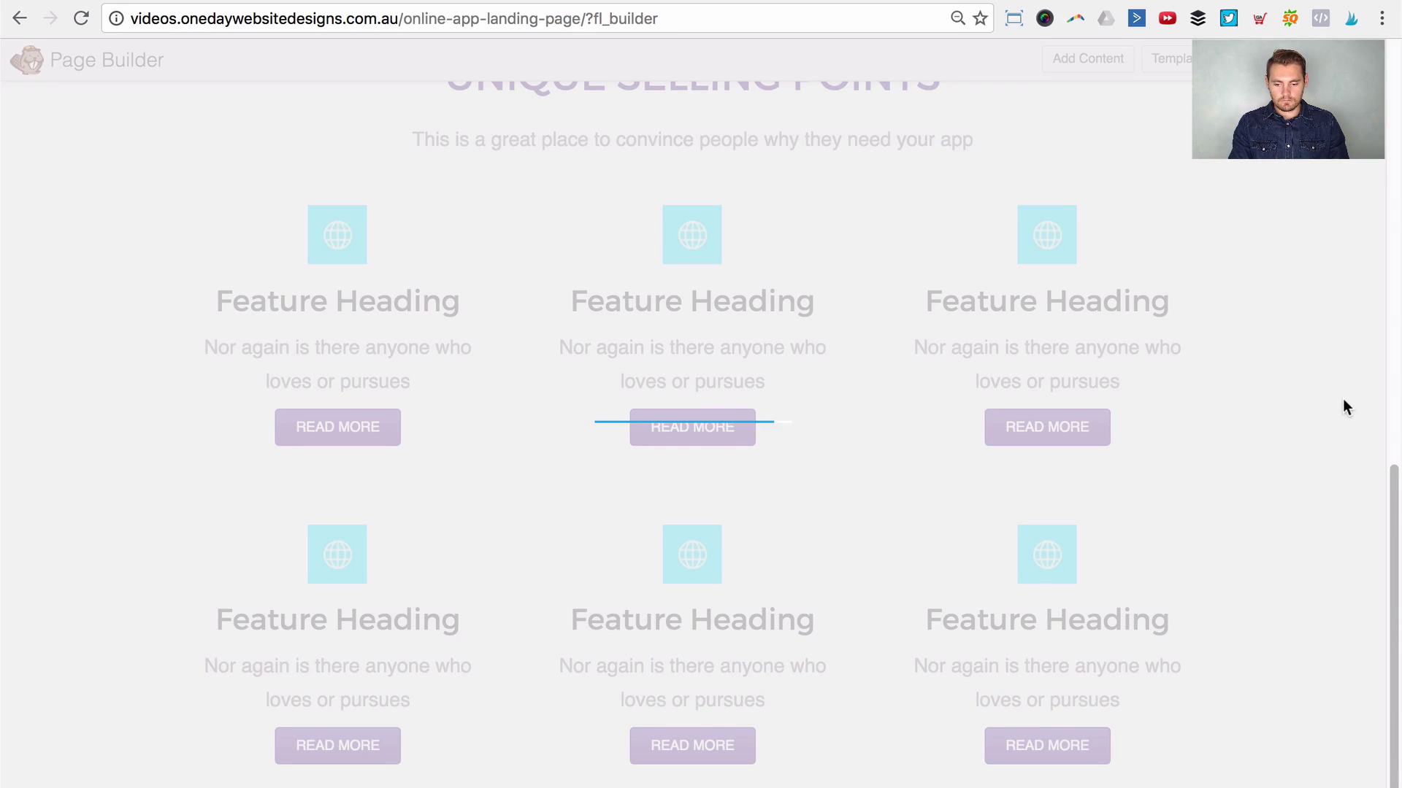
Step: Change the hero headline's top margin from 40 to 80 px and save
scroll(1341, 400, "up", 15)
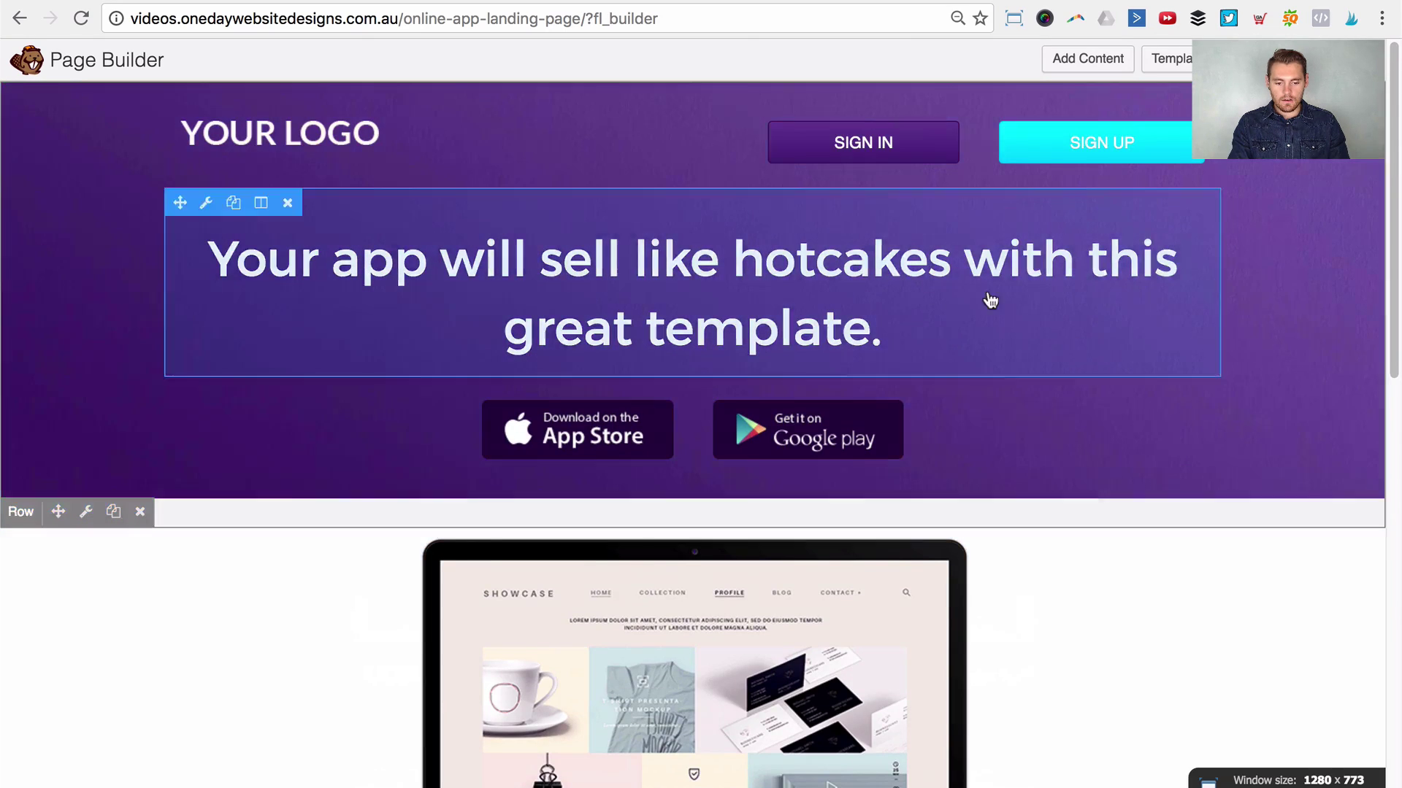
left_click(654, 283)
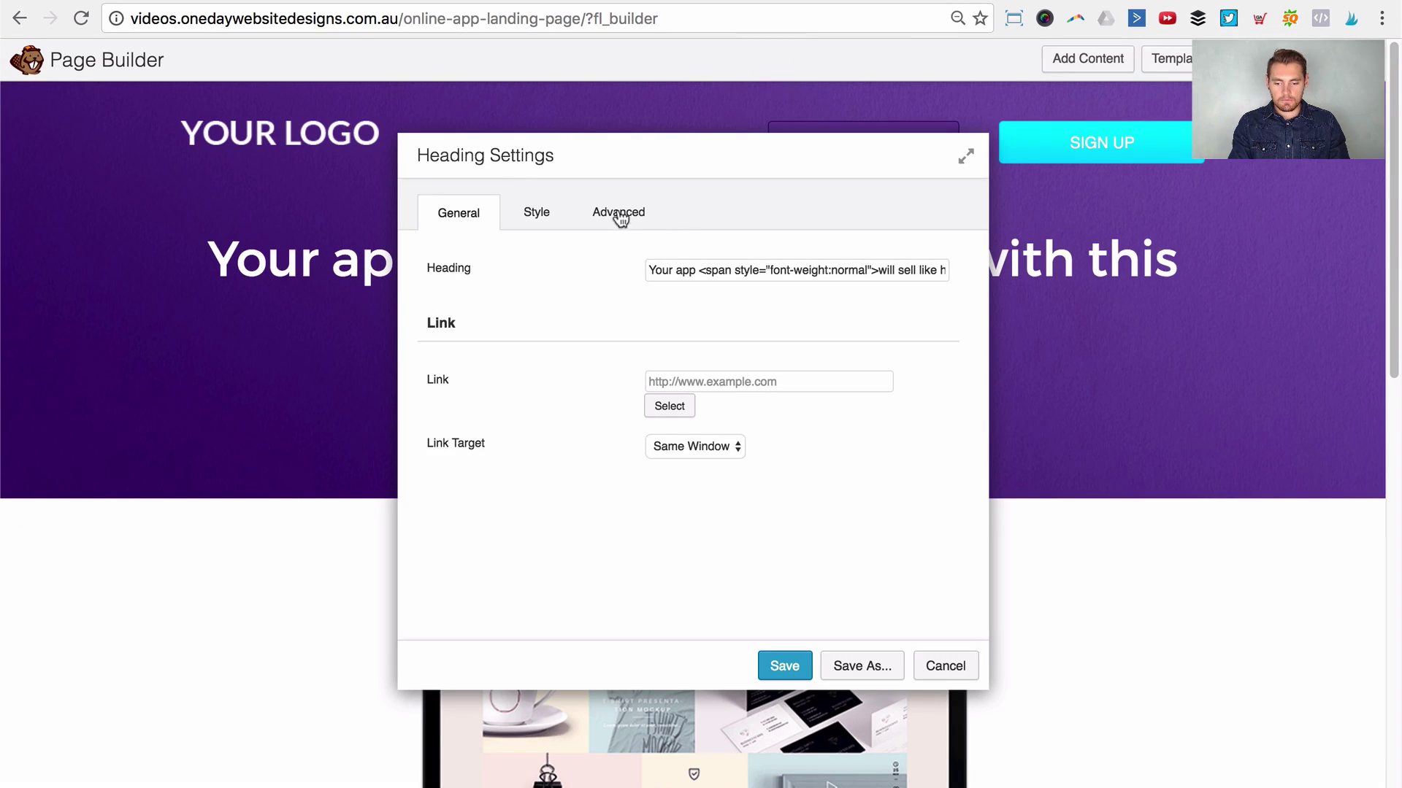
left_click(620, 212)
double_click(665, 324)
type("80")
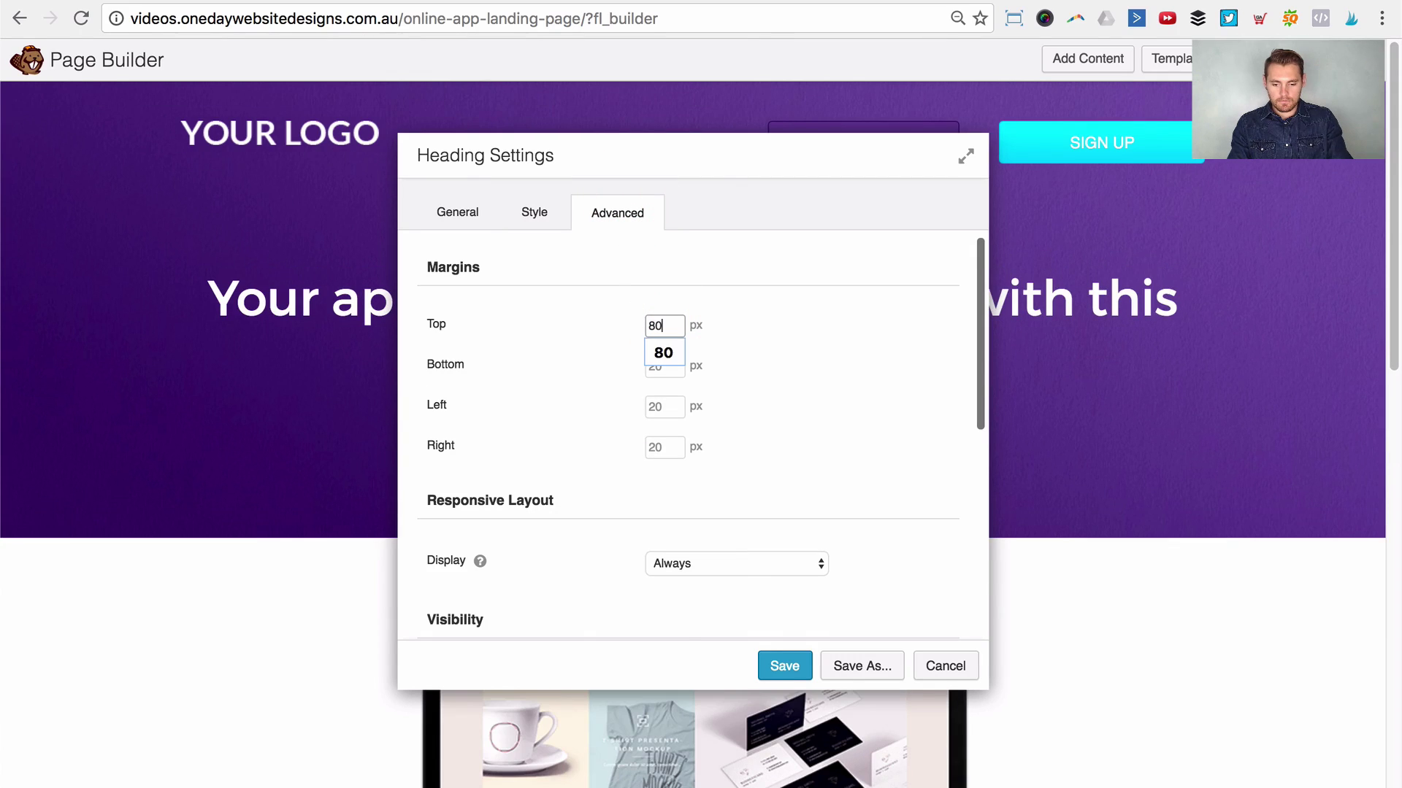
left_click(785, 666)
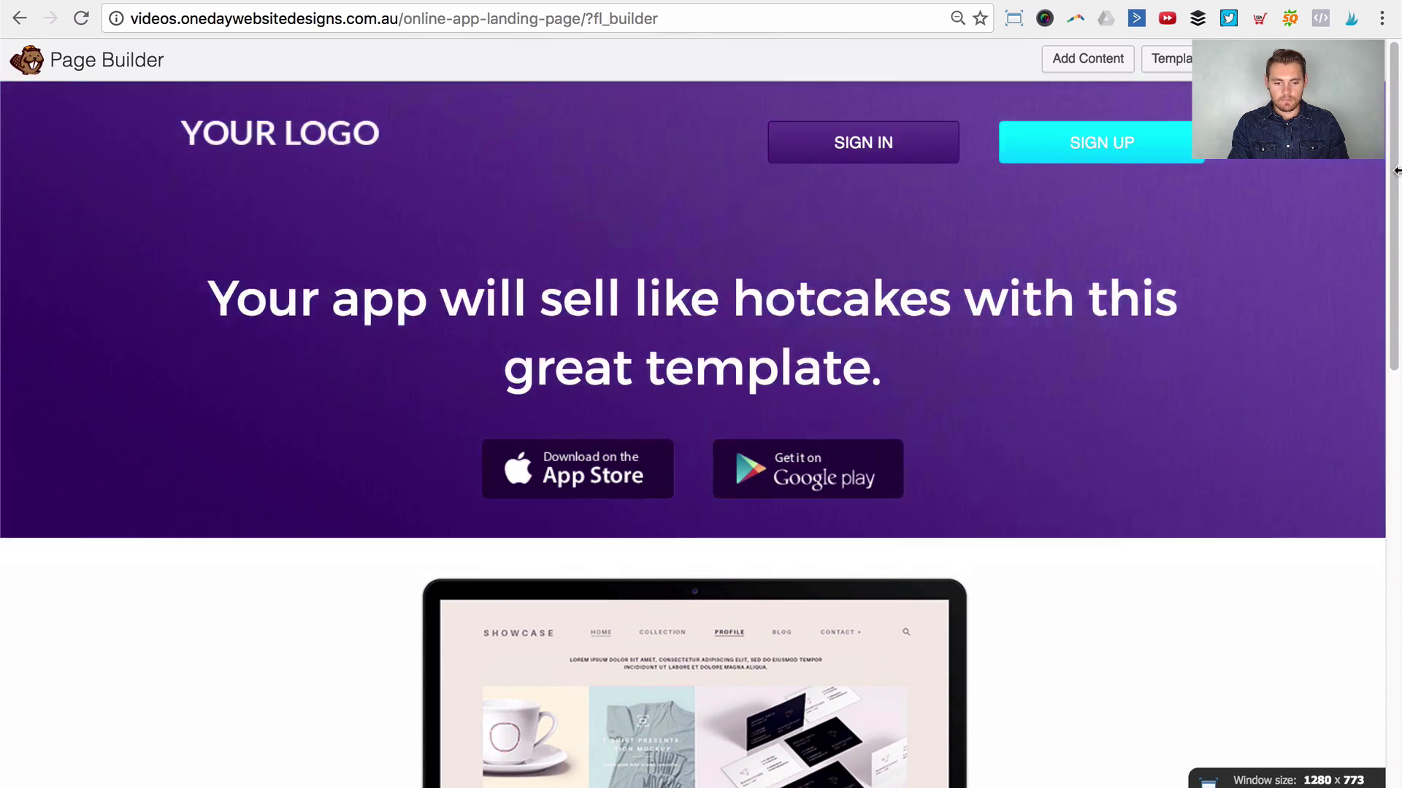
Step: Scroll to the laptop mockup row and open its Row Settings
left_click_drag(1395, 144, 1397, 640)
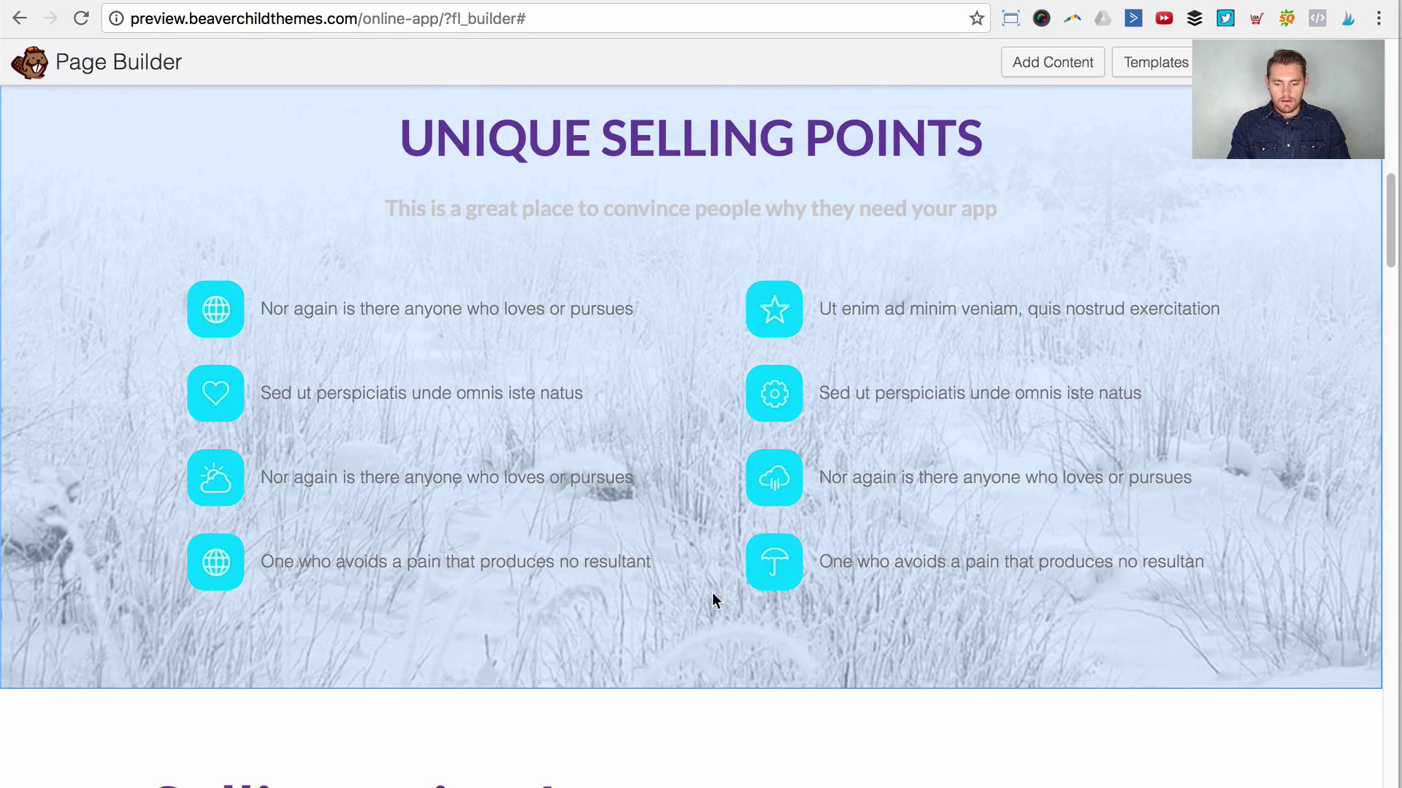
scroll(712, 593, "up", 5)
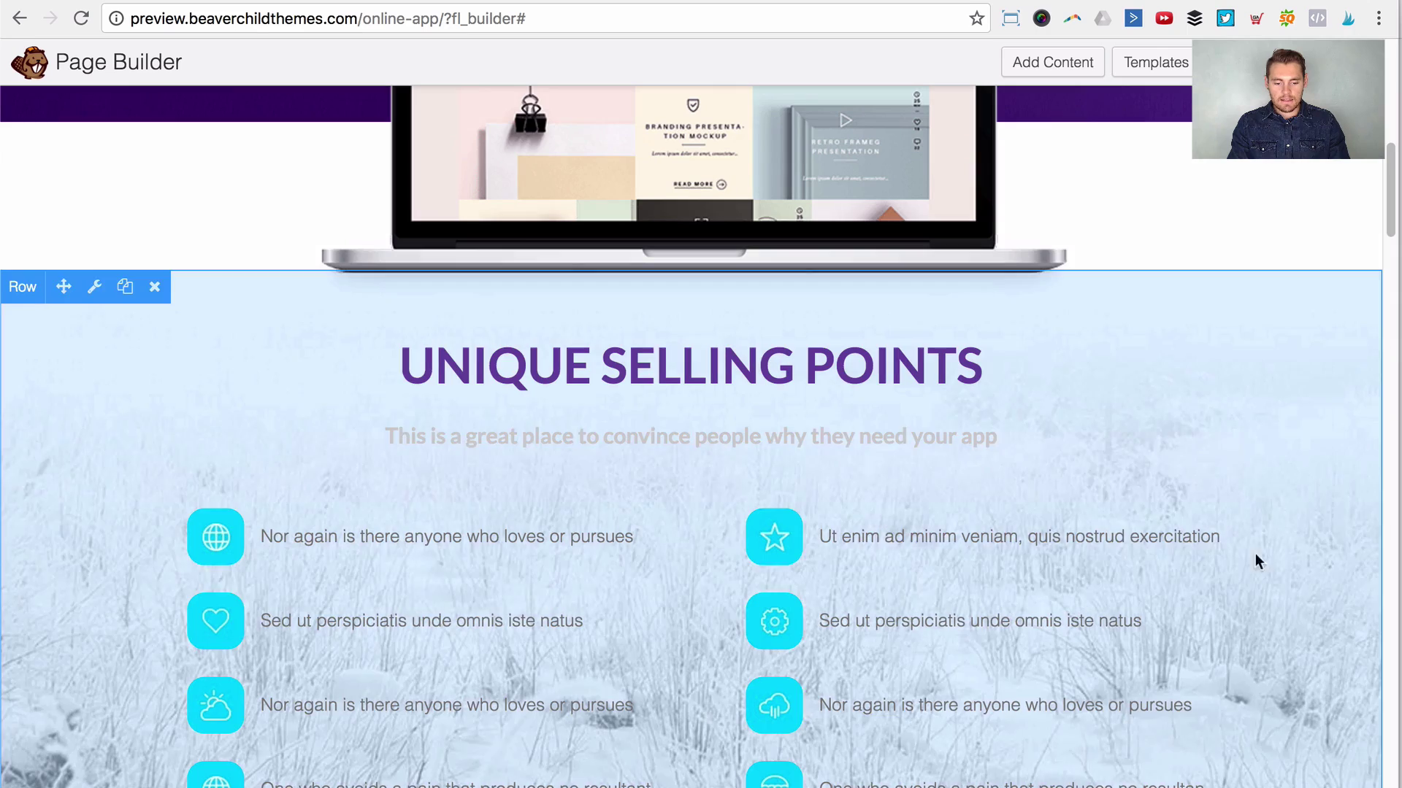
scroll(1368, 600, "down", 1)
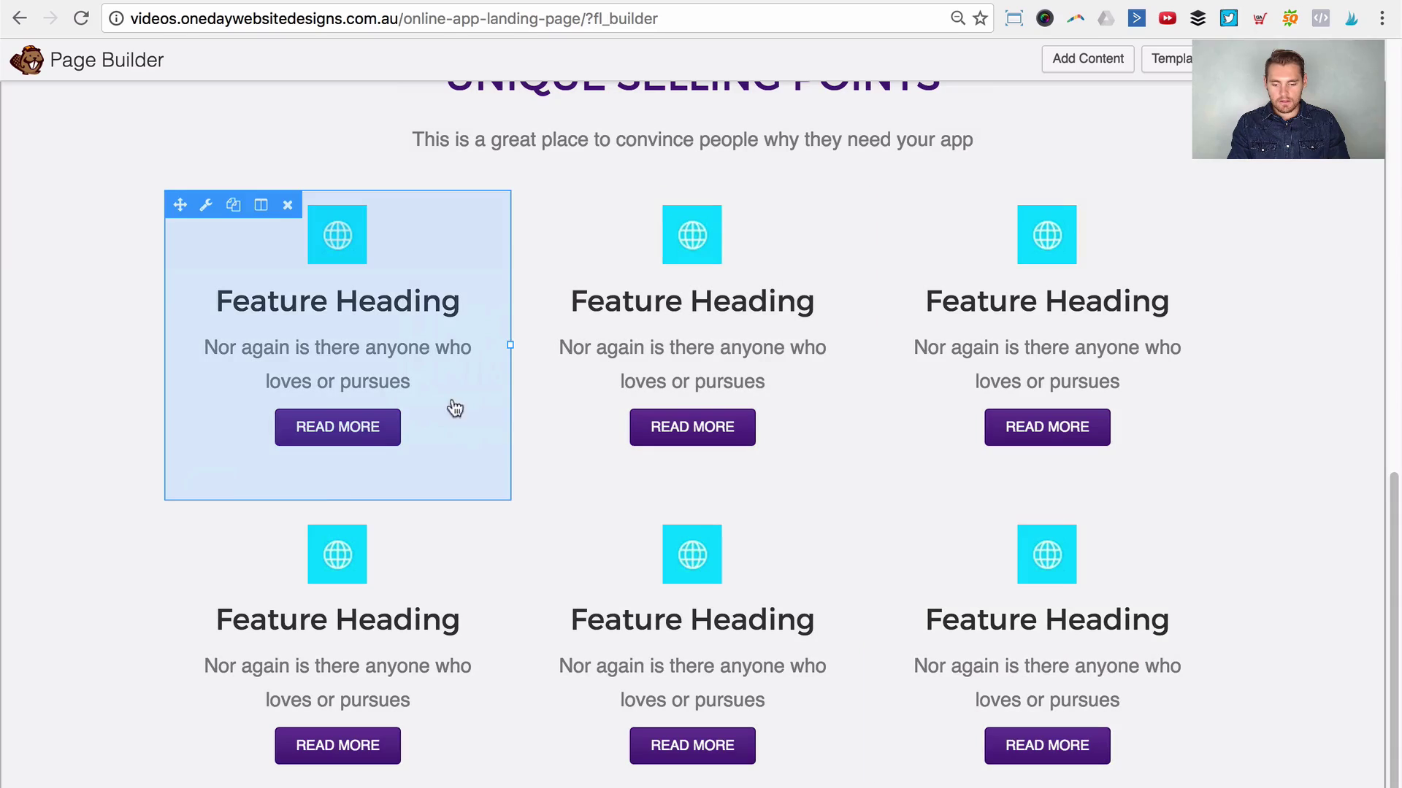
scroll(47, 471, "up", 5)
scroll(29, 350, "up", 5)
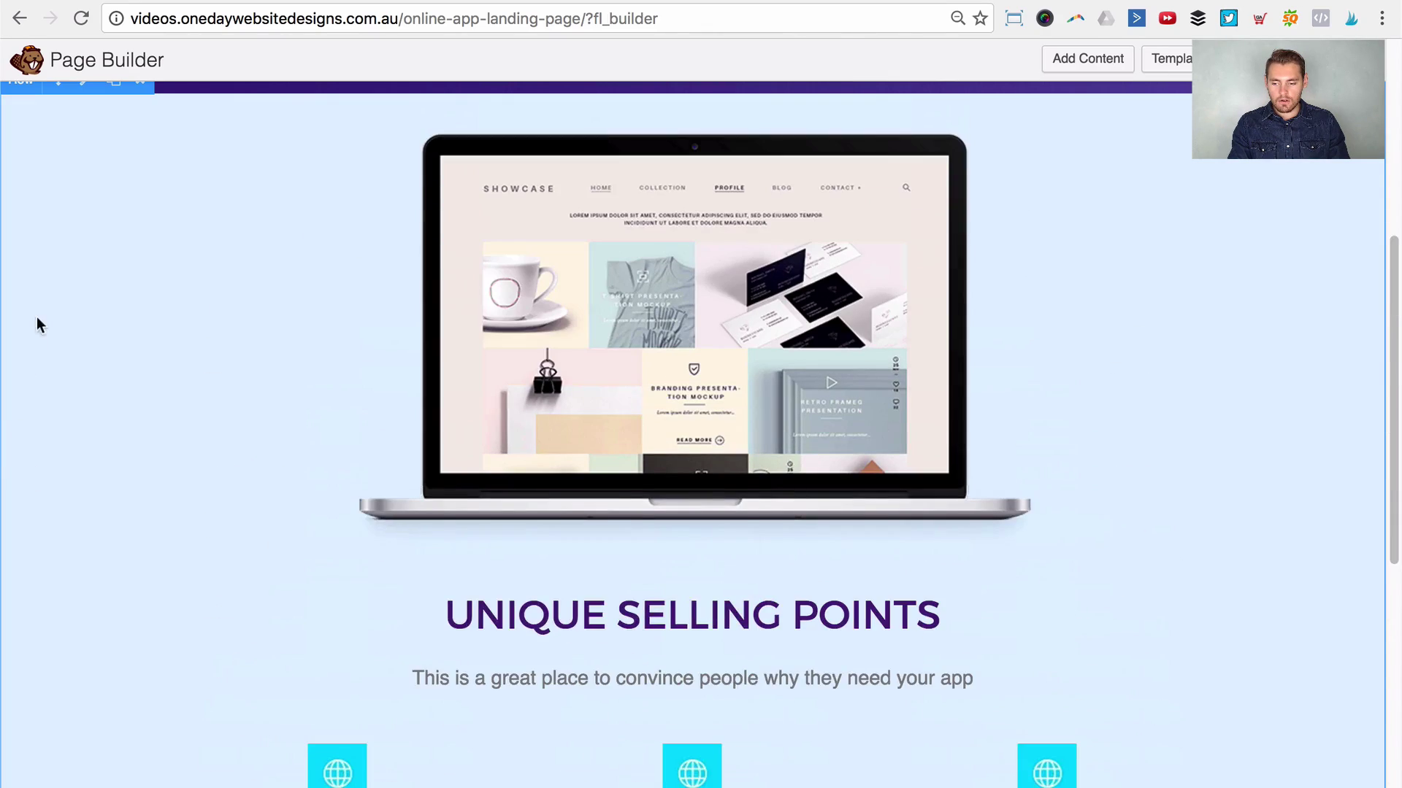
left_click(86, 111)
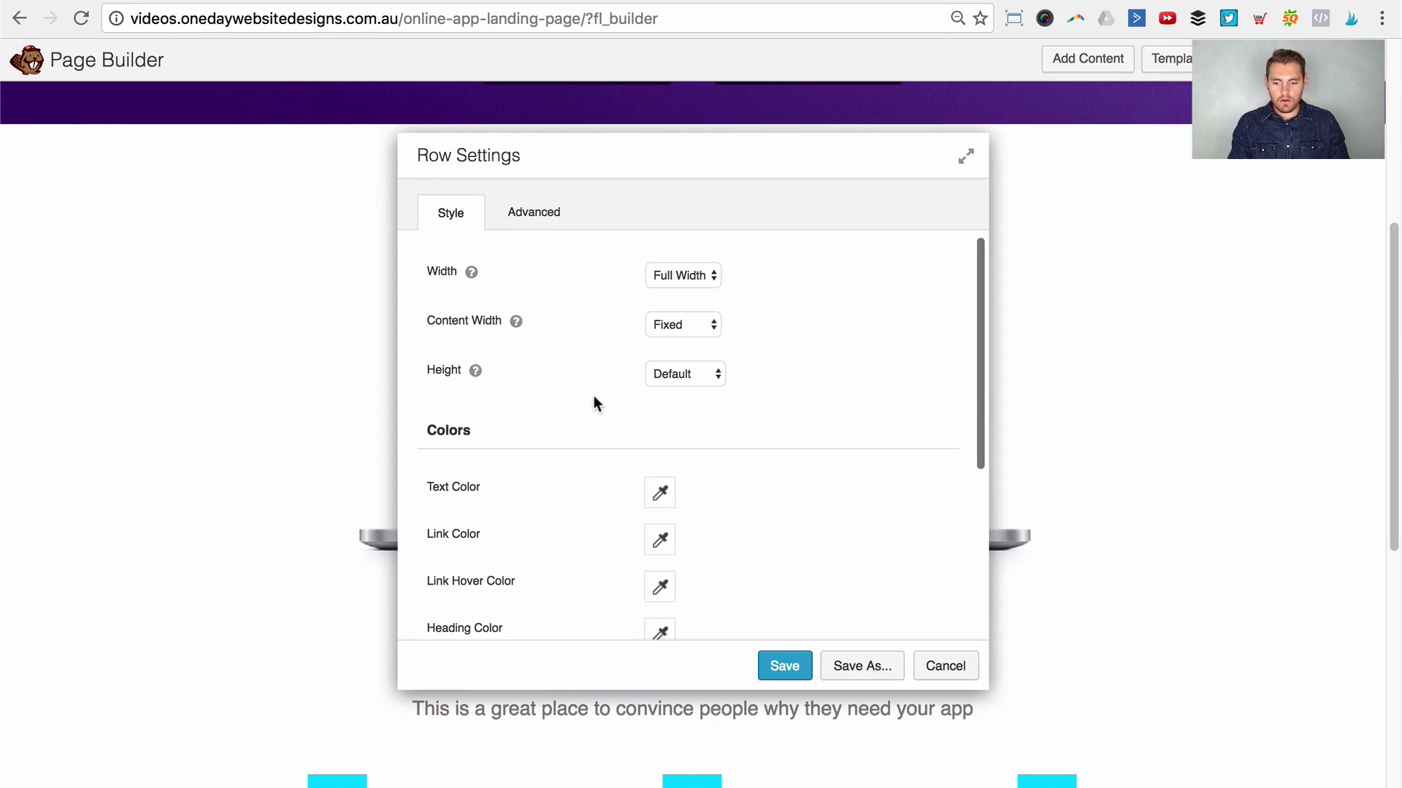
Step: Give the row a photo background using the snowy field image
scroll(595, 409, "down", 5)
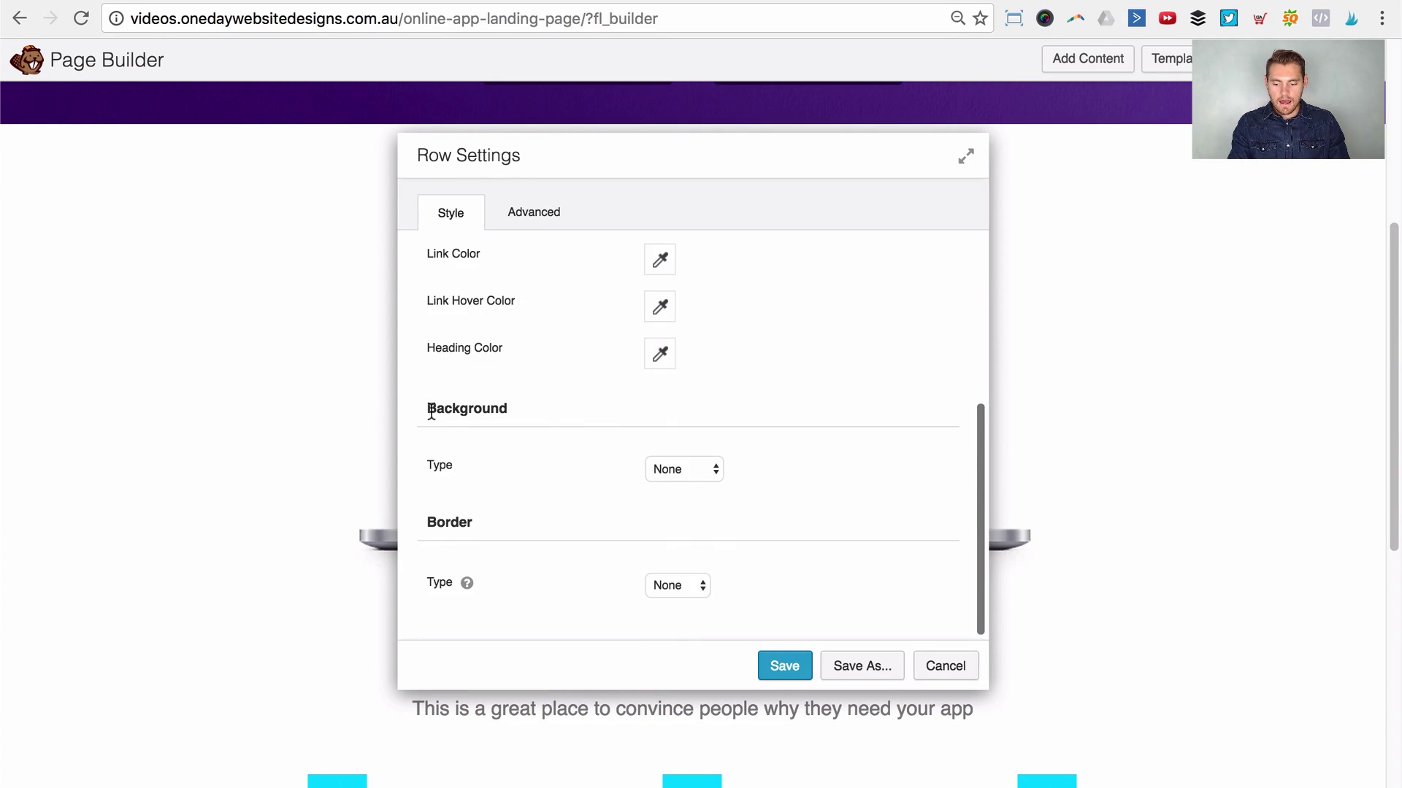
left_click(684, 468)
left_click(689, 497)
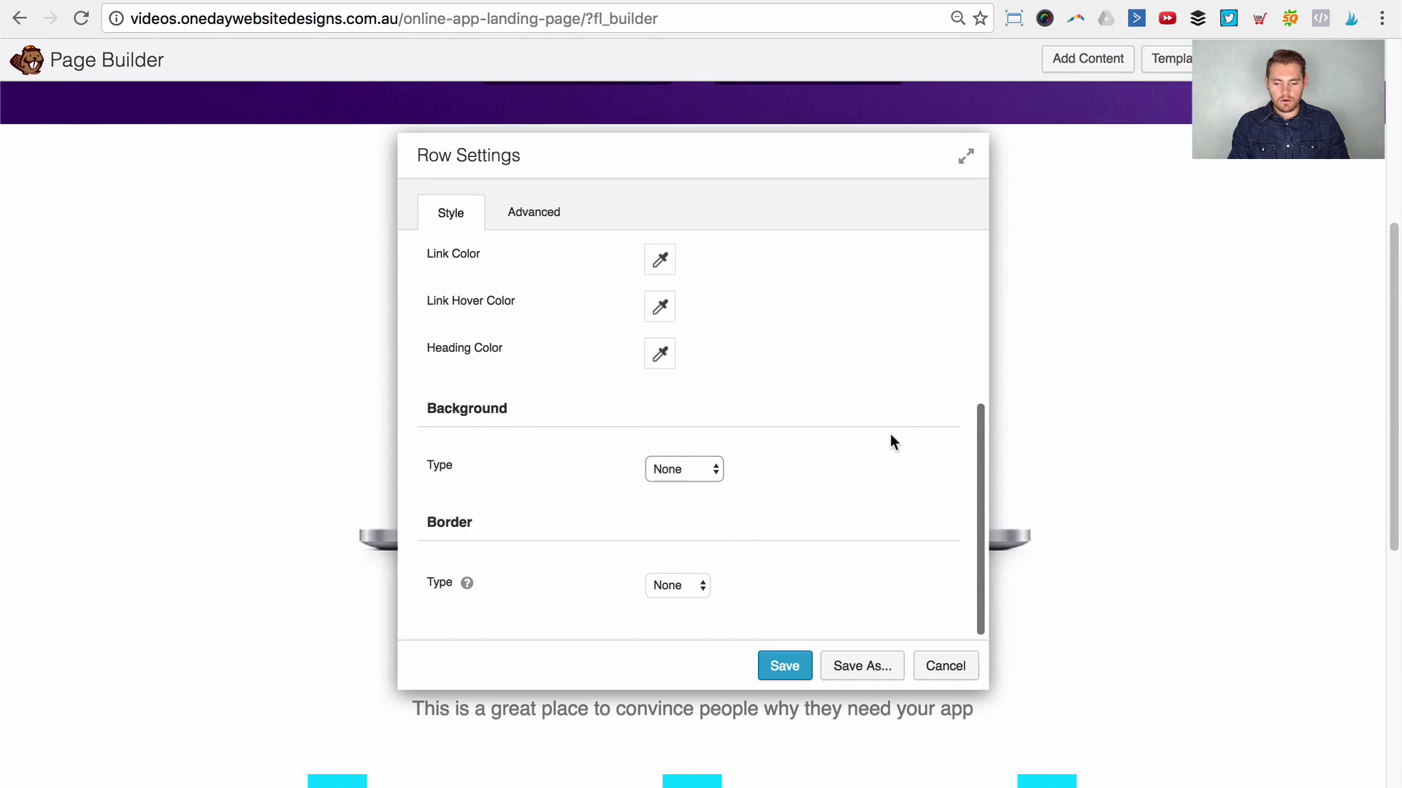
scroll(780, 484, "down", 2)
left_click(666, 463)
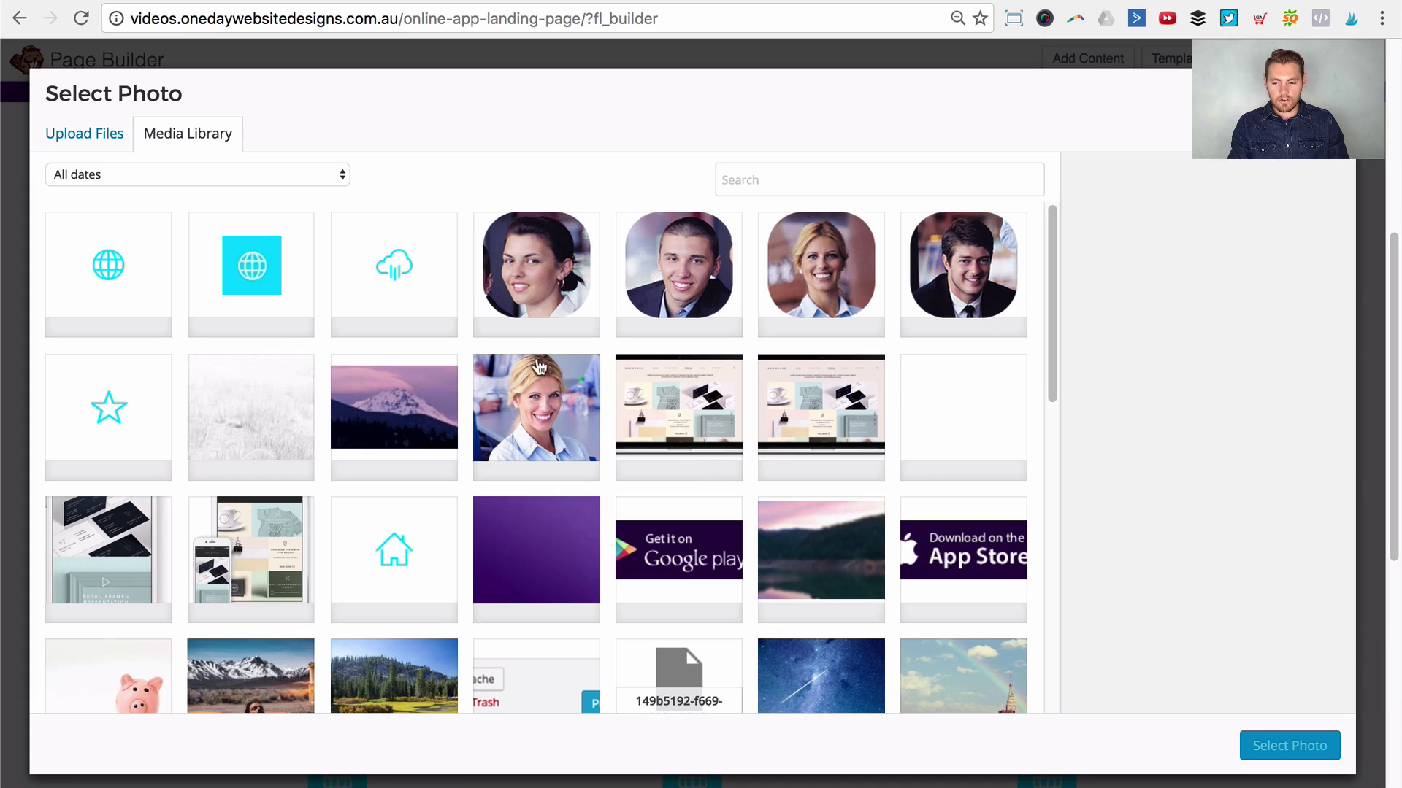
left_click(285, 408)
left_click(1291, 745)
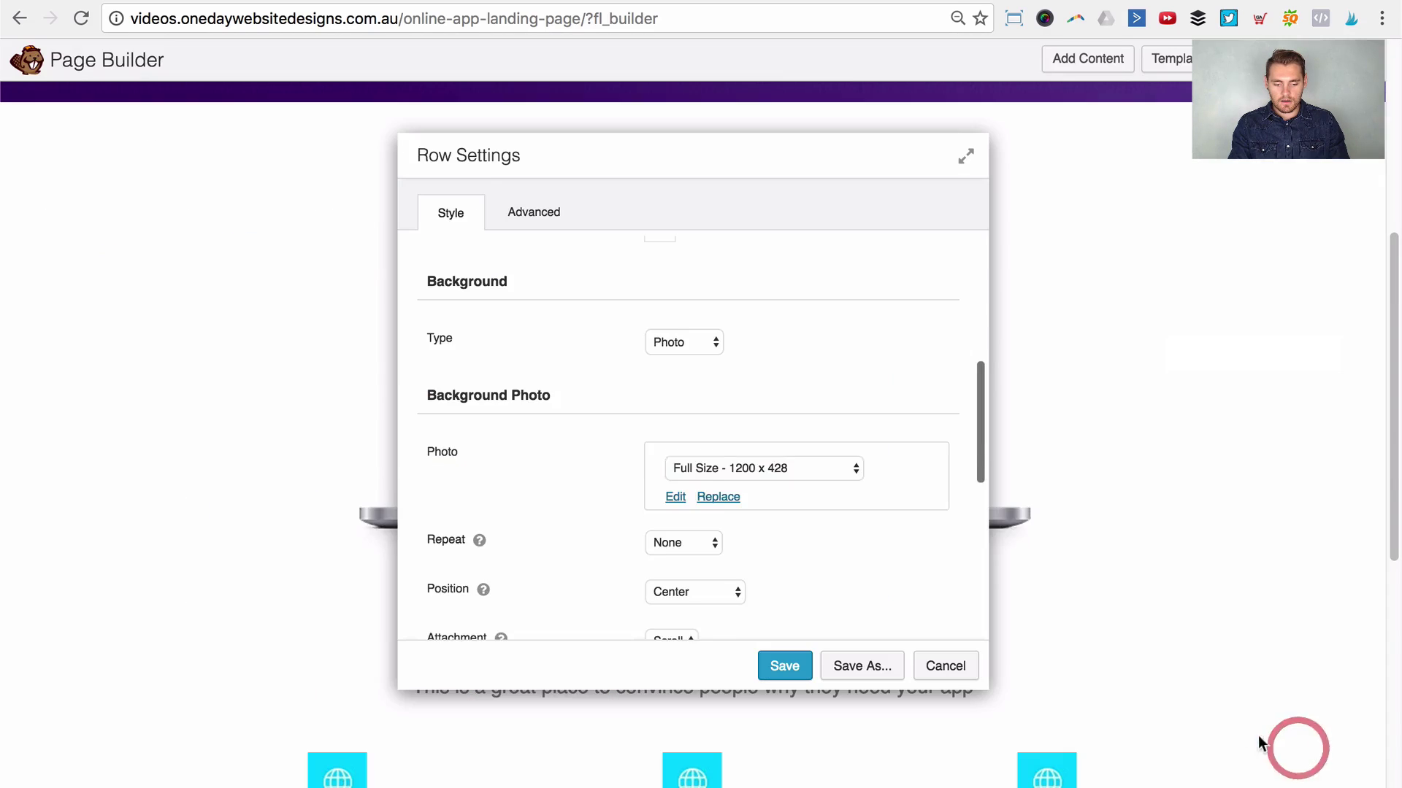
left_click_drag(741, 150, 966, 129)
Step: Set the background photo to no repeat with Scroll attachment
scroll(177, 499, "down", 2)
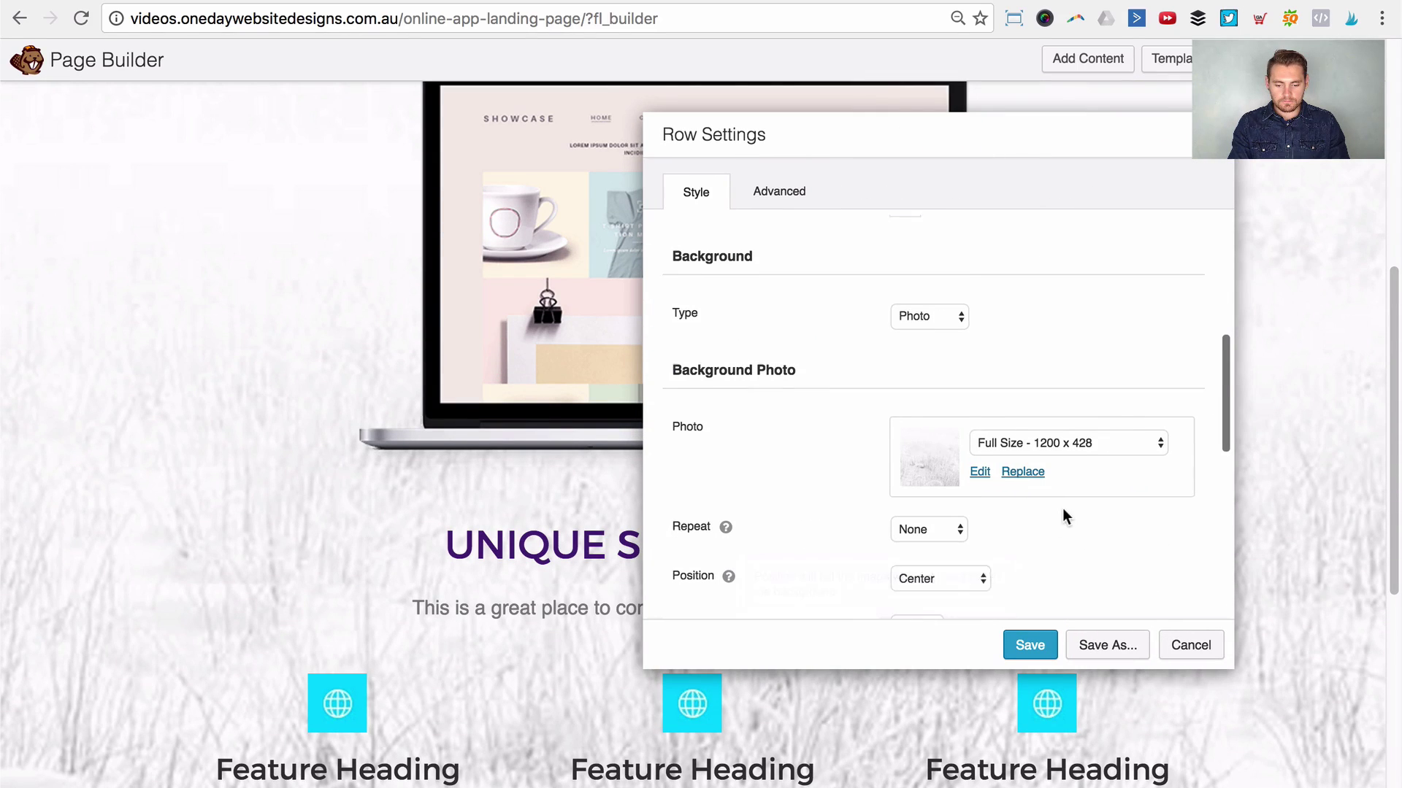
scroll(1064, 511, "down", 4)
scroll(1067, 504, "up", 2)
left_click(927, 365)
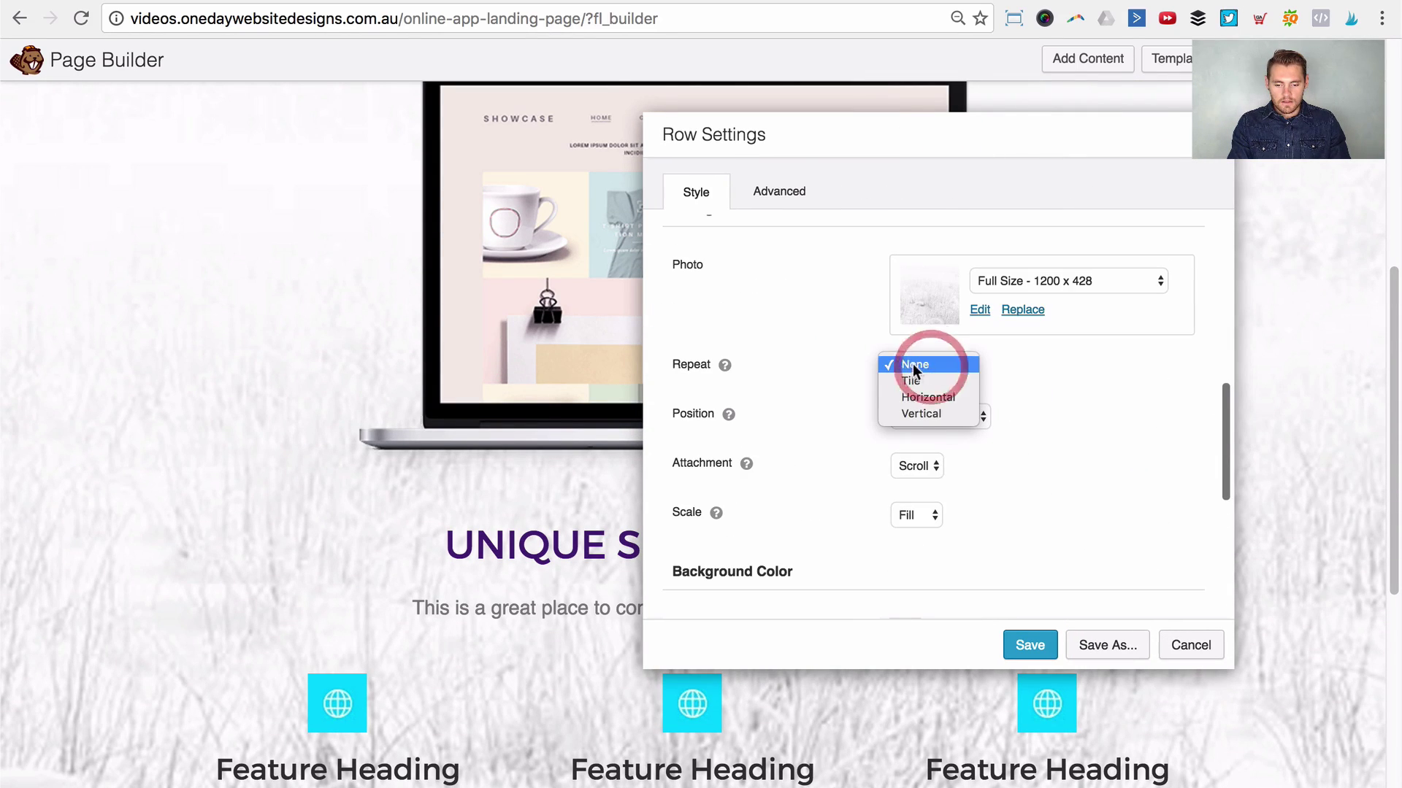
left_click(1070, 388)
left_click(928, 414)
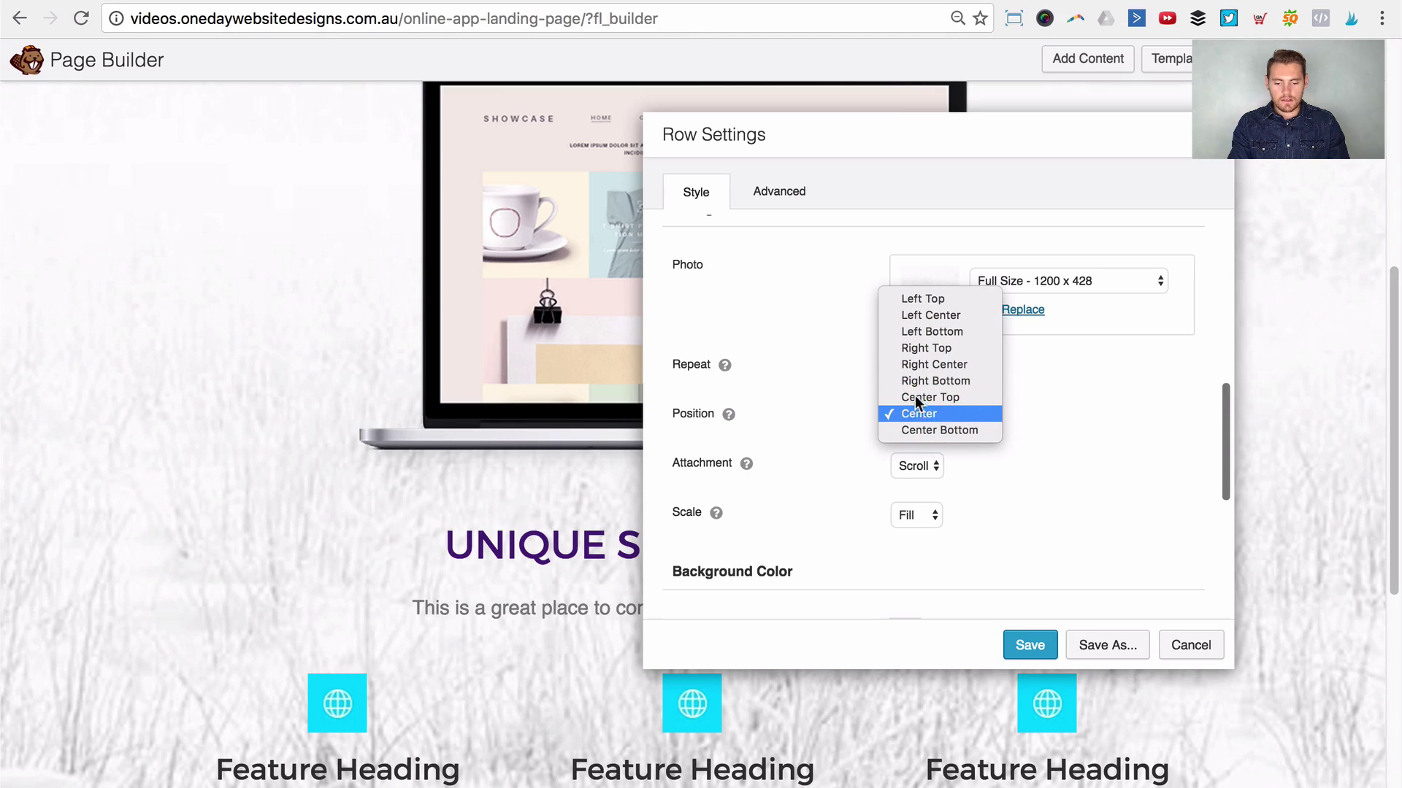
left_click(925, 402)
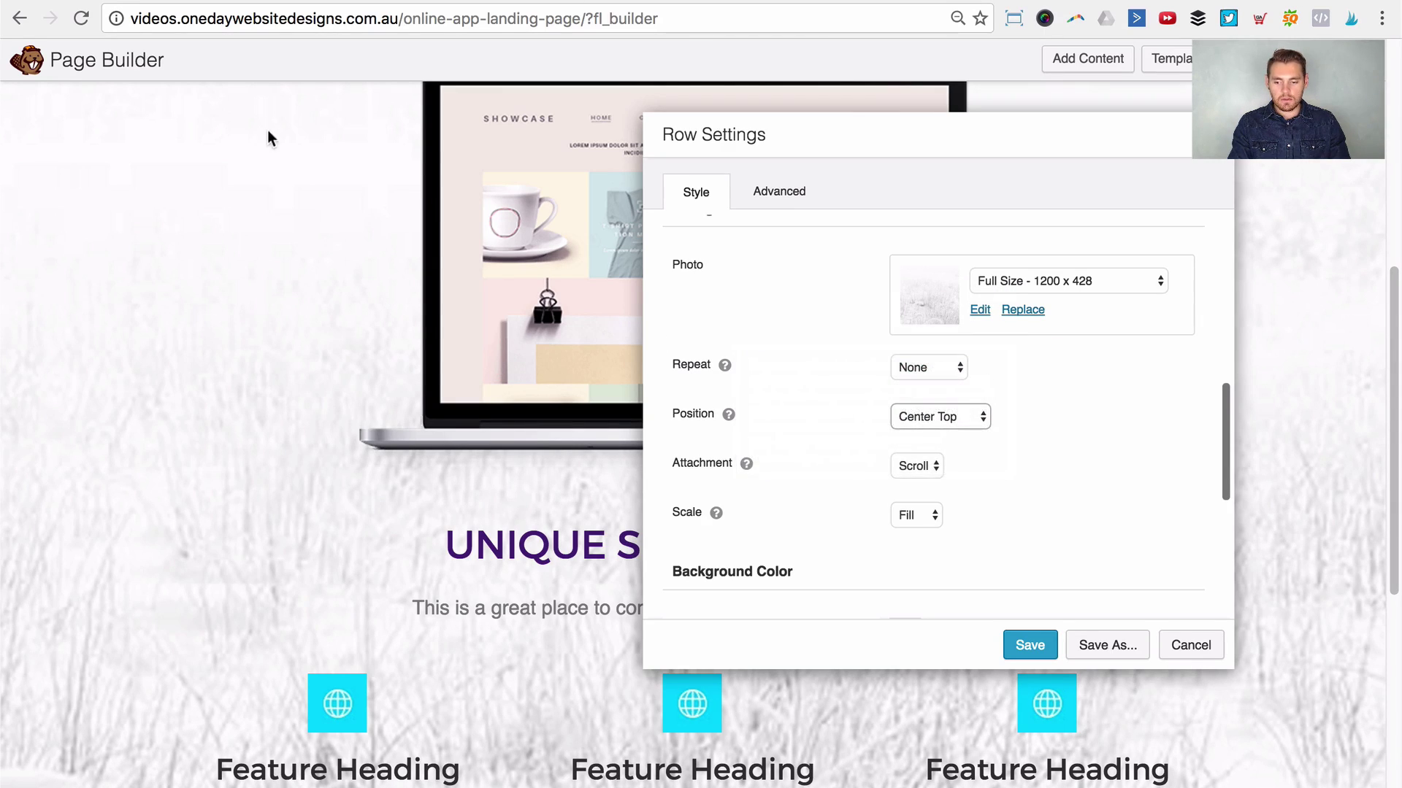
scroll(375, 172, "up", 1)
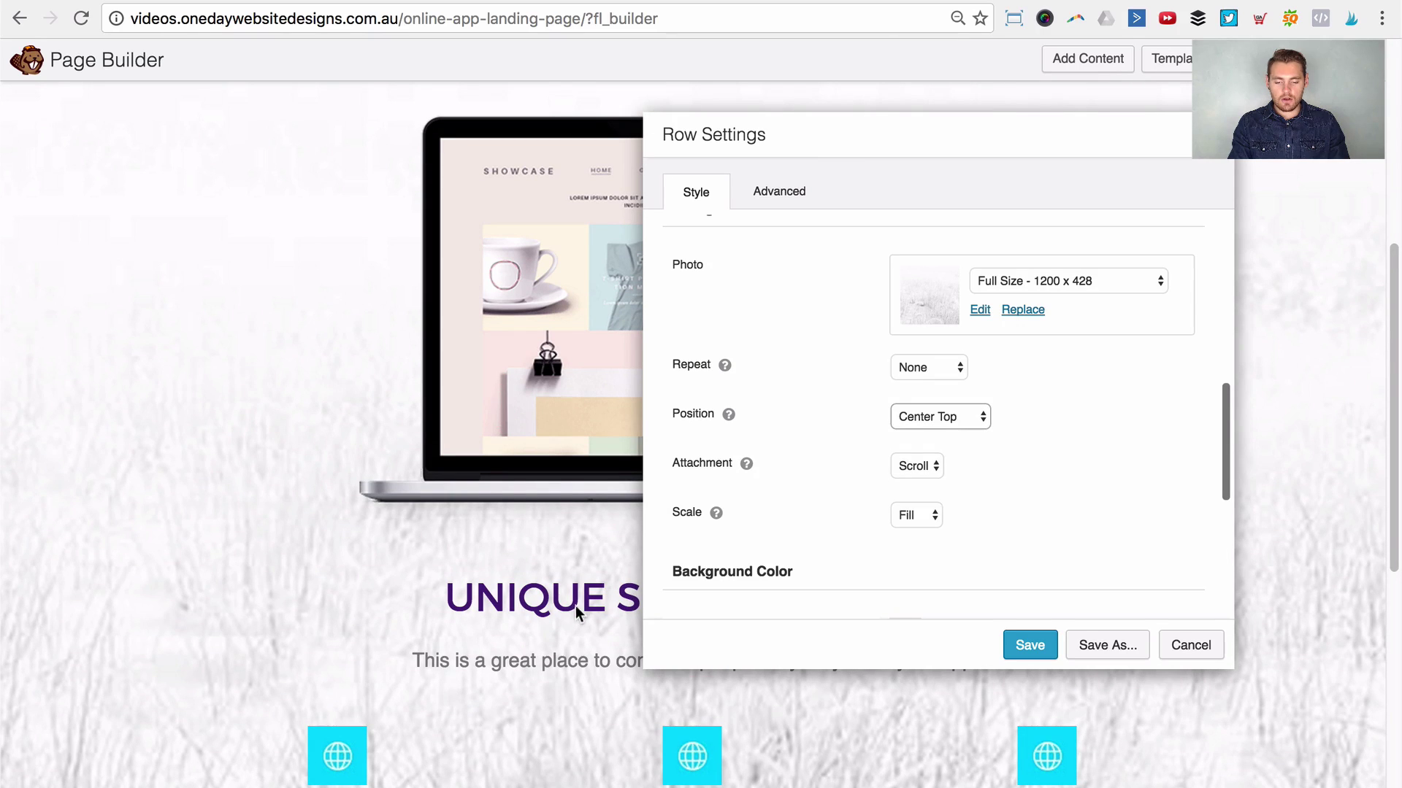
scroll(1188, 488, "down", 3)
left_click(923, 326)
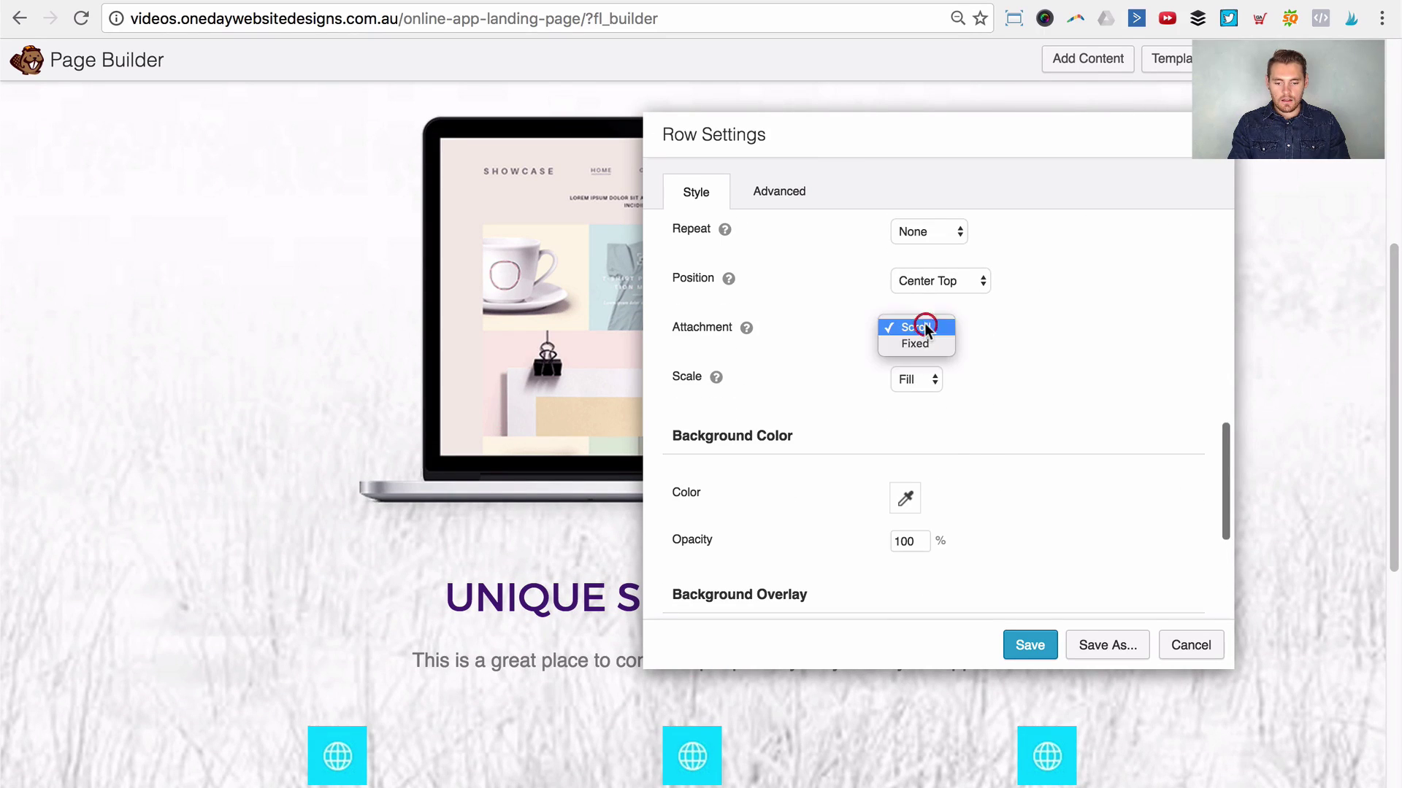
left_click(1057, 337)
Step: Scale the background photo to Fit and anchor it at Center Bottom
left_click(913, 372)
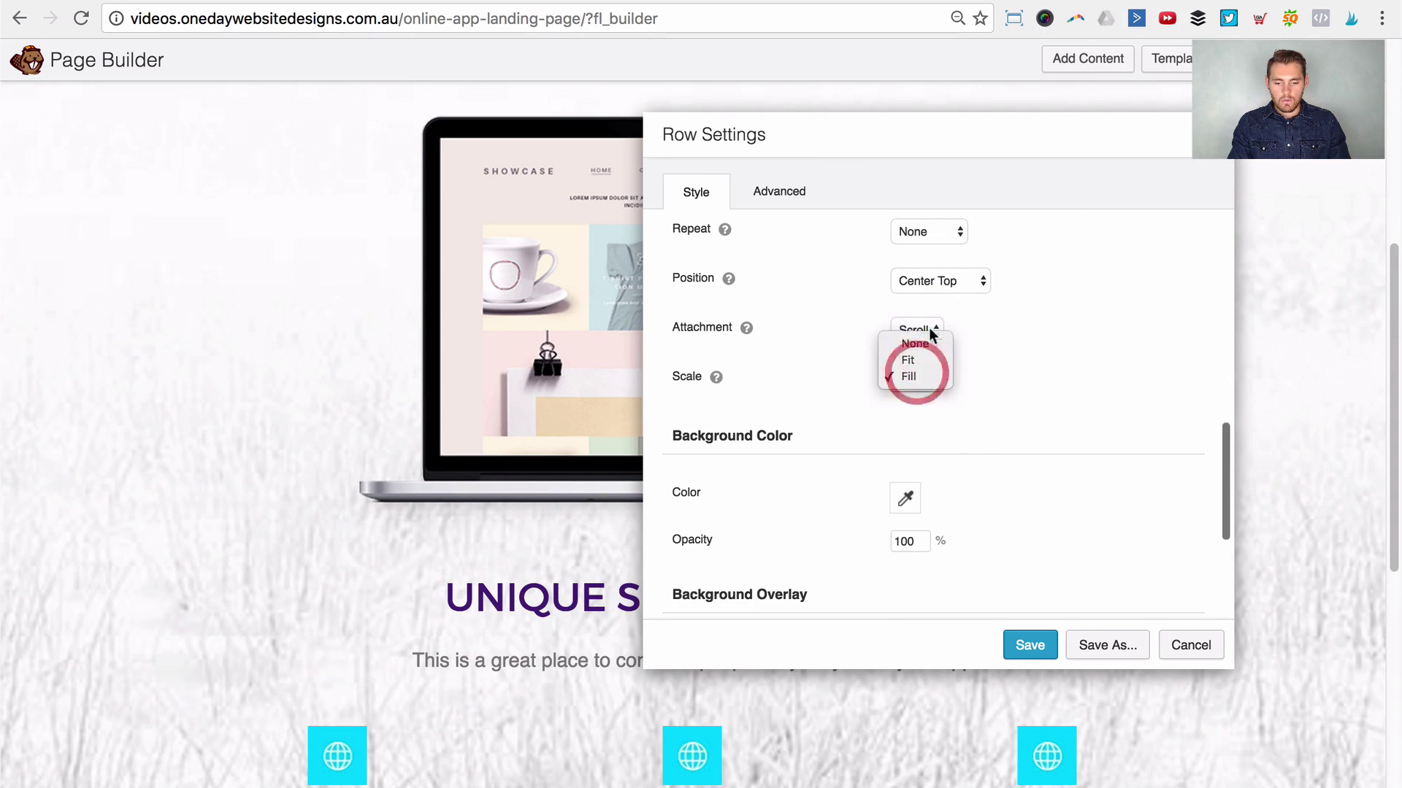
left_click(995, 319)
left_click(901, 400)
left_click(904, 382)
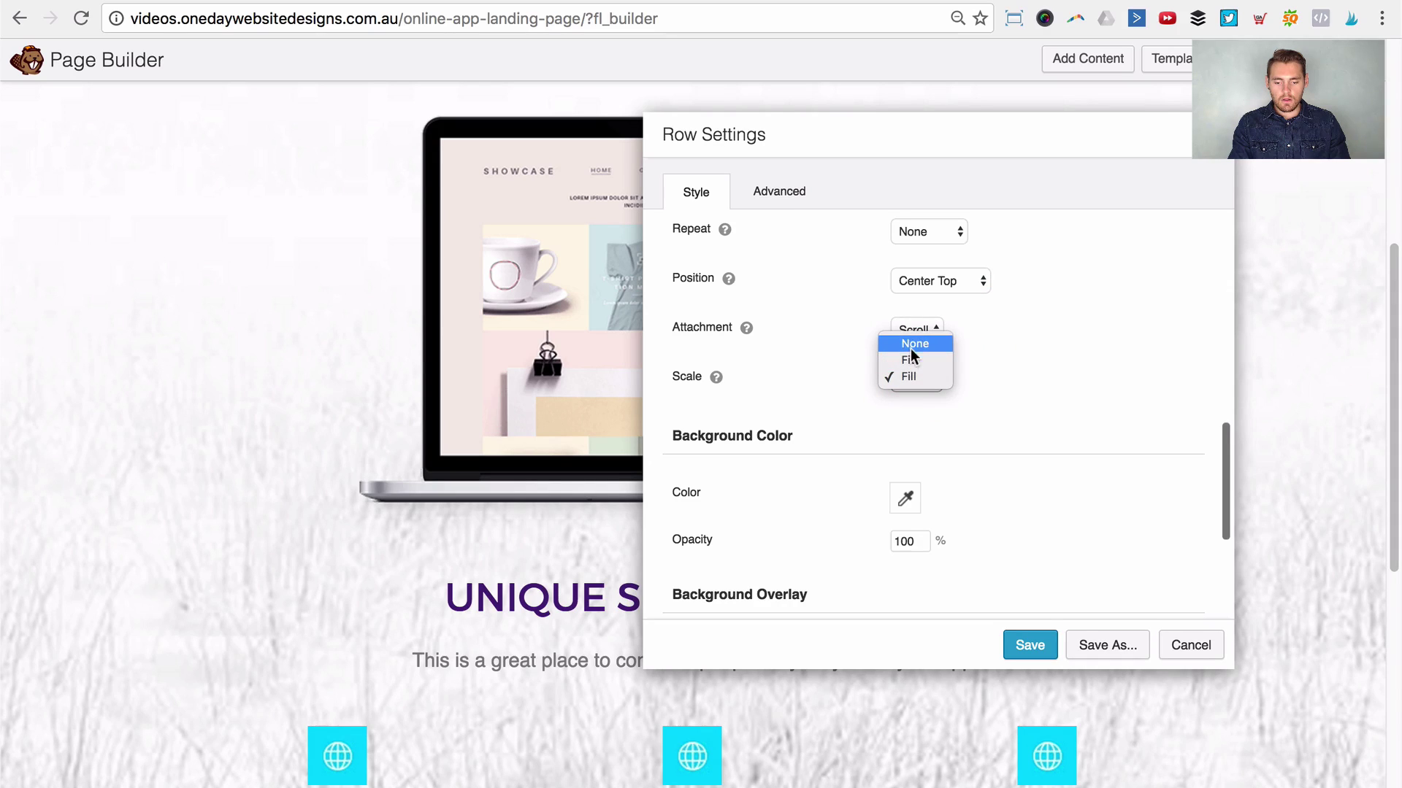
left_click(919, 358)
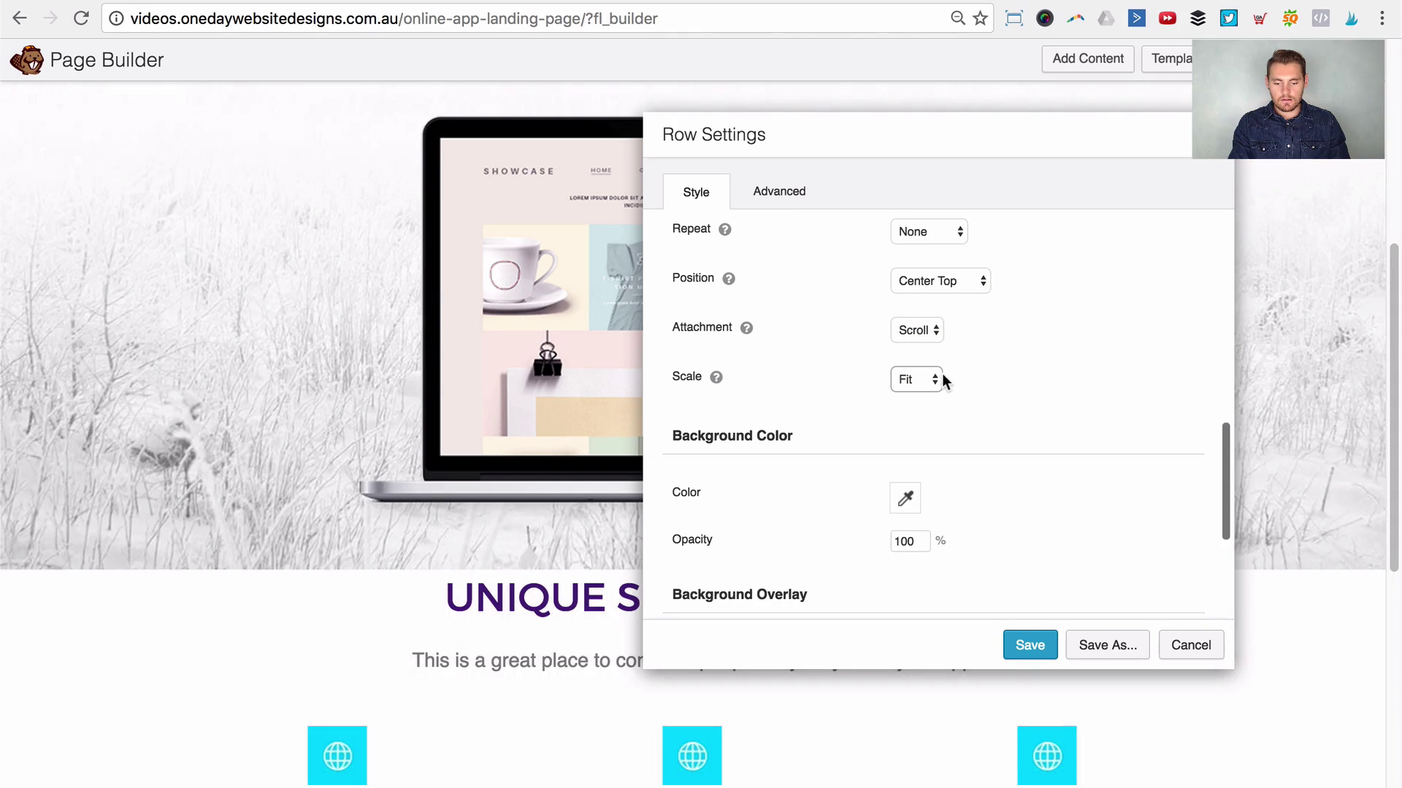
left_click(904, 333)
left_click(918, 327)
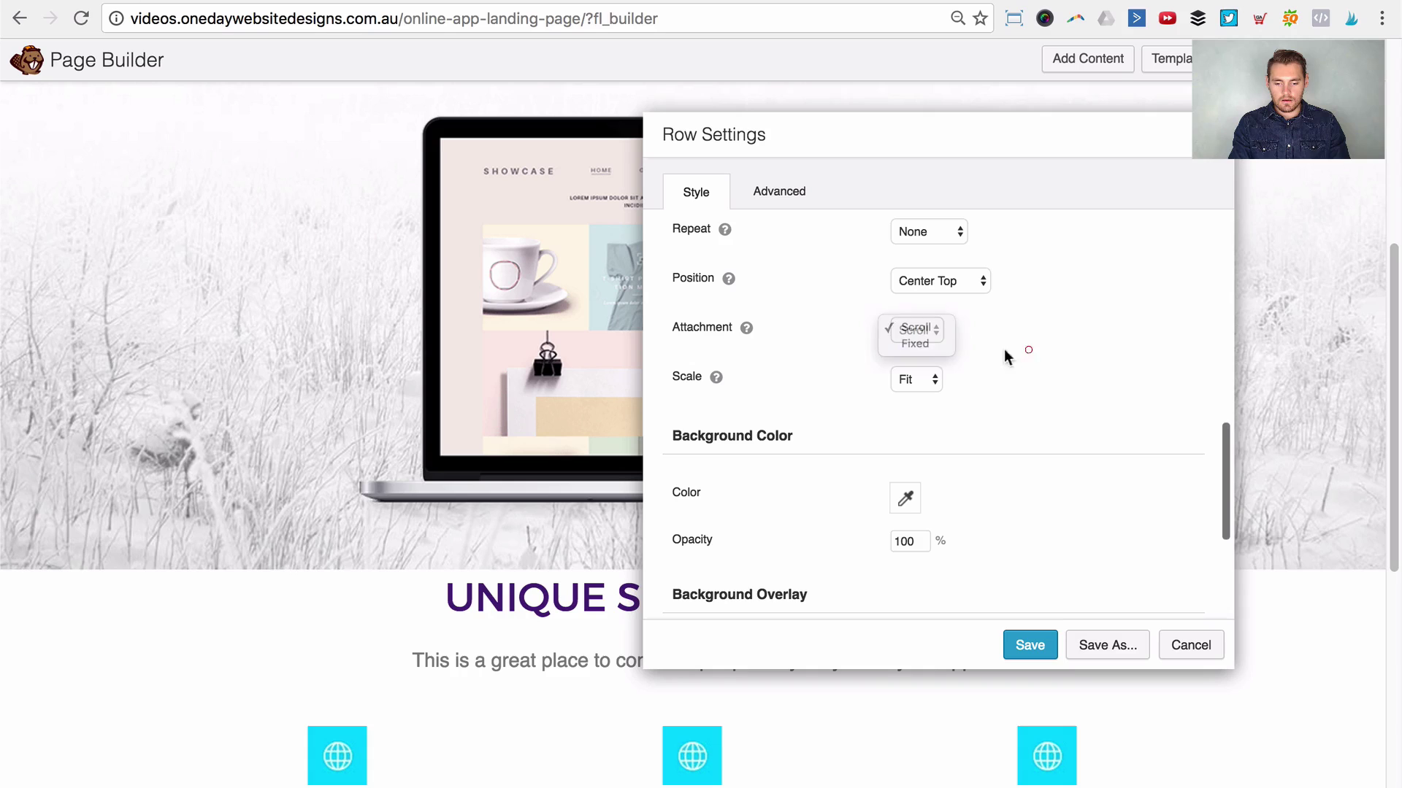
scroll(960, 369, "up", 3)
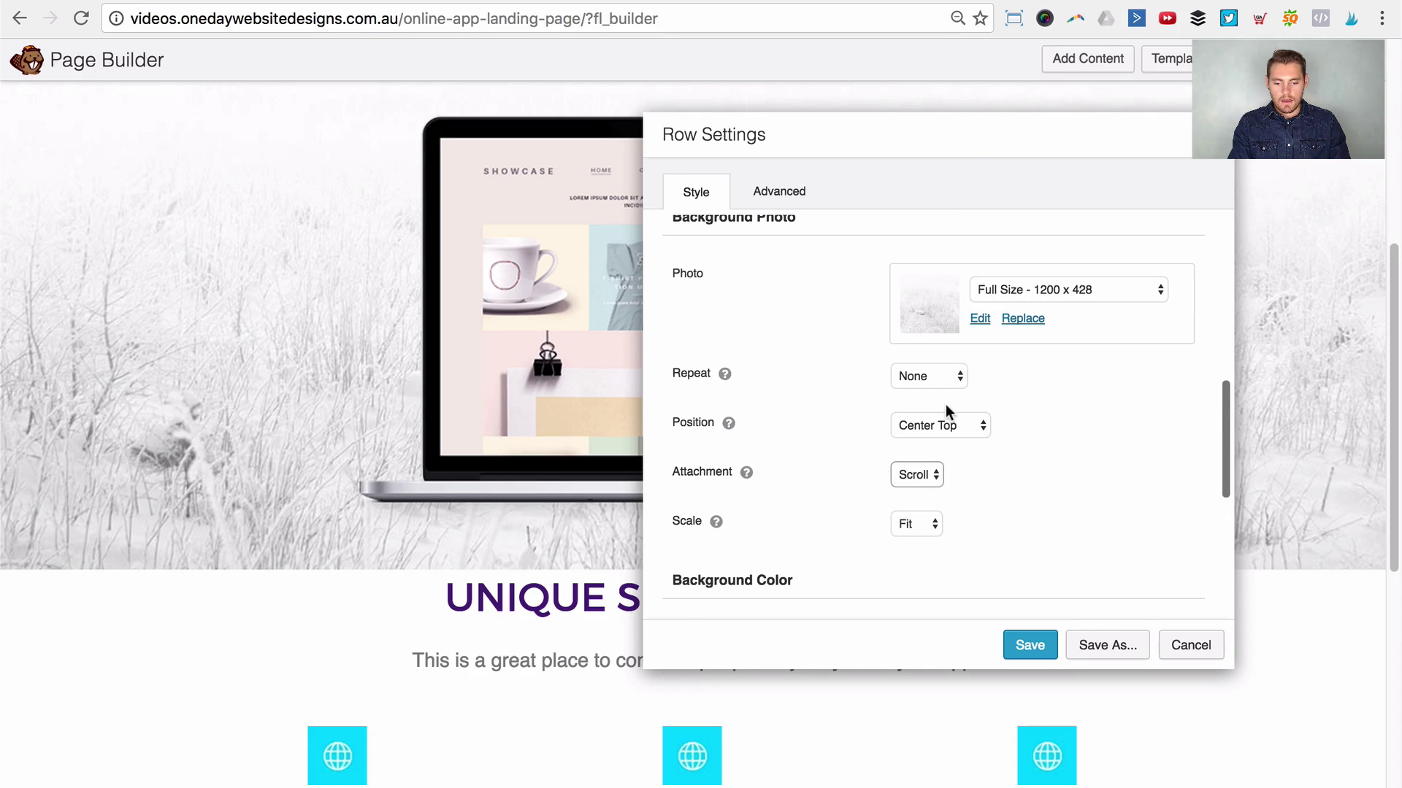
left_click(957, 419)
left_click(955, 454)
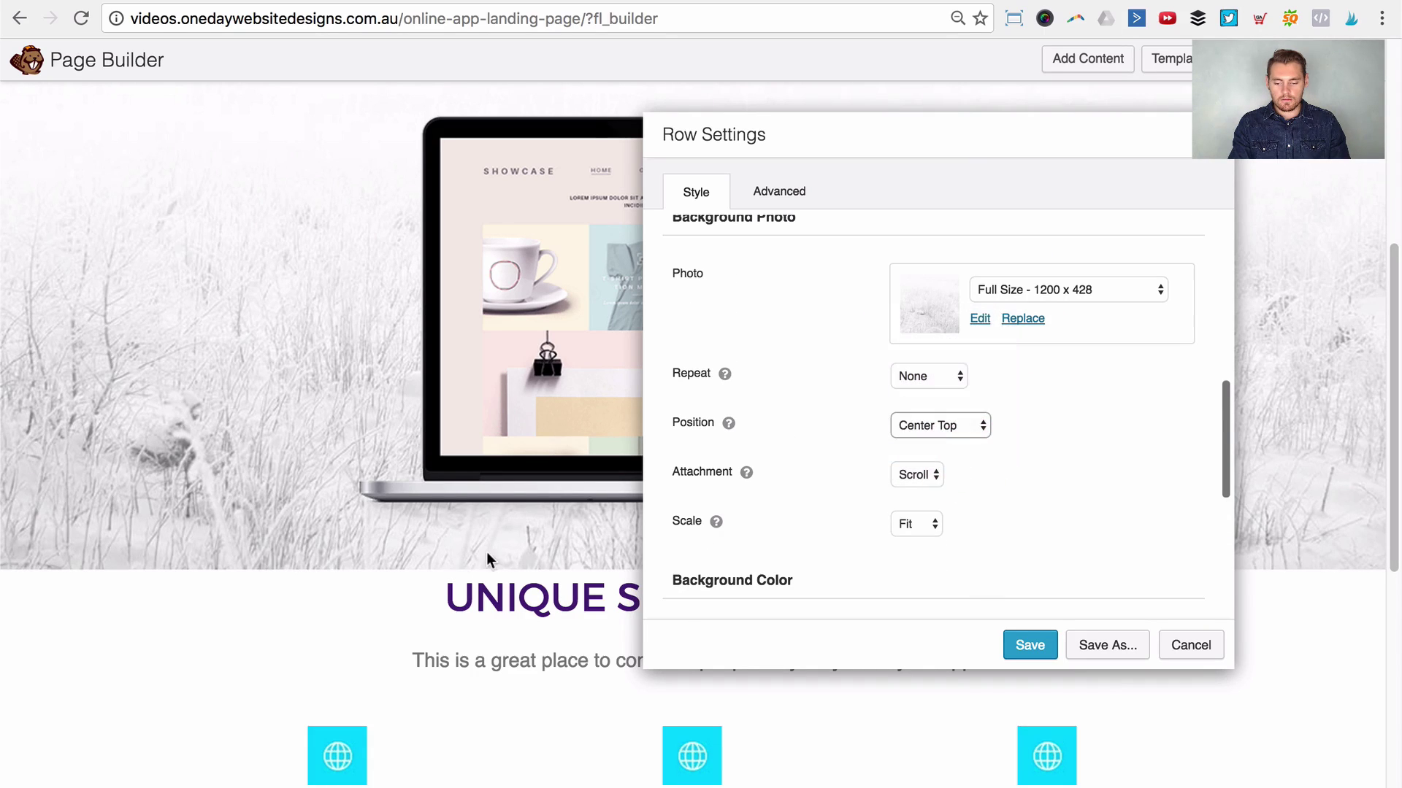
scroll(444, 546, "down", 5)
scroll(444, 544, "down", 3)
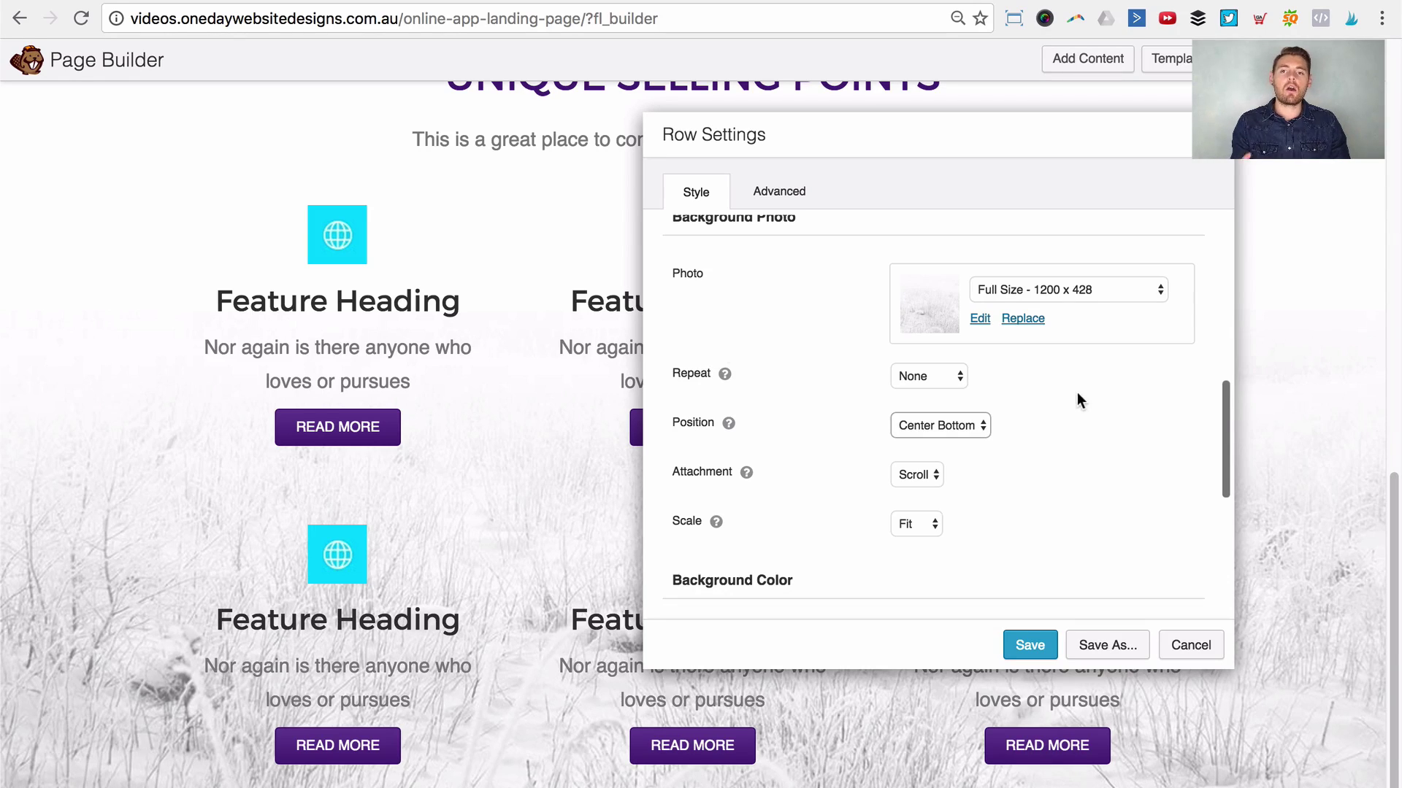
Step: Add a white background overlay at 60% opacity and save the row settings
scroll(1077, 394, "down", 5)
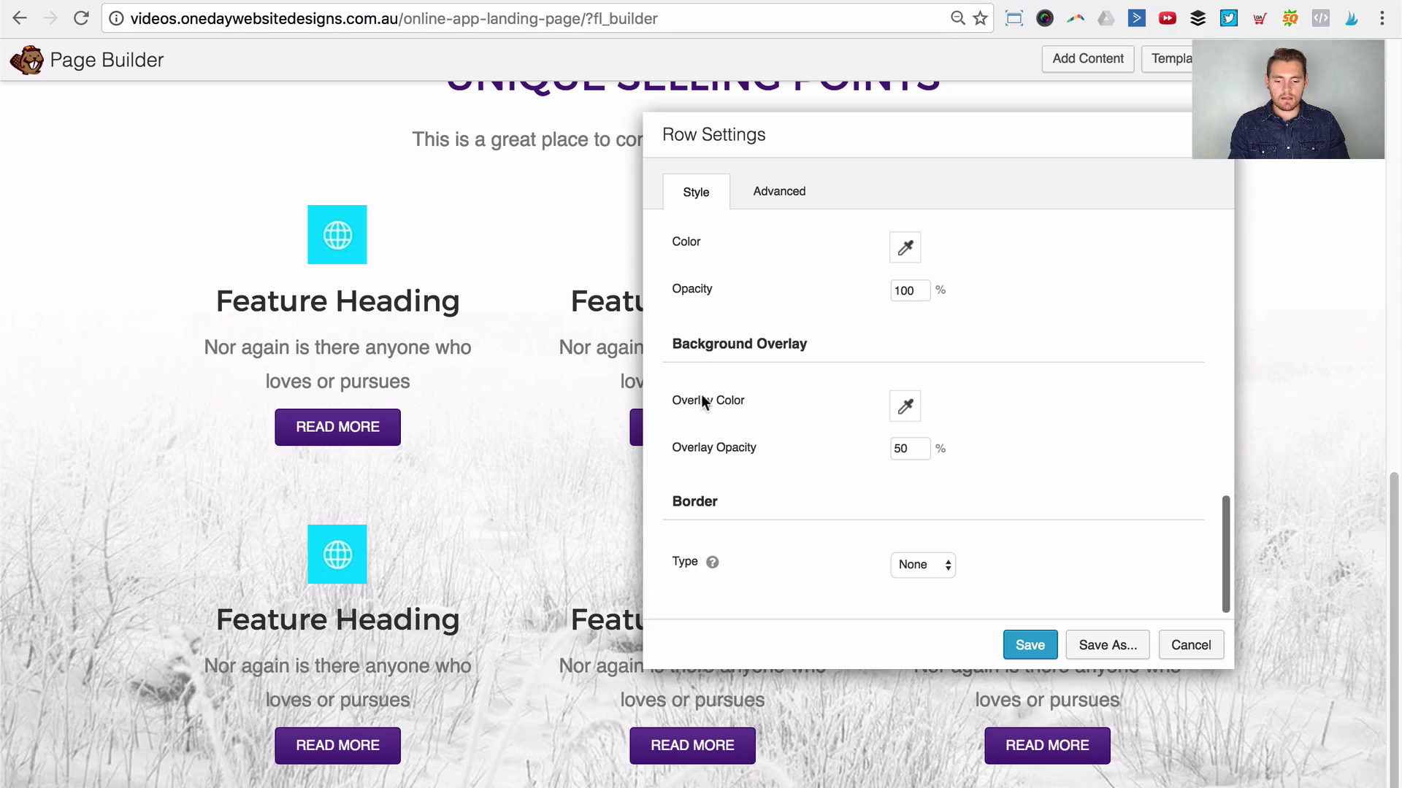
left_click(910, 404)
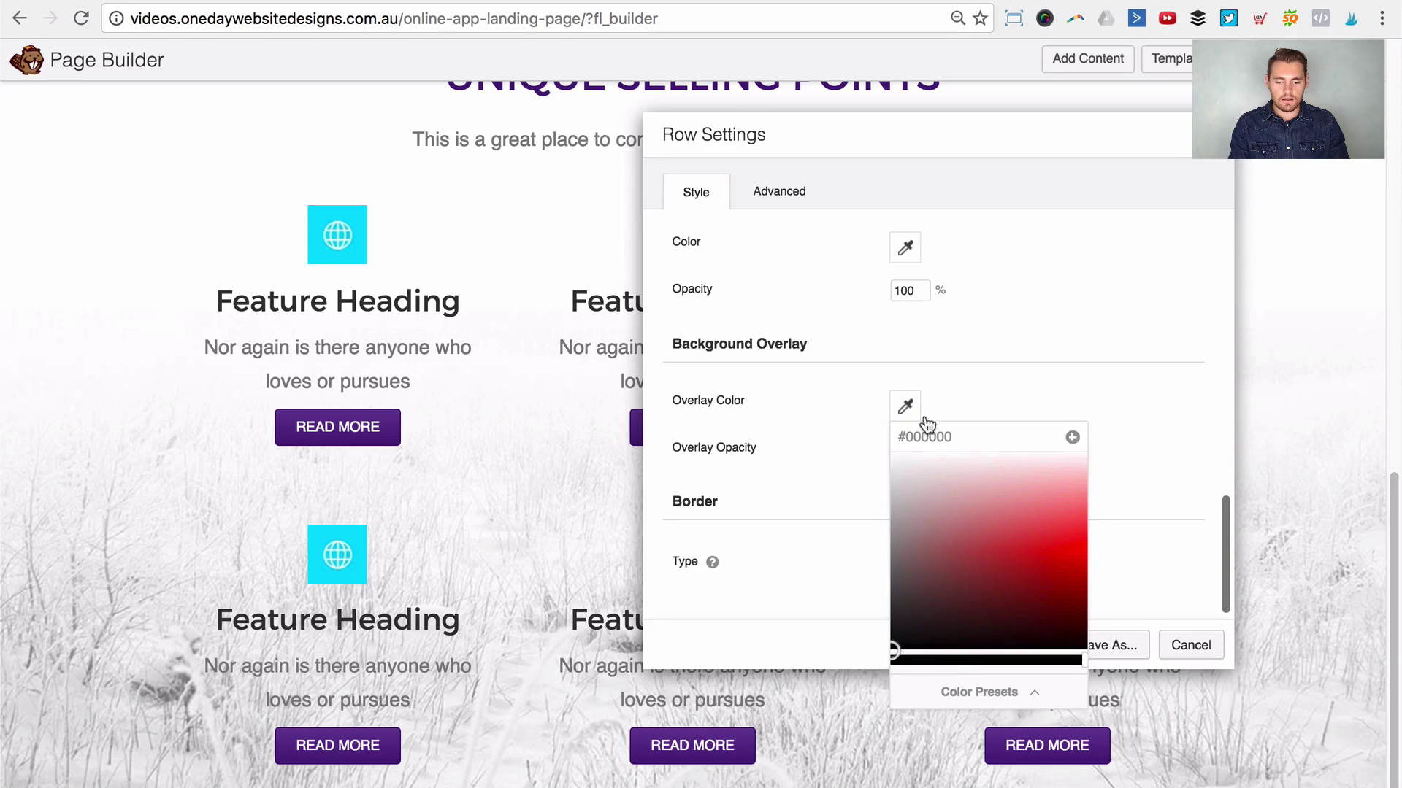
left_click_drag(940, 573, 826, 382)
left_click(823, 380)
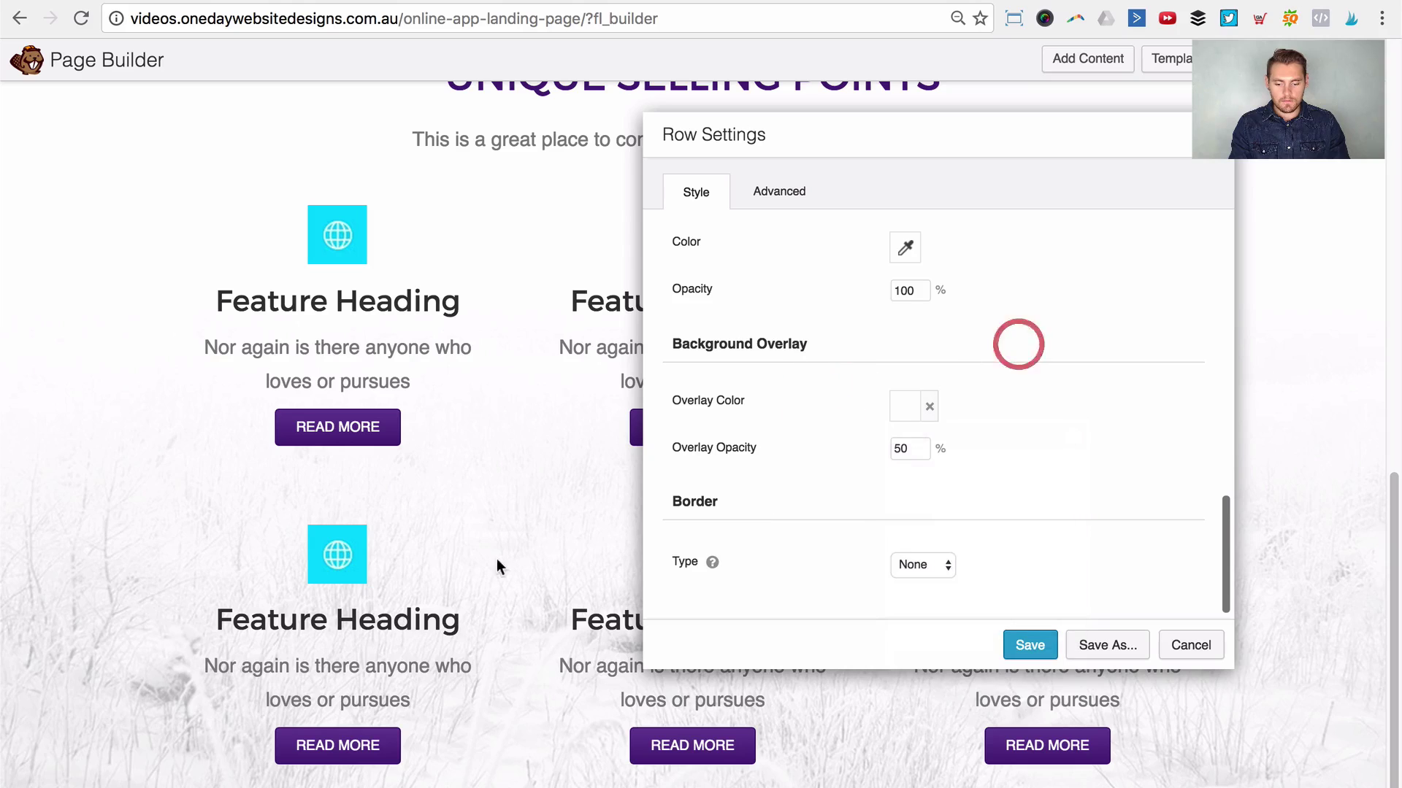
double_click(905, 448)
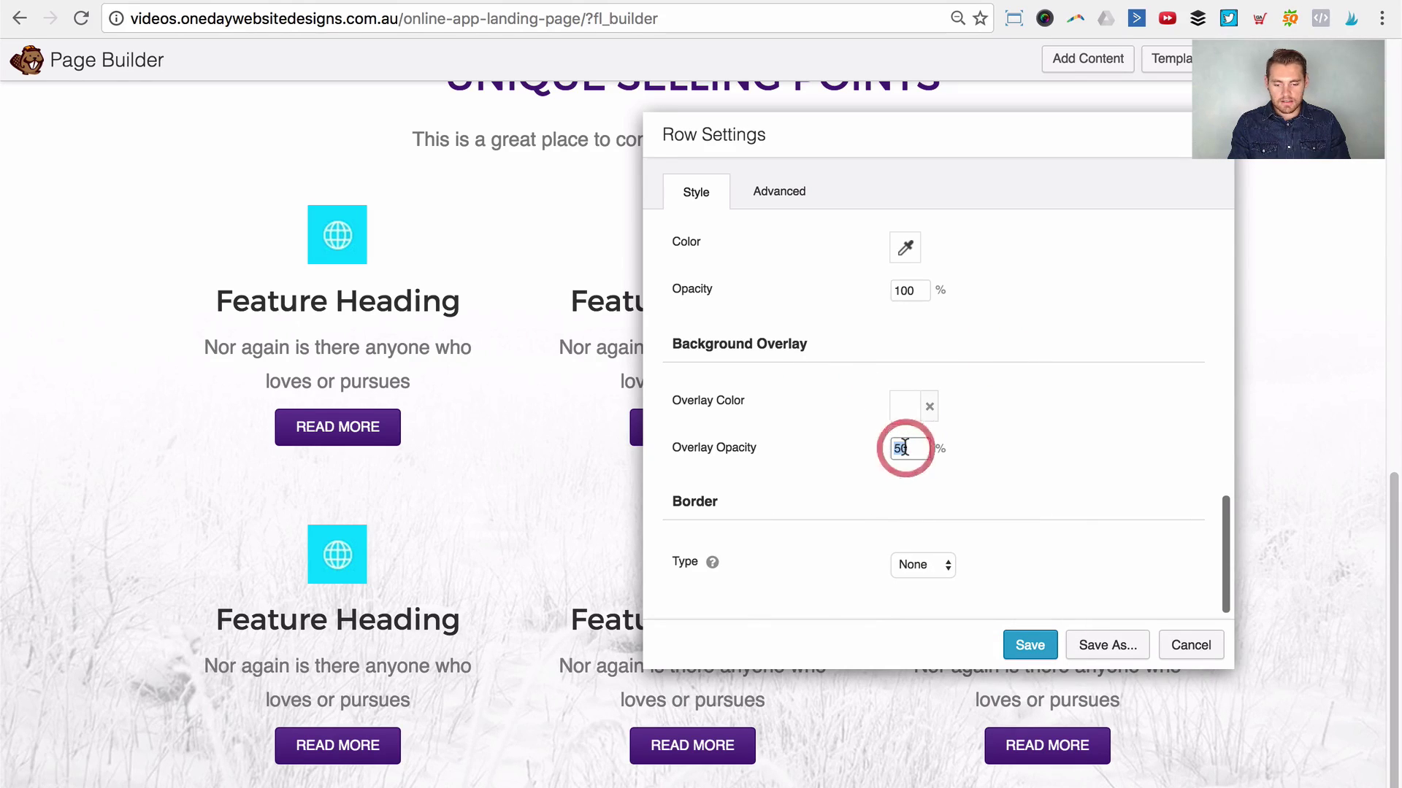
type("60")
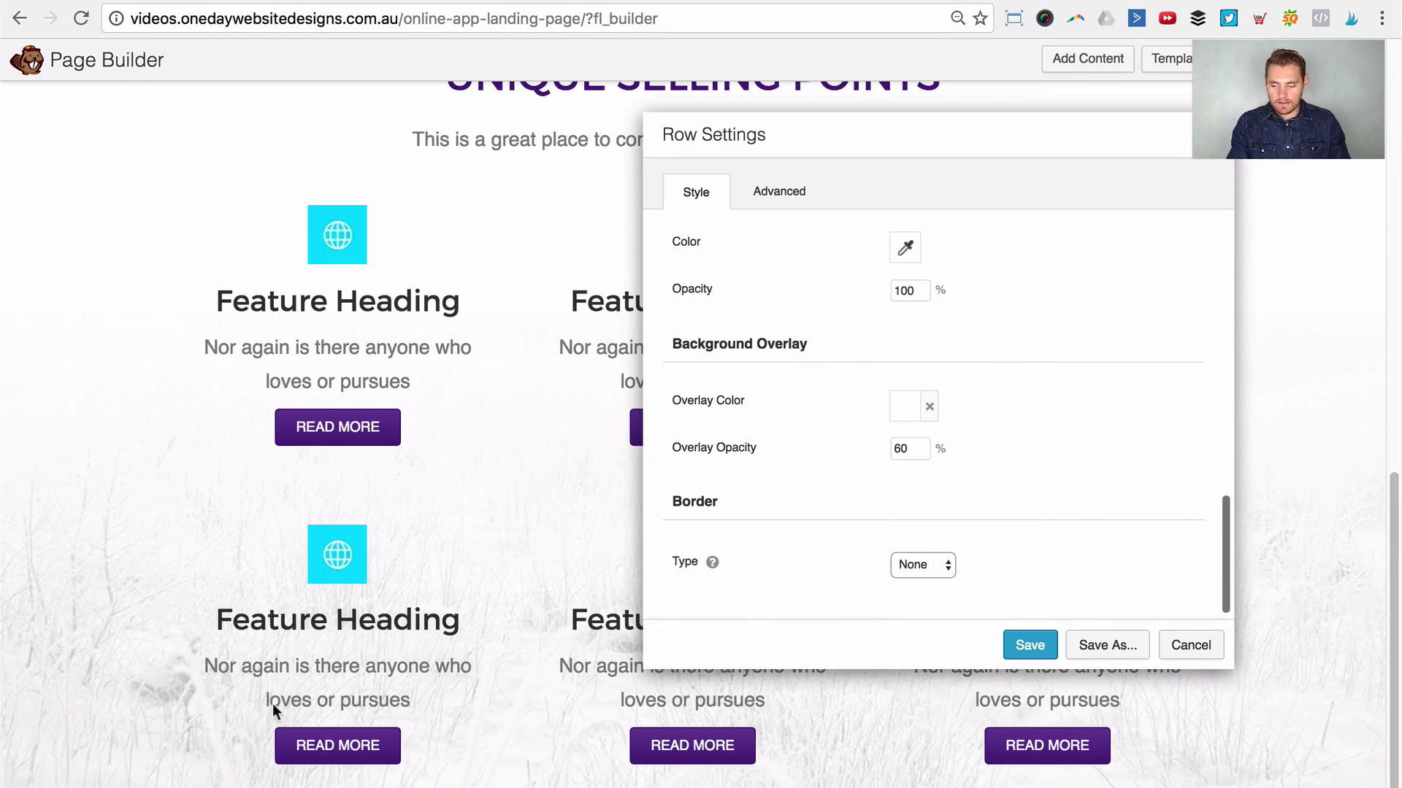
double_click(918, 445)
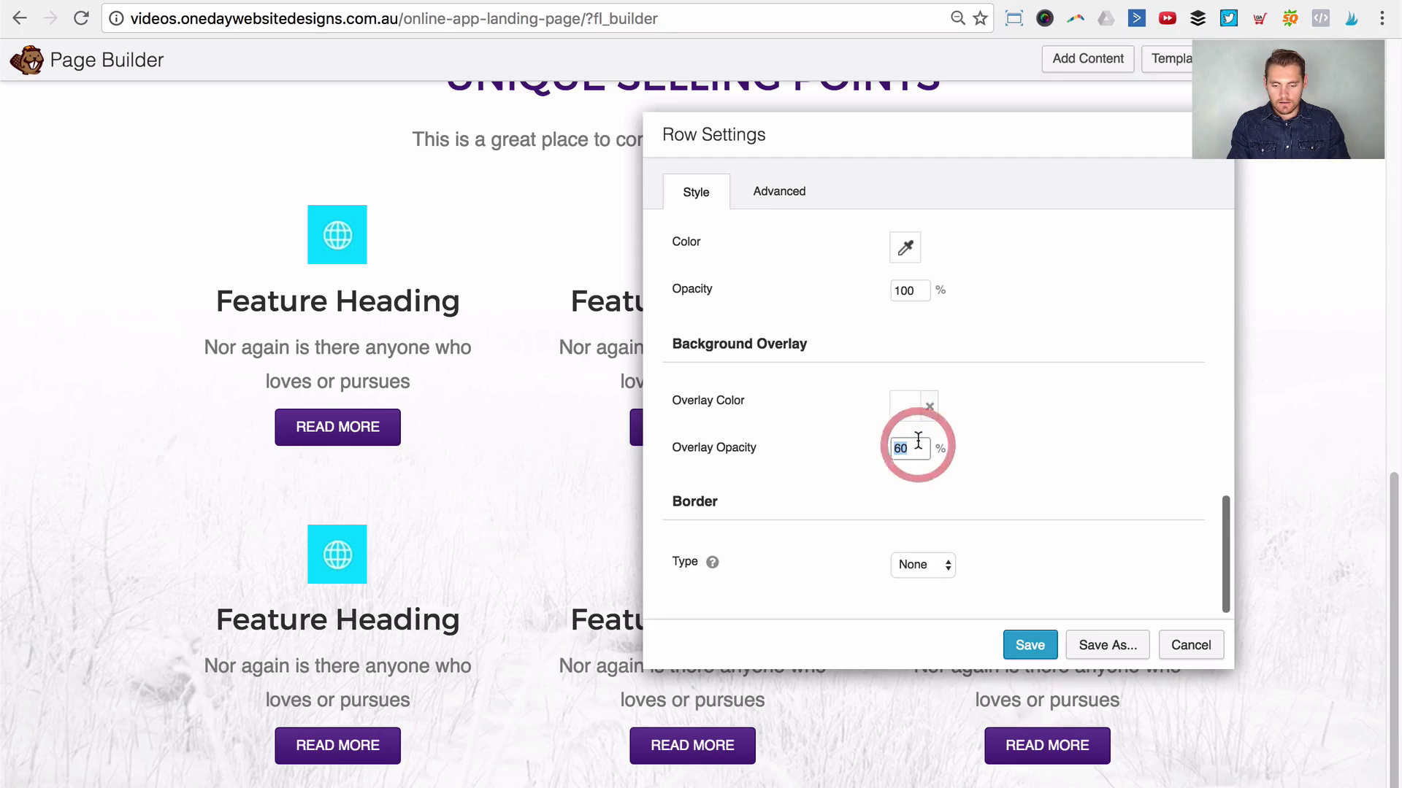
type("70")
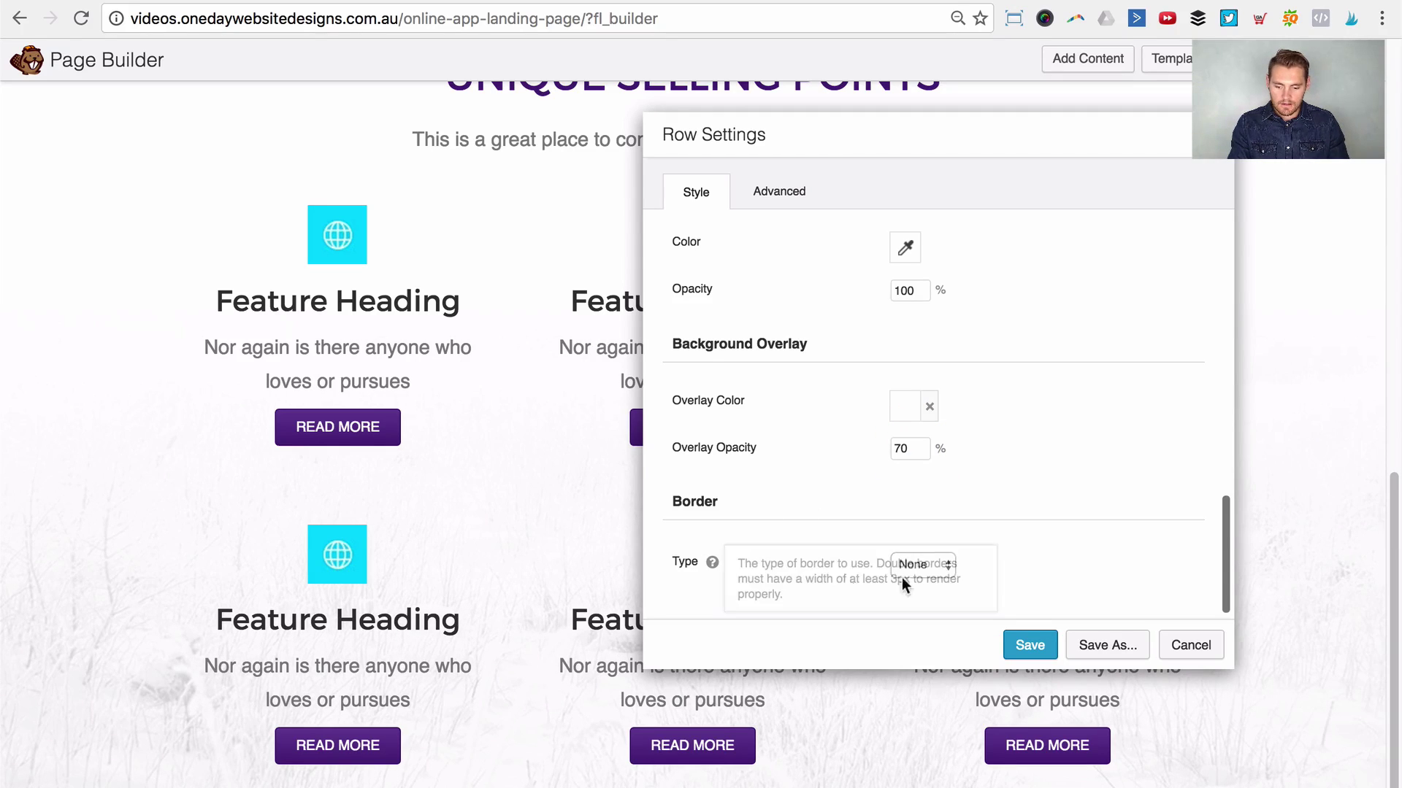
double_click(905, 447)
type("60")
key("Tab")
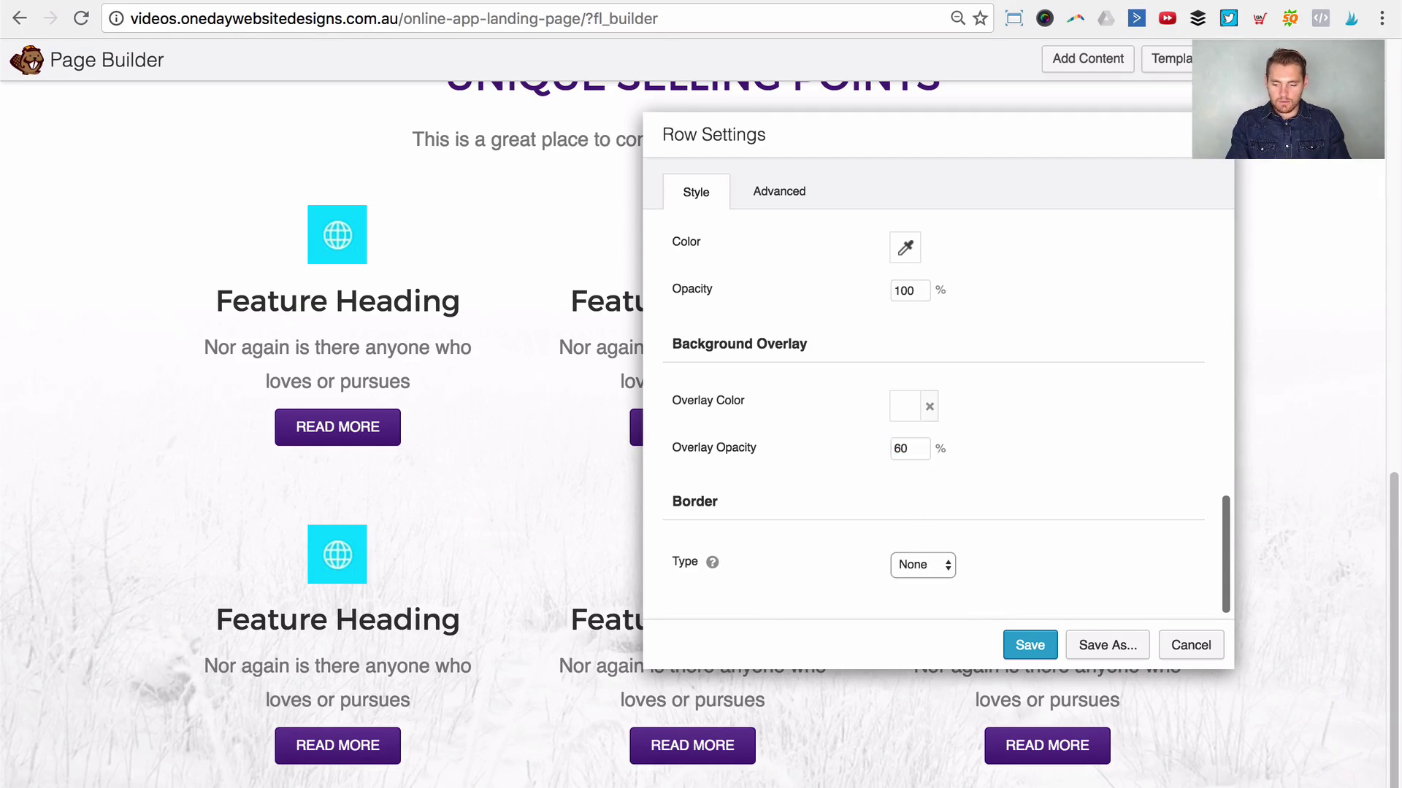
left_click(1029, 645)
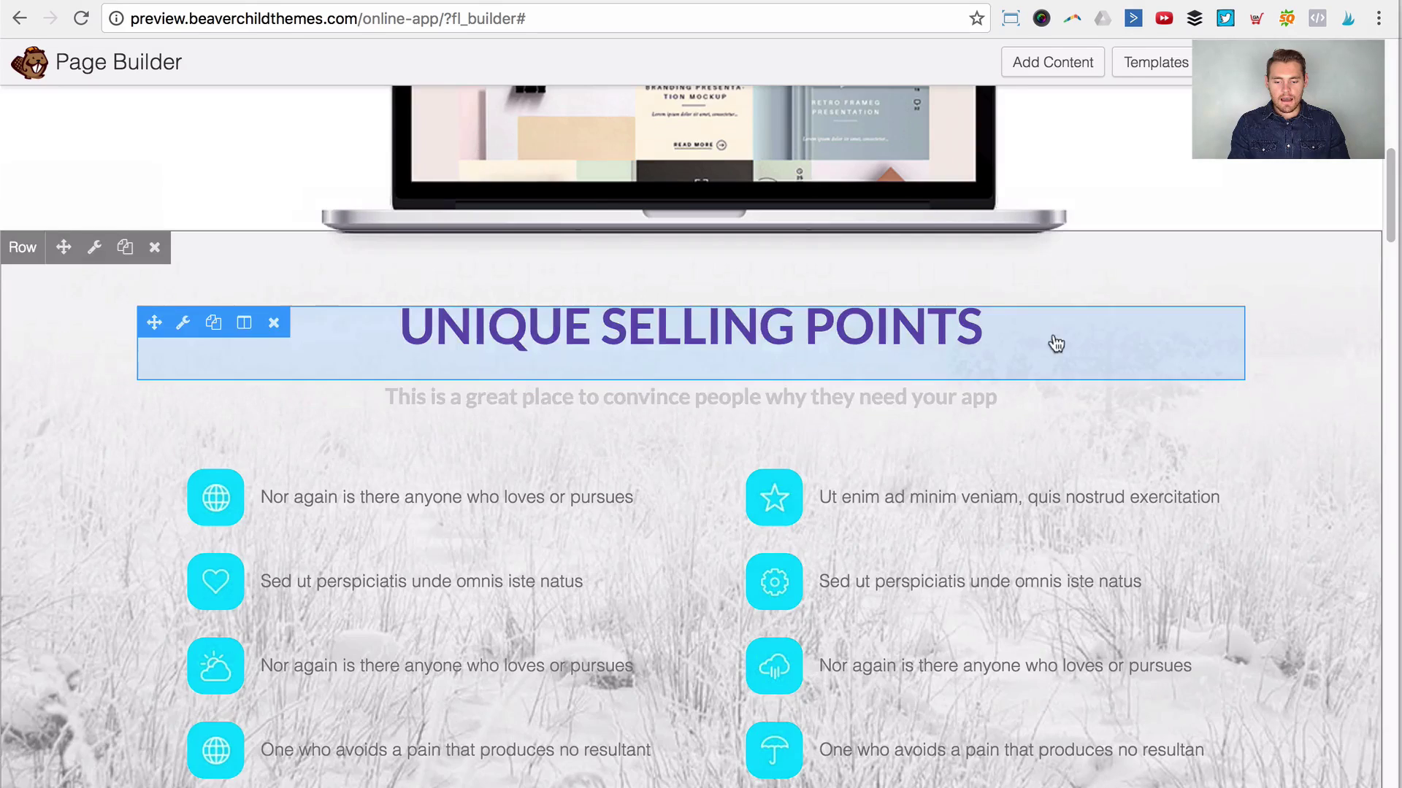
scroll(1056, 343, "up", 5)
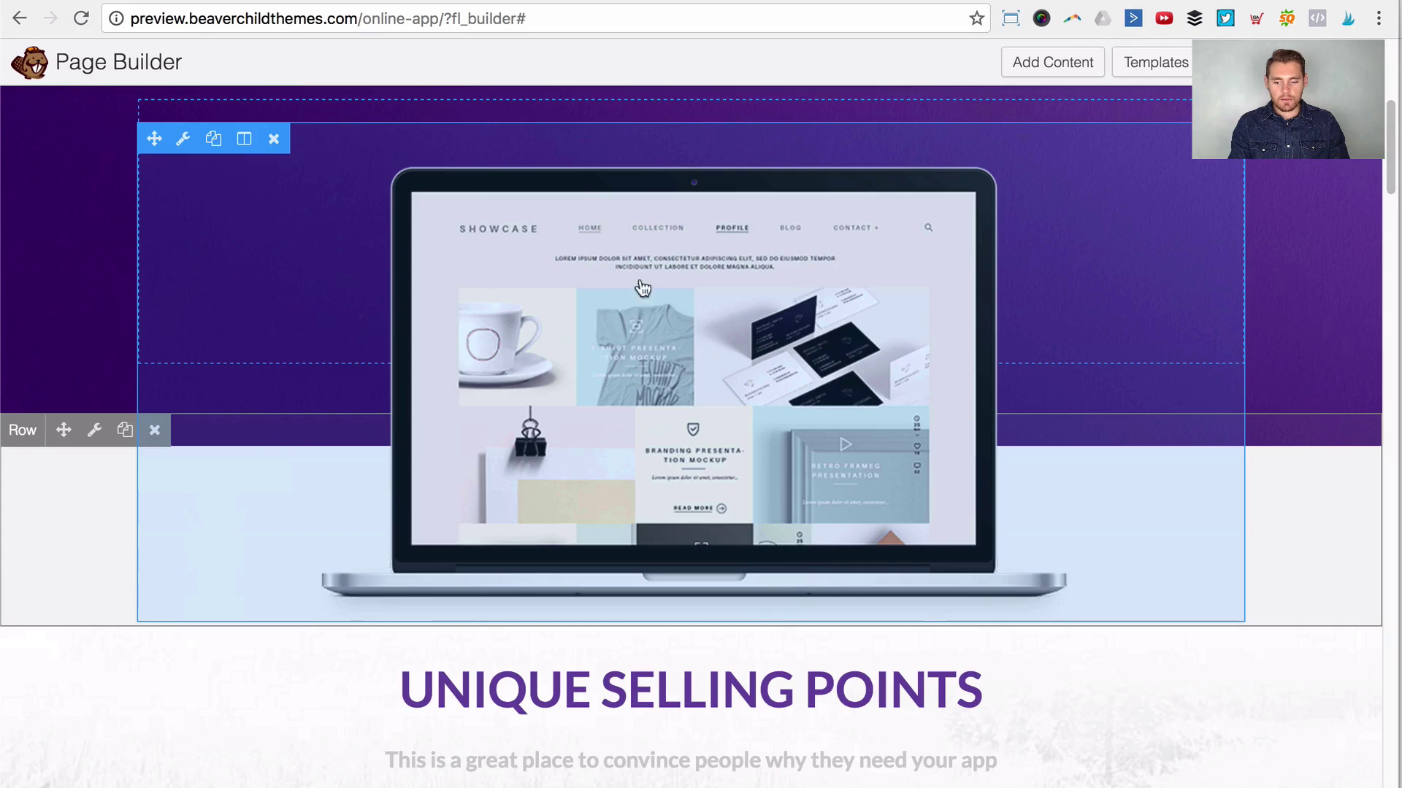
scroll(1185, 313, "up", 5)
scroll(1292, 343, "down", 8)
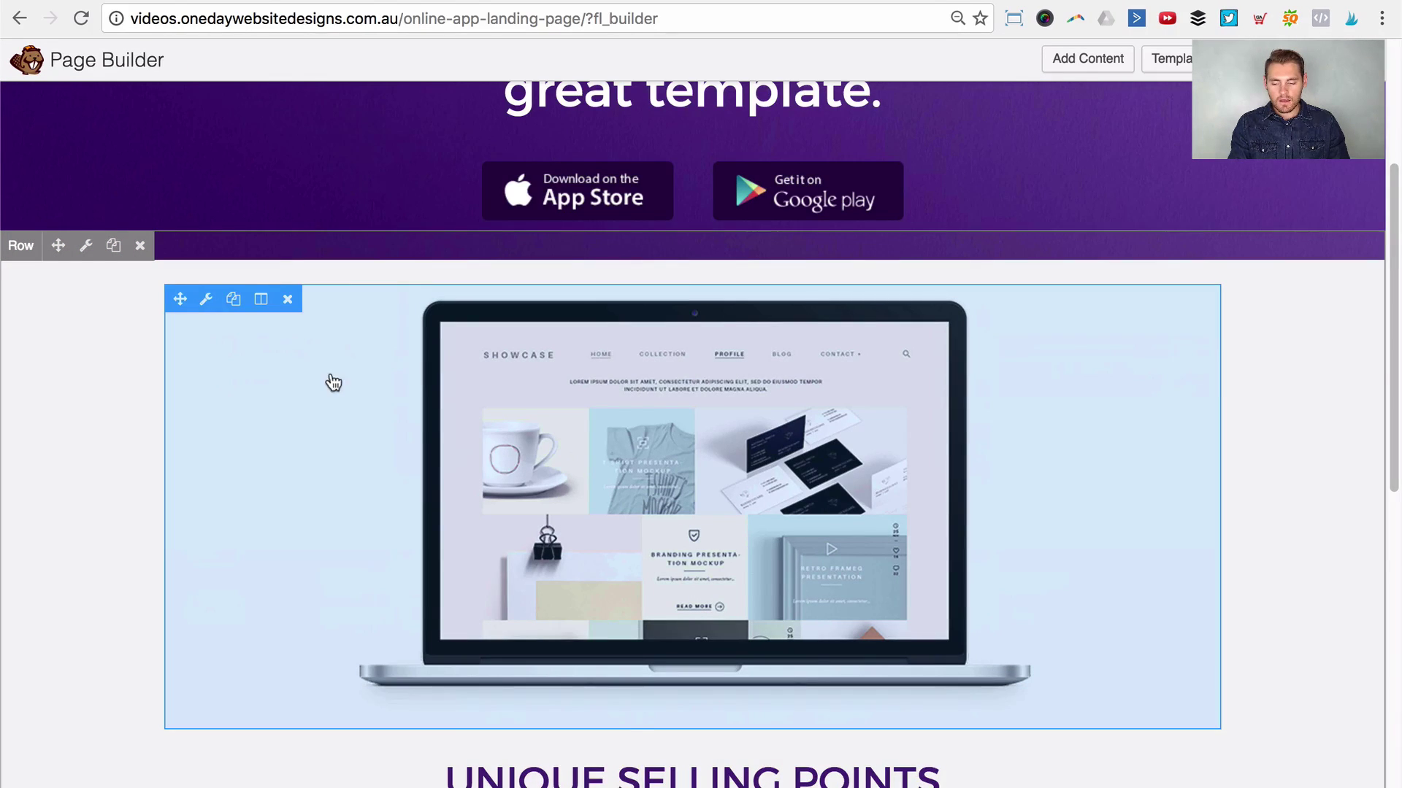
scroll(329, 379, "up", 2)
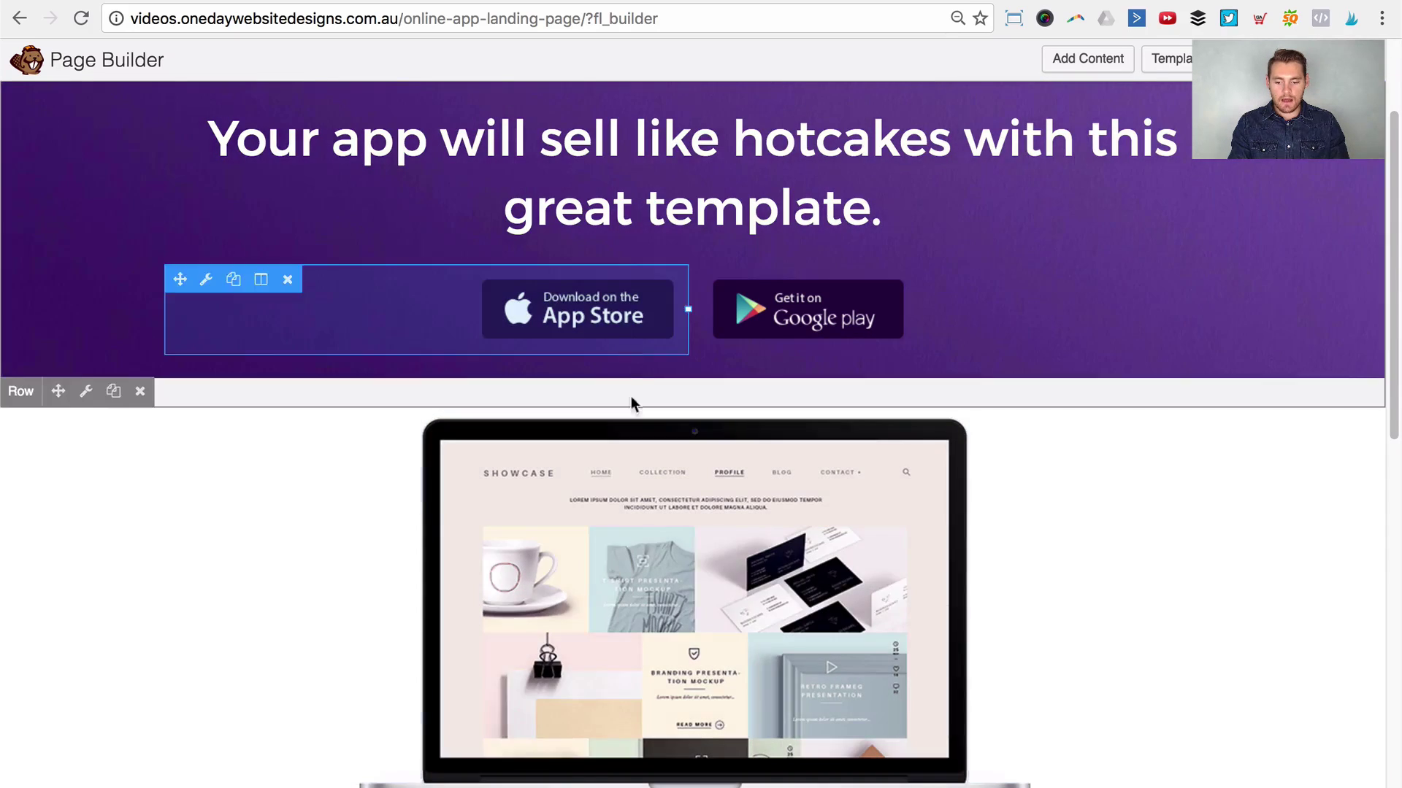
scroll(63, 251, "up", 3)
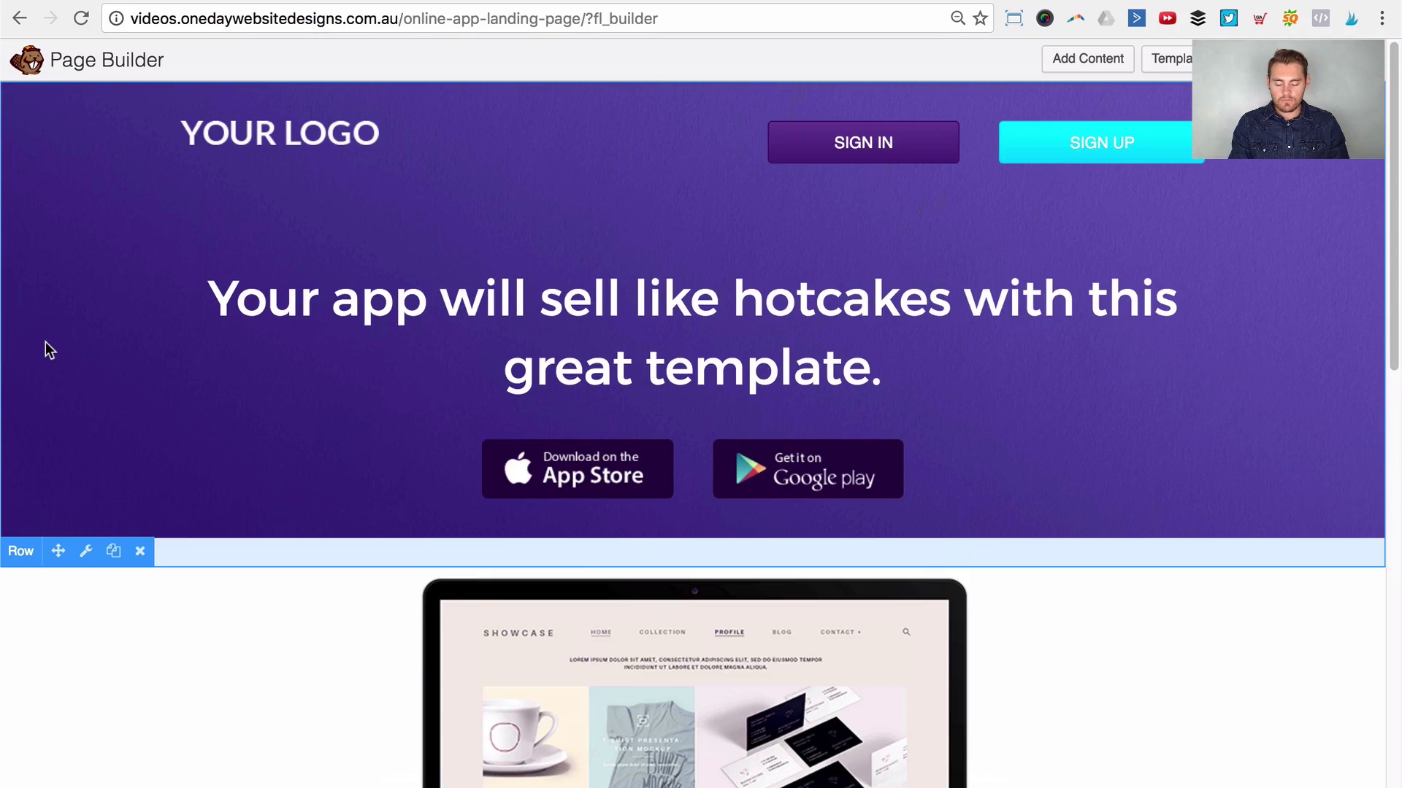
scroll(45, 341, "down", 2)
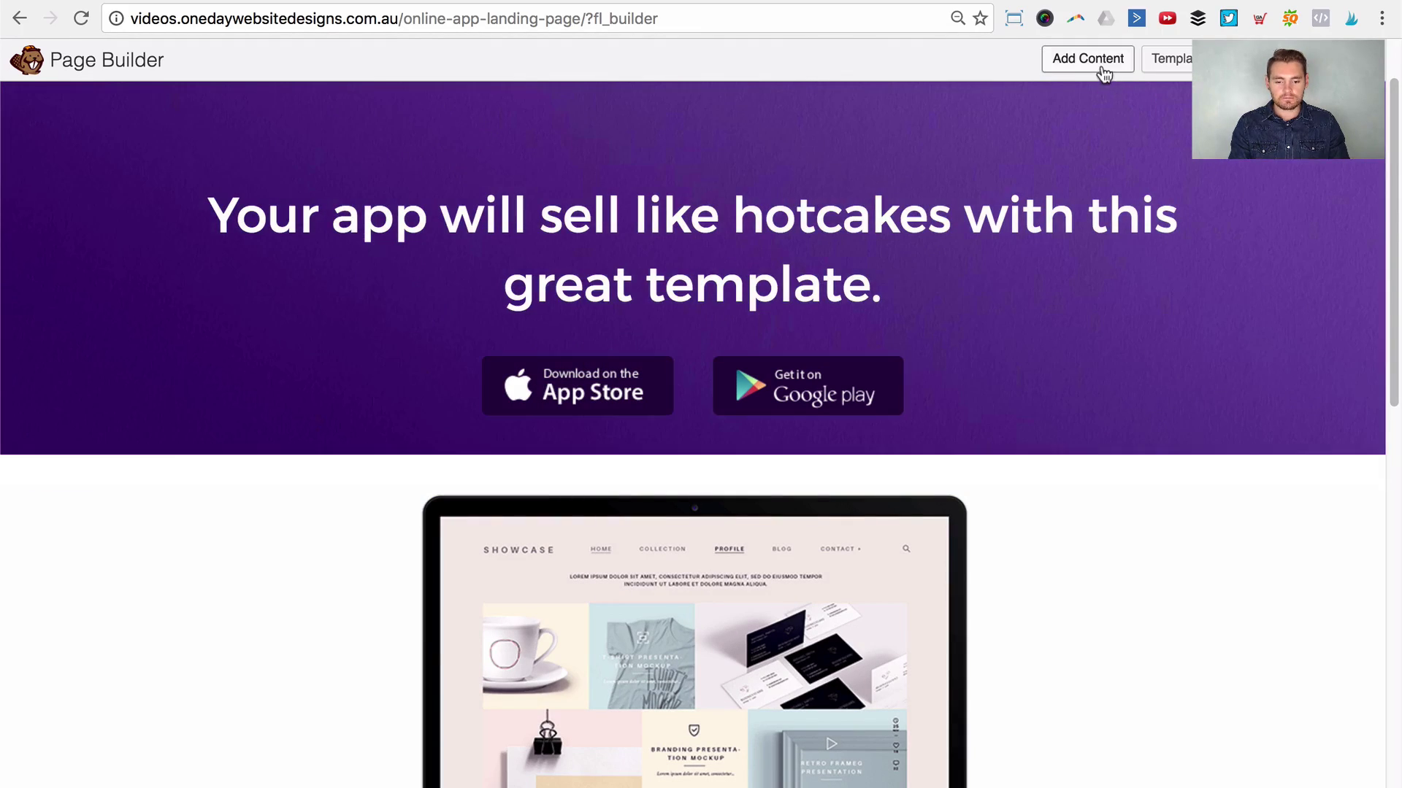
Step: Drop a 1 Column row under the store buttons and open its column's Advanced settings
left_click(1110, 67)
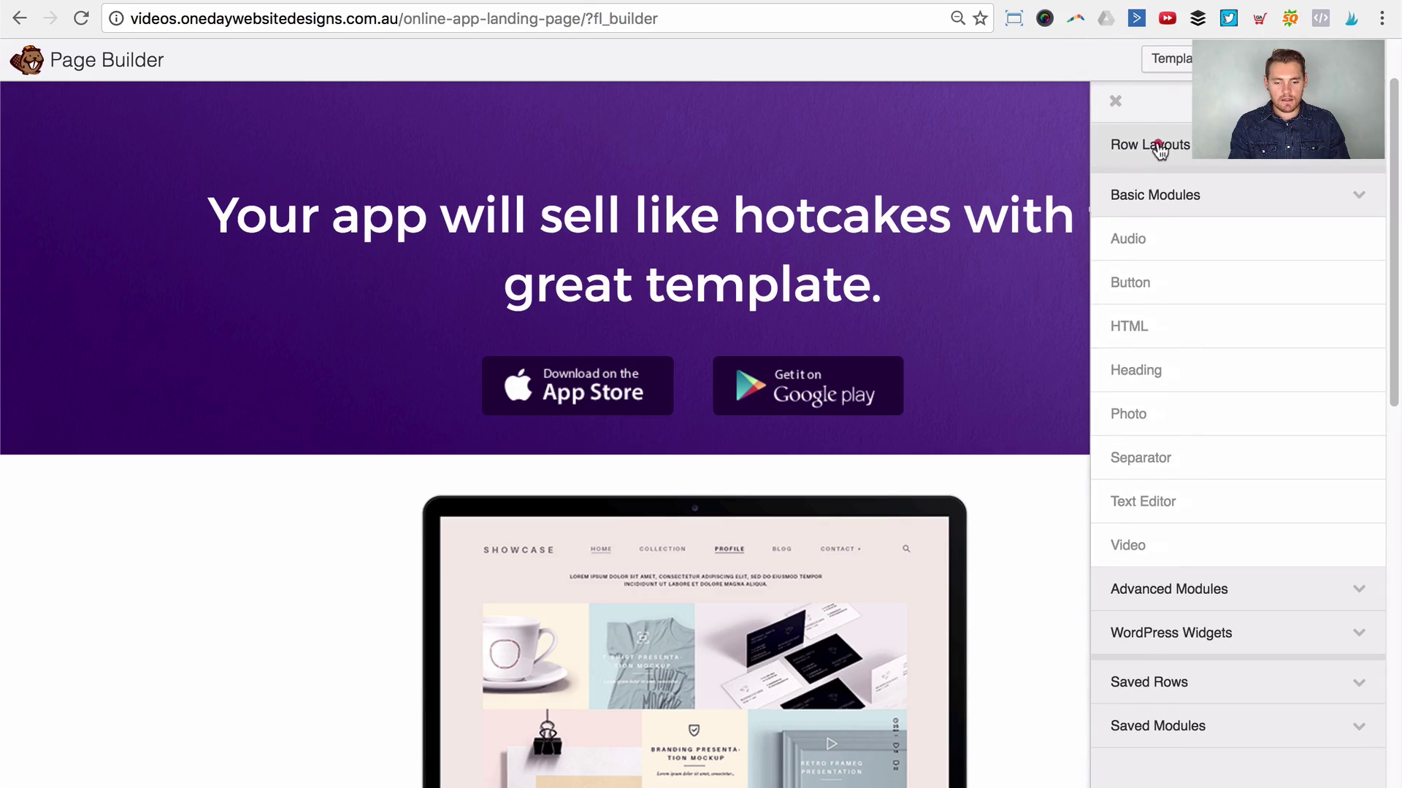
left_click(1157, 146)
left_click_drag(1145, 187, 730, 478)
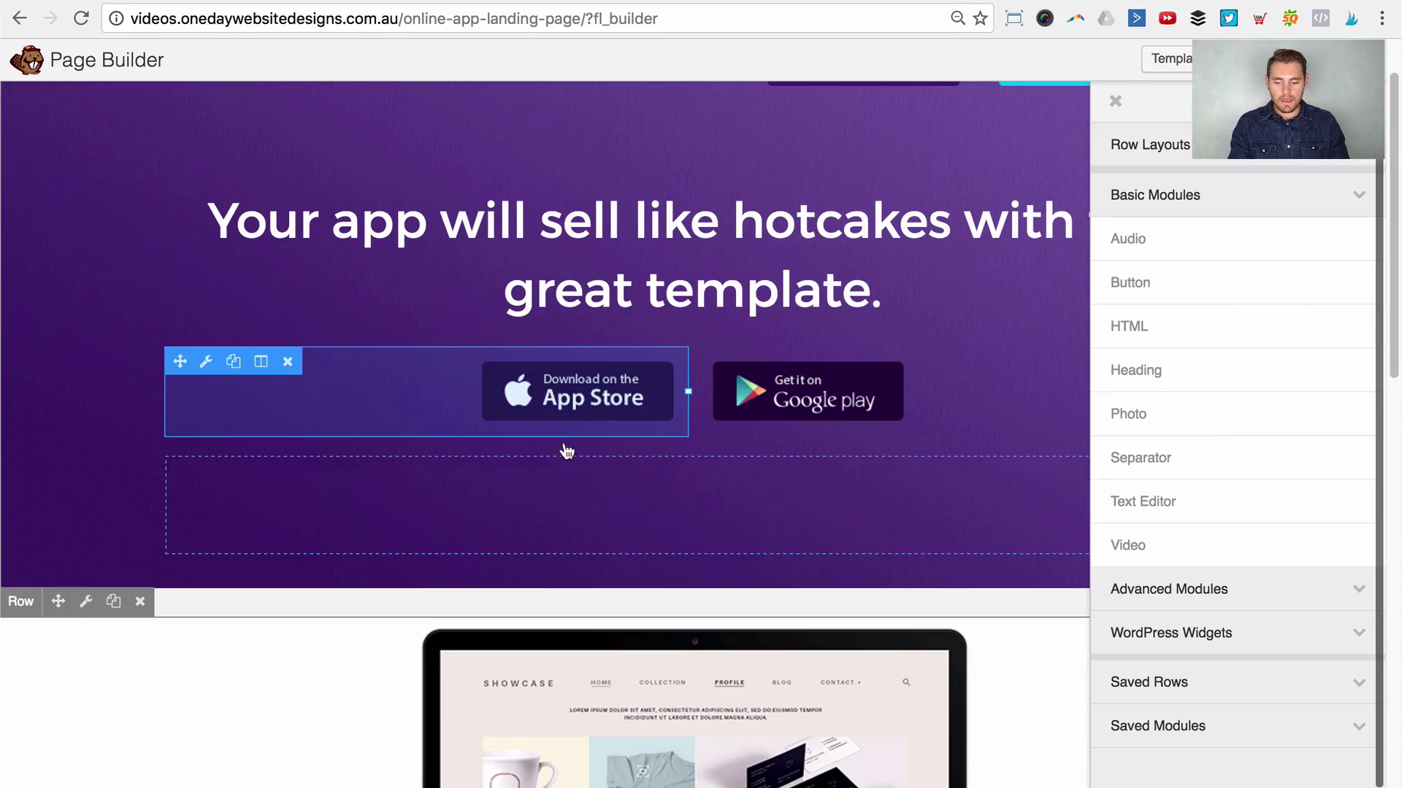
scroll(423, 392, "down", 1)
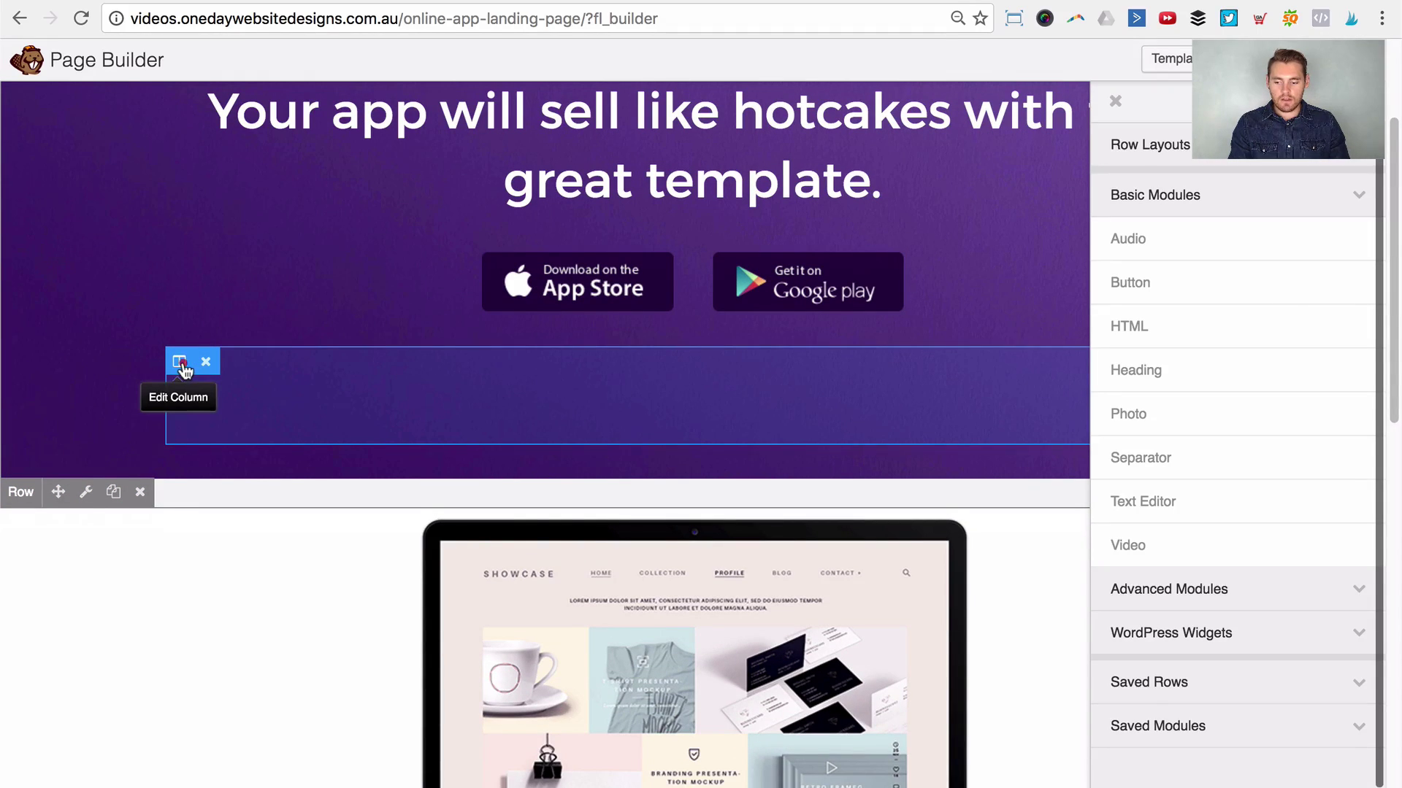
mouse_move(184, 371)
left_click(217, 392)
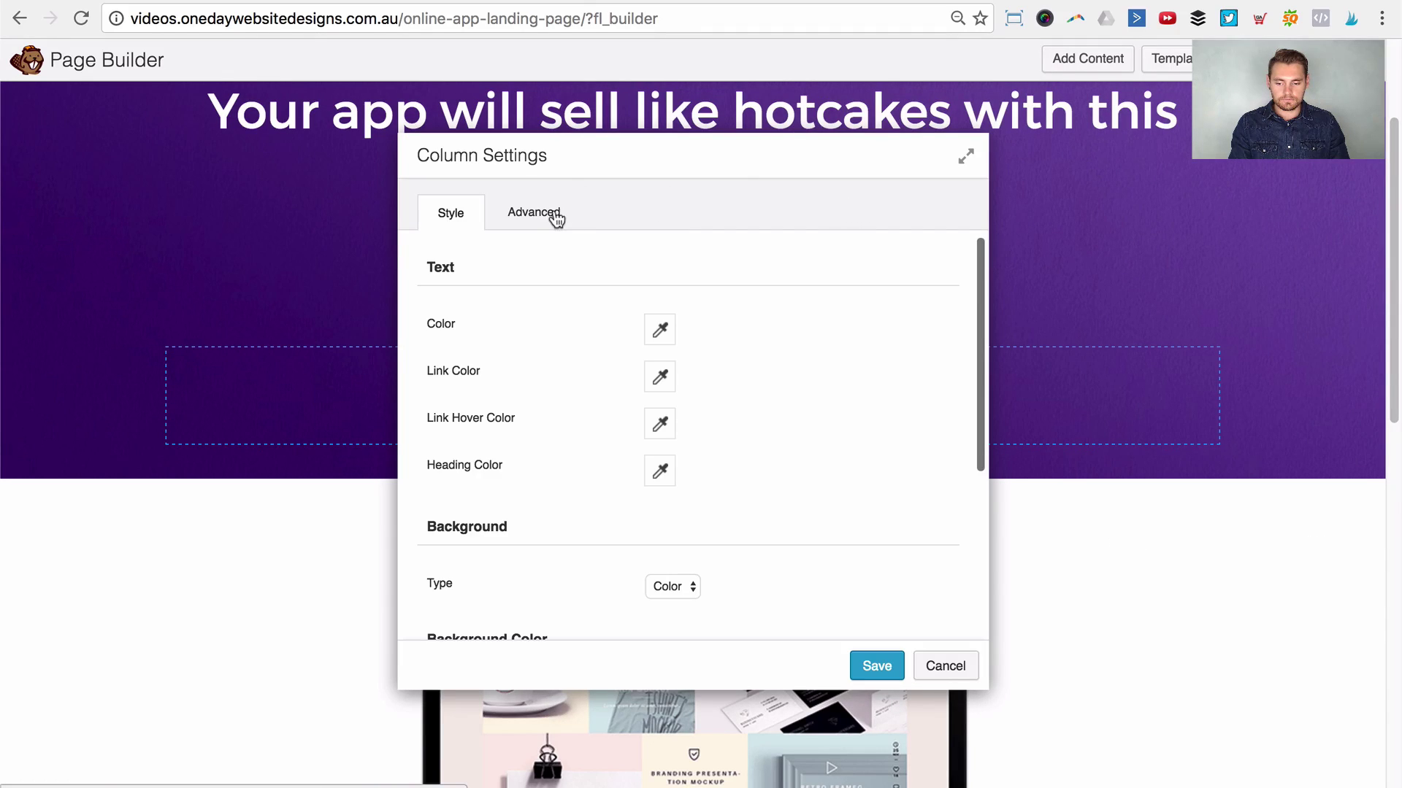
left_click(549, 213)
Step: Set the empty hero column's top and bottom padding to 150 px
scroll(631, 450, "down", 3)
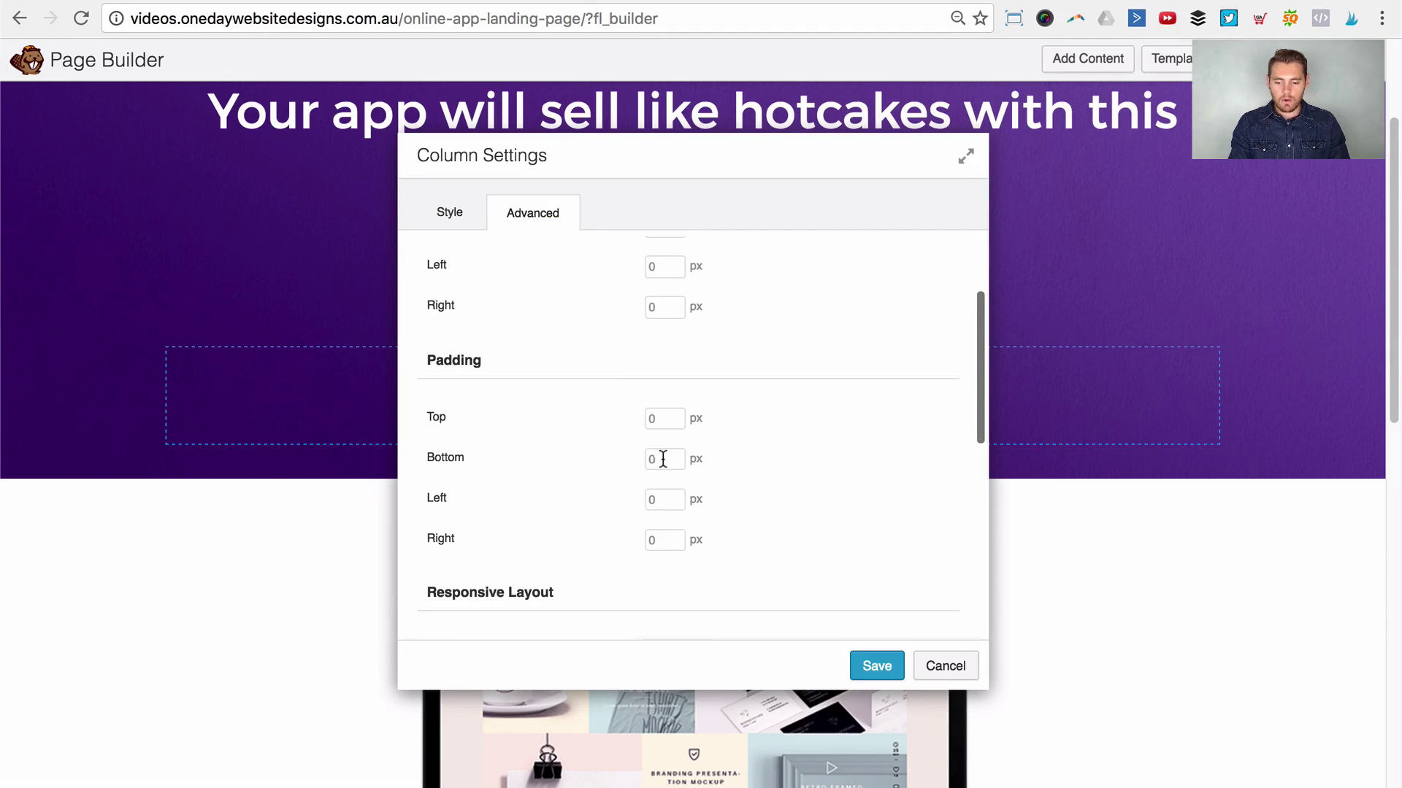
left_click(662, 458)
left_click(662, 420)
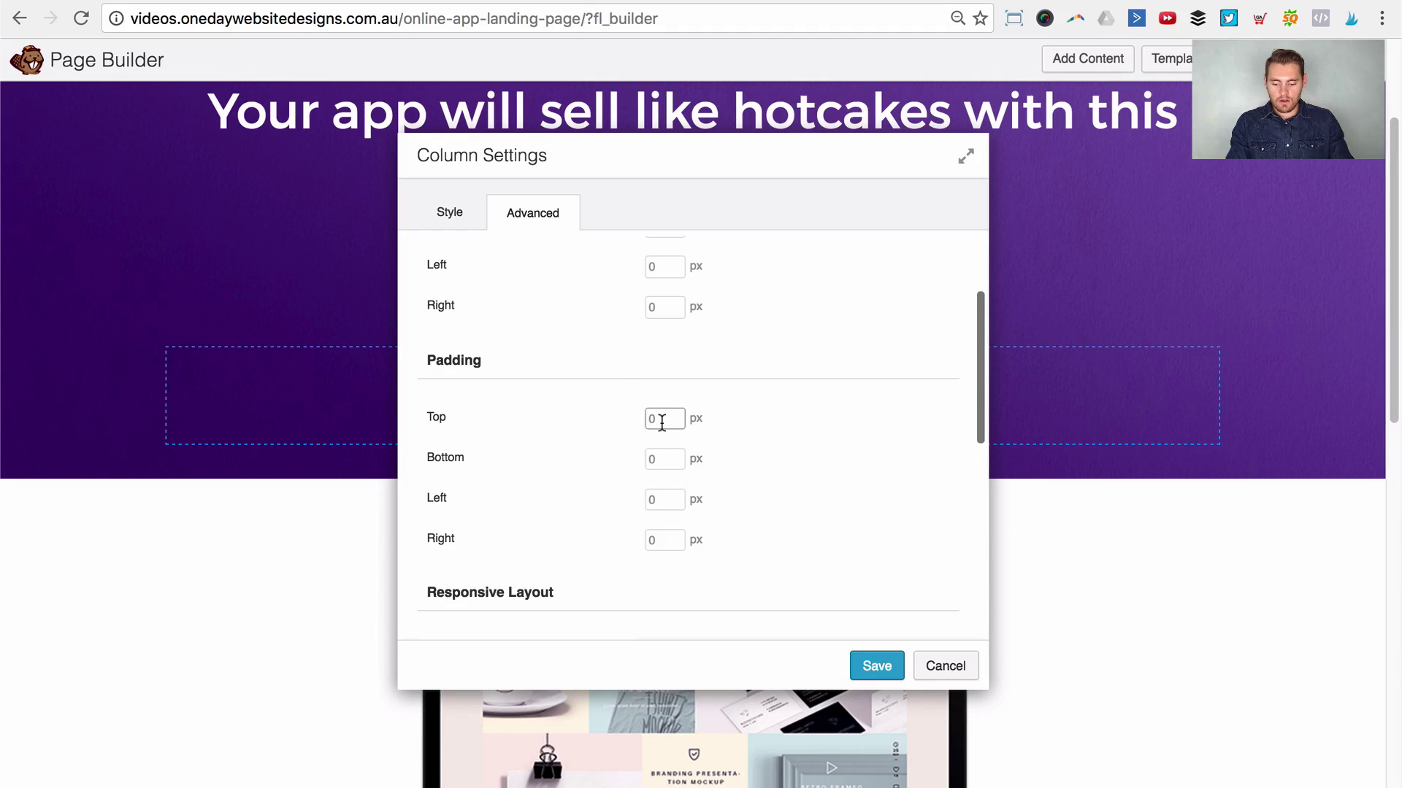
type("100")
key("Tab")
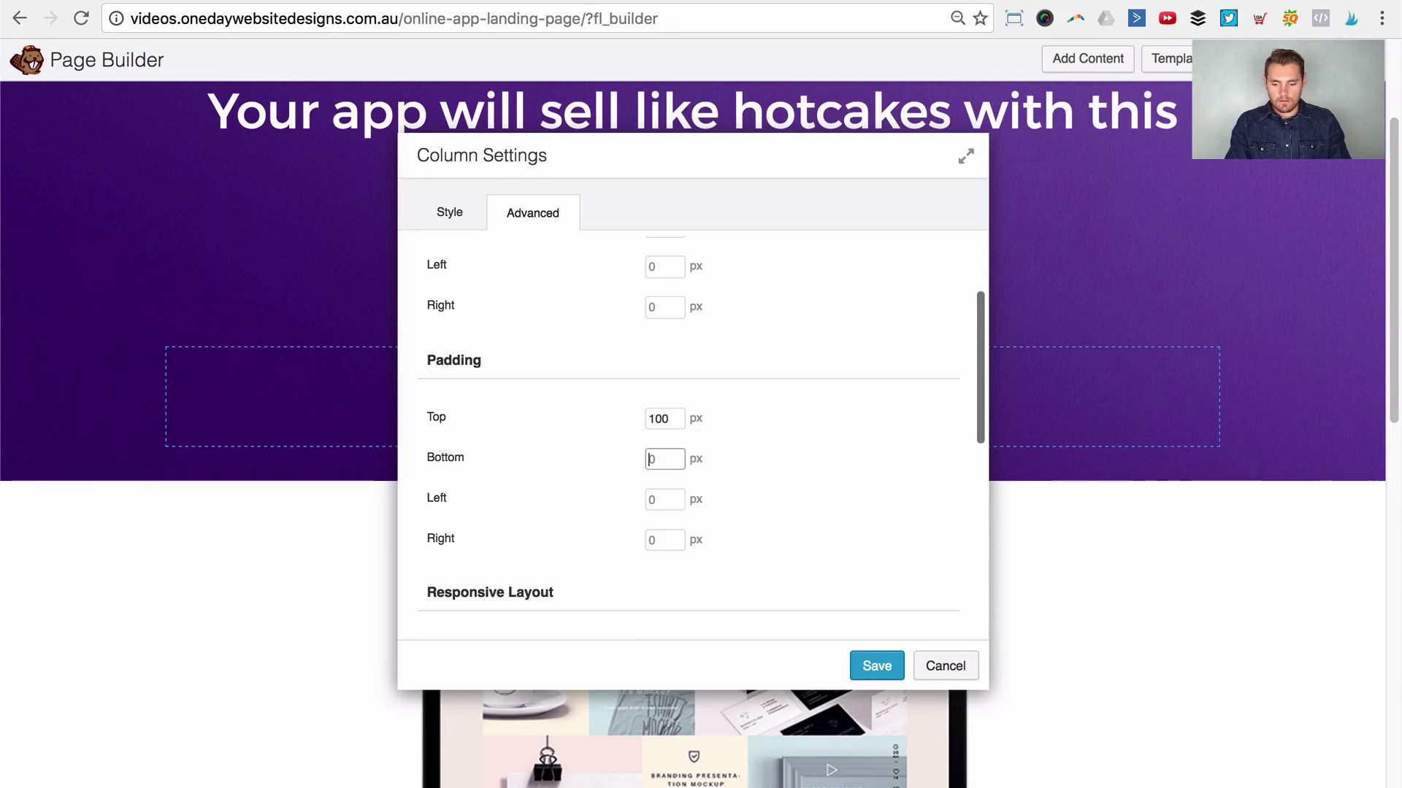
type("100")
key("Tab")
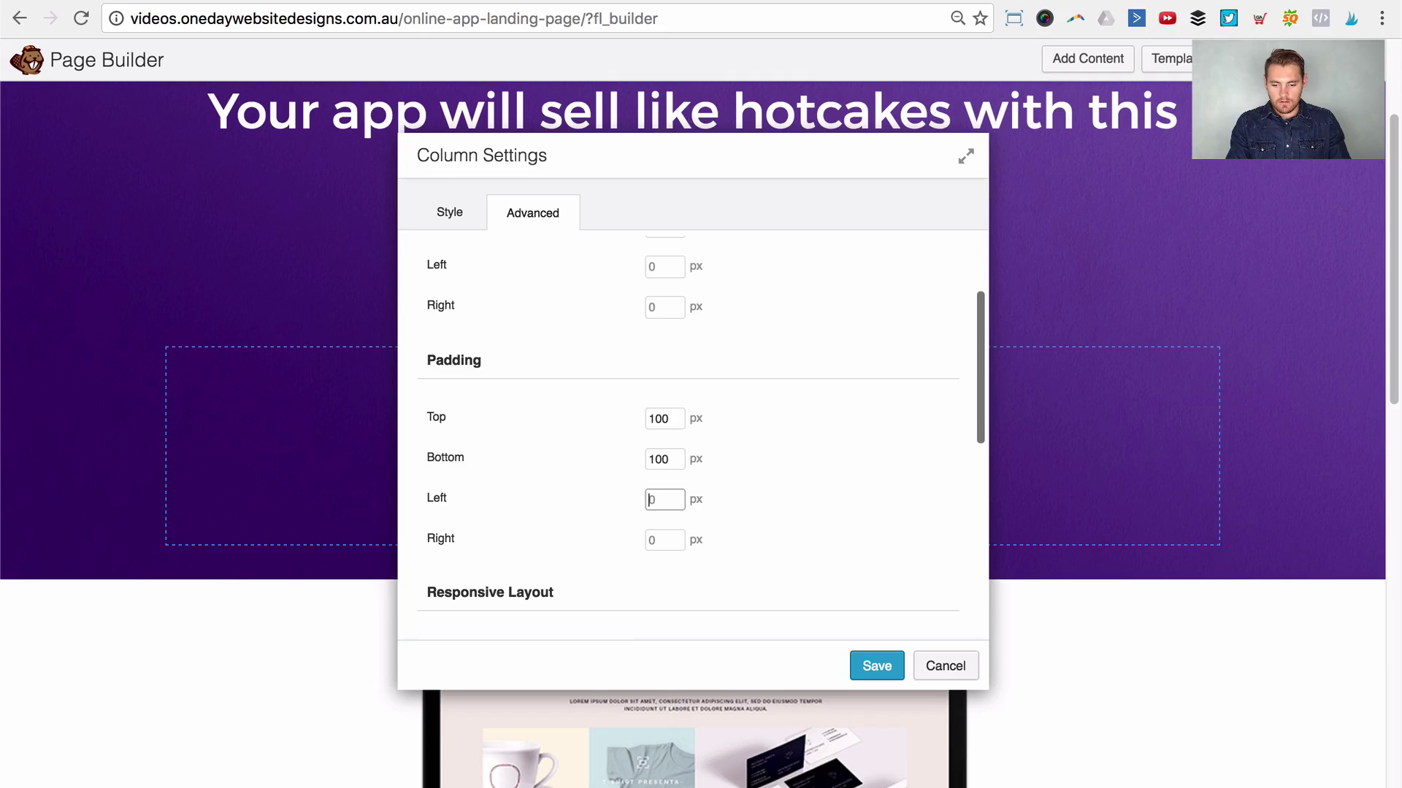
left_click_drag(728, 139, 1080, 147)
double_click(1014, 402)
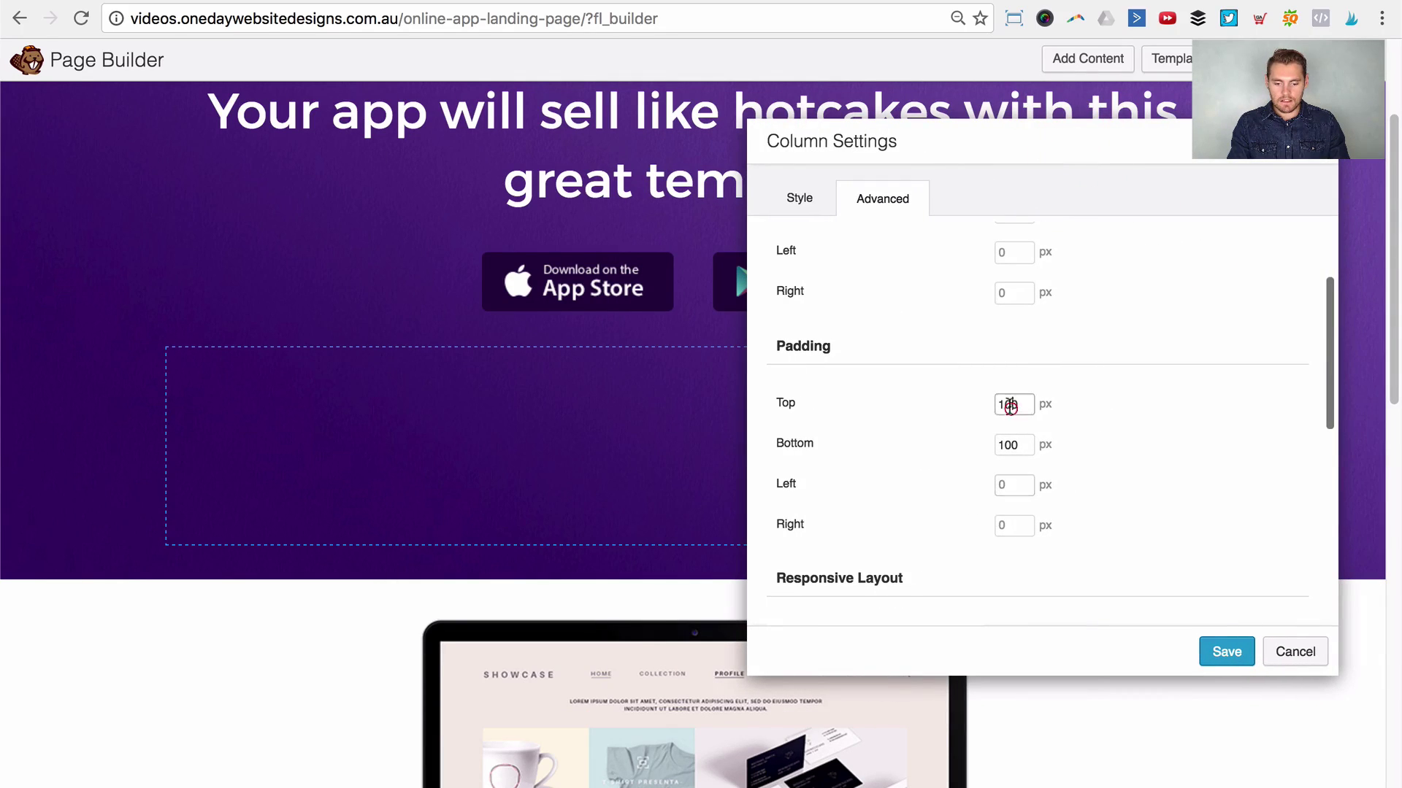
type("150")
key("Tab")
type("150")
key("Tab")
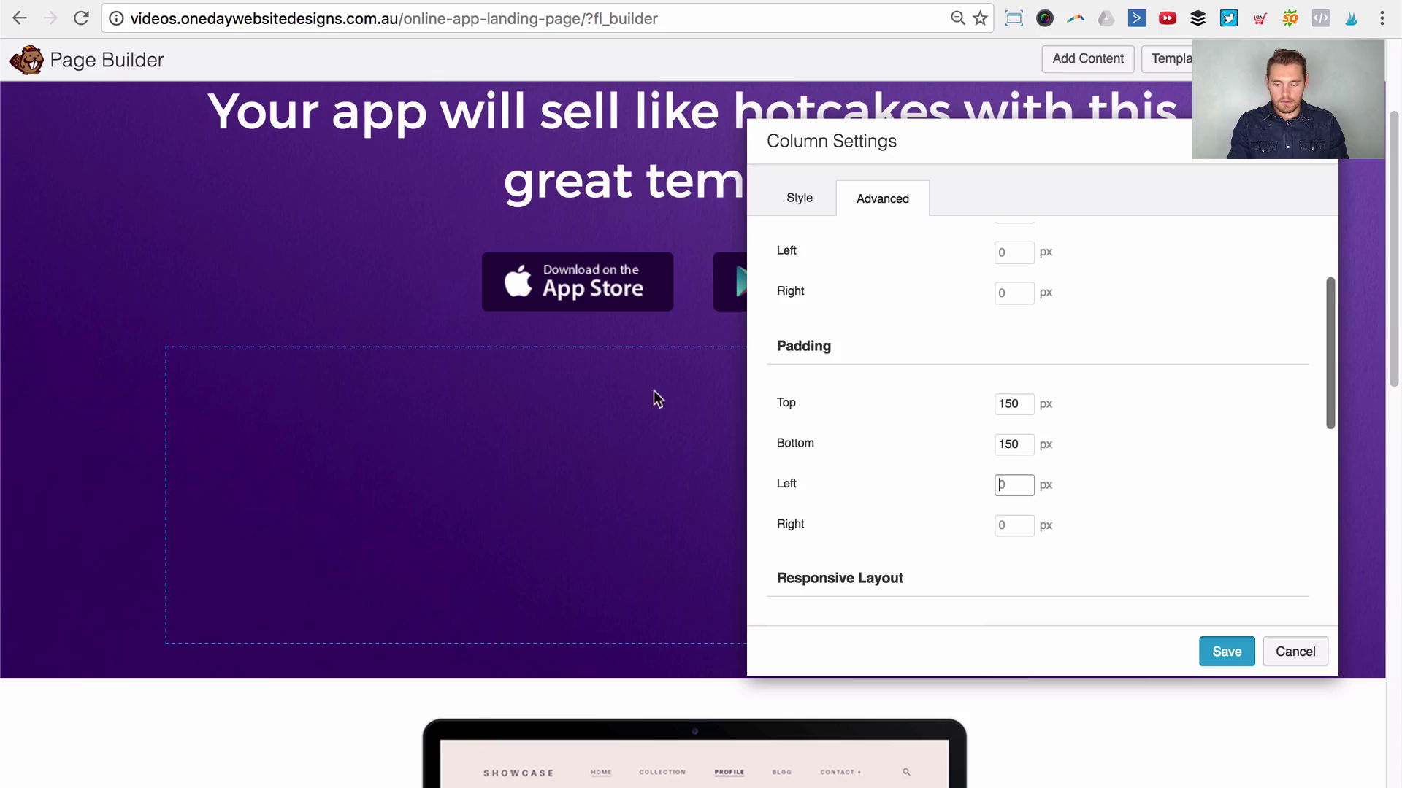
Step: Make the column display on Large & Medium Devices Only and save the settings
scroll(635, 588, "down", 2)
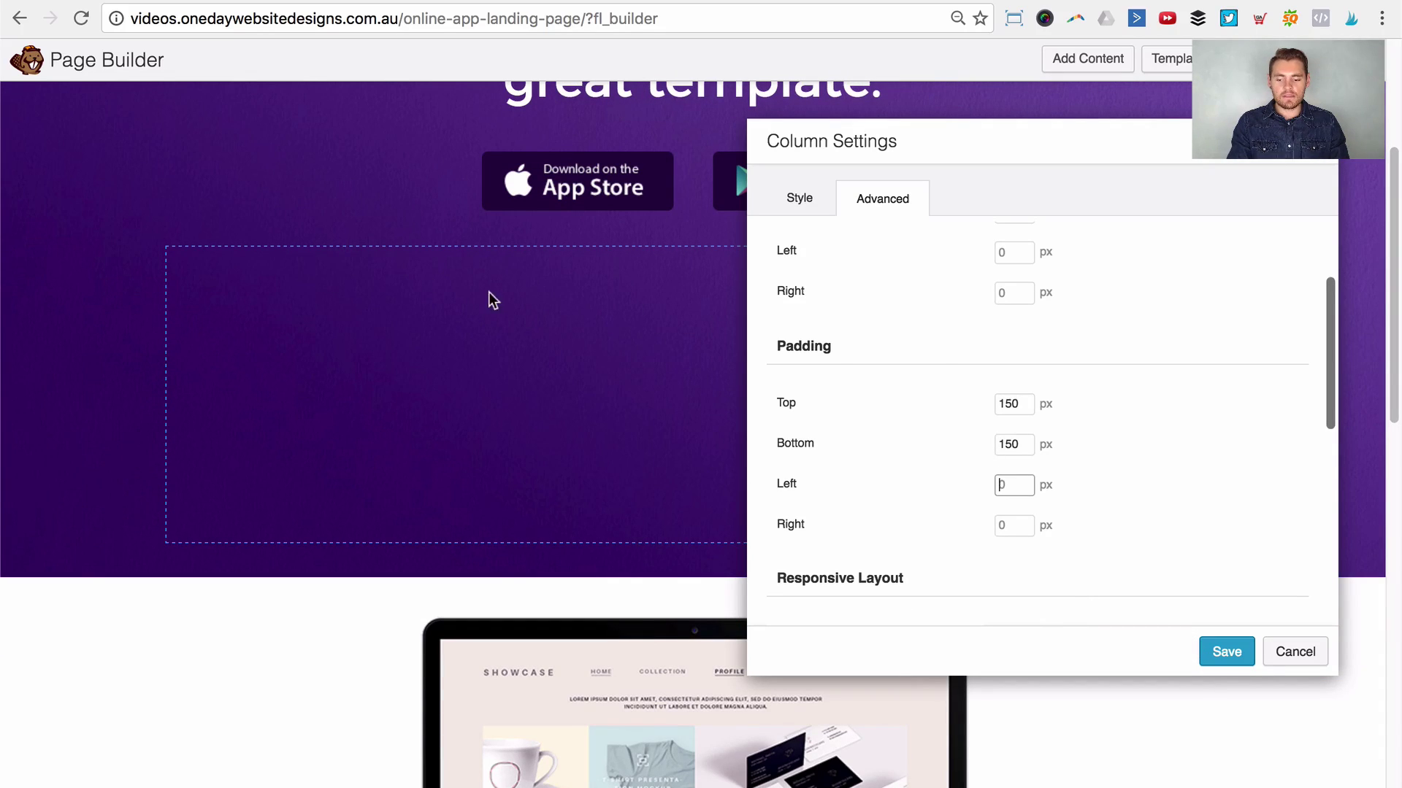
scroll(898, 435, "up", 2)
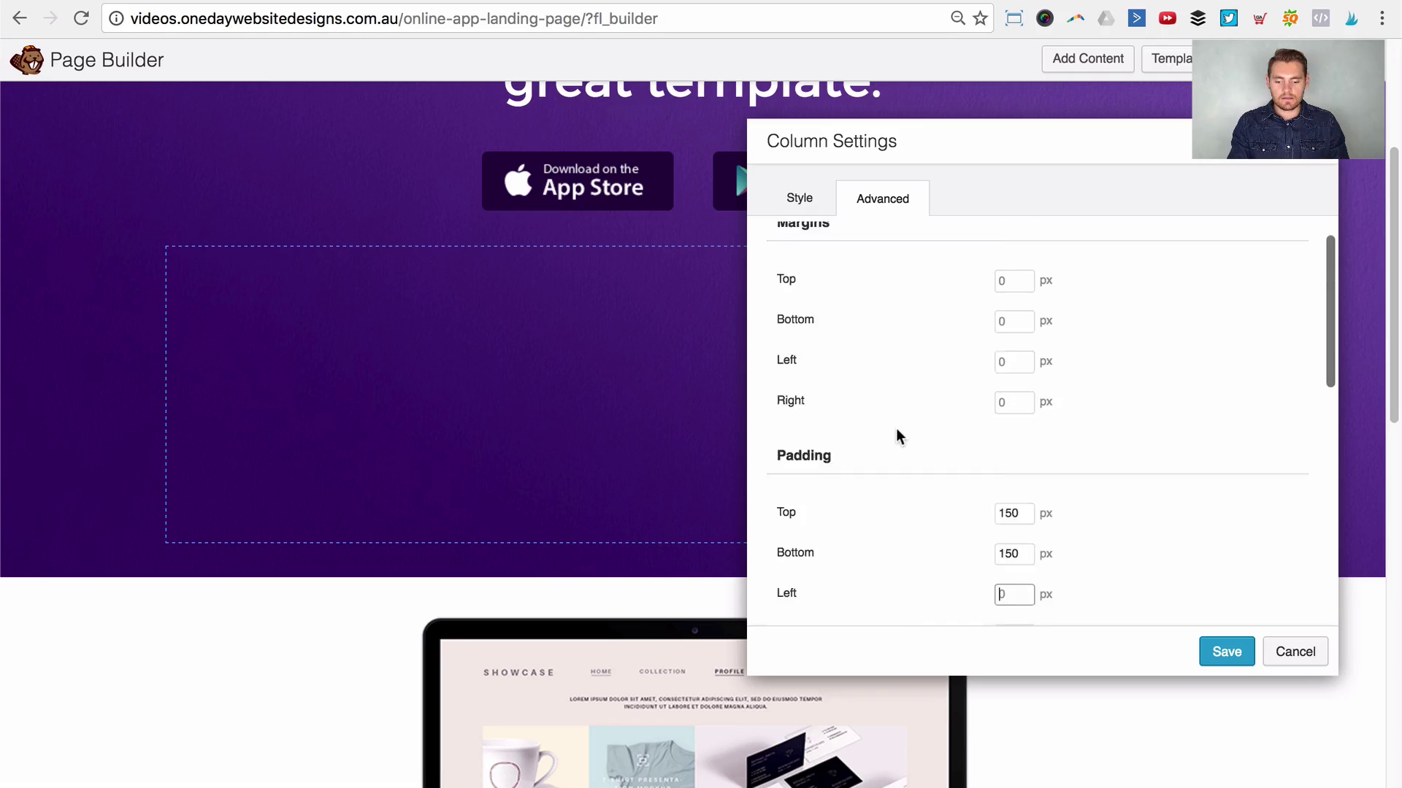
scroll(897, 434, "down", 8)
scroll(900, 429, "up", 3)
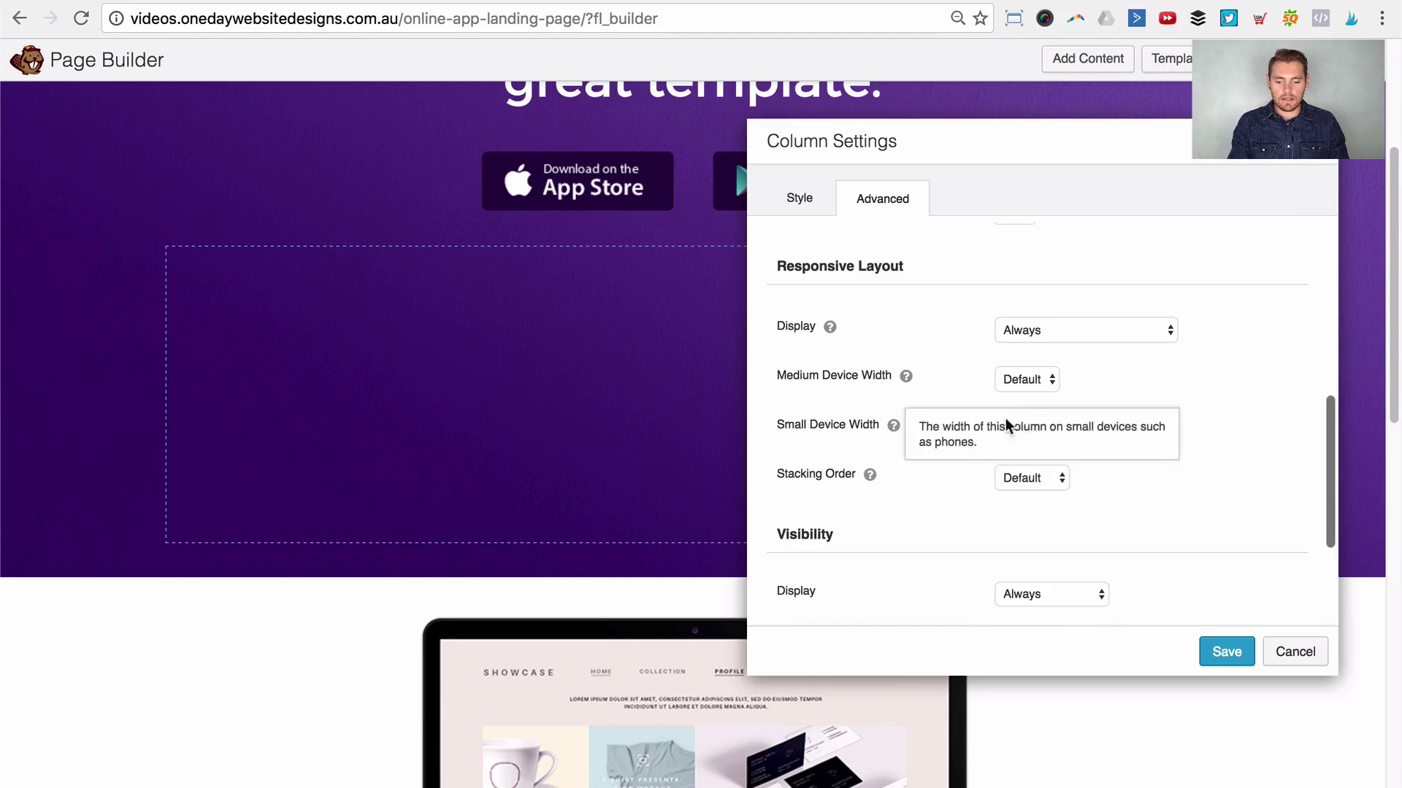
left_click(1151, 329)
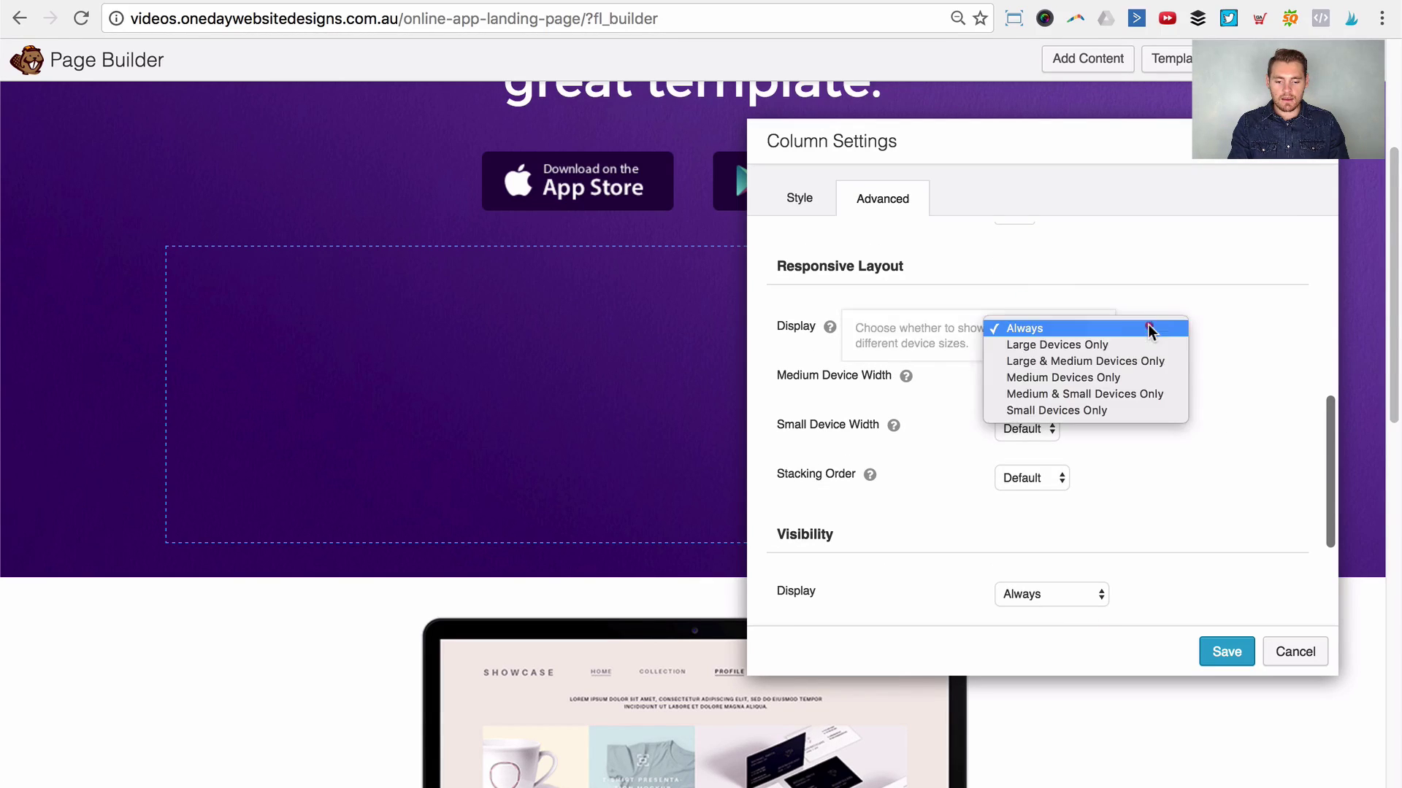
left_click(1074, 361)
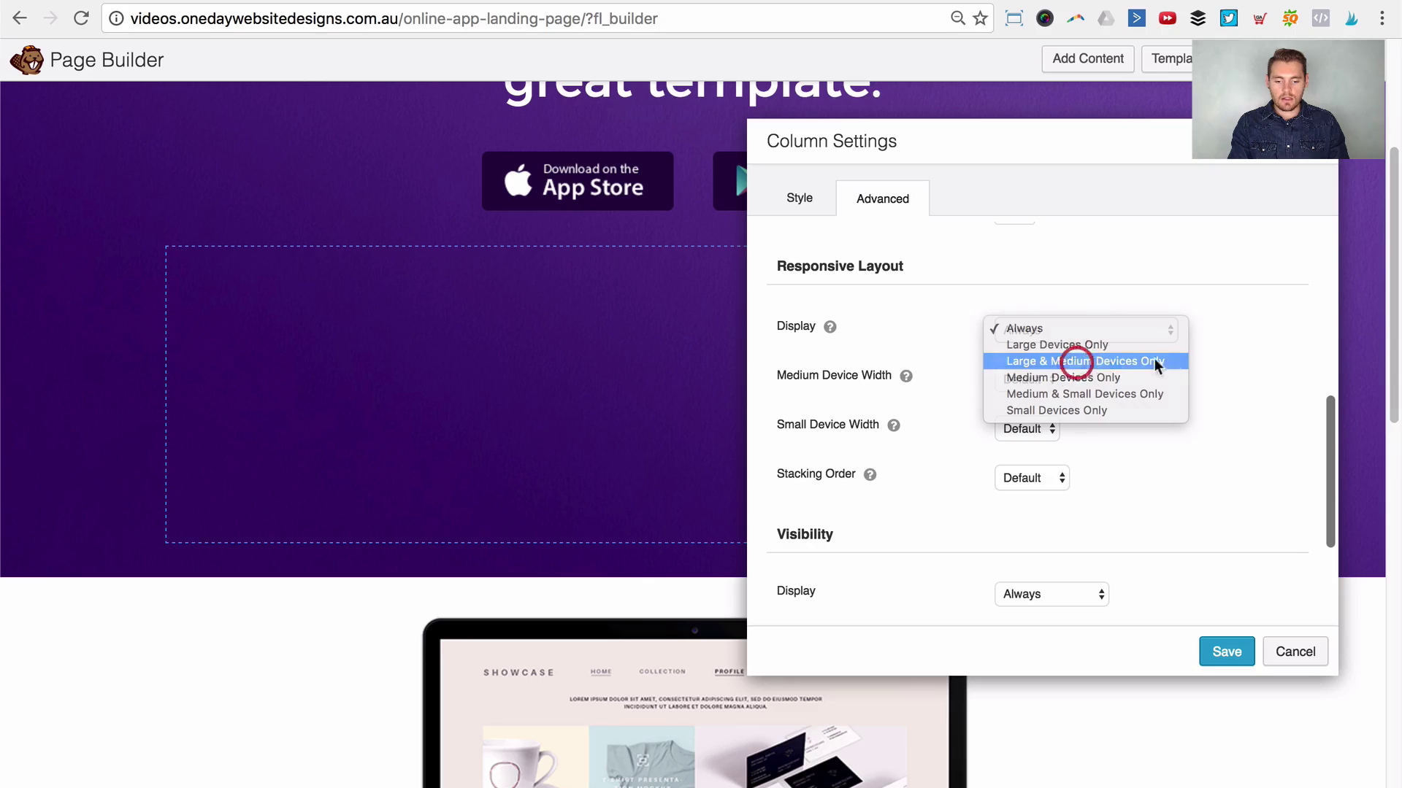
left_click(1215, 655)
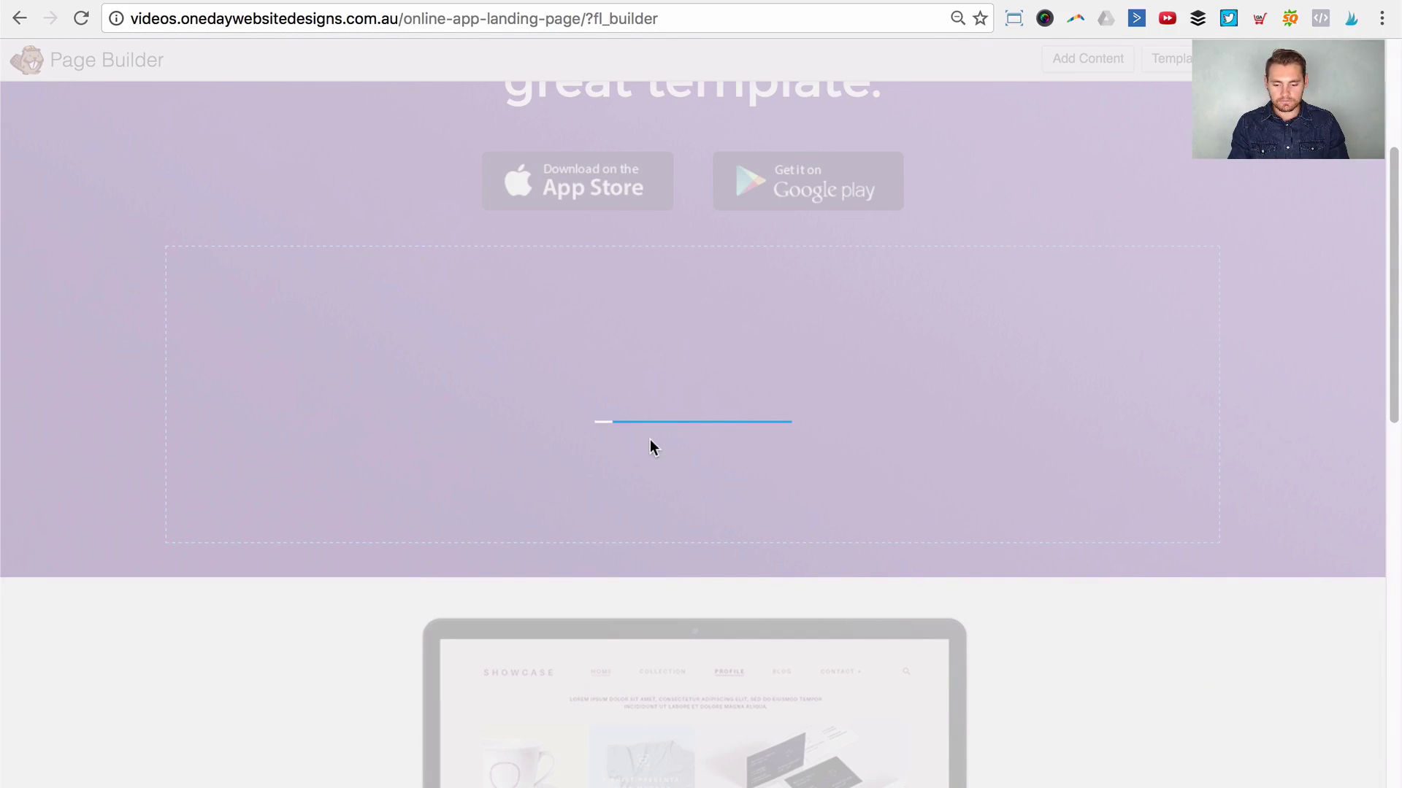
Step: Give the laptop mockup image a -300 px top margin
scroll(620, 448, "down", 3)
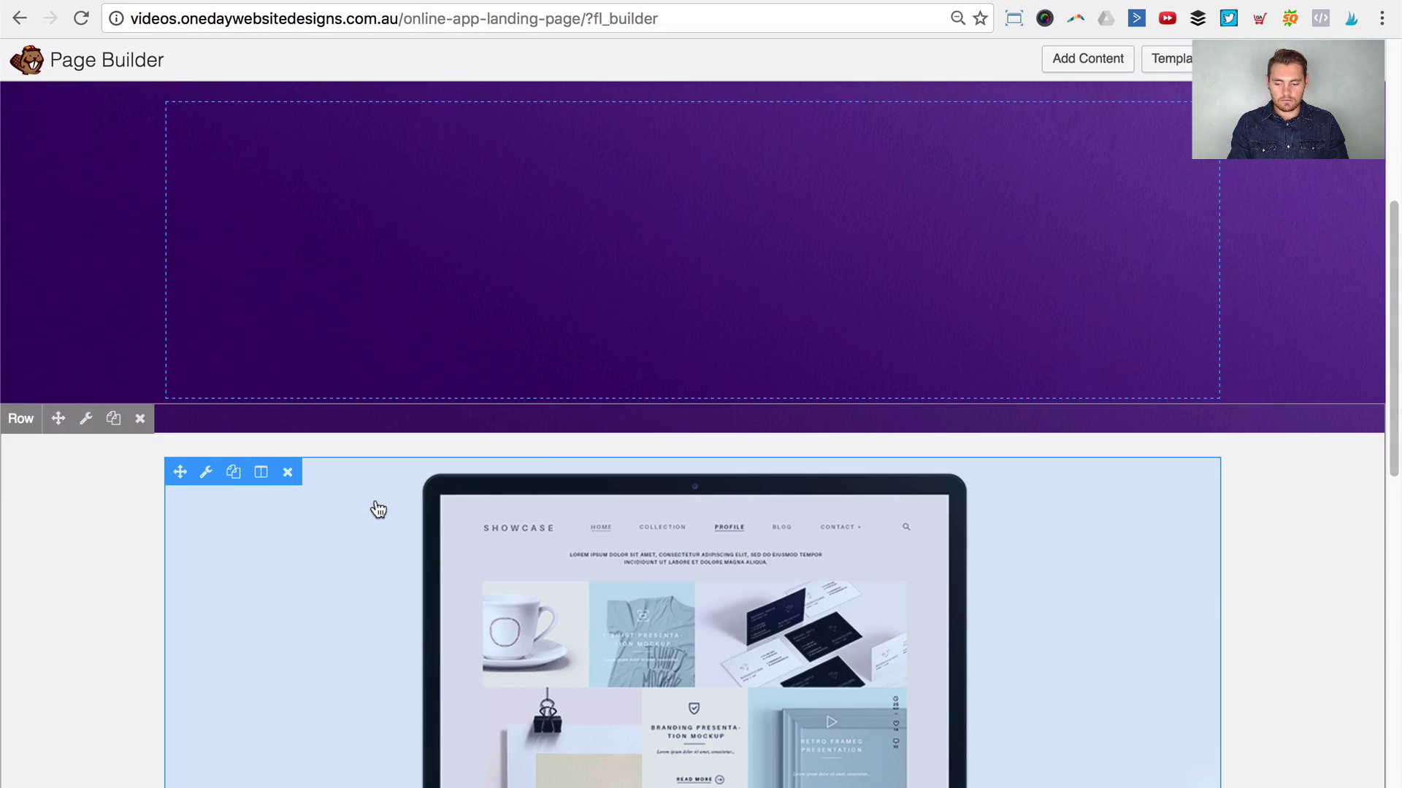
left_click(376, 504)
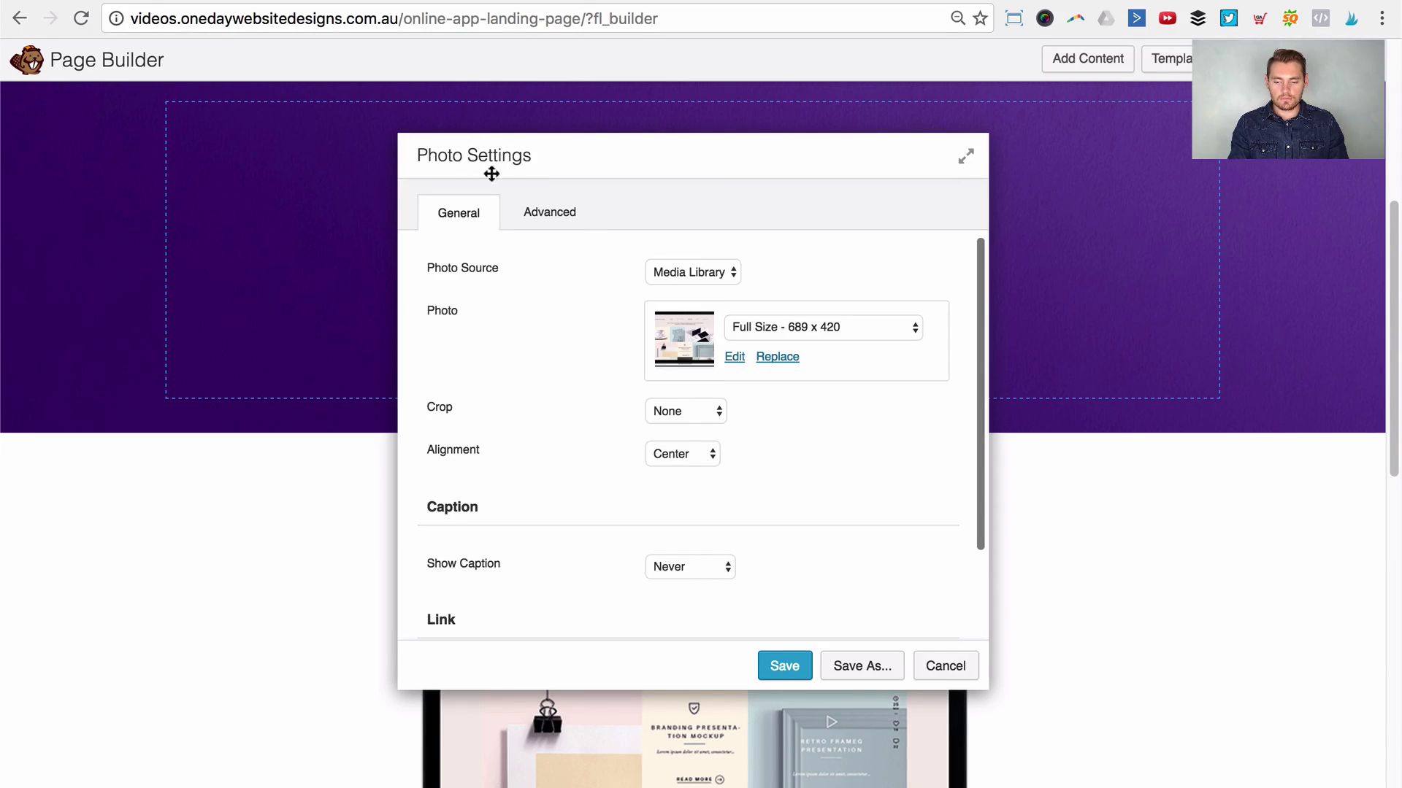
left_click(556, 221)
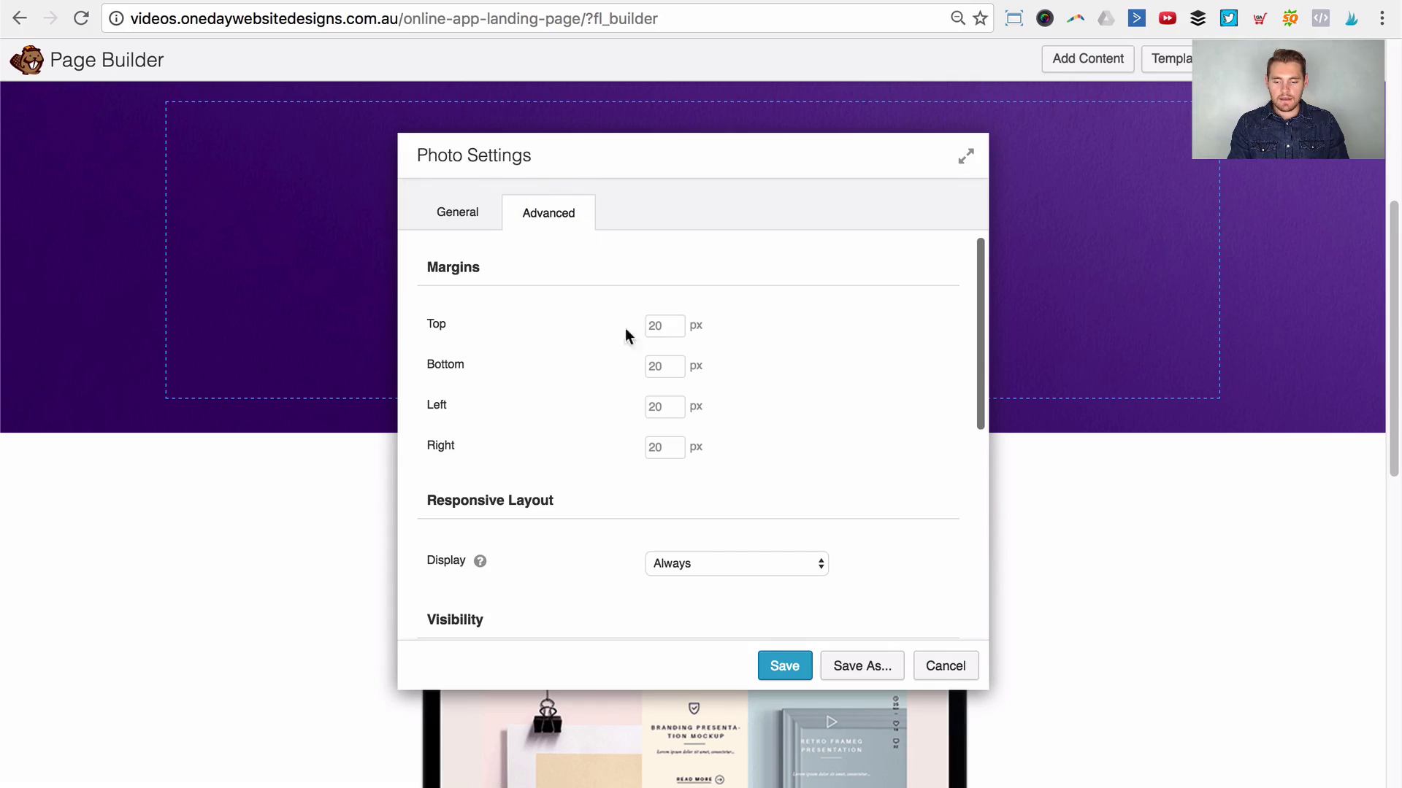
left_click(654, 323)
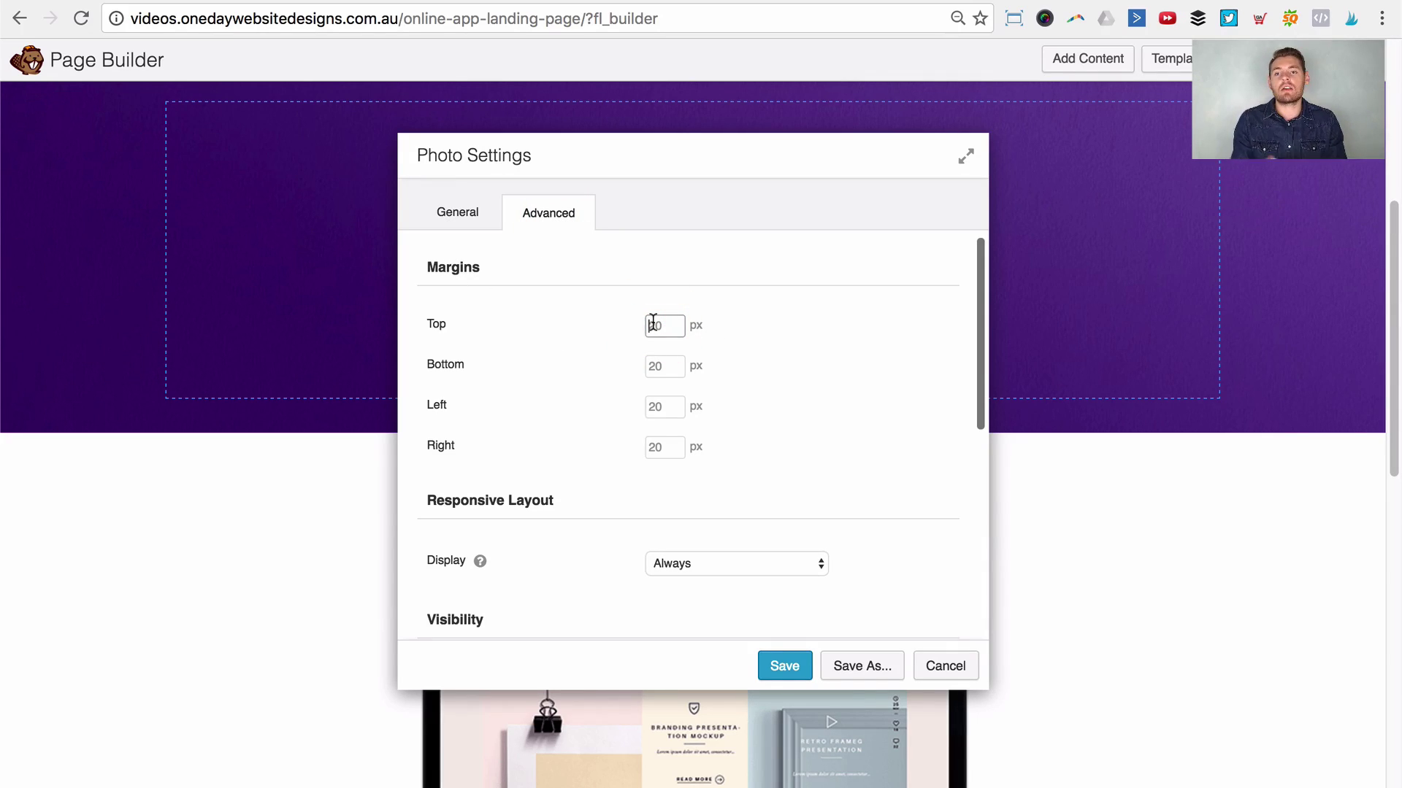
type("-300")
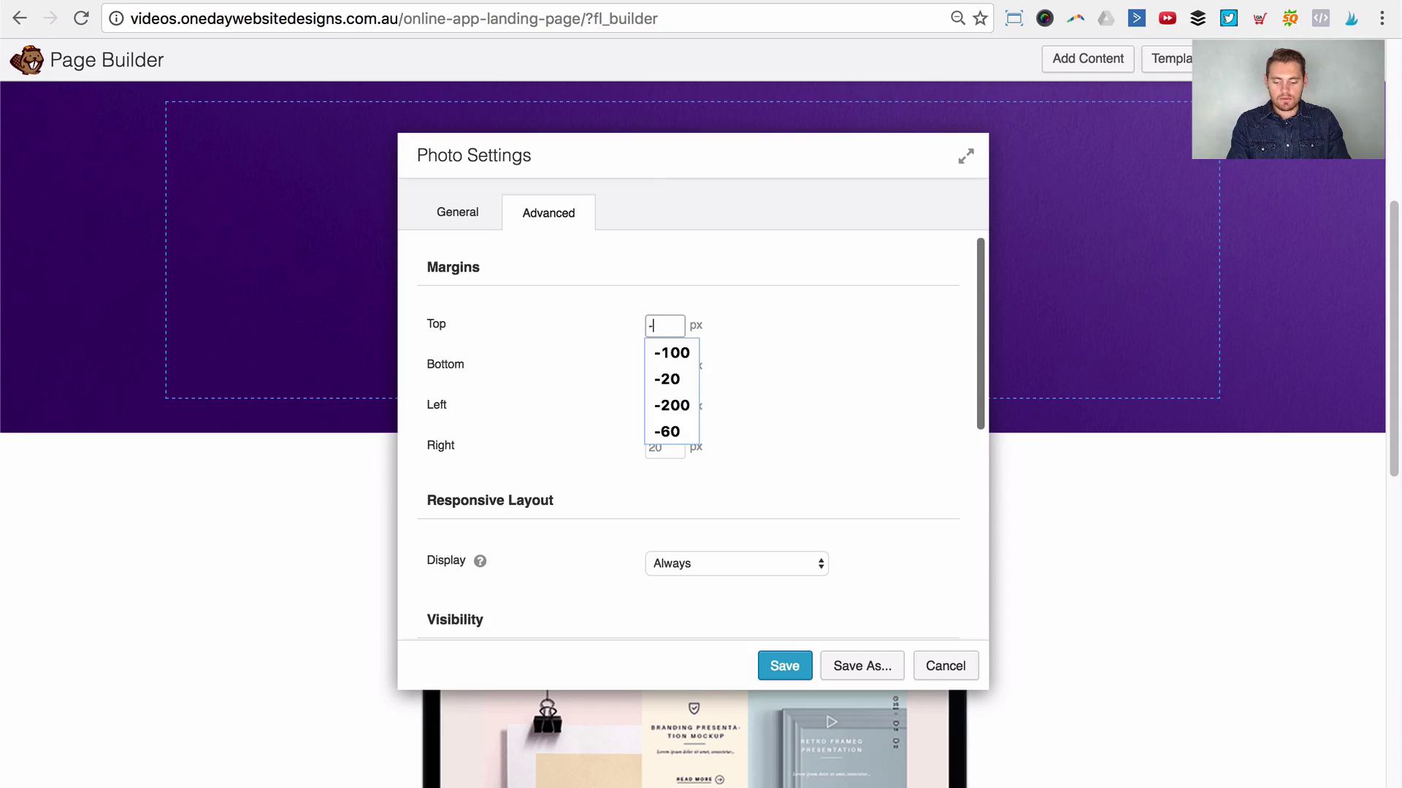
key("Tab")
Step: Change the laptop image's top margin to -250 px and save
left_click_drag(674, 177, 929, 194)
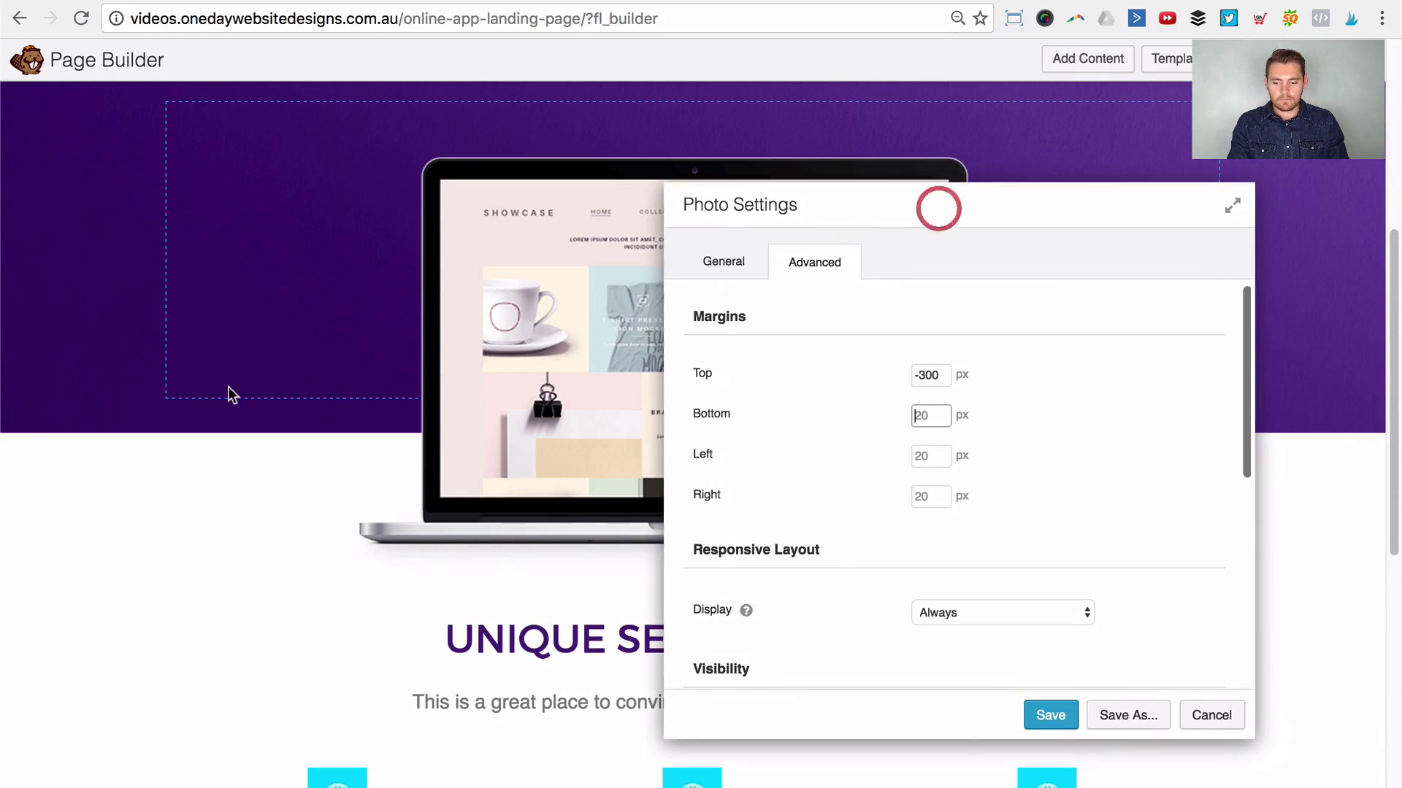
scroll(234, 391, "up", 5)
scroll(269, 380, "down", 2)
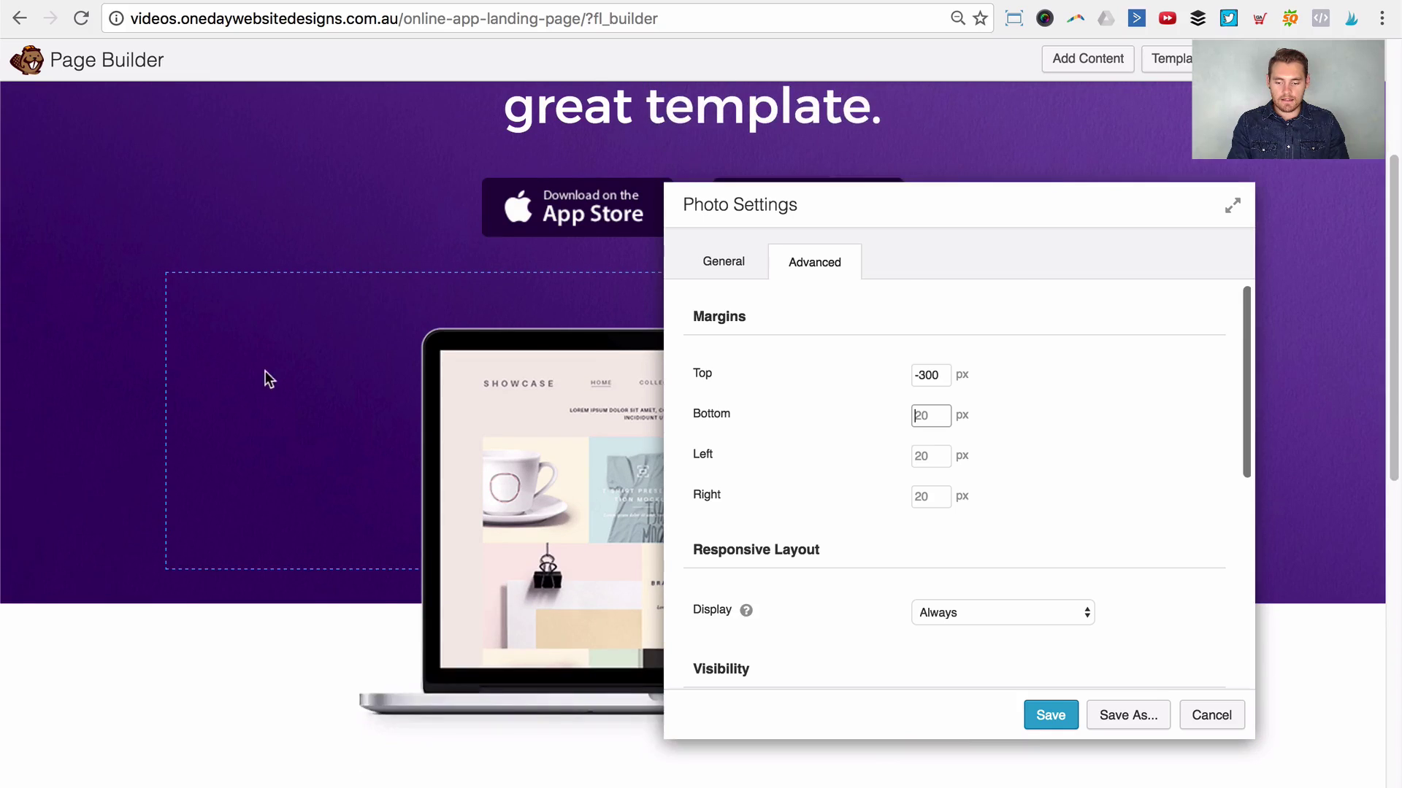
triple_click(941, 374)
key("BackSpace")
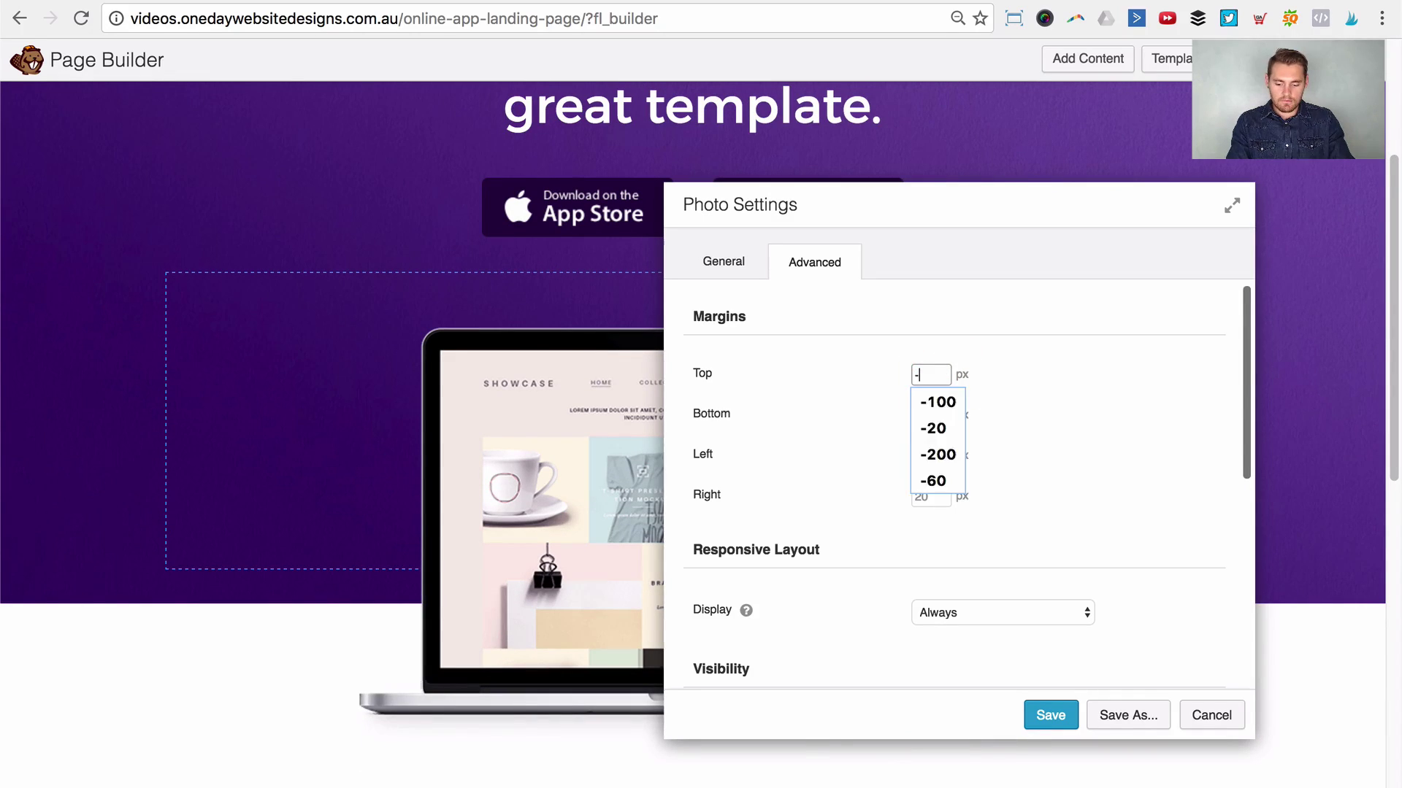
type("-250")
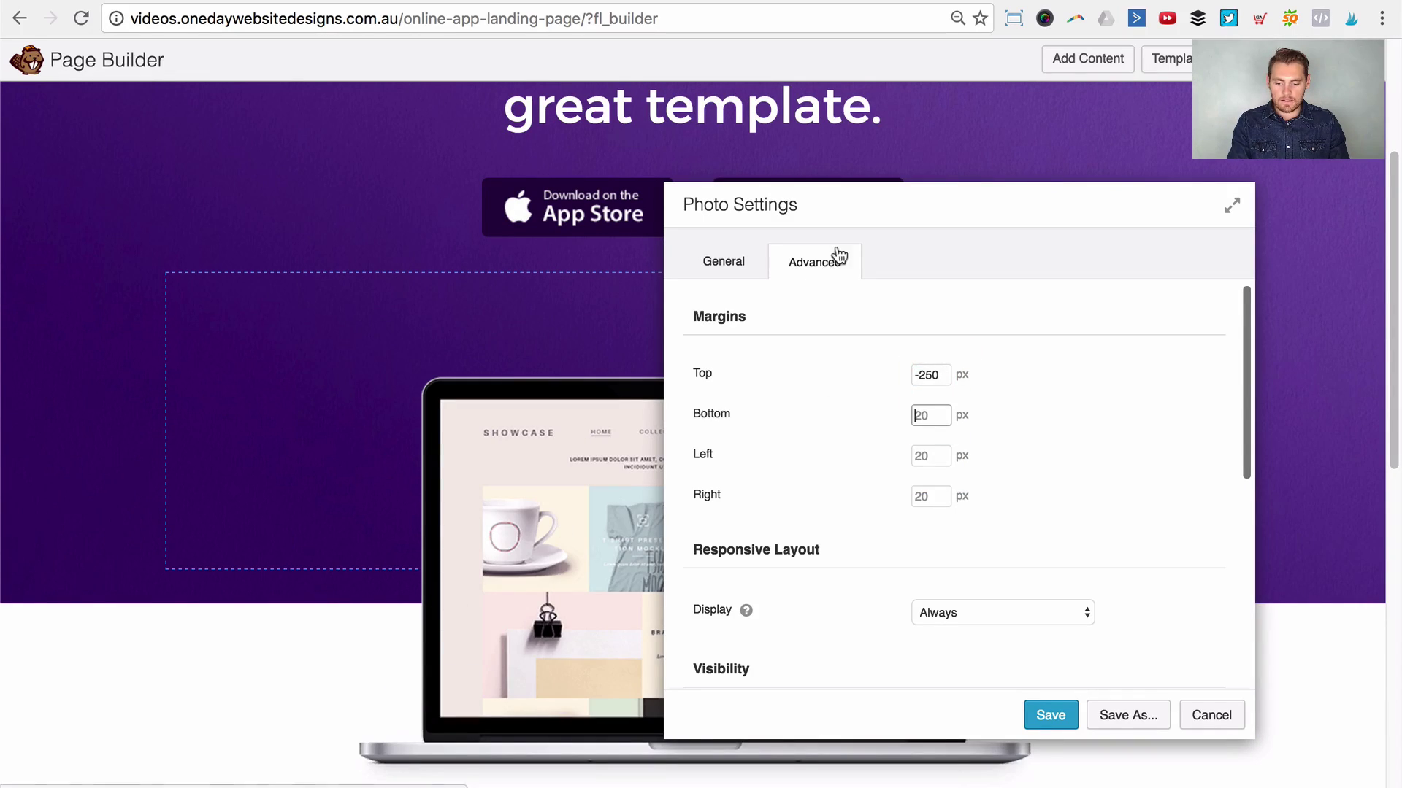
mouse_move(832, 248)
left_mouse_down()
mouse_move(944, 619)
mouse_move(826, 228)
left_mouse_up()
left_click(991, 728)
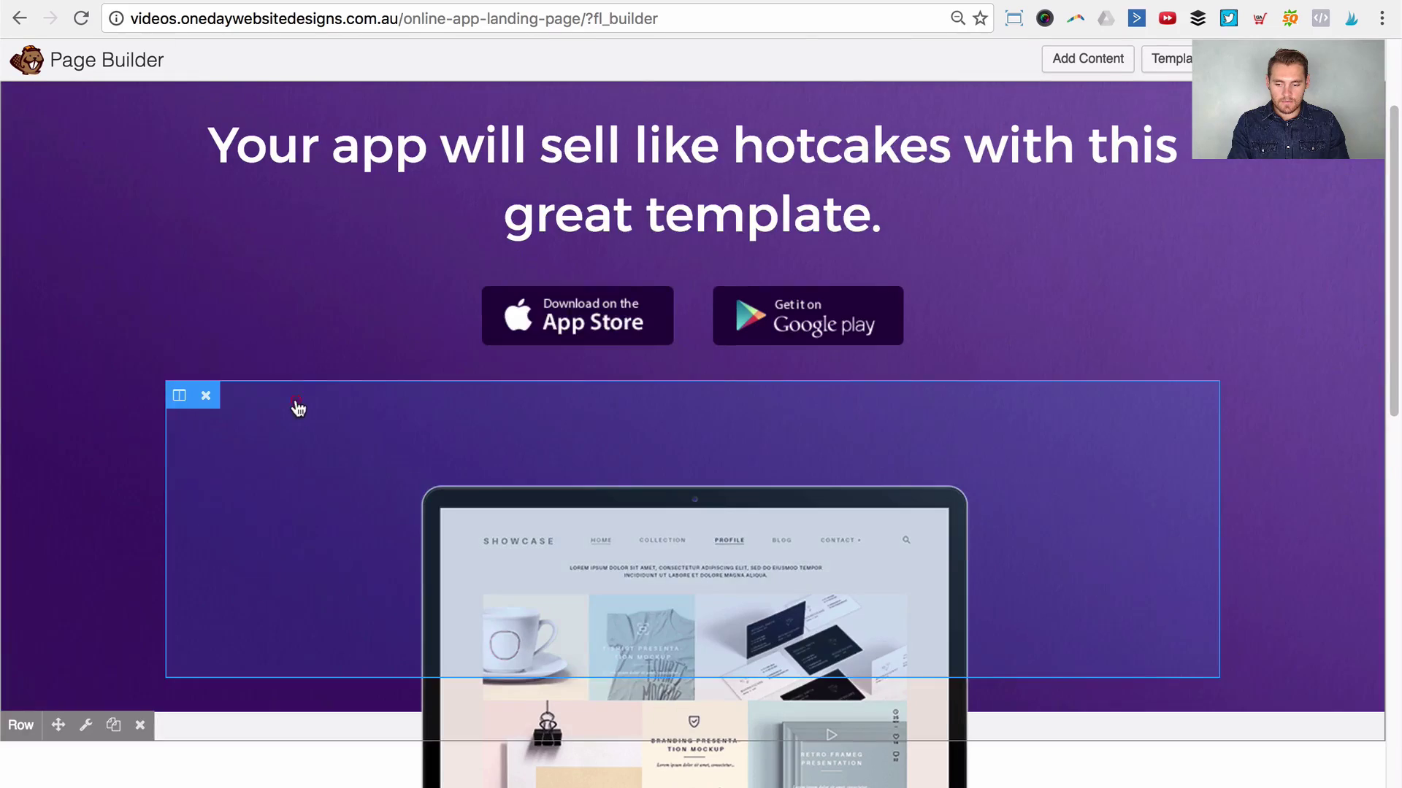
Step: Reduce the hero column's top padding from 150 to 100 px and save
left_click(298, 408)
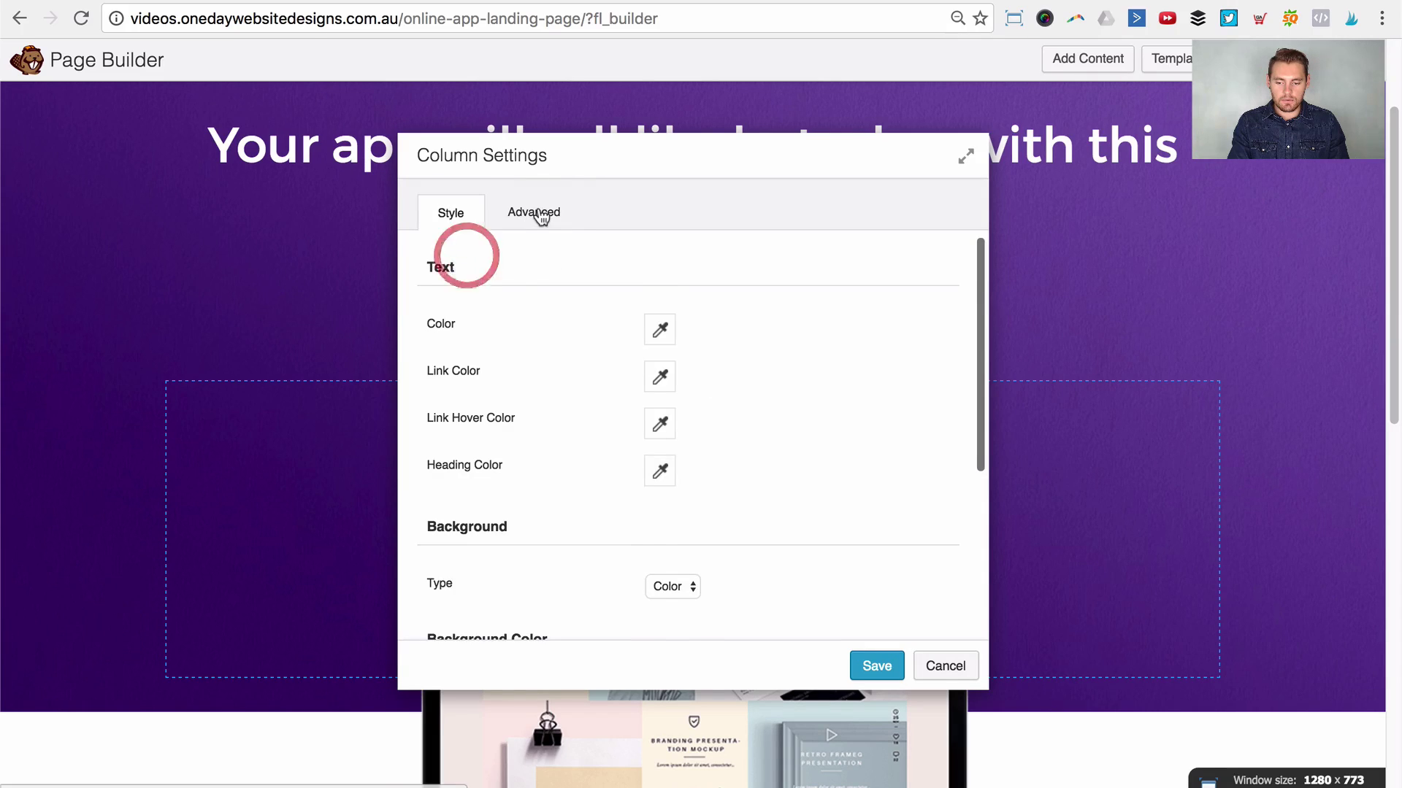
left_click(537, 212)
double_click(676, 559)
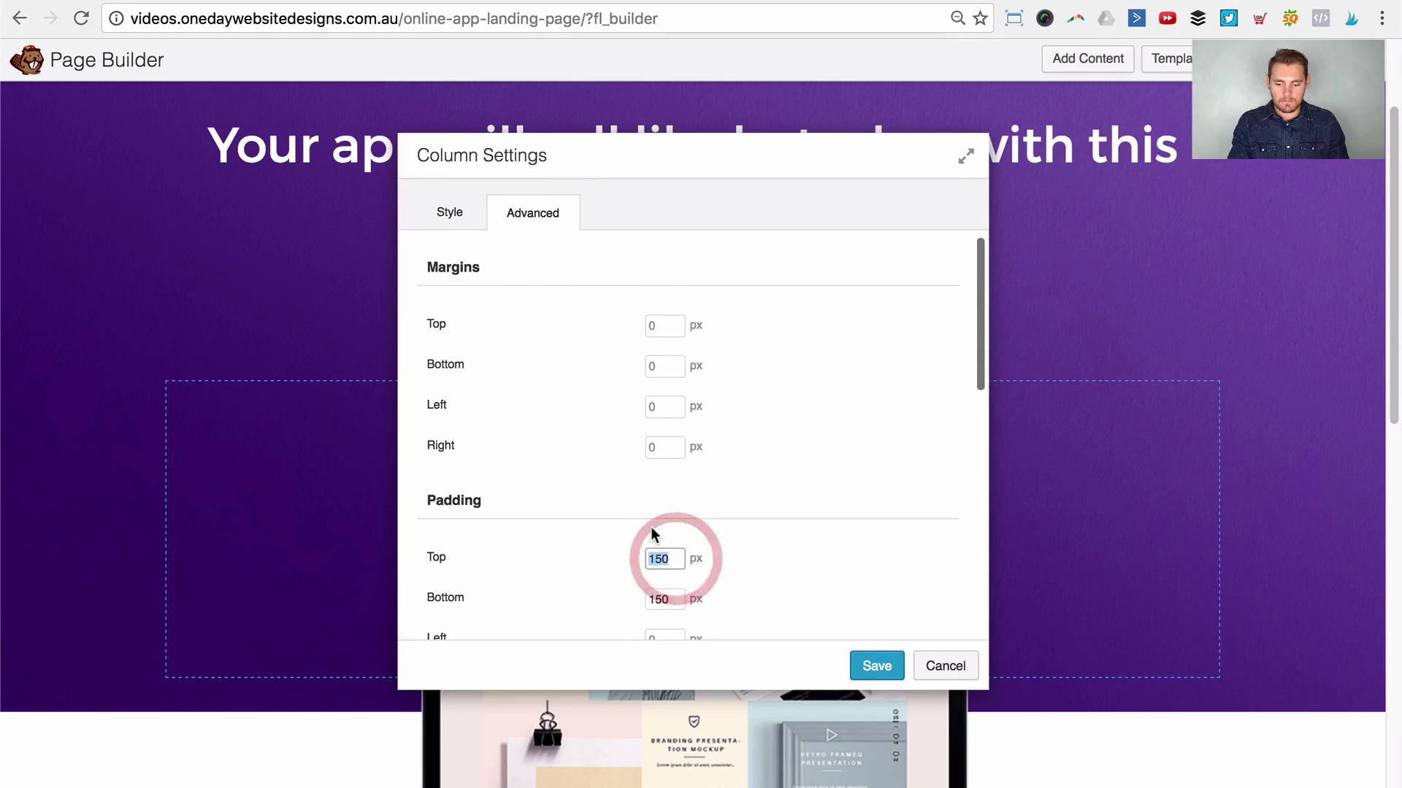
type("100")
key("Tab")
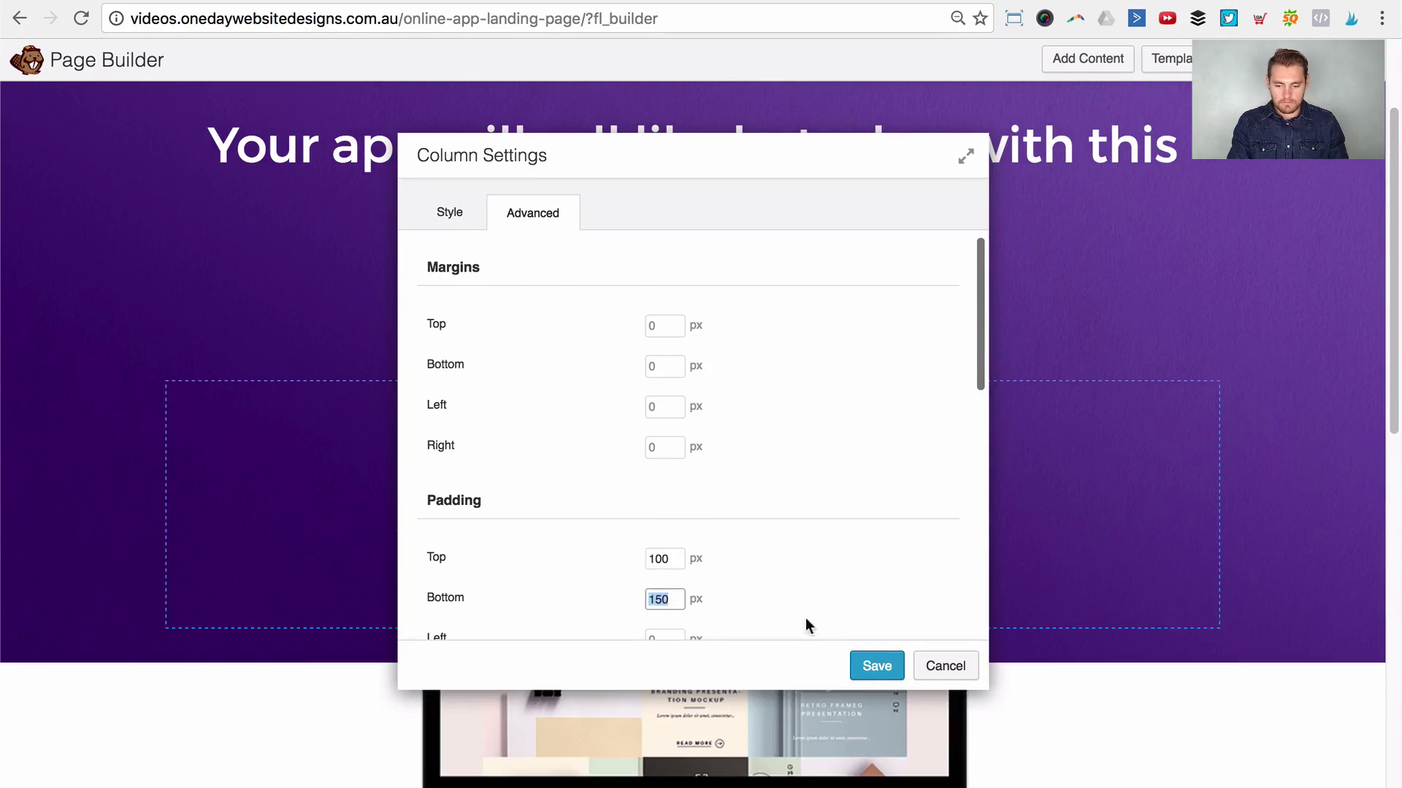
left_click(877, 661)
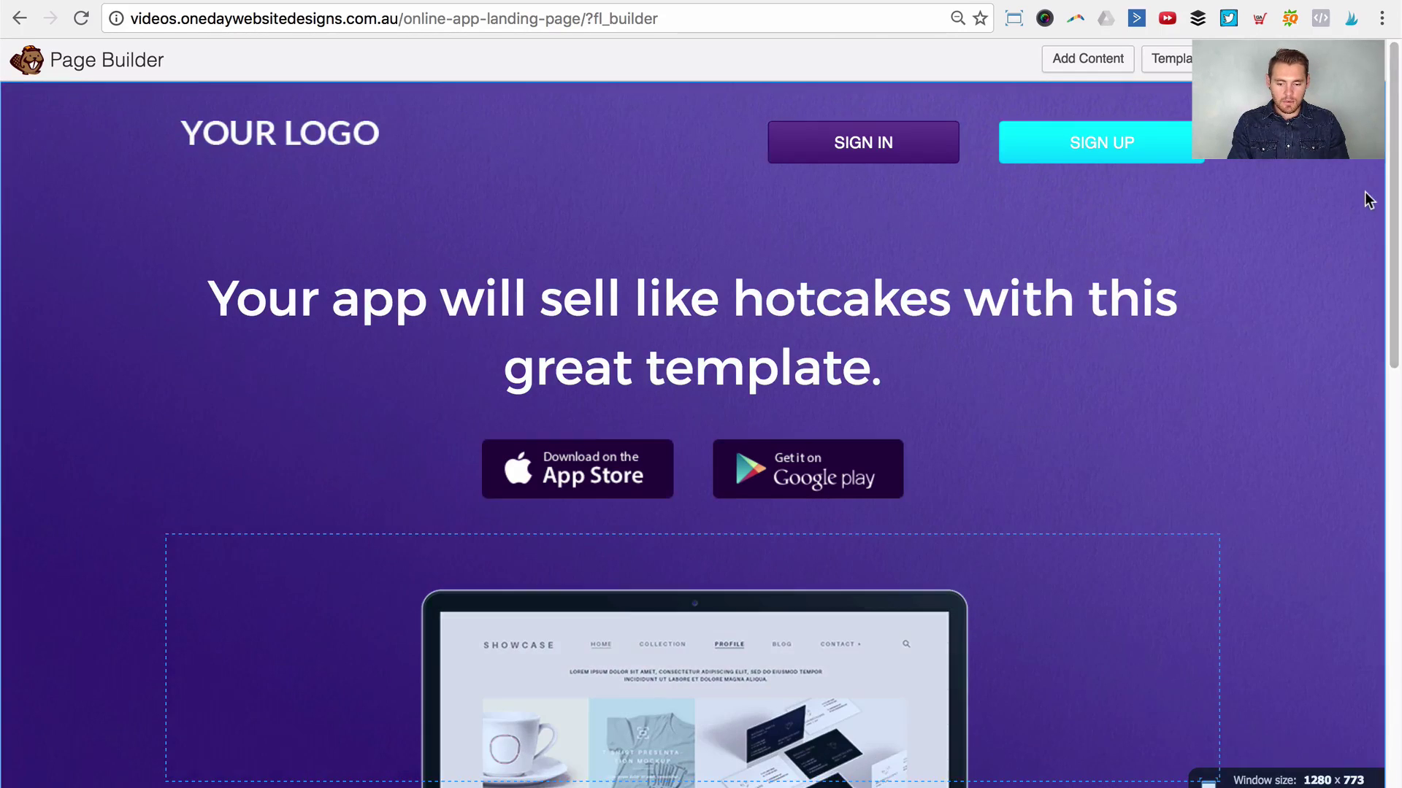
Step: Scroll through the page to review the adjusted hero layout
scroll(1333, 435, "down", 5)
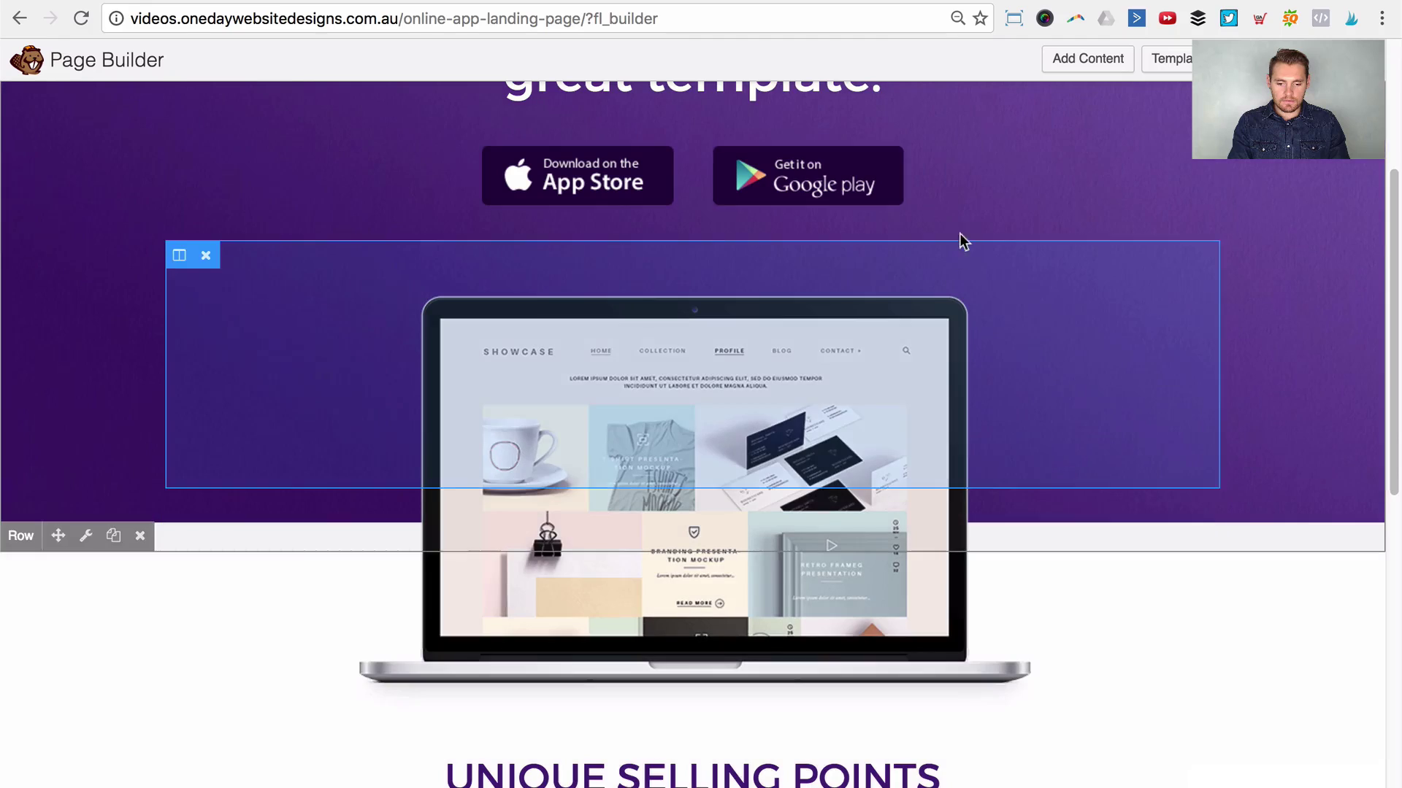
scroll(1378, 264, "up", 1)
scroll(1378, 264, "up", 5)
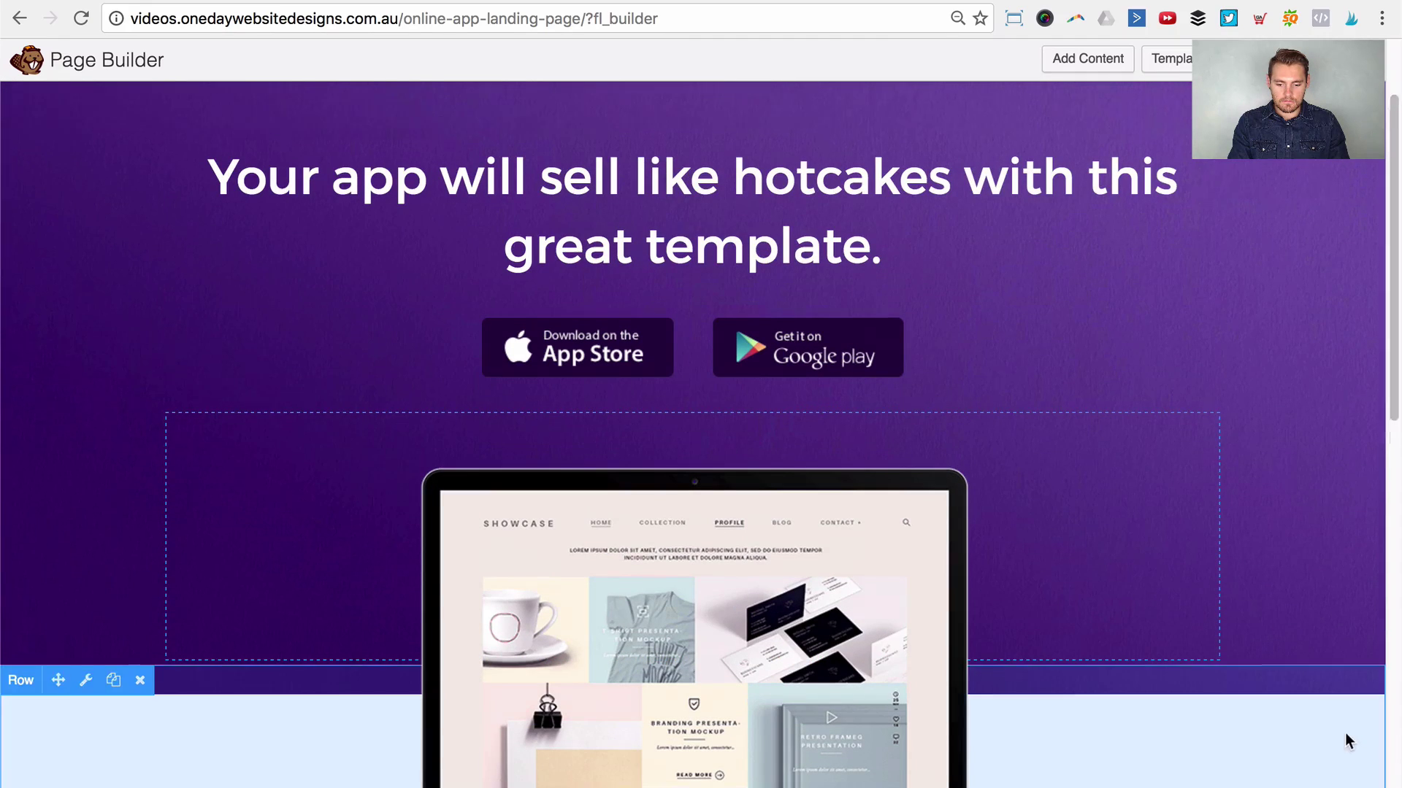
scroll(1345, 732, "down", 15)
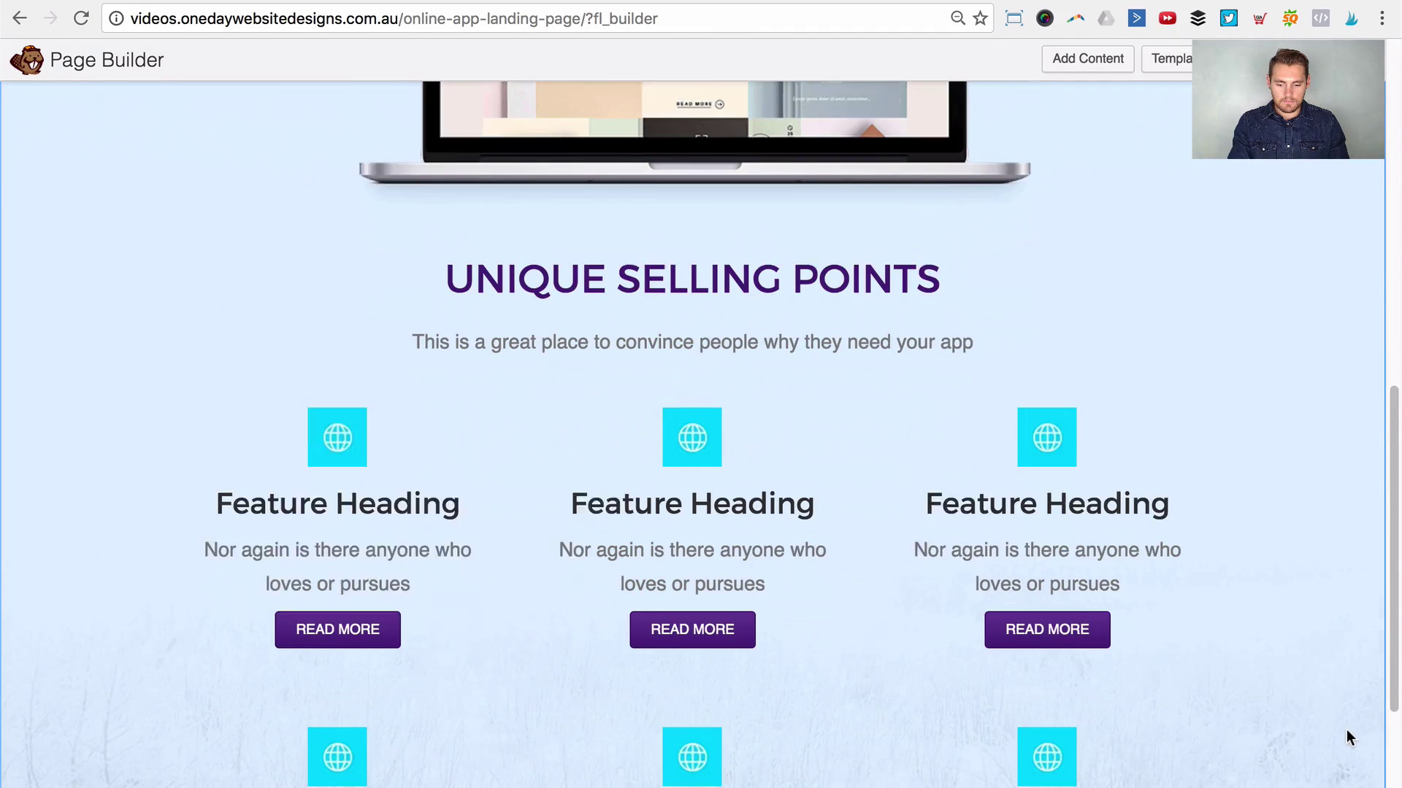
scroll(1346, 733, "down", 2)
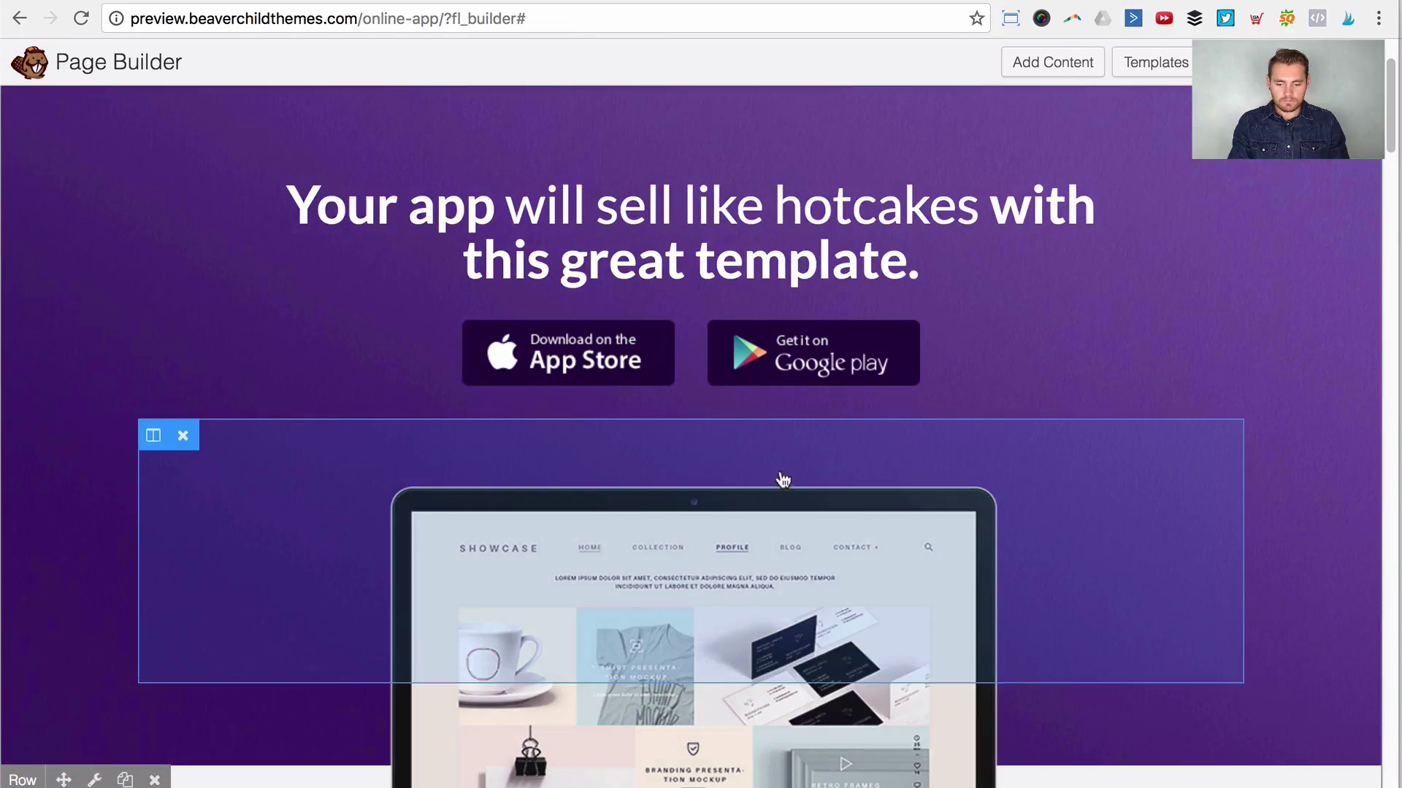
scroll(624, 505, "down", 8)
scroll(624, 505, "down", 15)
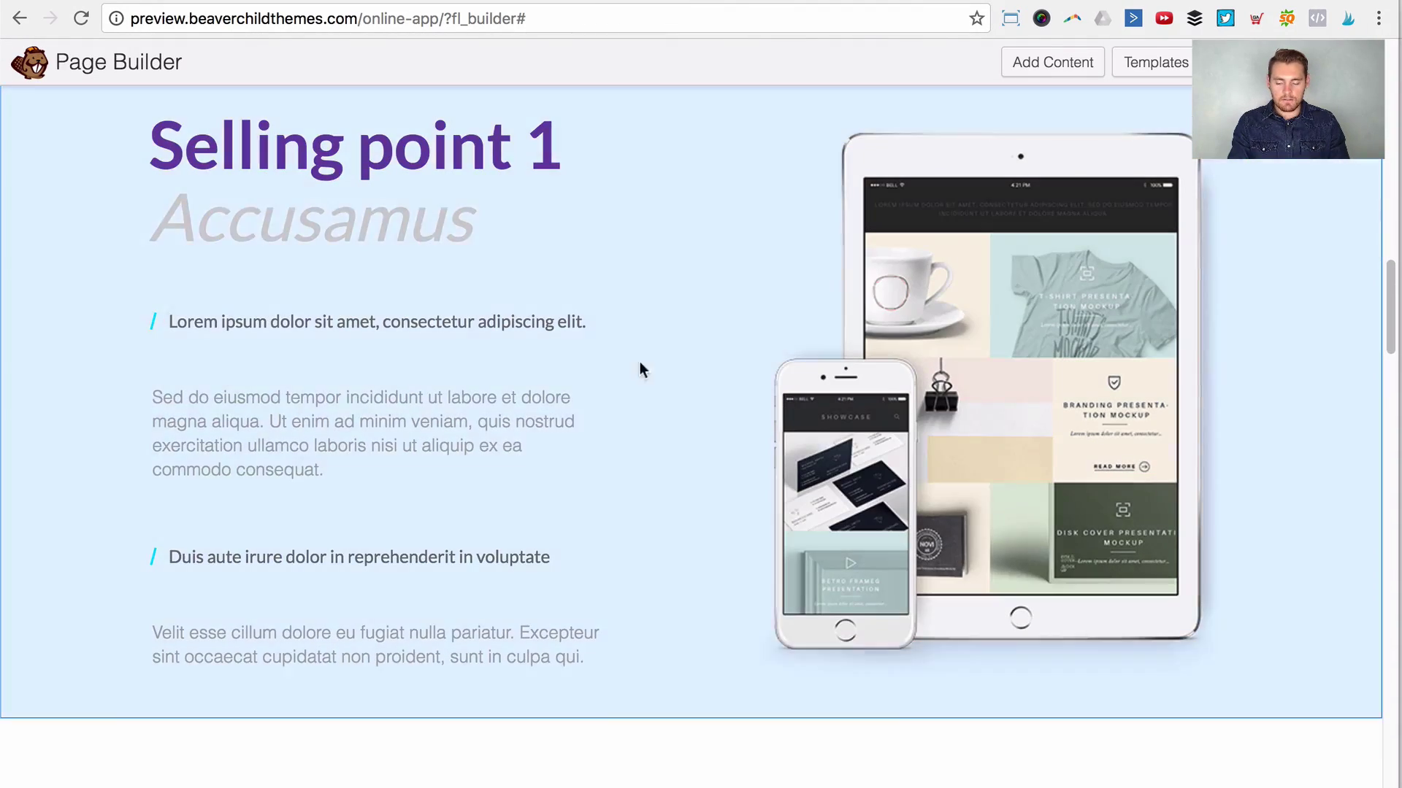
scroll(347, 401, "up", 2)
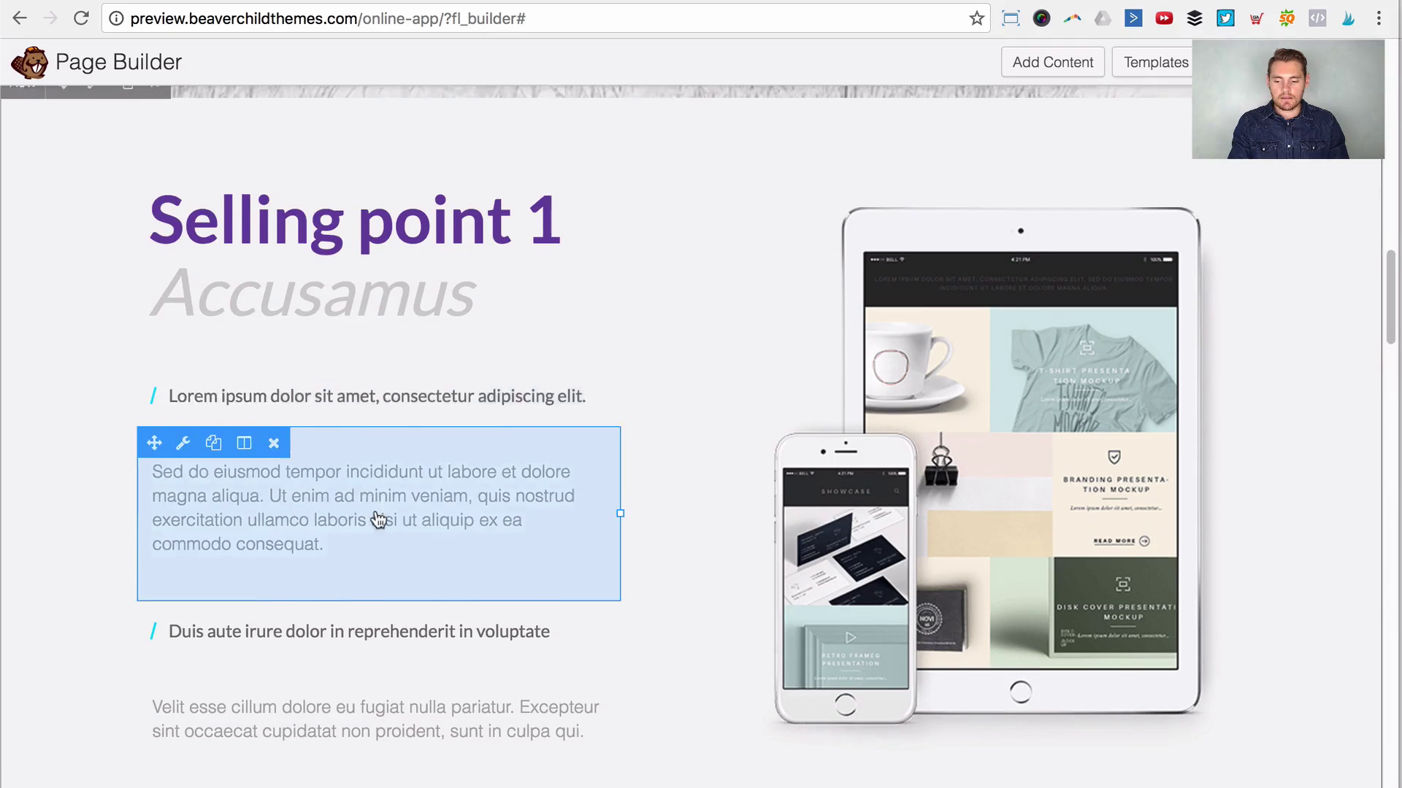
scroll(385, 538, "down", 4)
scroll(463, 433, "up", 4)
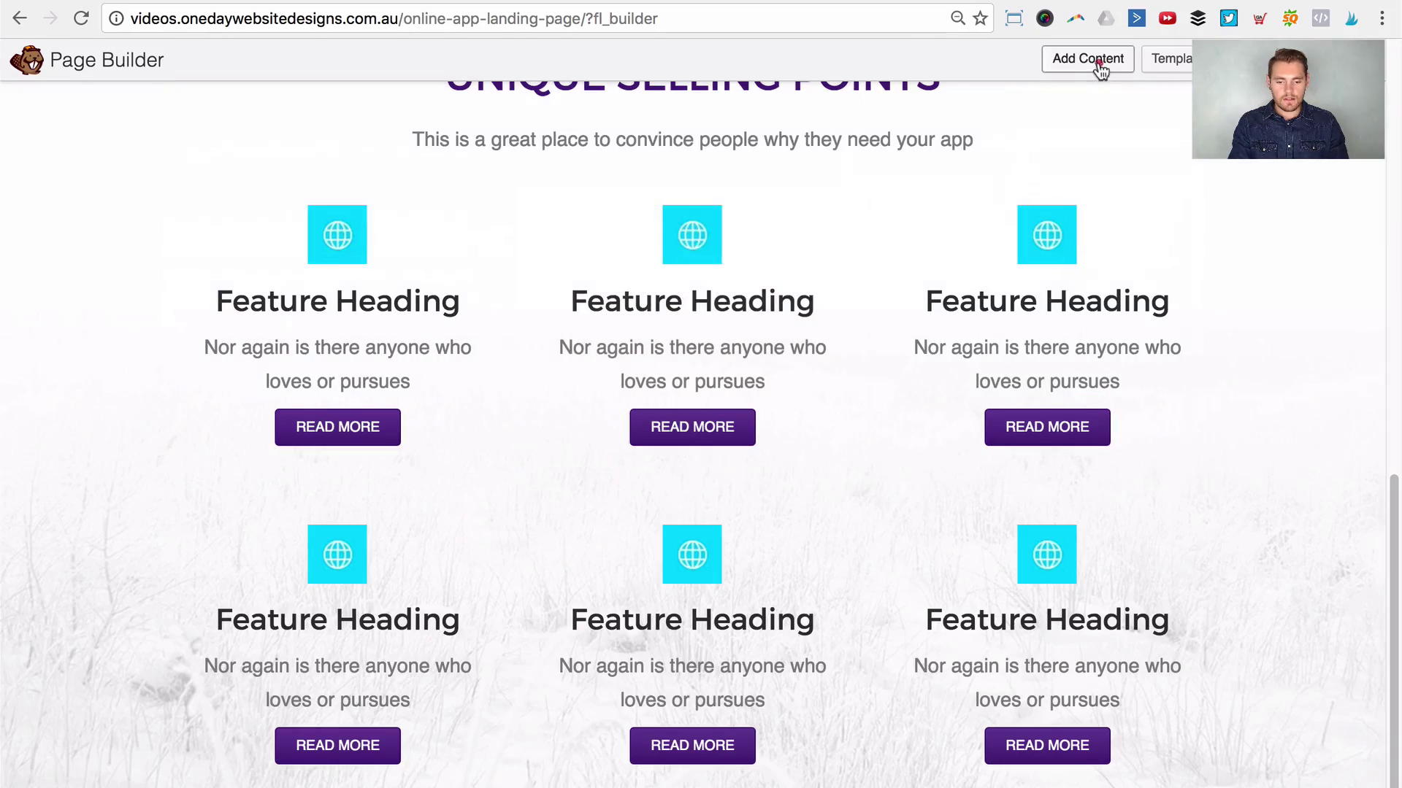
Step: Drag a 2 Columns row layout in below the feature grid
left_click(1095, 63)
left_click(1199, 143)
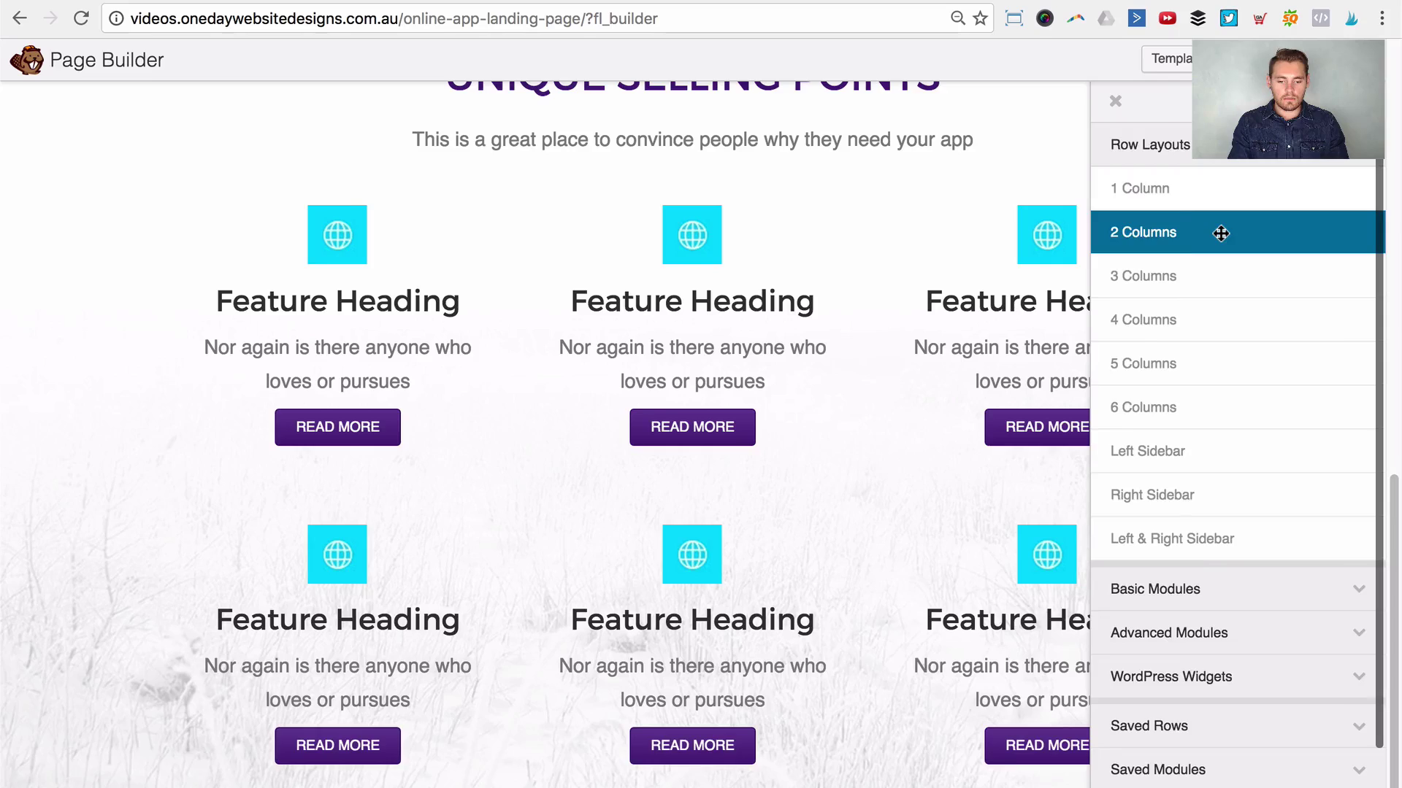
left_click_drag(1221, 233, 759, 781)
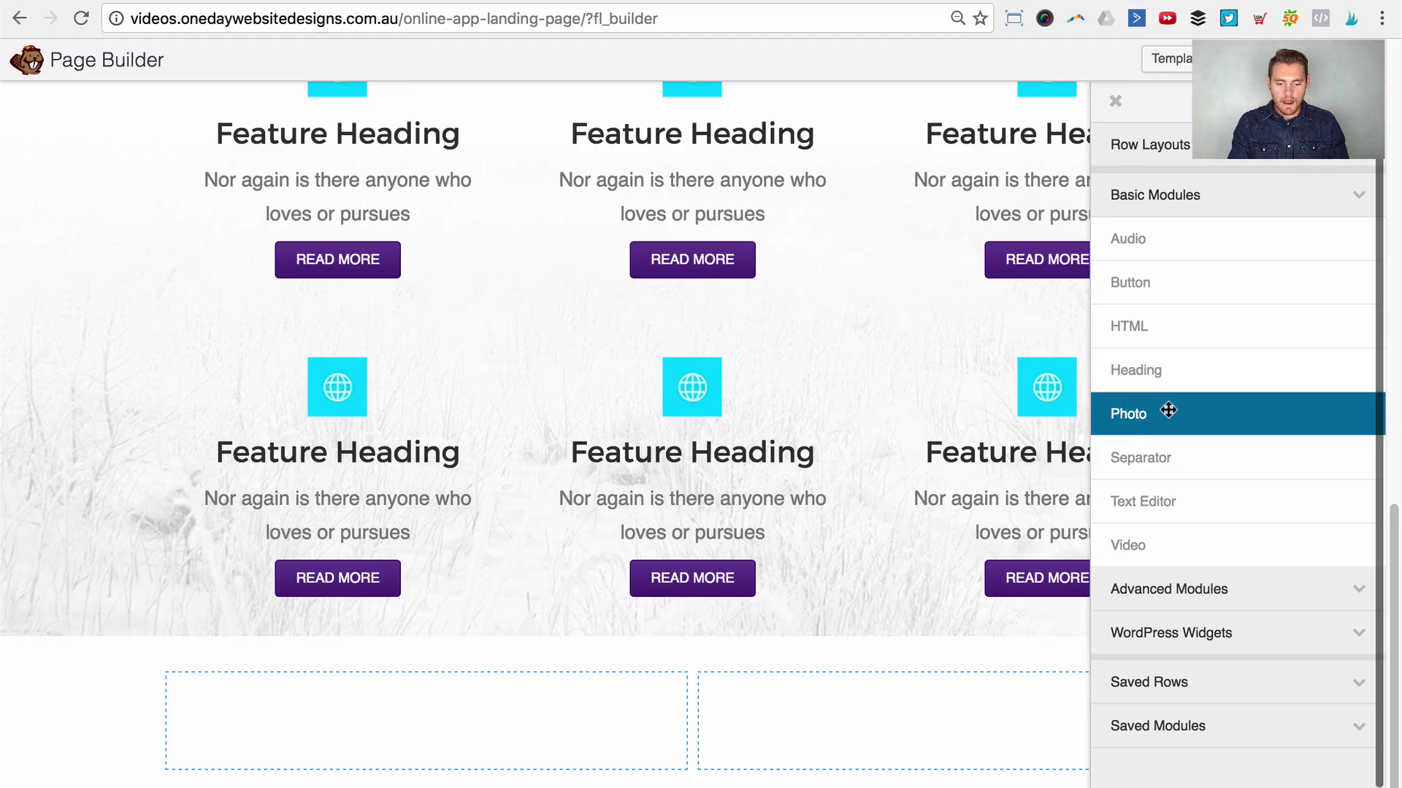
Step: Place a Photo module showing iphone-ipad.png in the row's right column and save
left_click_drag(1168, 410, 876, 760)
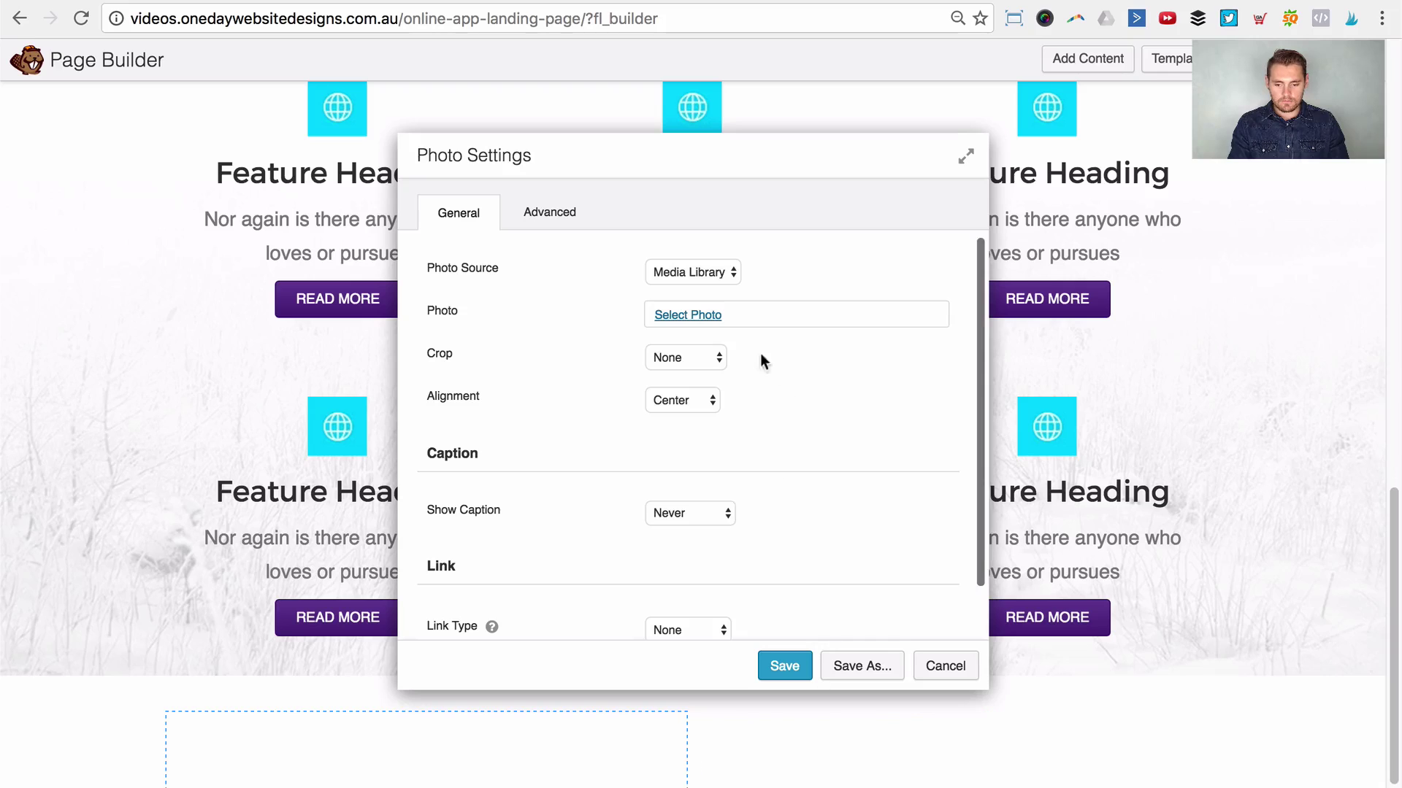
left_click(702, 314)
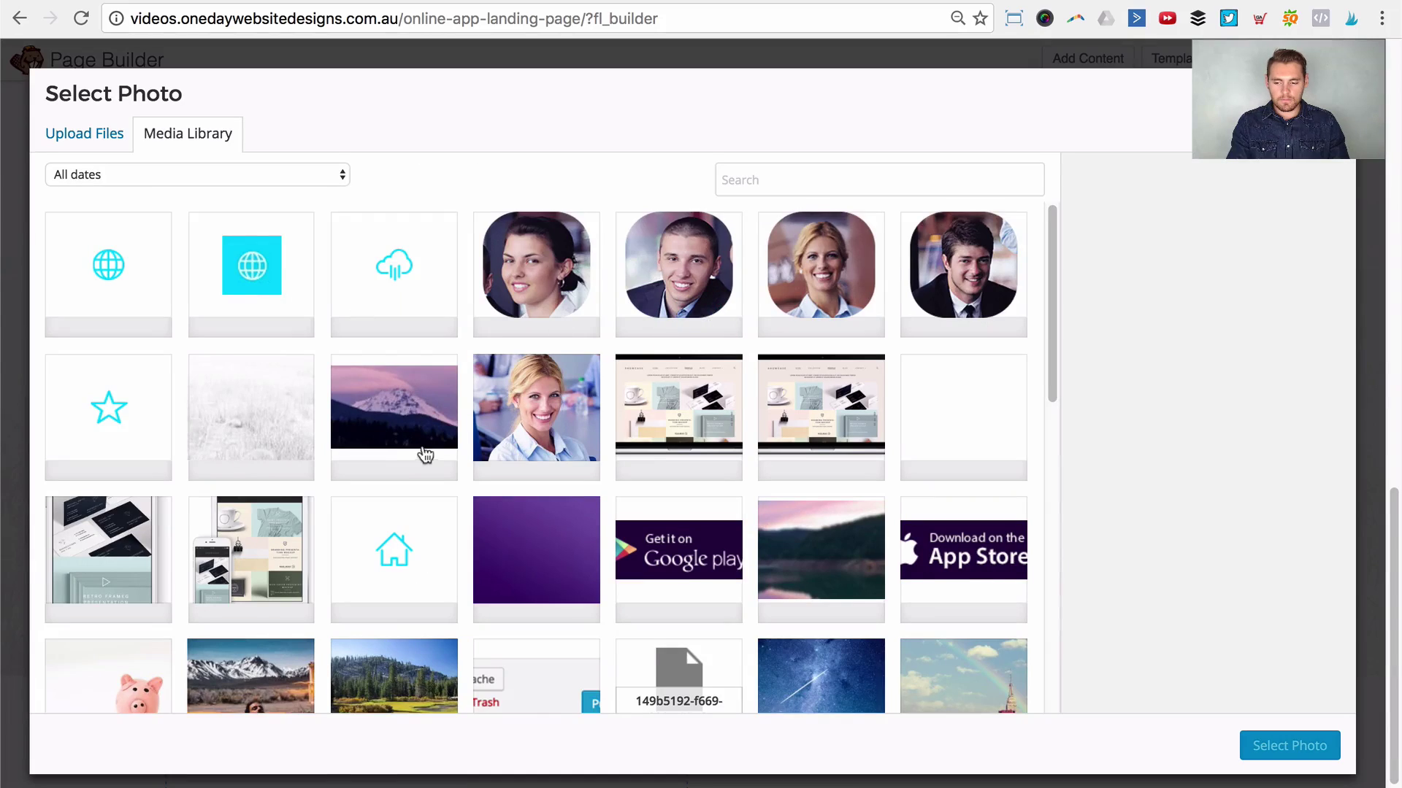
scroll(427, 458, "down", 2)
left_click(260, 409)
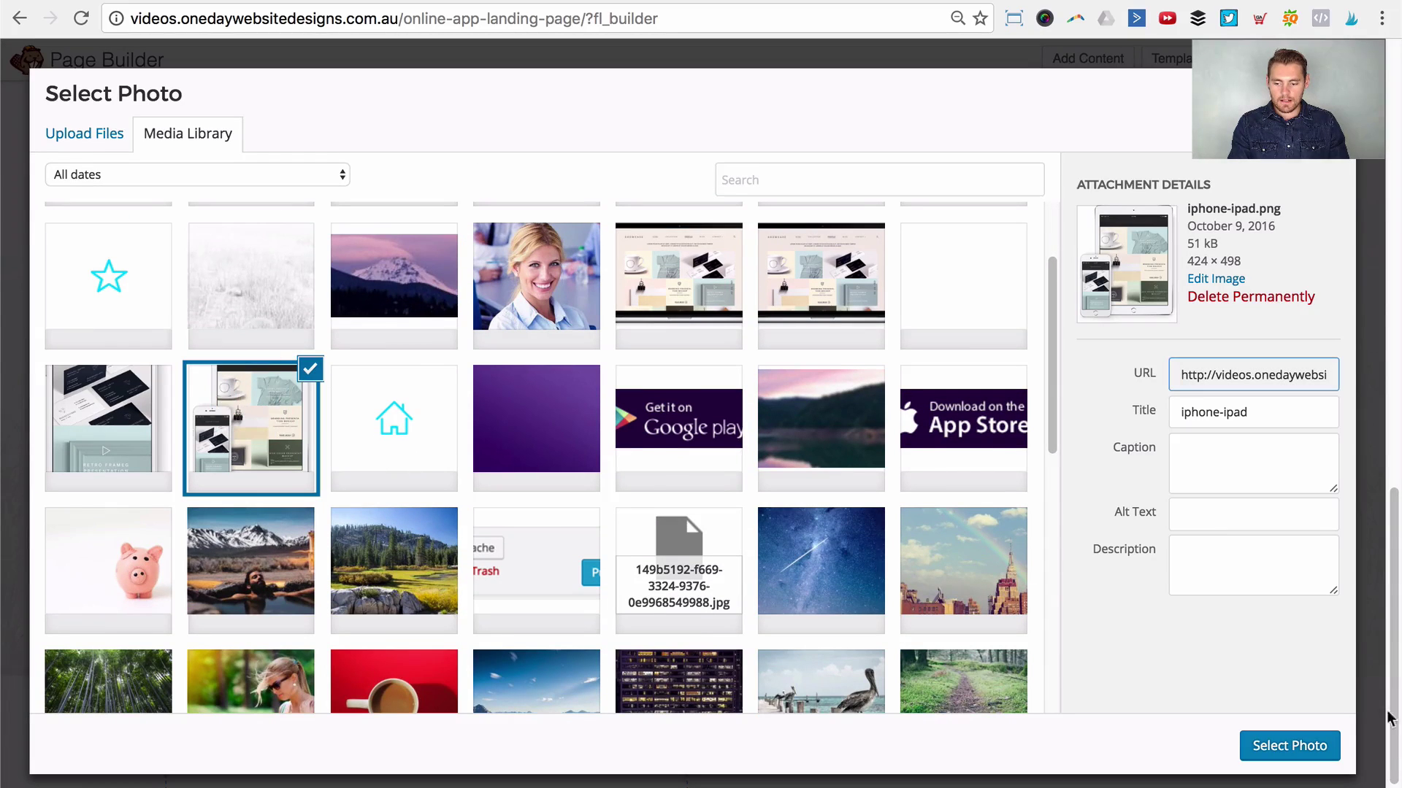
left_click(1289, 745)
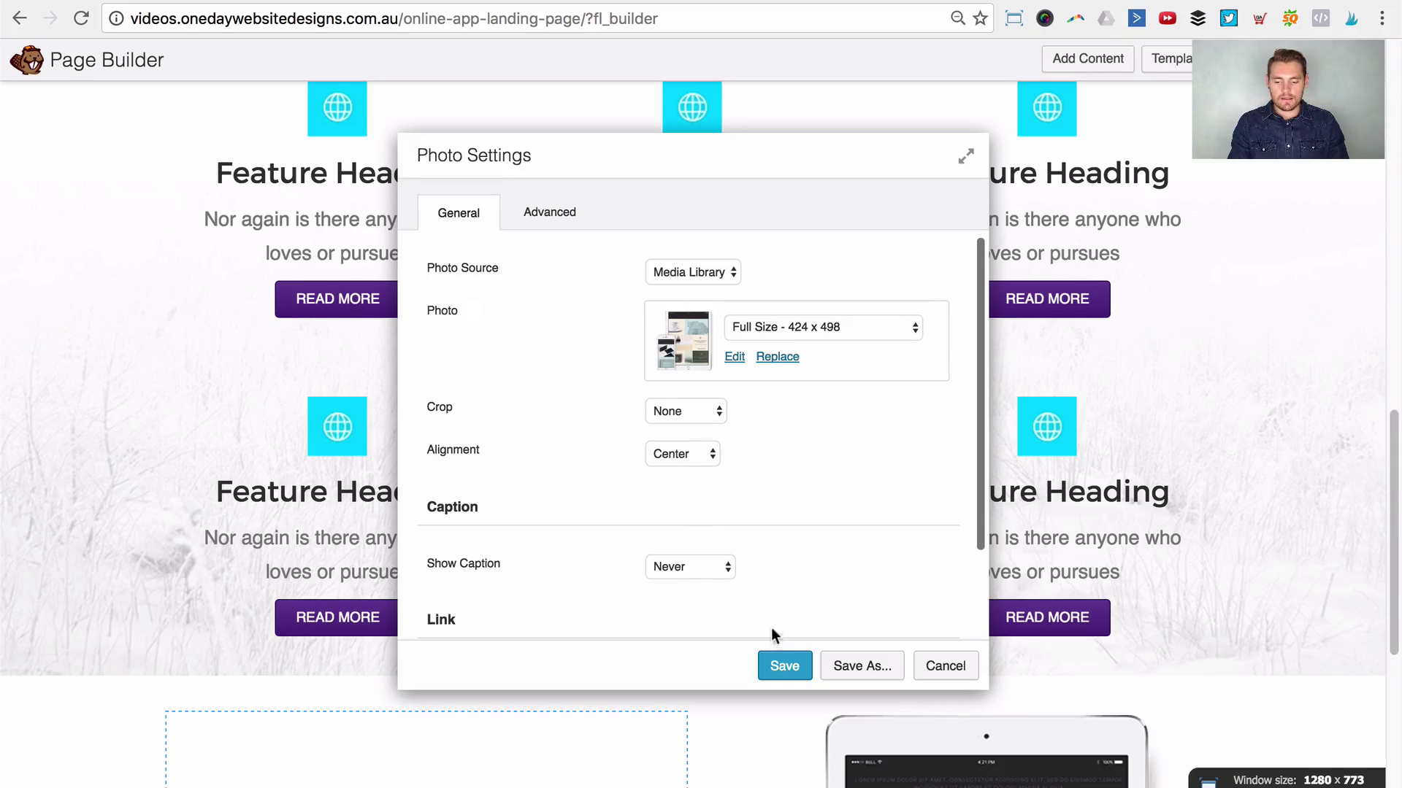
left_click(784, 666)
scroll(699, 538, "down", 5)
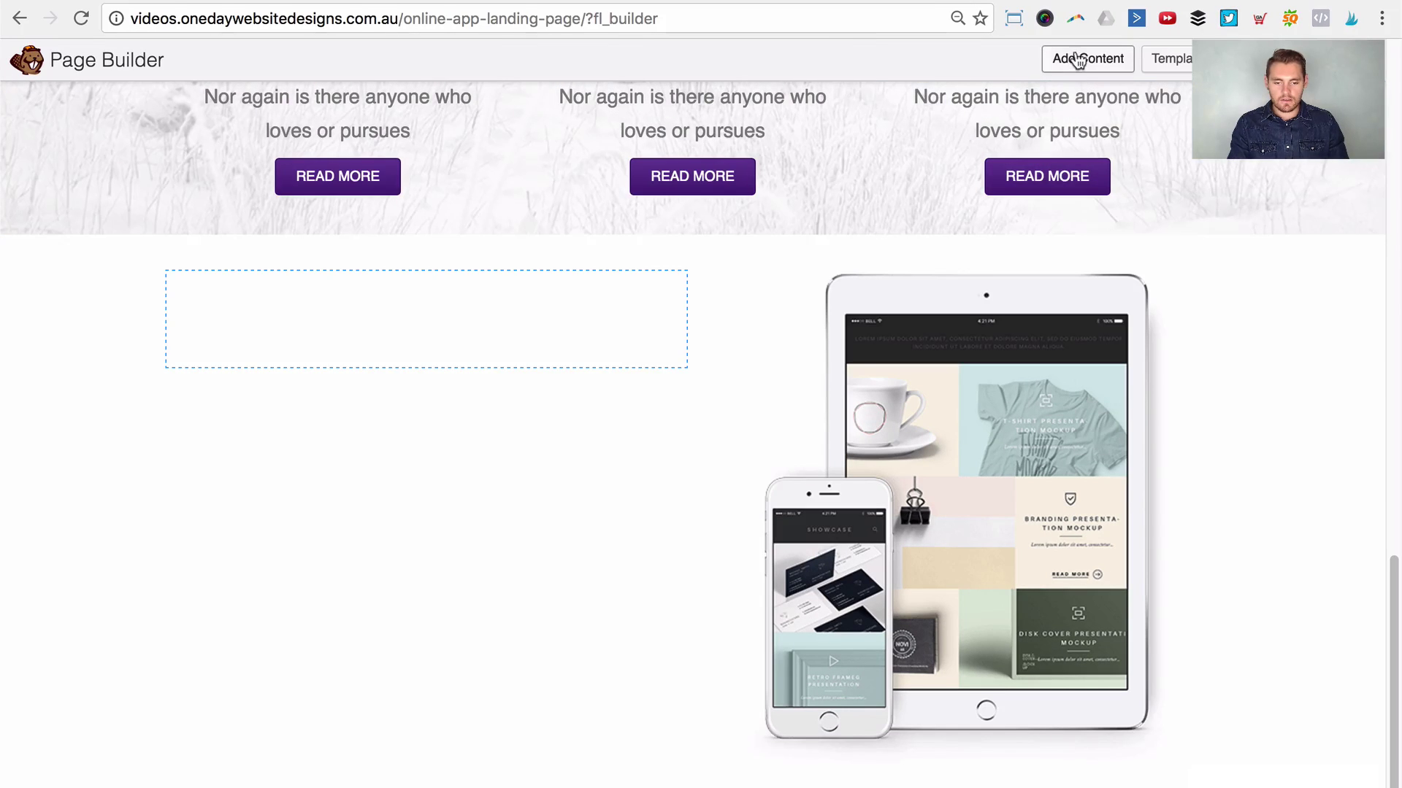
Step: Add a Heading module to the left column with the text 'Selling point 1' copied from the reference
left_click(1075, 55)
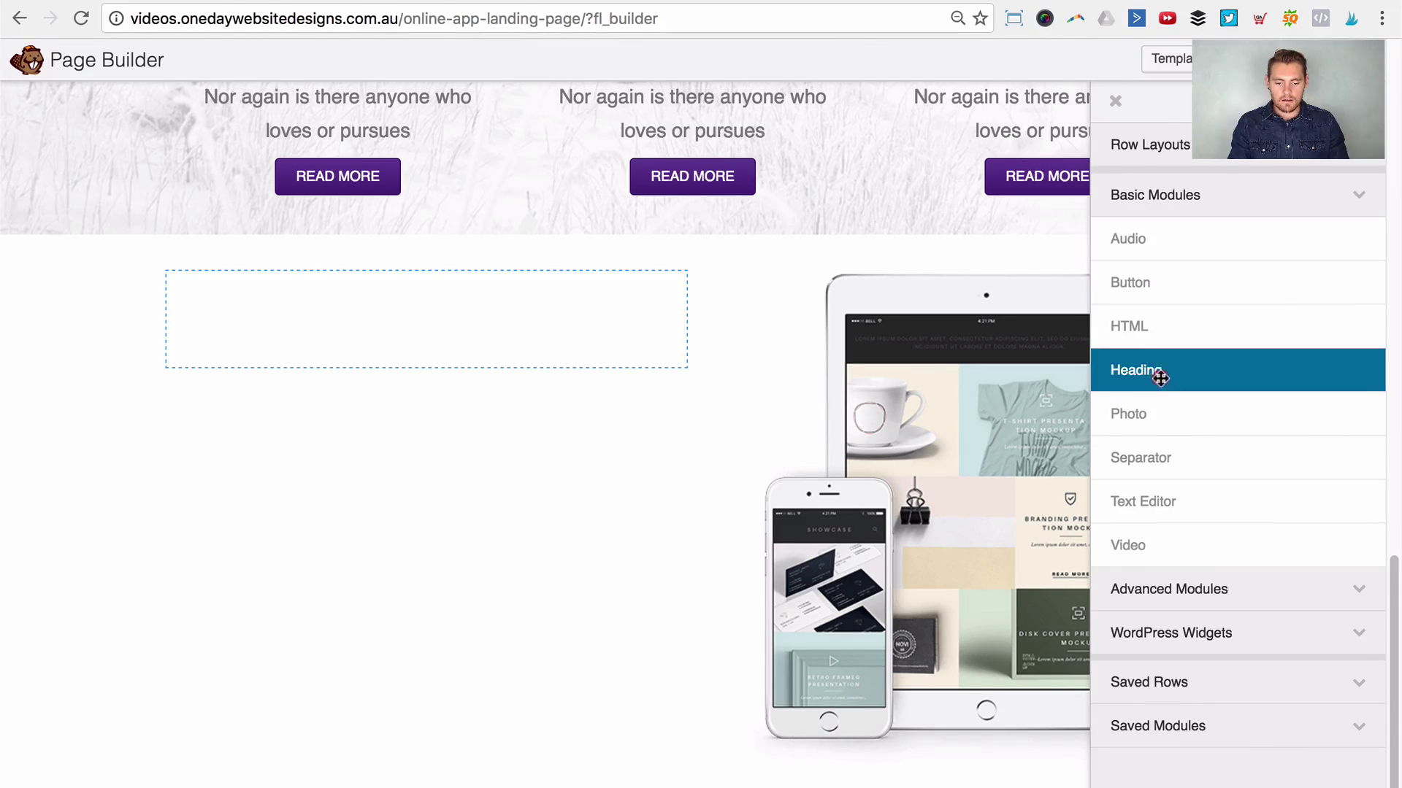
left_click_drag(1161, 378, 432, 322)
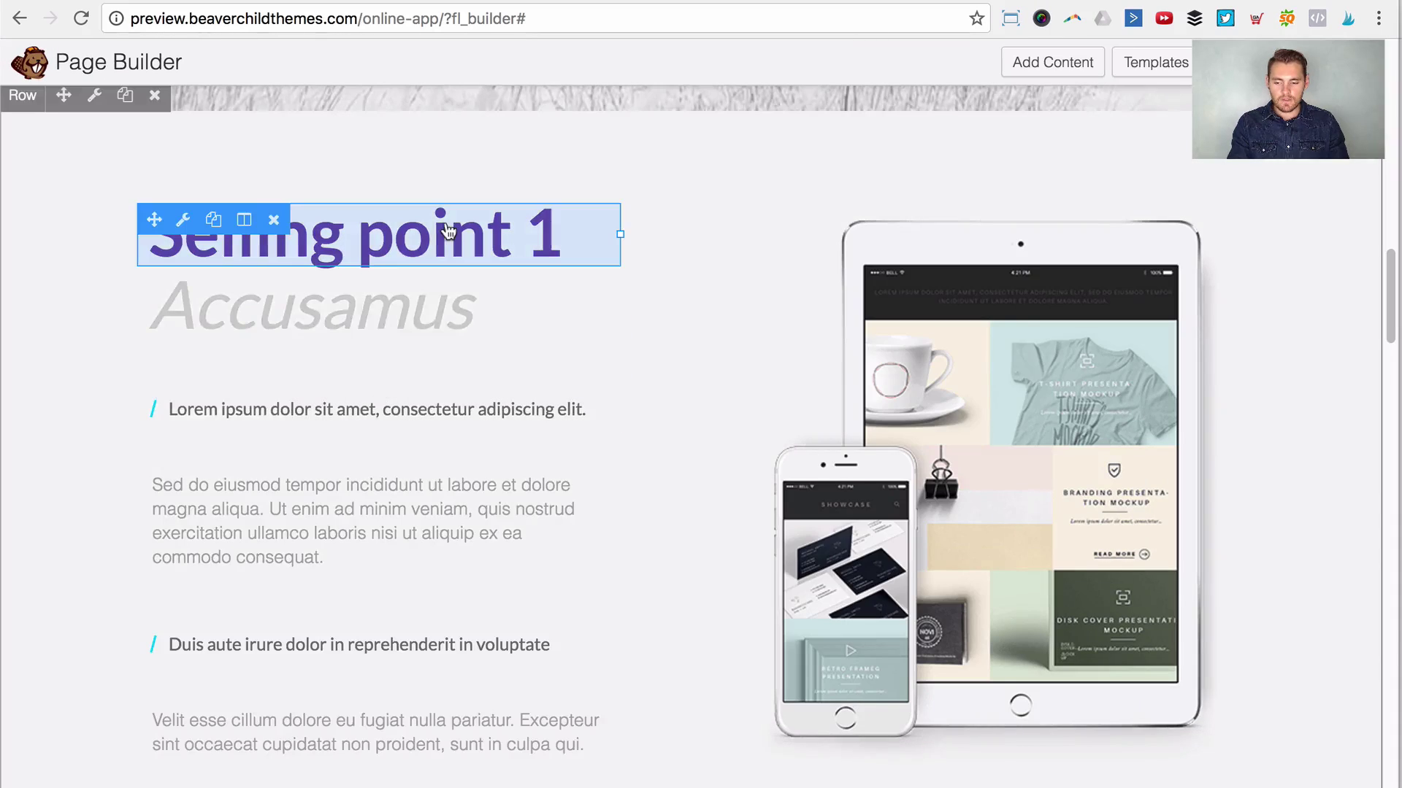
left_click(444, 244)
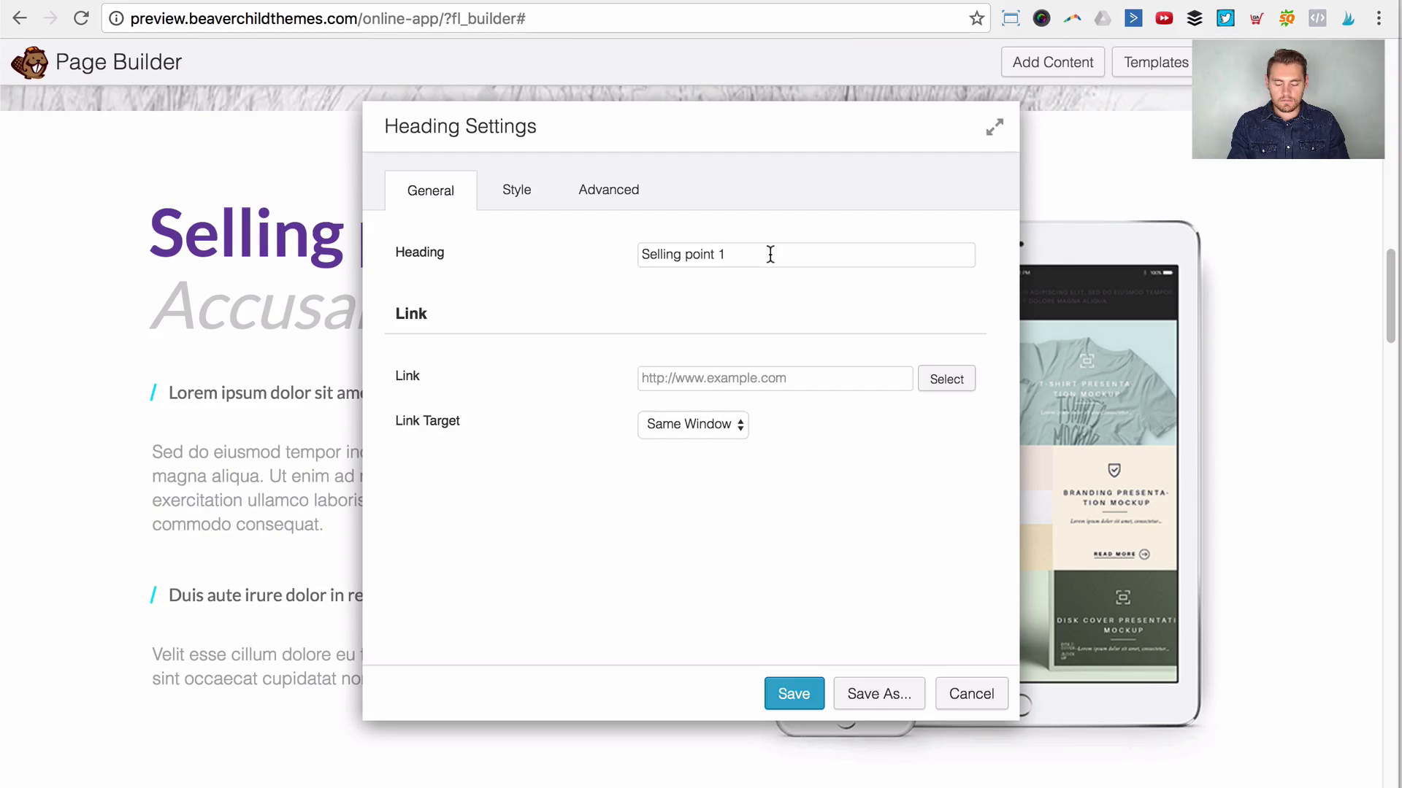
left_click(767, 256)
key("super+a")
key("super+c")
left_click(970, 694)
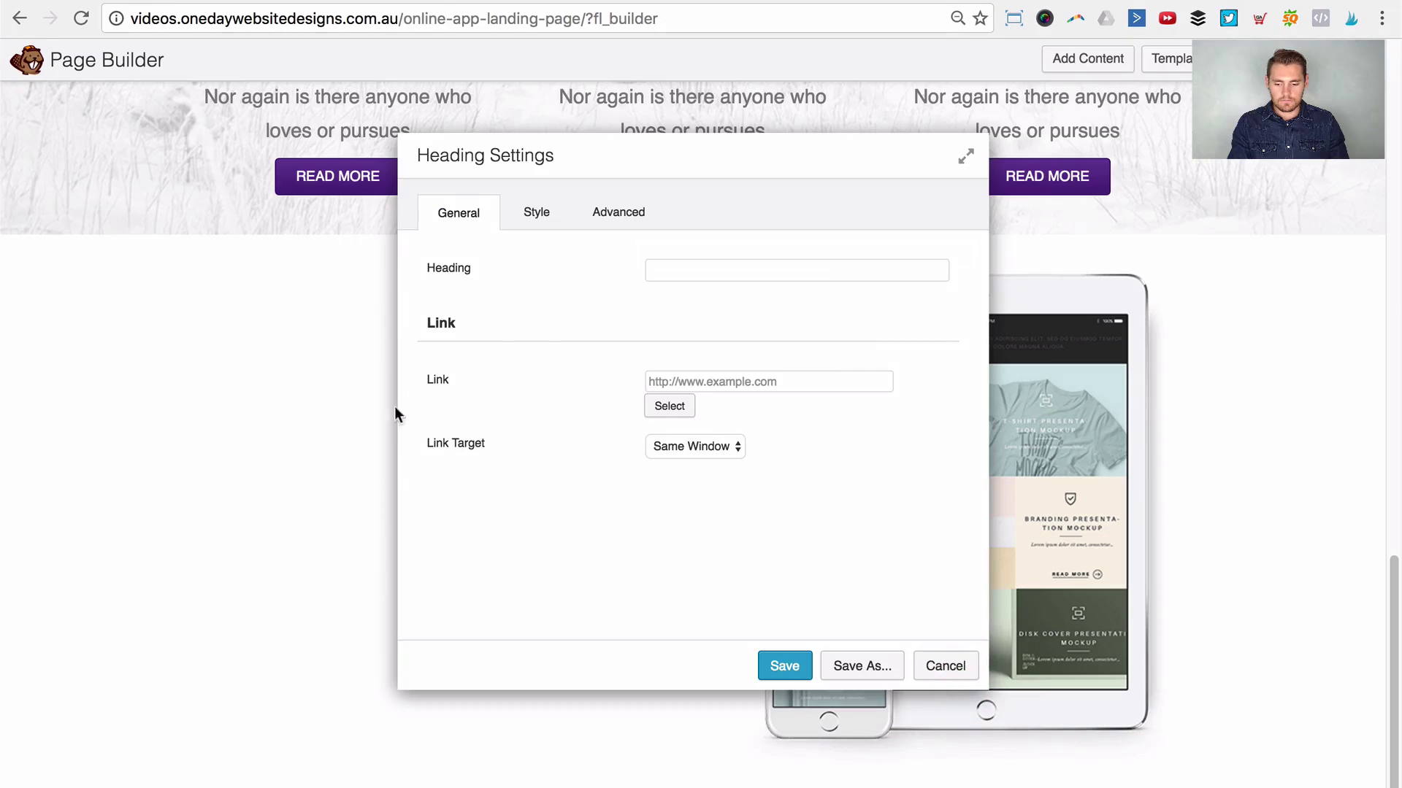
left_click(675, 272)
key("super+v")
left_click_drag(701, 162, 923, 172)
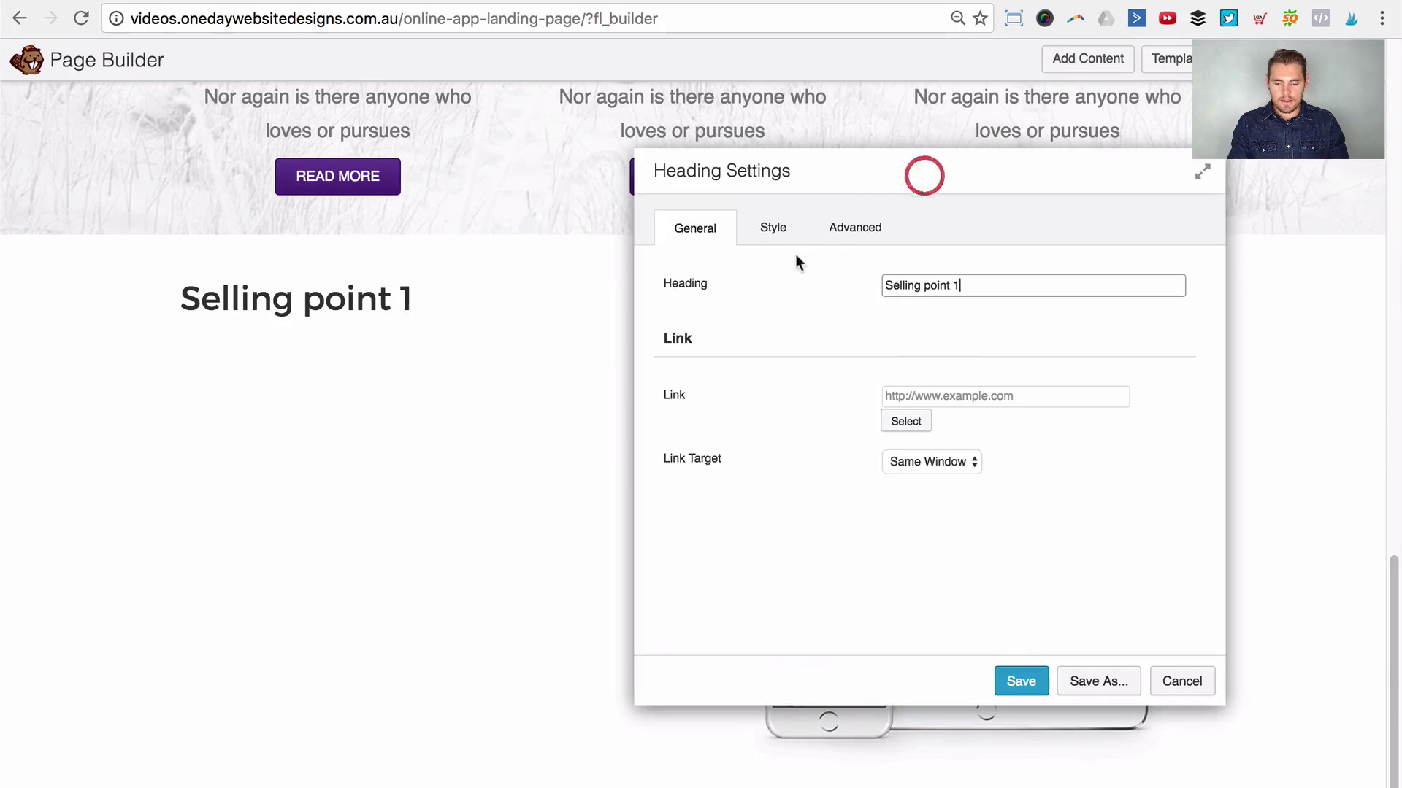
Step: Style the heading with the #4a2279 purple text colour and h2 tag, then save
left_click(775, 229)
left_click(896, 346)
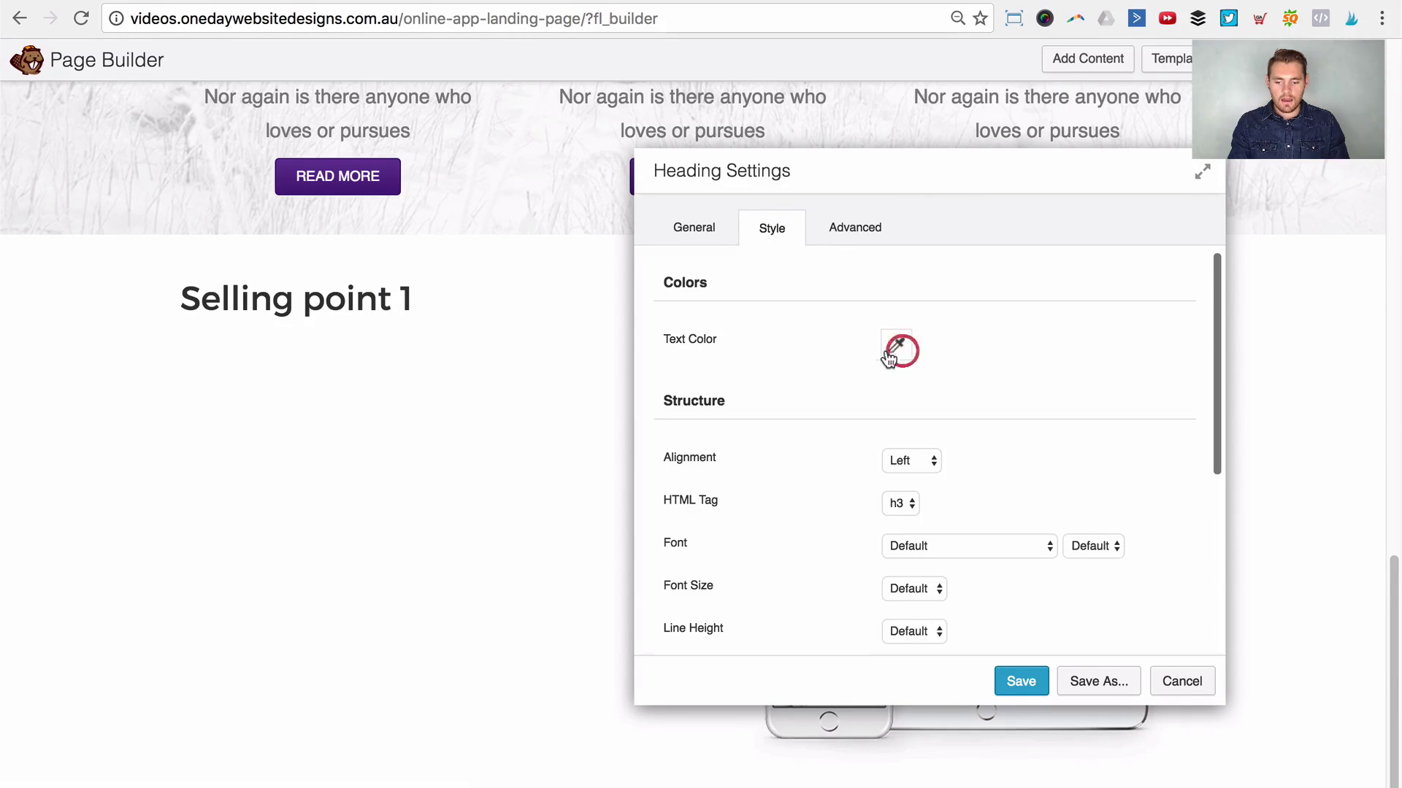
left_click(778, 233)
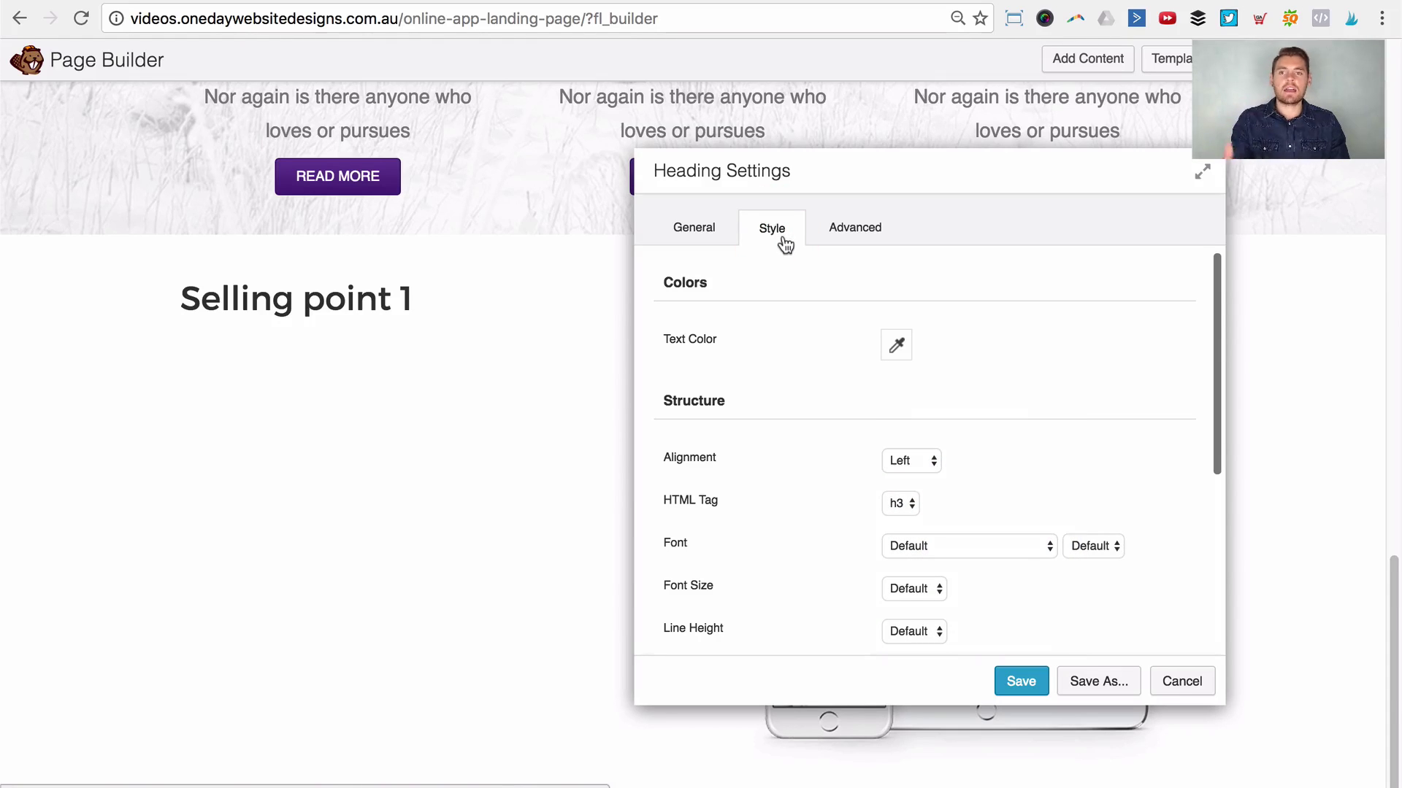
left_click(897, 344)
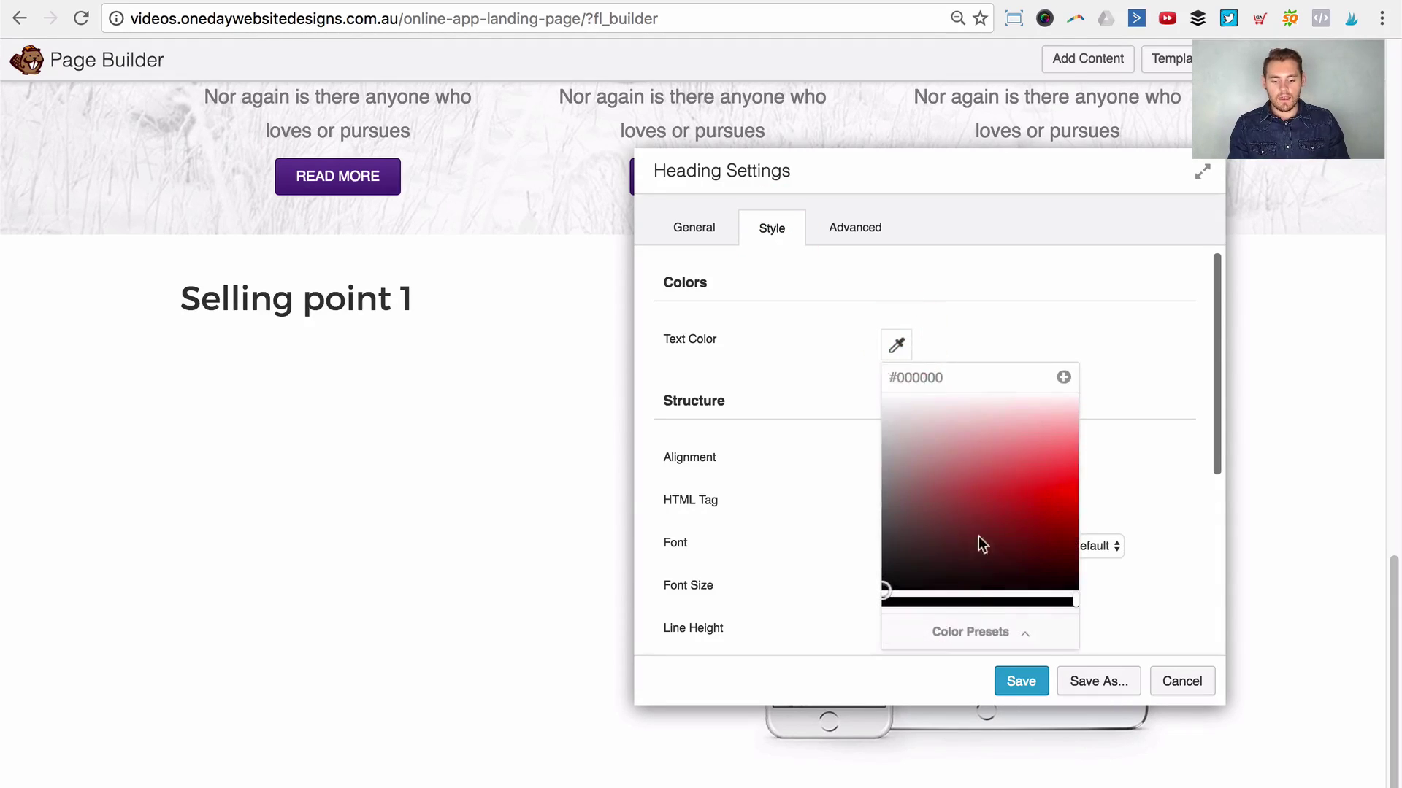
left_click(975, 631)
left_click(946, 538)
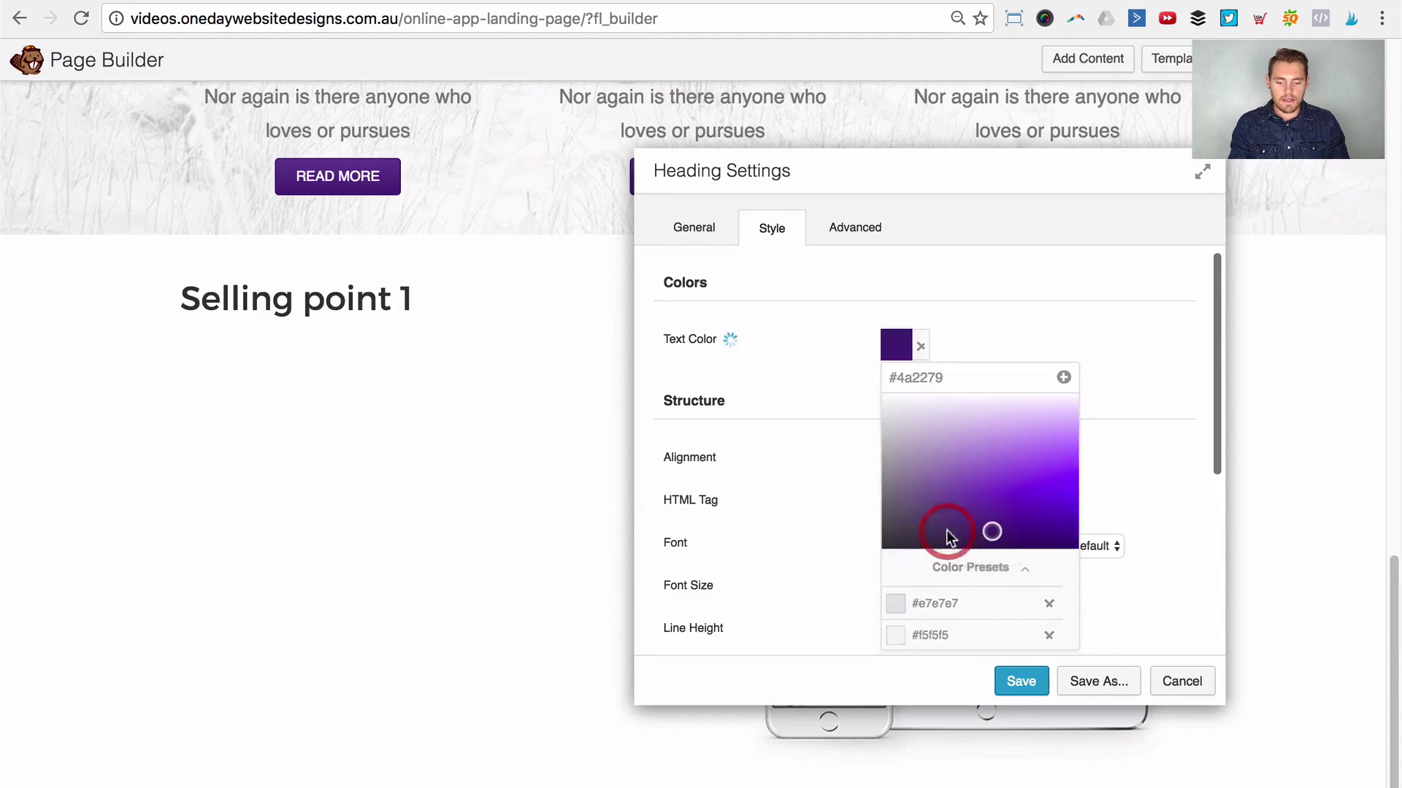
left_click(1085, 299)
left_click(902, 501)
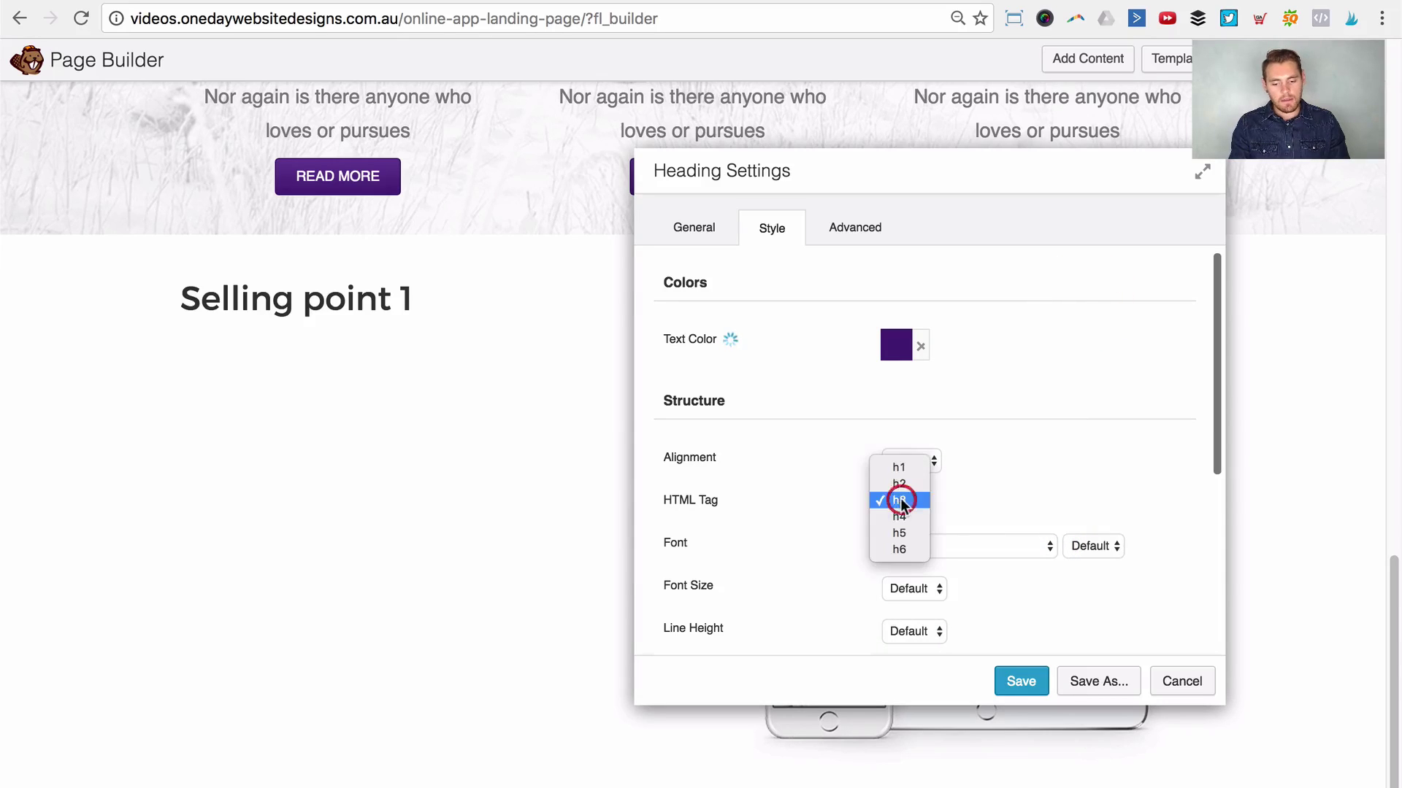
left_click(919, 481)
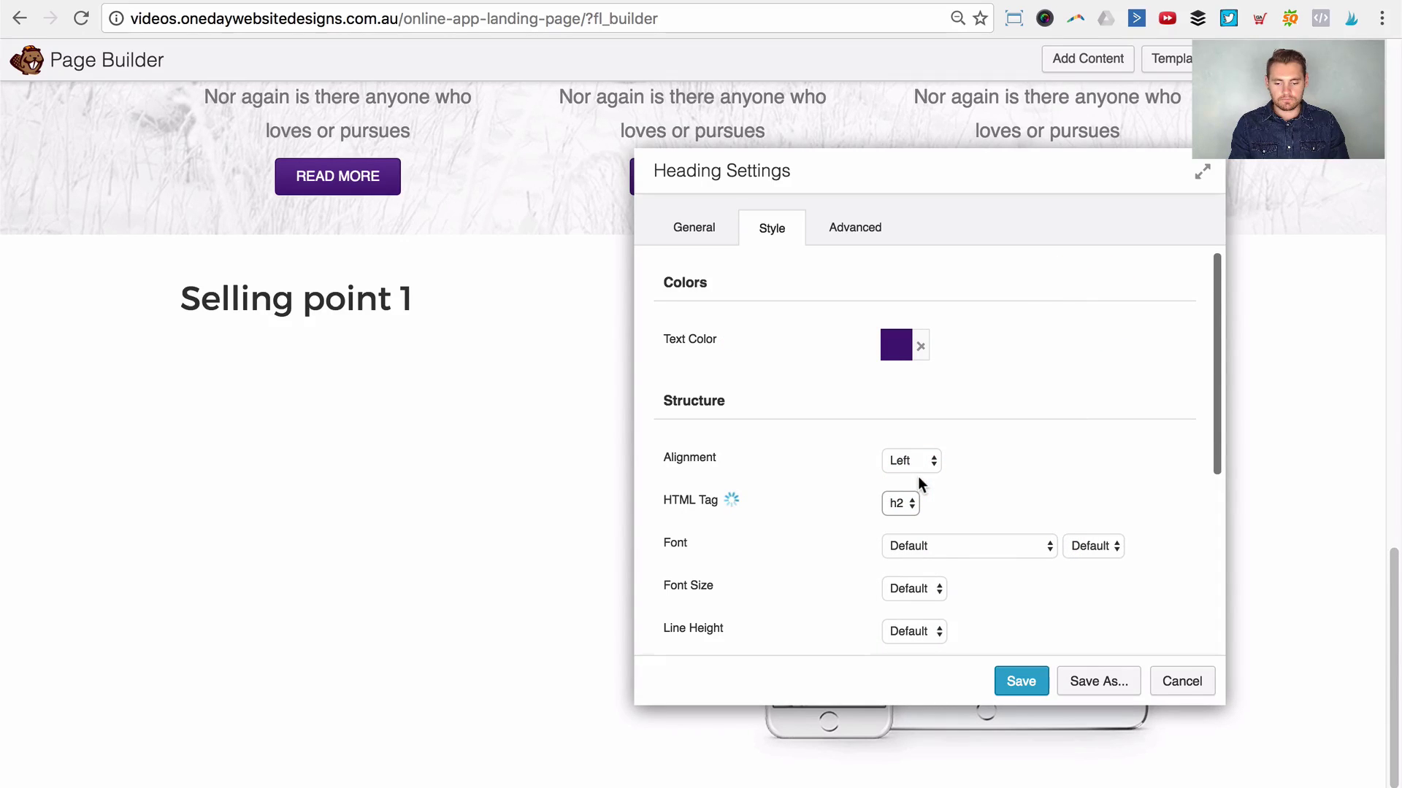
left_click(822, 223)
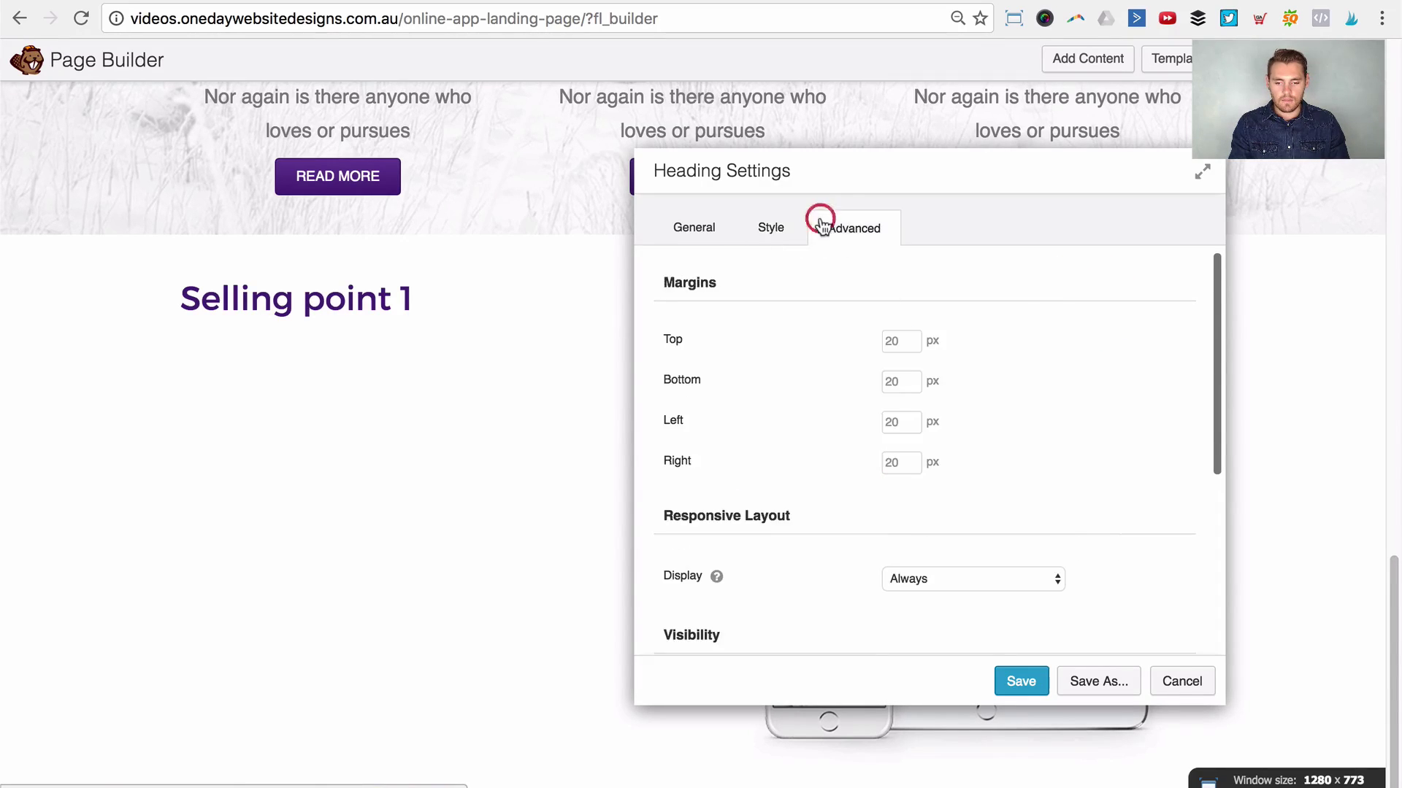
left_click(1013, 682)
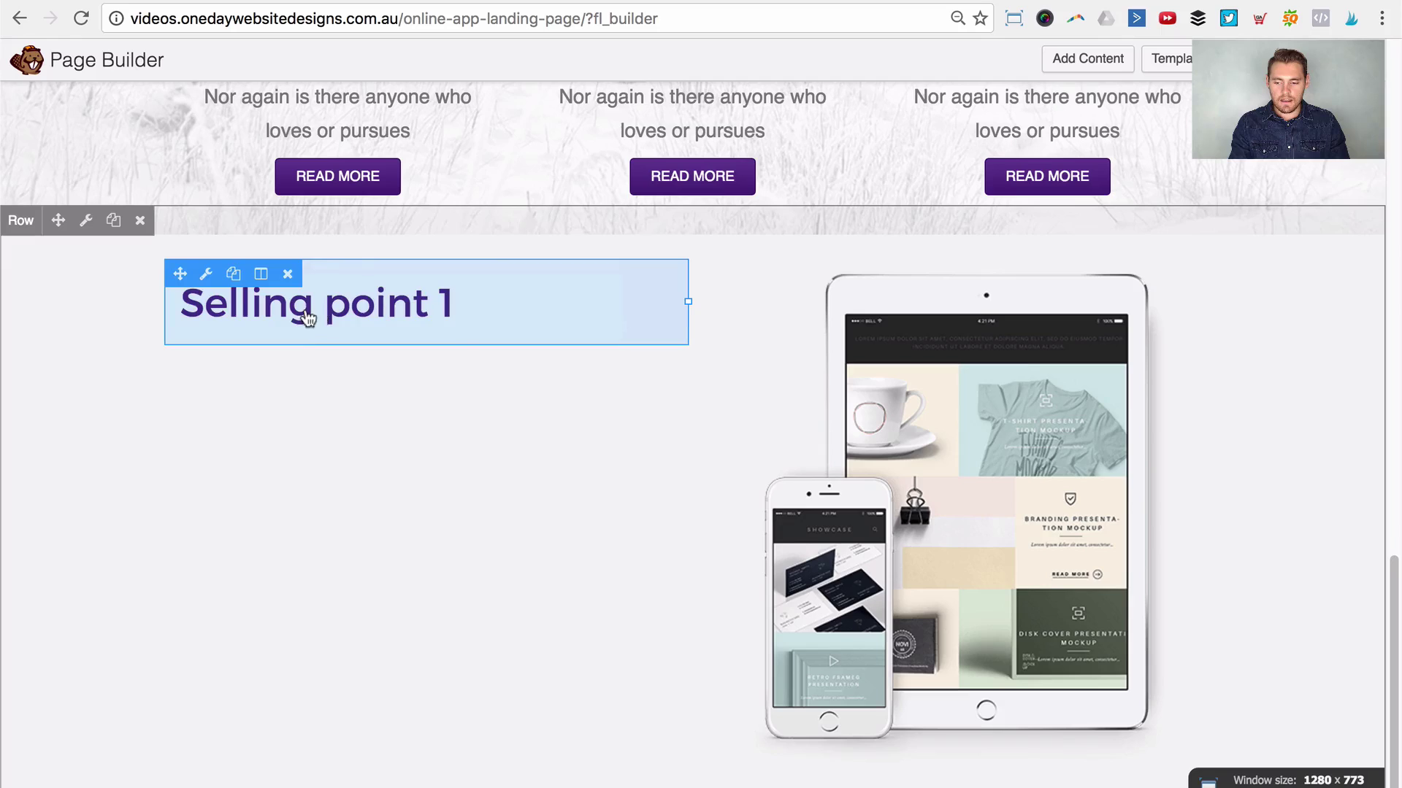
Step: Switch the Selling point 1 heading's font size to Custom
scroll(460, 350, "up", 3)
left_click(431, 414)
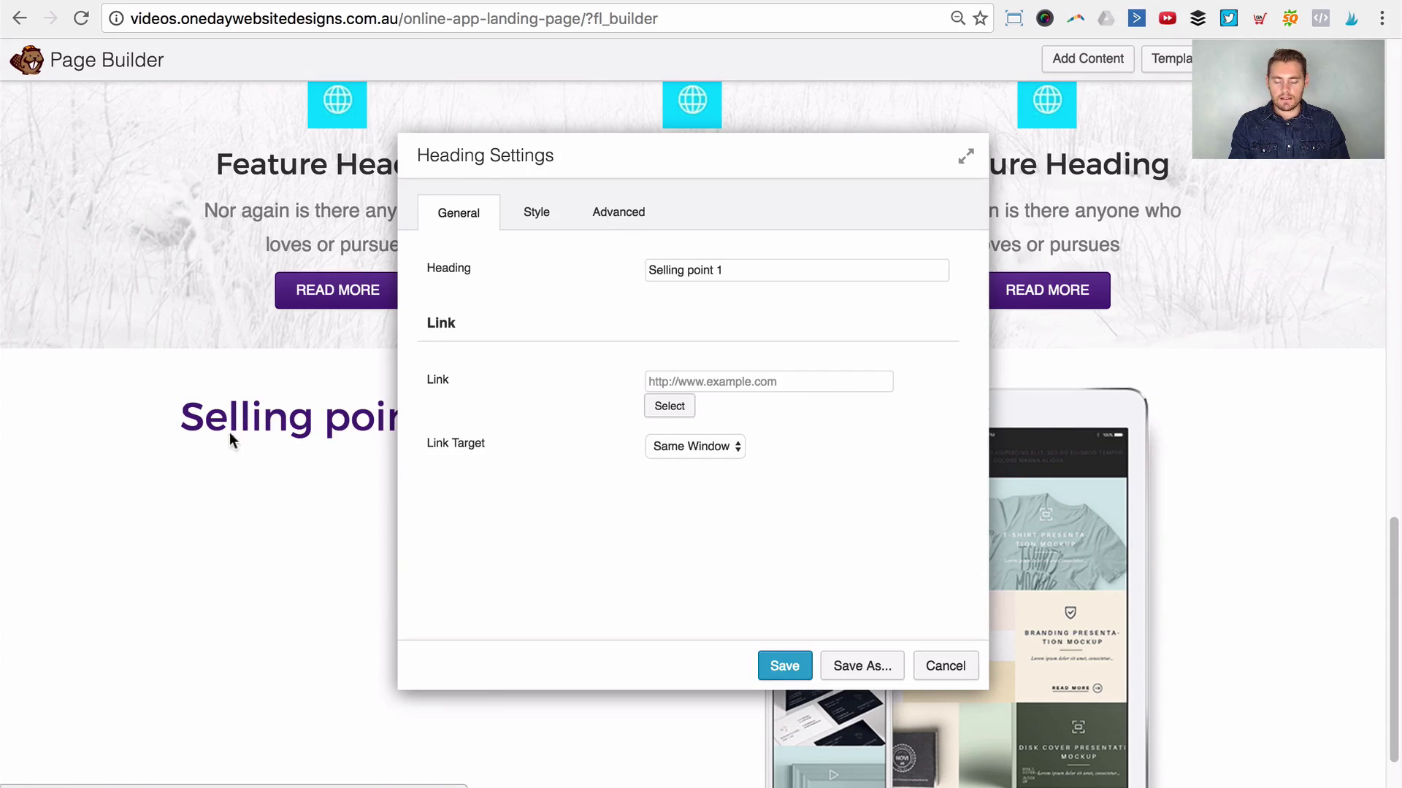
left_click(547, 215)
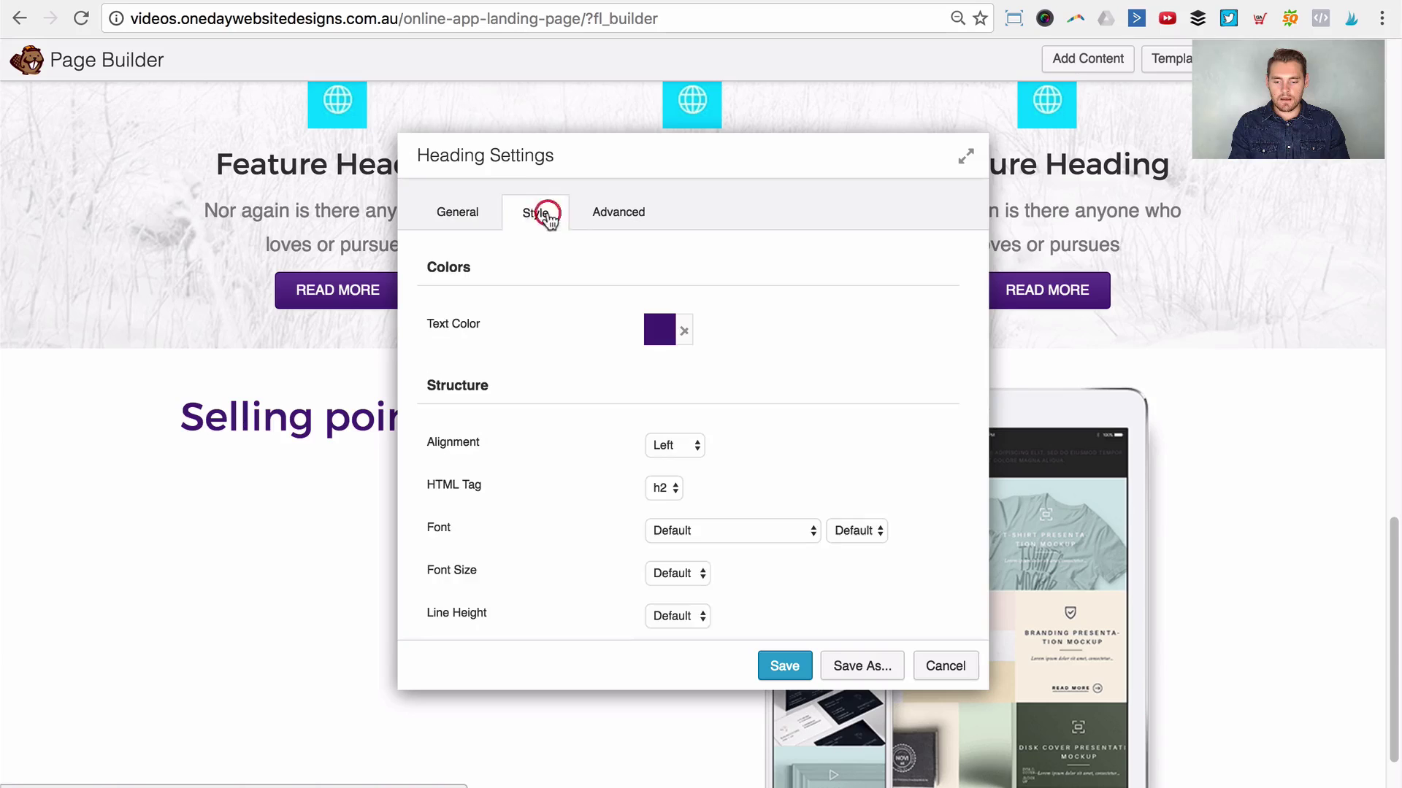
scroll(551, 360, "down", 2)
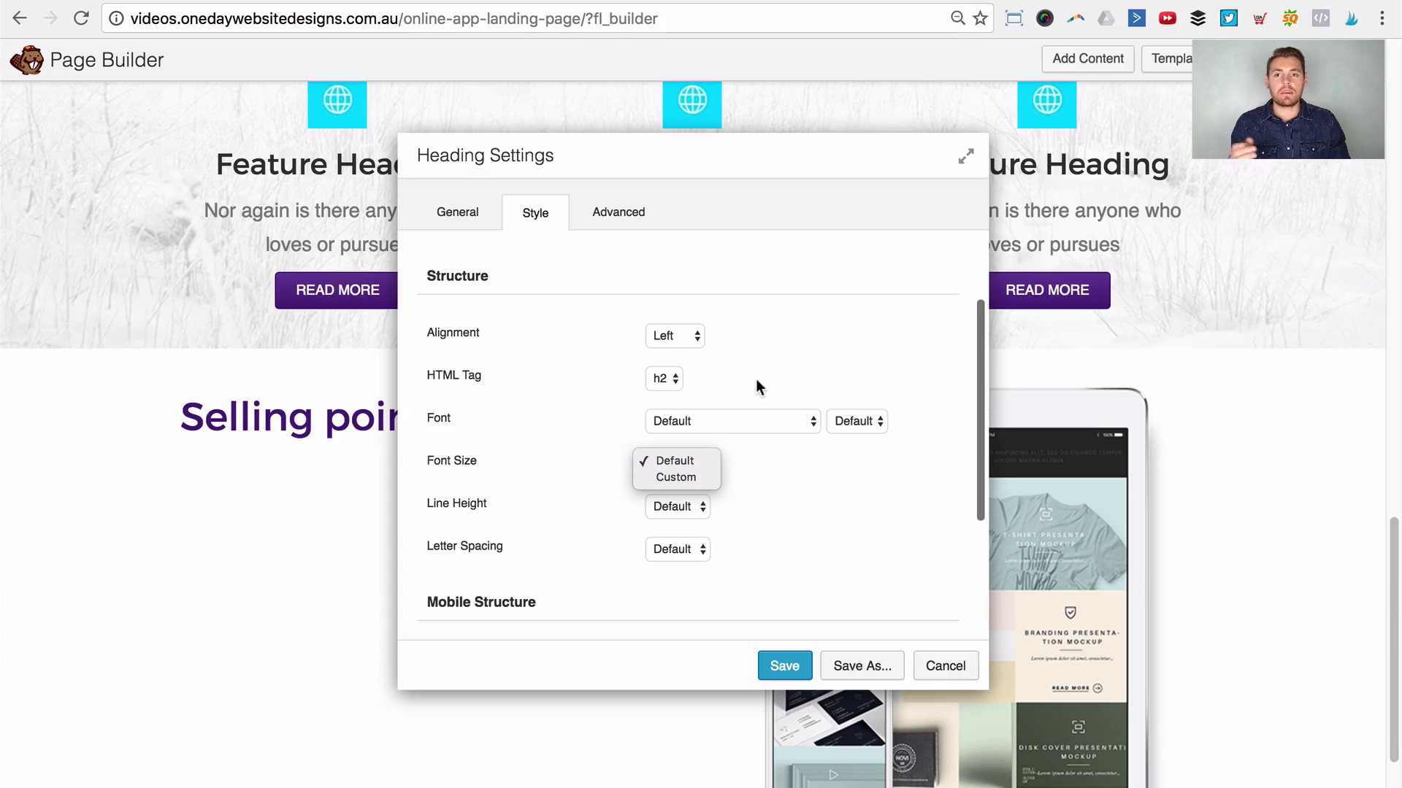
left_click(690, 474)
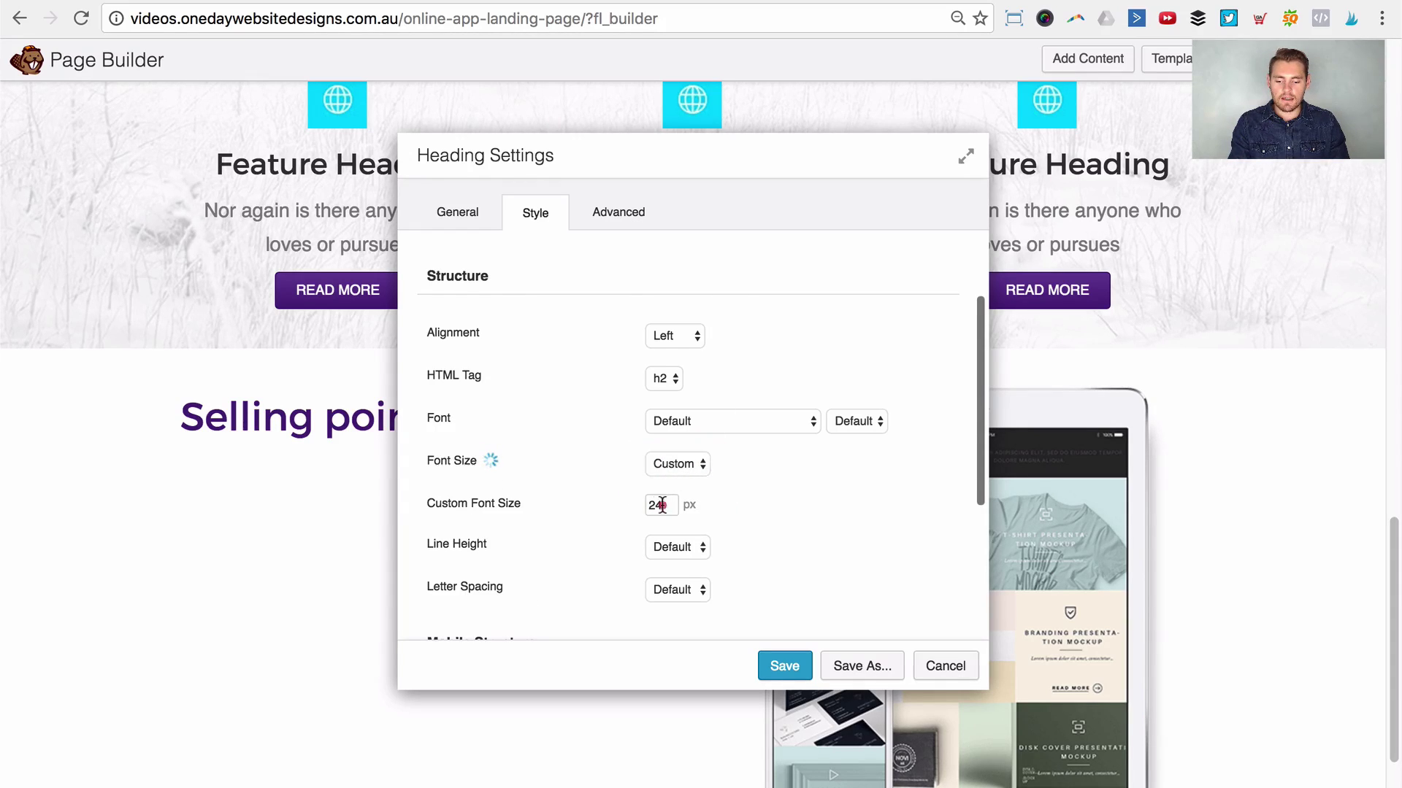
double_click(660, 504)
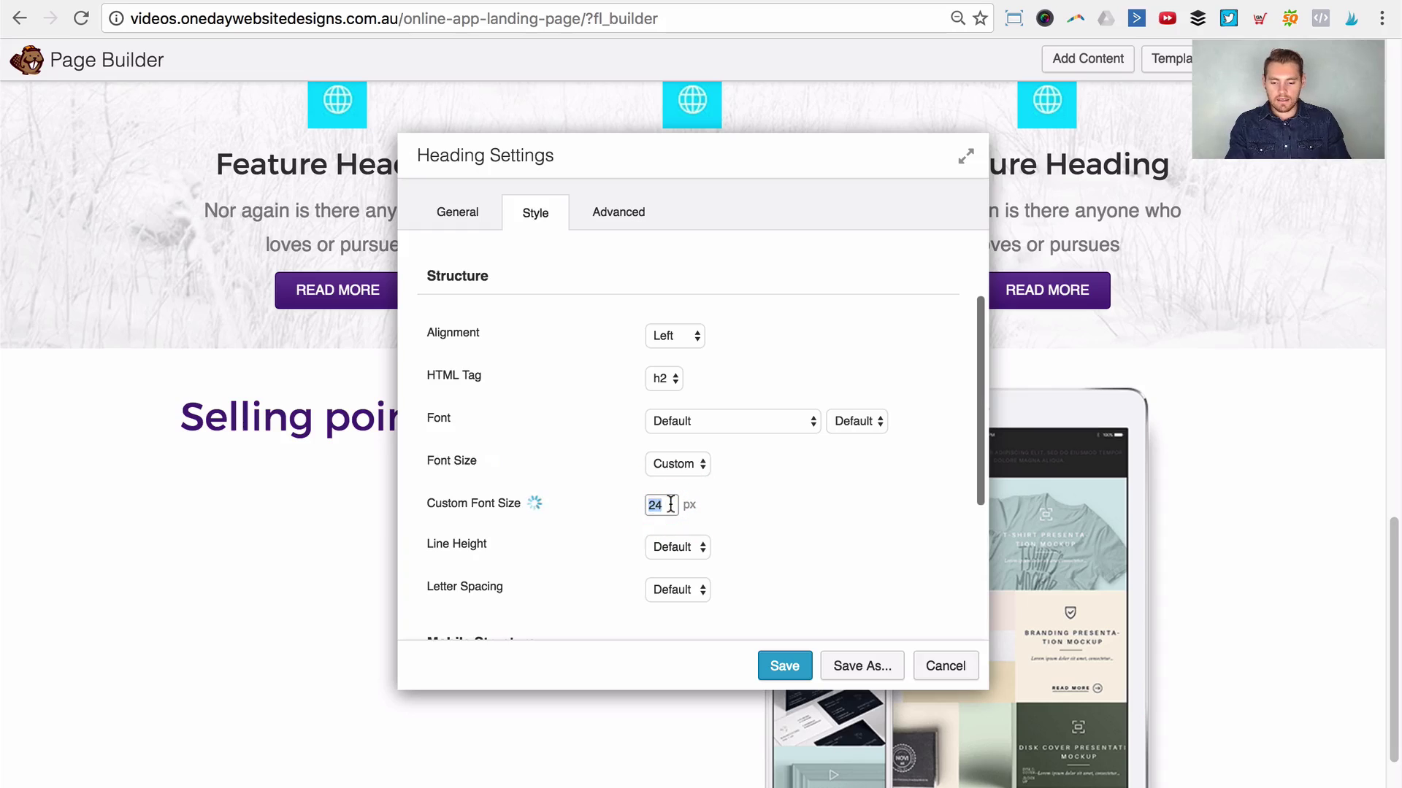
Step: Set the heading's custom font size to 60 px and save
left_click_drag(757, 174, 993, 146)
left_click(883, 475)
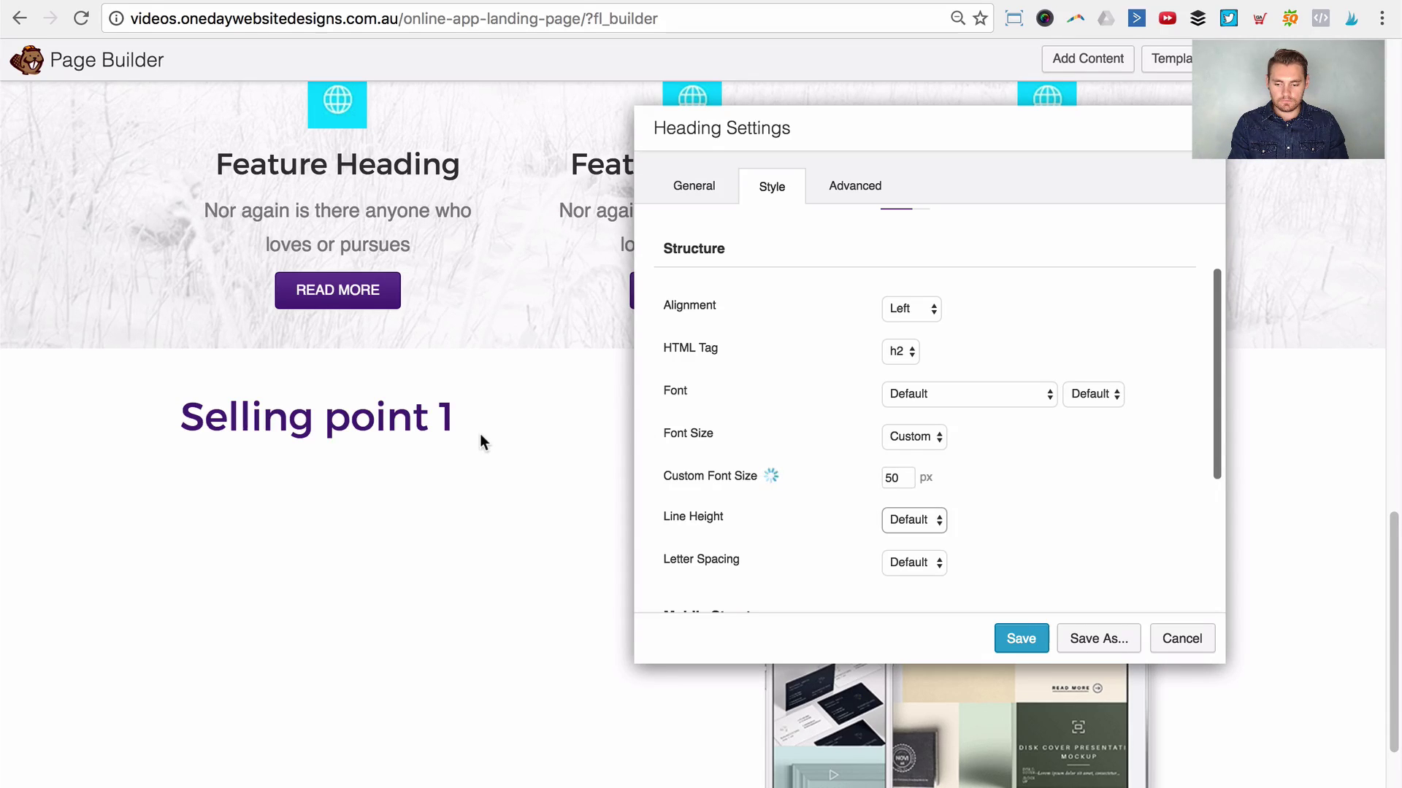
scroll(405, 415, "up", 3)
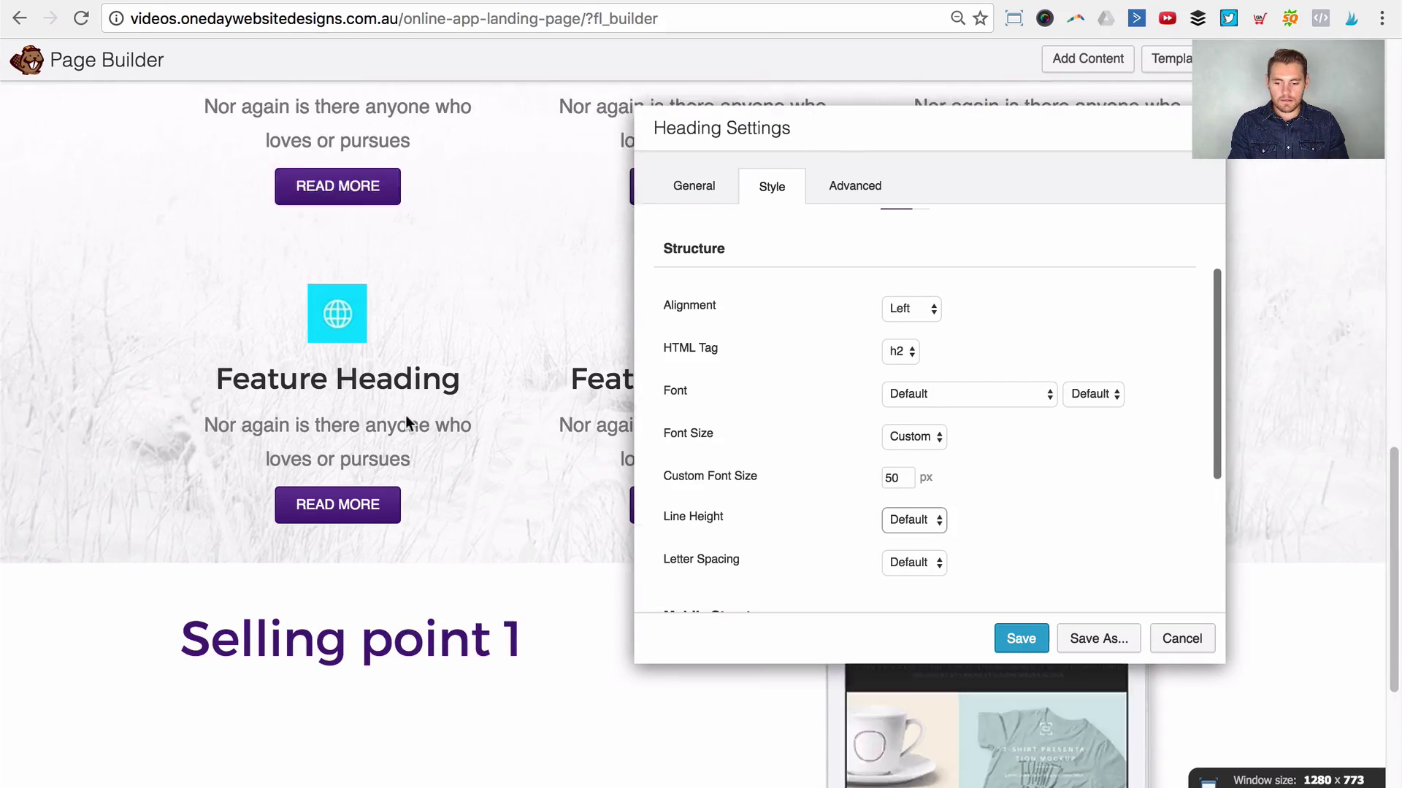
scroll(405, 414, "up", 5)
scroll(407, 420, "down", 10)
scroll(409, 418, "up", 1)
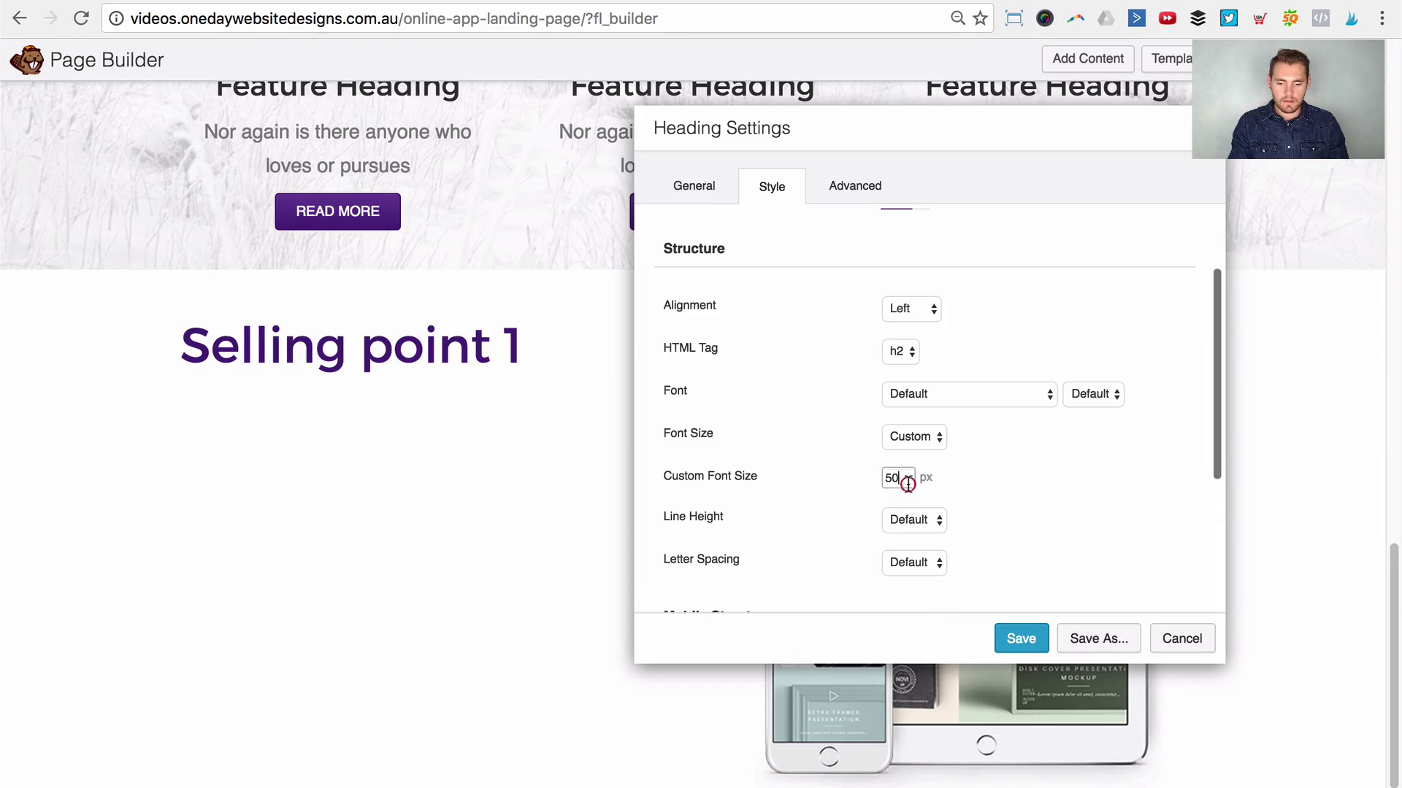
double_click(907, 484)
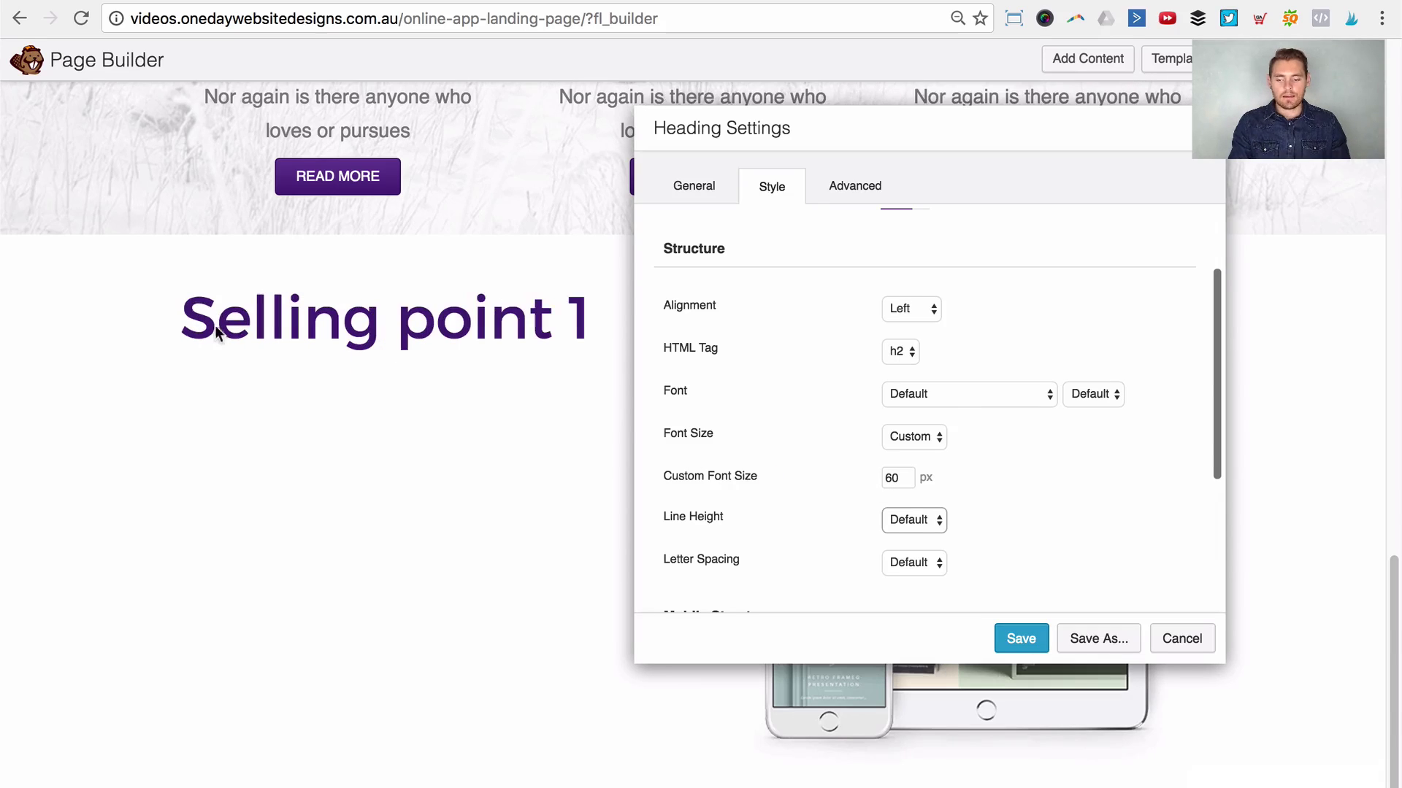
left_click(1021, 639)
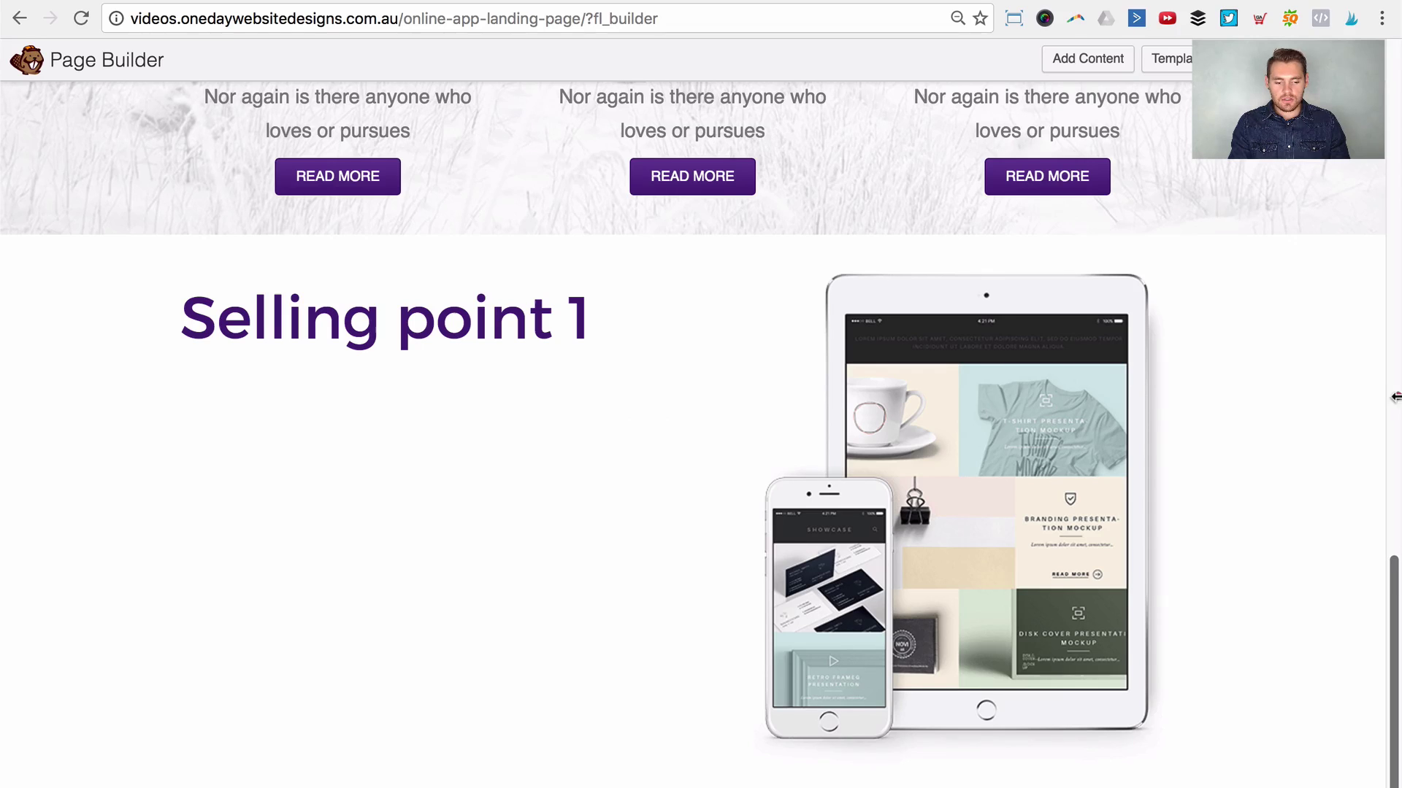
Step: Narrow and then widen the browser to check the heading's responsive layout
left_click_drag(1395, 396, 388, 397)
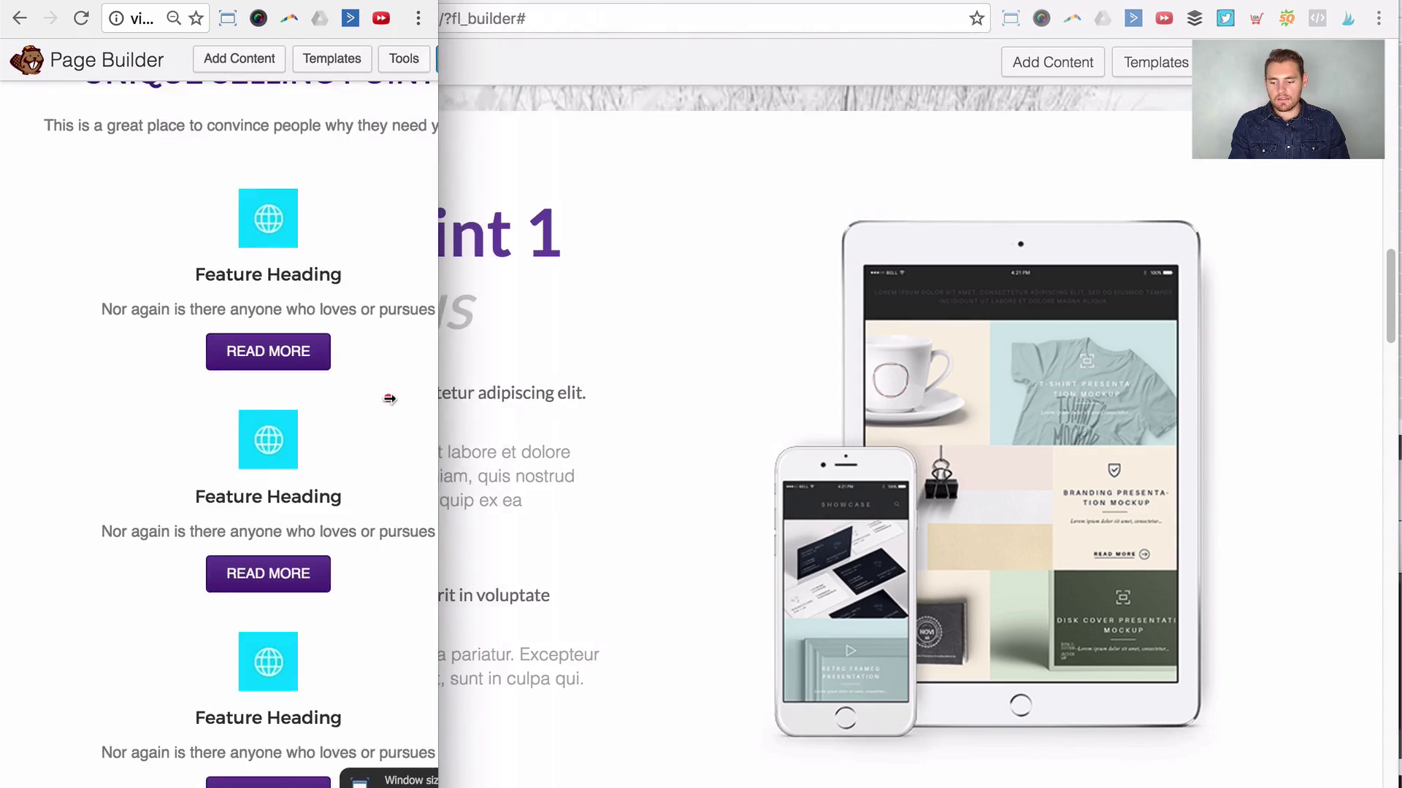
scroll(354, 409, "down", 10)
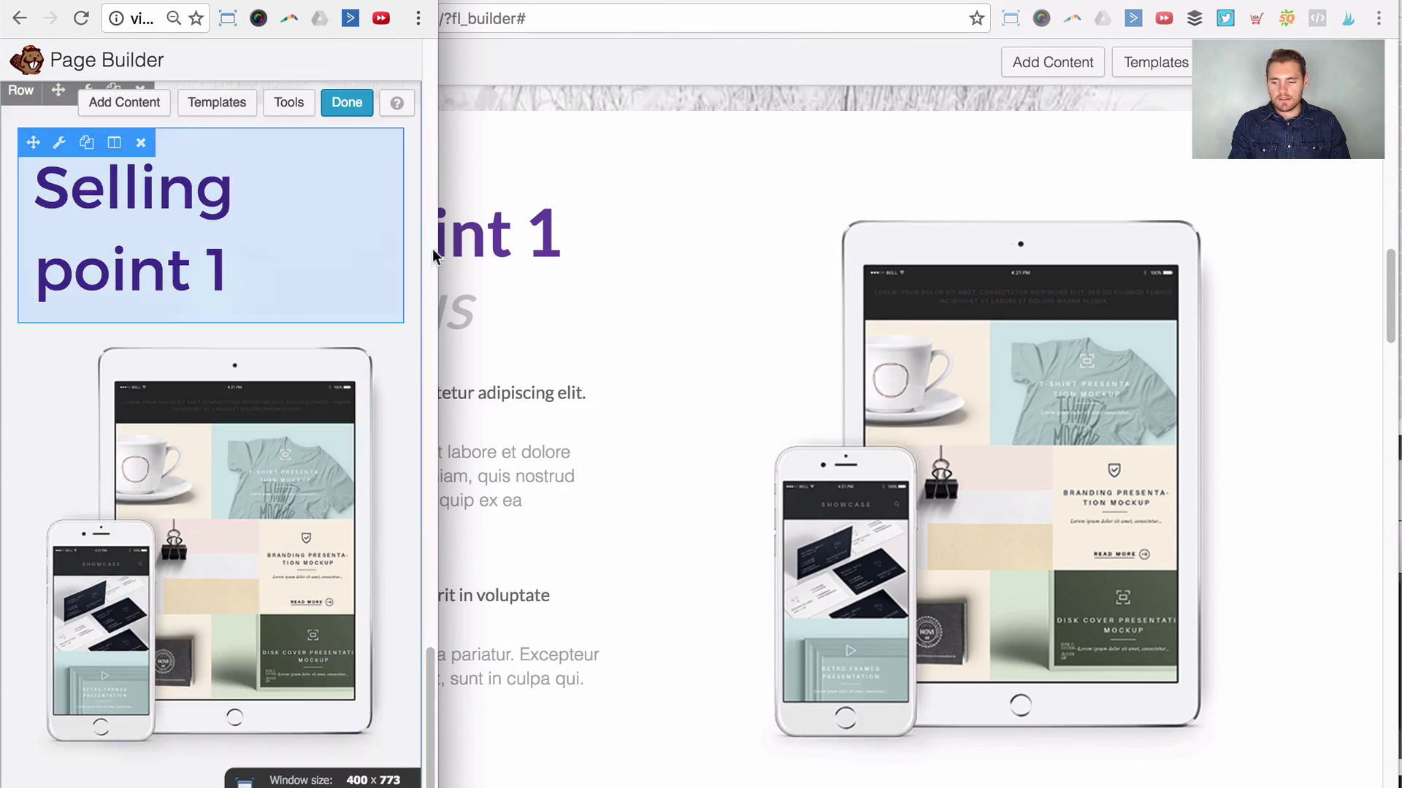
left_click_drag(436, 252, 1391, 281)
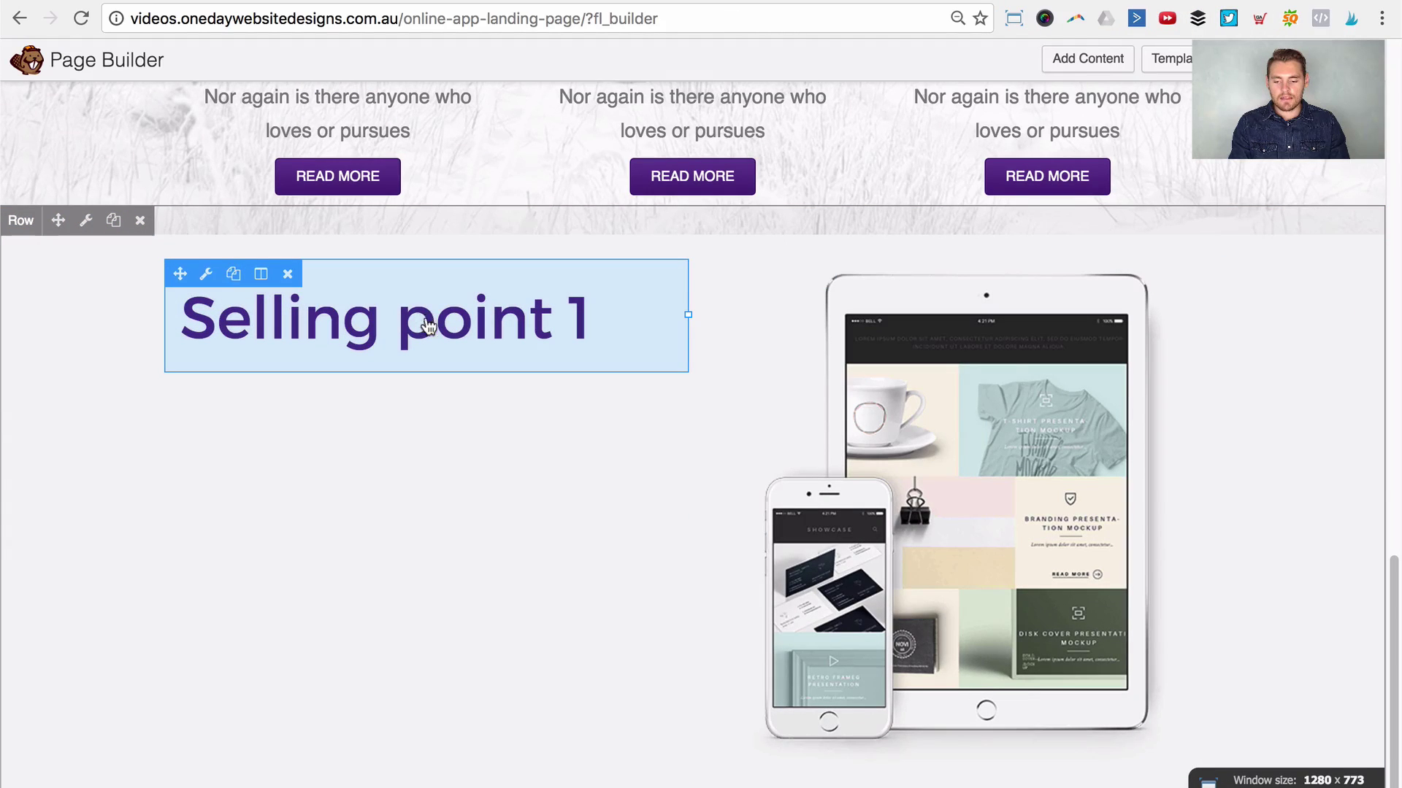
Step: Give the Selling point 1 heading a custom 30 px mobile font size and save
left_click(428, 326)
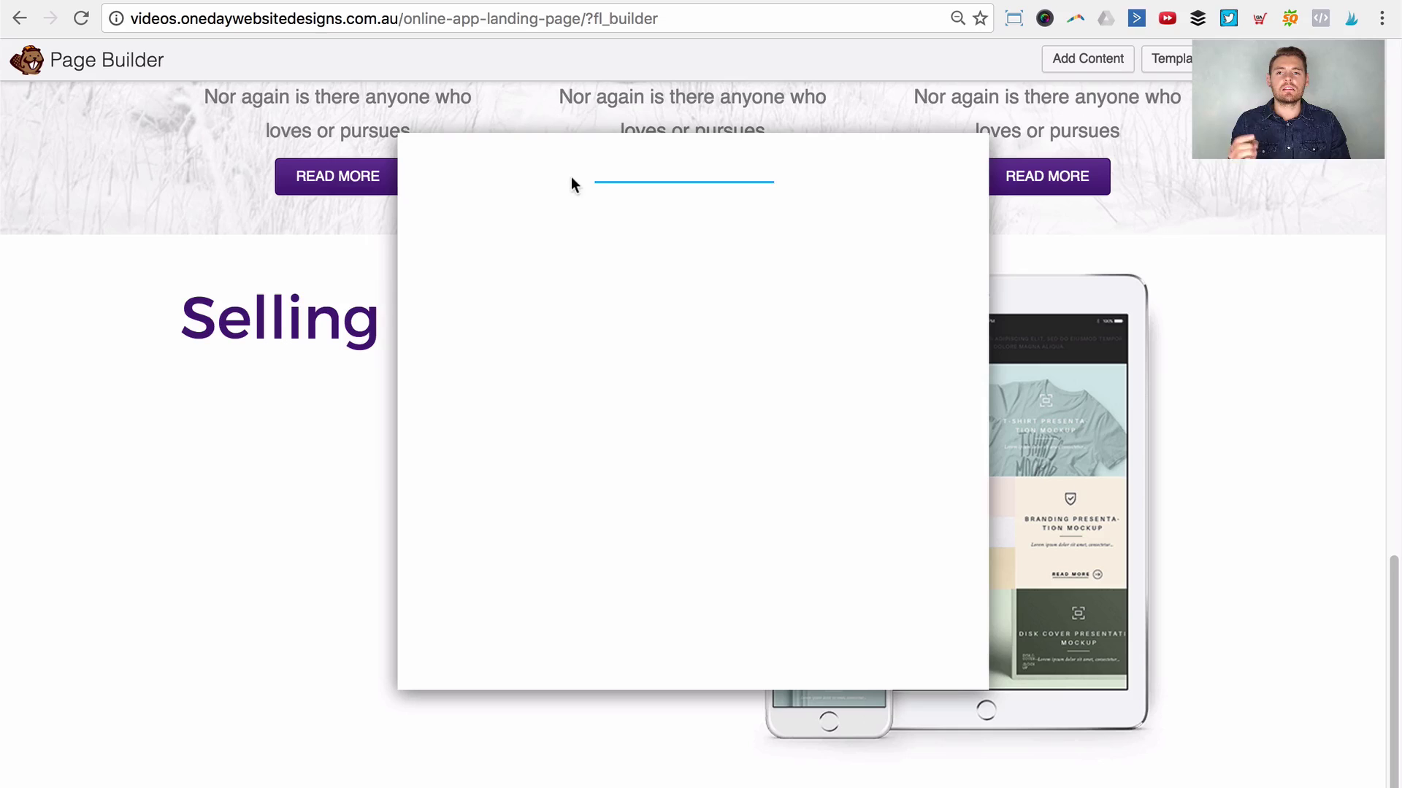
left_click(538, 208)
scroll(748, 427, "down", 5)
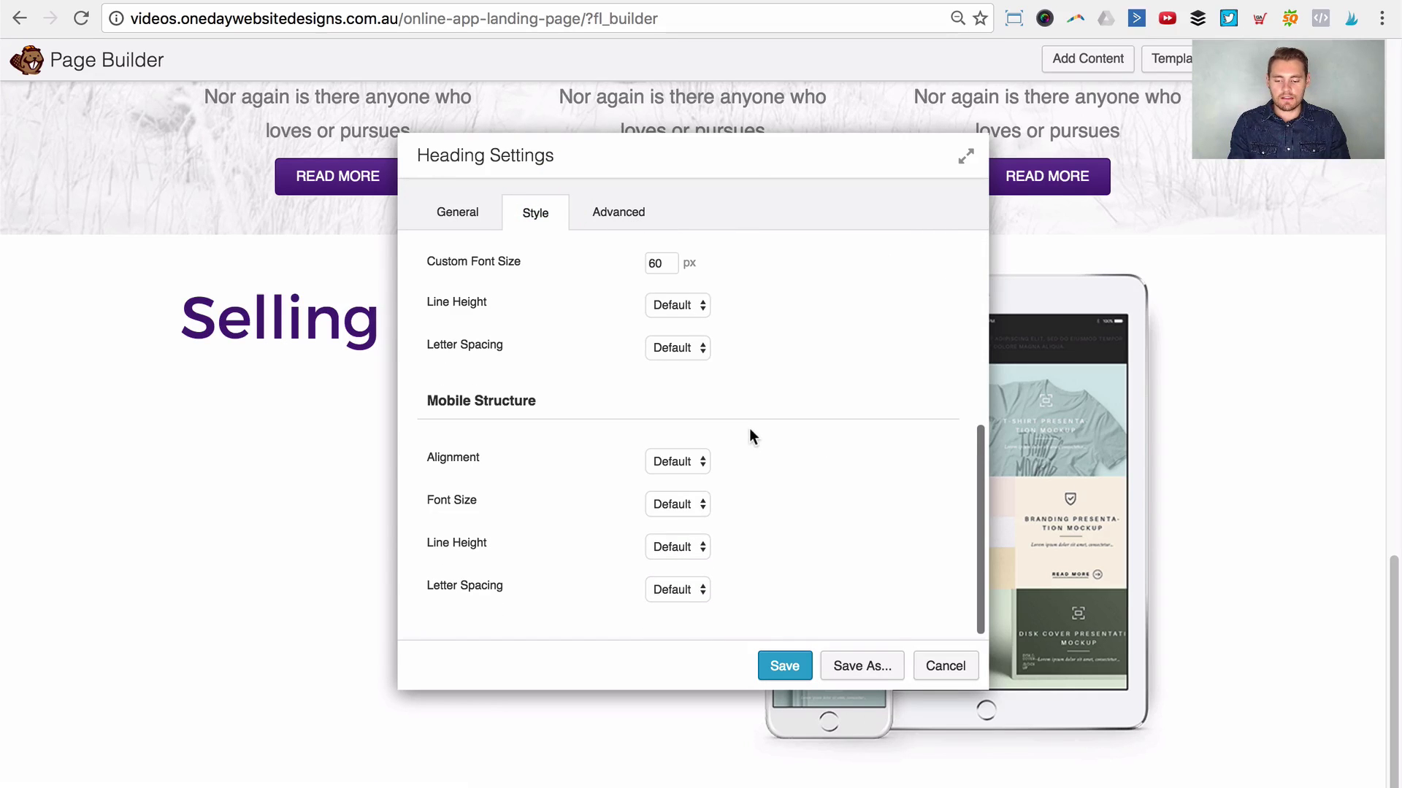
scroll(744, 429, "up", 2)
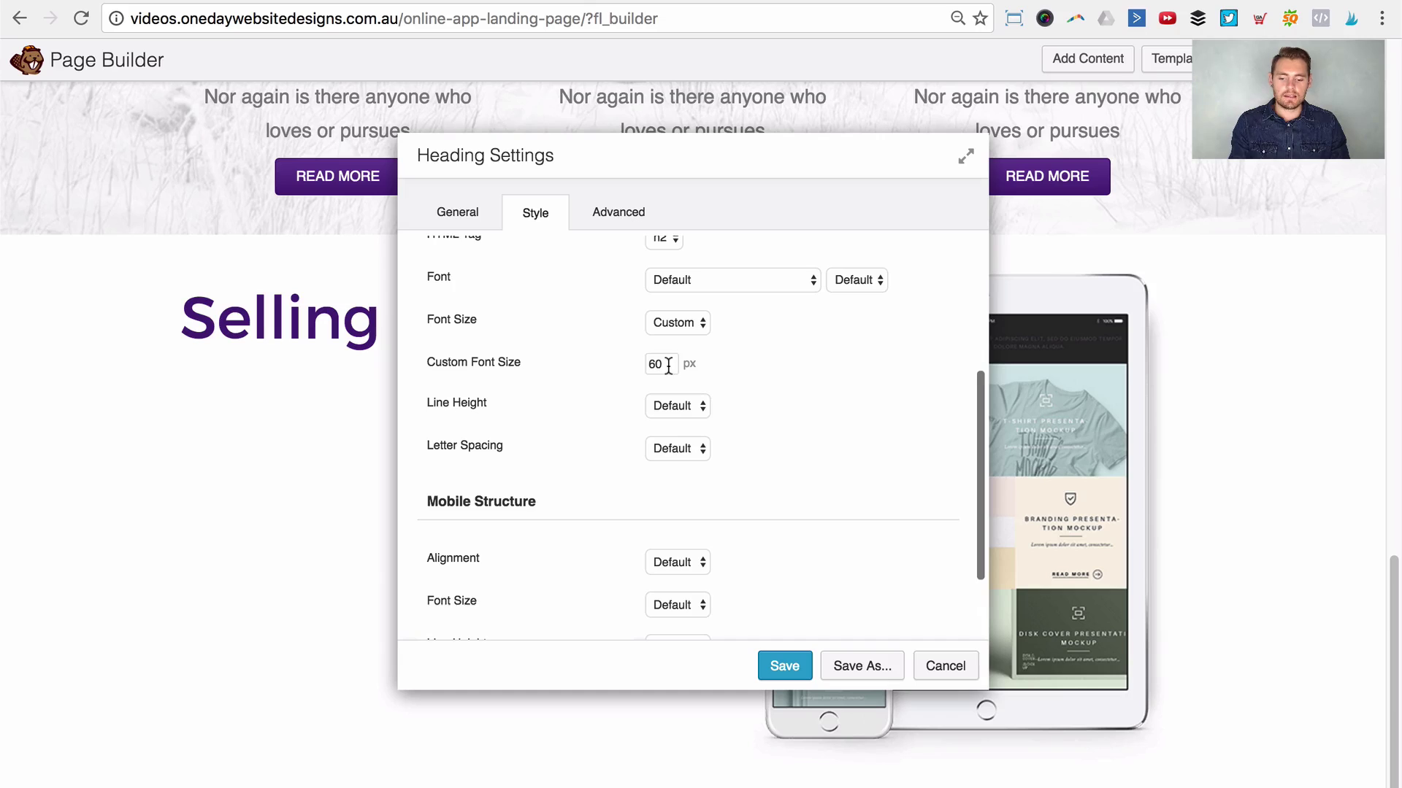
scroll(636, 400, "down", 1)
scroll(511, 495, "down", 2)
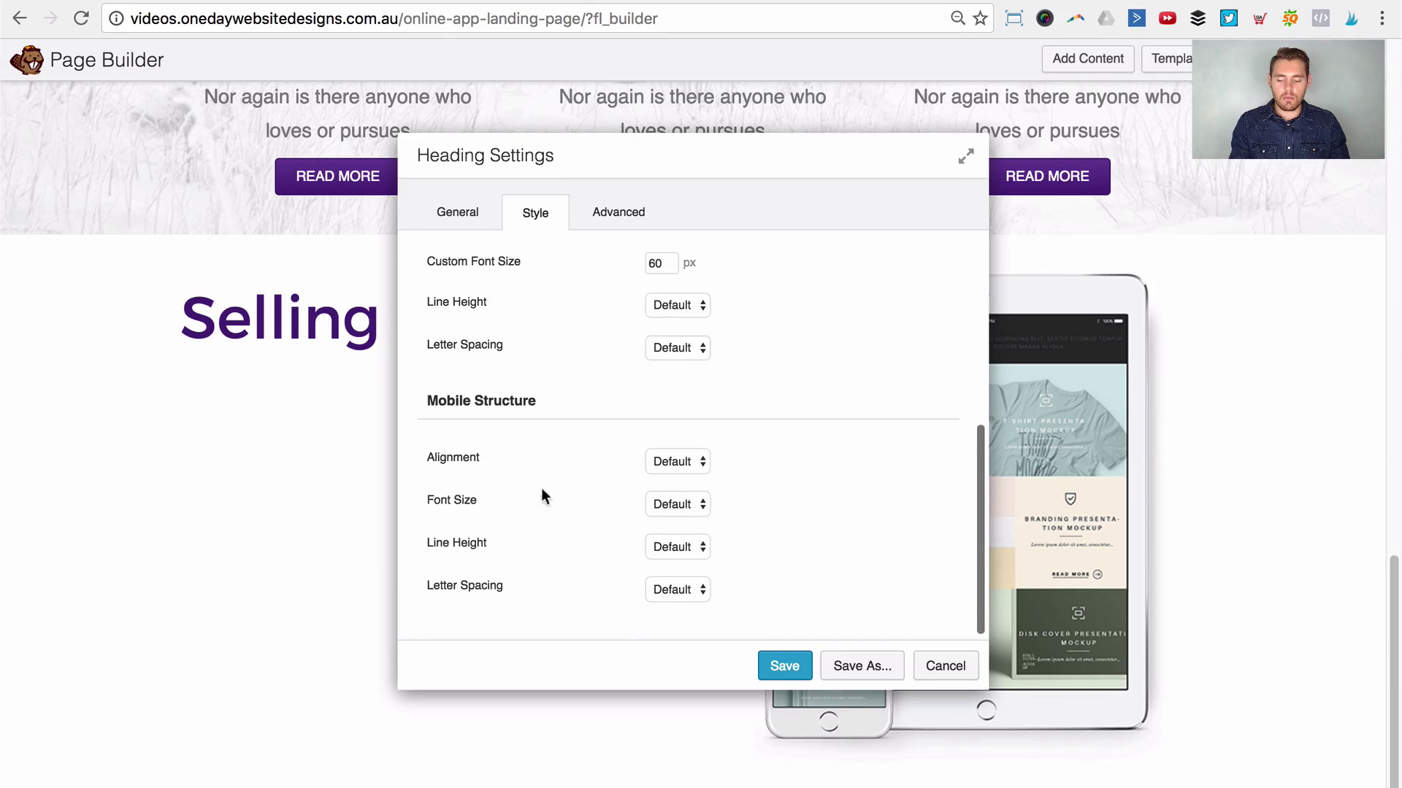
left_click(698, 509)
left_click(687, 518)
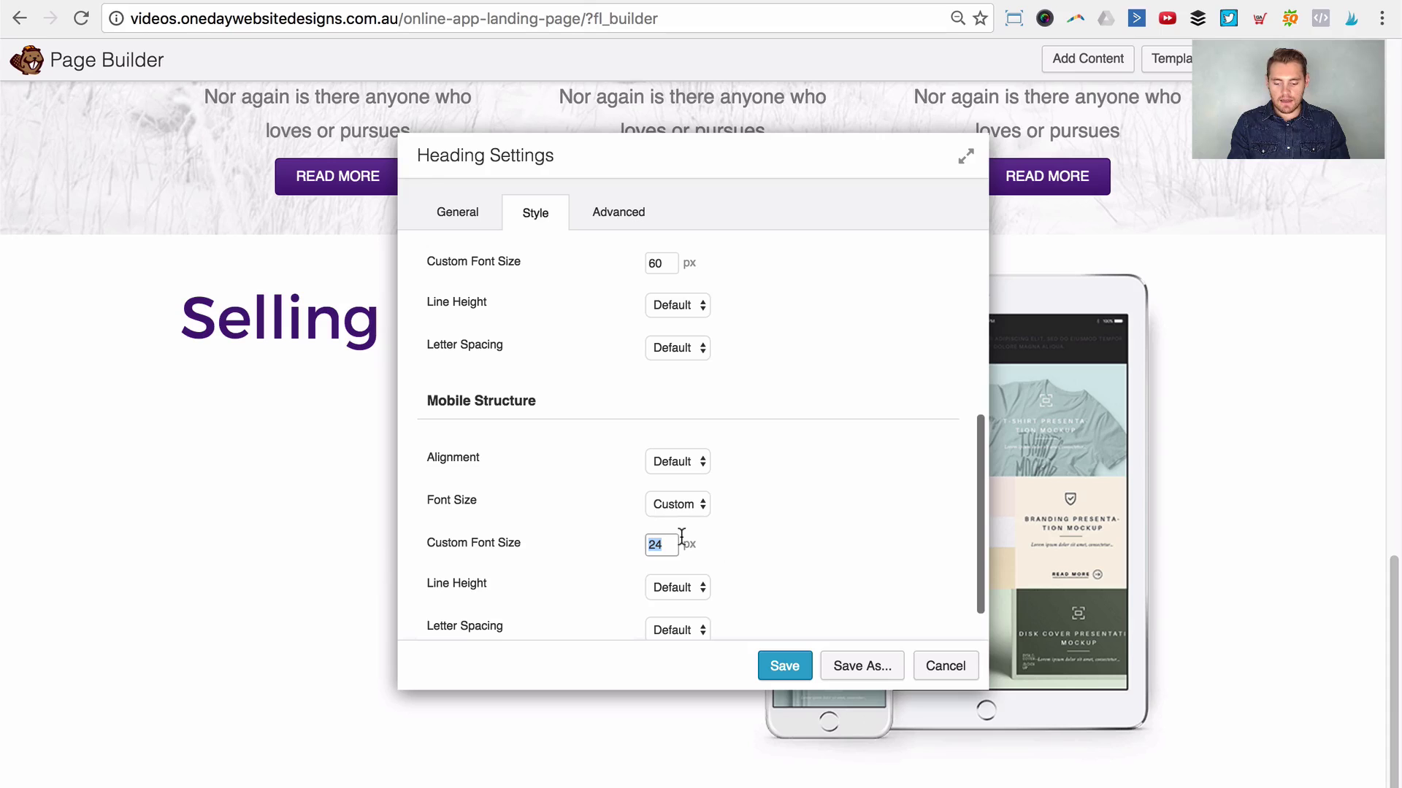
type("30")
key("Tab")
left_click(780, 666)
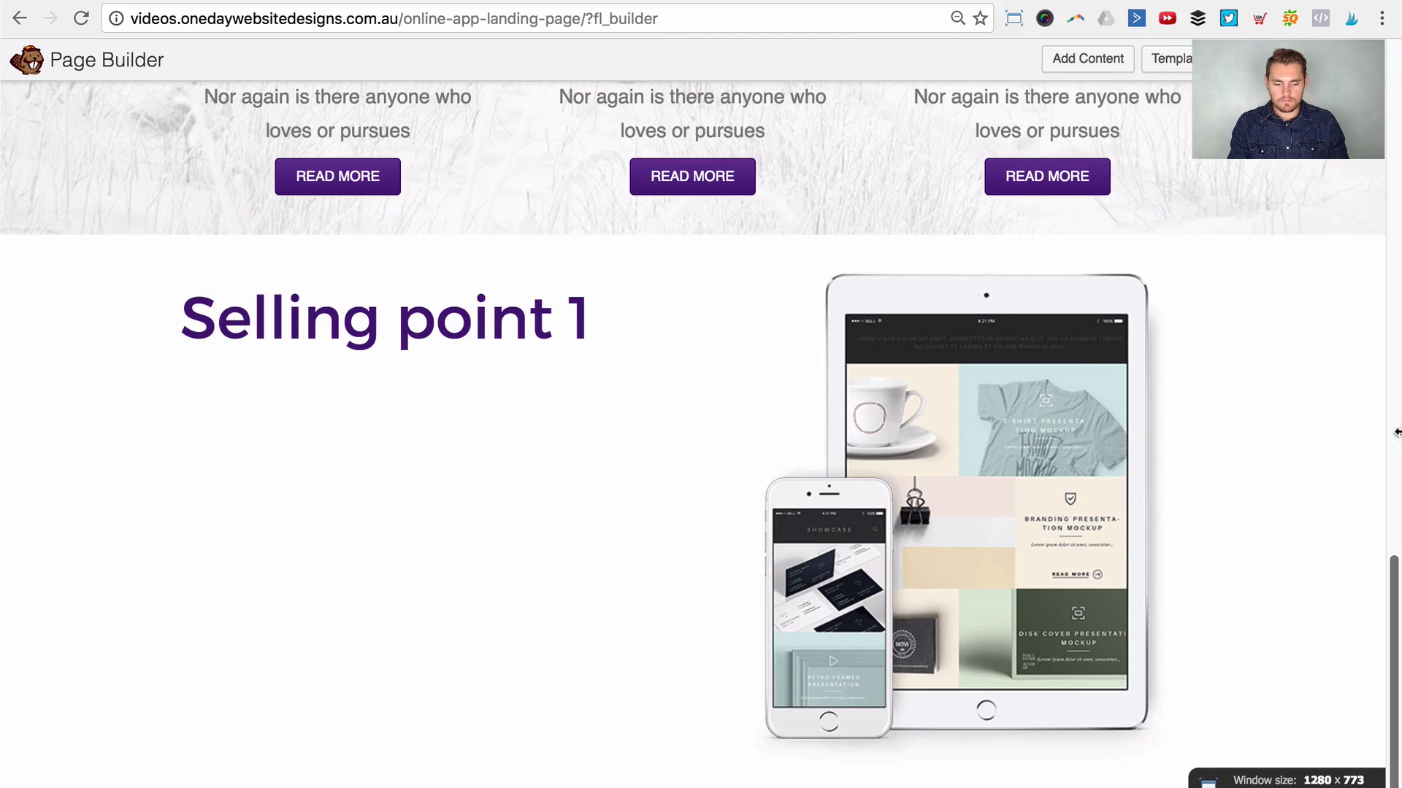
Step: After checking the mobile width, raise the heading's mobile font size to 40 px and save
left_click_drag(1395, 432, 627, 477)
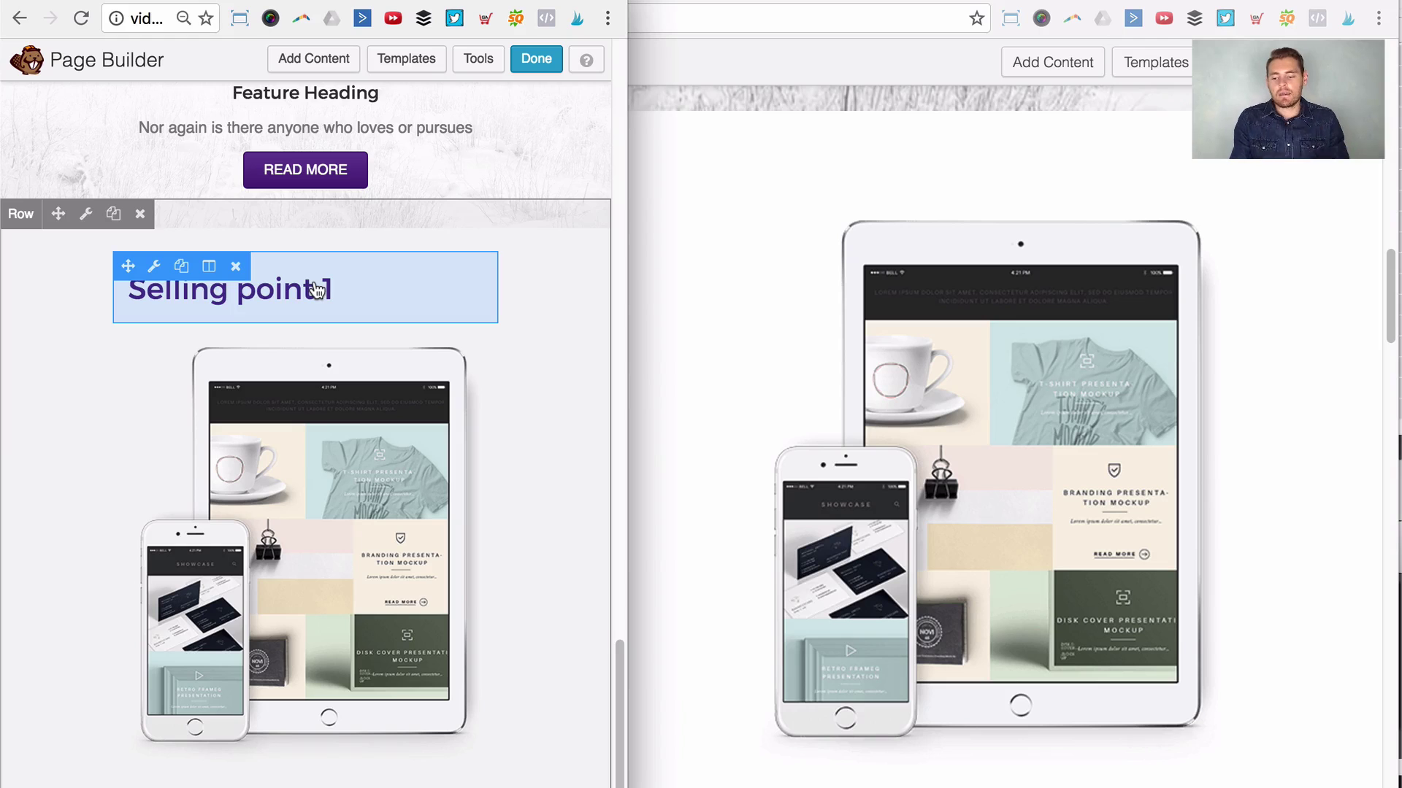
left_click_drag(629, 286, 1350, 221)
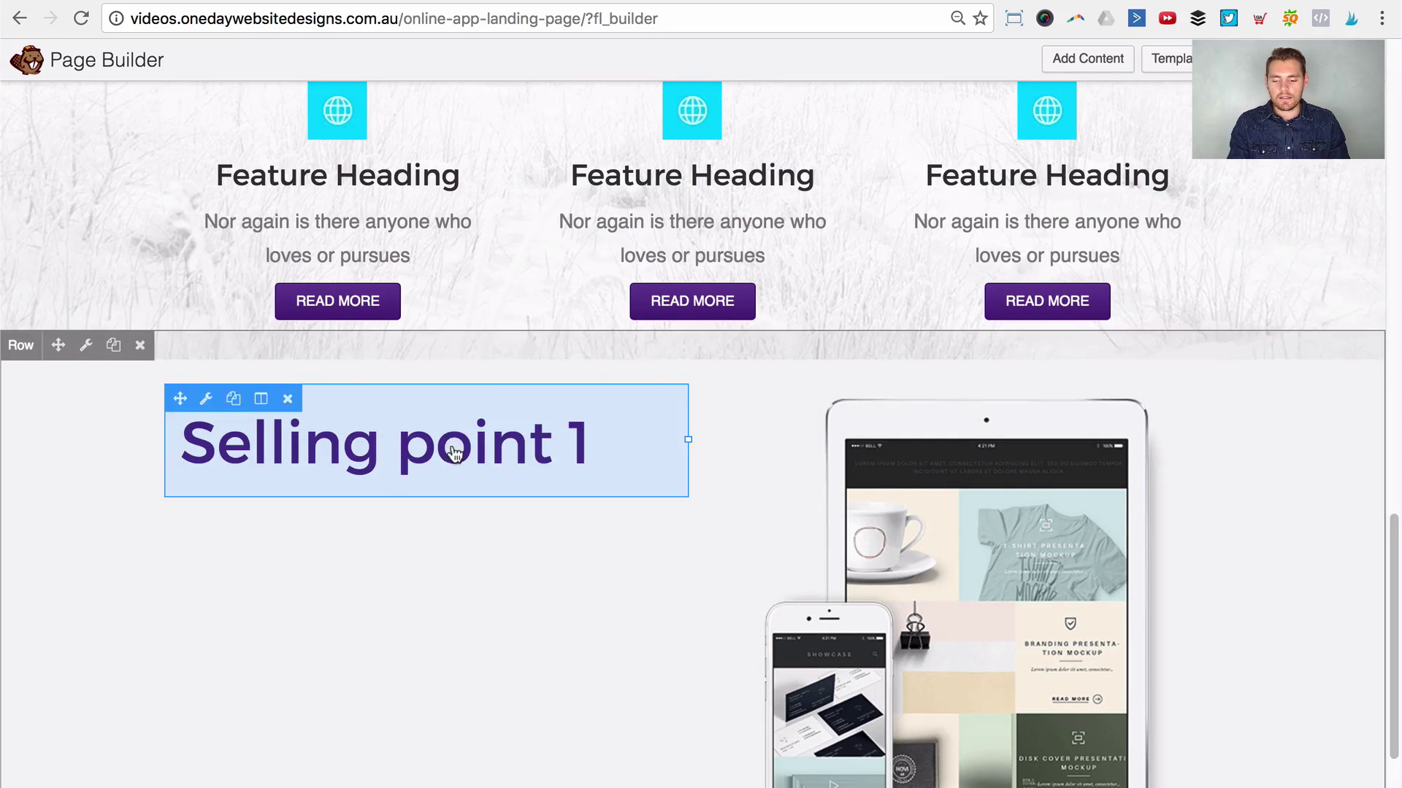
scroll(454, 453, "down", 1)
left_click(431, 373)
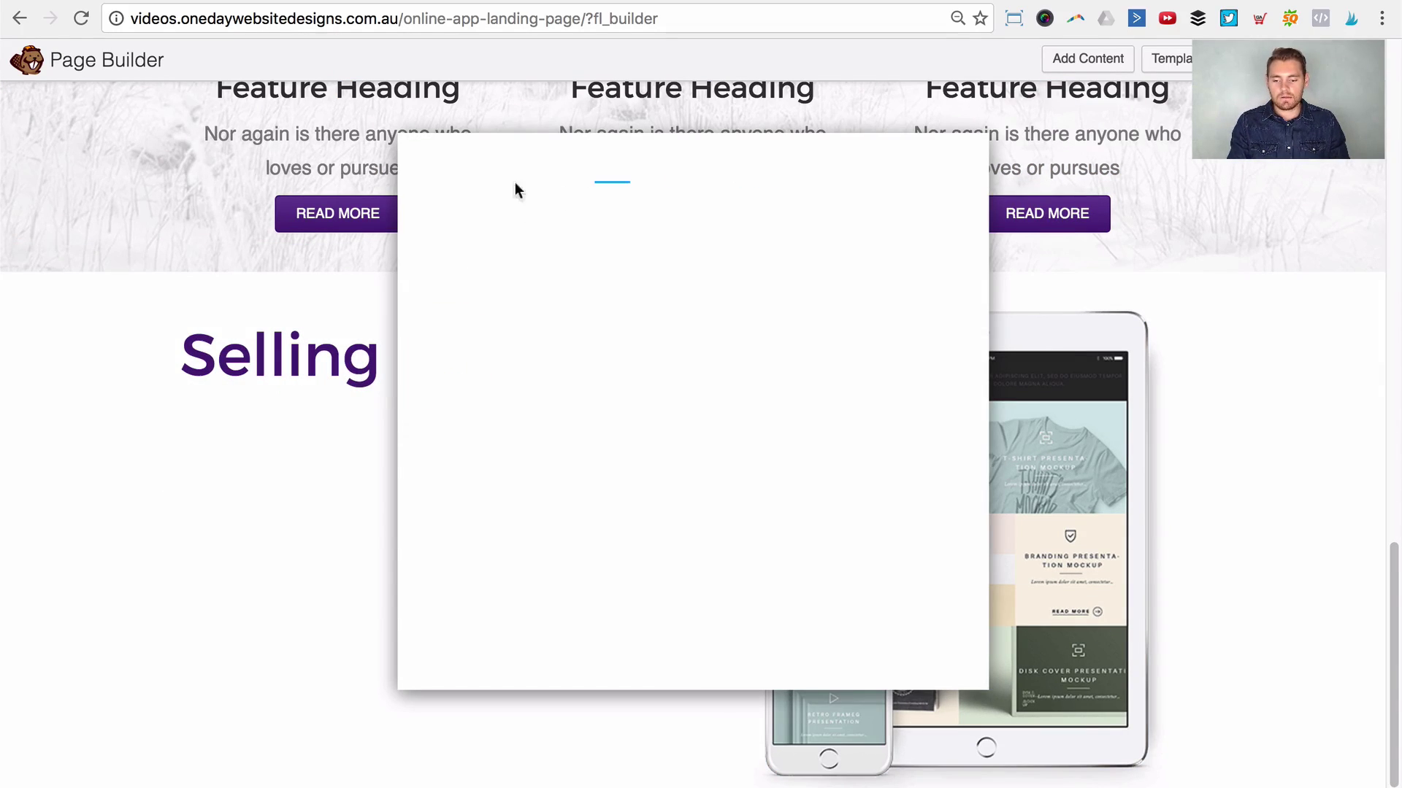
left_click(535, 211)
scroll(679, 511, "down", 2)
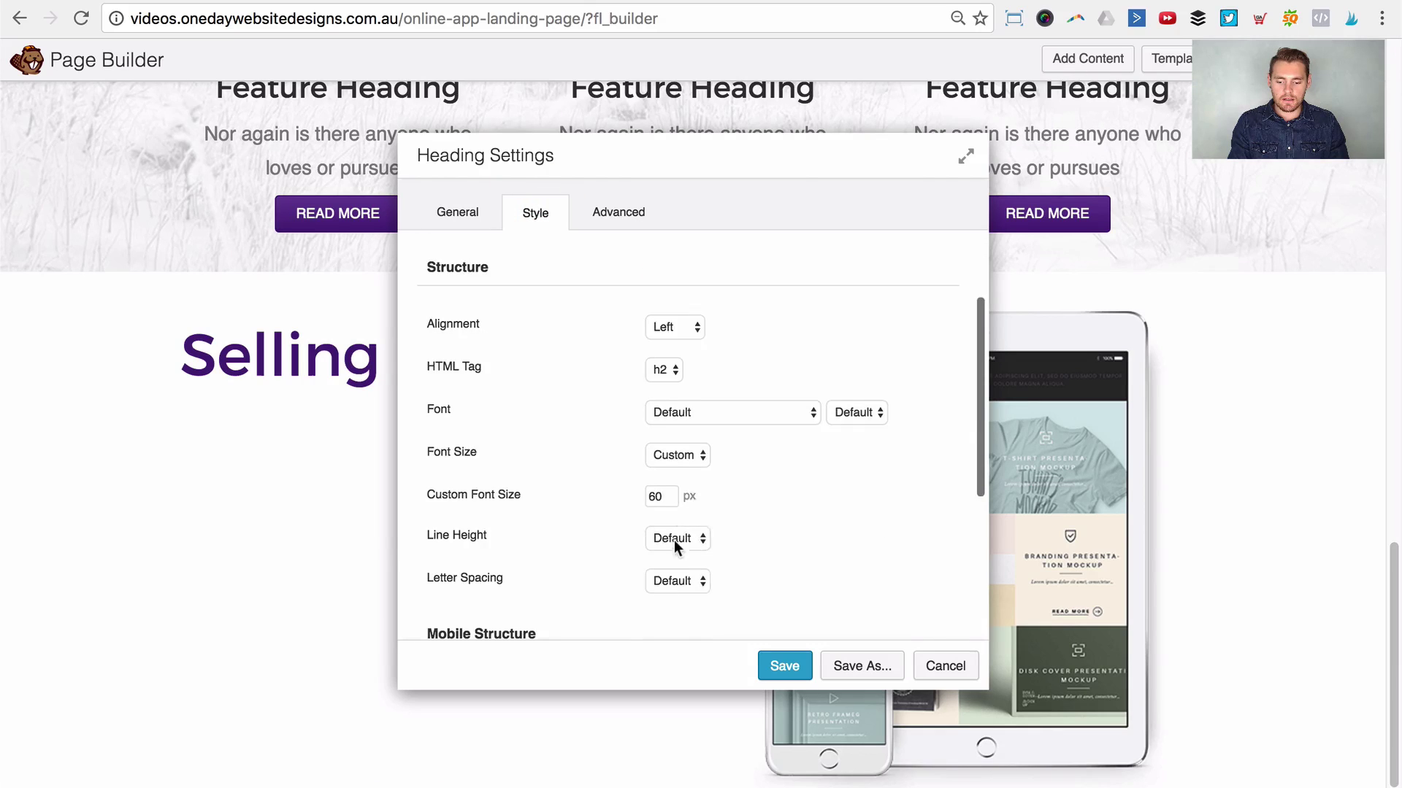
scroll(673, 544, "down", 5)
type("40")
key("Tab")
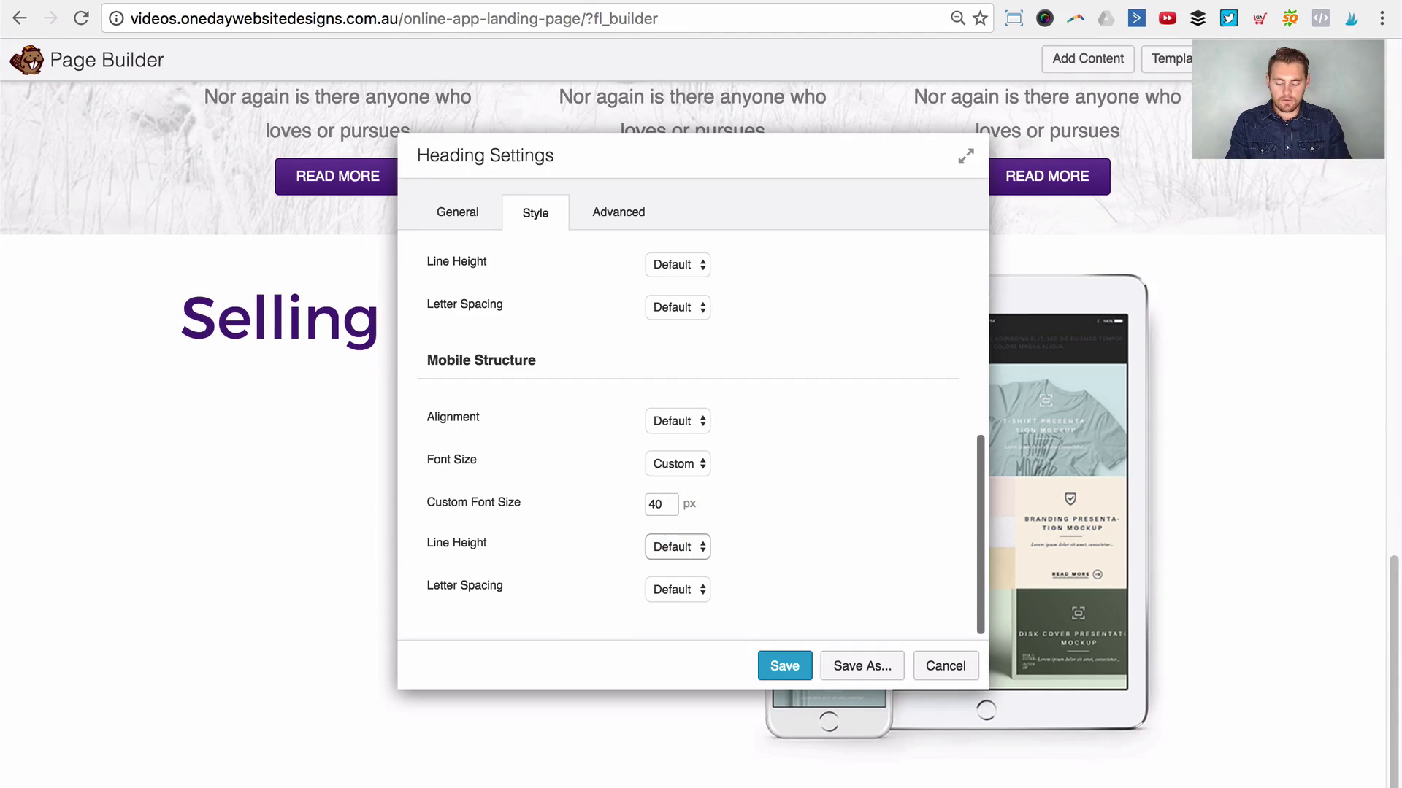
left_click(781, 666)
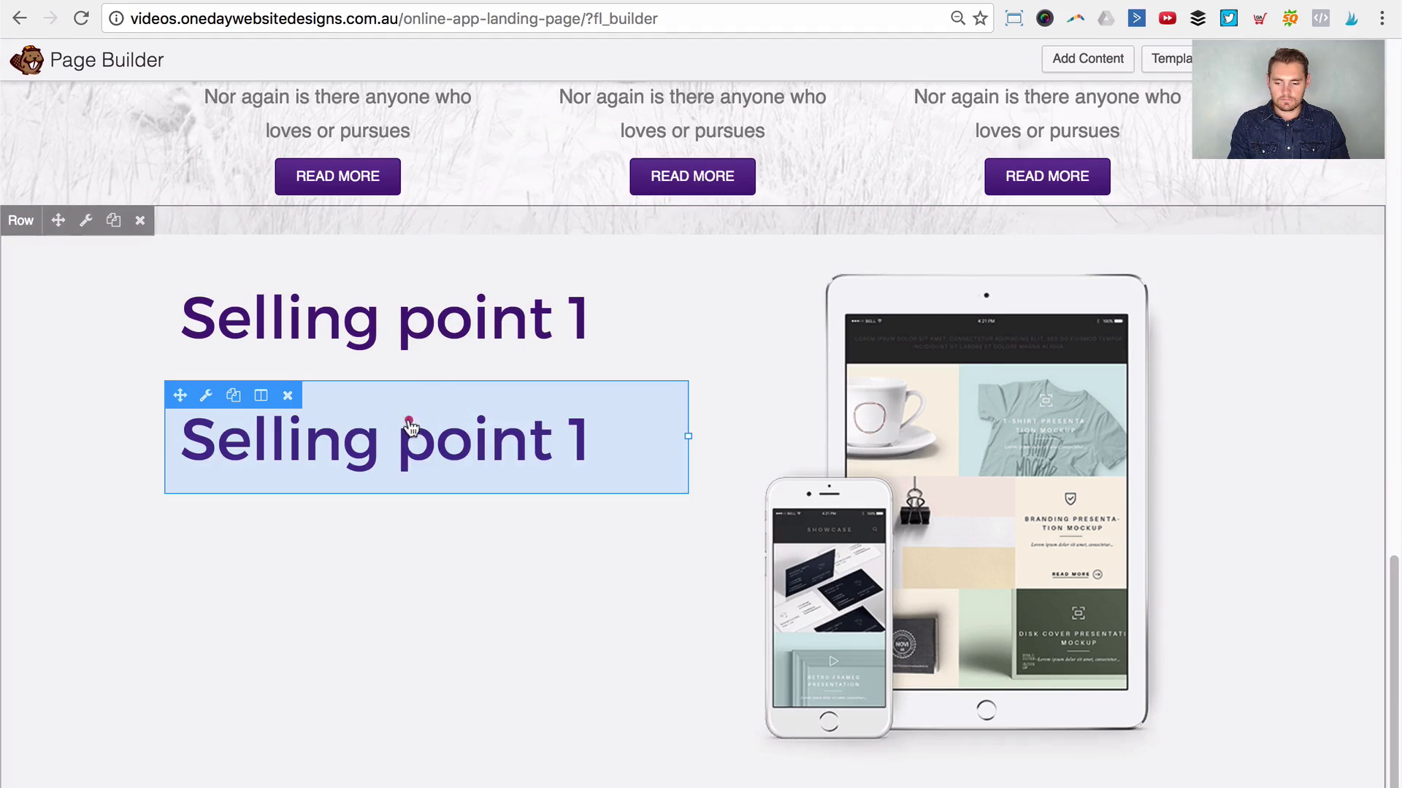
Step: Change the copied heading's text to 'Accumus' with a 0 px top margin, then reopen Selling point 1
left_click(407, 422)
triple_click(723, 270)
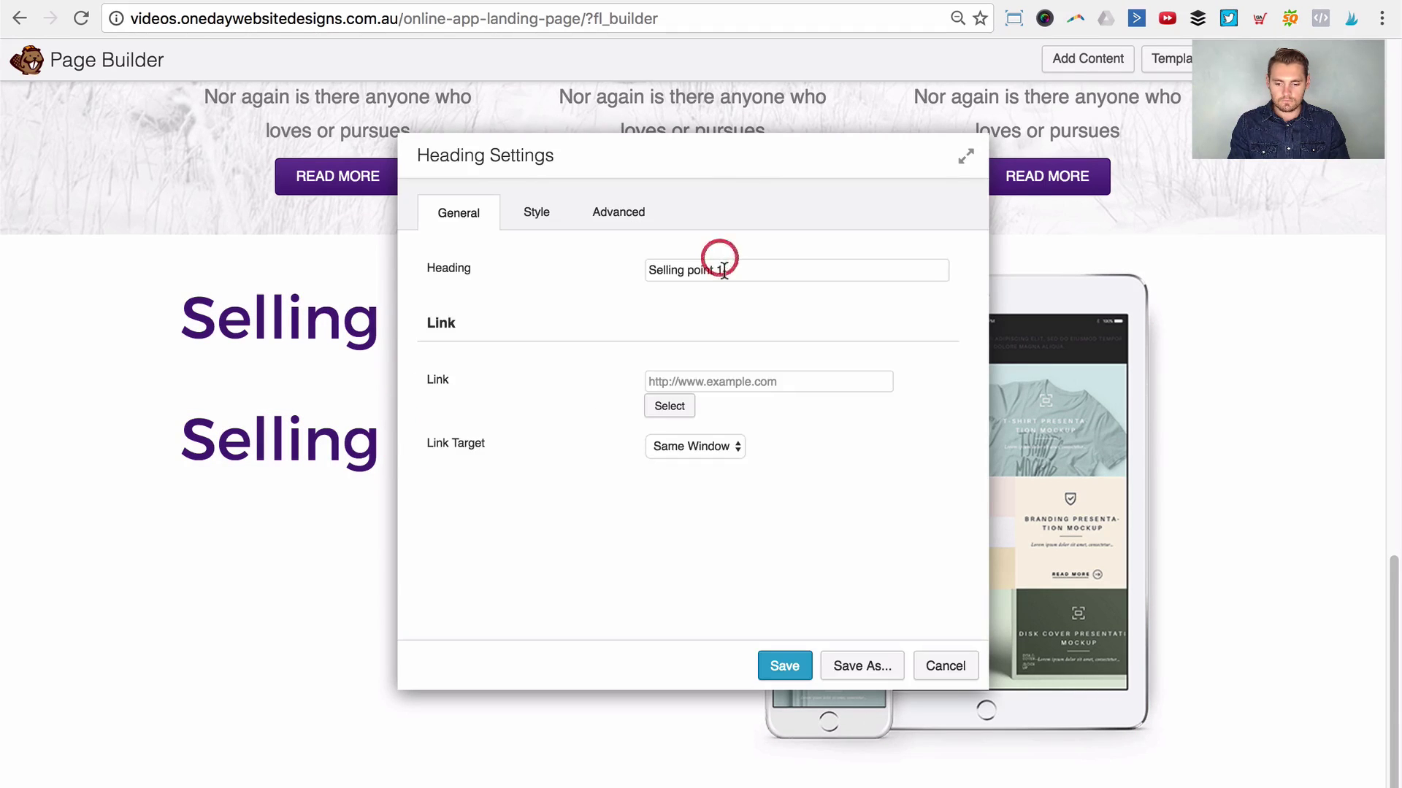
type("Accumuses")
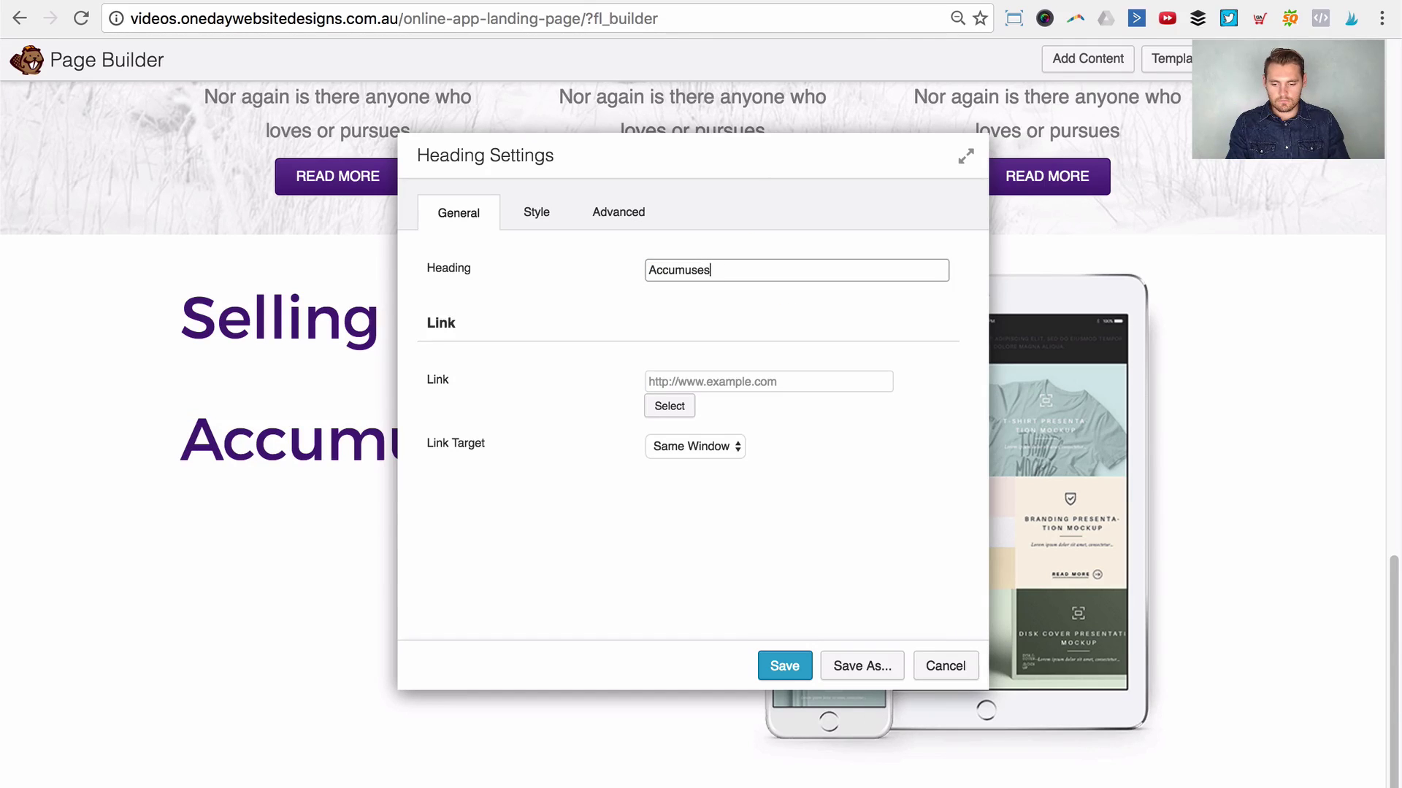
left_click_drag(750, 164, 830, 161)
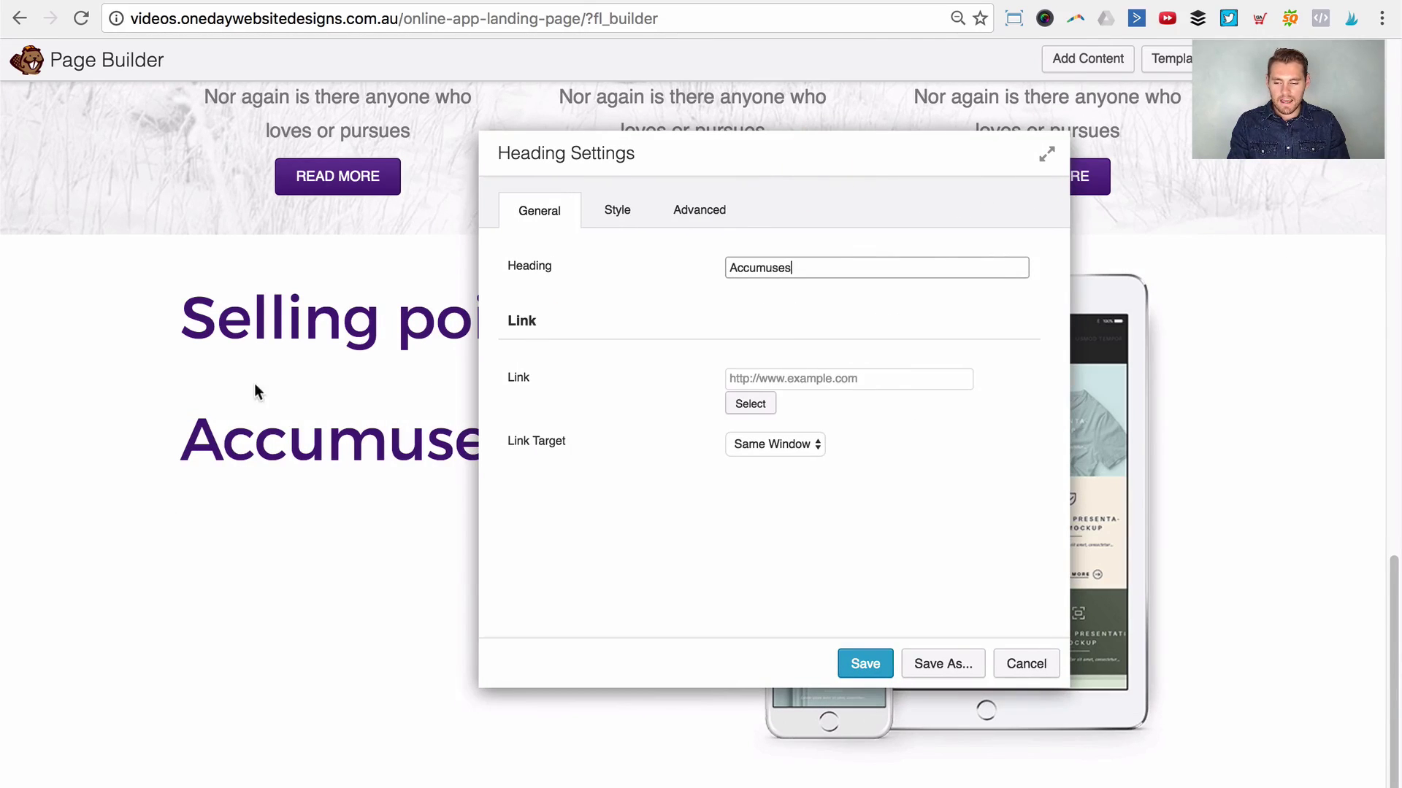
left_click(667, 211)
left_click(755, 314)
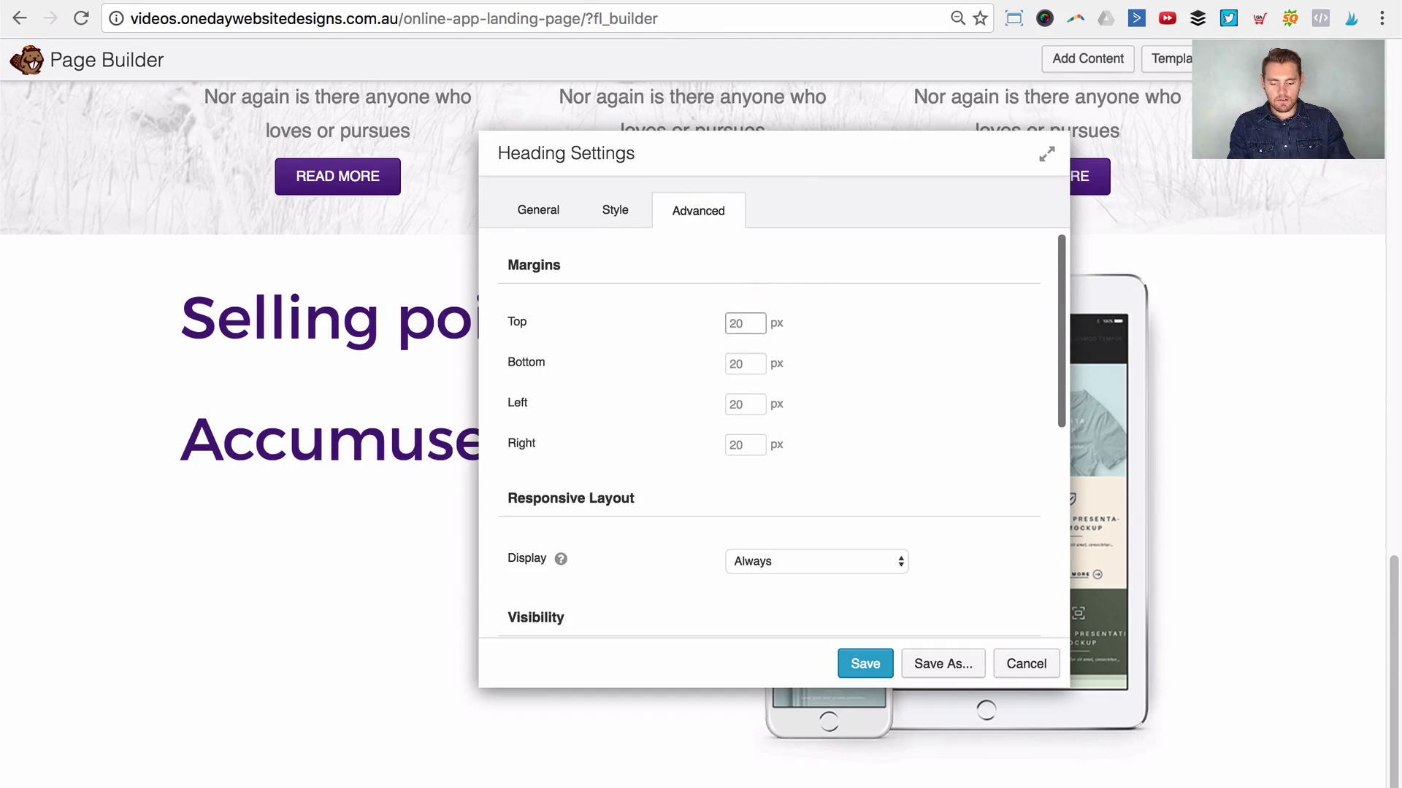
type("0")
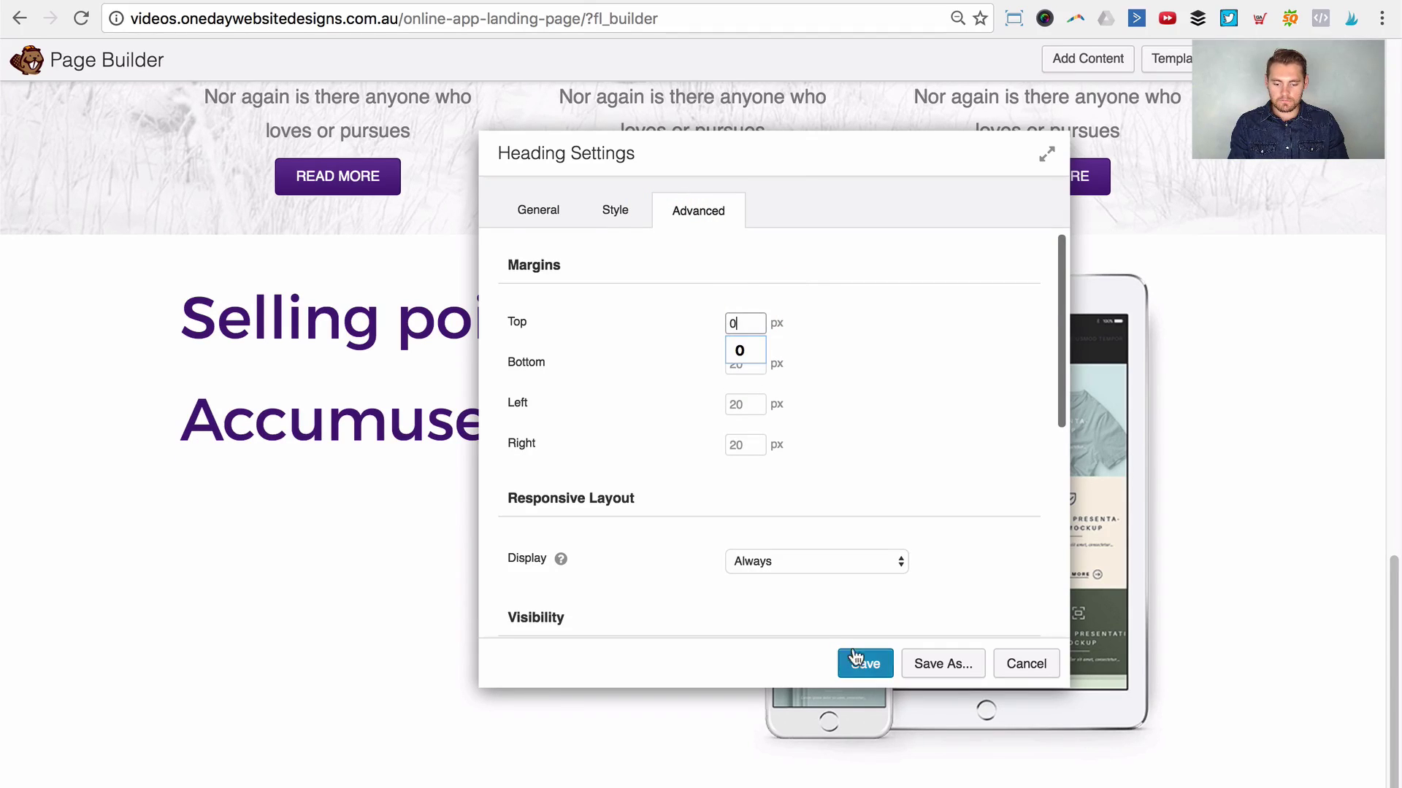
left_click(863, 663)
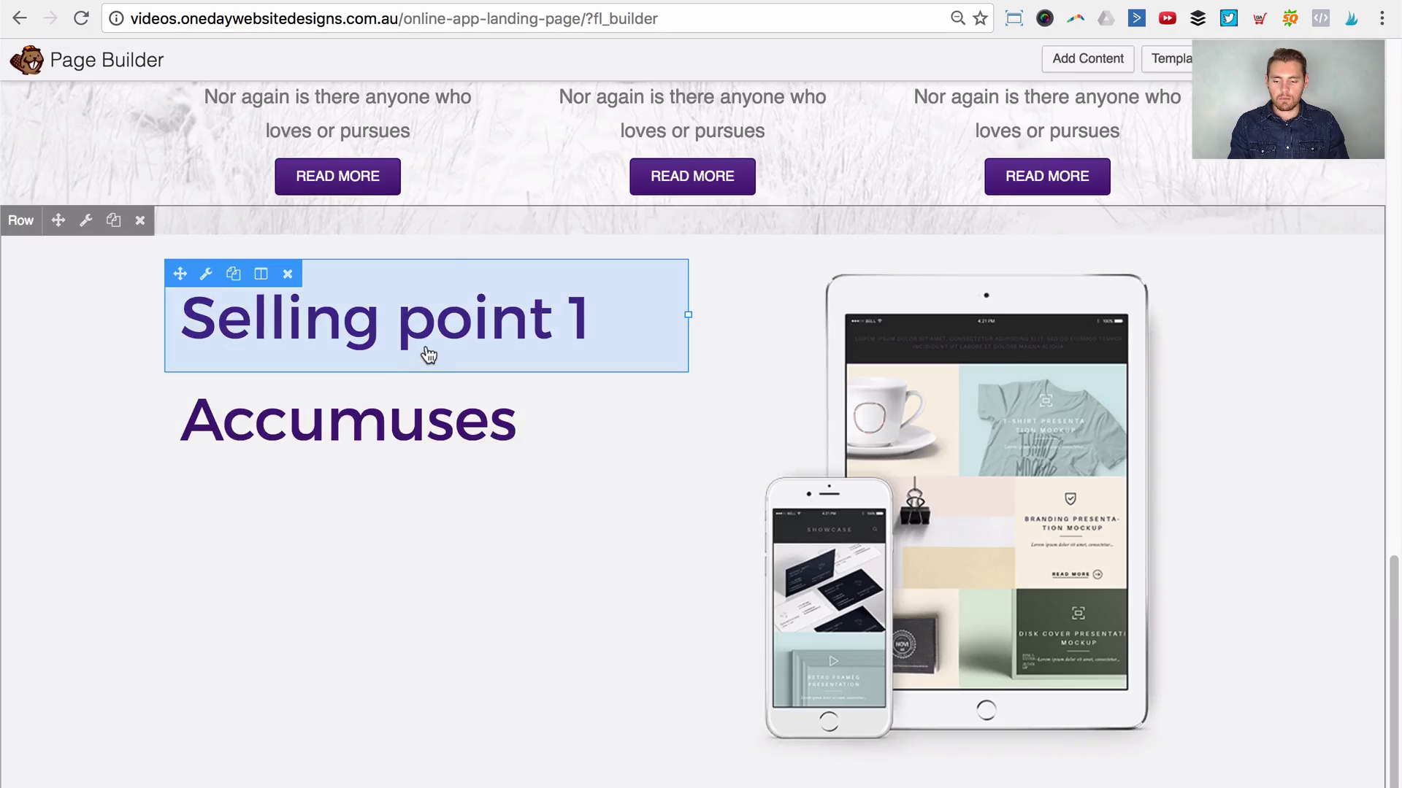
left_click(418, 352)
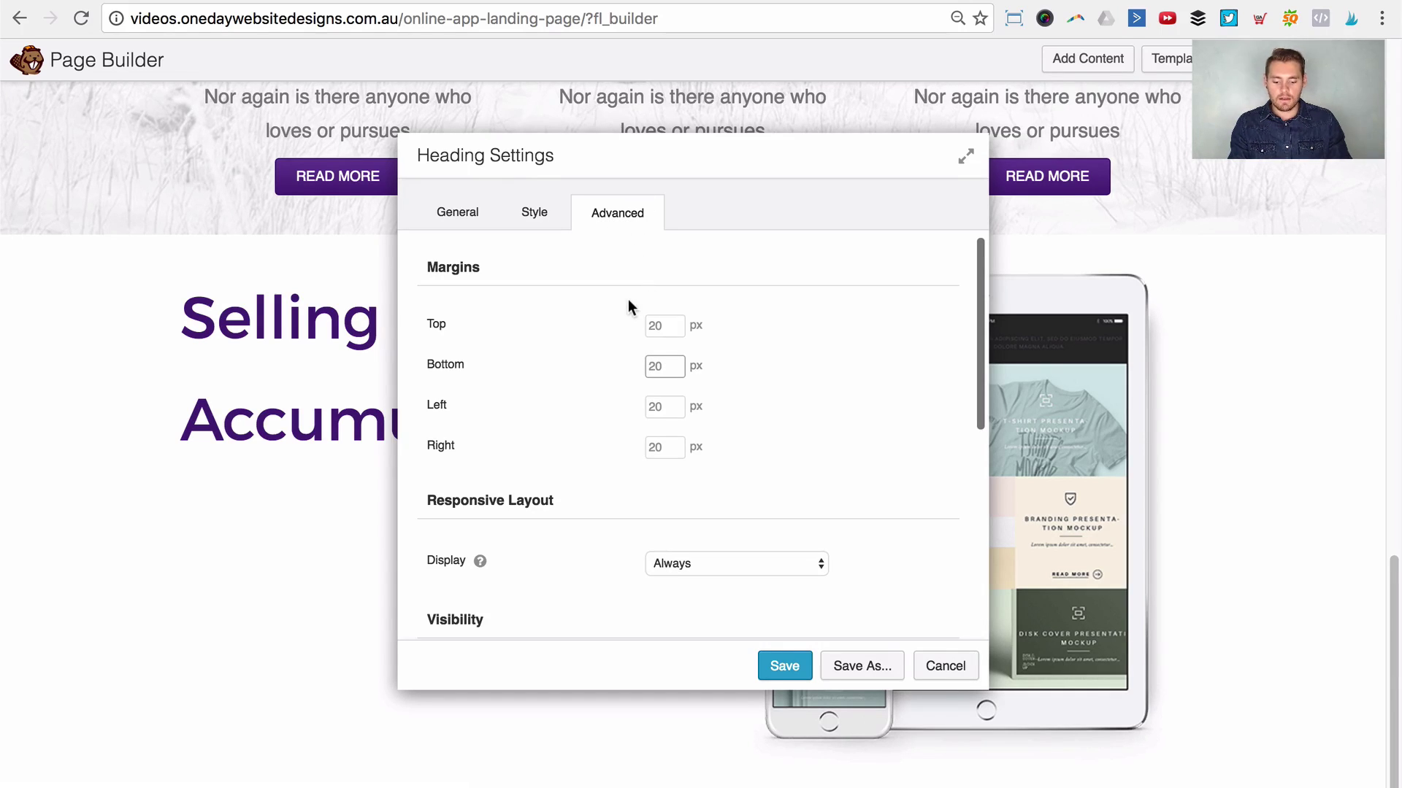
Step: Give the Selling point 1 heading a -20 px bottom margin and save it
type("0")
left_click(867, 366)
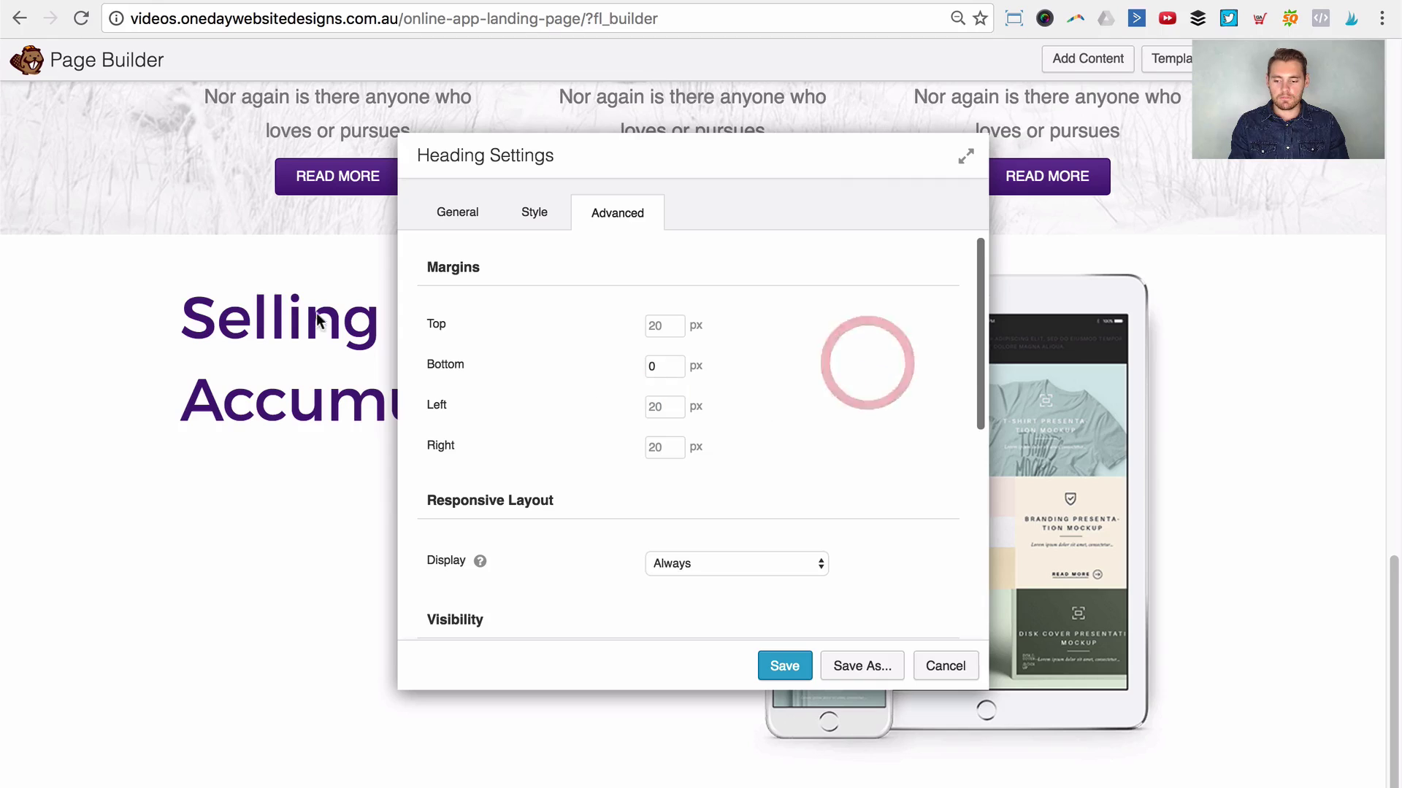
double_click(674, 365)
type("-5")
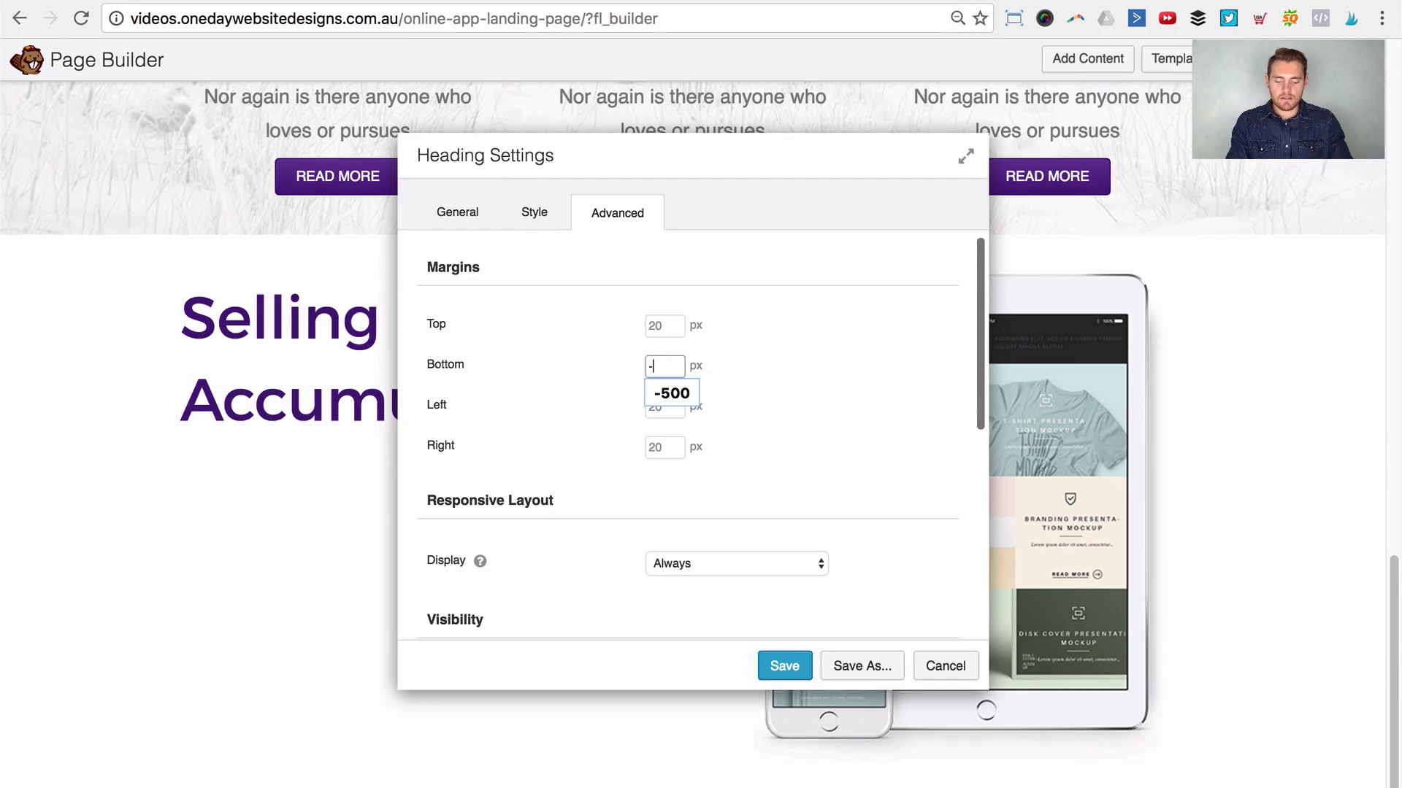
key("Tab")
double_click(673, 363)
type("-20")
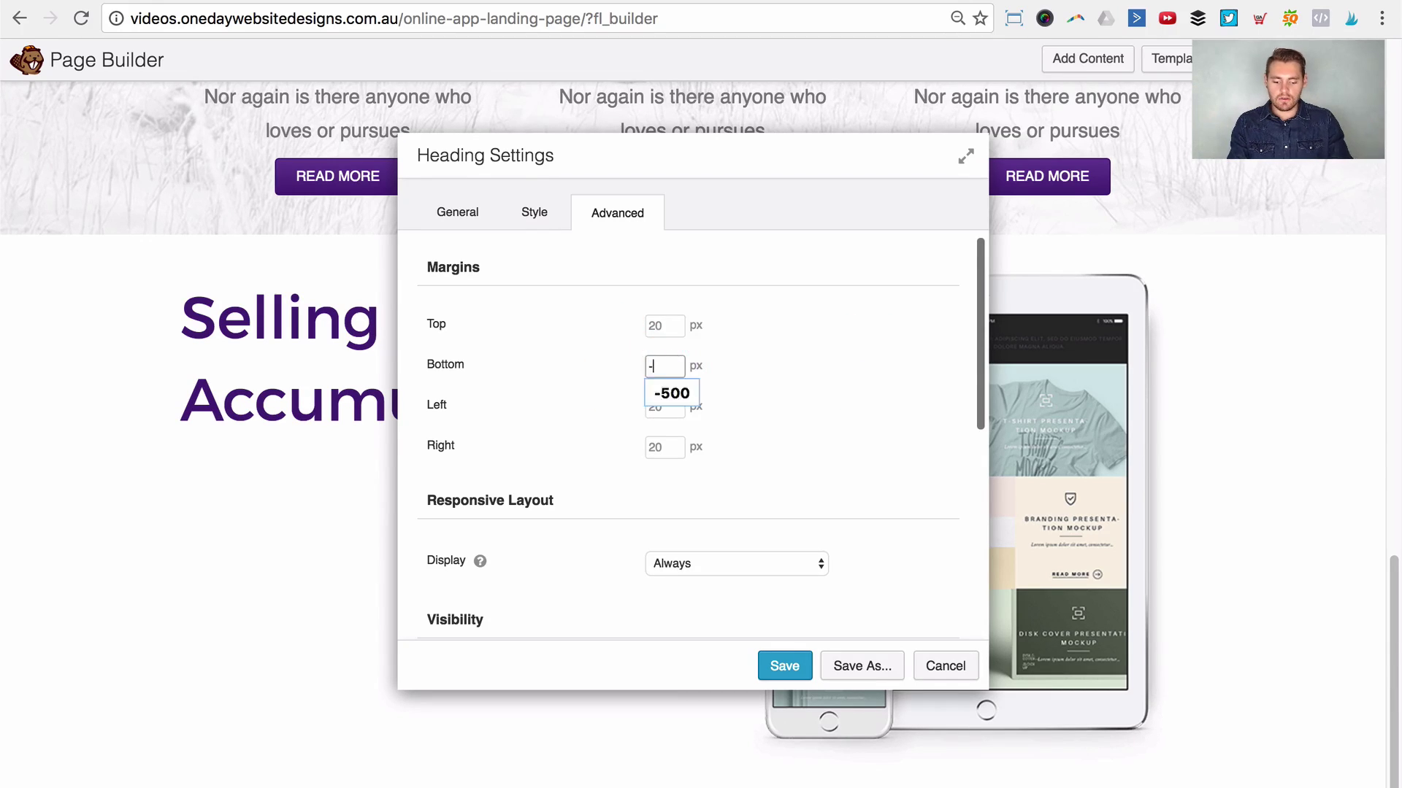
key("Tab")
left_click(802, 660)
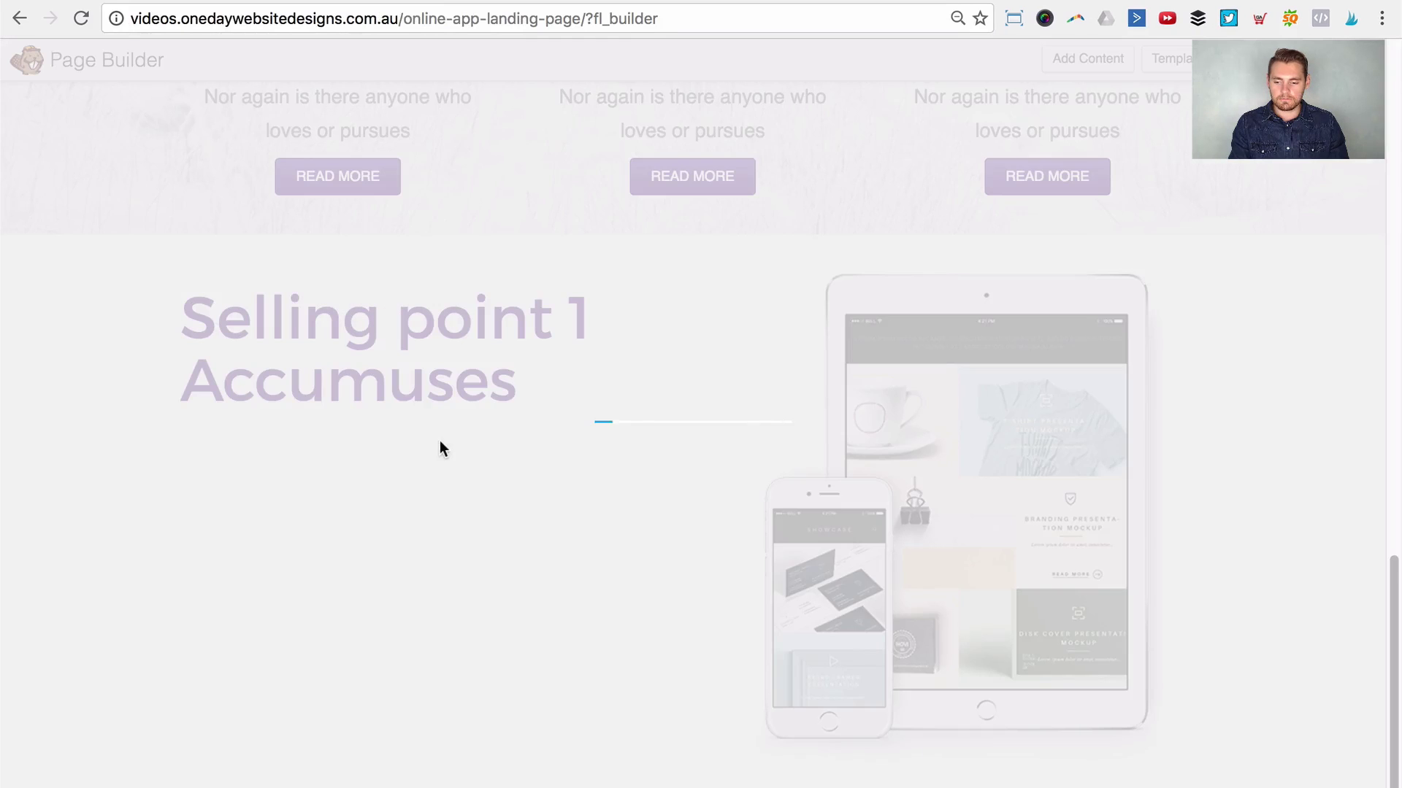
Step: Colour the Accumuses heading light grey #cecece, save it as a colour preset, and save
left_click(452, 405)
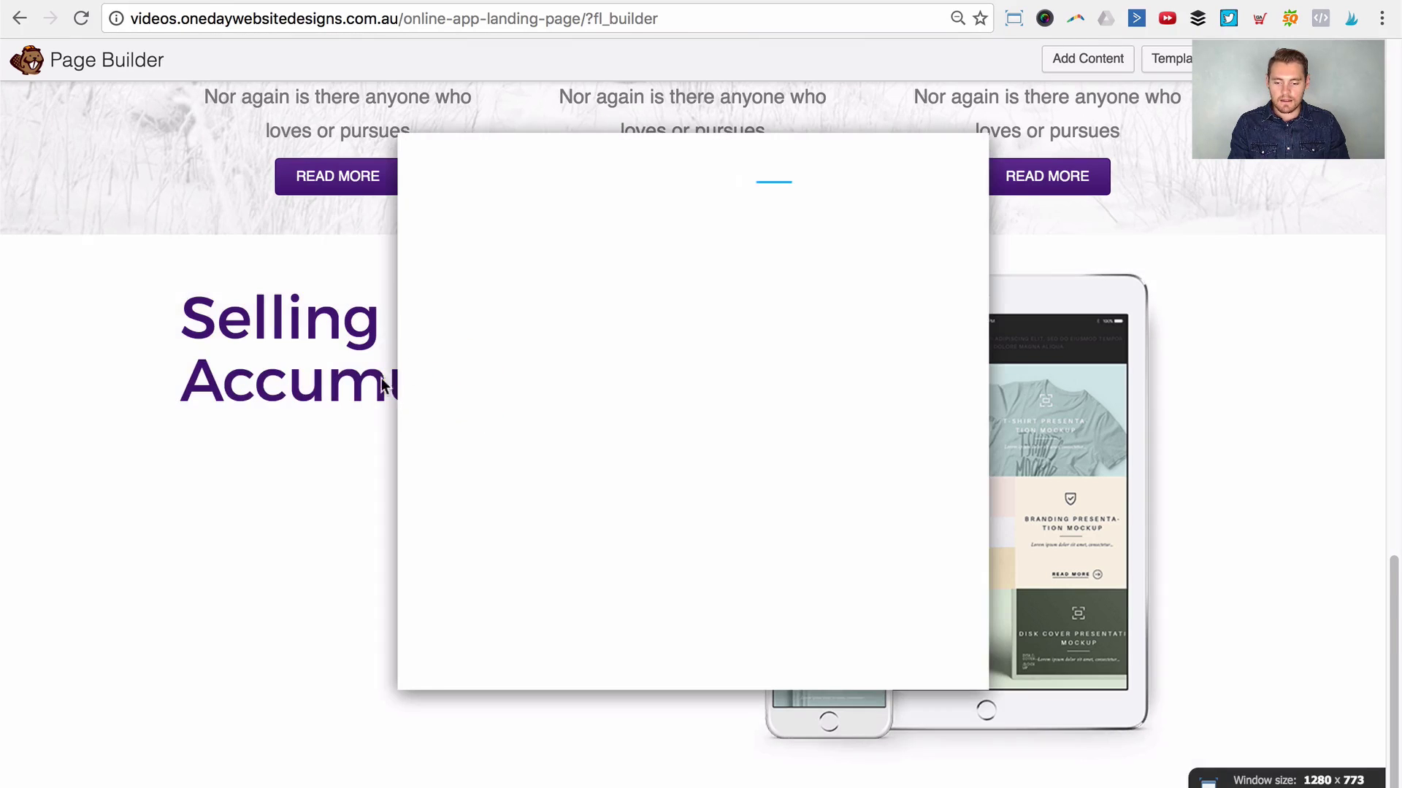
left_click(535, 212)
left_click(660, 330)
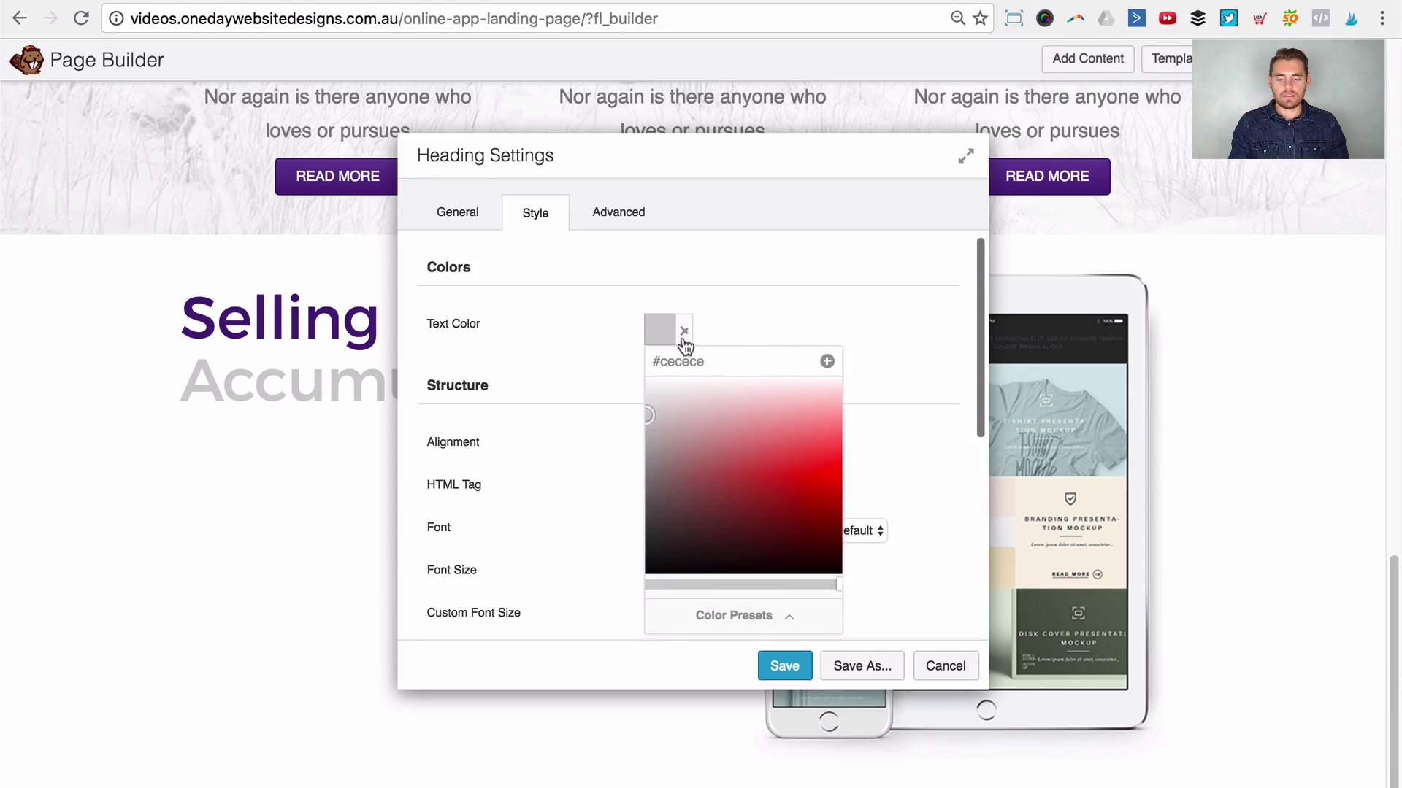
left_click(827, 363)
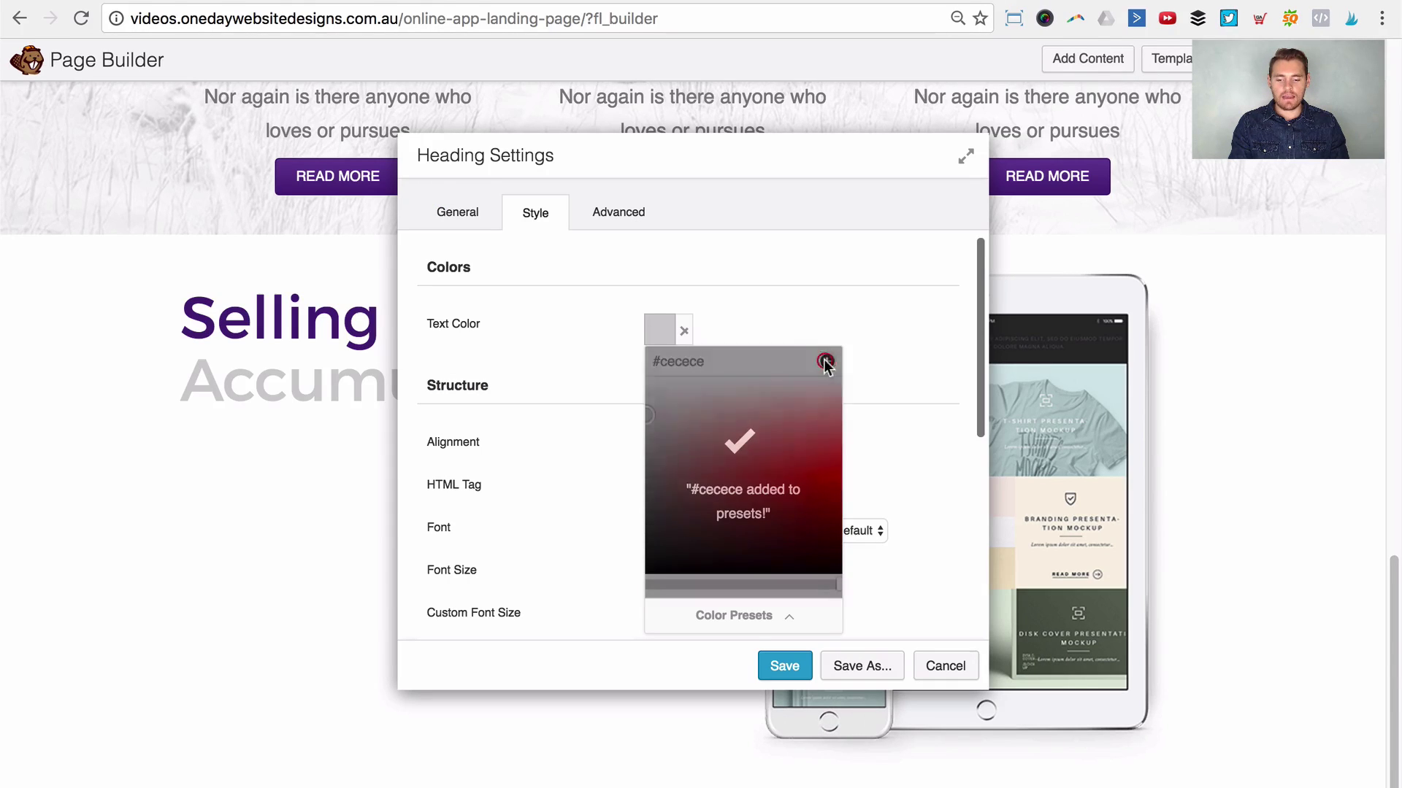
left_click(719, 613)
scroll(744, 540, "down", 1)
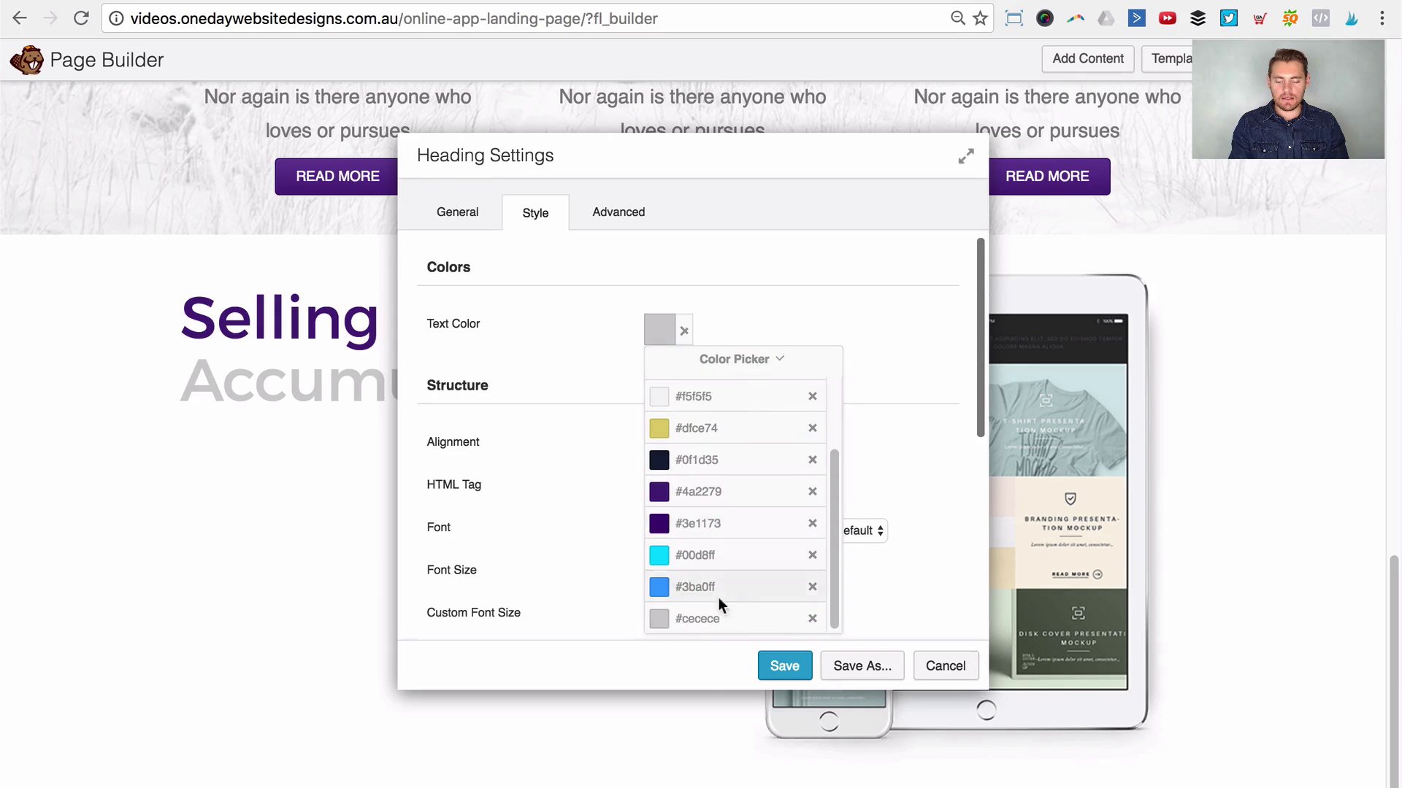
left_click(906, 488)
left_click(798, 659)
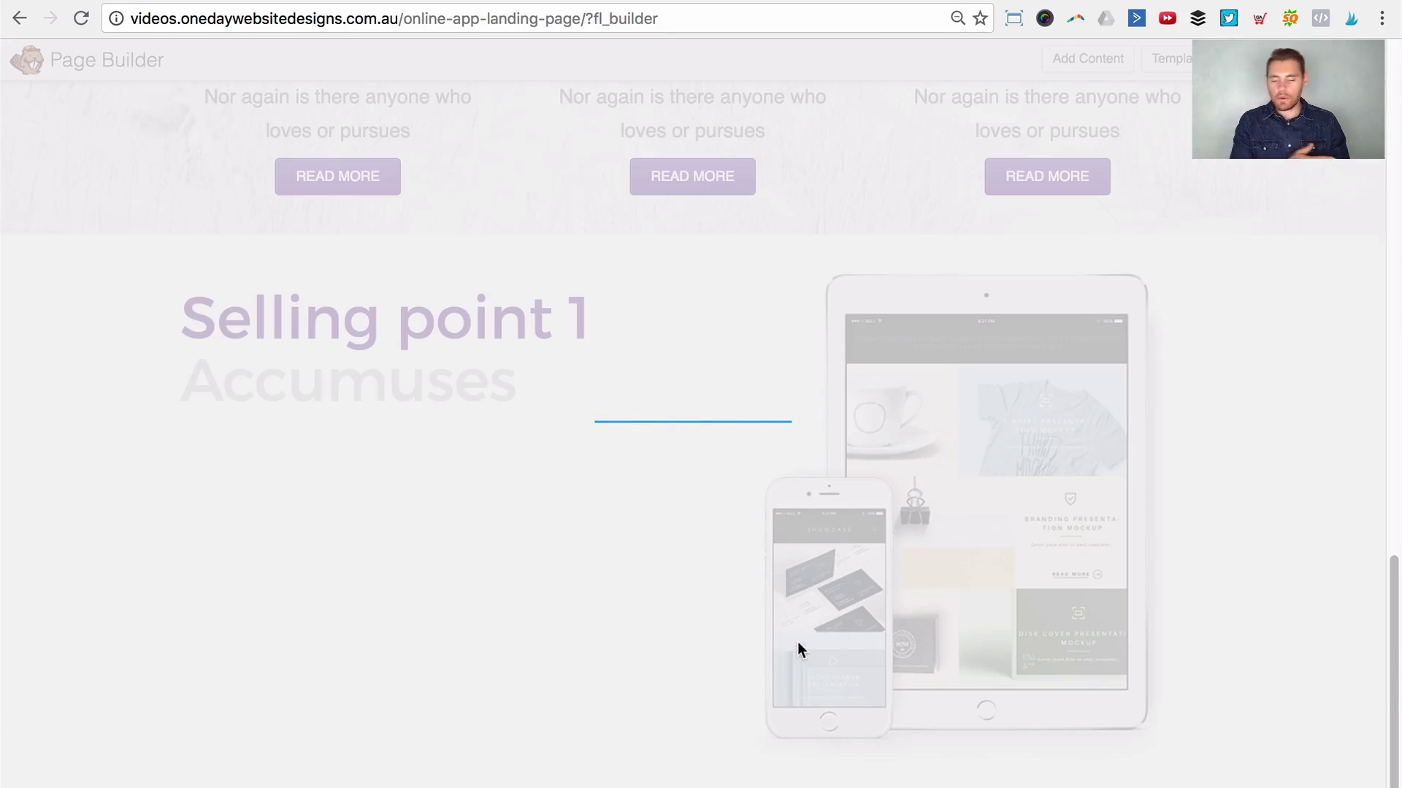
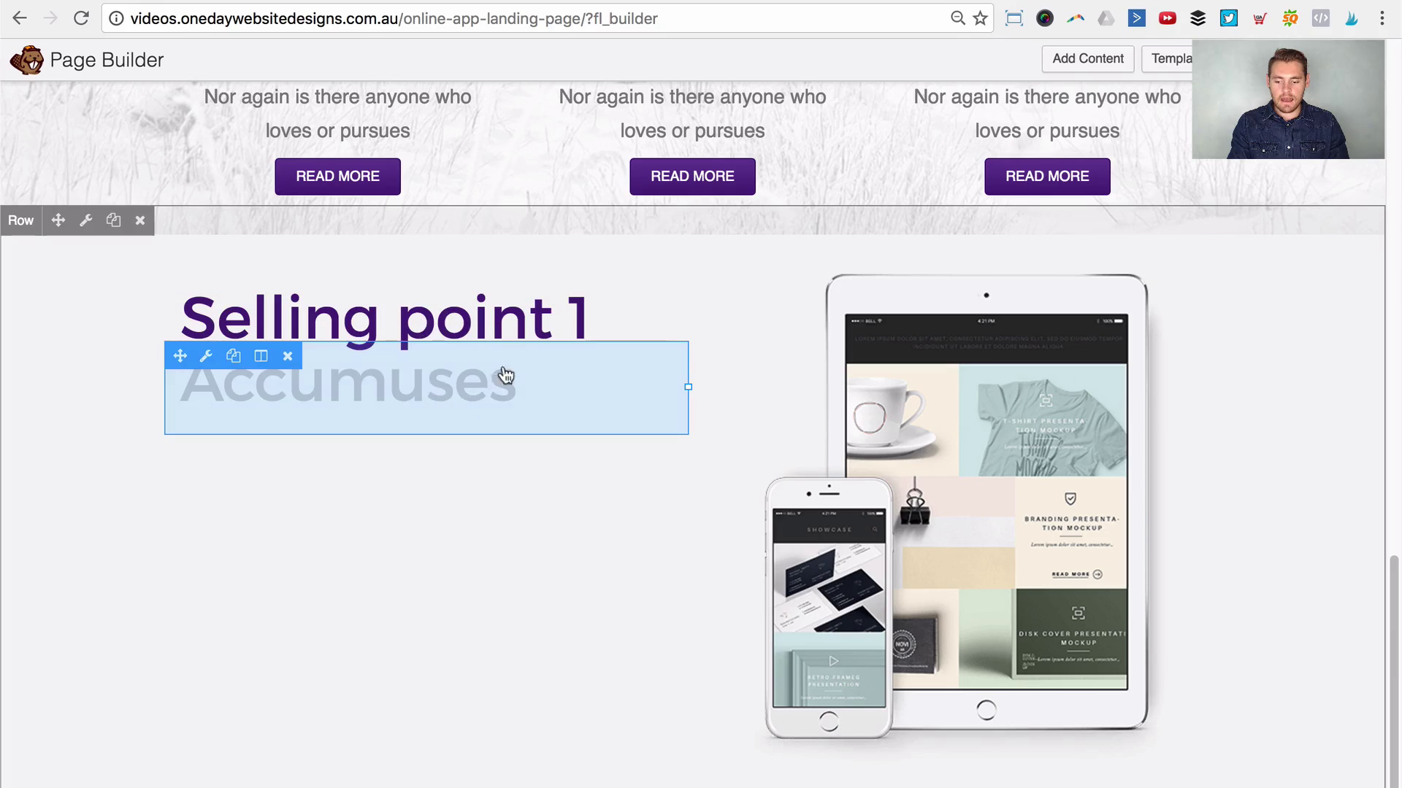
Step: Wrap the Accumuses heading text in <em></em> tags to italicise it, and save
left_click(448, 377)
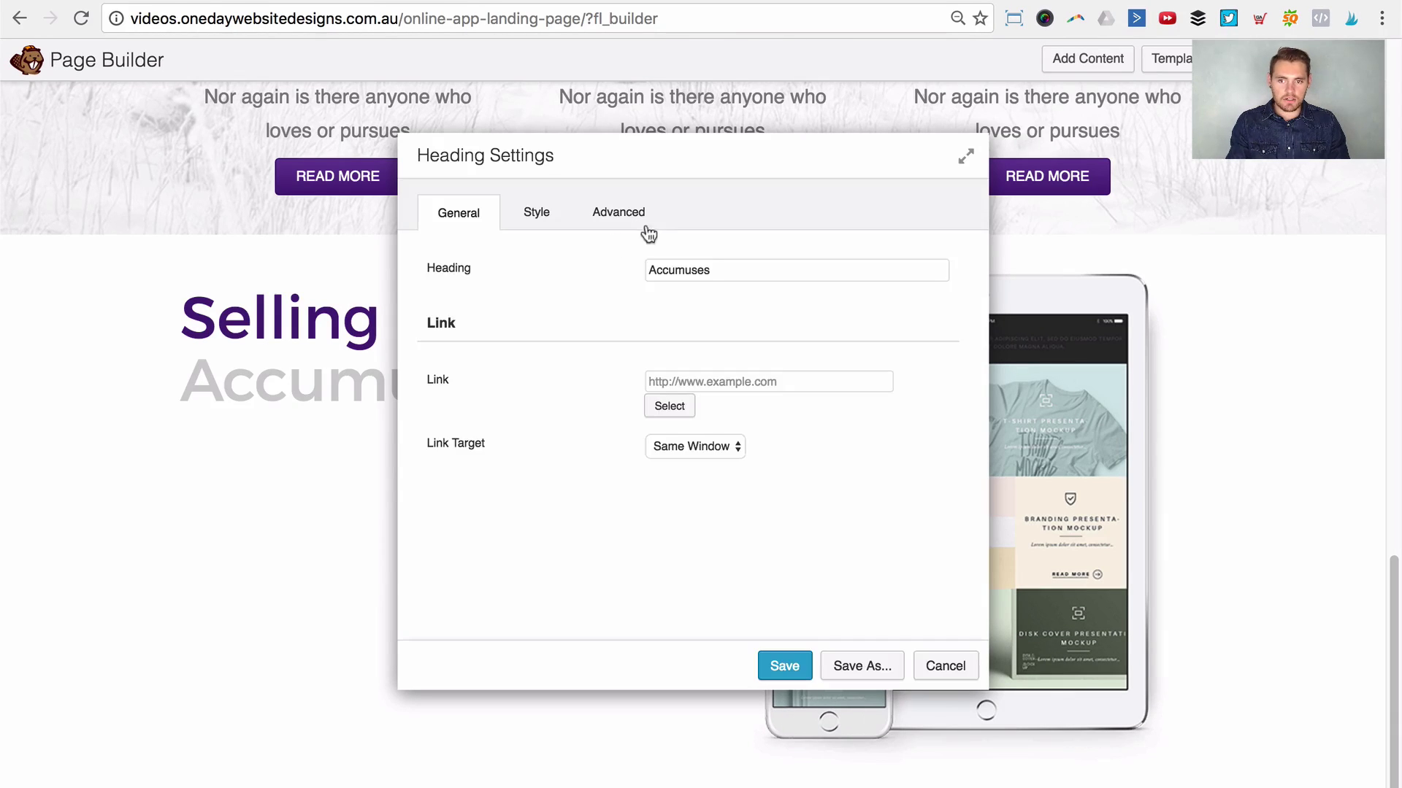
left_click(651, 270)
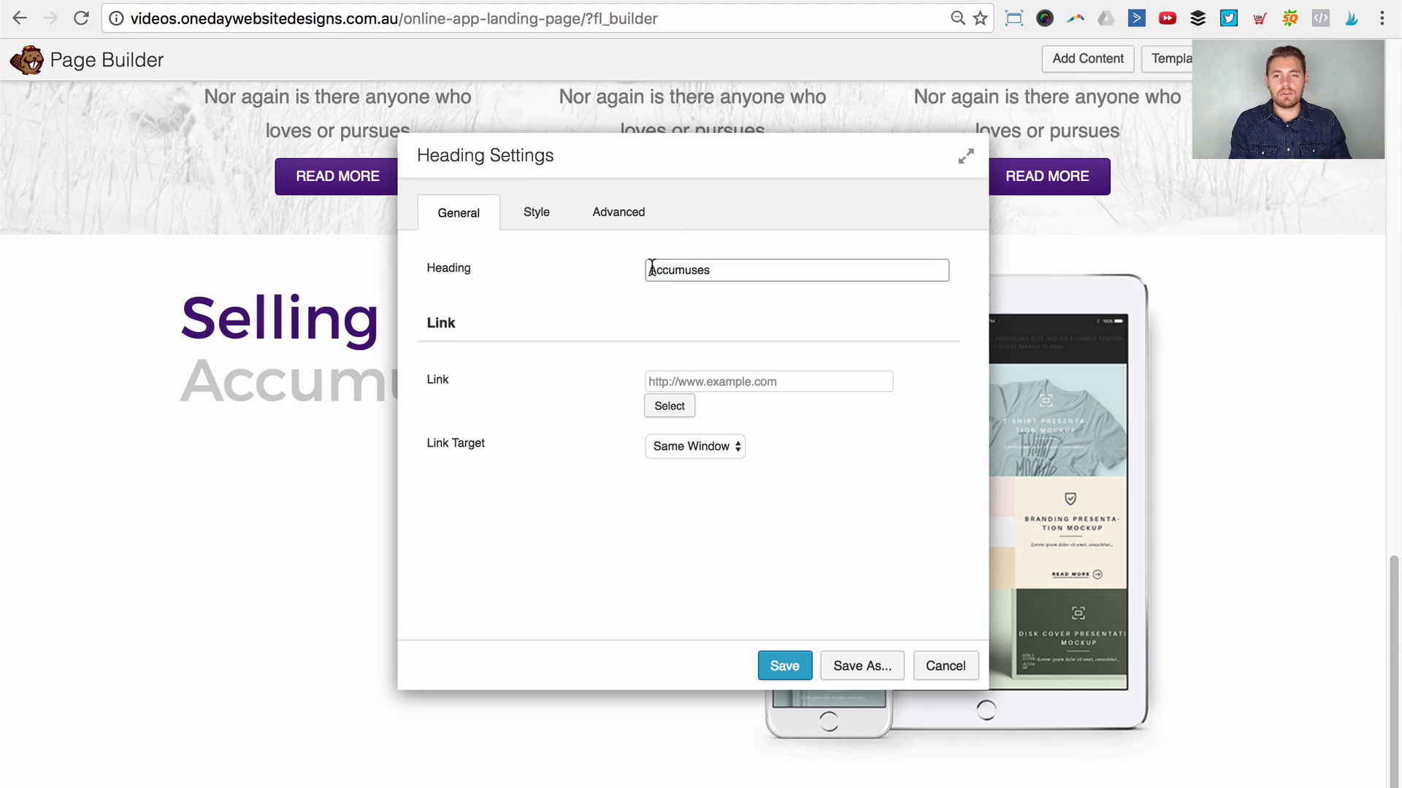
type("<")
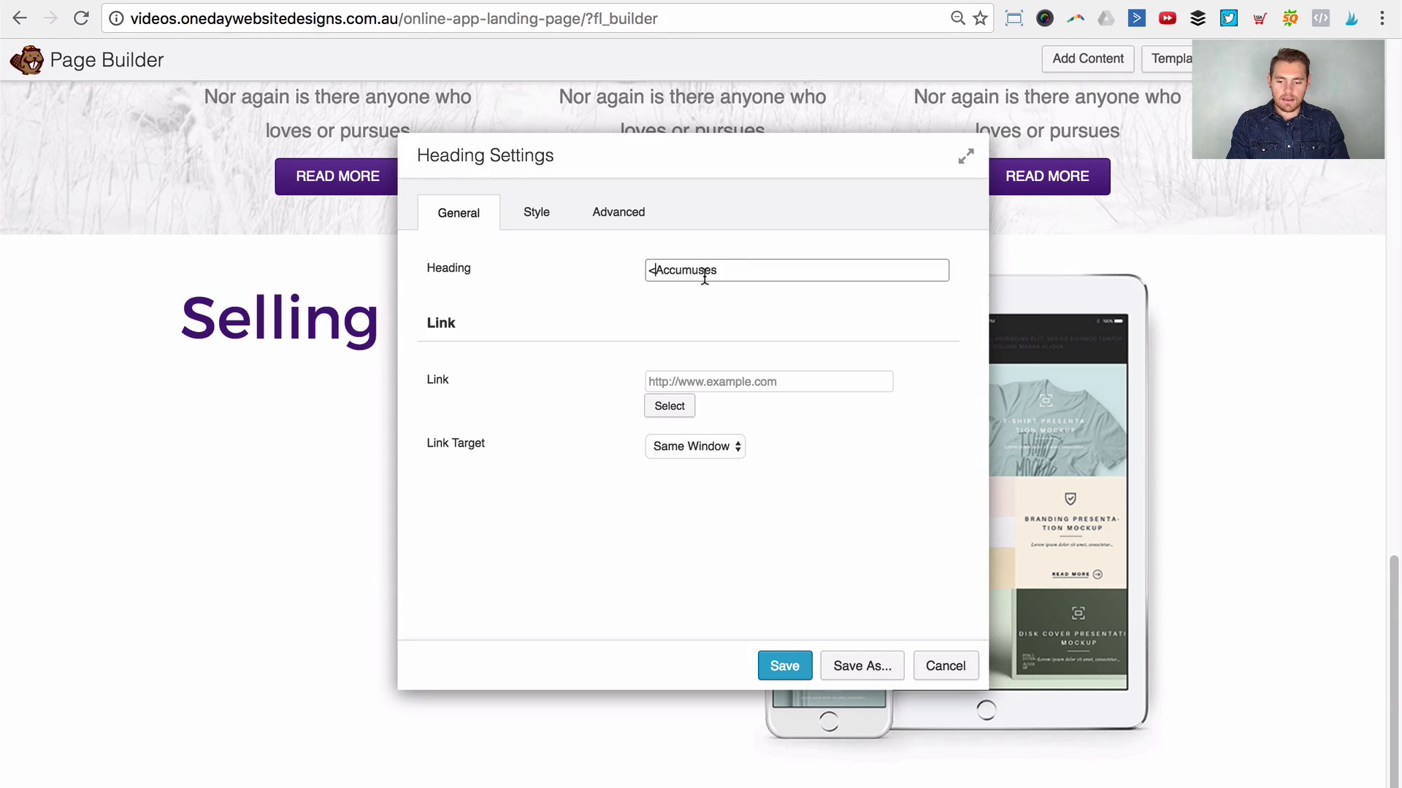
type("em>")
left_click(839, 262)
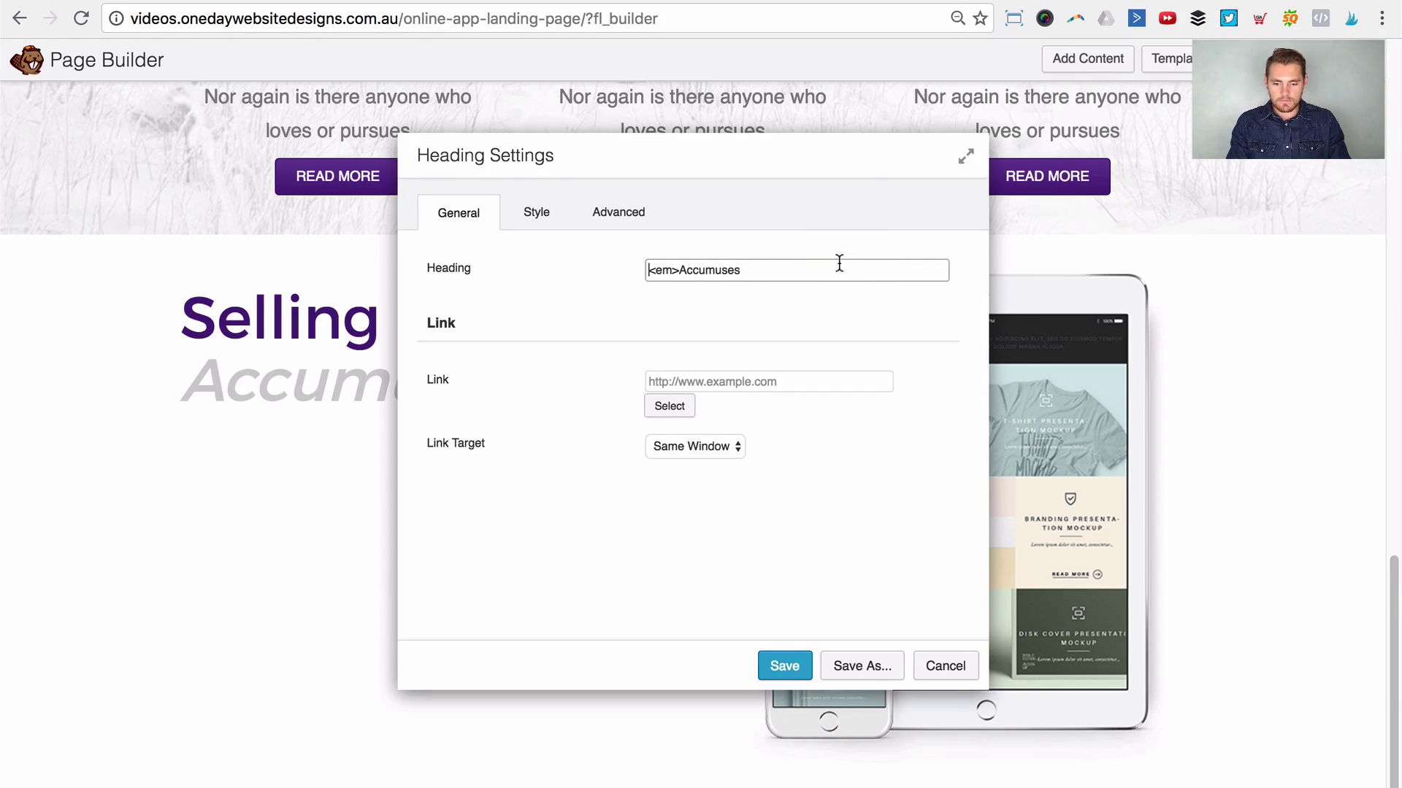
left_click(834, 270)
type("</em>")
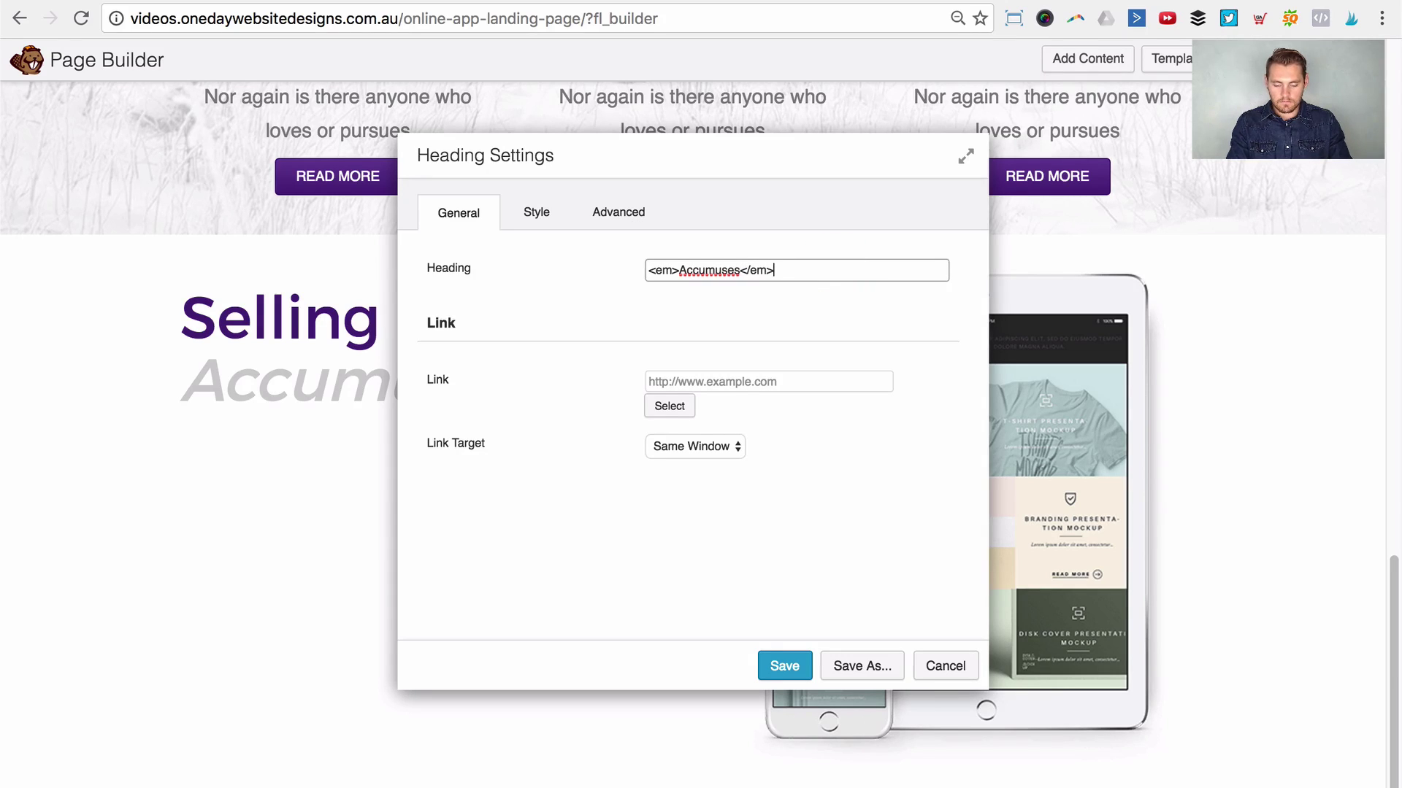
left_click(782, 667)
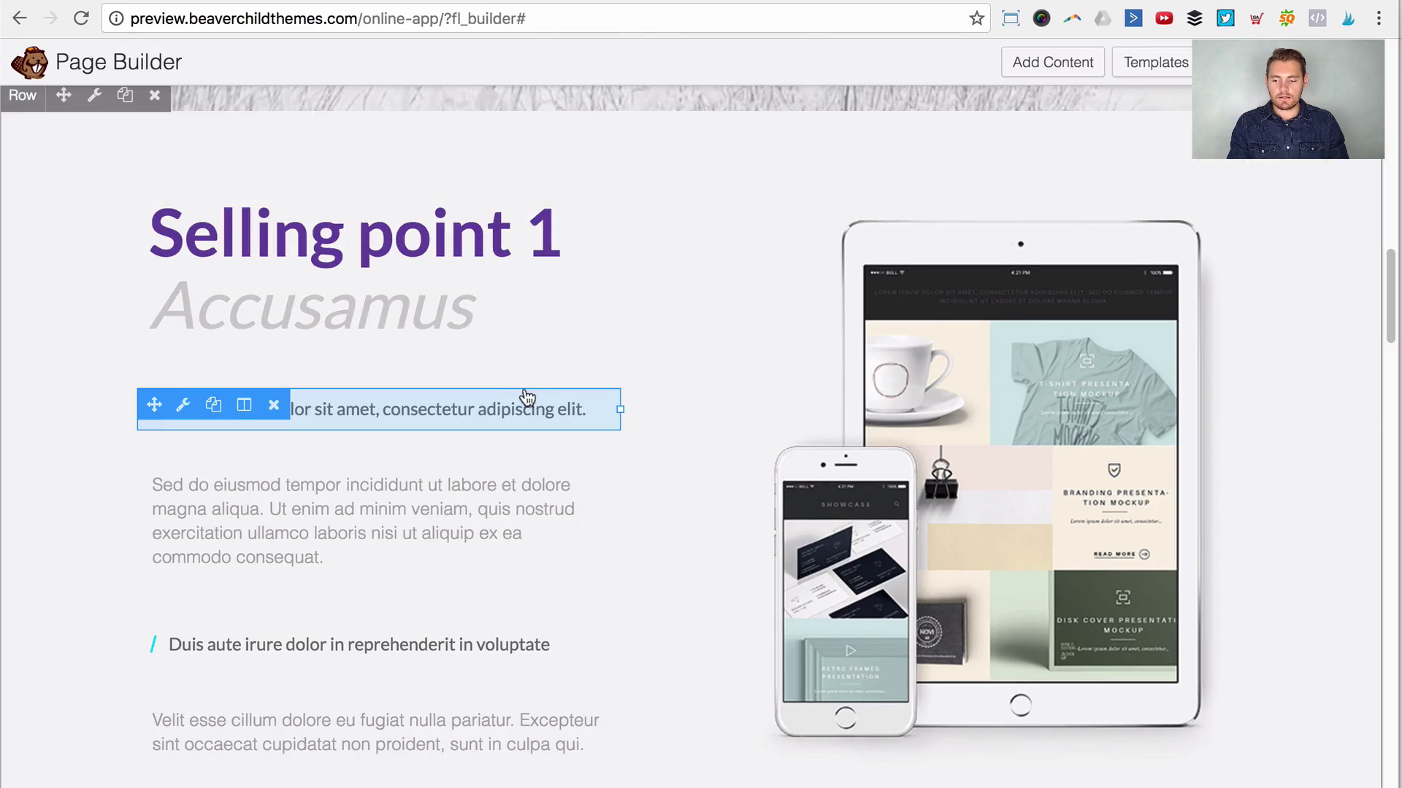
Step: Add a Text Editor module below Accumuses and paste in the reference Lorem ipsum paragraph
scroll(342, 510, "down", 3)
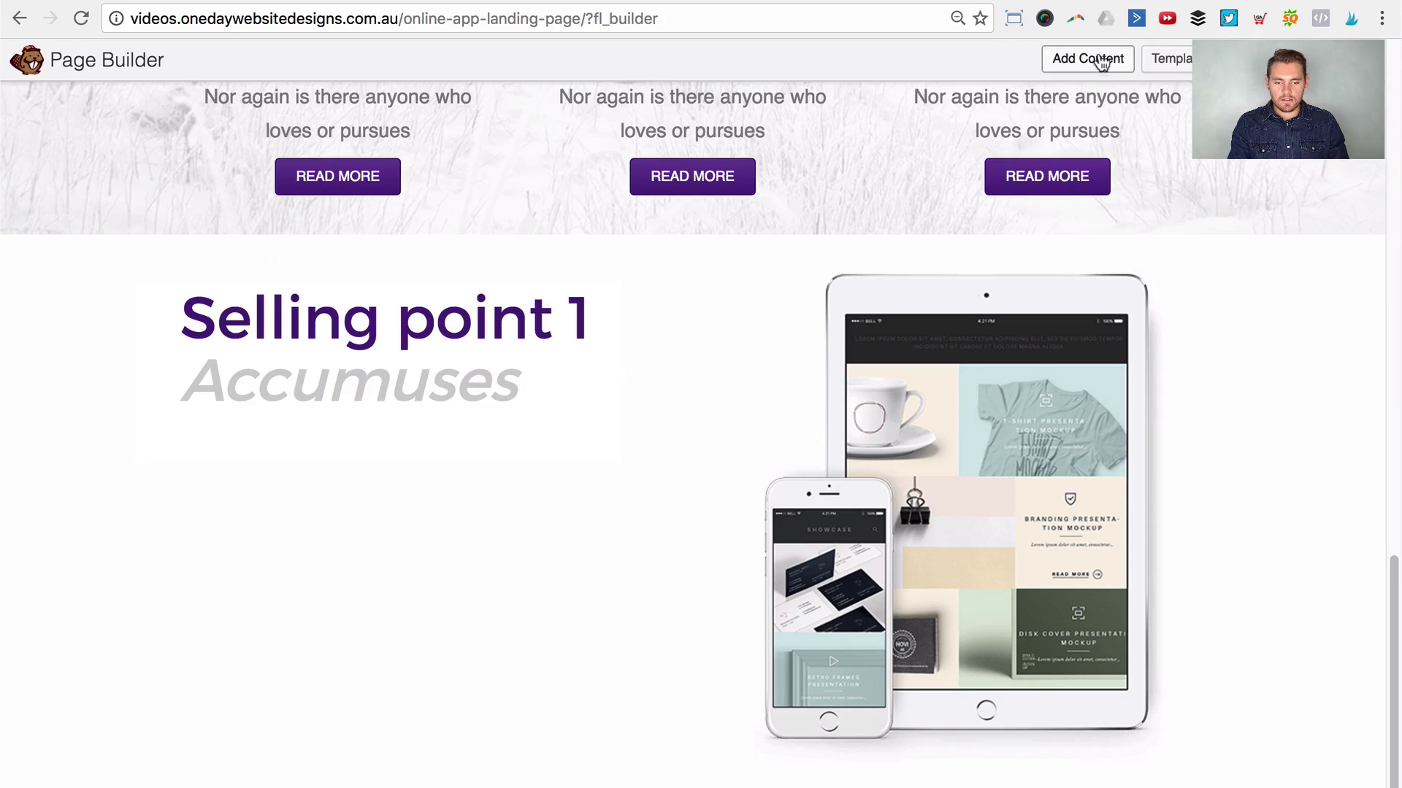
left_click(1102, 61)
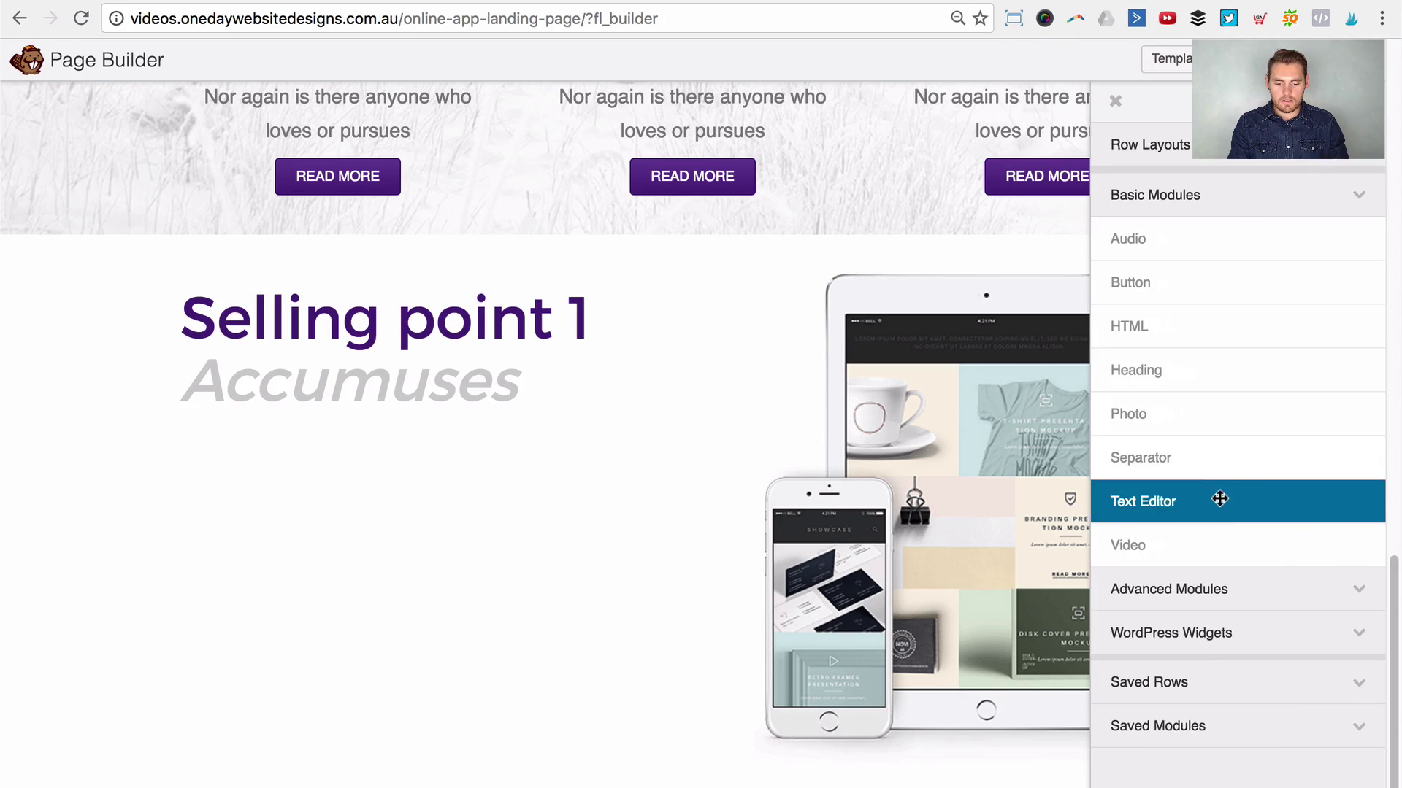
left_click_drag(1220, 498, 414, 460)
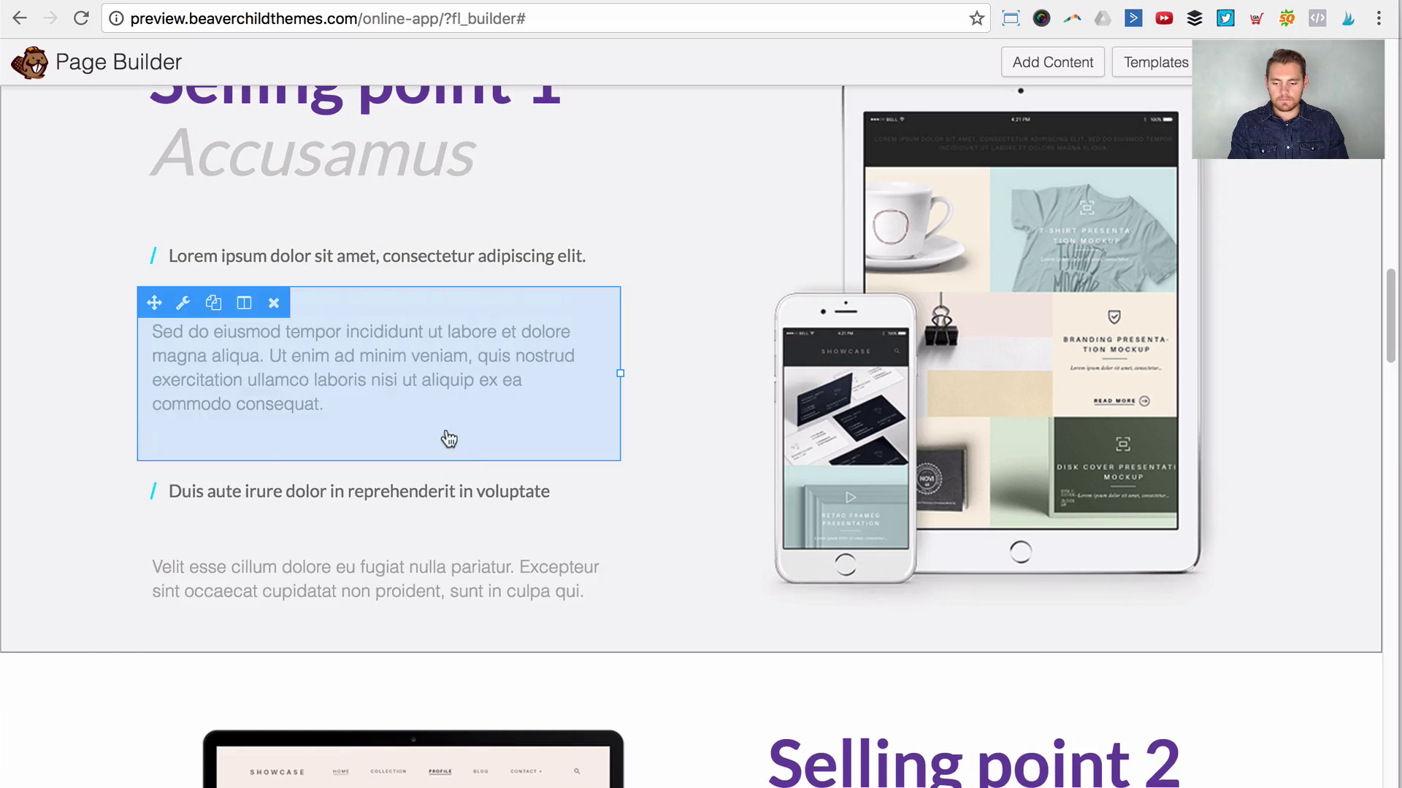
left_click(419, 382)
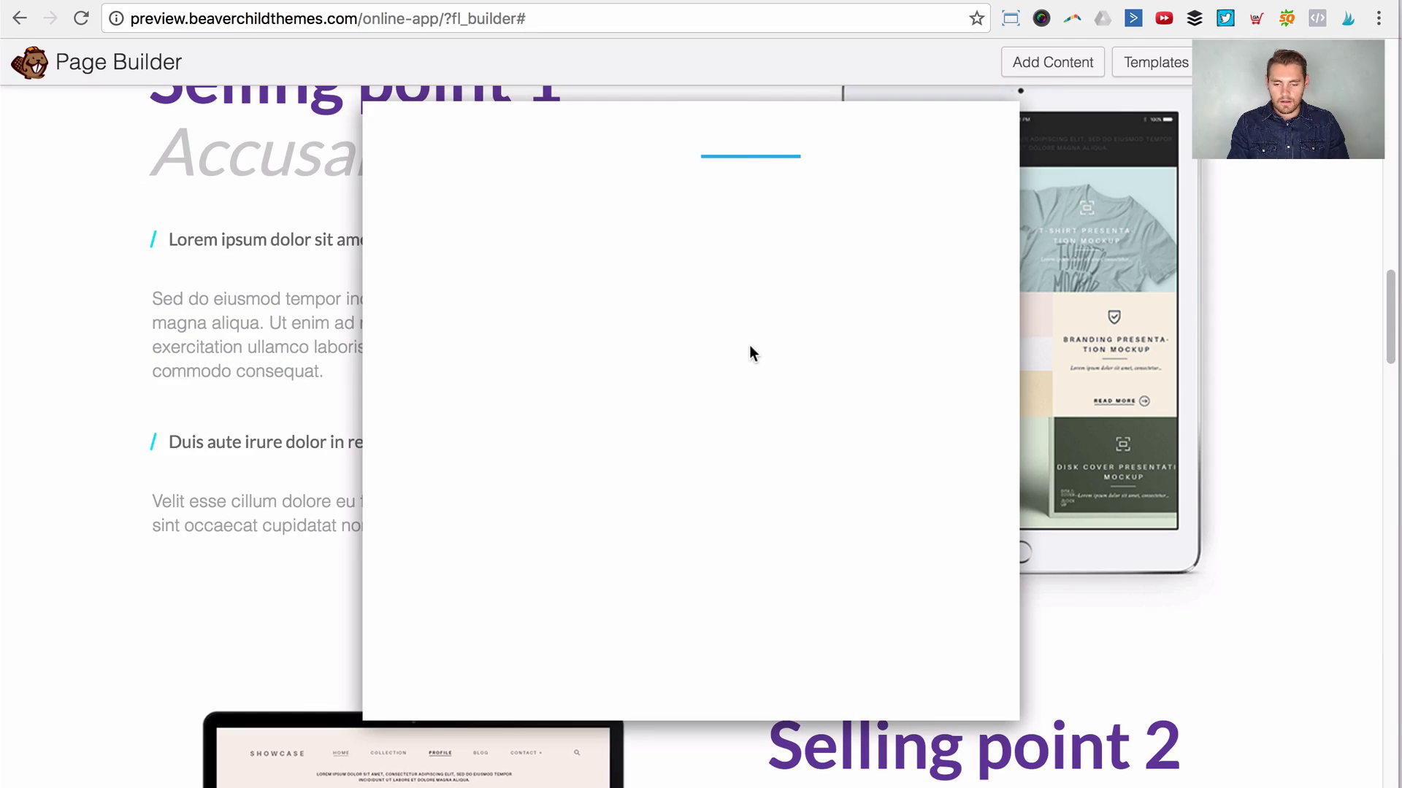
triple_click(650, 379)
key("ctrl+c")
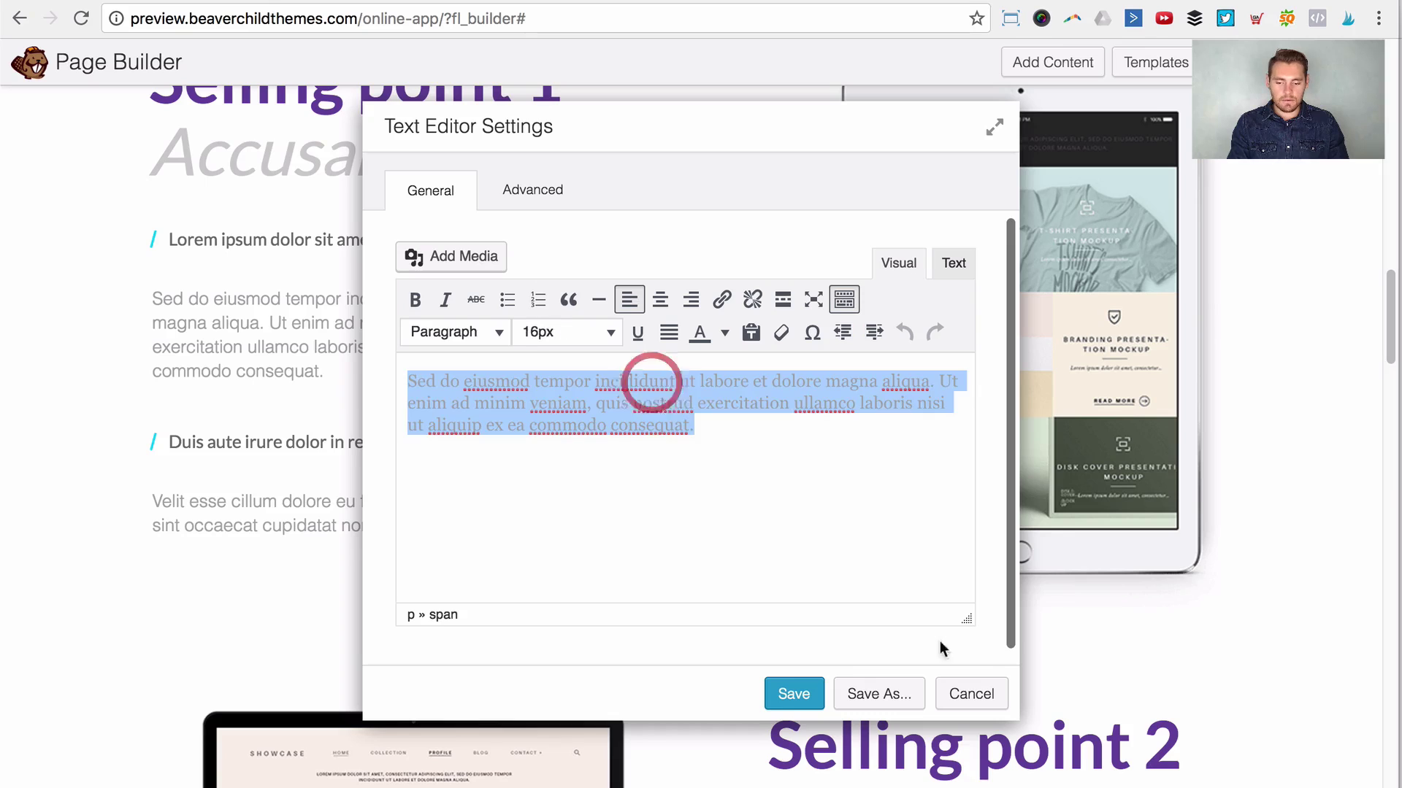
left_click(978, 695)
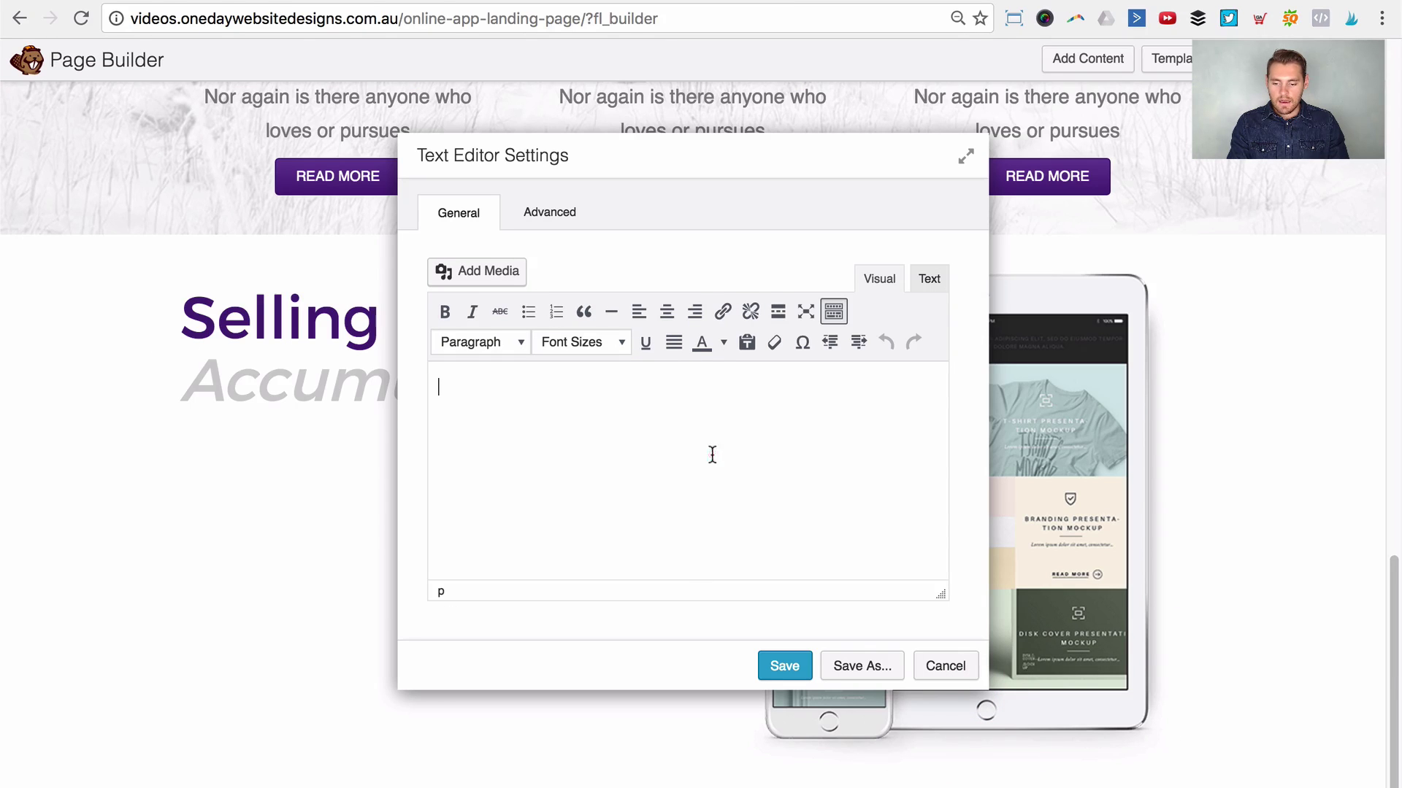
key("ctrl+v")
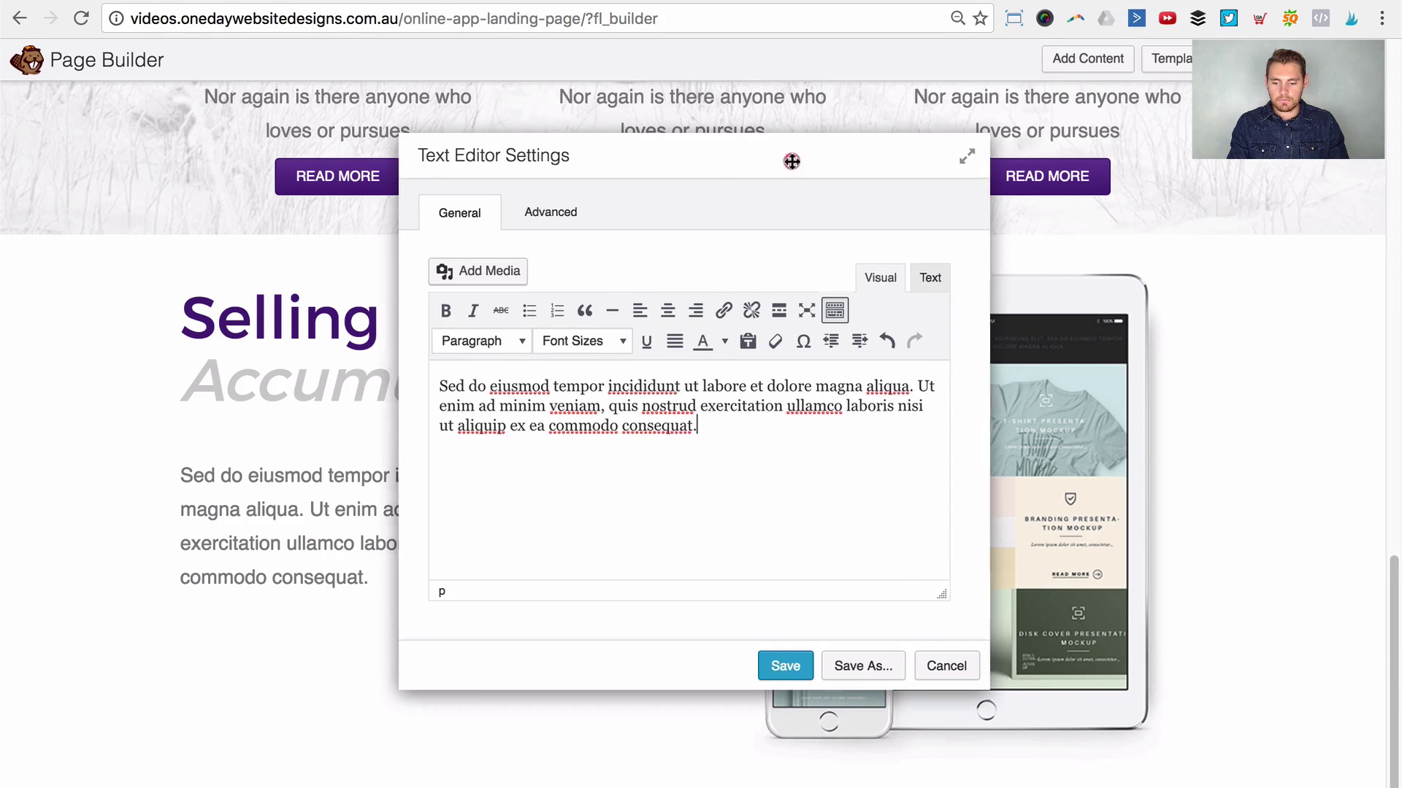
left_click_drag(789, 163, 869, 169)
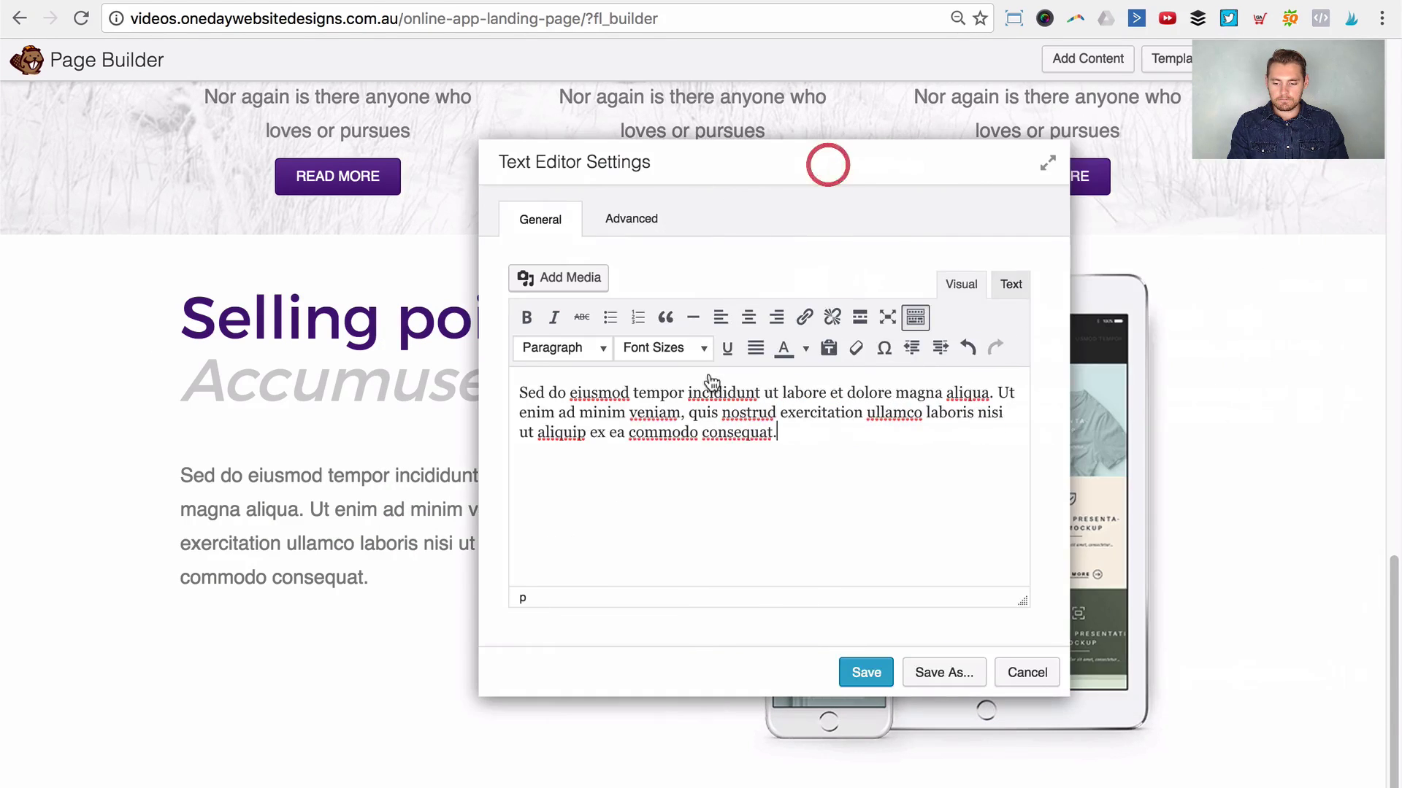
Step: Add a bold first line above the paragraph, using a phrase copied from it
left_click(518, 392)
key("Return")
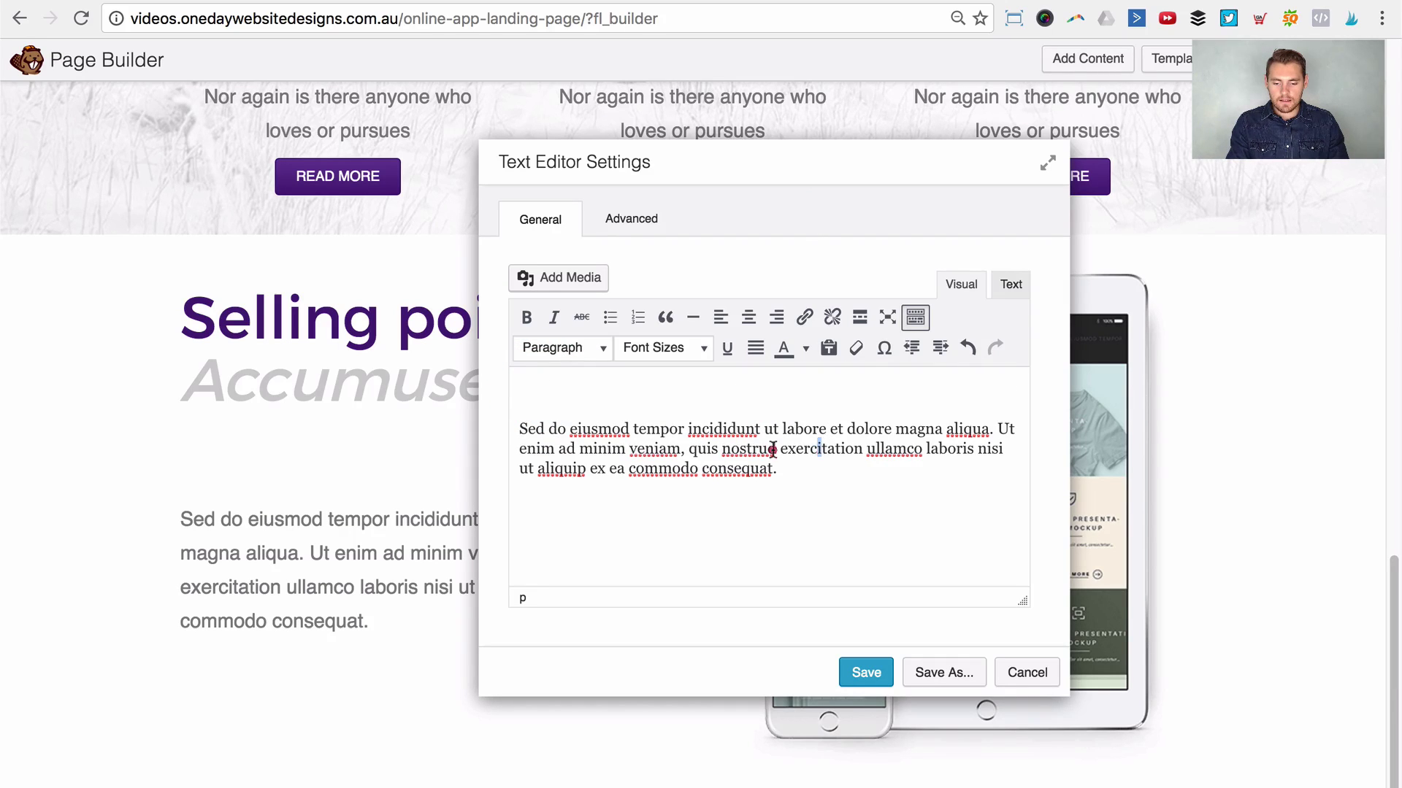
left_click_drag(772, 448, 537, 448)
key("ctrl+c")
left_click(552, 392)
key("ctrl+v")
left_click_drag(838, 392, 482, 389)
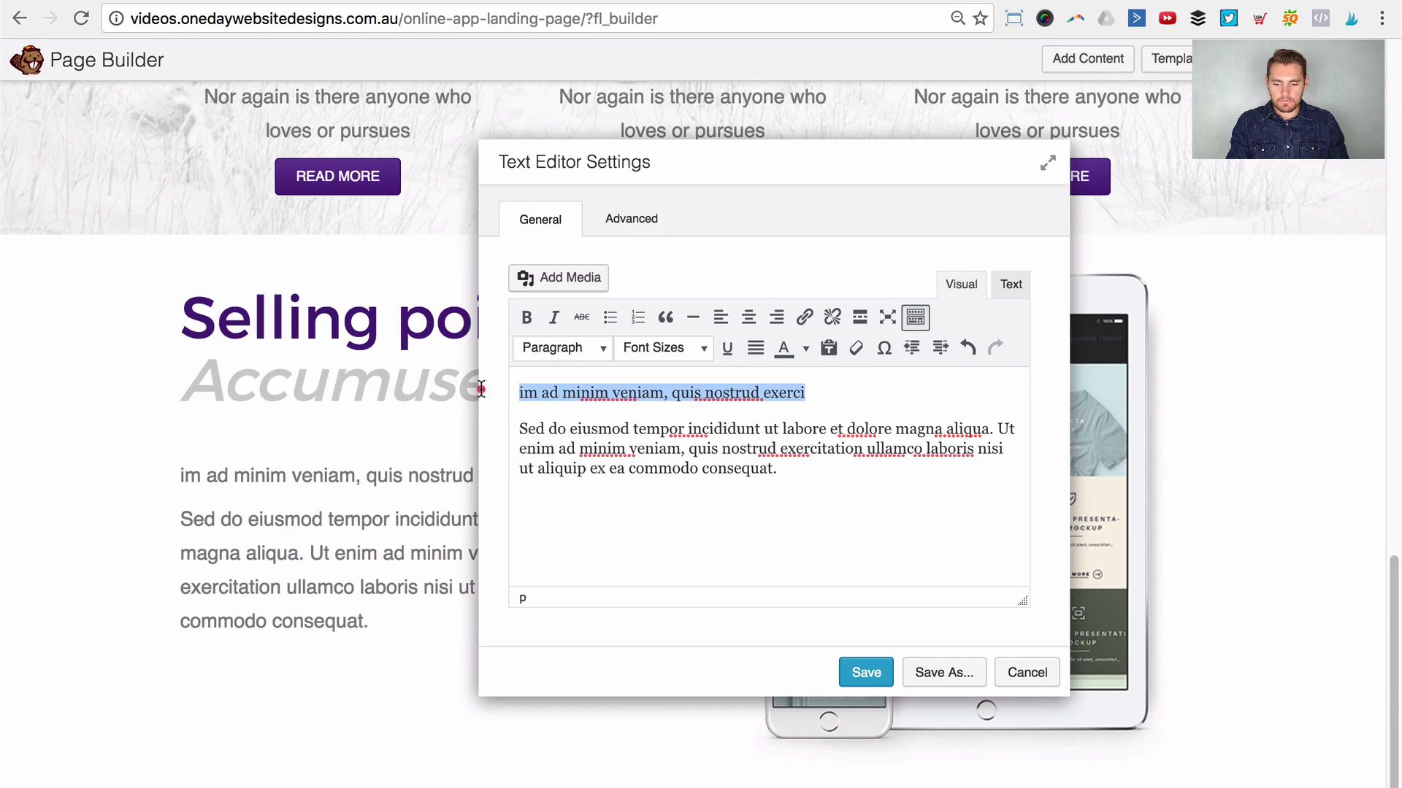
key("ctrl+b")
Step: Duplicate the bold line and paragraph, trim both paragraphs to end at 'quis nostrud', space them, and save
triple_click(616, 464)
left_click(851, 473)
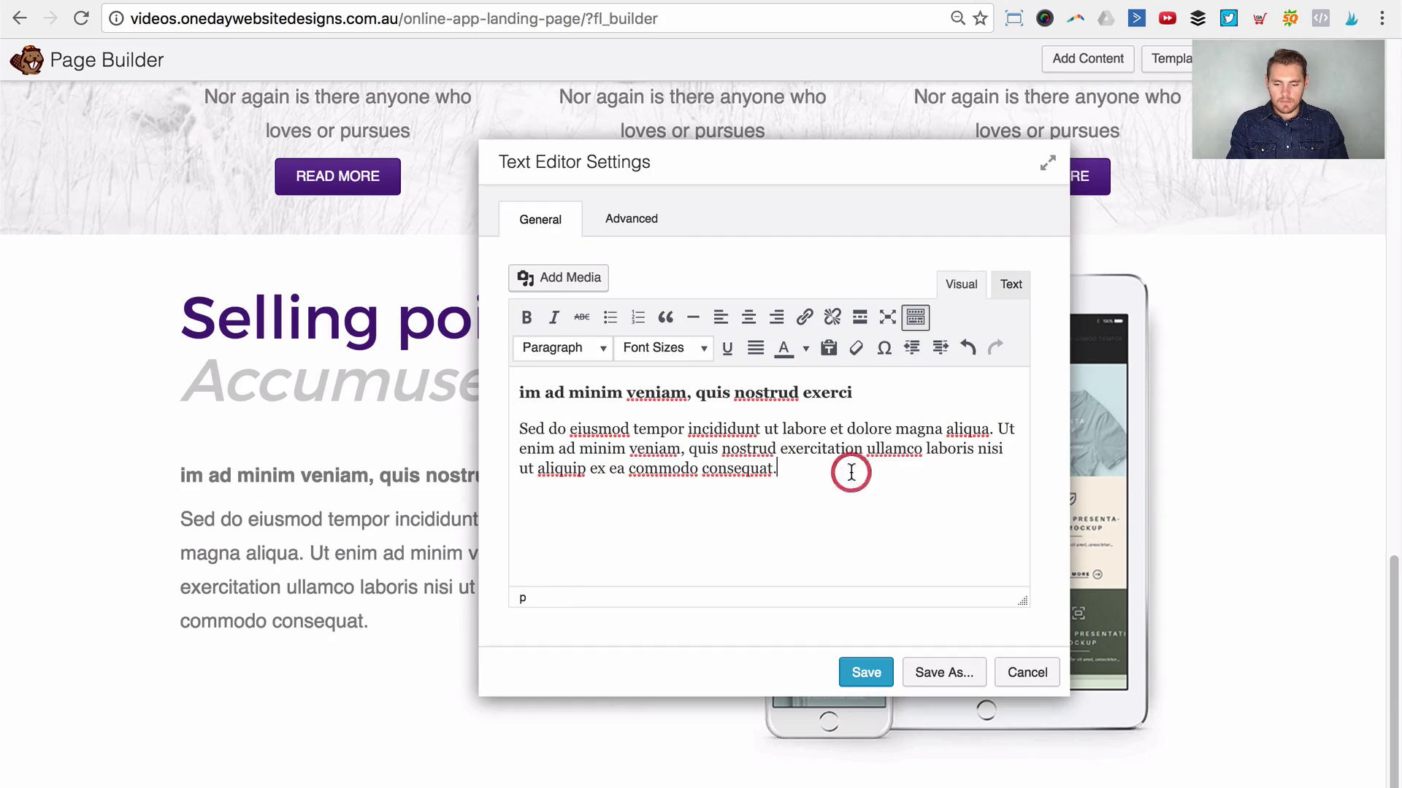
key("ctrl+v")
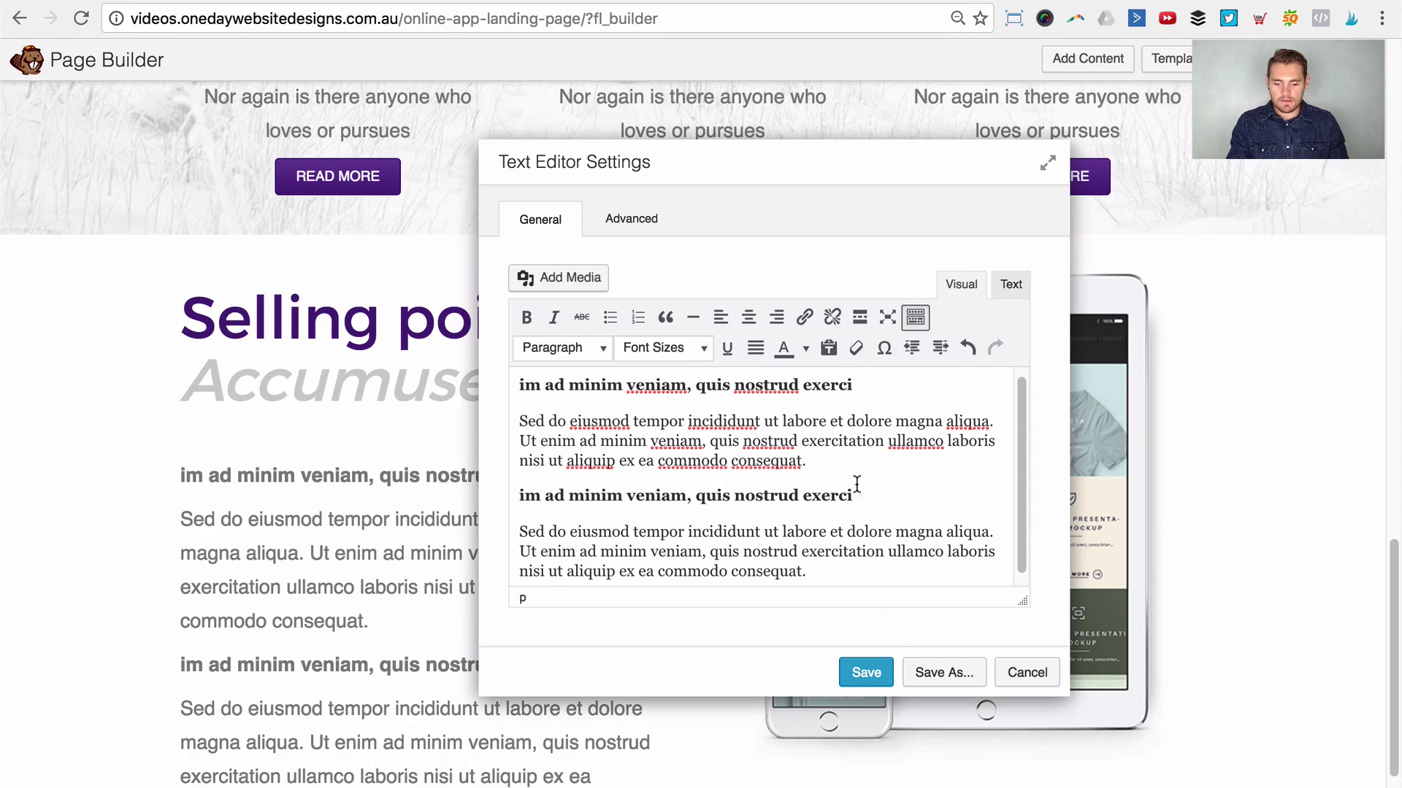
left_click_drag(820, 462, 801, 441)
key("BackSpace")
left_click_drag(772, 560, 781, 539)
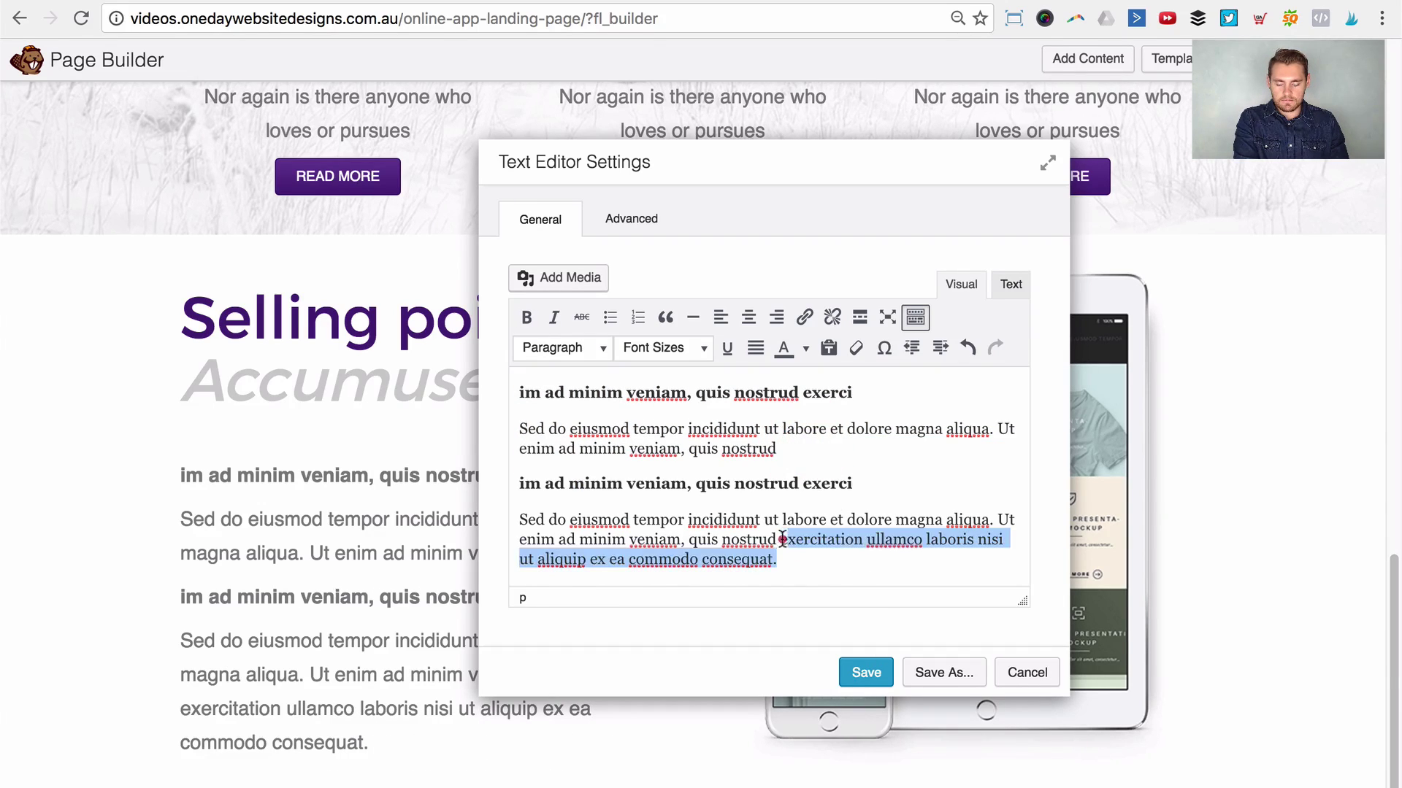
key("BackSpace")
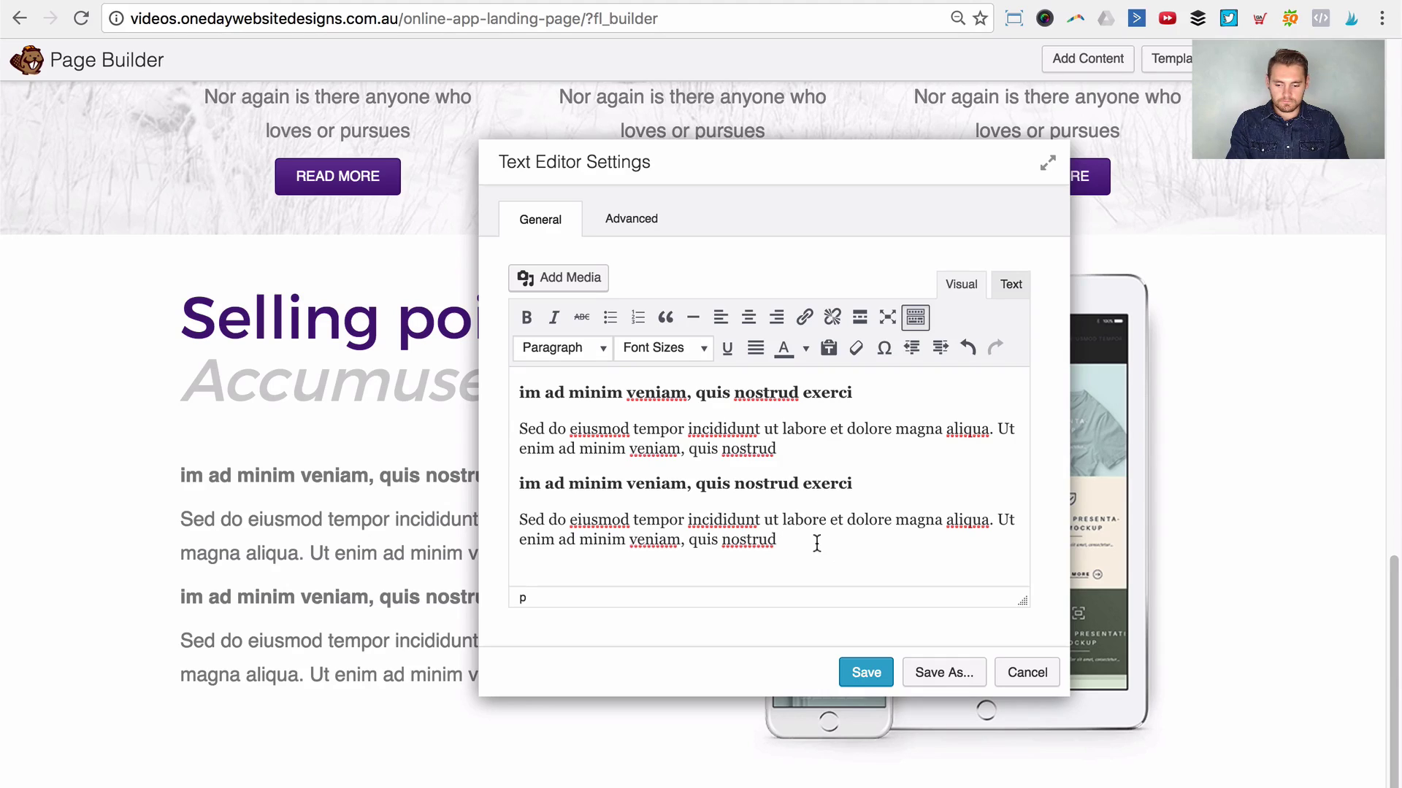
left_click(835, 458)
left_click(833, 439)
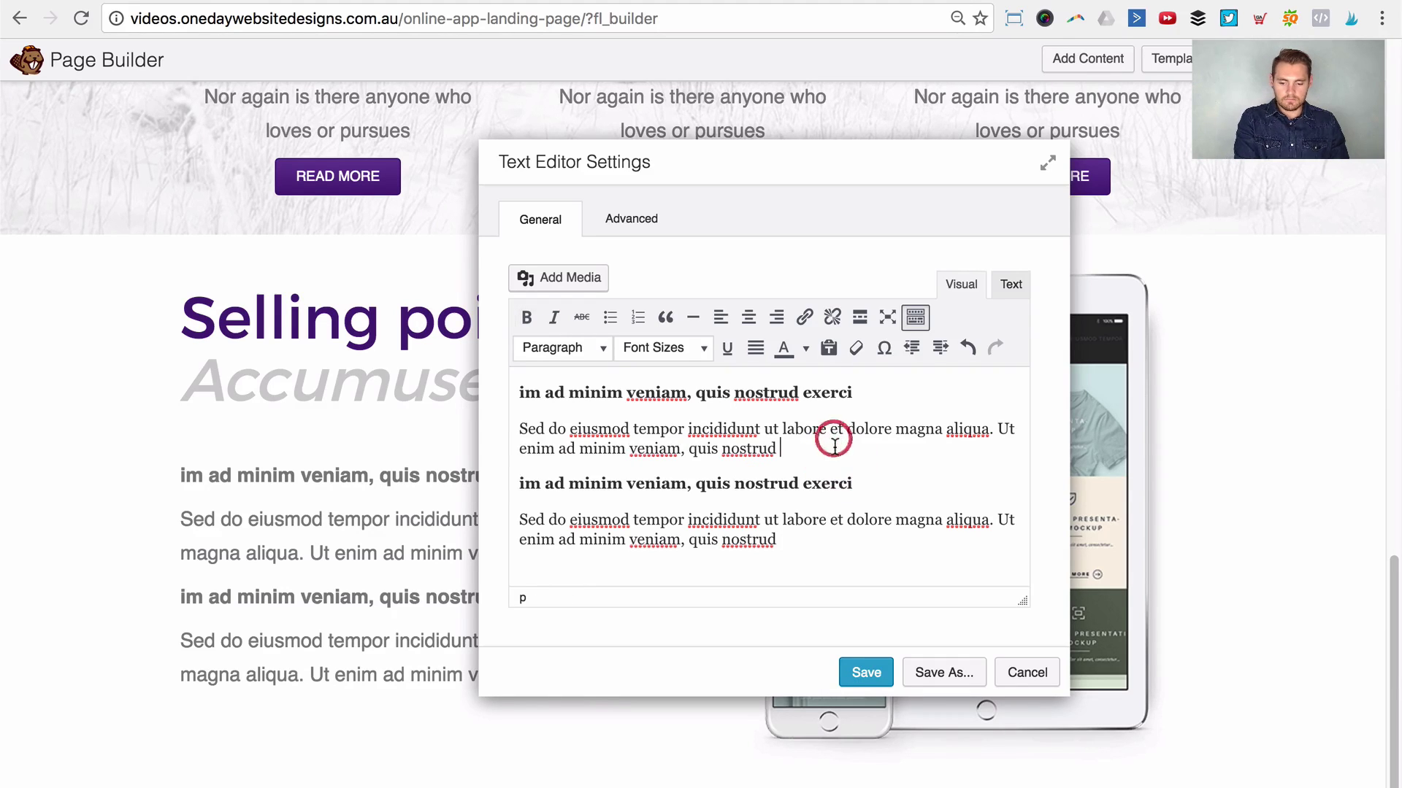
key("Return")
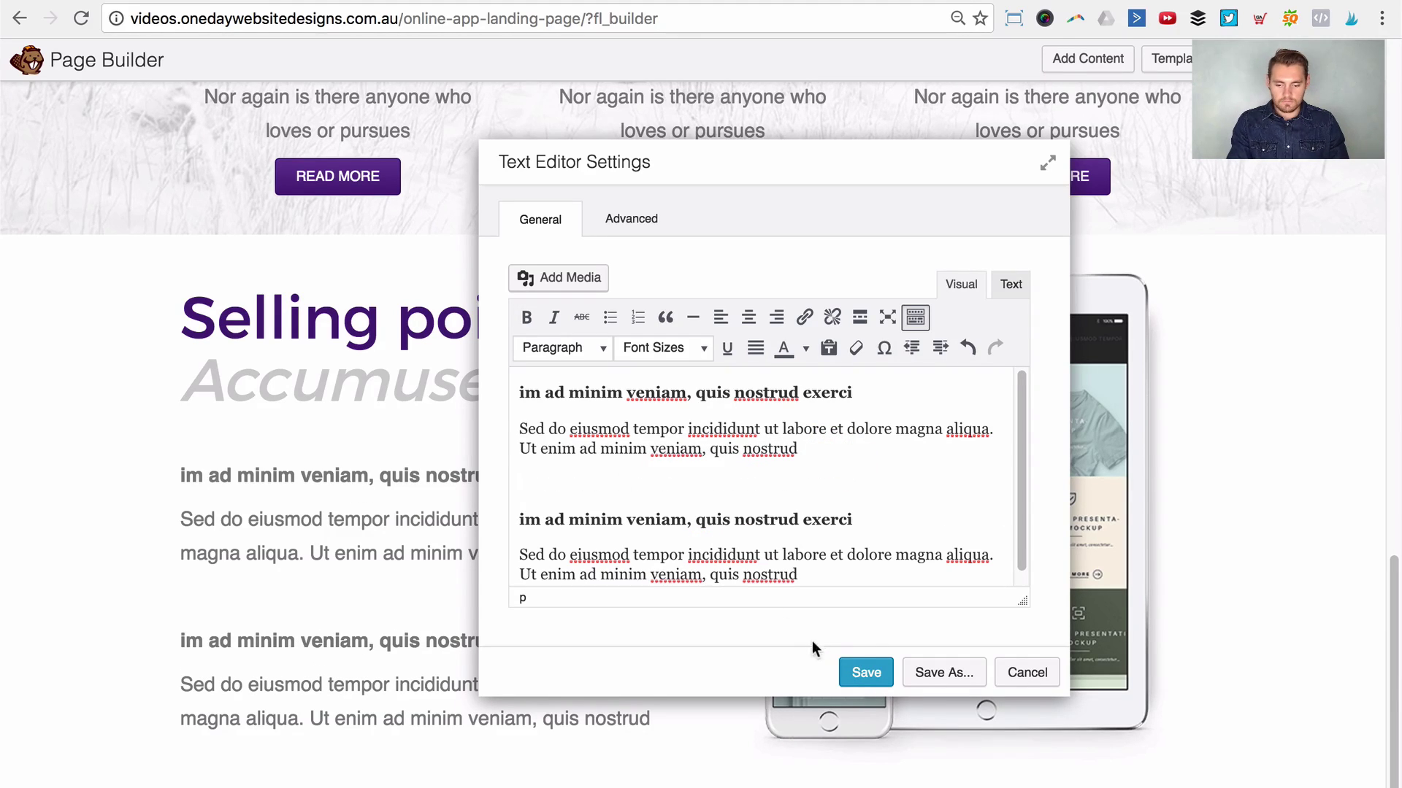
left_click(853, 667)
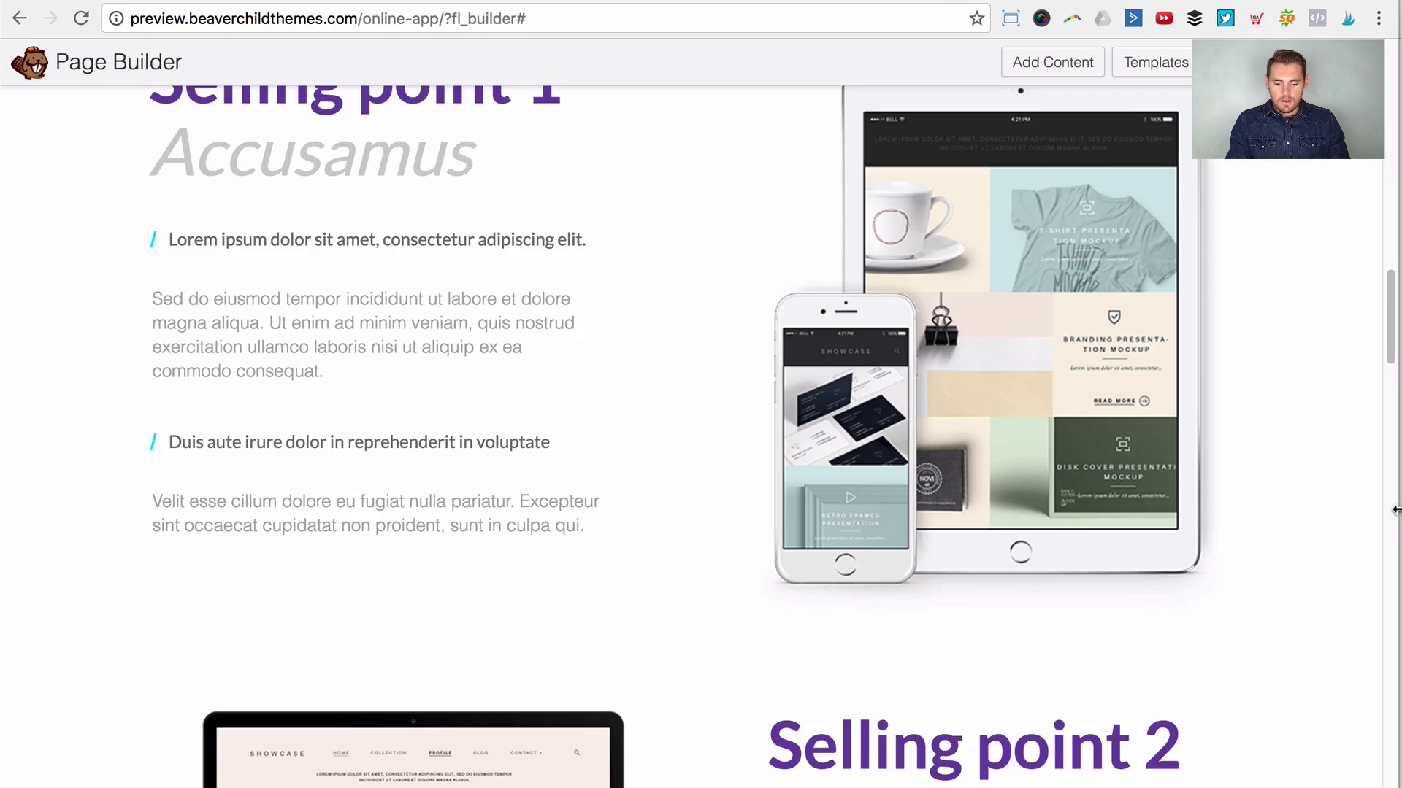
scroll(1333, 467, "up", 4)
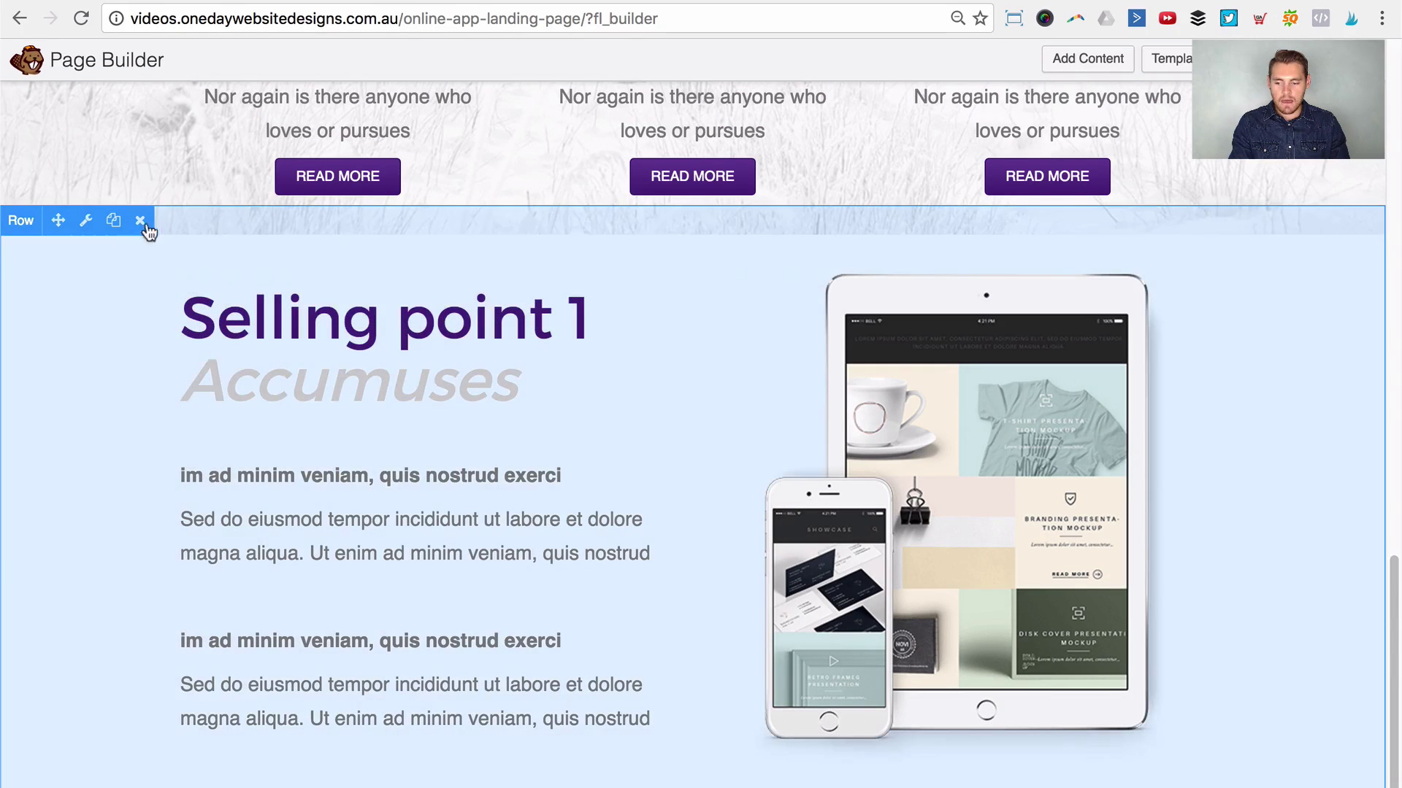
Step: Set the selling point row's top and bottom padding to 50 px and save
left_click(84, 223)
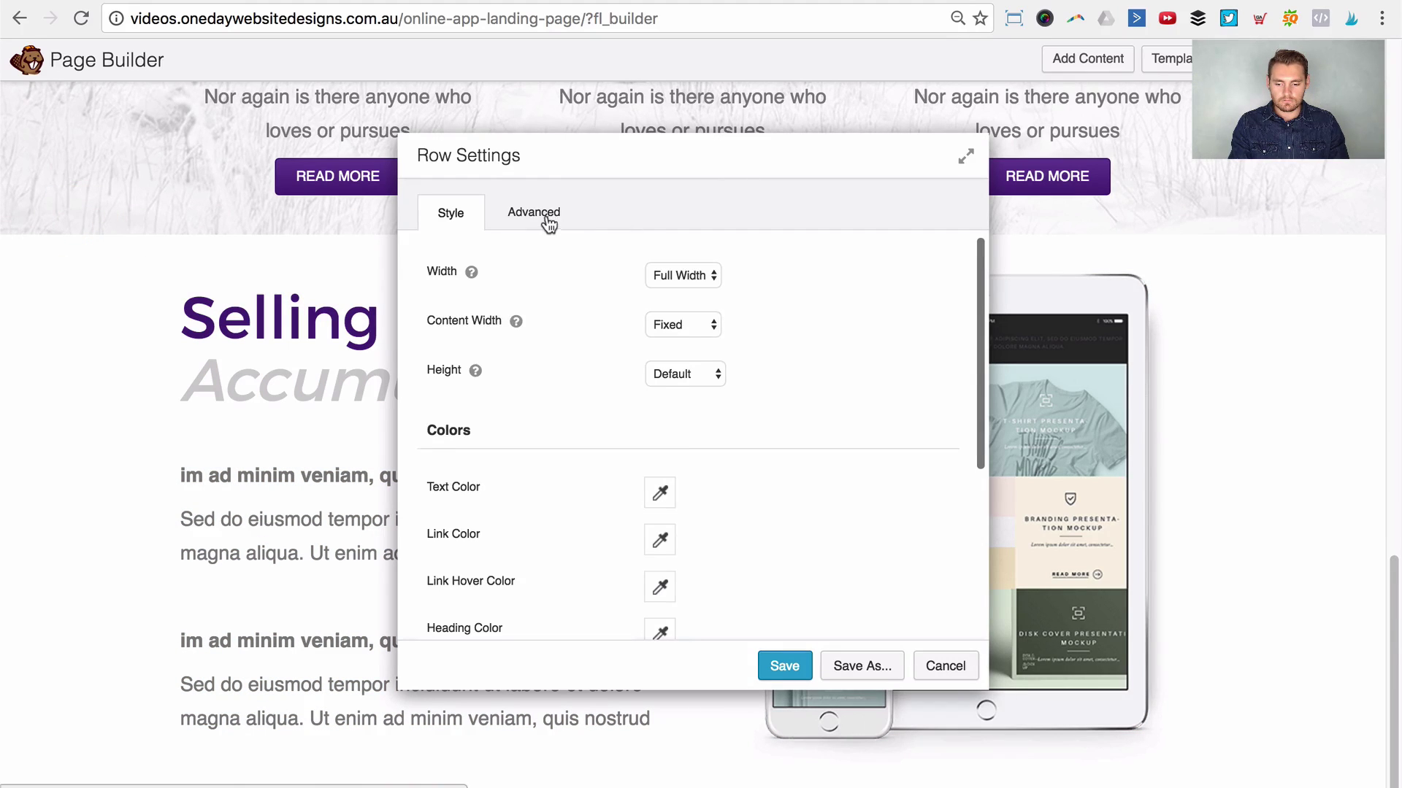
left_click(546, 220)
scroll(677, 505, "down", 1)
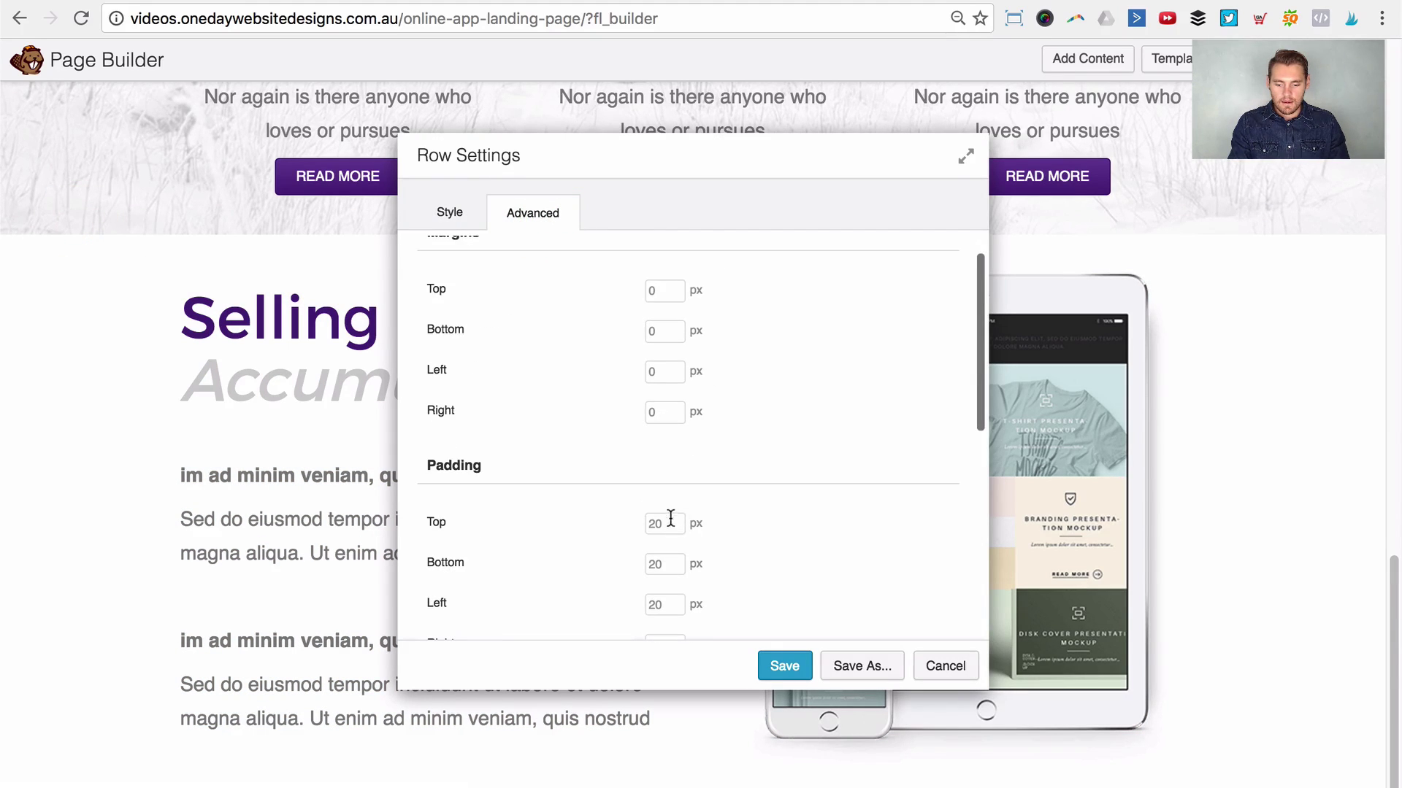
left_click(666, 523)
type("50")
key("Tab")
type("50")
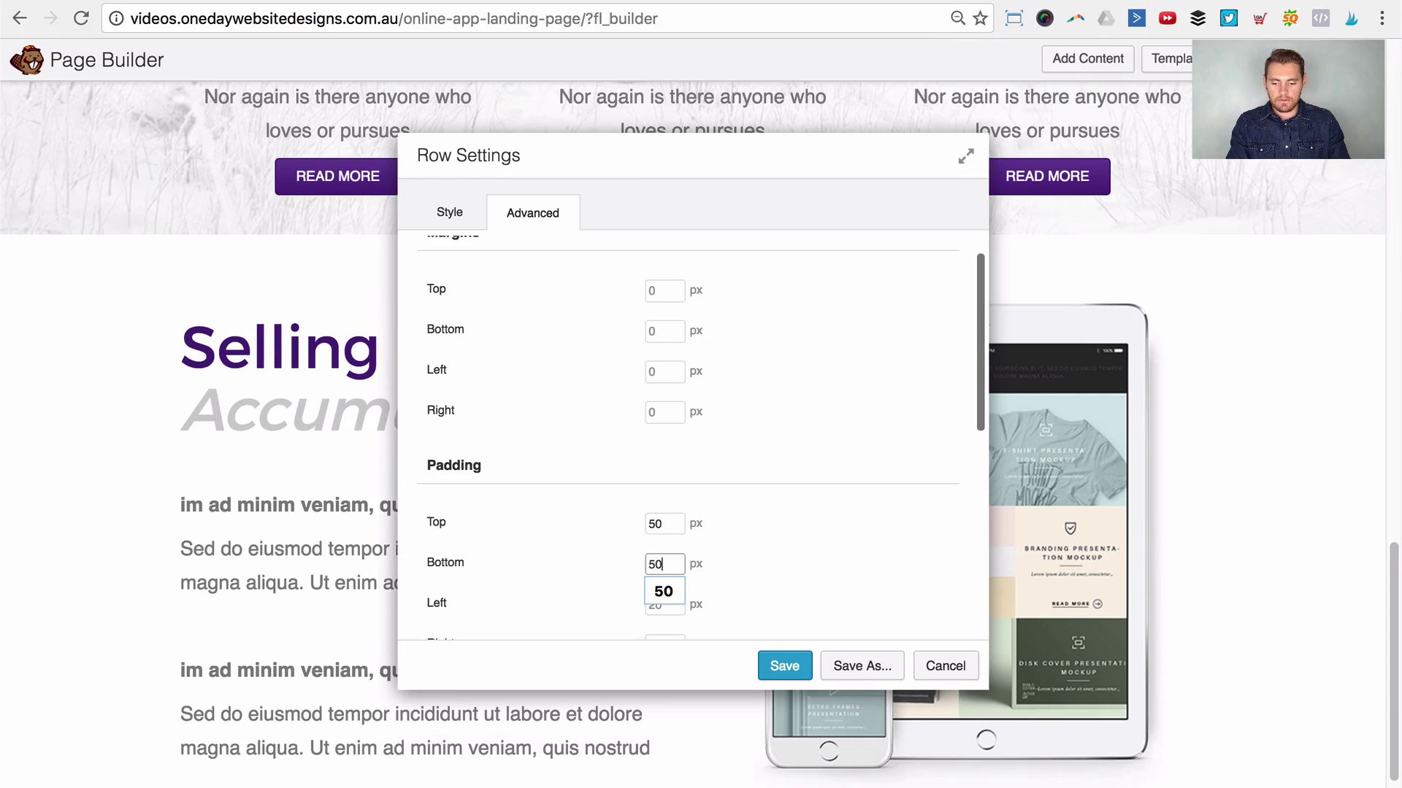
left_click(782, 665)
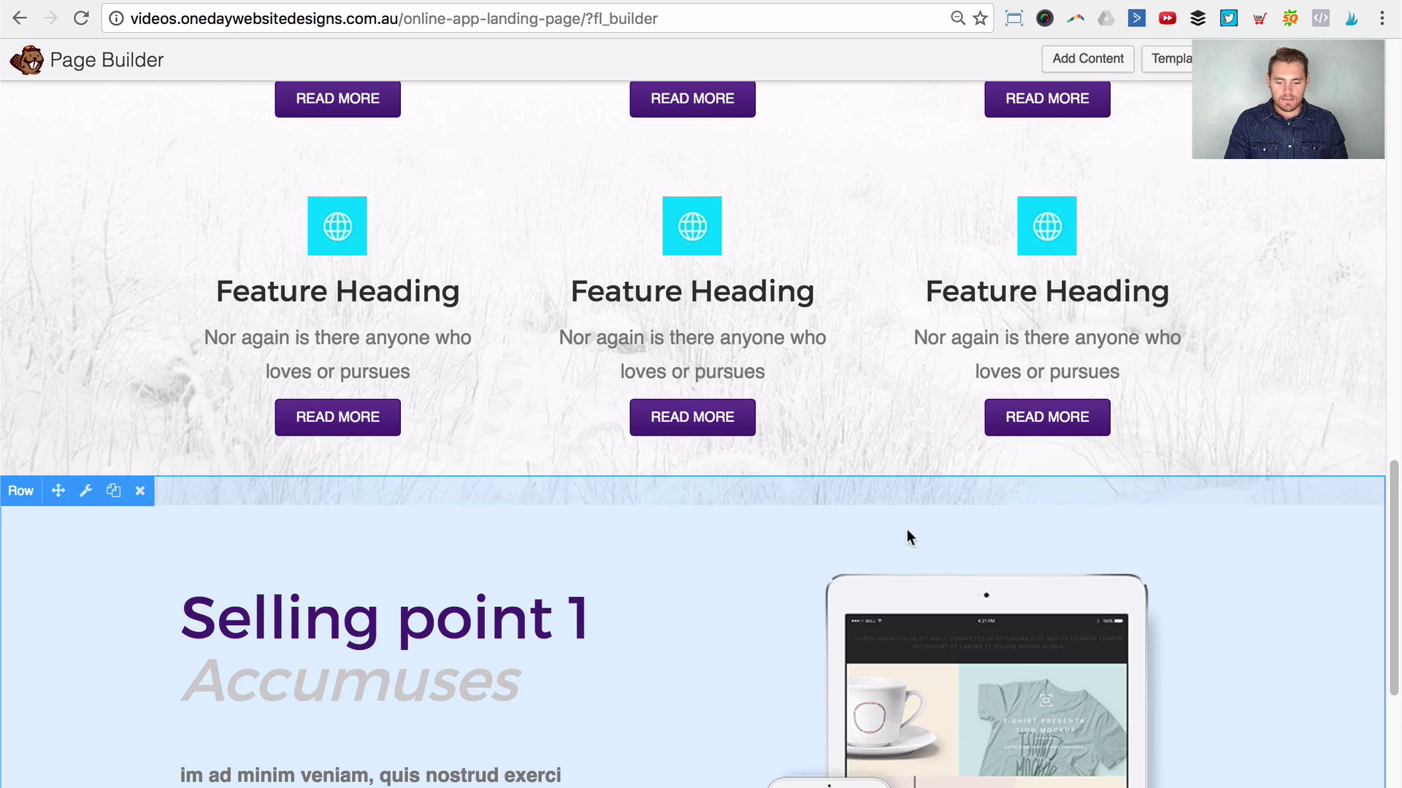
Step: Change the laptop image row's bottom padding to 60 px and save
scroll(169, 421, "up", 5)
scroll(170, 422, "up", 5)
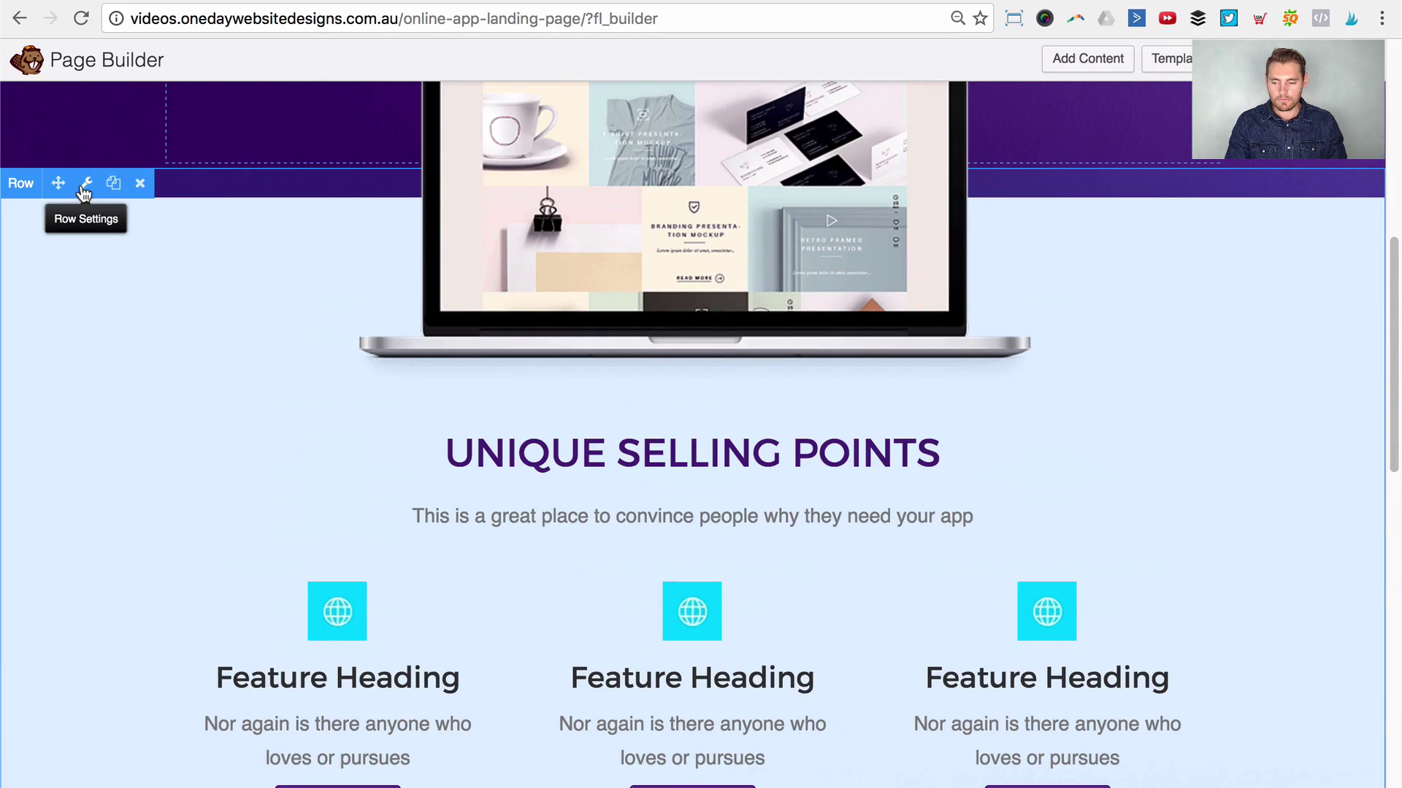
left_click(83, 191)
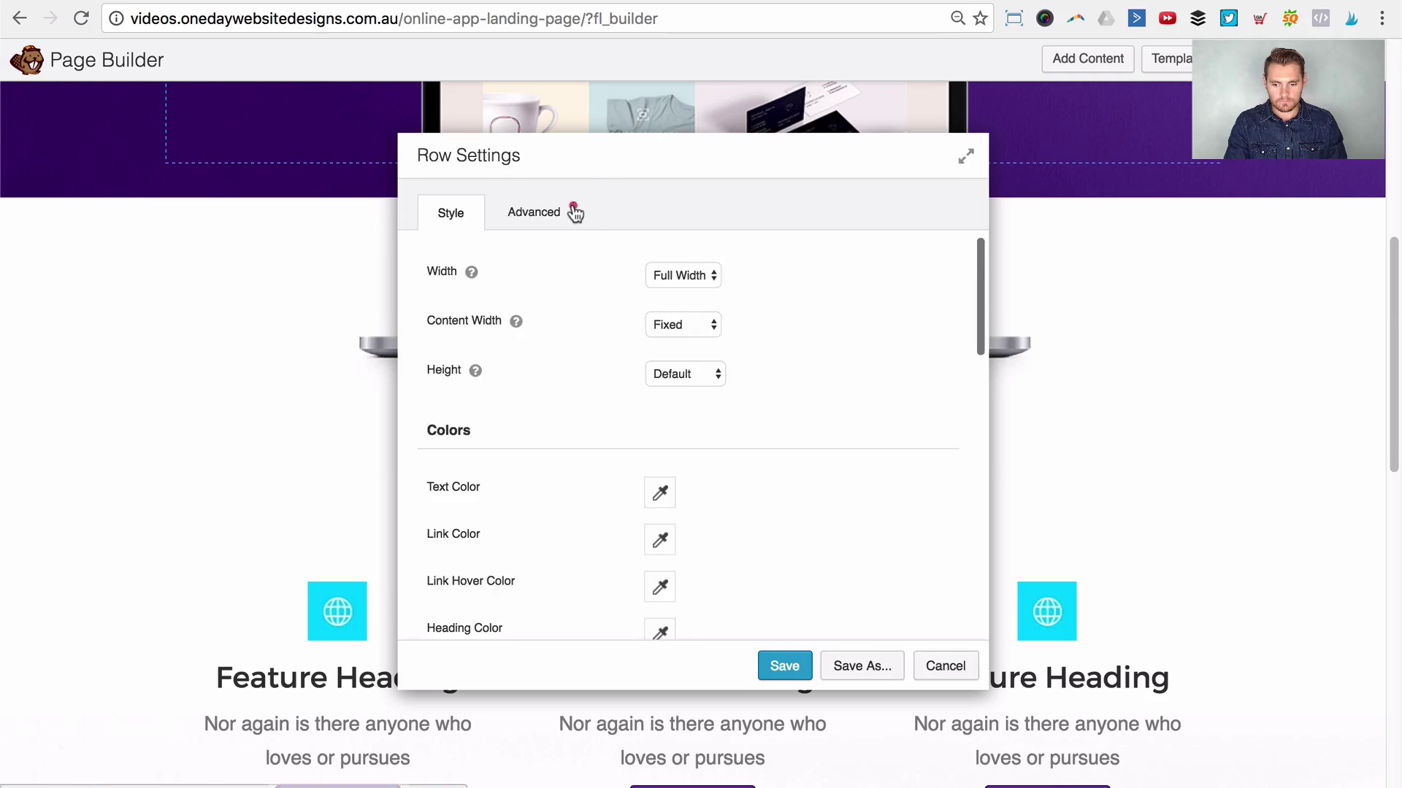
left_click(571, 209)
scroll(688, 533, "down", 1)
key("BackSpace")
key("BackSpace")
type("60")
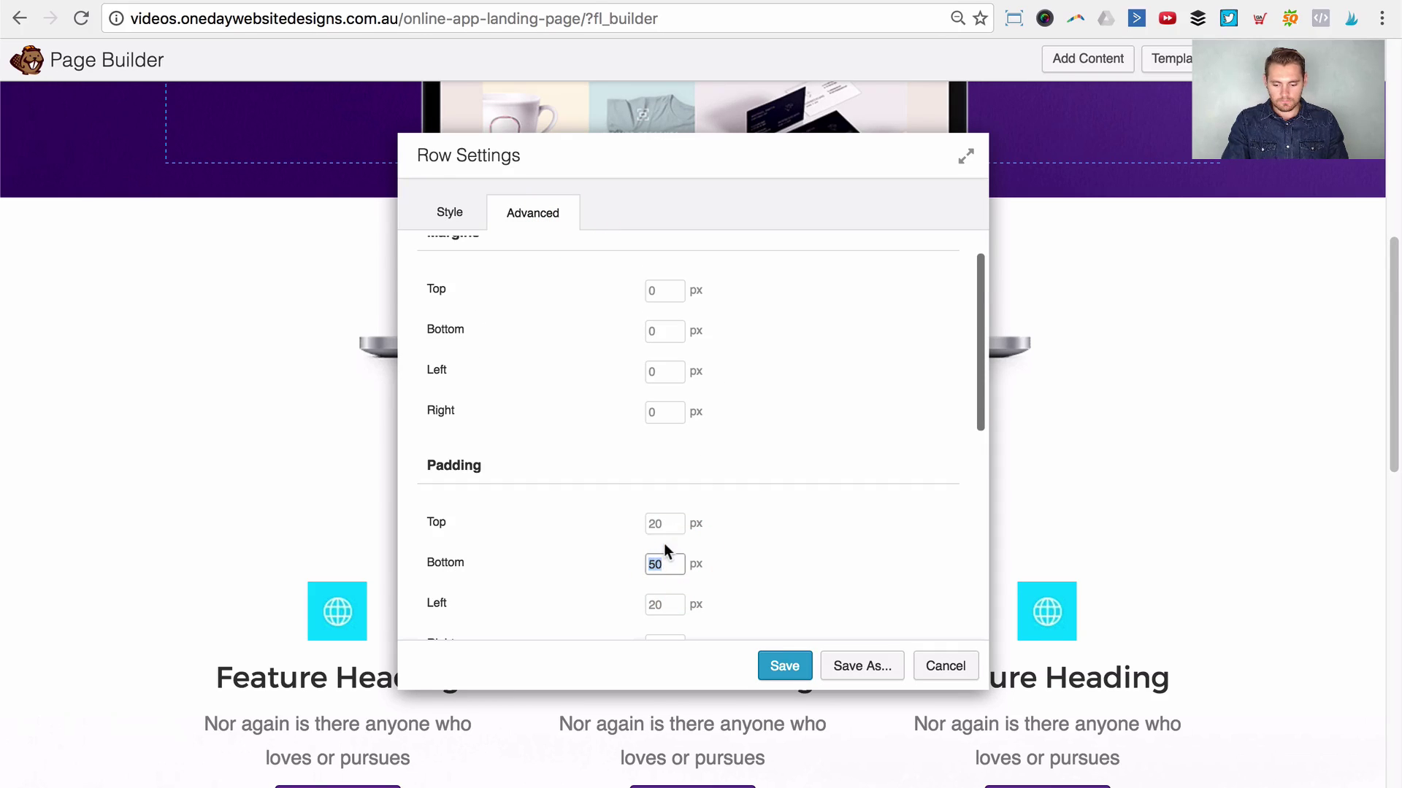
key("Tab")
left_click(780, 666)
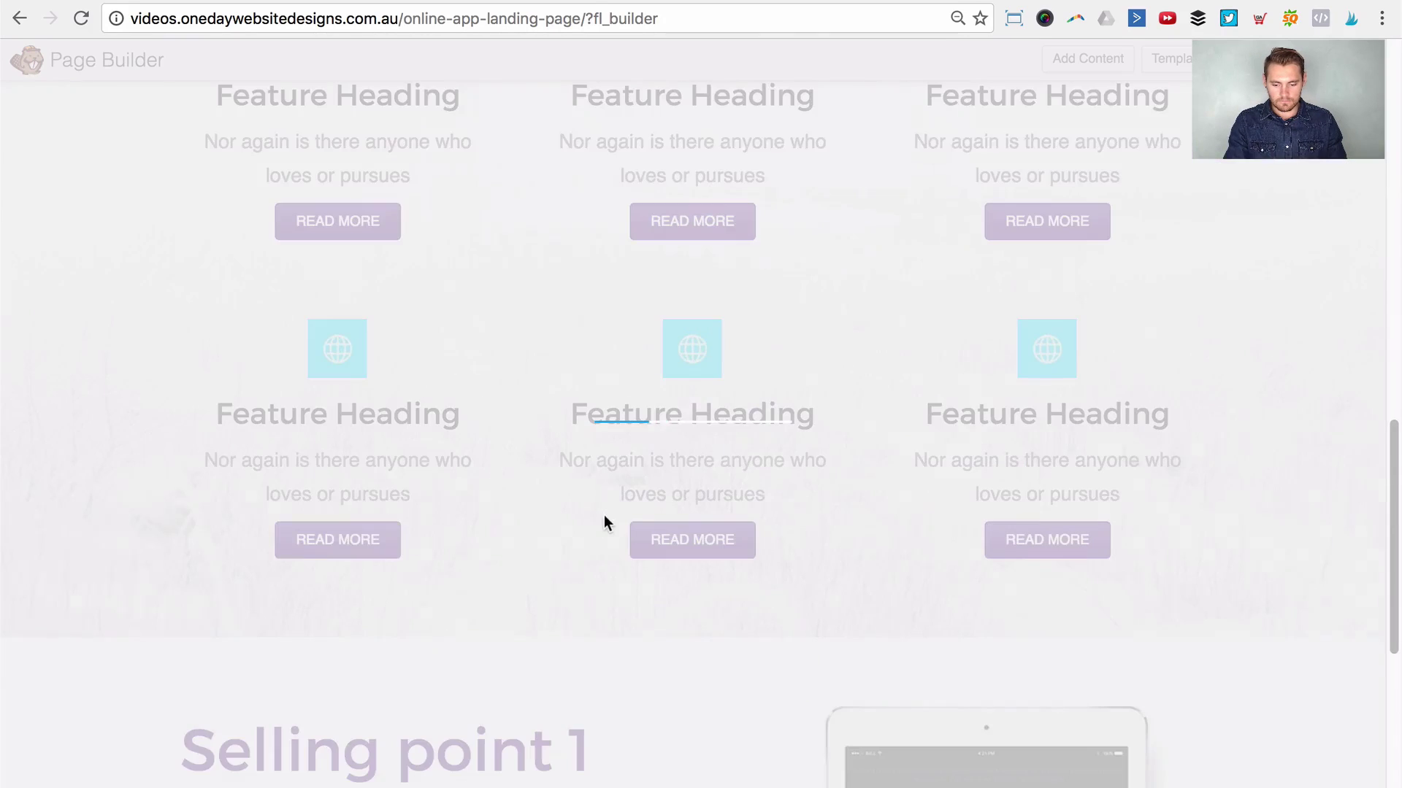
scroll(557, 547, "down", 4)
scroll(557, 552, "down", 3)
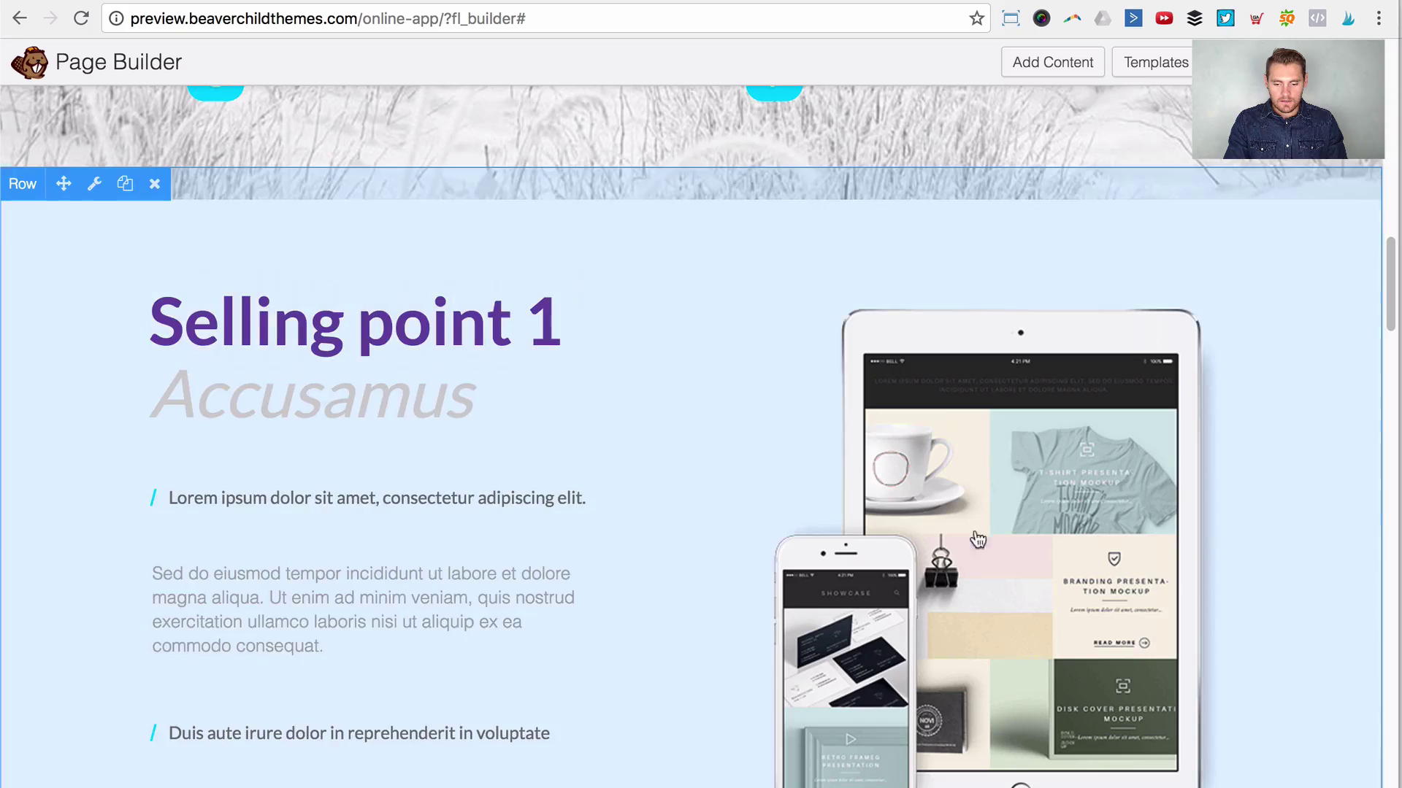
Step: Check the Selling point 1 row against the demo, then duplicate the row
scroll(1029, 448, "down", 7)
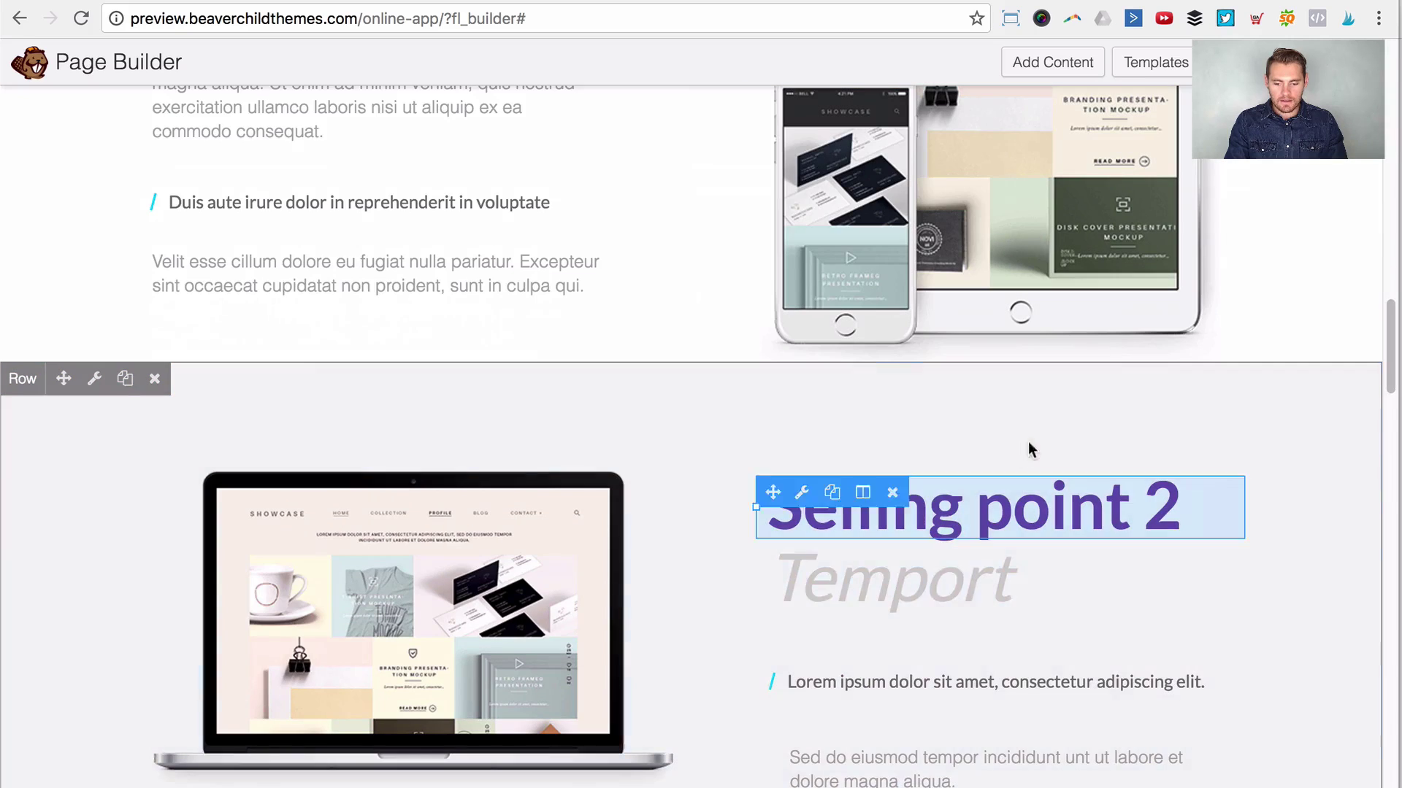
scroll(832, 528, "down", 5)
scroll(883, 503, "up", 3)
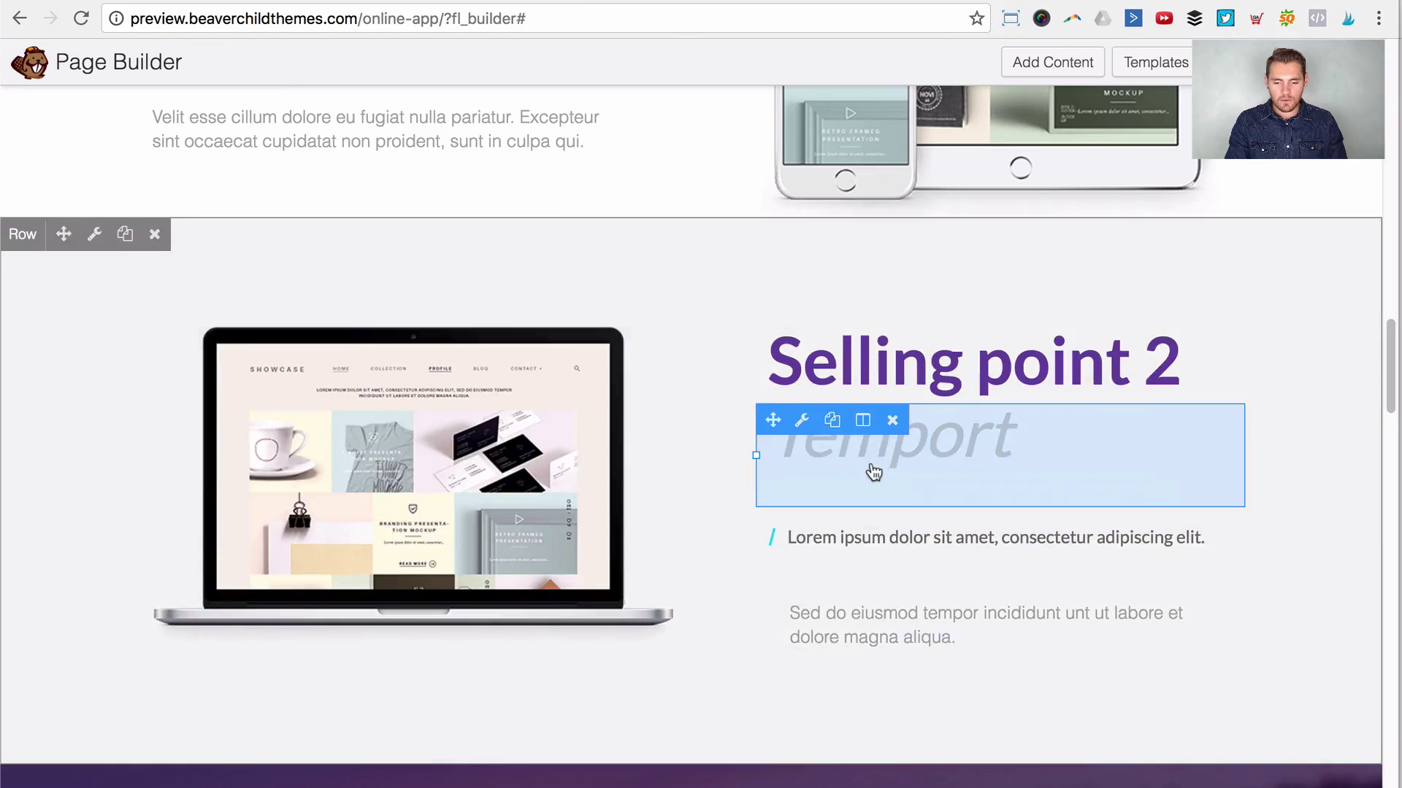
scroll(873, 470, "up", 6)
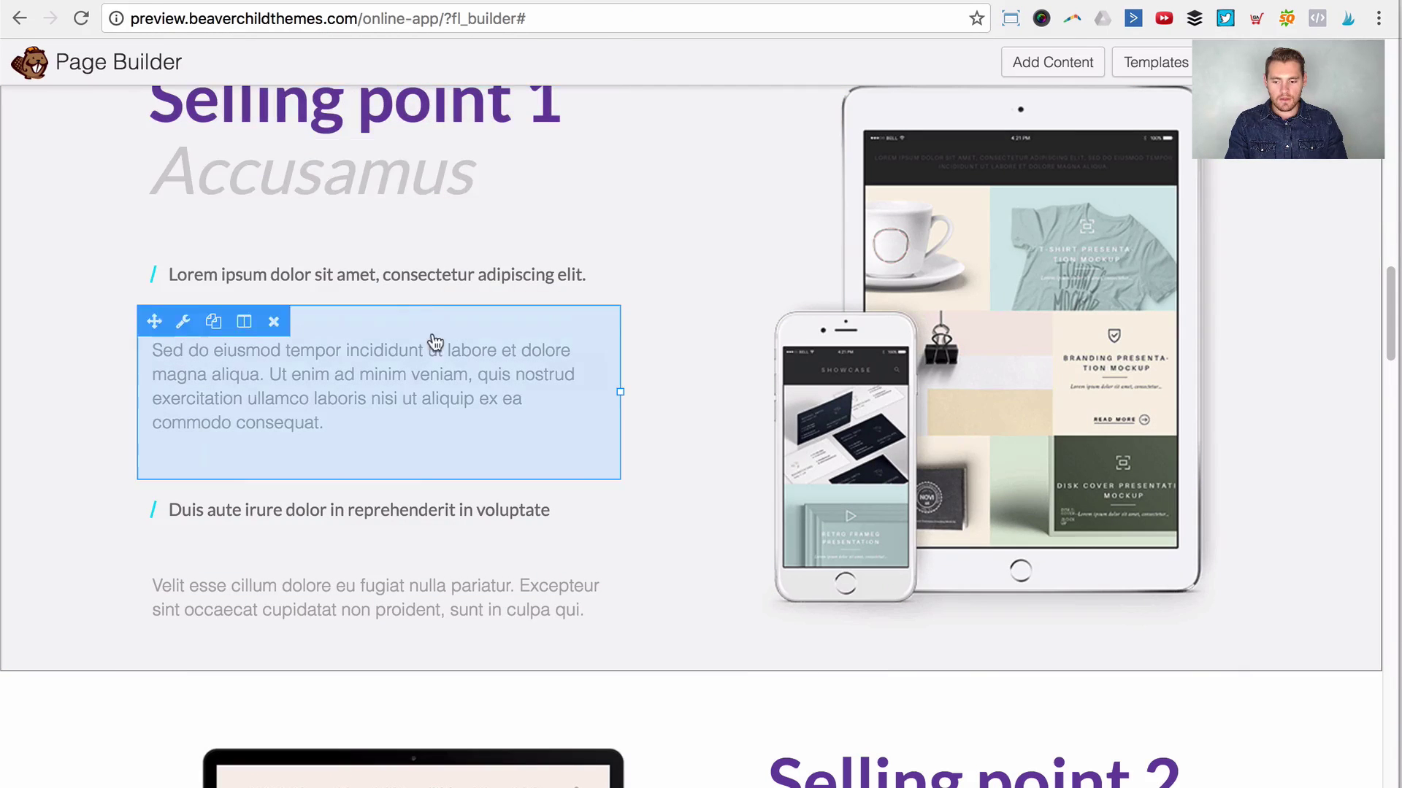
scroll(1032, 491, "down", 10)
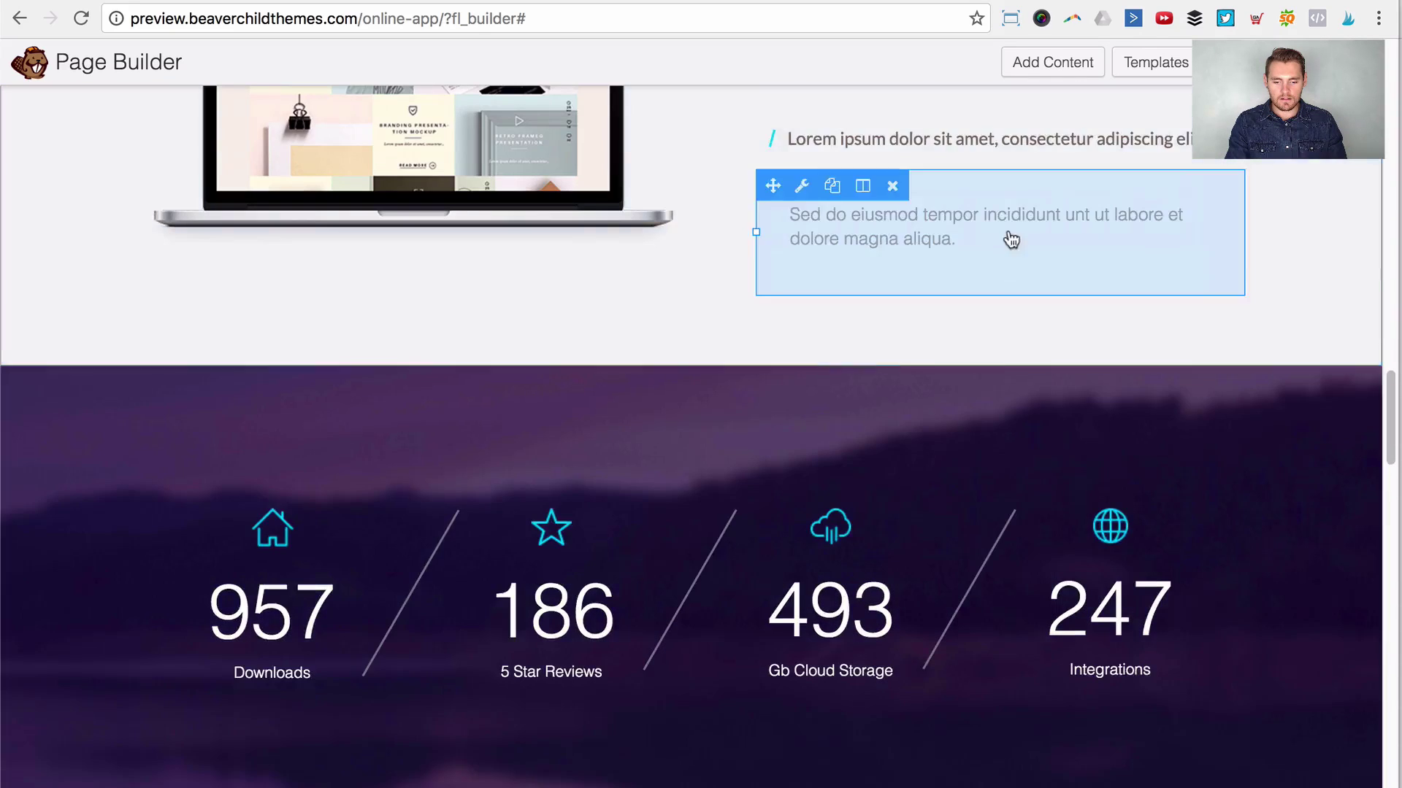
scroll(1011, 240, "up", 2)
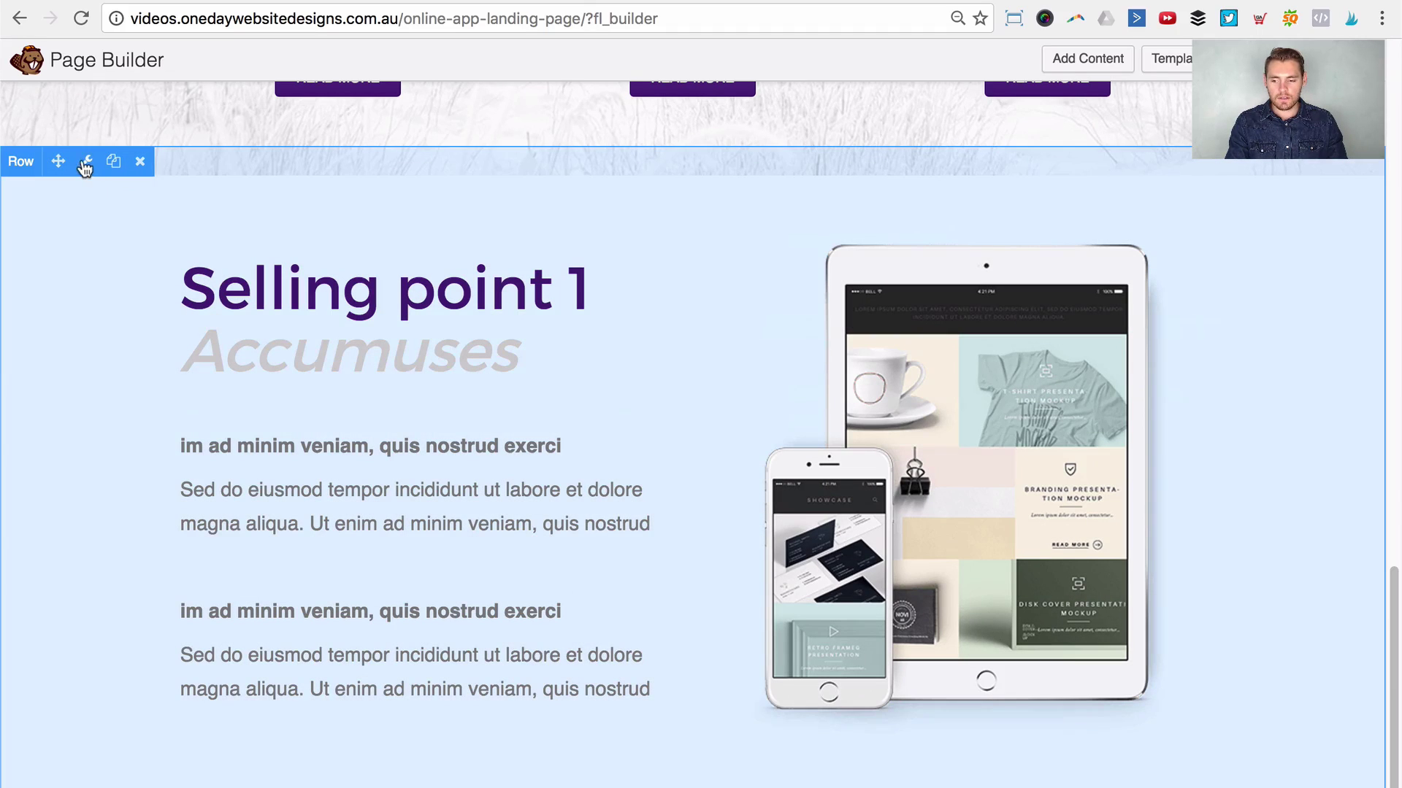
left_click(114, 162)
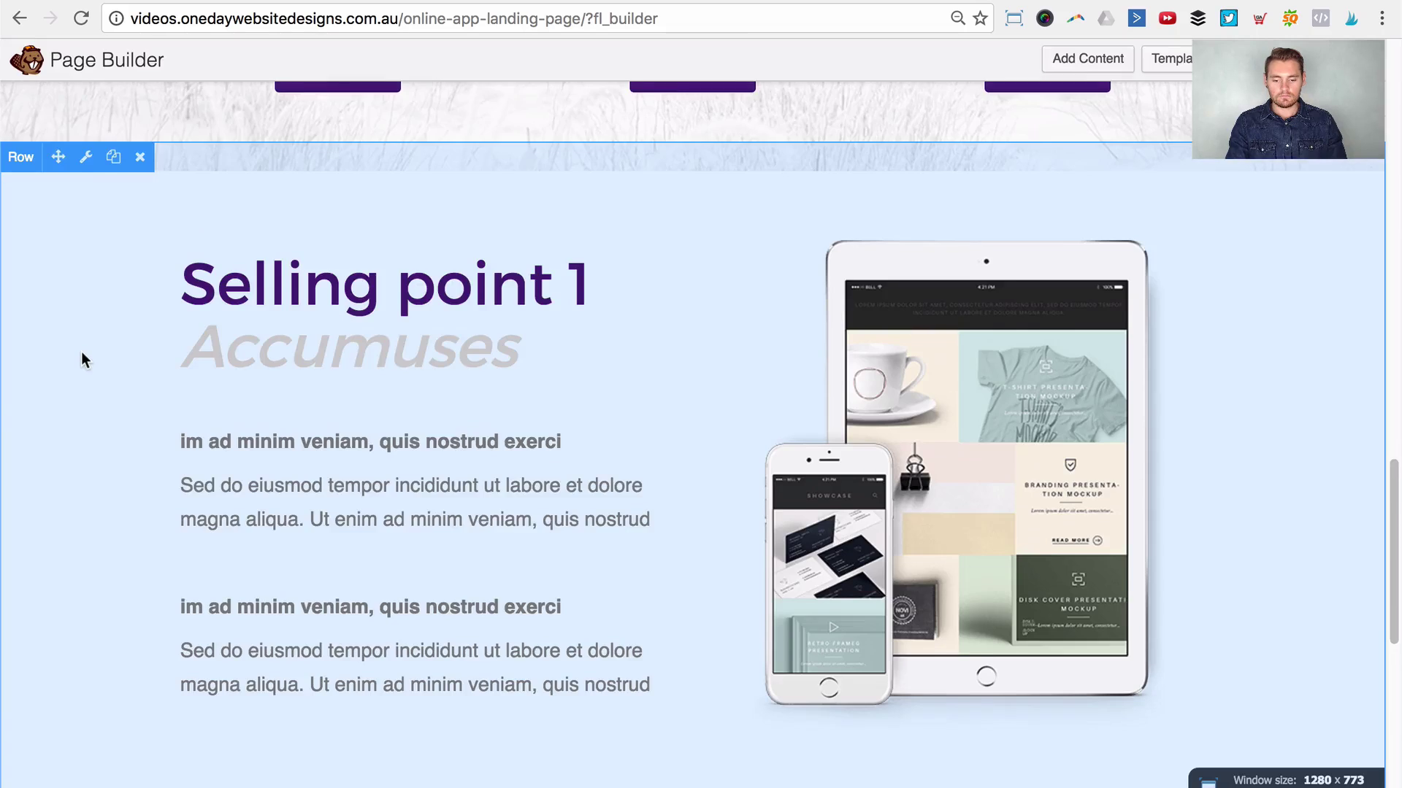
Step: In the copied row, move the phone and tablet image left and the Selling point 1 heading, Accumuses heading and text right
scroll(81, 352, "down", 6)
scroll(81, 353, "down", 2)
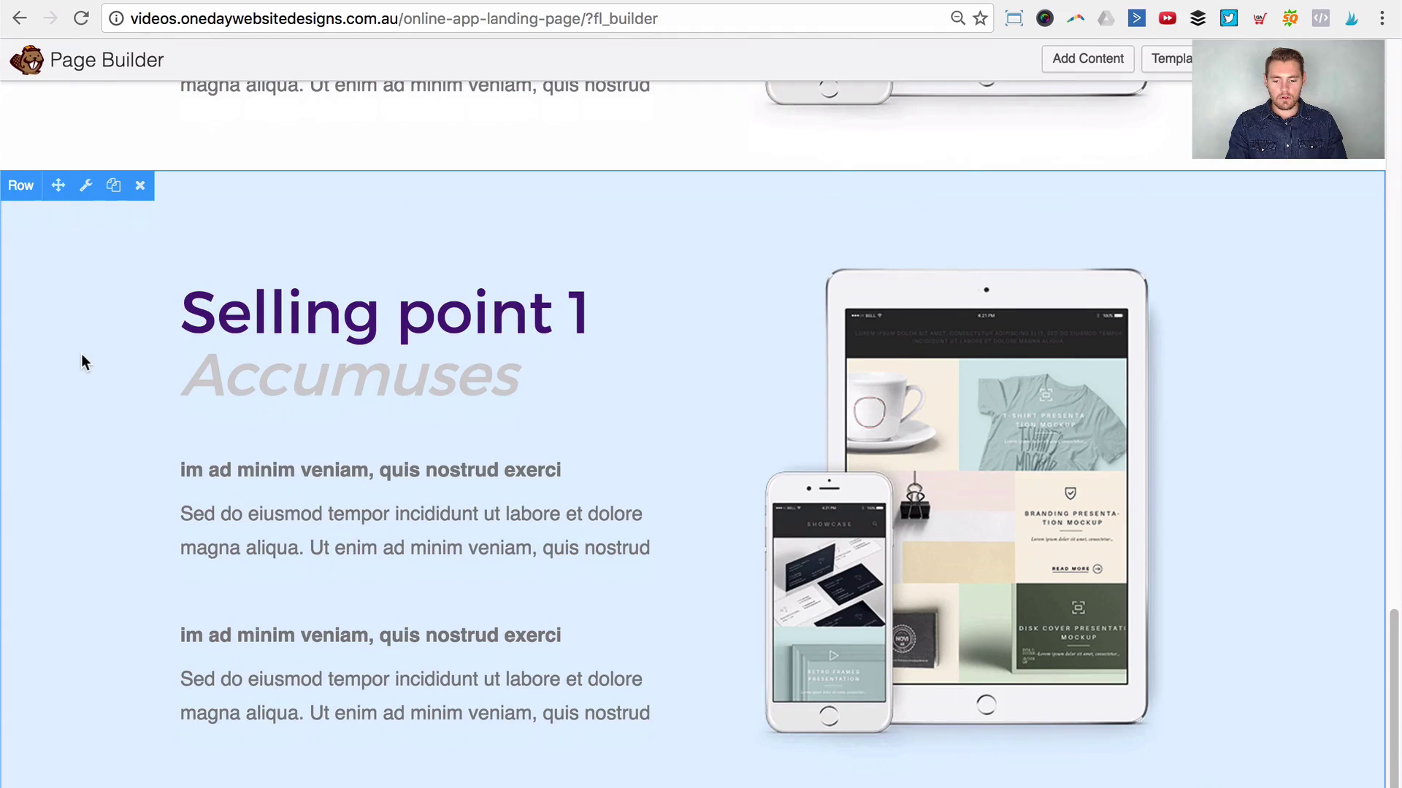
mouse_move(245, 286)
scroll(557, 428, "down", 1)
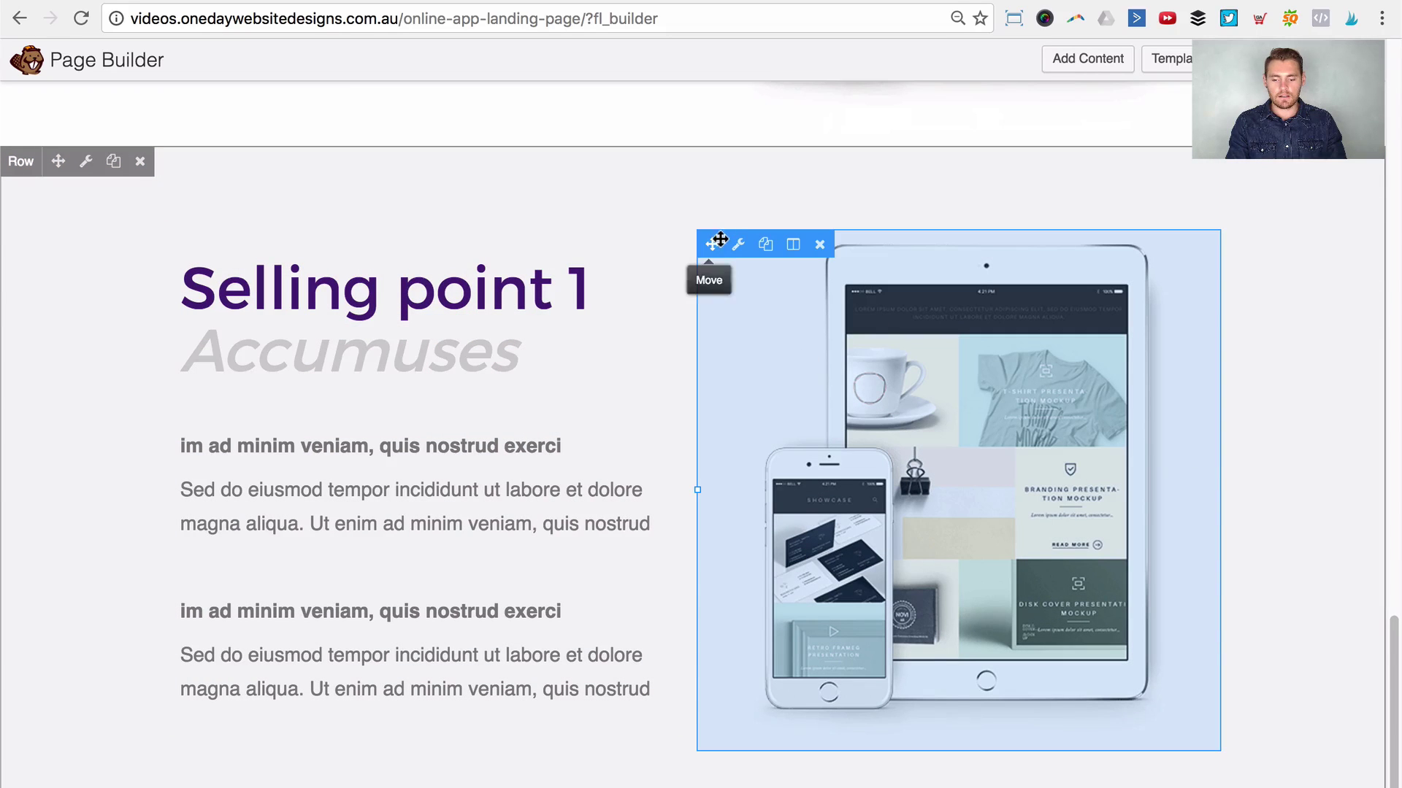
left_click_drag(713, 247, 292, 271)
scroll(319, 296, "down", 6)
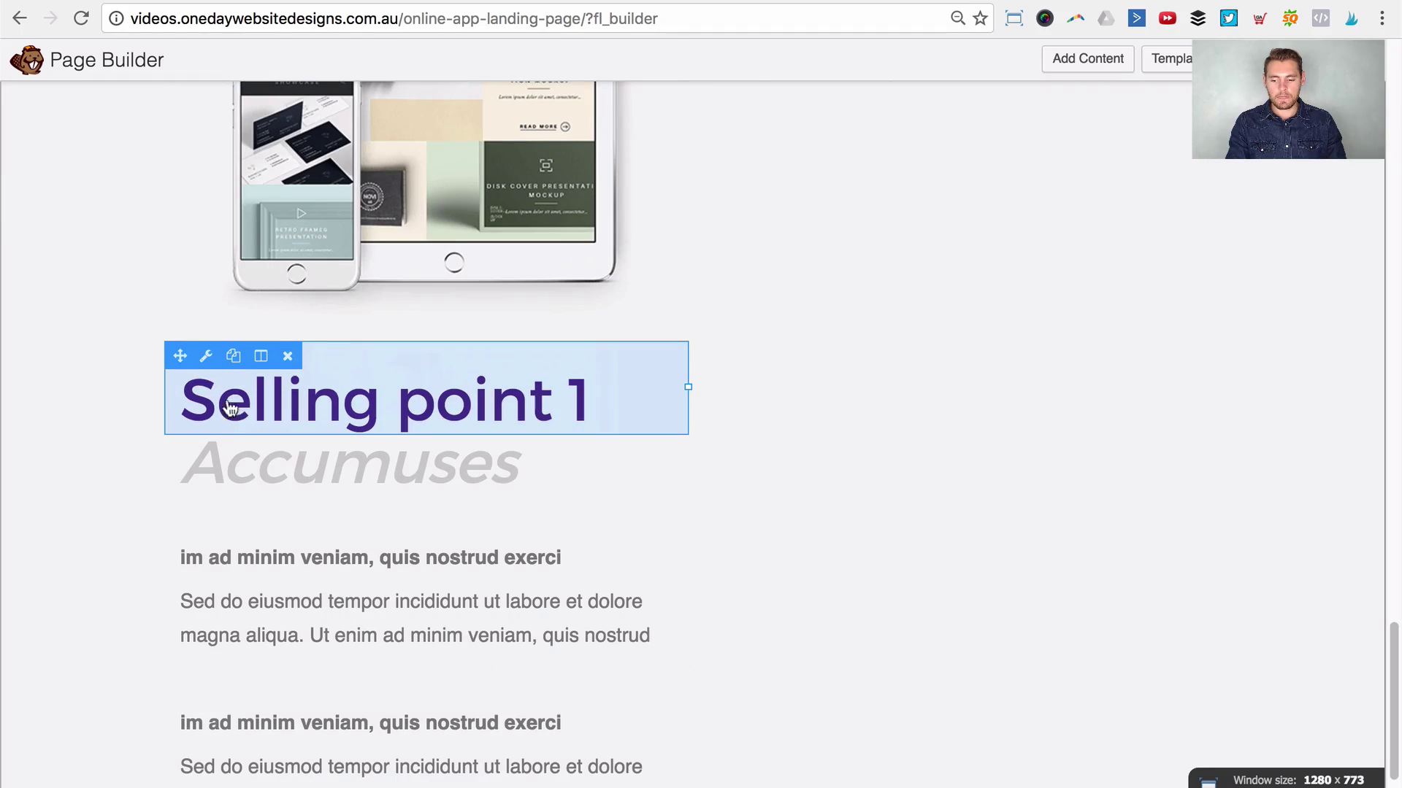
left_click_drag(180, 359, 879, 434)
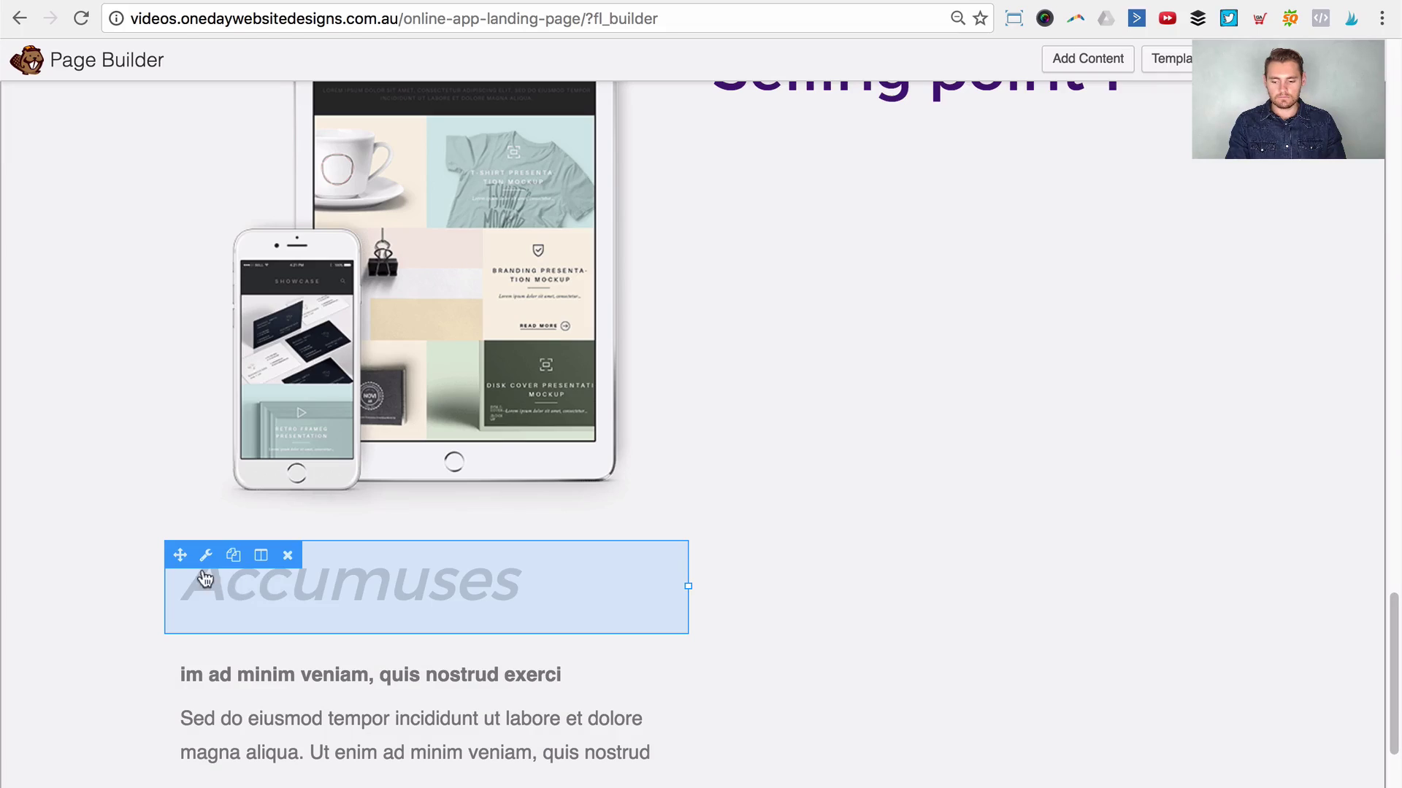
left_click_drag(182, 554, 826, 140)
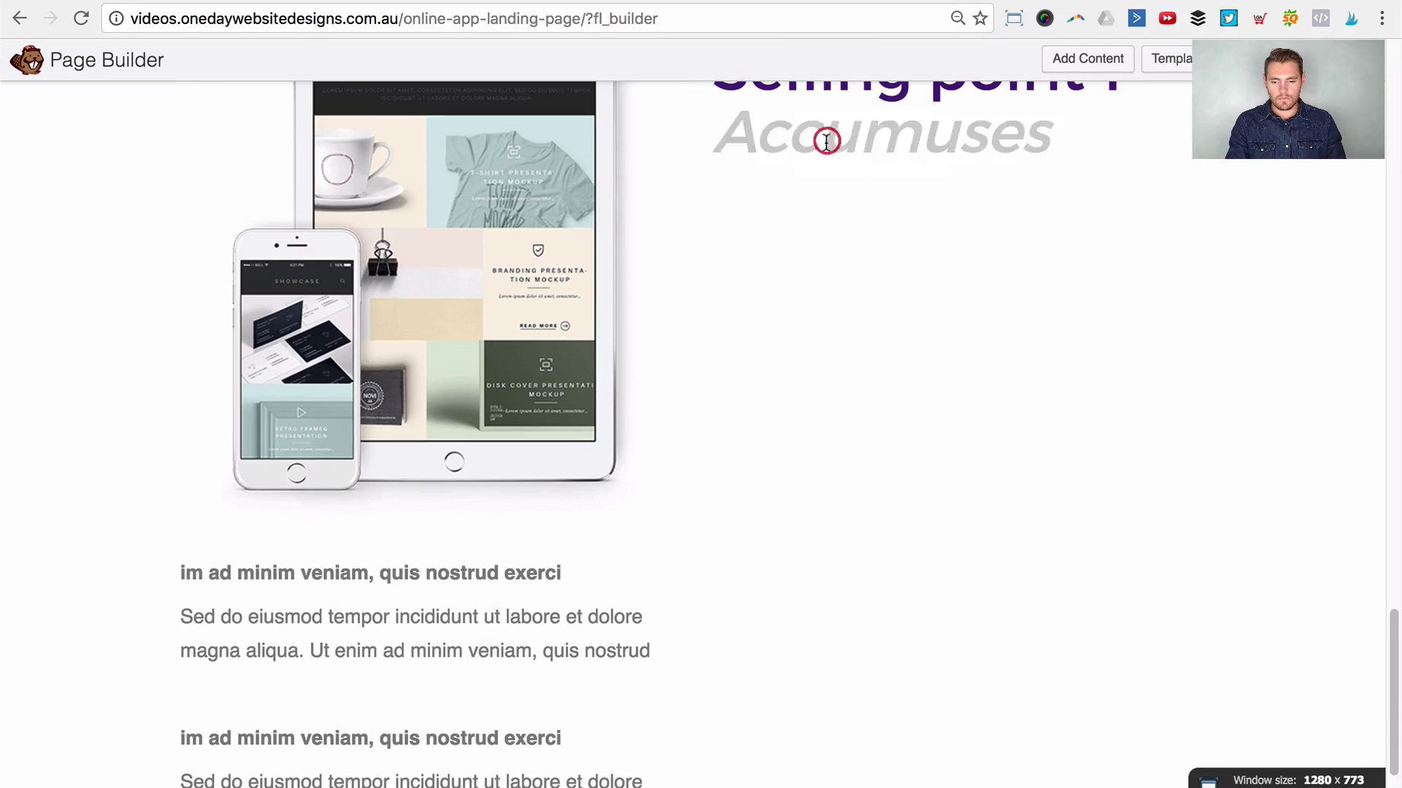
left_click_drag(183, 549, 855, 409)
Step: Replace the mirrored row's image with the macs1.png laptop mockup and save
scroll(1288, 365, "up", 10)
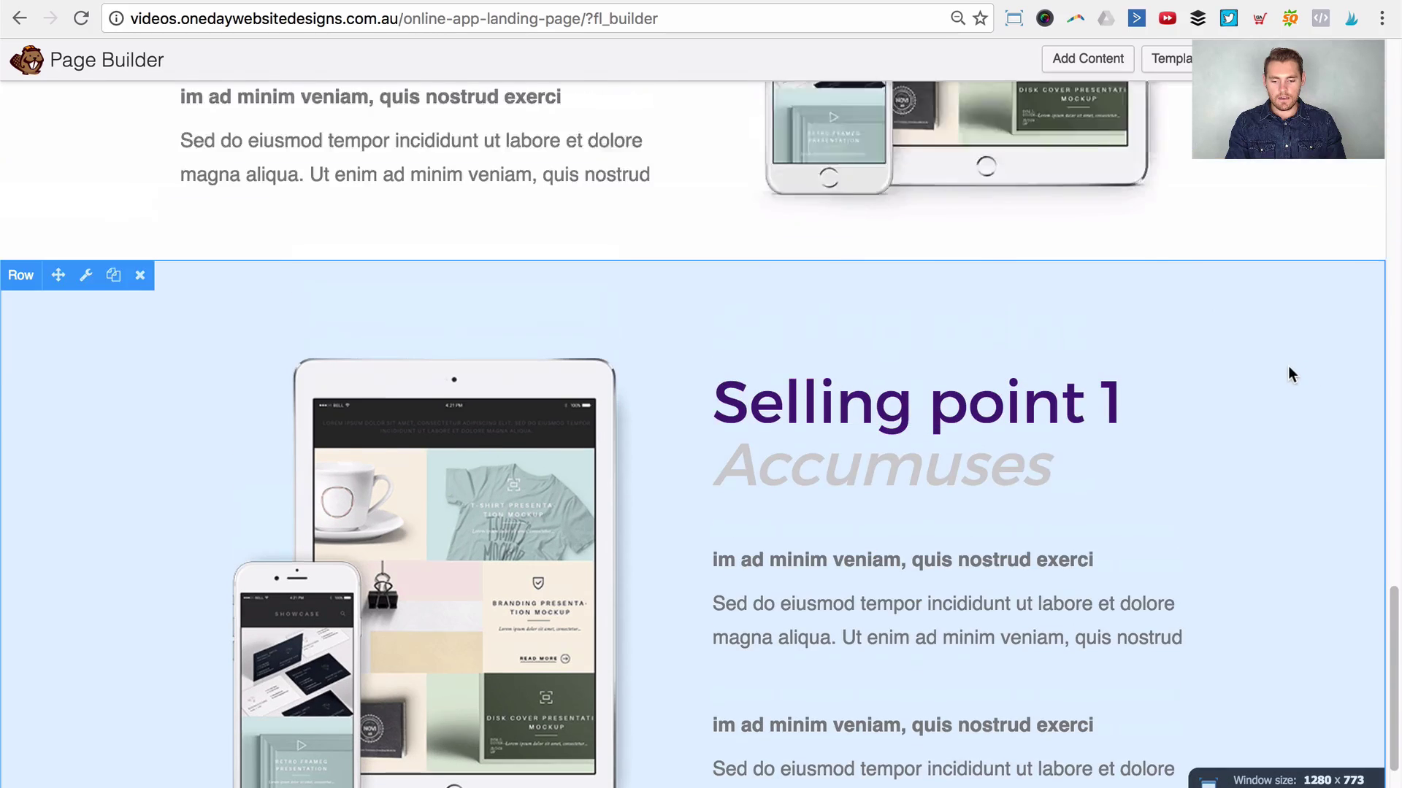
scroll(1282, 365, "down", 6)
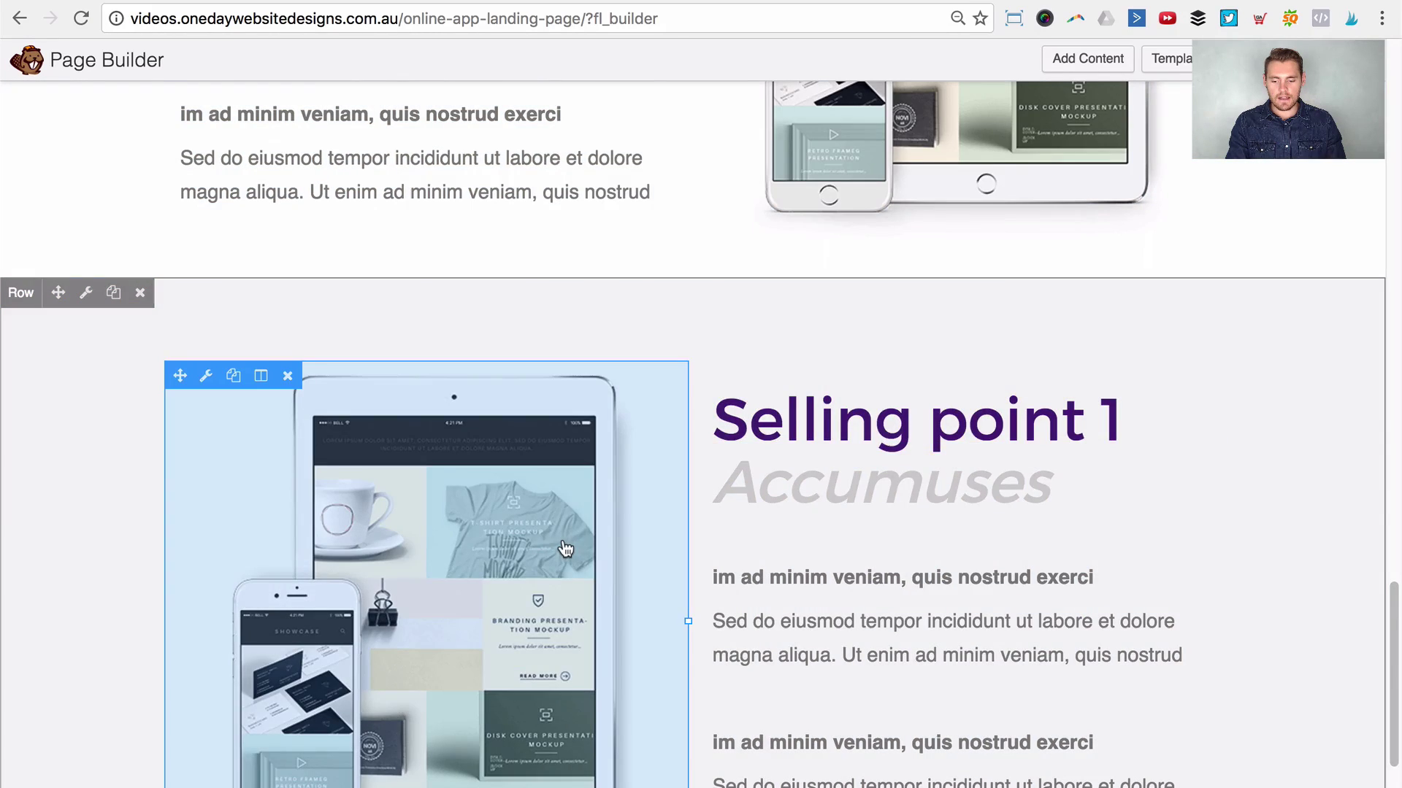
left_click(558, 541)
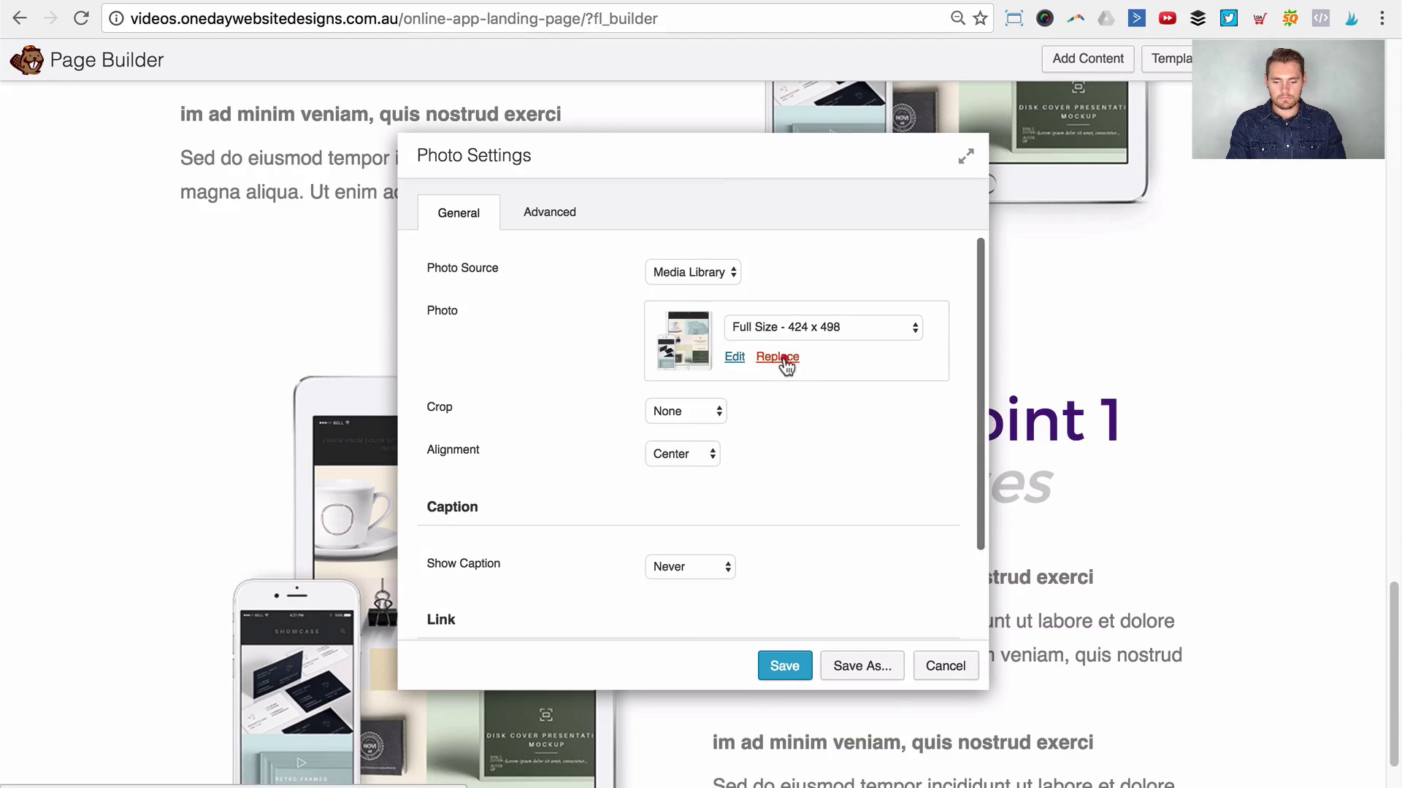
left_click(783, 357)
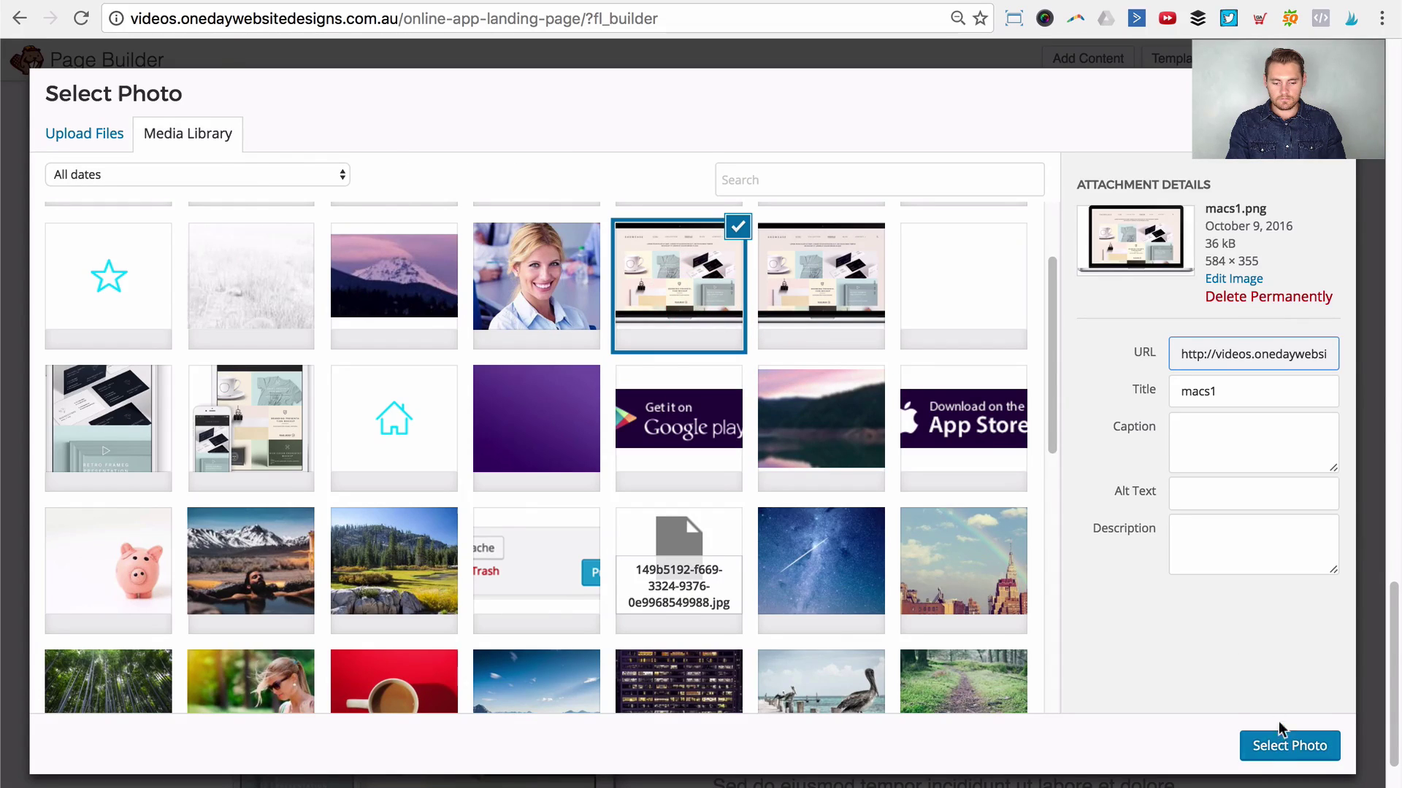
left_click(1282, 742)
left_click(780, 659)
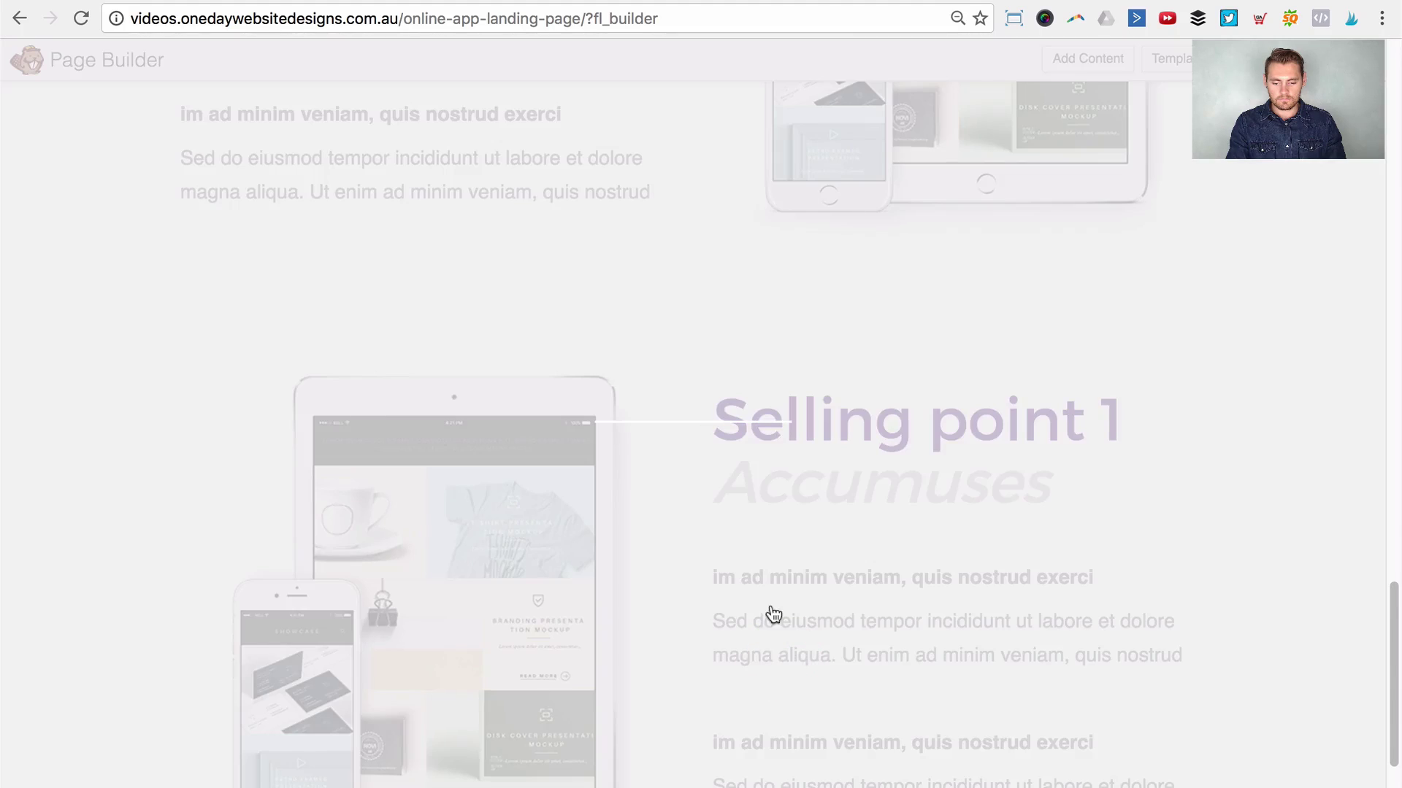
scroll(766, 643, "down", 2)
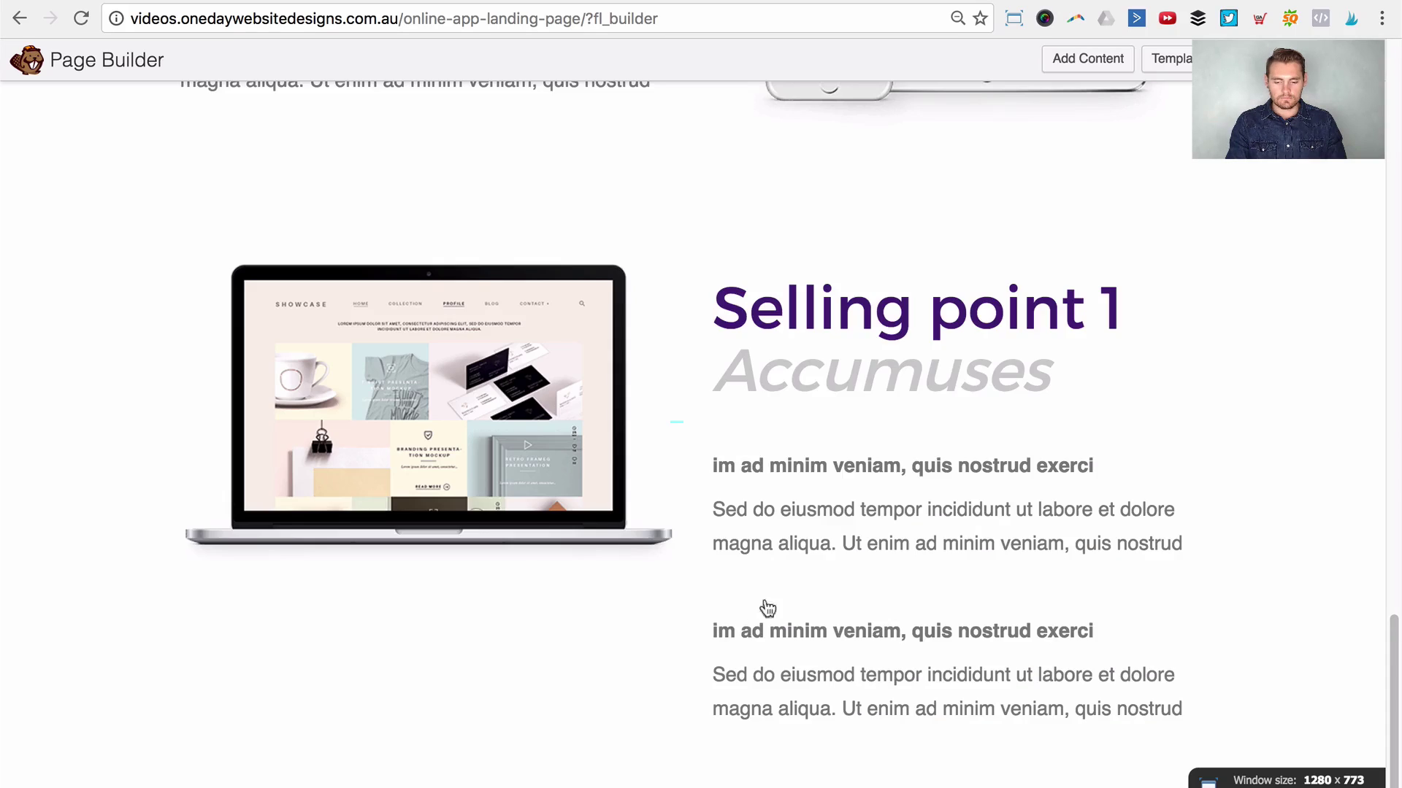
scroll(792, 605, "up", 8)
scroll(1336, 419, "up", 2)
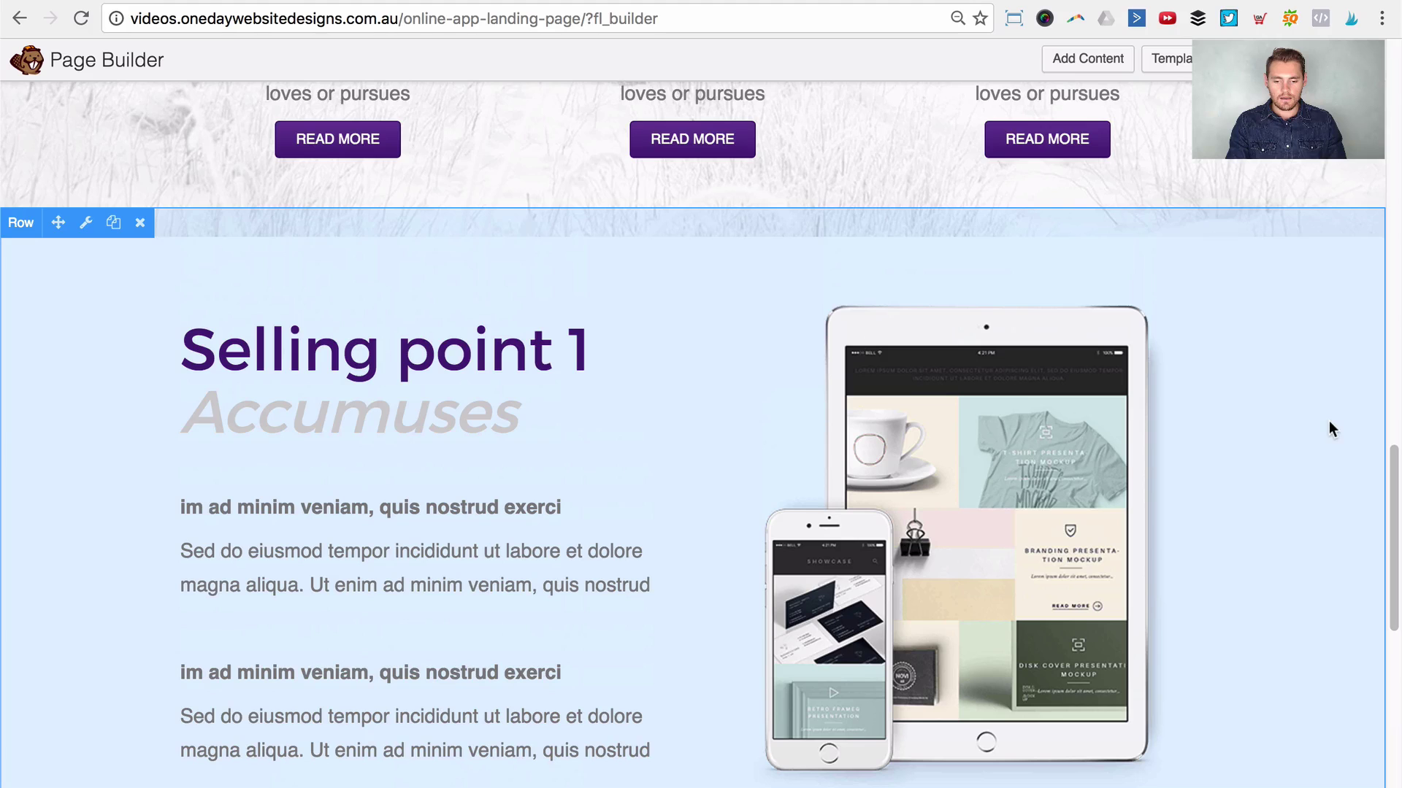
Step: Narrow the browser window to preview the page's mobile layout
scroll(1300, 448, "down", 4)
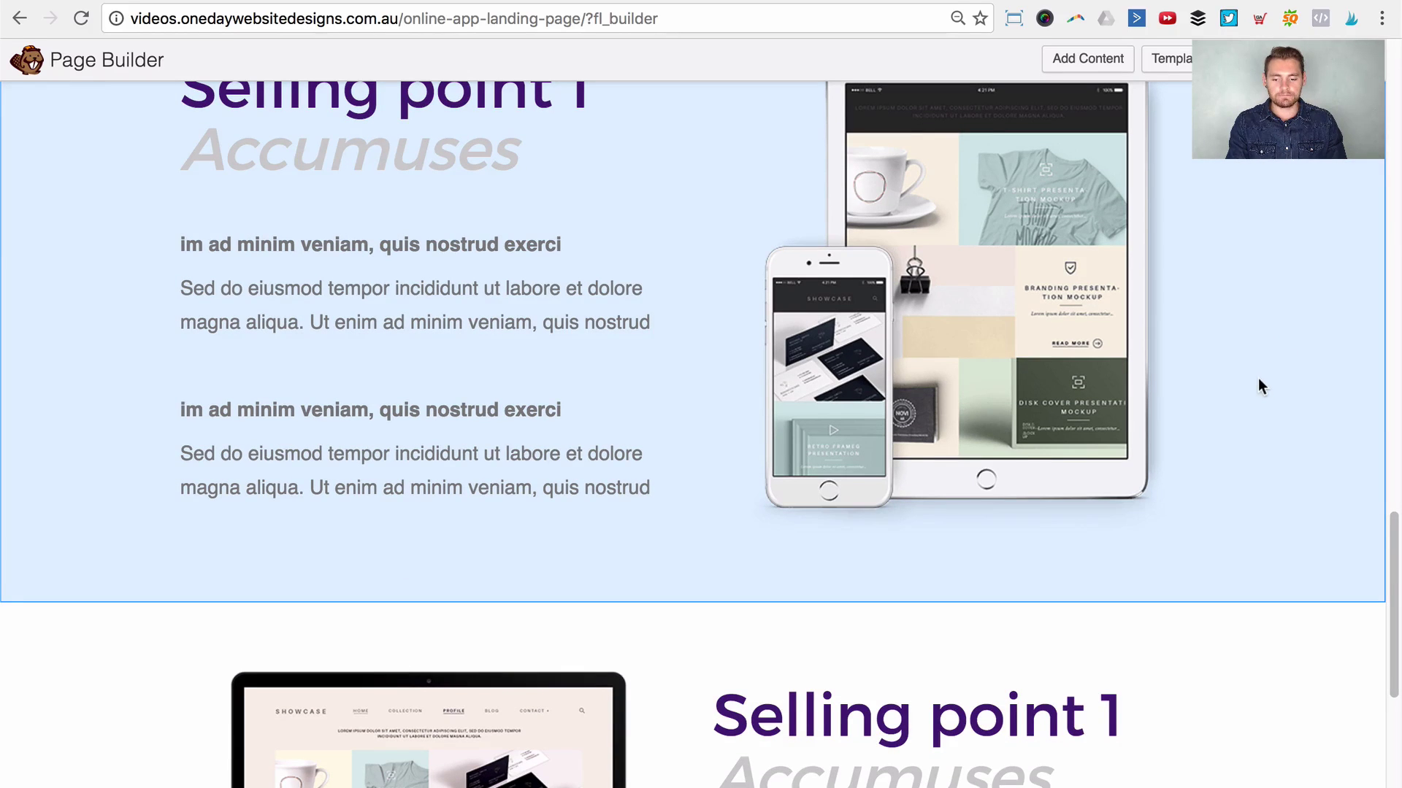
scroll(949, 328, "up", 2)
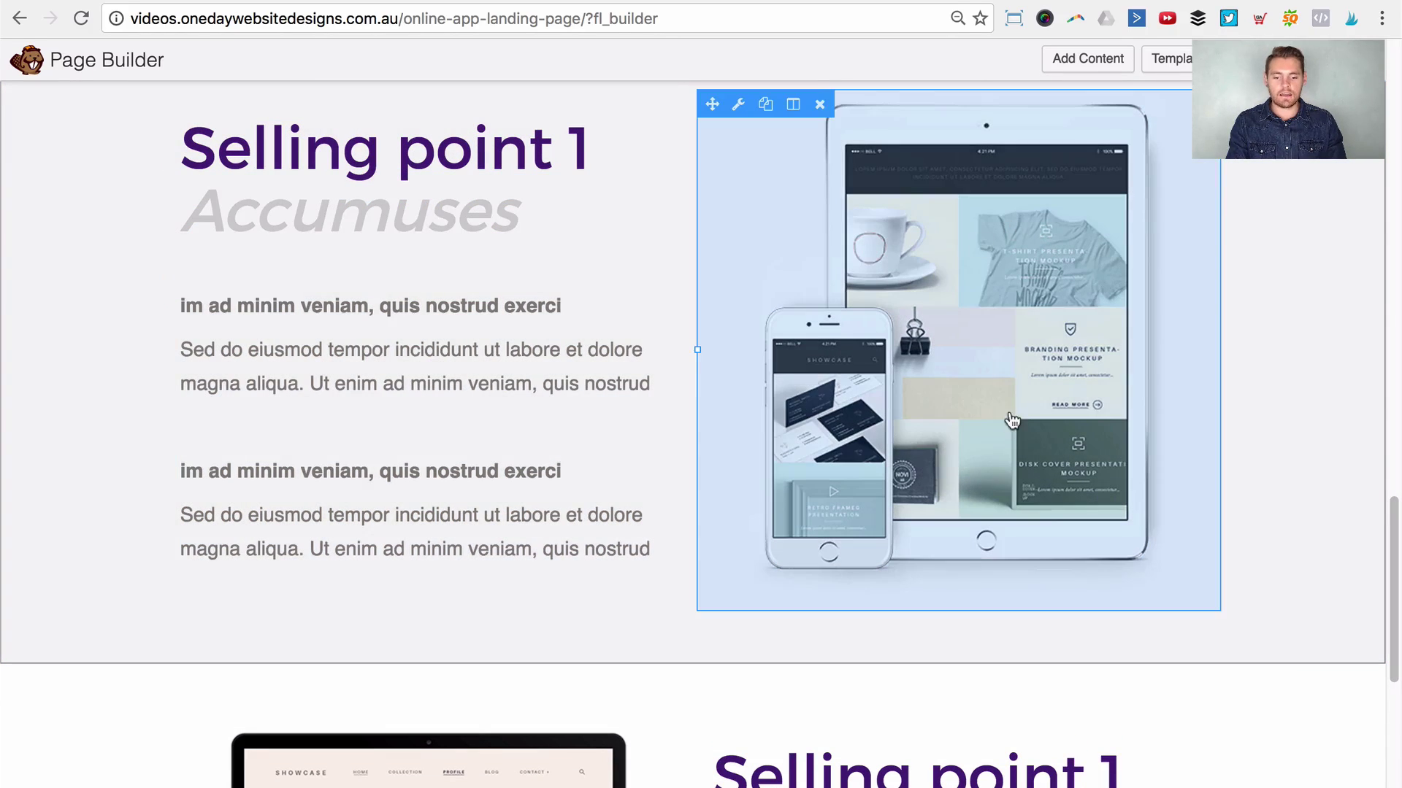
scroll(1014, 398, "down", 10)
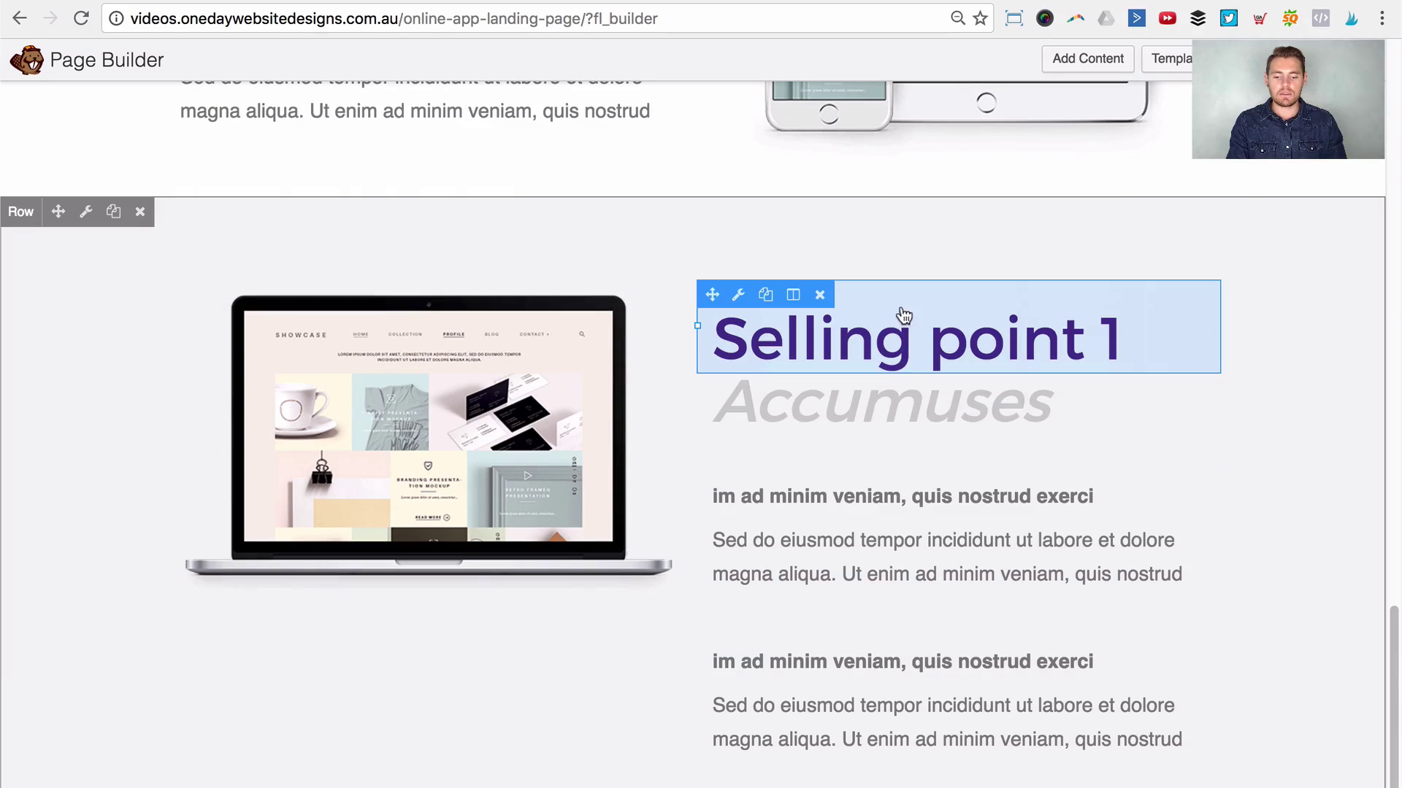
scroll(1059, 416, "up", 5)
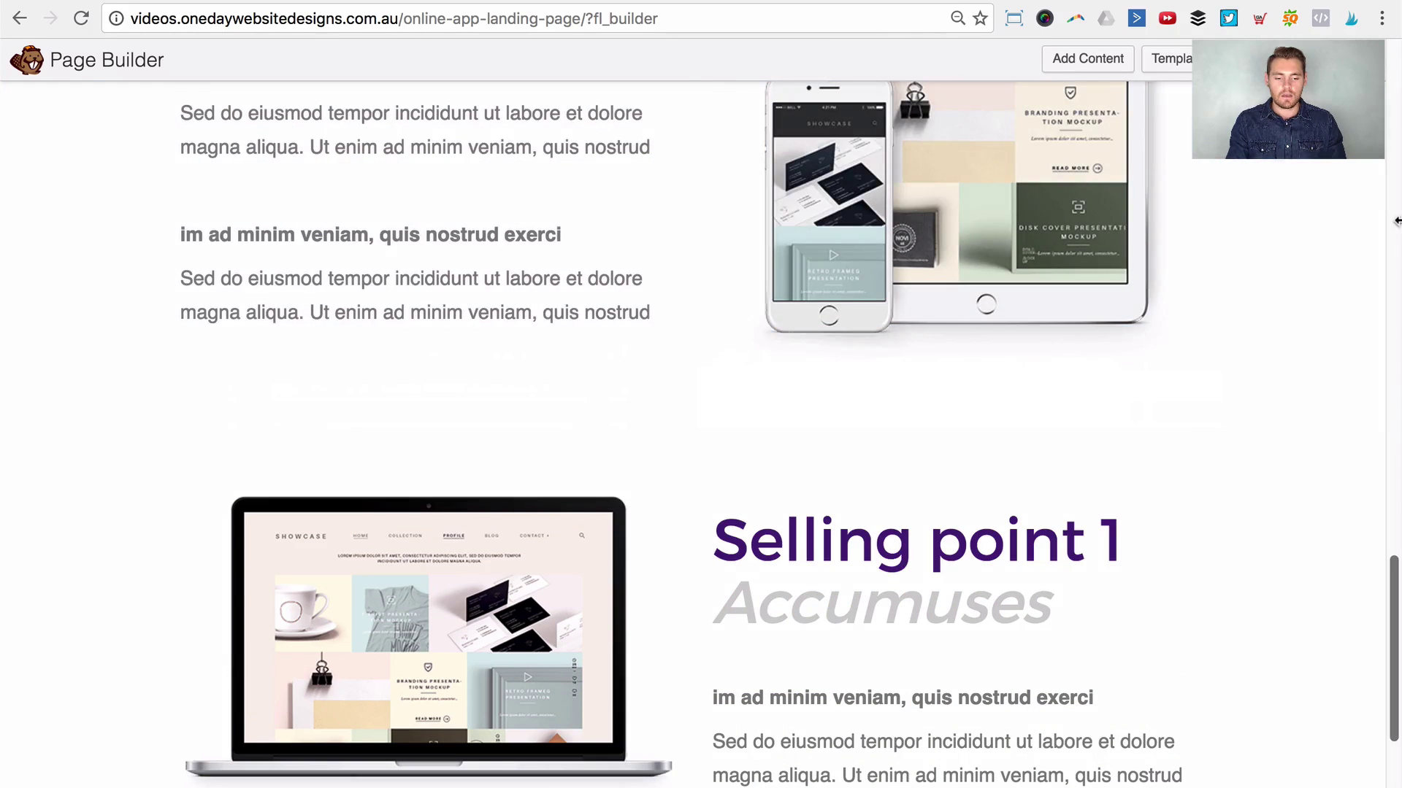
left_click_drag(1364, 237, 616, 334)
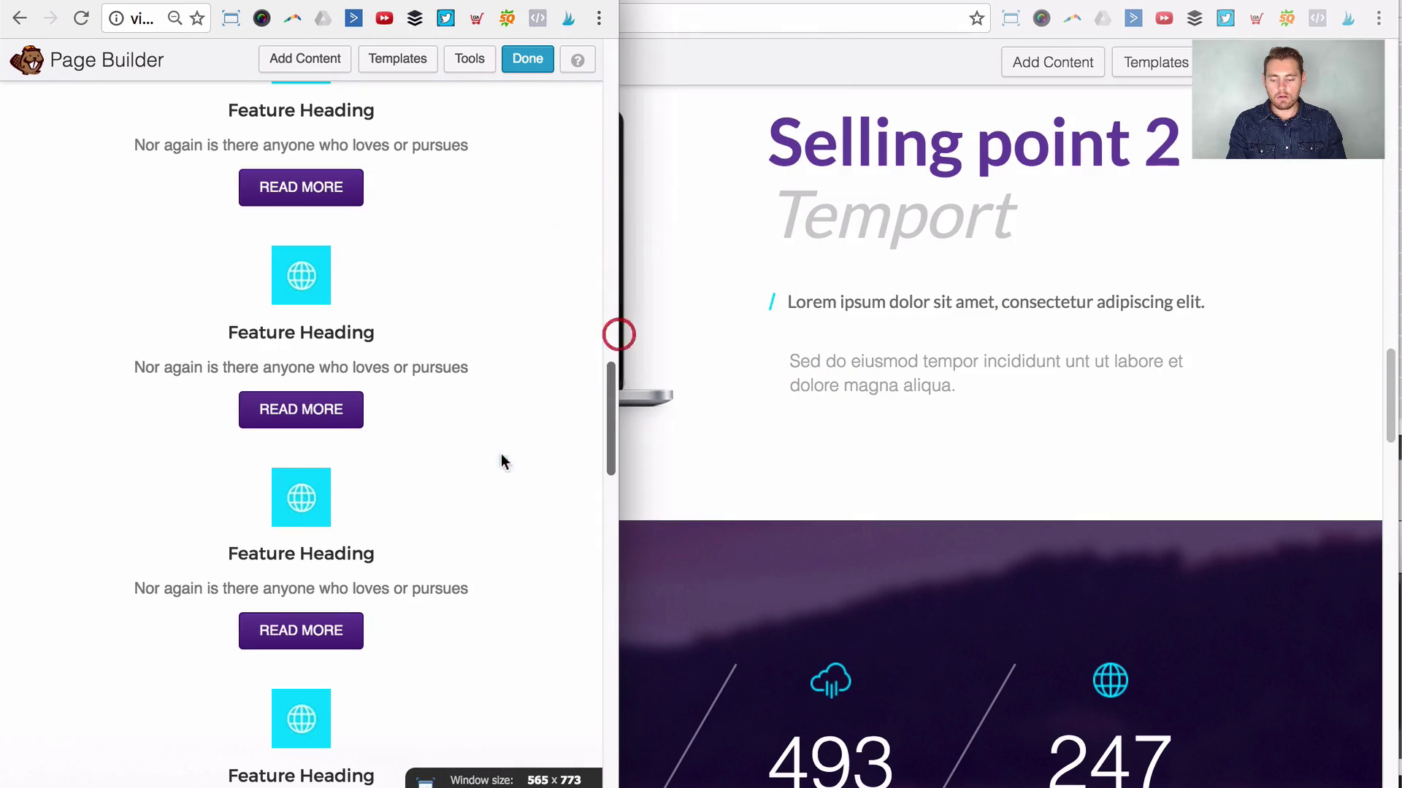
scroll(511, 445, "down", 10)
scroll(547, 441, "up", 5)
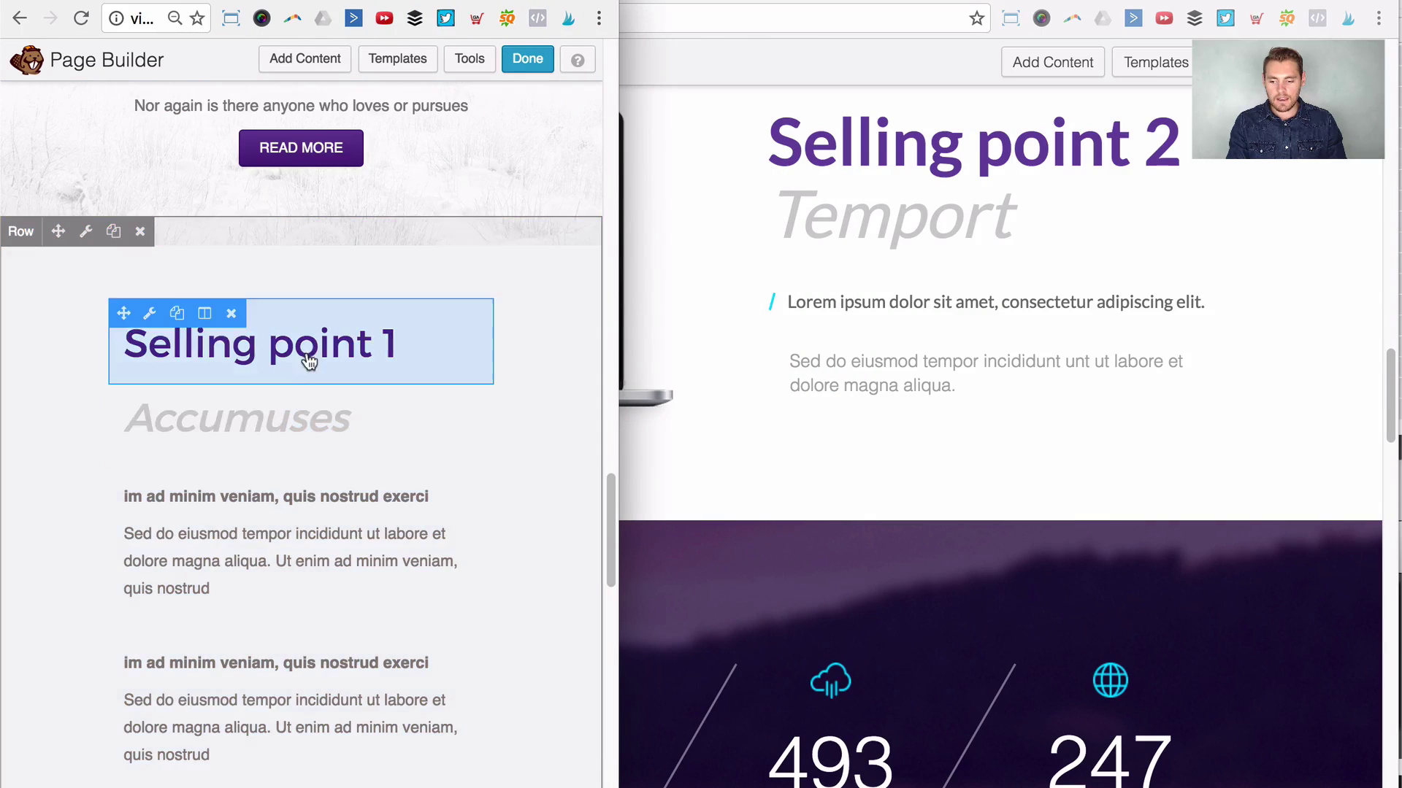
scroll(306, 379, "down", 3)
scroll(307, 406, "down", 10)
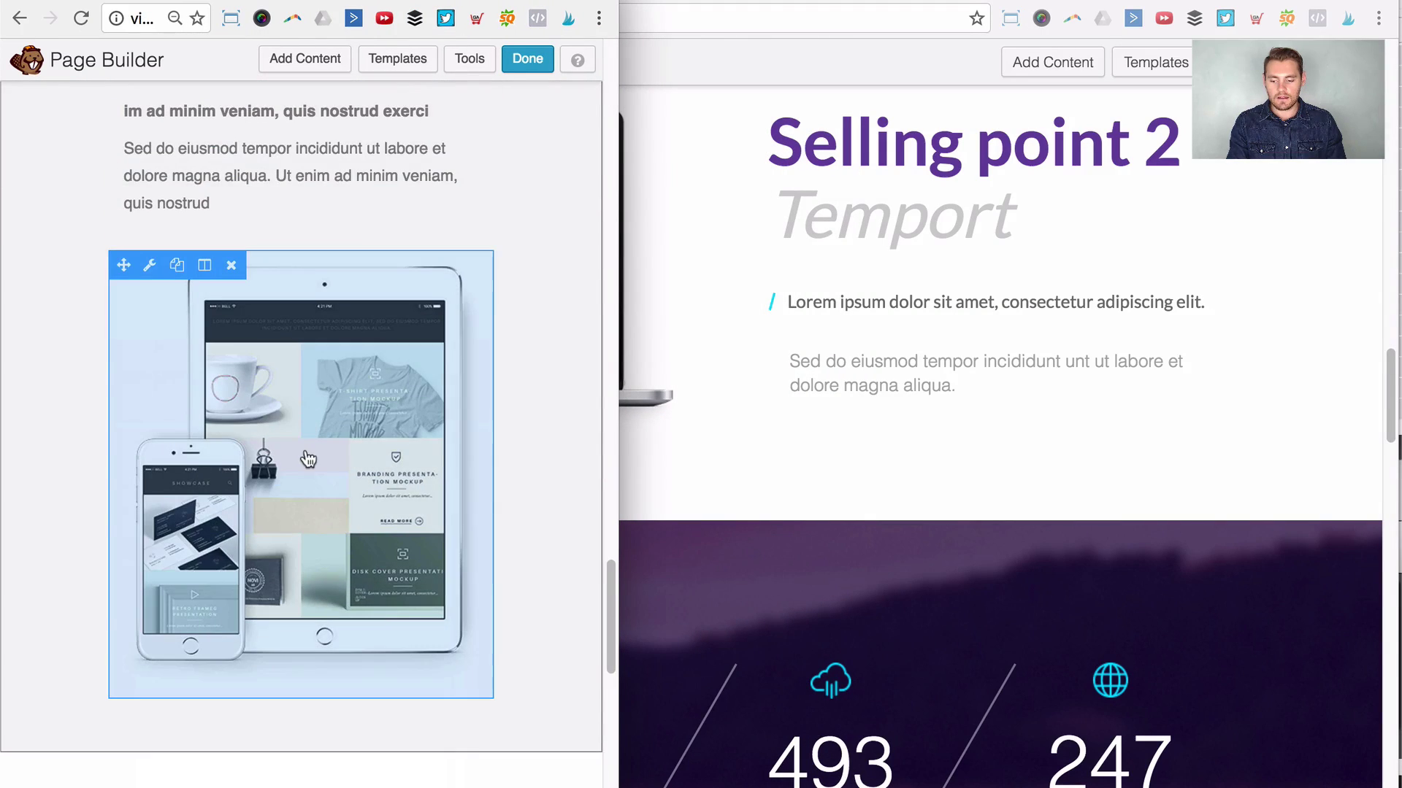
scroll(324, 522, "down", 5)
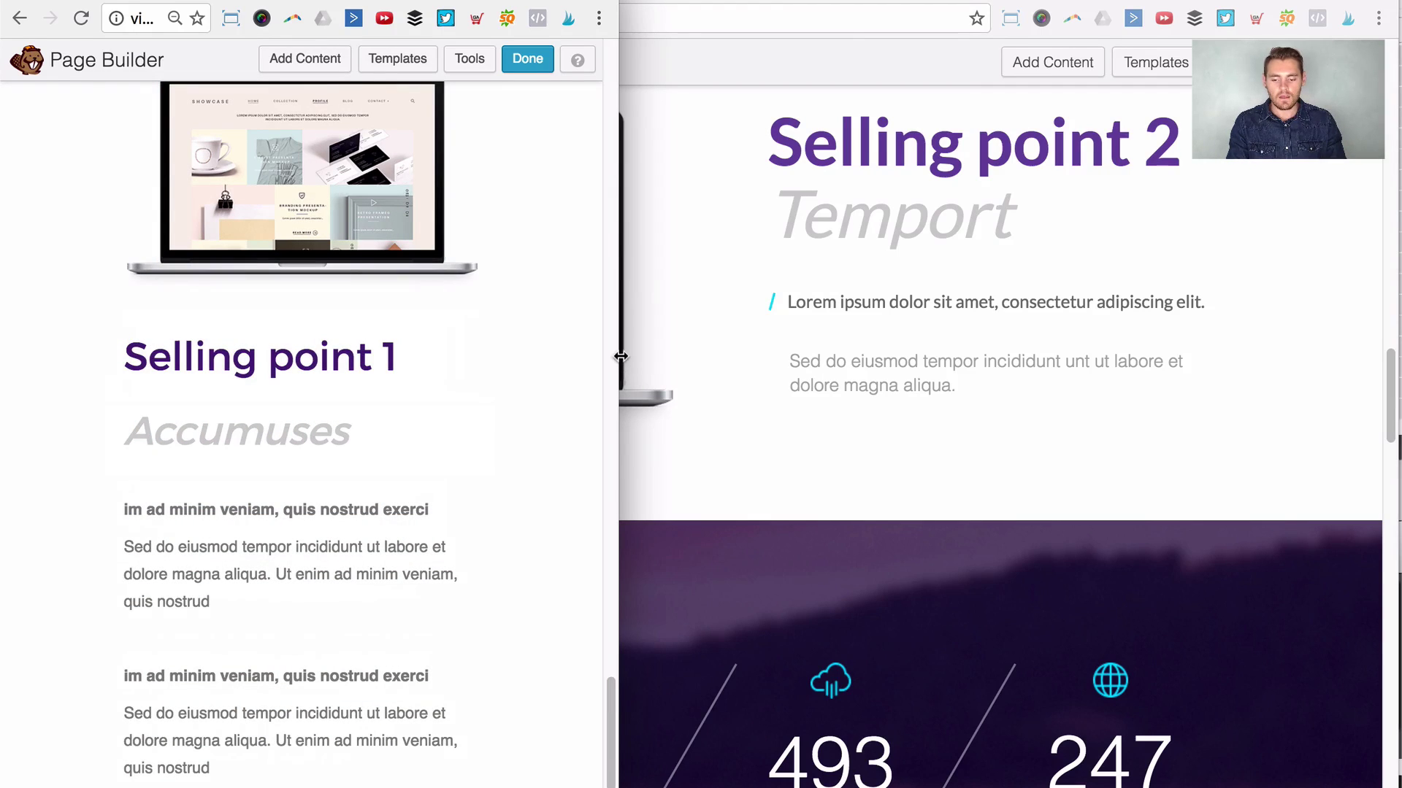
Step: Widen the editor back to 1280 px desktop width and scroll to the Selling point 1 row
left_click_drag(619, 357, 1396, 342)
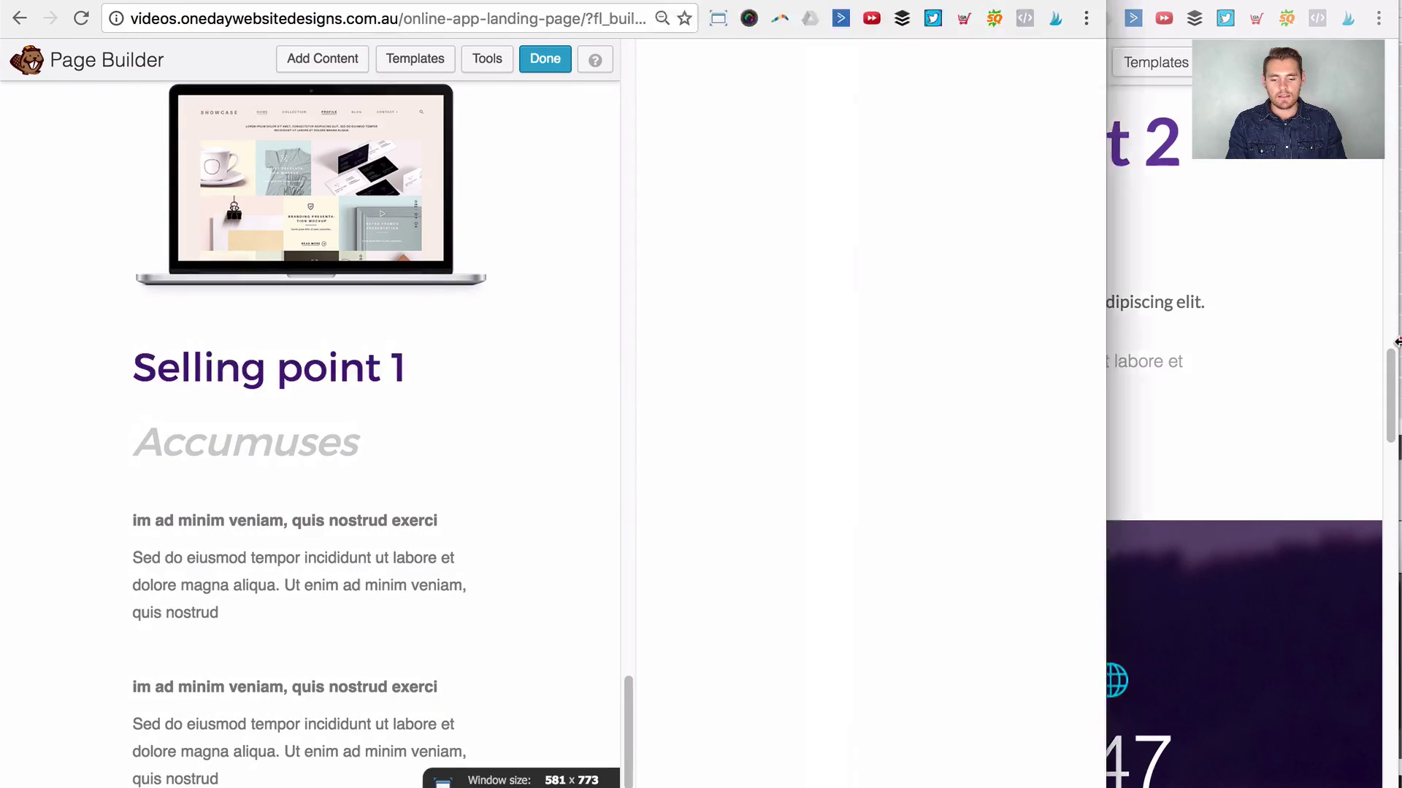
scroll(1160, 382, "up", 6)
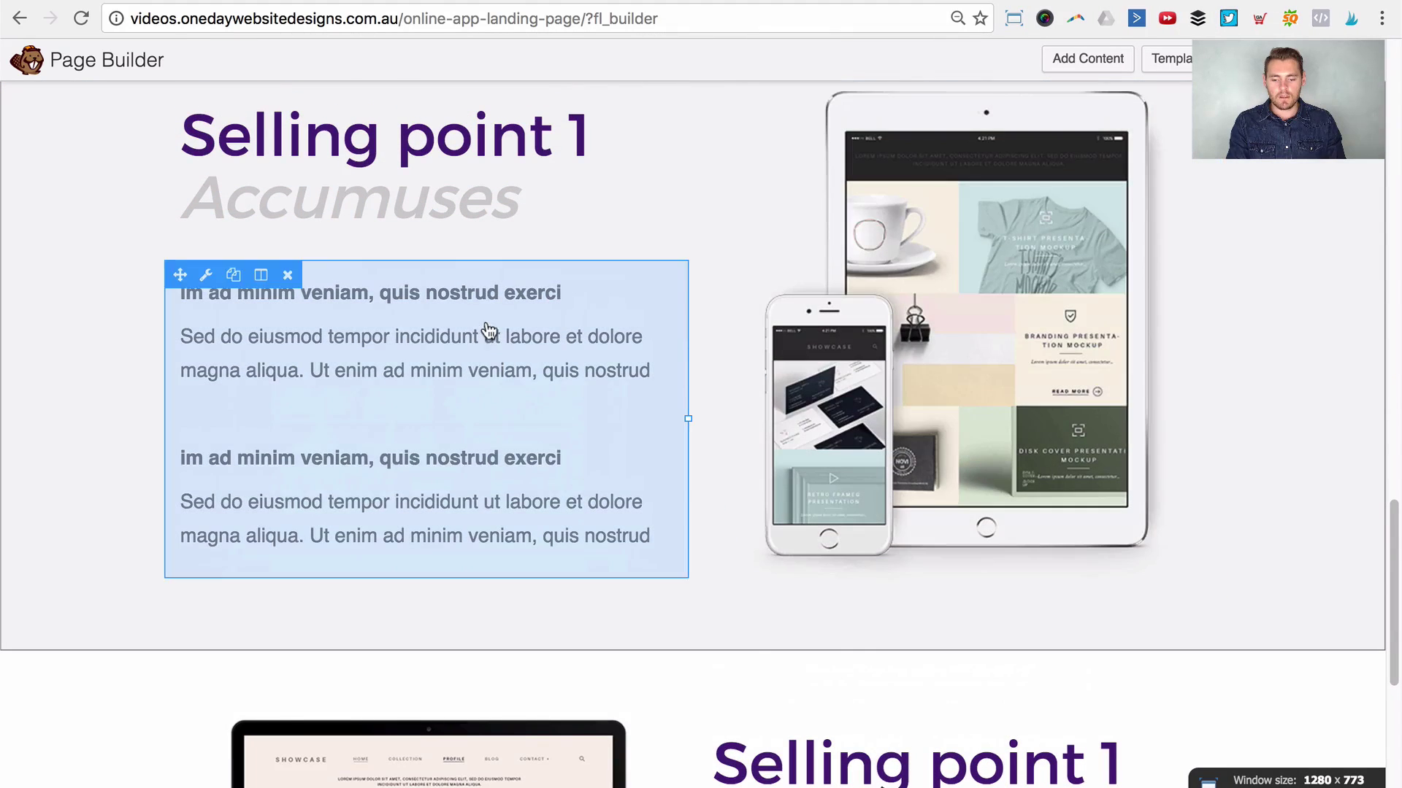
scroll(720, 354, "down", 1)
scroll(448, 298, "up", 3)
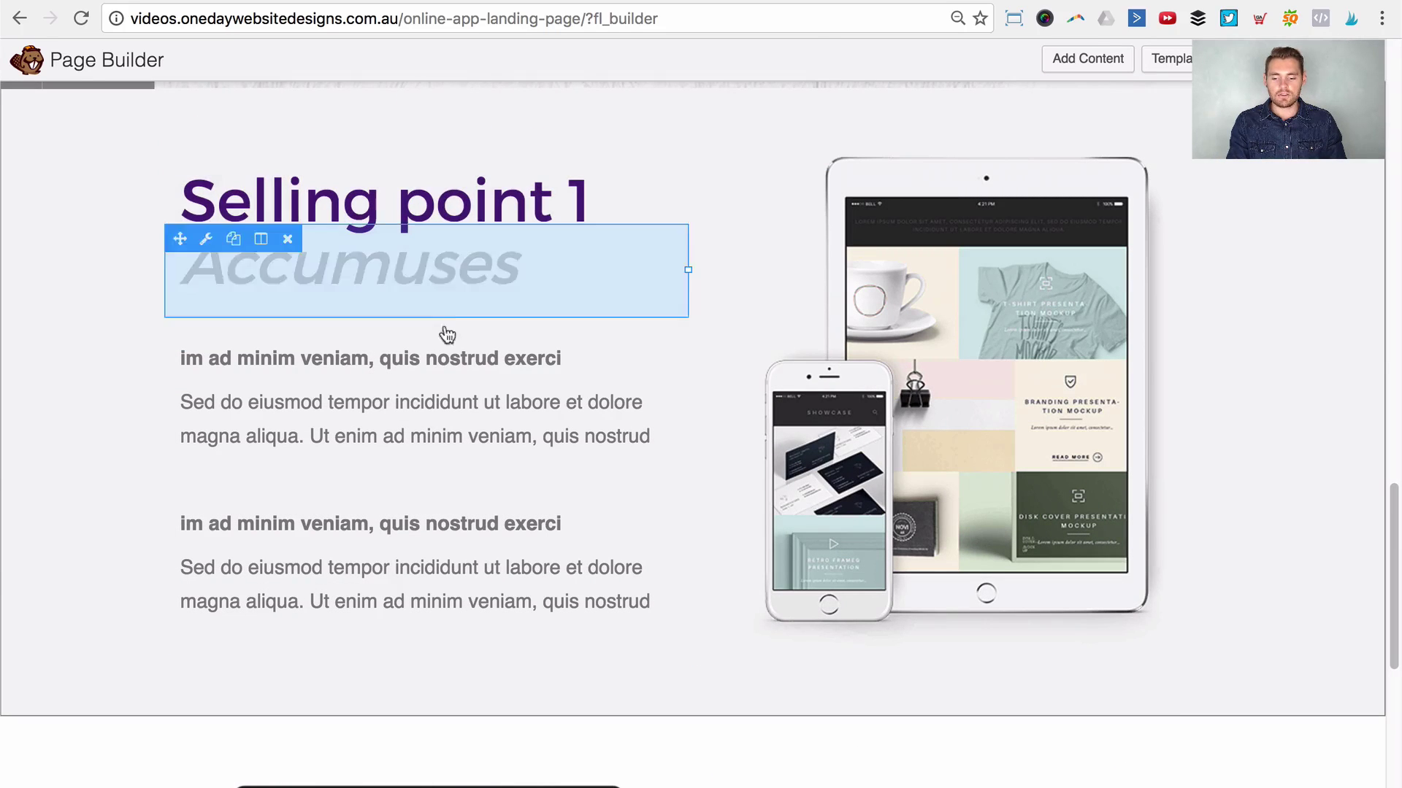
scroll(1036, 338, "down", 3)
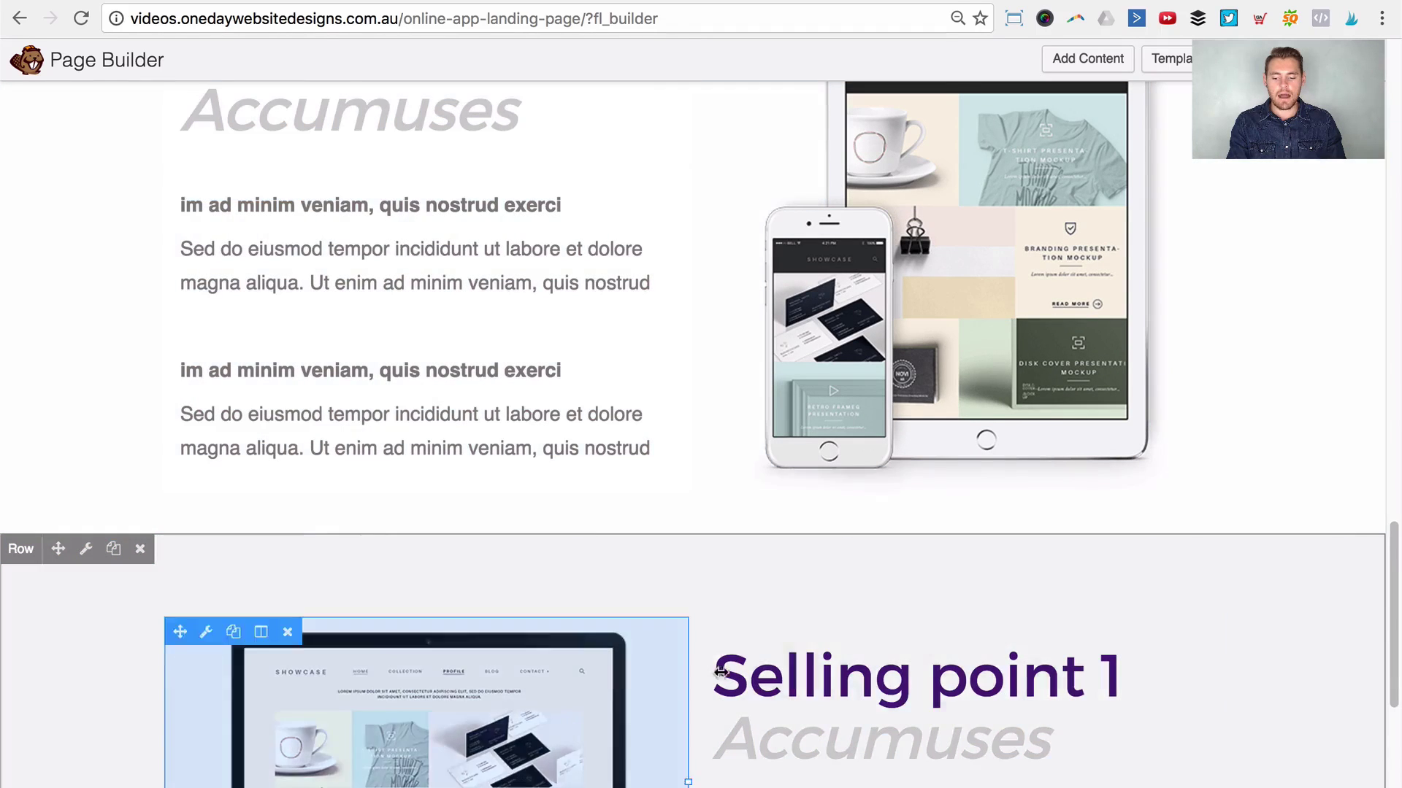
scroll(627, 314, "up", 2)
scroll(292, 219, "up", 2)
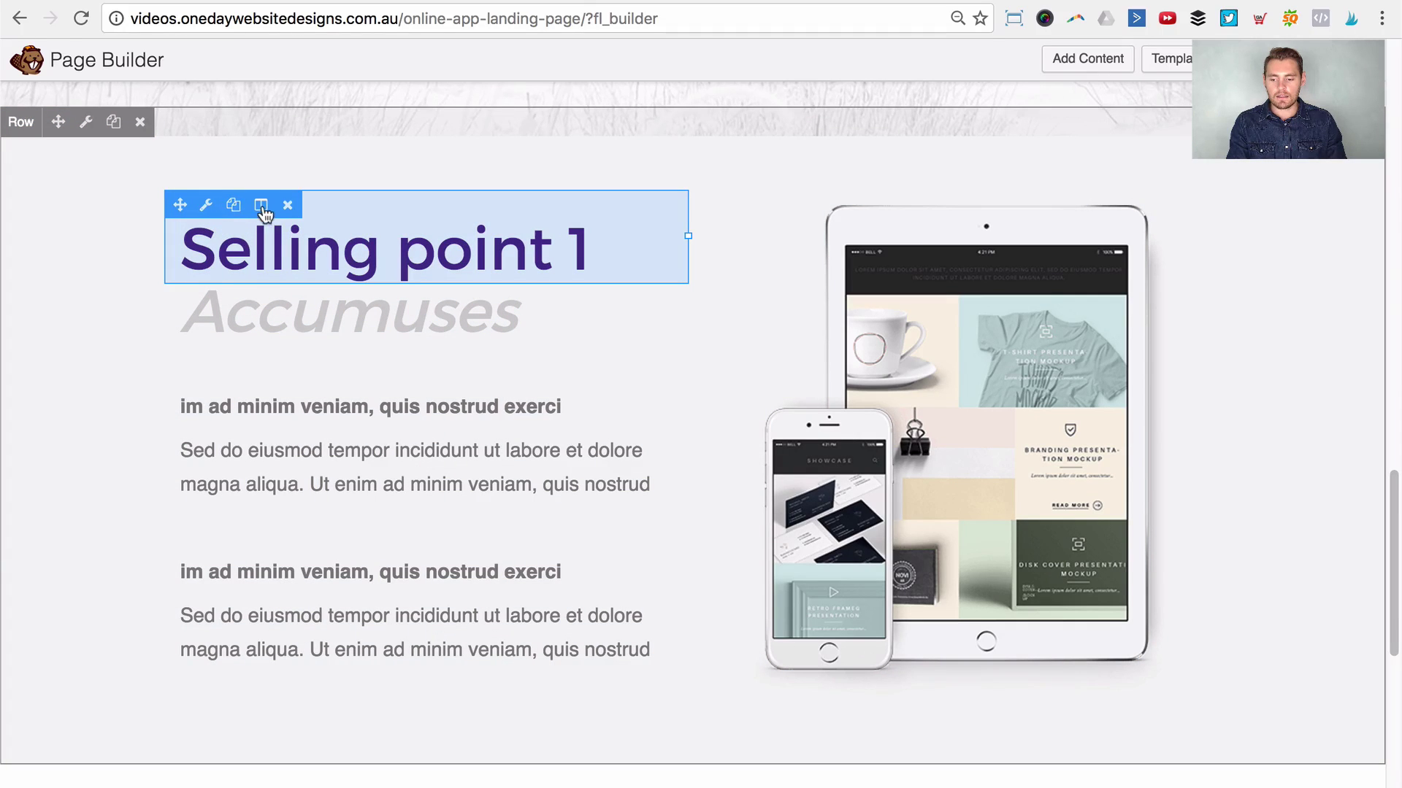
Step: Set the Selling point 1 text column's small-device Stacking Order to Reversed and save
left_click(261, 206)
left_click(276, 233)
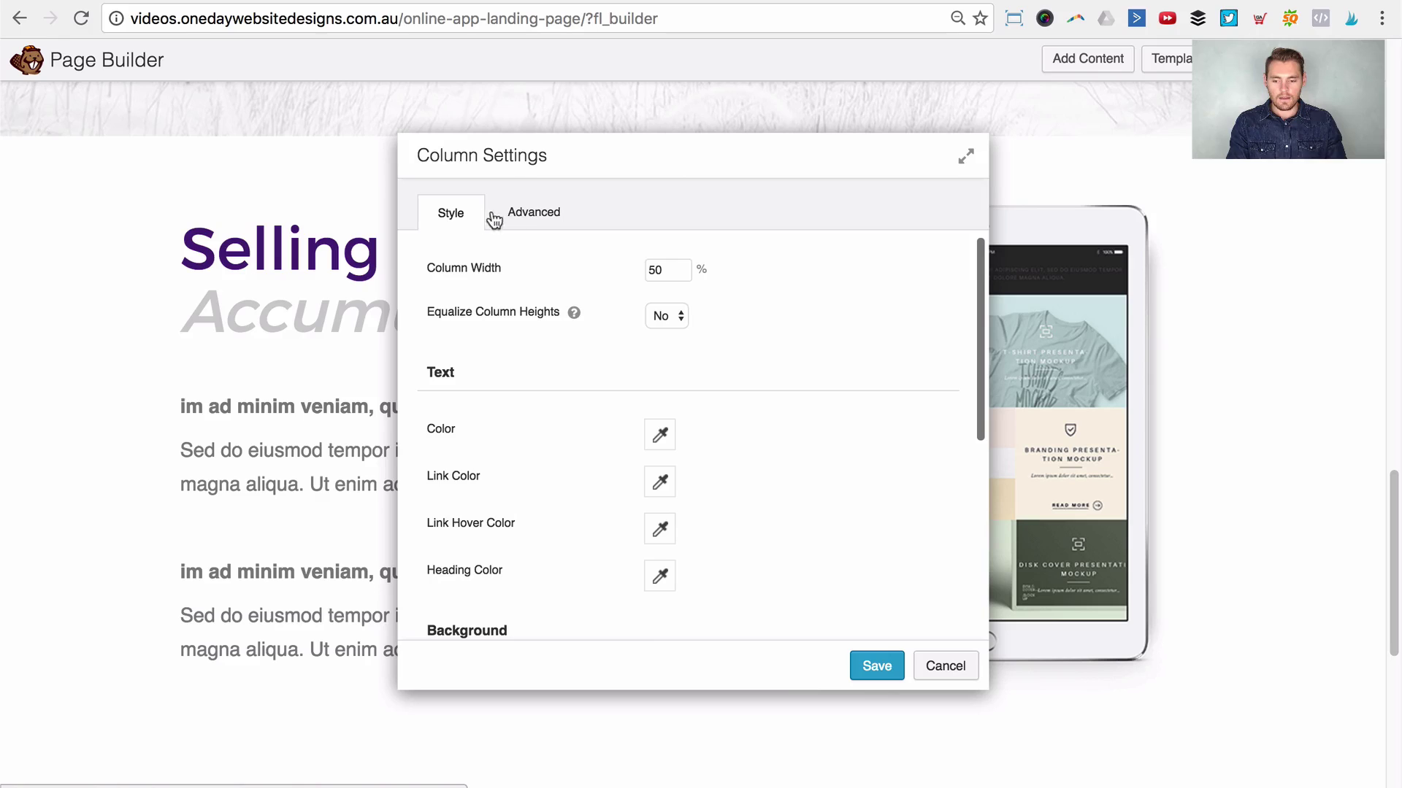
left_click(533, 212)
scroll(546, 320, "down", 10)
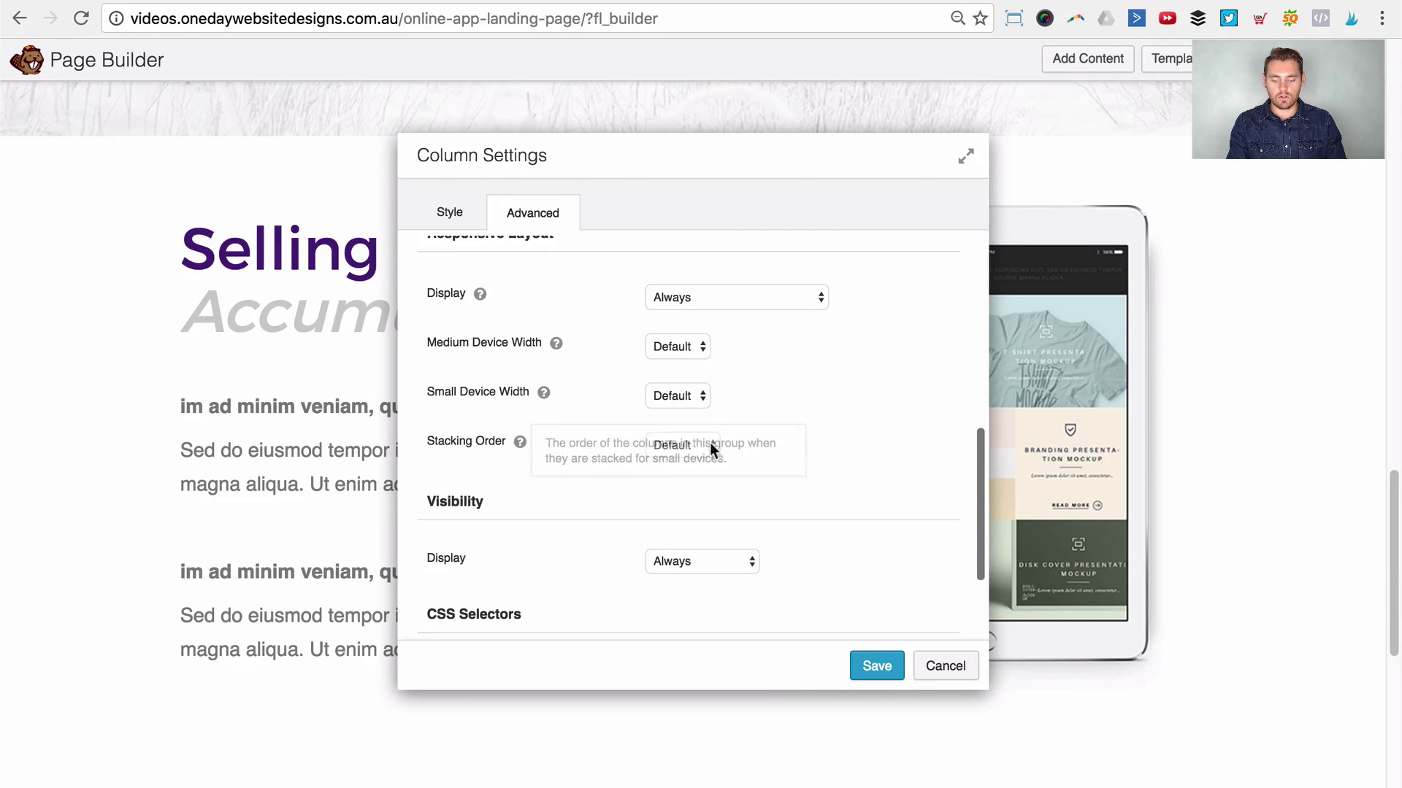
mouse_move(522, 443)
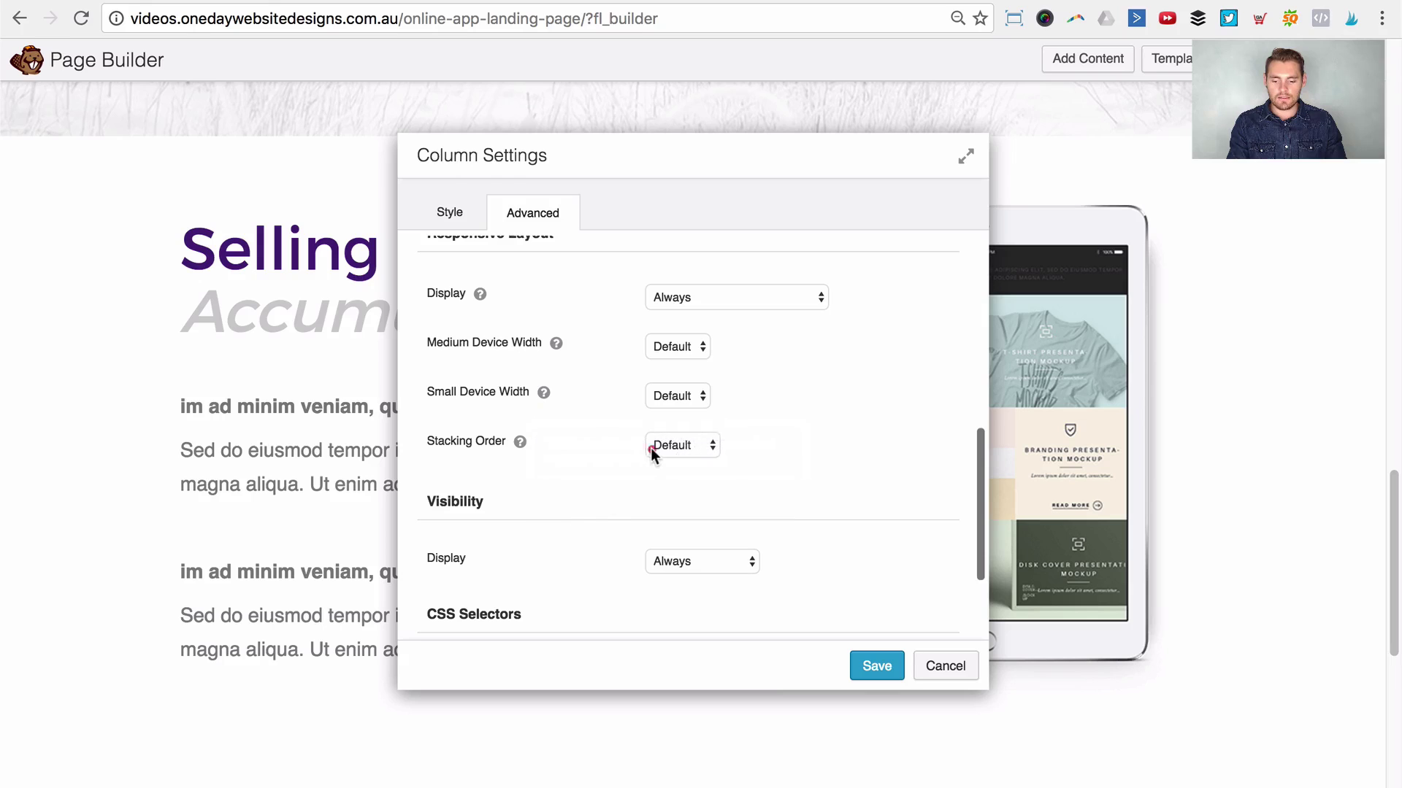
left_click(650, 448)
left_click(666, 458)
left_click(863, 667)
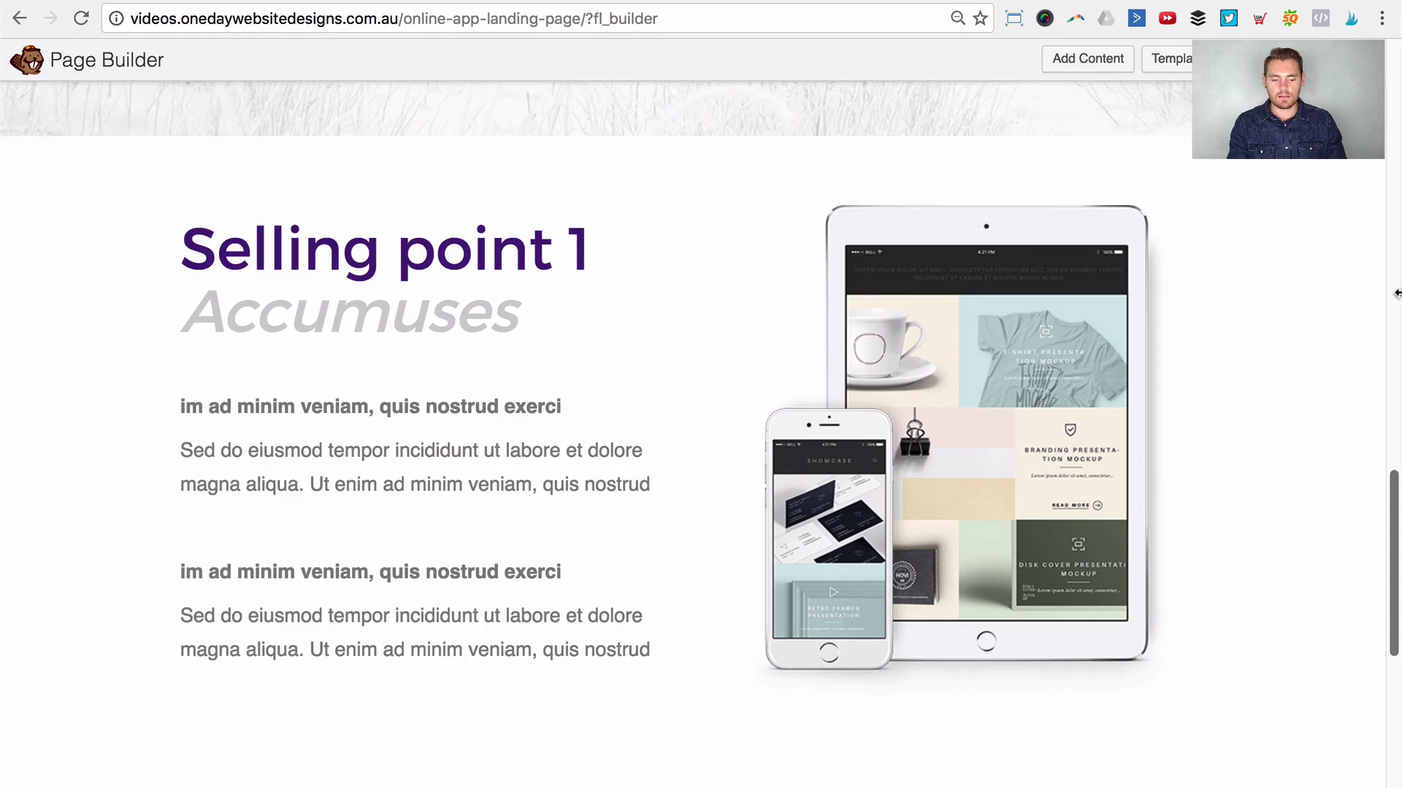
left_click_drag(1395, 292, 688, 275)
scroll(570, 392, "down", 5)
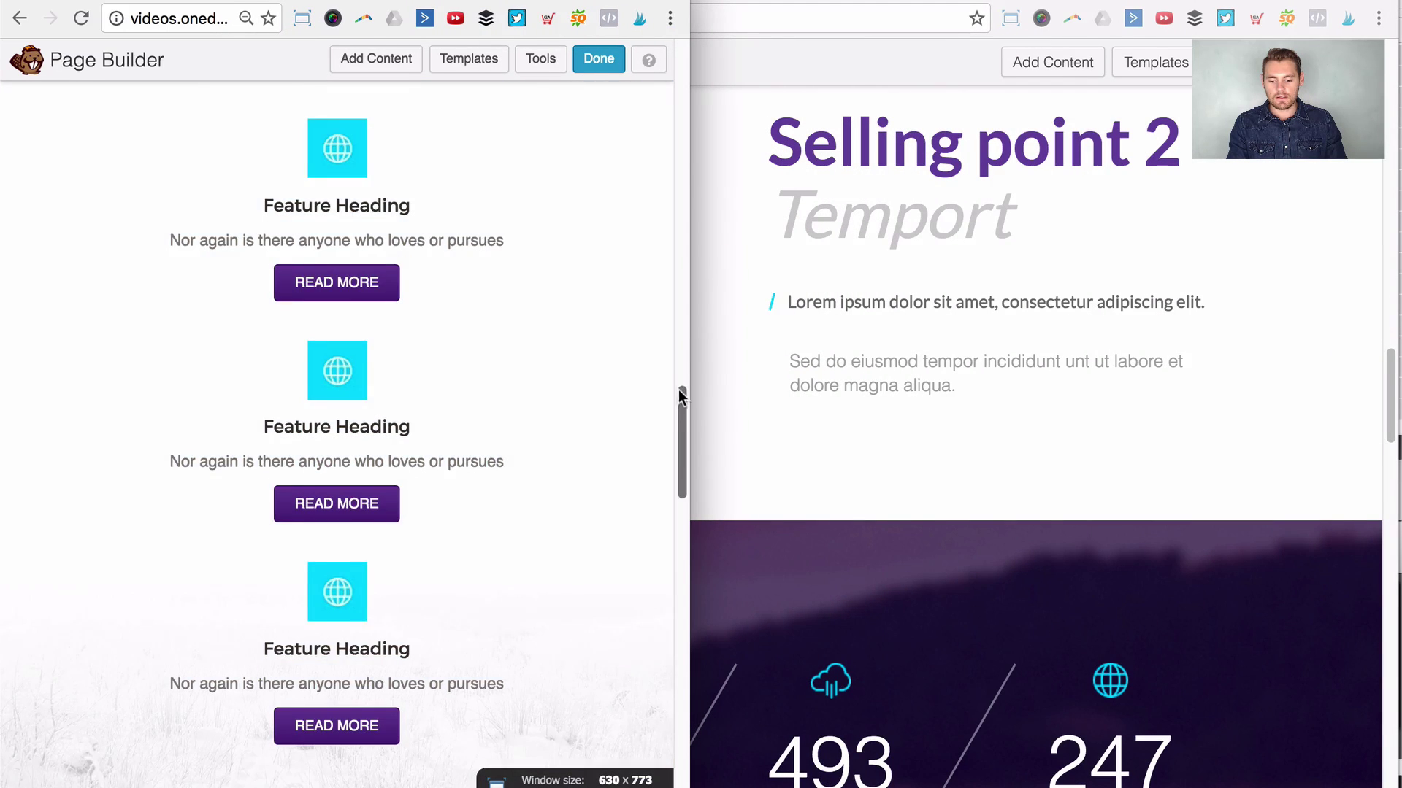
scroll(690, 437, "down", 6)
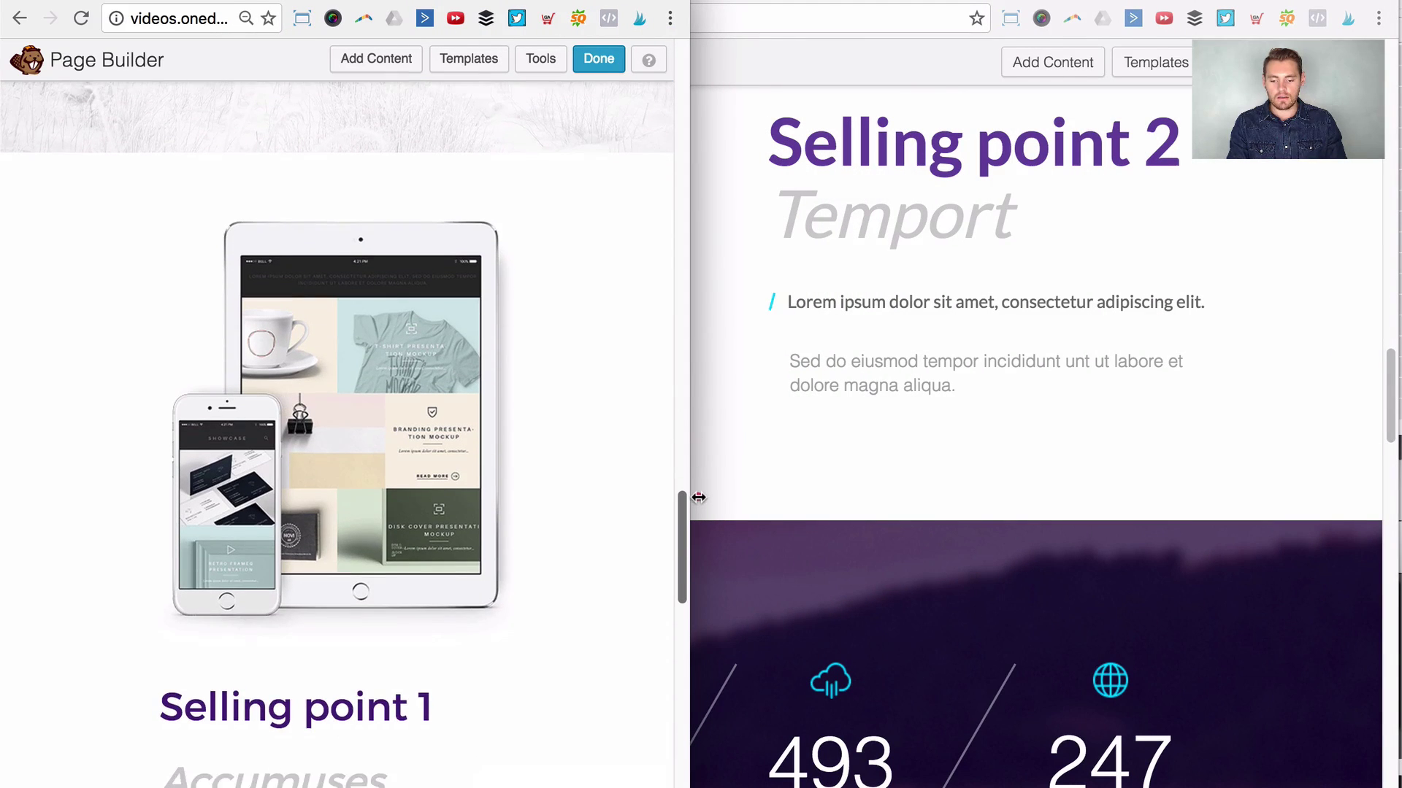
scroll(699, 506, "down", 12)
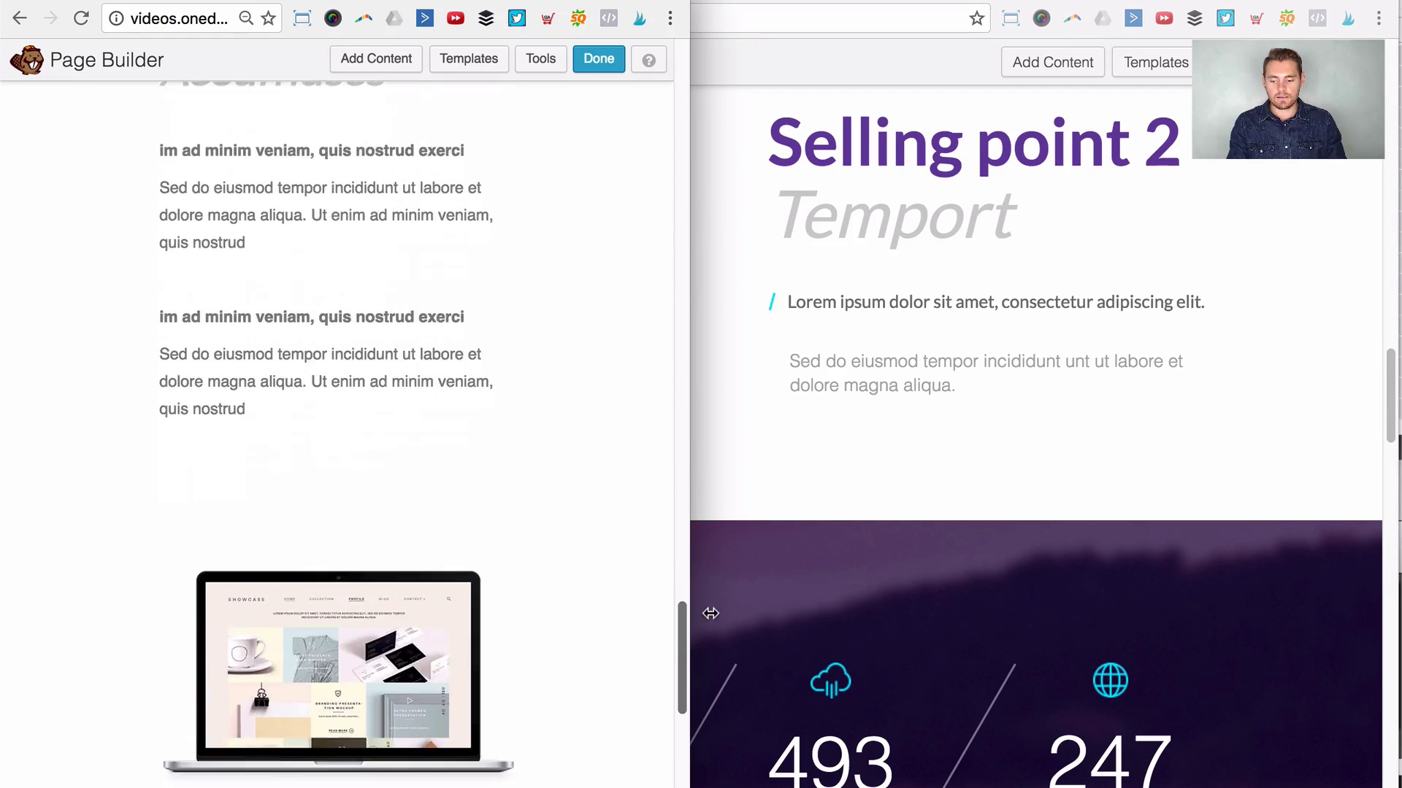
scroll(718, 662, "down", 3)
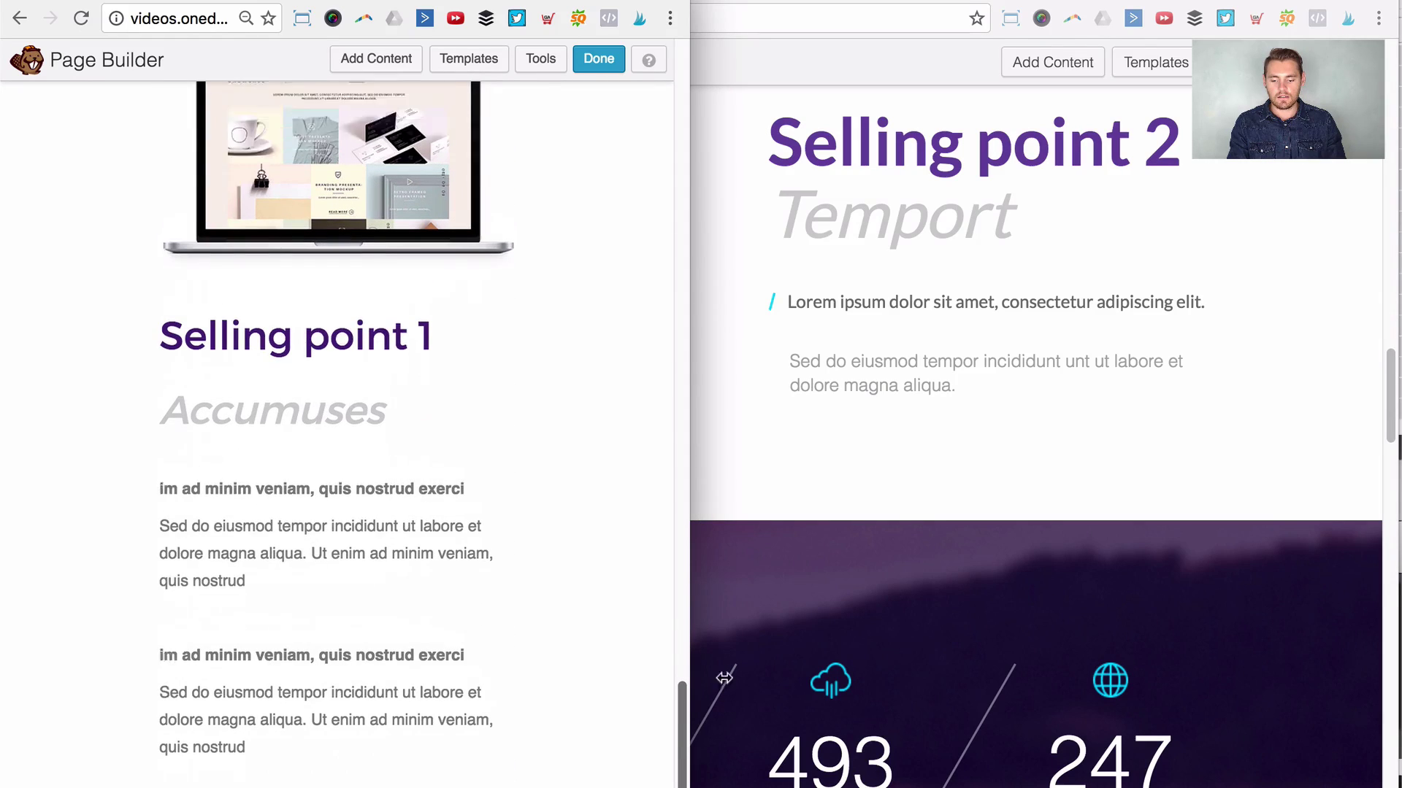
left_click_drag(732, 504, 1370, 469)
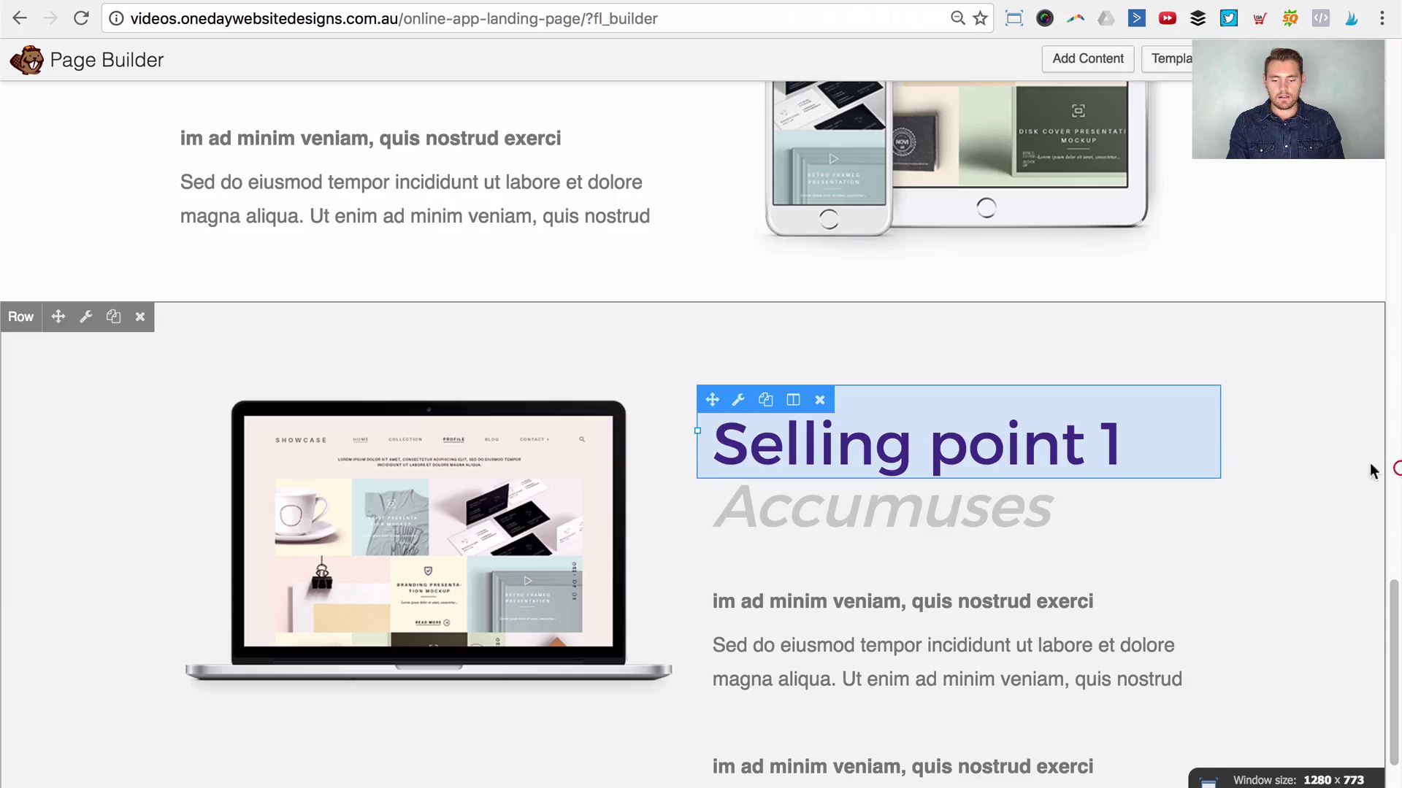
scroll(939, 454, "up", 10)
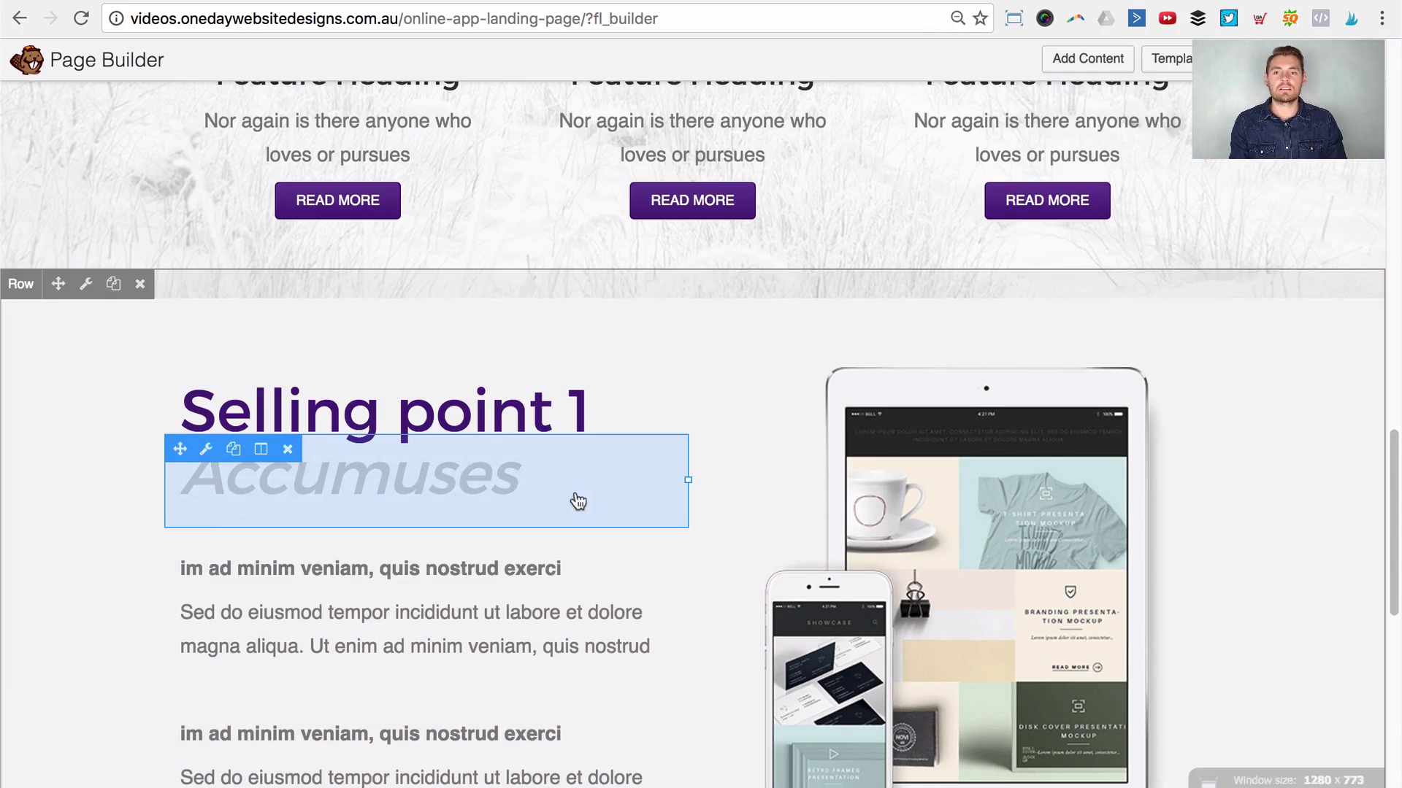
scroll(573, 497, "down", 3)
scroll(558, 497, "down", 4)
mouse_move(554, 502)
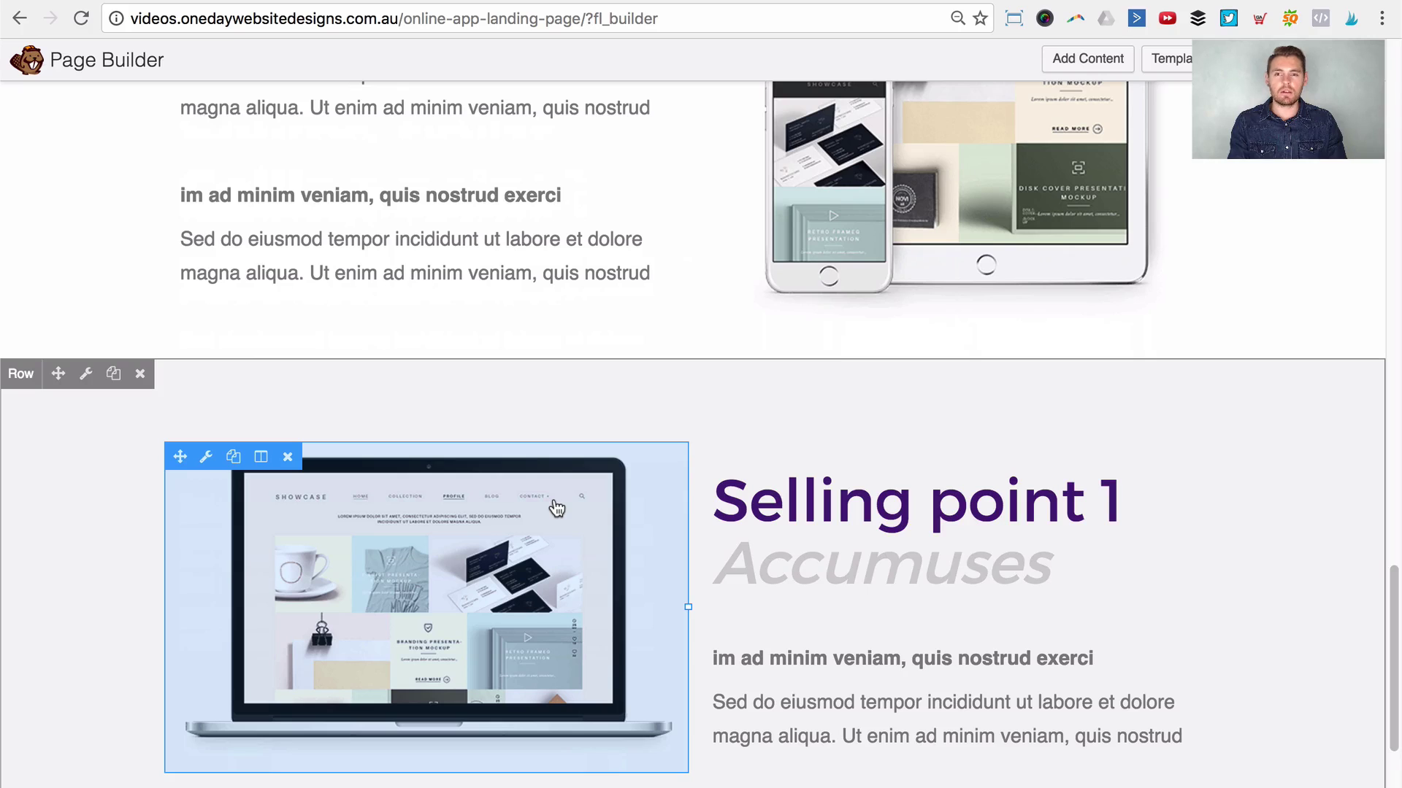
scroll(557, 508, "down", 5)
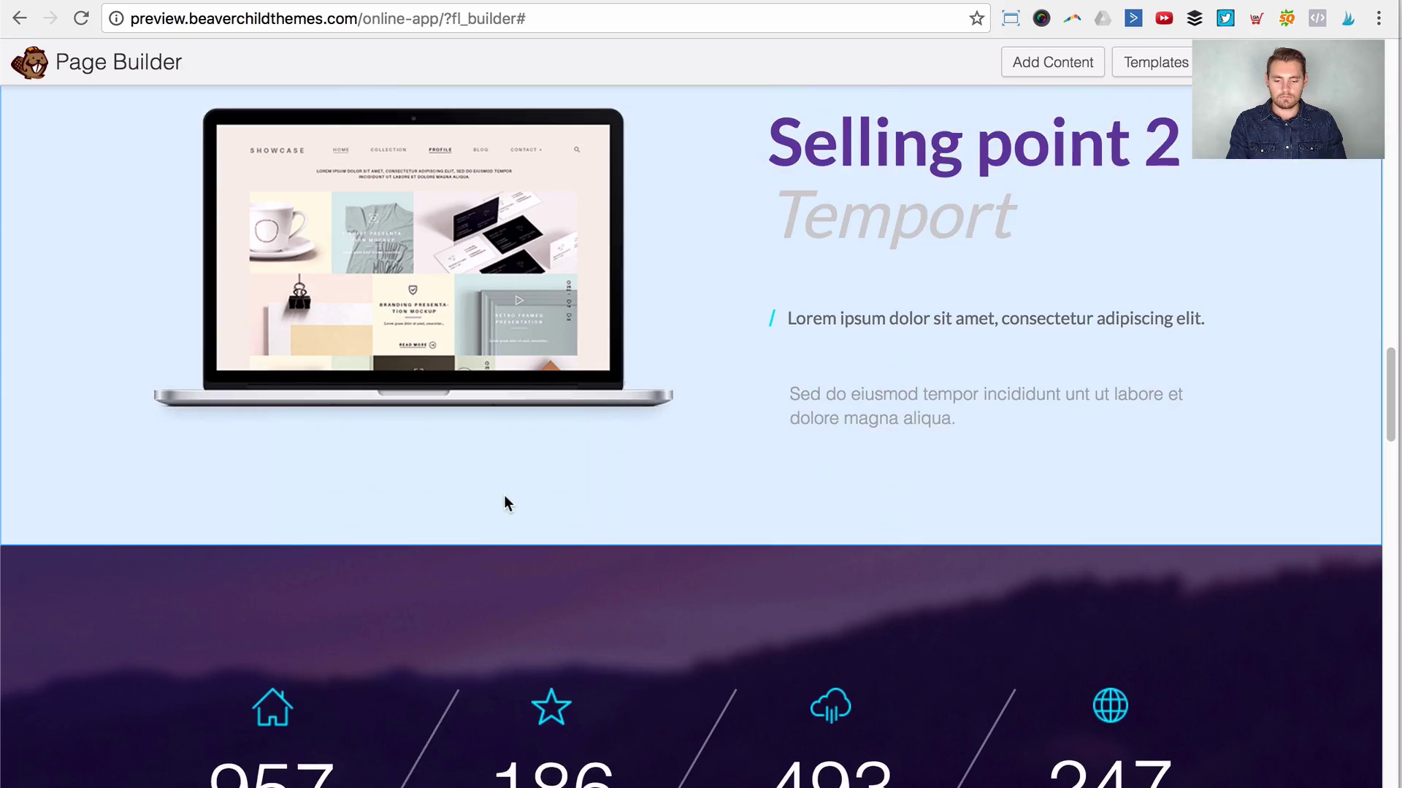
scroll(504, 501, "down", 10)
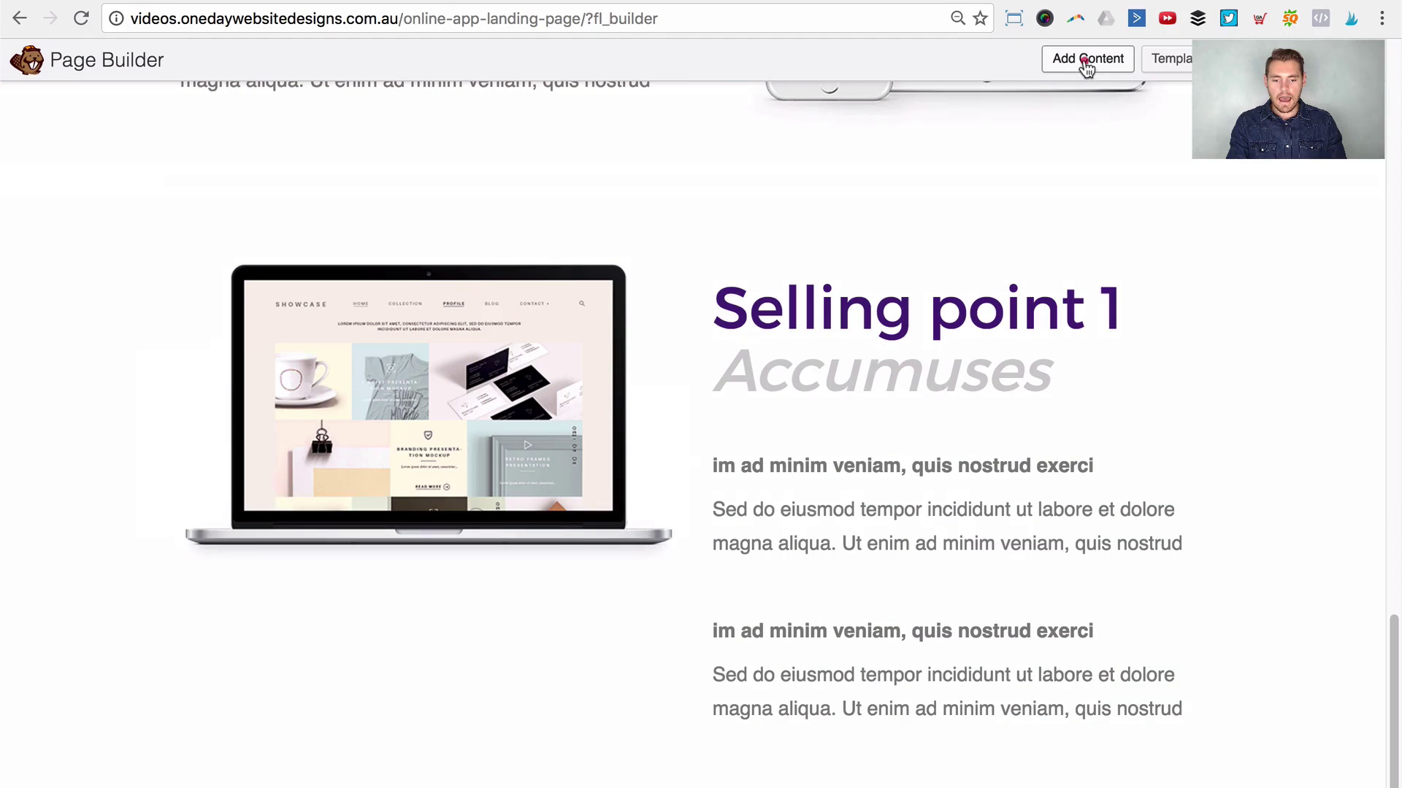
Step: Place an empty 4 Columns row layout below the laptop Selling point 1 row
left_click(1087, 64)
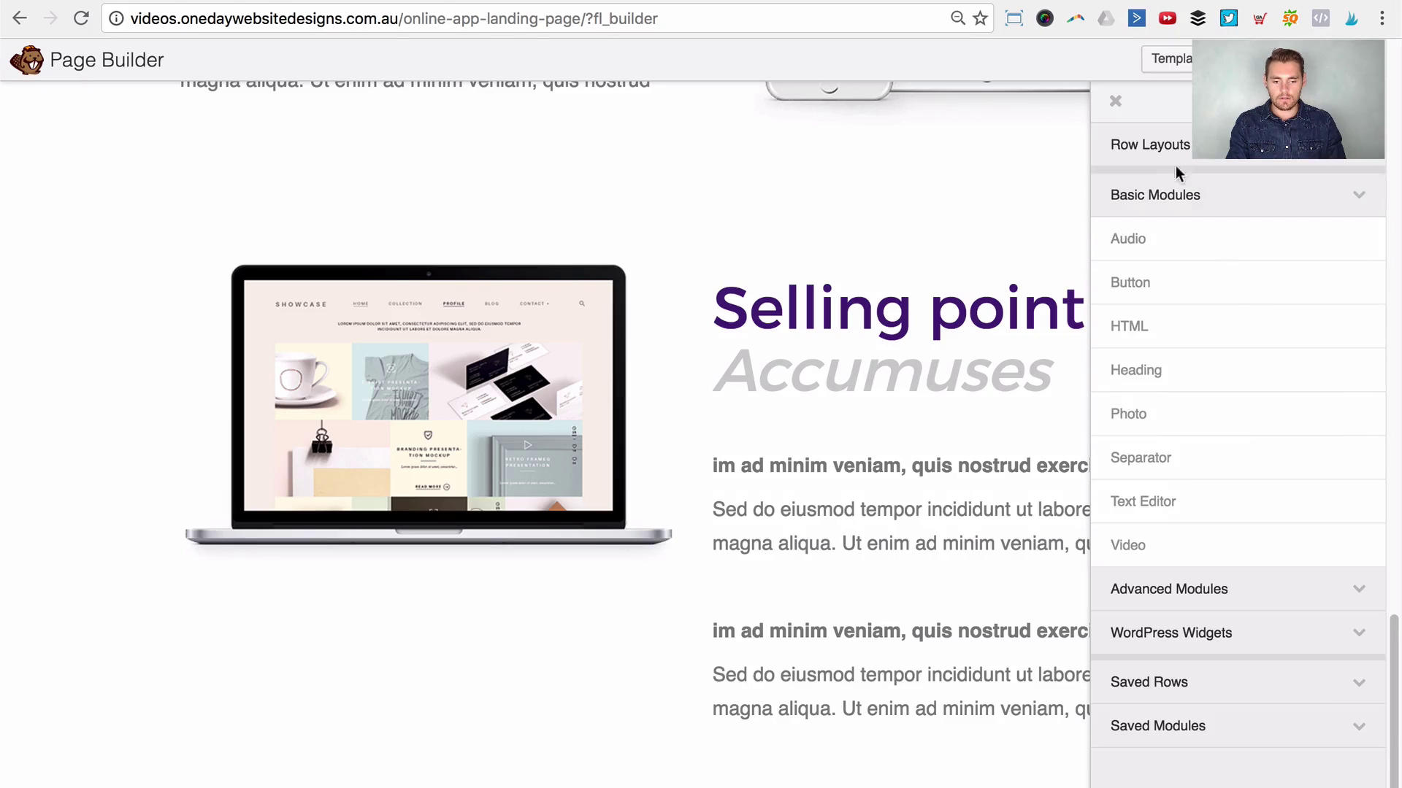
left_click(1165, 144)
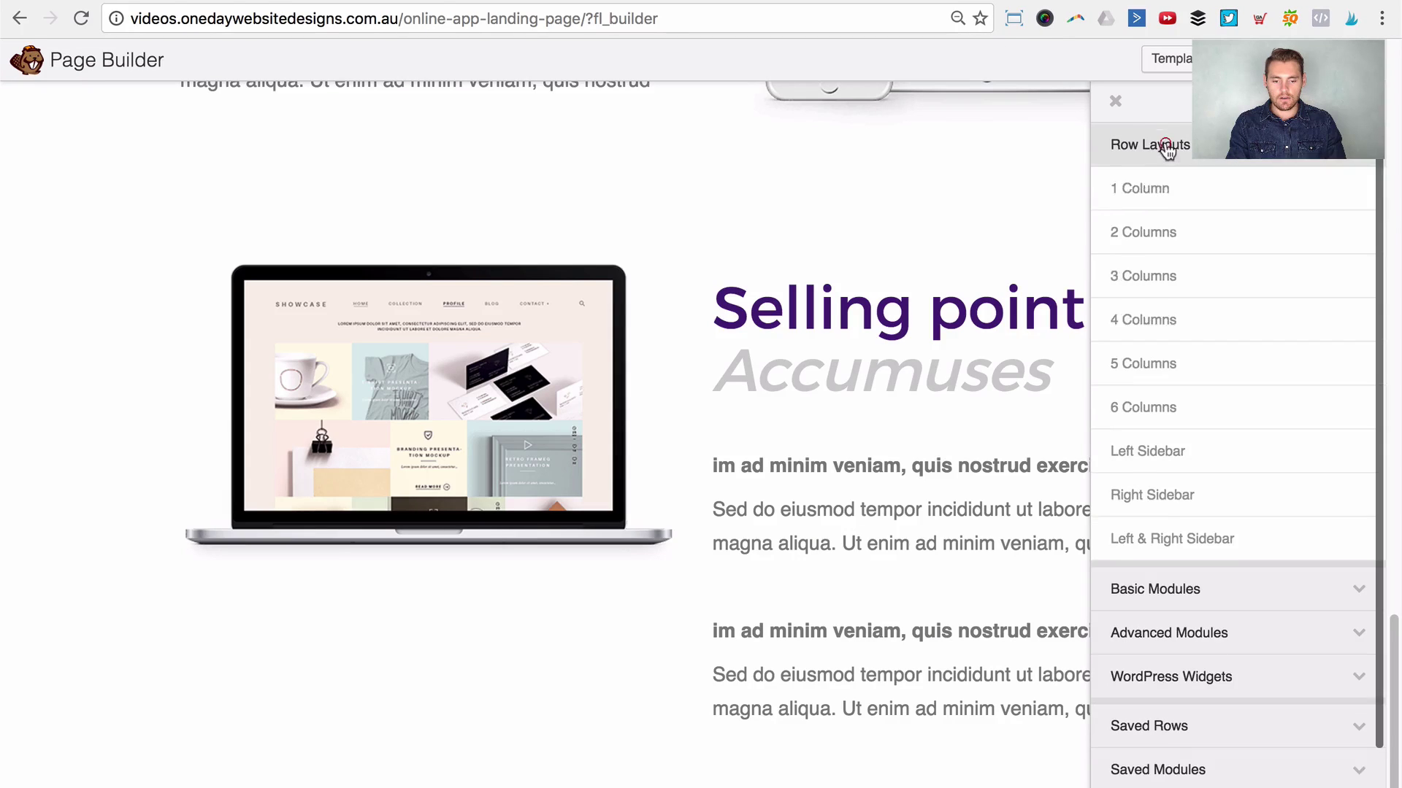
left_click_drag(1184, 321, 532, 776)
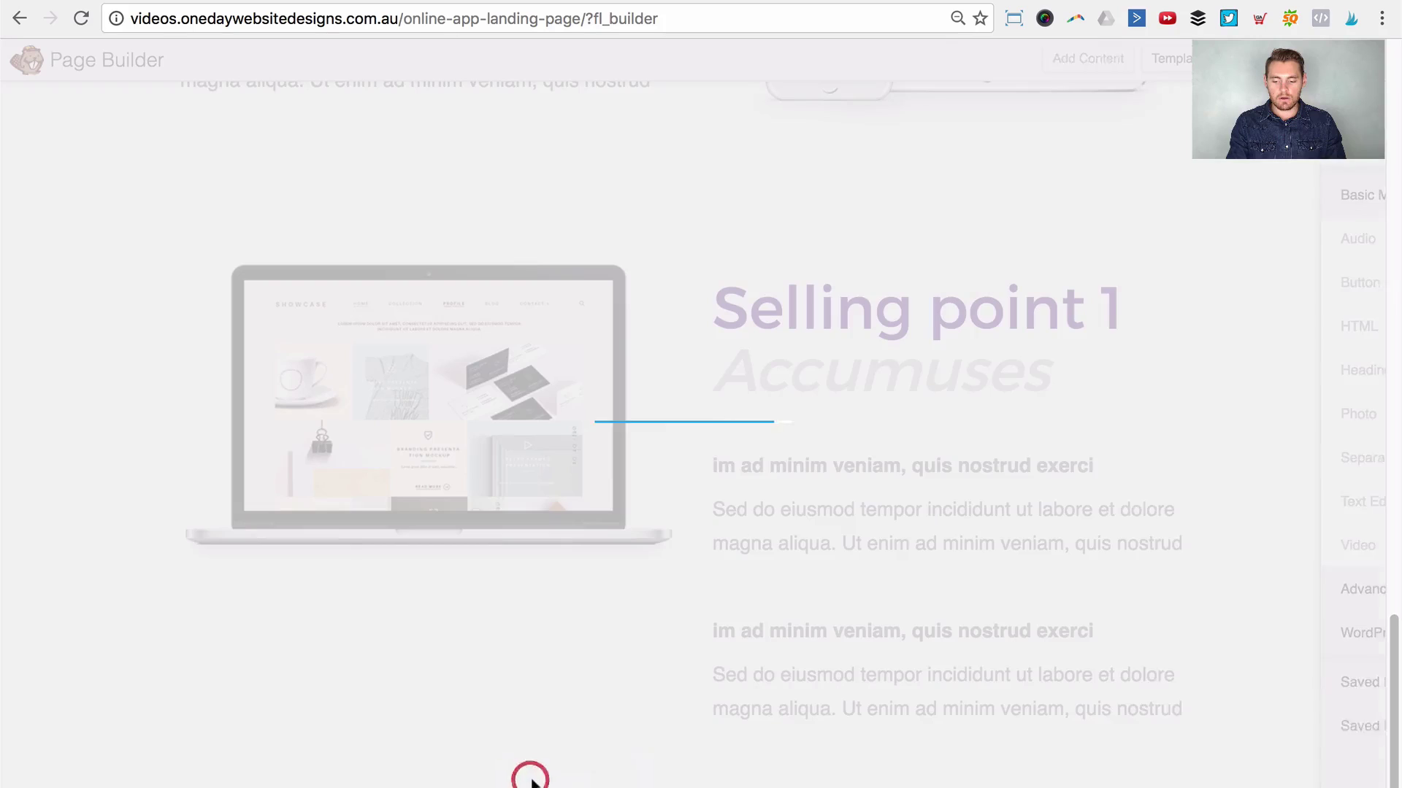
scroll(642, 554, "down", 3)
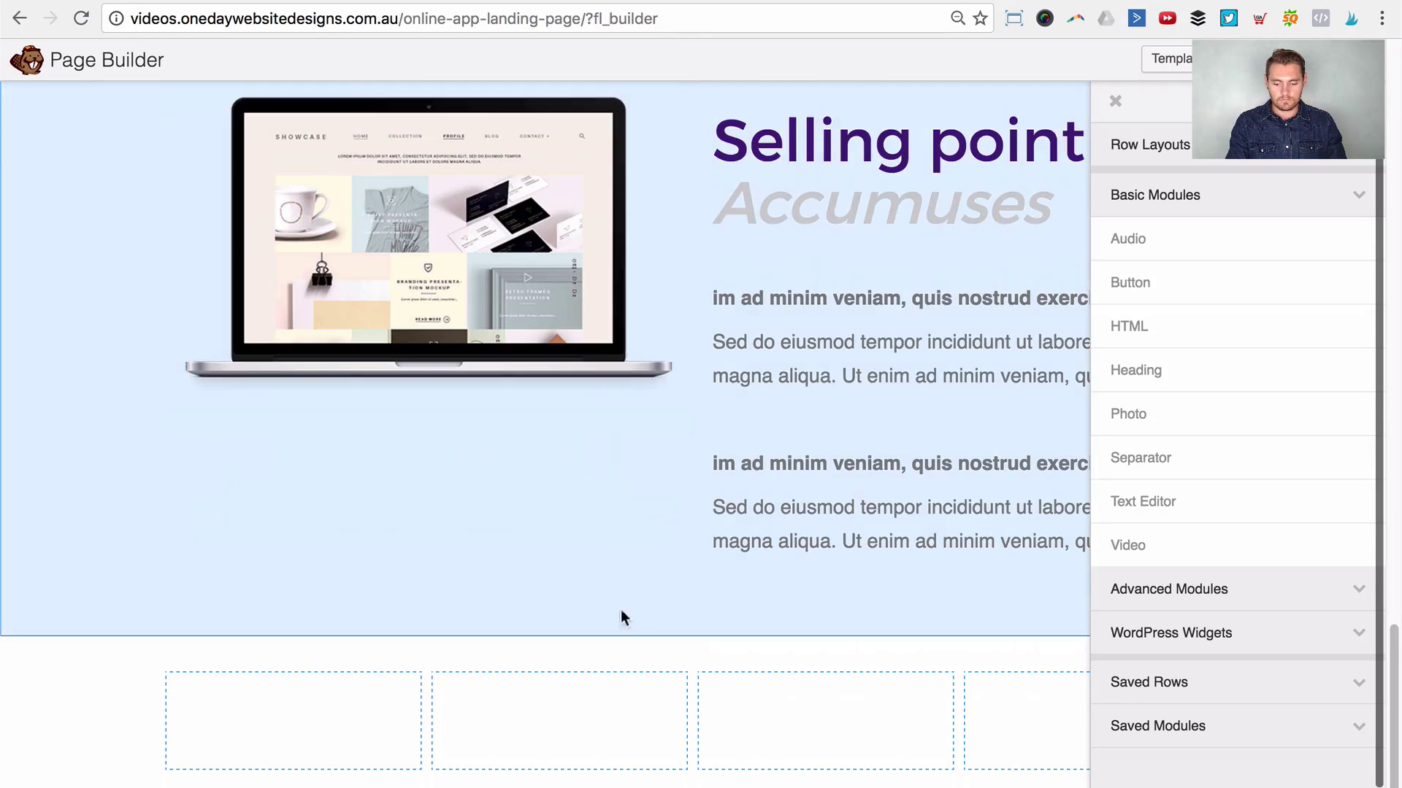
left_click(45, 683)
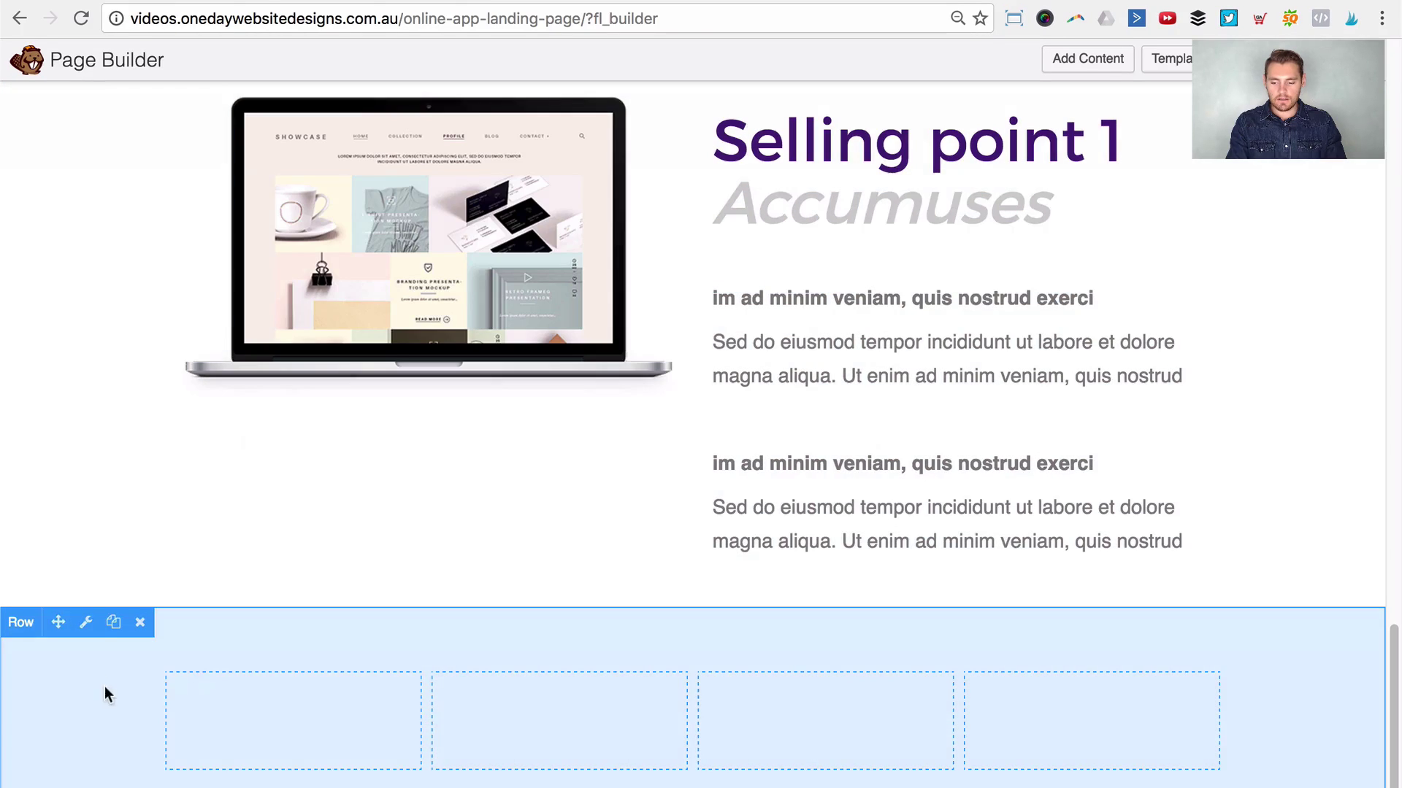
left_click(83, 626)
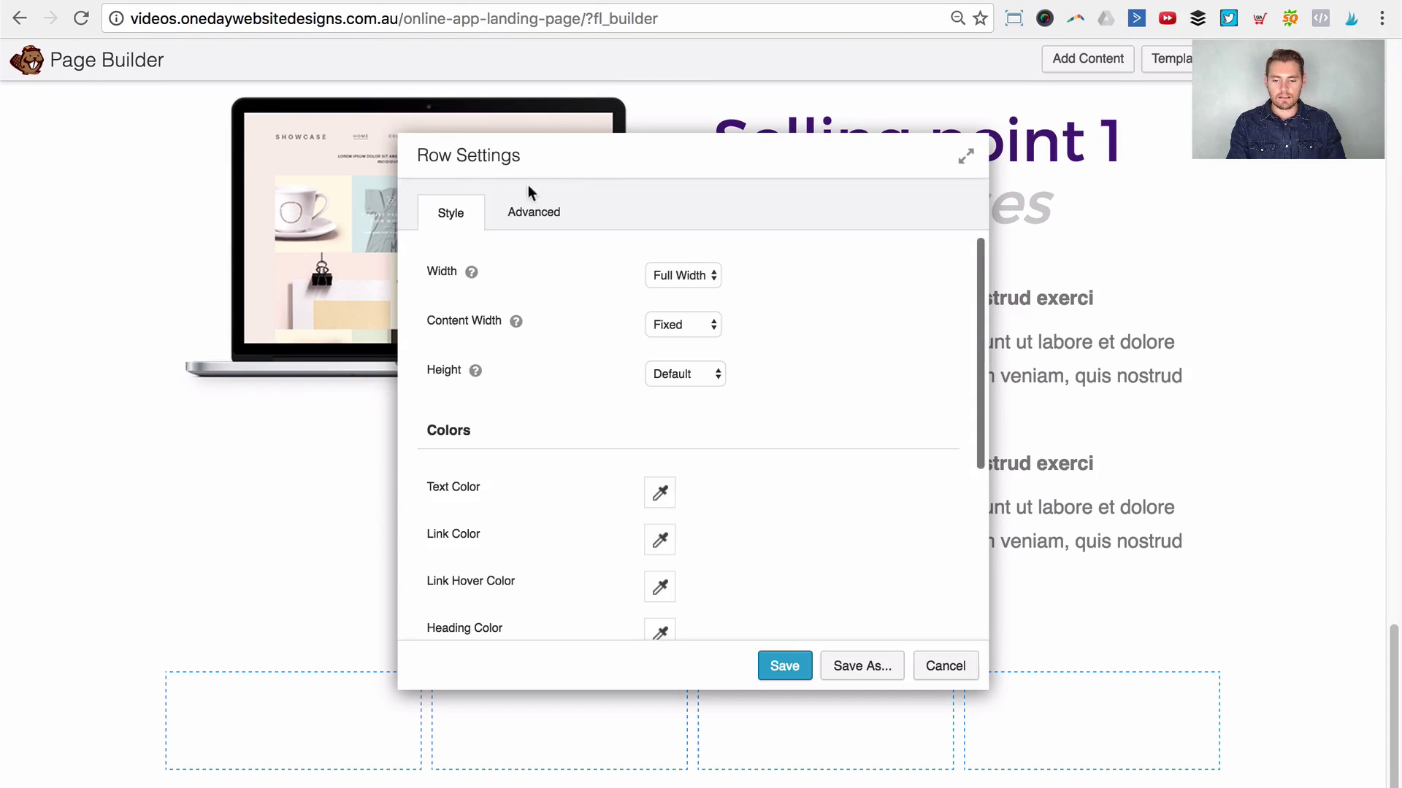
Step: Give the new row a Photo background using background-mountains-blurry.jpg and save
scroll(729, 398, "down", 5)
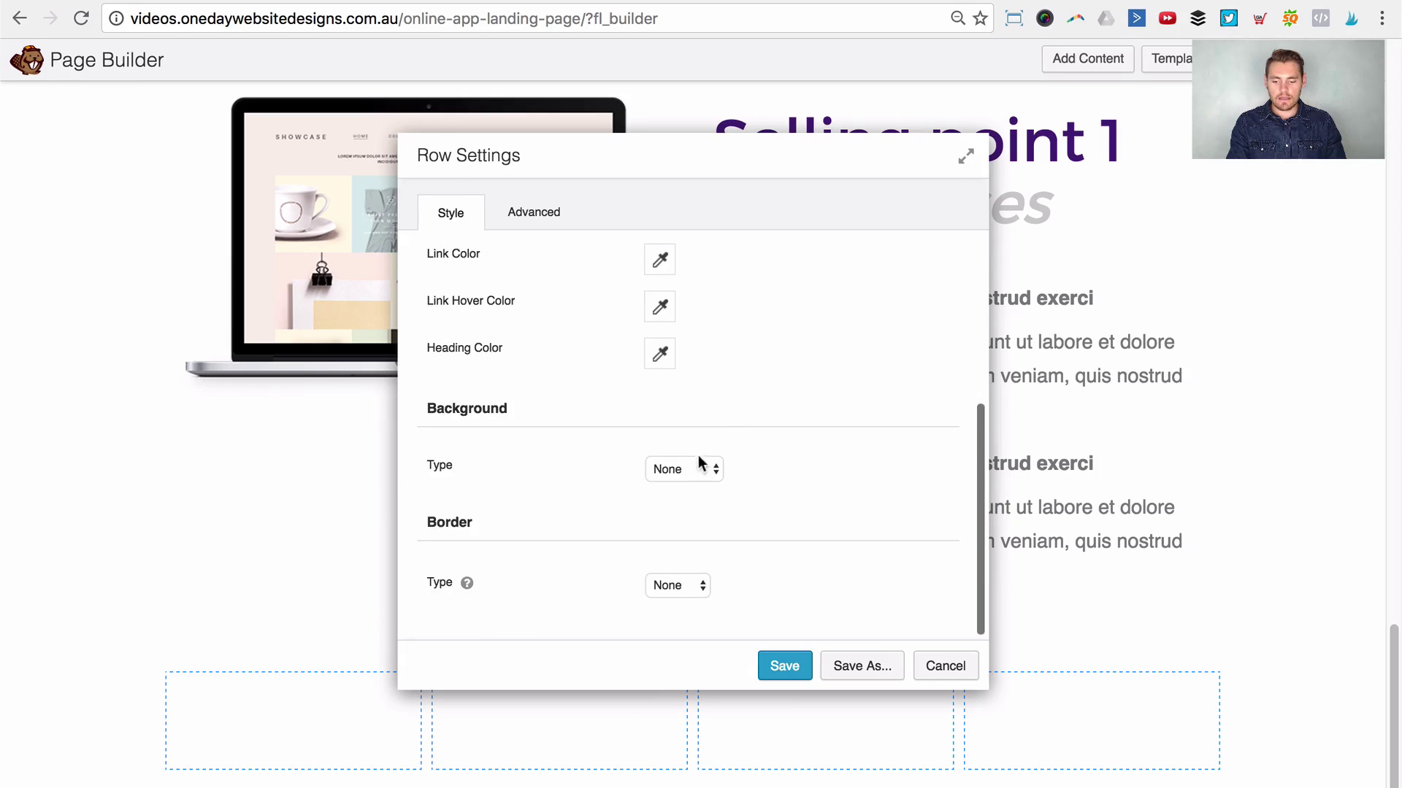
left_click(685, 471)
left_click(686, 500)
scroll(724, 566, "down", 2)
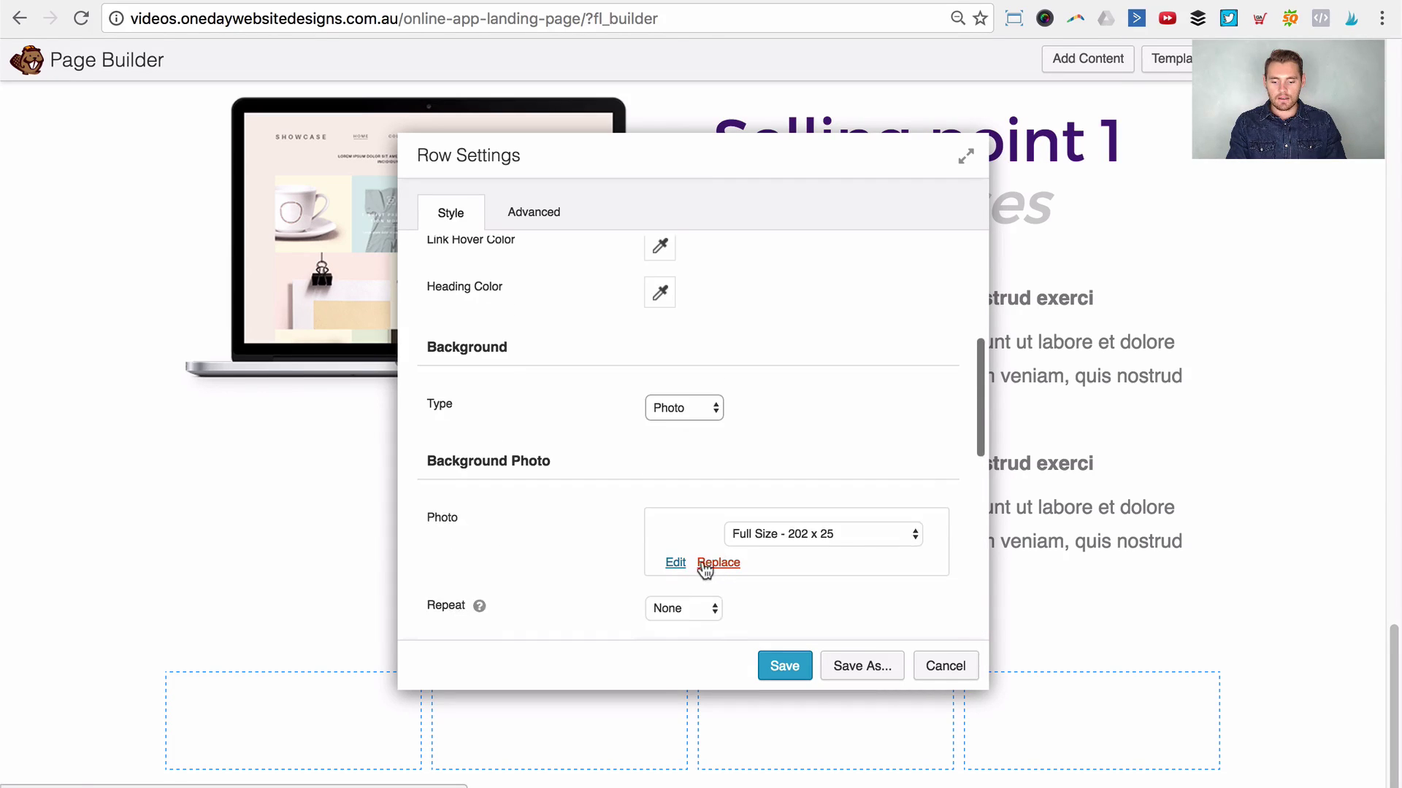
left_click(709, 568)
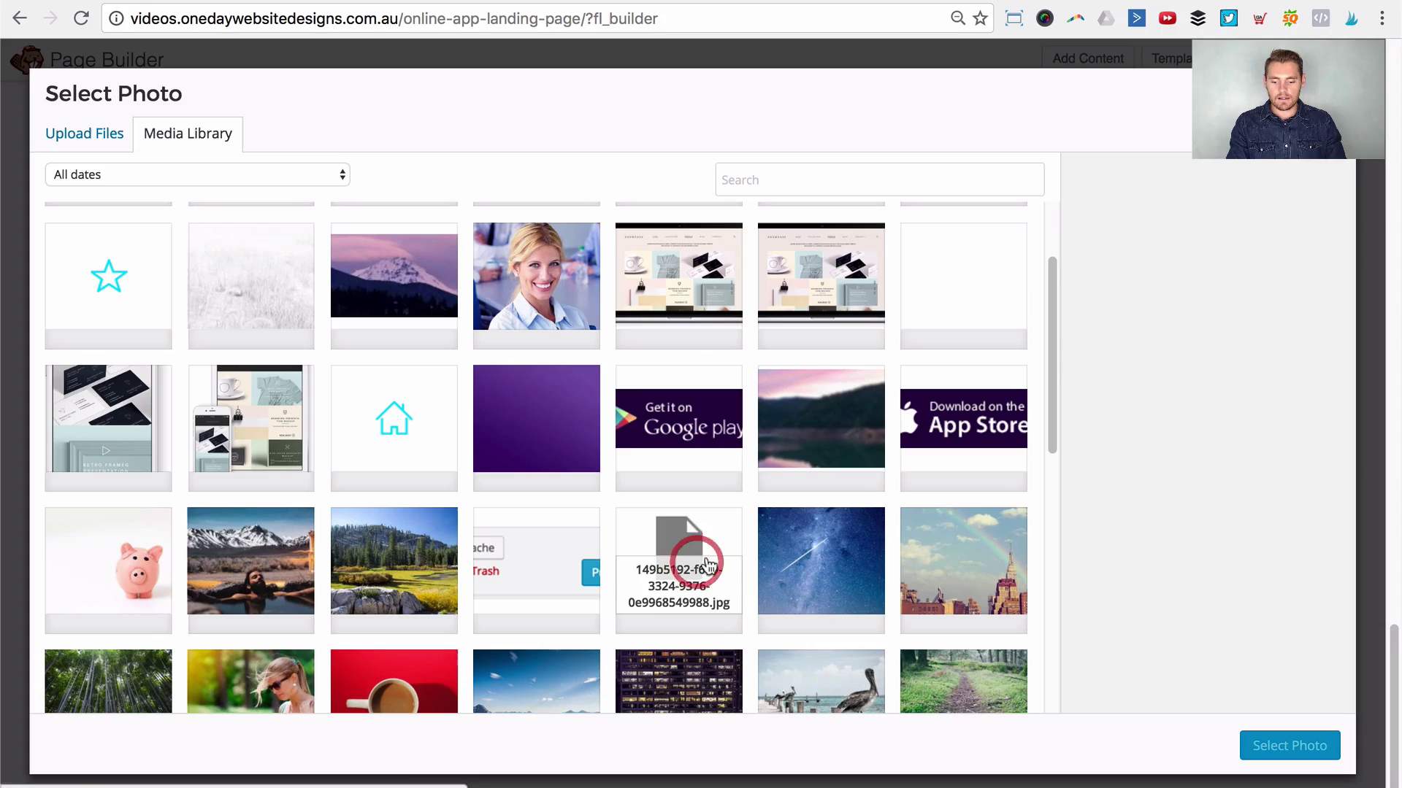
left_click(827, 415)
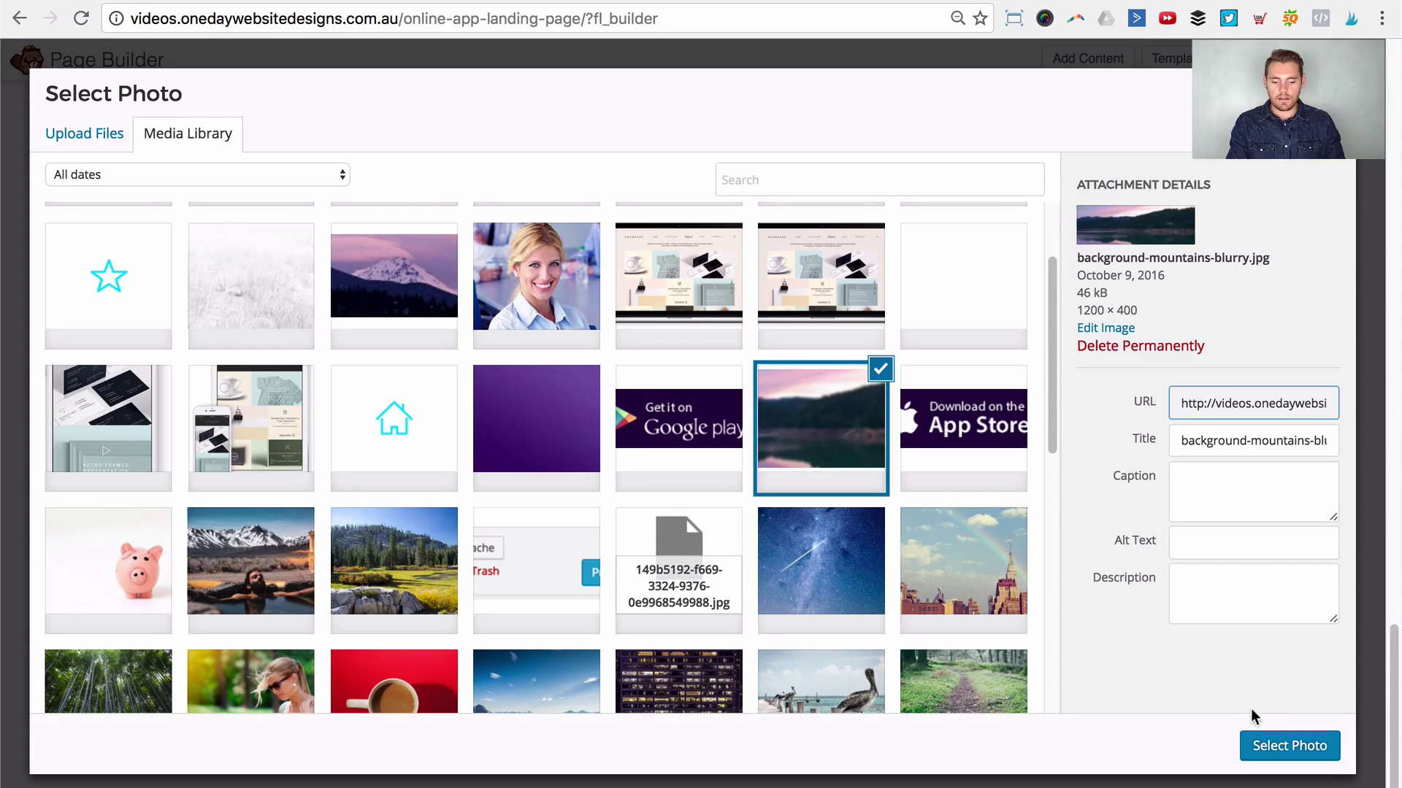
left_click(1274, 743)
scroll(723, 533, "down", 5)
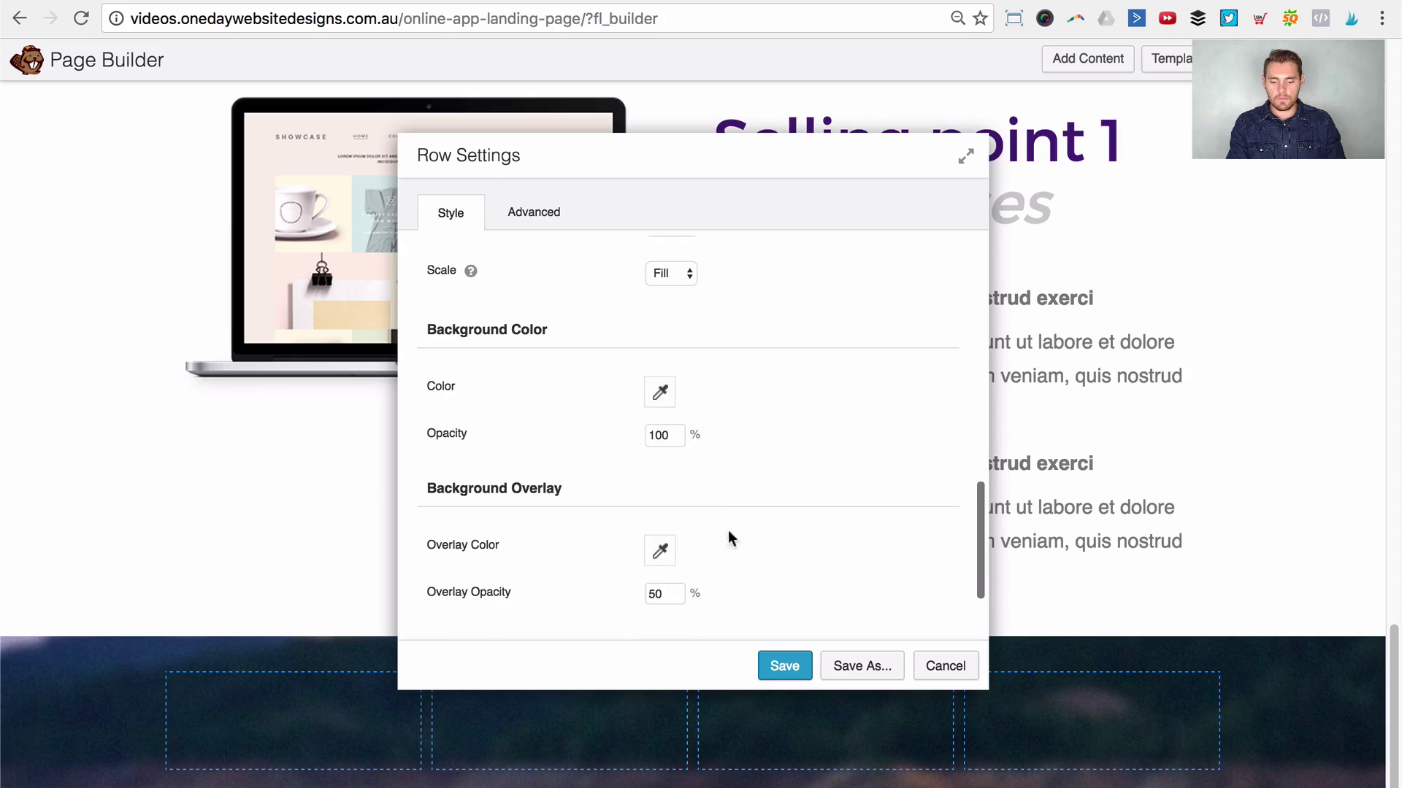
left_click(778, 658)
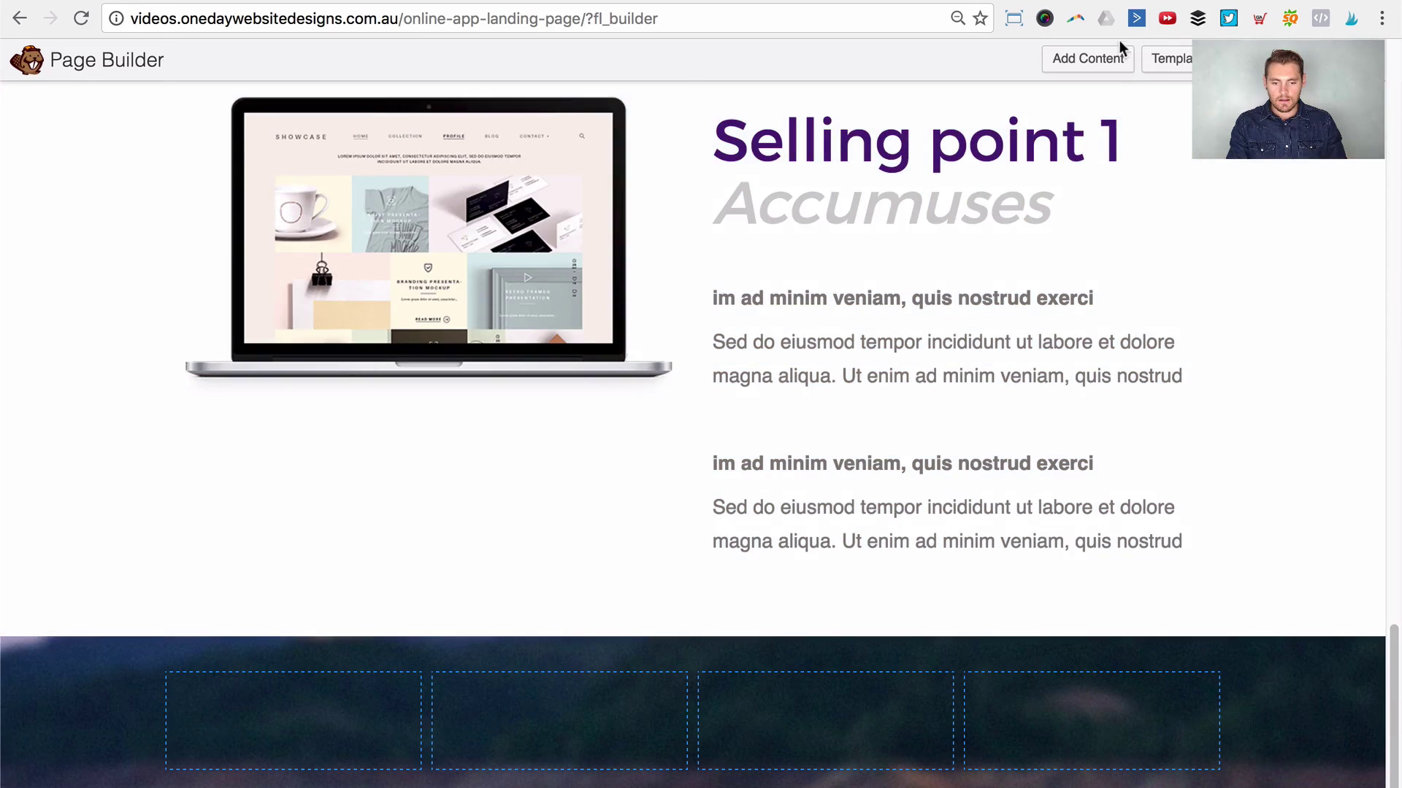
Step: Place a Photo module showing home-transparent-icon.png in the dark row's first column and save it
left_click(1102, 59)
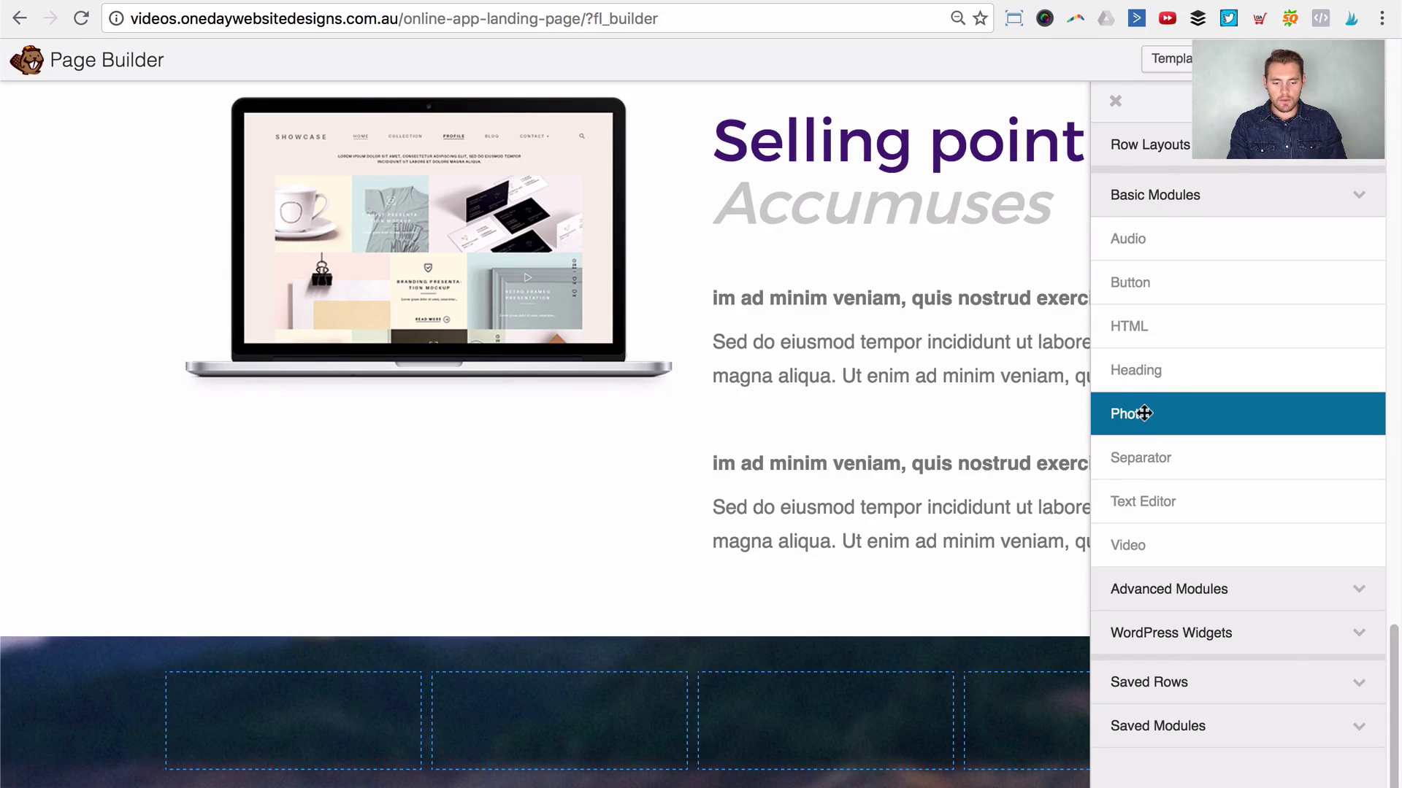
left_click_drag(1144, 414, 315, 680)
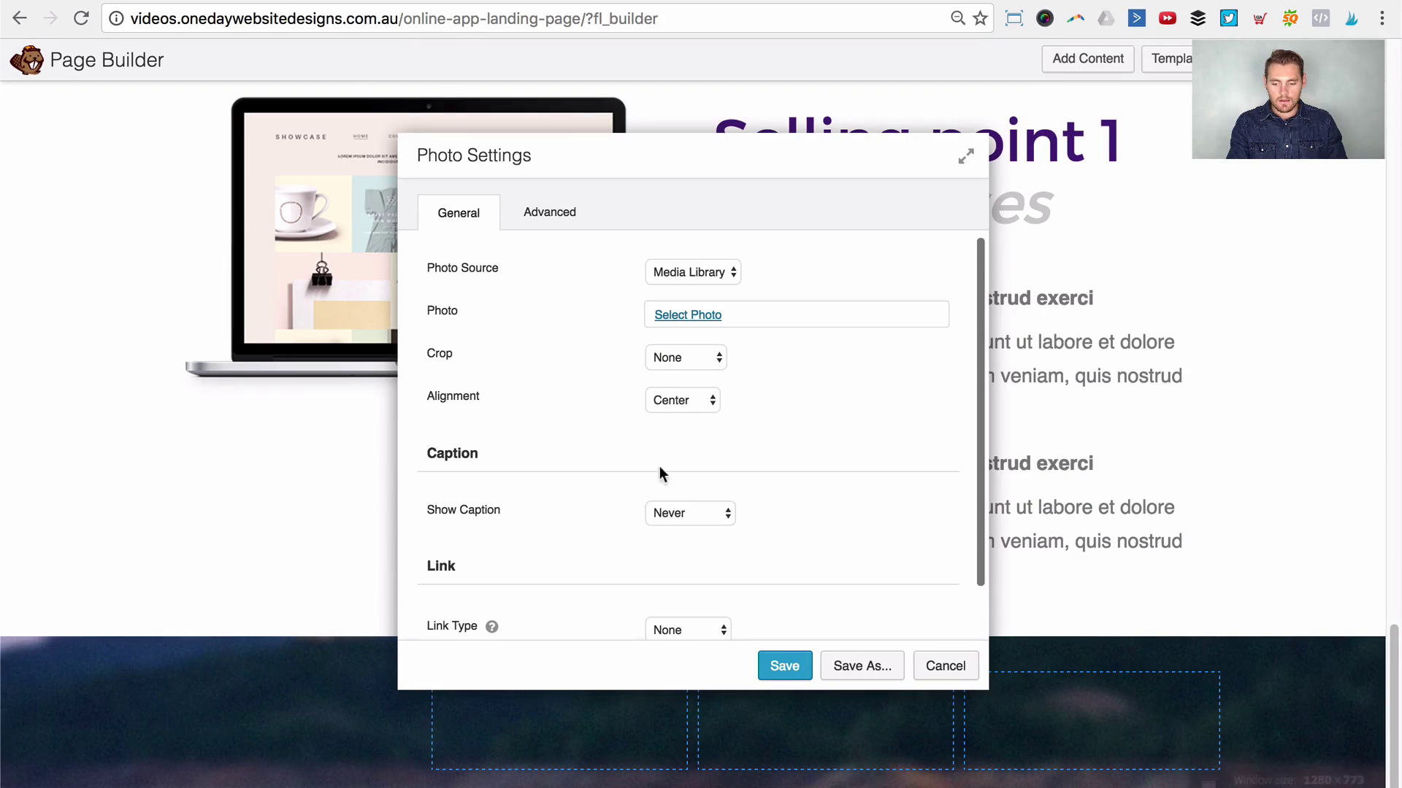
left_click(698, 314)
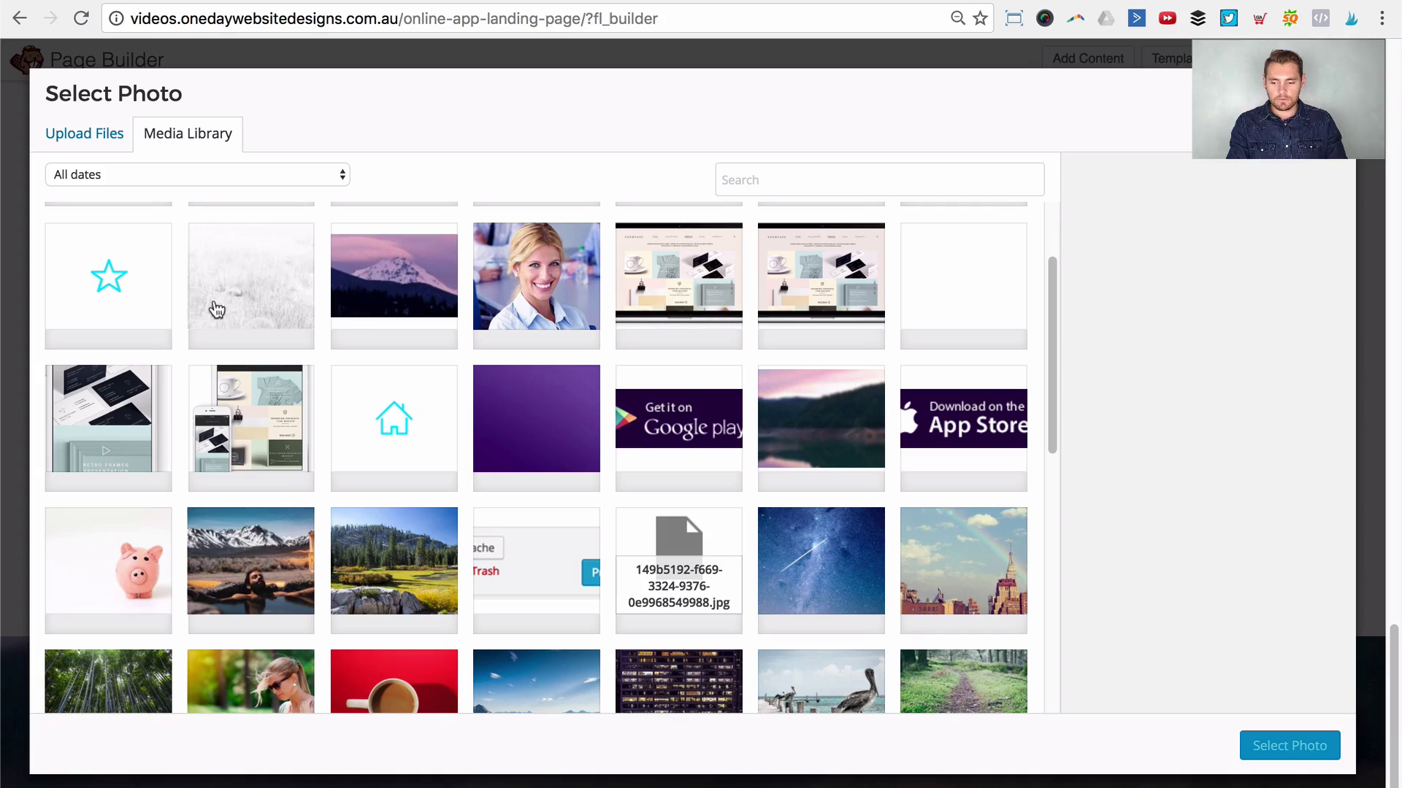
scroll(146, 323, "up", 2)
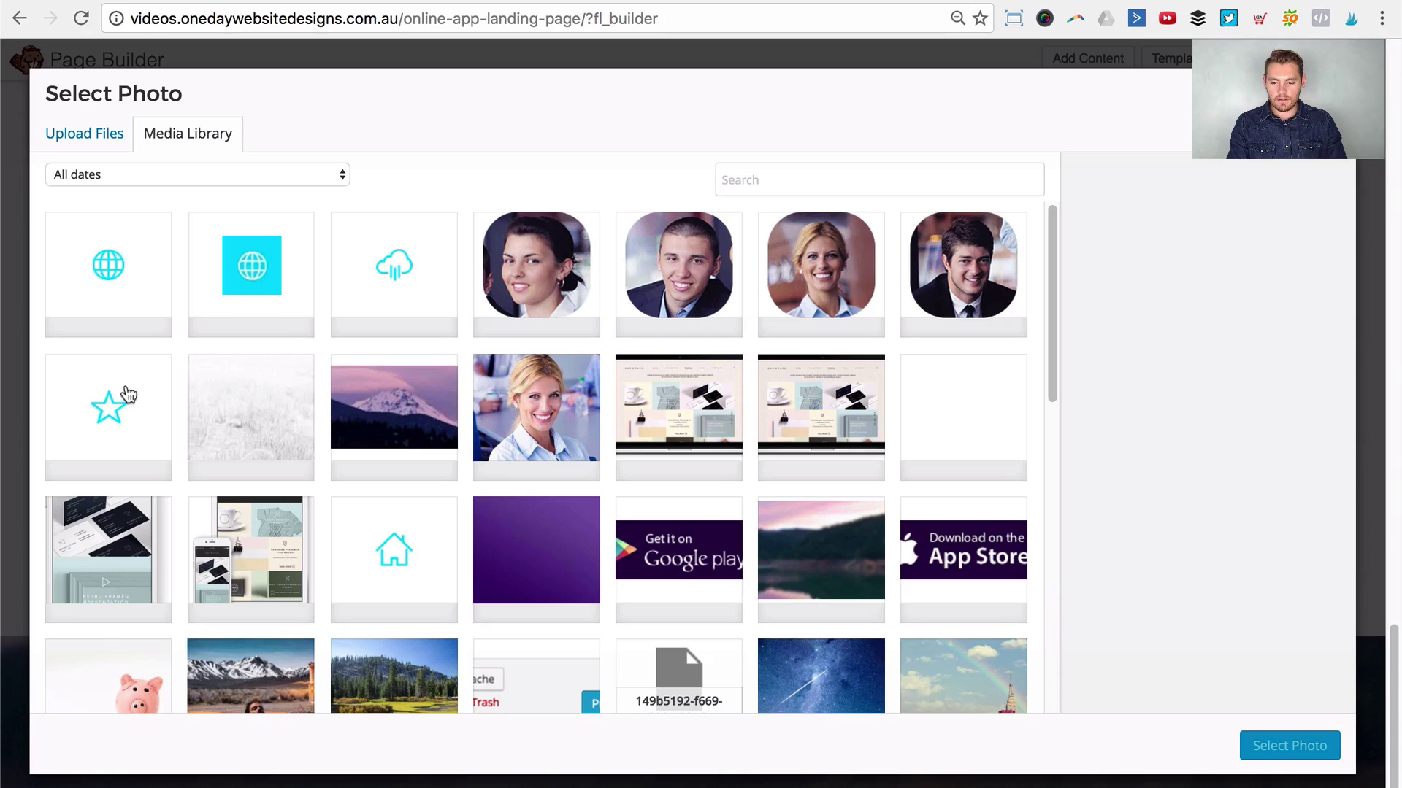
left_click(423, 562)
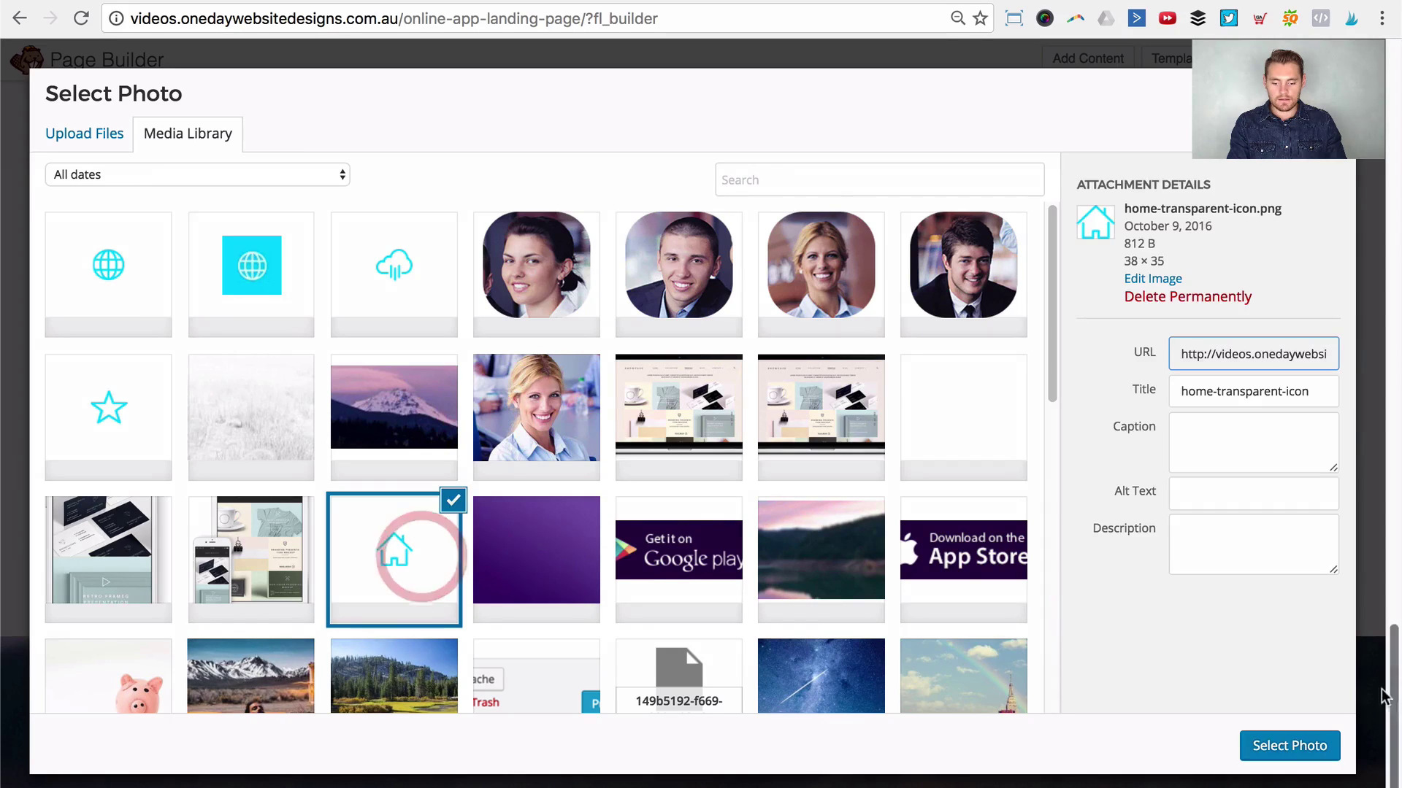
left_click(1290, 747)
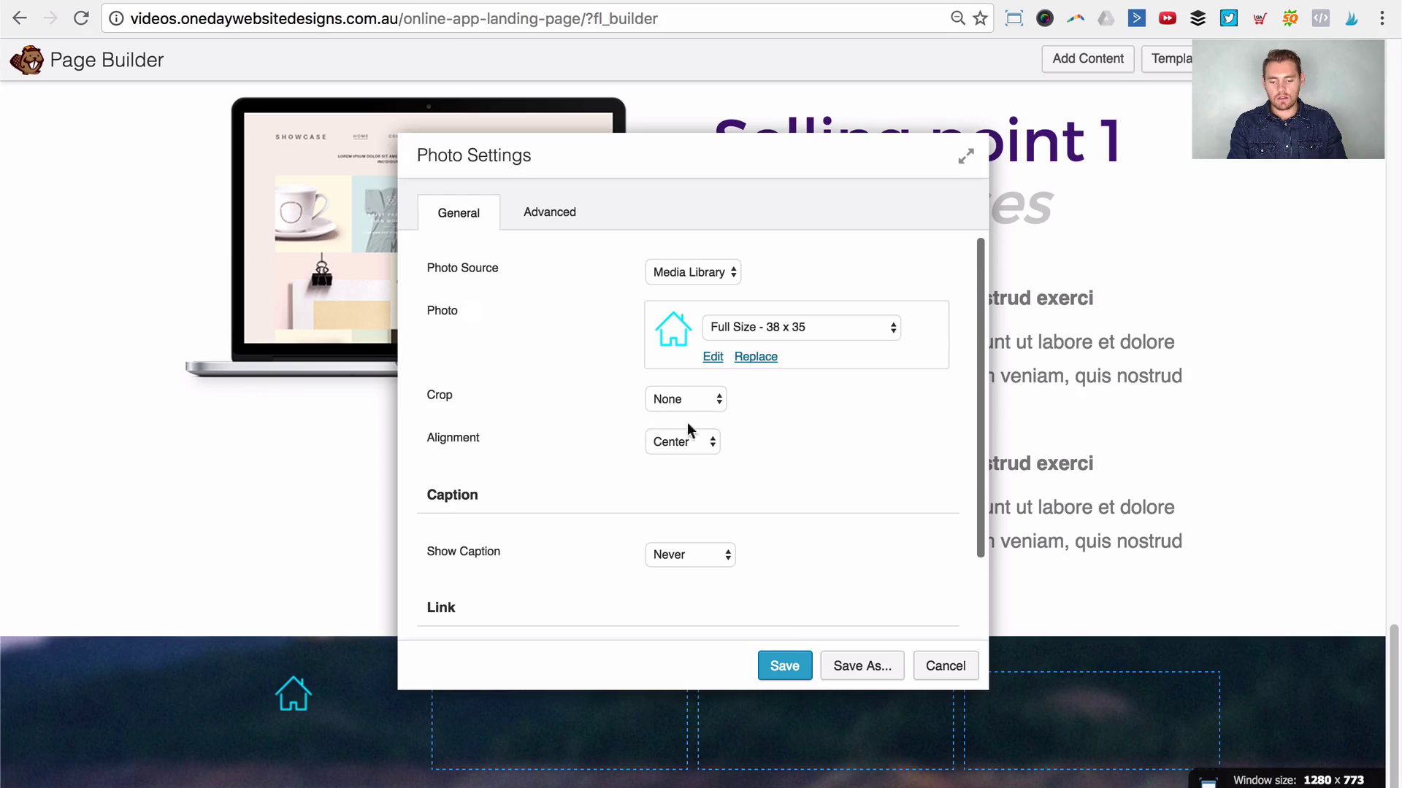
left_click(786, 666)
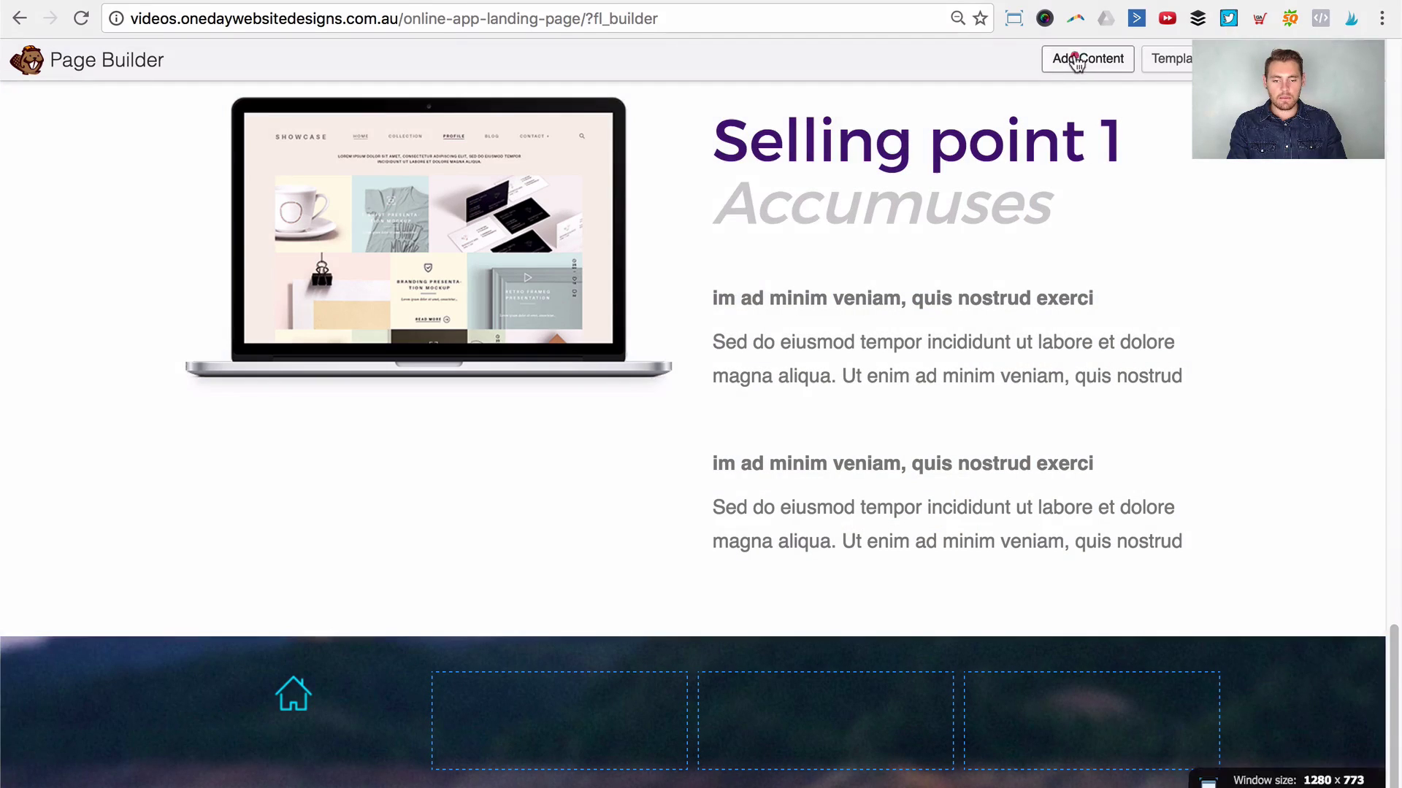
Step: Add an advanced Number Counter module below the home icon in the first column
left_click(1073, 57)
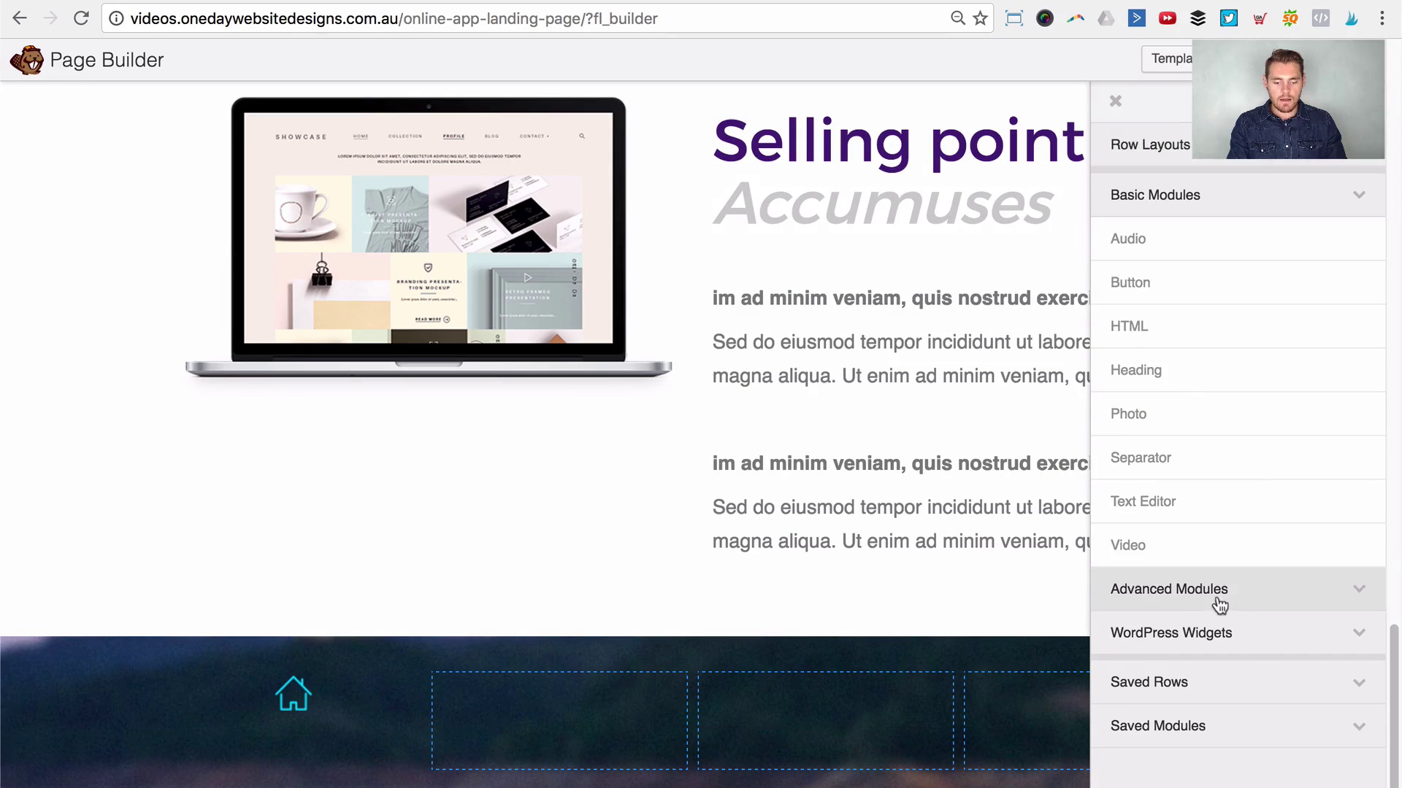
left_click(1218, 604)
scroll(1234, 554, "down", 5)
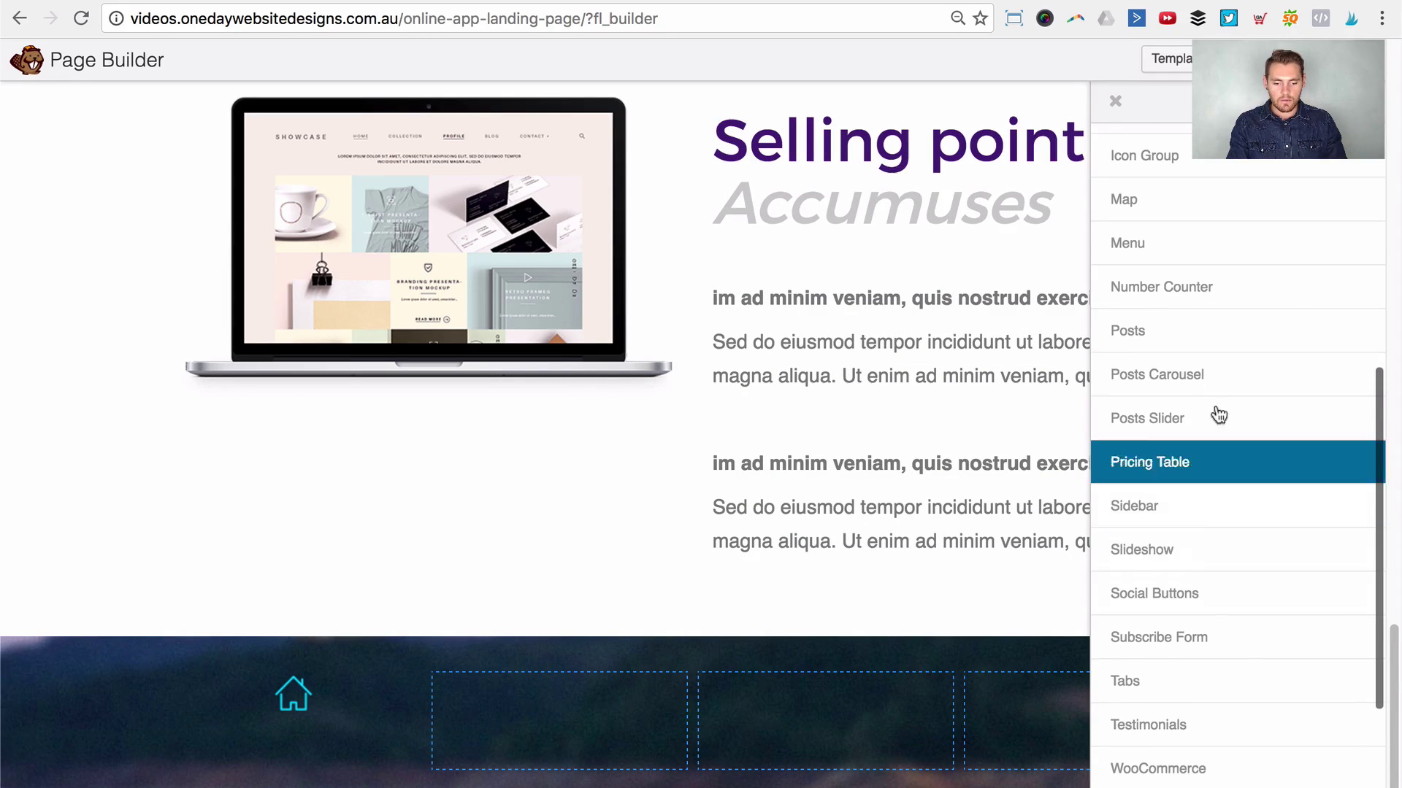
left_click_drag(1203, 286, 291, 752)
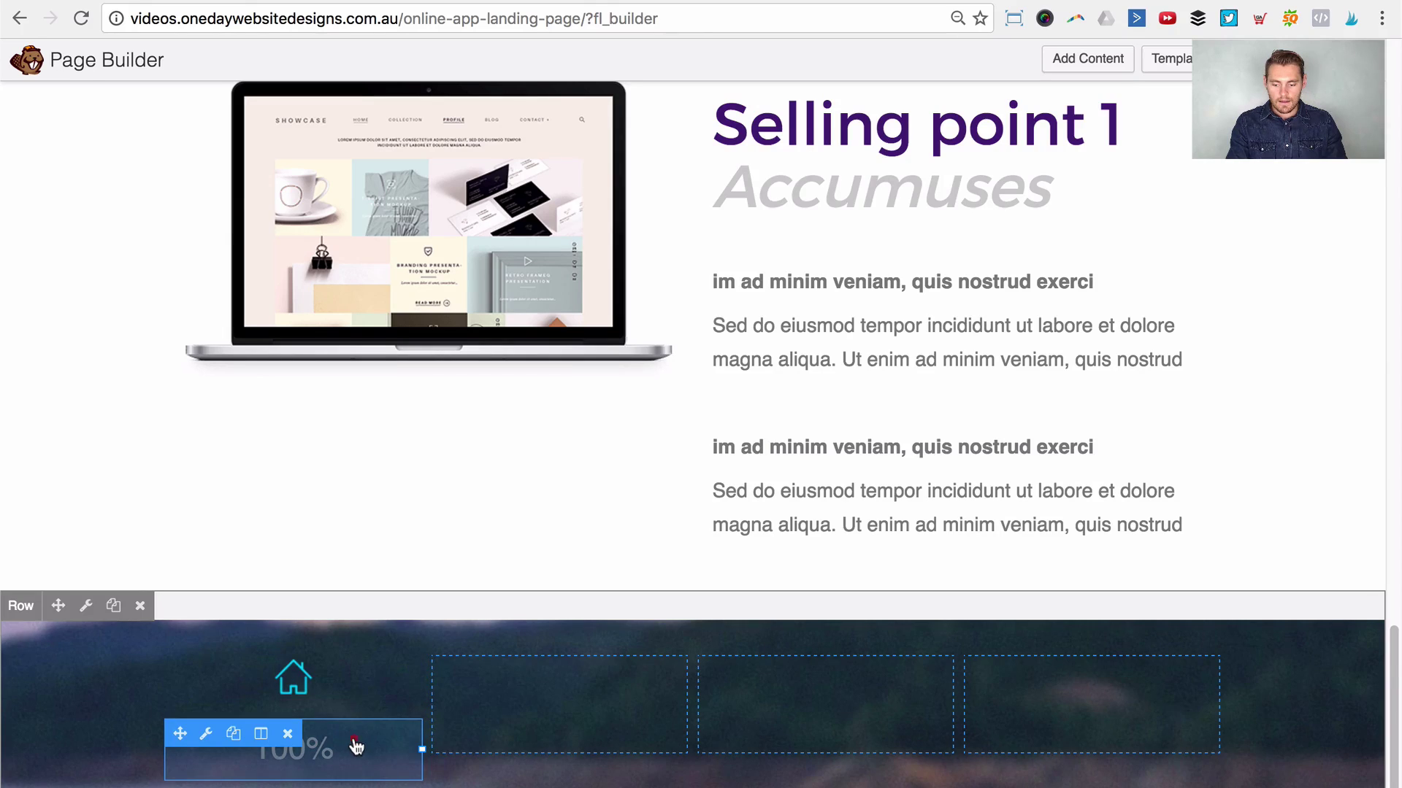
Step: Make the counter a standard number reading 957 with the label 'Downloads'
left_click(355, 744)
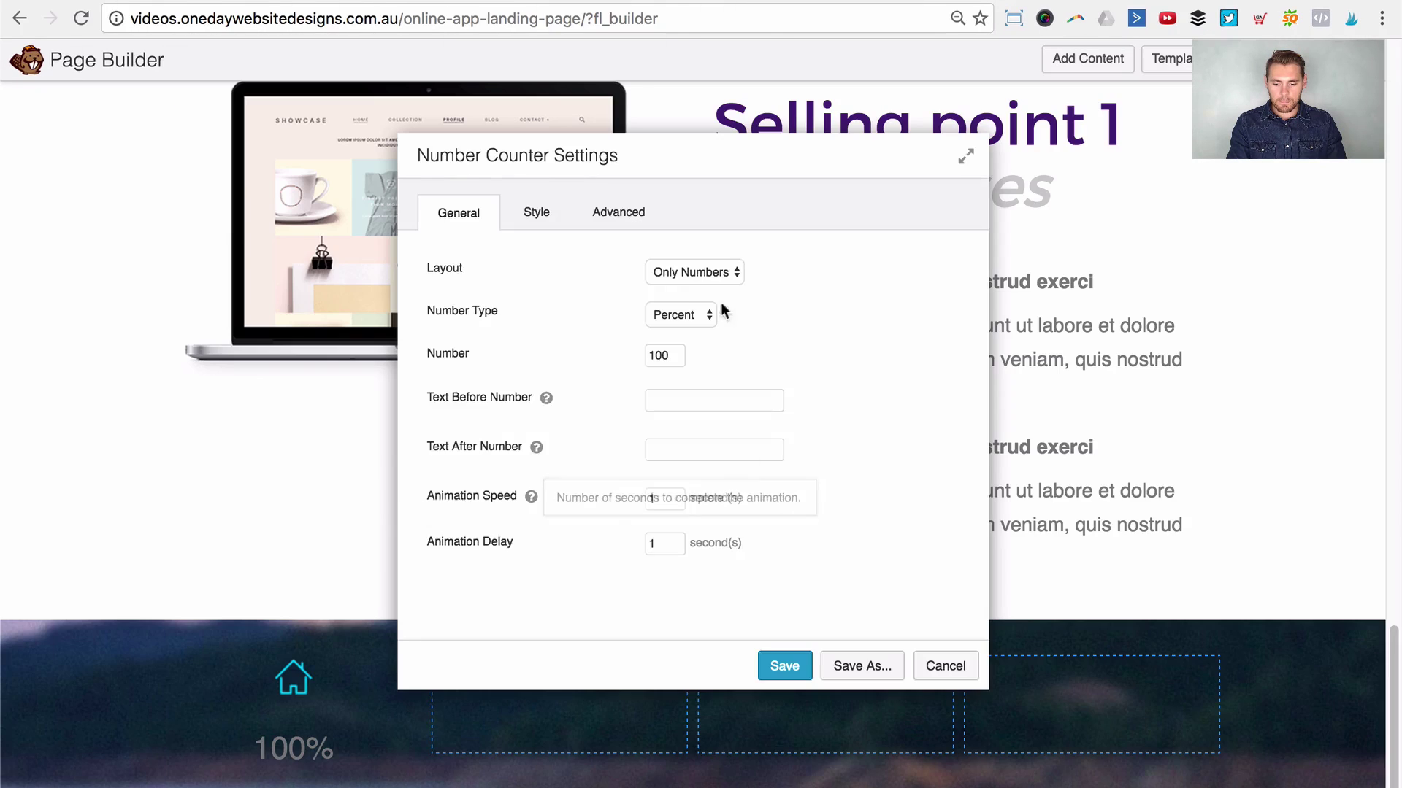
left_click(696, 307)
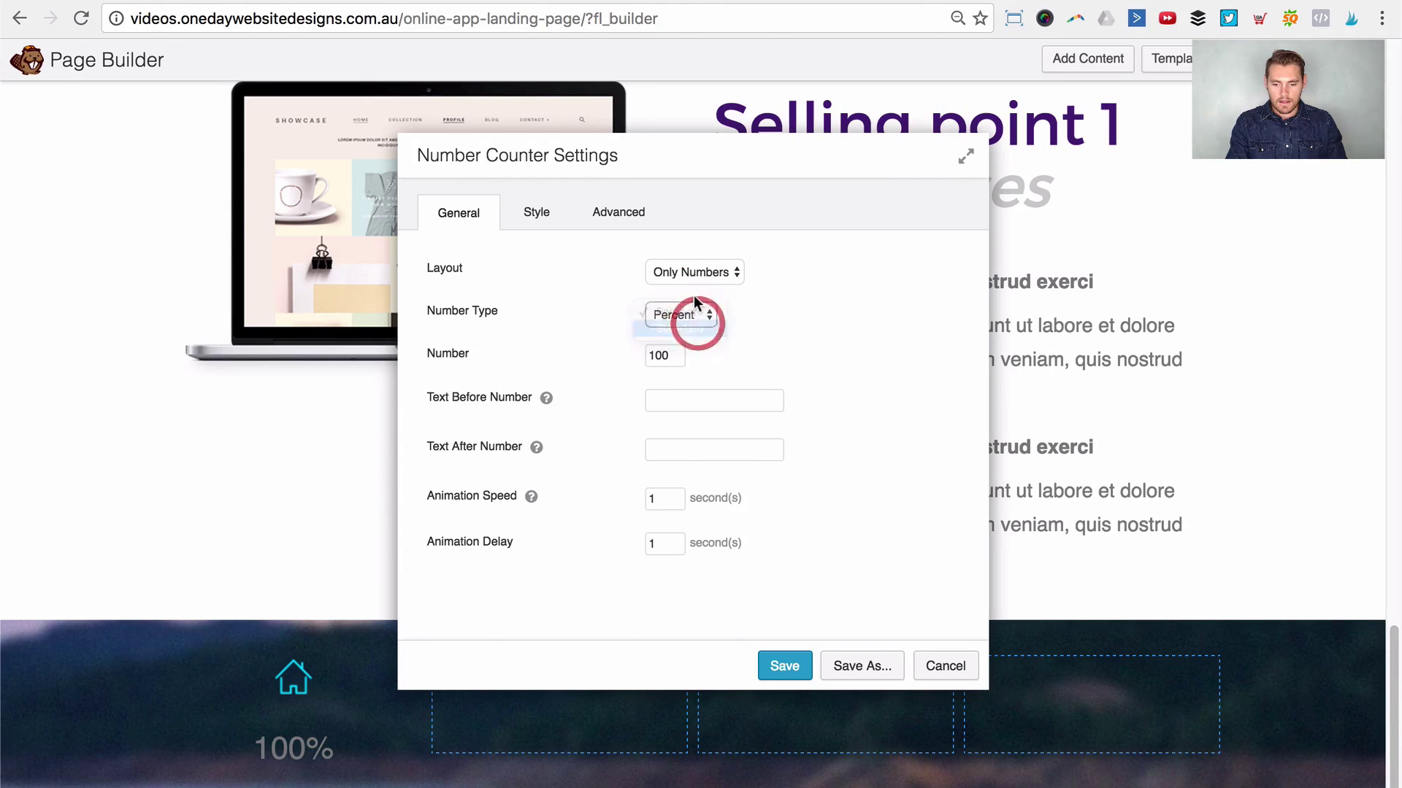
left_click(686, 299)
double_click(671, 355)
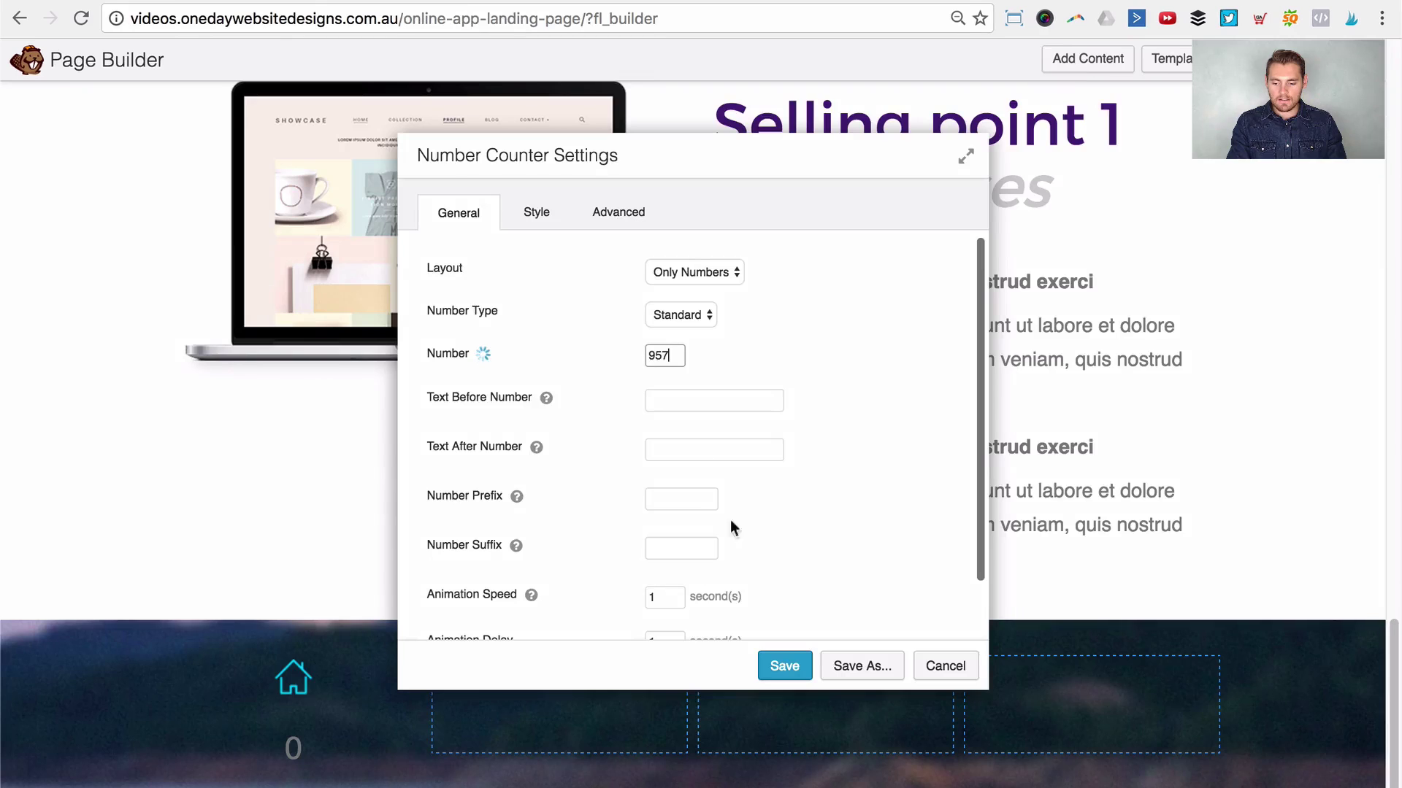
left_click(692, 443)
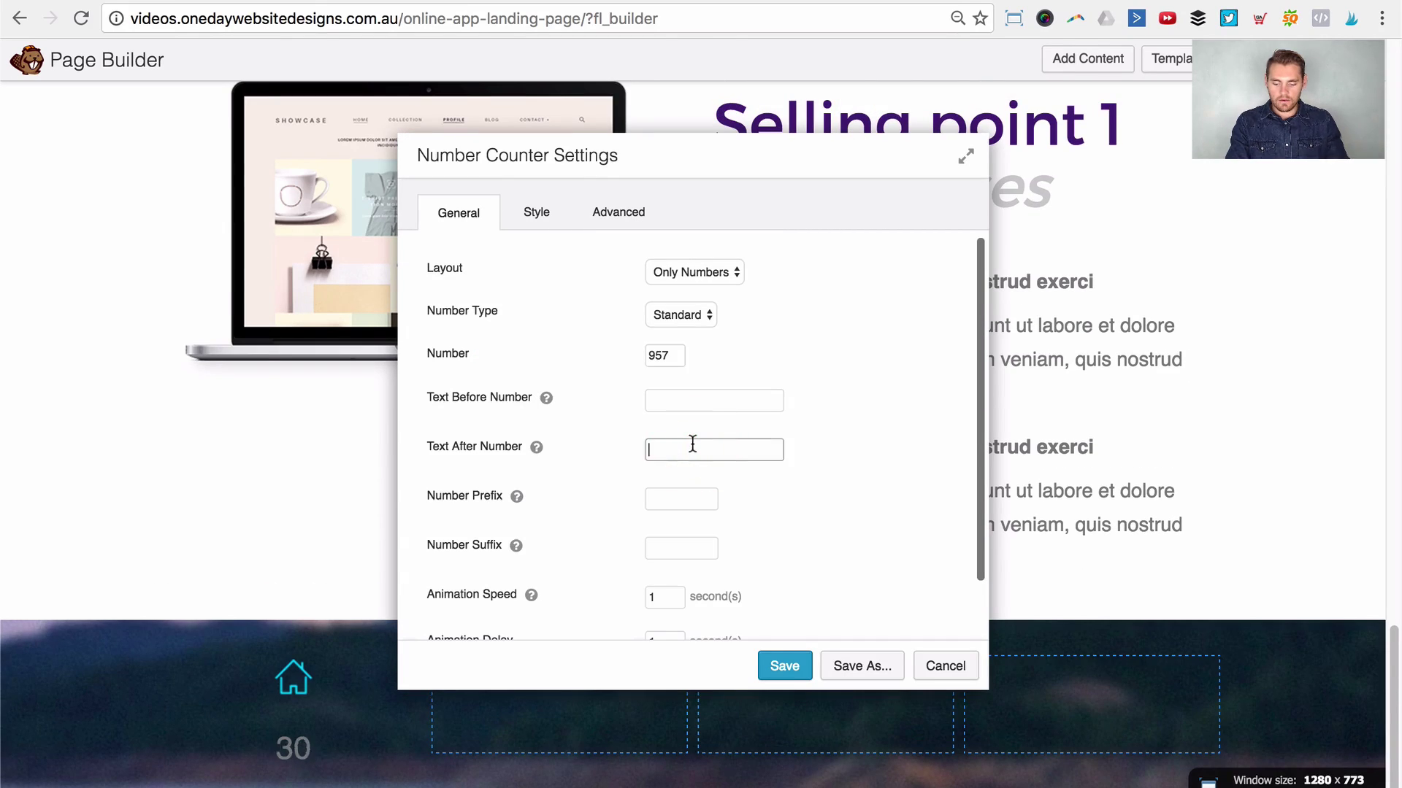
type("Downloads")
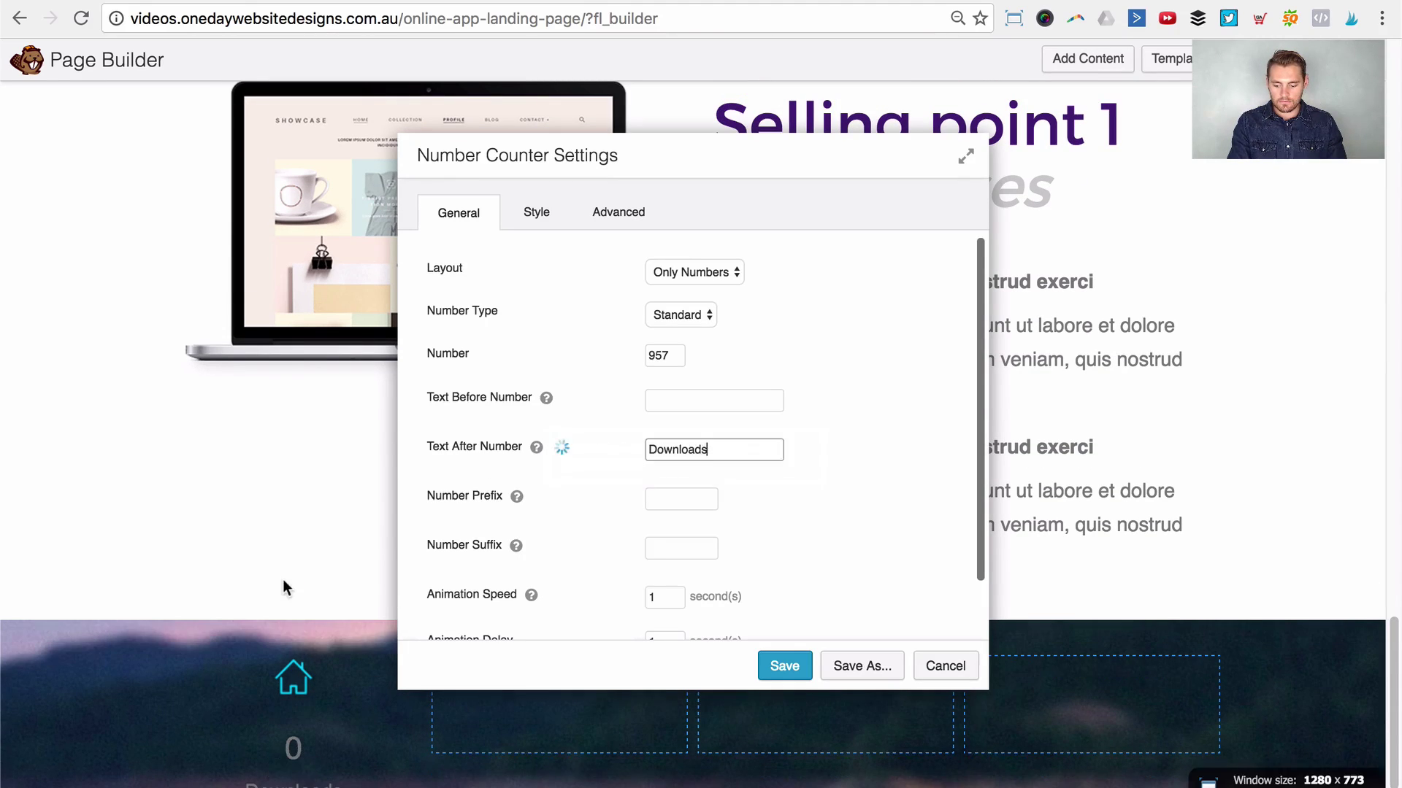
Step: Style the counter with 60 px numbers and 0 top margin, save, then duplicate it
scroll(269, 702, "down", 2)
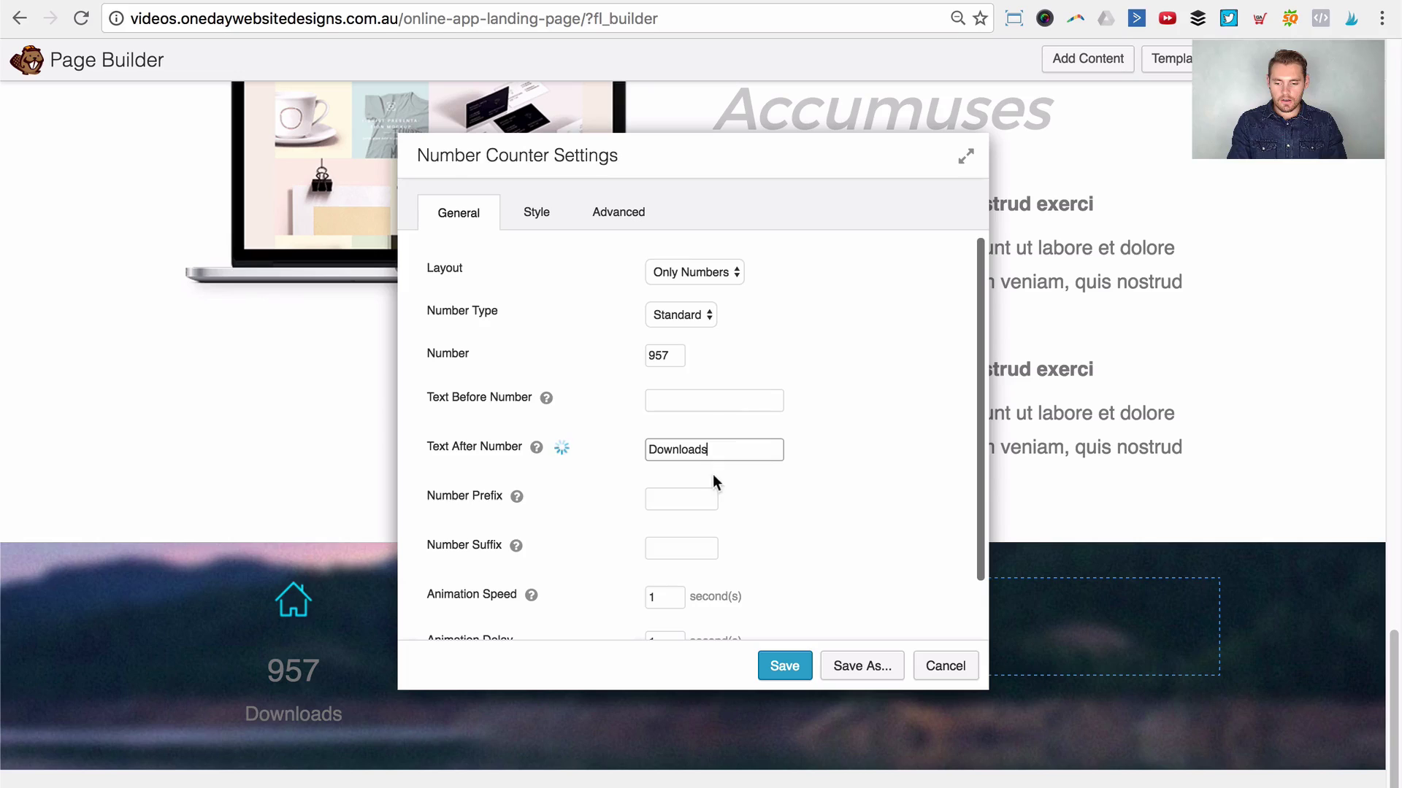
scroll(588, 384, "down", 2)
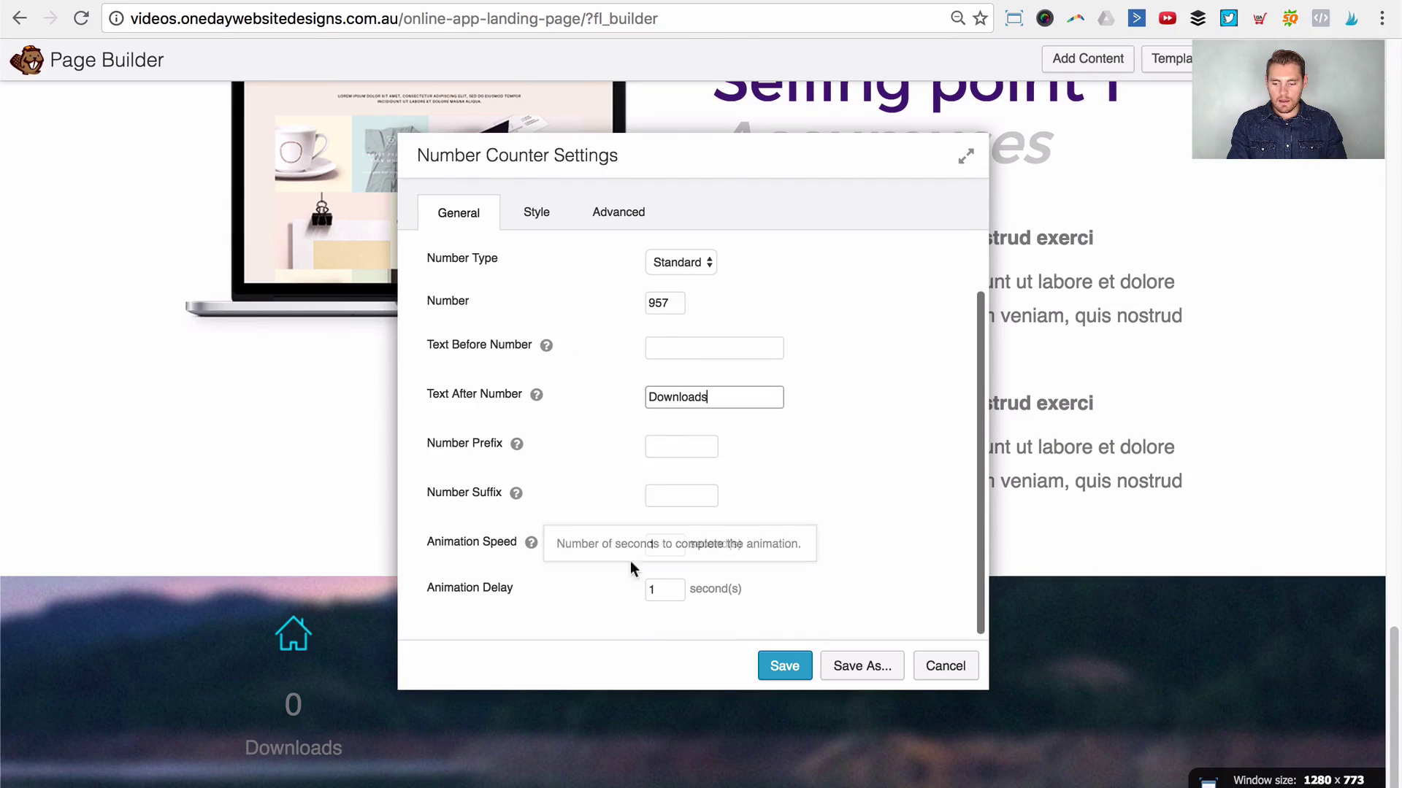
left_click(562, 211)
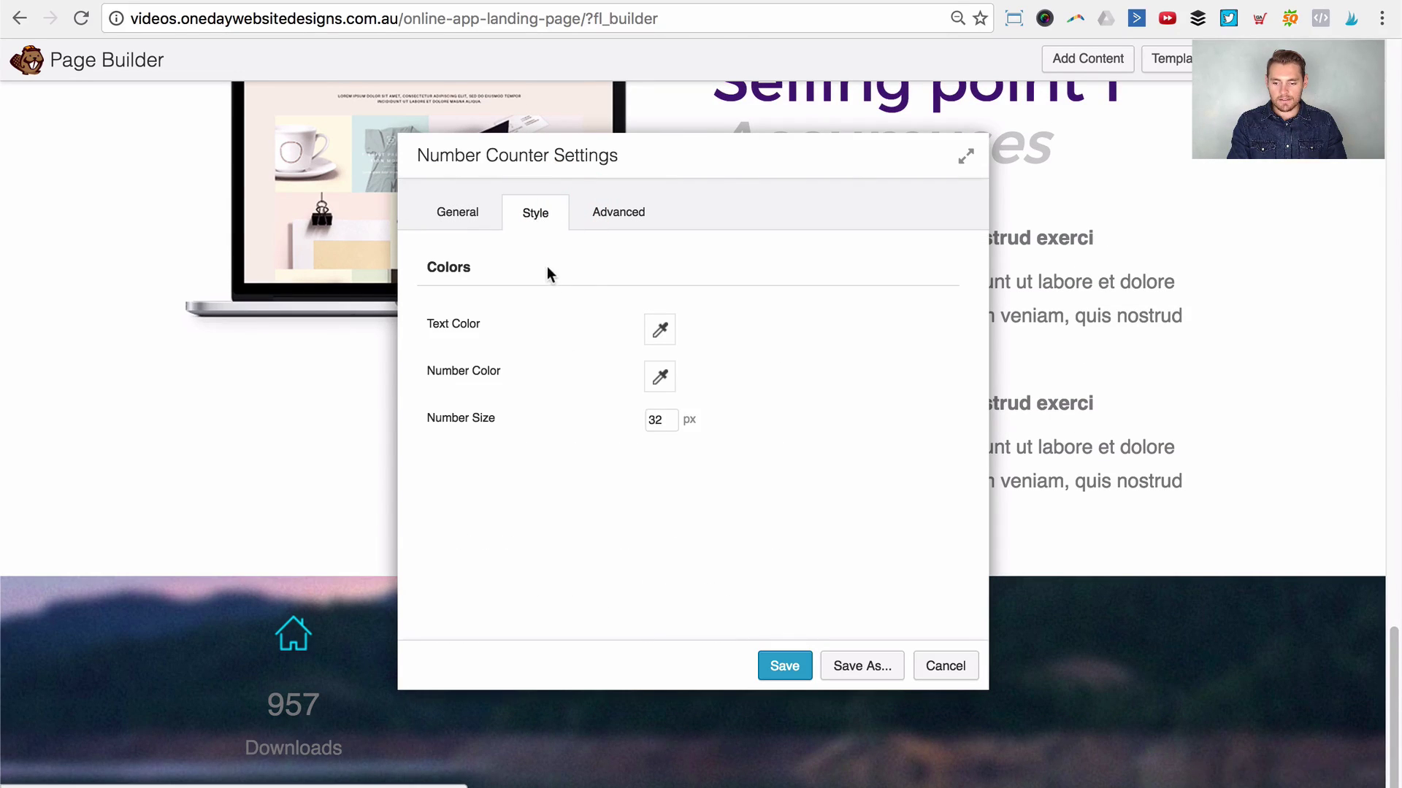
double_click(662, 418)
type("60")
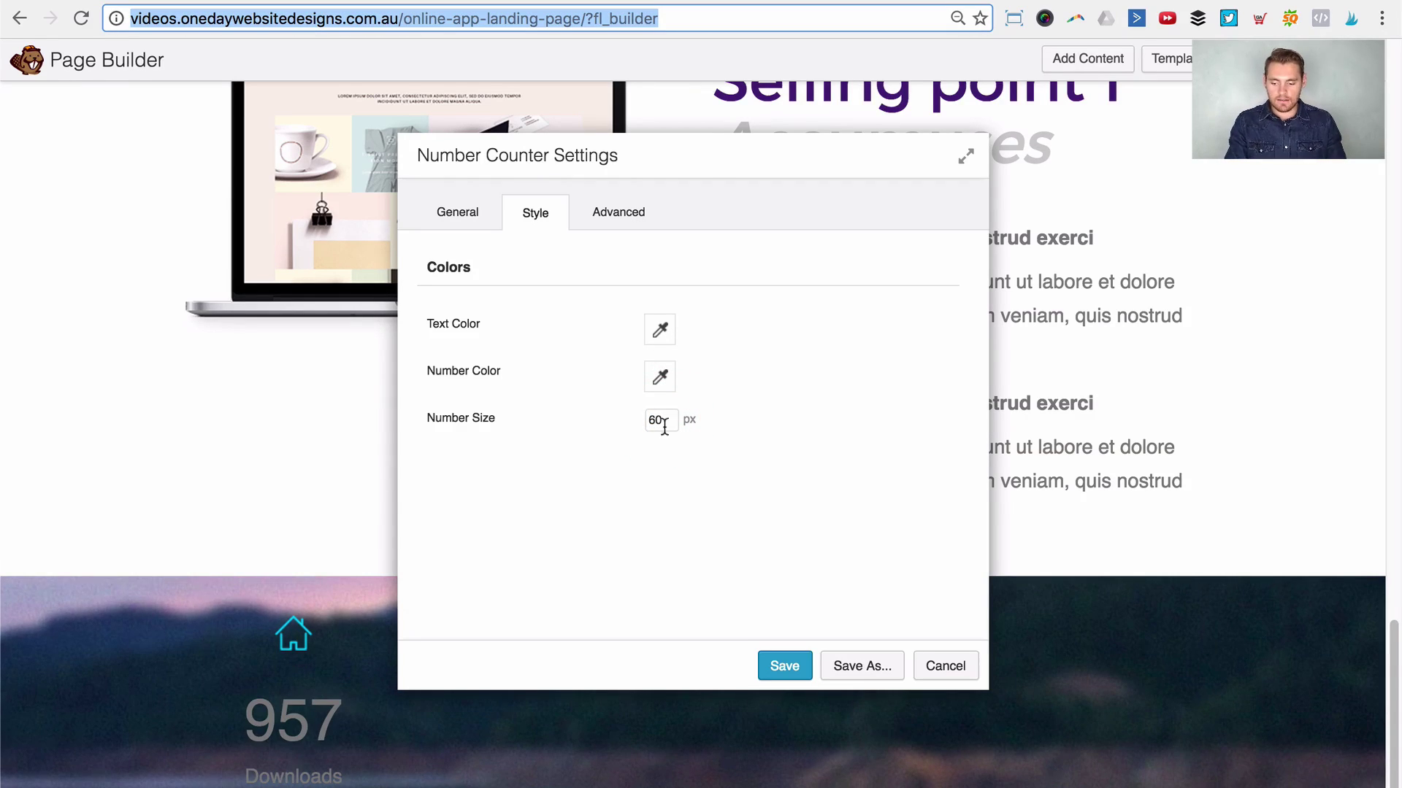
scroll(203, 599, "down", 1)
left_click(618, 213)
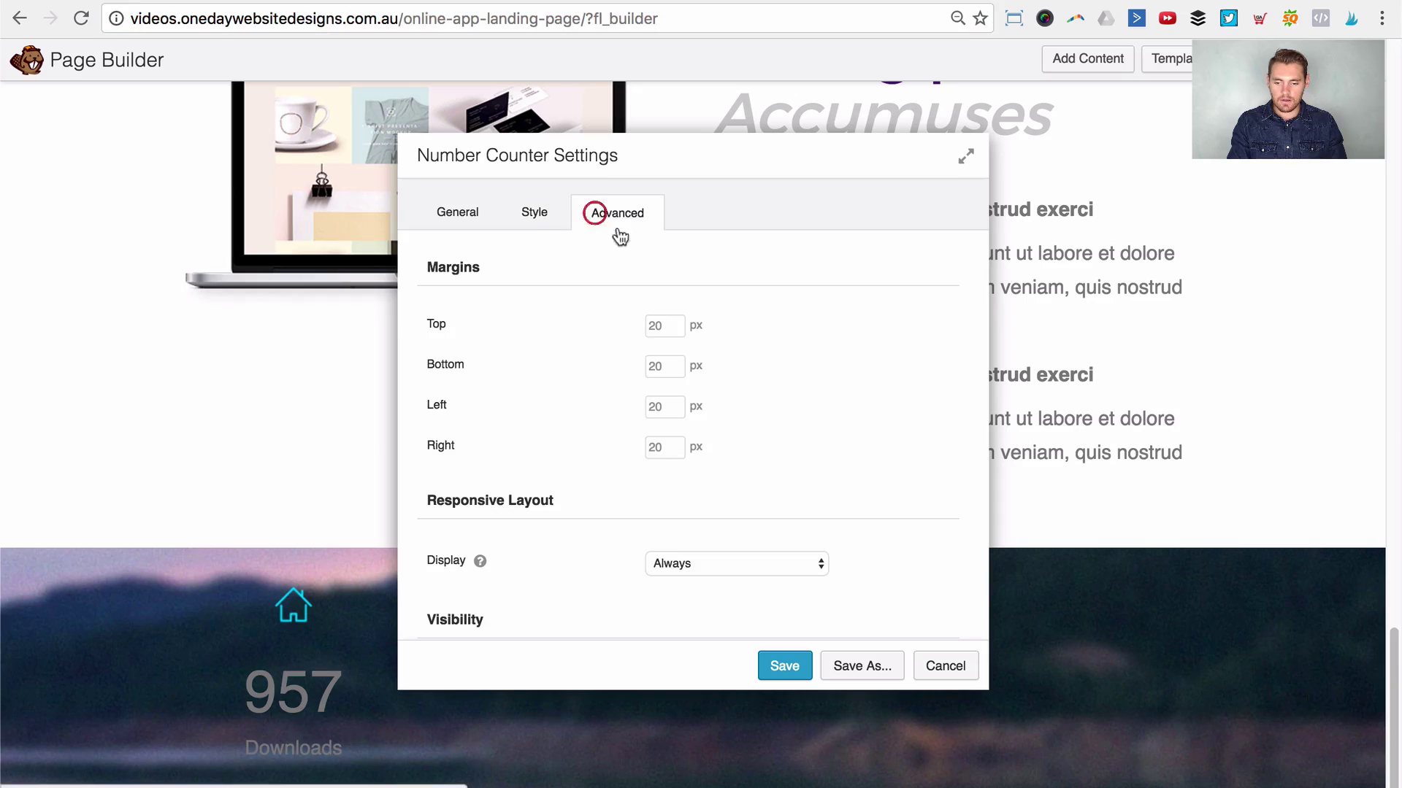
left_click(652, 325)
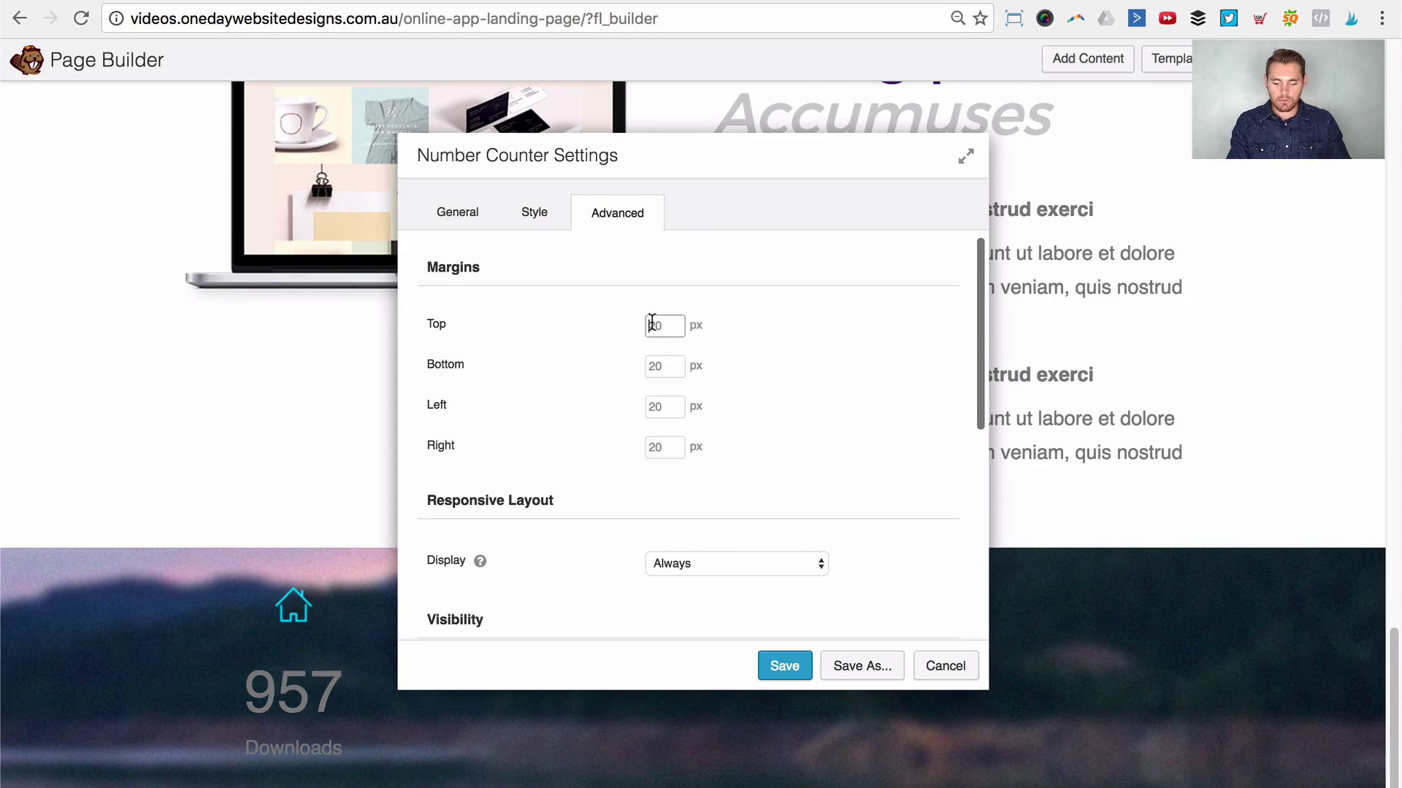
type("0")
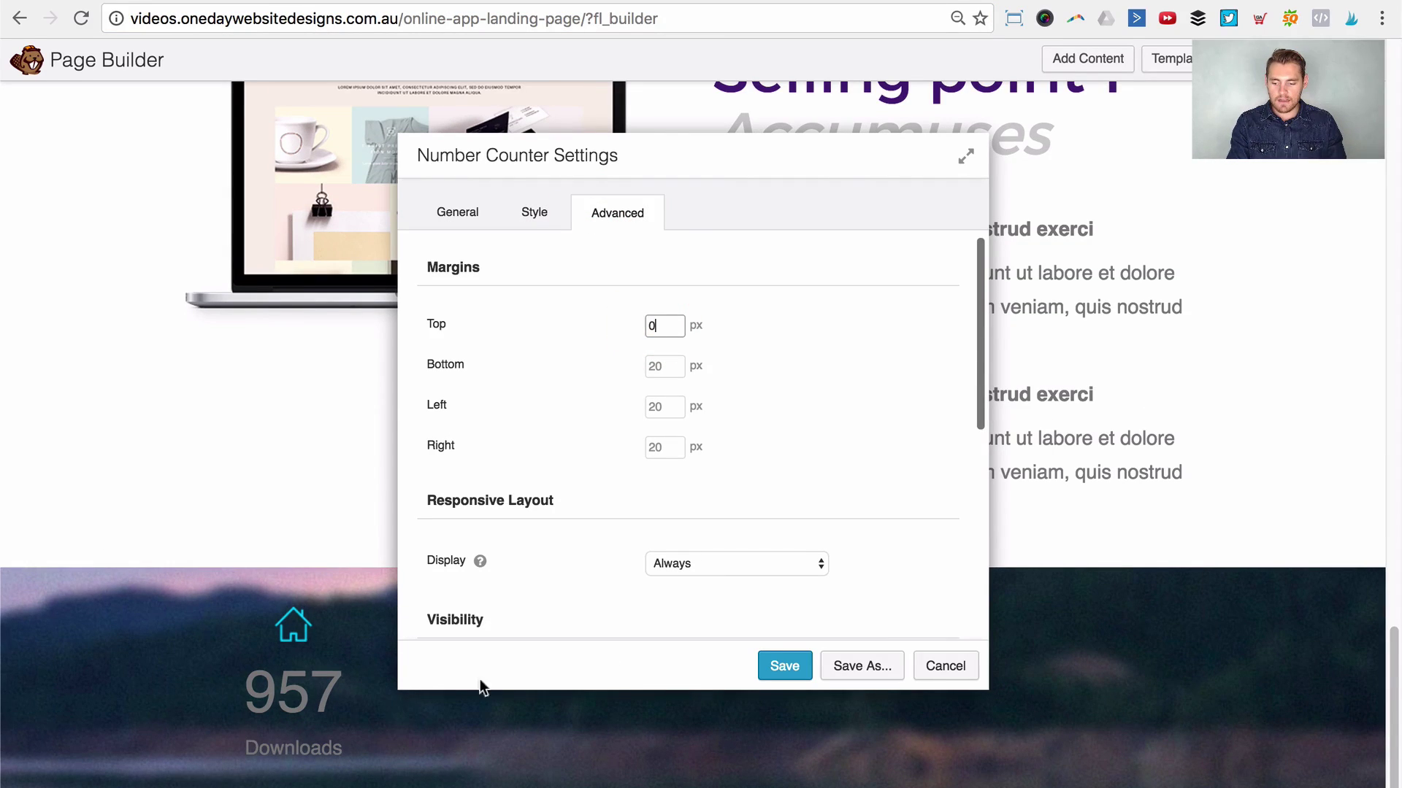
left_click(789, 664)
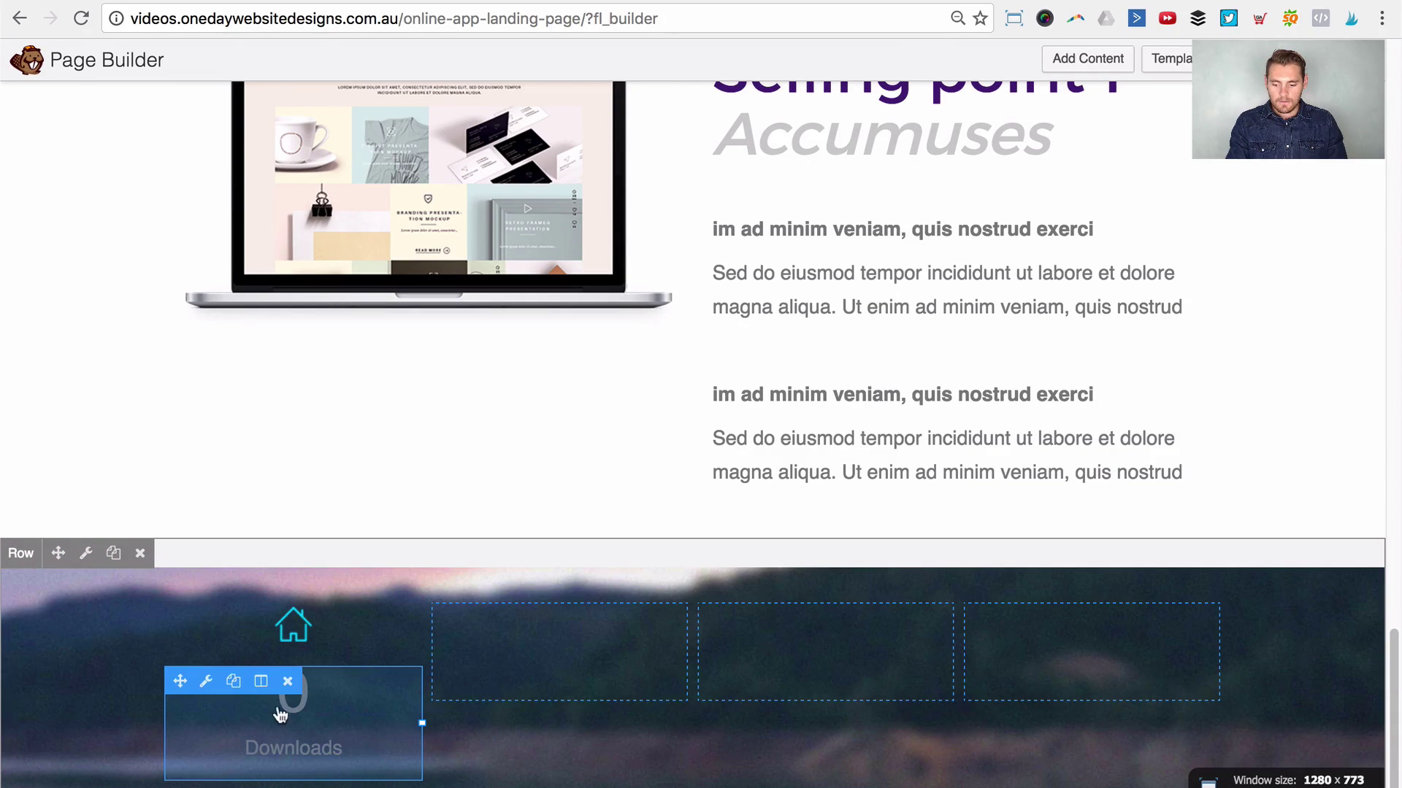
left_click(233, 681)
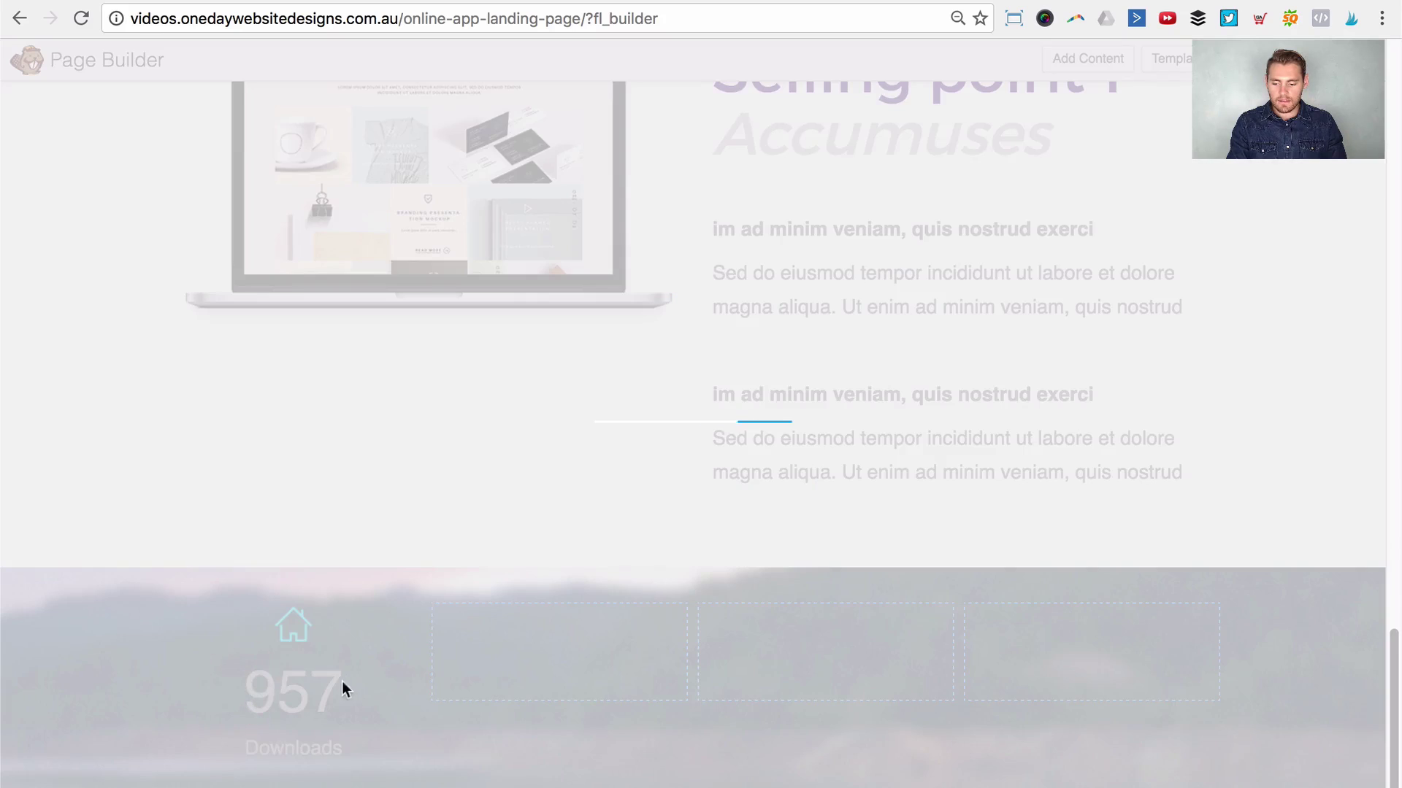
Step: Copy the home icon and 957 Downloads counter into the second, third and fourth columns
scroll(219, 677, "down", 3)
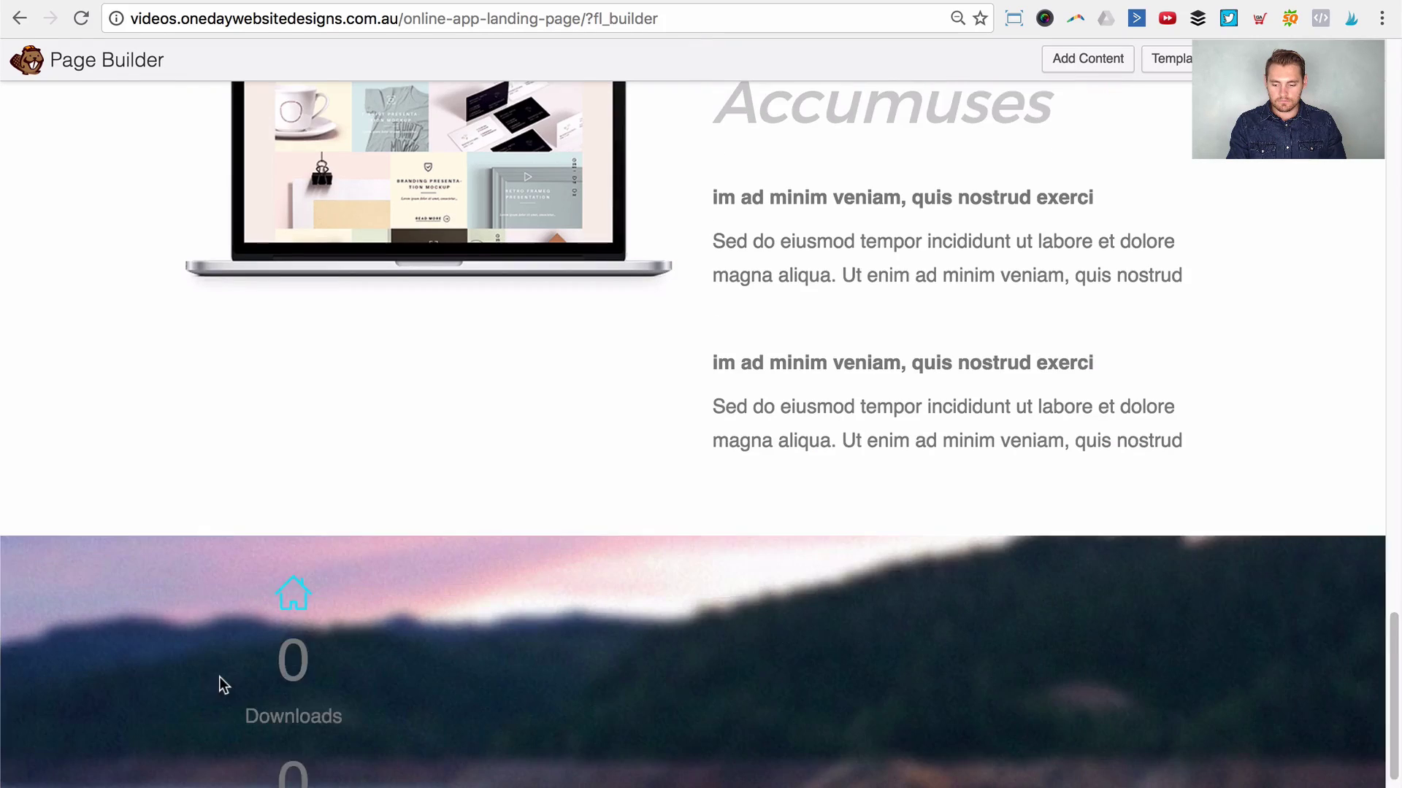
left_click_drag(180, 711, 467, 599)
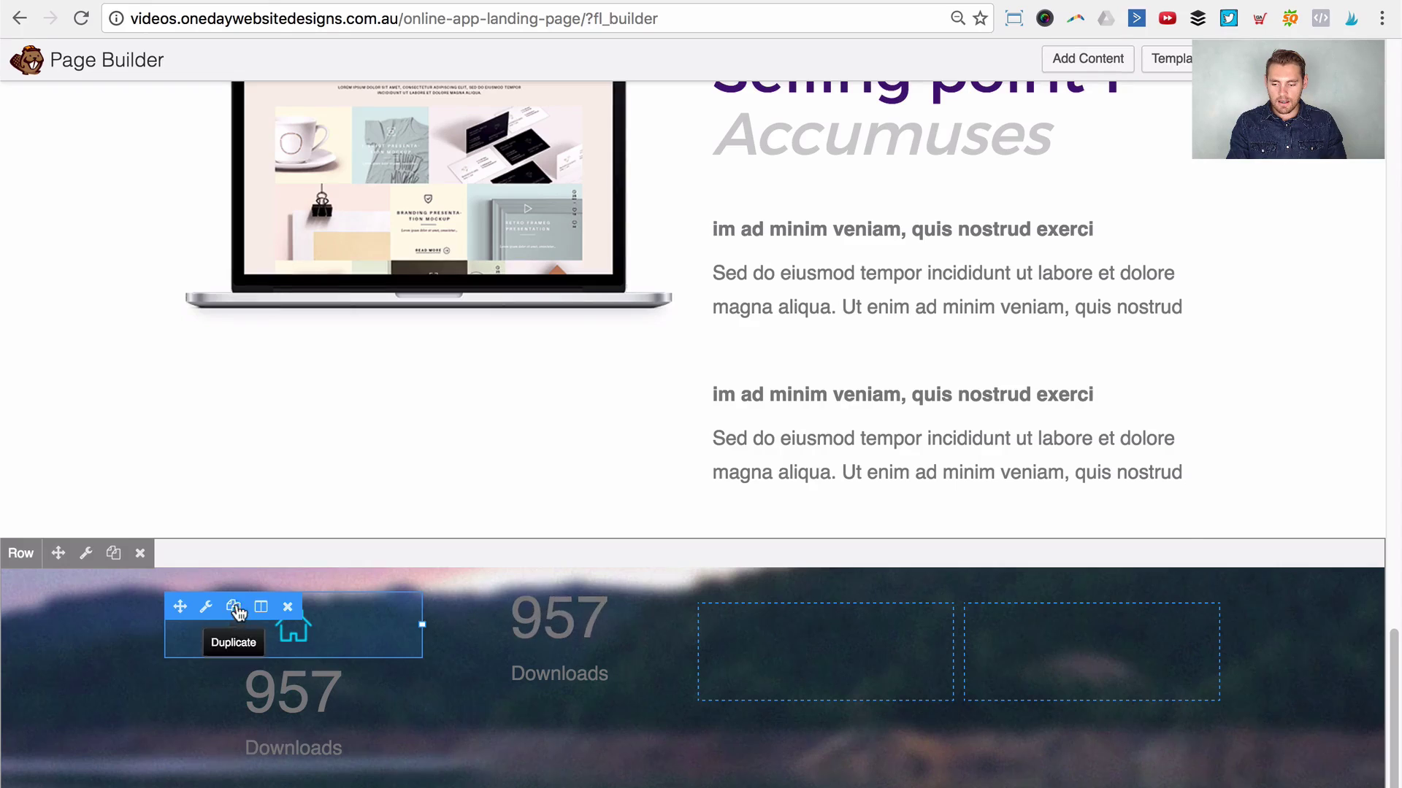
left_click(233, 607)
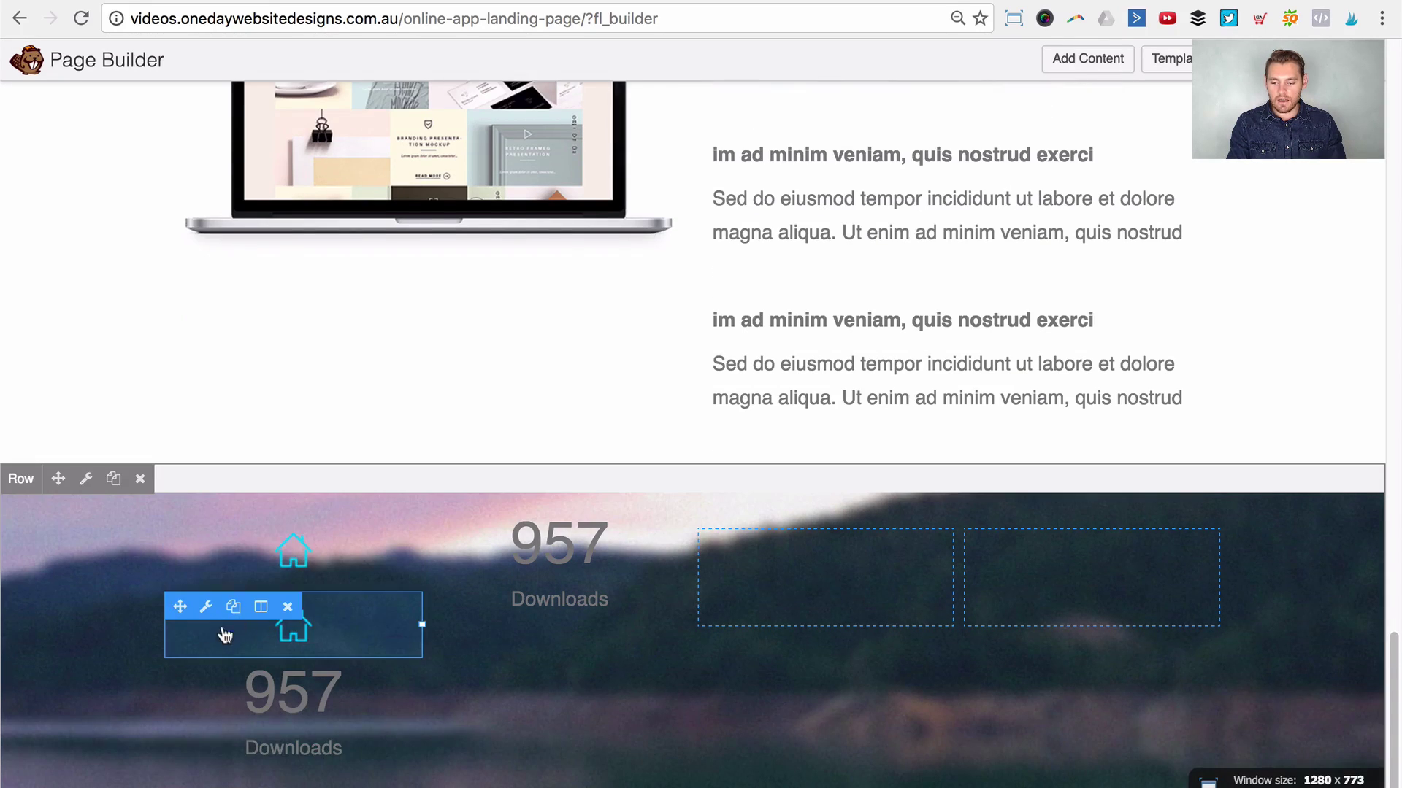
left_click_drag(186, 681, 803, 621)
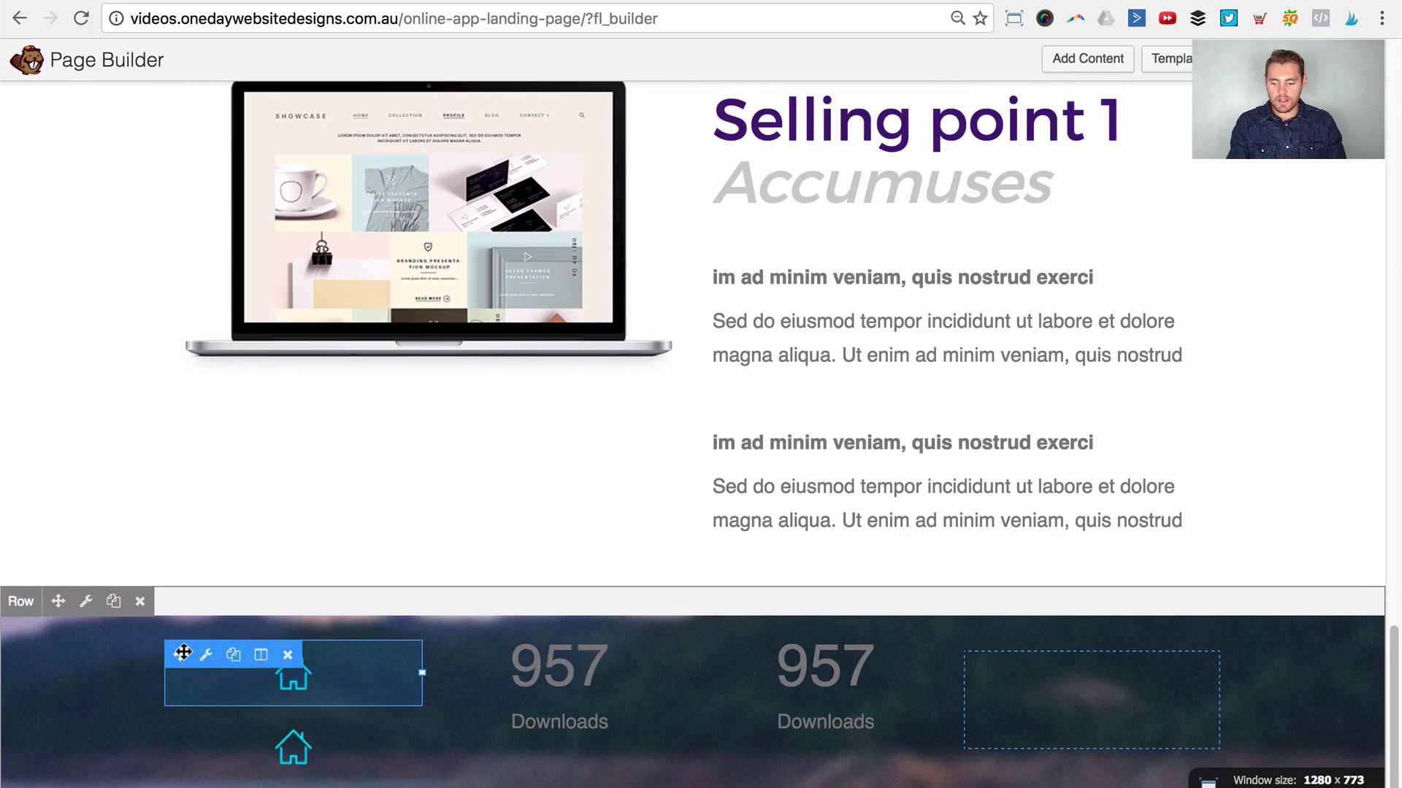
left_click_drag(182, 652, 561, 667)
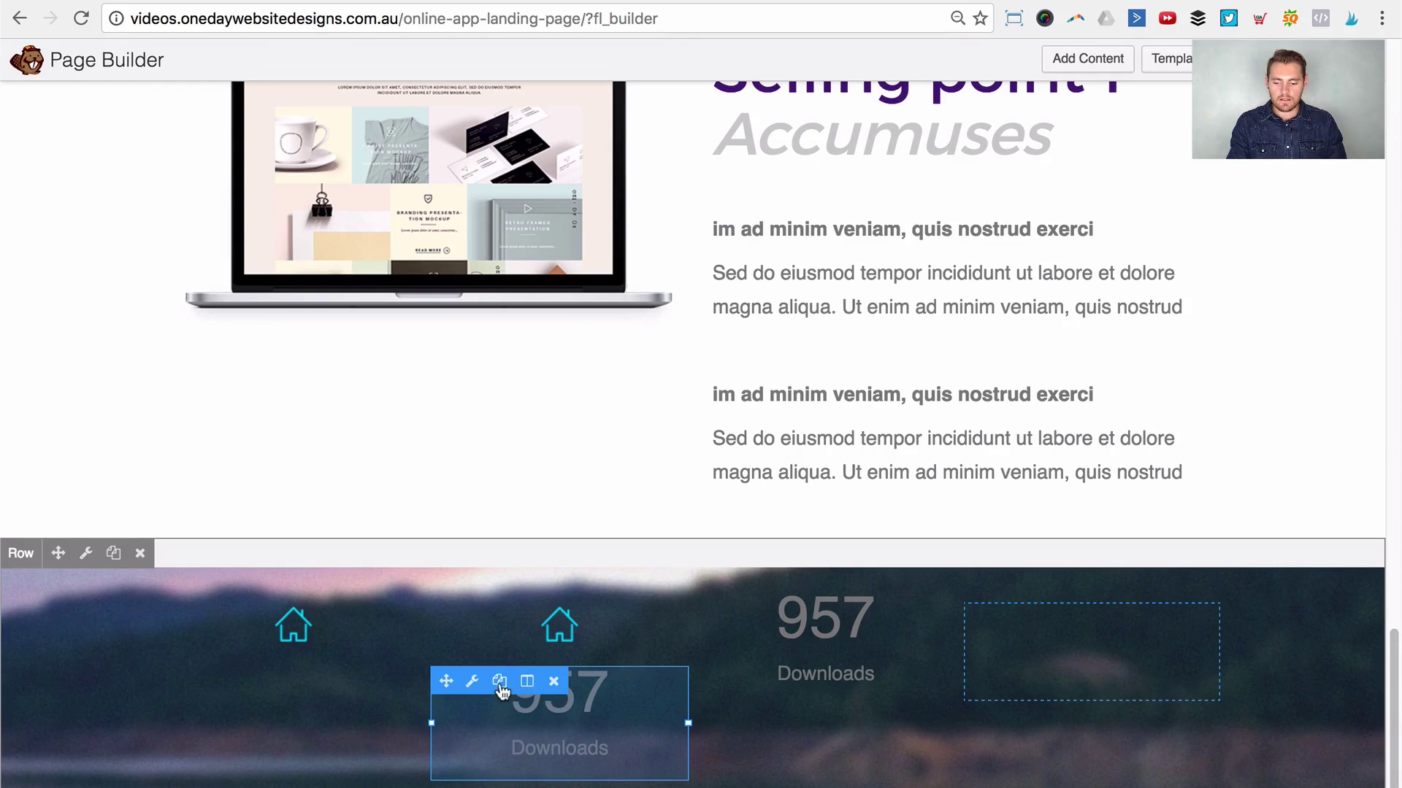
left_click(499, 682)
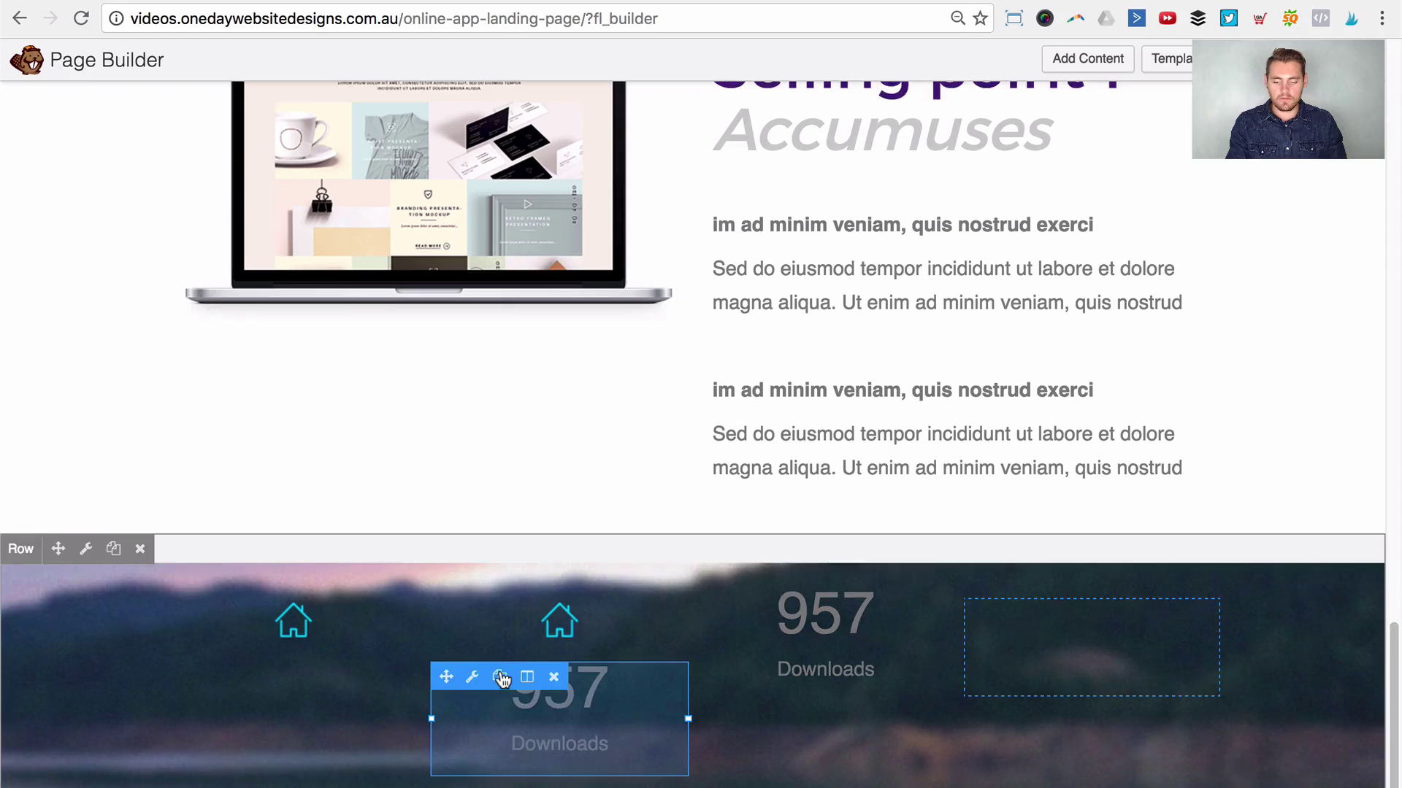
scroll(453, 725, "down", 3)
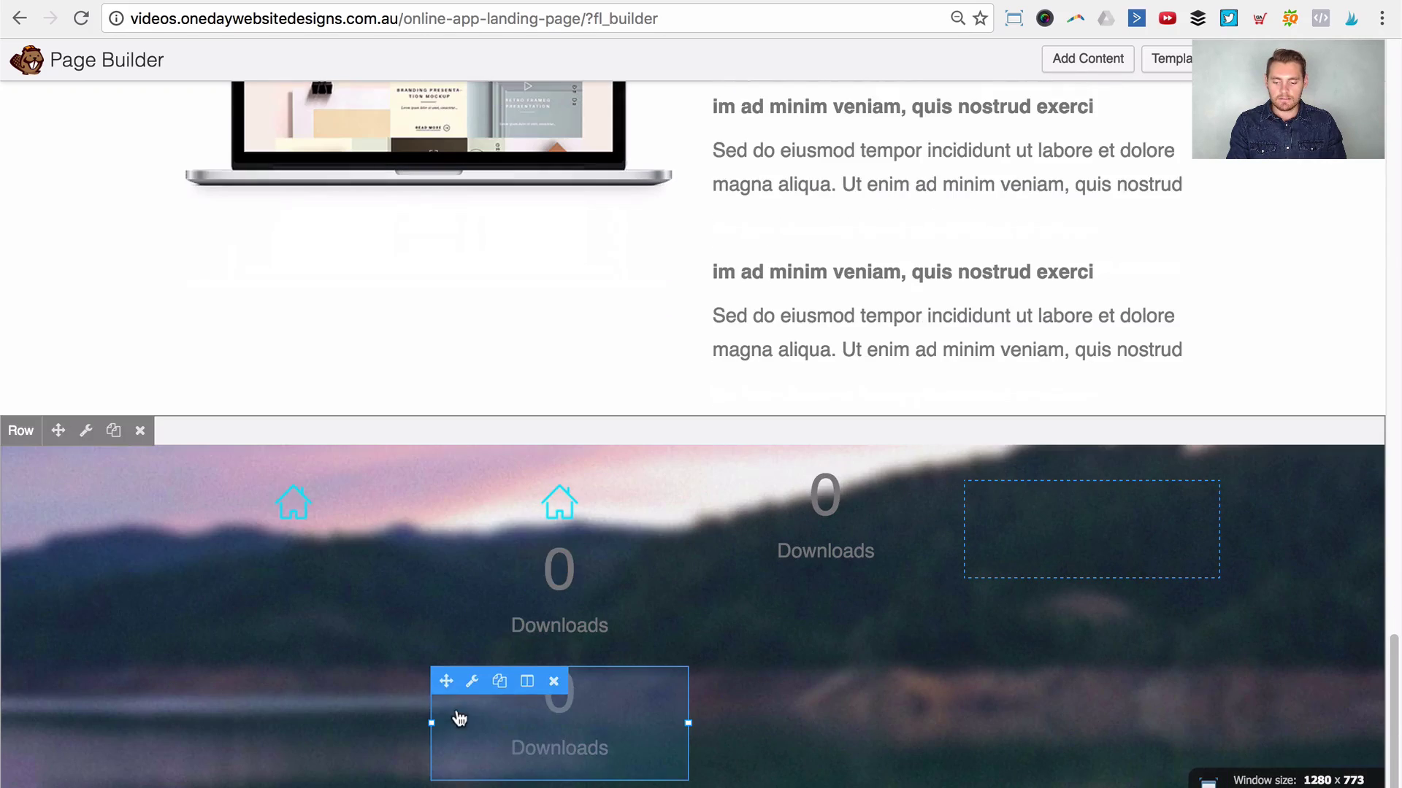
left_click_drag(440, 679, 985, 628)
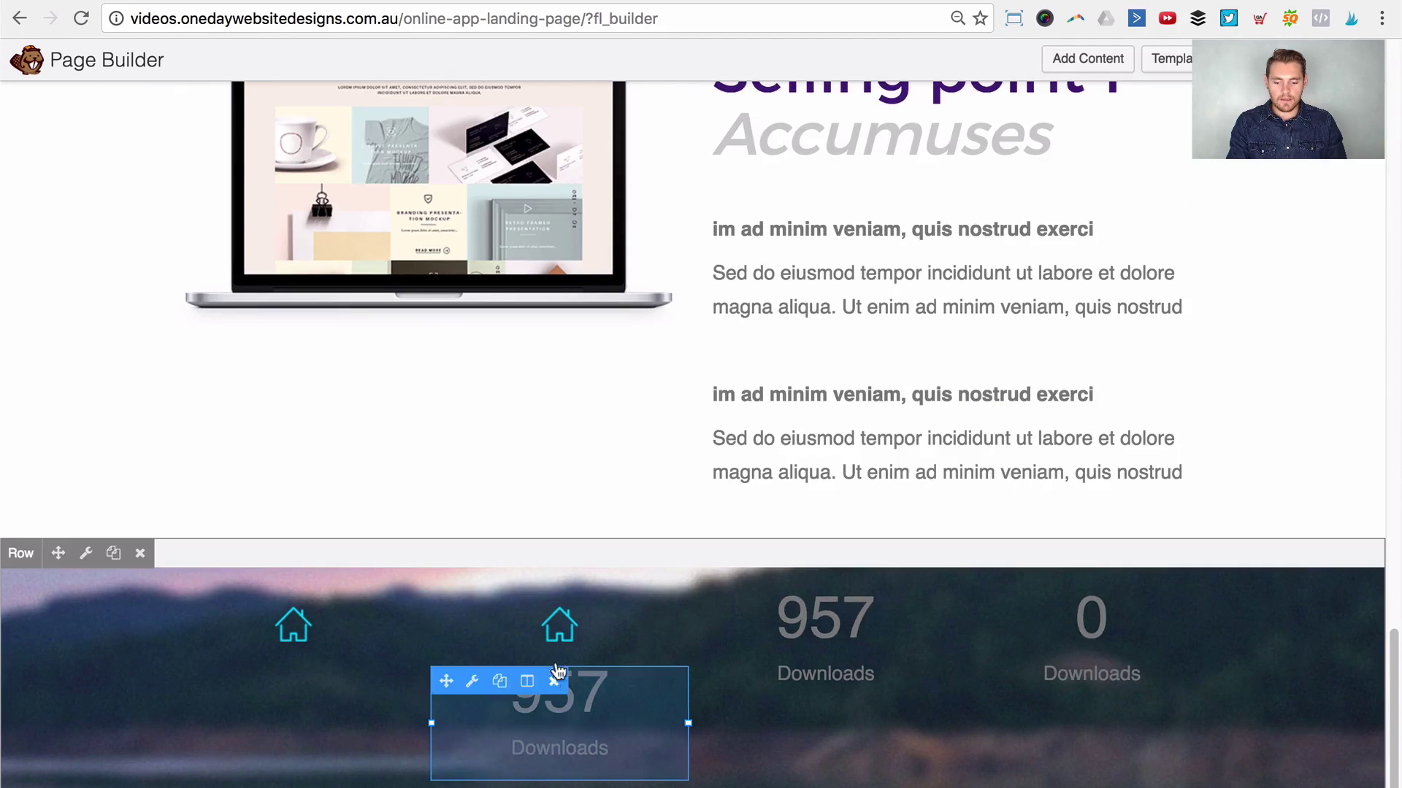
left_click(499, 607)
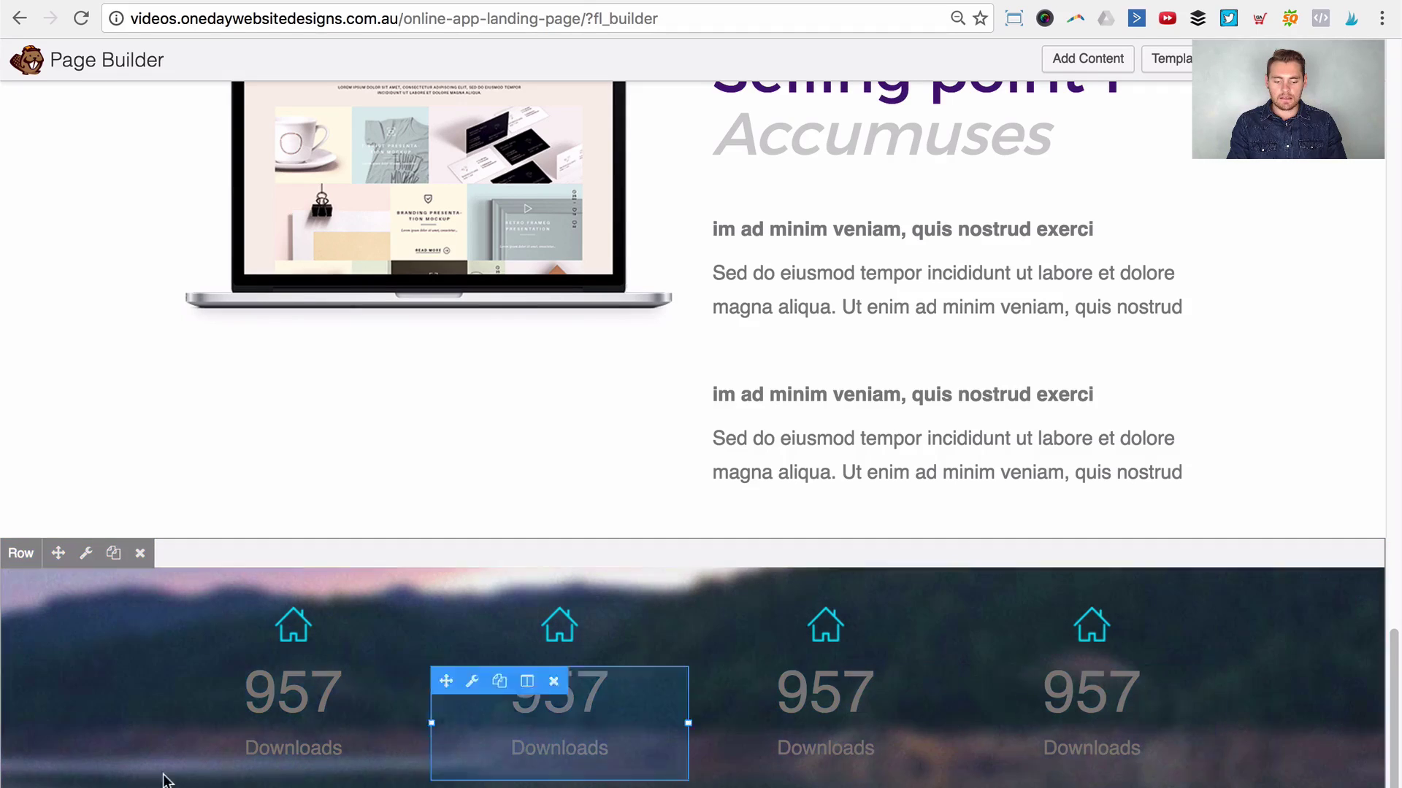
Step: Set the stats row's text colour to white
left_click(83, 555)
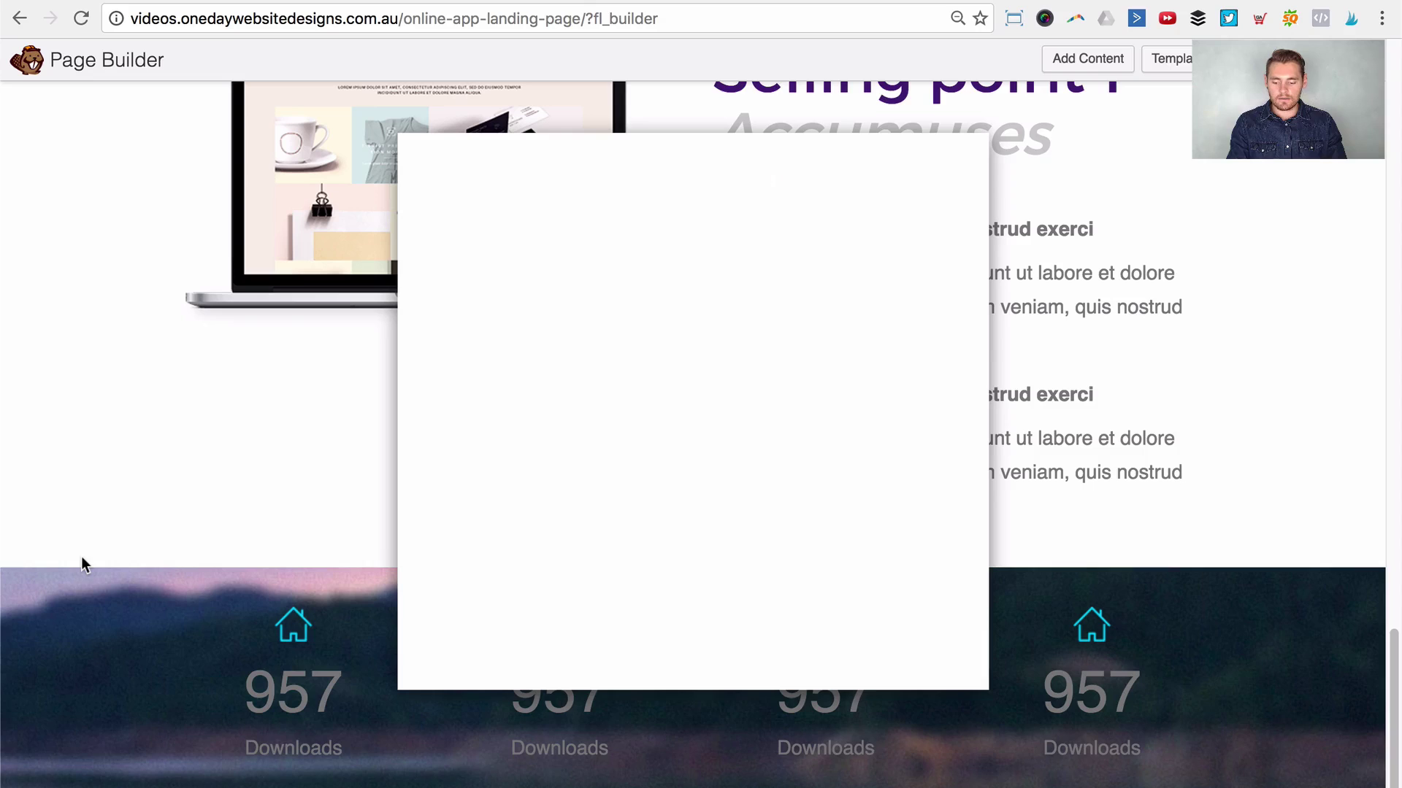
scroll(818, 478, "down", 2)
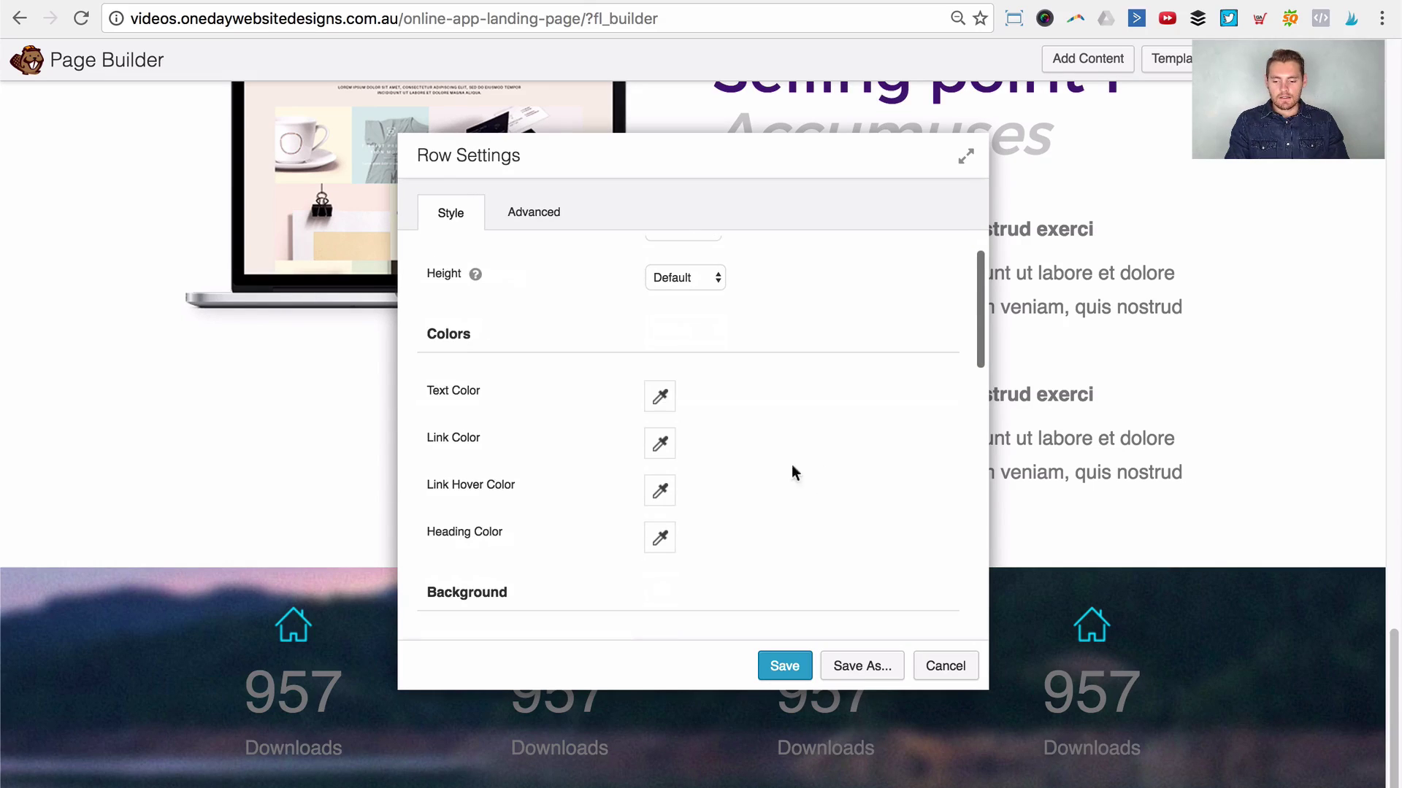
left_click(660, 397)
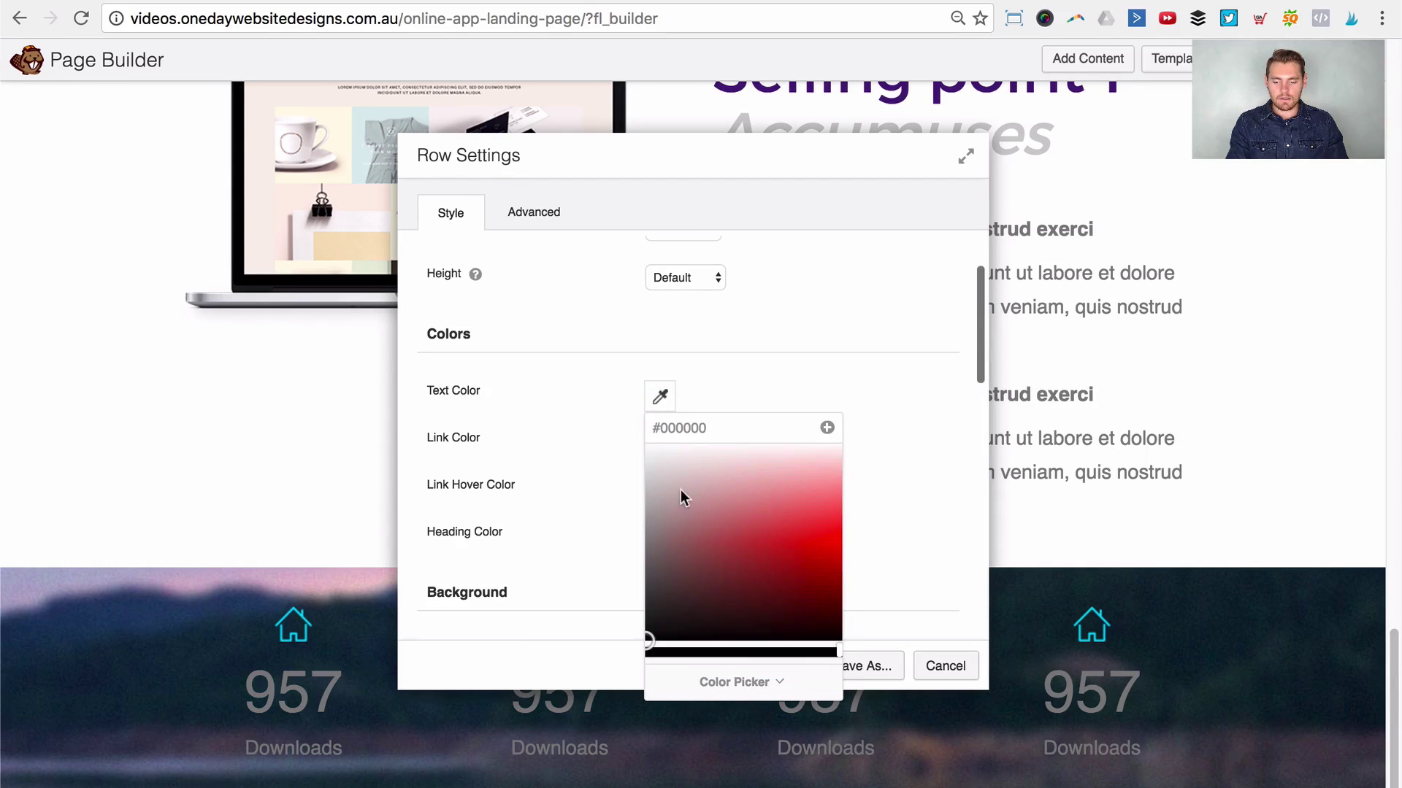
left_click(634, 417)
left_click(786, 390)
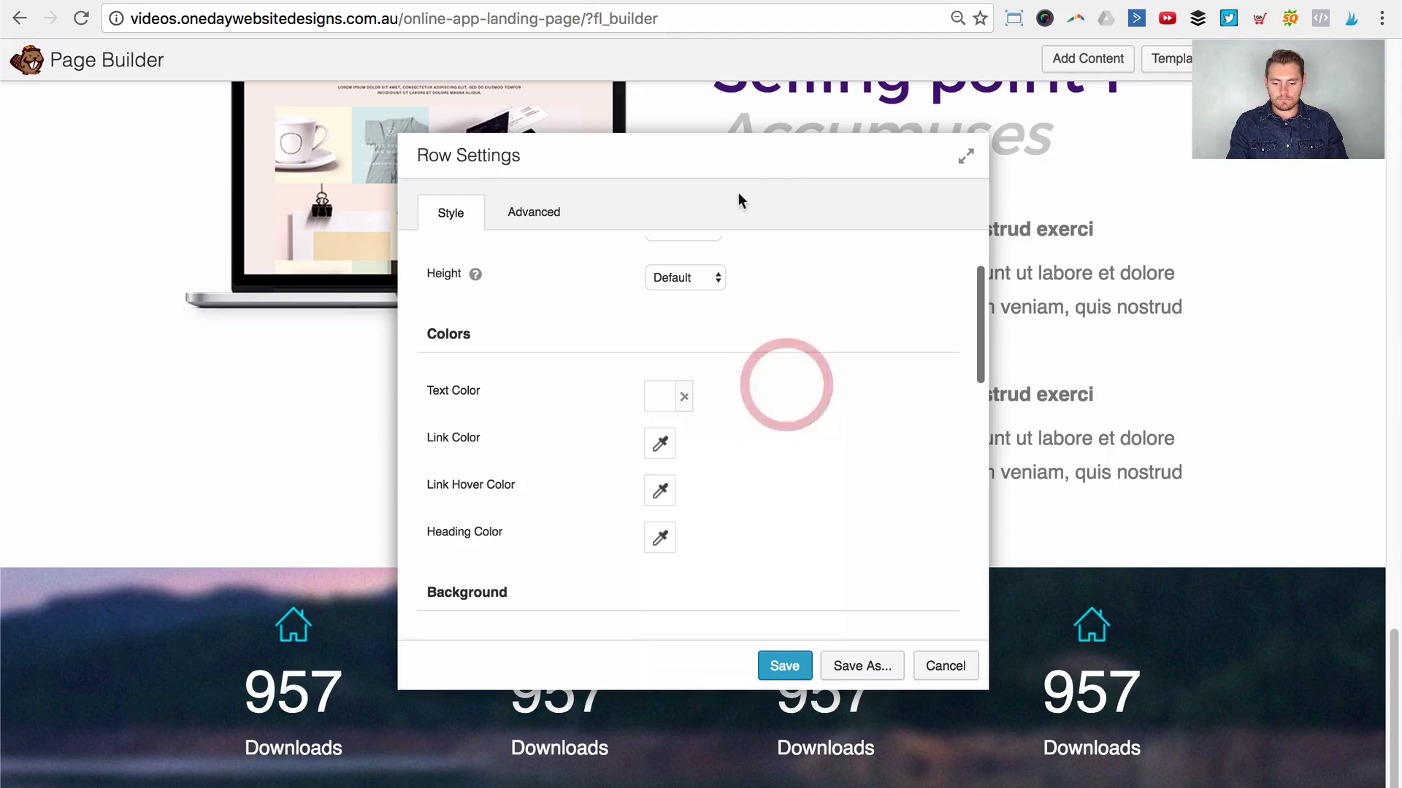
left_click_drag(738, 176, 961, 115)
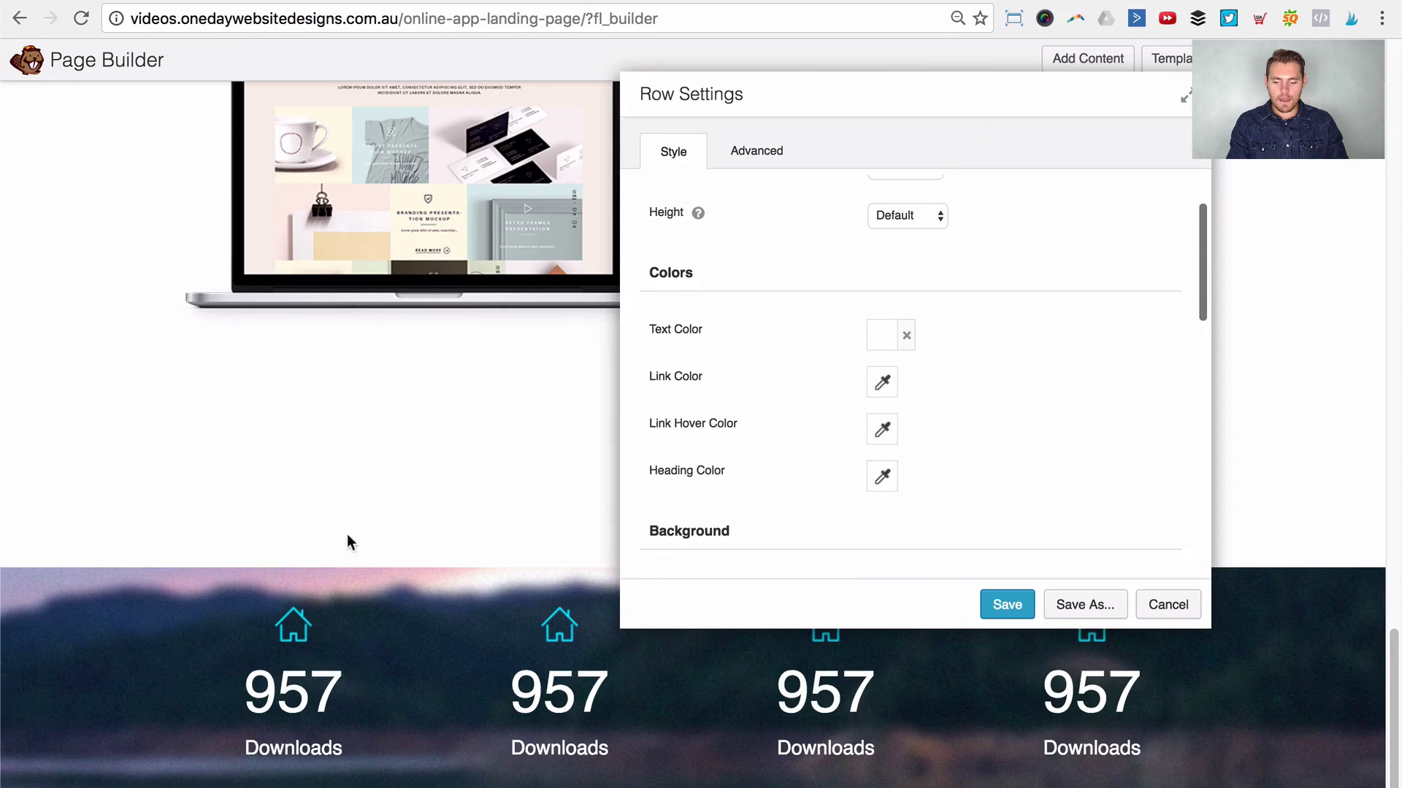
Step: Give the row's background photo a dark purple #3e1173 overlay from the colour presets
scroll(975, 416, "down", 10)
scroll(973, 418, "down", 2)
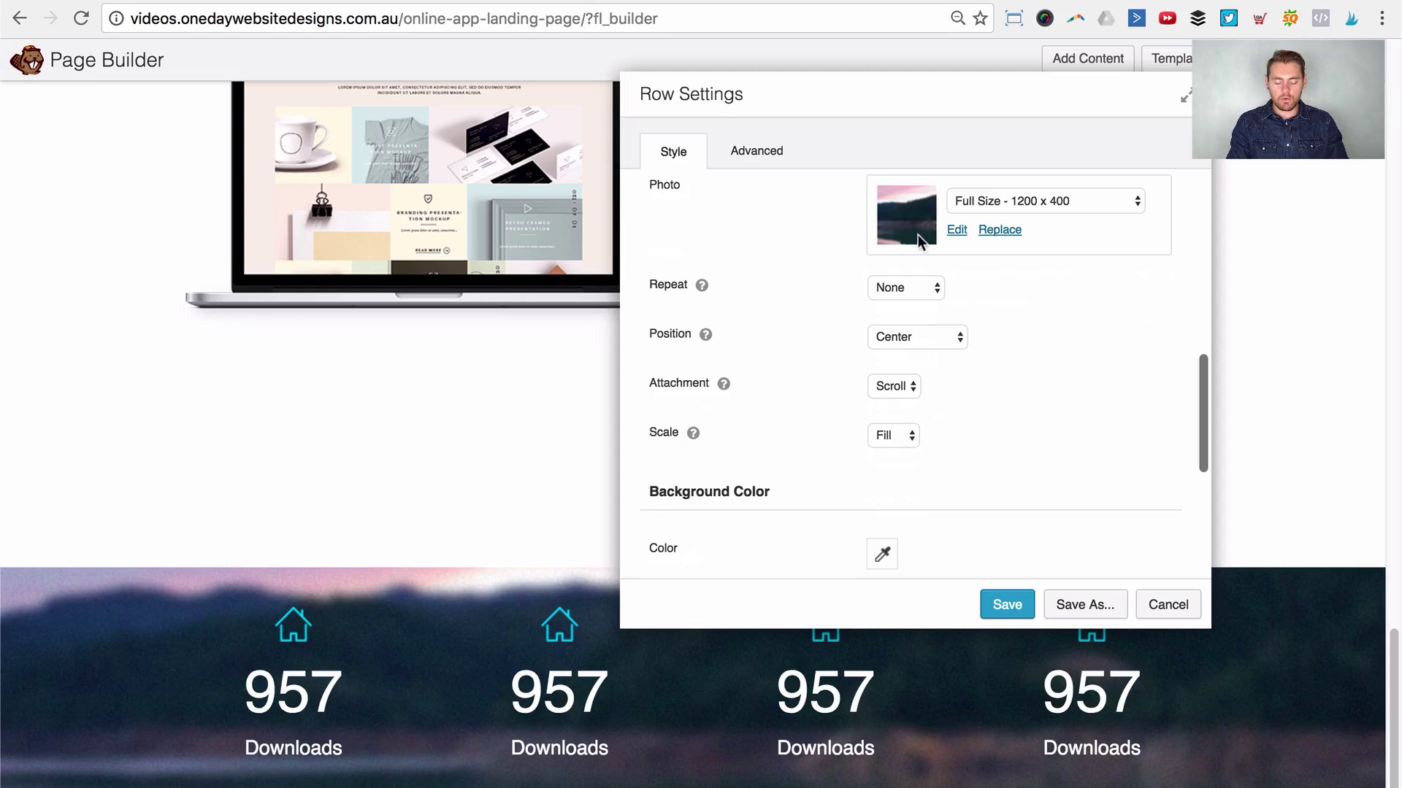
scroll(905, 235, "up", 5)
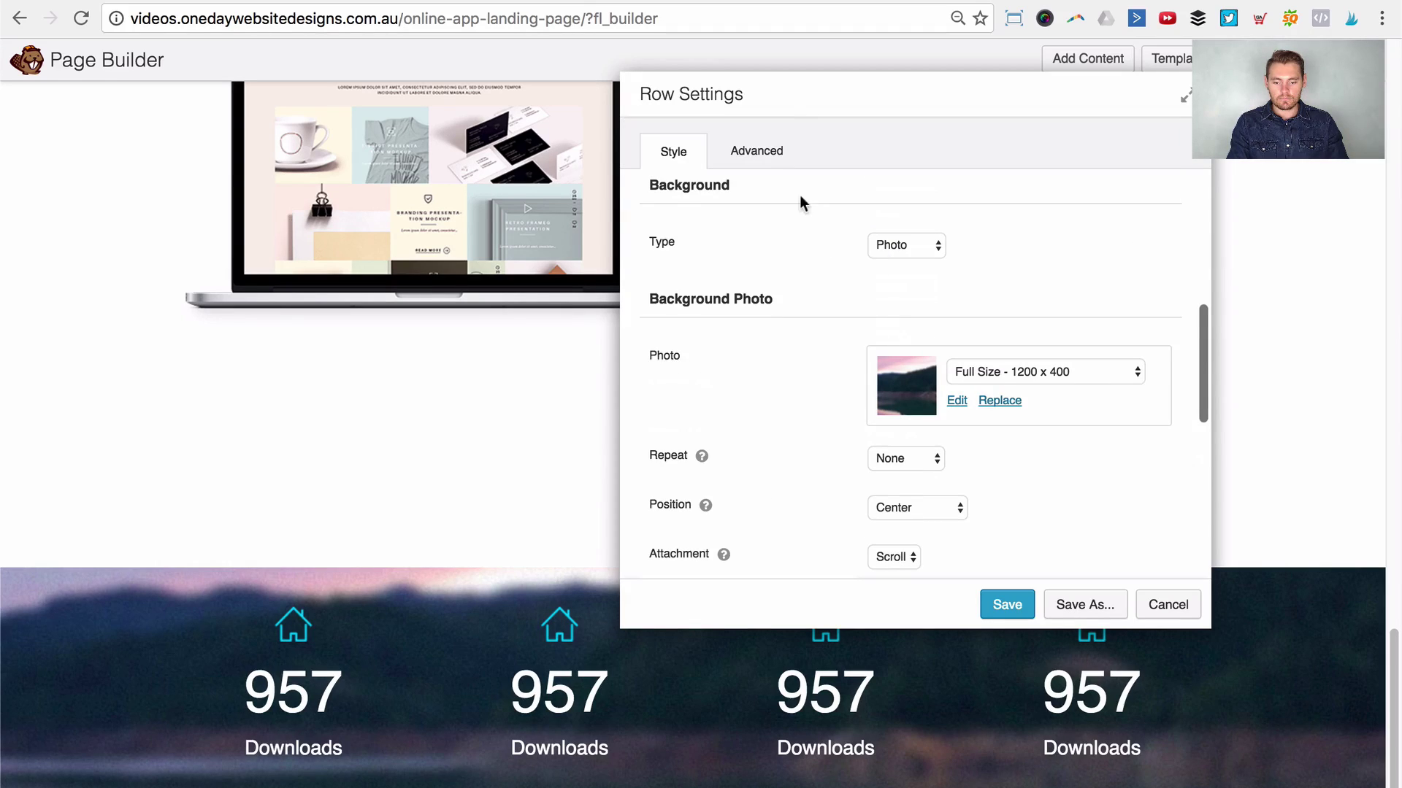
scroll(777, 376, "down", 10)
scroll(833, 452, "down", 4)
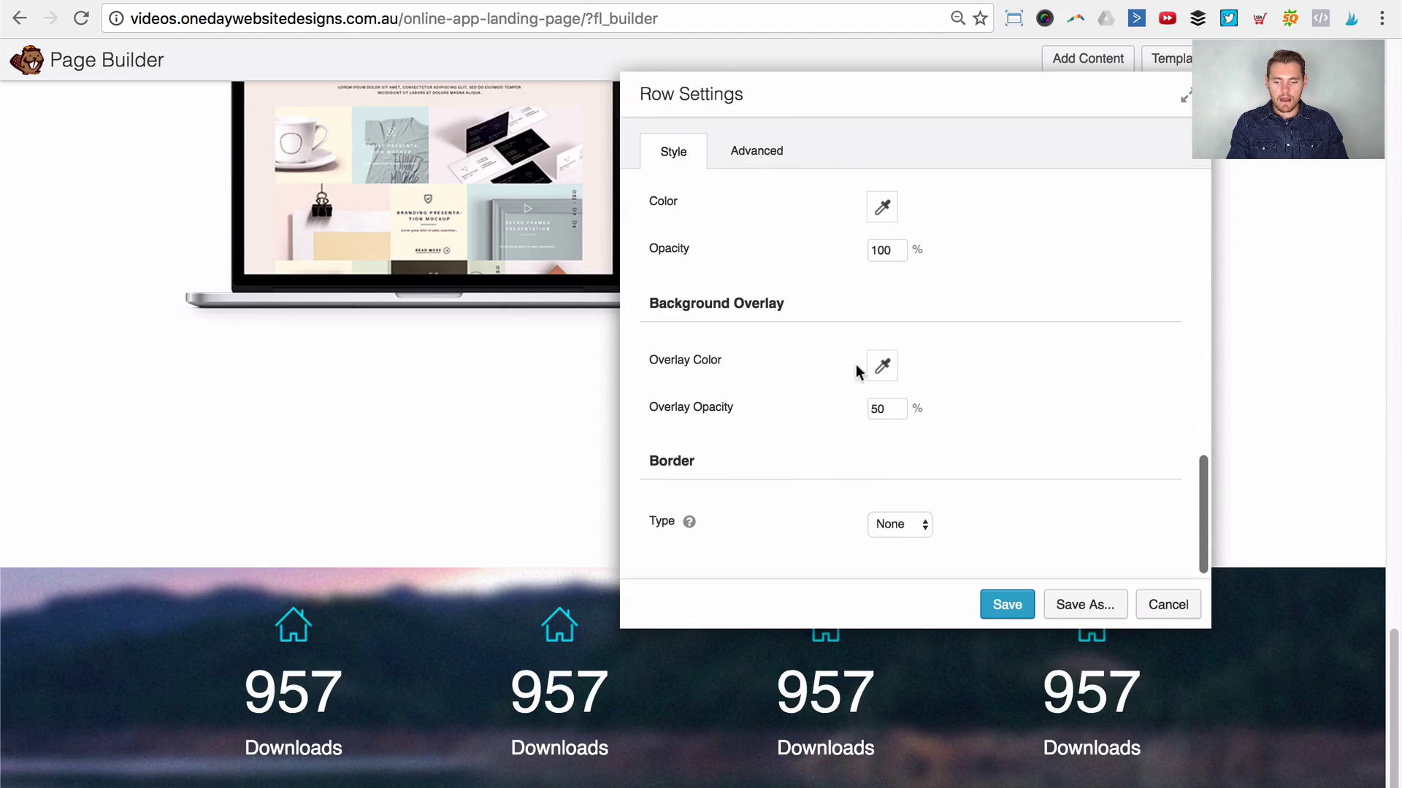
left_click(880, 363)
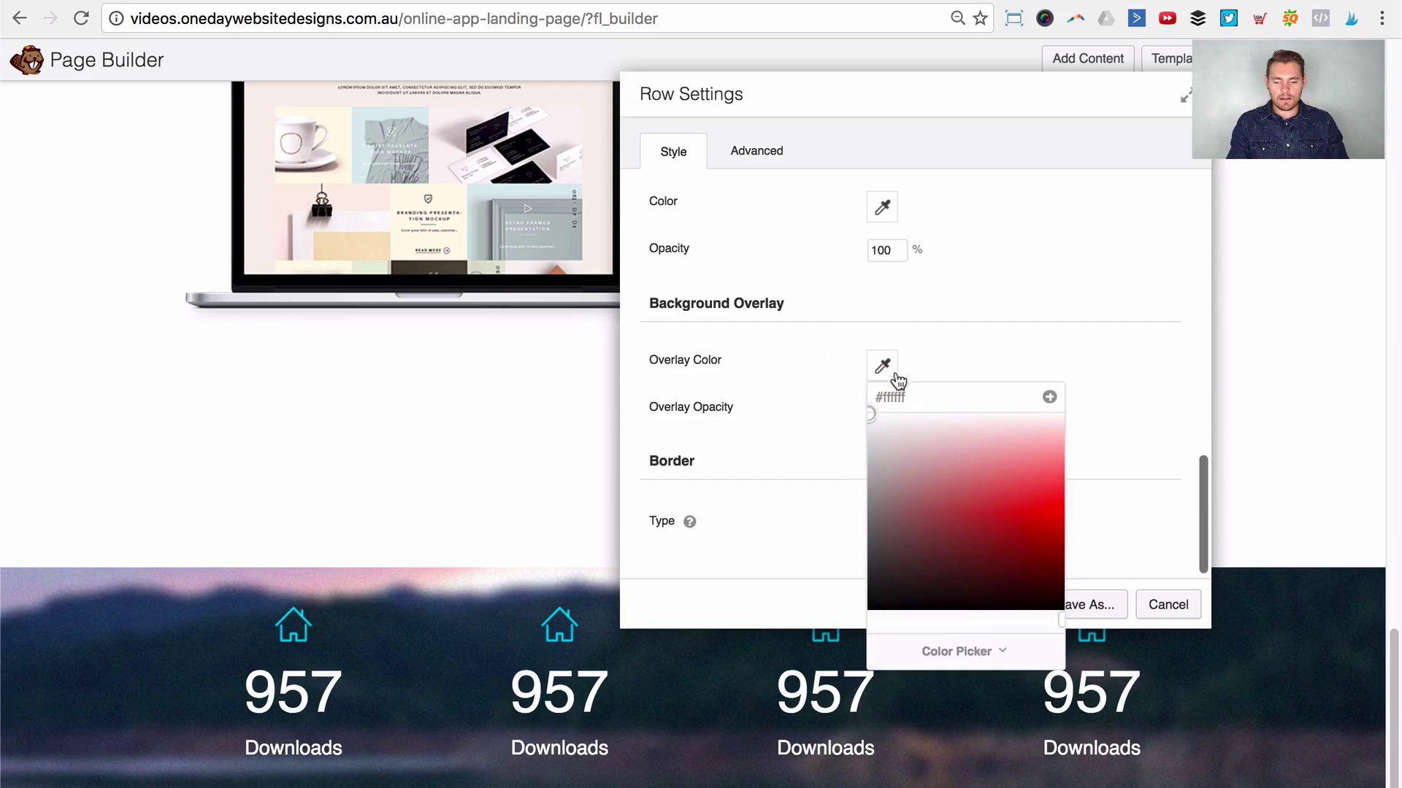
left_click(960, 647)
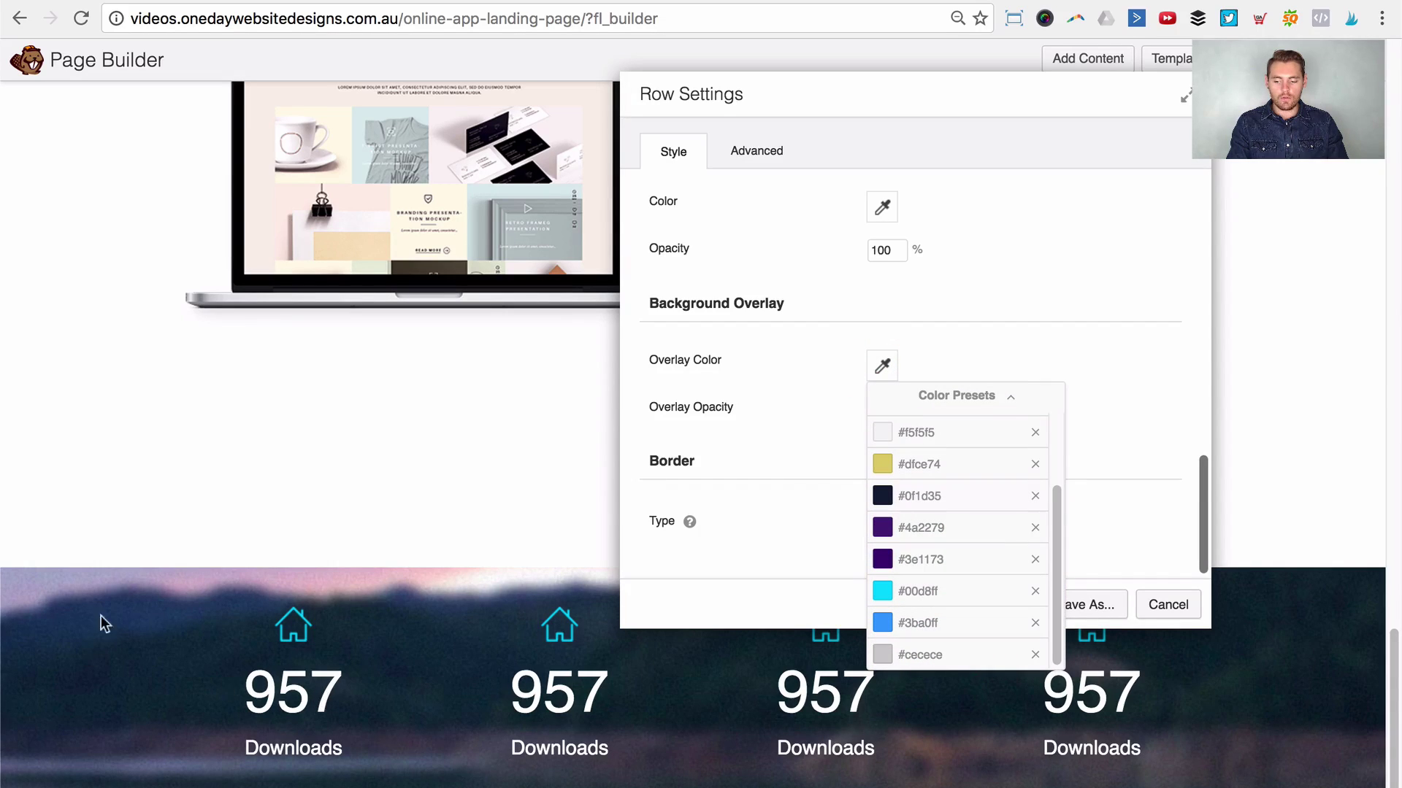
left_click(931, 531)
left_click(1050, 295)
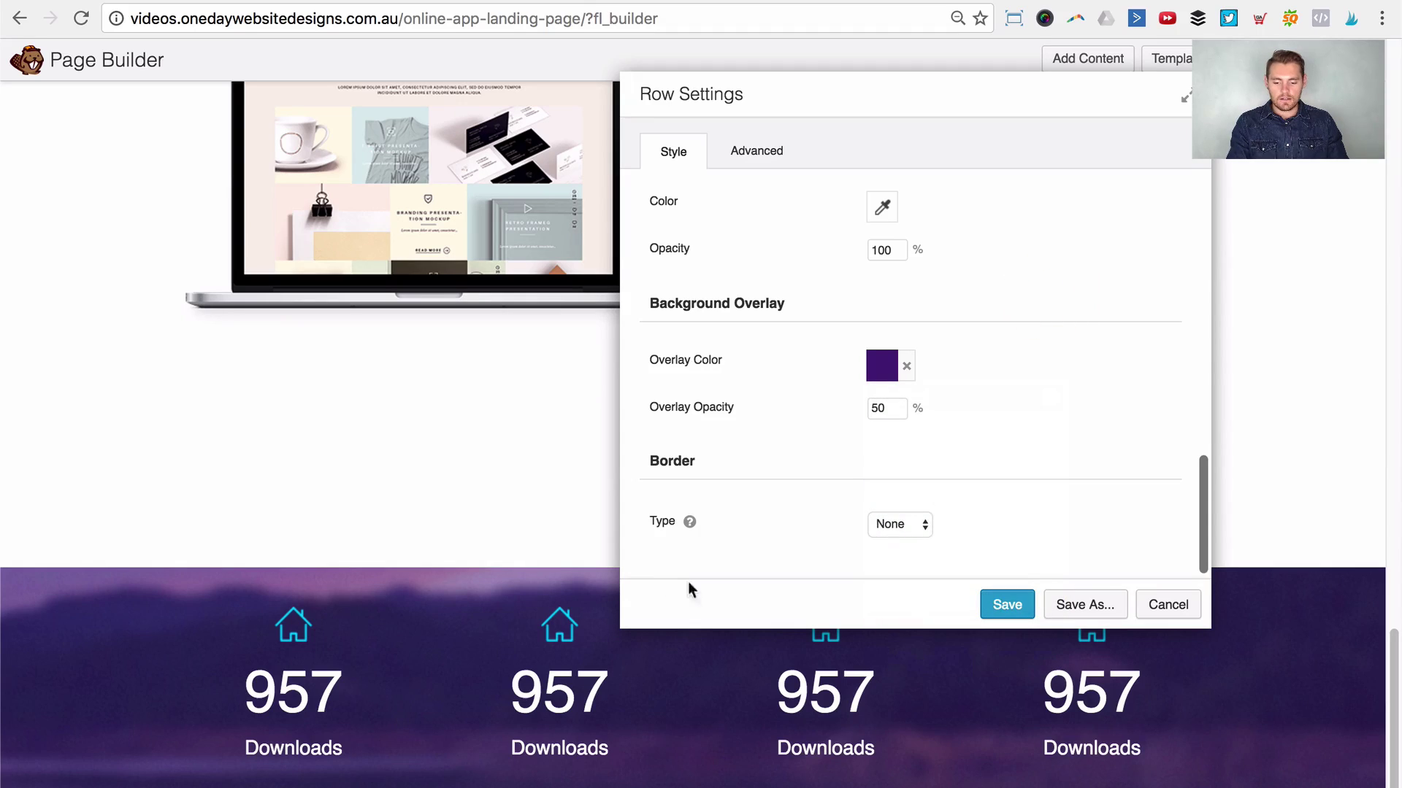
left_click(892, 372)
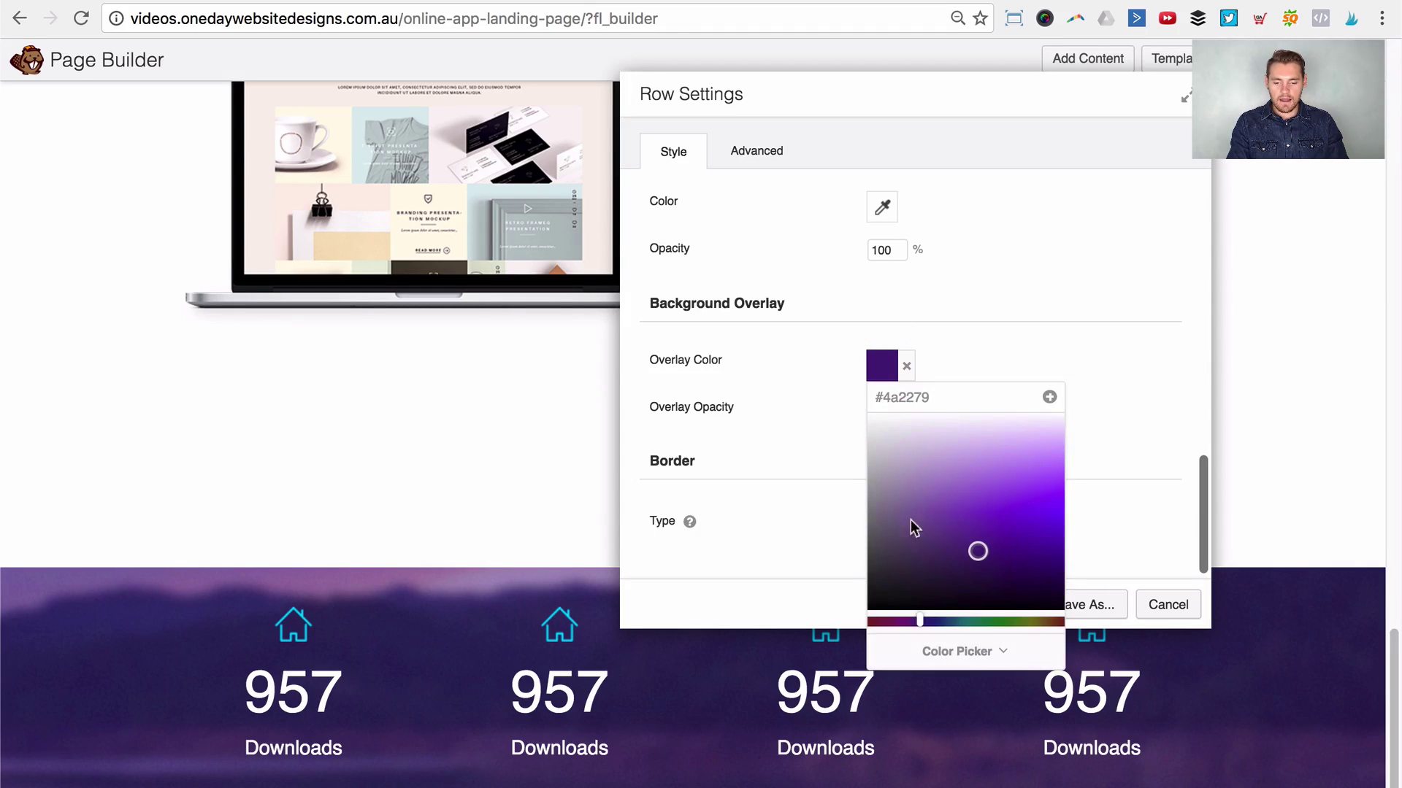
left_click(945, 652)
left_click(920, 559)
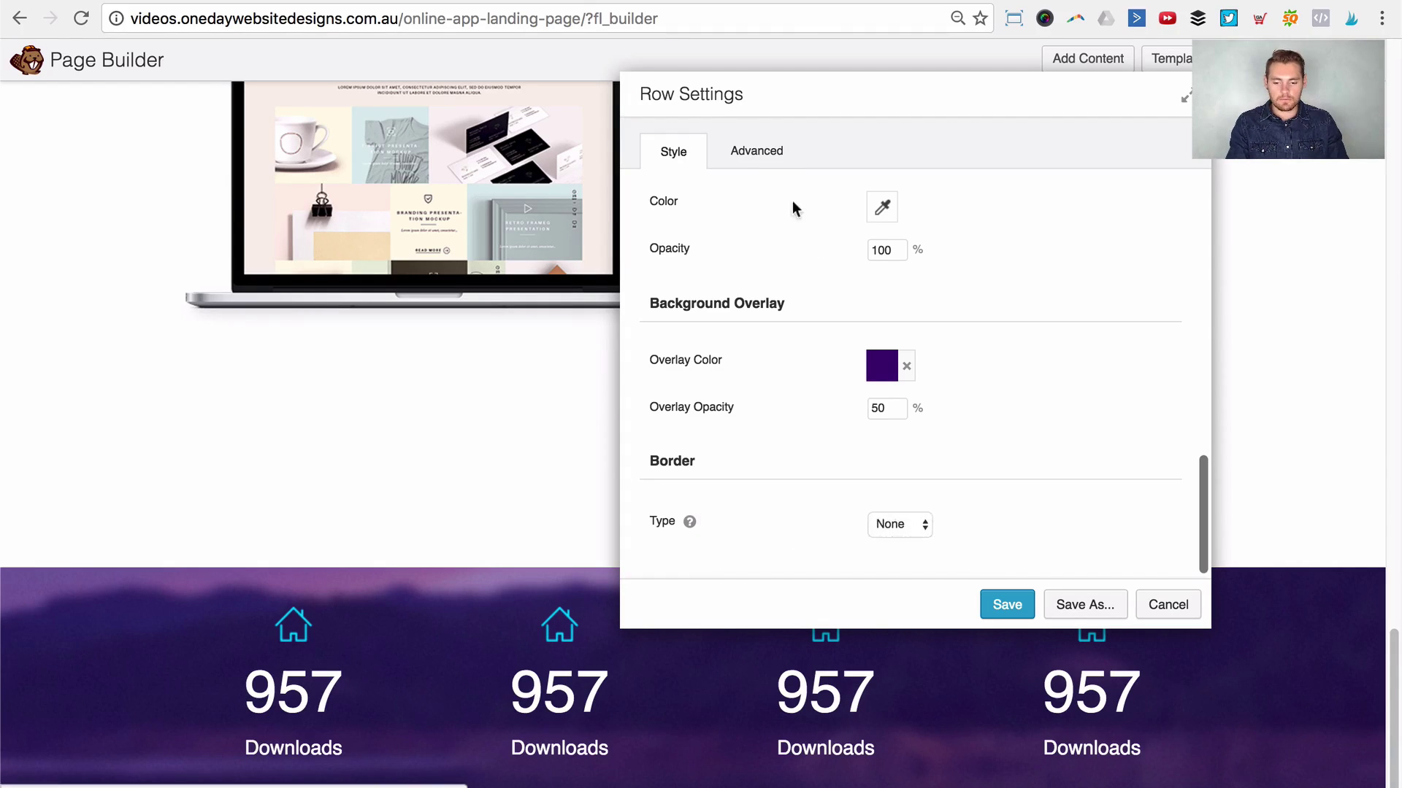
Step: Set the row's top and bottom padding to 60 px and save the row settings
left_click(780, 162)
scroll(898, 305, "up", 10)
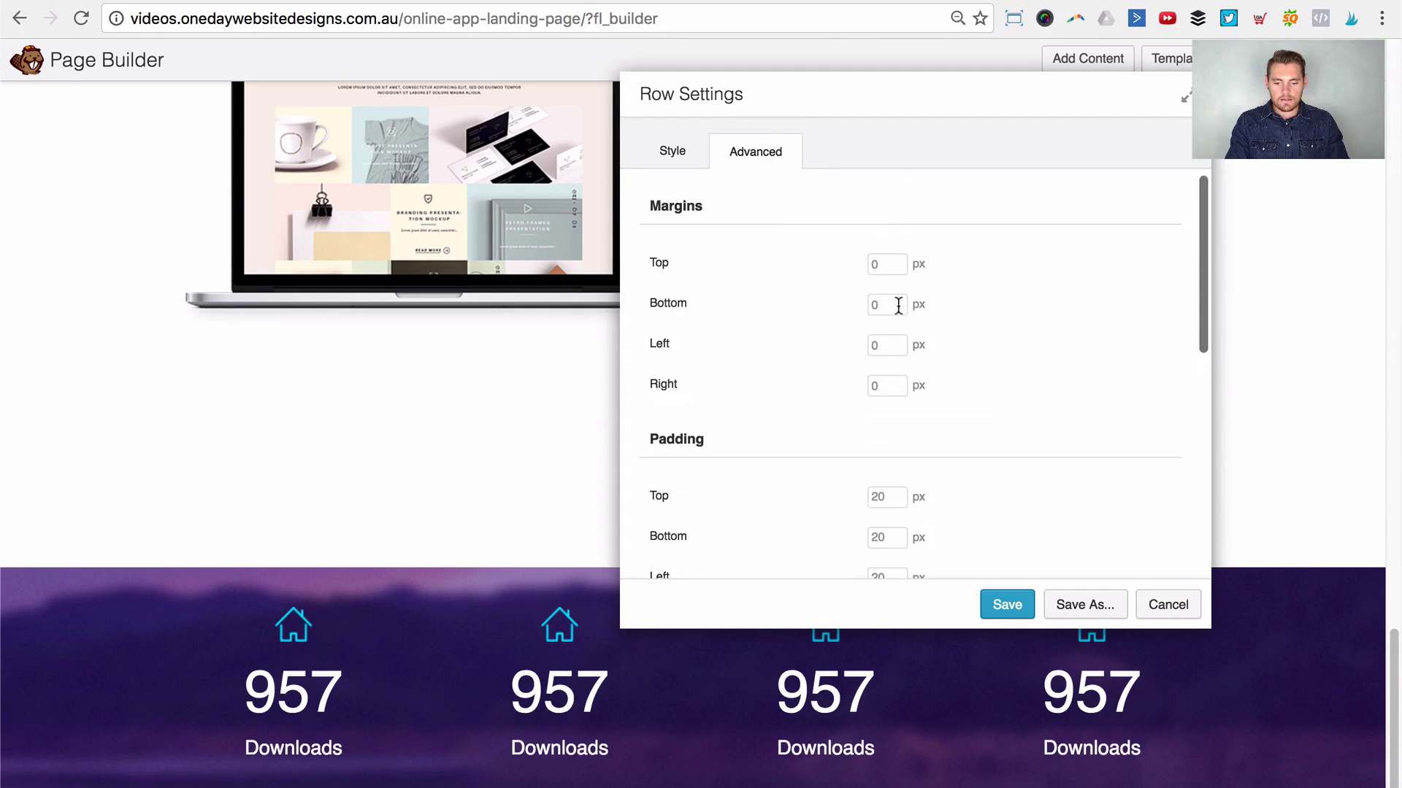
left_click(880, 496)
key("Tab")
type("60")
key("Tab")
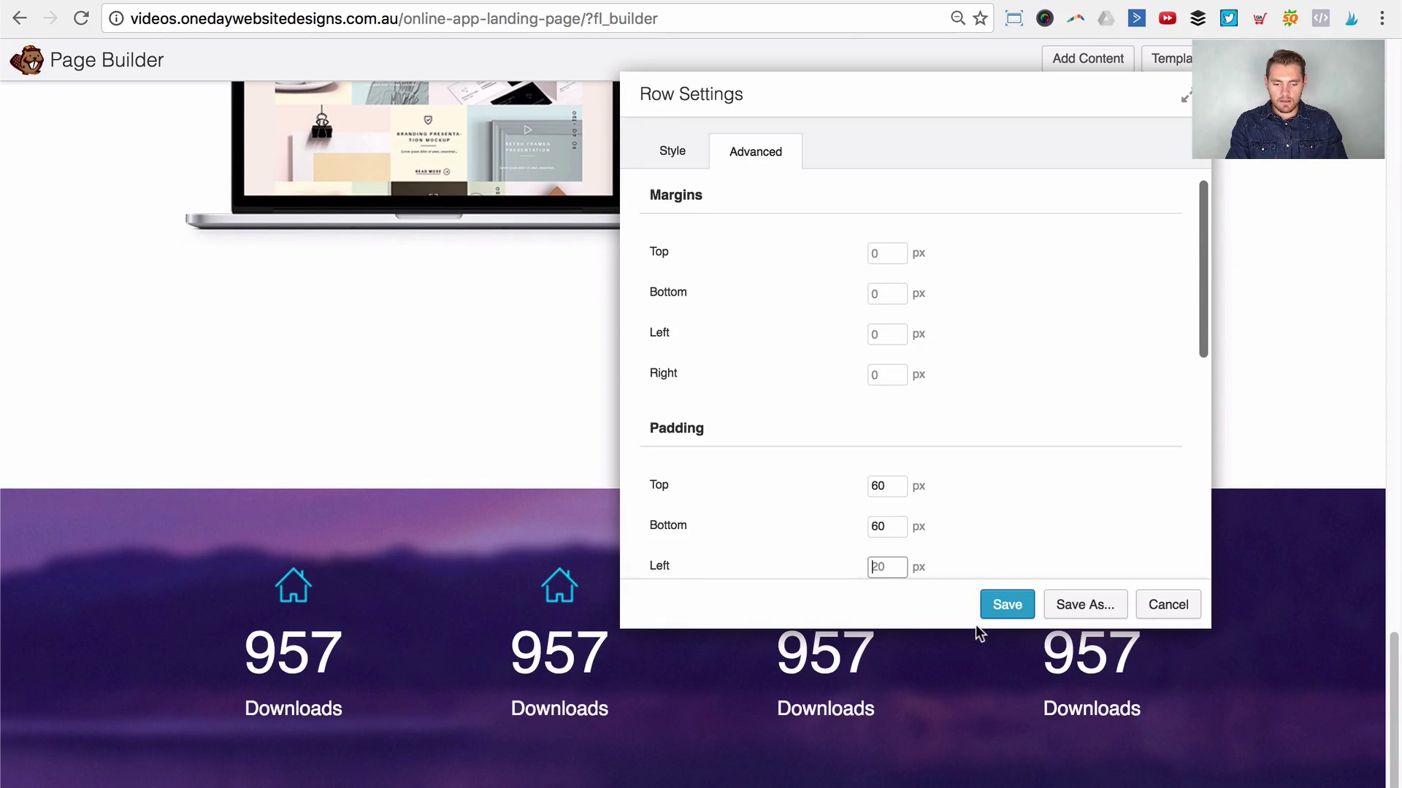
left_click(1003, 604)
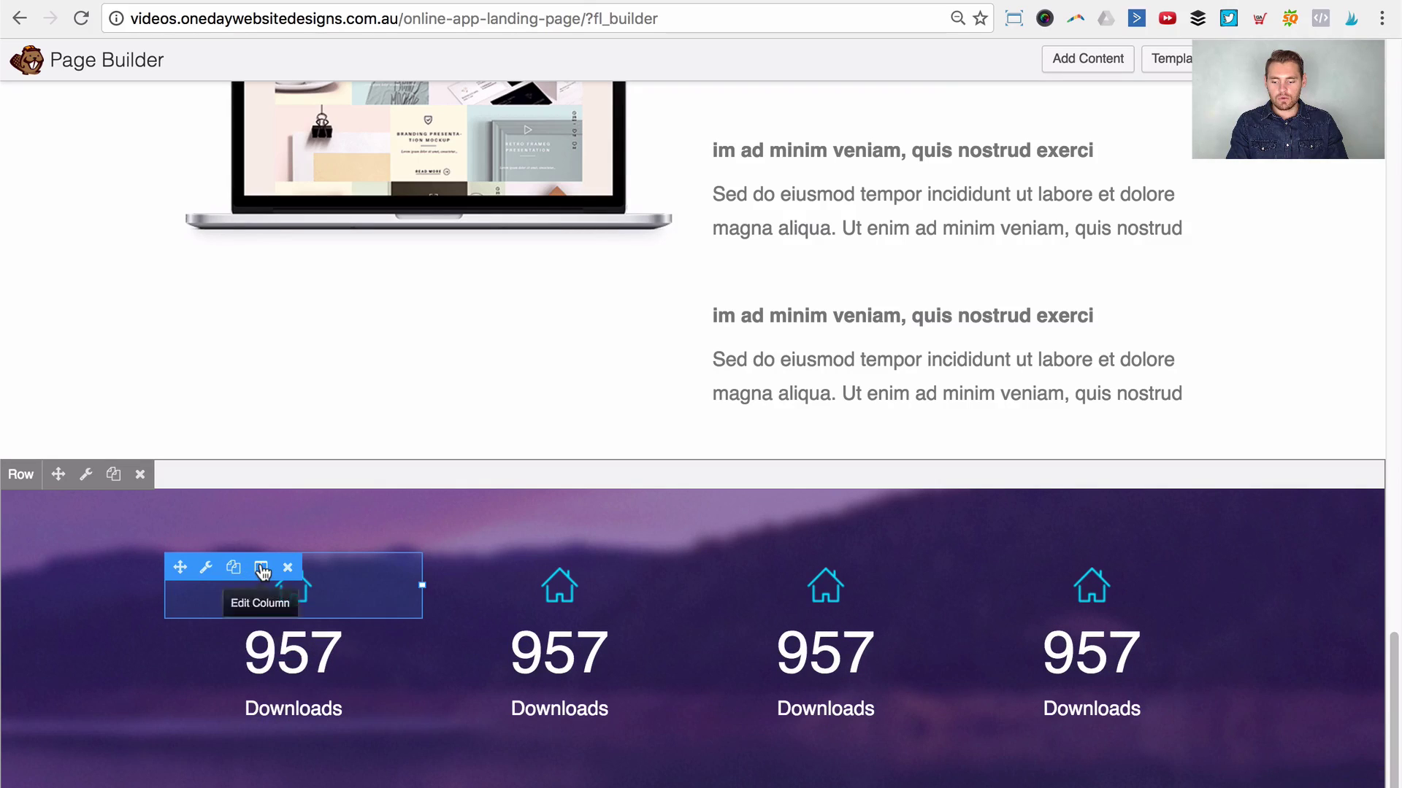
Step: Open and close the first column's settings, cancelling an accidental deletion of the house icon
left_click(259, 568)
left_click(271, 593)
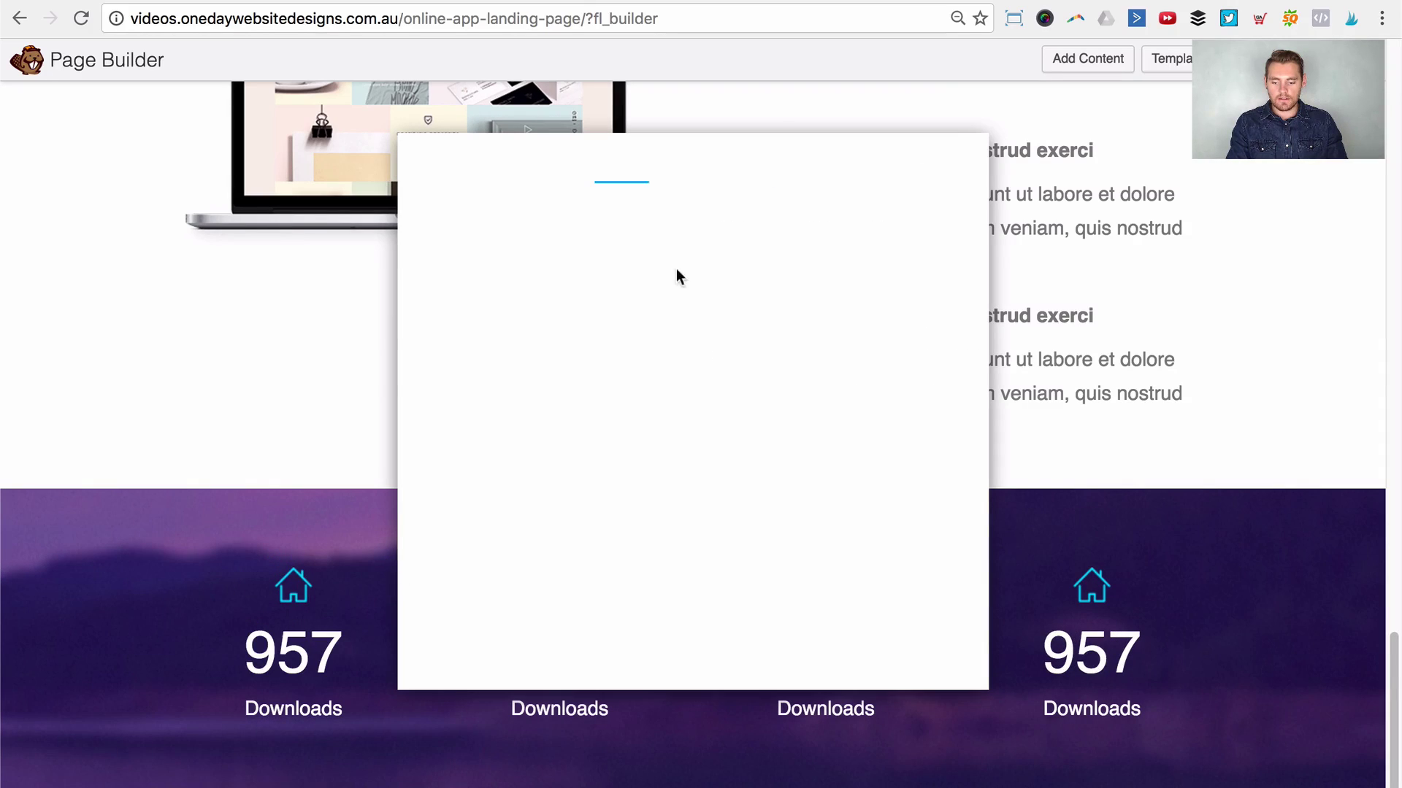
left_click(570, 213)
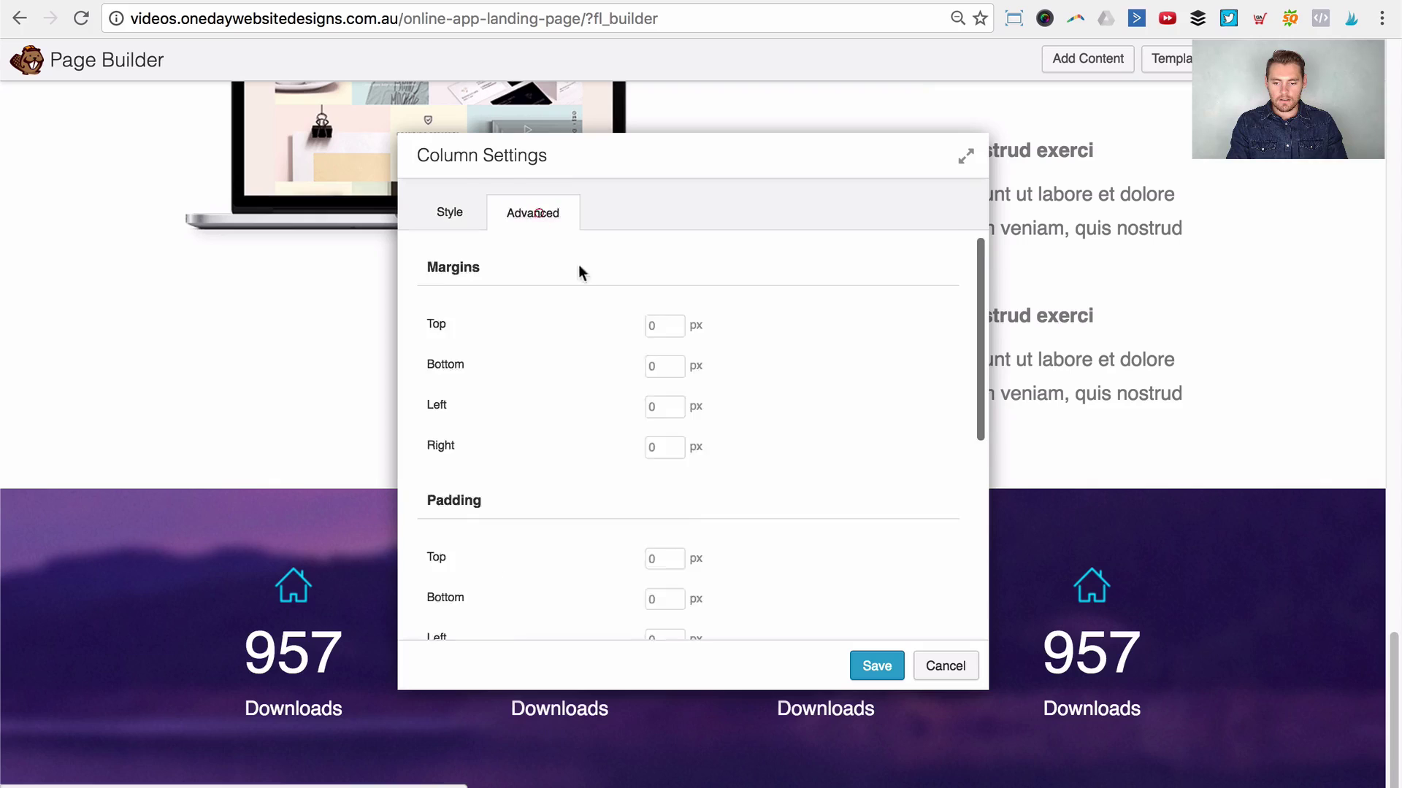
scroll(643, 362, "down", 10)
left_click(672, 584)
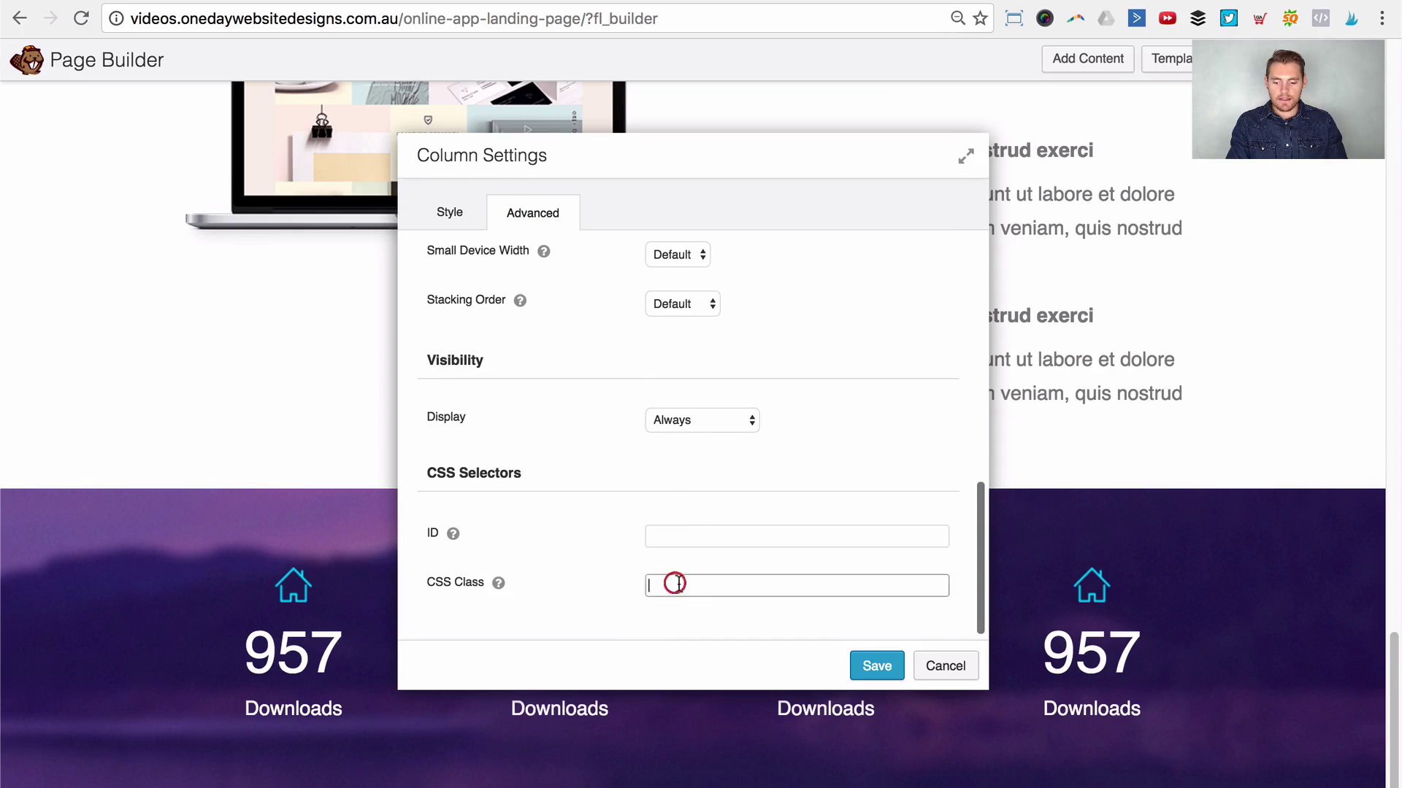
left_click(941, 665)
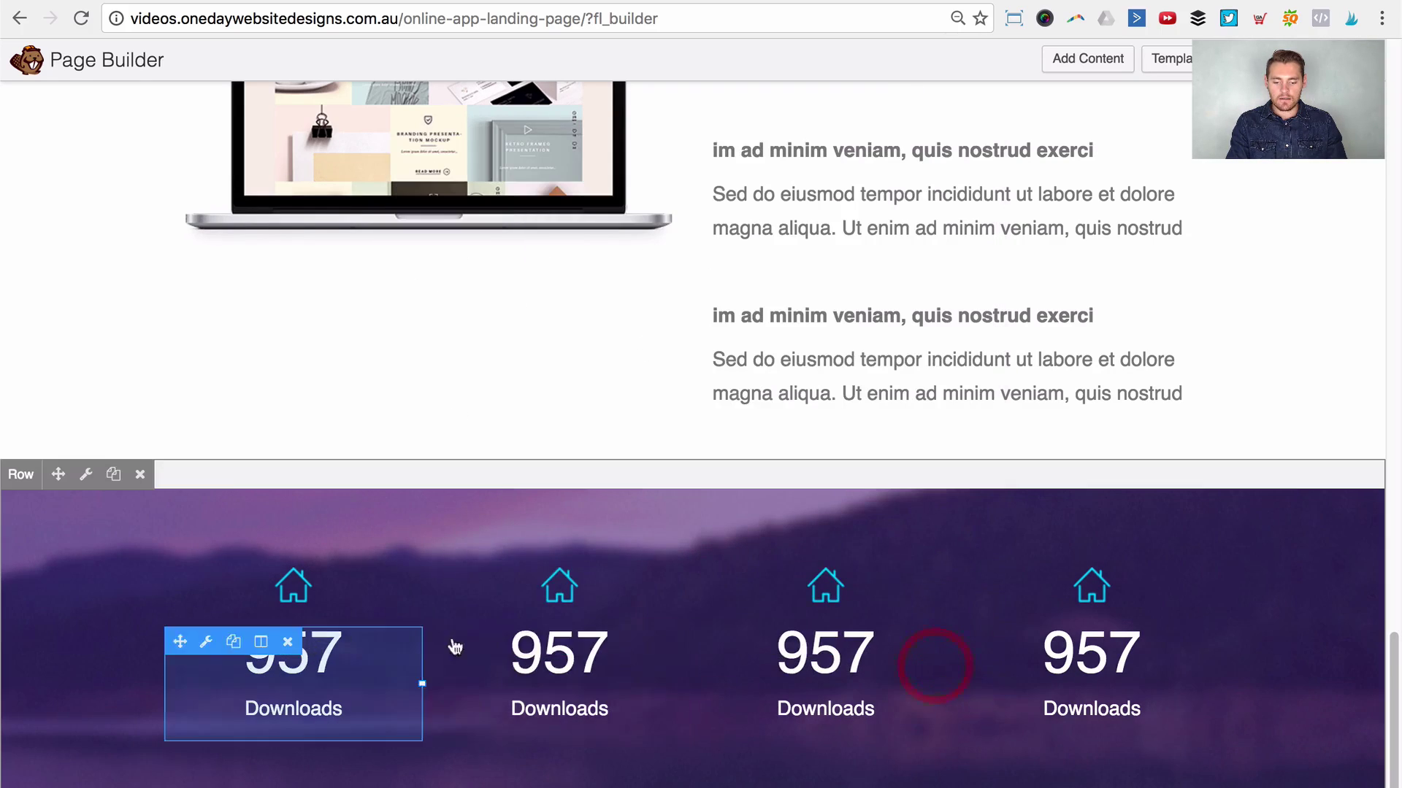
left_click(281, 567)
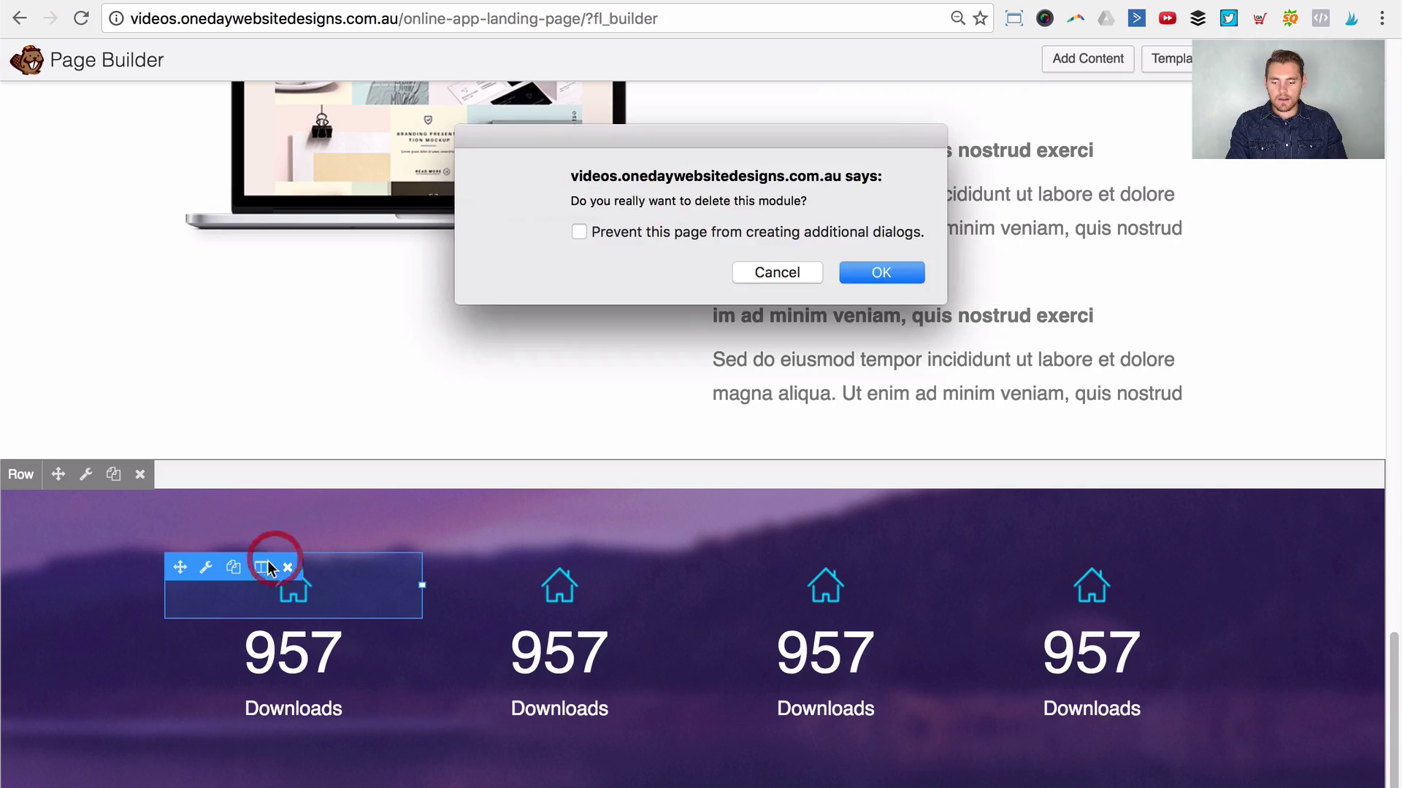
left_click(785, 275)
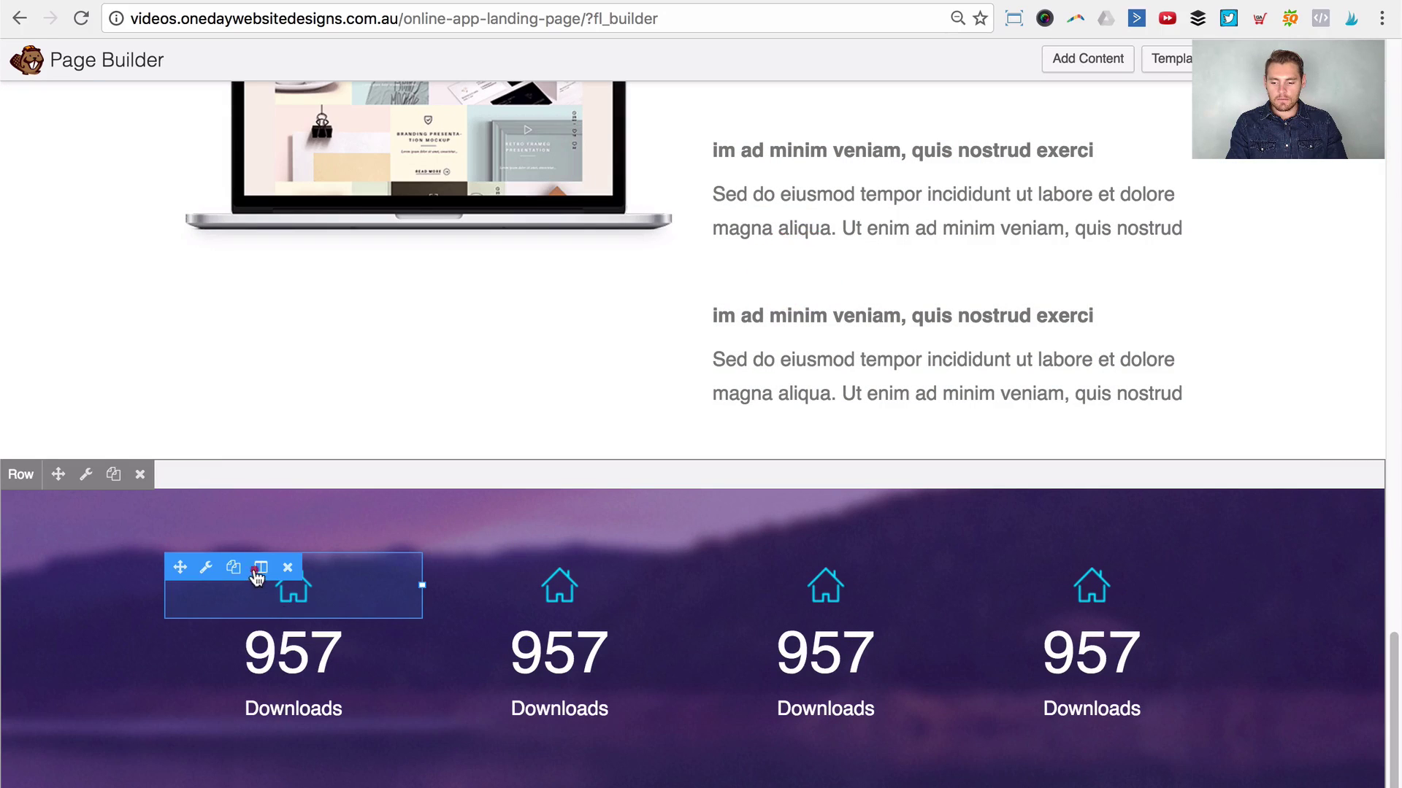
Step: Give the first column a solid border with top, bottom and left widths cleared
left_click(260, 569)
left_click(304, 595)
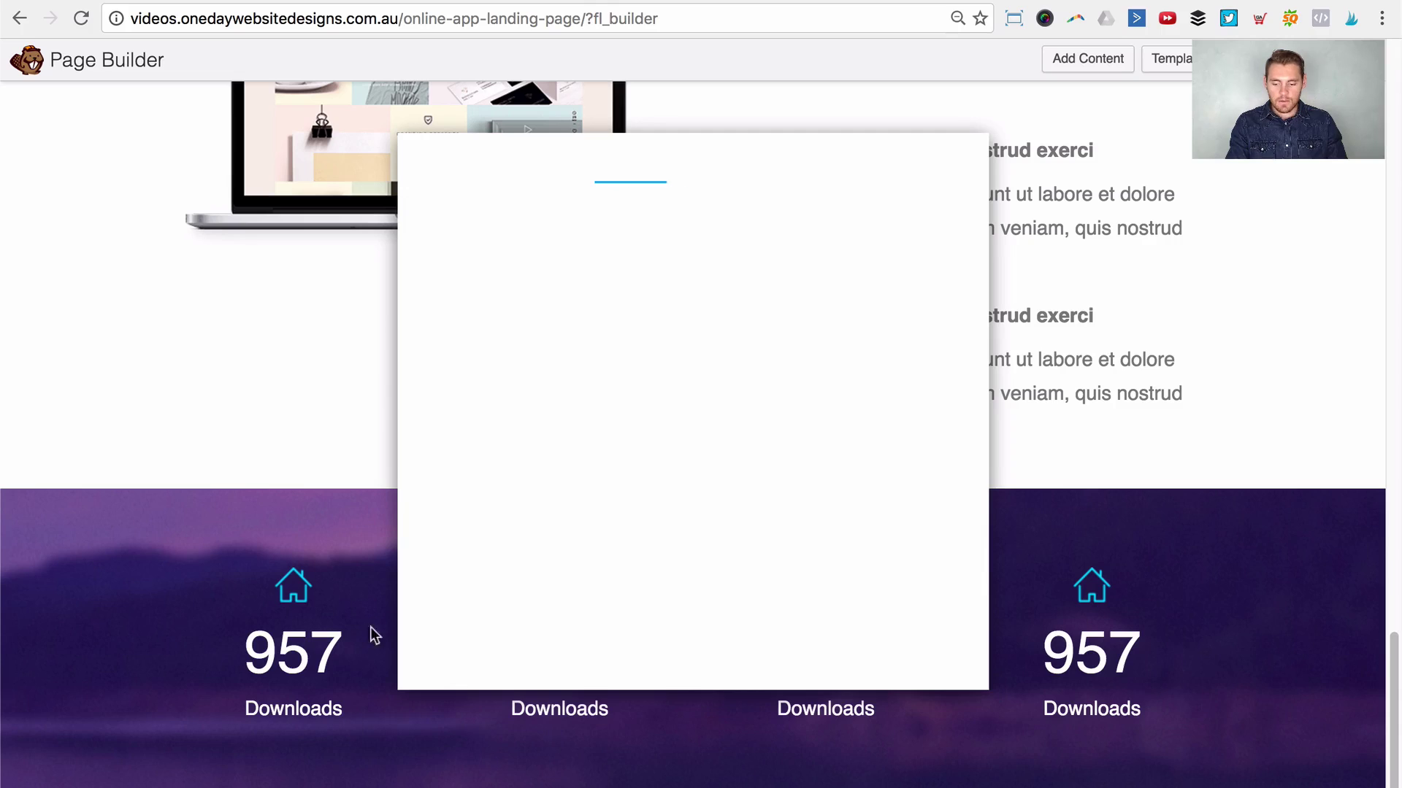
scroll(572, 479, "down", 5)
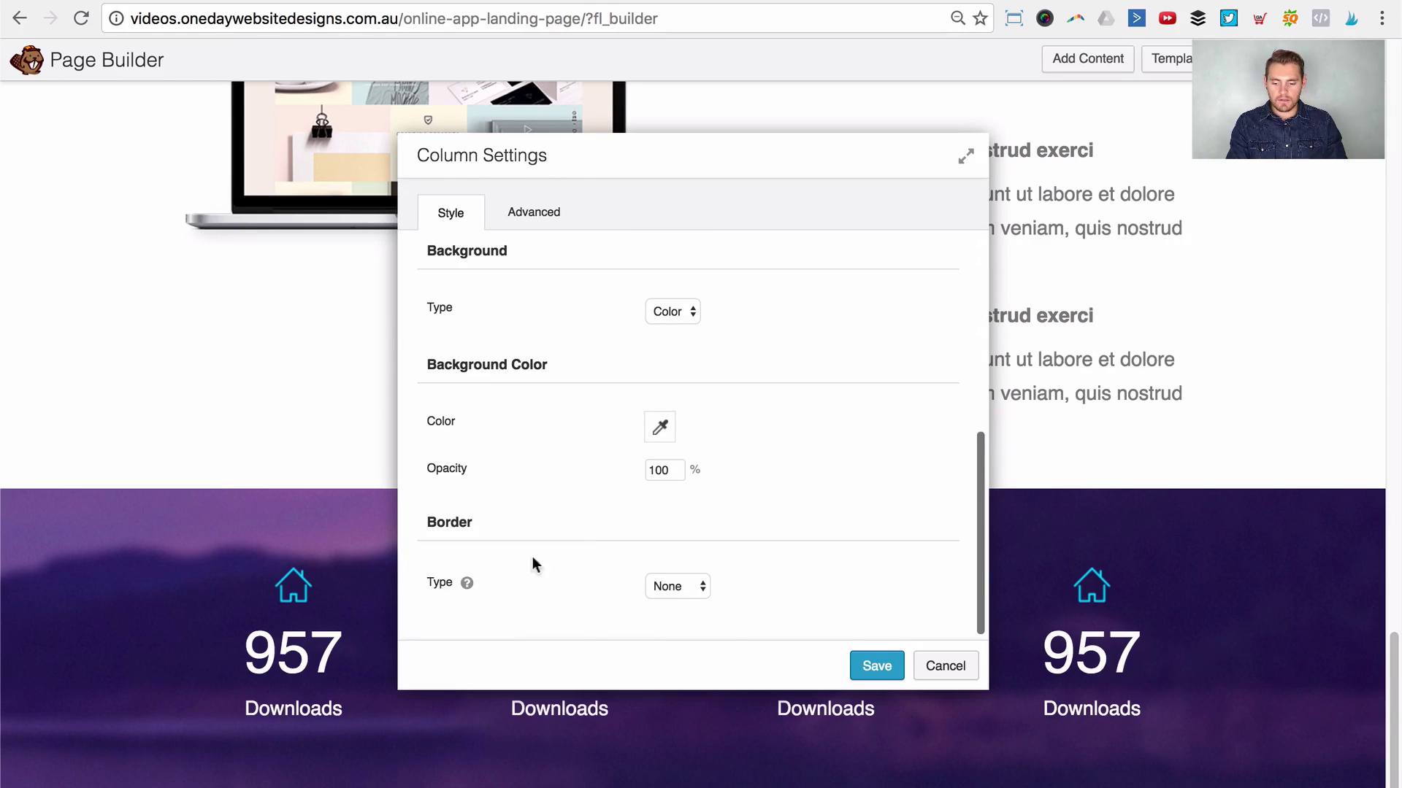
left_click(683, 584)
left_click(683, 599)
scroll(789, 572, "down", 3)
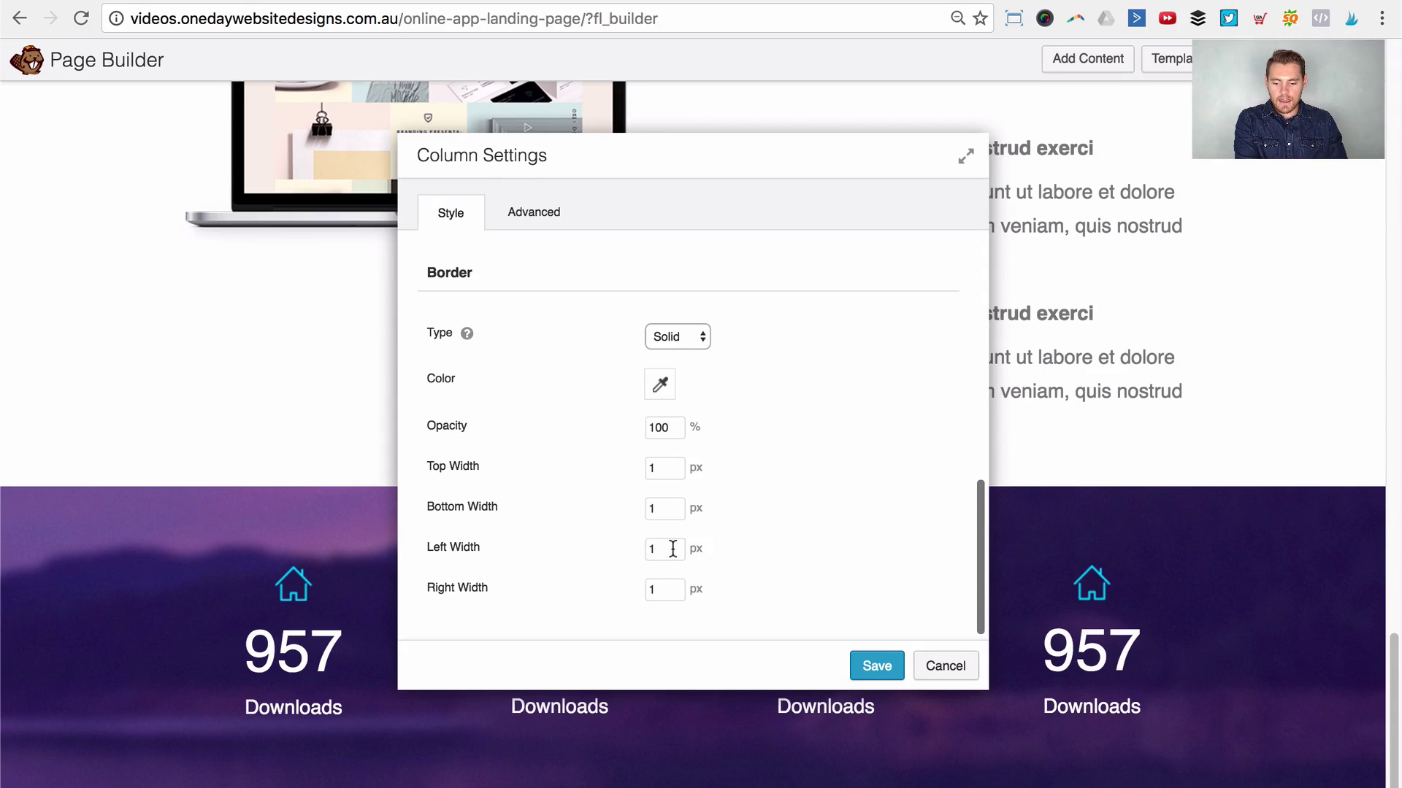
left_click(663, 548)
key("BackSpace")
left_click(665, 508)
key("BackSpace")
left_click(664, 467)
key("BackSpace")
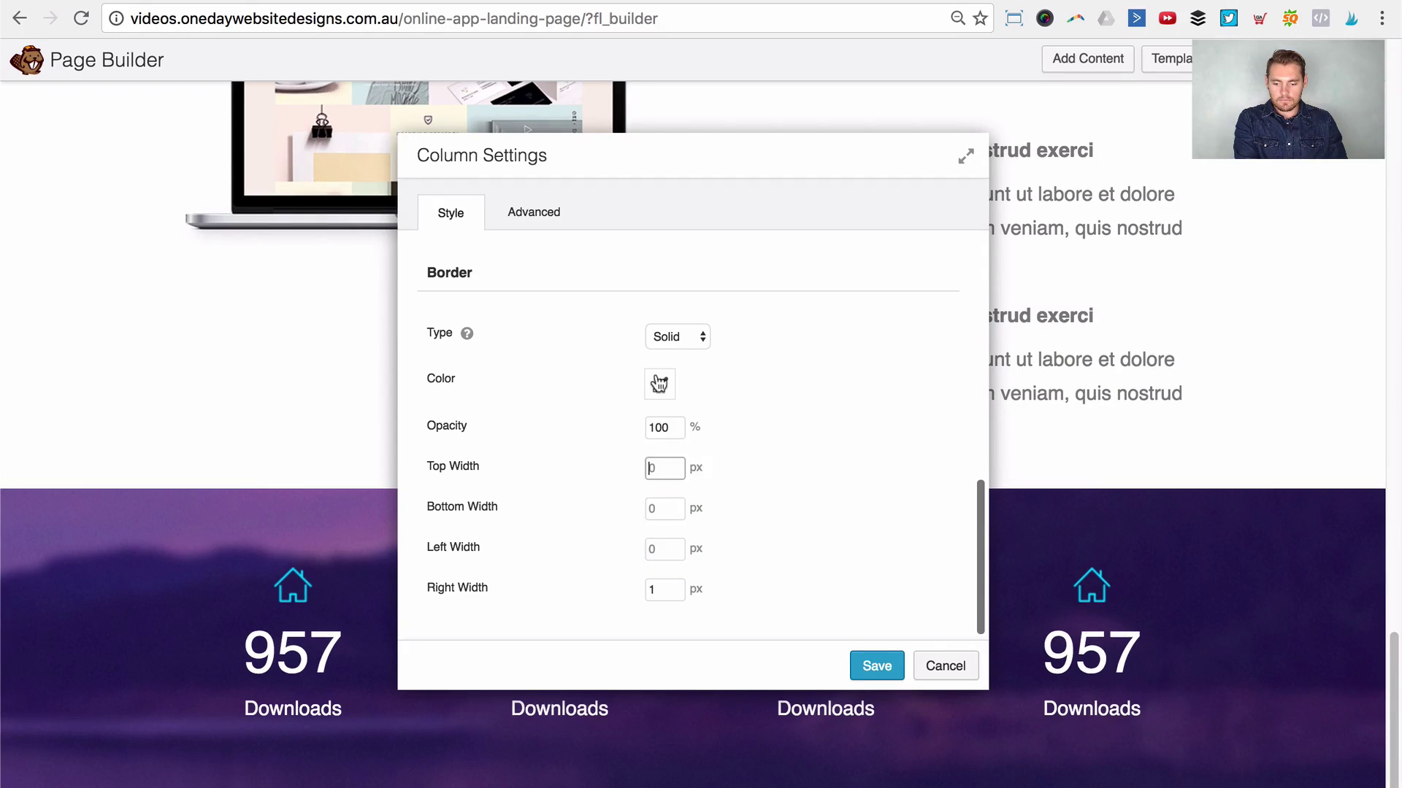
Step: Make the column border near-white and save, leaving a 1 px right divider
left_click(659, 383)
left_click(664, 475)
left_click(589, 407)
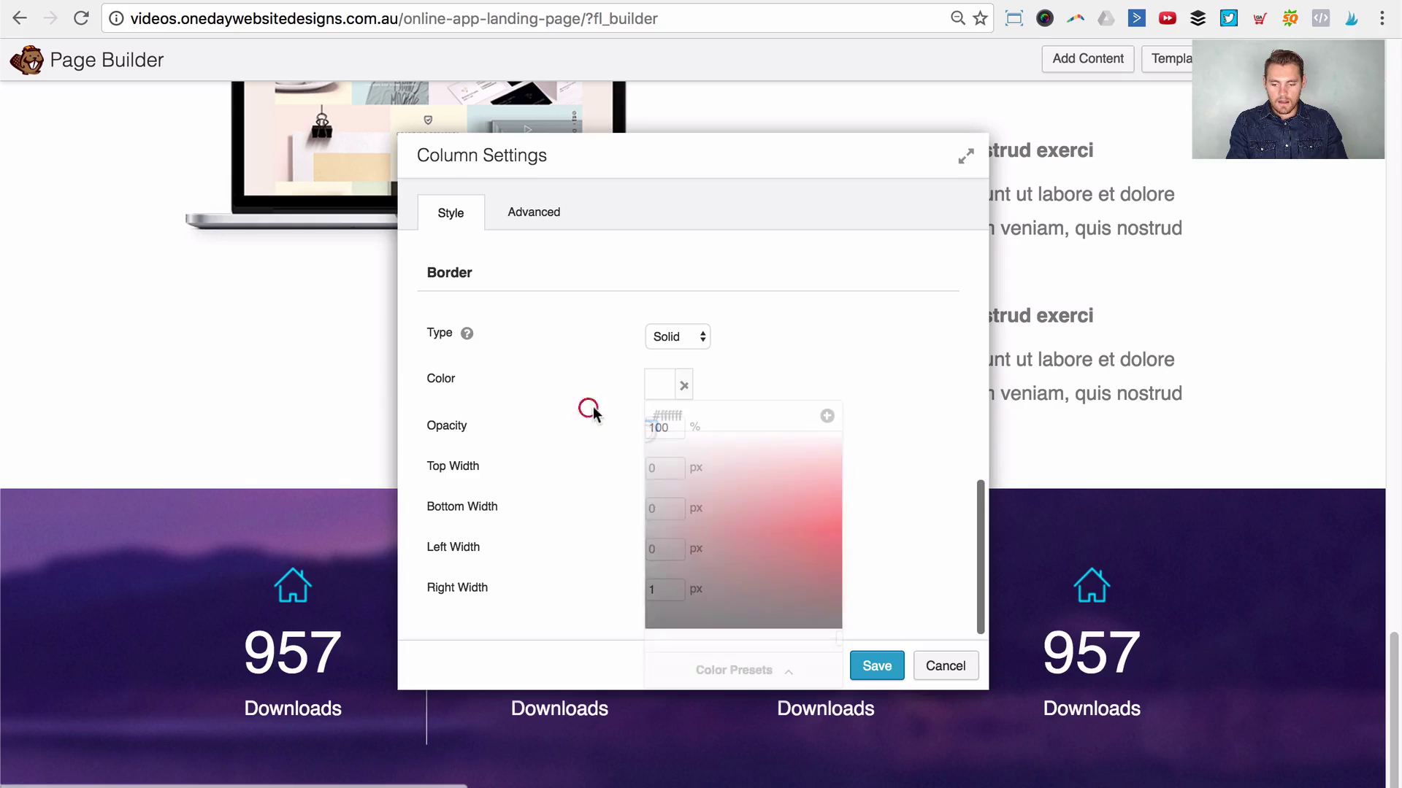
left_click(786, 369)
left_click_drag(720, 165, 874, 109)
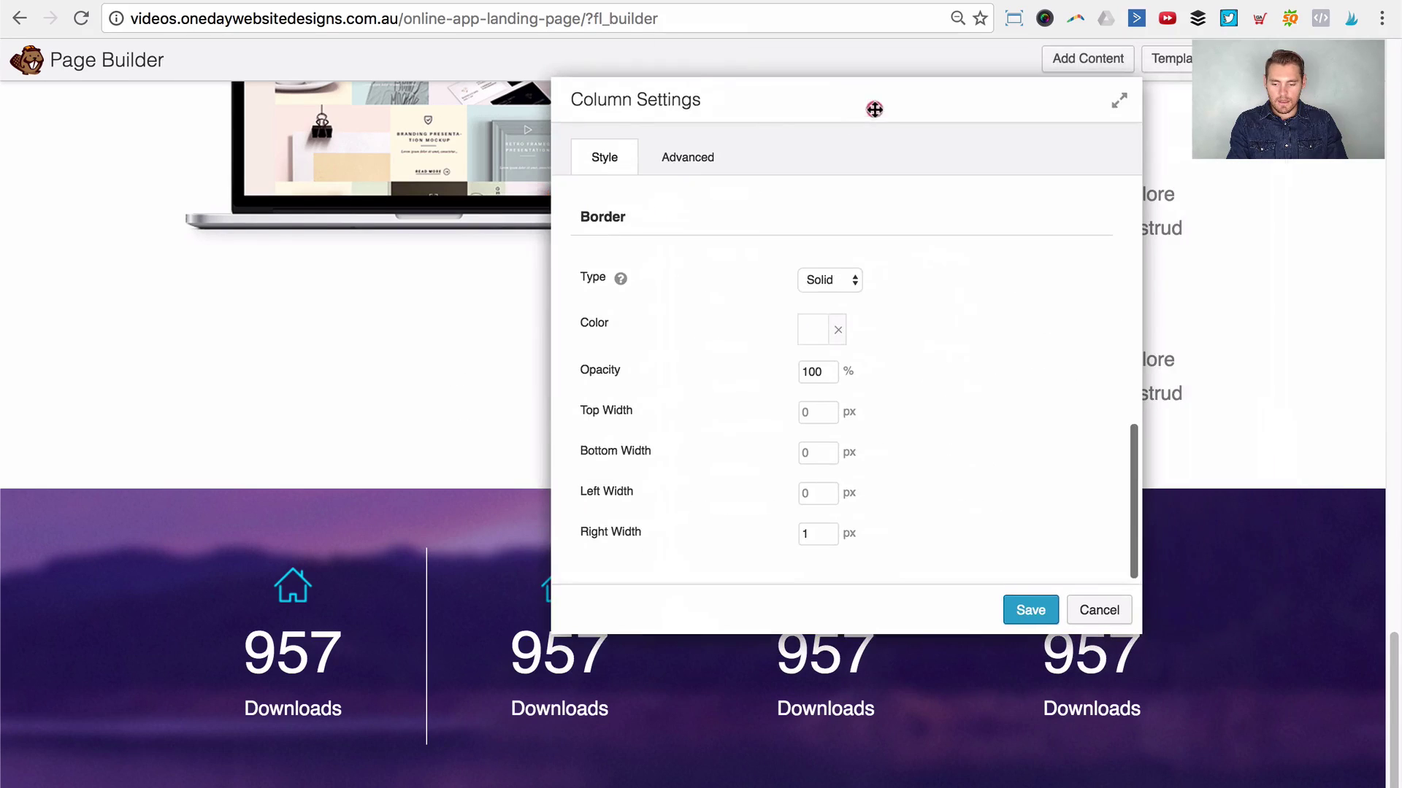
left_click(1020, 616)
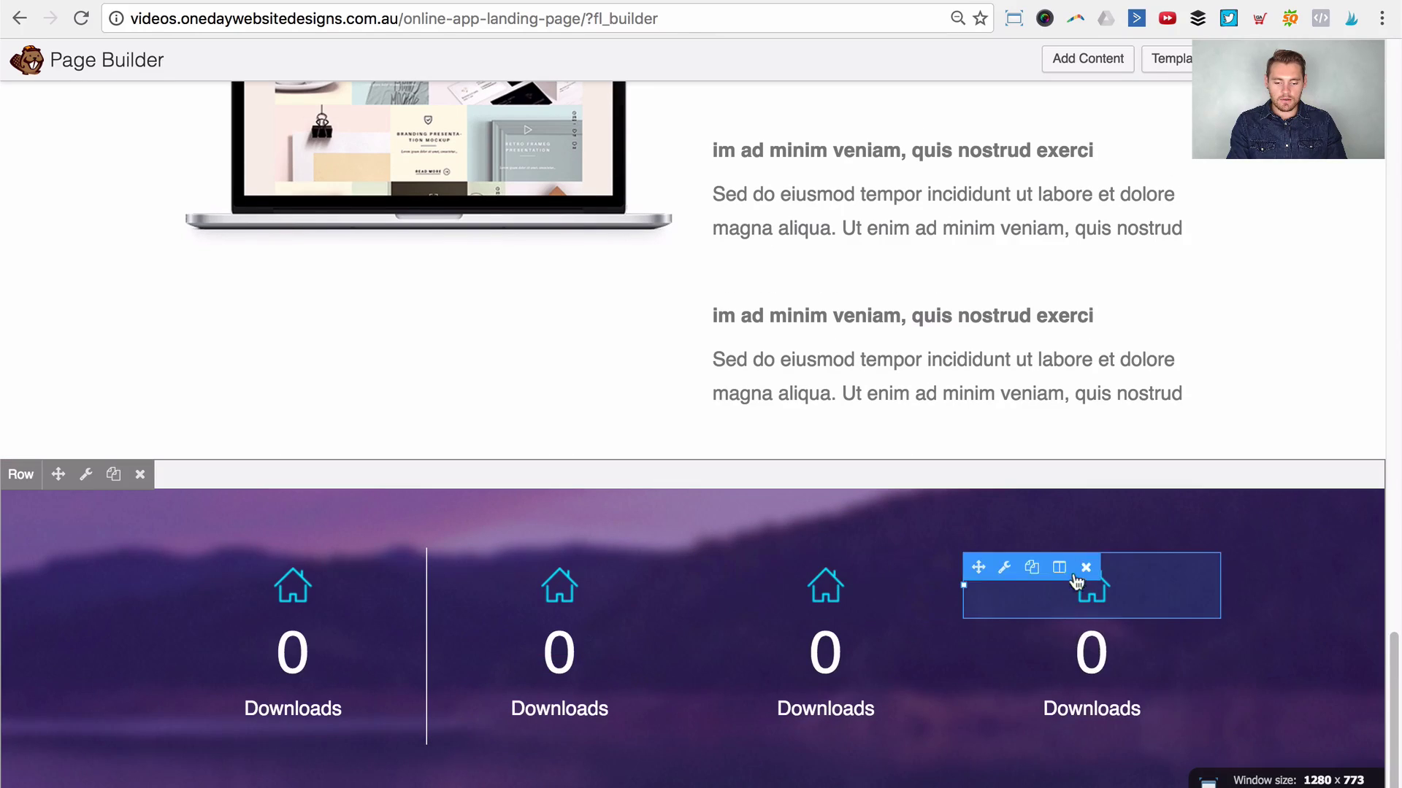
Step: Give the second counter column a solid border style
mouse_move(519, 567)
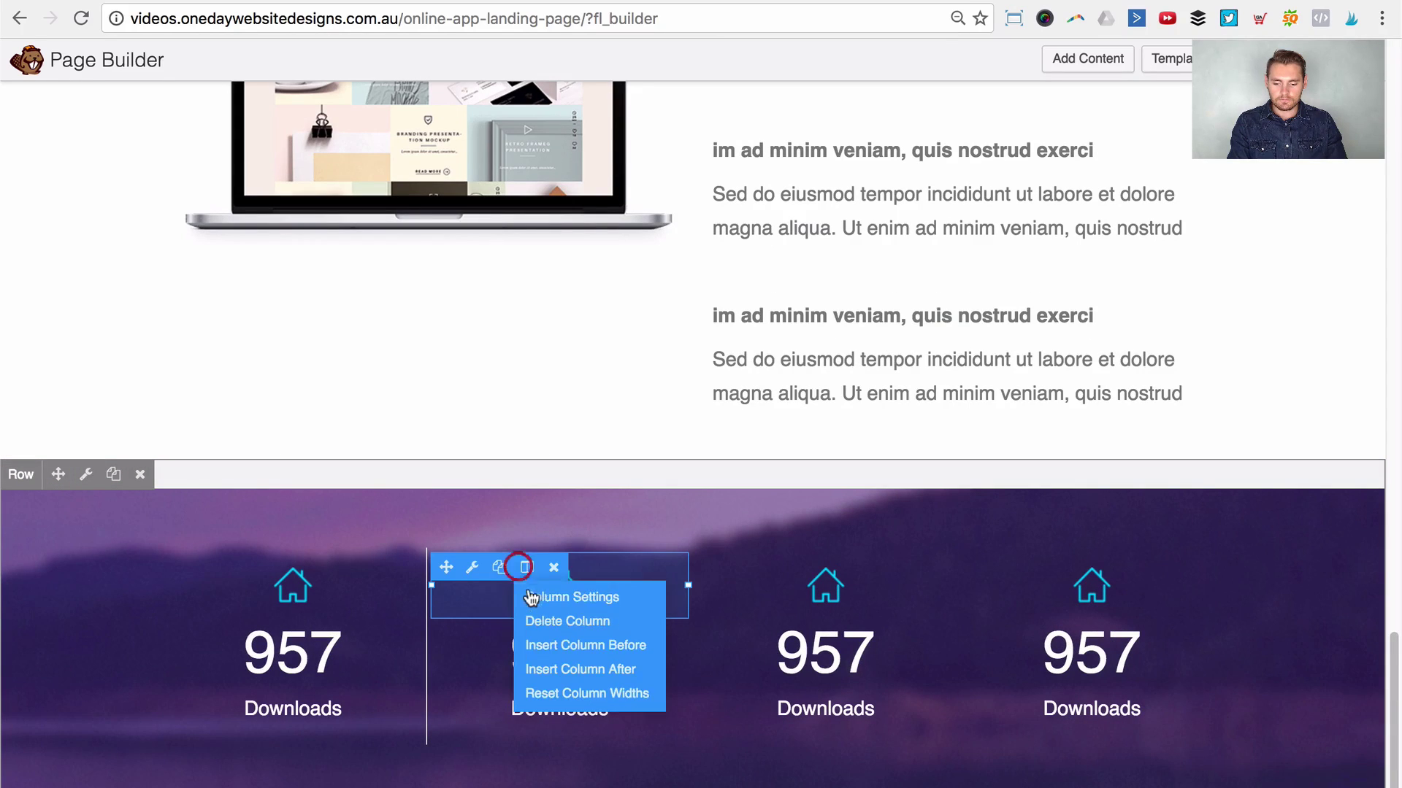
left_click(532, 599)
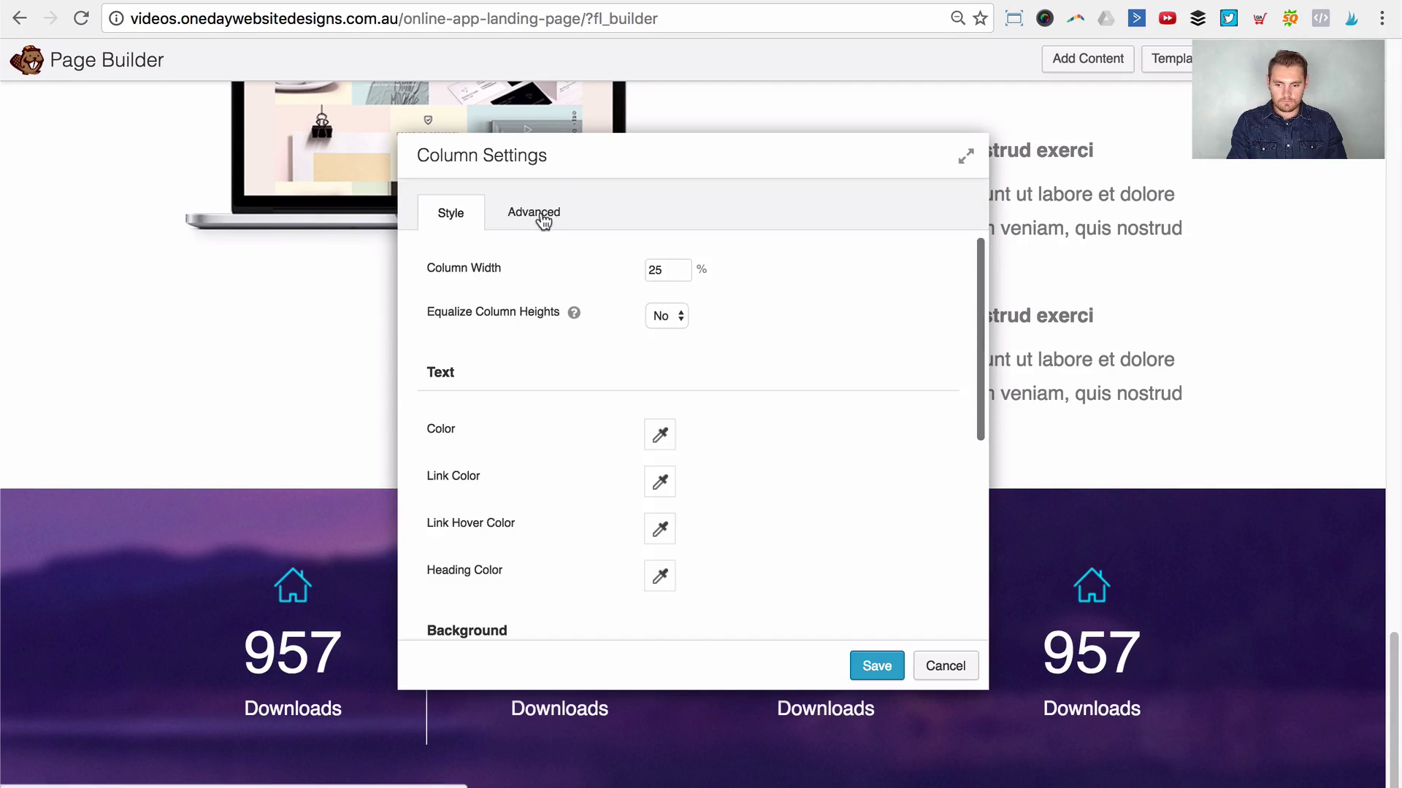
left_click(538, 213)
left_click(473, 213)
scroll(628, 404, "down", 5)
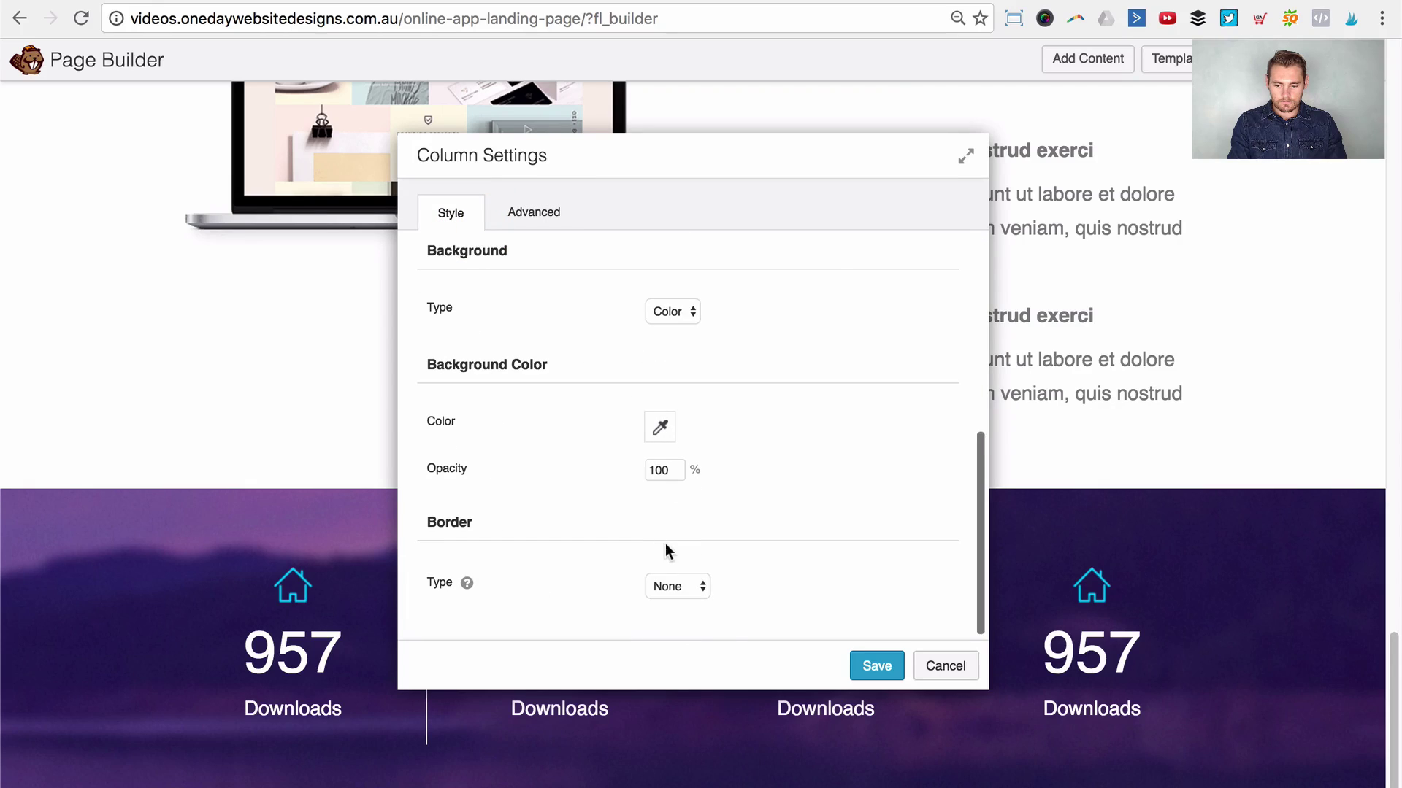
left_click(681, 587)
left_click(681, 600)
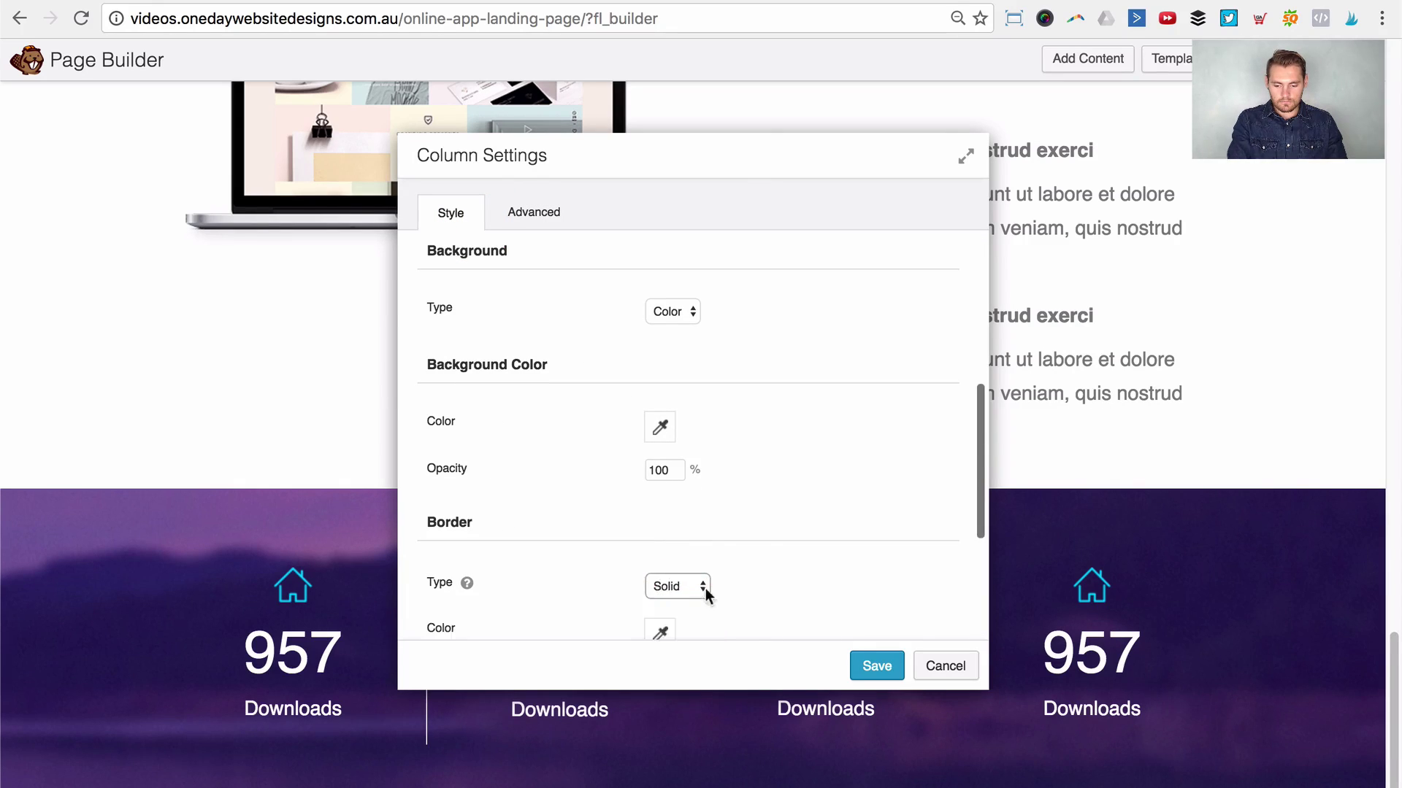
Step: Clear the second column's top and left border widths, keep only the right edge, and save
scroll(708, 591, "down", 4)
left_click(674, 588)
key("BackSpace")
left_click(661, 549)
key("BackSpace")
left_click(659, 505)
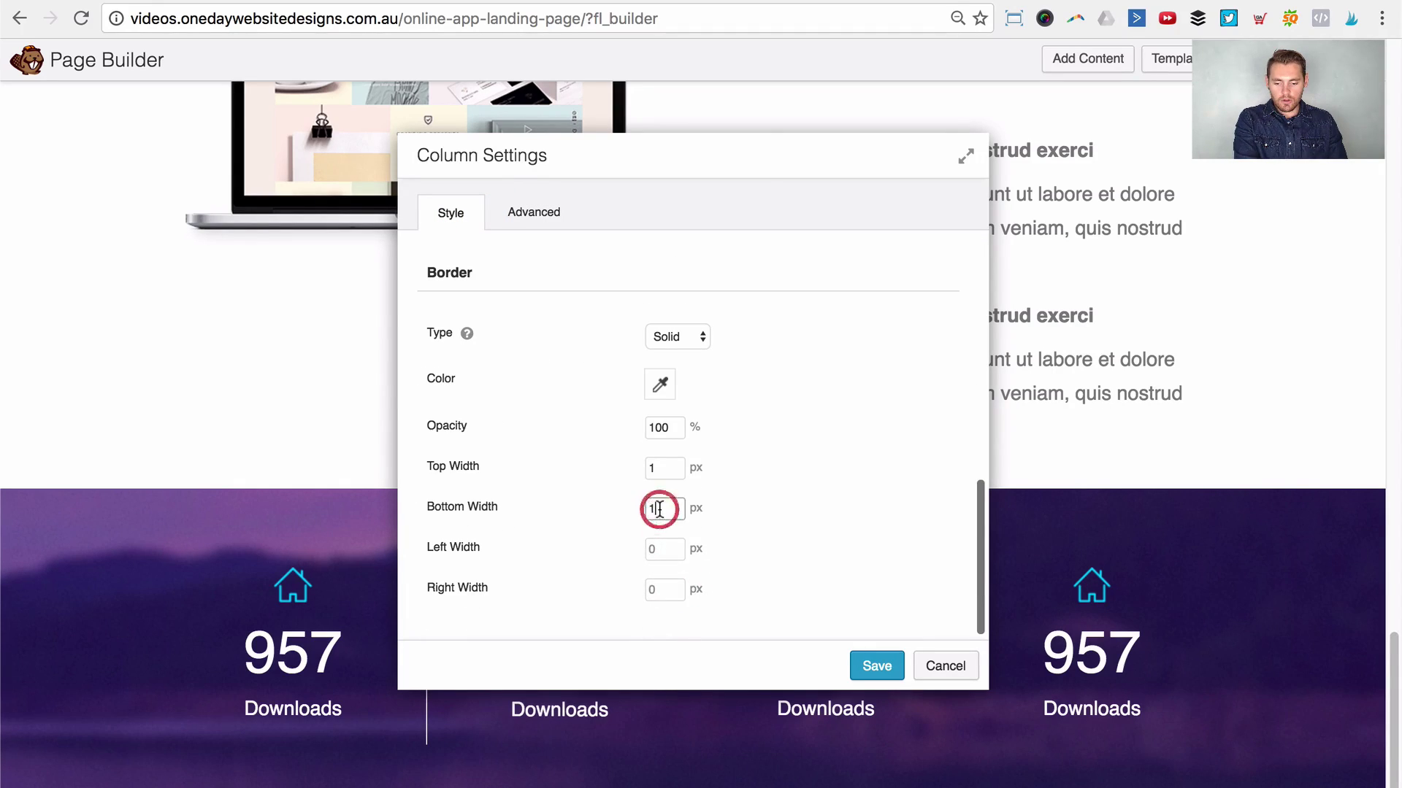
left_click(654, 469)
key("BackSpace")
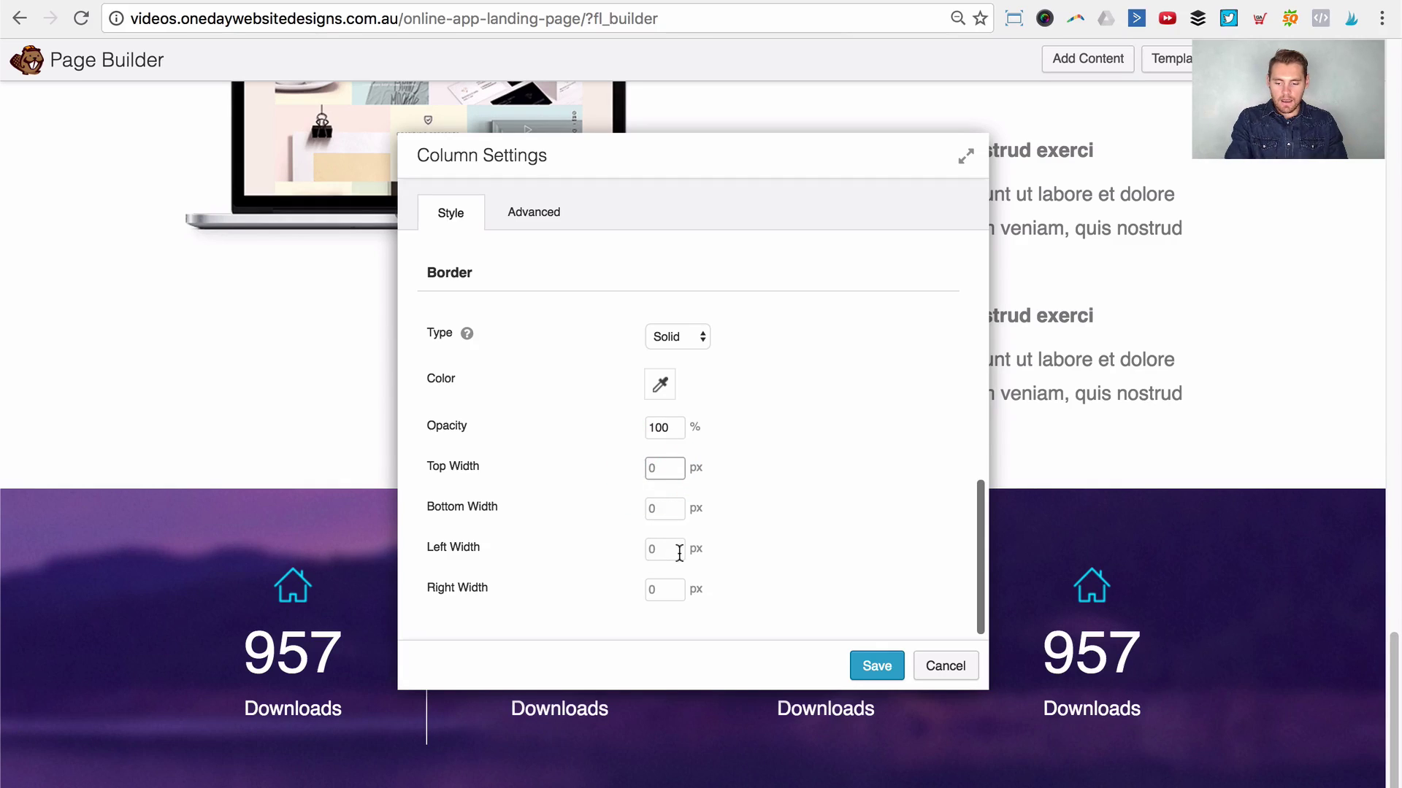
left_click(667, 588)
type("`")
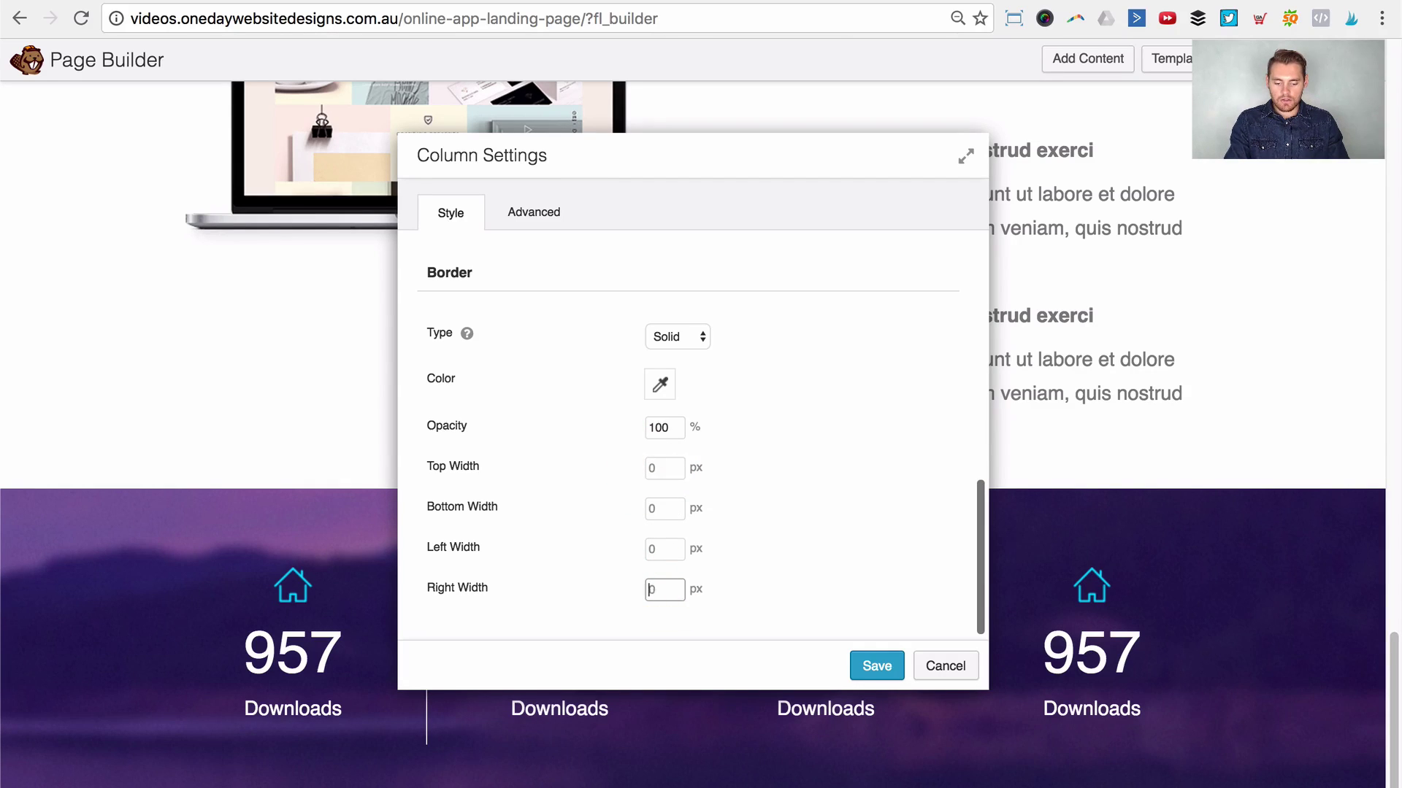
left_click(877, 666)
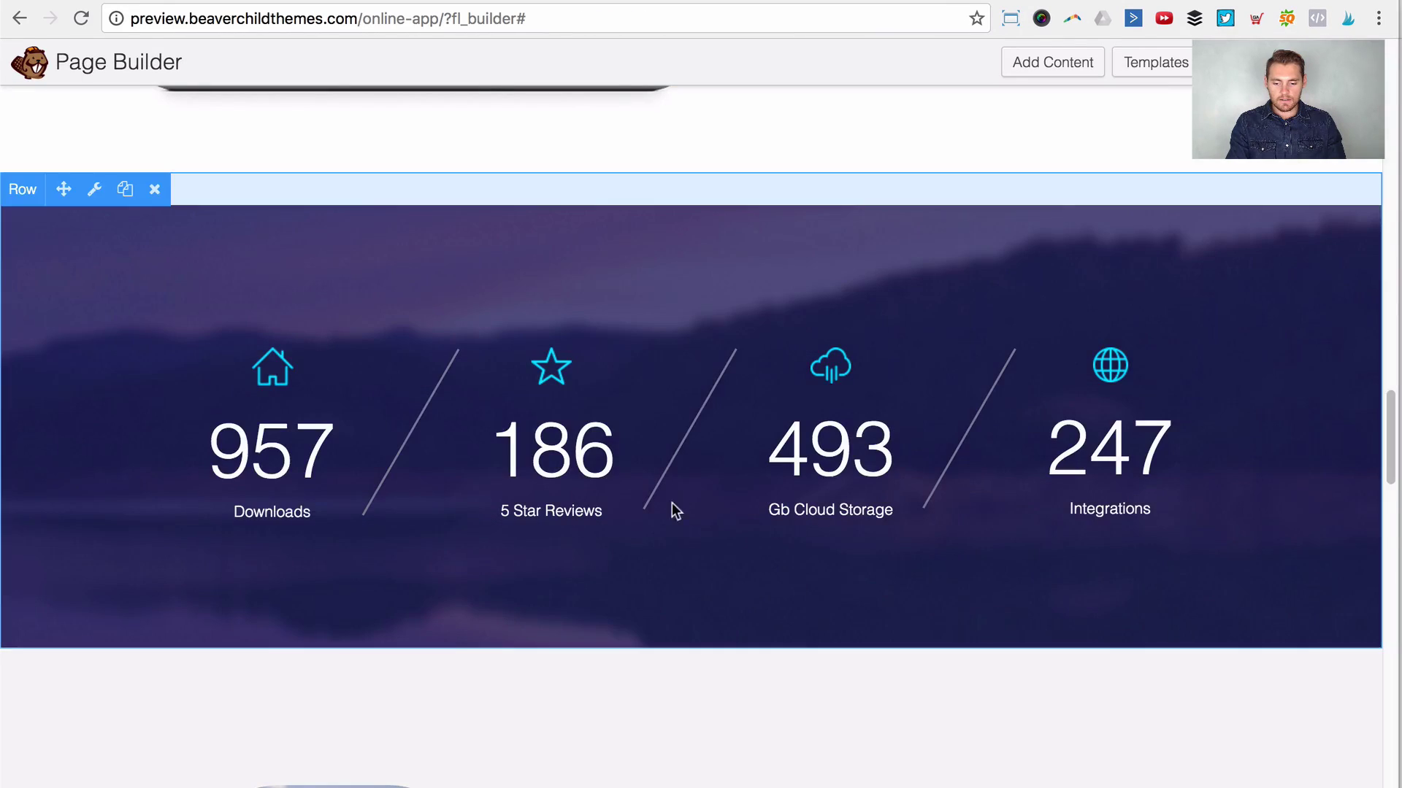
scroll(669, 507, "down", 5)
scroll(668, 525, "down", 3)
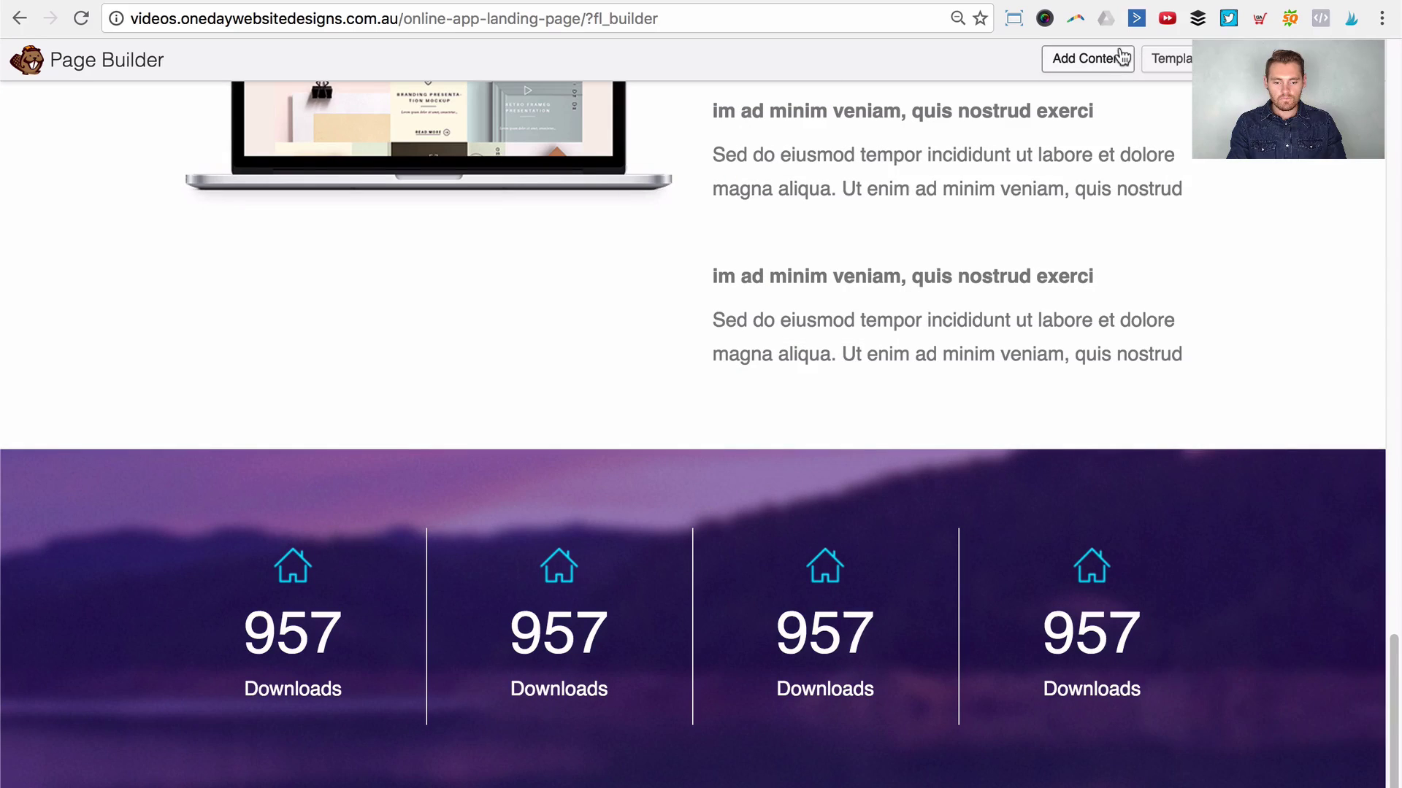
Step: Add a 2 Columns row below the counters and narrow its left column to about one third
left_click(1110, 56)
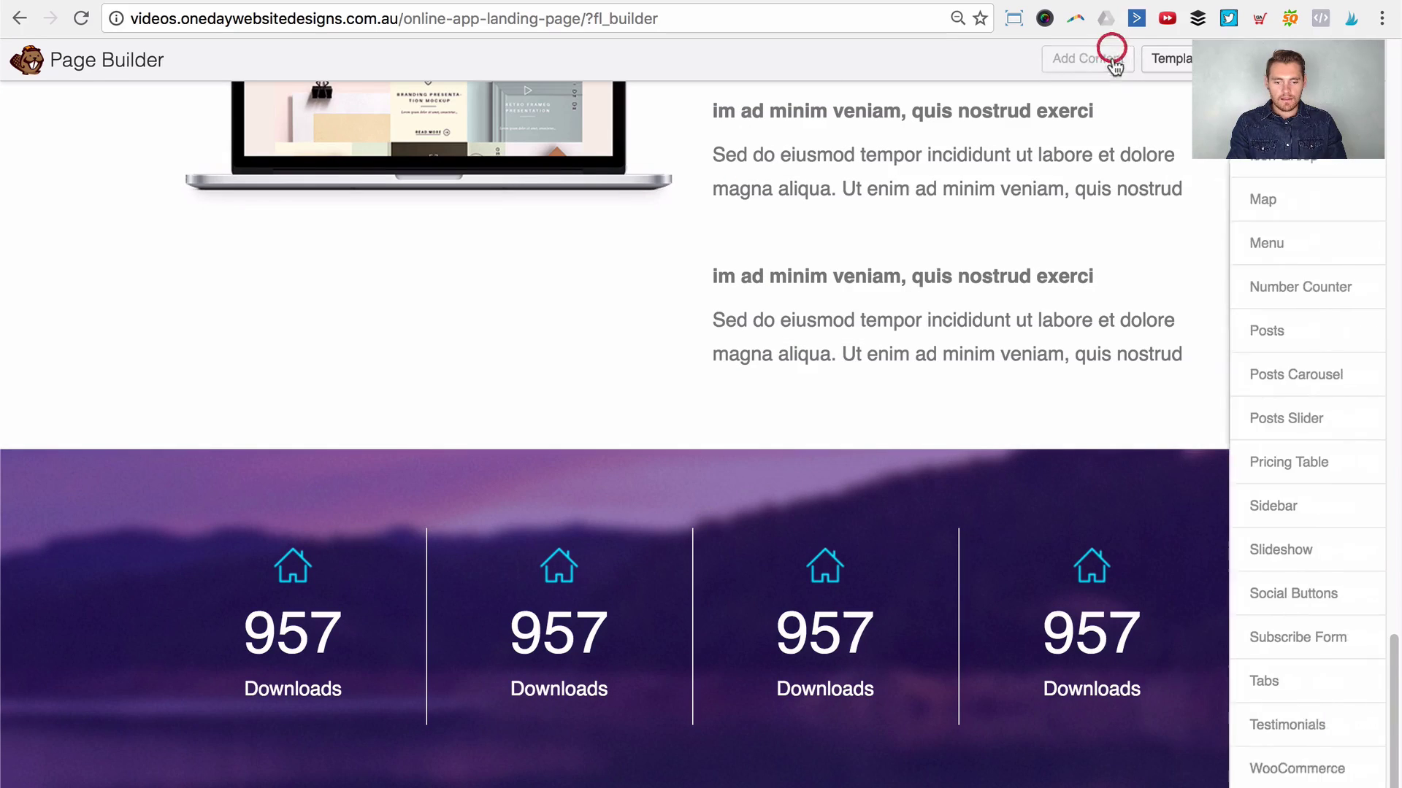
left_click(1168, 146)
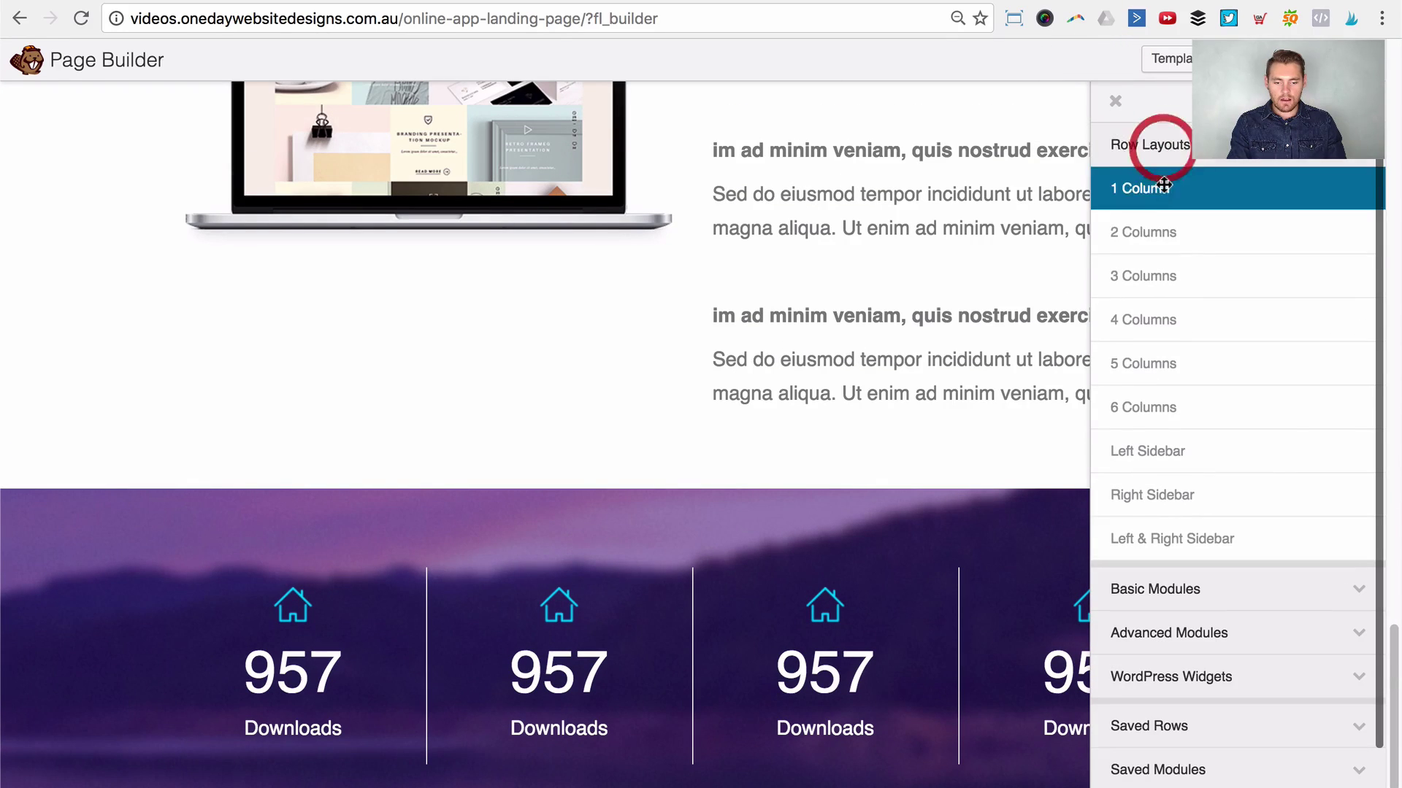
left_click_drag(1166, 222, 616, 748)
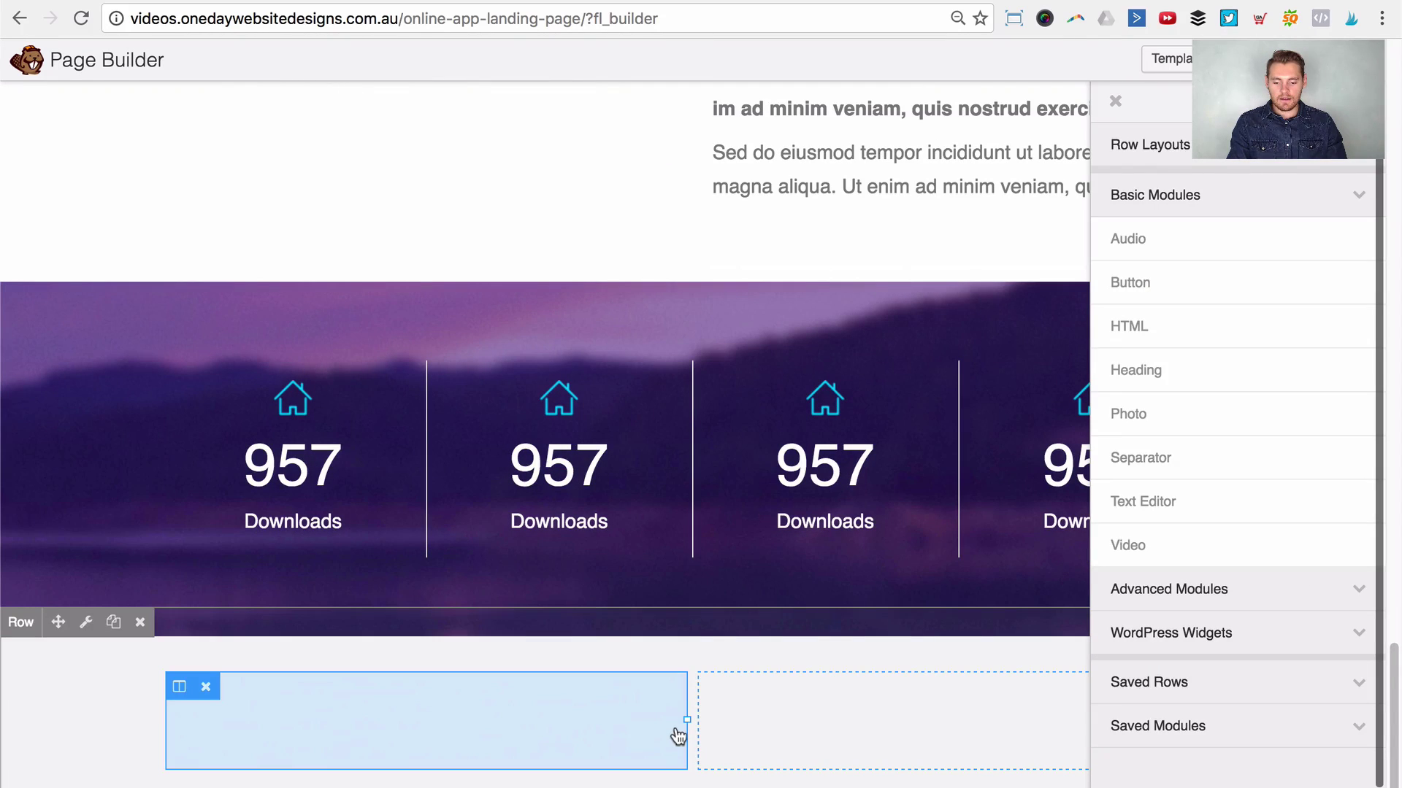
left_click_drag(680, 723, 494, 723)
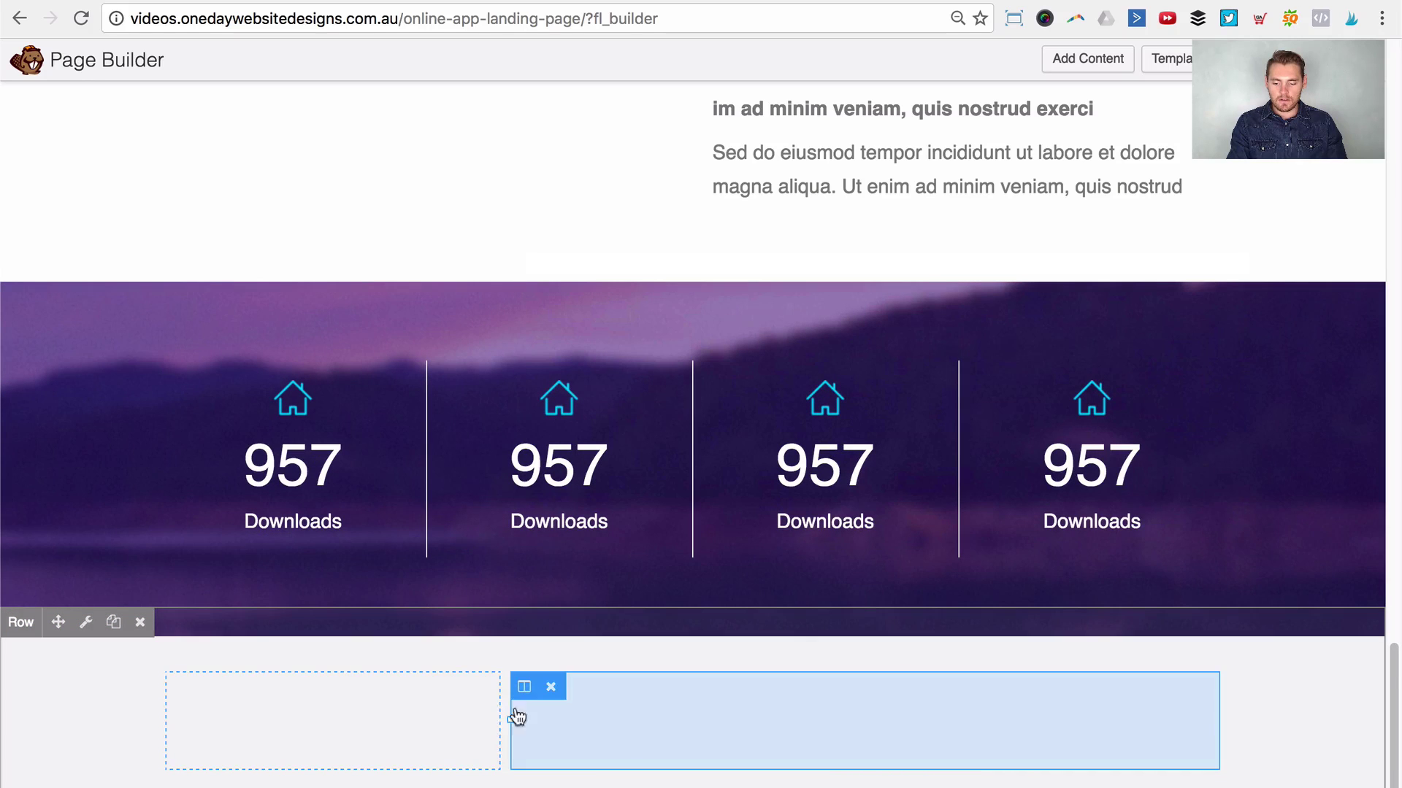
left_click_drag(505, 723, 501, 719)
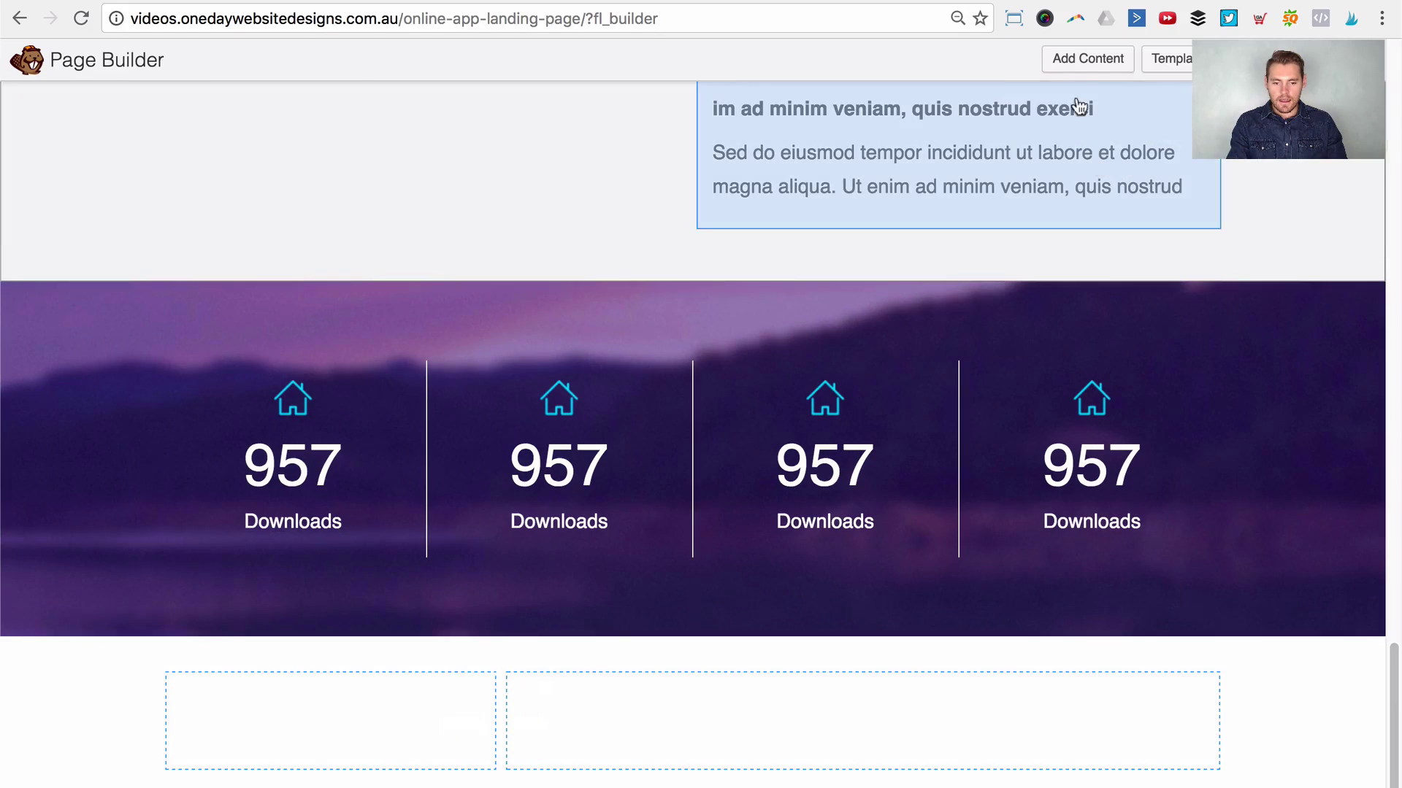
left_click(1086, 55)
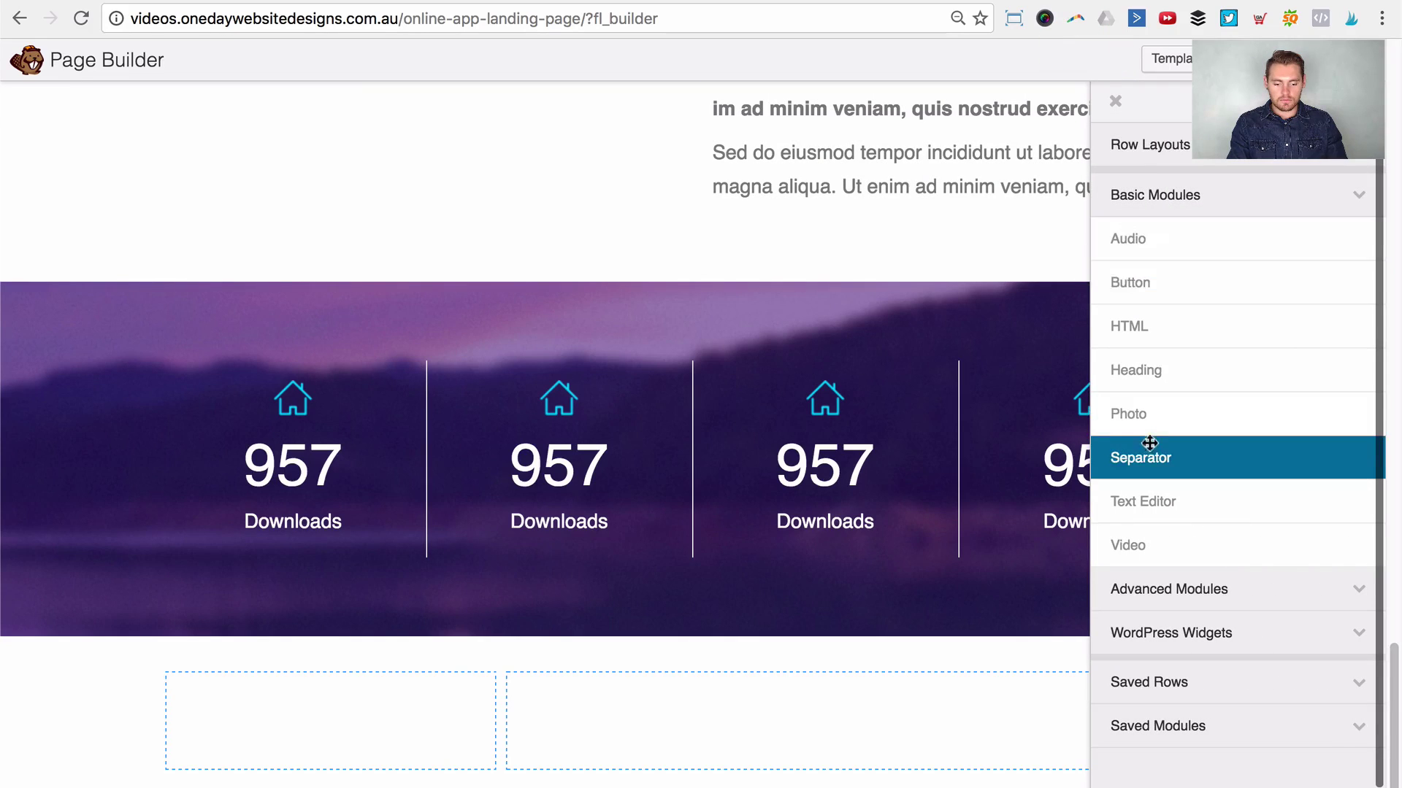
Step: Put the smiling woman's portrait in the left column as a Photo module cropped to a circle, and save
left_click_drag(1159, 409, 374, 733)
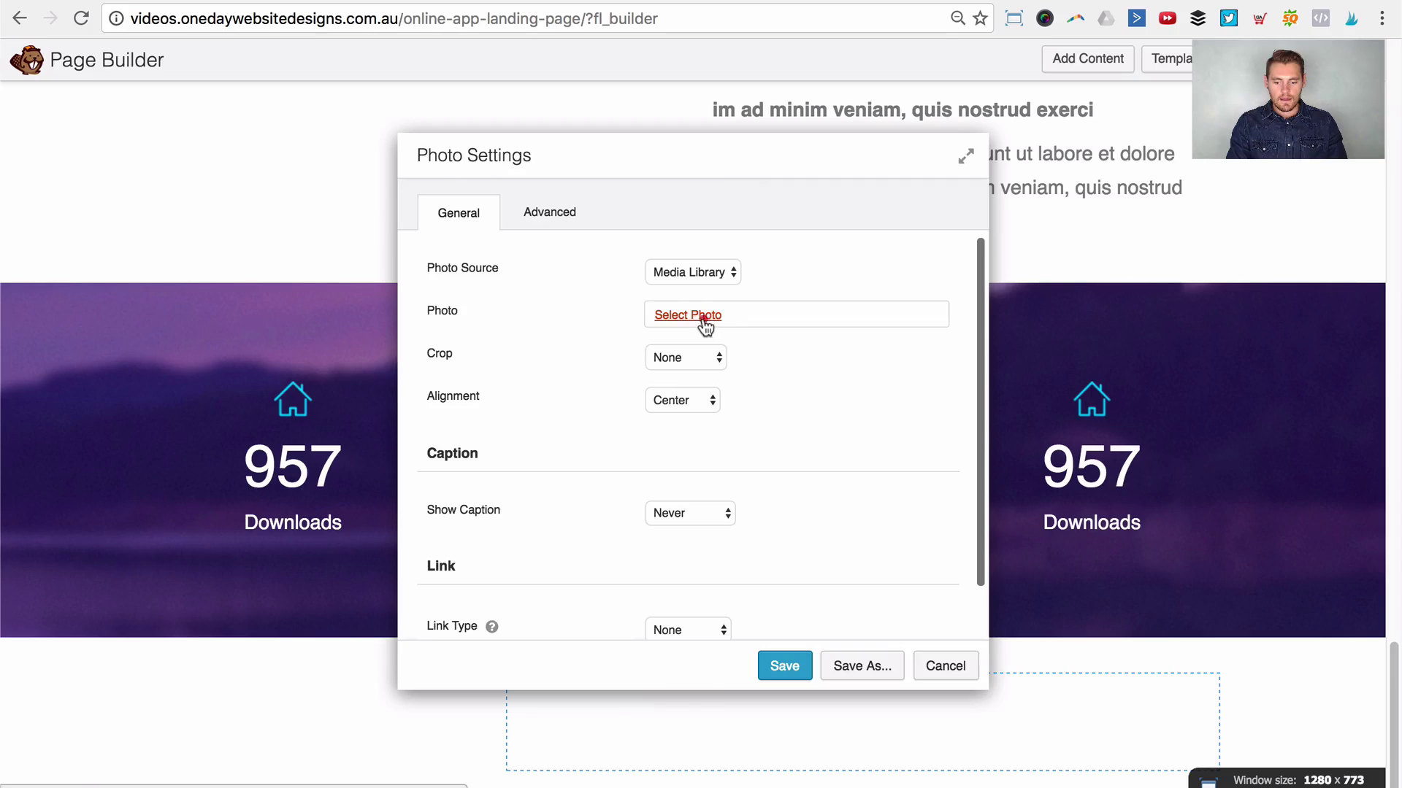
left_click(703, 318)
left_click(570, 420)
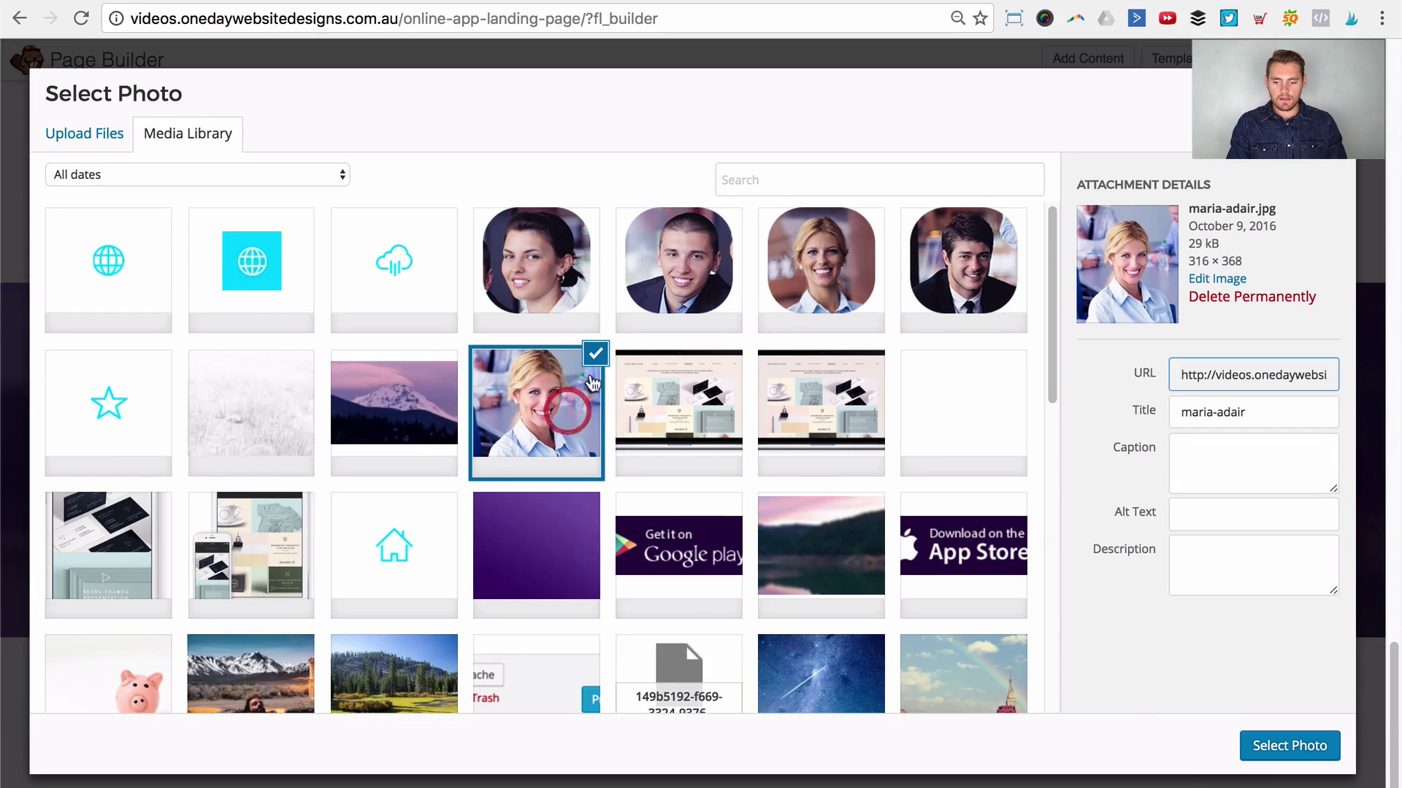
left_click(1272, 756)
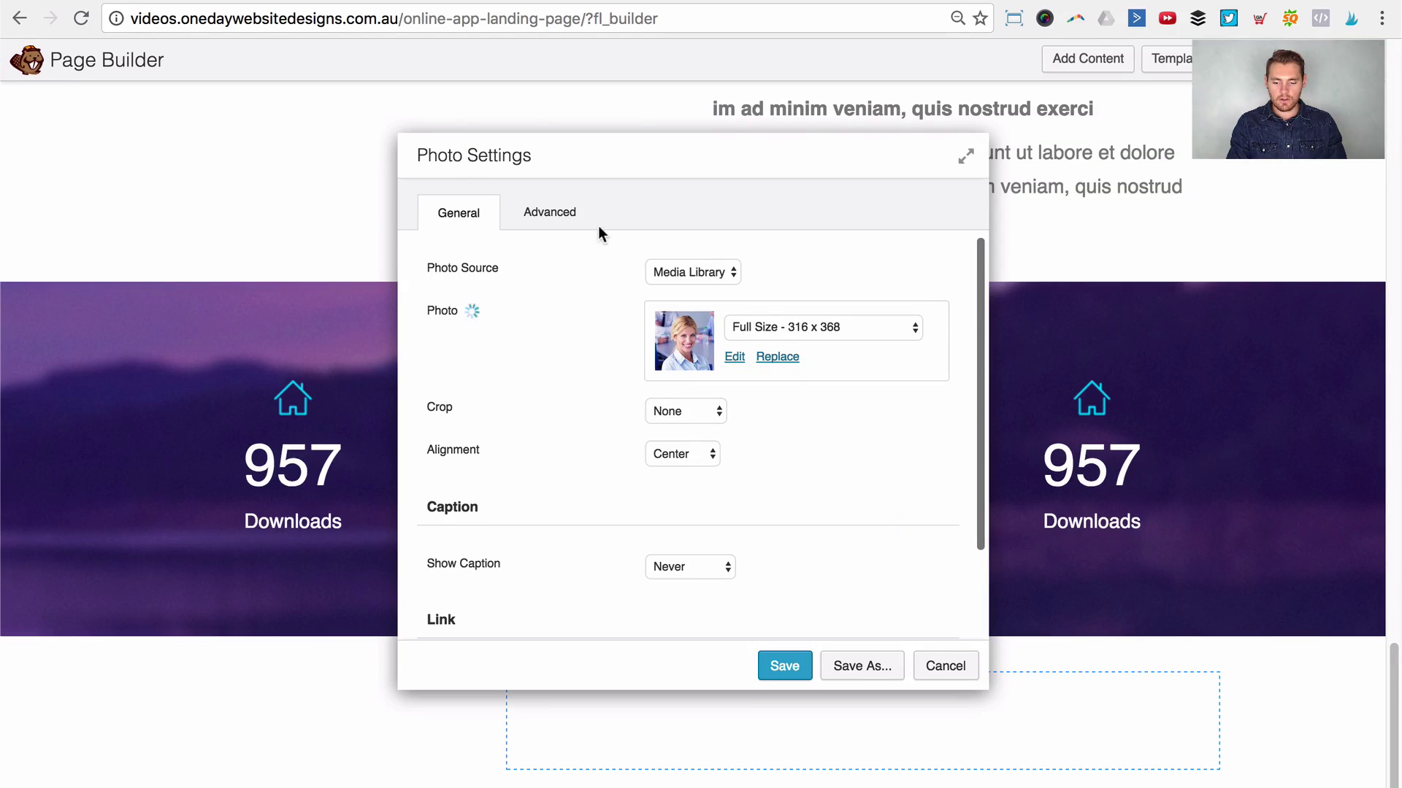
left_click_drag(626, 166, 871, 161)
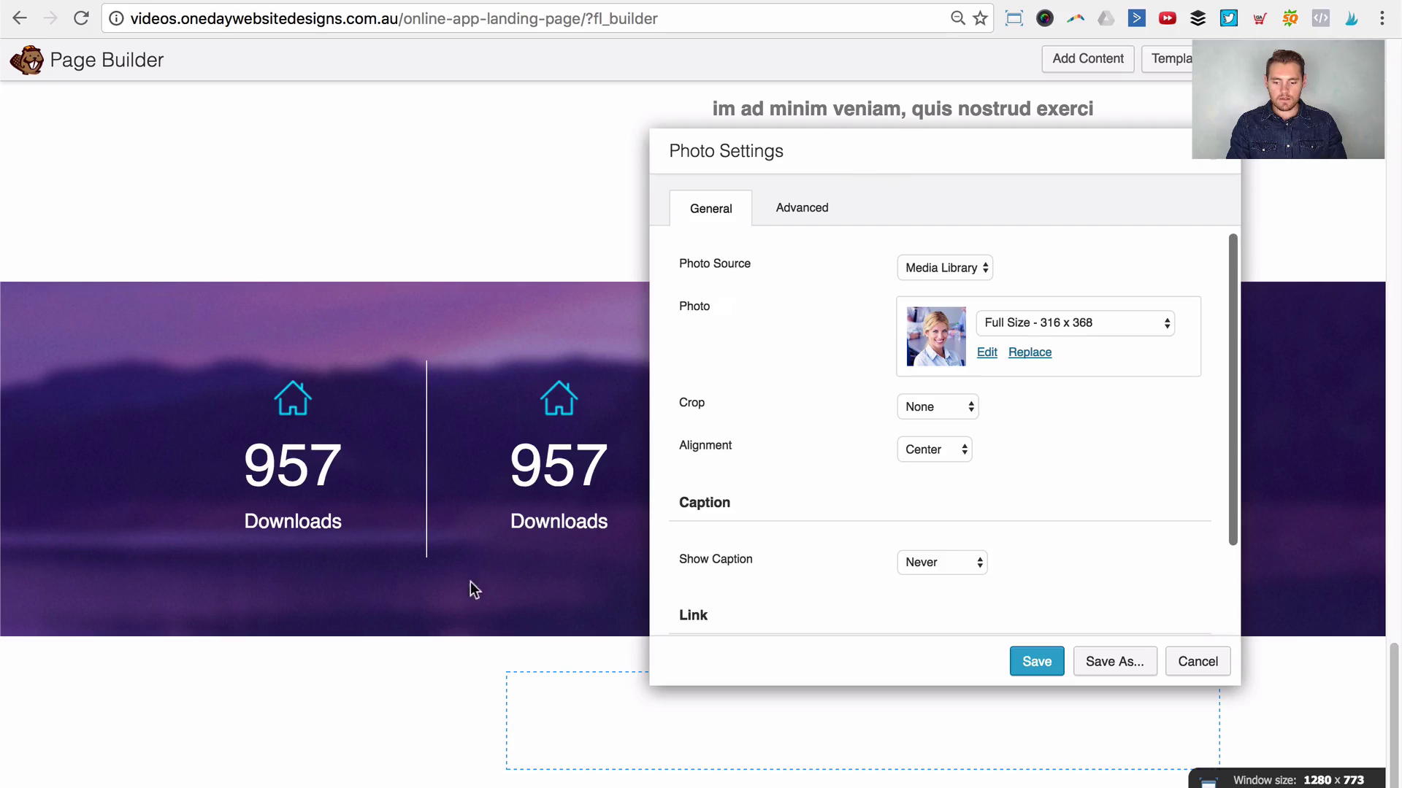
scroll(359, 720, "down", 4)
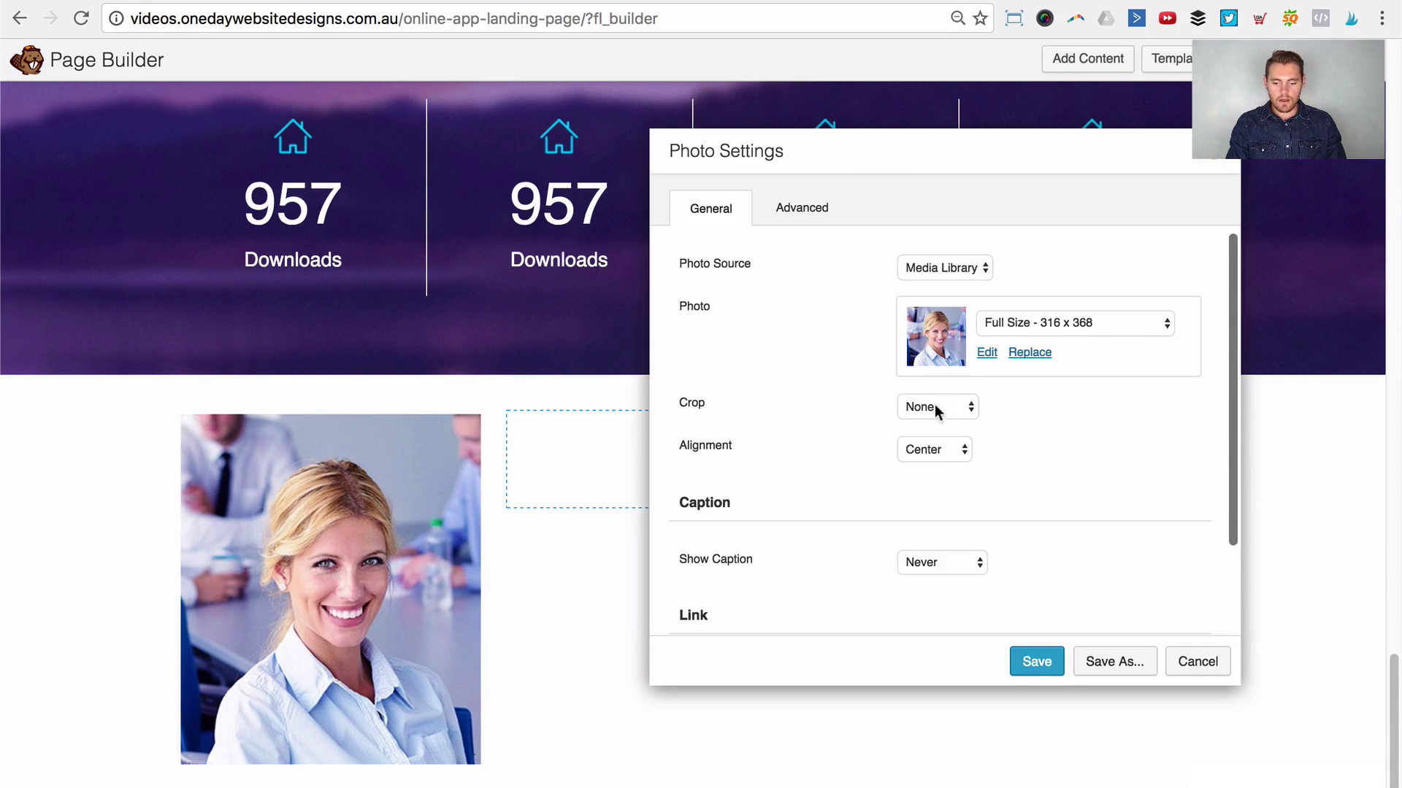
left_click(937, 409)
left_click(935, 484)
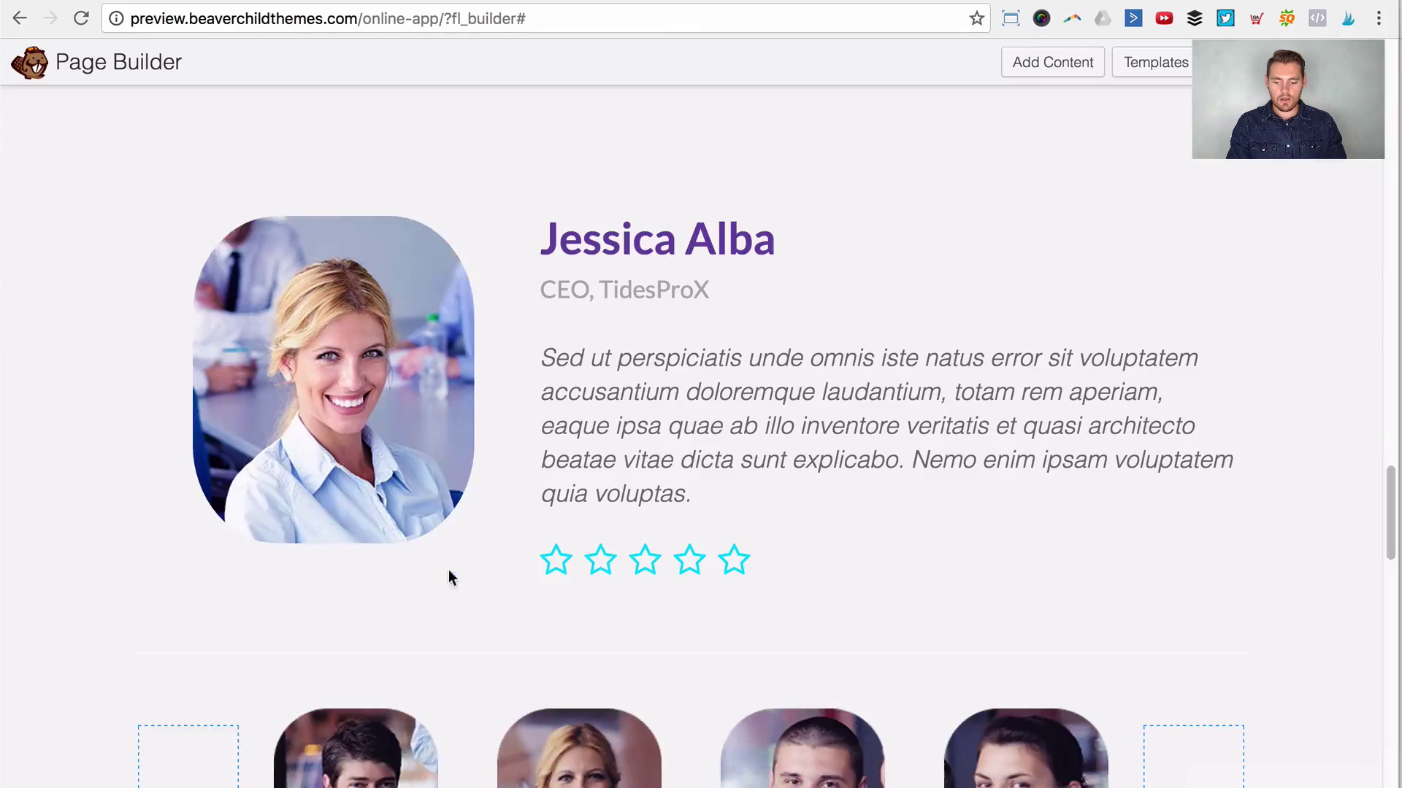
mouse_move(465, 508)
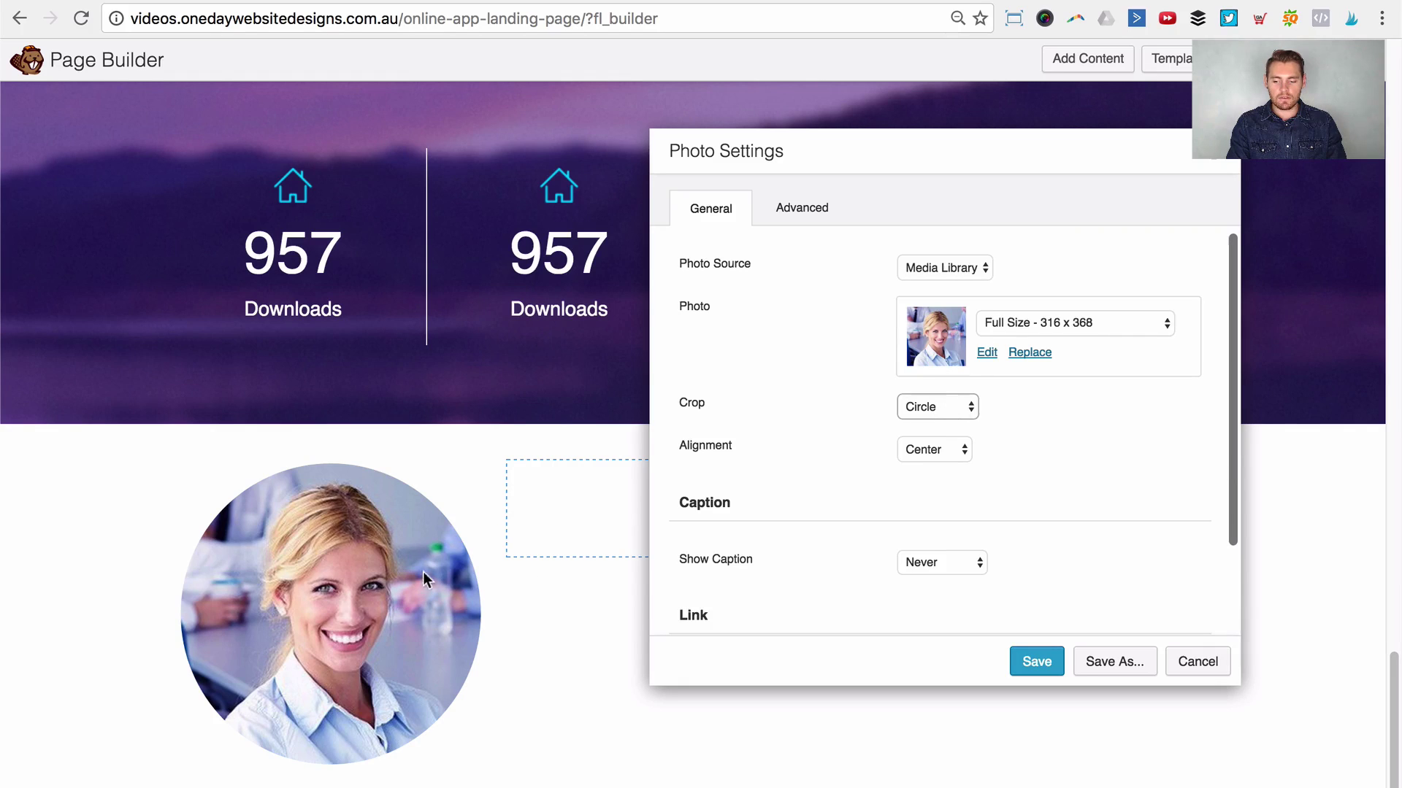
left_click(1045, 651)
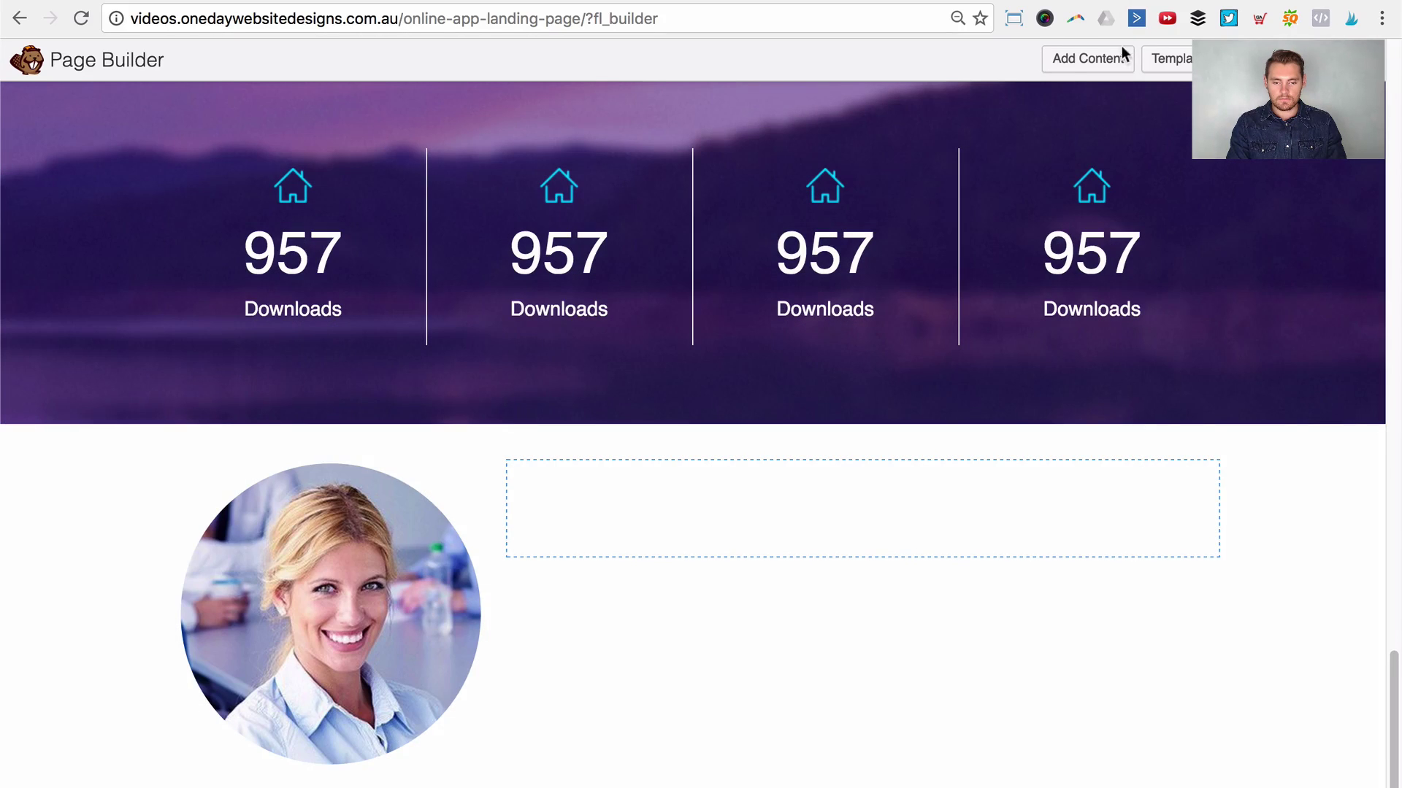
left_click(1123, 57)
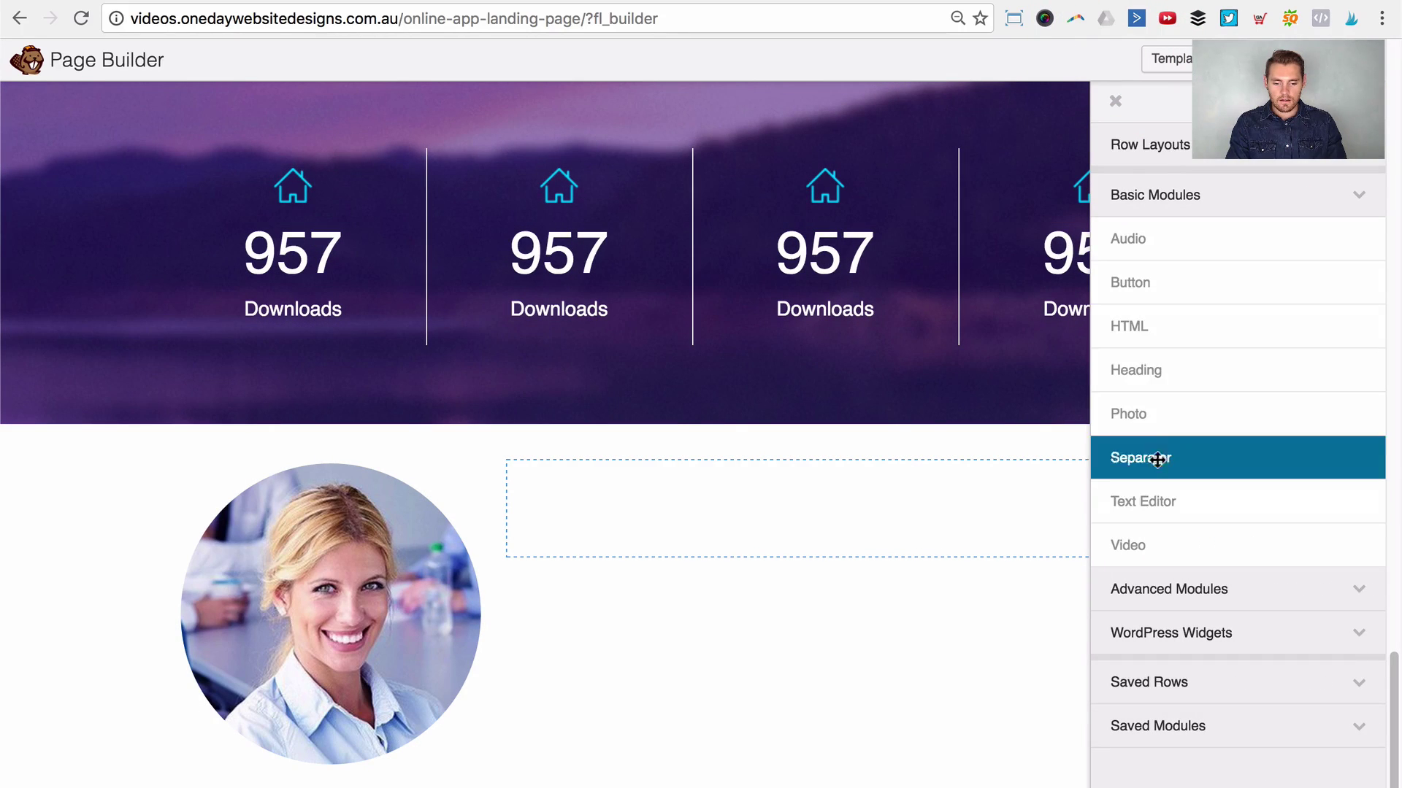
Step: Place a Heading module beside the round photo and enter the team member's name
left_click_drag(1128, 370, 745, 577)
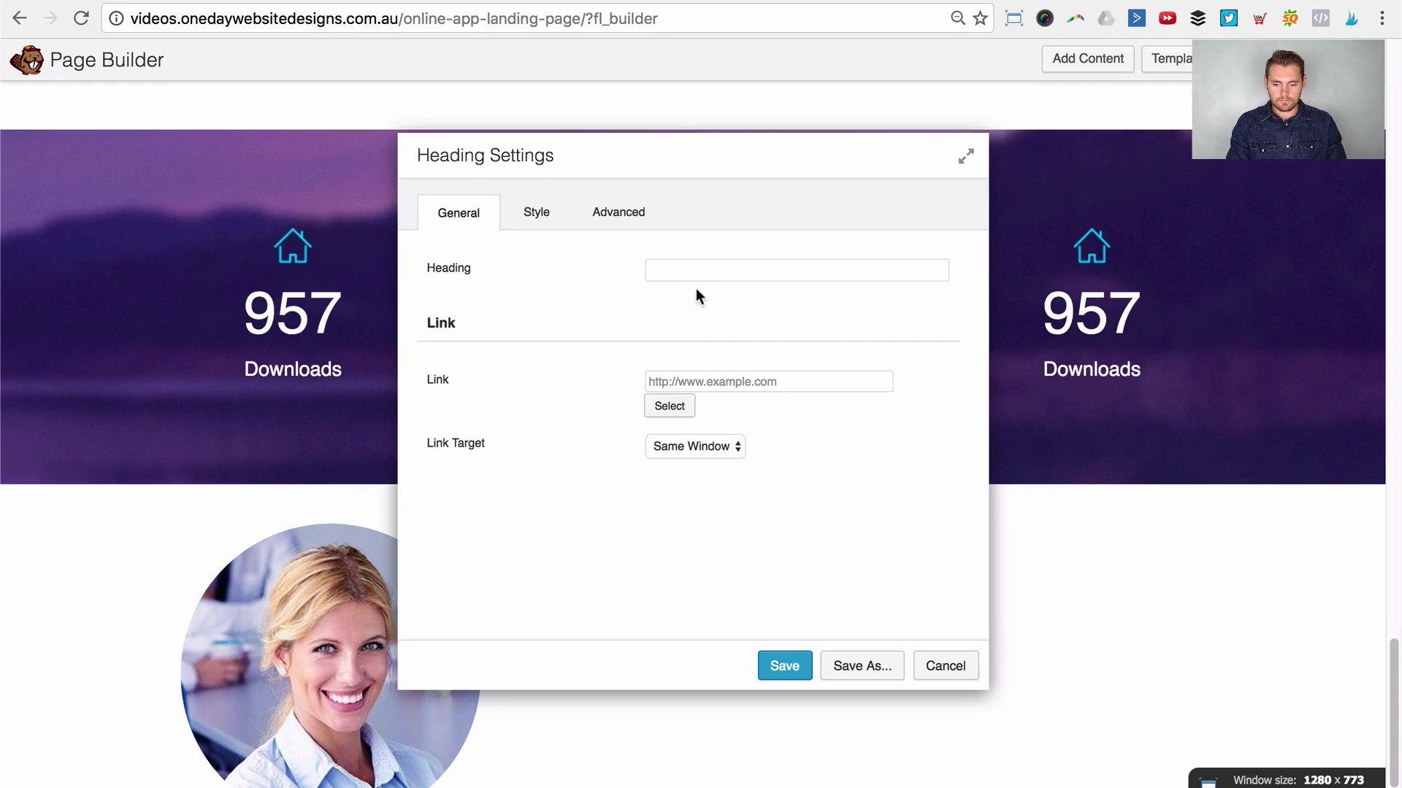
left_click(698, 268)
type("jessica")
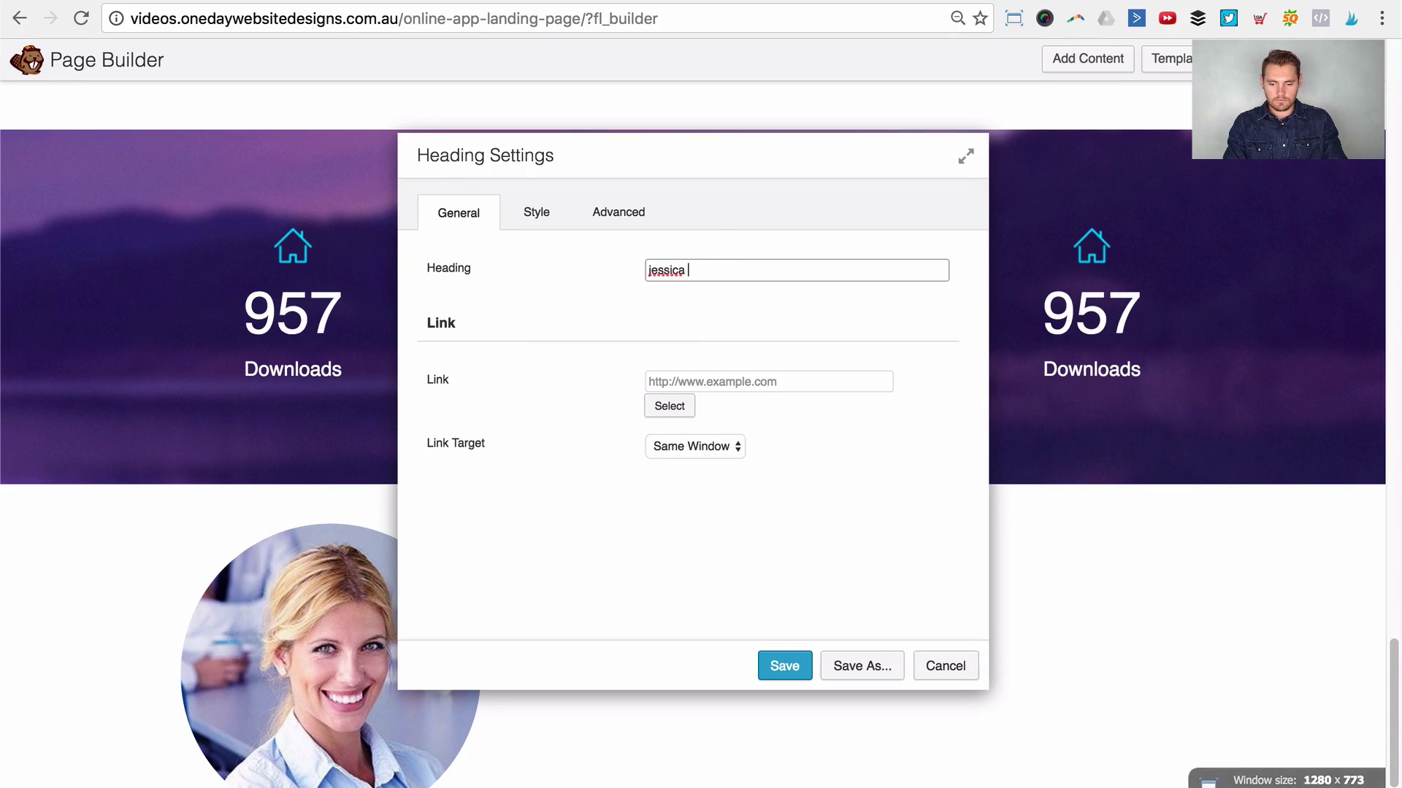
key("super+a")
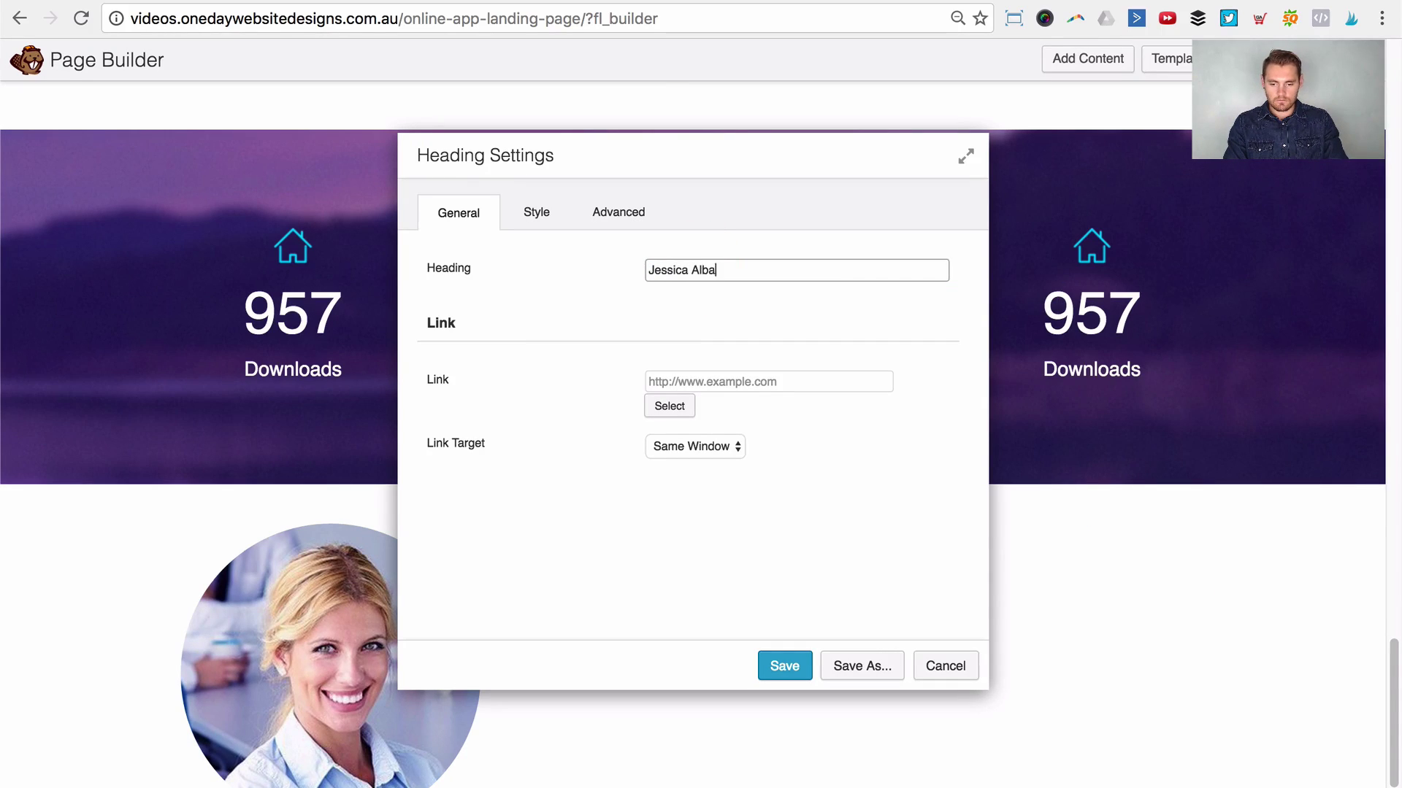
Step: Set the name heading's text colour to the purple preset #4a2279
left_click(555, 211)
left_click(662, 327)
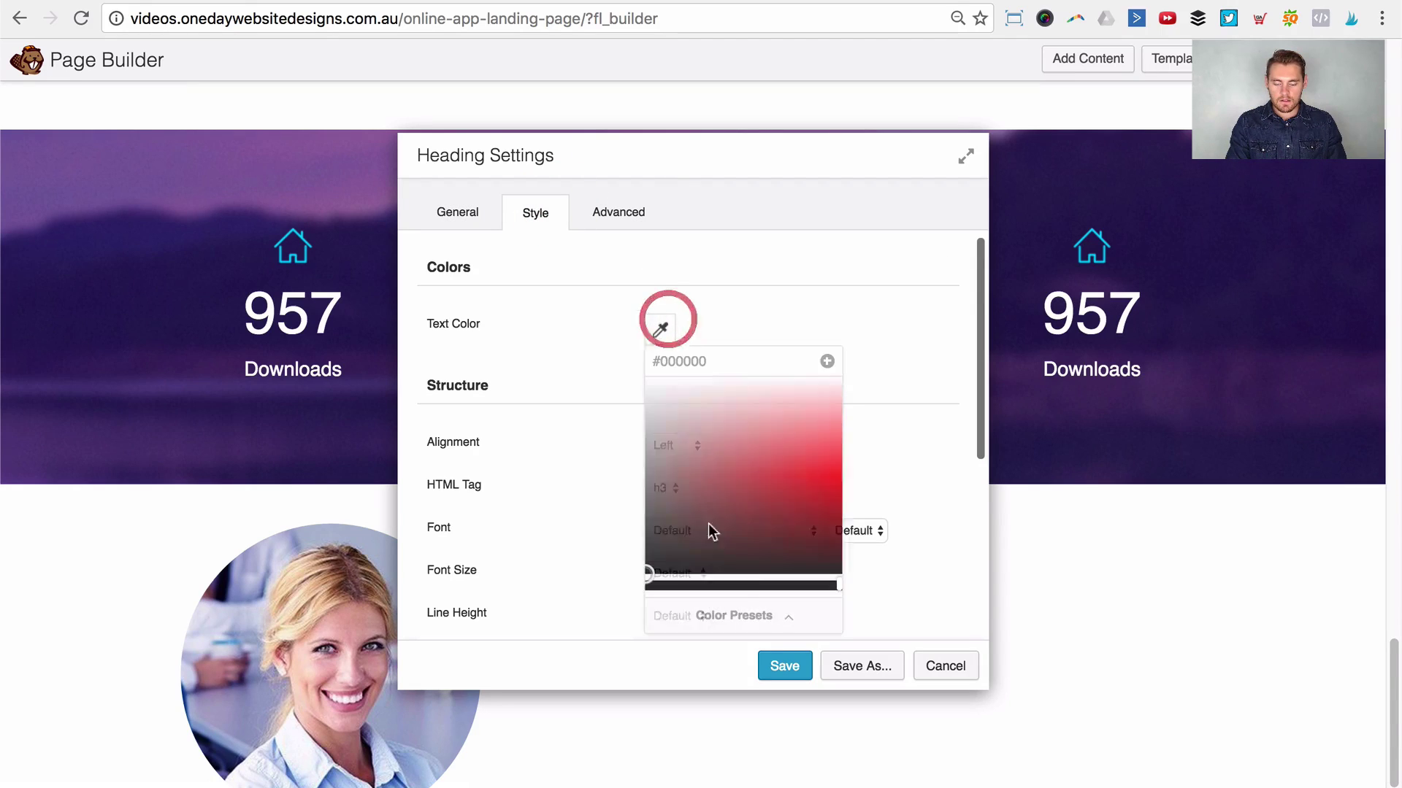
left_click(722, 615)
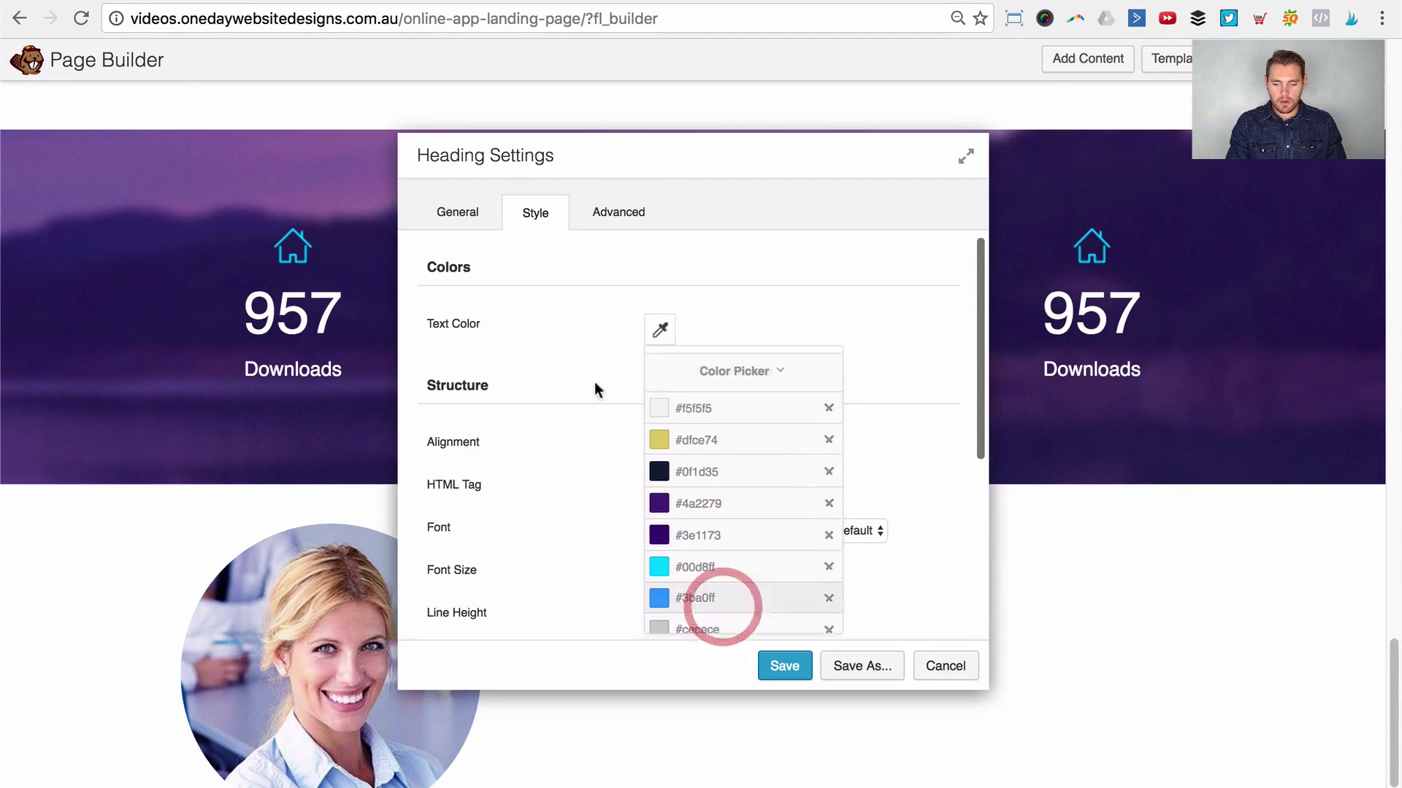
left_click(700, 503)
left_click(804, 278)
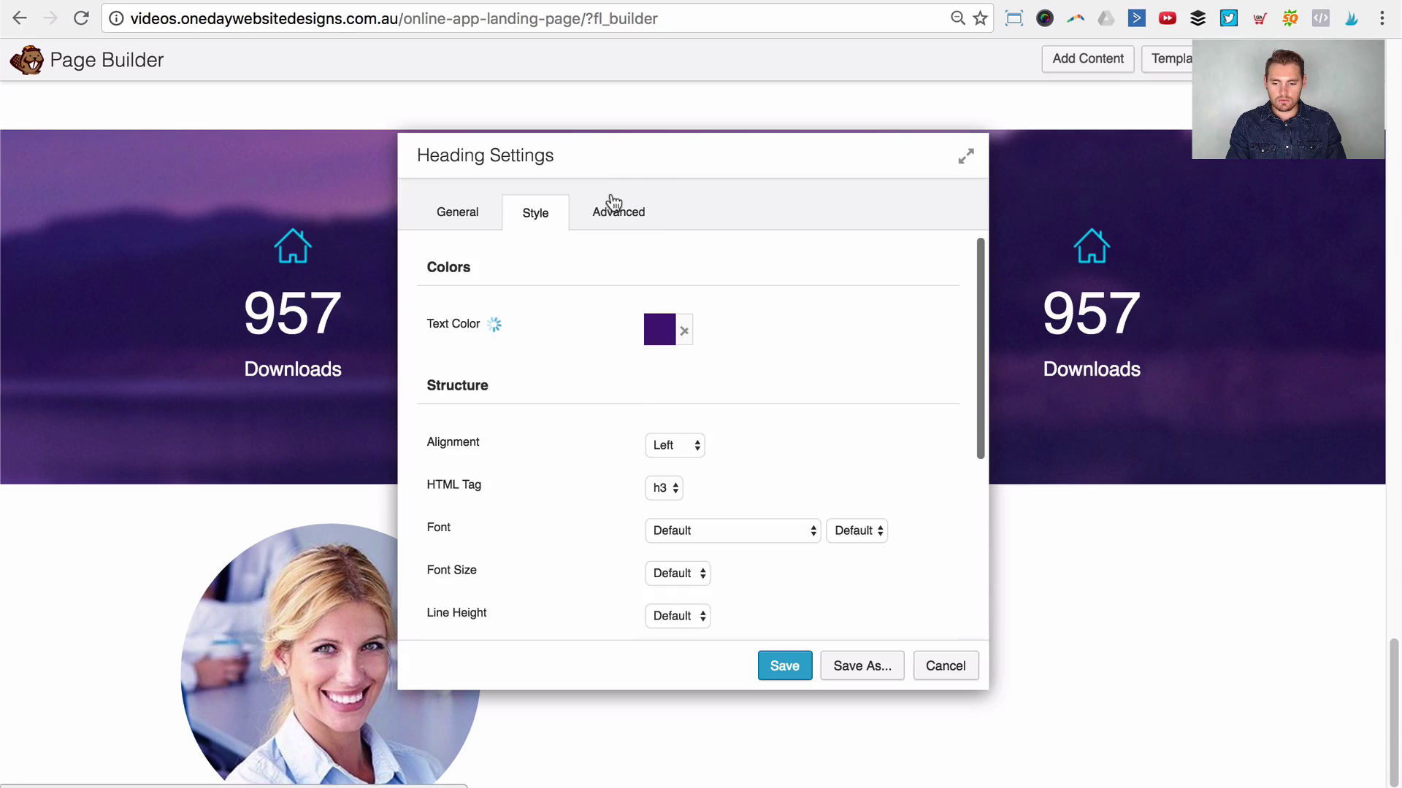
Step: Set the name heading's top margin to 0
left_click(614, 206)
left_click(664, 325)
type("0")
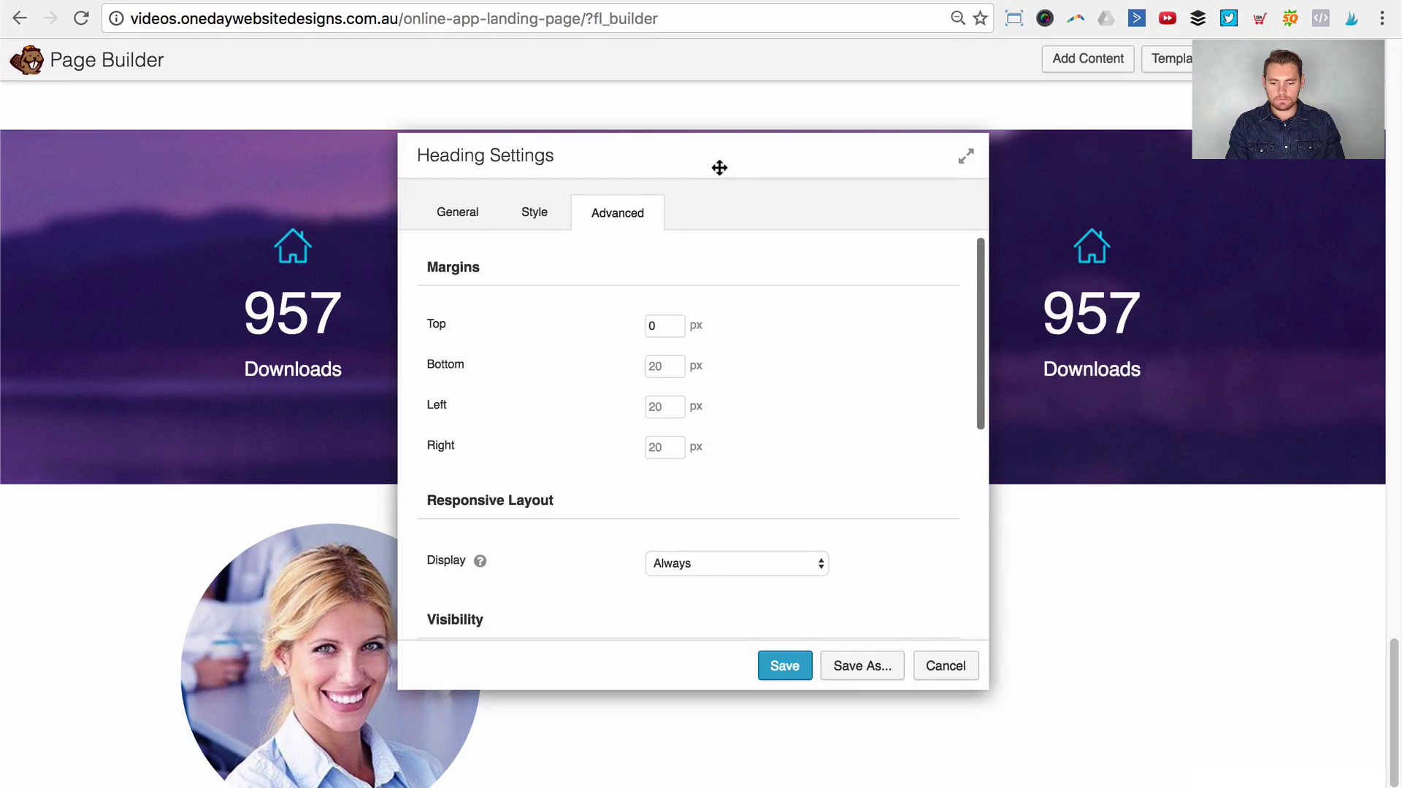
left_click_drag(719, 168, 1035, 200)
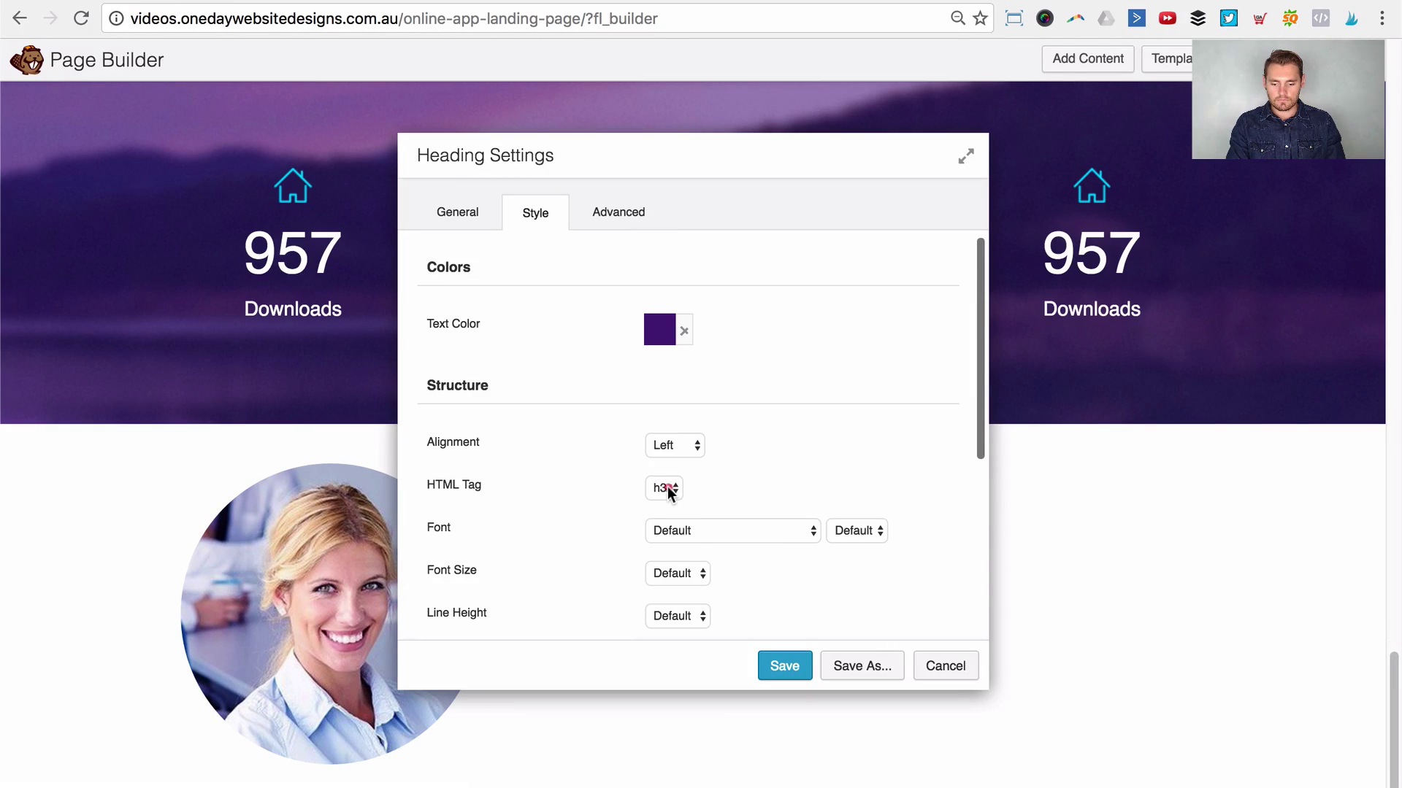
Step: Make the name heading an h2 and save its settings
left_click(669, 490)
left_click(664, 503)
left_click(666, 489)
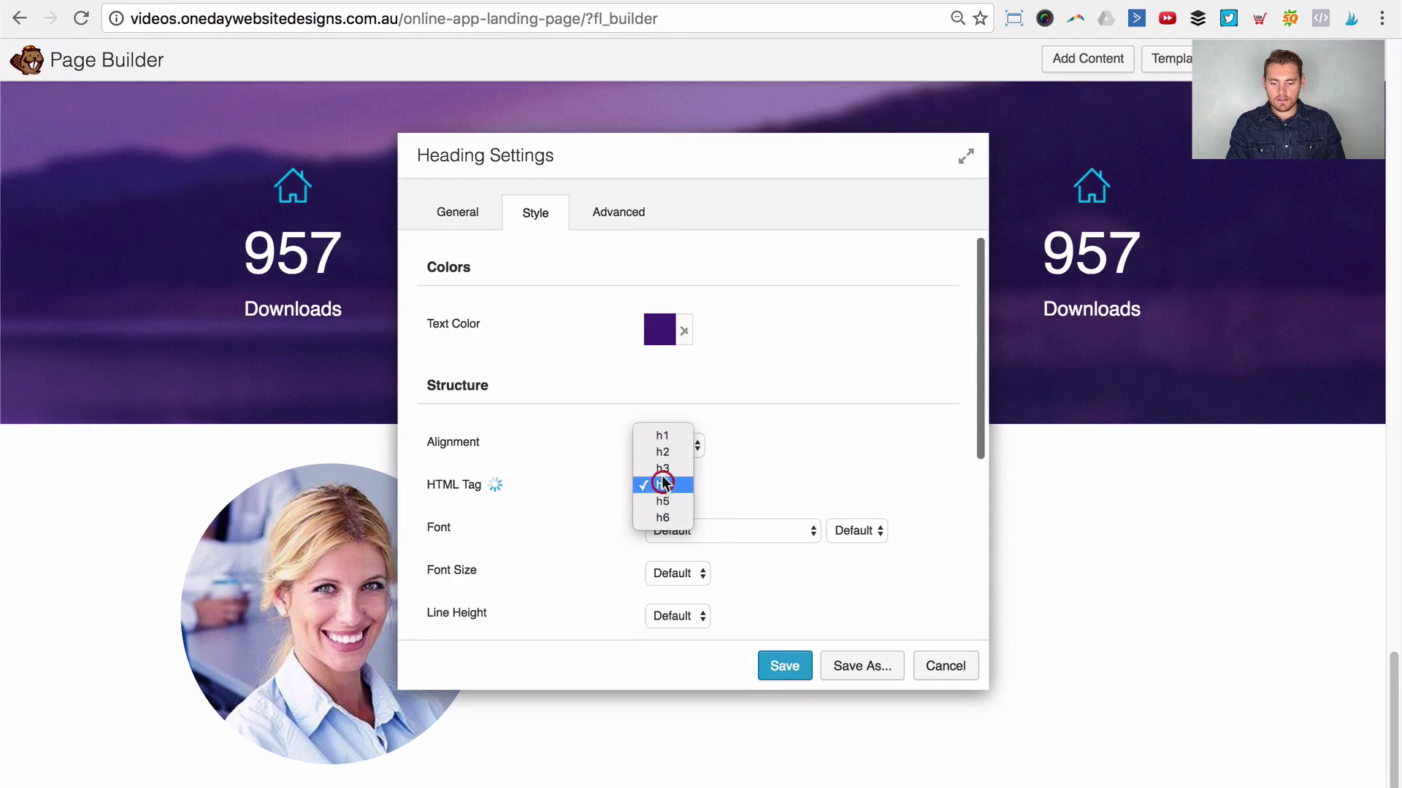
left_click(662, 452)
left_click(796, 661)
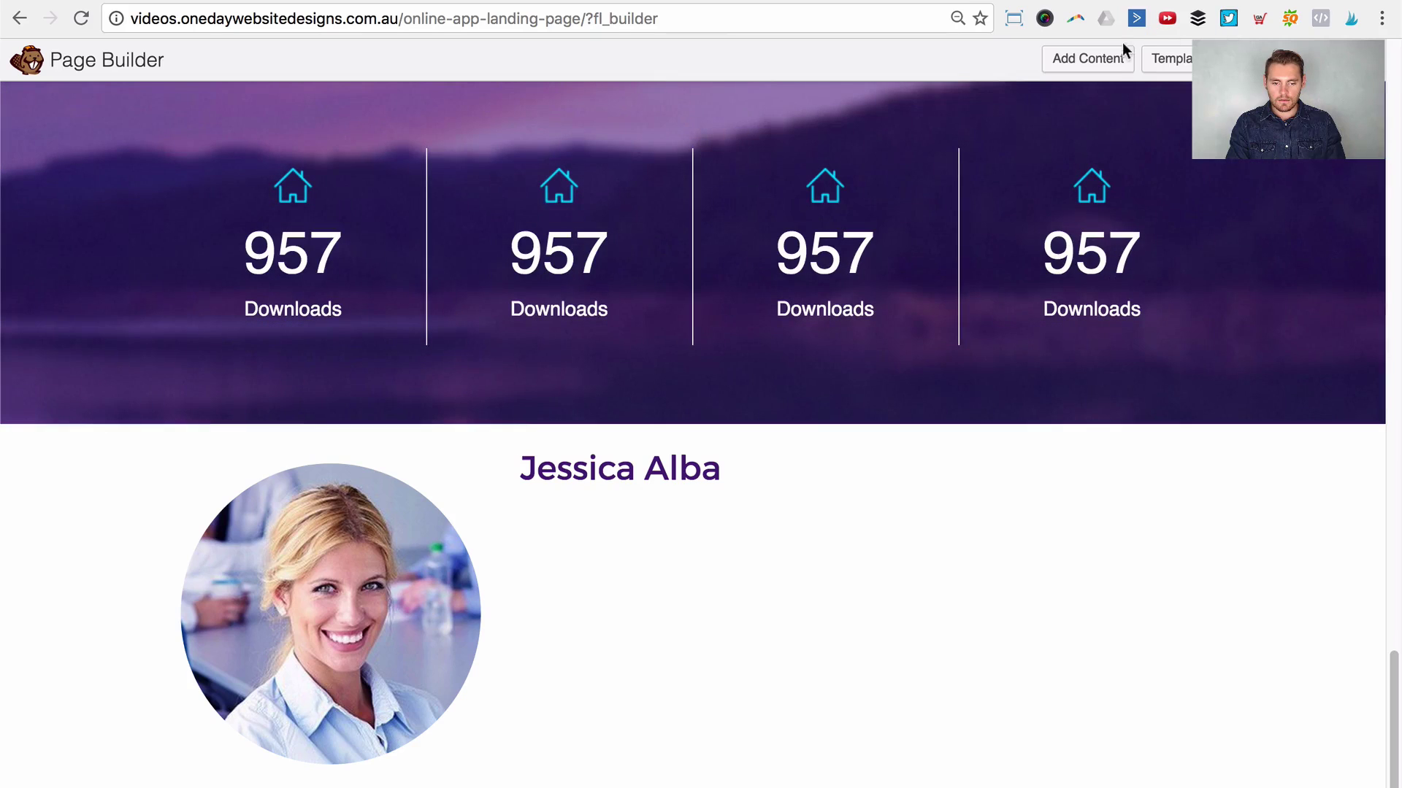
left_click(1102, 58)
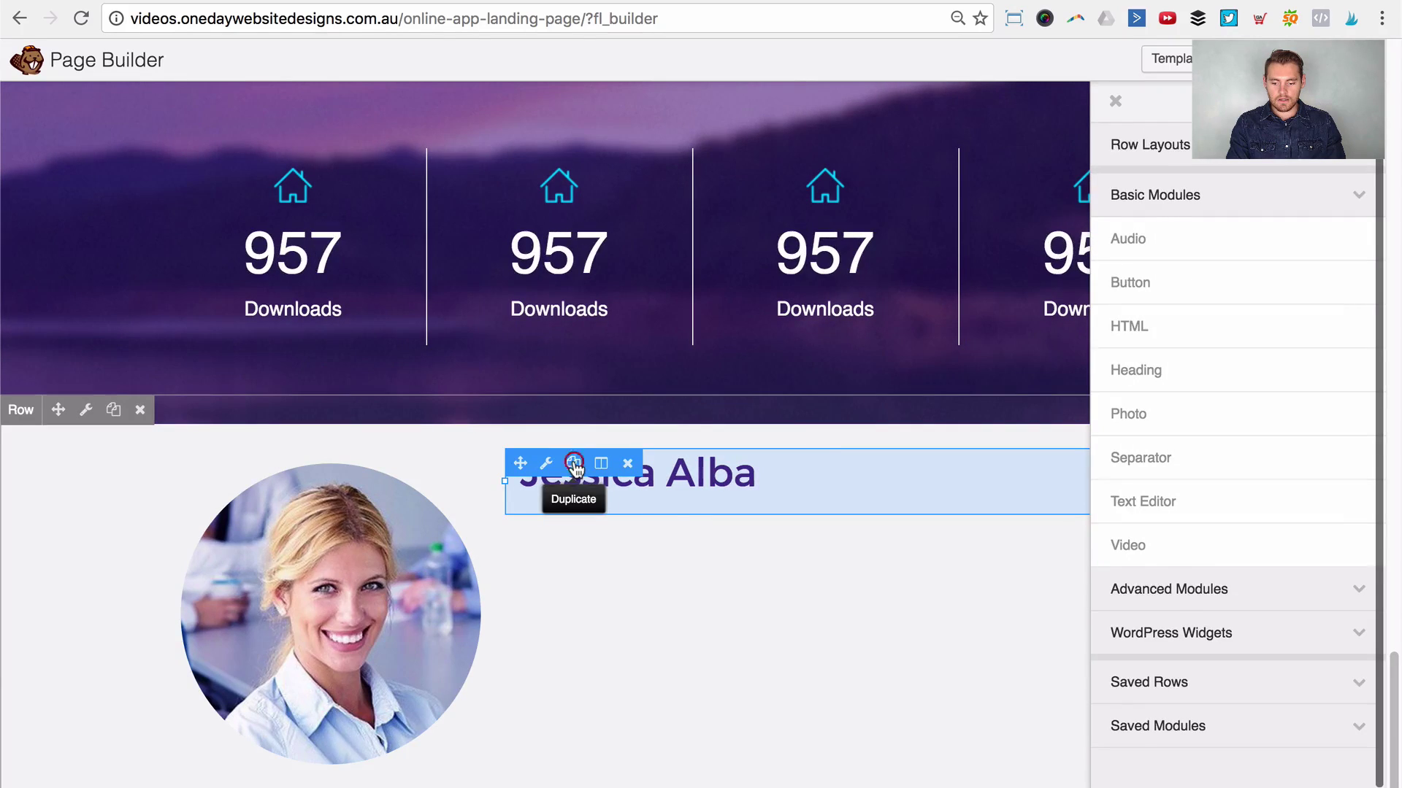
Step: Duplicate the name heading and change the copy's text to 'CEO of company'
left_click(574, 464)
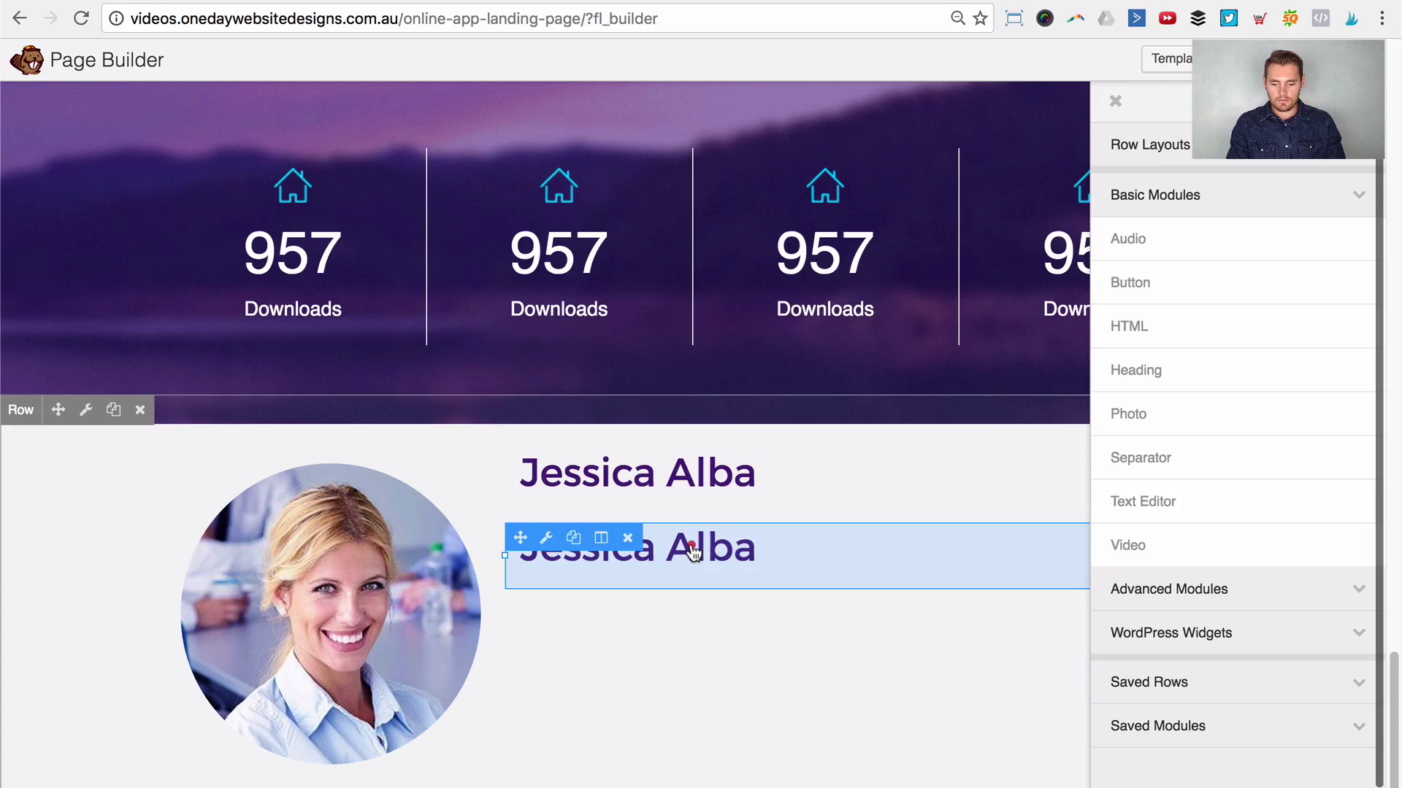
left_click(692, 552)
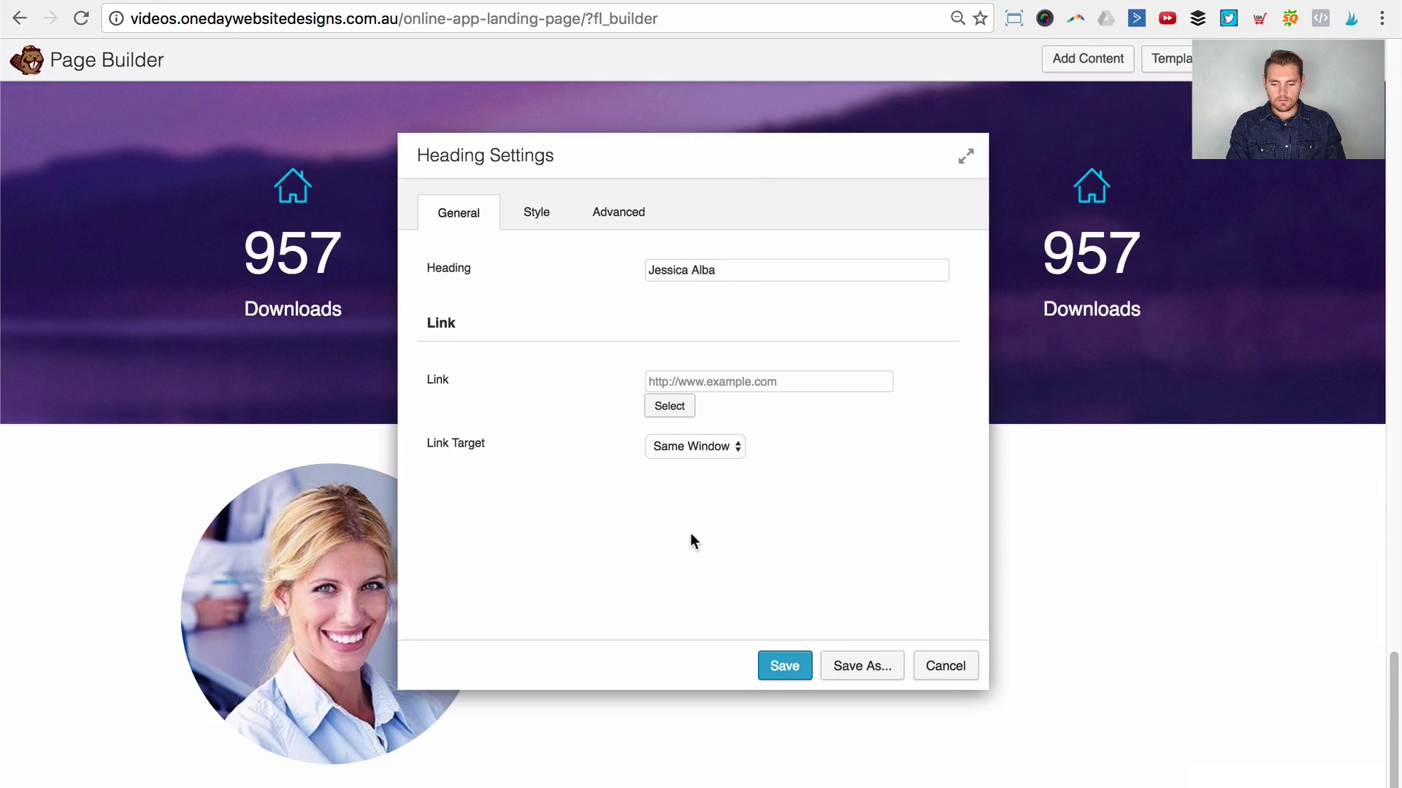
left_click_drag(732, 278, 642, 266)
type("Ce")
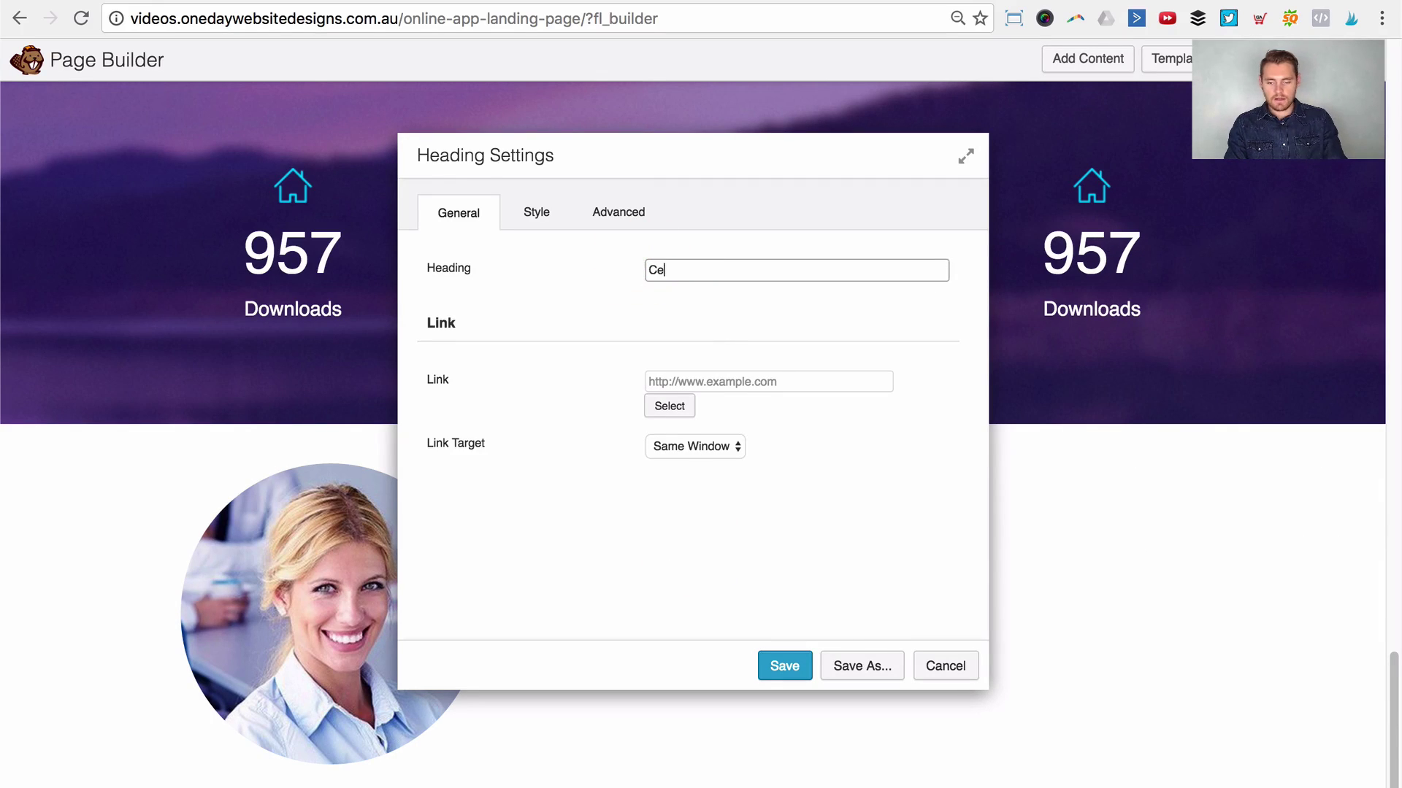
type("O of company")
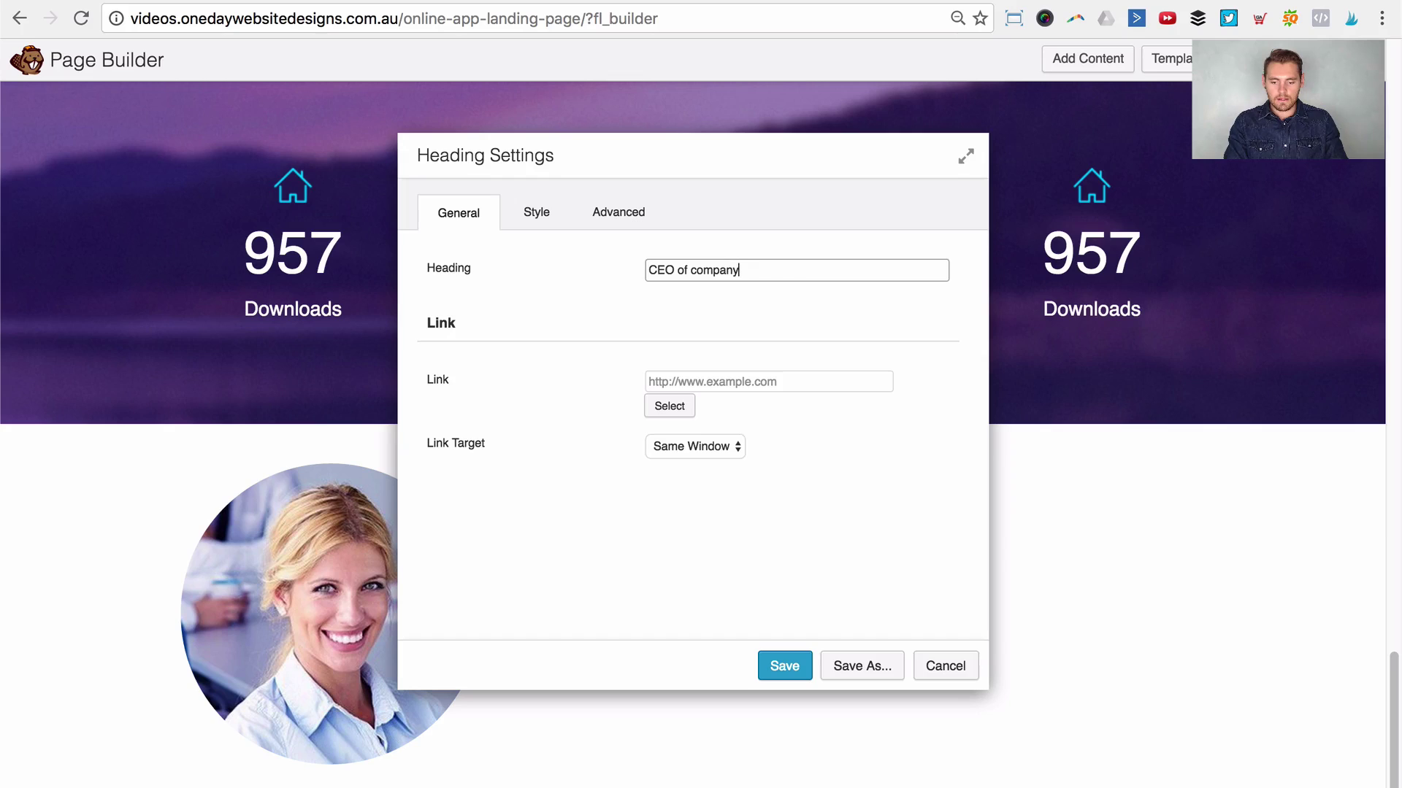
Step: Colour the 'CEO of company' subheading light grey with preset #cecece
left_click(551, 213)
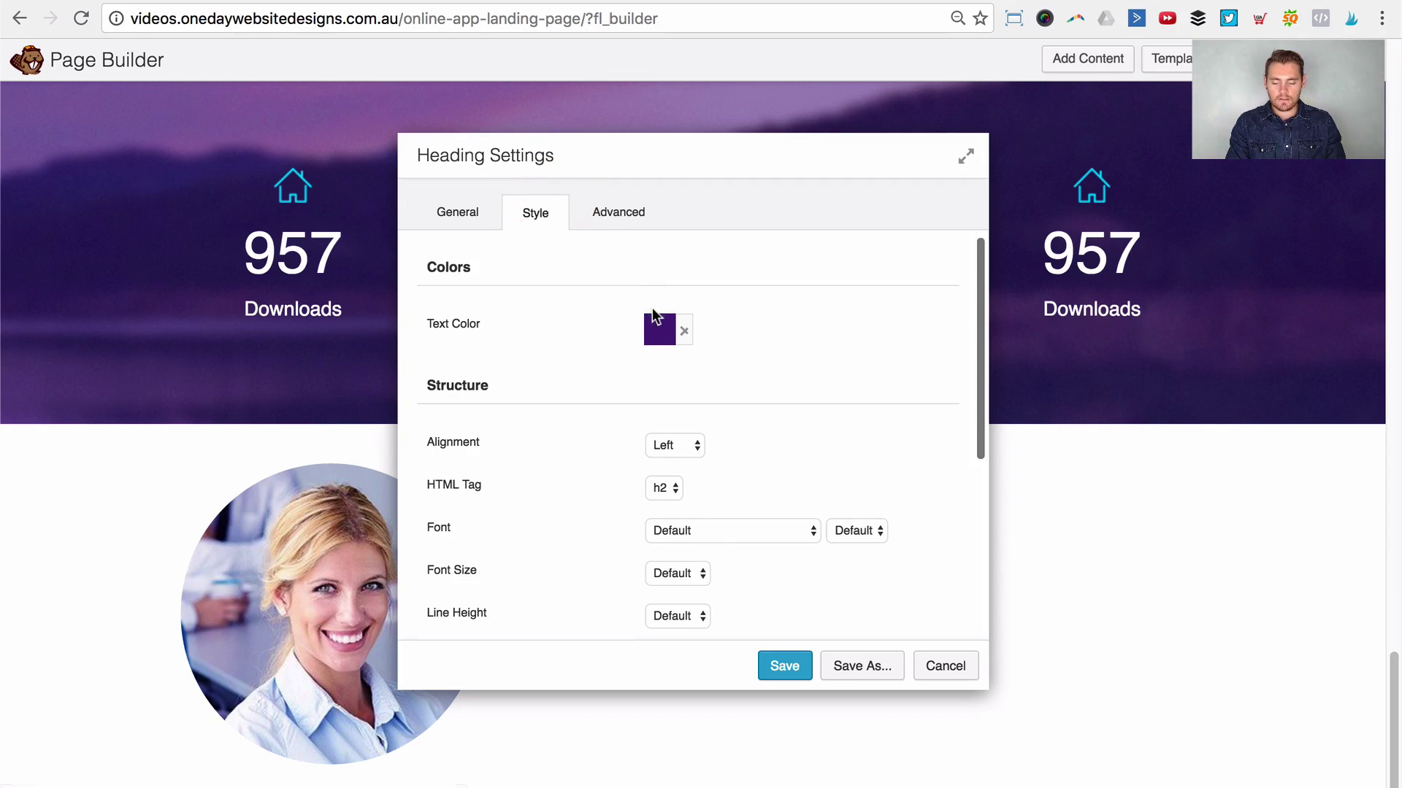
left_click(657, 330)
left_click(719, 617)
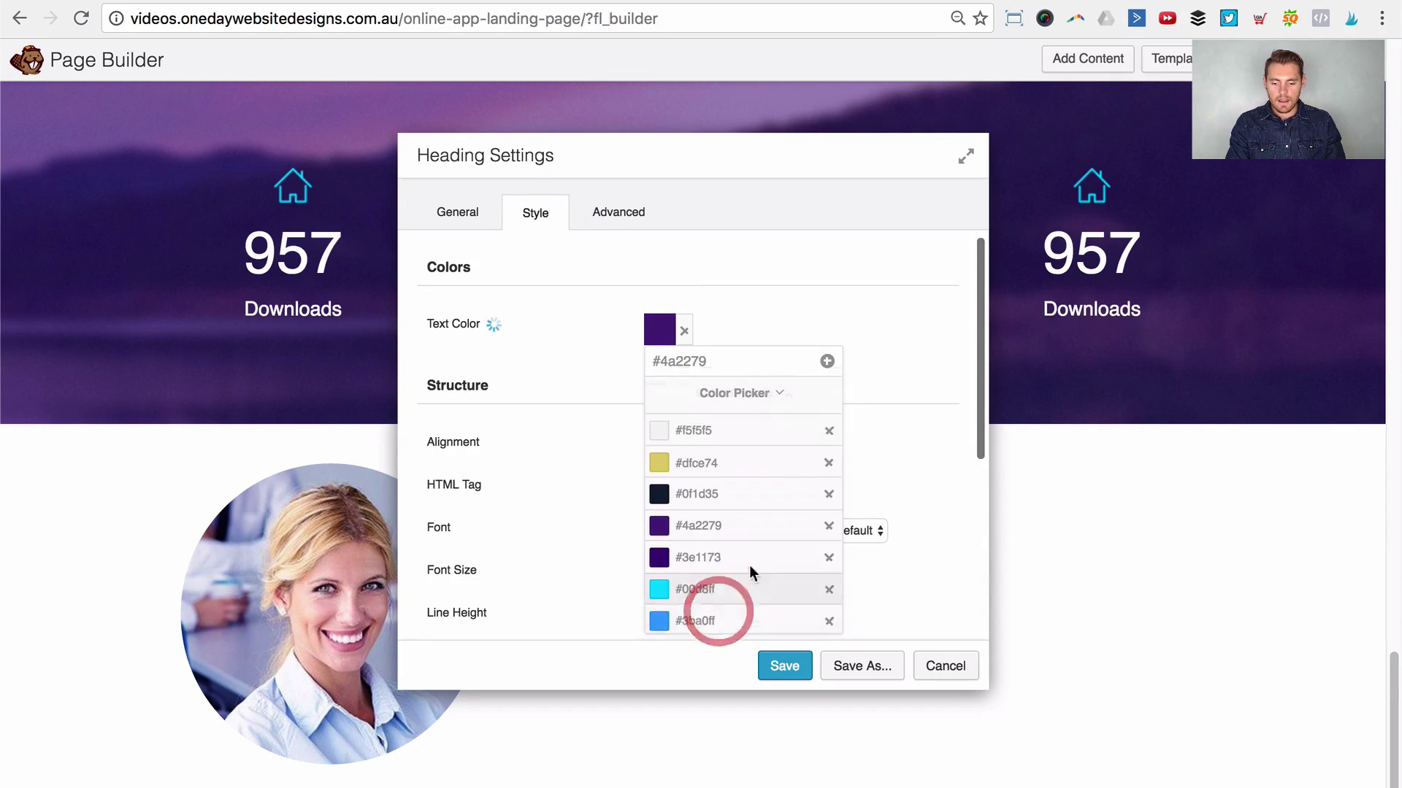
left_click(743, 616)
left_click(866, 278)
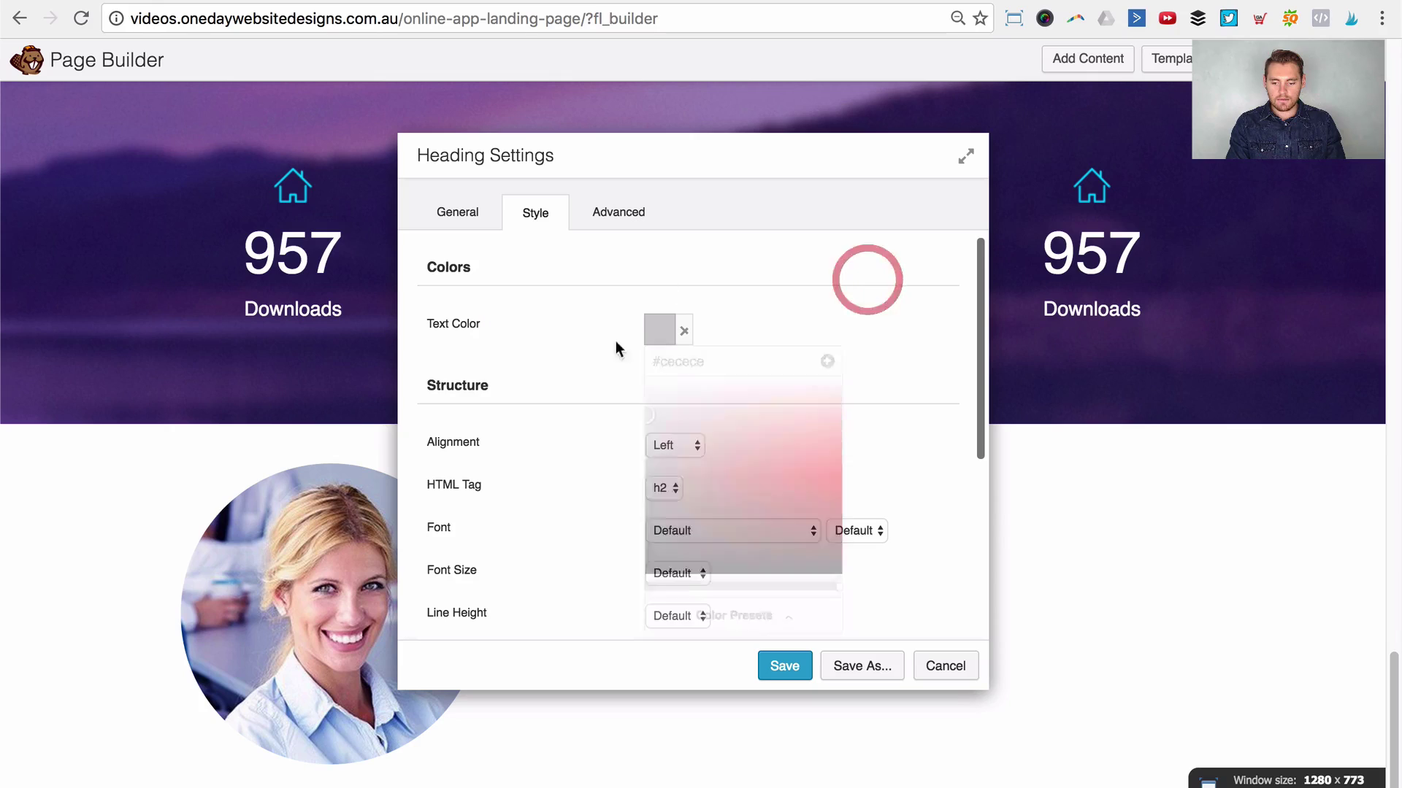
left_click(460, 212)
left_click_drag(579, 156, 808, 141)
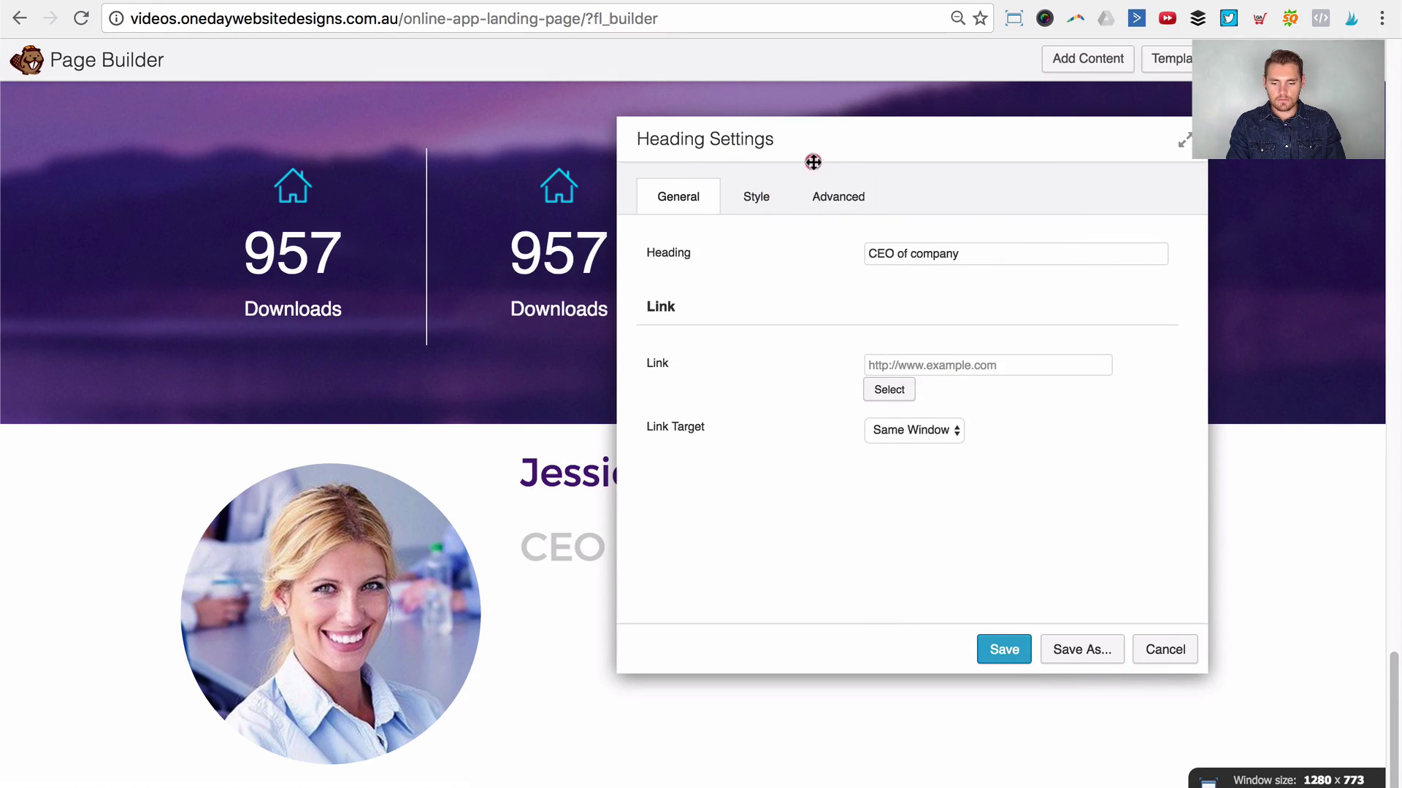
Step: Set the subheading's HTML tag to h4 and save it
left_click(756, 195)
scroll(870, 427, "down", 3)
scroll(898, 301, "up", 2)
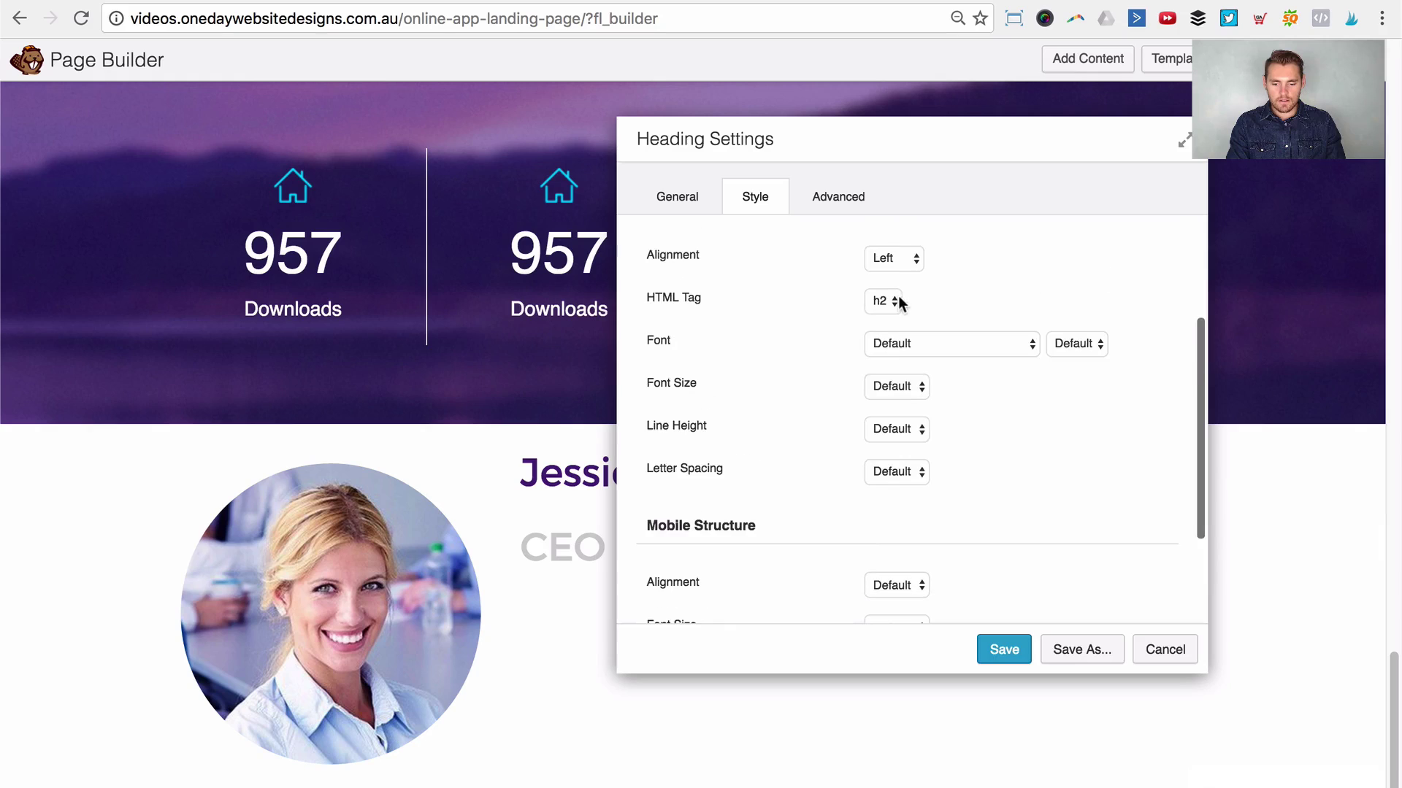
left_click(899, 300)
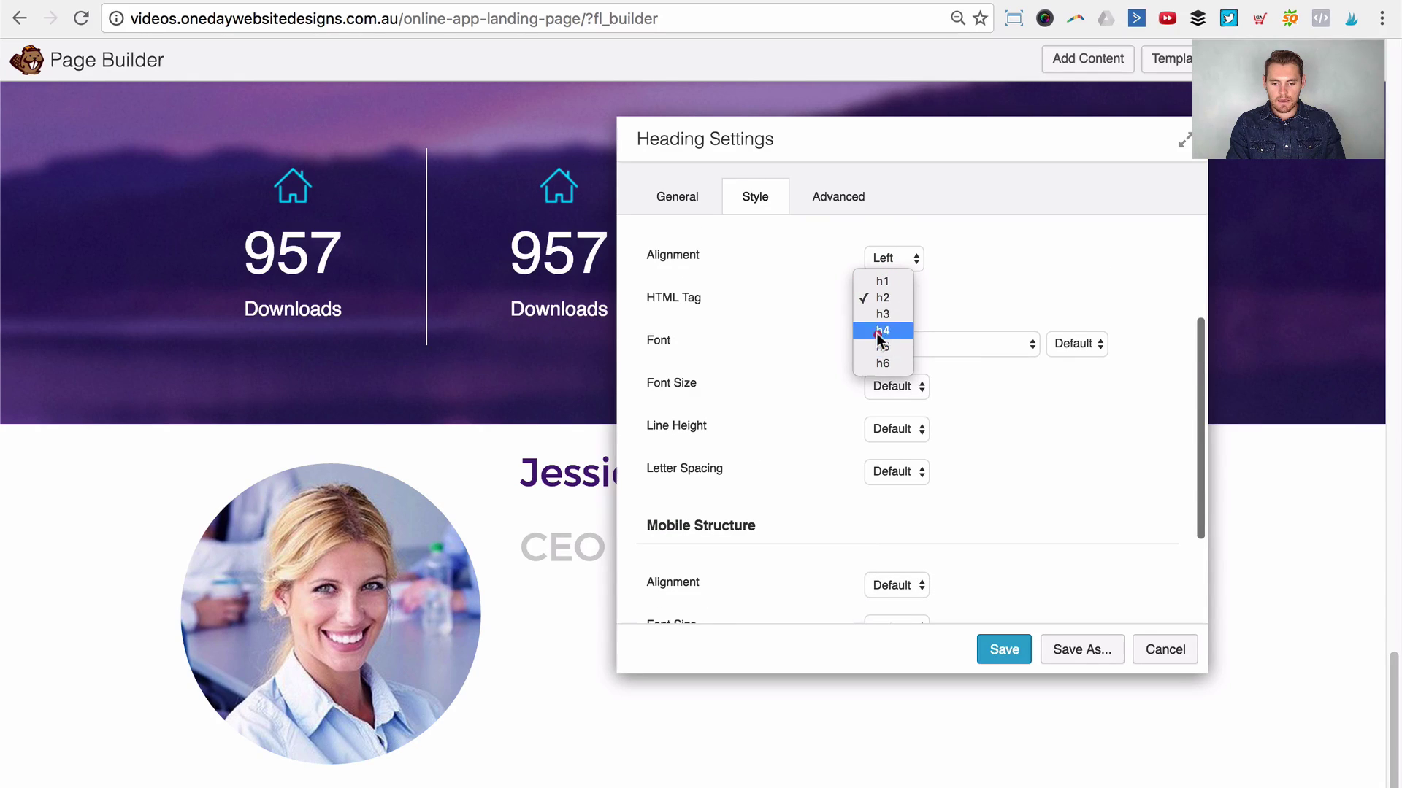
left_click(880, 330)
left_click(838, 199)
scroll(907, 345, "up", 3)
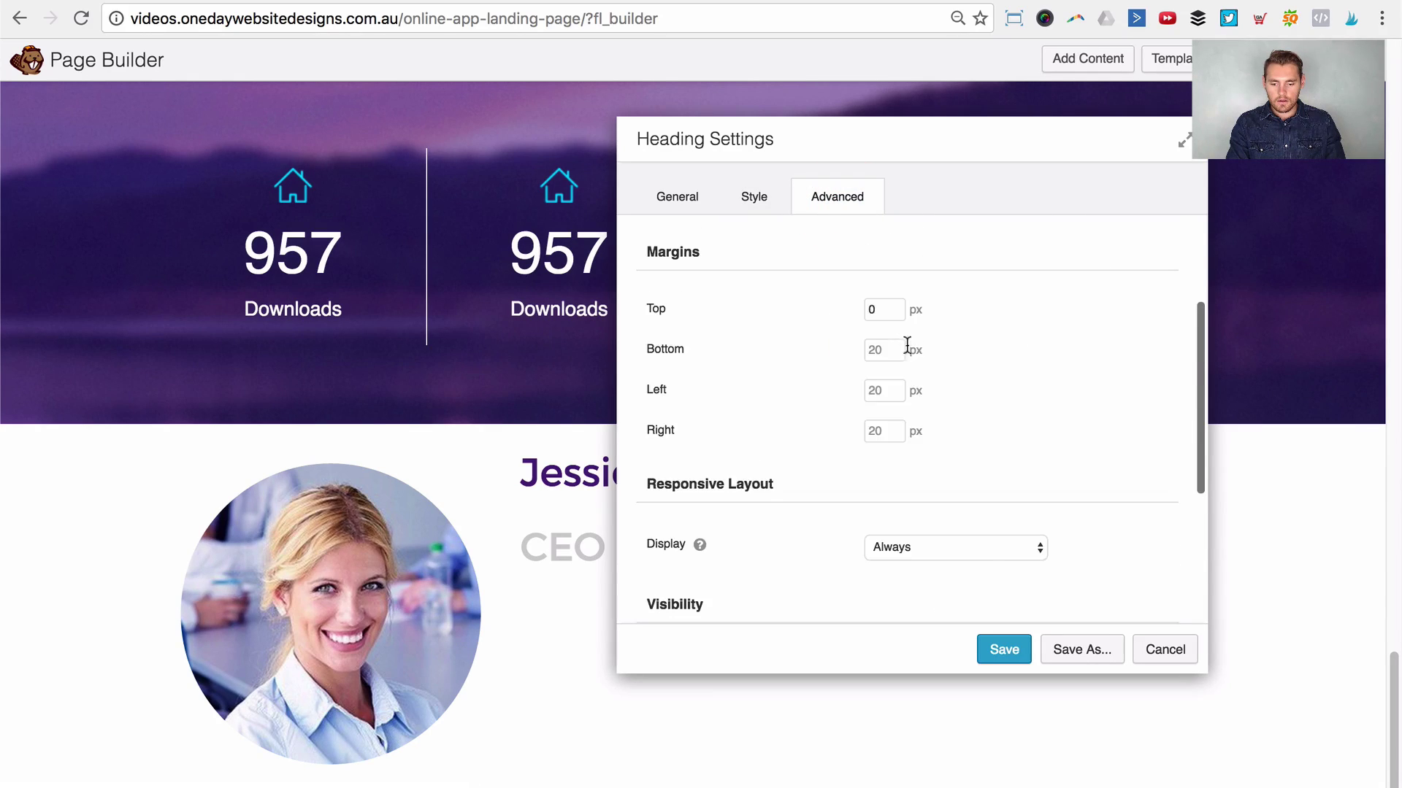
left_click(1004, 650)
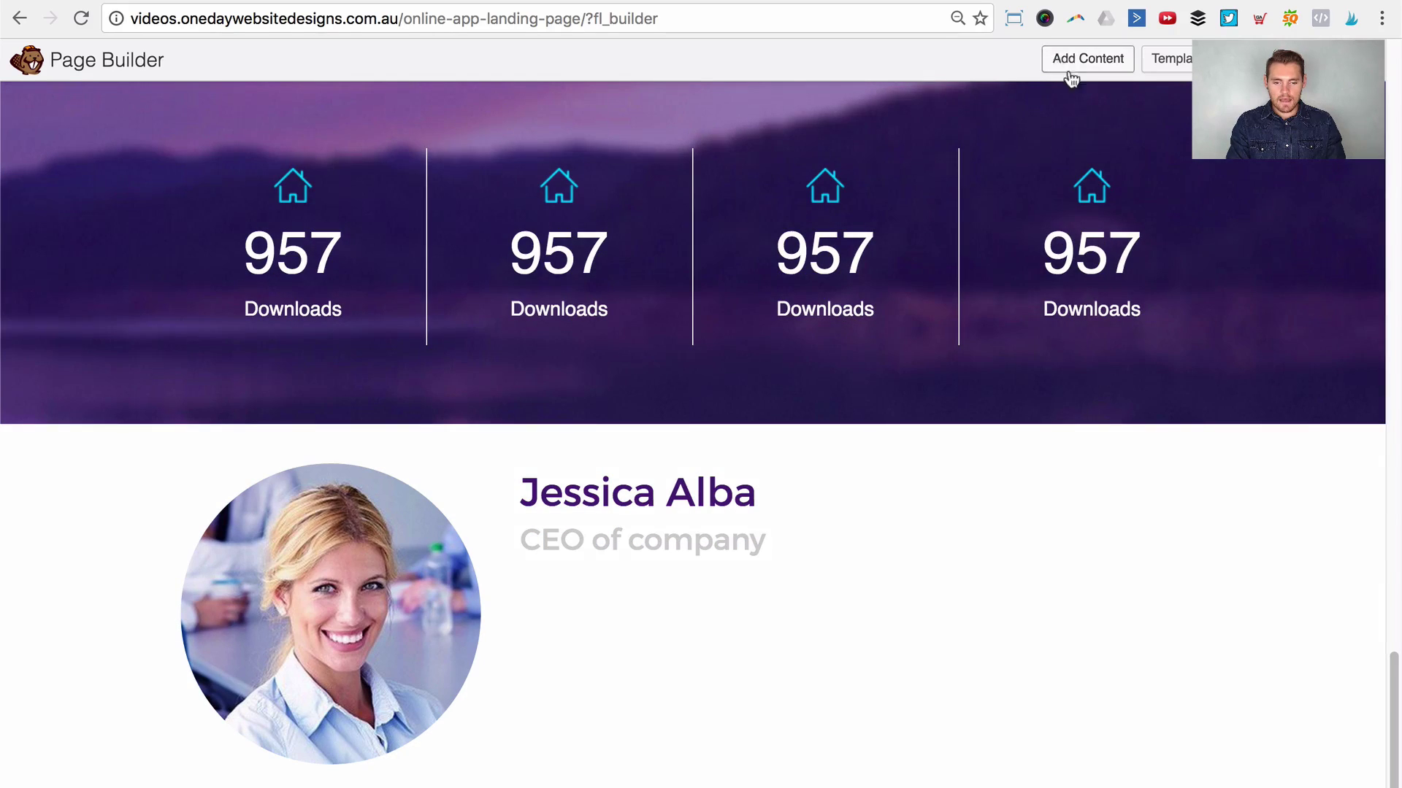
Step: Add a Text Editor below the subheading and paste the Lorem ipsum paragraph into it
left_click(1071, 70)
left_click_drag(1198, 497, 721, 660)
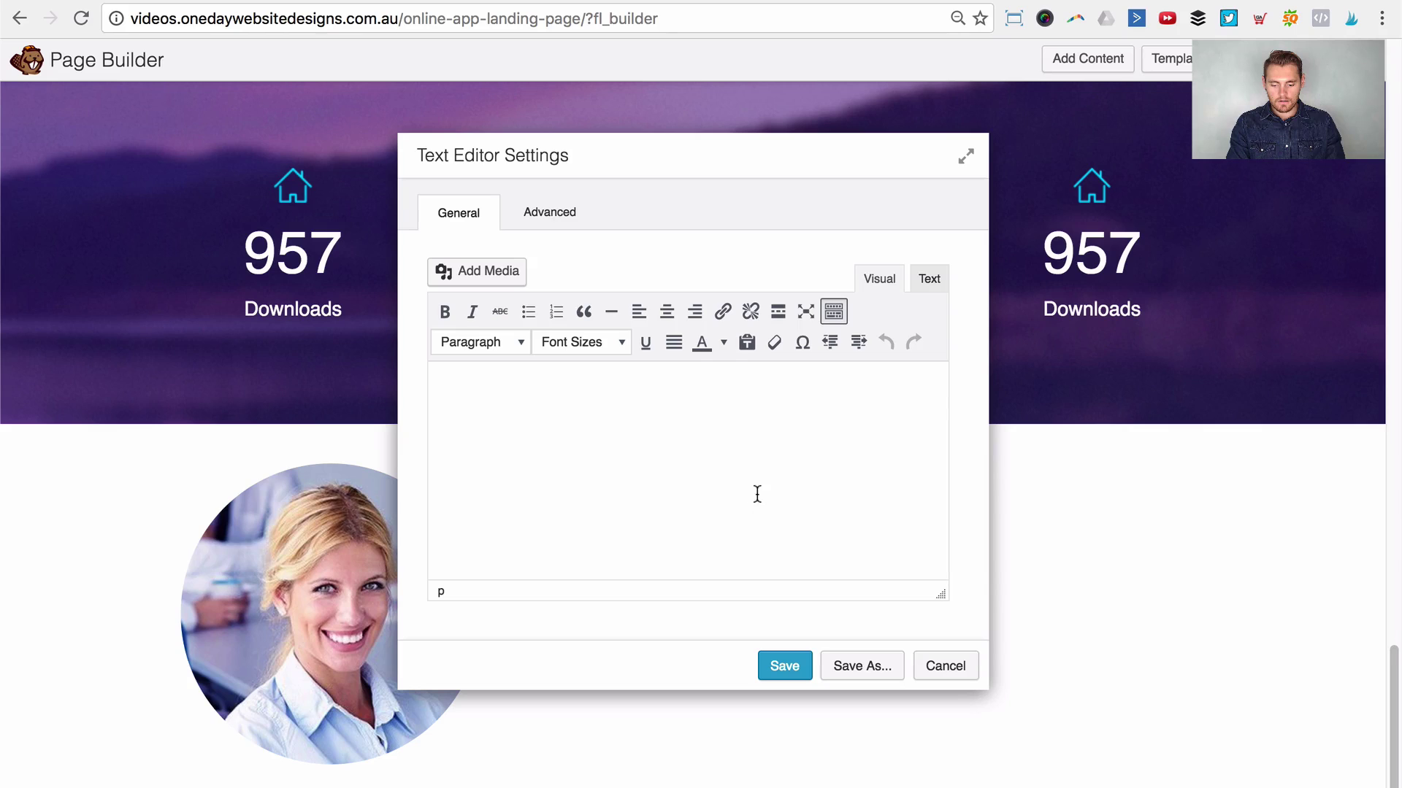
left_click(754, 508)
type("Sed ut perspiciatis unde omnis iste natus error sit voluptatem accusantium doloremque laudantium, totam rem aperiam, eaque ipsa quae ab illo inventore veritatis et quasi architecto beatae vitae dicta sunt explicabo. Nemo enim ipsam voluptatem quia voluptas.")
left_click_drag(698, 137, 1142, 139)
Step: Set the paragraph's top margin to 0 and save it
left_click(1026, 207)
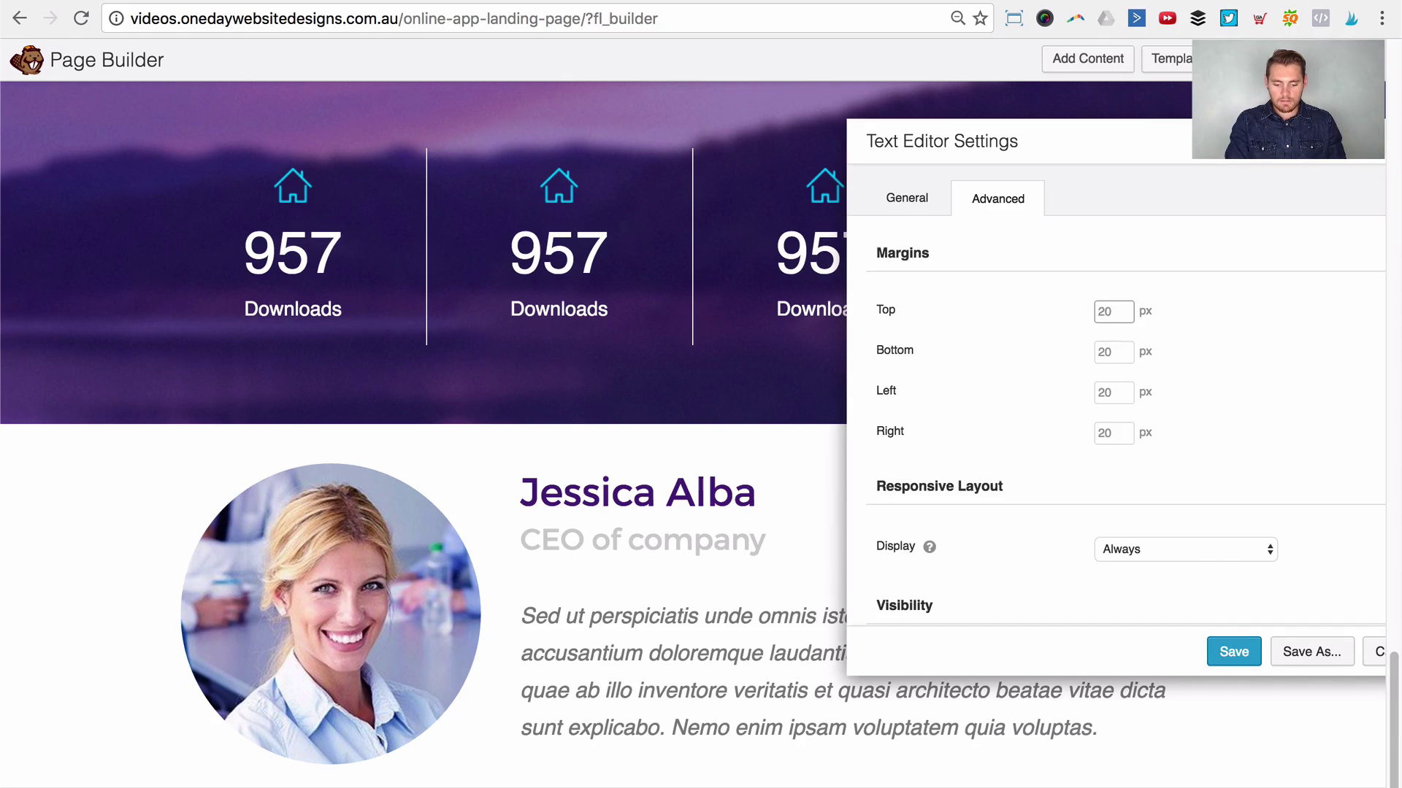
type("0")
left_click(1233, 652)
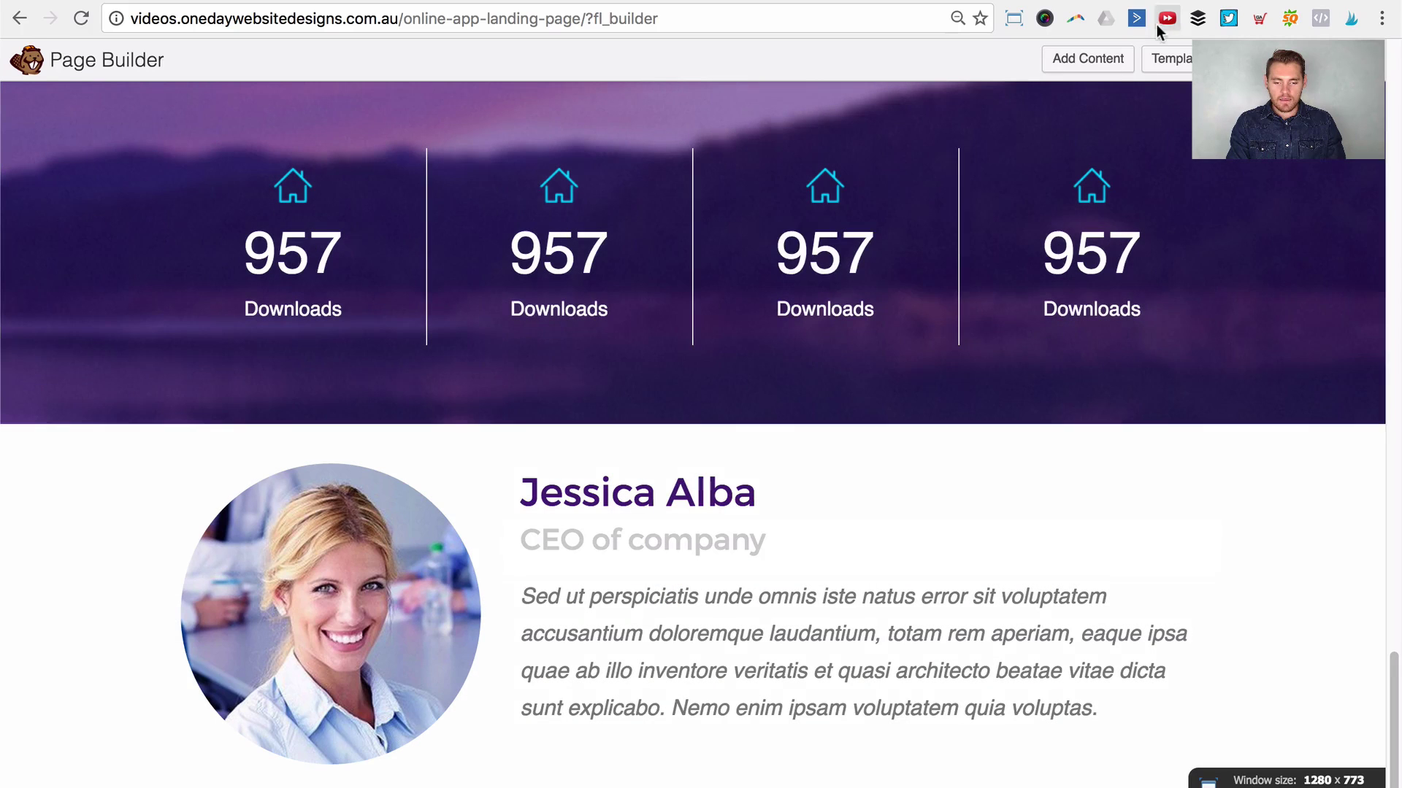
left_click(1106, 64)
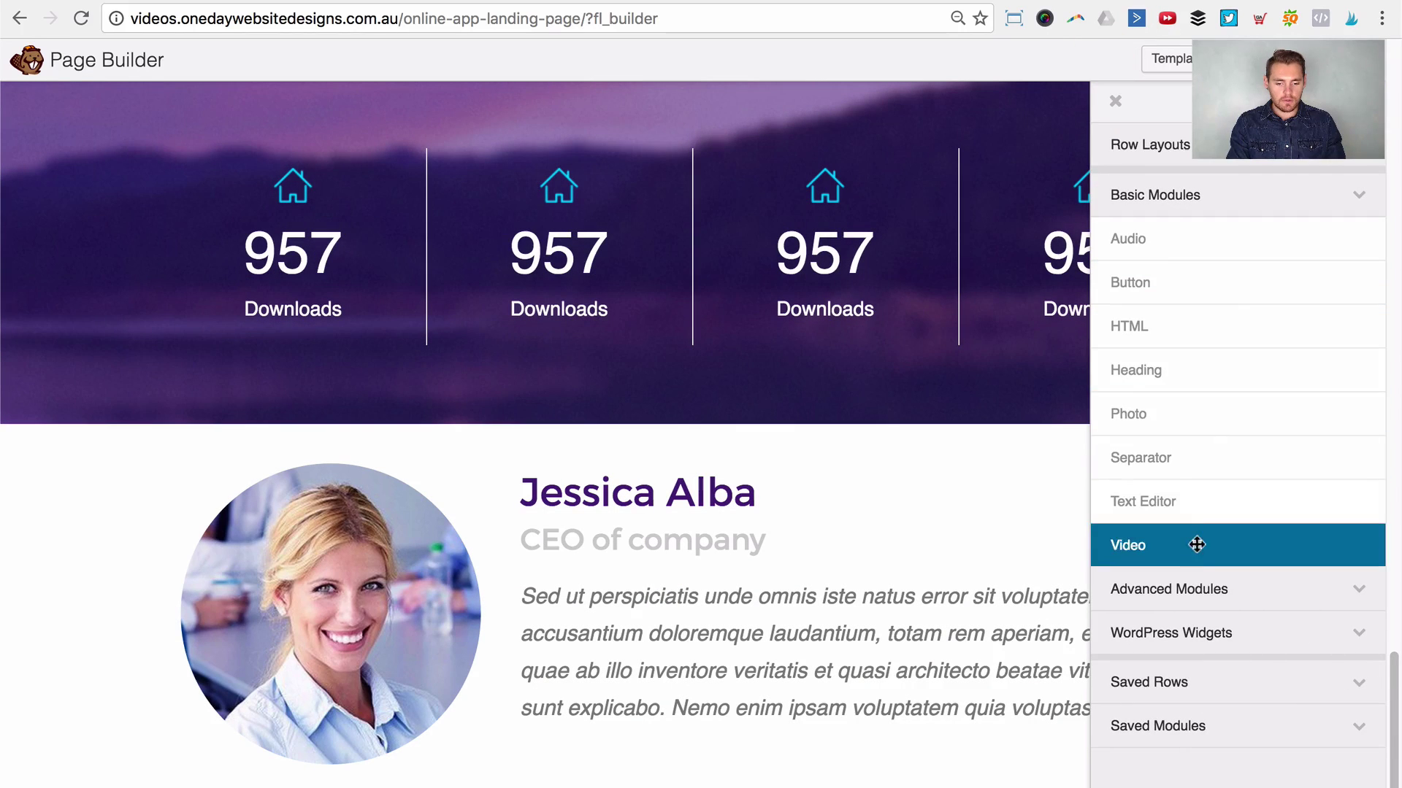
Step: Add an Icon Group module and set its first icon to the Font Awesome outline star
left_click(1190, 588)
scroll(1239, 361, "down", 3)
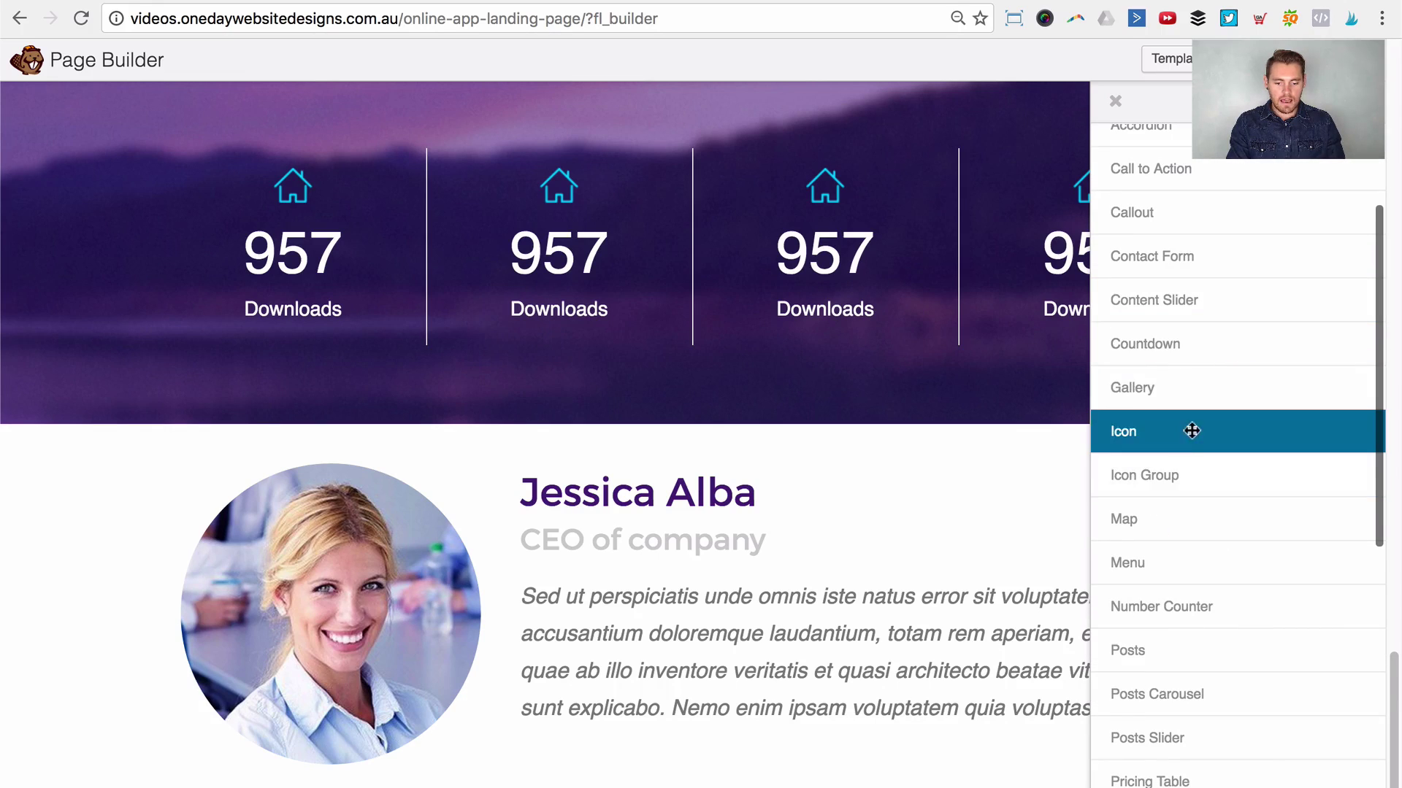
left_click_drag(1164, 475, 655, 699)
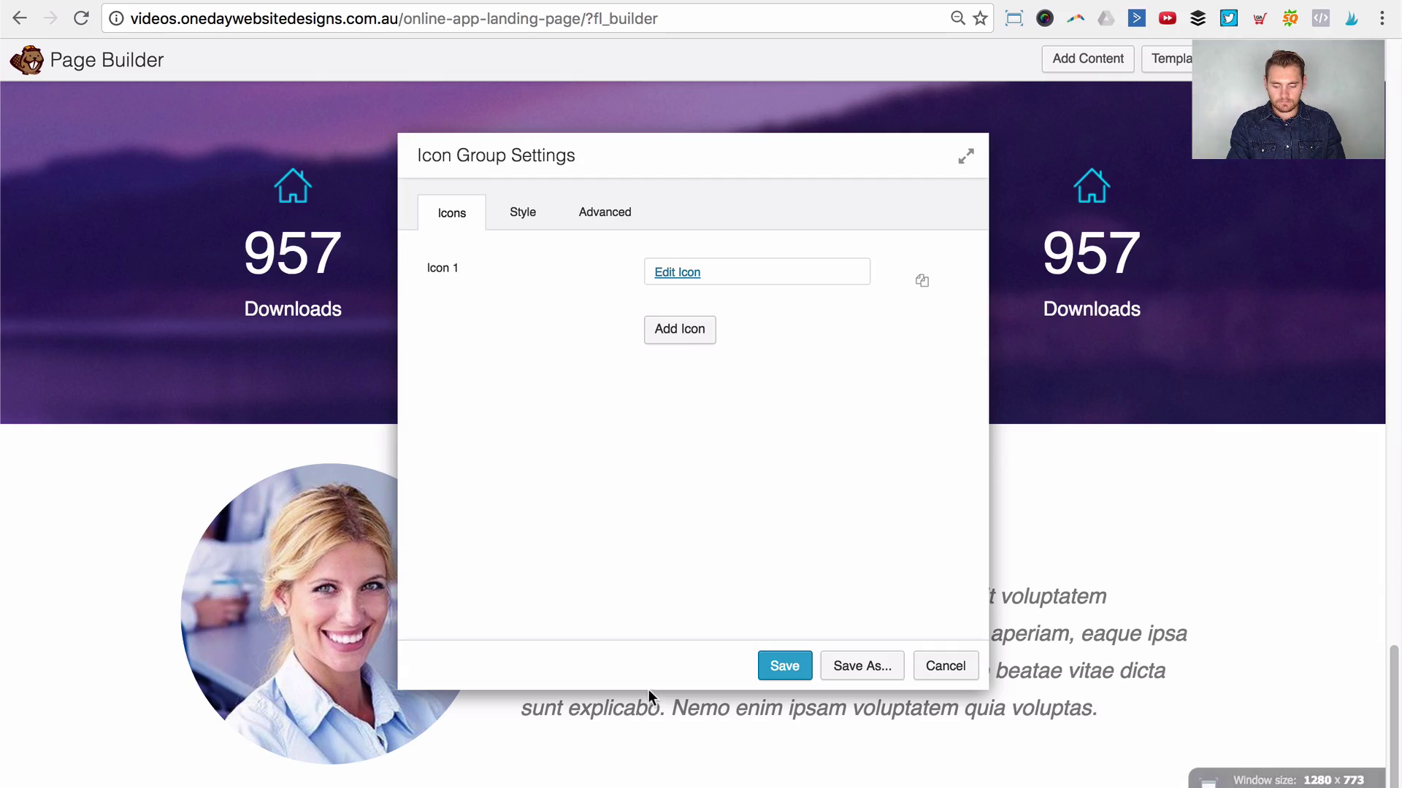
left_click(668, 277)
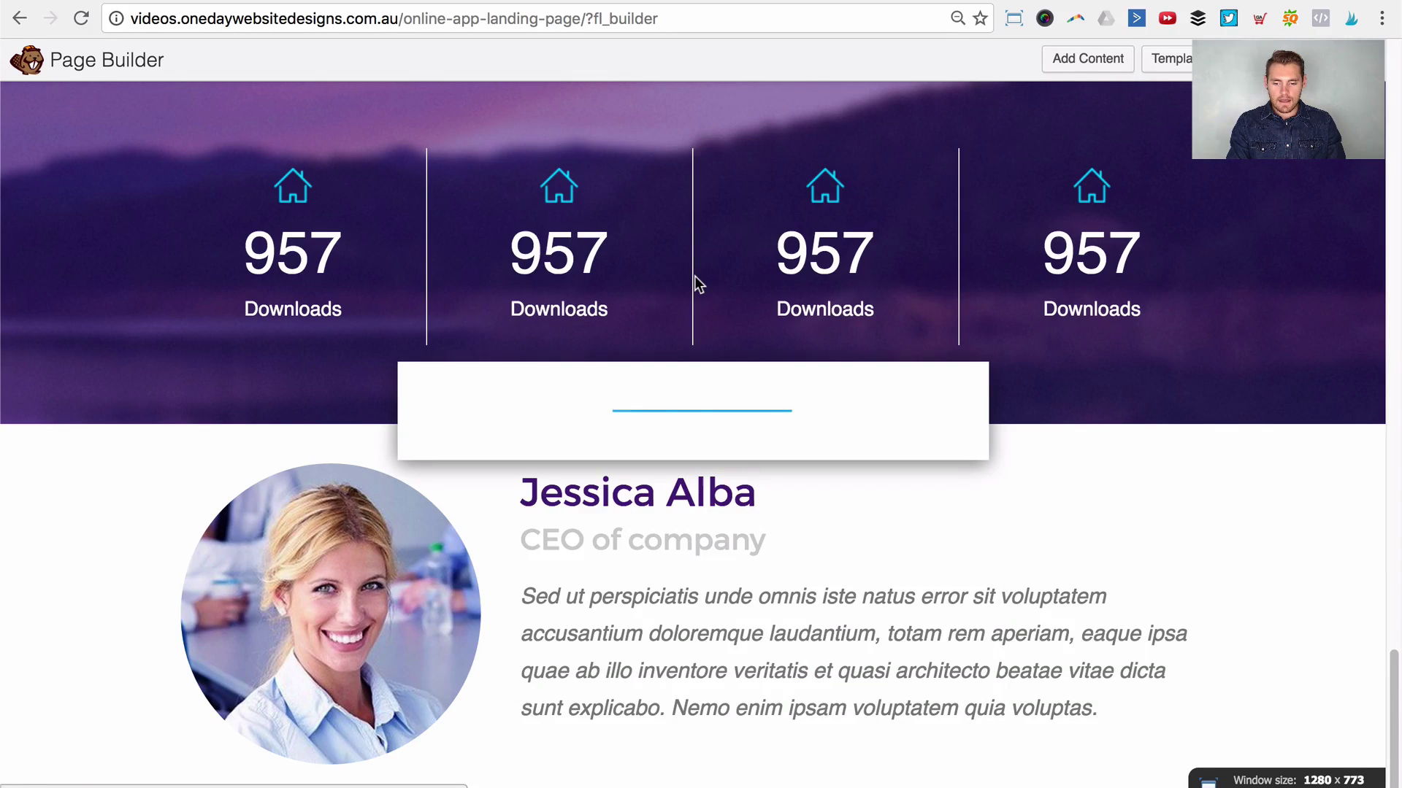
left_click(704, 285)
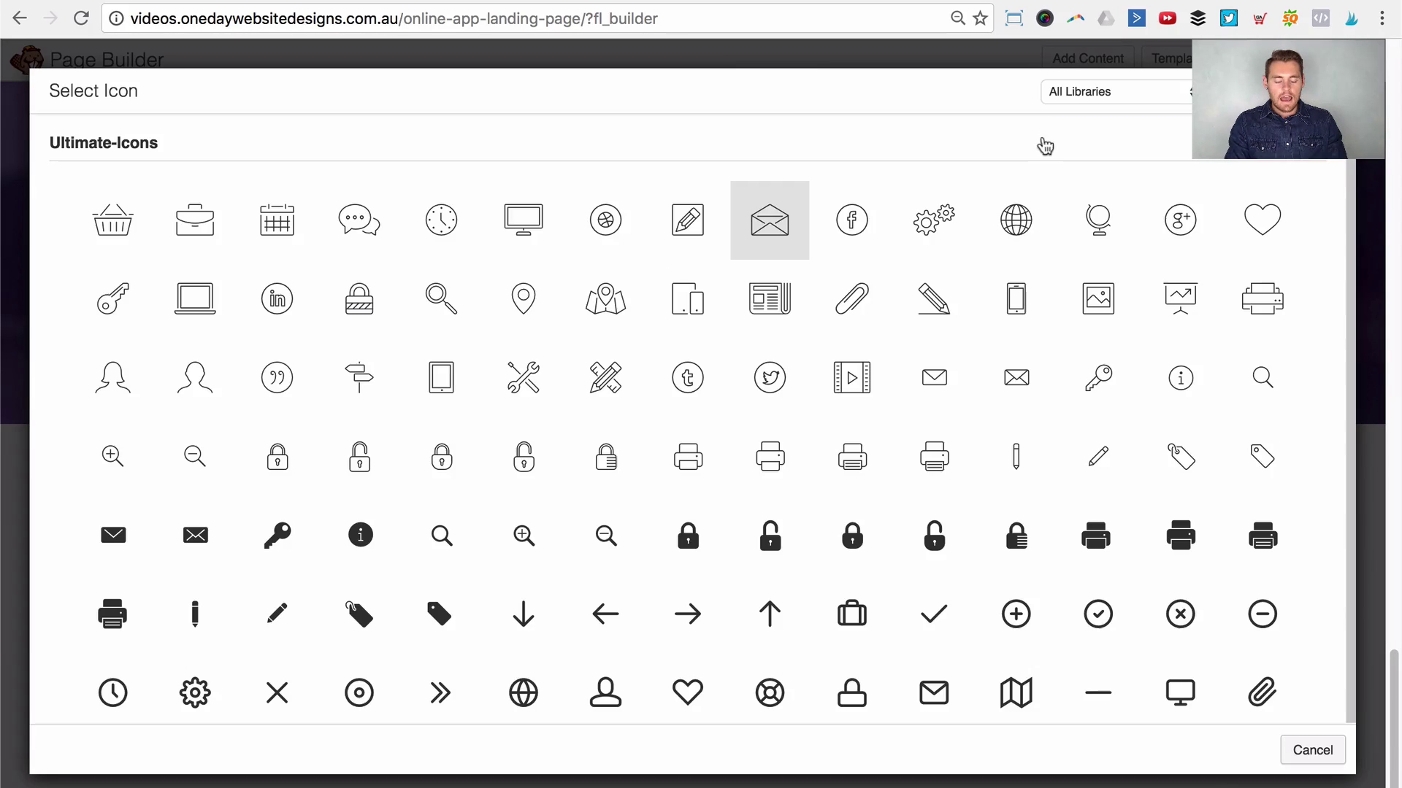
left_click(1083, 88)
left_click(1083, 122)
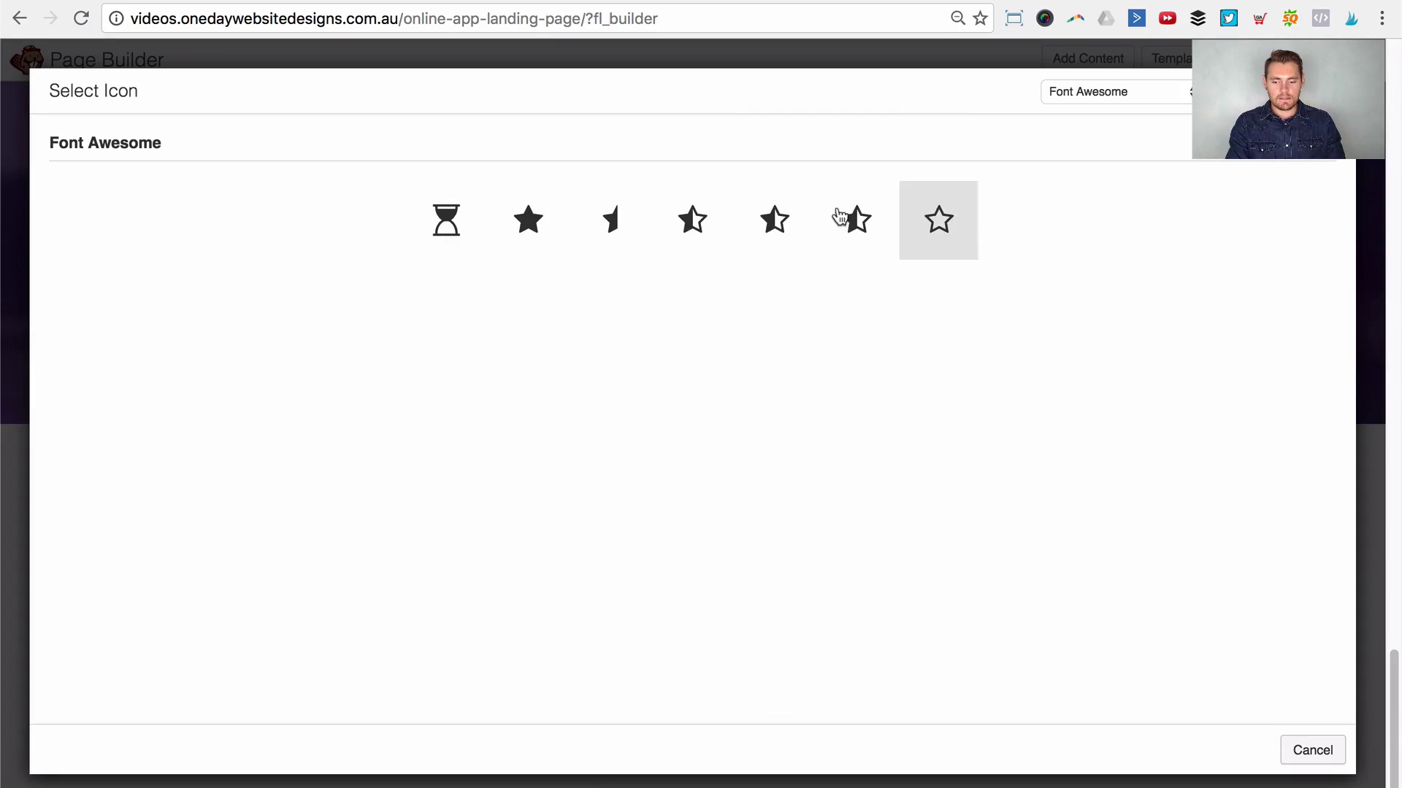
left_click(937, 217)
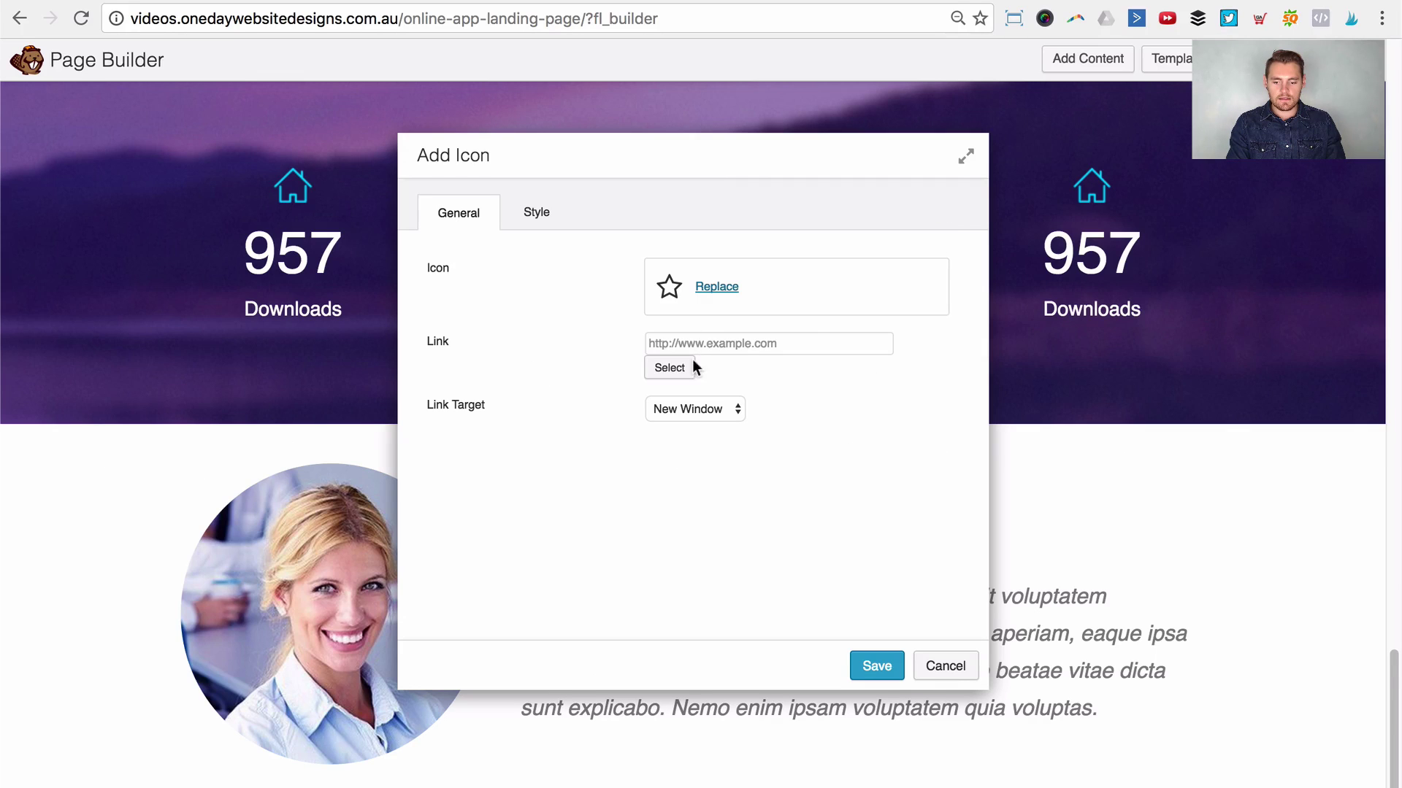
Step: Colour the star cyan with preset #00d8ff and save the icon settings
left_click(537, 217)
left_click(660, 329)
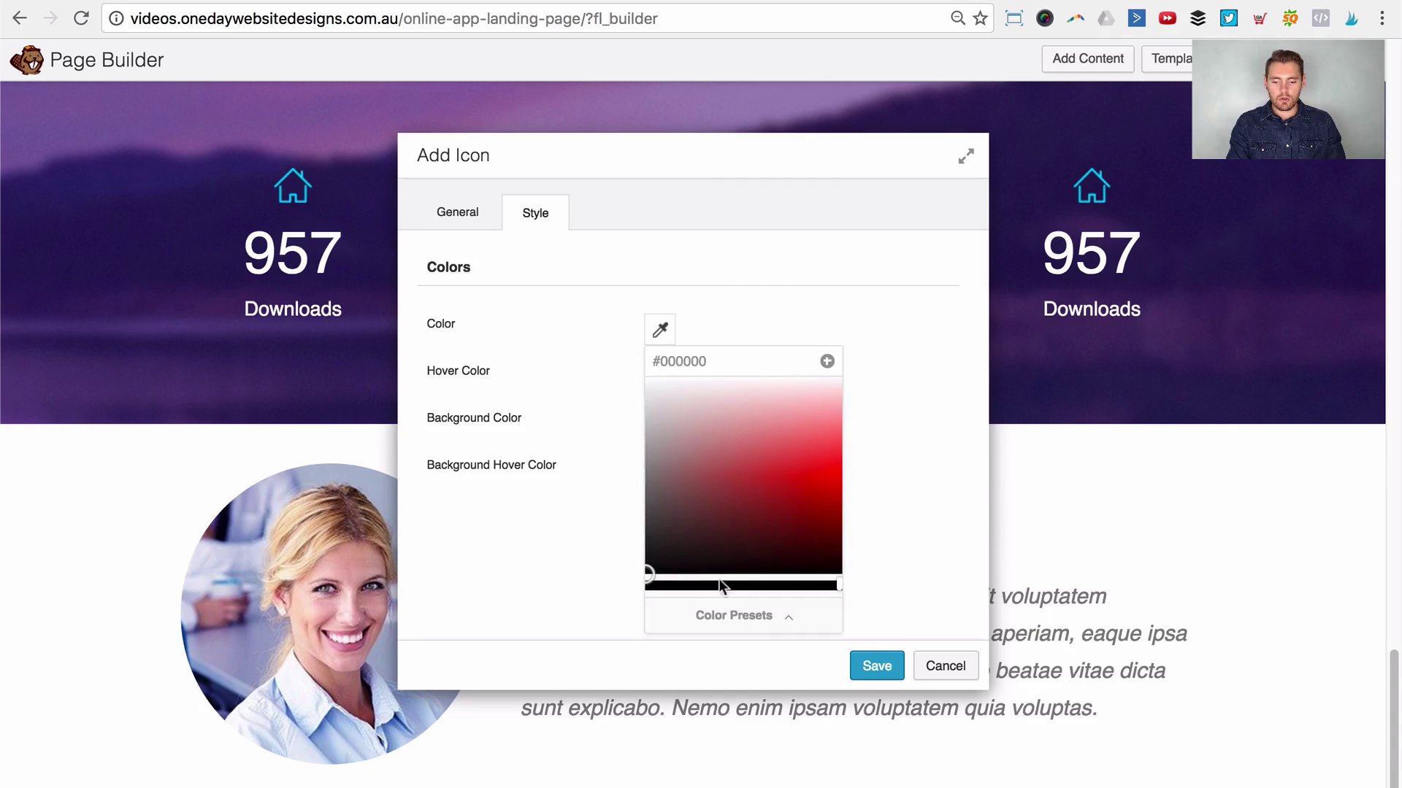
left_click(733, 614)
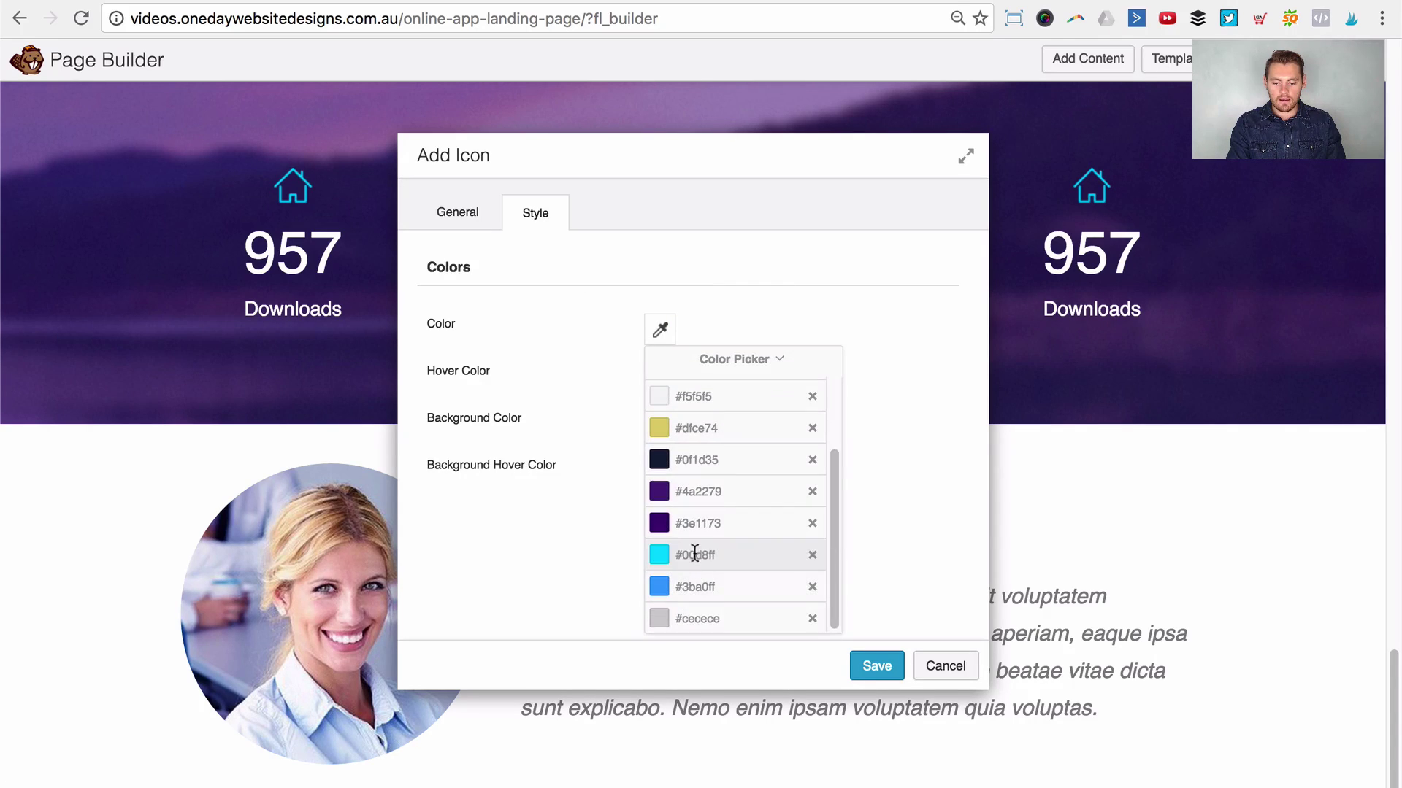
left_click(695, 553)
left_click(793, 287)
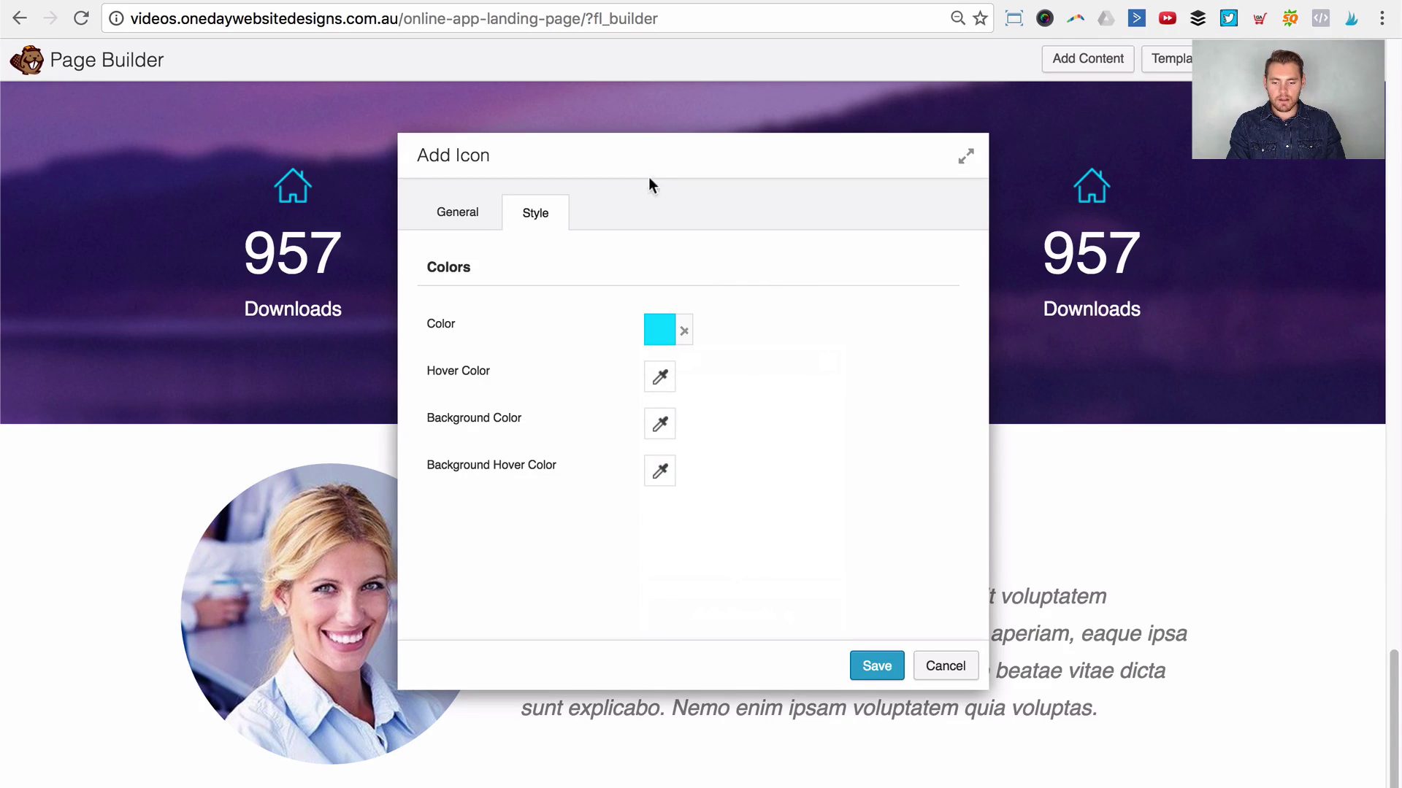
left_click_drag(648, 179, 860, 134)
scroll(471, 585, "down", 1)
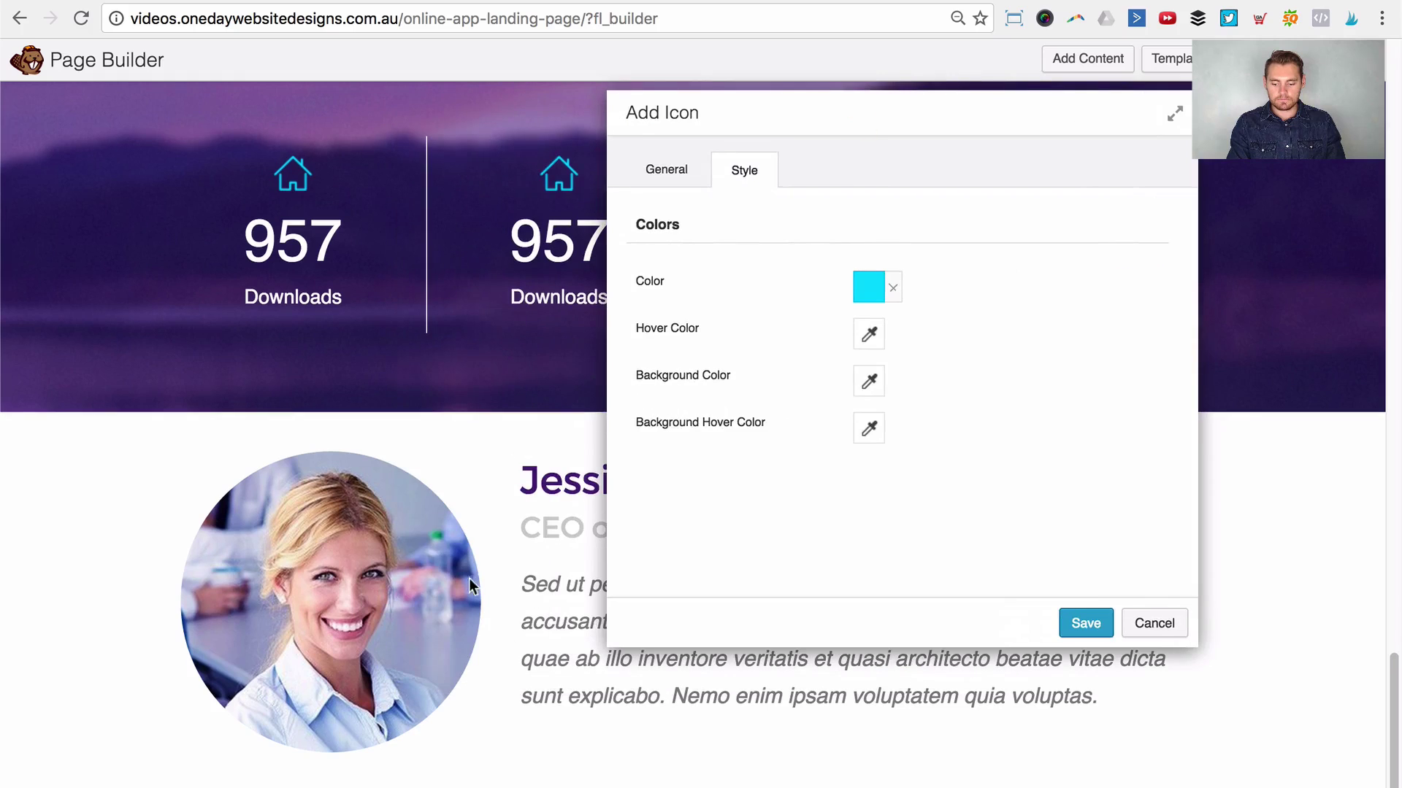
left_click(690, 175)
left_click(744, 175)
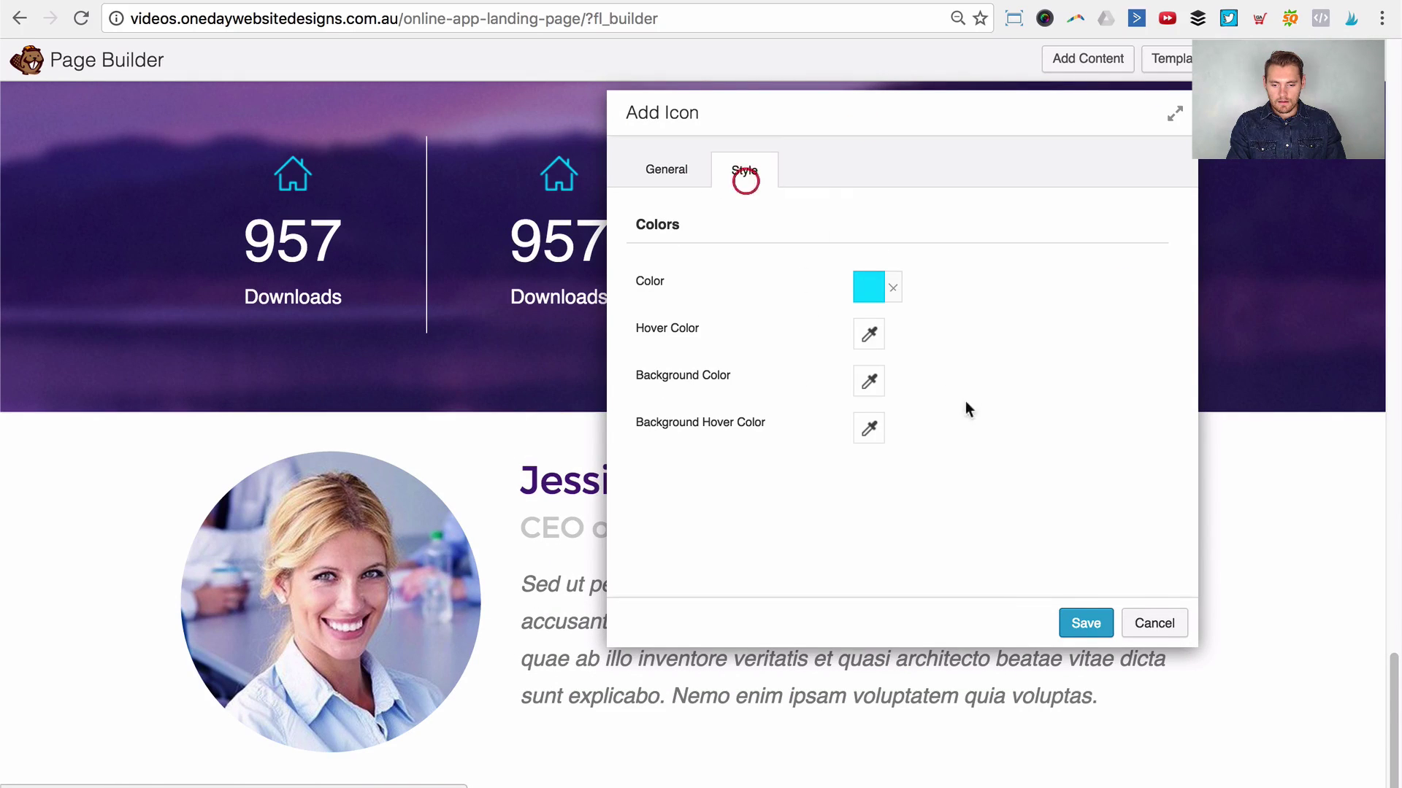
left_click(1084, 623)
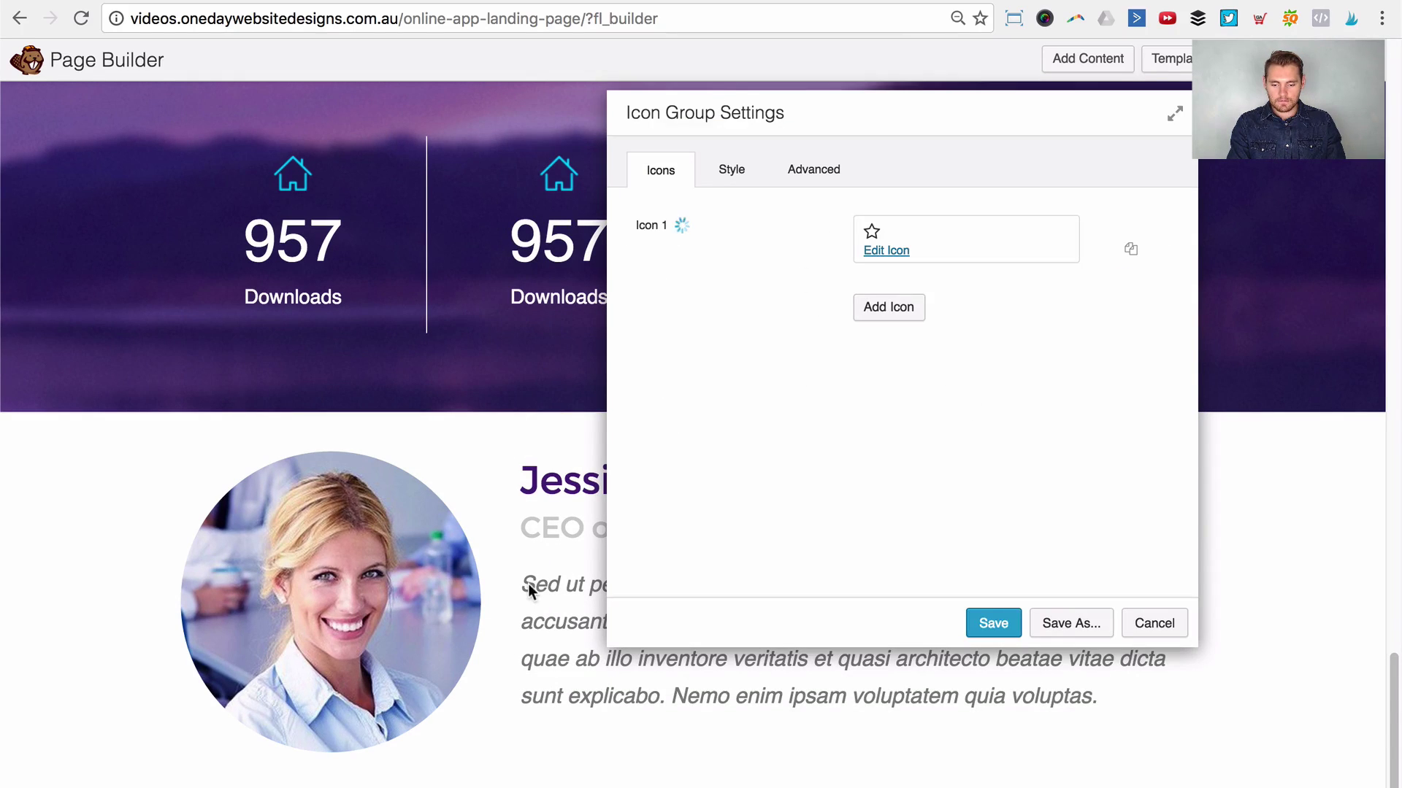
Step: Clone the star to make five icons and align the group to the left
double_click(1129, 250)
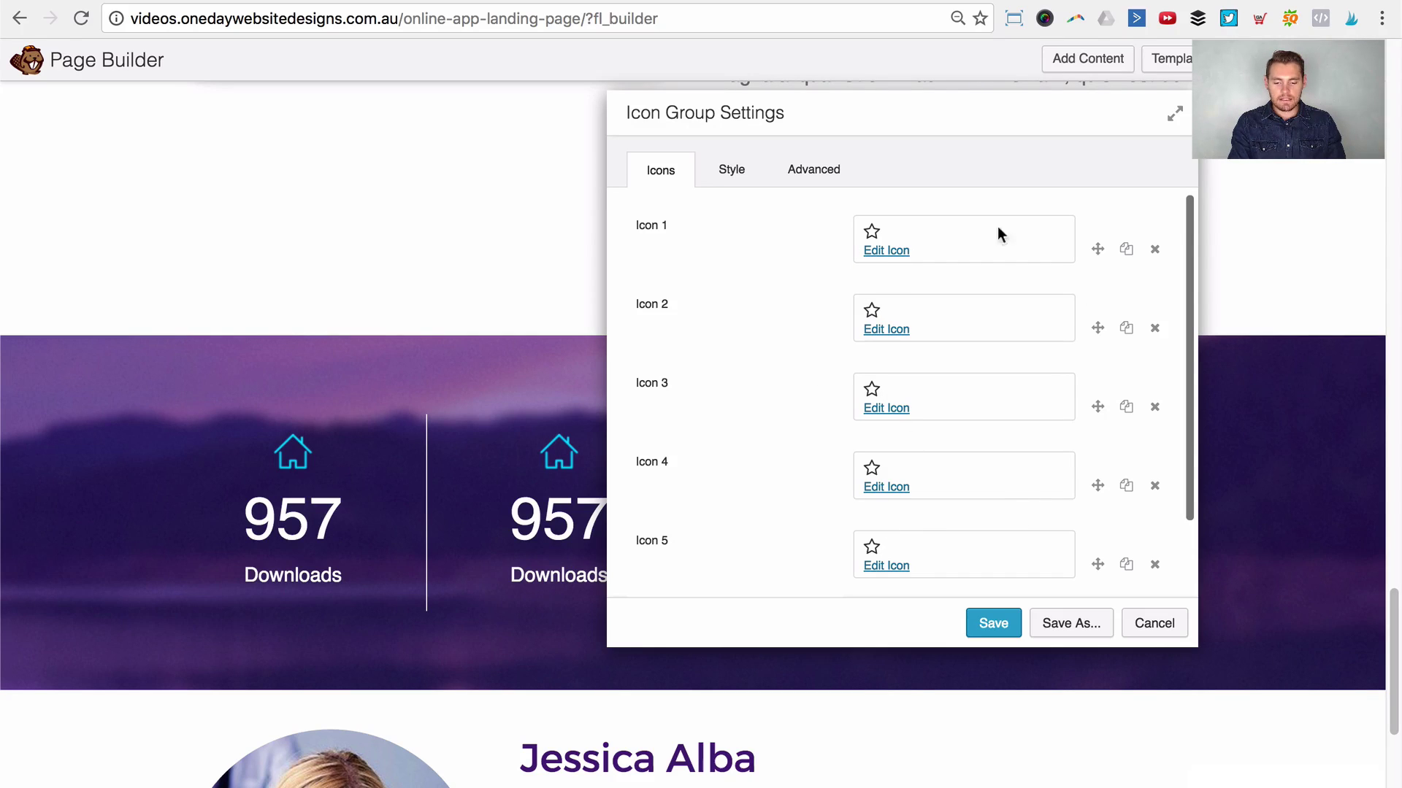
scroll(659, 711, "down", 5)
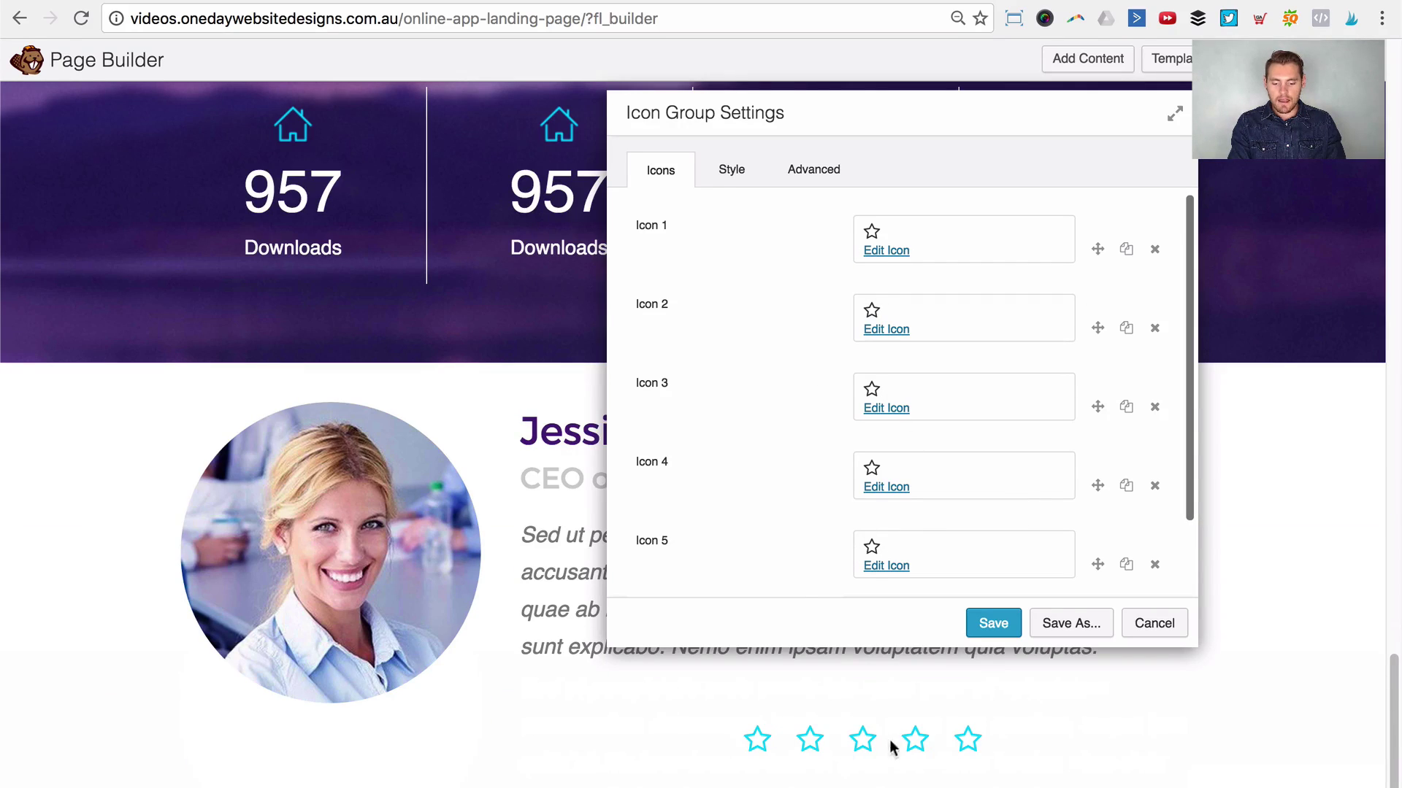
left_click(731, 170)
scroll(876, 438, "down", 5)
left_click(816, 502)
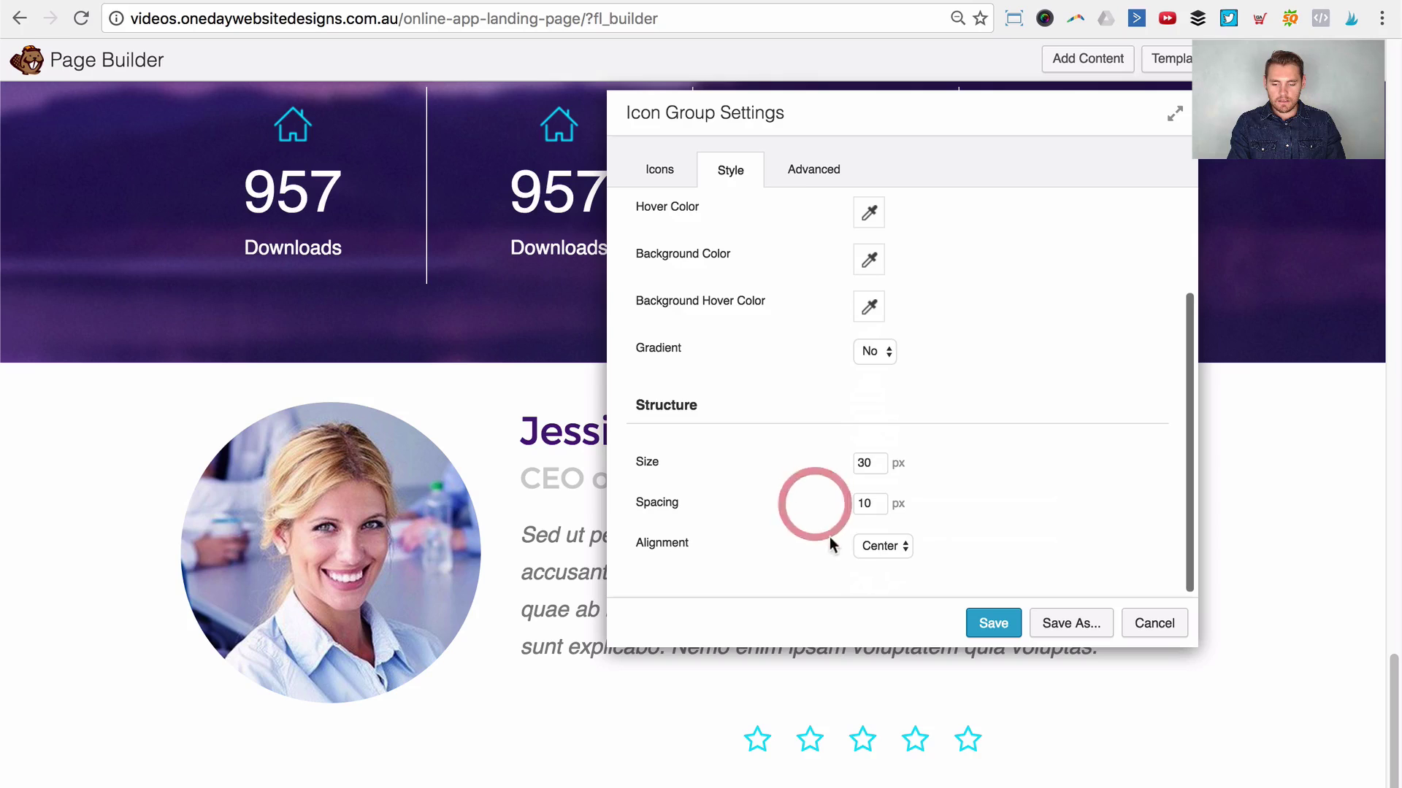
left_click(873, 553)
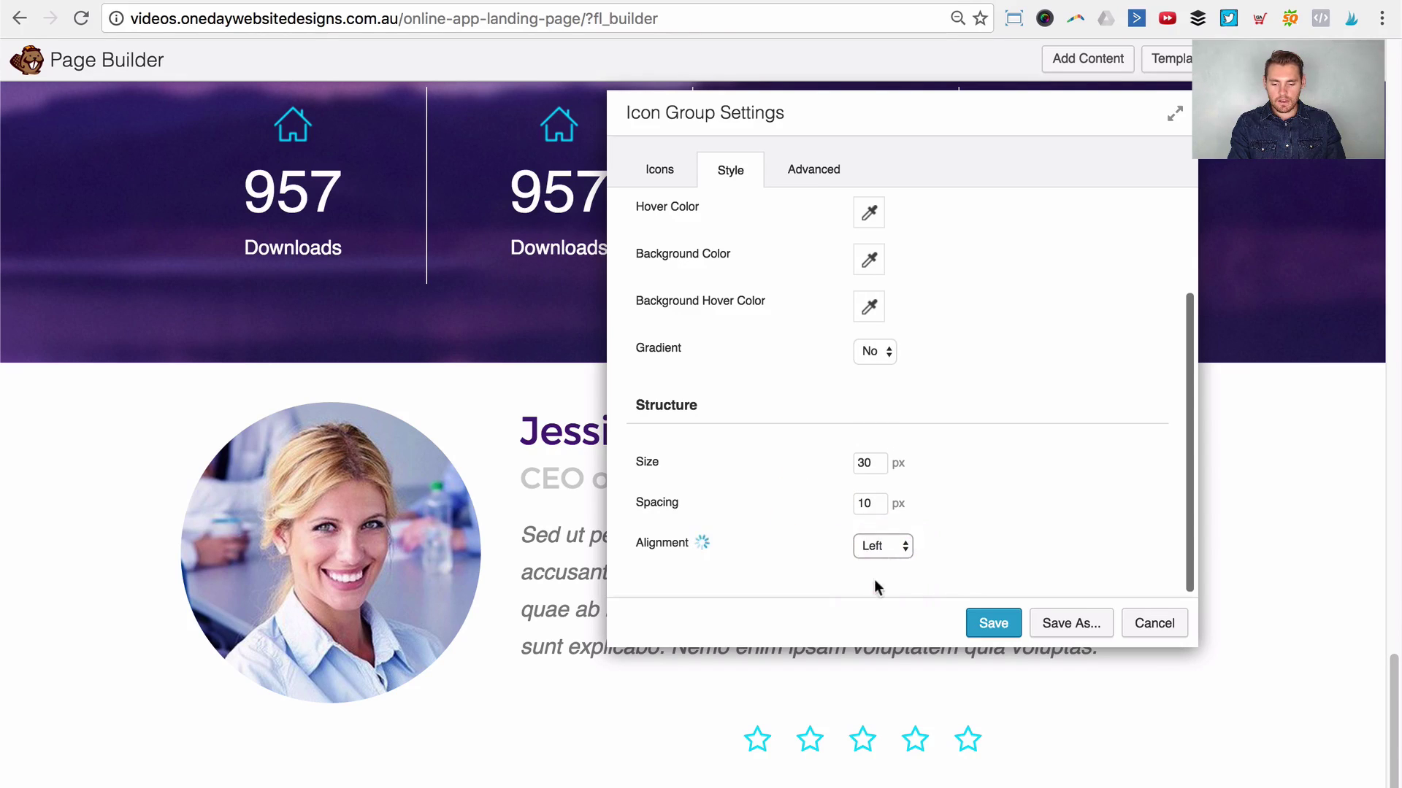
Step: Check the icon group's top margin and save the icon group settings
left_click(813, 170)
scroll(875, 248, "up", 3)
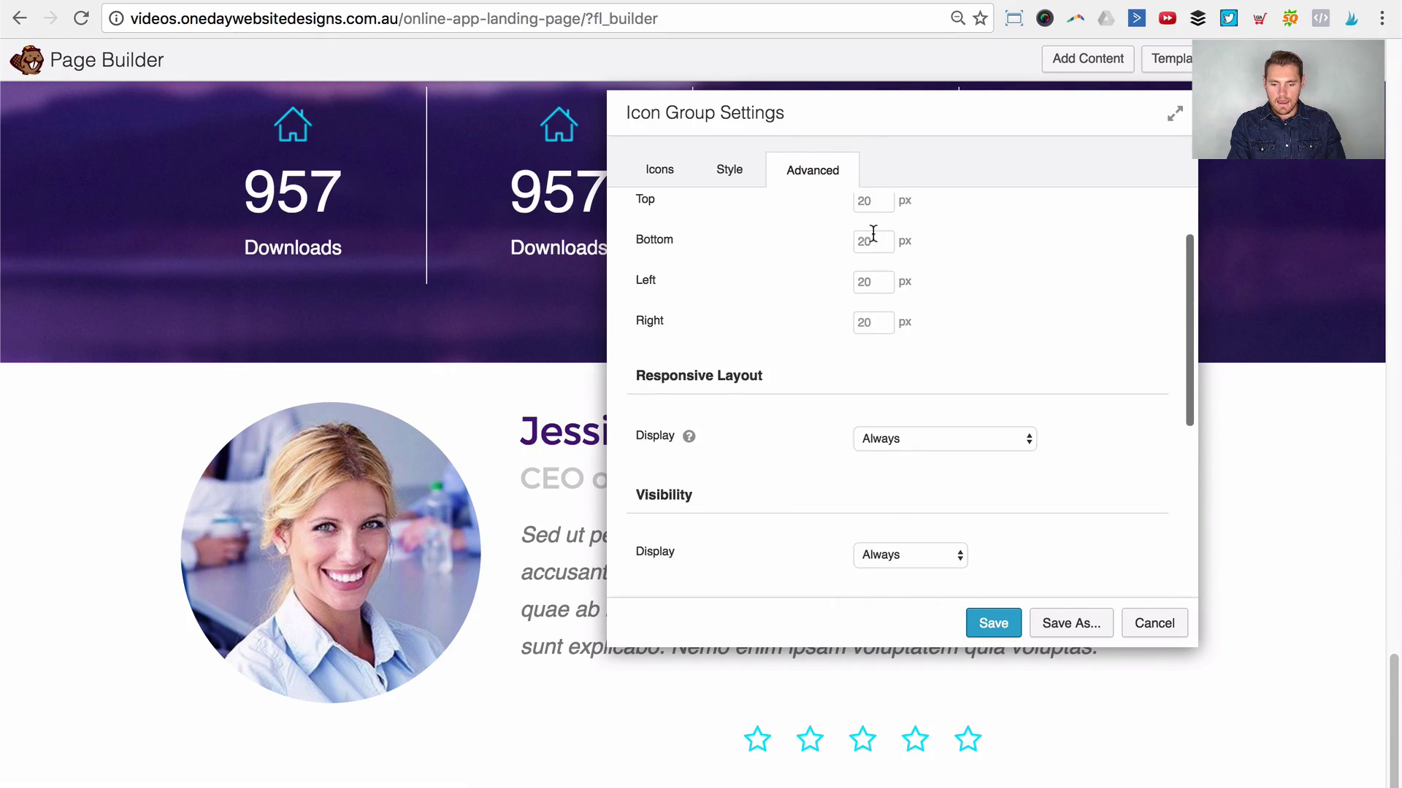
left_click(873, 281)
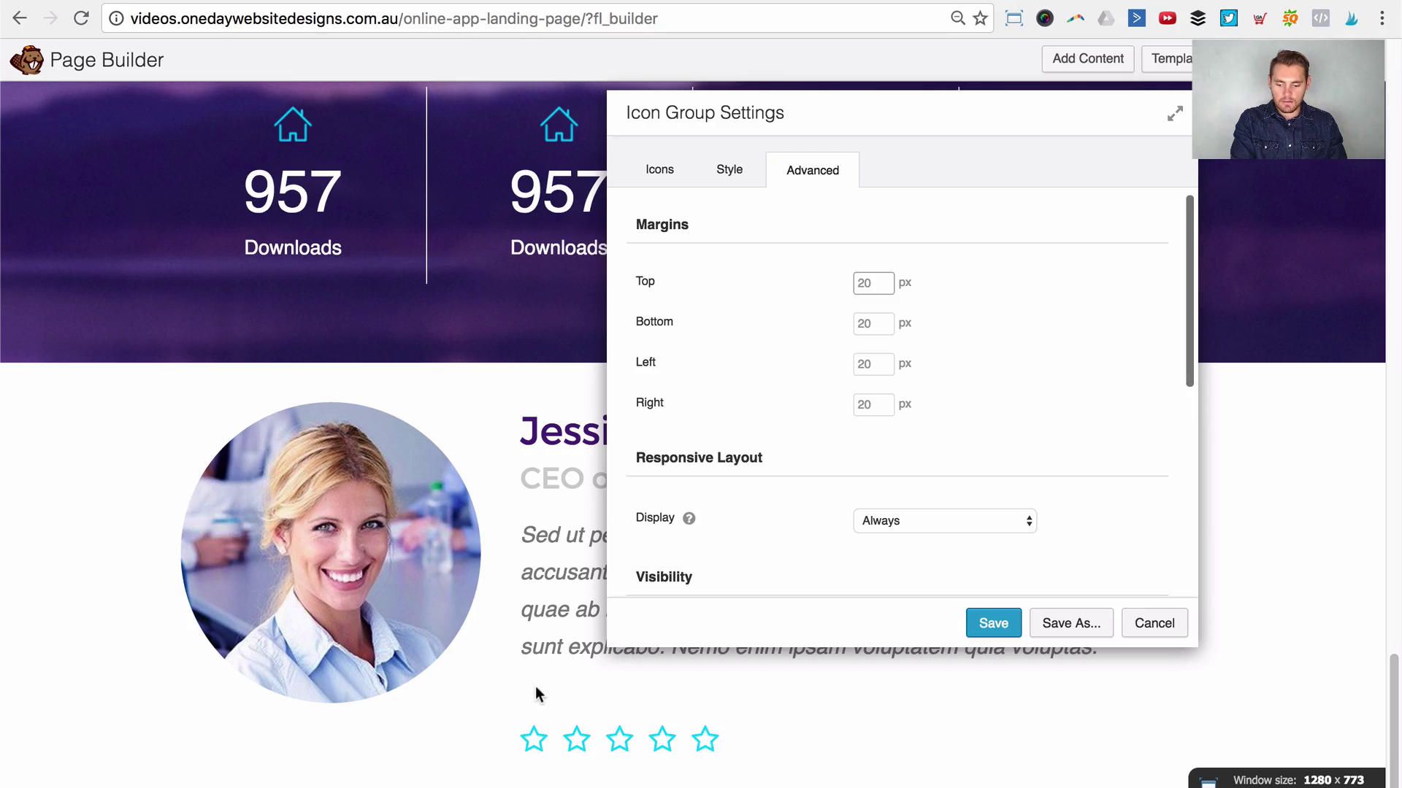
left_click(990, 623)
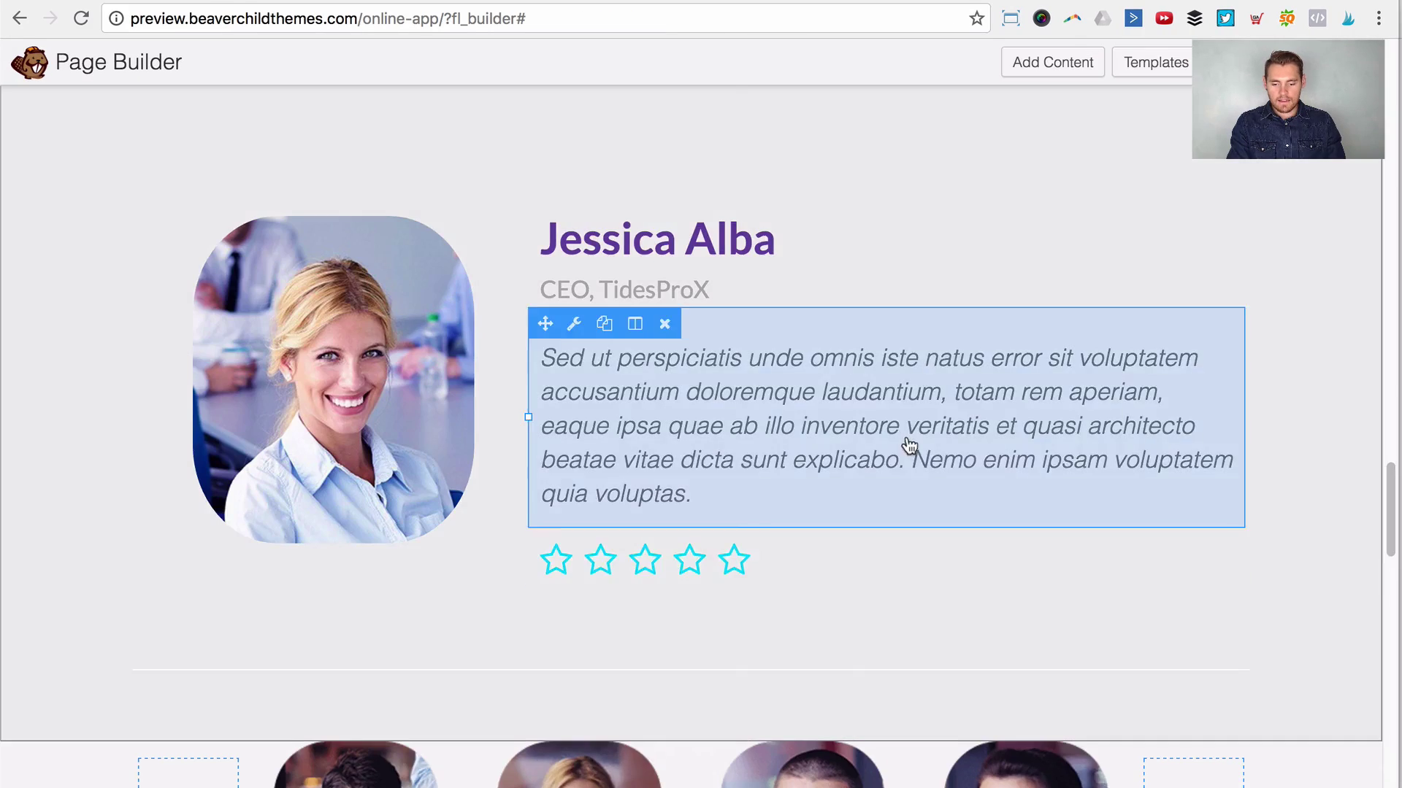
scroll(907, 448, "down", 5)
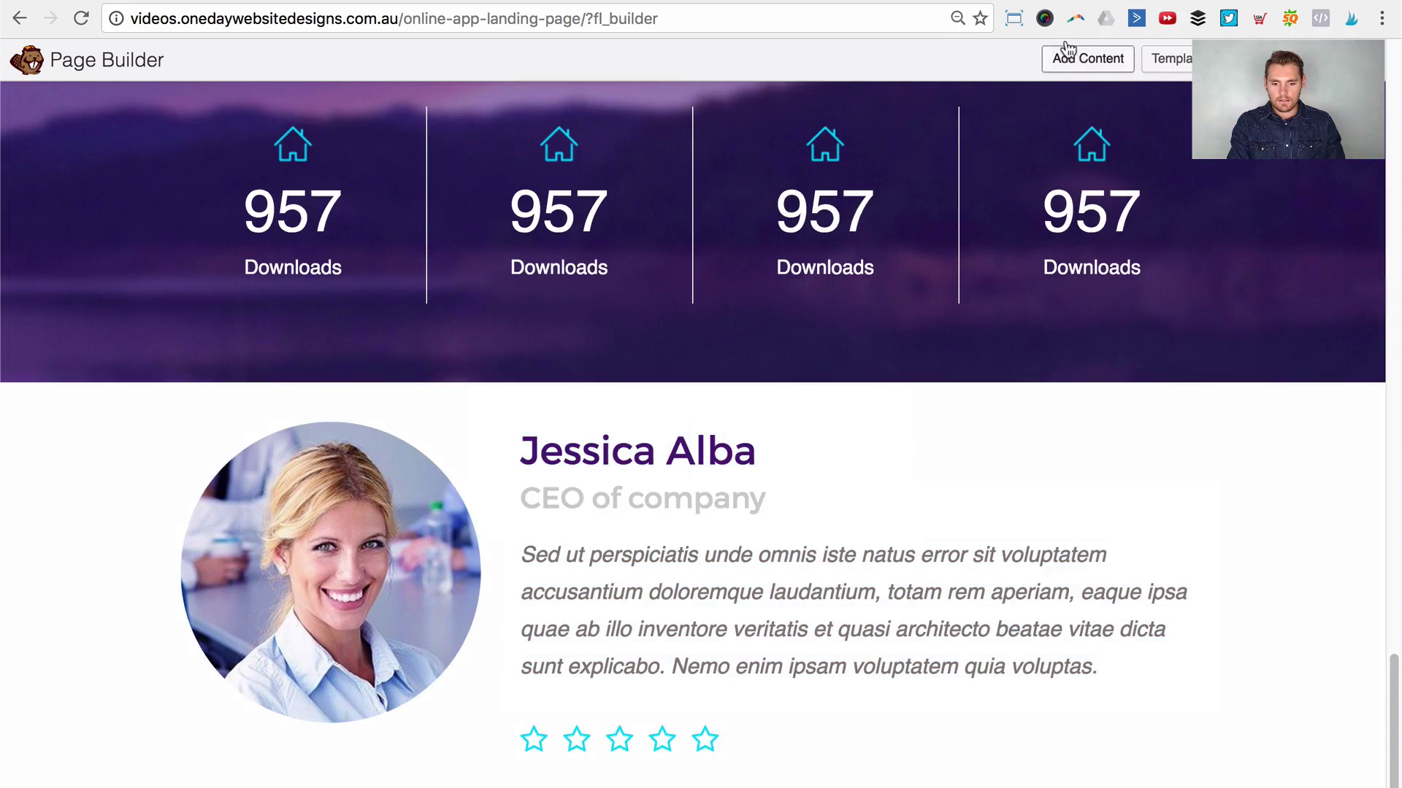
left_click(1089, 60)
Step: Drag a 4 Columns row layout onto the page below the testimonial
scroll(1151, 241, "up", 3)
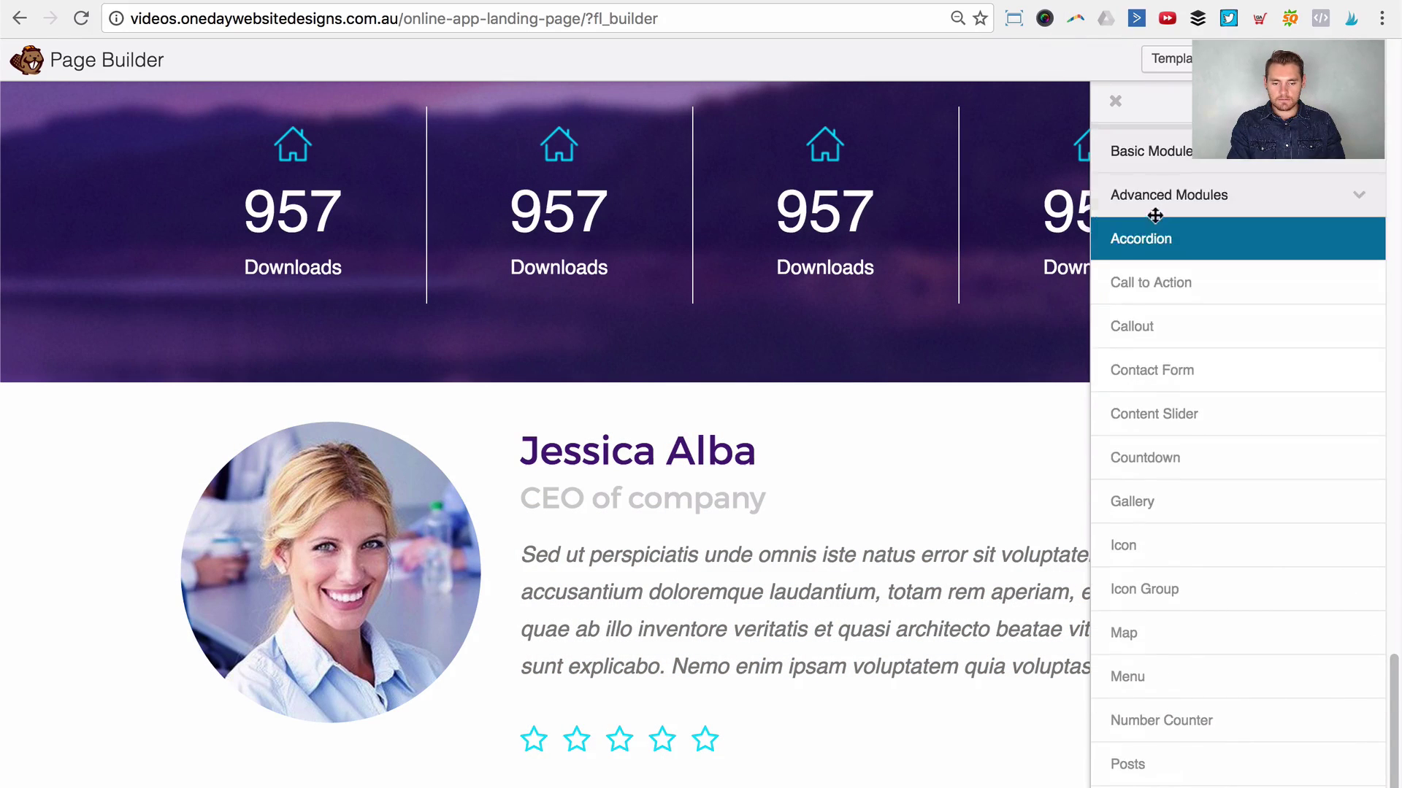
left_click(1150, 140)
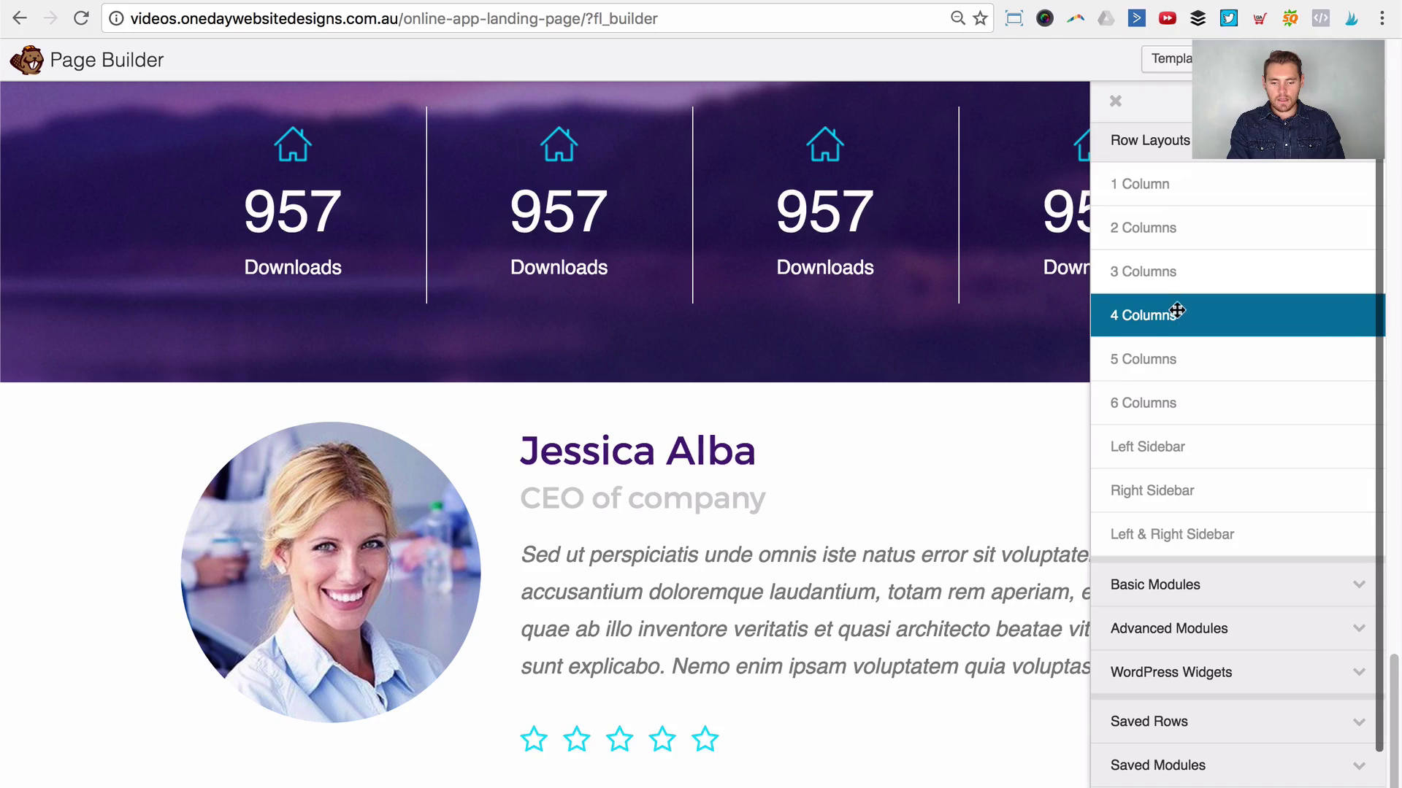
left_click_drag(1150, 317, 579, 745)
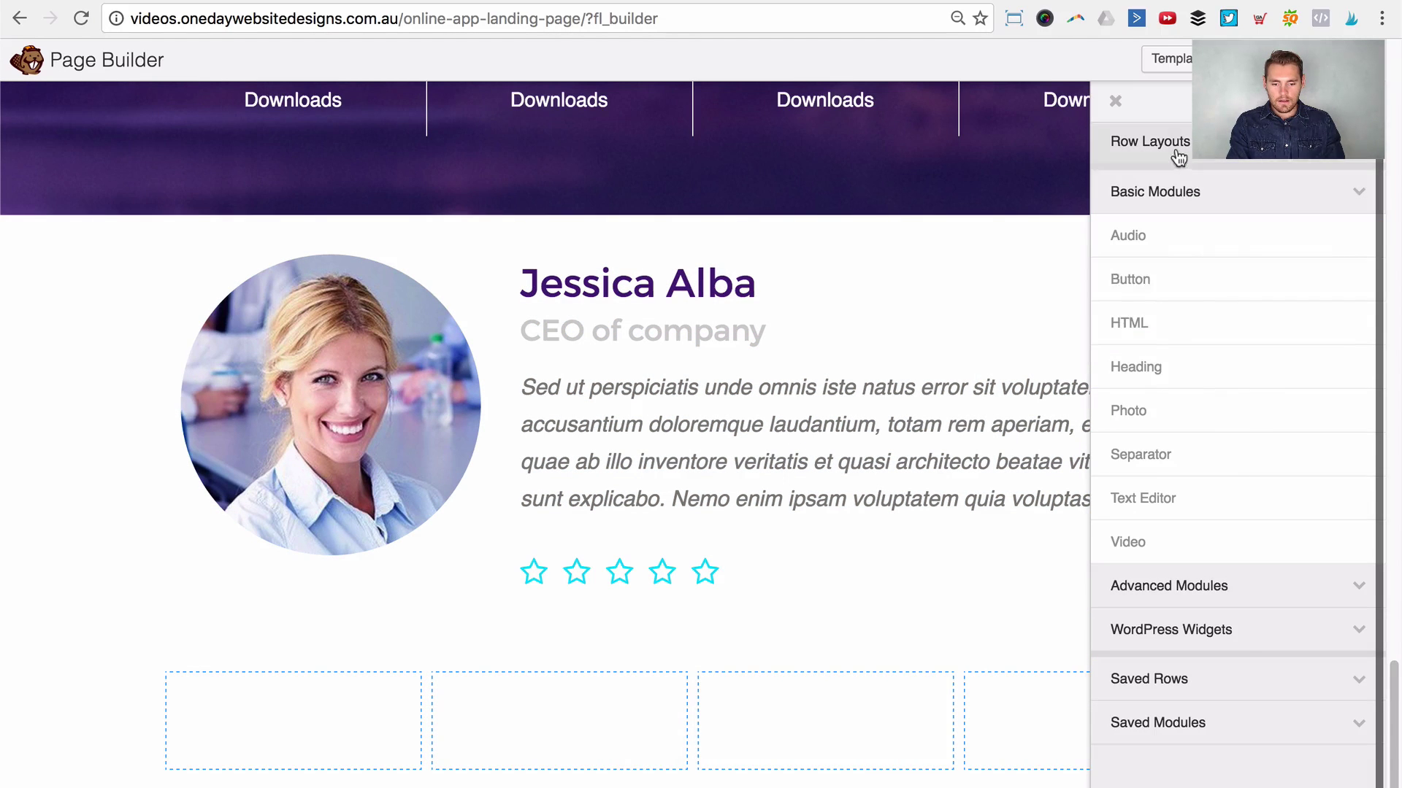
Step: Put the dark-haired woman's rounded photo in the first column
left_click_drag(1160, 407, 274, 720)
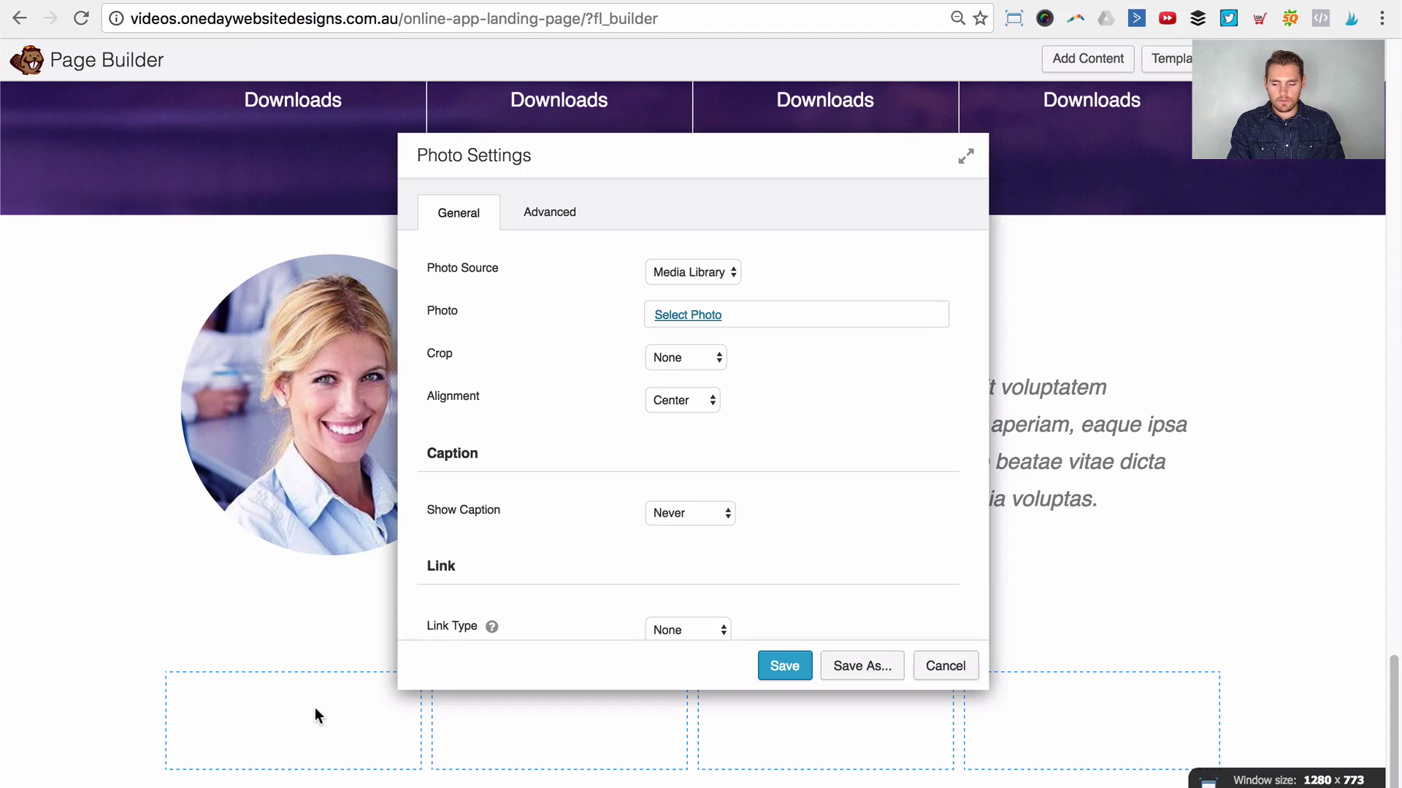
left_click(679, 314)
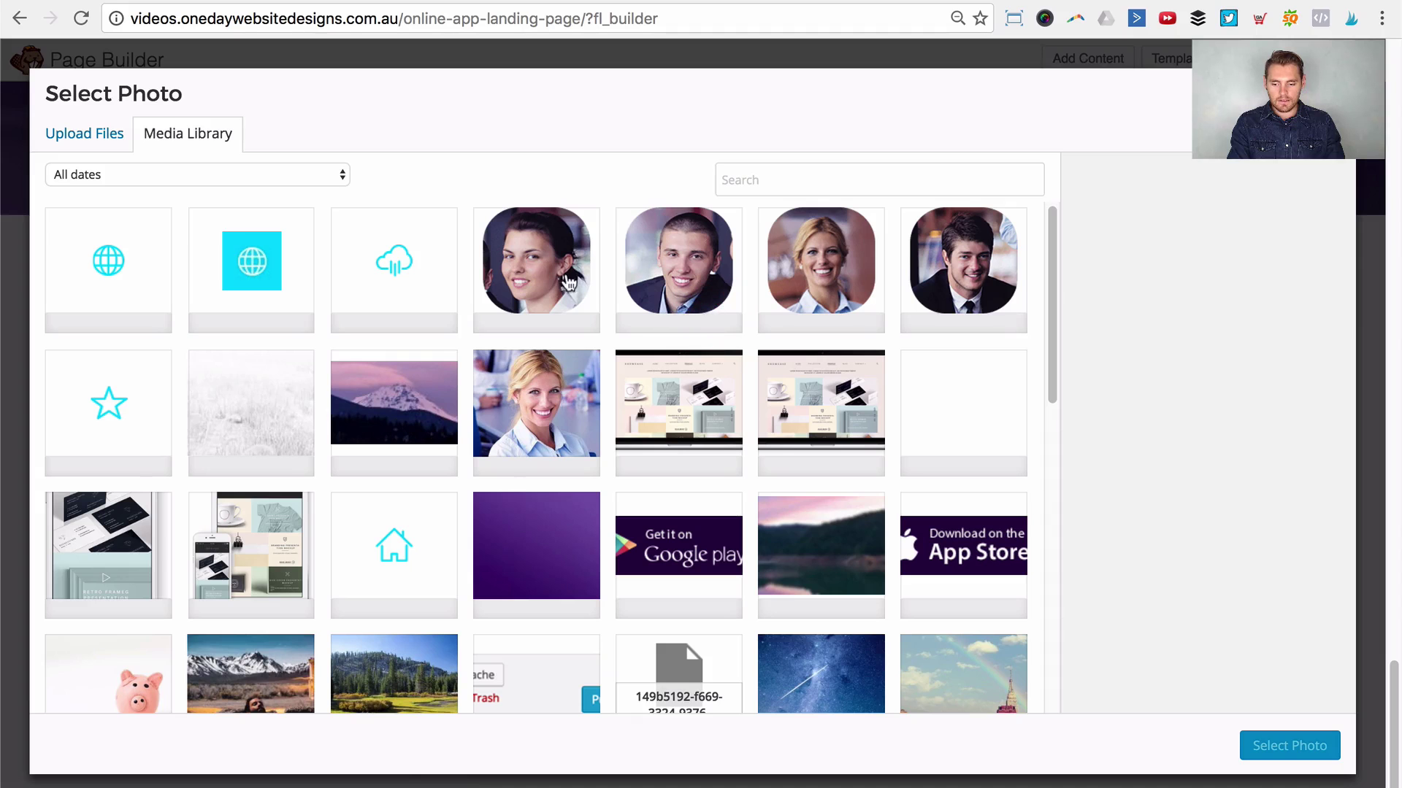
left_click(541, 278)
left_click(1274, 746)
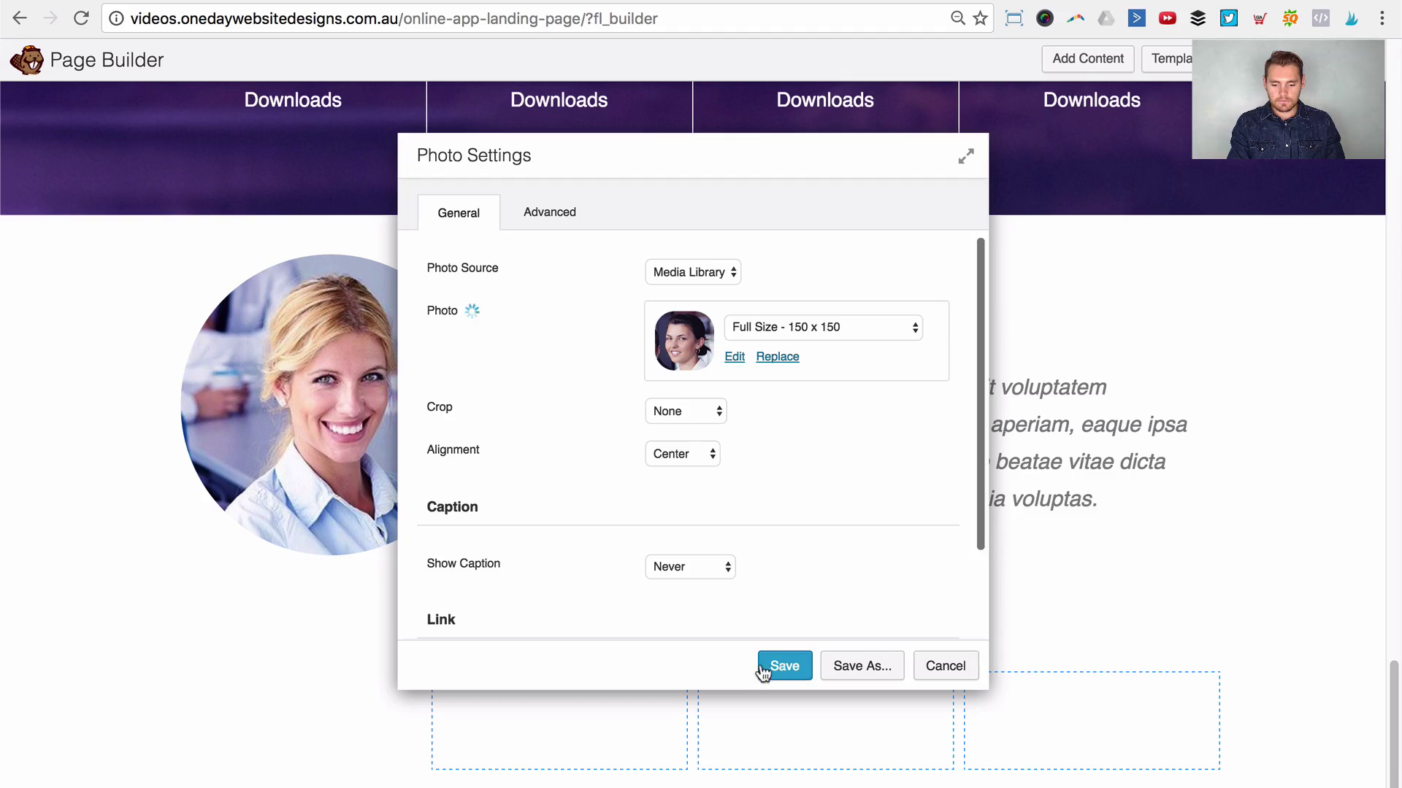
left_click(783, 666)
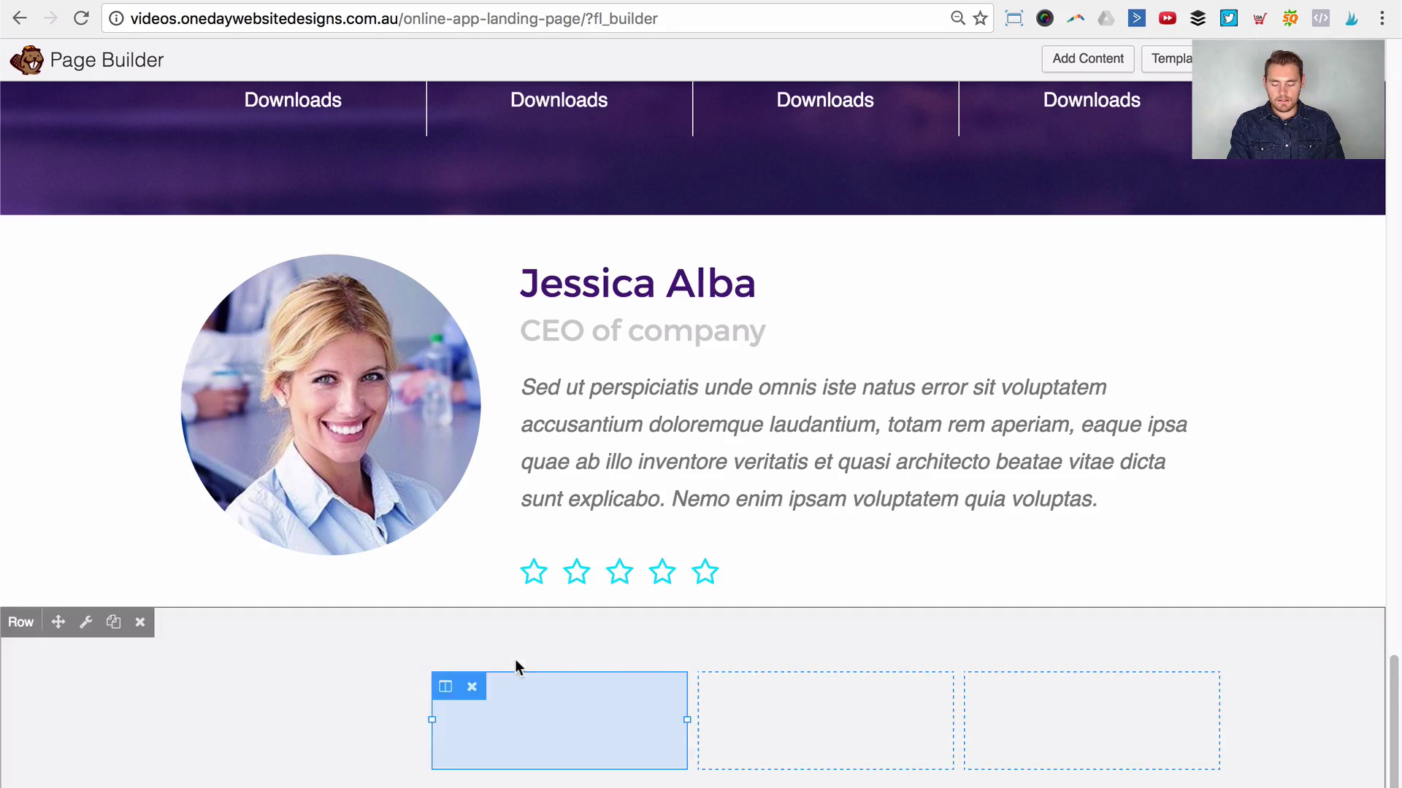
Step: Copy the photo into the second column and replace it with the man's photo
left_click(232, 619)
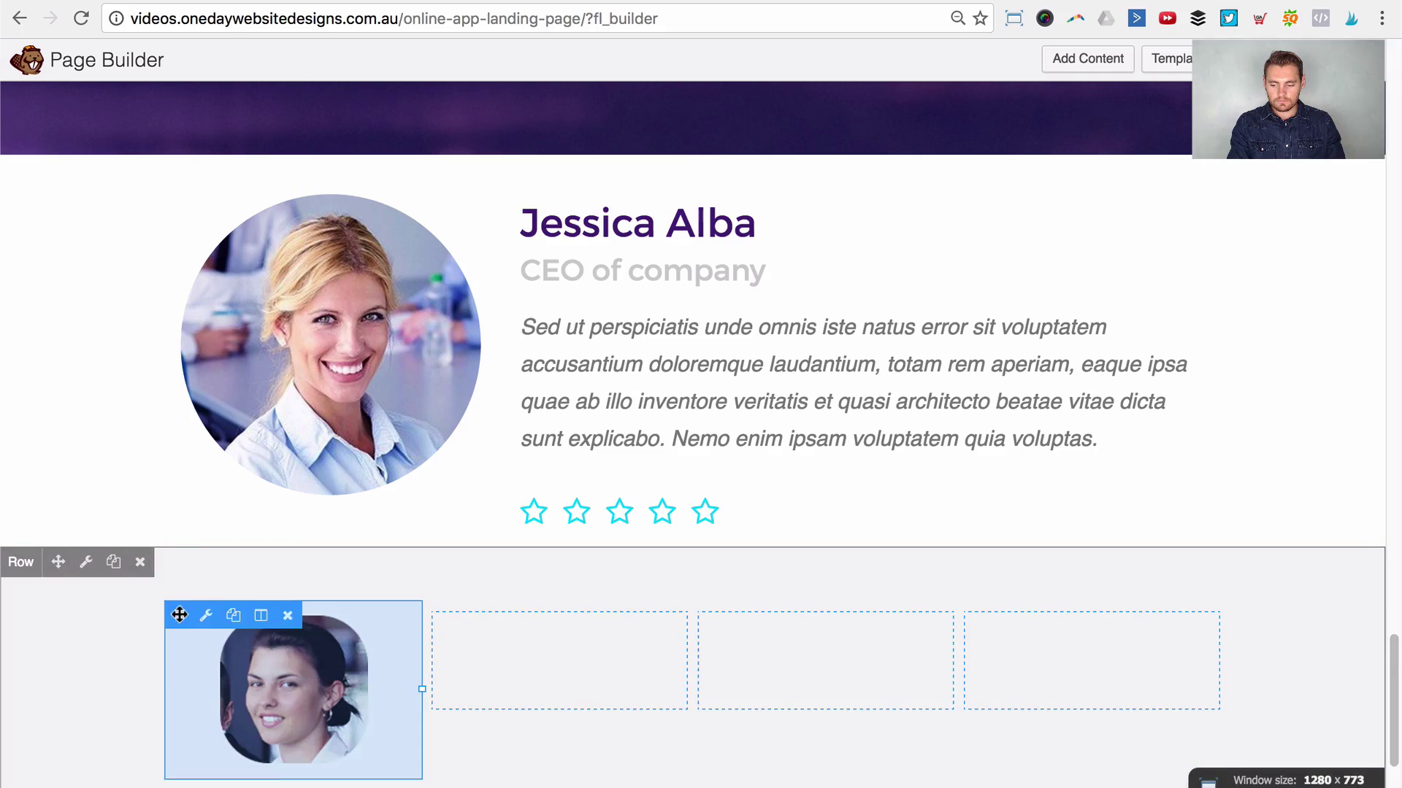
left_click_drag(179, 615, 483, 652)
left_click(553, 704)
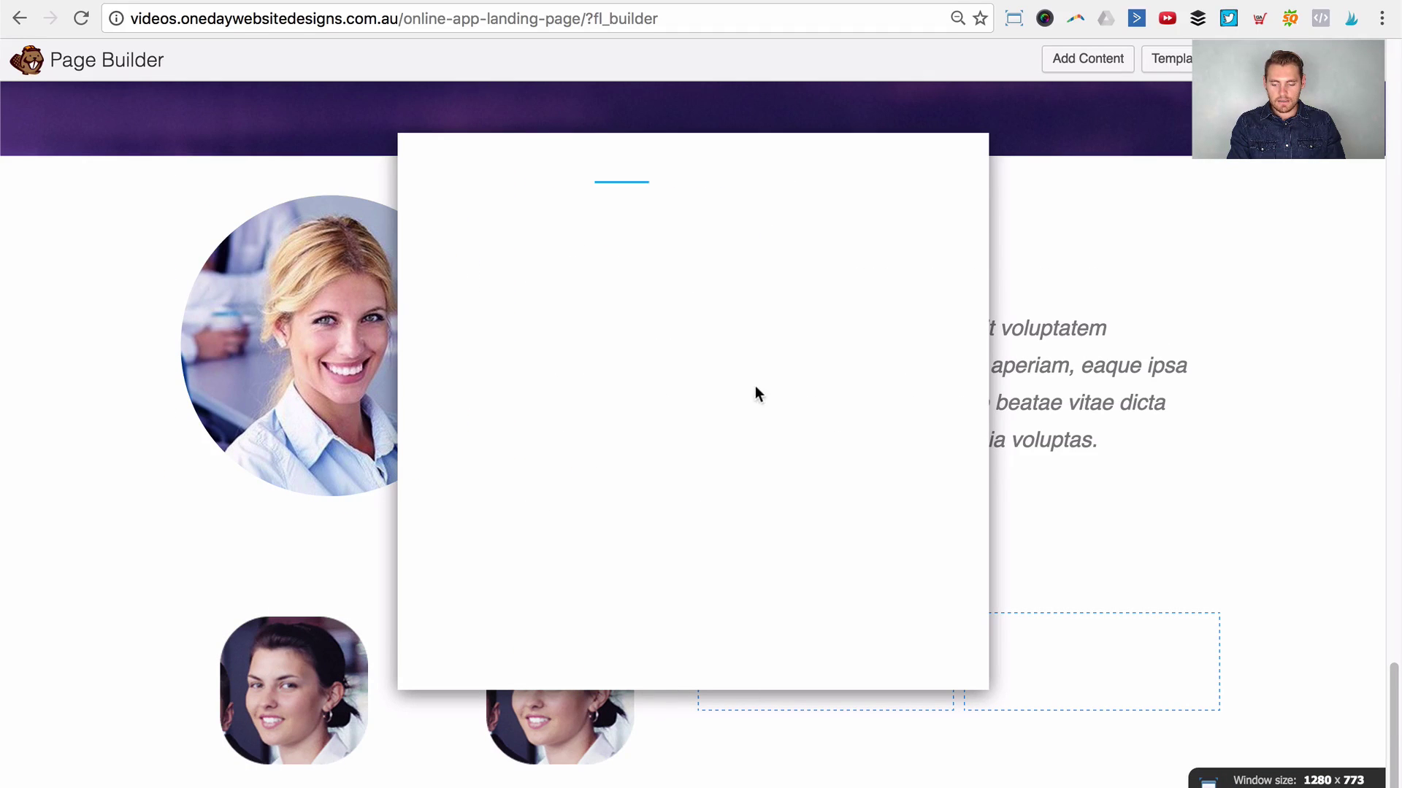
left_click(763, 362)
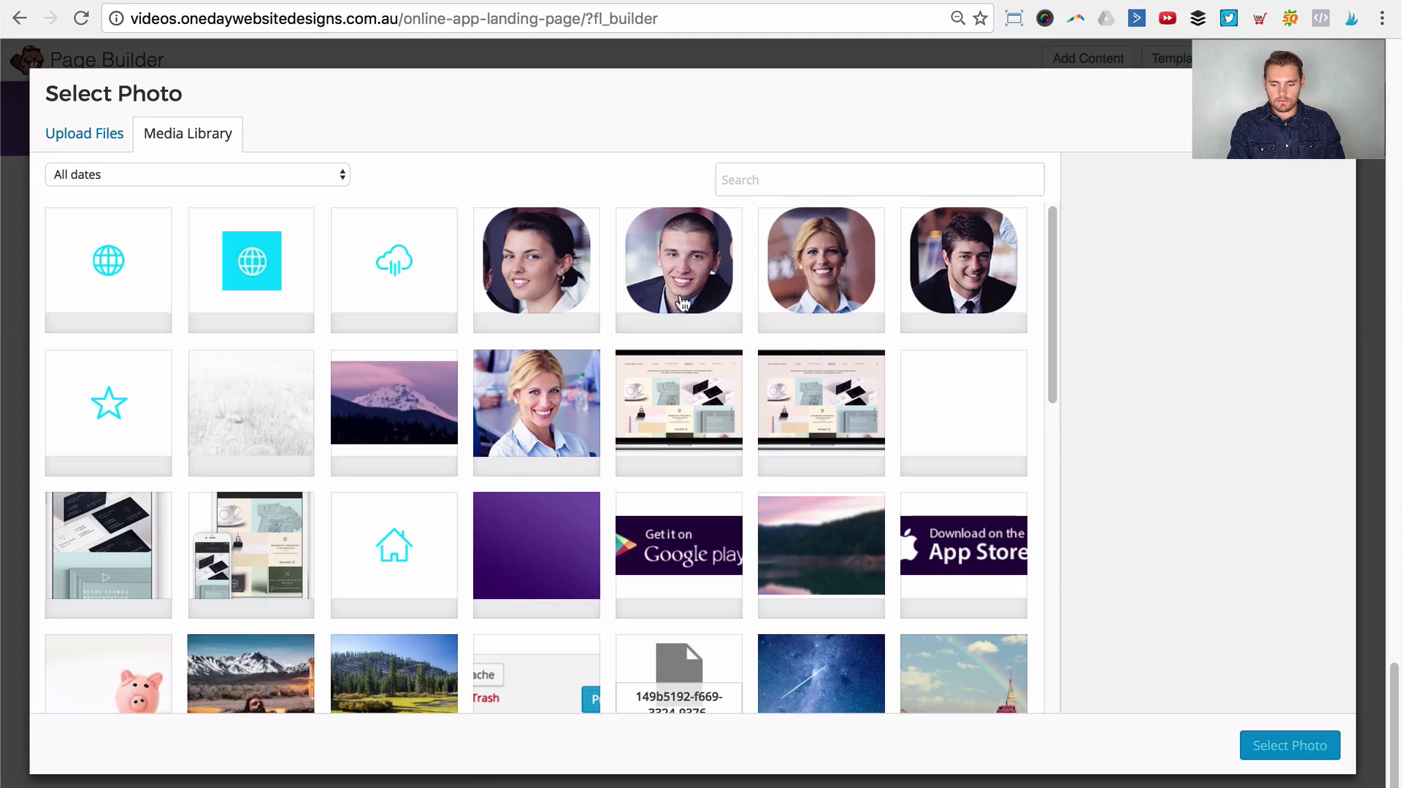
left_click(682, 303)
left_click(1274, 746)
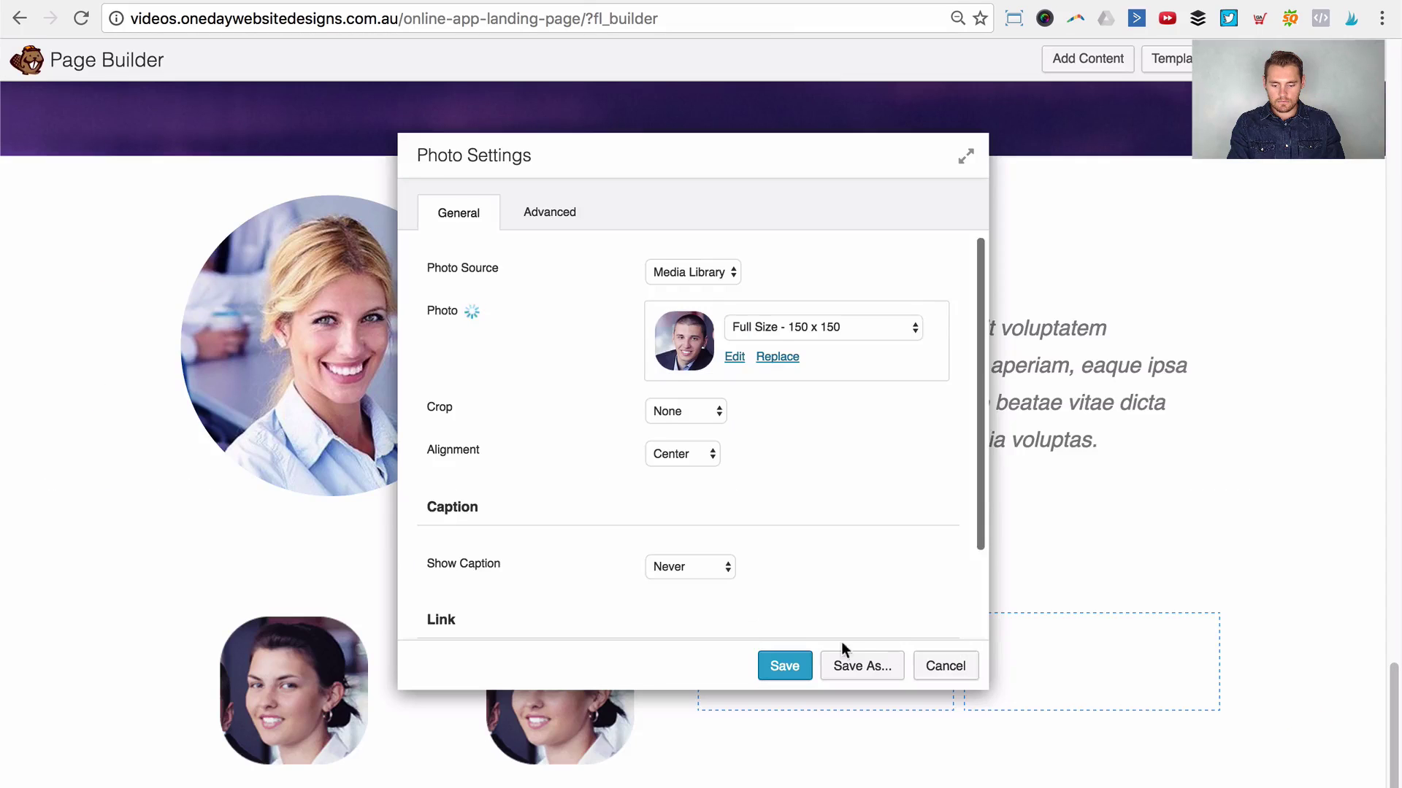
left_click(781, 661)
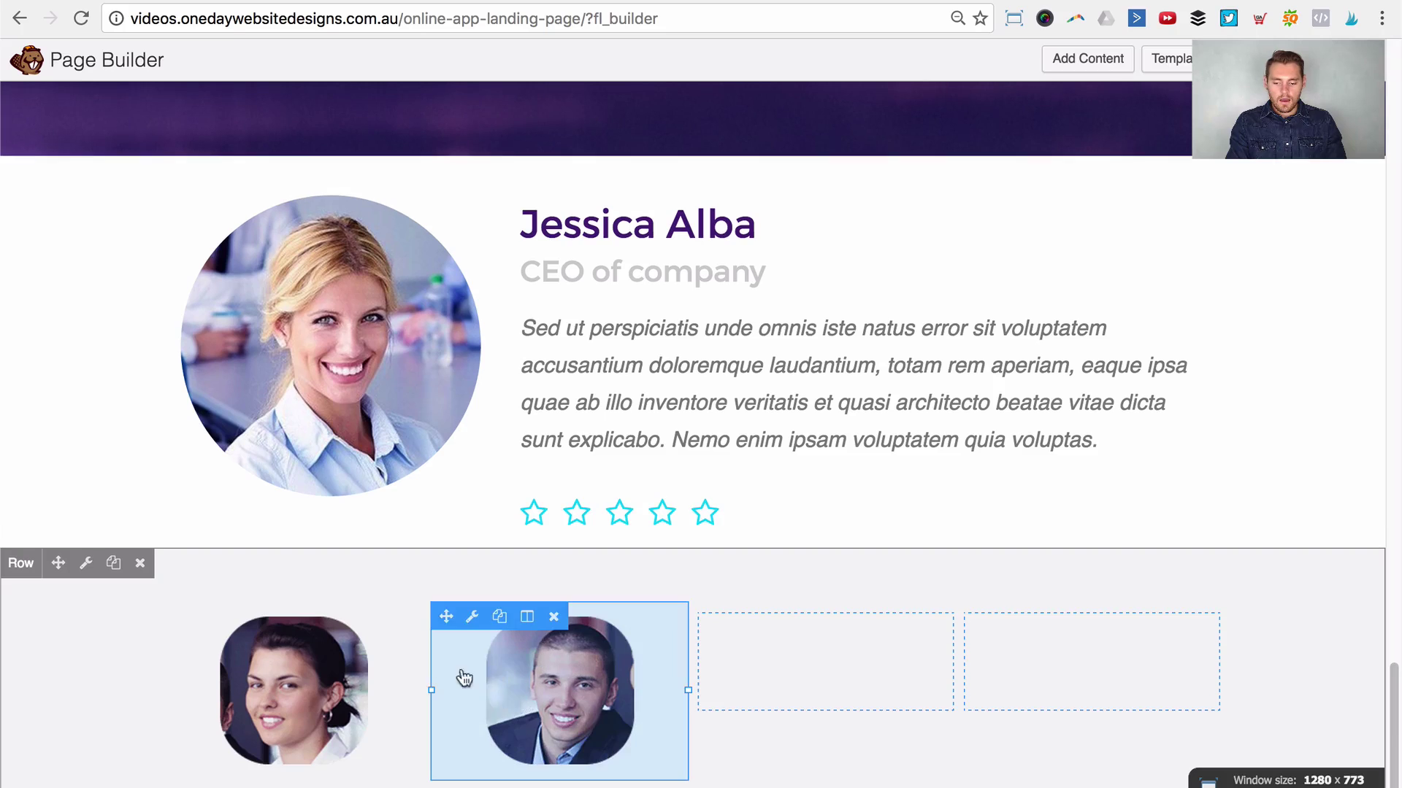
Step: Duplicate the woman's photo into the third column and duplicate the man's photo
left_click(233, 617)
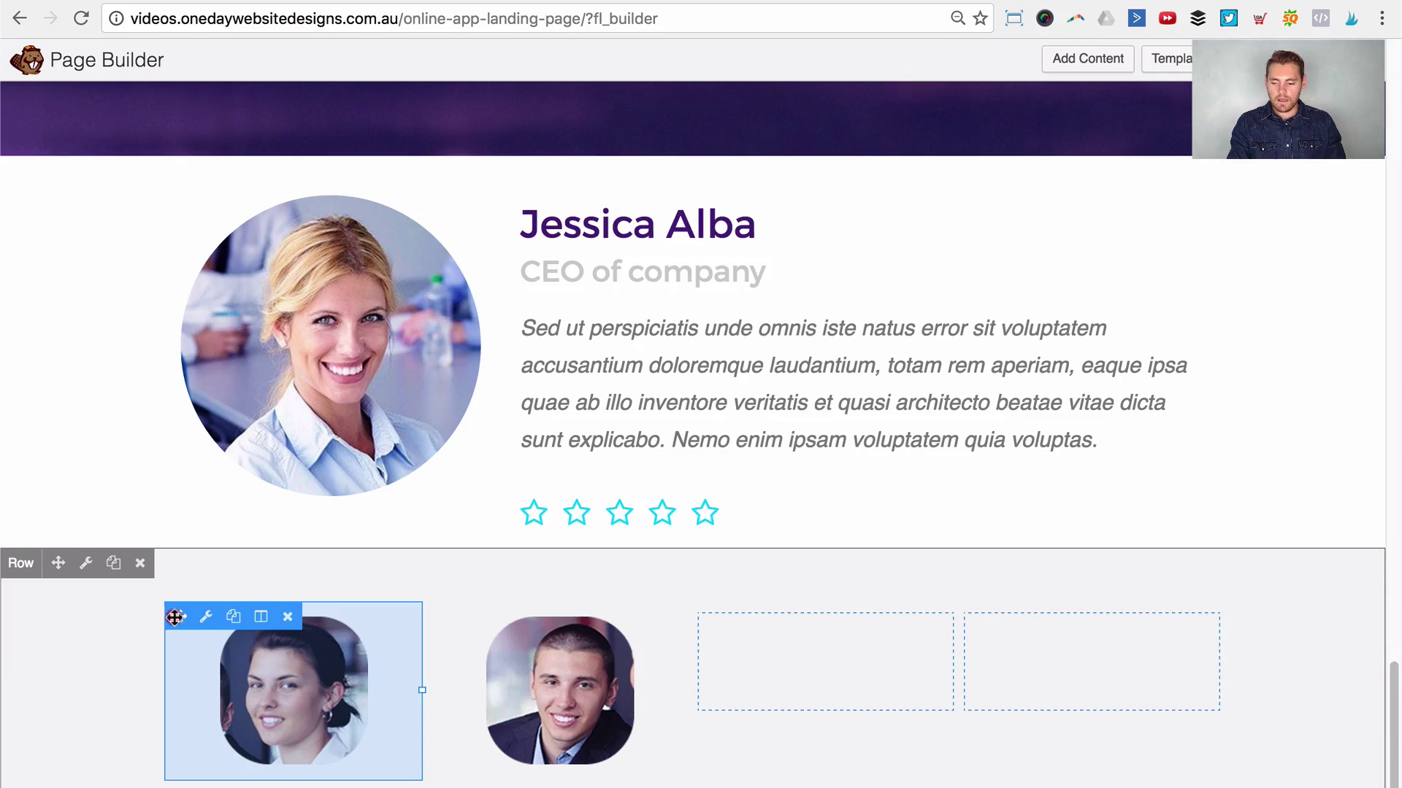
left_click_drag(176, 617, 825, 650)
left_click(502, 619)
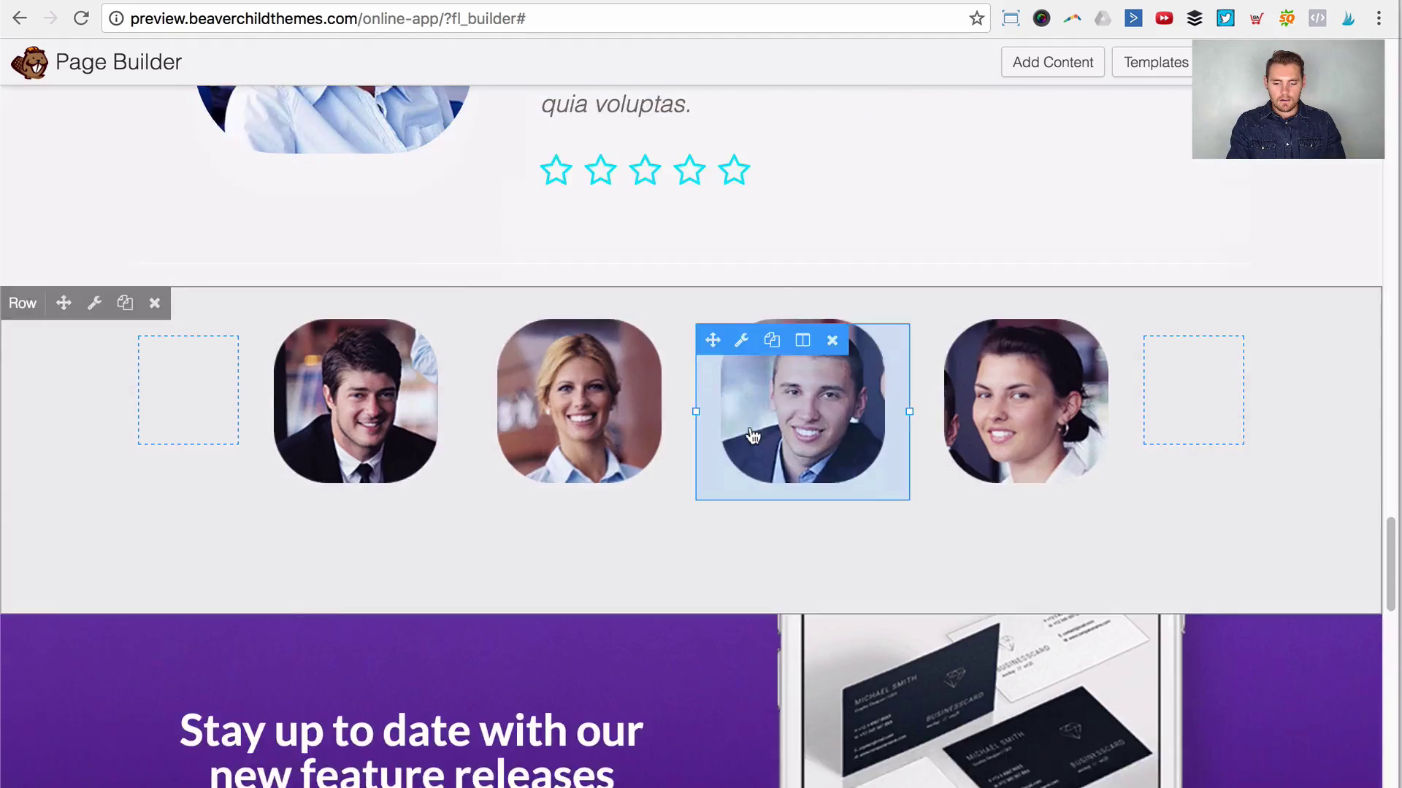
Step: Insert an empty column after the fourth photo and another before the first photo
scroll(654, 527, "down", 9)
scroll(659, 527, "up", 7)
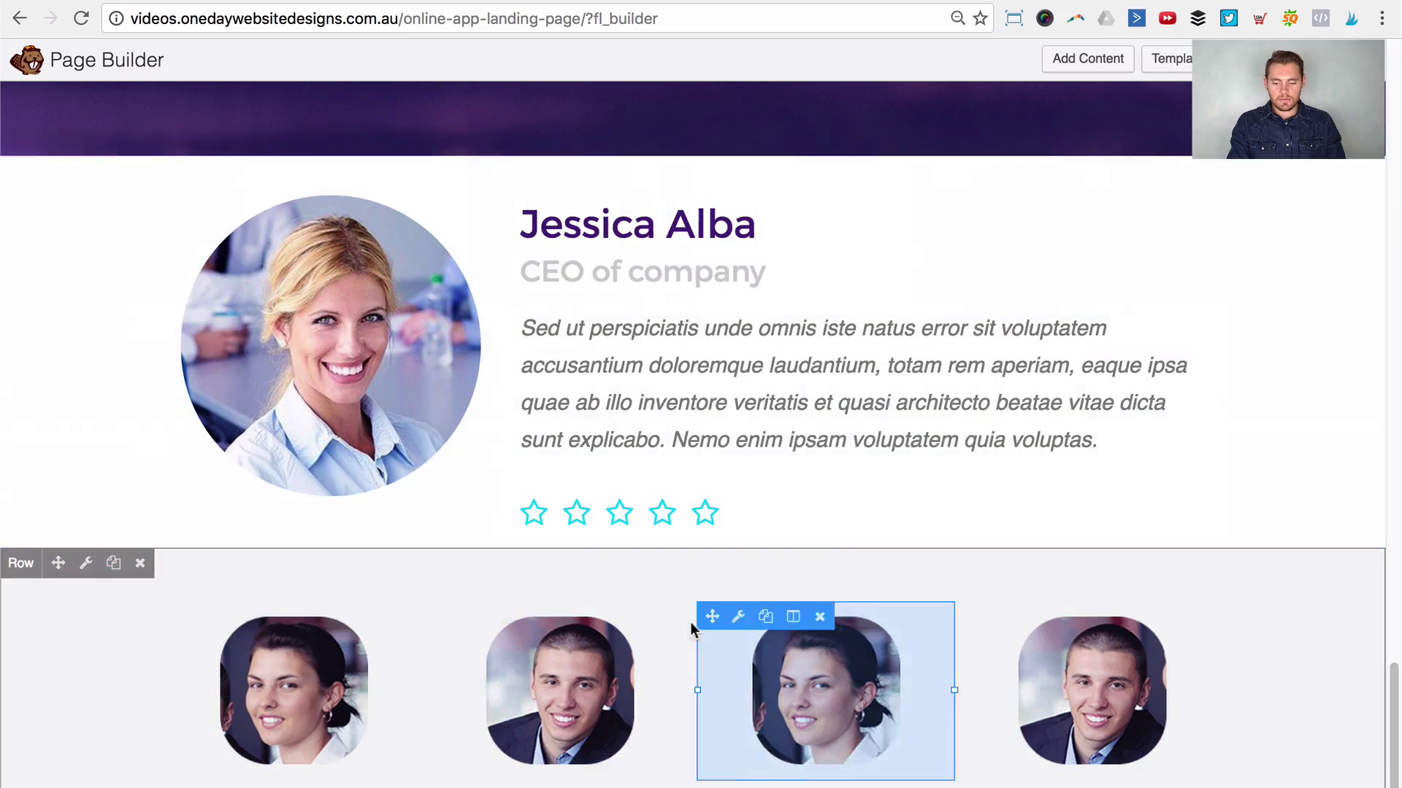
left_click(1080, 614)
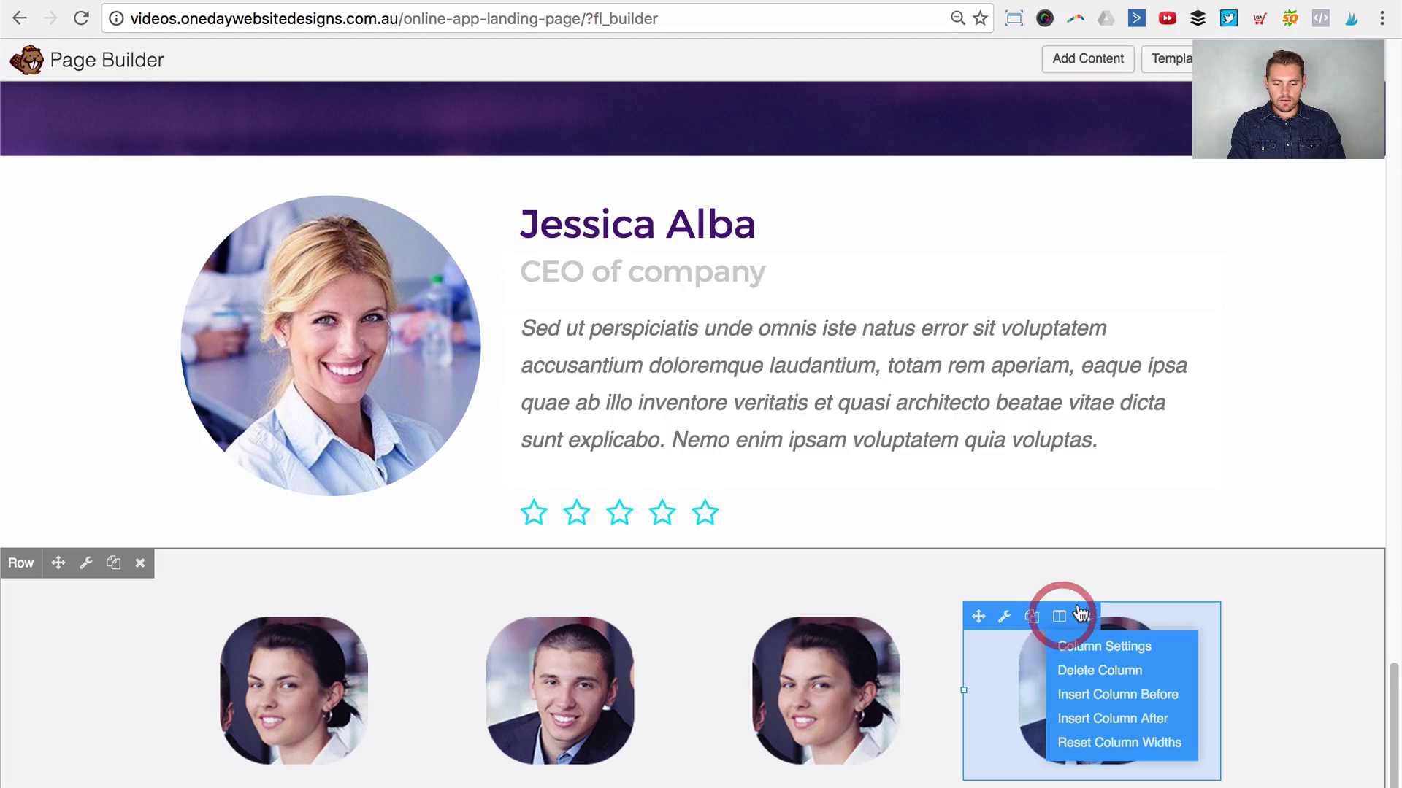
left_click(1106, 721)
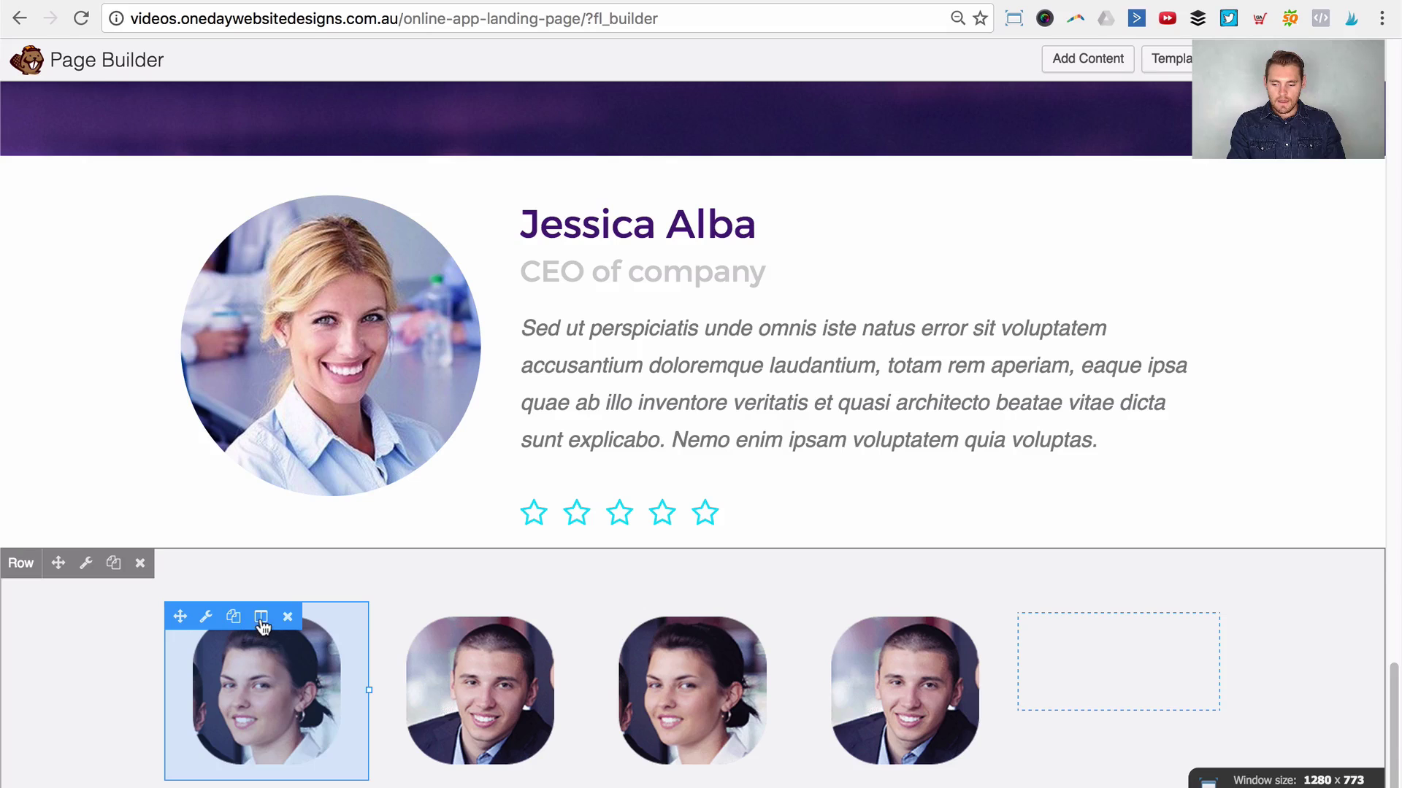
left_click(262, 617)
left_click(276, 694)
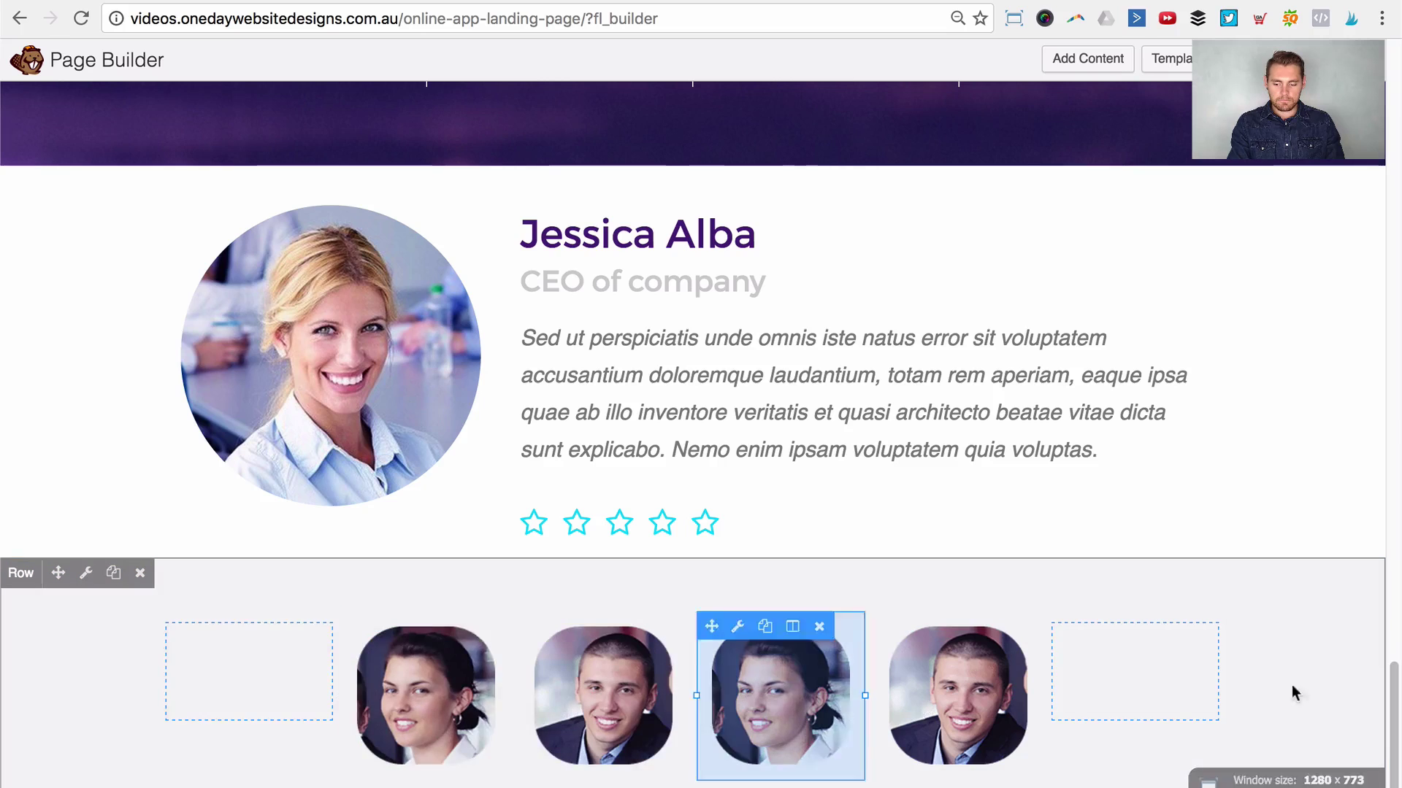
scroll(81, 443, "down", 1)
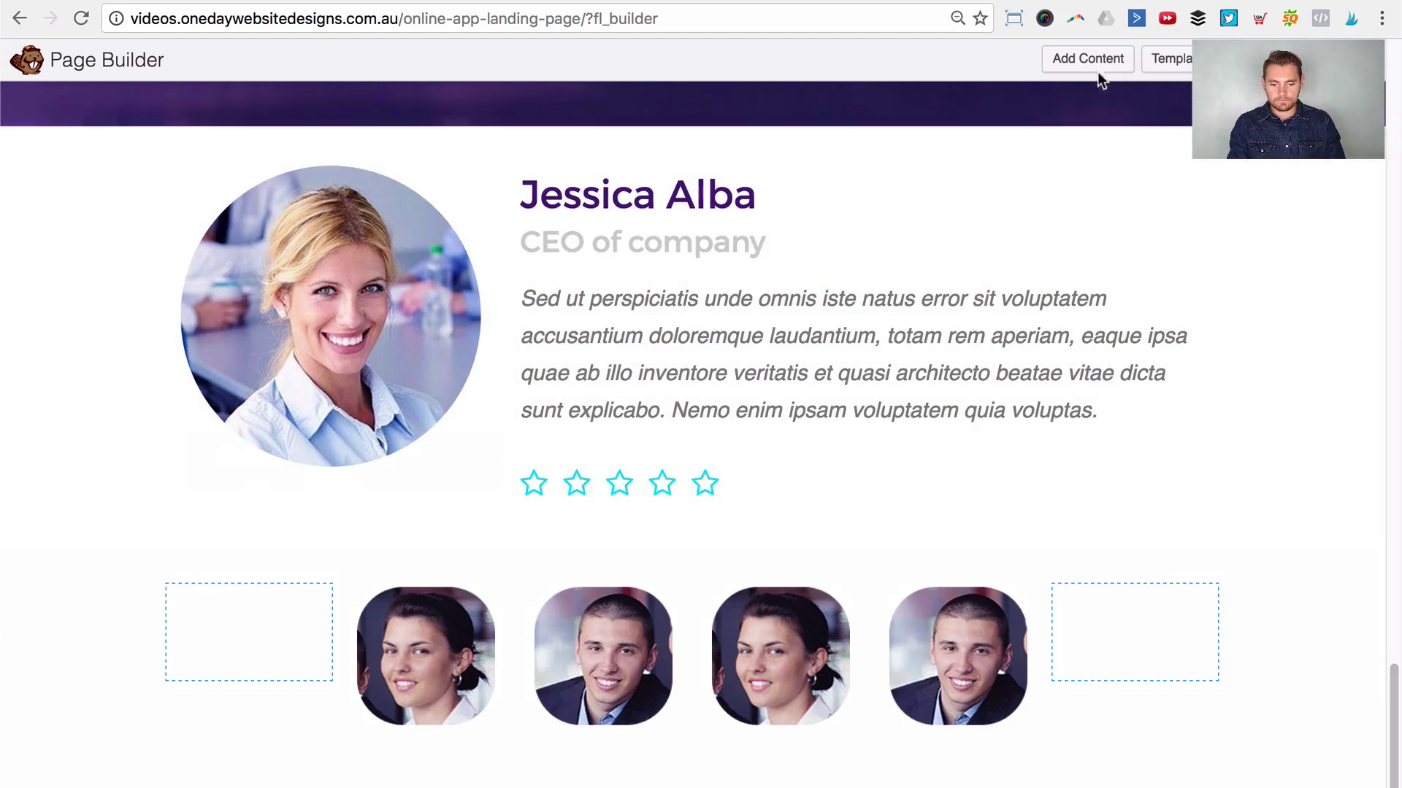
Step: Add a 2 Columns row layout below the team photos
left_click(1099, 66)
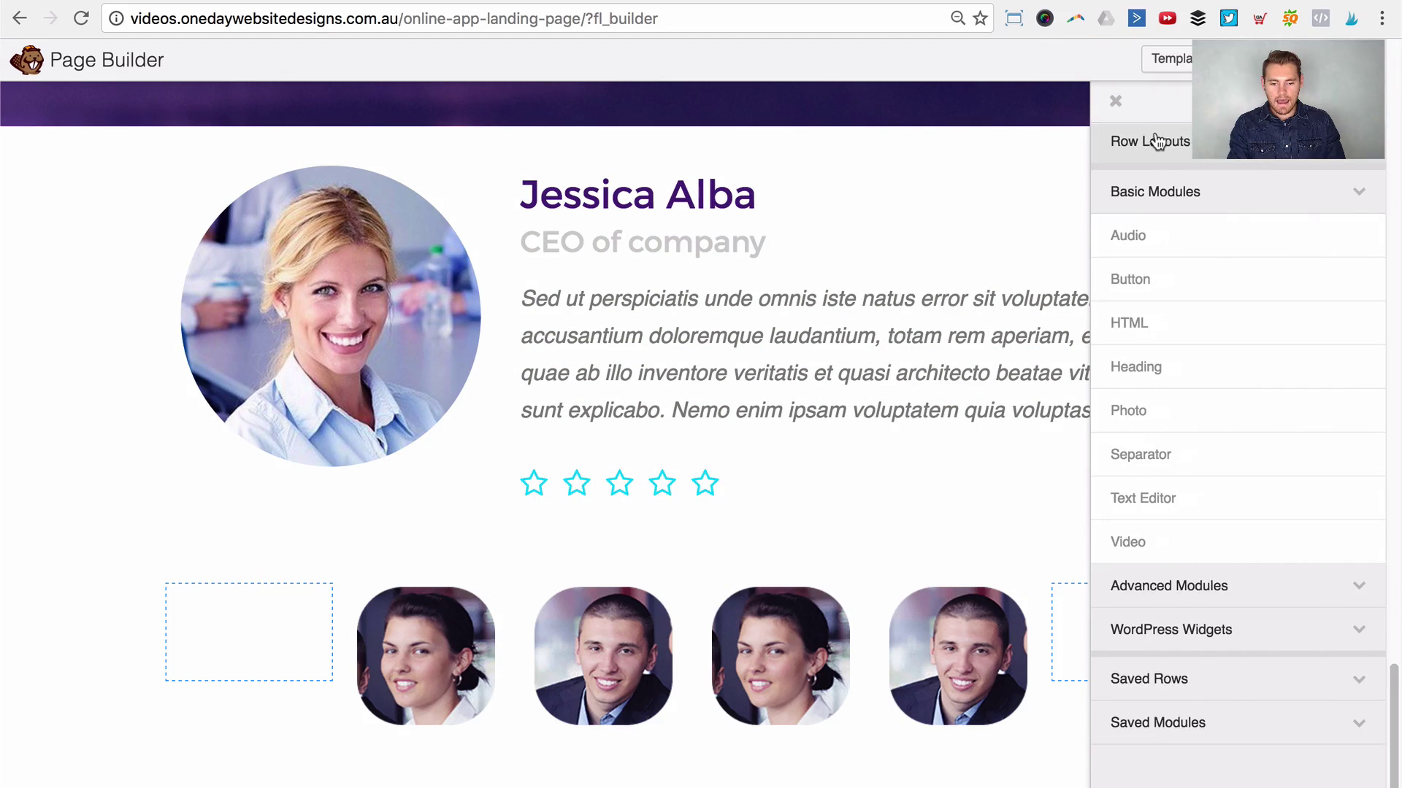
left_click(1156, 141)
left_click_drag(1166, 235, 549, 770)
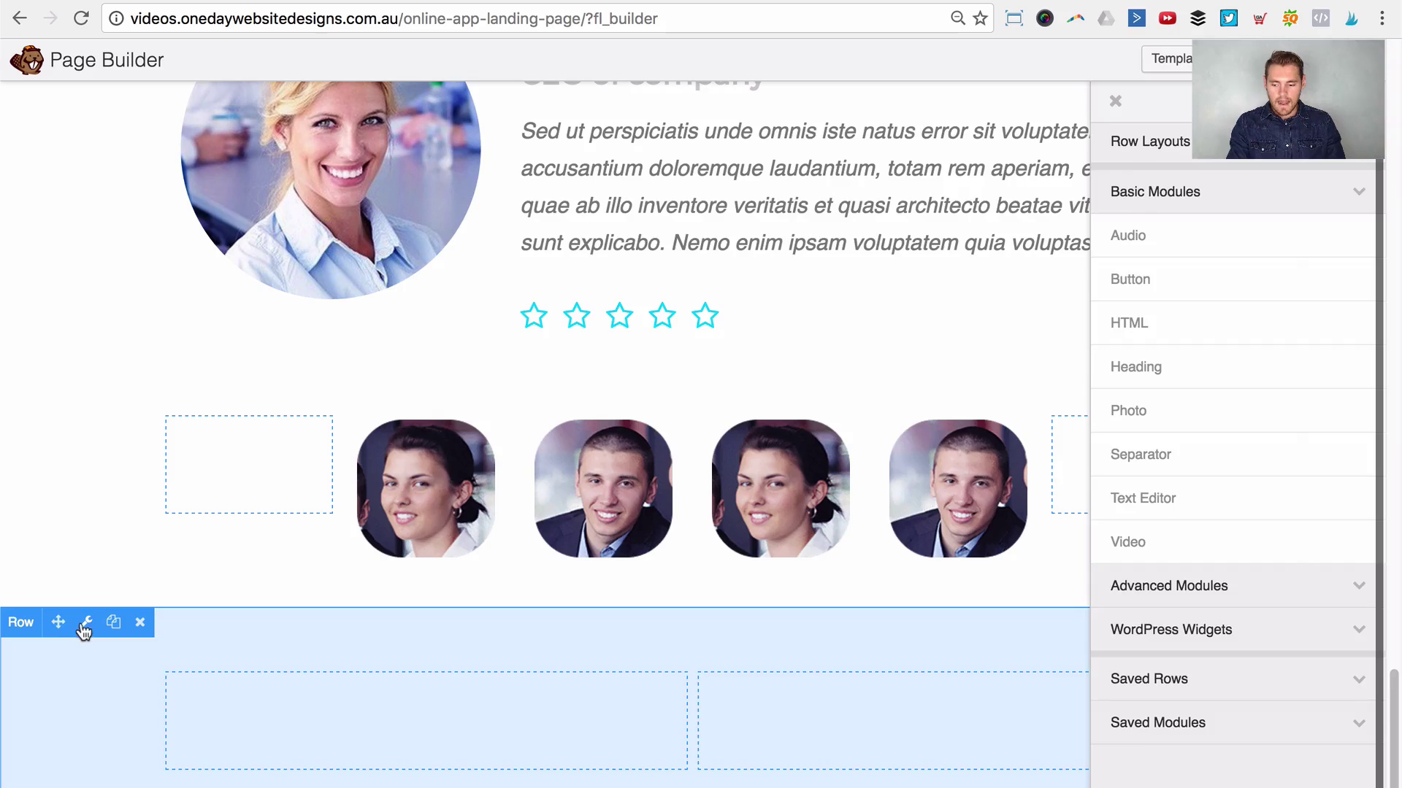
Step: Give the row a photo background using the purple header-bg image and save
left_click(82, 622)
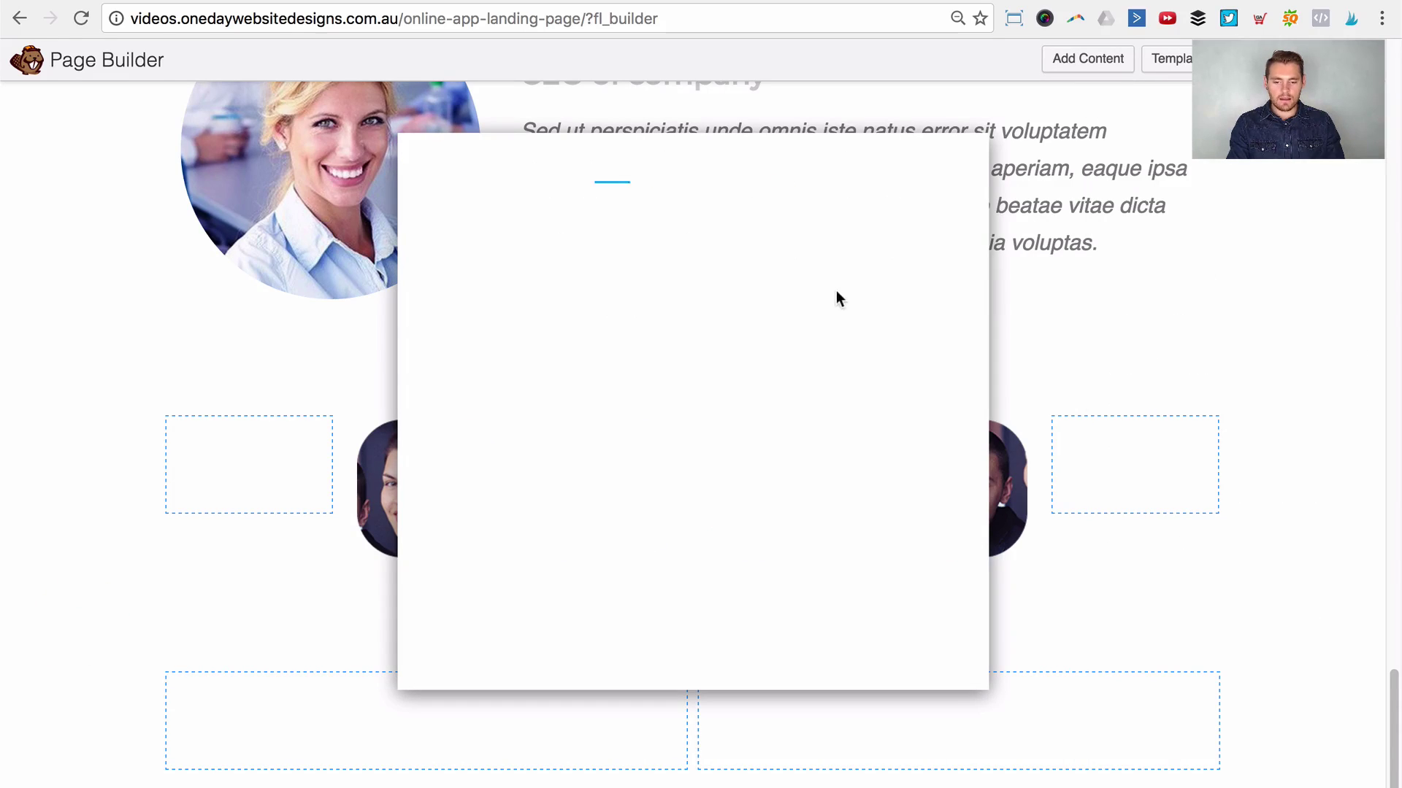
scroll(817, 358, "down", 4)
left_click(700, 467)
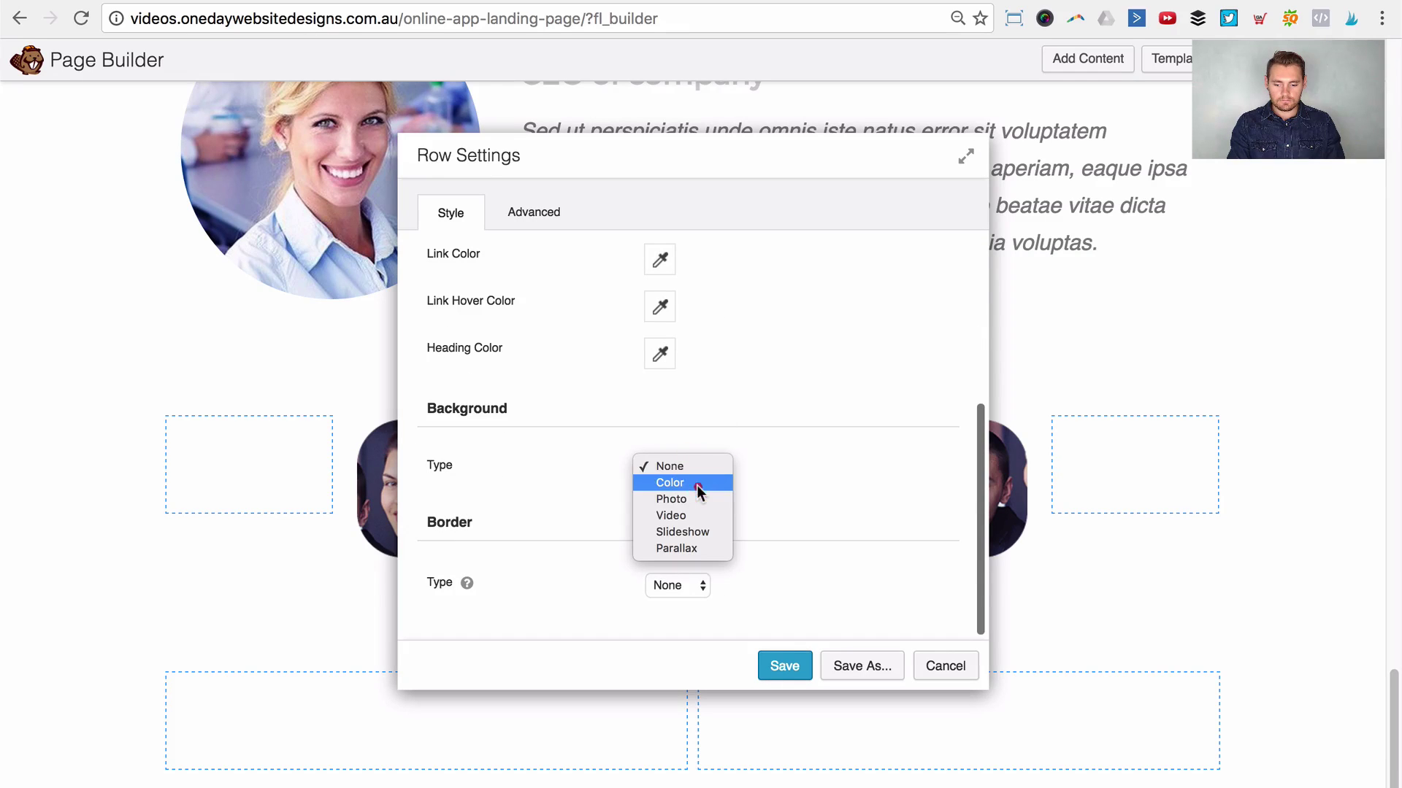
left_click(697, 497)
scroll(707, 475, "down", 3)
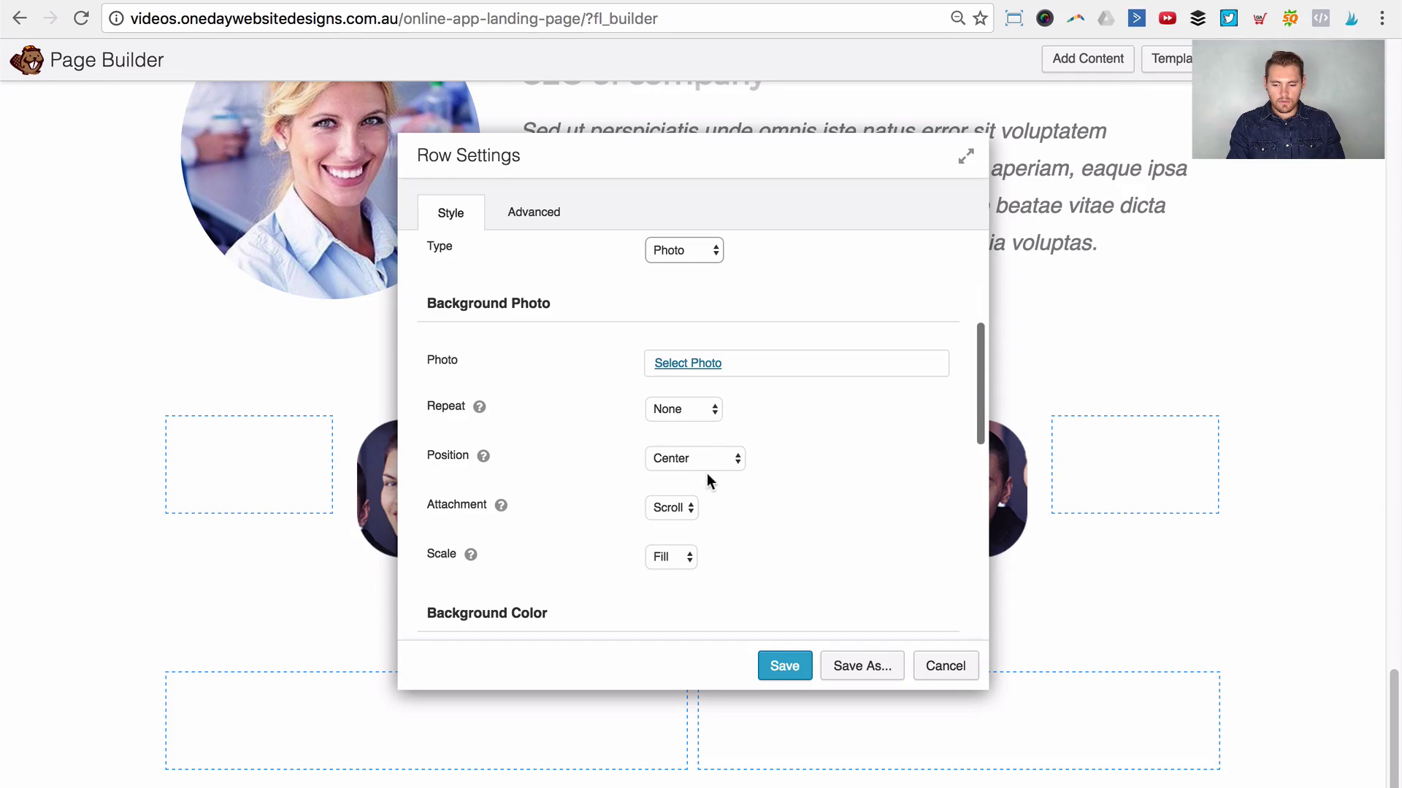
left_click(690, 363)
left_click(536, 553)
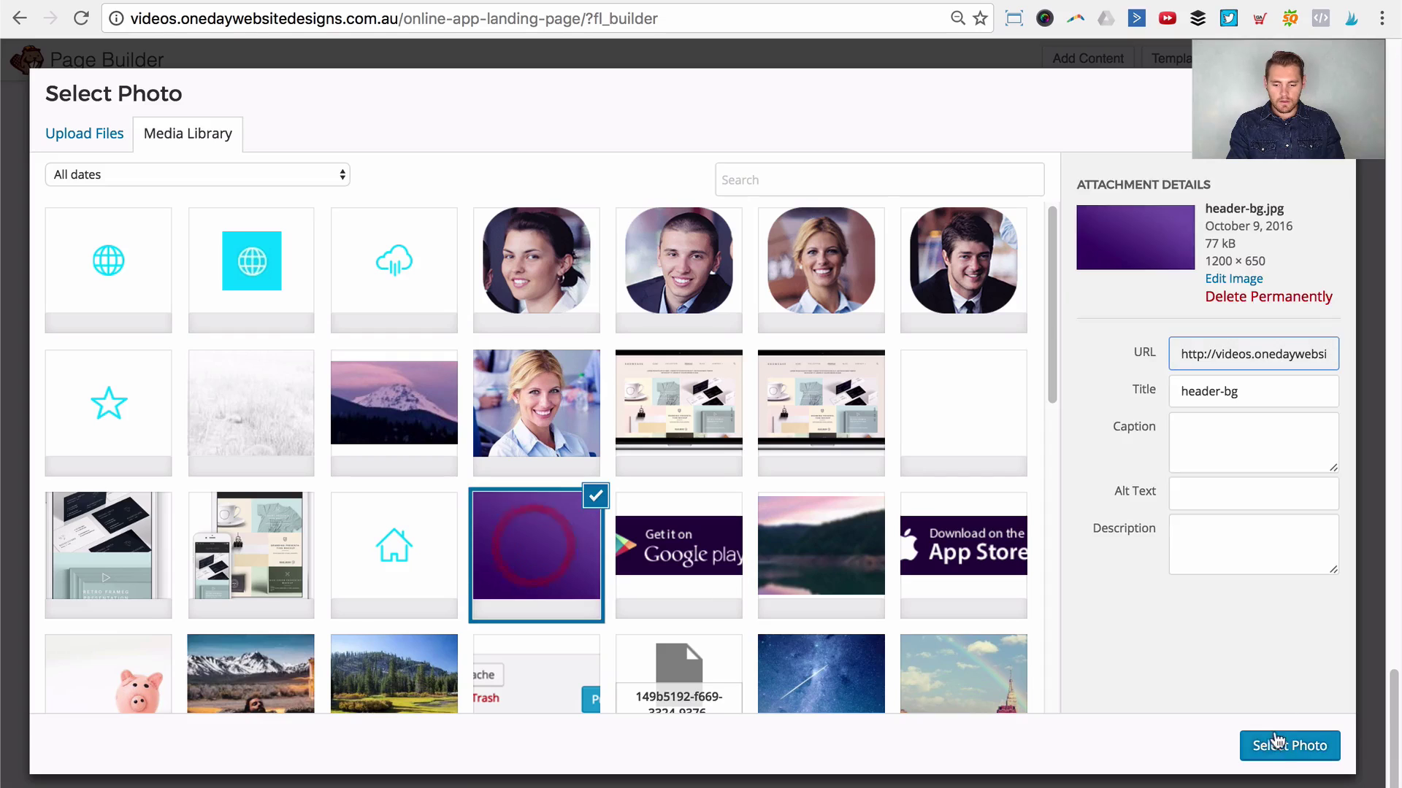
left_click(1246, 743)
left_click(786, 666)
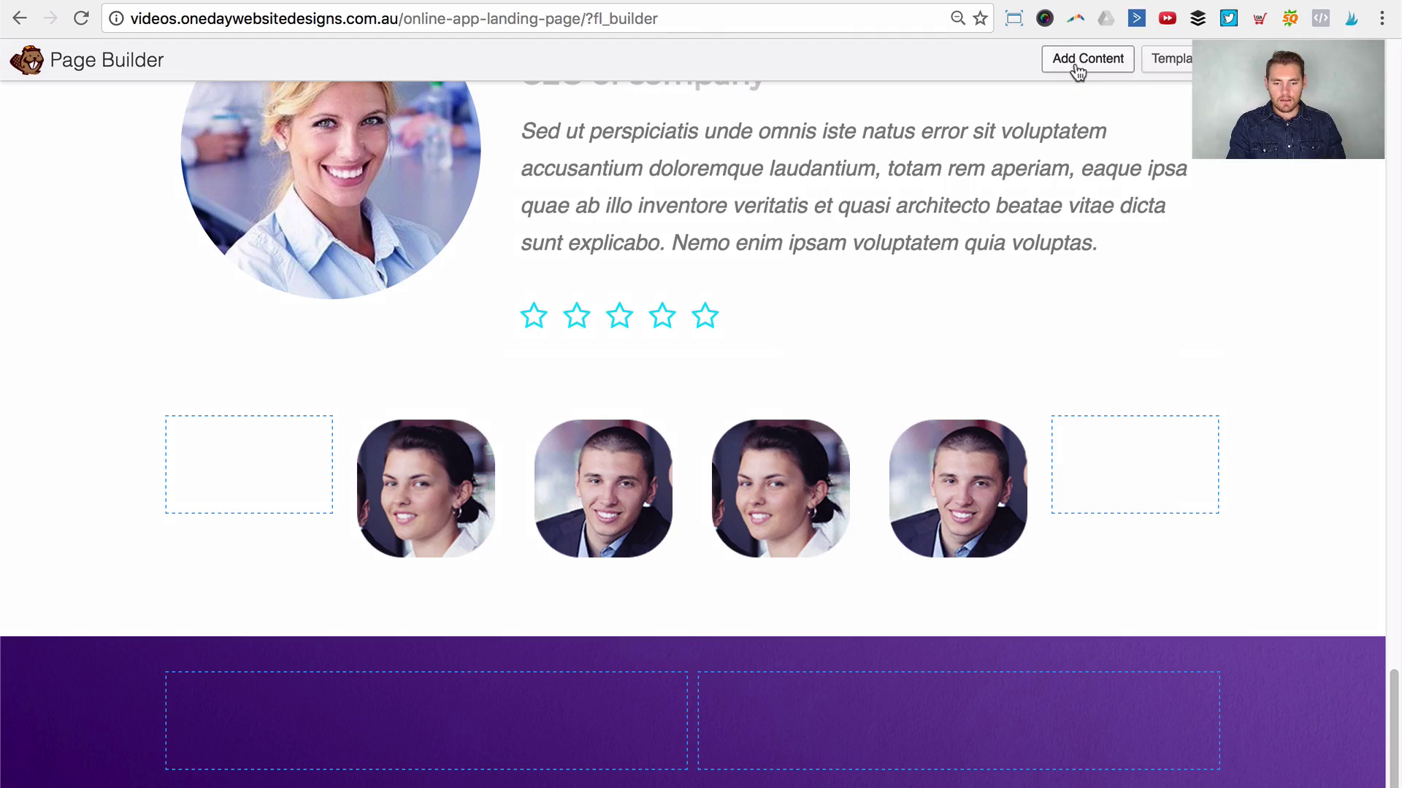
left_click(1075, 64)
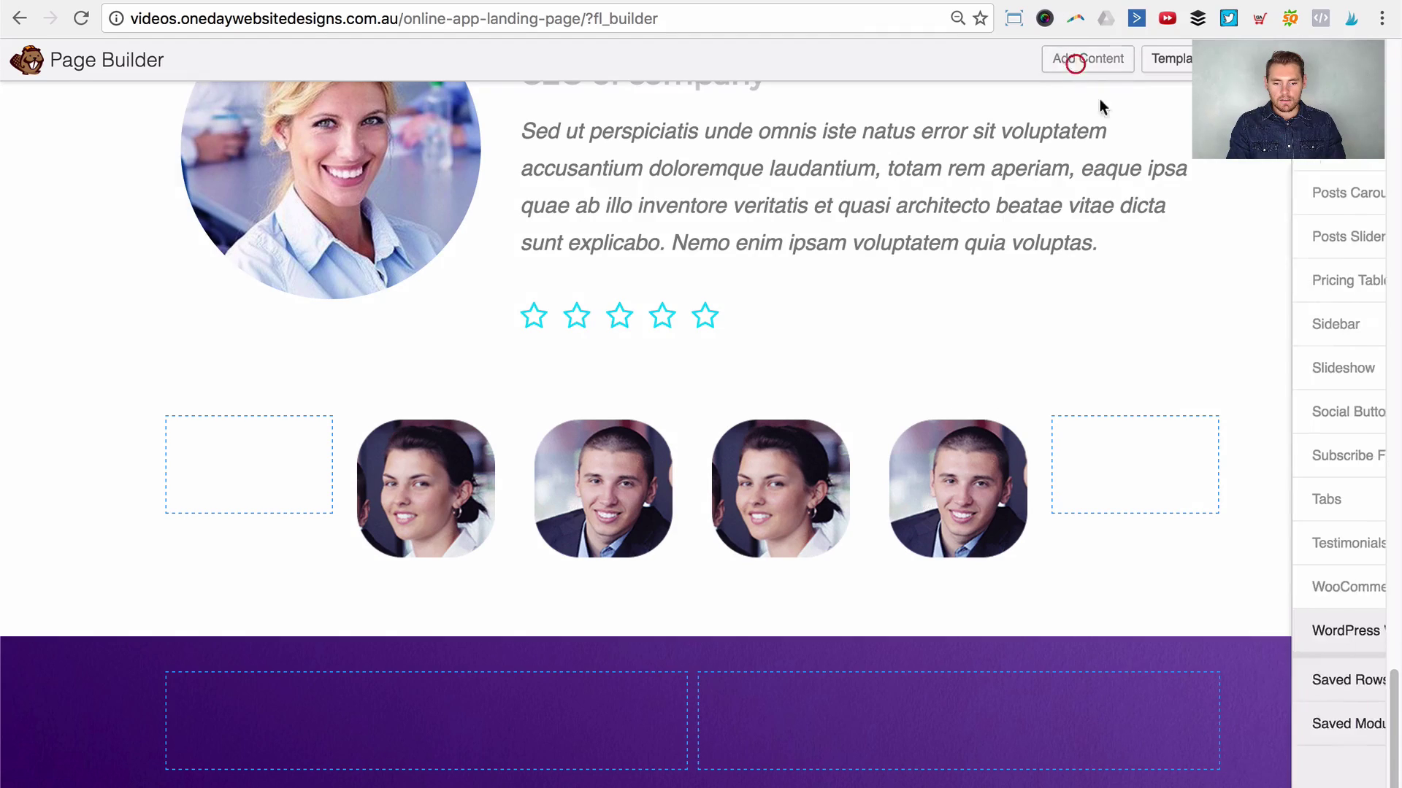
Step: Add a heading in the left column reading 'Stay up to date with our new feature releases'
scroll(1179, 438, "up", 10)
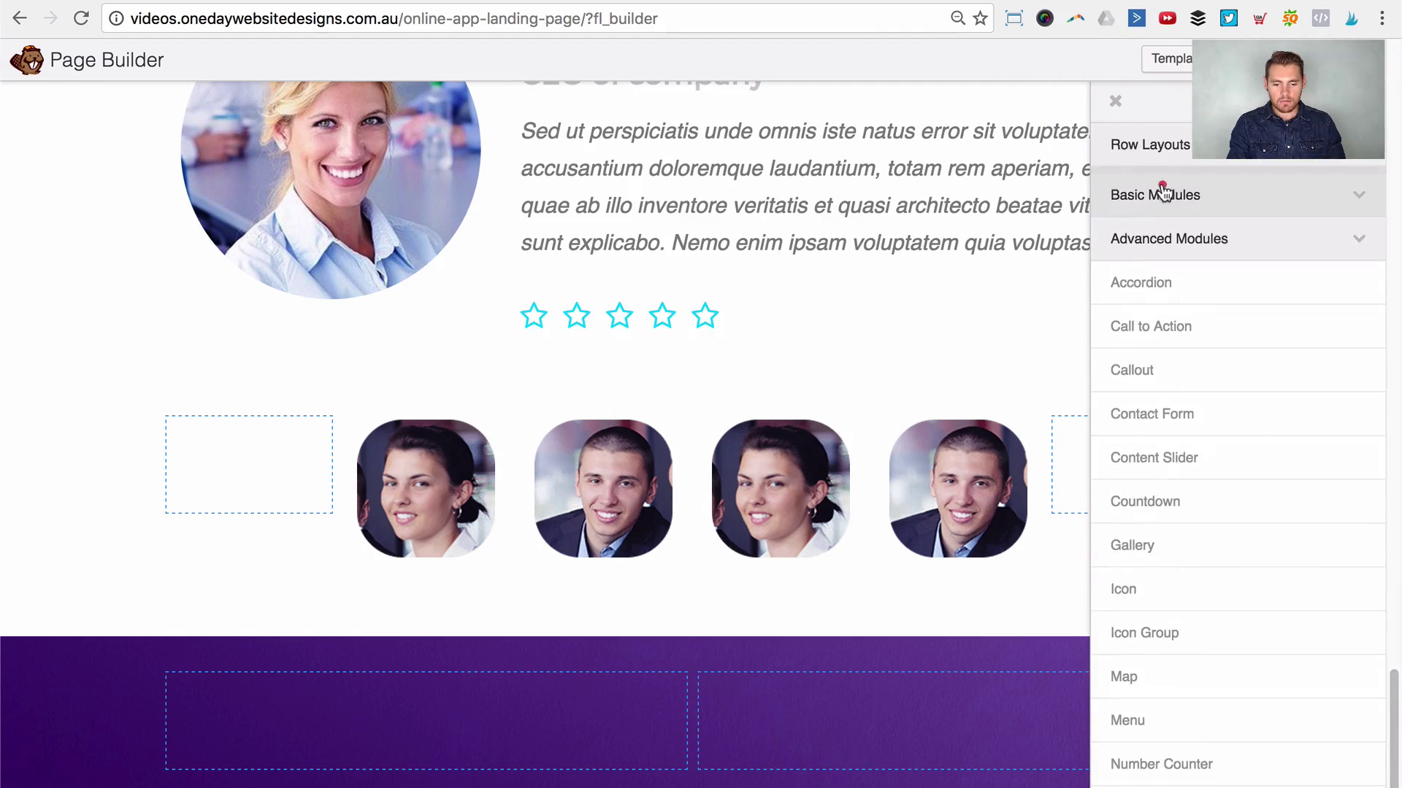
left_click(1165, 194)
left_click_drag(1159, 367, 515, 679)
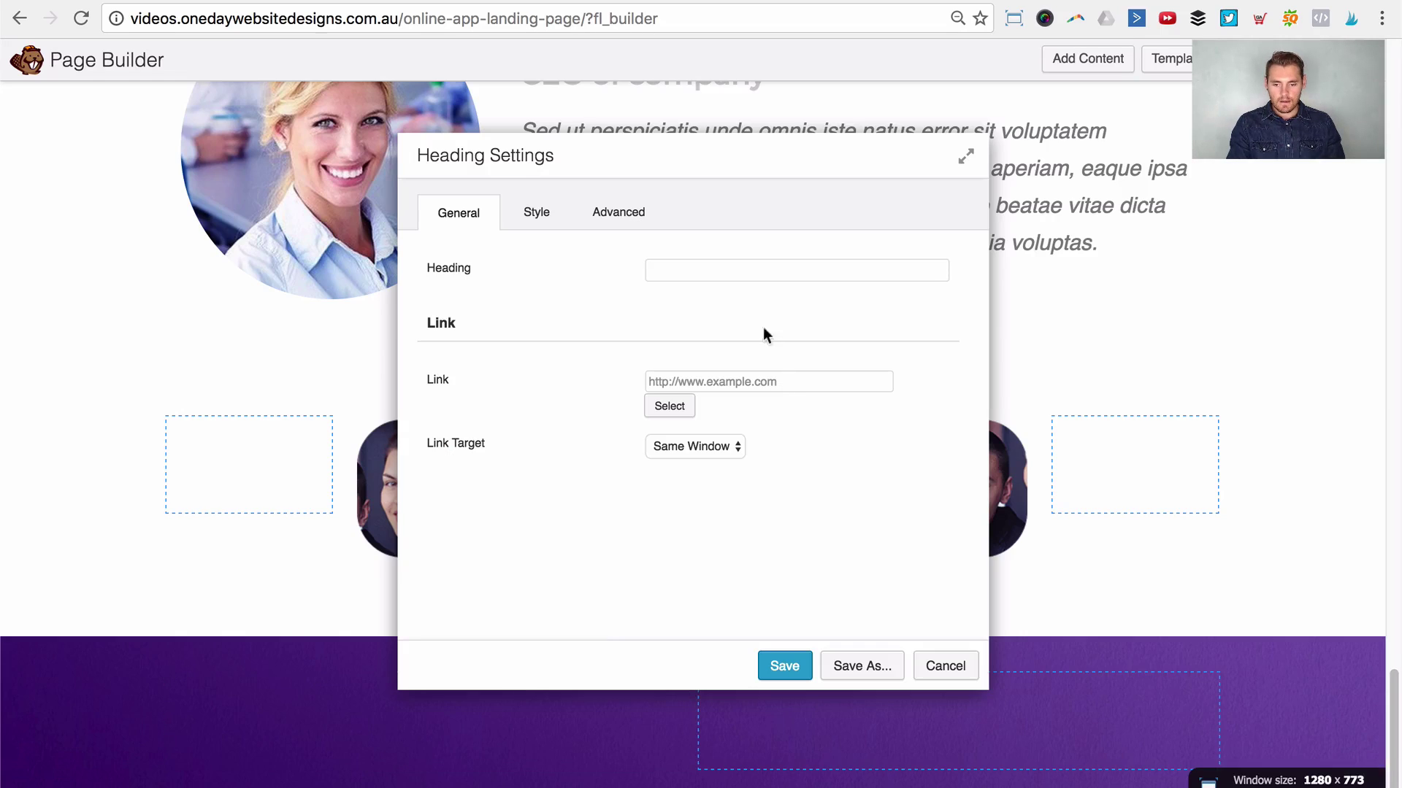
left_click(732, 268)
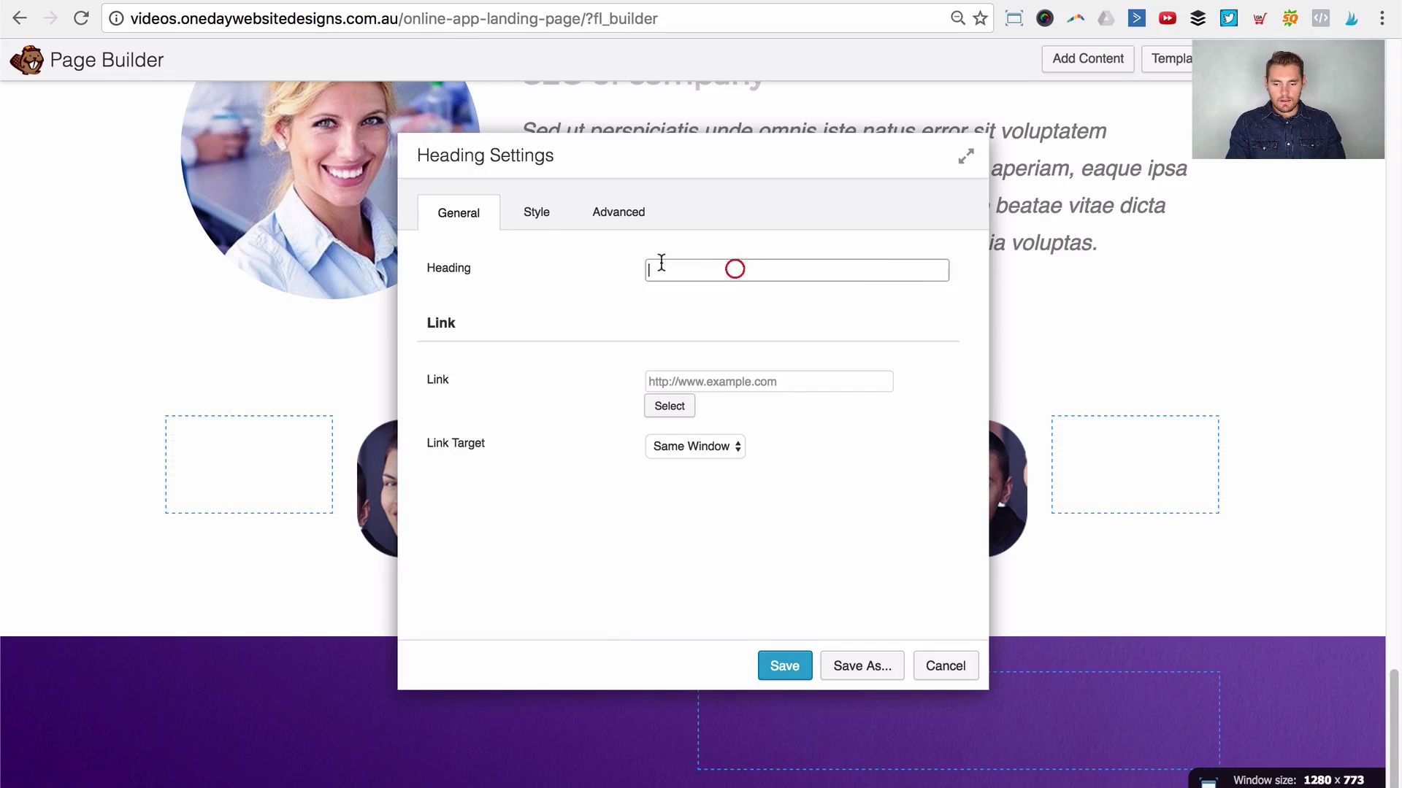
type("Stay up to date with our new feature releases")
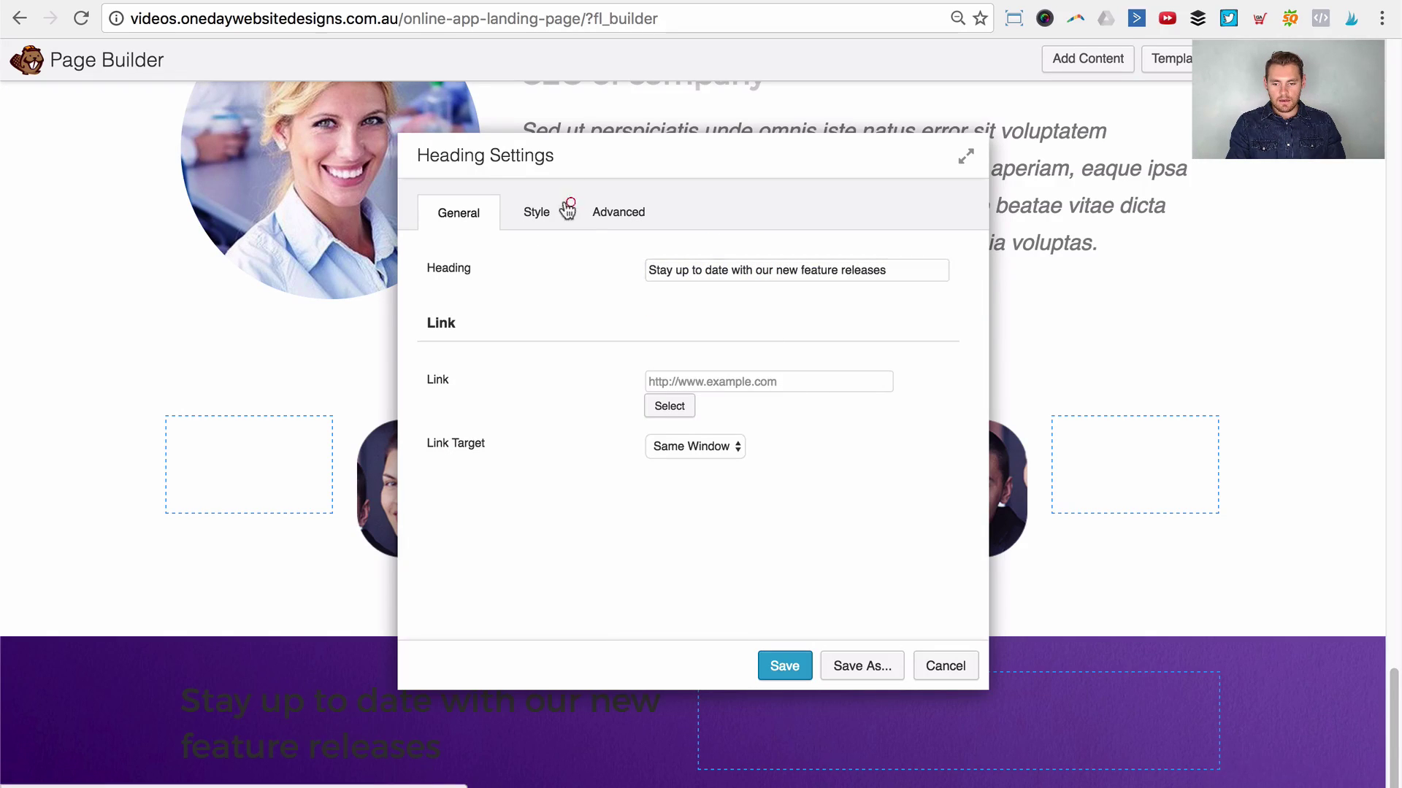
Step: Make the heading text white and centre-aligned, then save it
left_click(542, 212)
left_click(660, 329)
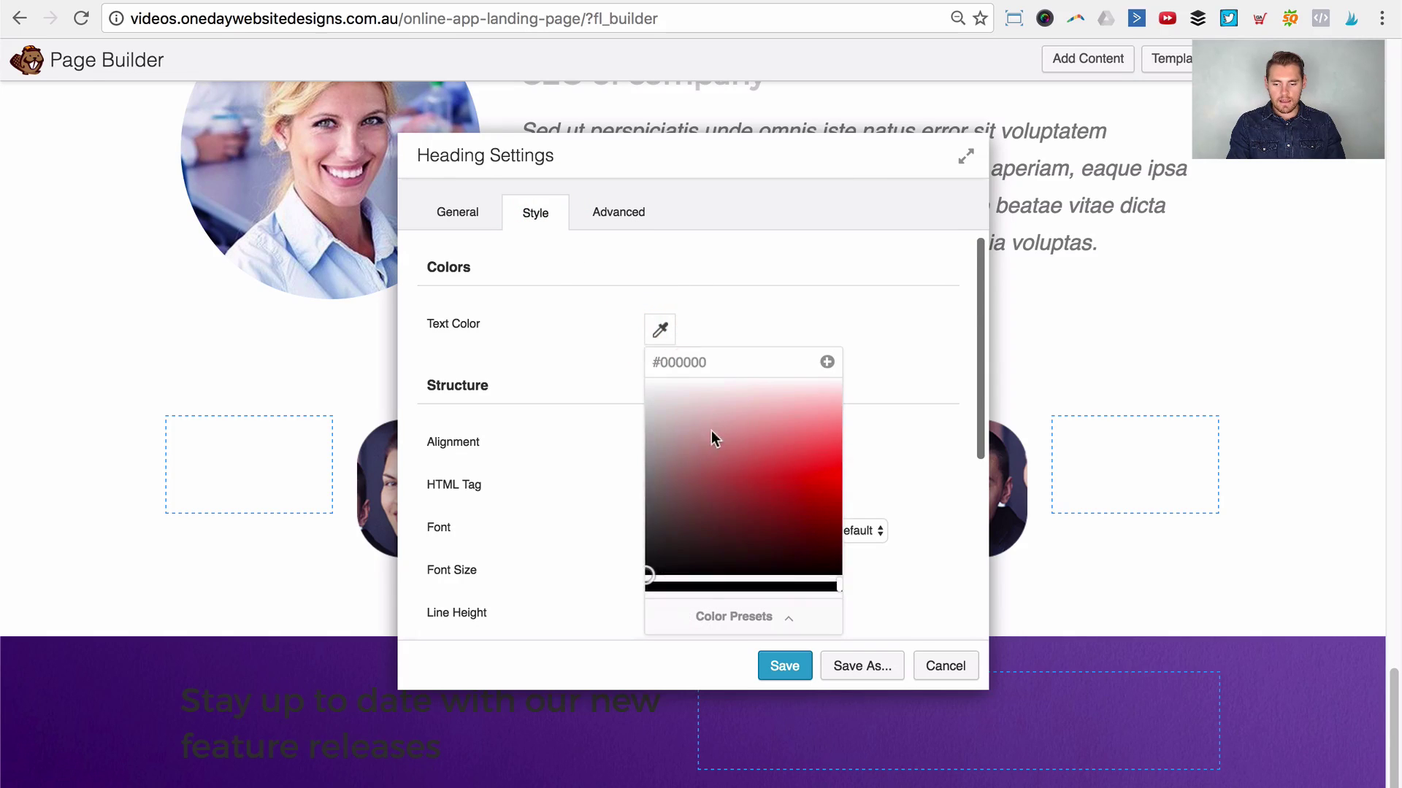
left_click_drag(713, 438, 595, 336)
left_click(594, 336)
left_click(672, 446)
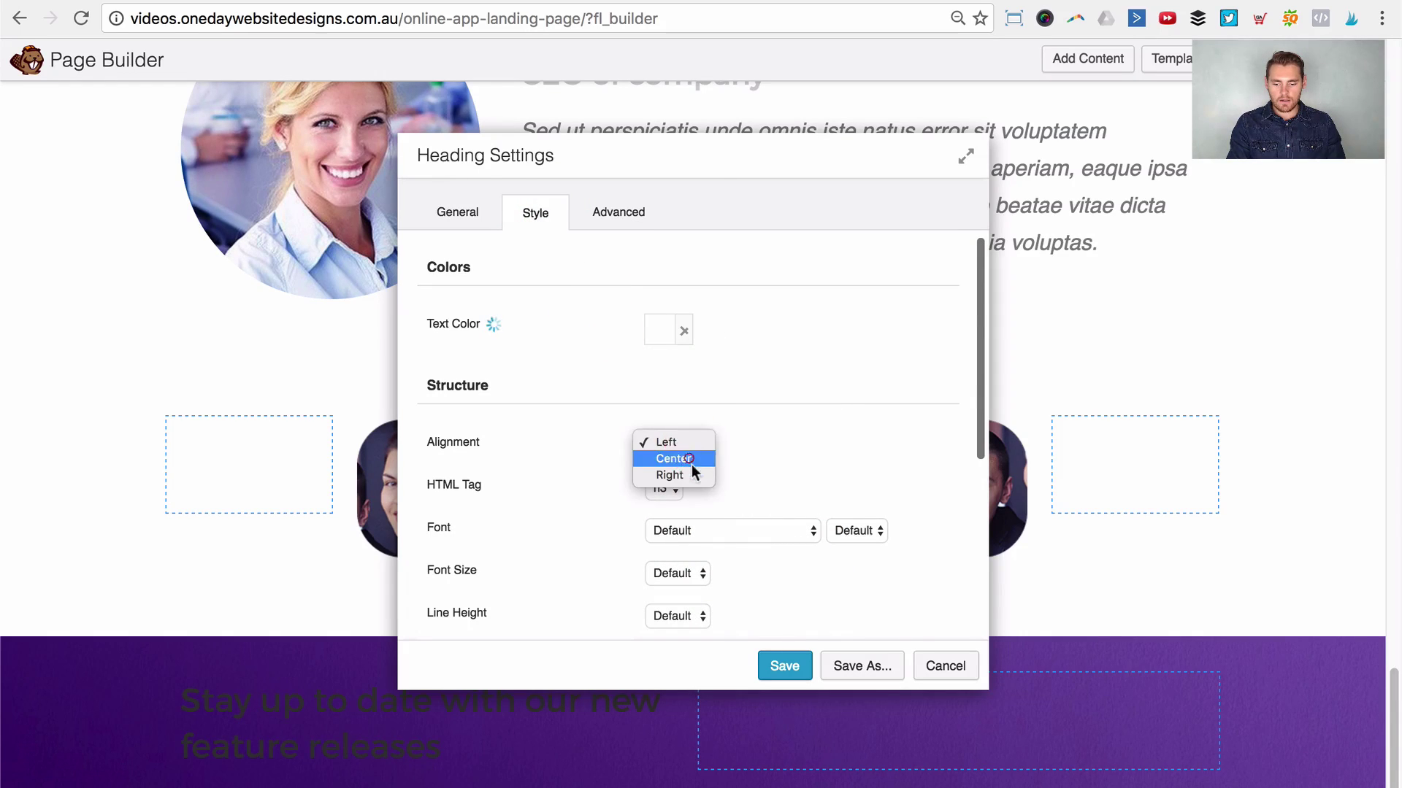
key("Escape")
left_click(767, 663)
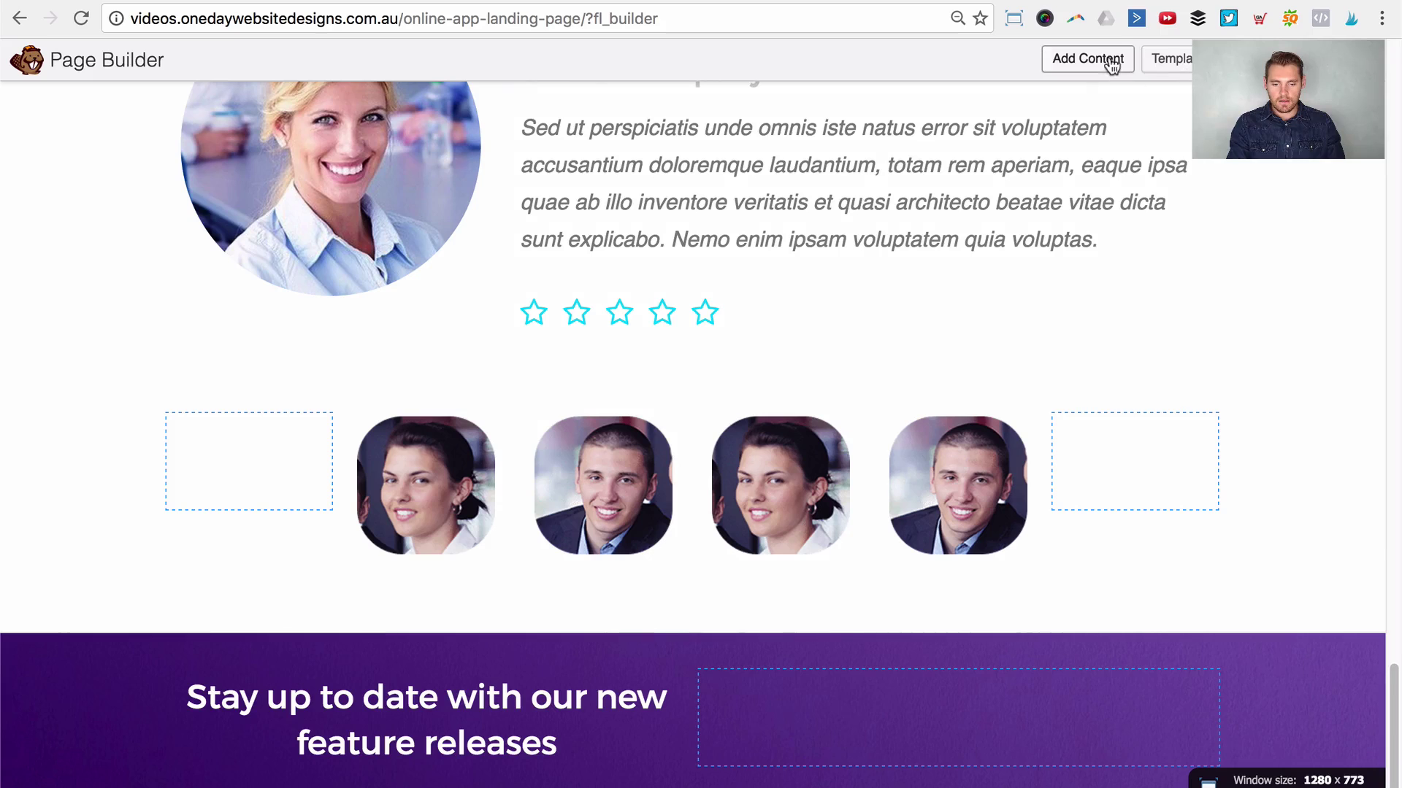
left_click(1111, 64)
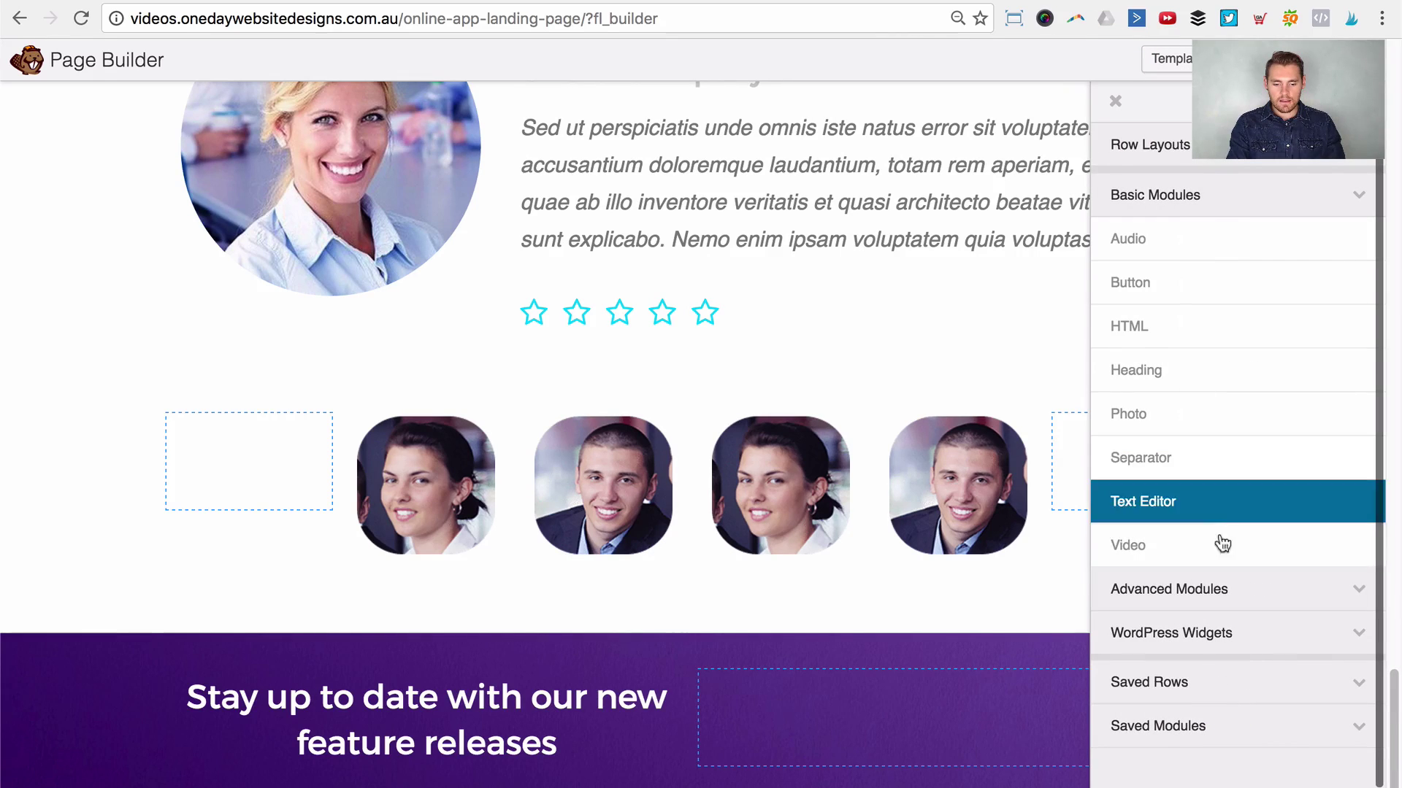
Step: Add a Subscribe Form from Advanced Modules below the purple row's heading, then view its mail service options
left_click(1231, 586)
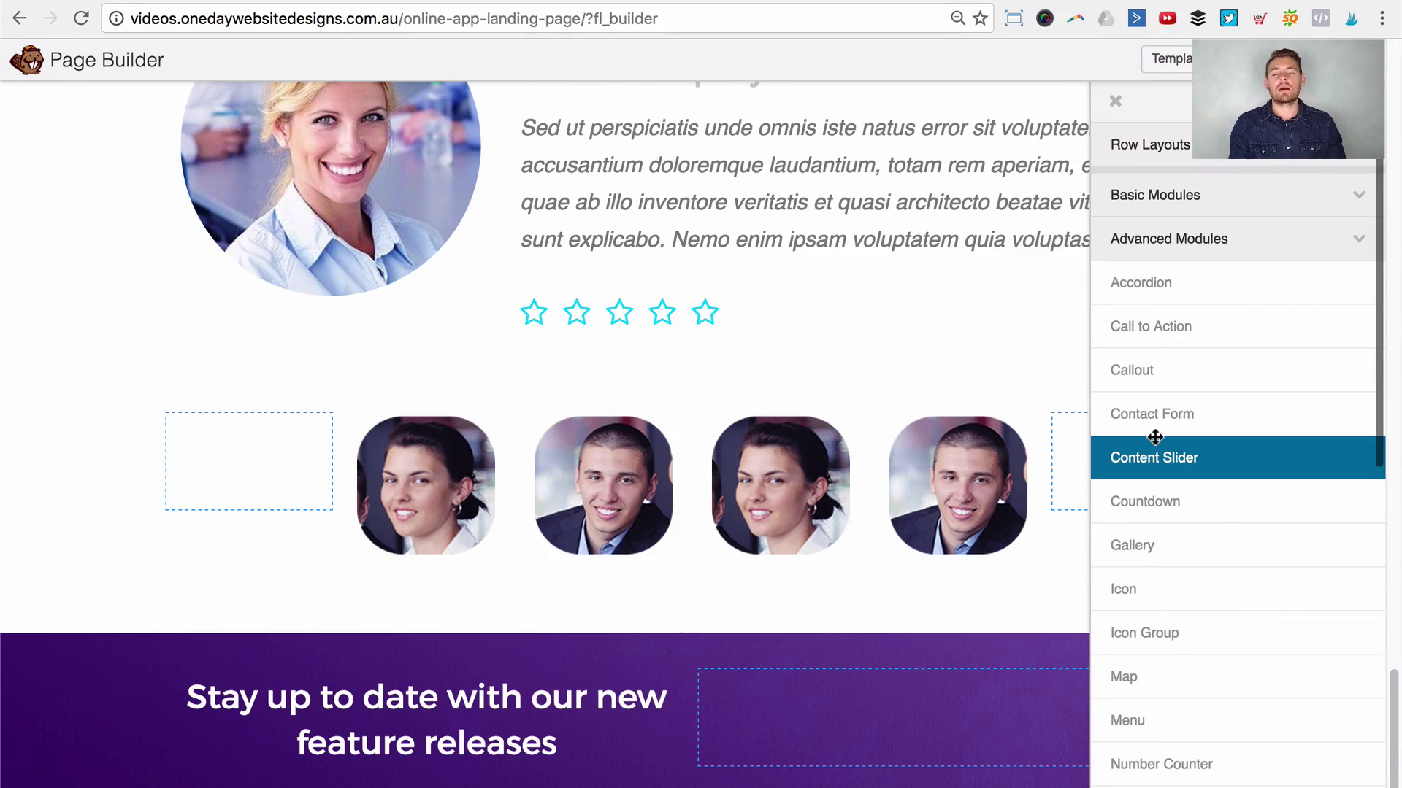
scroll(1142, 440, "down", 10)
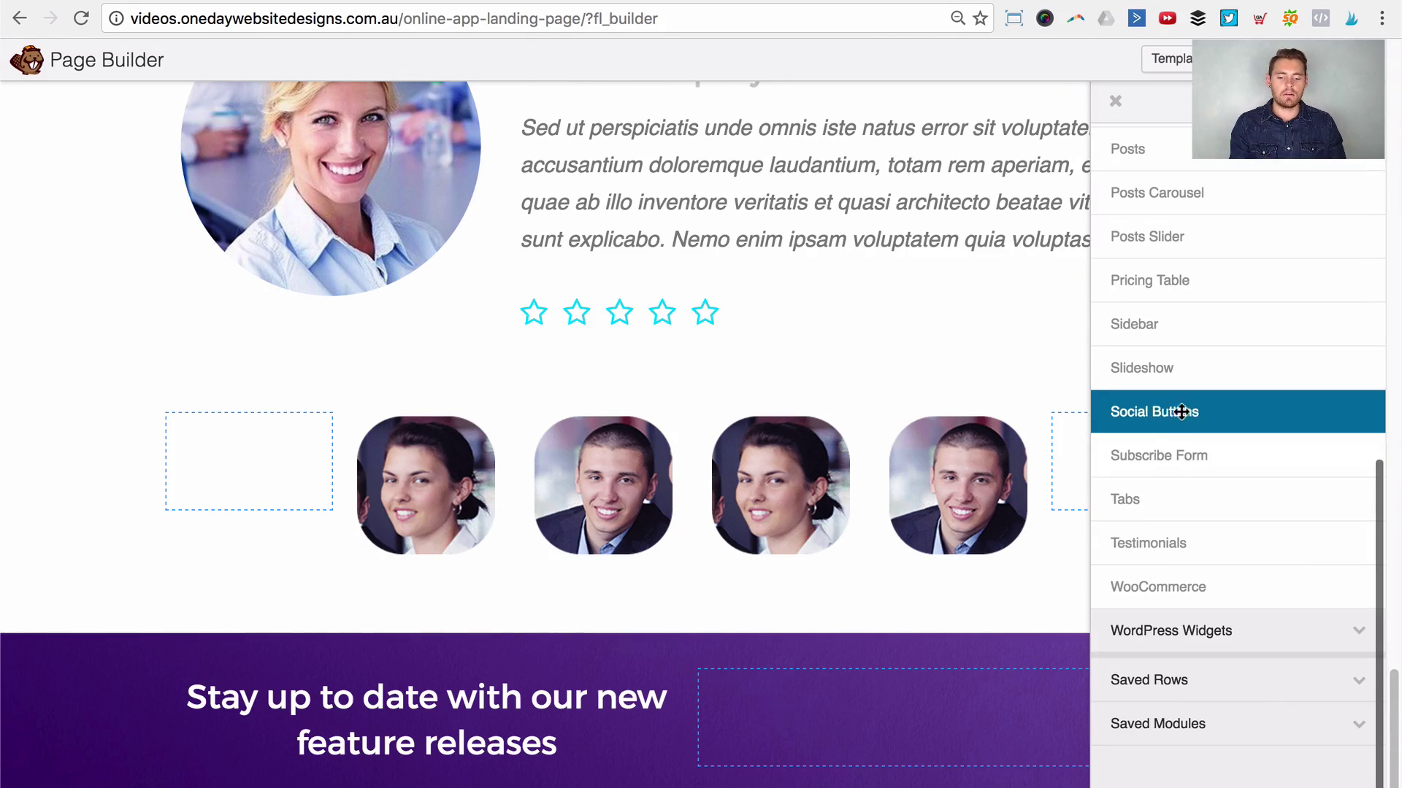
left_click_drag(1181, 454, 458, 726)
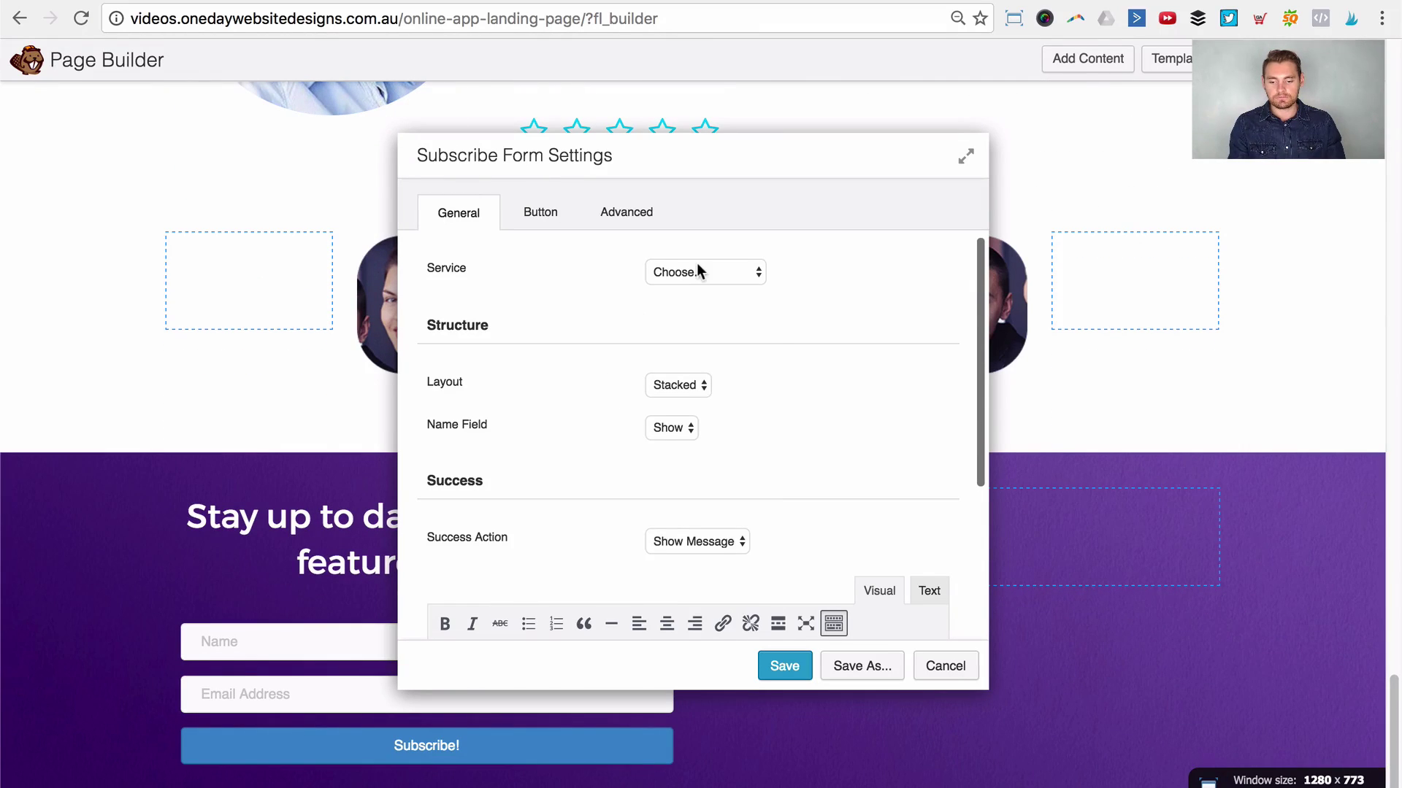
left_click(698, 271)
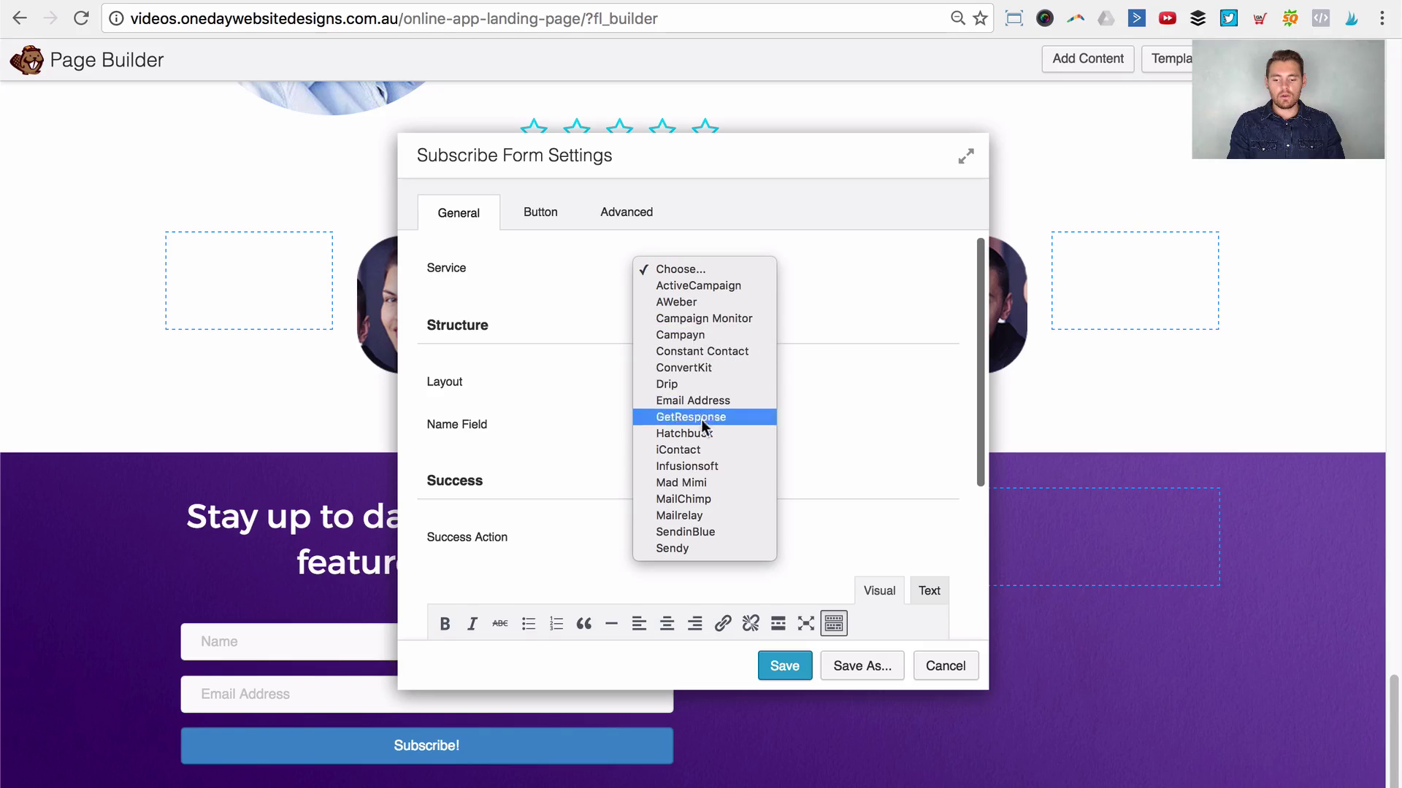
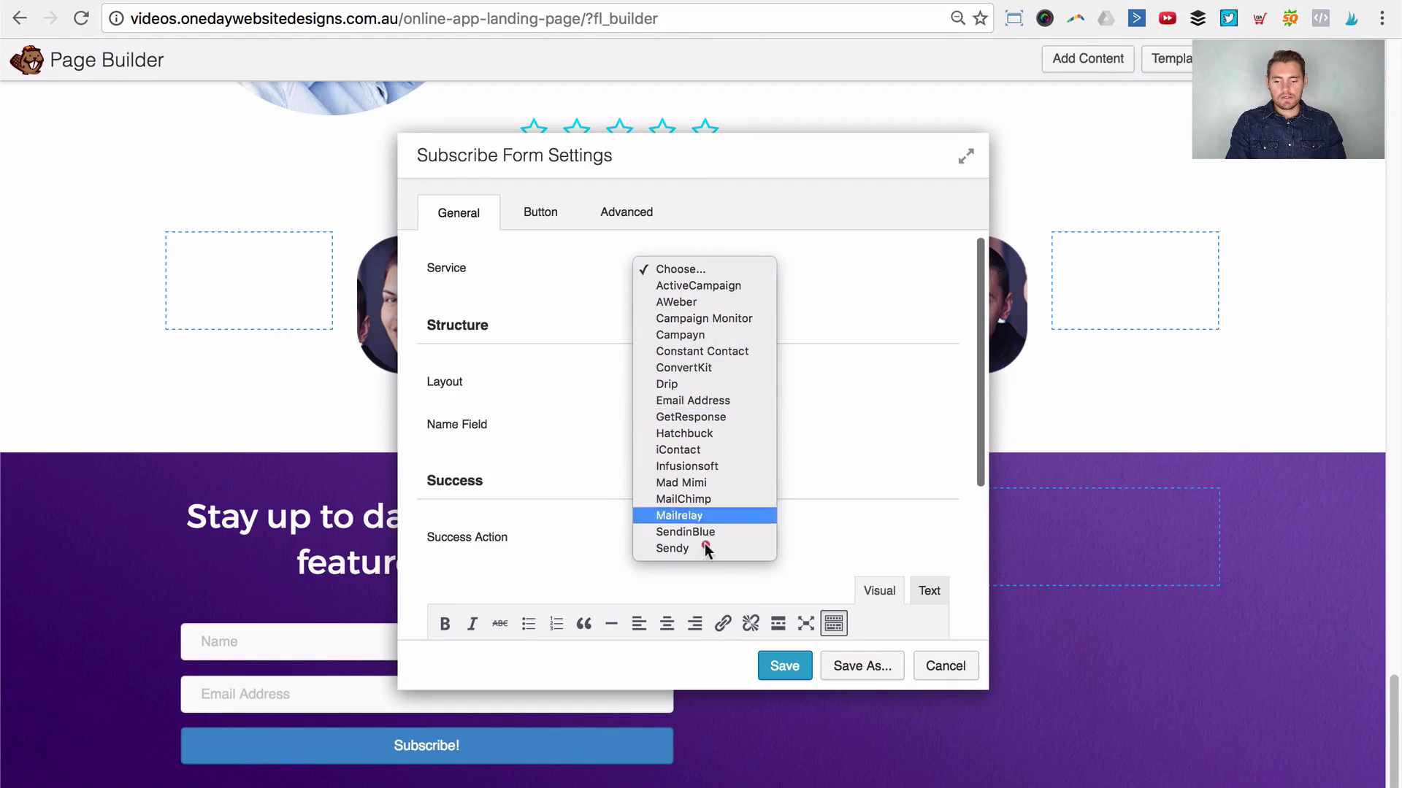
Step: Set the subscribe service to Email Address and connect a new account with its name and notification email
left_click(690, 397)
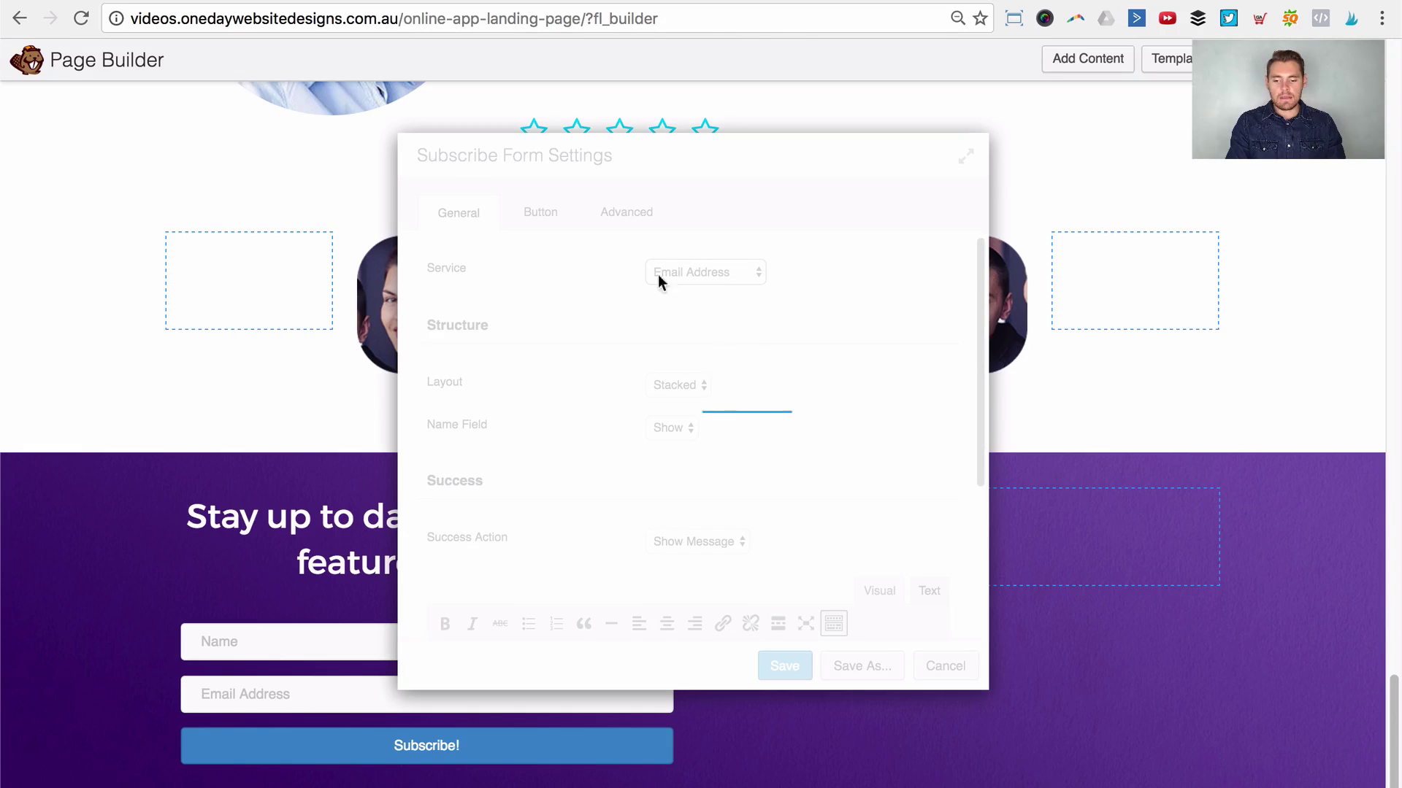
left_click(667, 317)
left_click(695, 344)
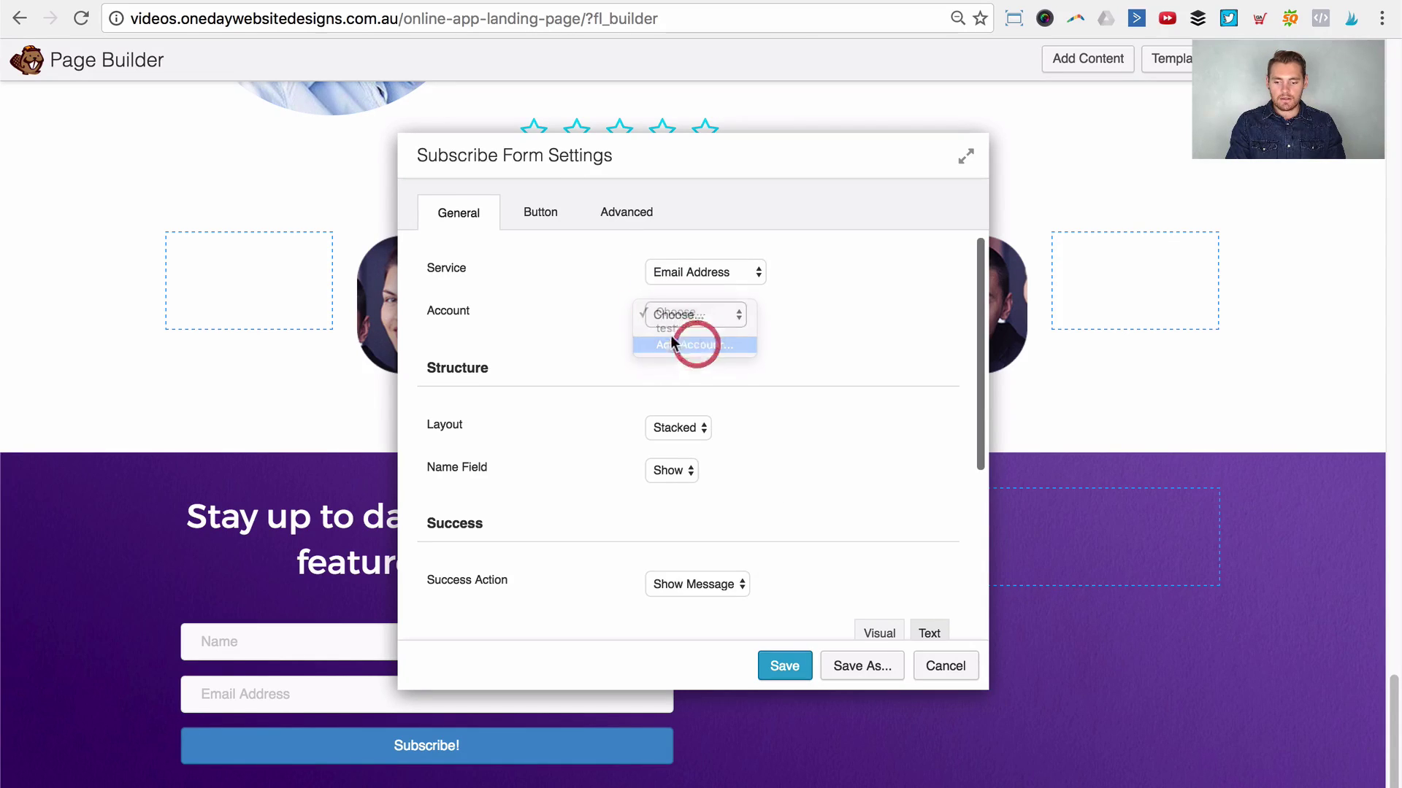
left_click(673, 355)
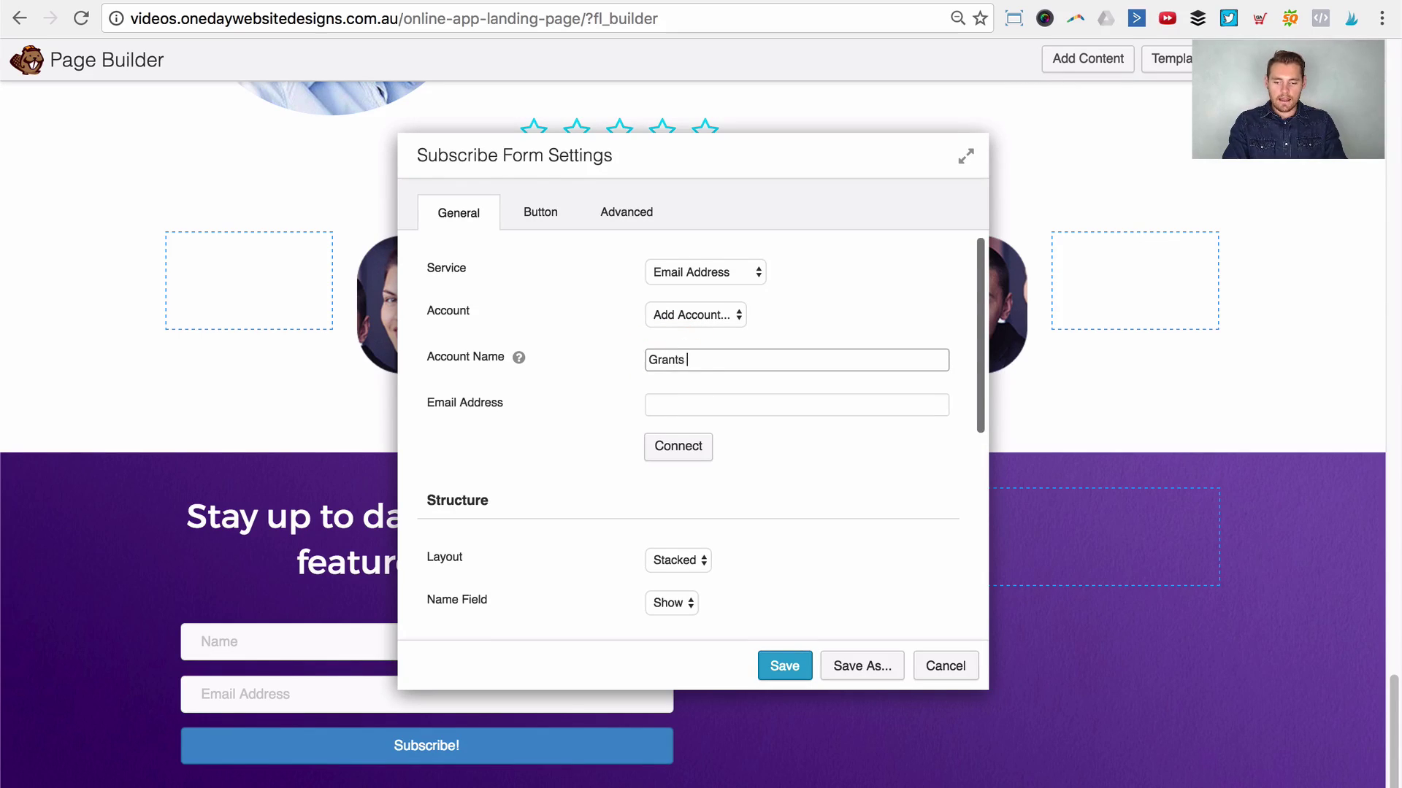
left_click(648, 405)
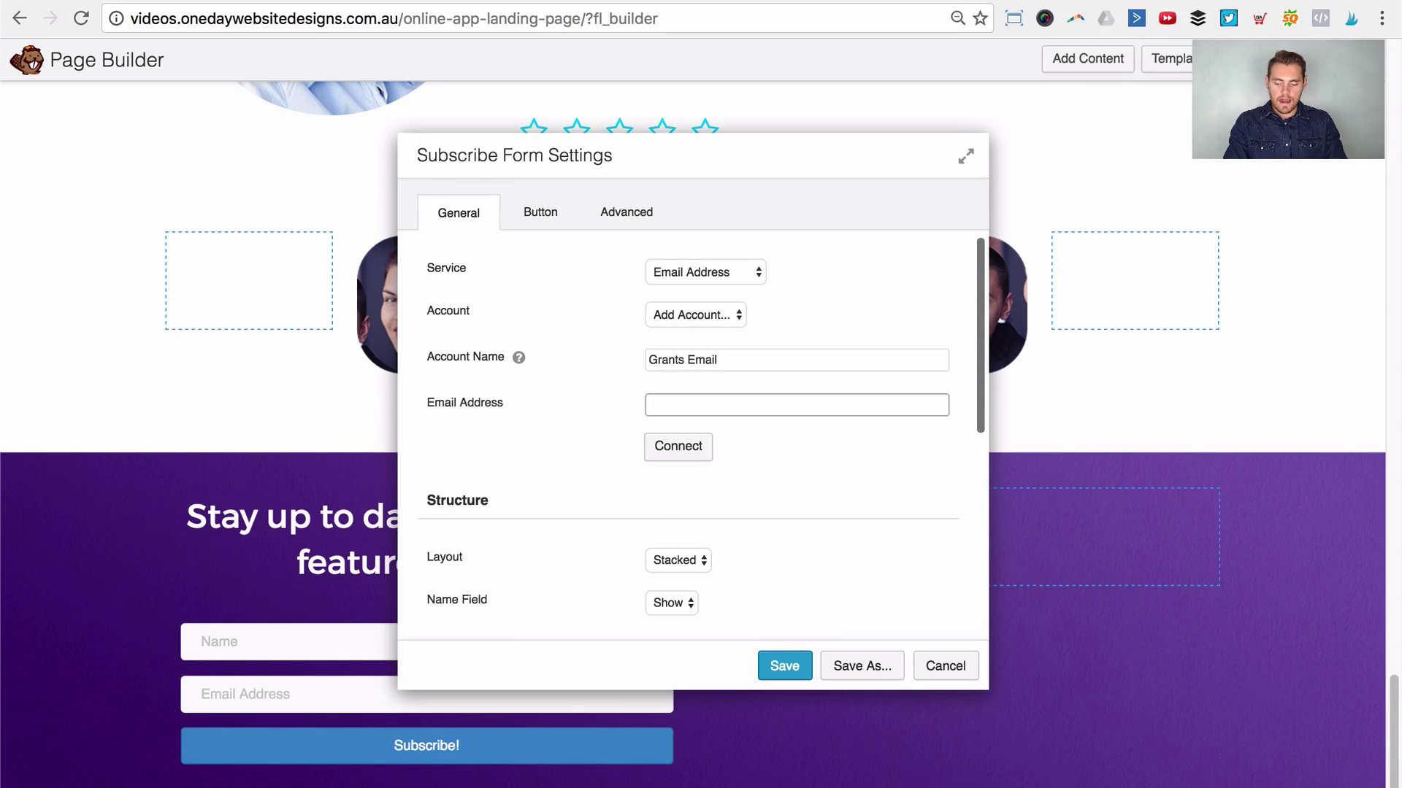
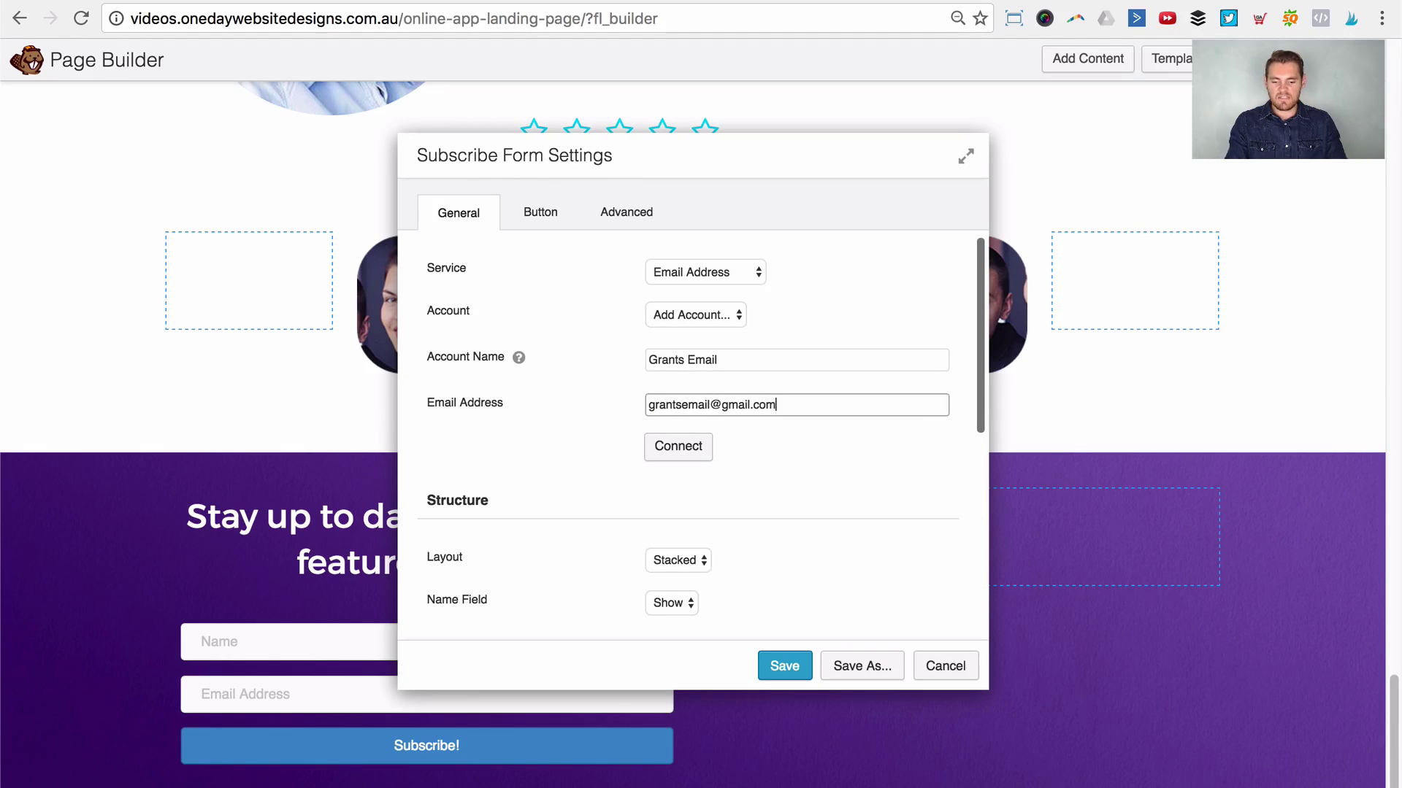
left_click(699, 455)
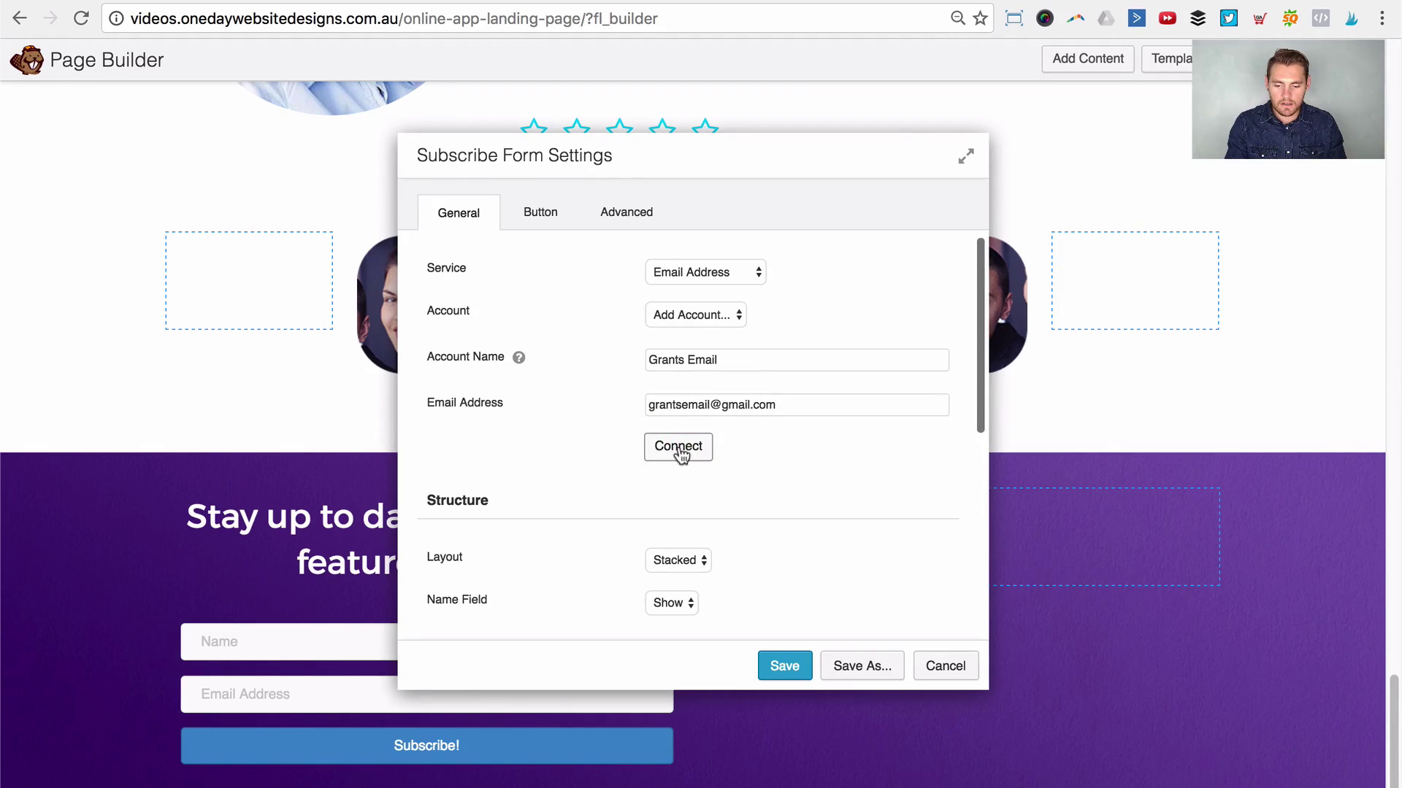
left_click(703, 317)
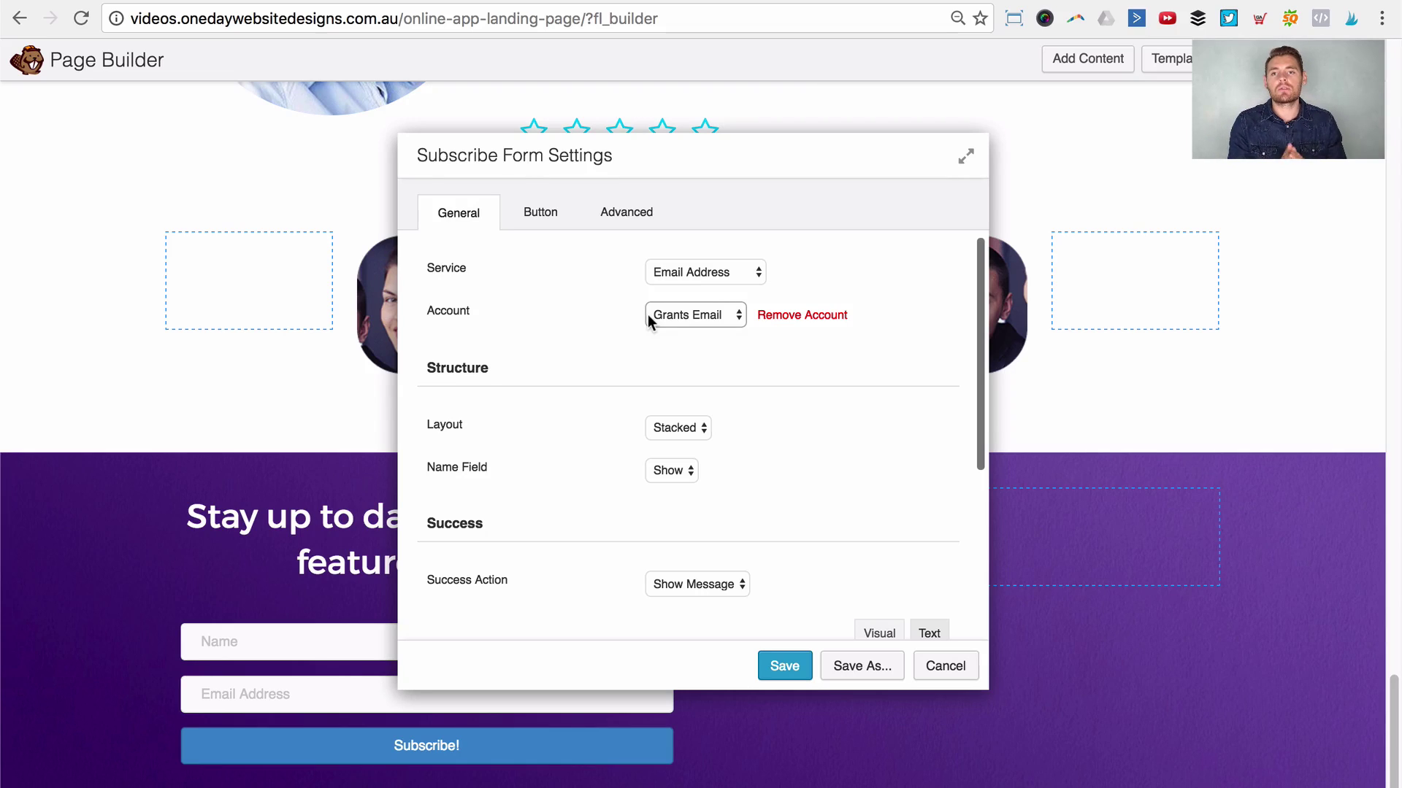
Step: Keep the newly connected account selected and leave the success action as showing a message
left_click(646, 314)
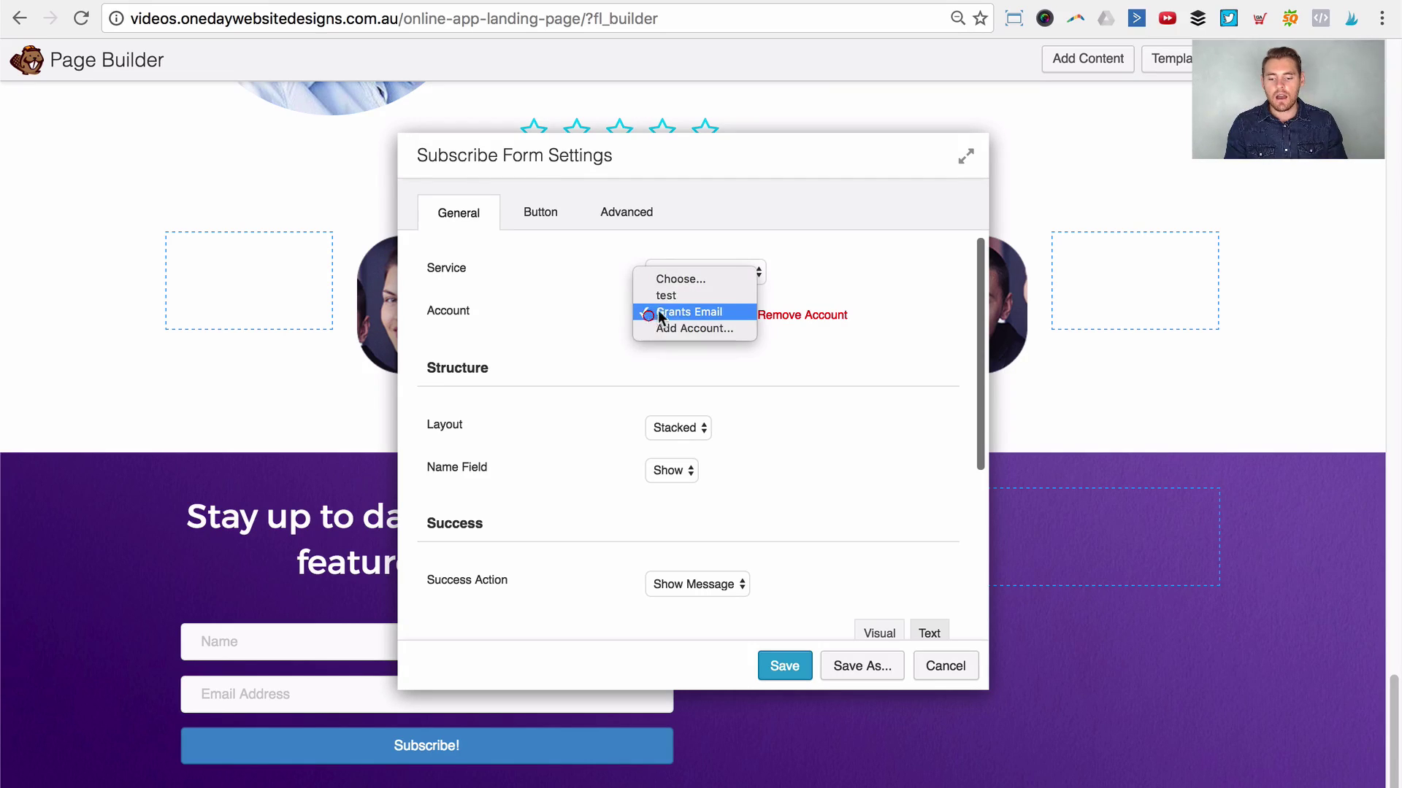
left_click(677, 314)
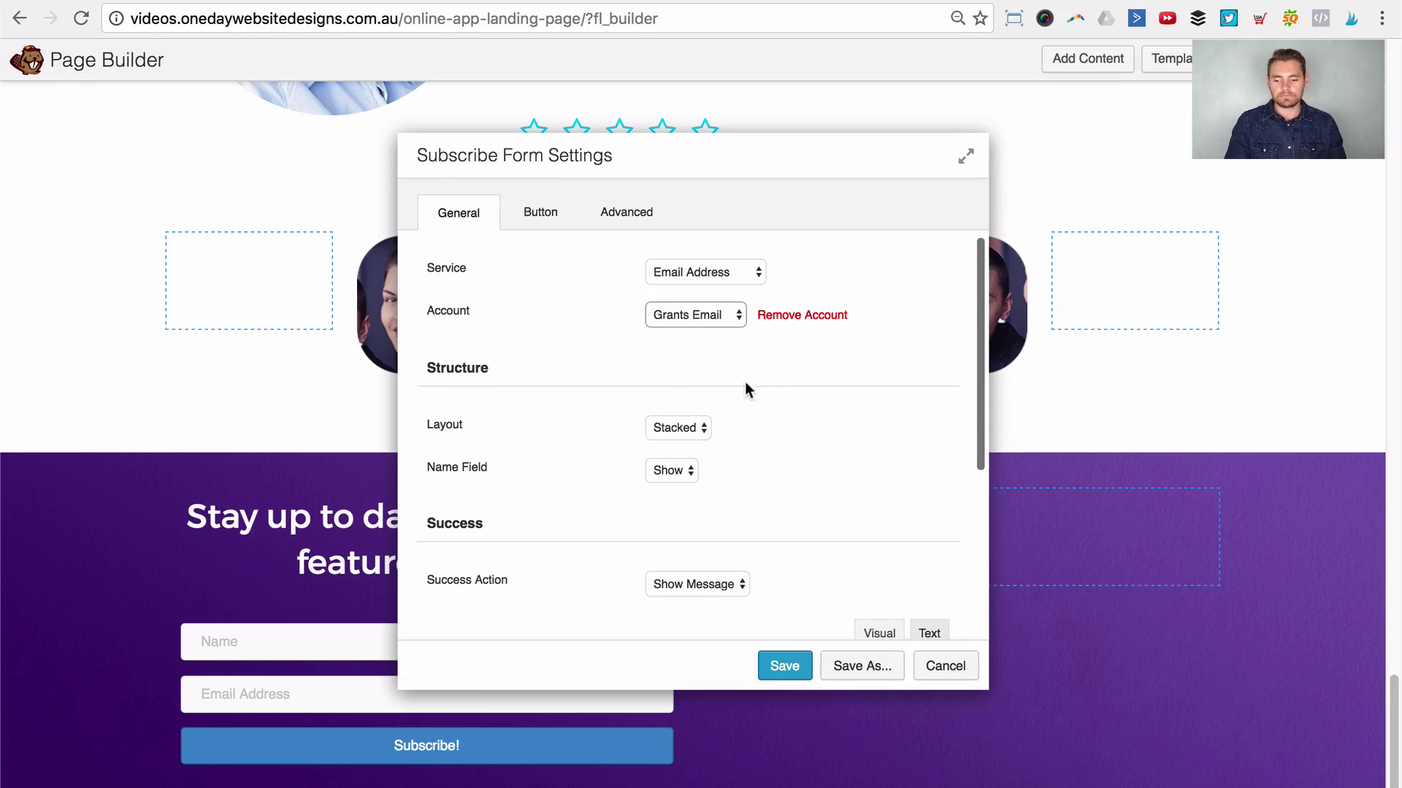
scroll(743, 391, "down", 3)
scroll(712, 386, "down", 3)
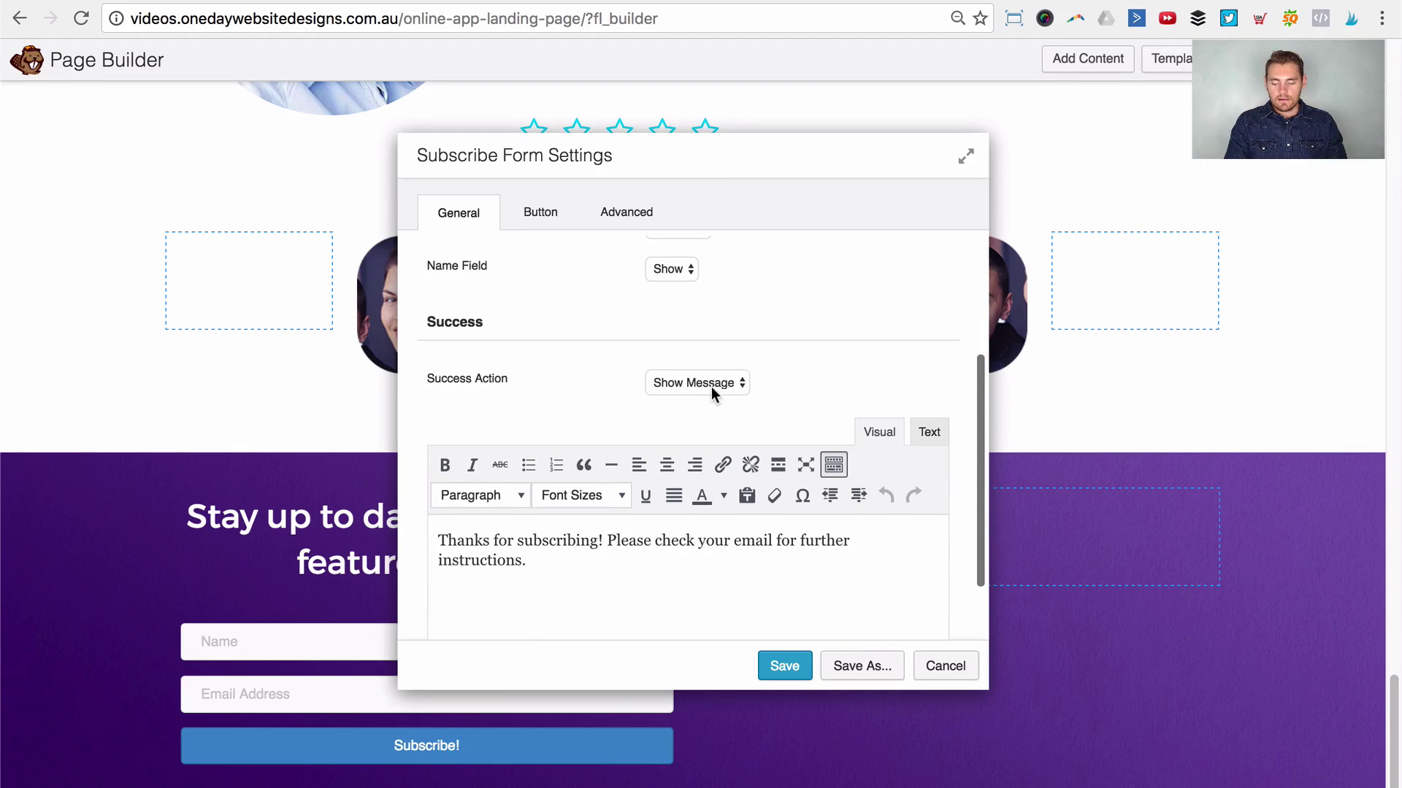
left_click(668, 382)
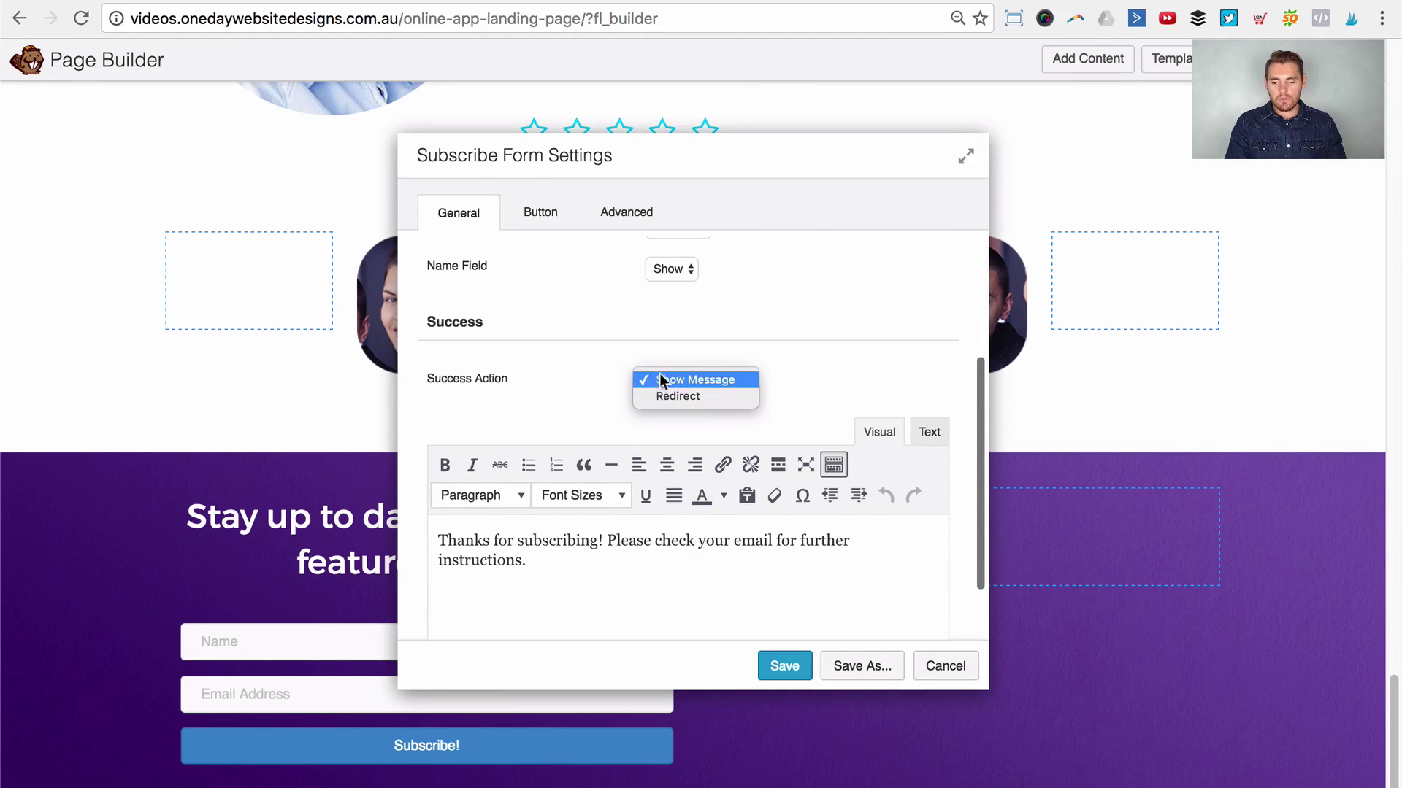
left_click(549, 366)
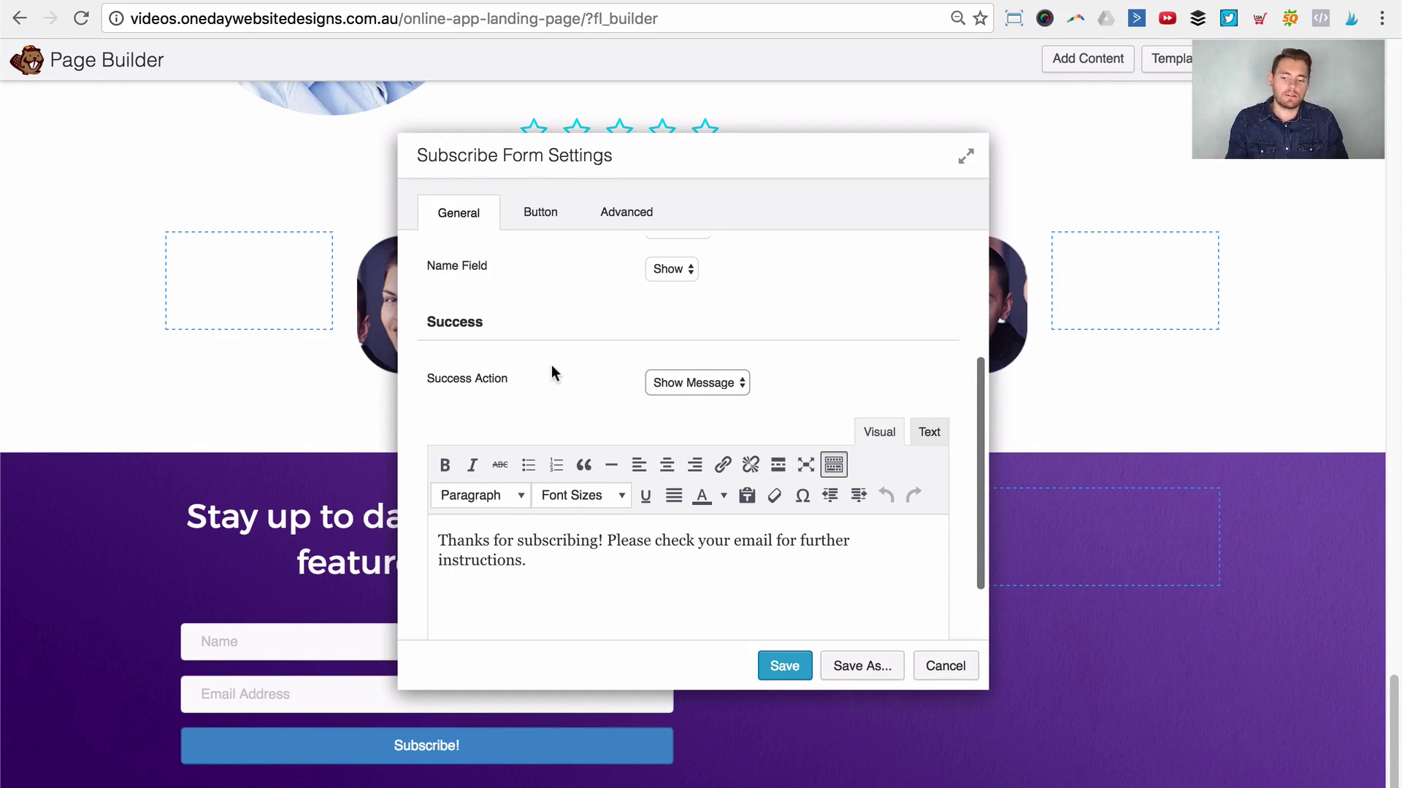
Step: Switch the form layout to Inline and move the settings panel aside to preview the form
scroll(584, 361, "up", 3)
left_click(671, 346)
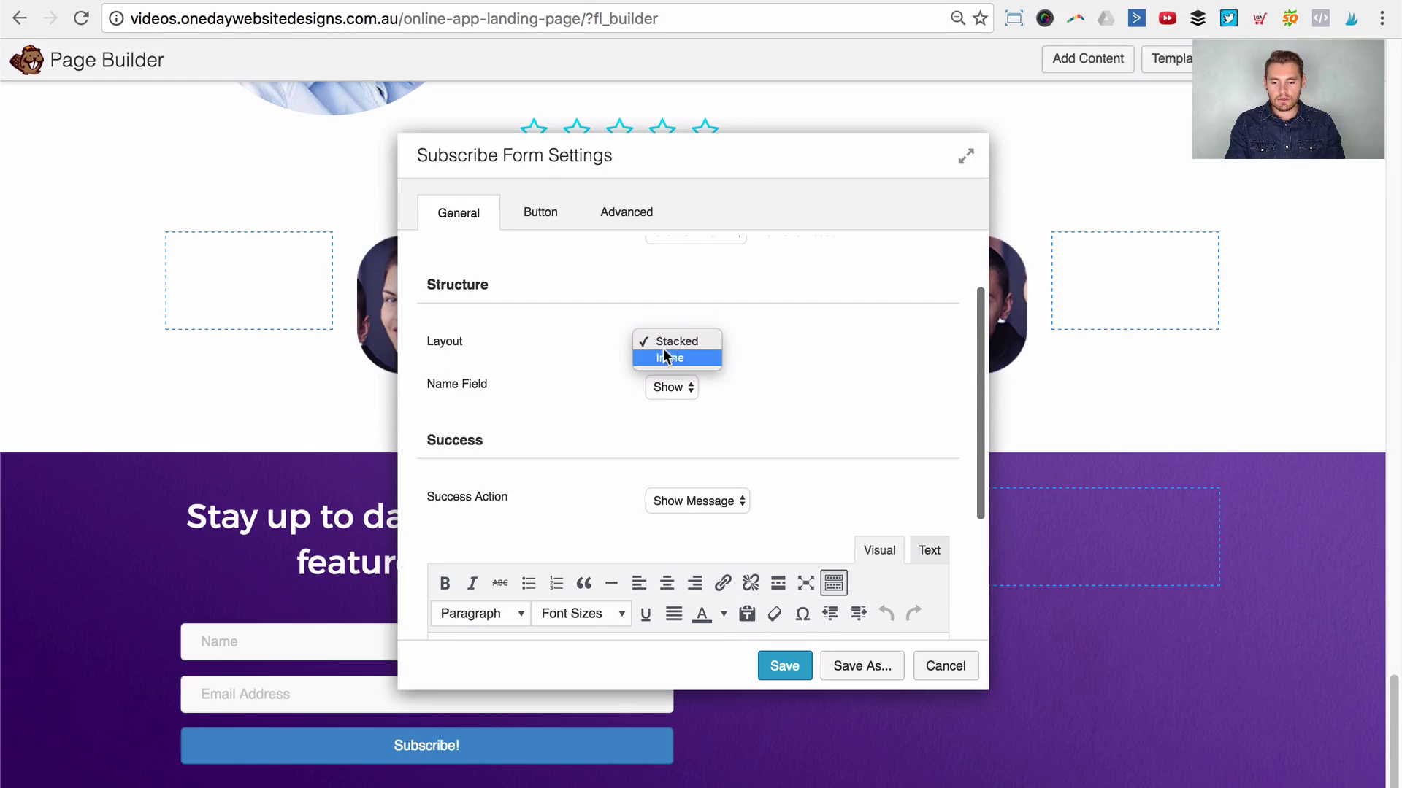
left_click(813, 357)
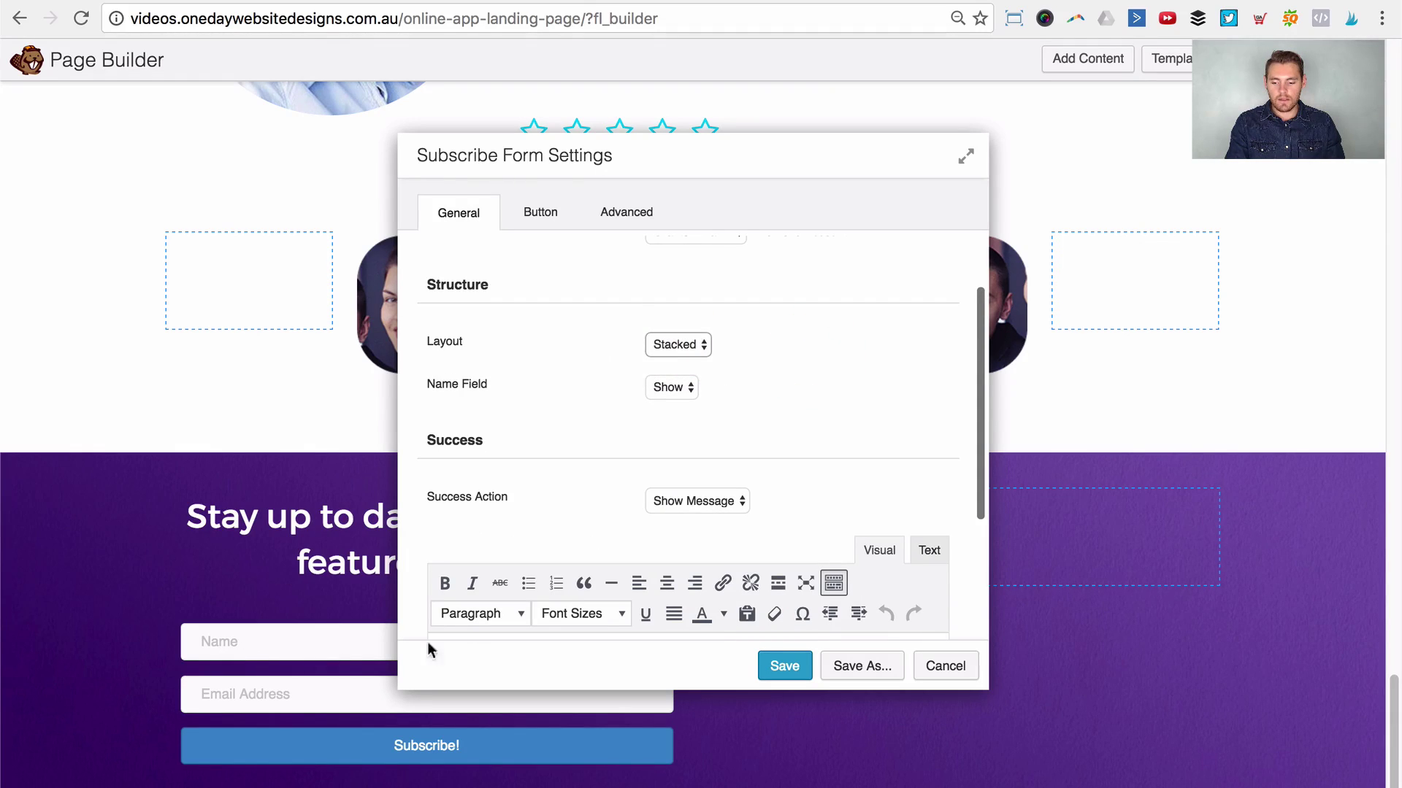
left_click(676, 346)
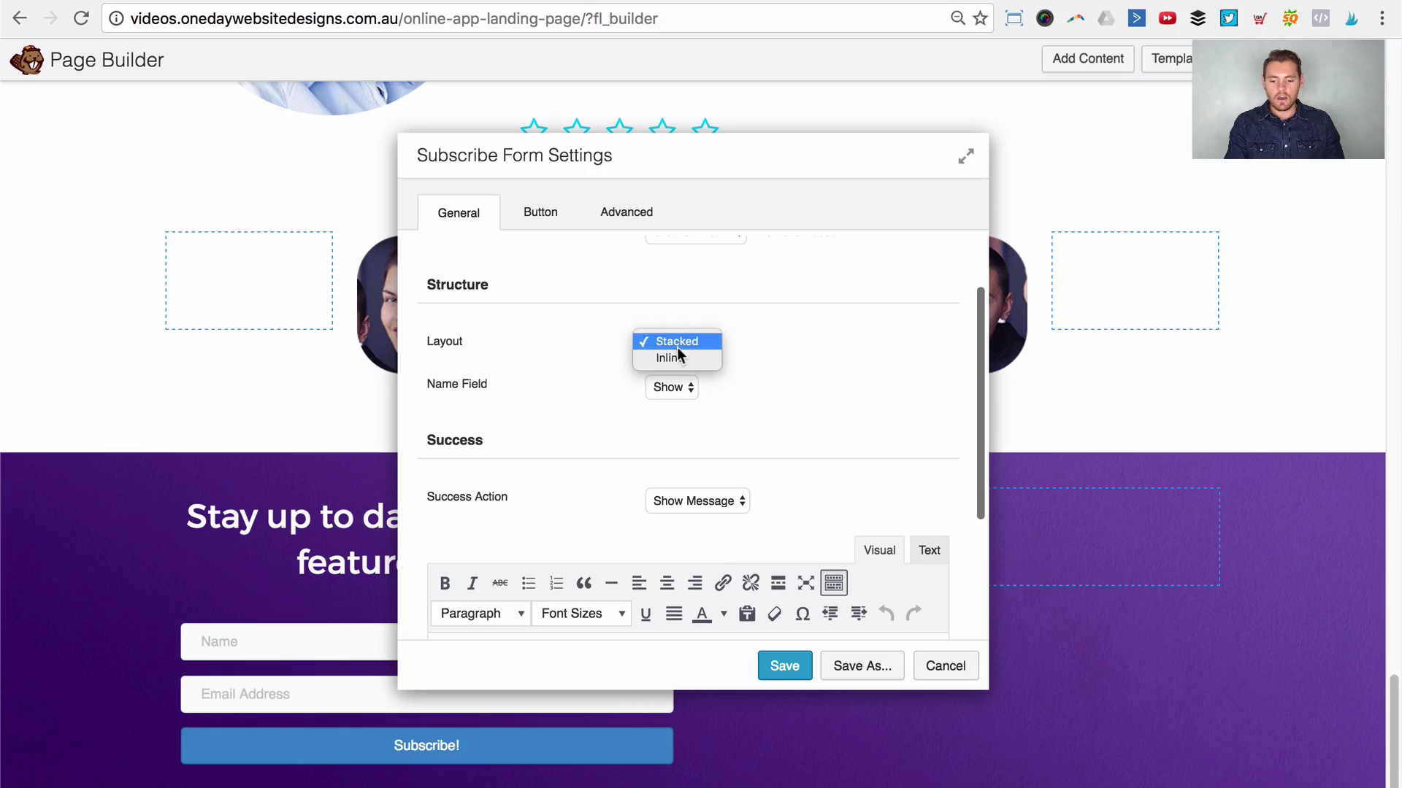
left_click(676, 358)
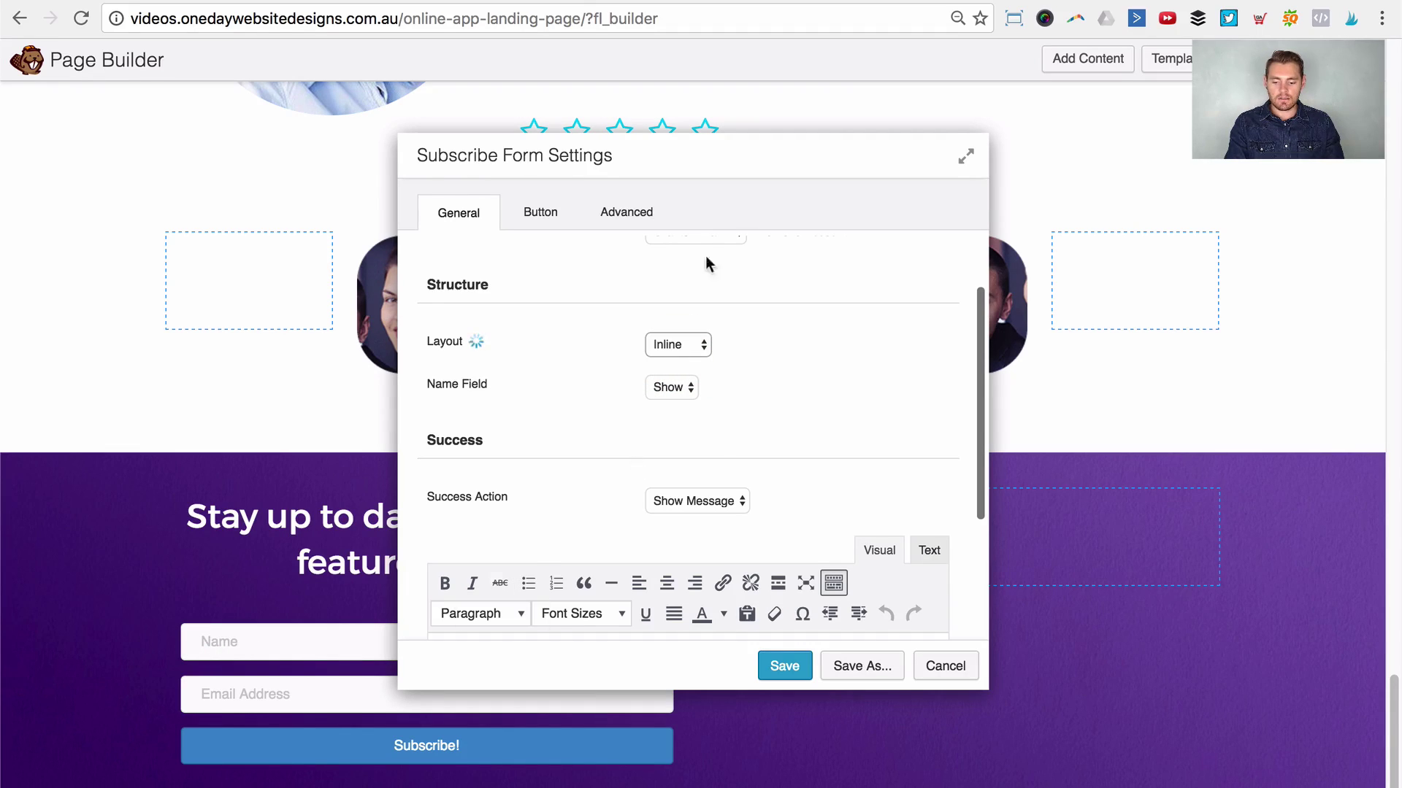
left_click_drag(742, 148, 1046, 93)
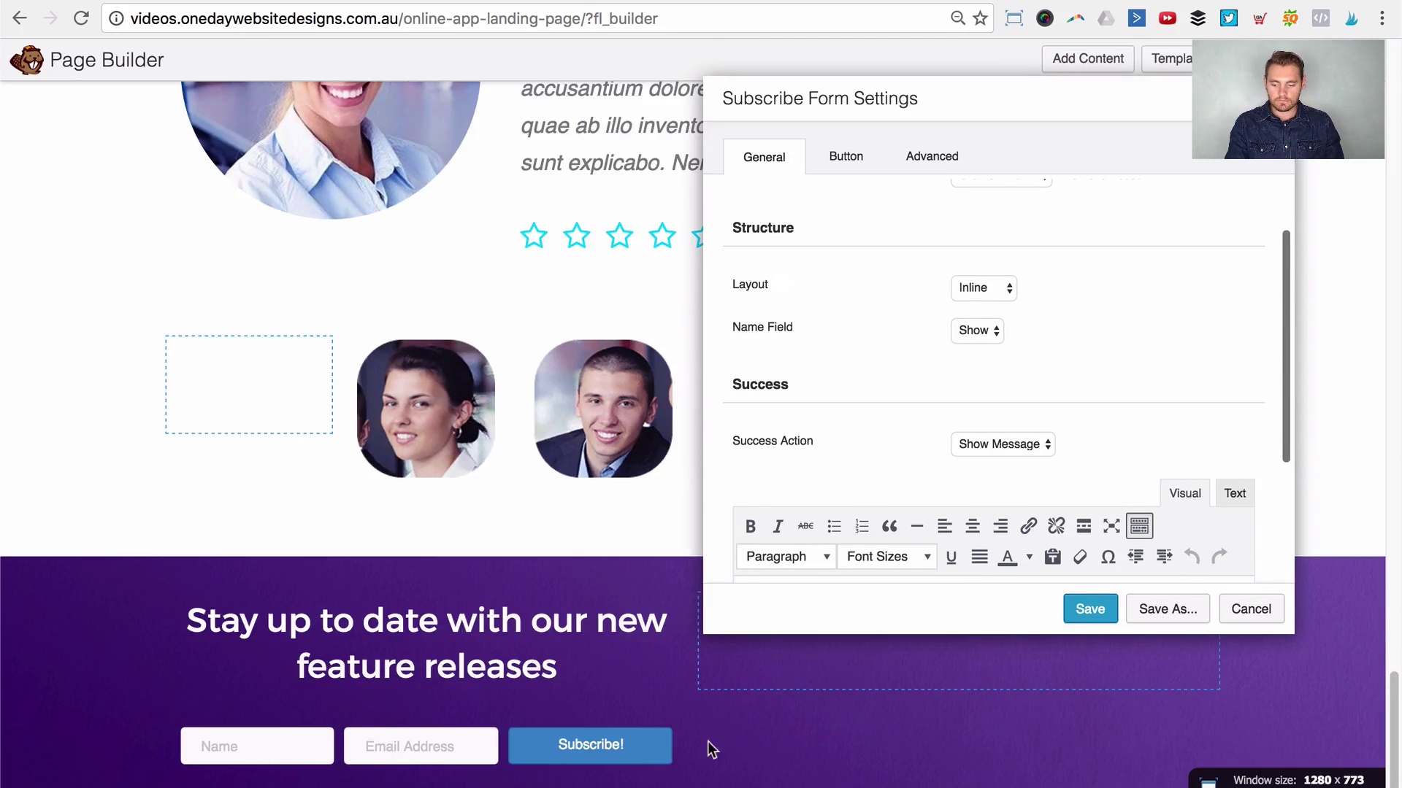
left_click(482, 2)
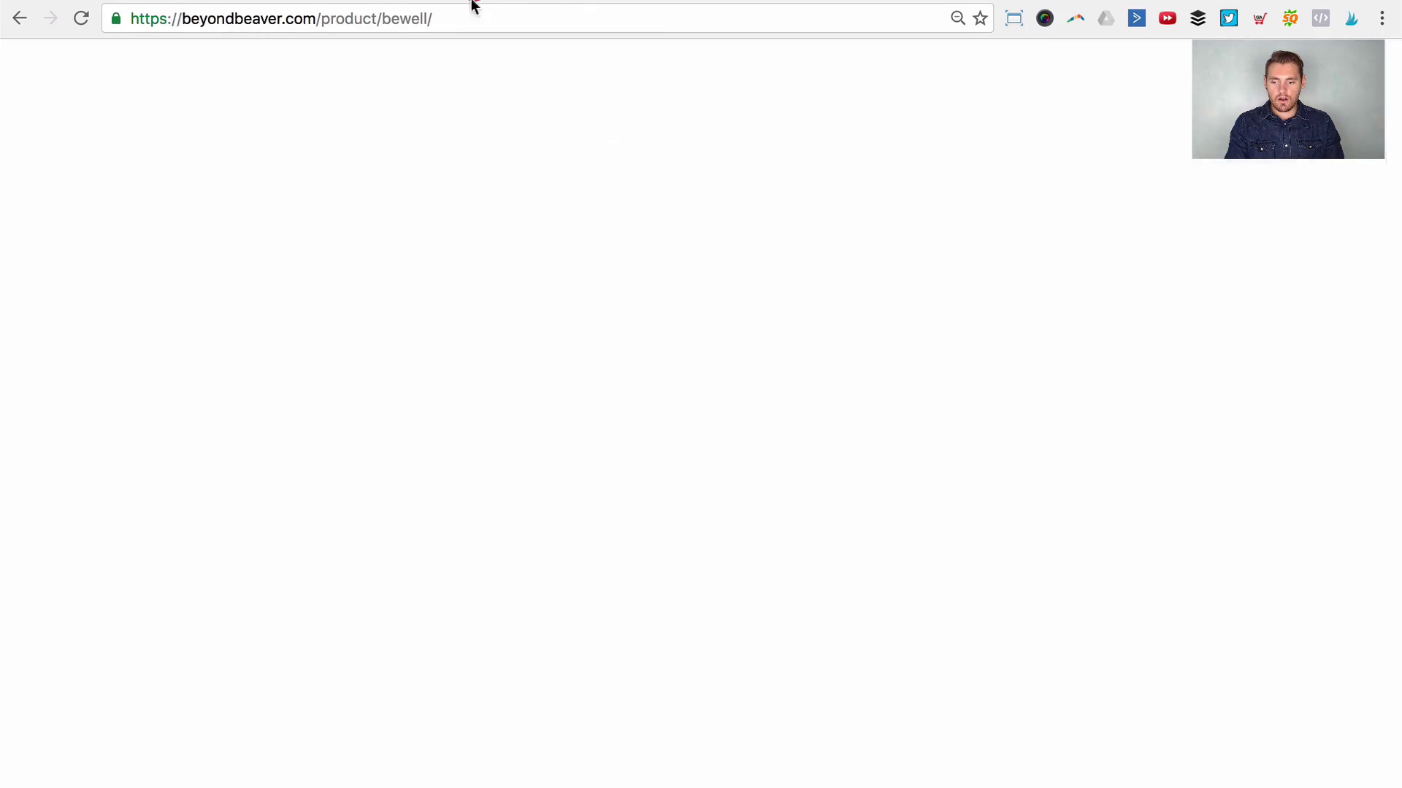
scroll(603, 379, "down", 5)
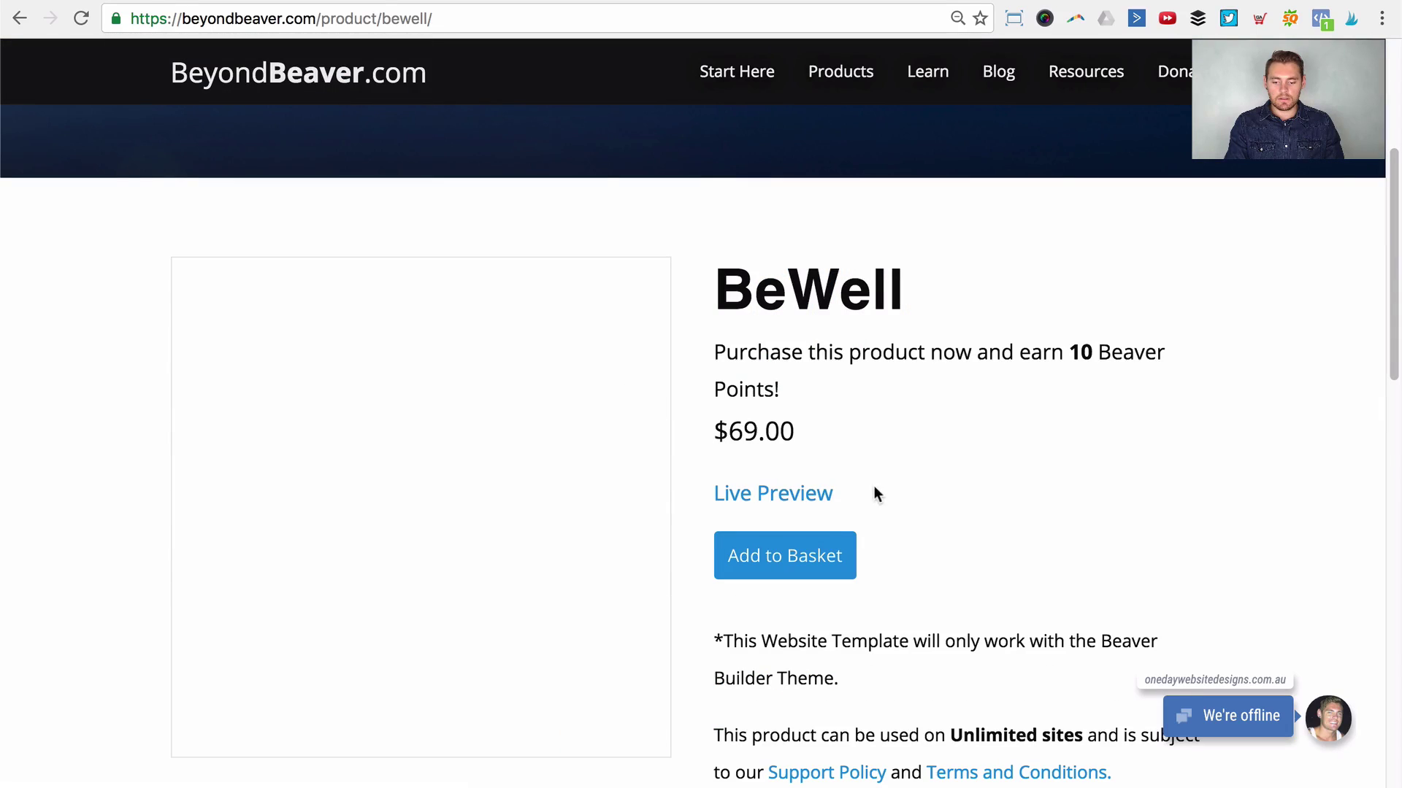
left_click(770, 502)
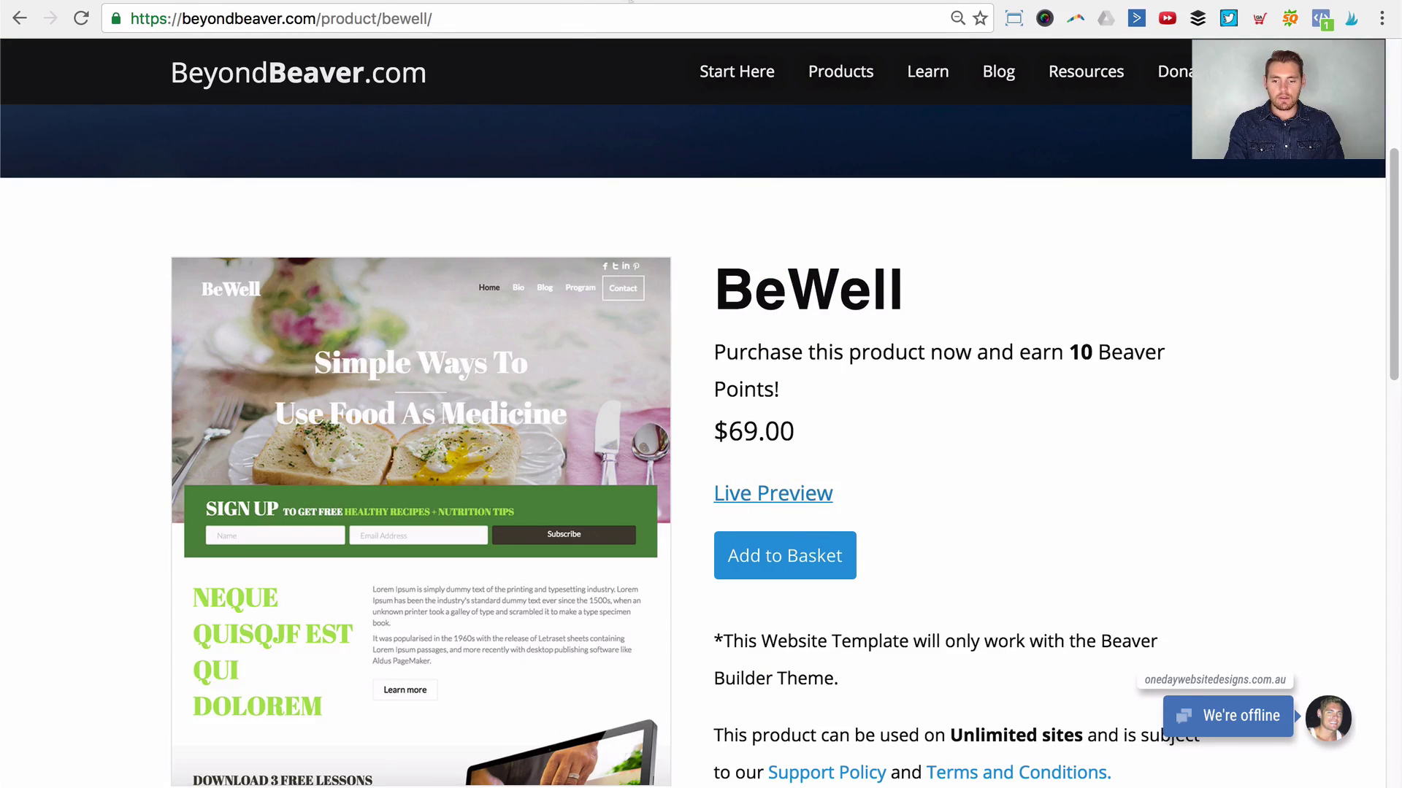
left_click(625, 3)
left_click(517, 2)
left_click(317, 3)
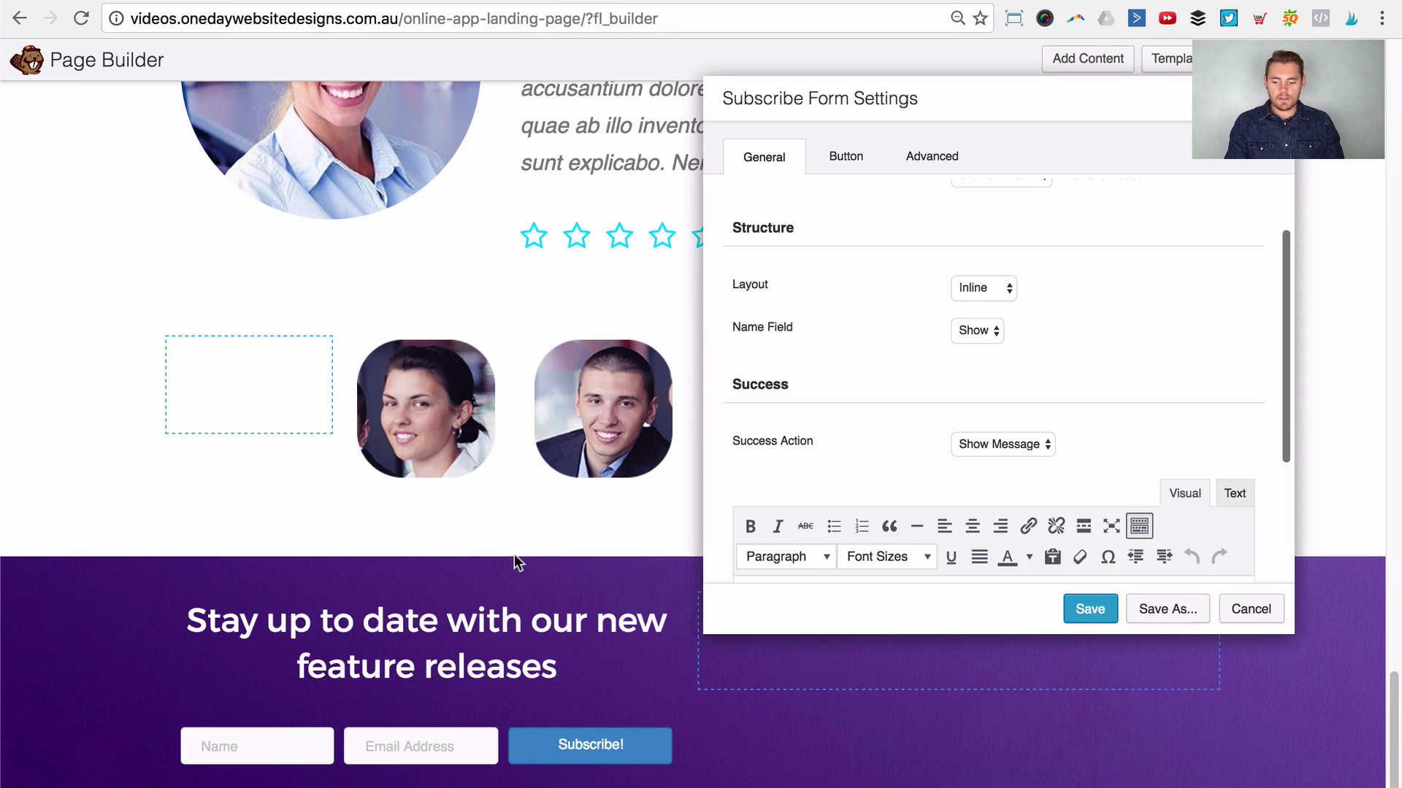
Step: Switch the subscribe form layout back to Stacked
left_click(978, 289)
left_click(979, 269)
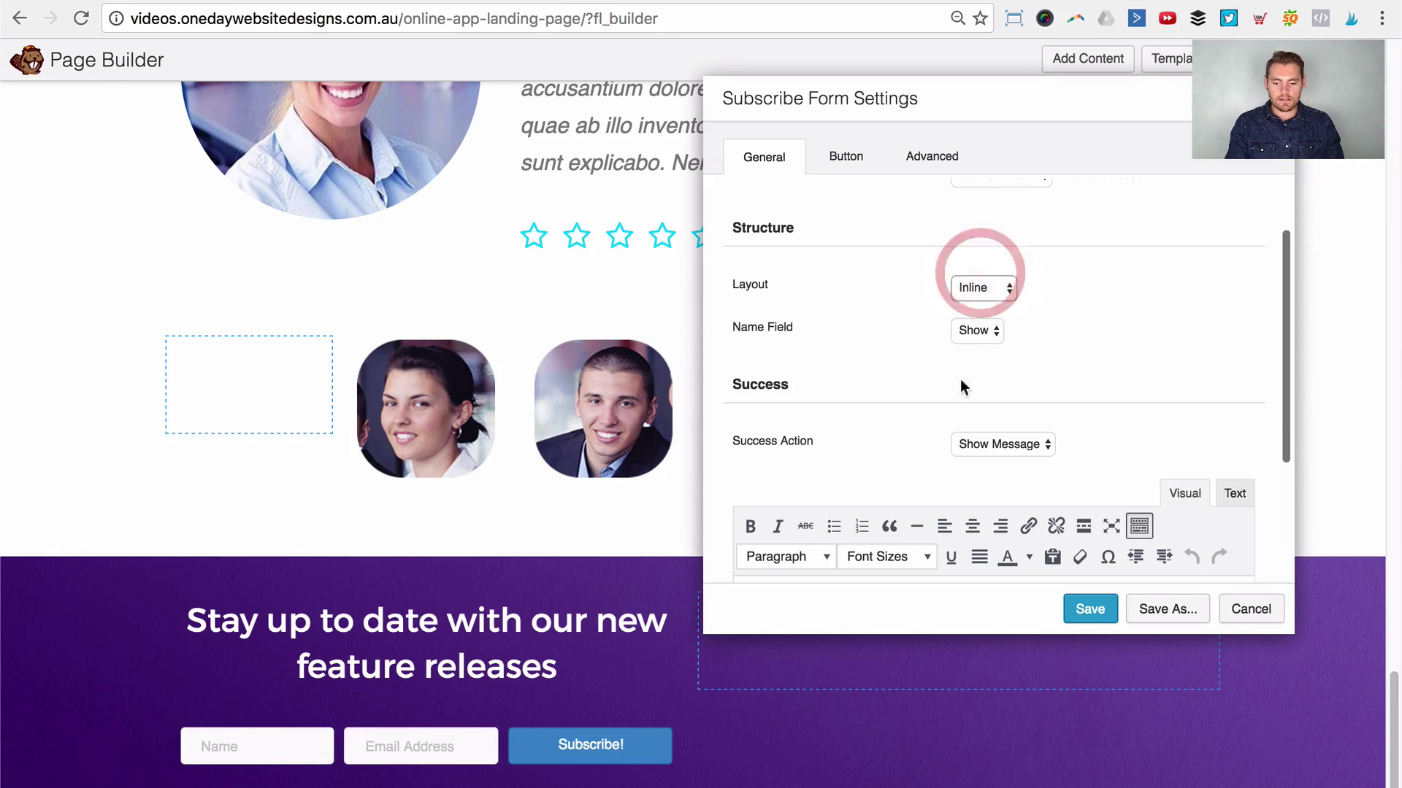
left_click(896, 115)
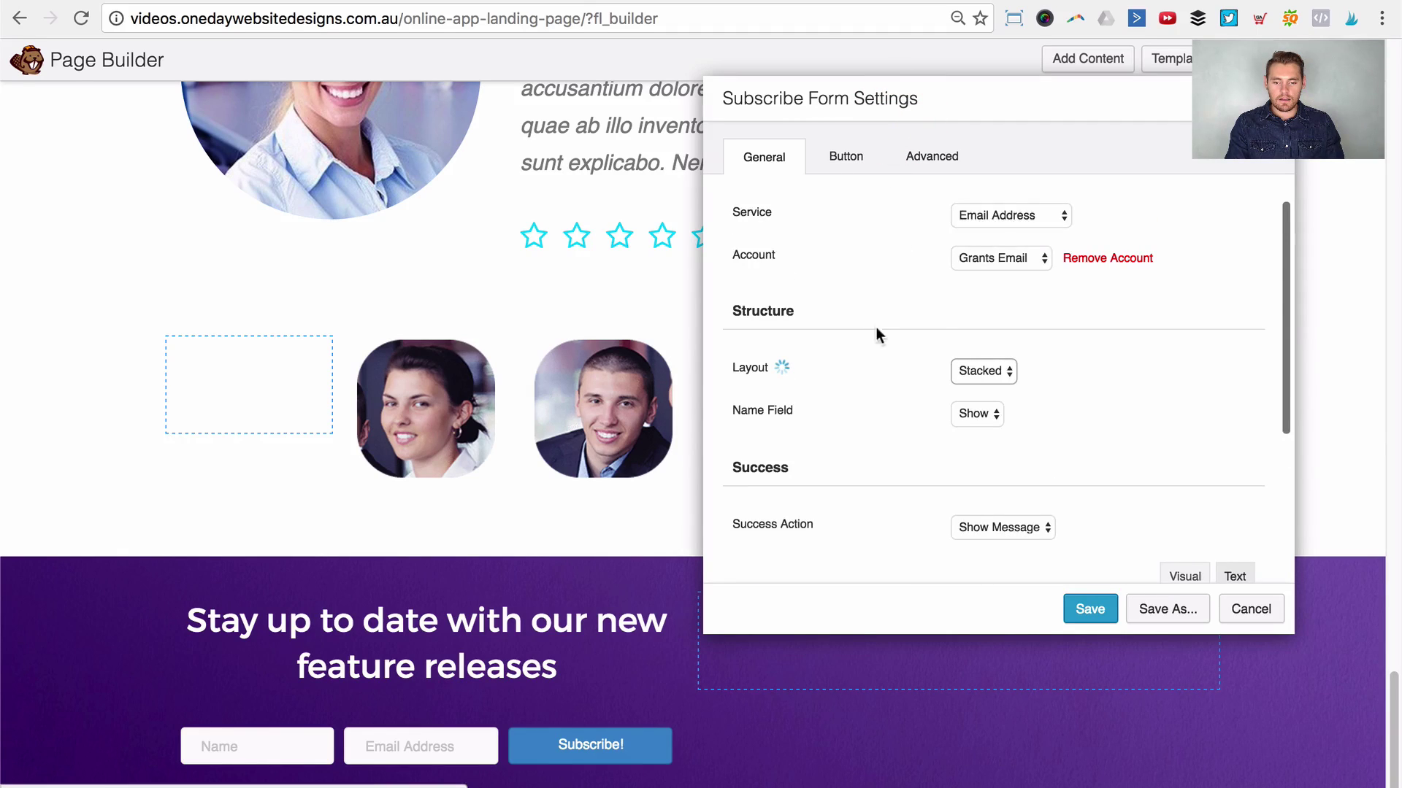
scroll(883, 341, "down", 4)
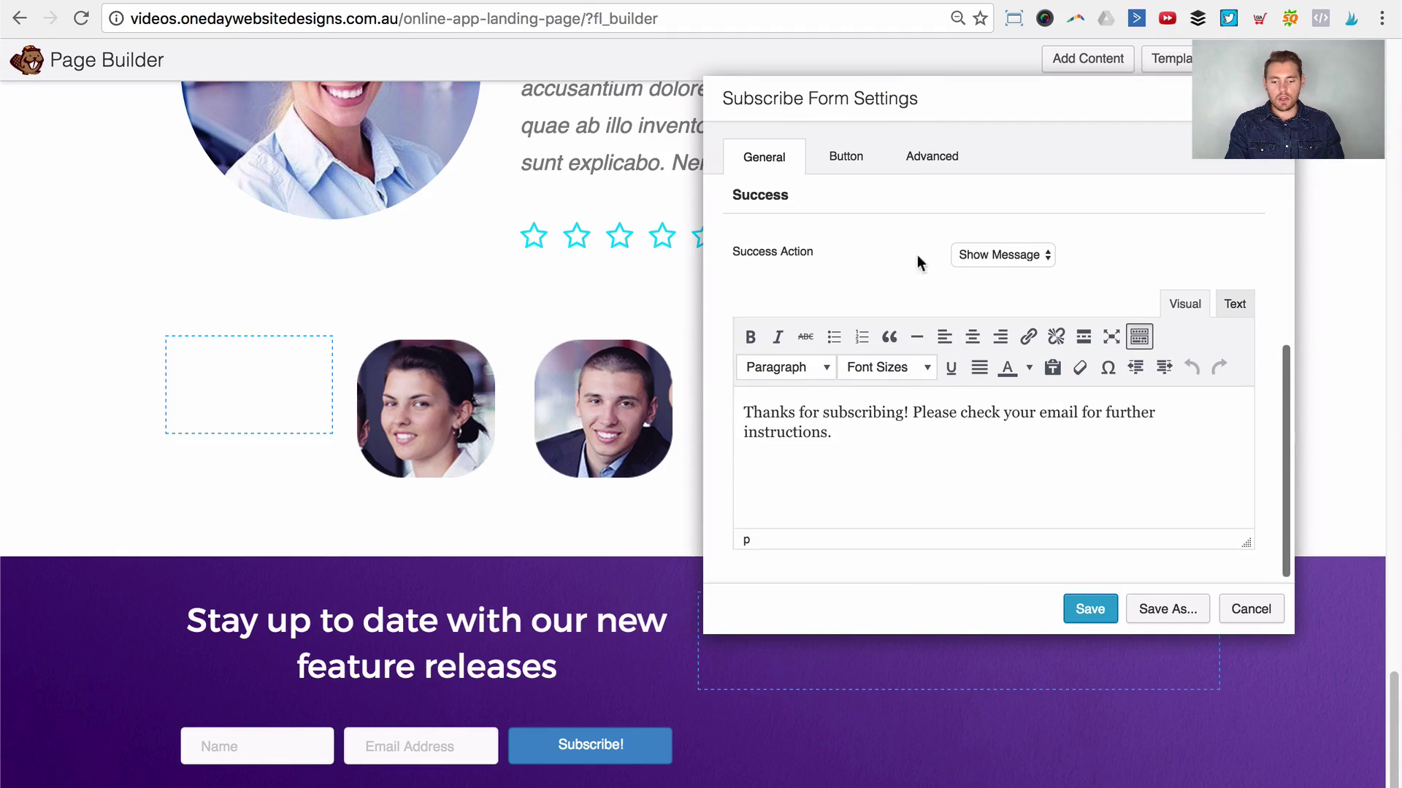
scroll(949, 259, "up", 4)
scroll(997, 224, "down", 4)
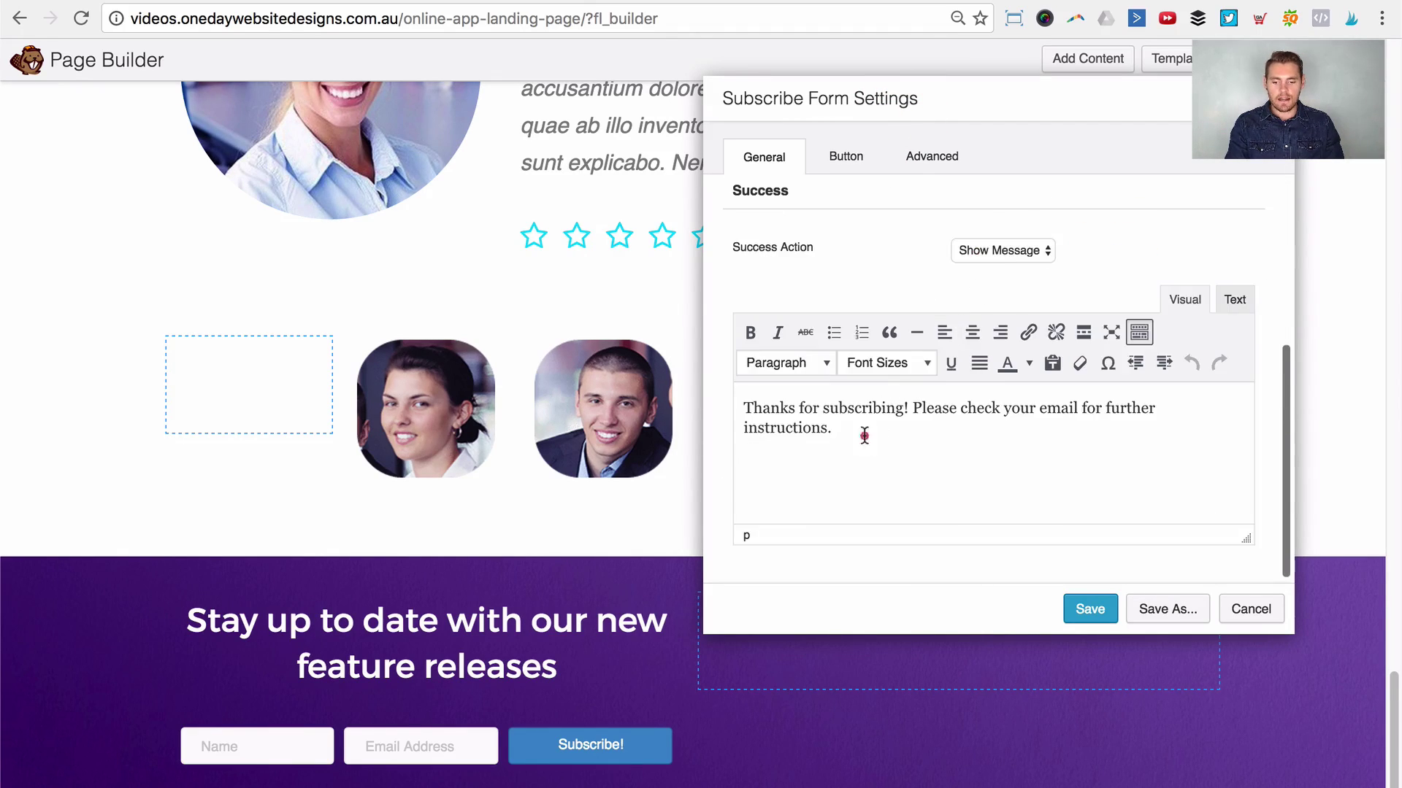
Step: Change the success message to read 'Thanks for emailing us!'
left_click_drag(864, 435, 682, 375)
left_click(900, 421)
double_click(866, 409)
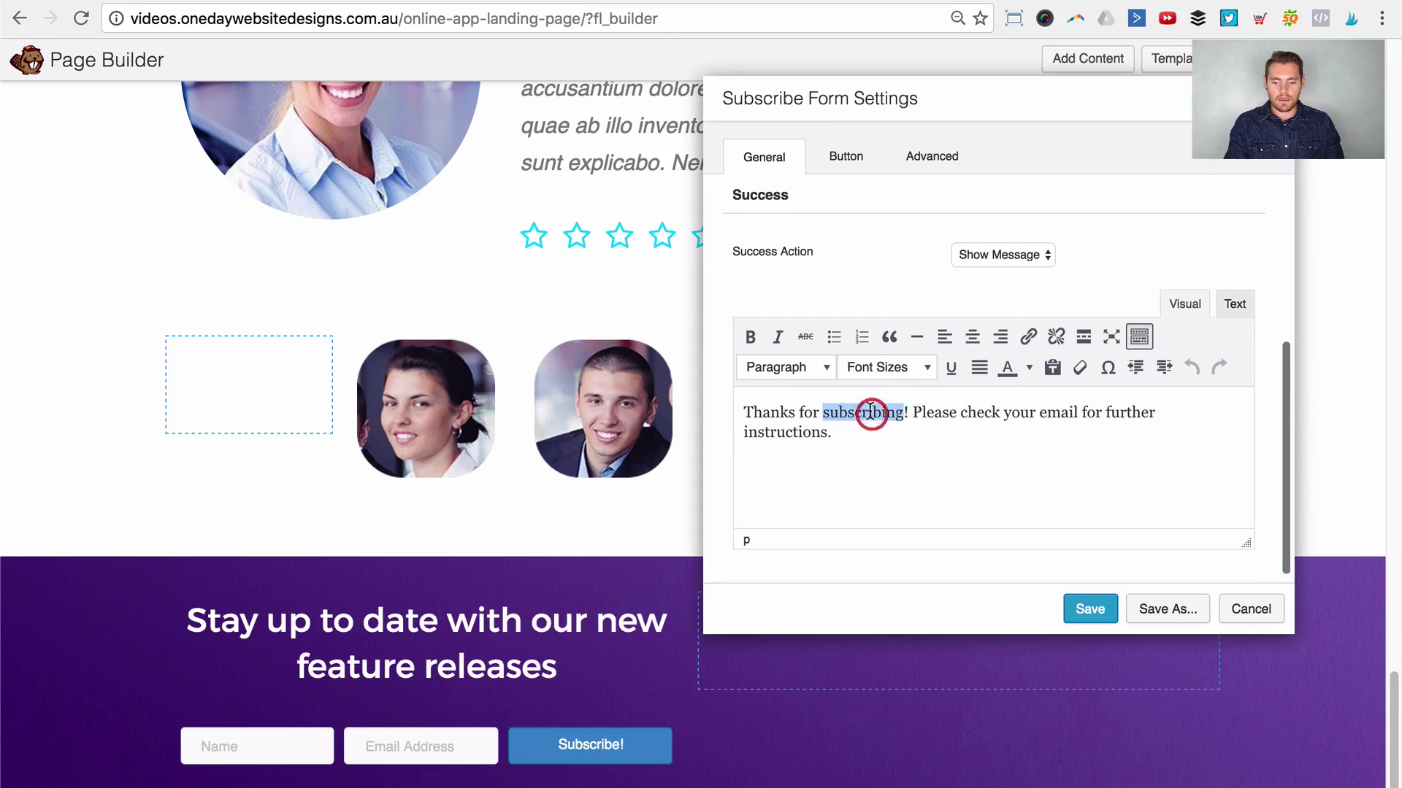
type("emailingus")
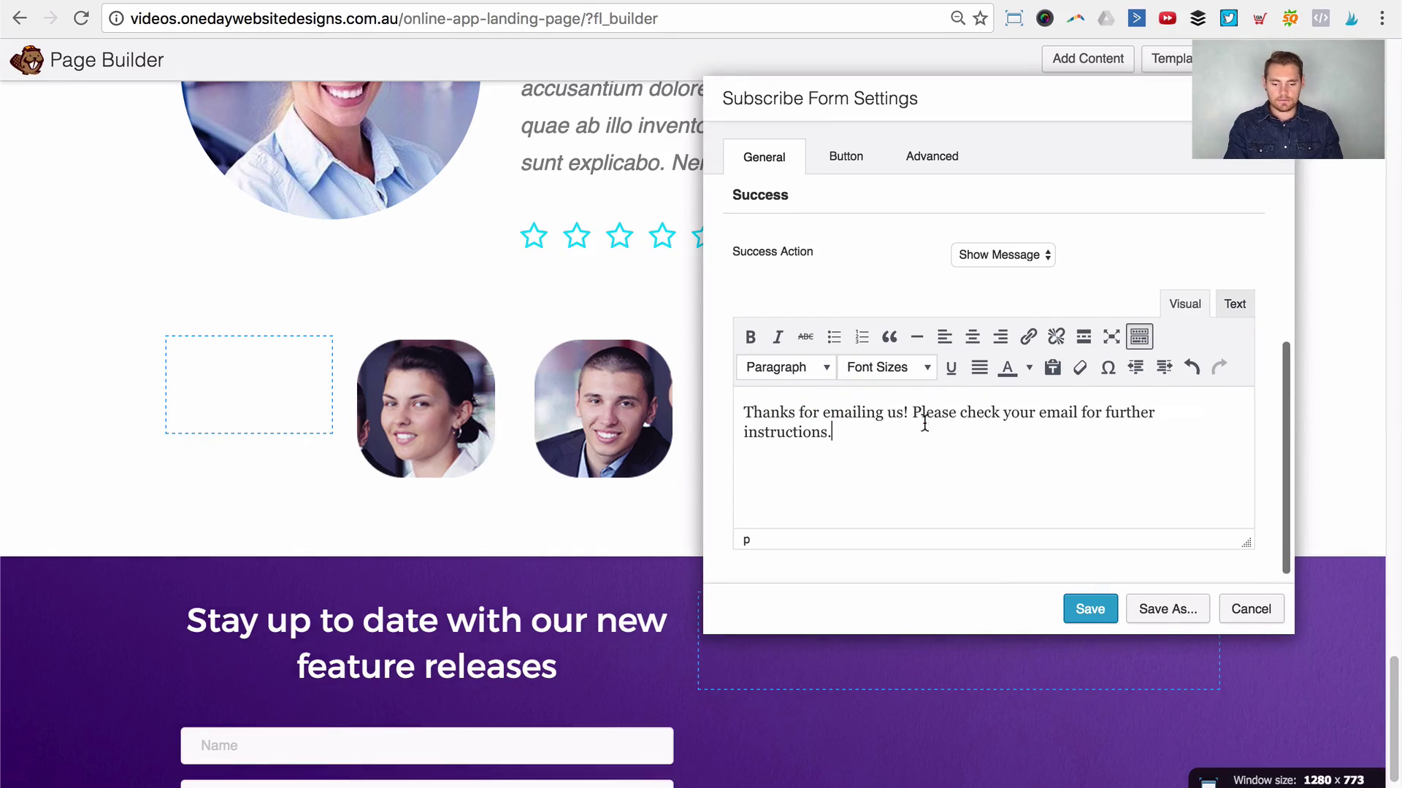
scroll(920, 394, "up", 5)
left_click(846, 159)
scroll(492, 453, "down", 5)
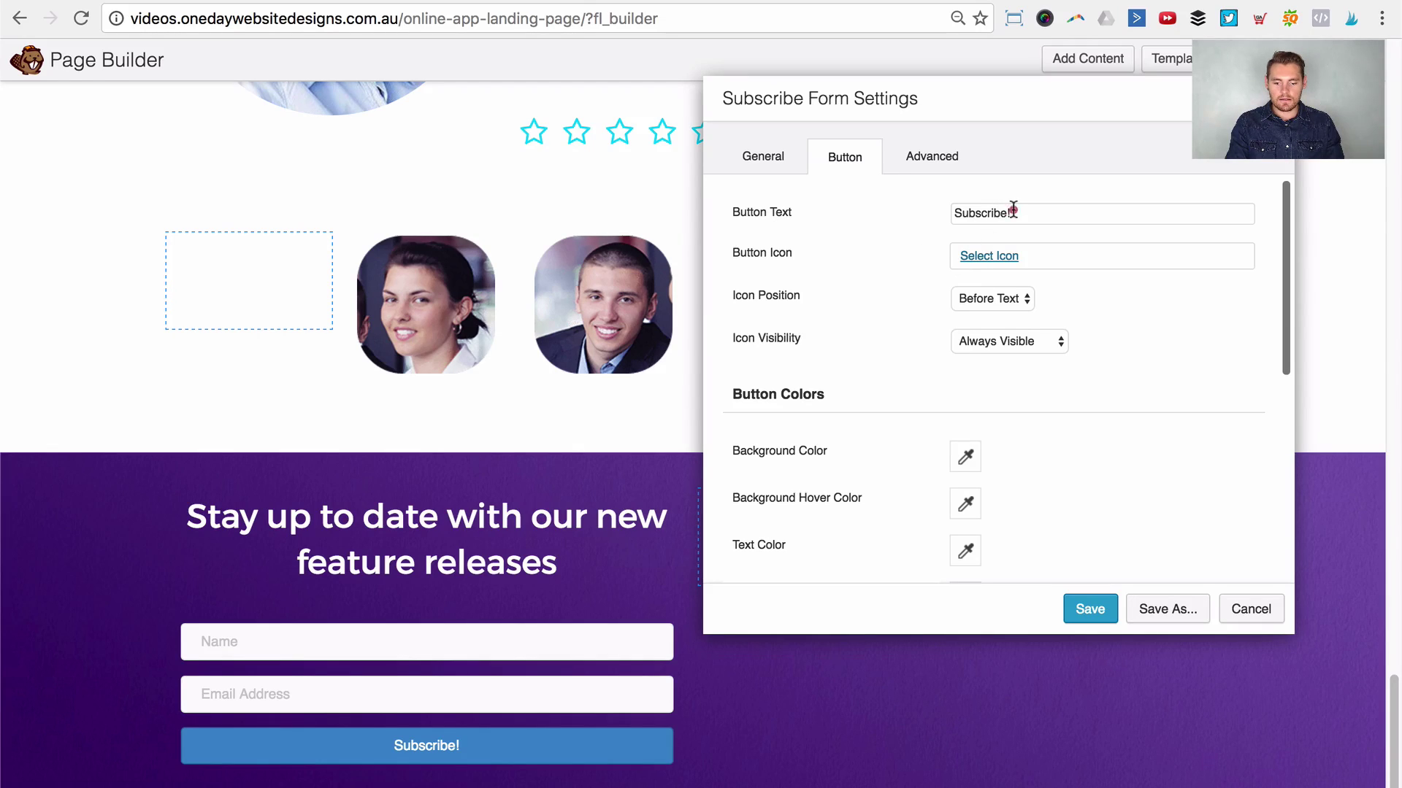
Step: Begin editing the button label and make the button background cyan
left_click(987, 213)
double_click(983, 213)
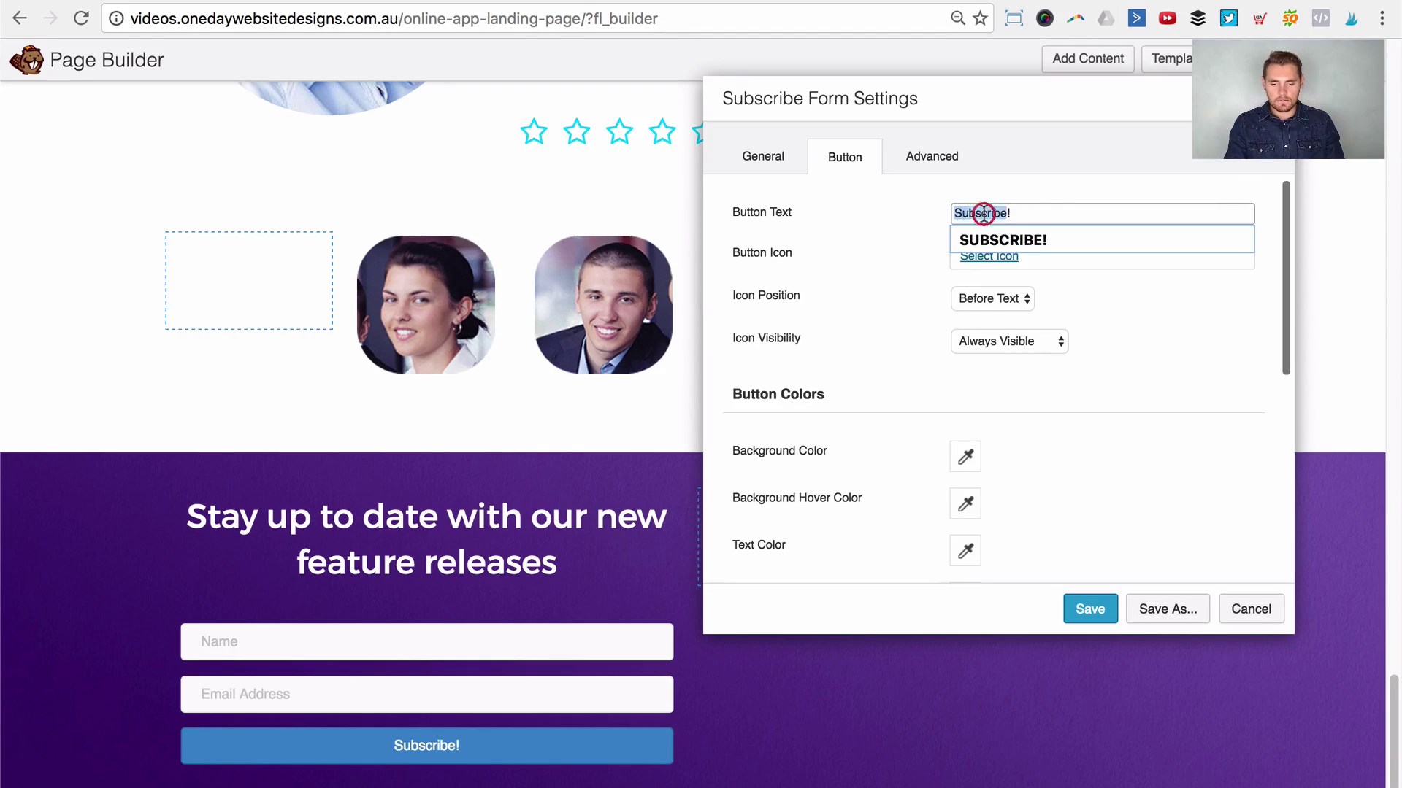
type("Email")
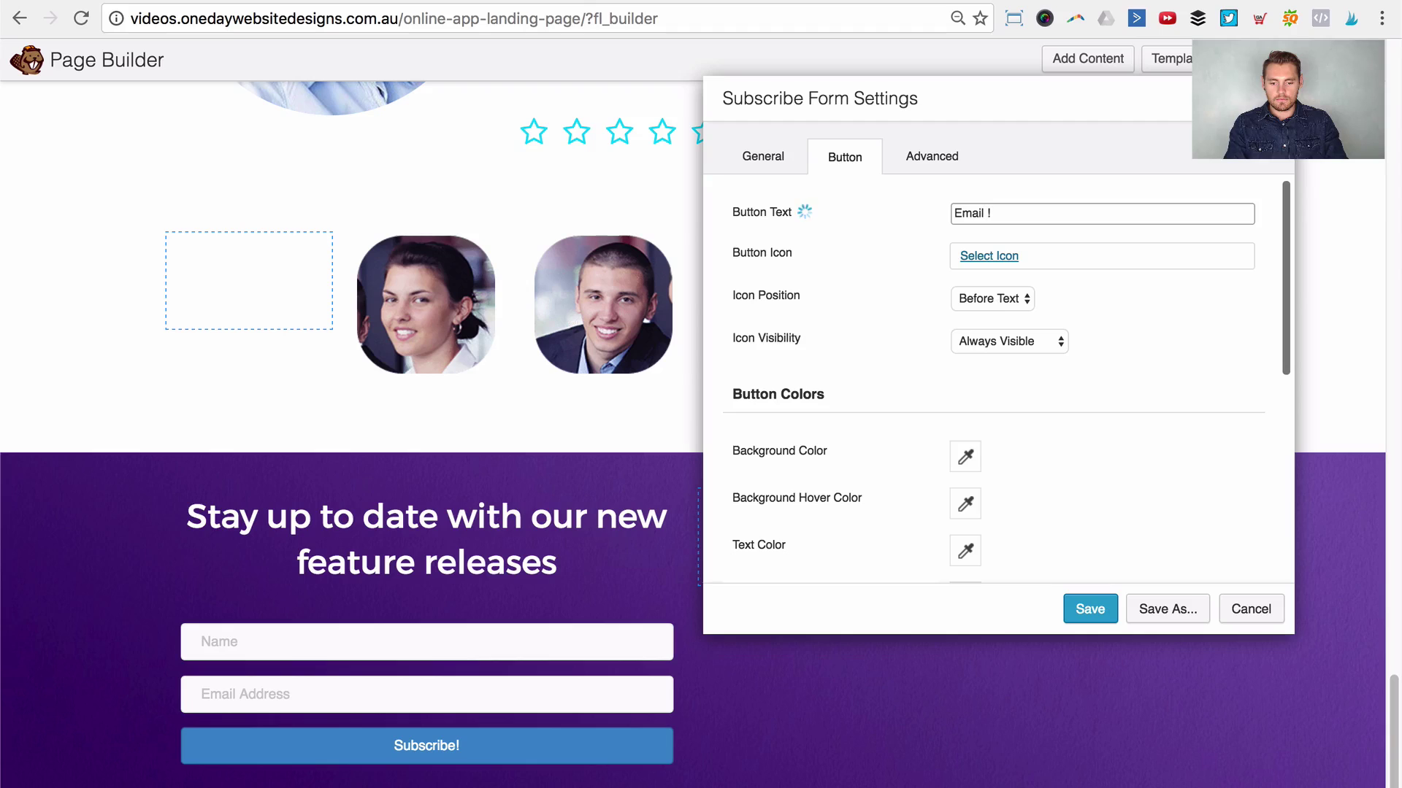
scroll(899, 402, "down", 3)
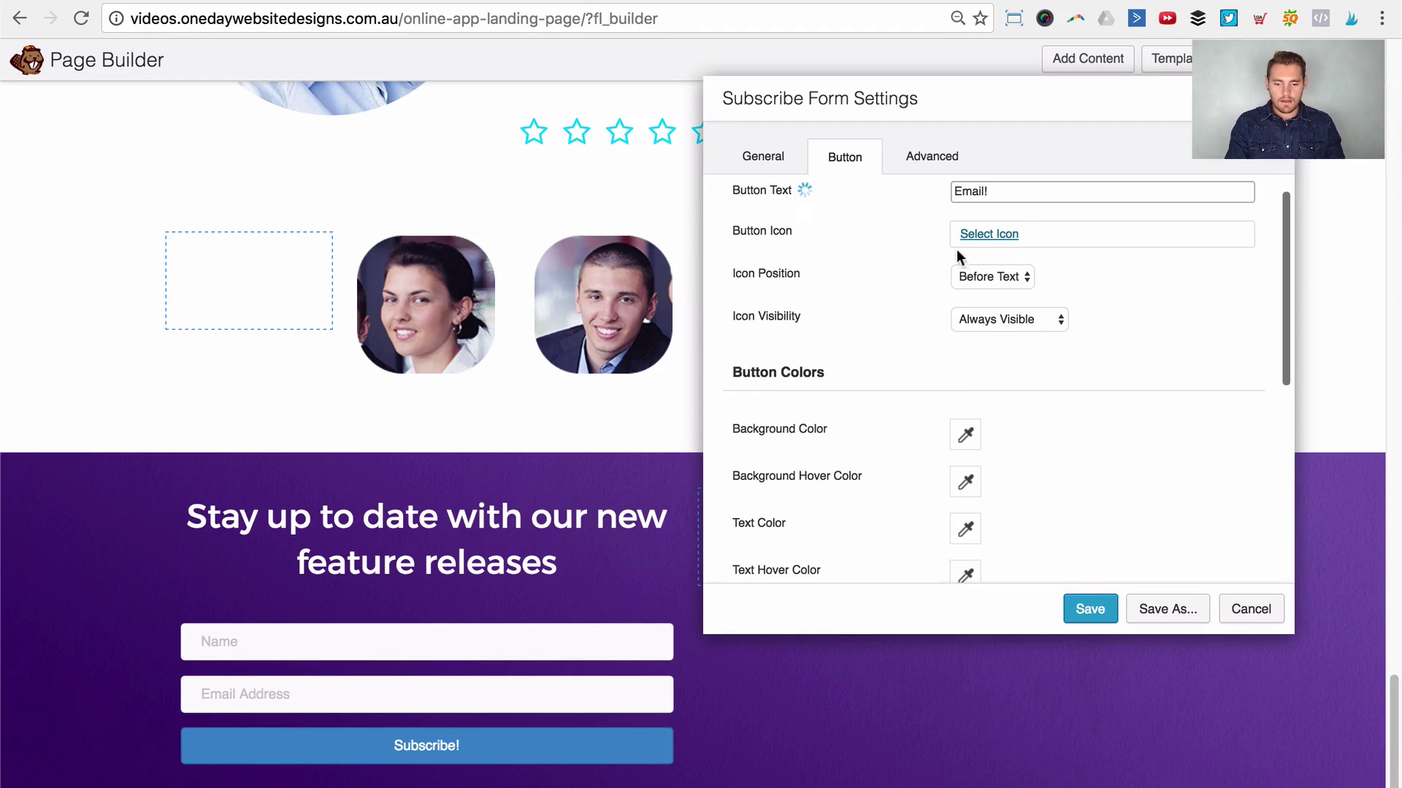
left_click(957, 358)
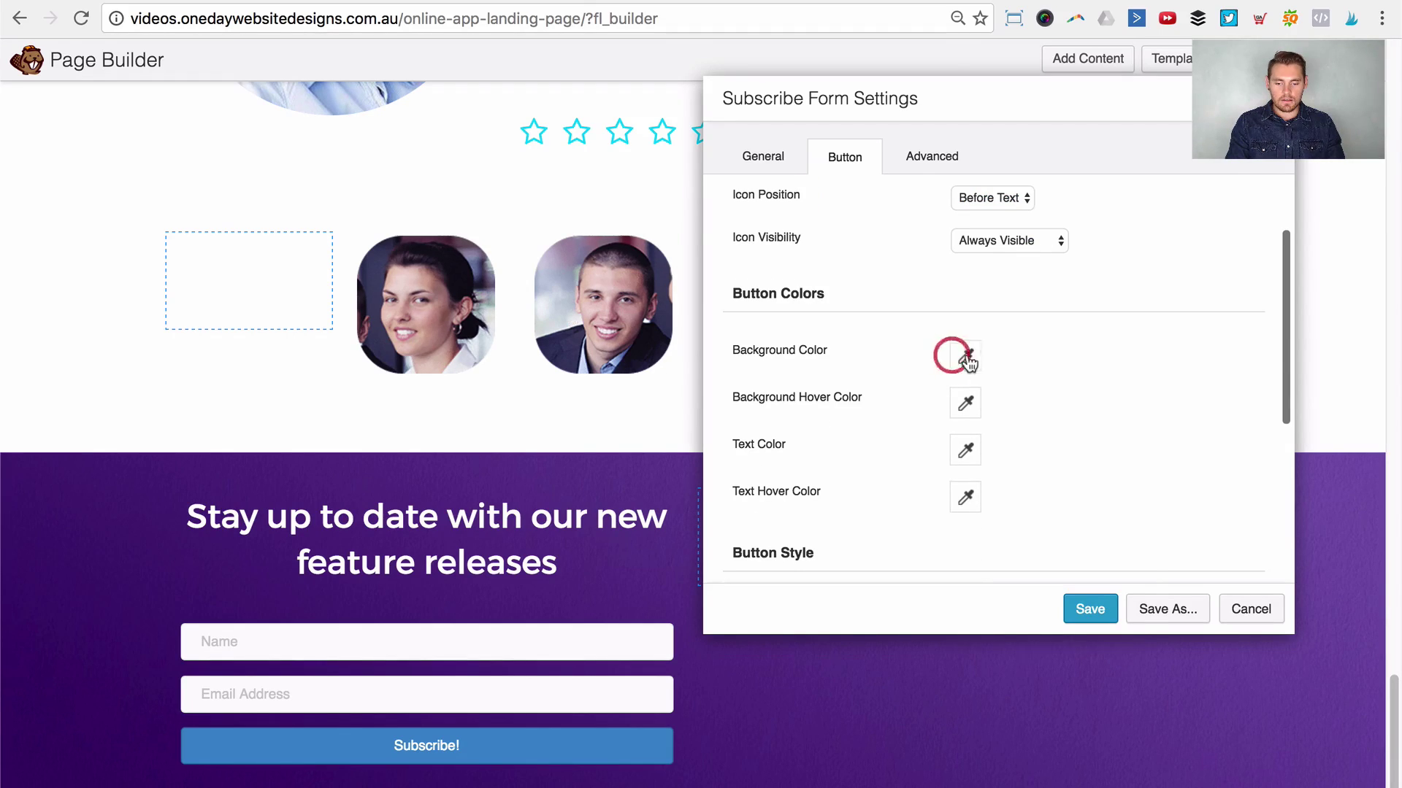
left_click(1045, 646)
scroll(1047, 606, "down", 4)
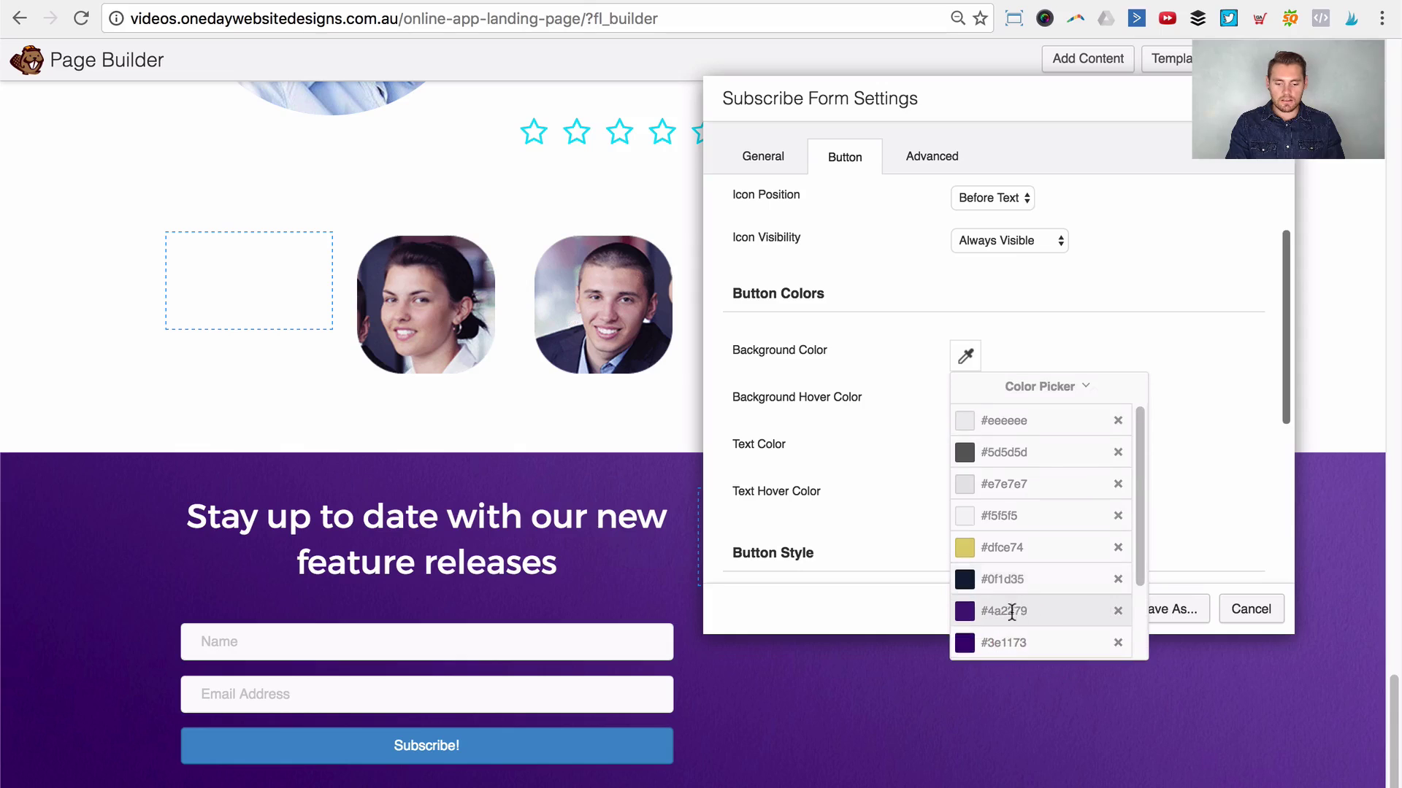
left_click(1081, 592)
left_click(1087, 327)
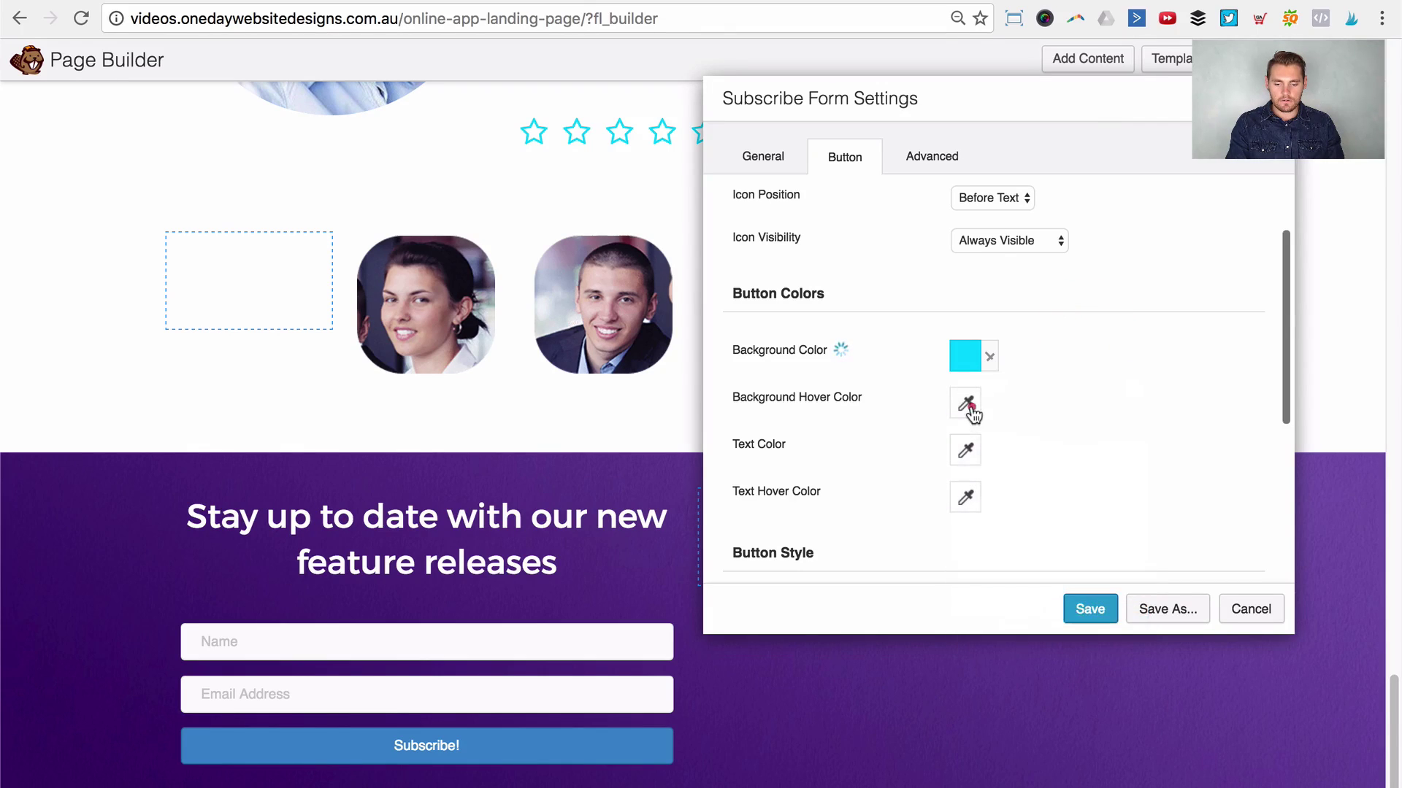
Step: Set the button's hover background colour to blue #3ba0ff
left_click(967, 403)
left_click(1019, 692)
scroll(1005, 665, "down", 1)
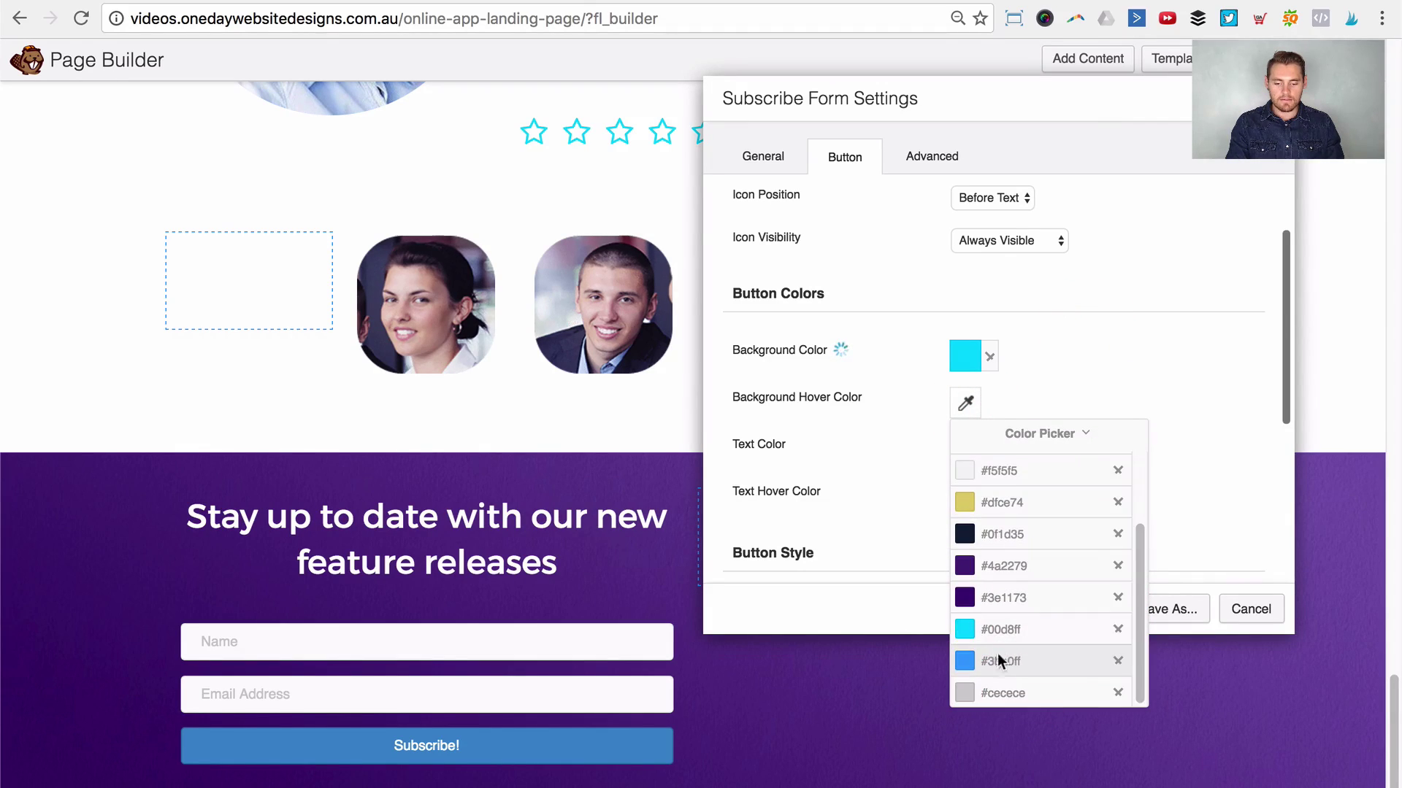
left_click(1001, 662)
left_click(1095, 370)
scroll(942, 438, "down", 2)
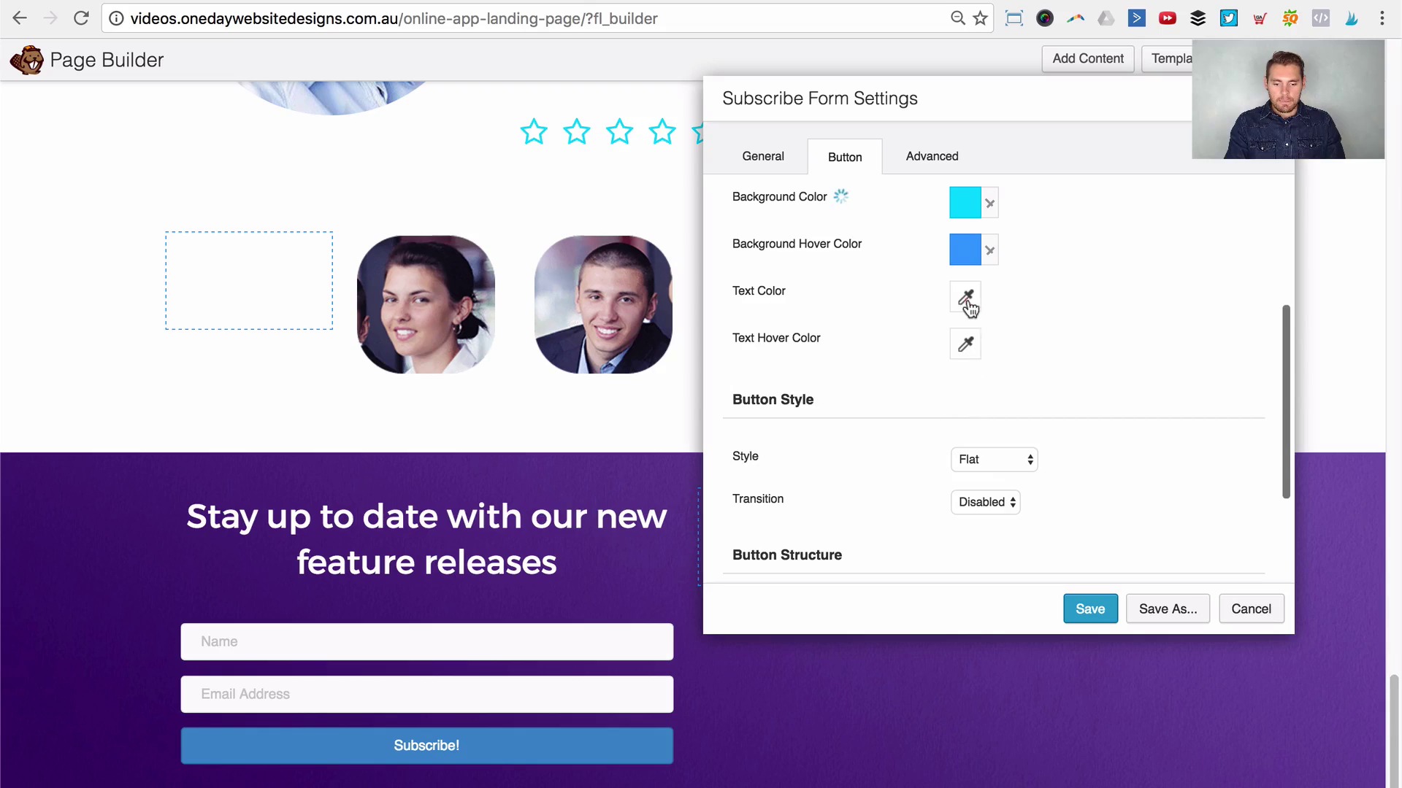
left_click(966, 344)
left_click(1121, 280)
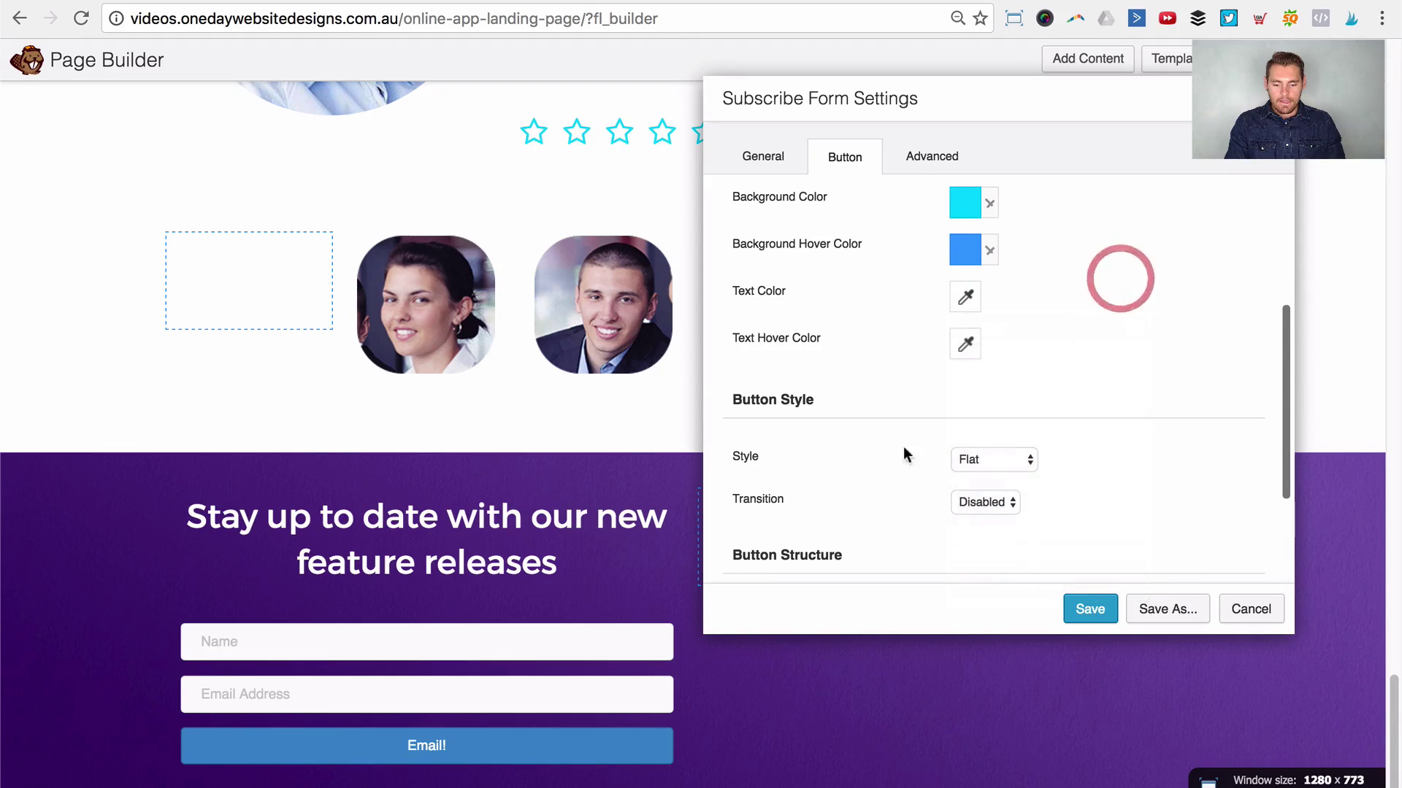
Step: Give the button a Gradient style and a 24 px font size
left_click(1000, 458)
left_click(989, 473)
scroll(786, 561, "down", 2)
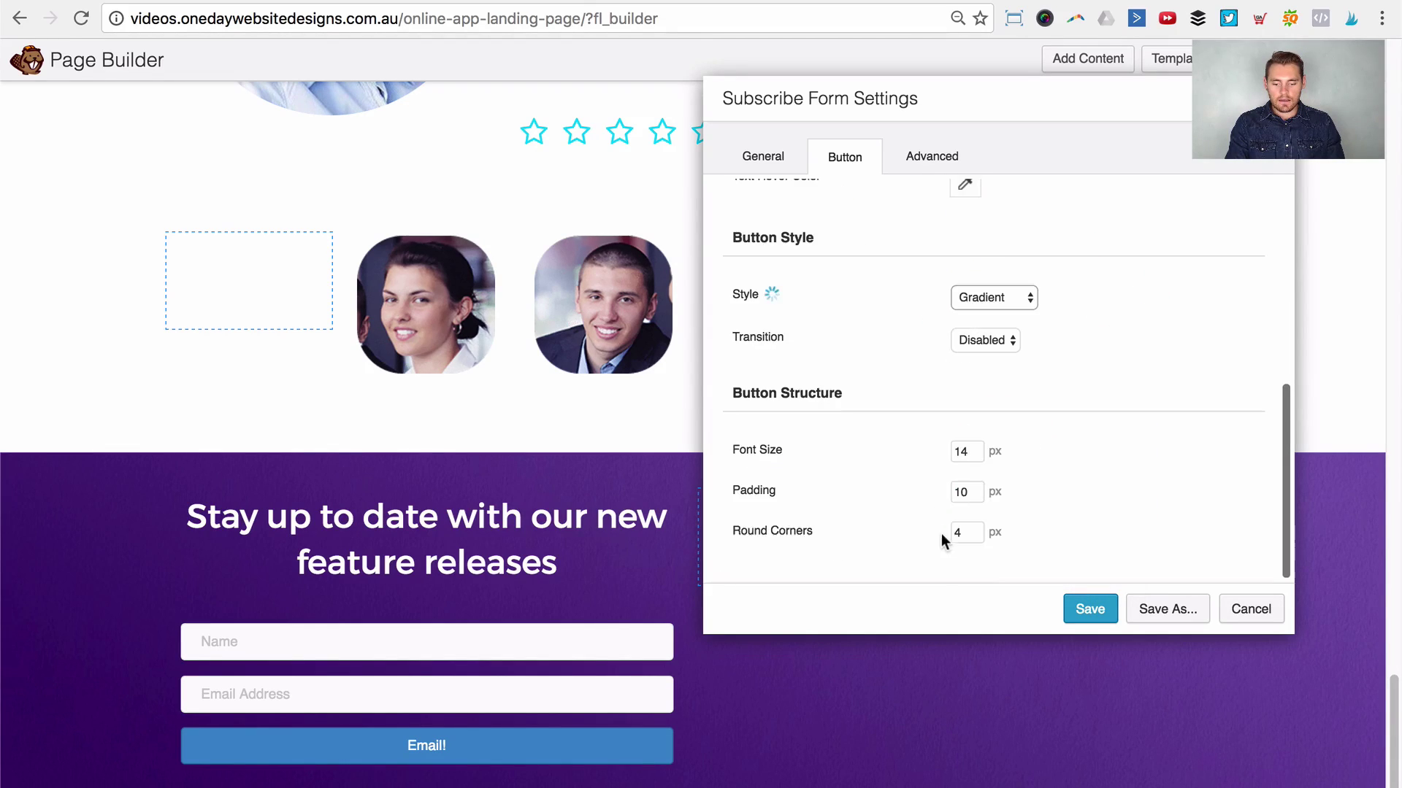
left_click_drag(974, 451, 925, 442)
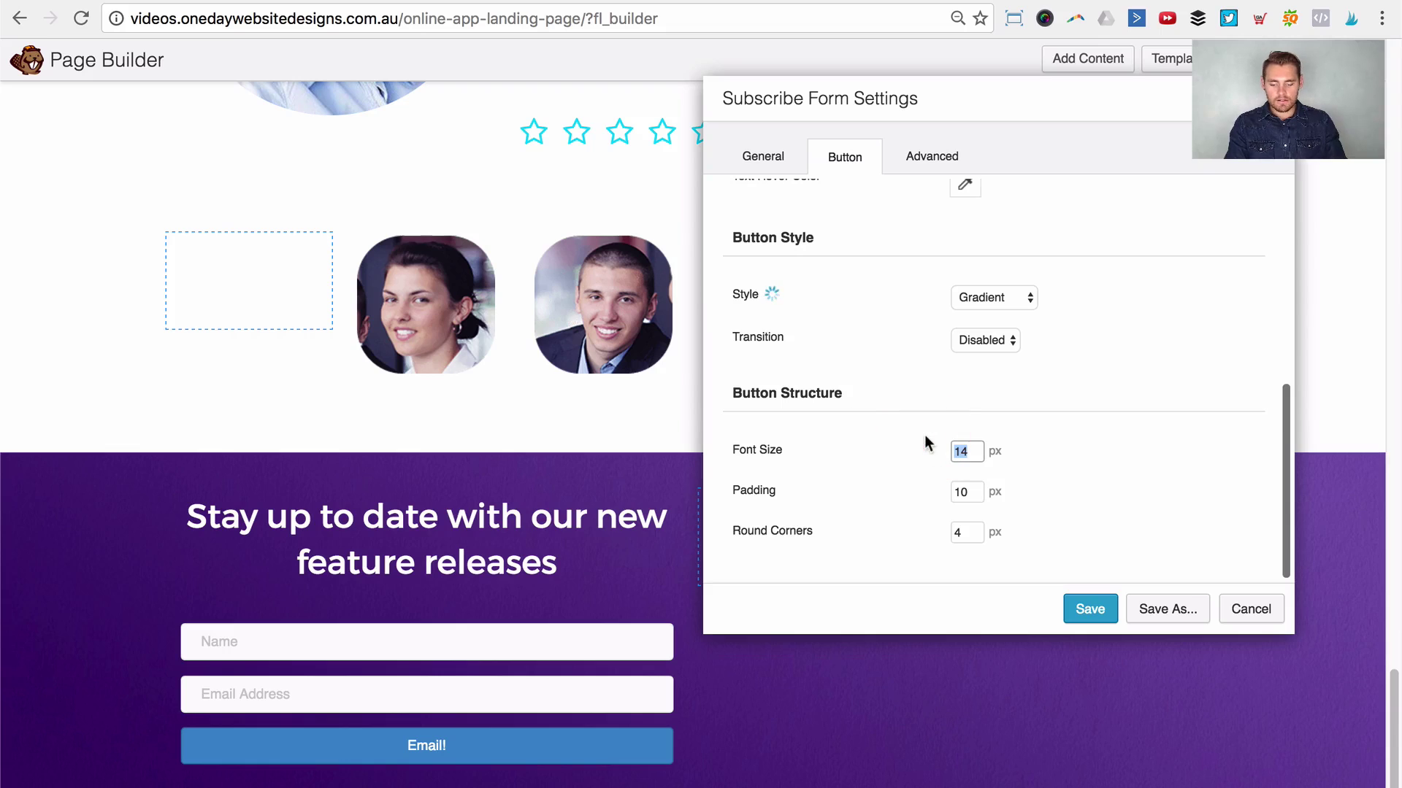
type("24")
key("Tab")
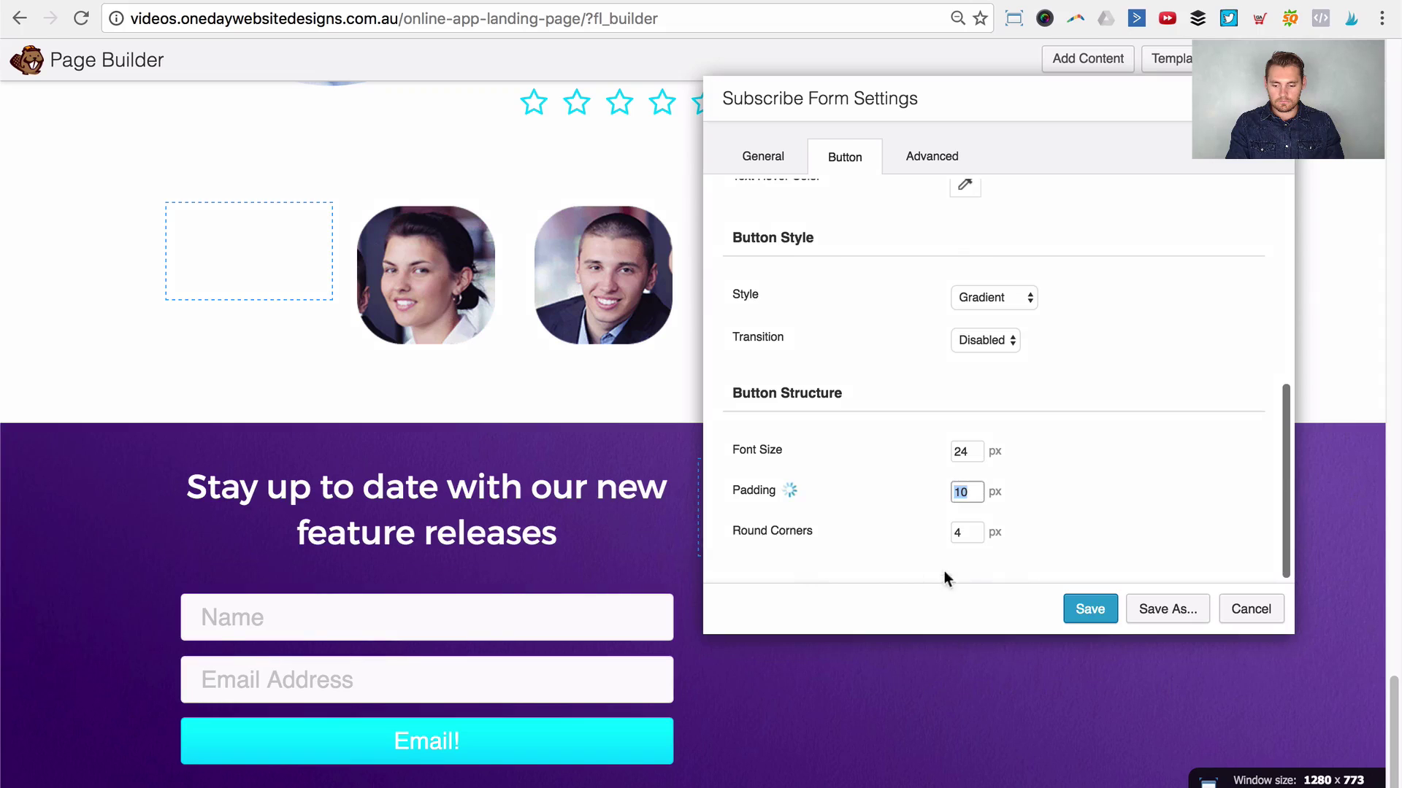
Step: Change the button text to 'SUBSCRIBE!' and save the form settings
scroll(992, 300, "up", 6)
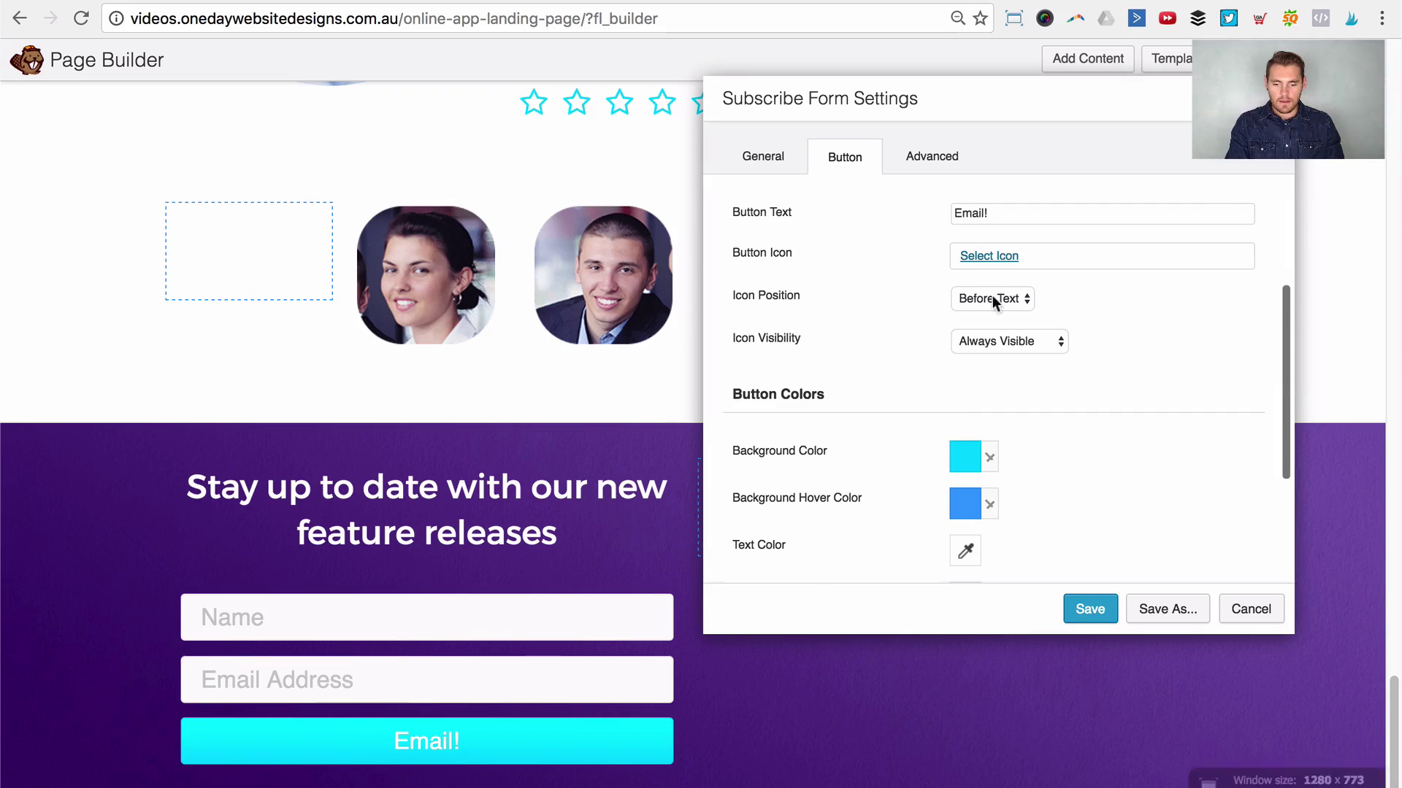
triple_click(995, 217)
type("SUBSCRI")
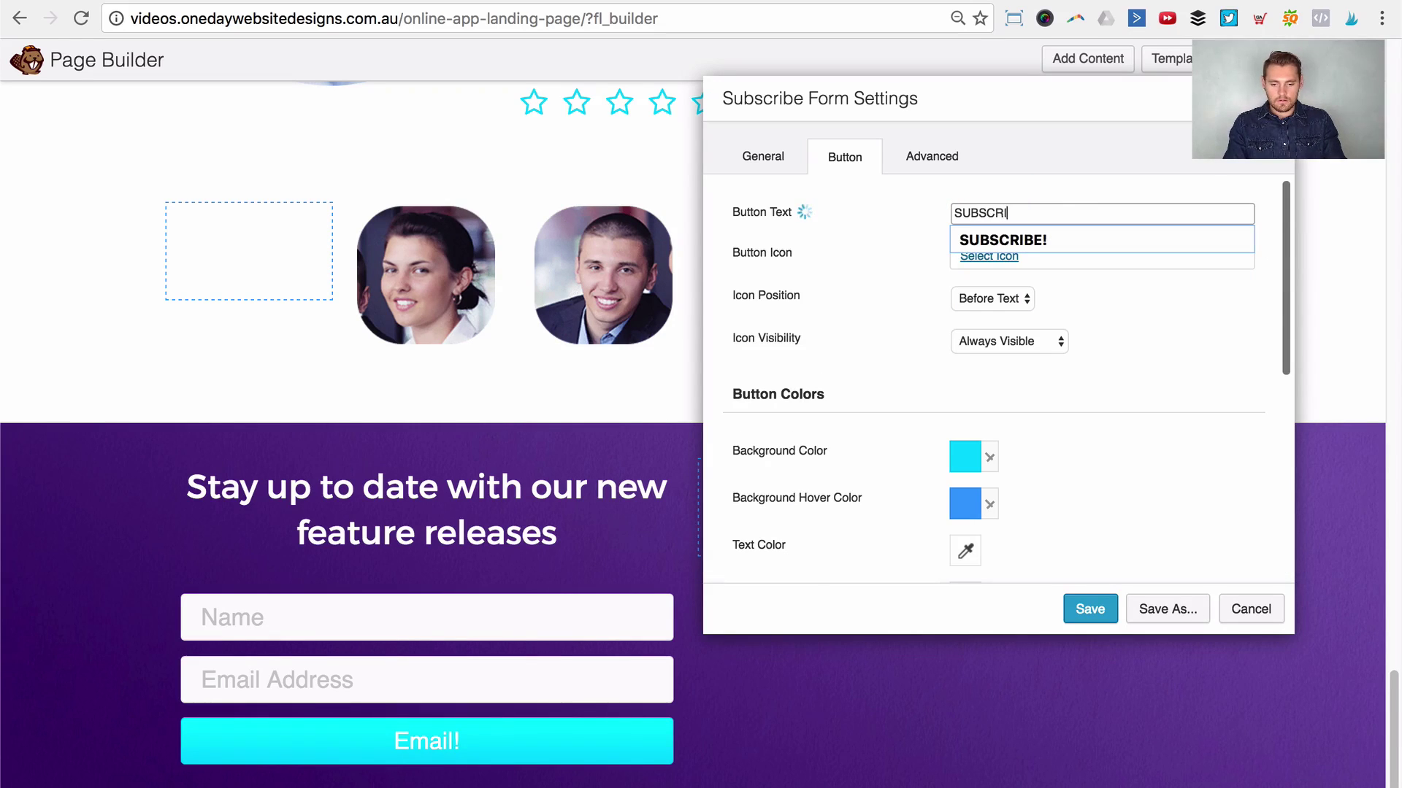
type("BE!")
left_click(1133, 454)
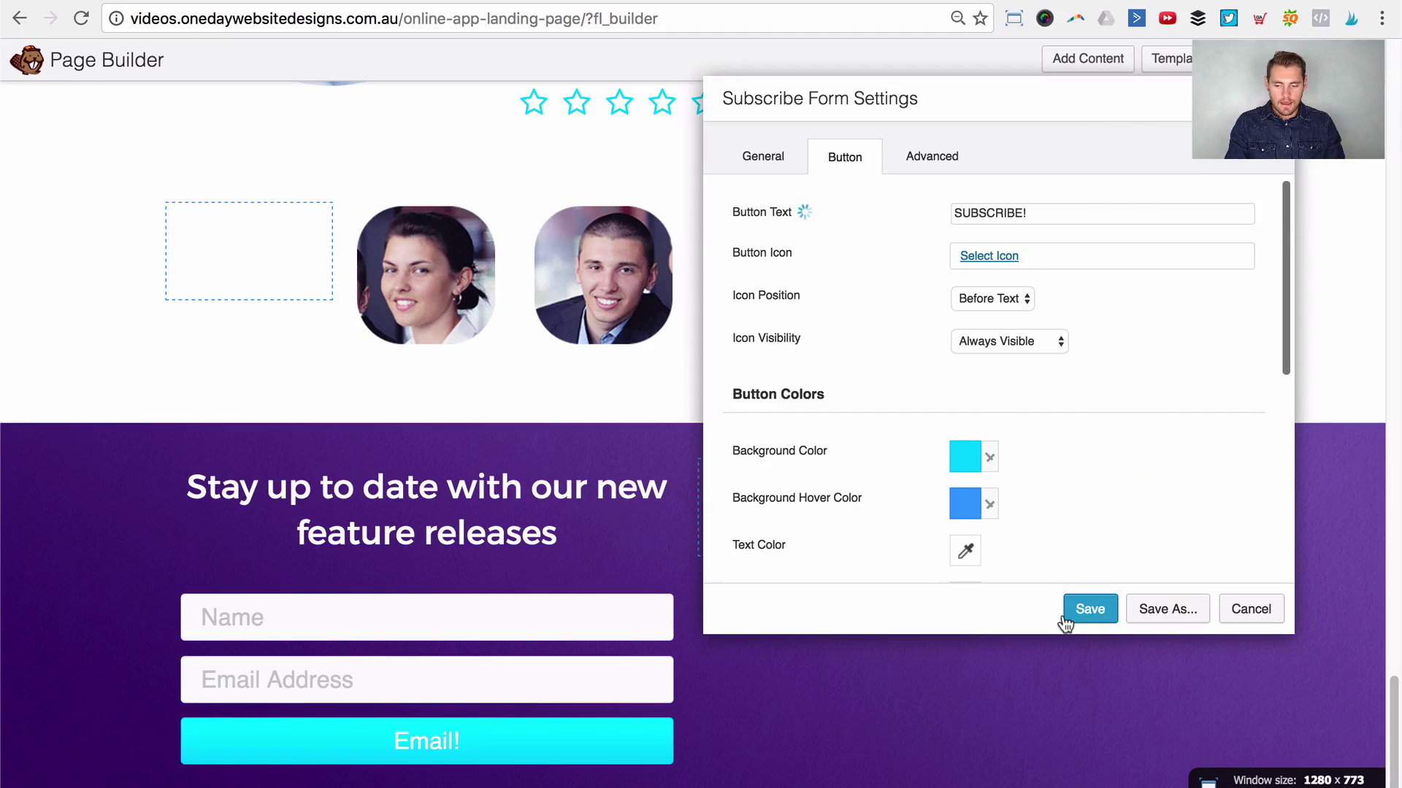
left_click(1108, 603)
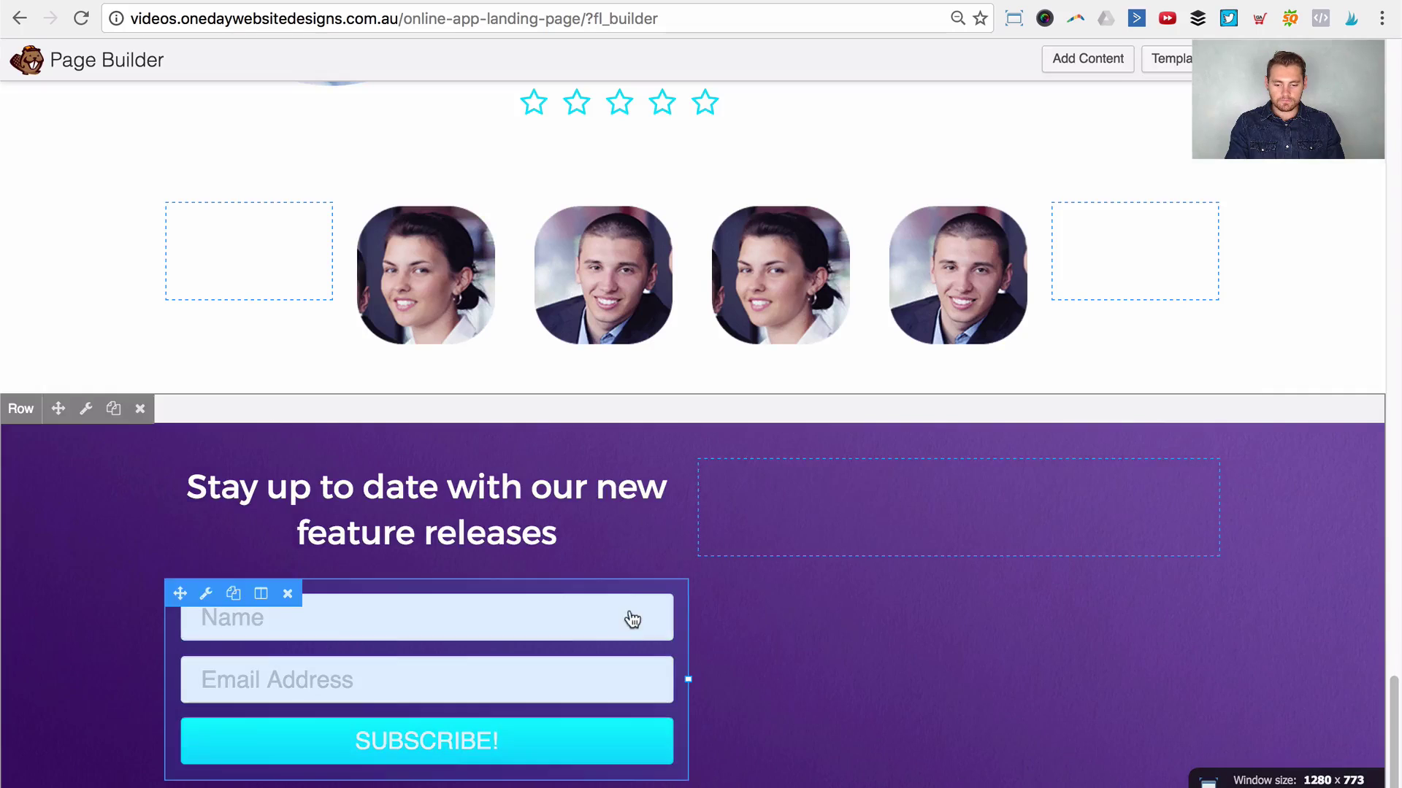
left_click(1088, 59)
Step: Place a Photo module showing iPhones.png in the purple row's empty column and save it
left_click(1168, 195)
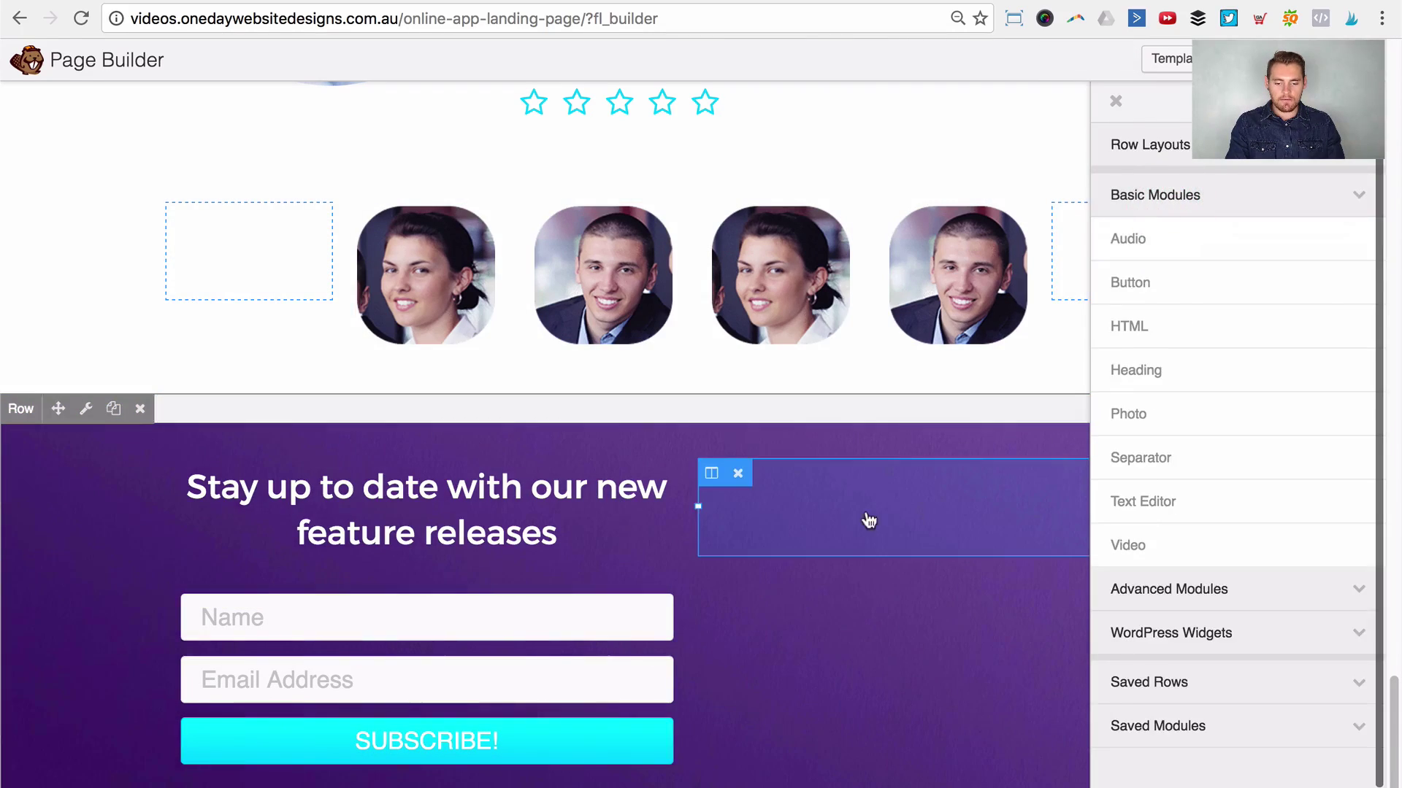
left_click_drag(1137, 417, 905, 682)
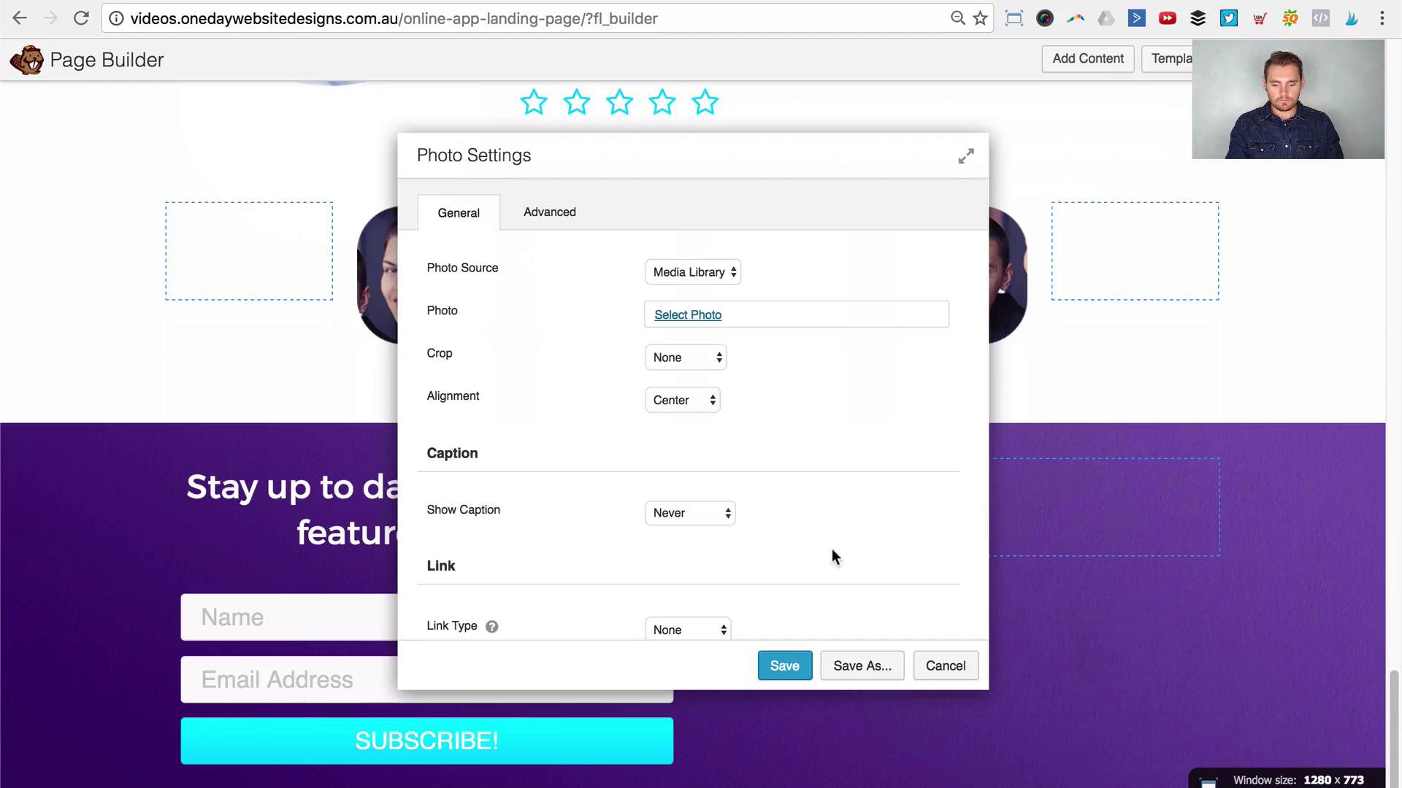
left_click(661, 313)
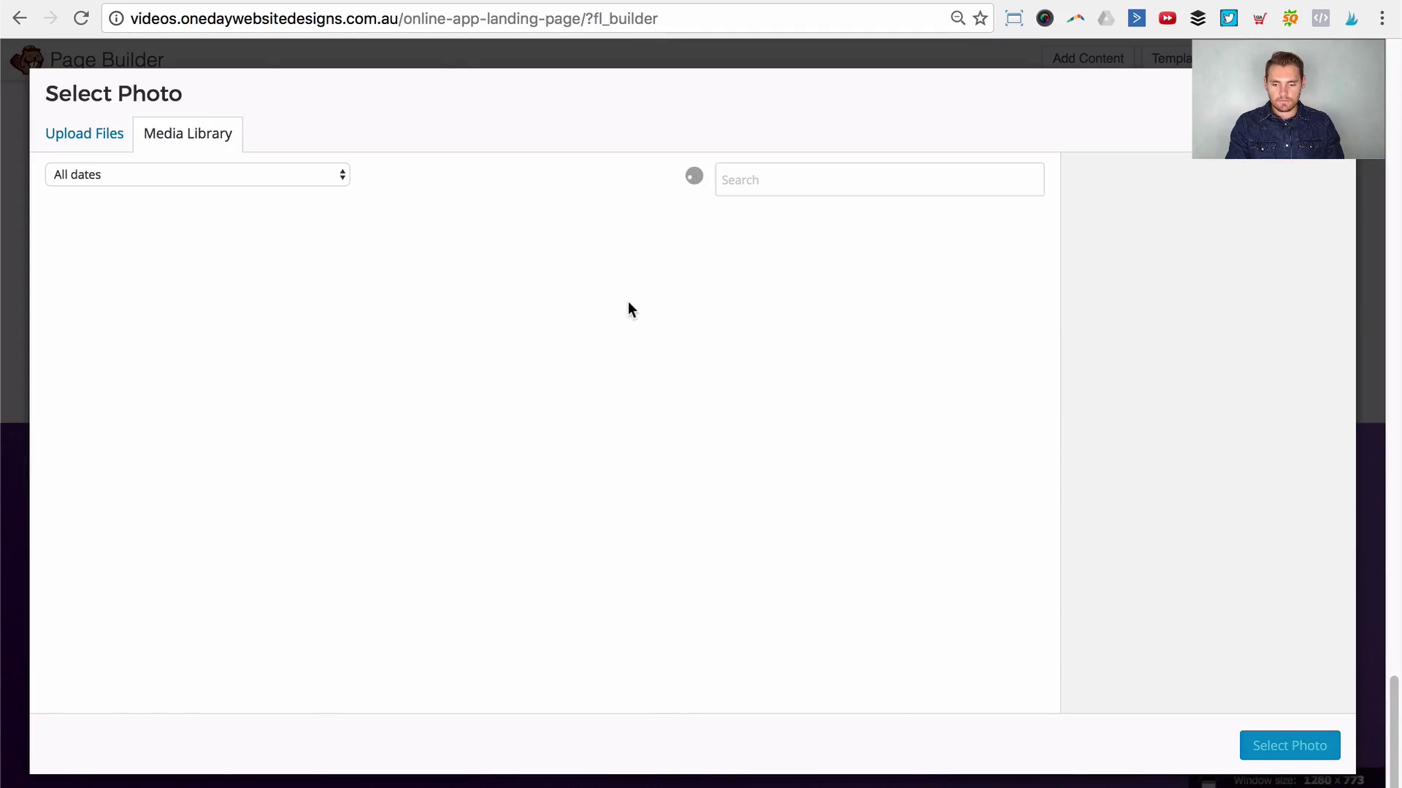
left_click(98, 543)
left_click(1290, 746)
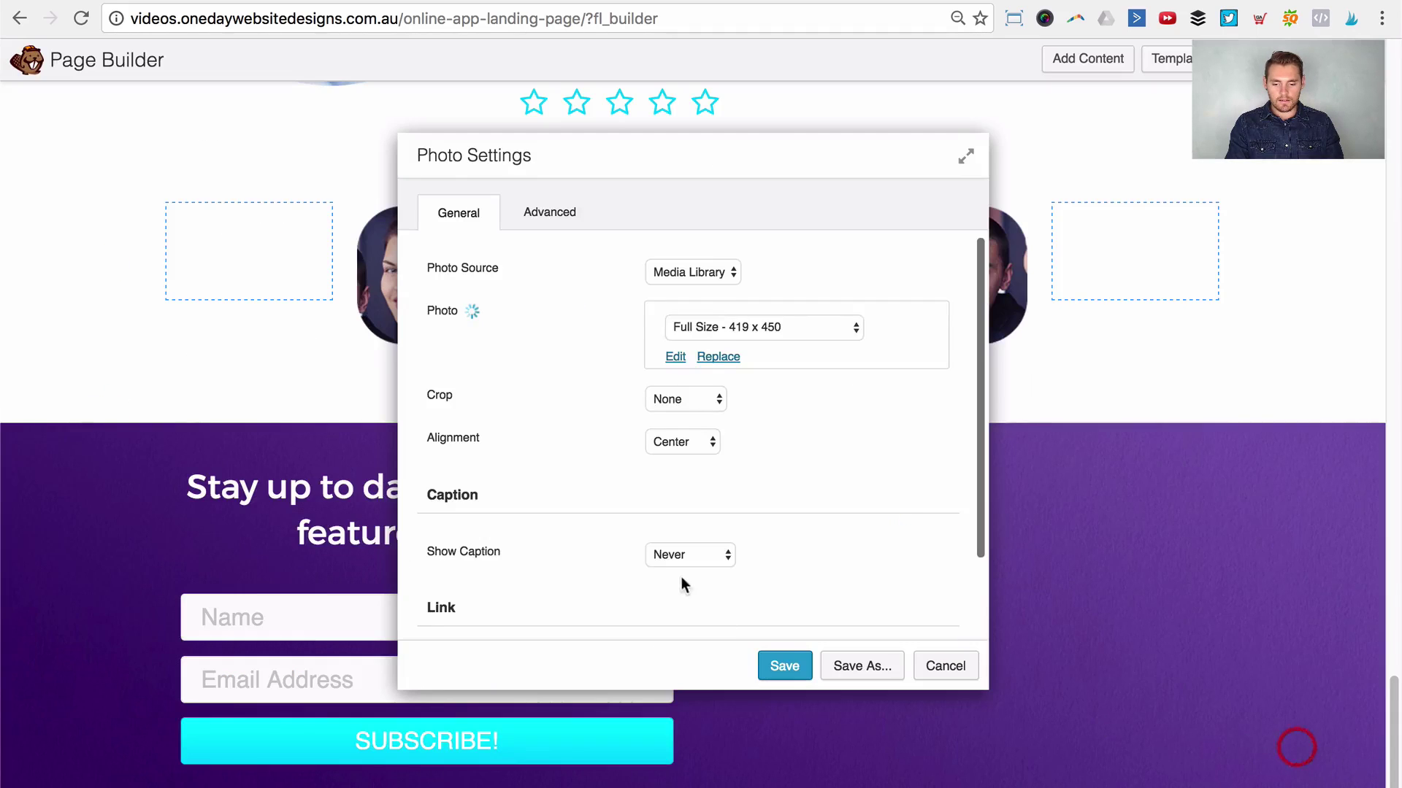
left_click(778, 666)
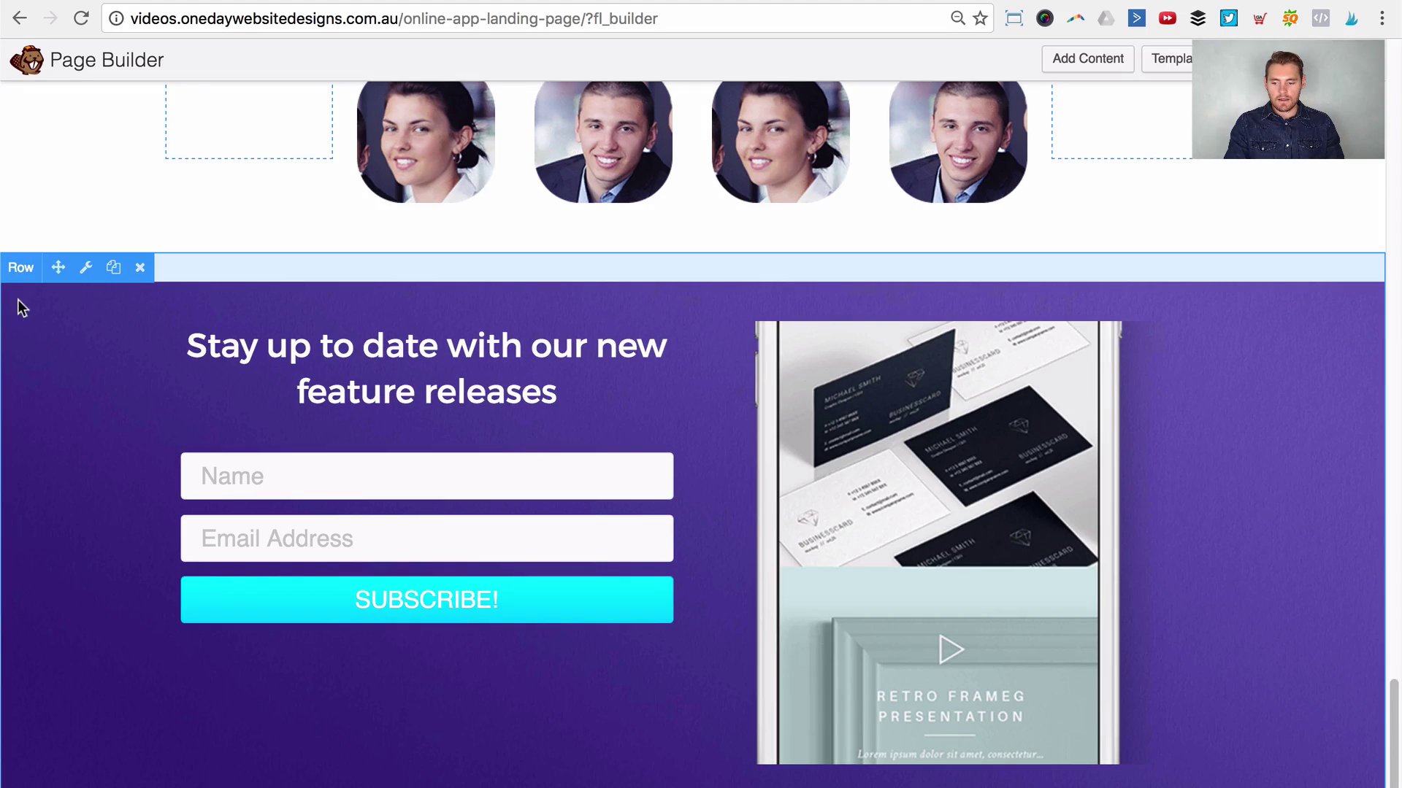
left_click(84, 269)
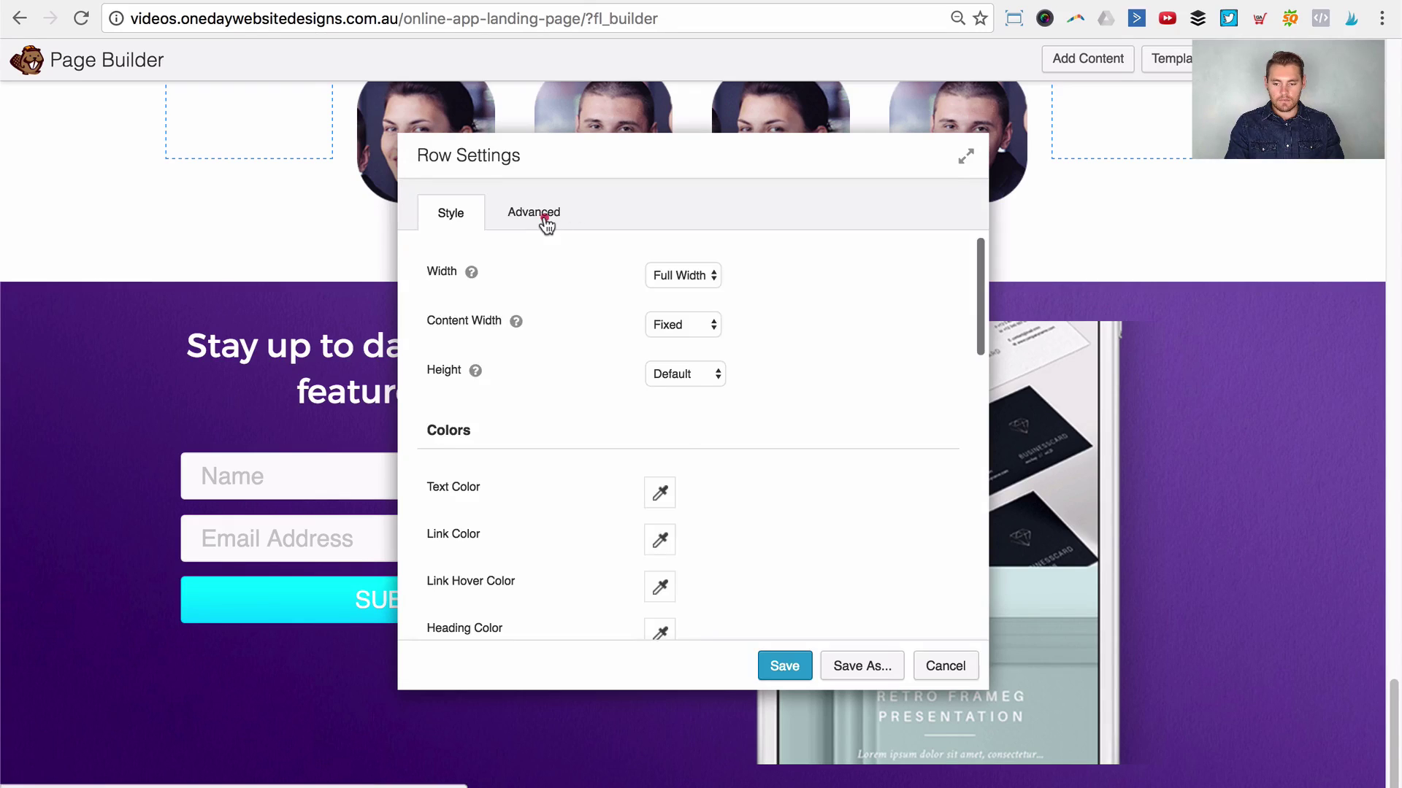
Step: Set the purple row's top and bottom padding to 0 px and save the row
left_click(543, 216)
scroll(672, 521, "down", 3)
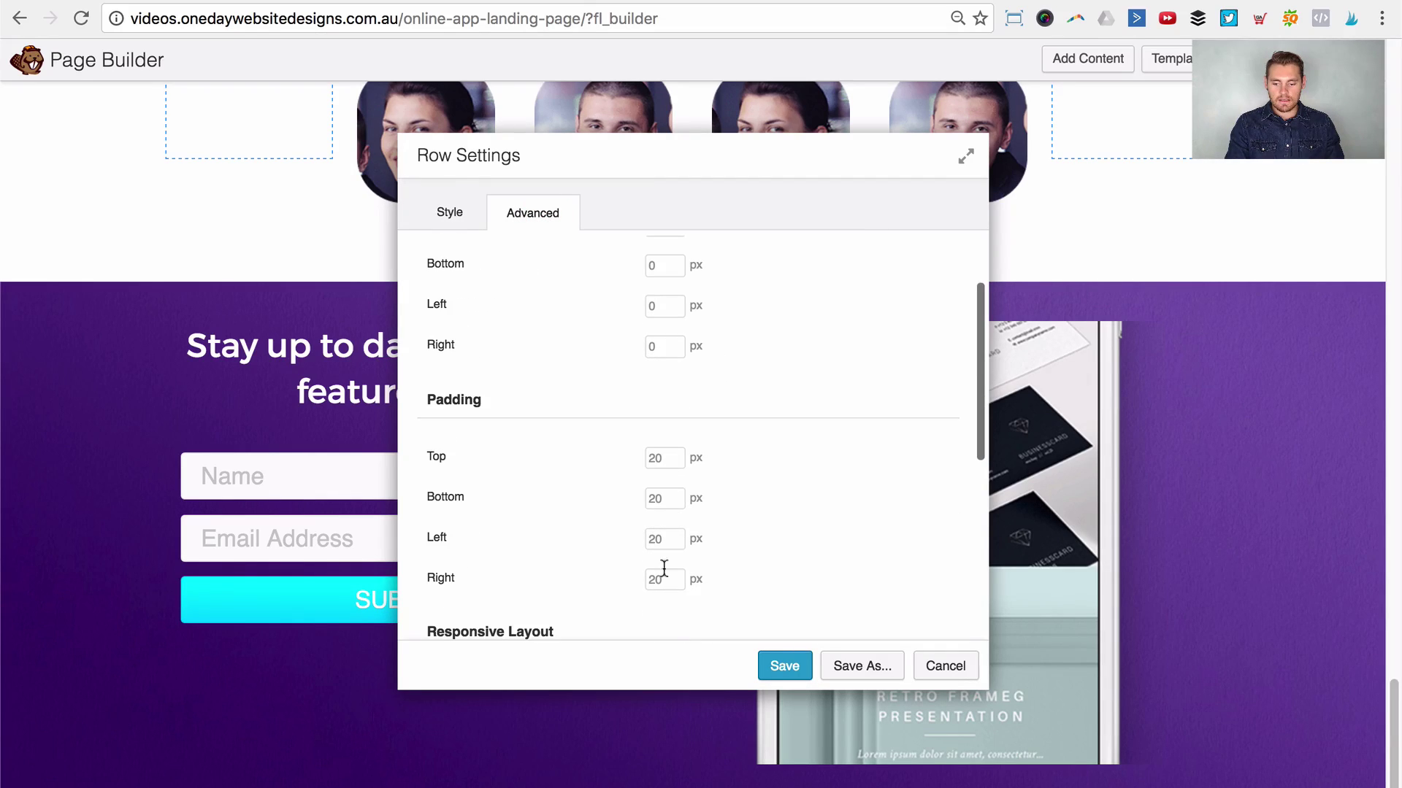
type("0")
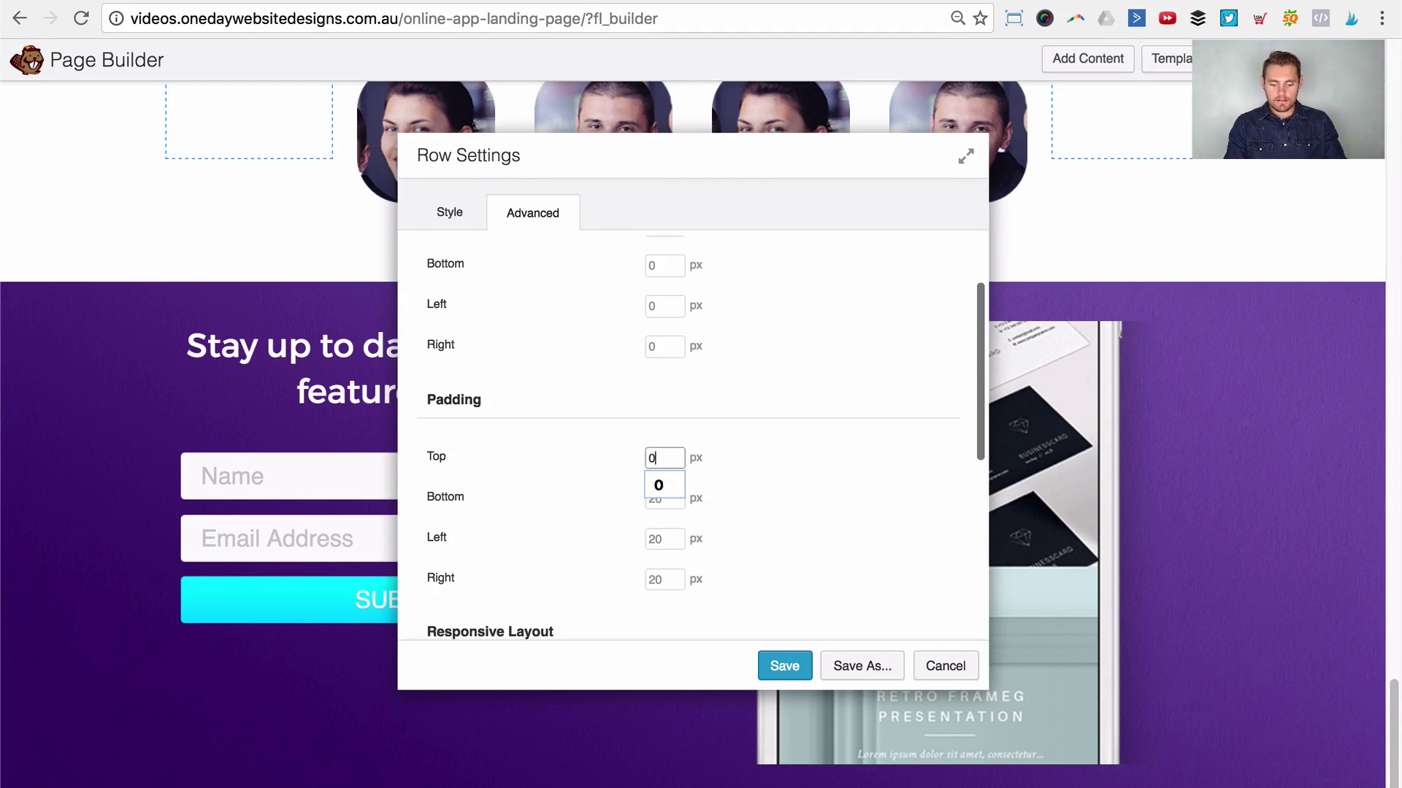
key("Tab")
type("0")
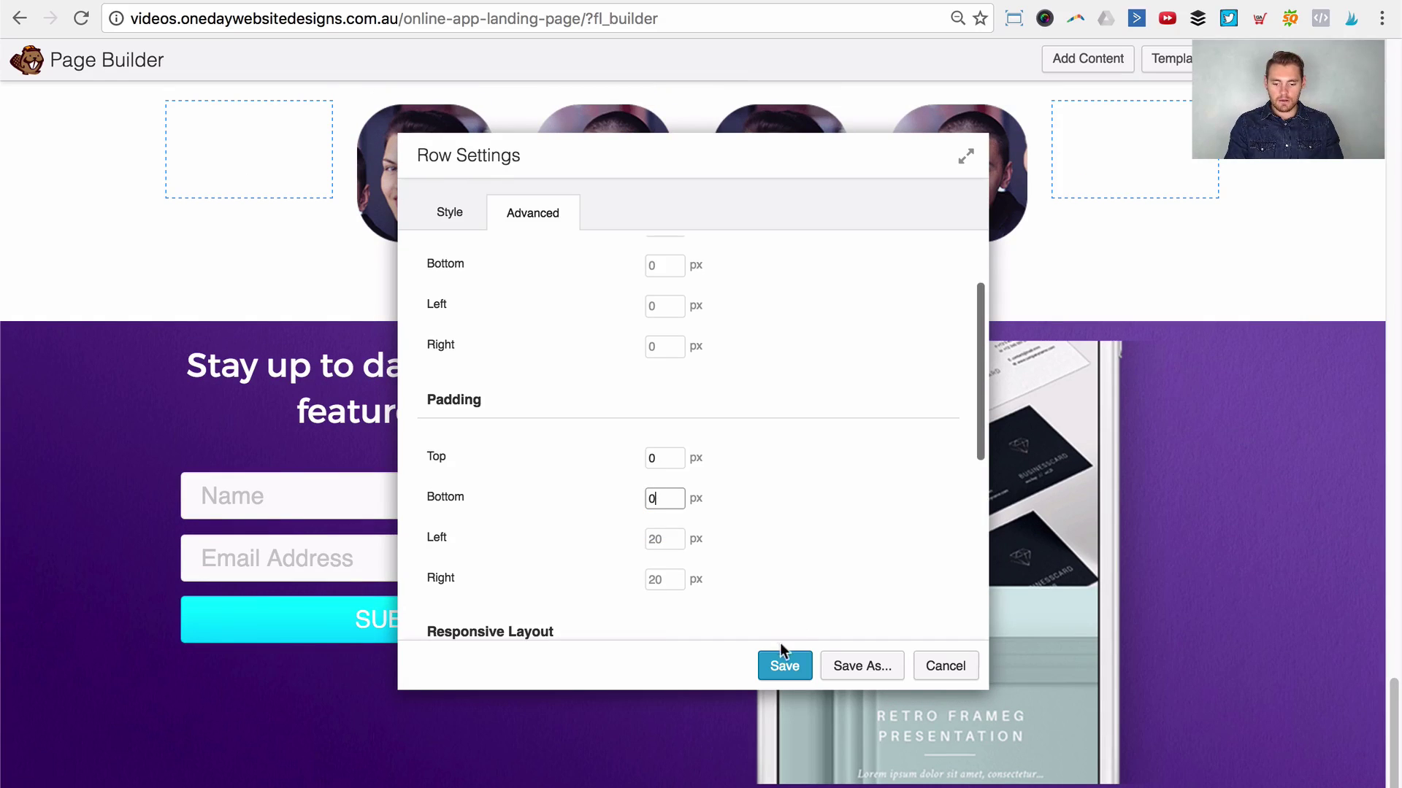
left_click(784, 661)
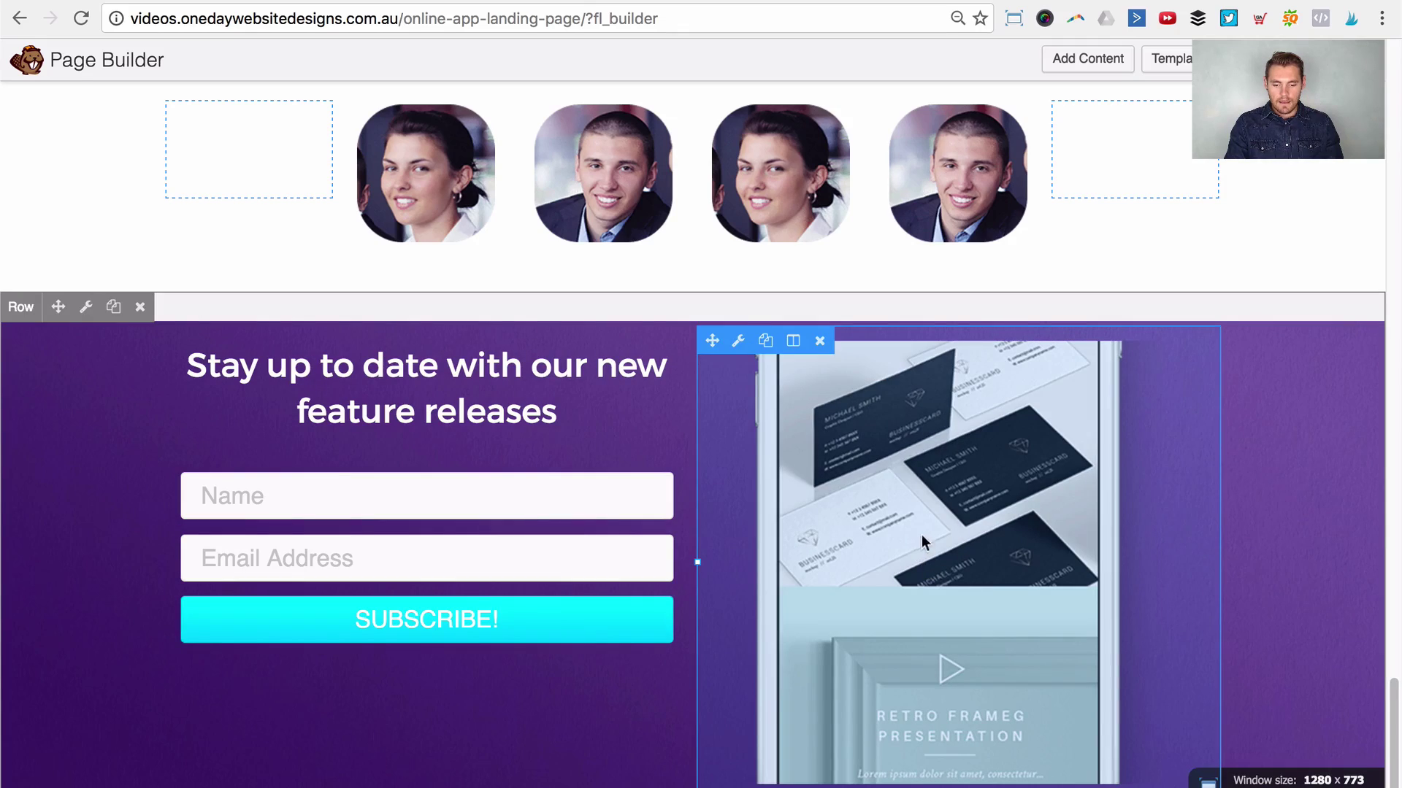
Step: Set the iPhones photo's top and bottom margins to 0 and save
left_click(921, 537)
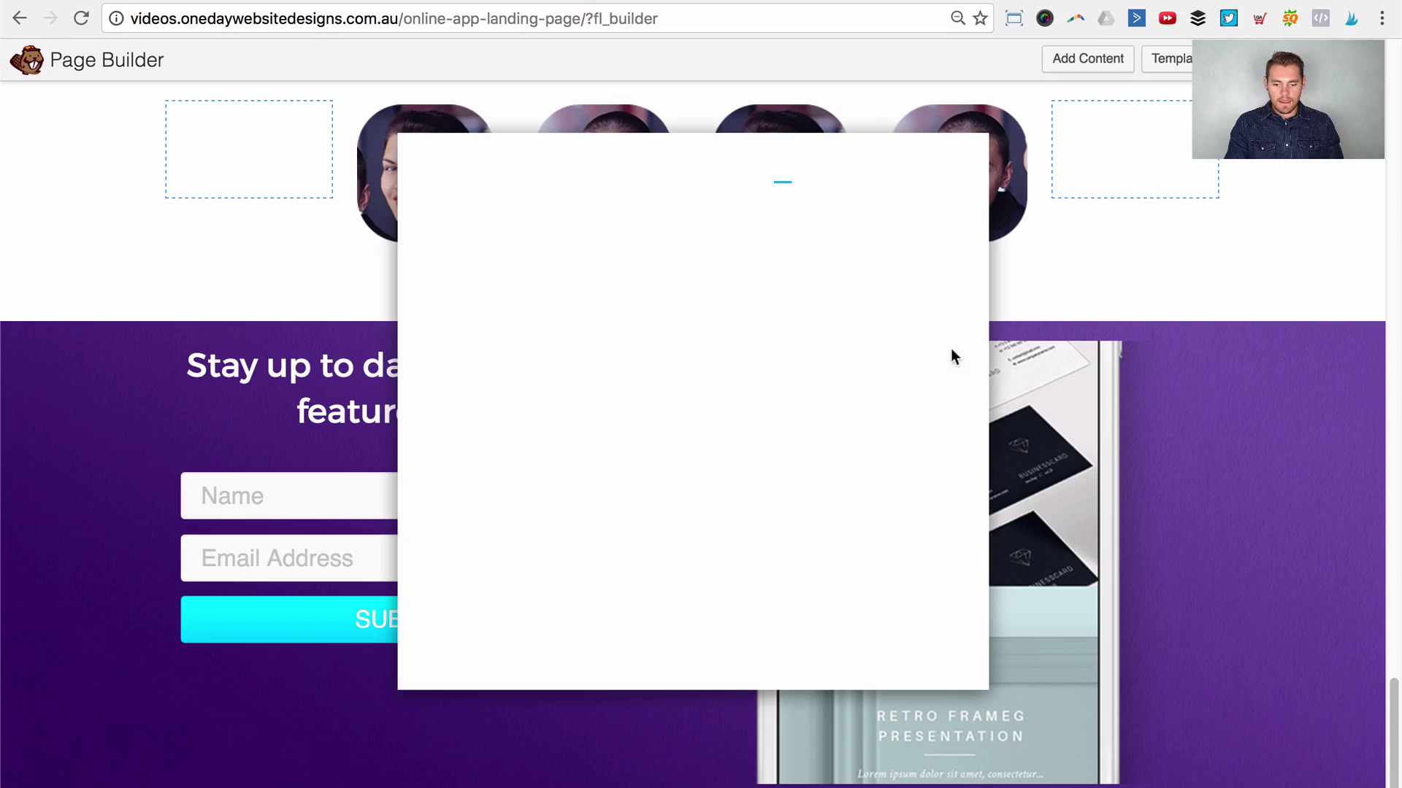
left_click(570, 210)
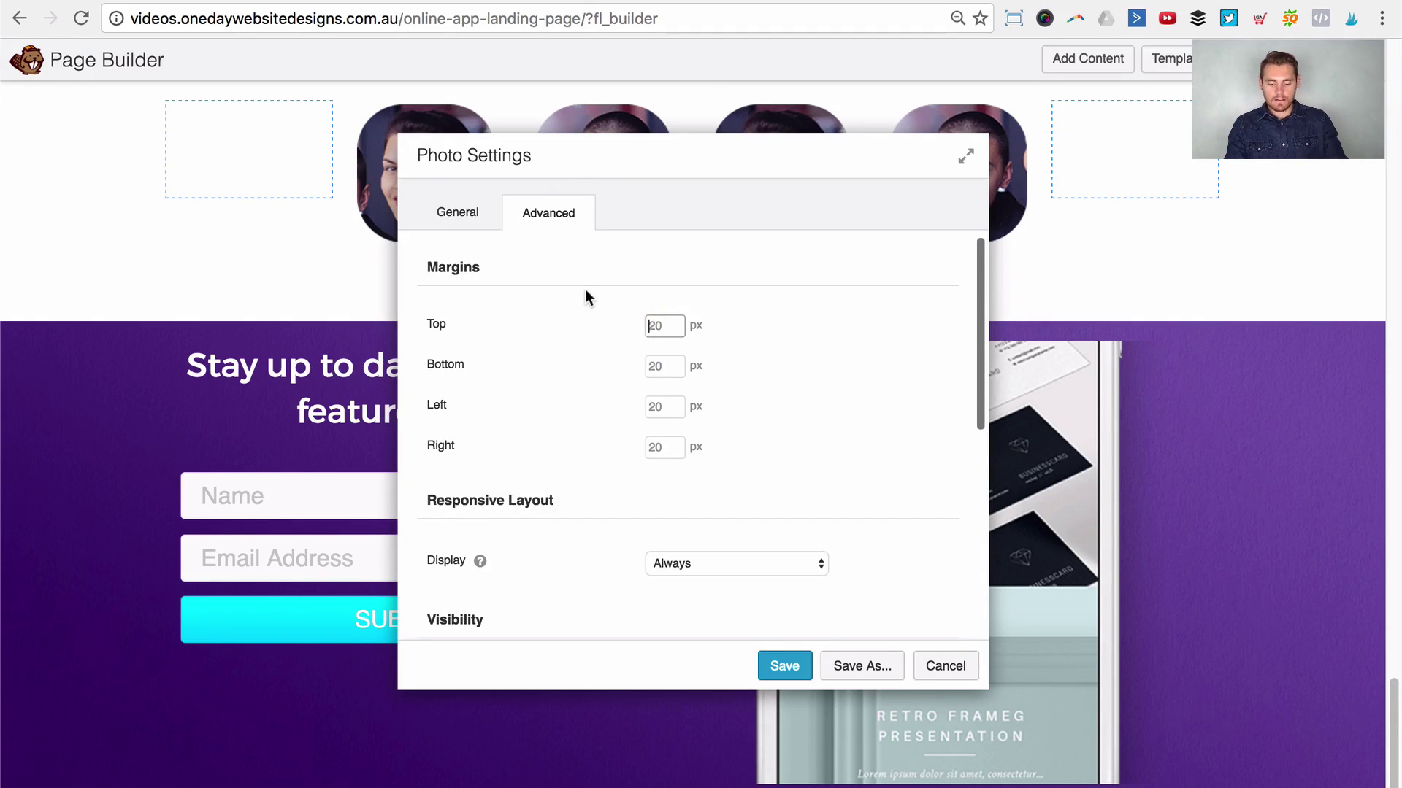
type("0")
left_click(657, 364)
type("0")
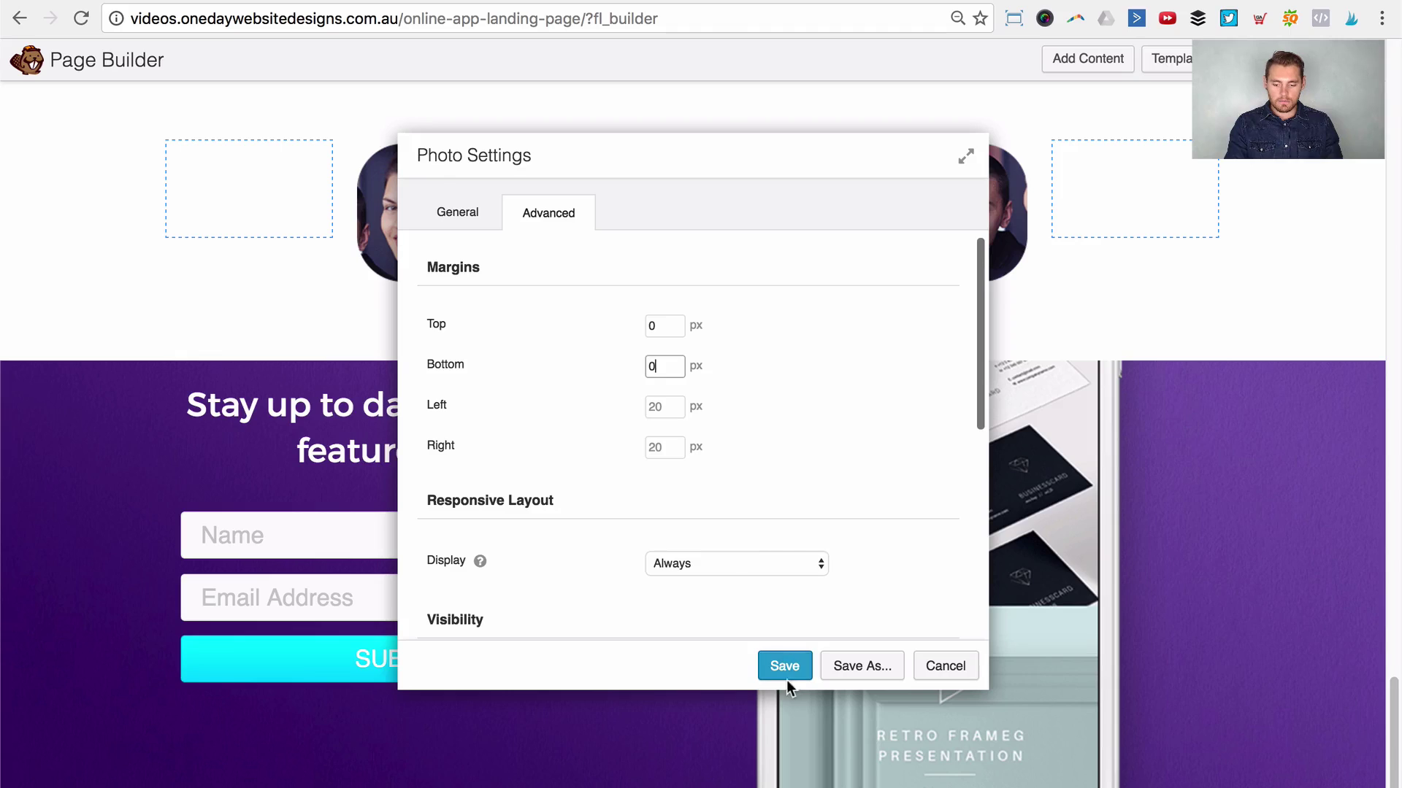
left_click(786, 666)
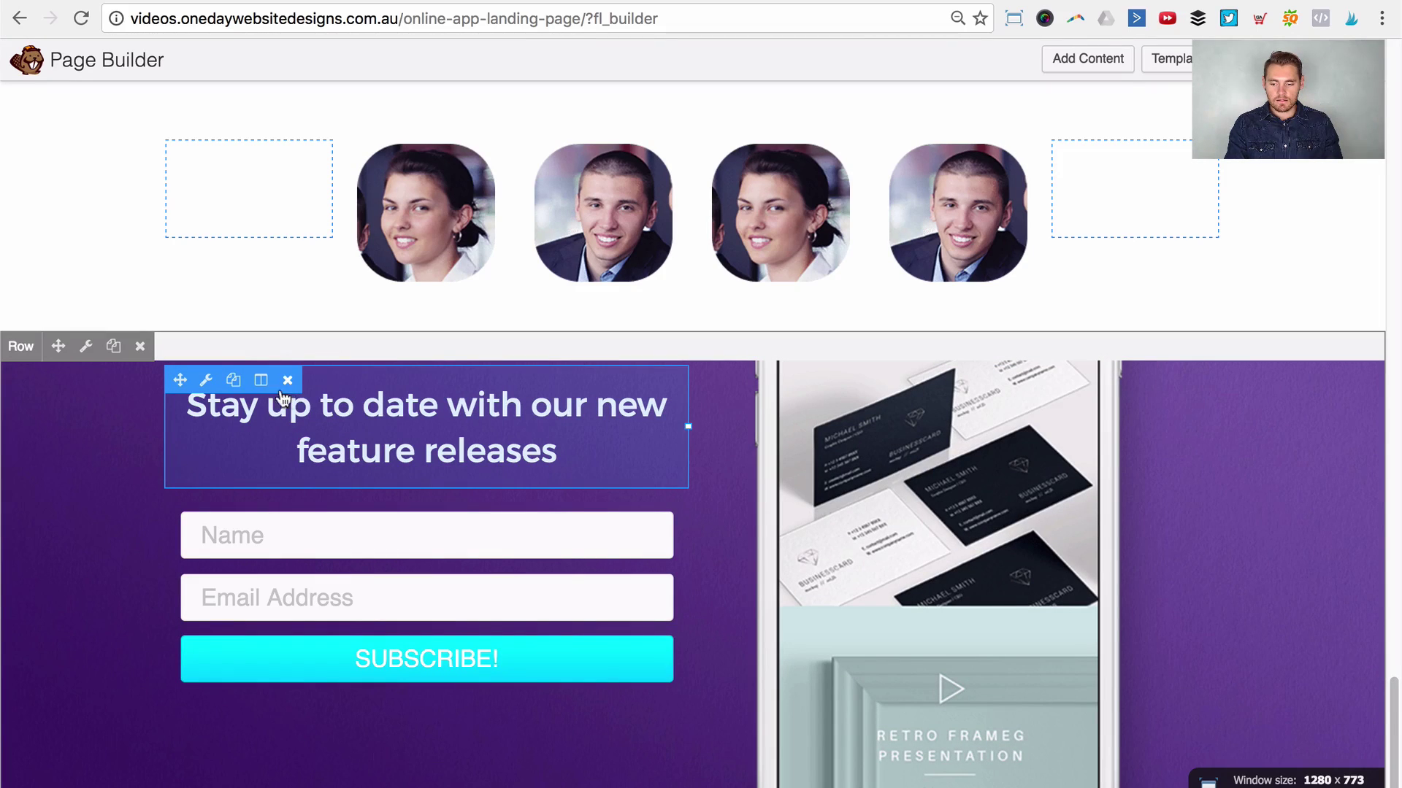
Step: Give the 'Stay up to date' heading a 70 px top margin and save
left_click(470, 441)
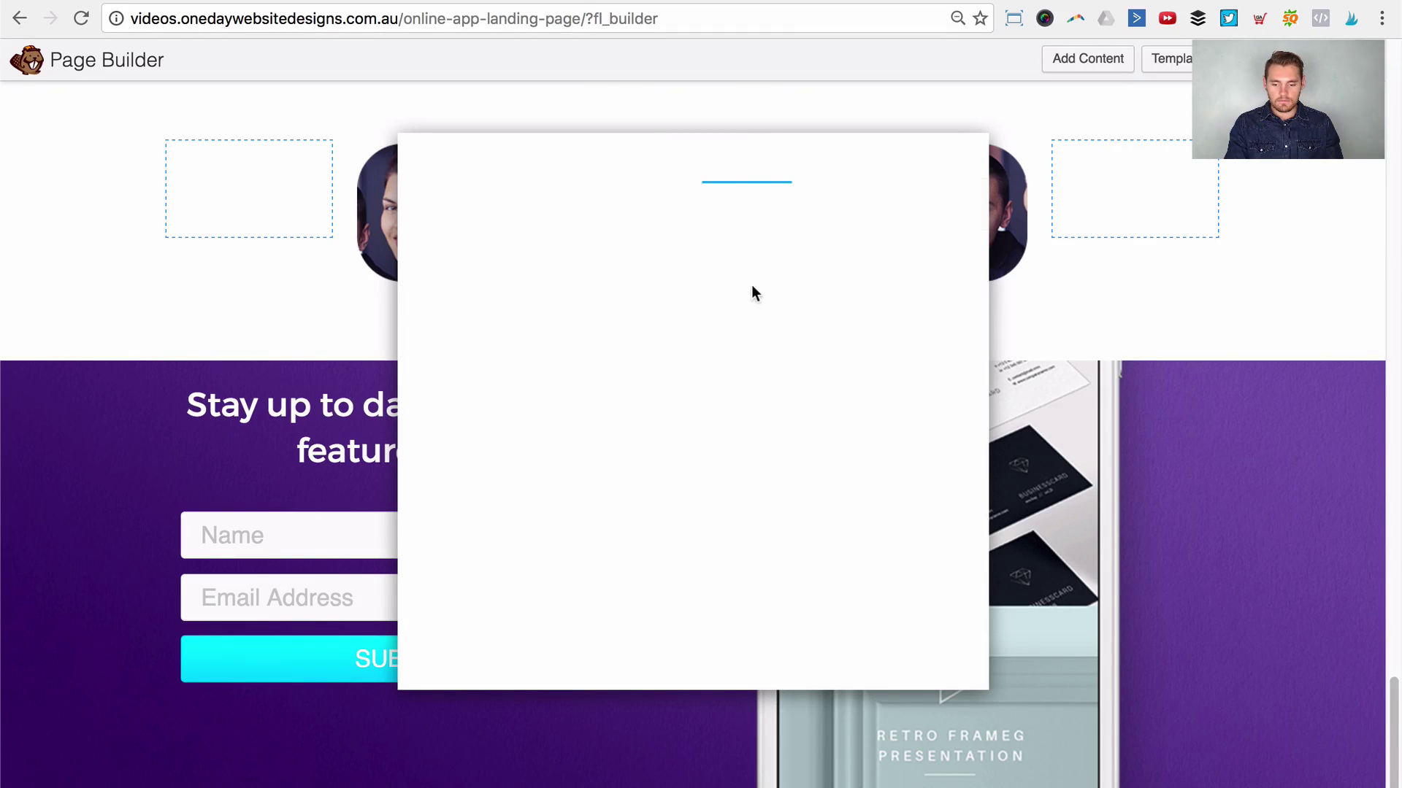
left_click(619, 210)
left_click(665, 325)
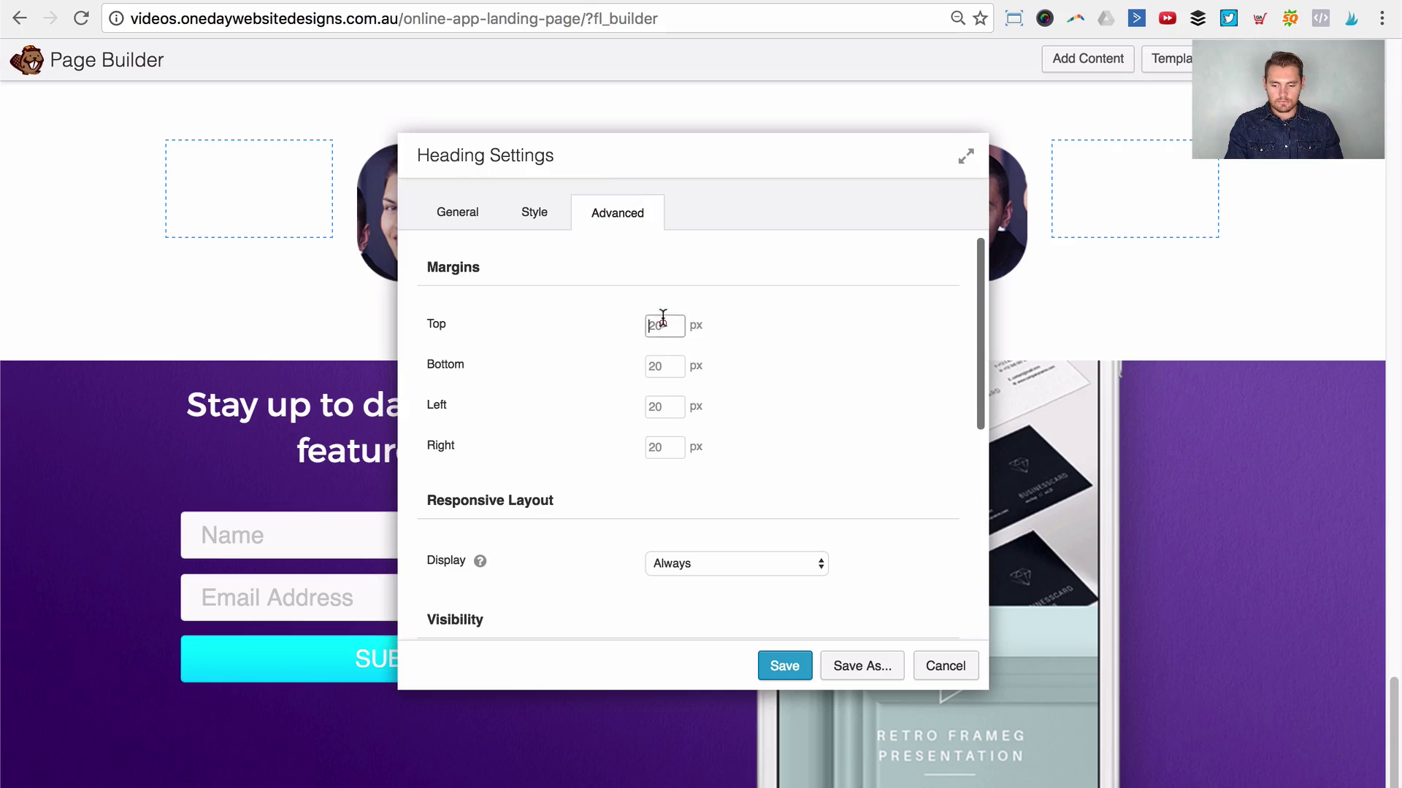
type("60")
key("Tab")
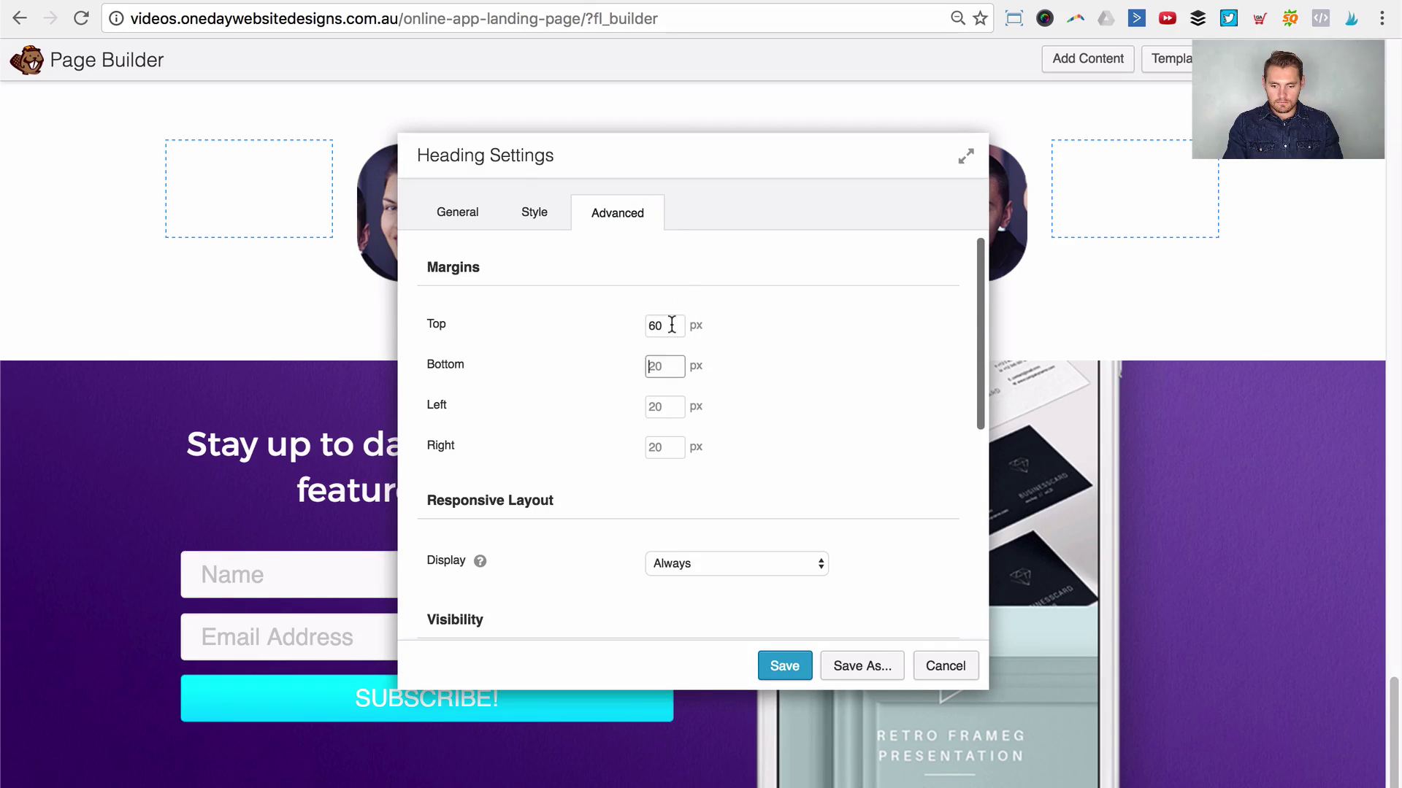
key("BackSpace")
key("BackSpace")
type("70")
key("Tab")
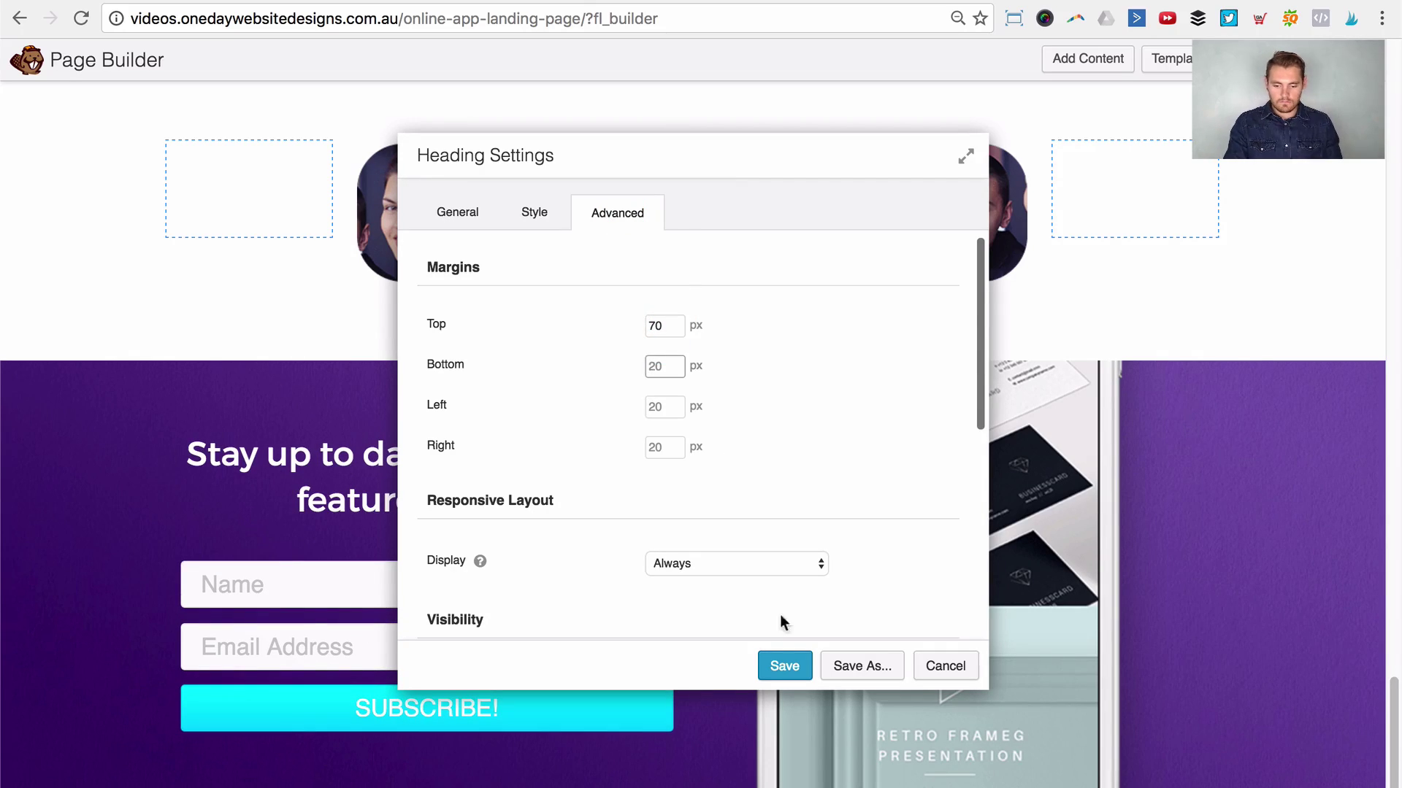
left_click(783, 664)
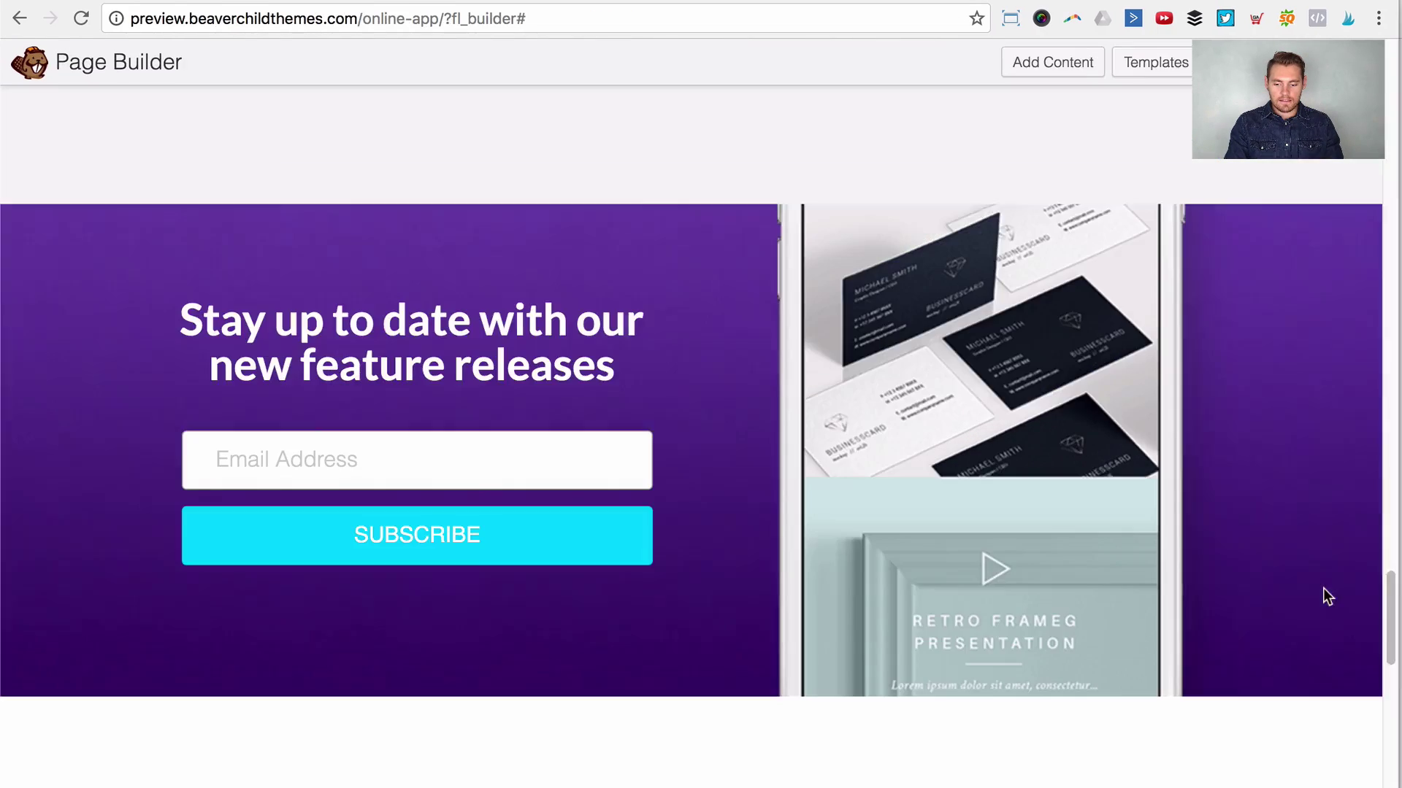
Step: Compare the page with the reference design, then bring up the publish options
scroll(1039, 526, "down", 5)
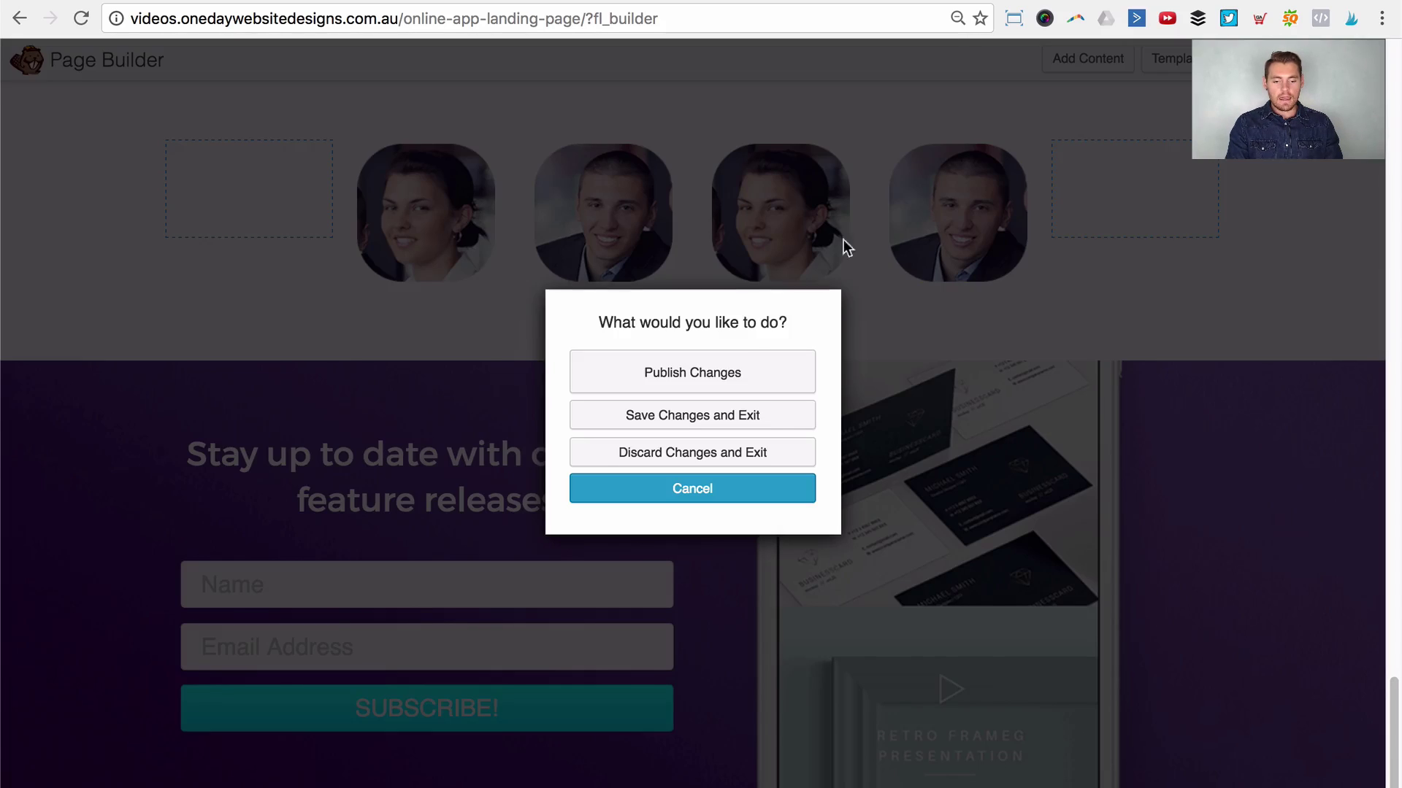
left_click(738, 363)
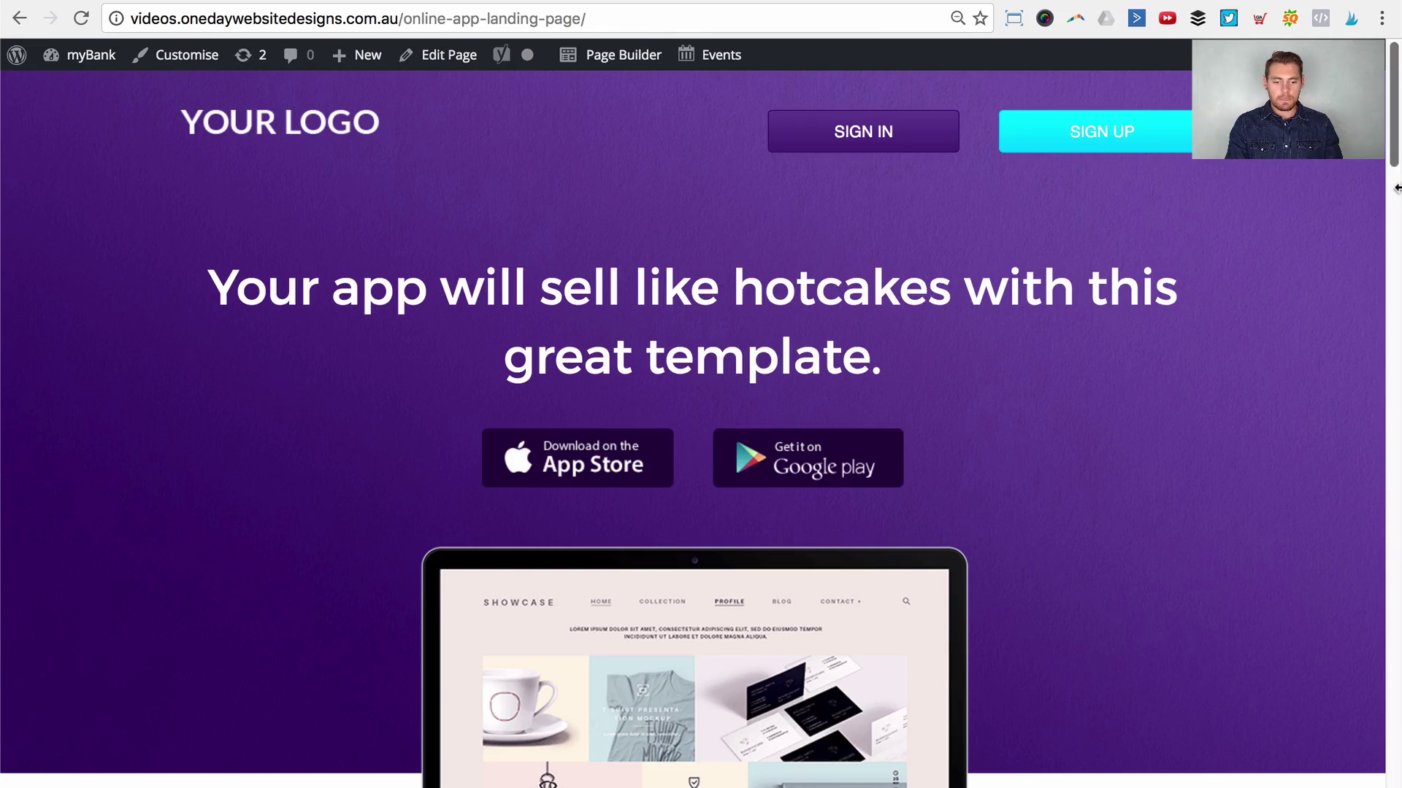
Step: Narrow the browser to about 400 px to check the mobile layout, then widen it back
left_click_drag(1395, 188, 261, 177)
scroll(332, 207, "down", 1)
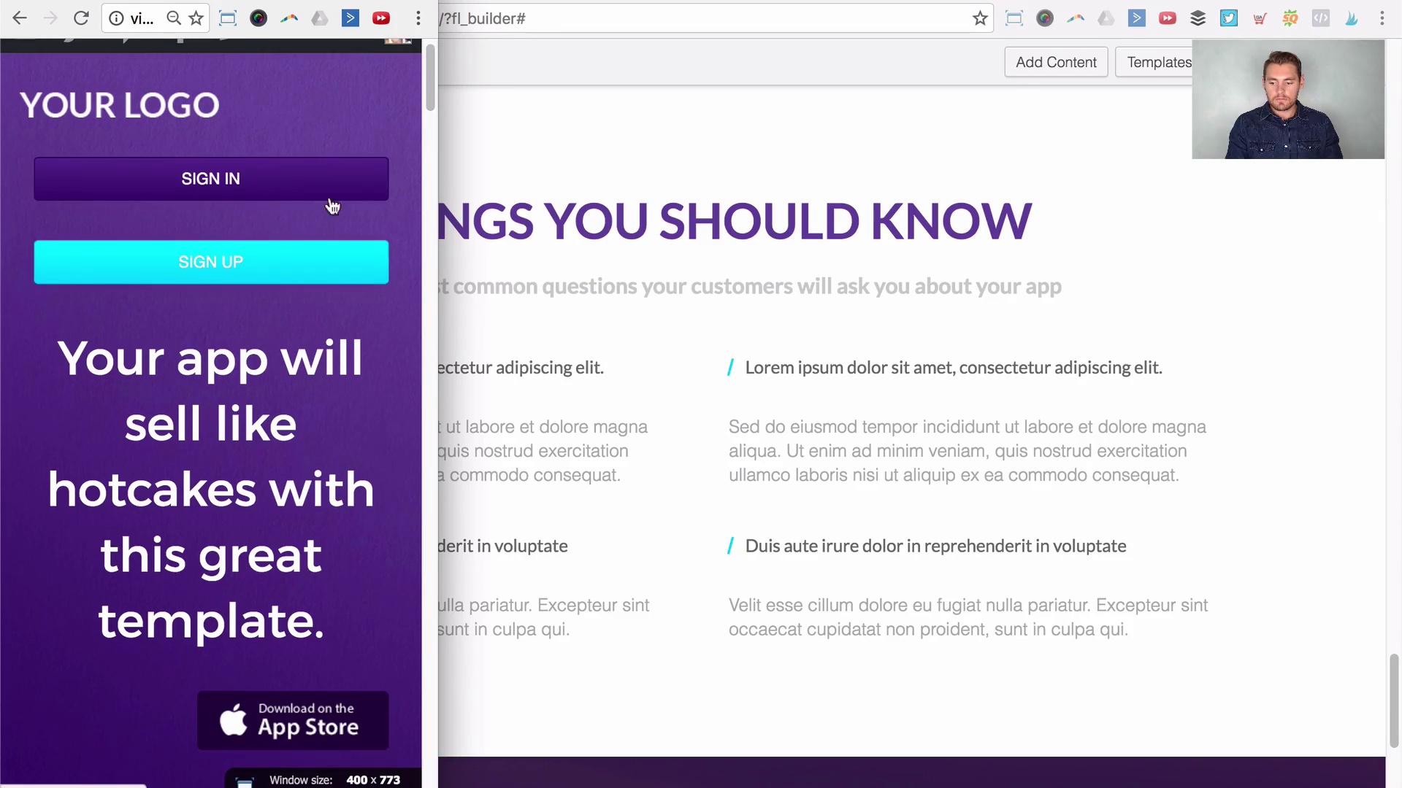
left_click_drag(432, 56, 423, 573)
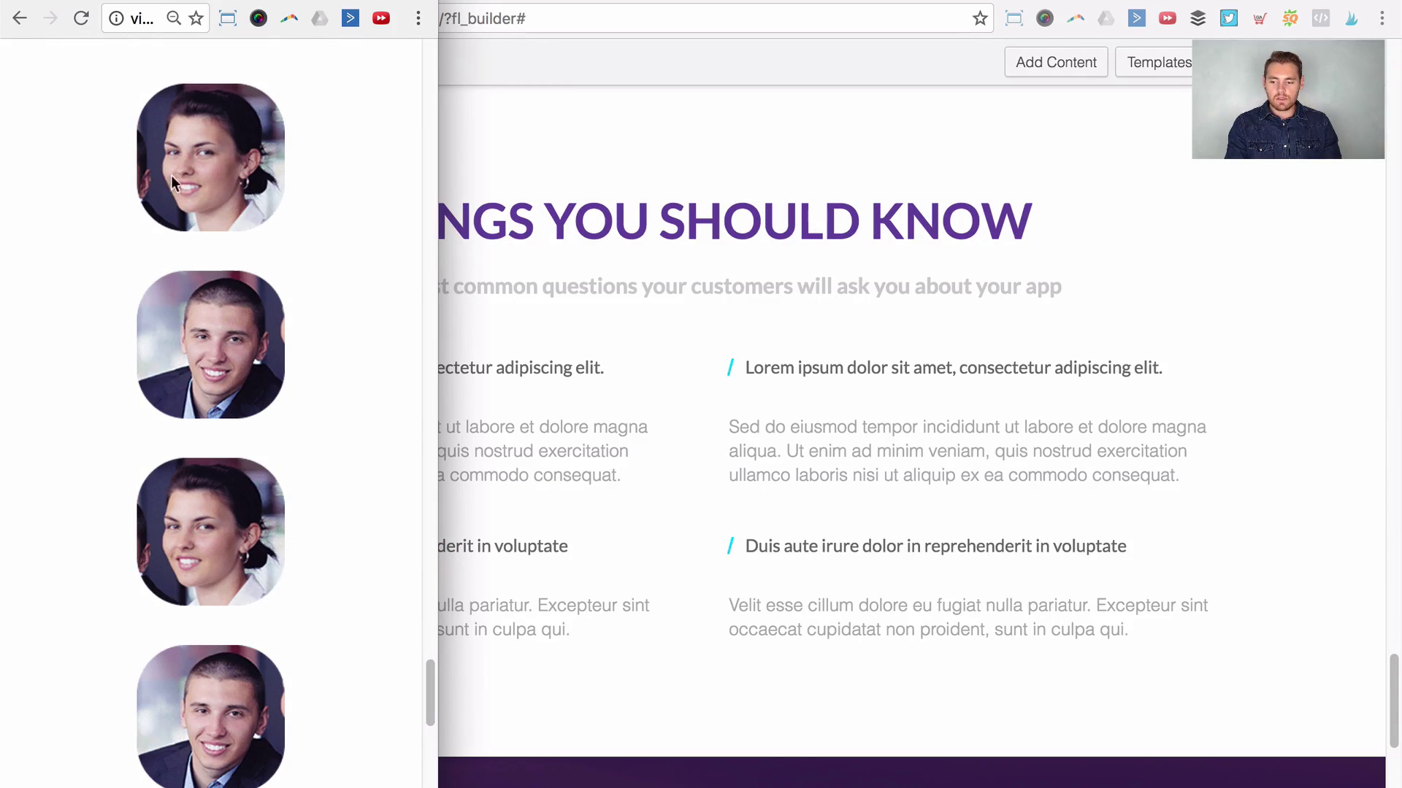
scroll(416, 397, "up", 10)
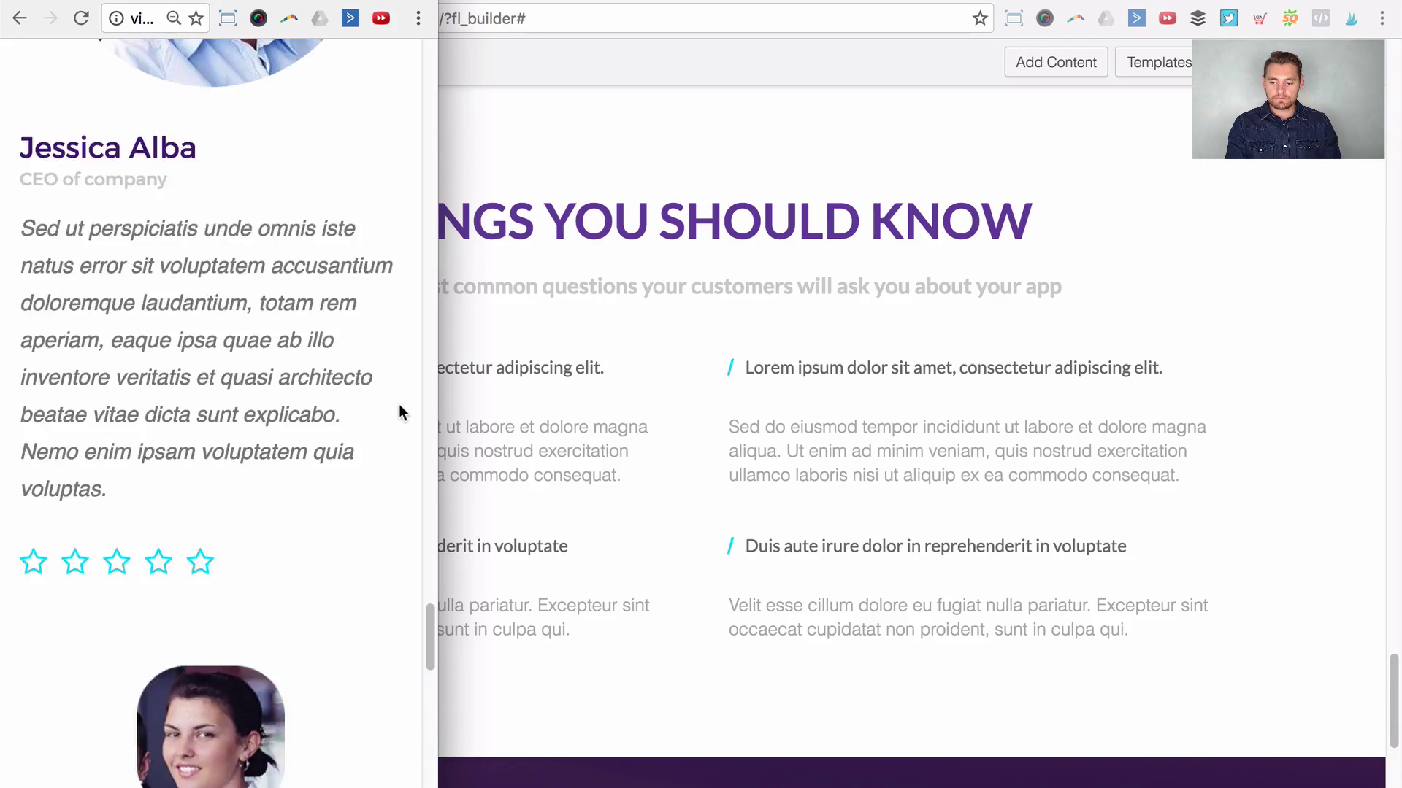
scroll(336, 438, "up", 5)
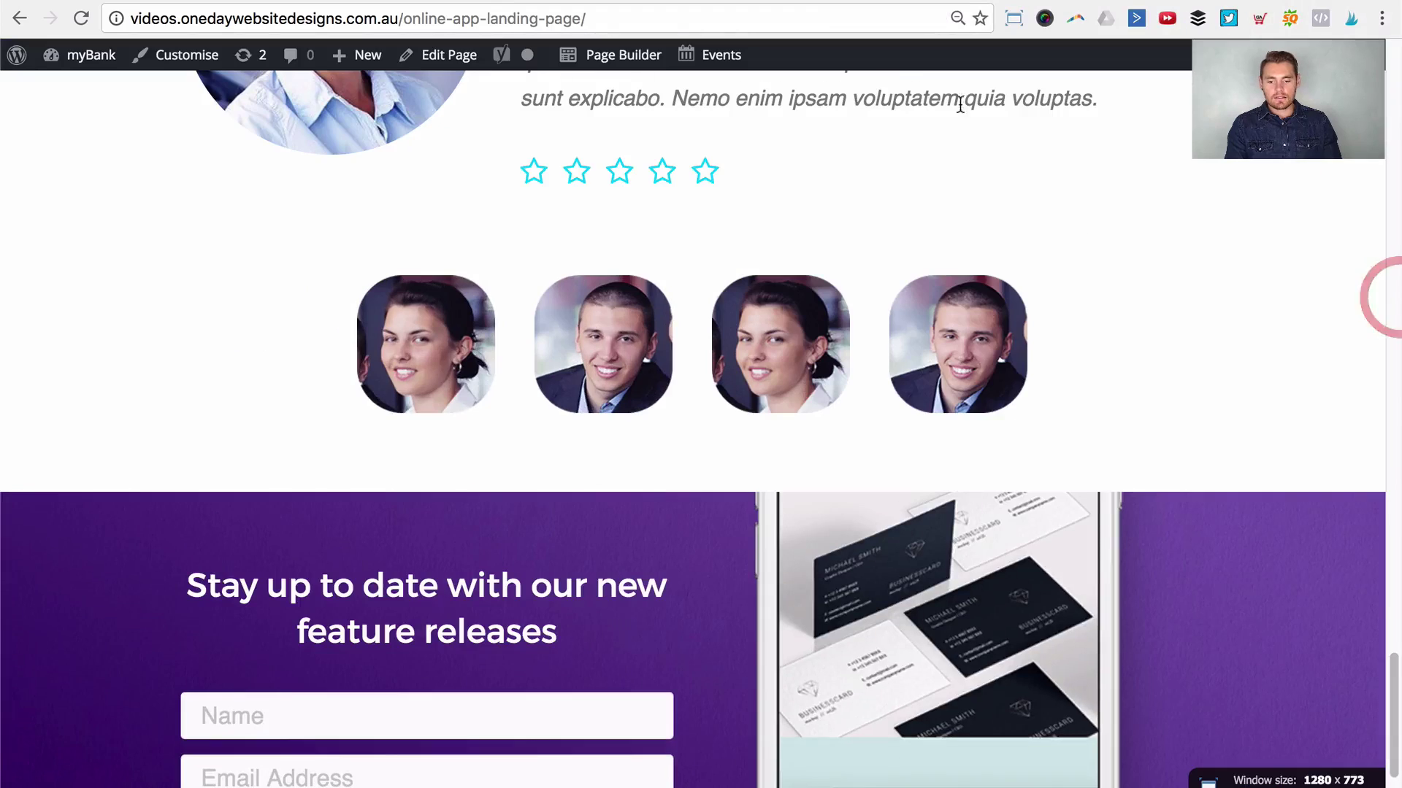
left_click(624, 54)
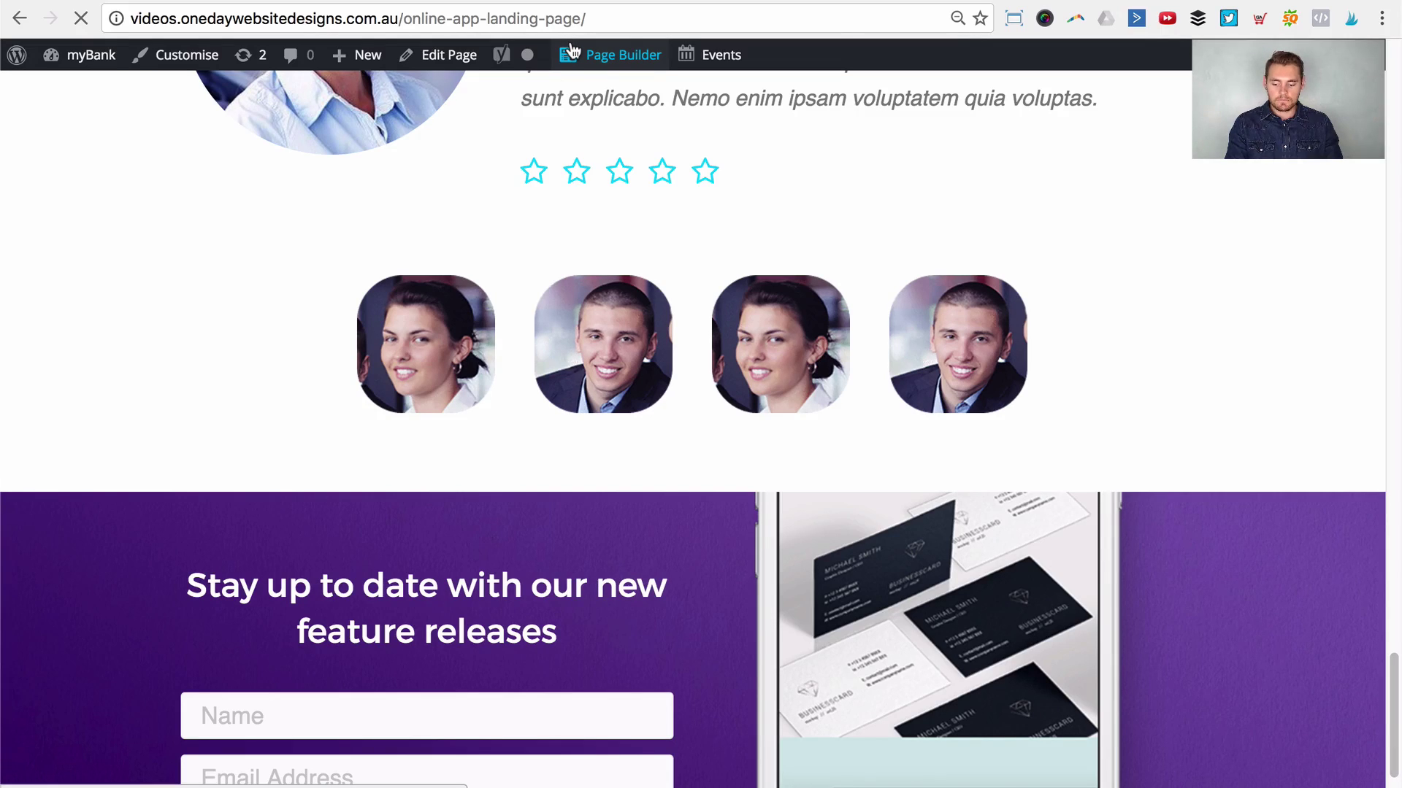
Step: Give the first Downloads counter column a custom 50% small-device width and save it
scroll(704, 282, "down", 15)
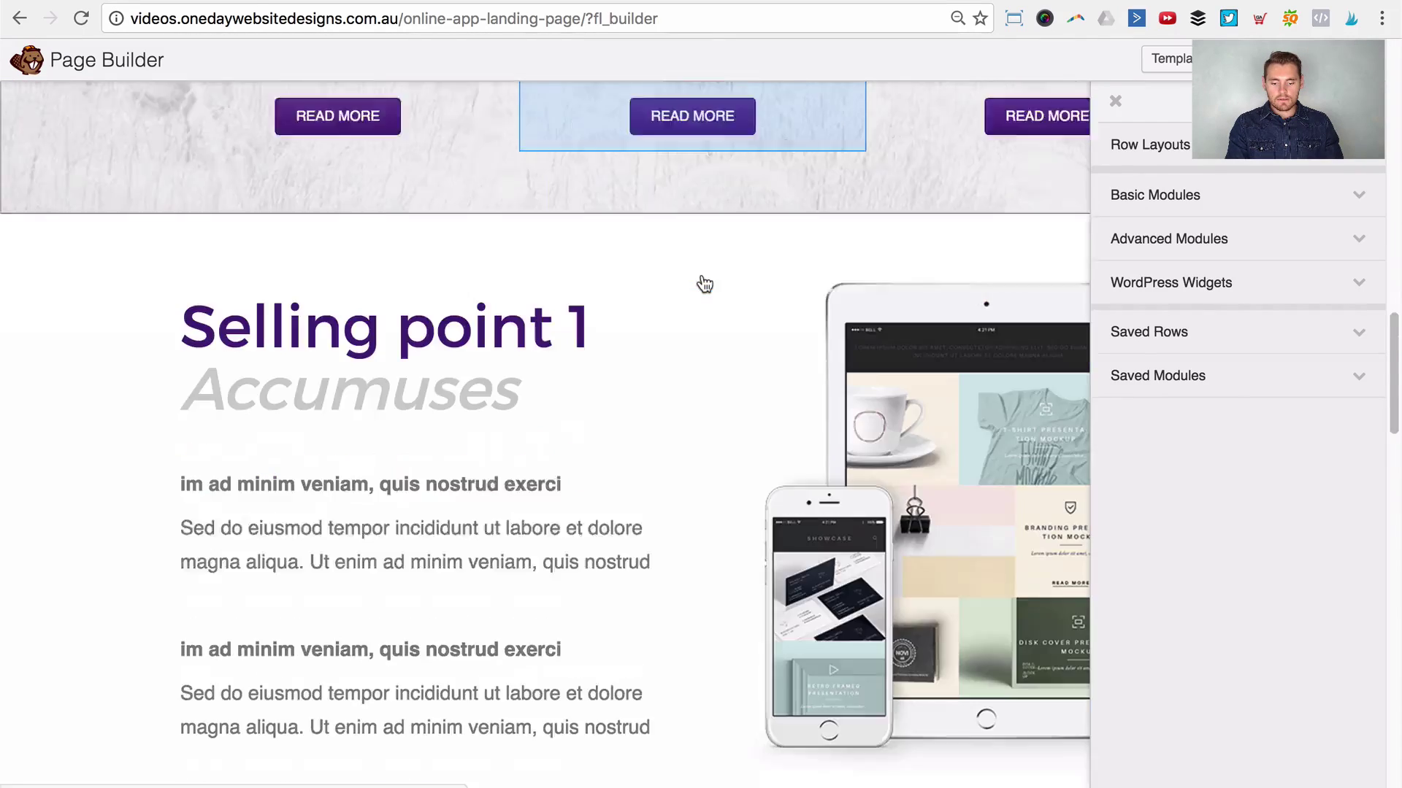
scroll(704, 282, "down", 15)
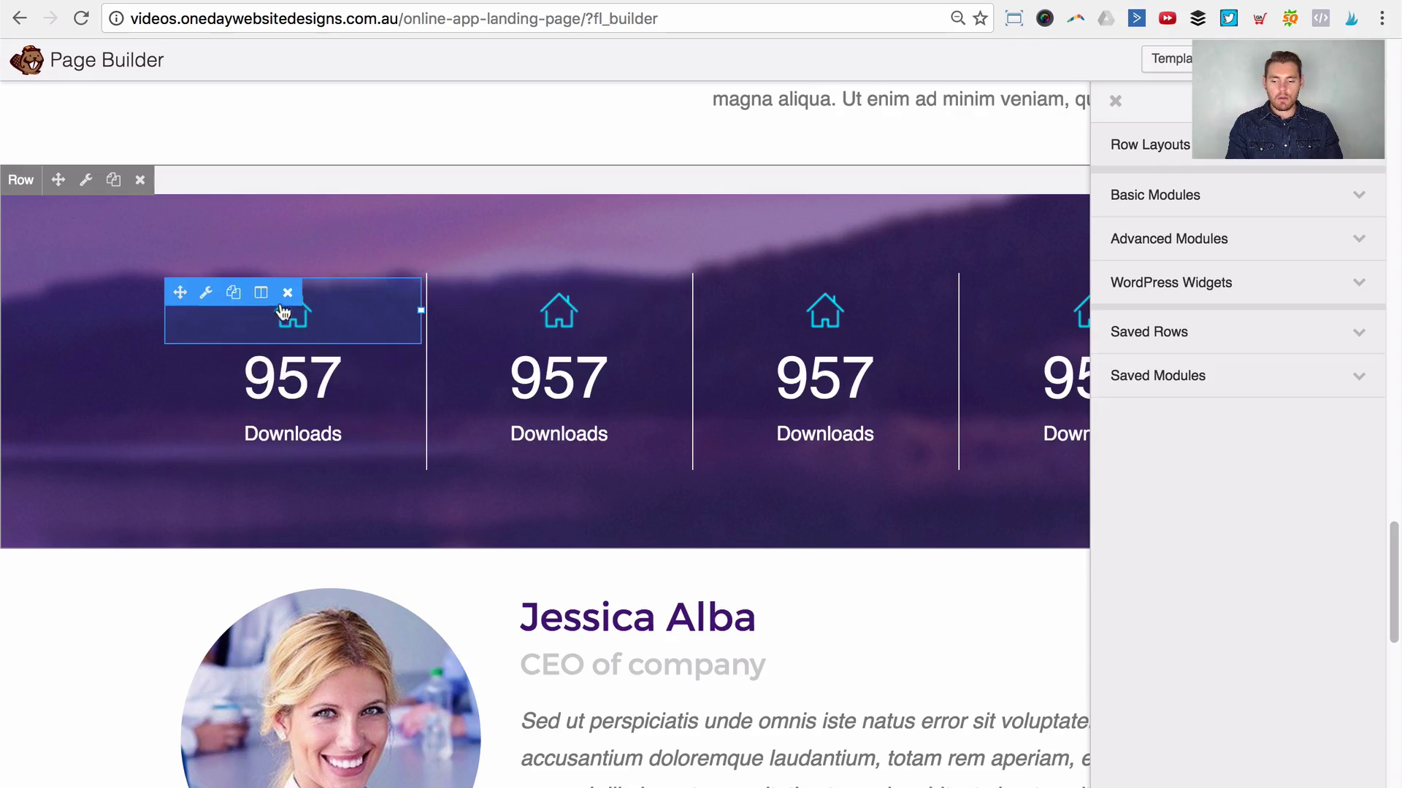
left_click(262, 292)
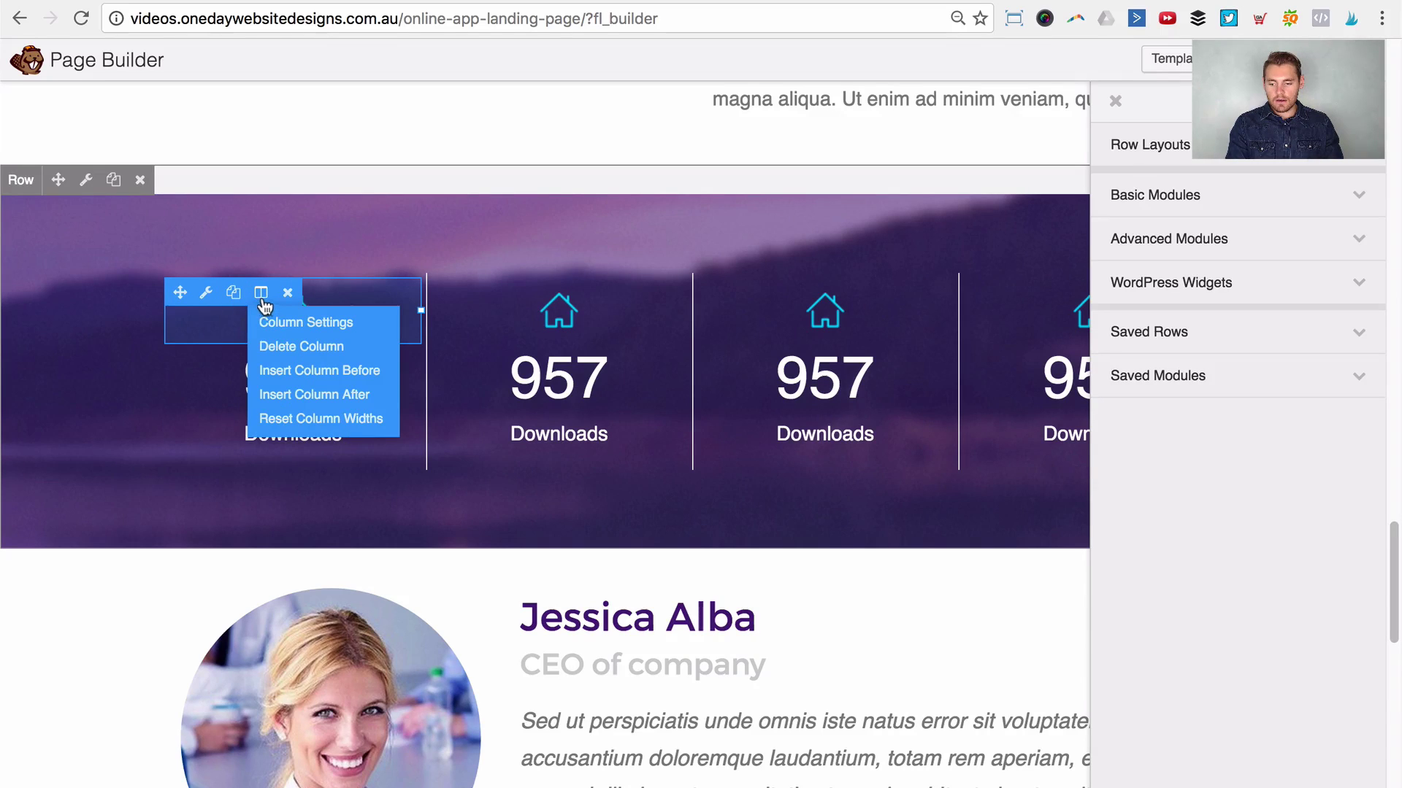
left_click(294, 322)
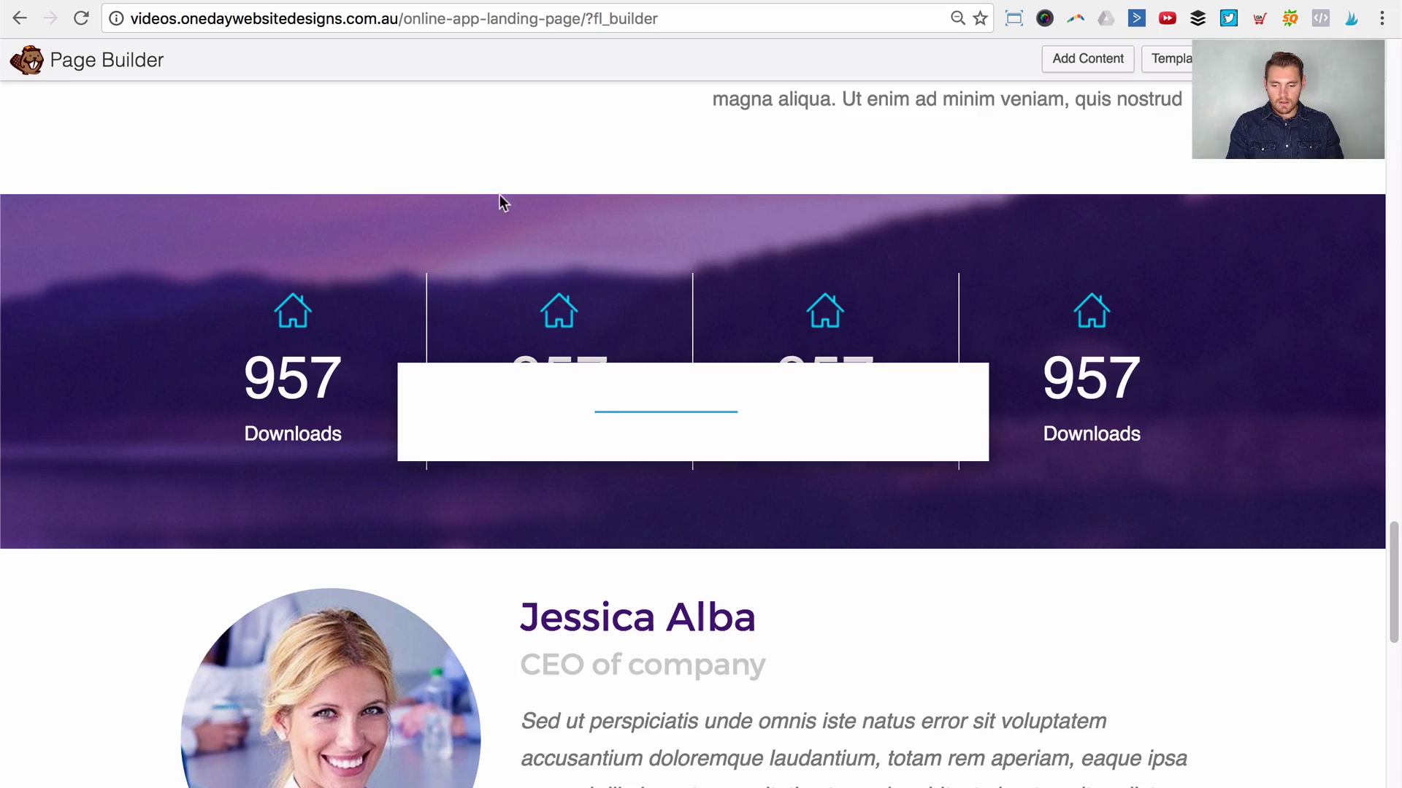
left_click(530, 214)
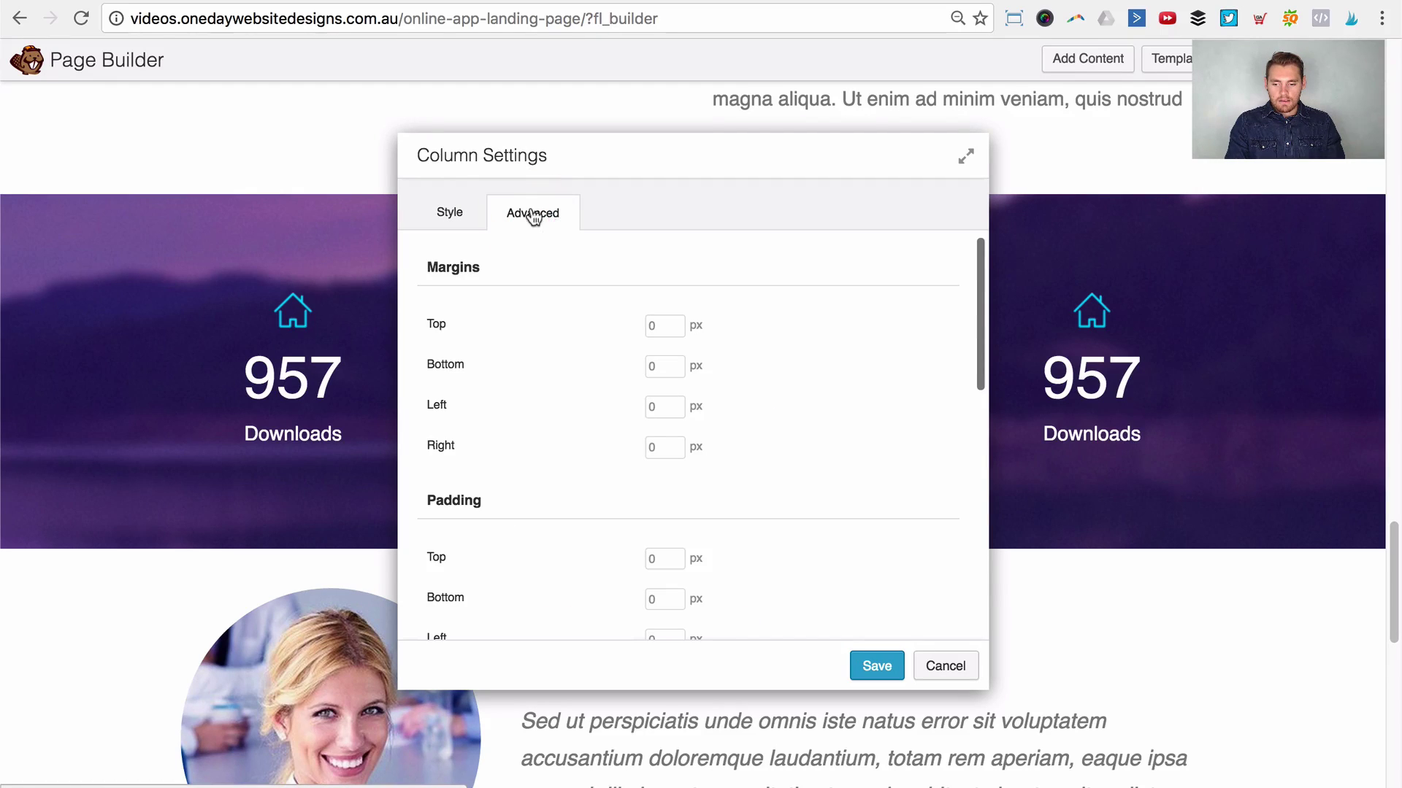
scroll(832, 333, "down", 5)
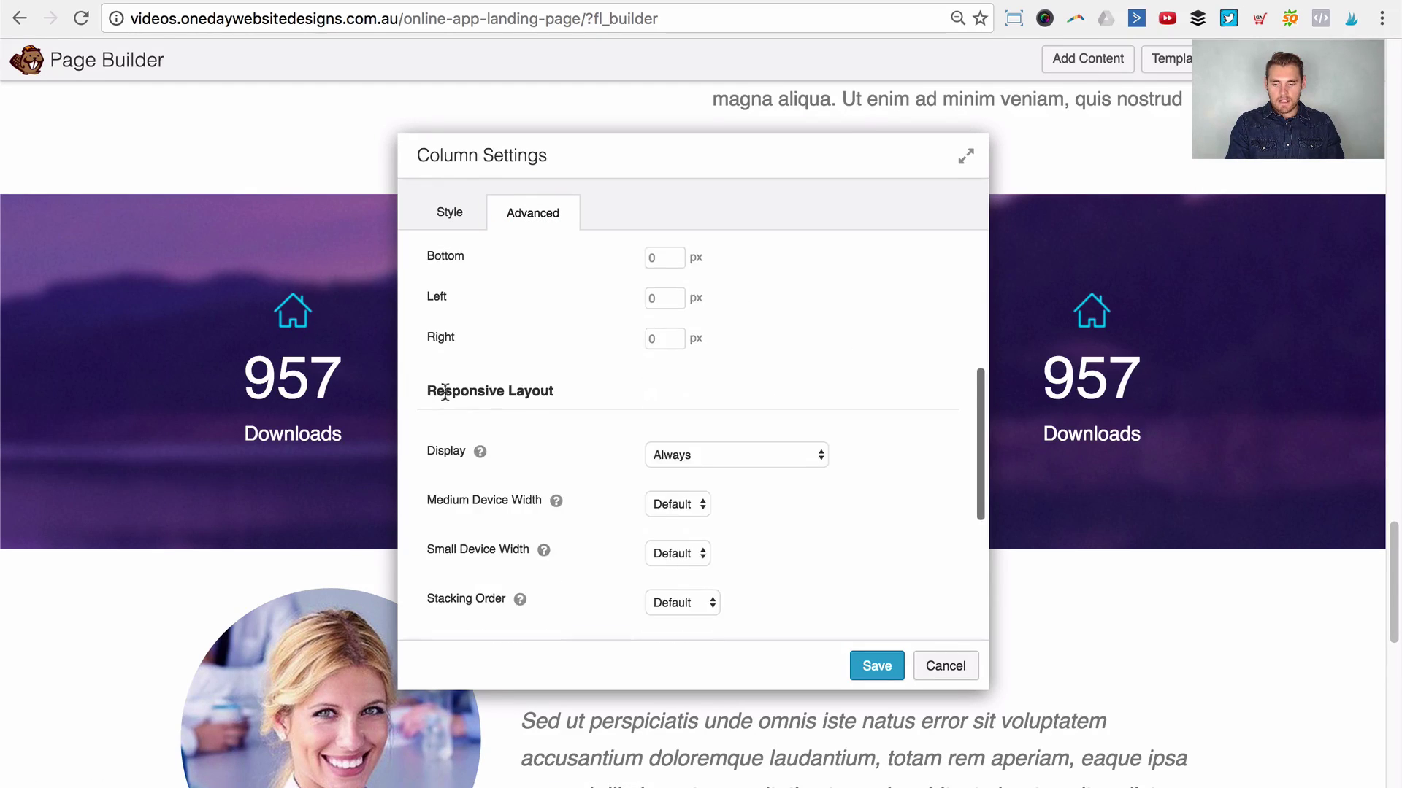
scroll(544, 391, "down", 2)
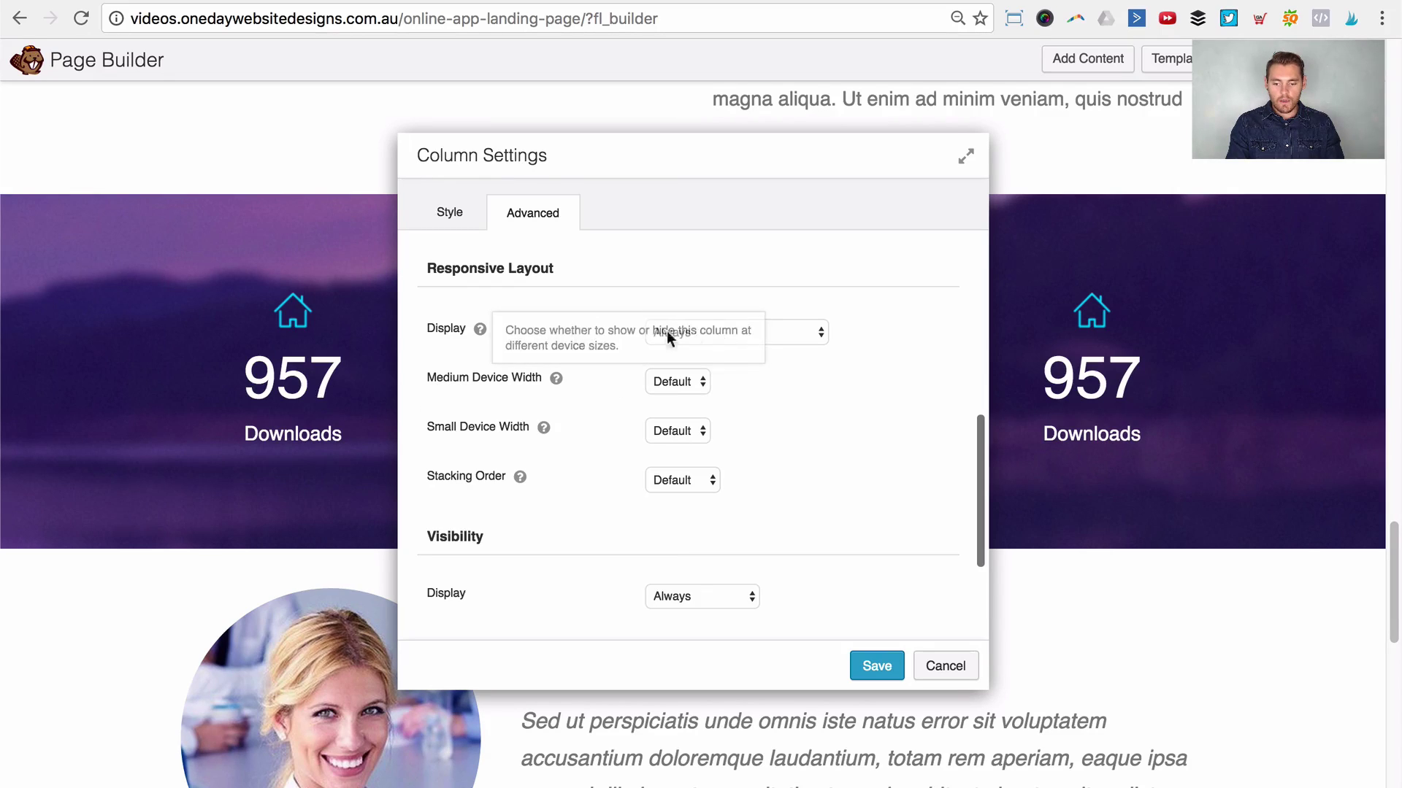
left_click(911, 334)
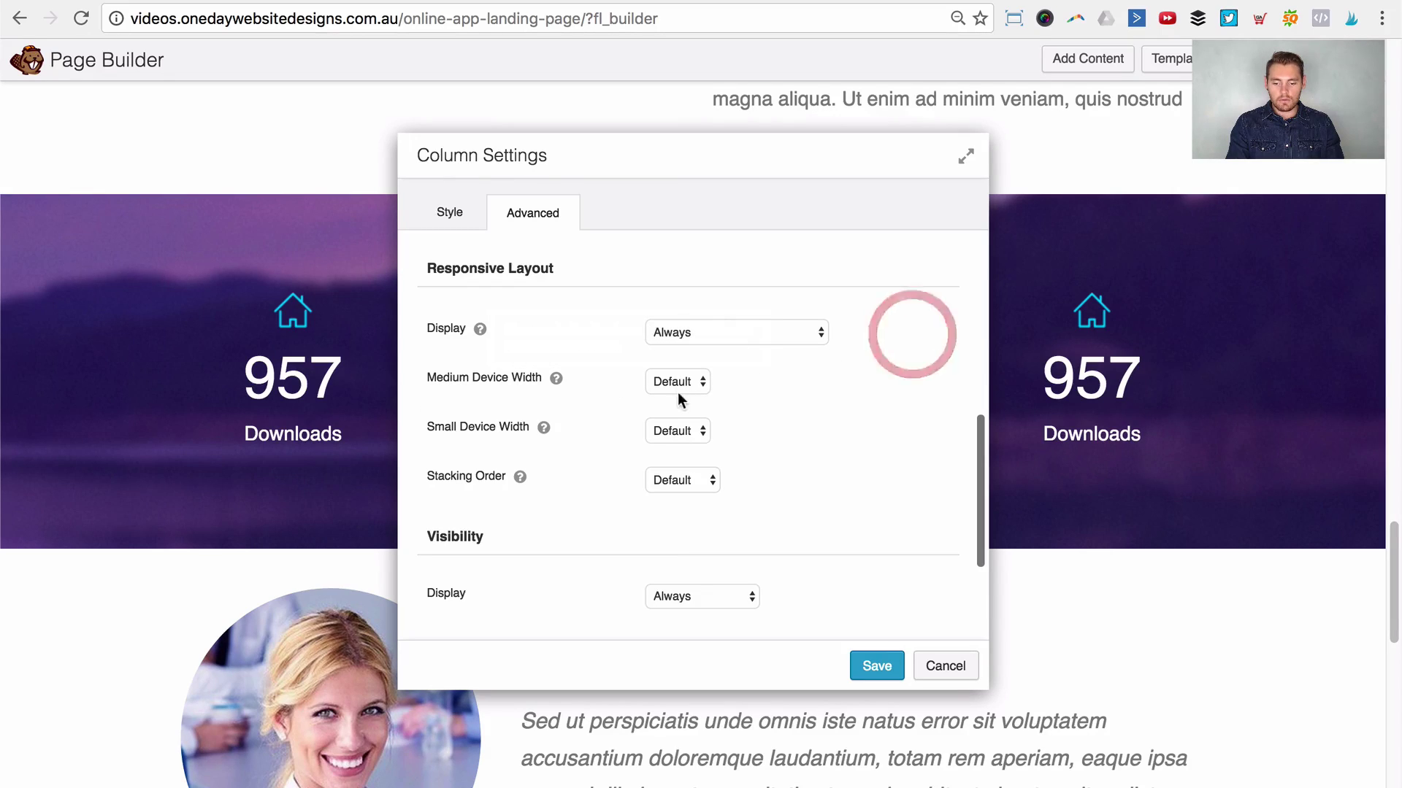
left_click(659, 431)
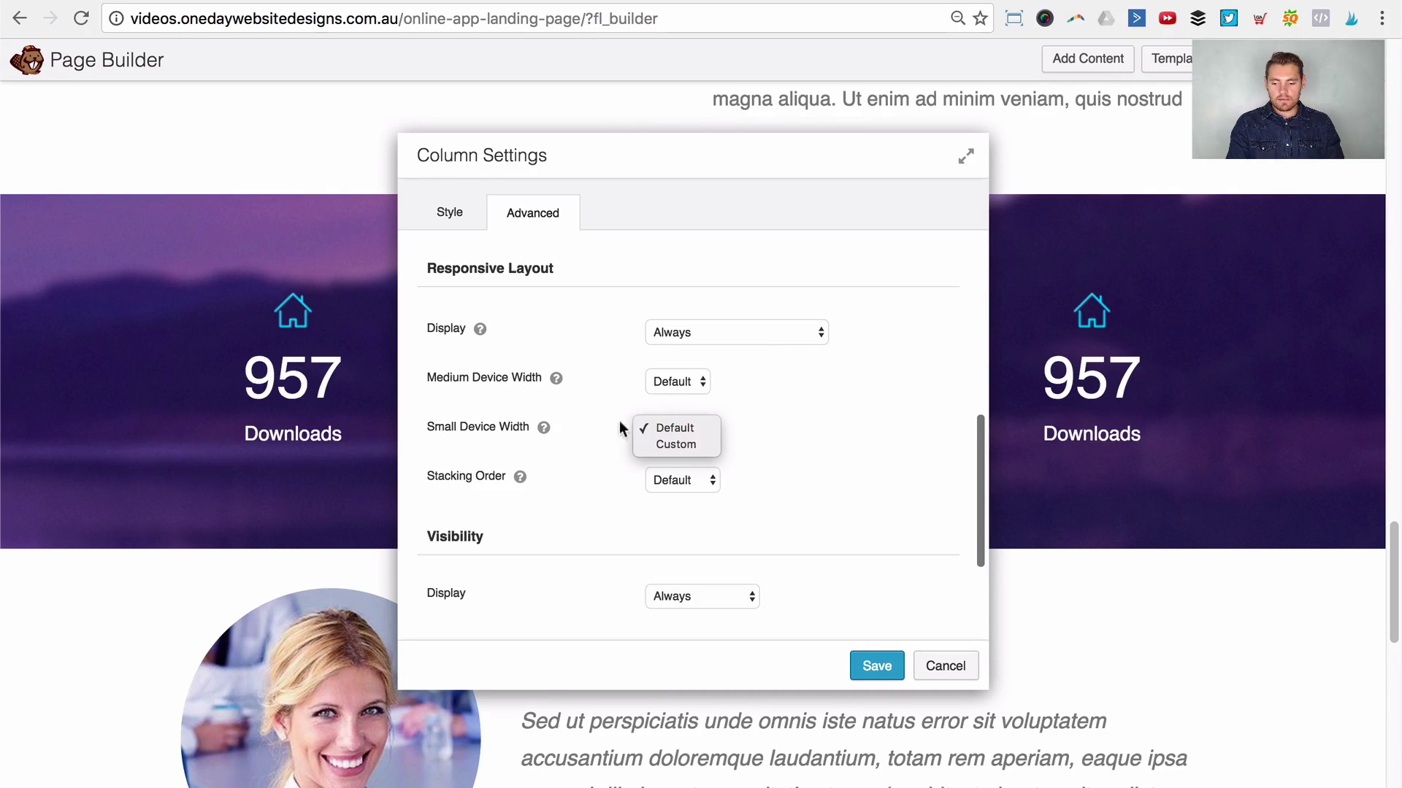
left_click(686, 446)
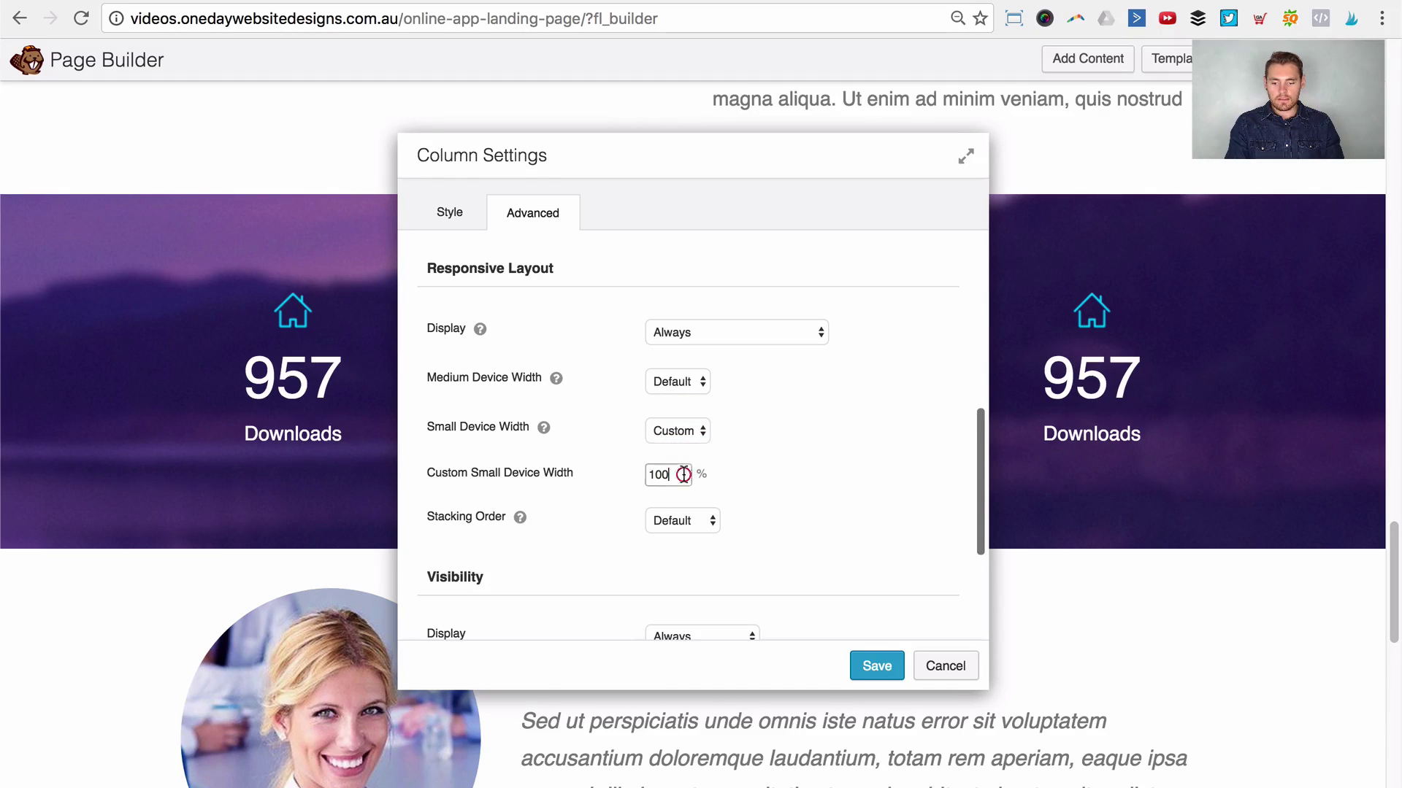
double_click(679, 473)
type("50")
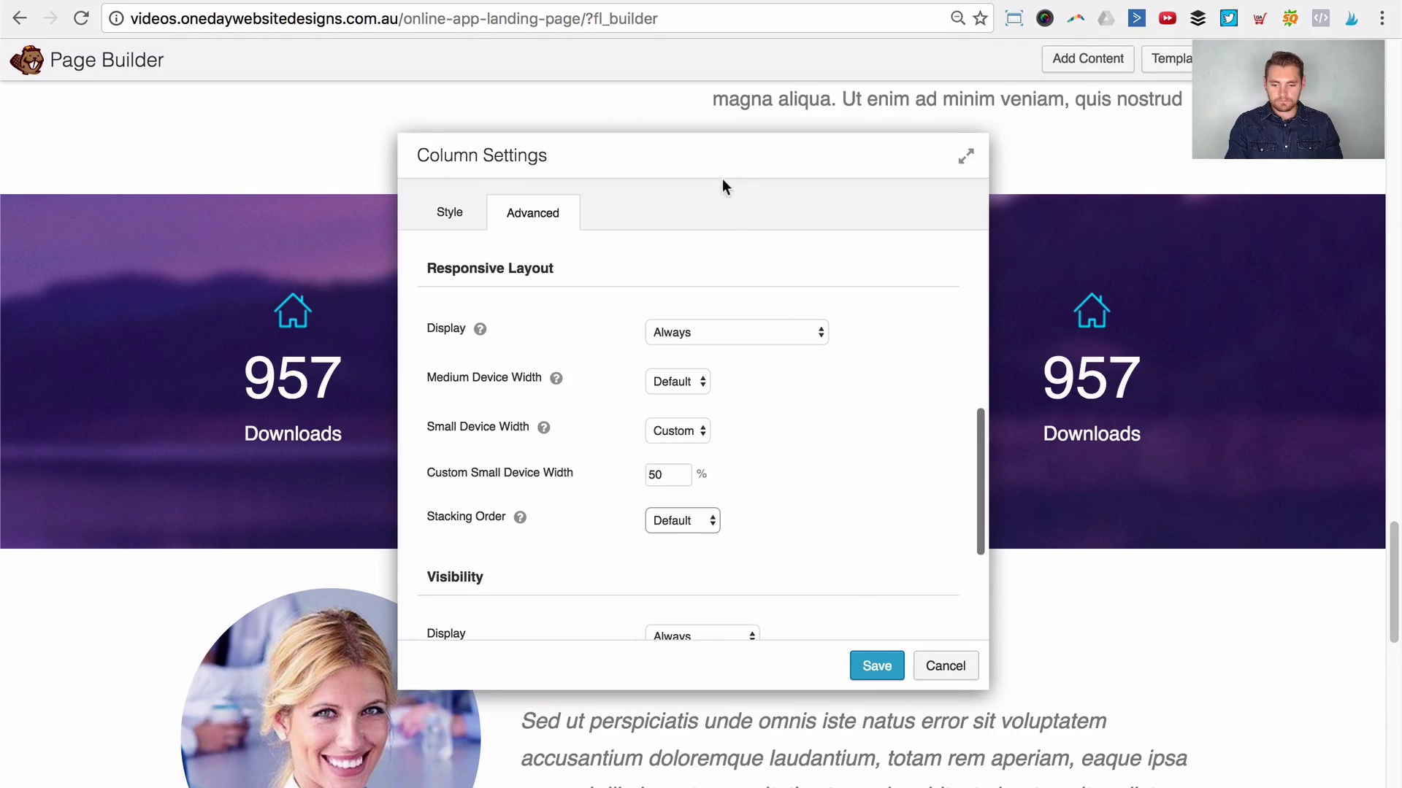
left_click(874, 664)
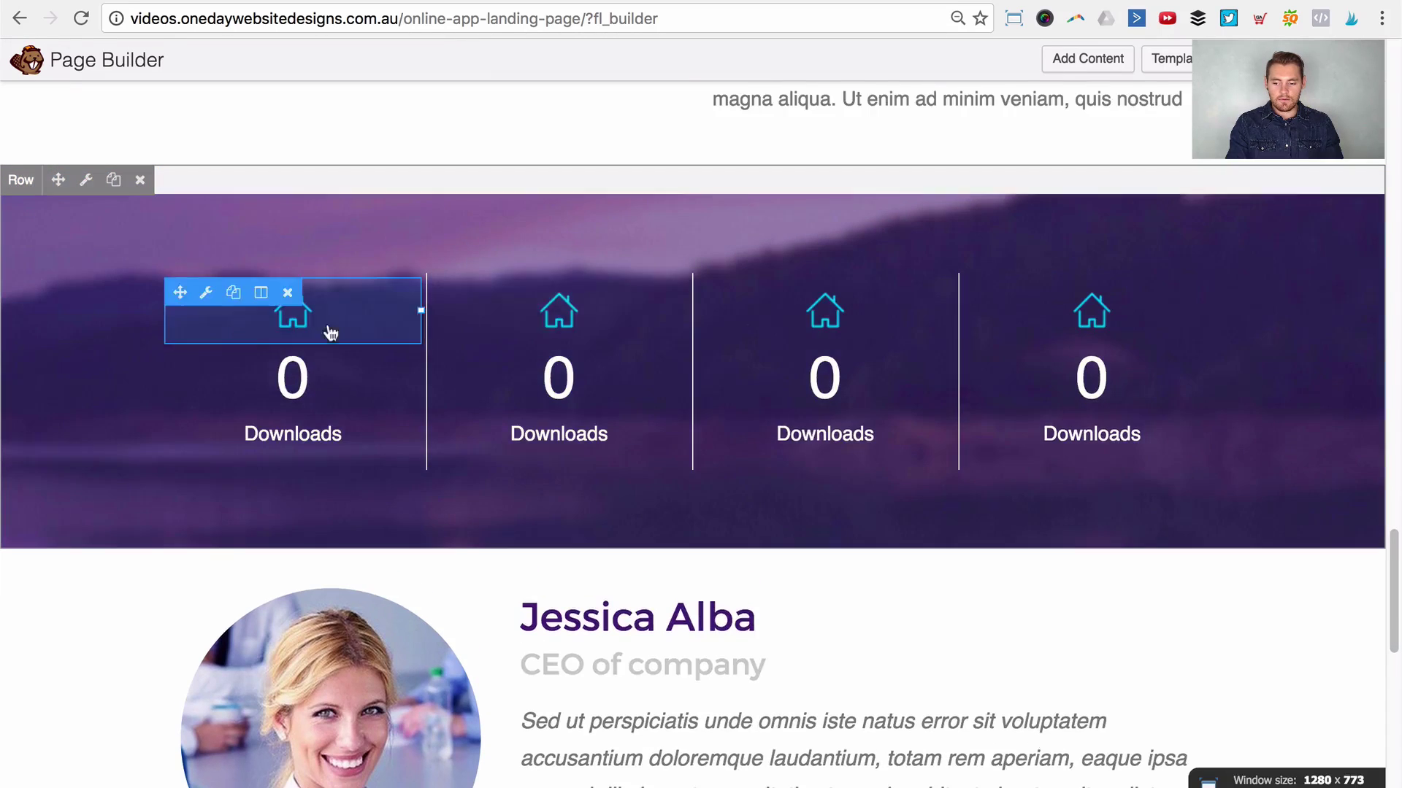
Step: Give the second Downloads stat column a custom 50% small-device width and save it
left_click(526, 292)
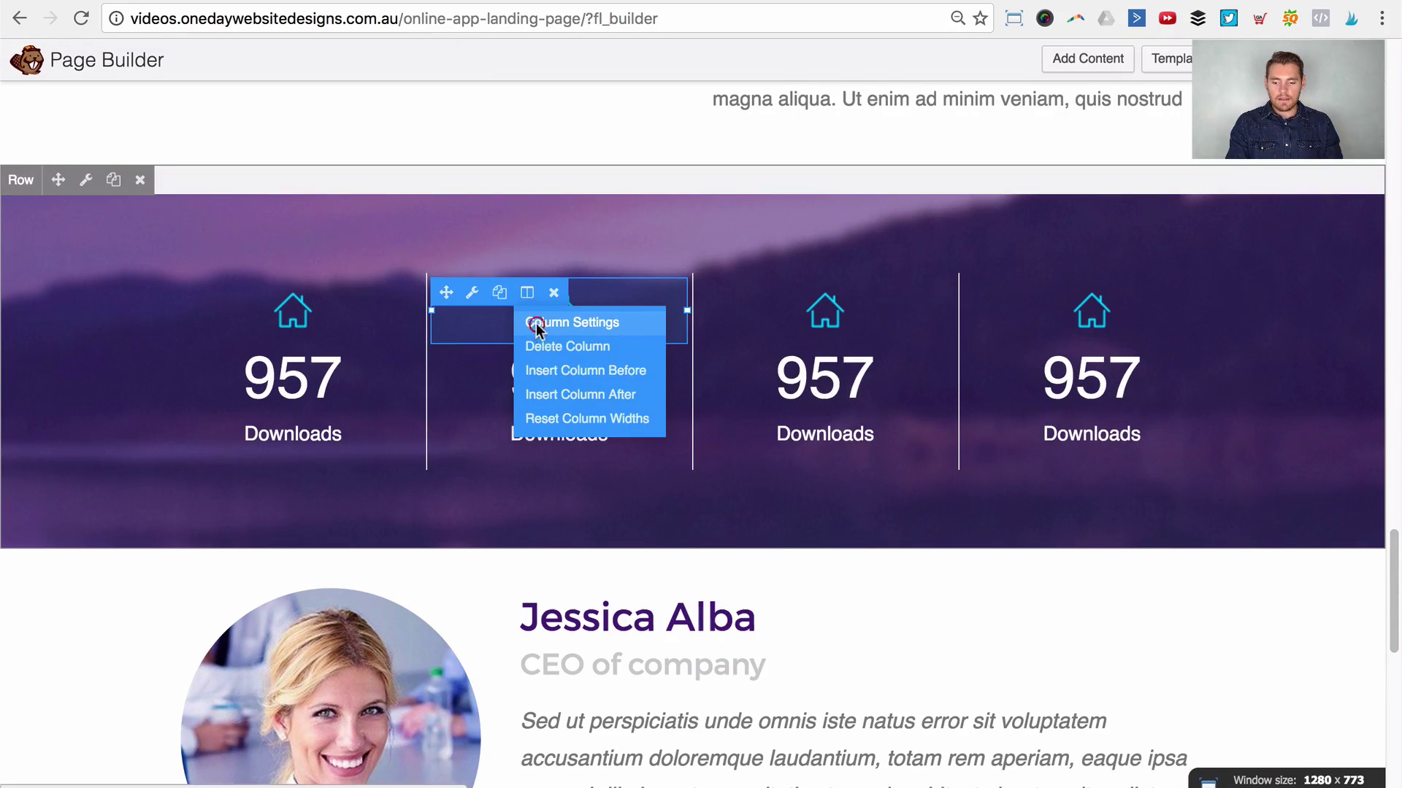
left_click(538, 322)
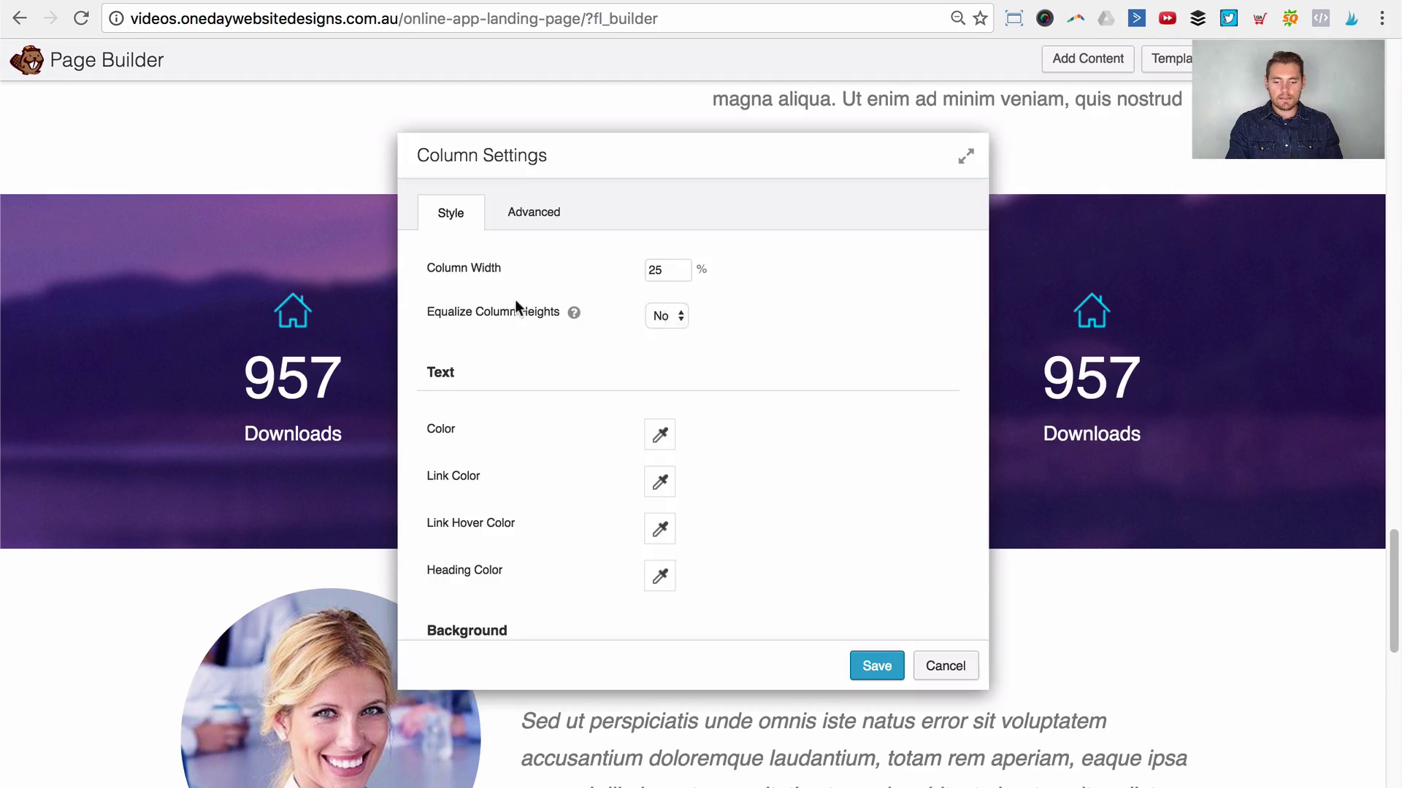
left_click(535, 218)
scroll(675, 493, "up", 3)
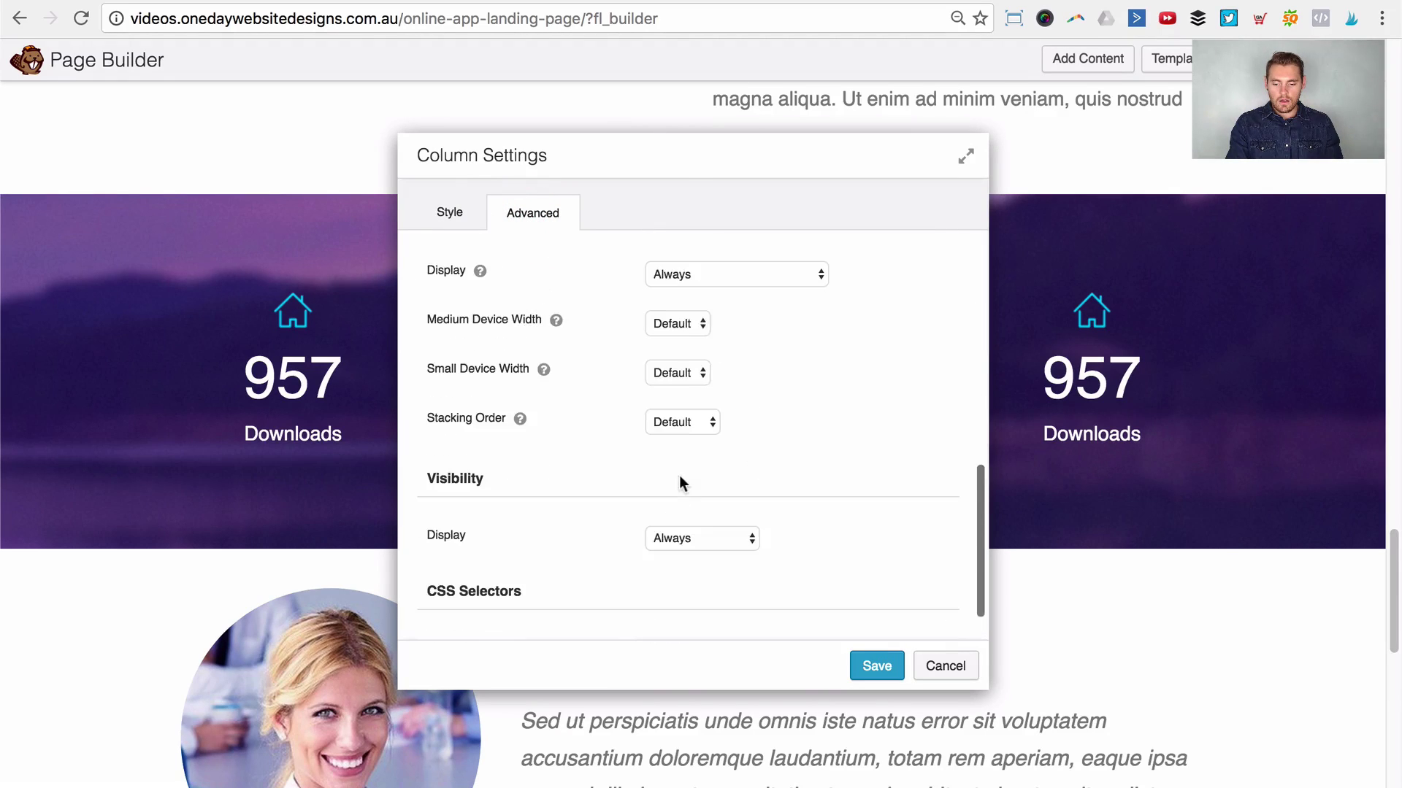
left_click(675, 369)
left_click(673, 388)
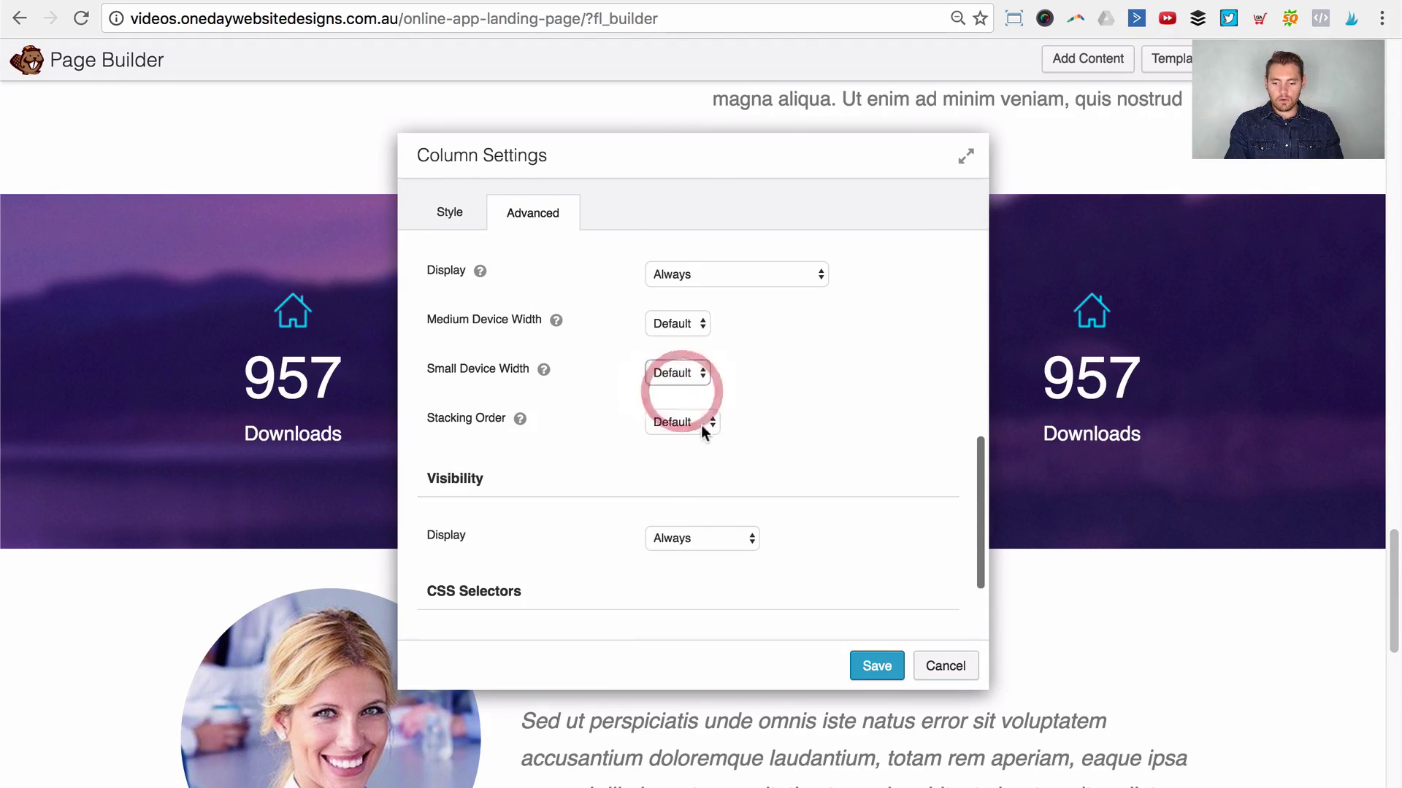
double_click(681, 417)
type("50")
key("Tab")
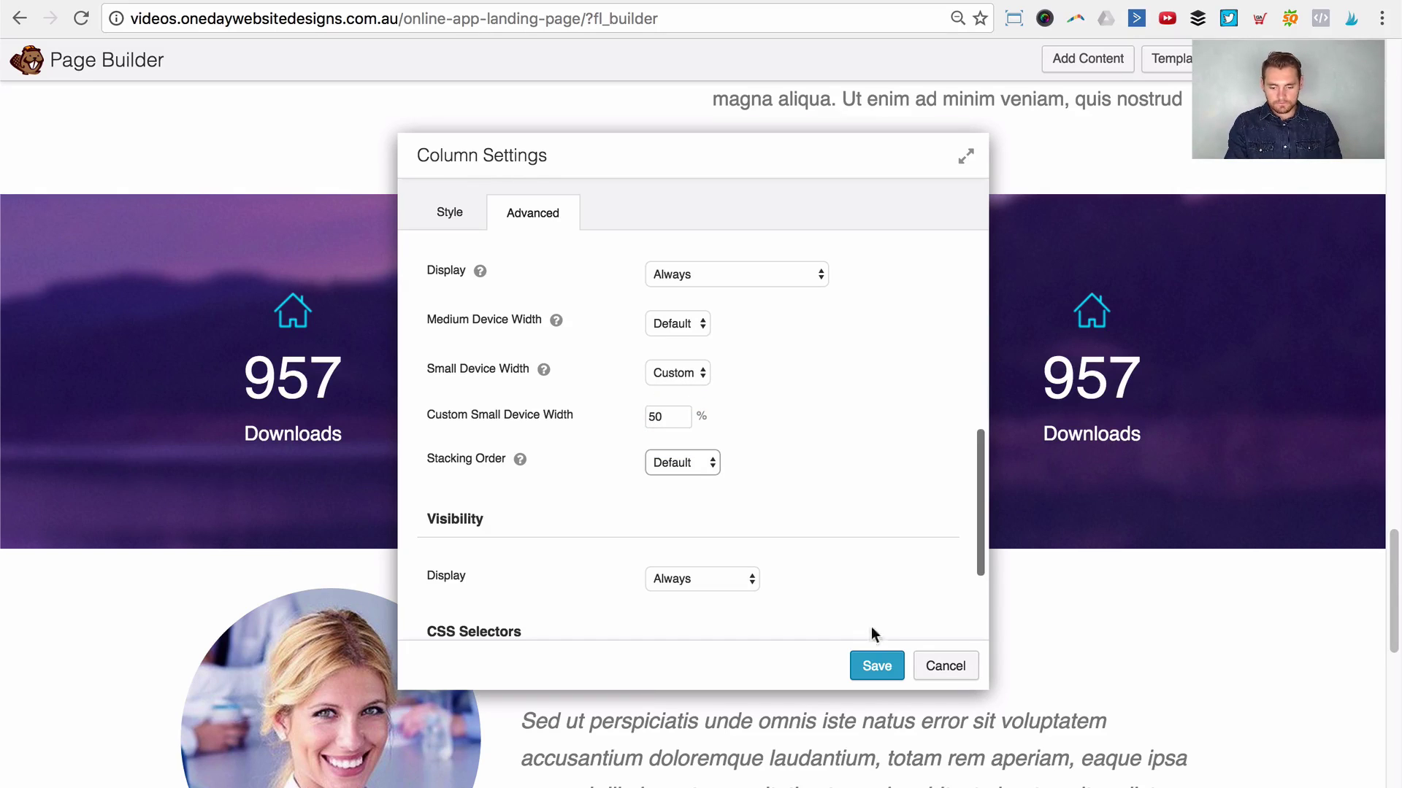
left_click(877, 660)
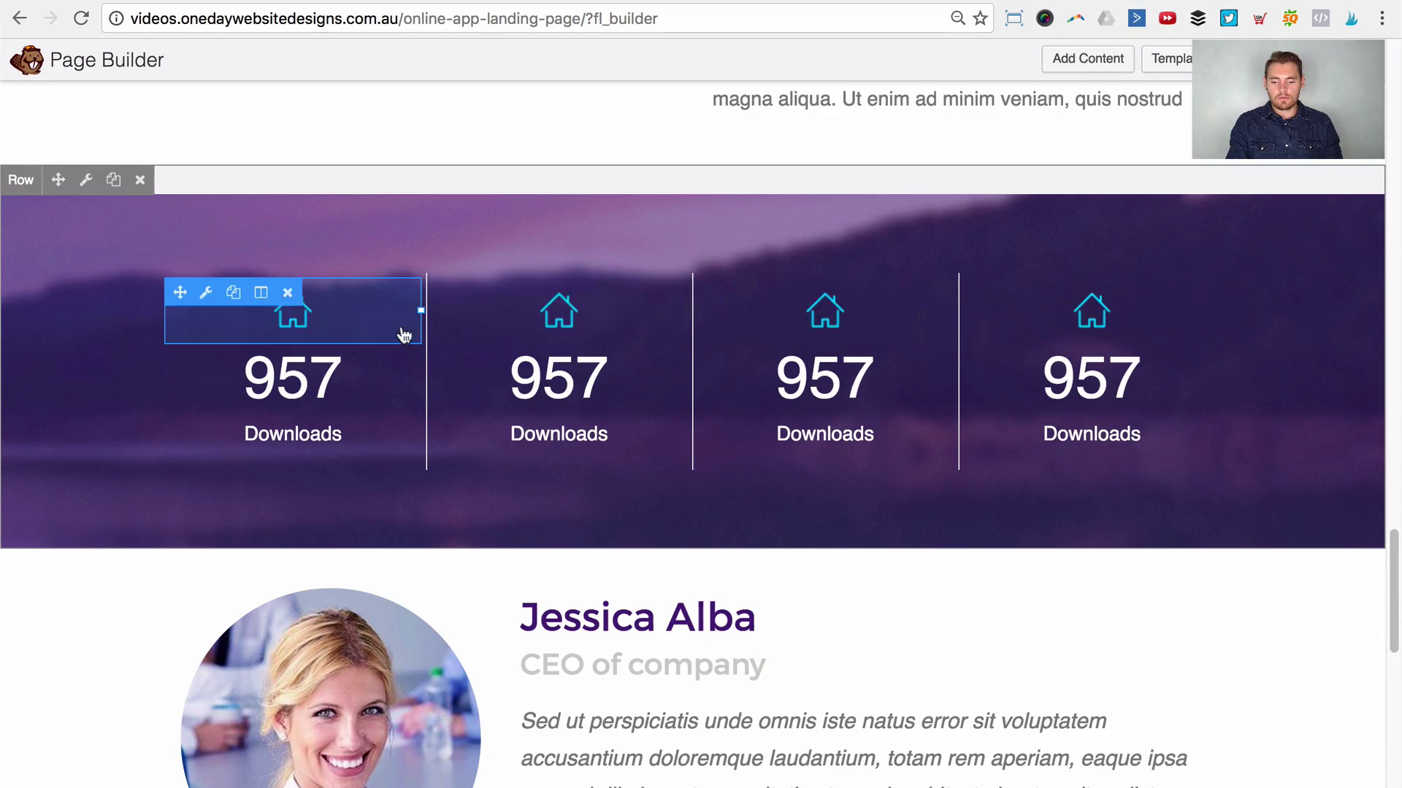
Step: Set the third stat column's small-device width to custom 50% and save it
mouse_move(791, 292)
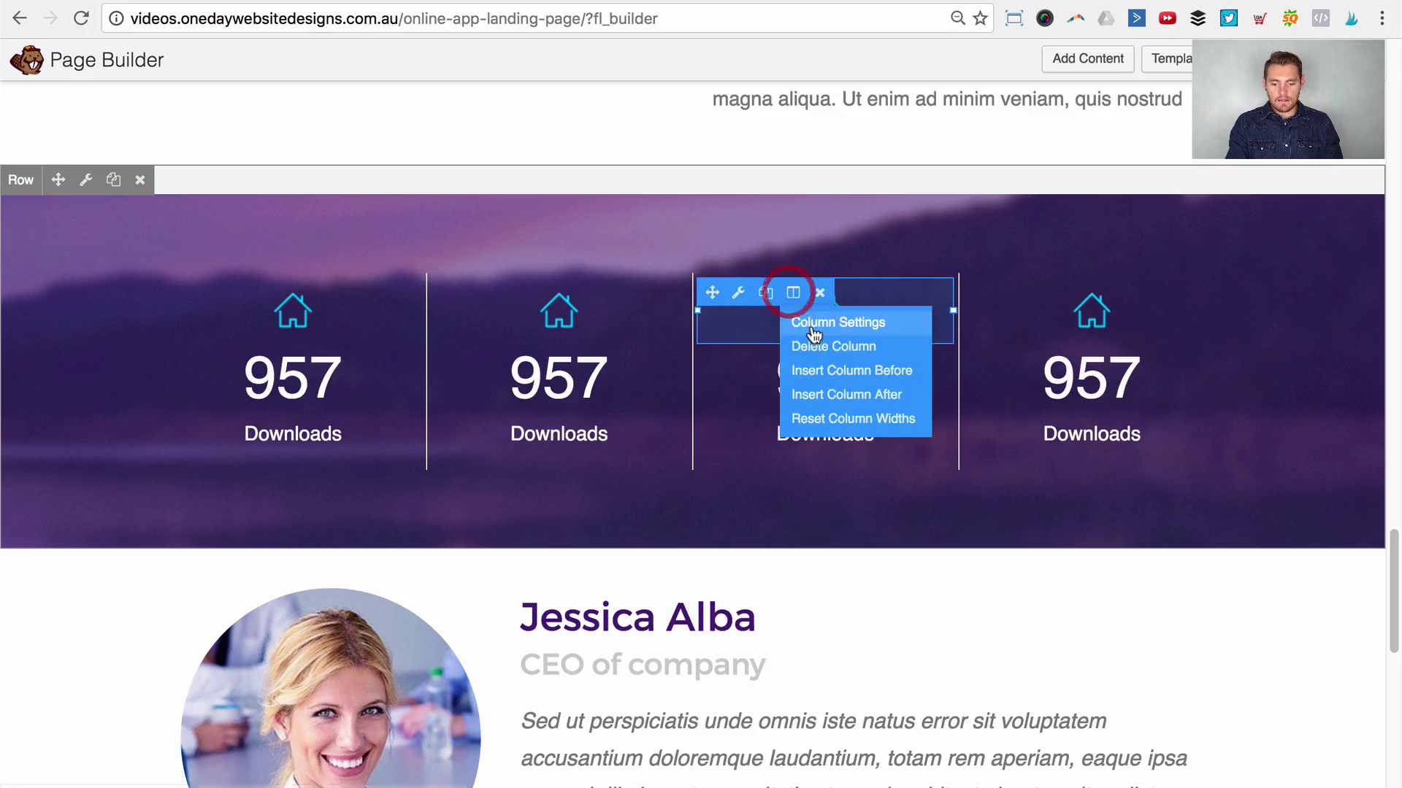
left_click(818, 319)
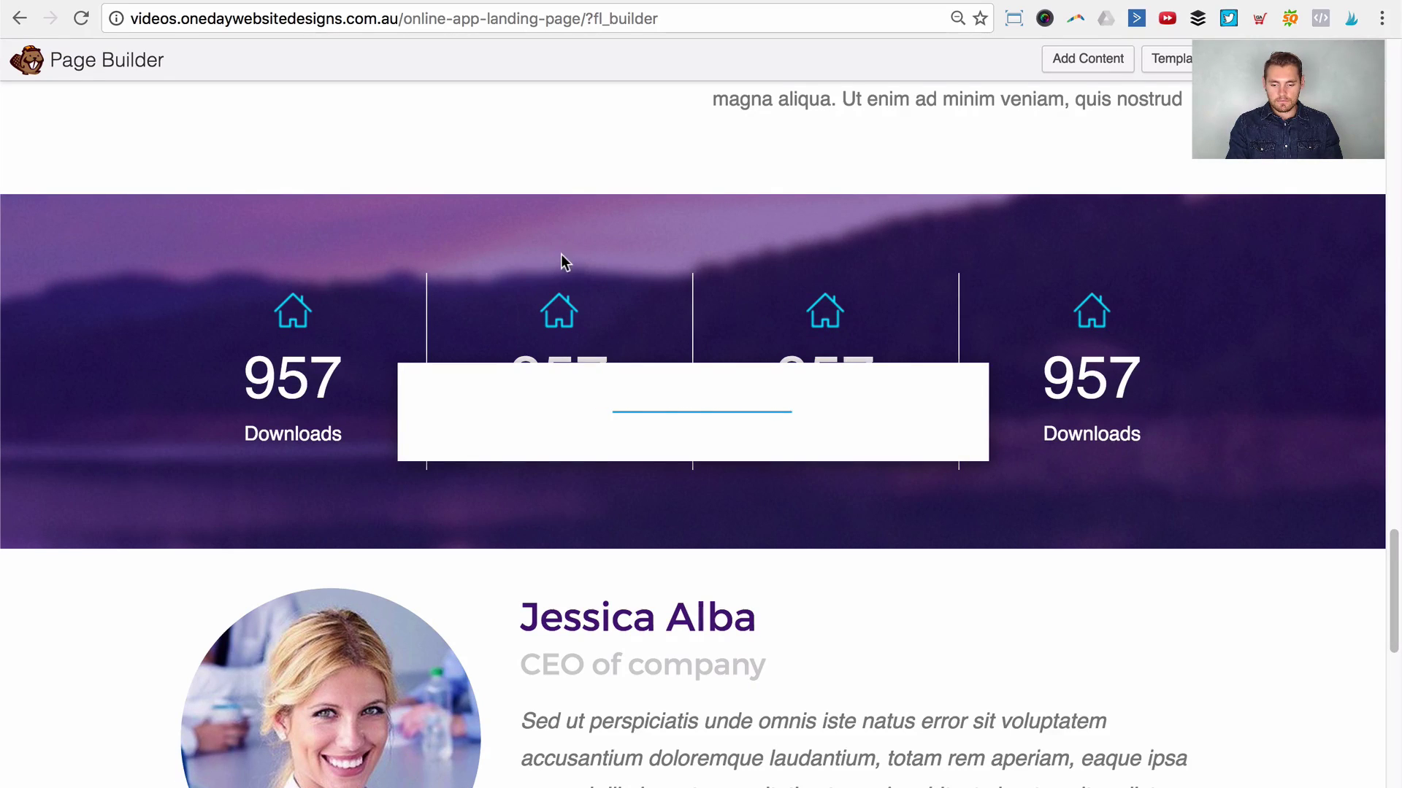
left_click(534, 212)
scroll(585, 351, "down", 8)
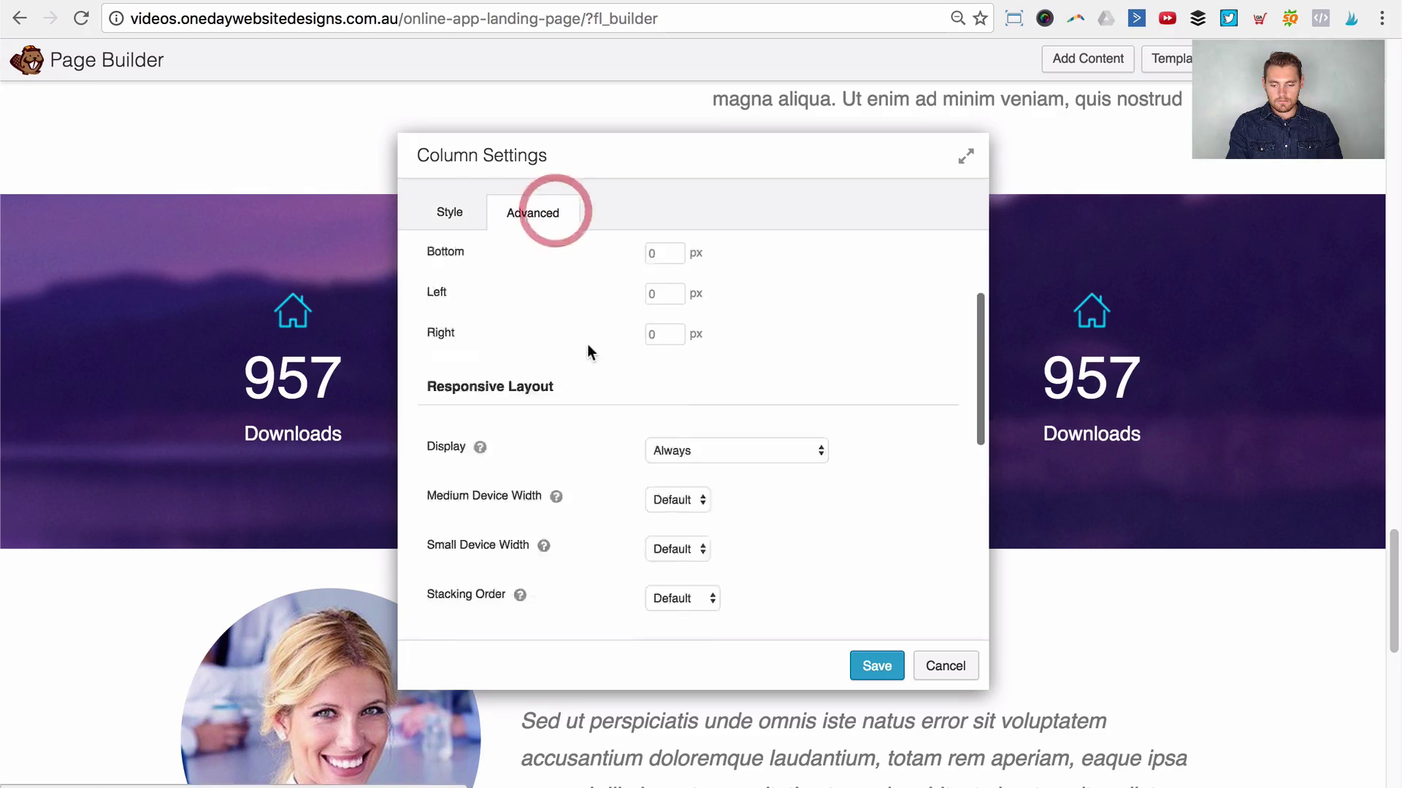
left_click(655, 423)
left_click(674, 428)
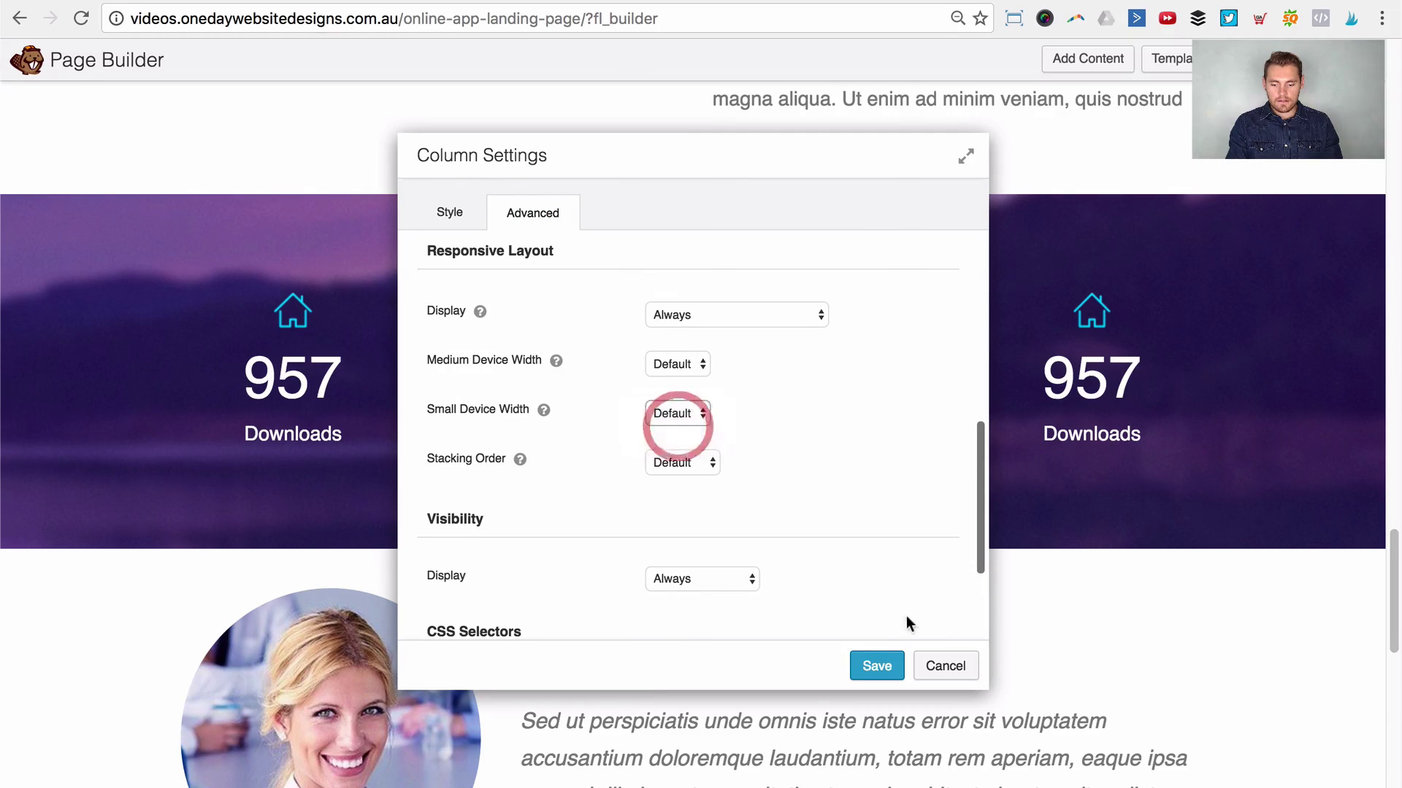
left_click_drag(877, 668, 675, 443)
double_click(671, 456)
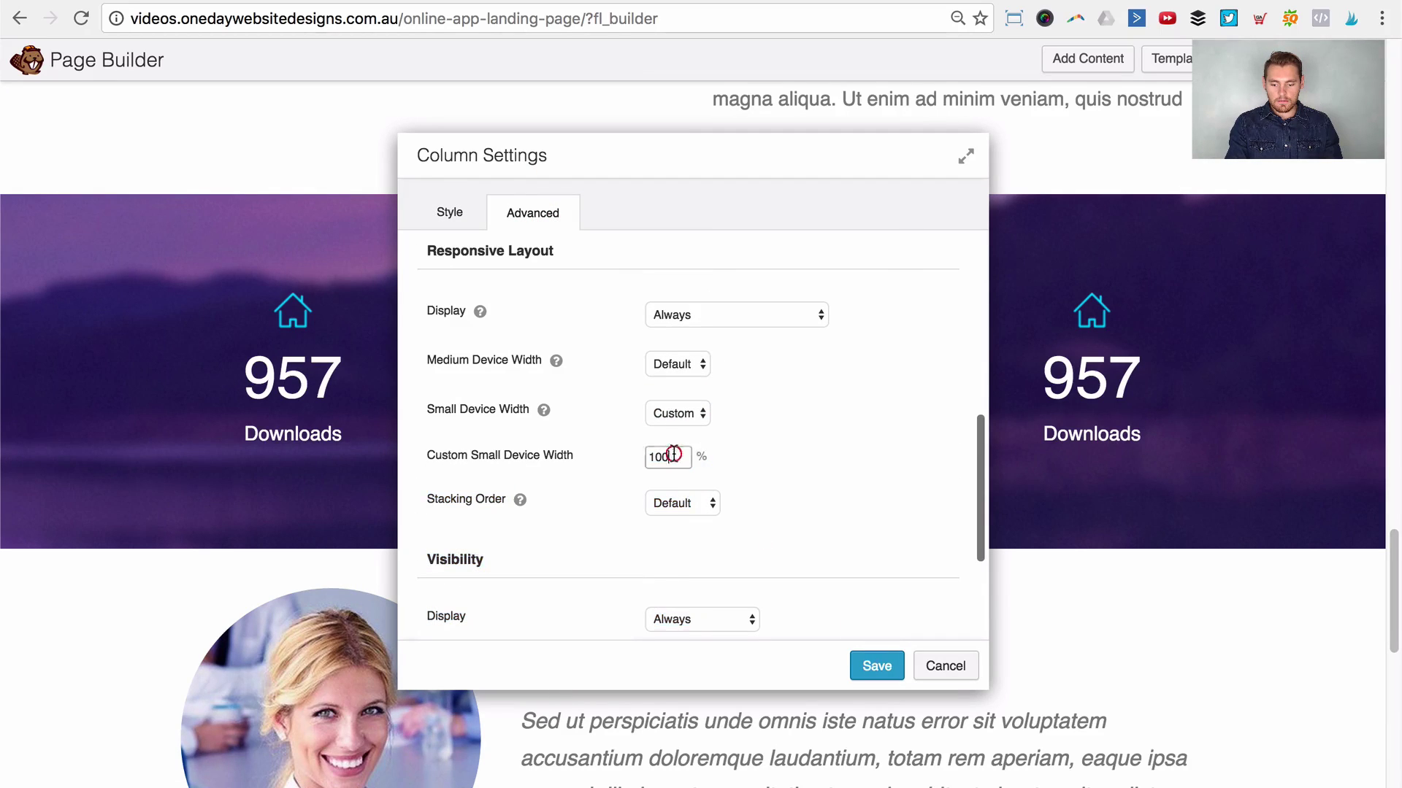
type("50")
key("Tab")
left_click(877, 665)
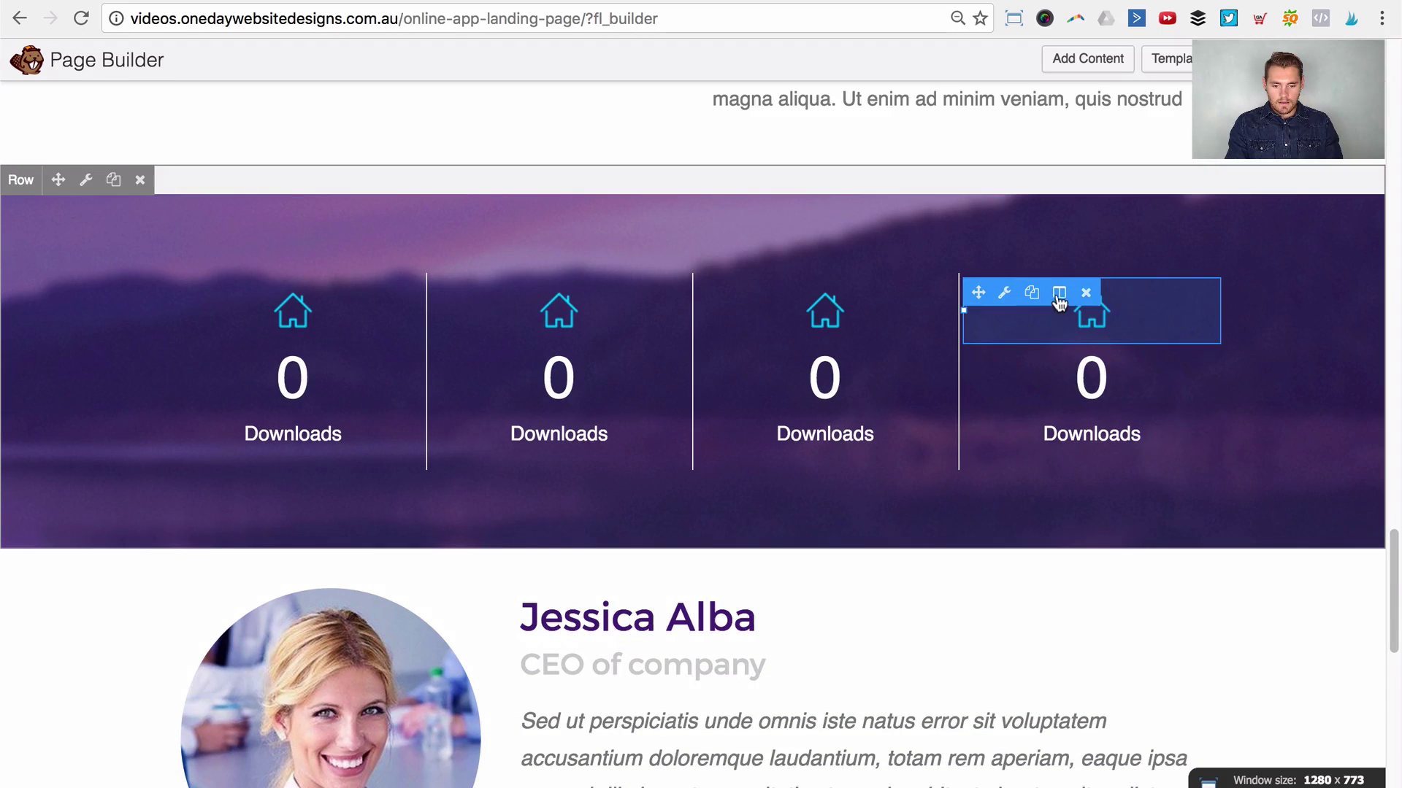
Step: Set the fourth stat column's small-device width to custom 50% and save it
left_click(1073, 319)
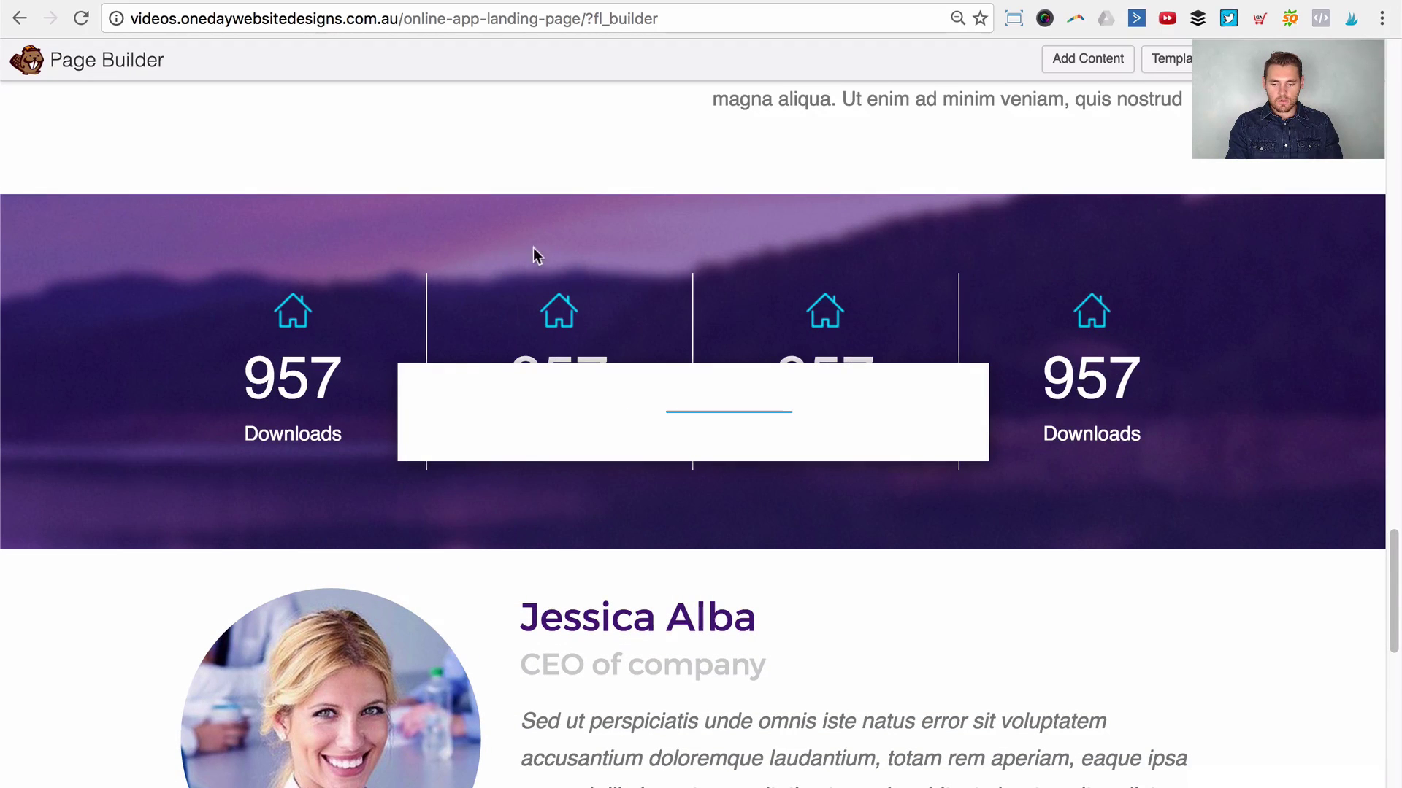
left_click(511, 220)
scroll(705, 408, "down", 3)
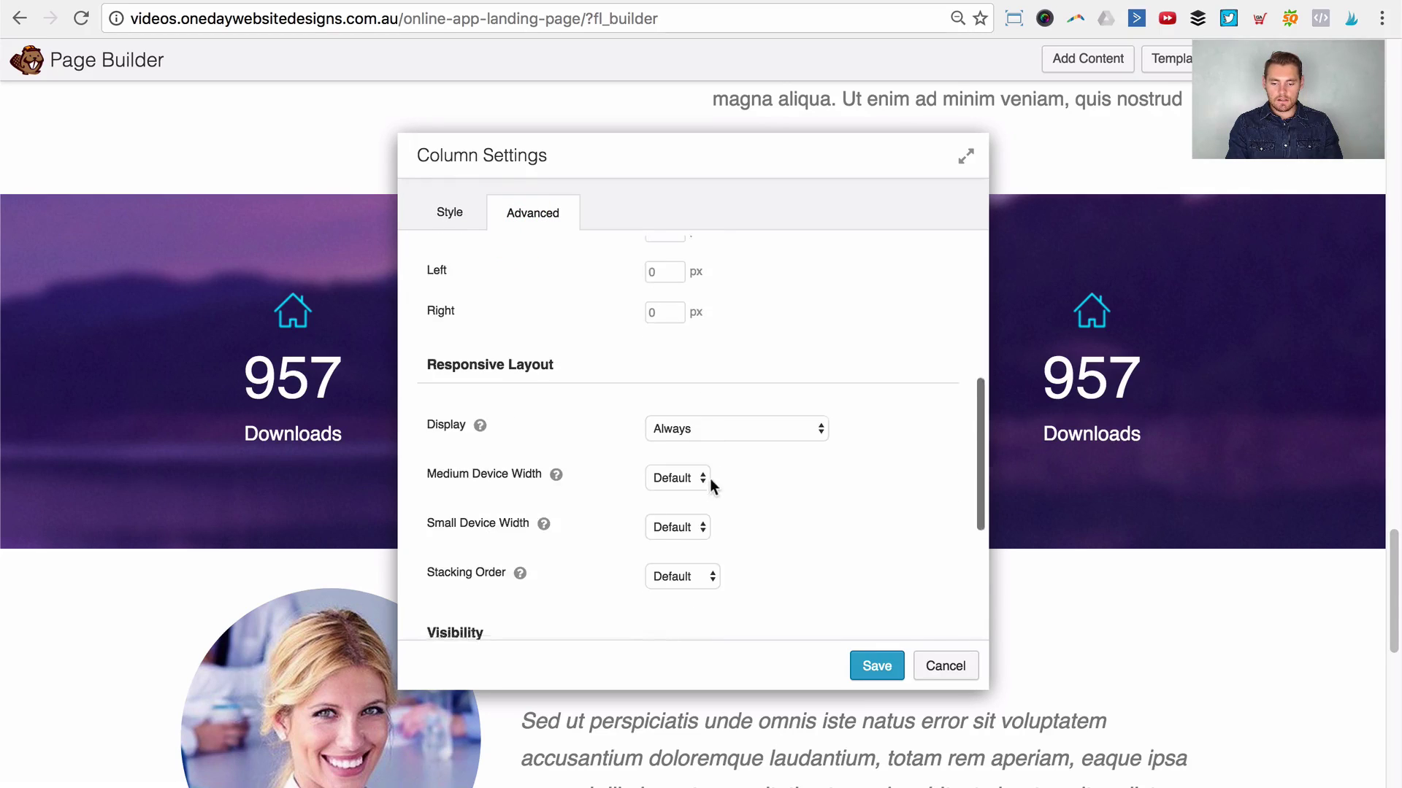
scroll(709, 479, "down", 4)
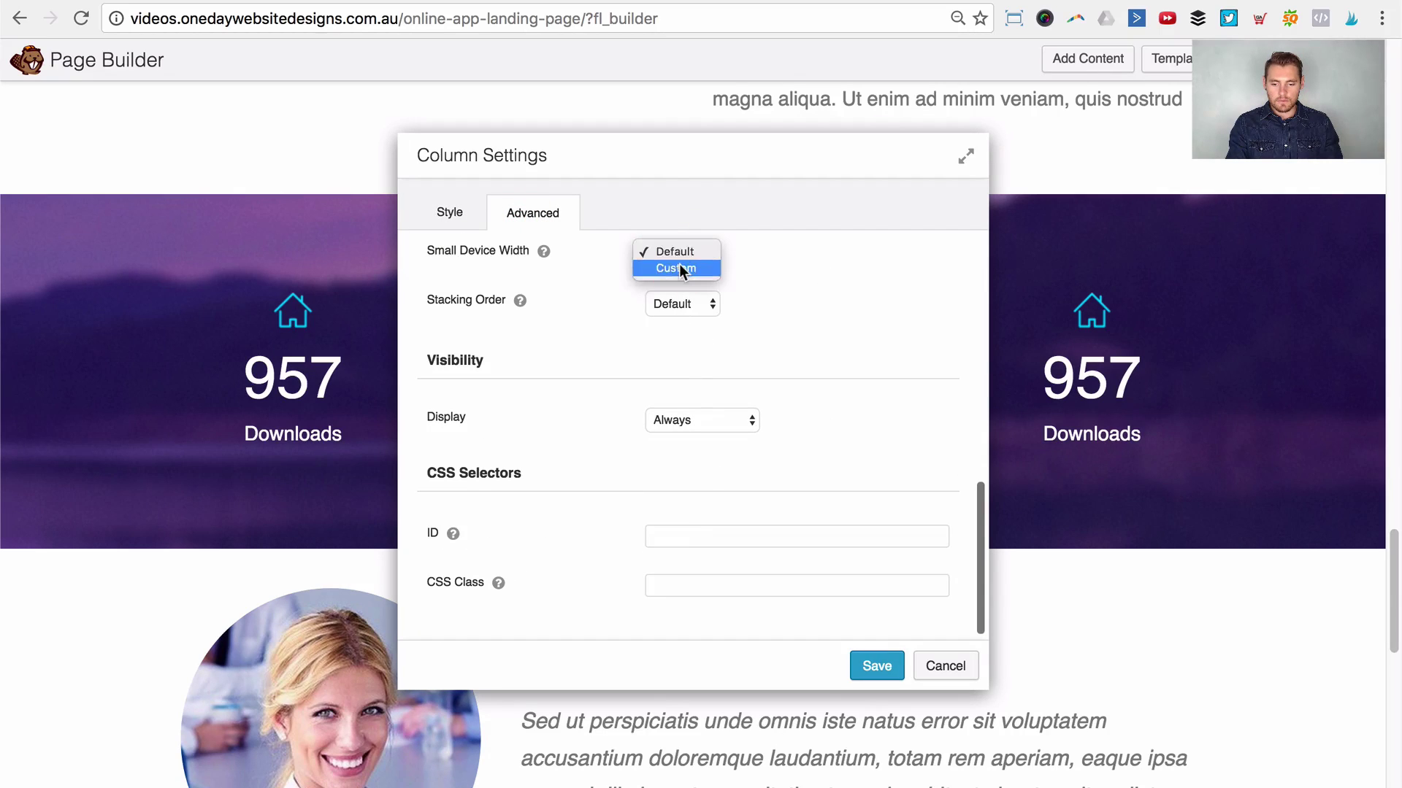
left_click(676, 268)
left_click(678, 298)
key("BackSpace")
key("BackSpace")
key("BackSpace")
type("50")
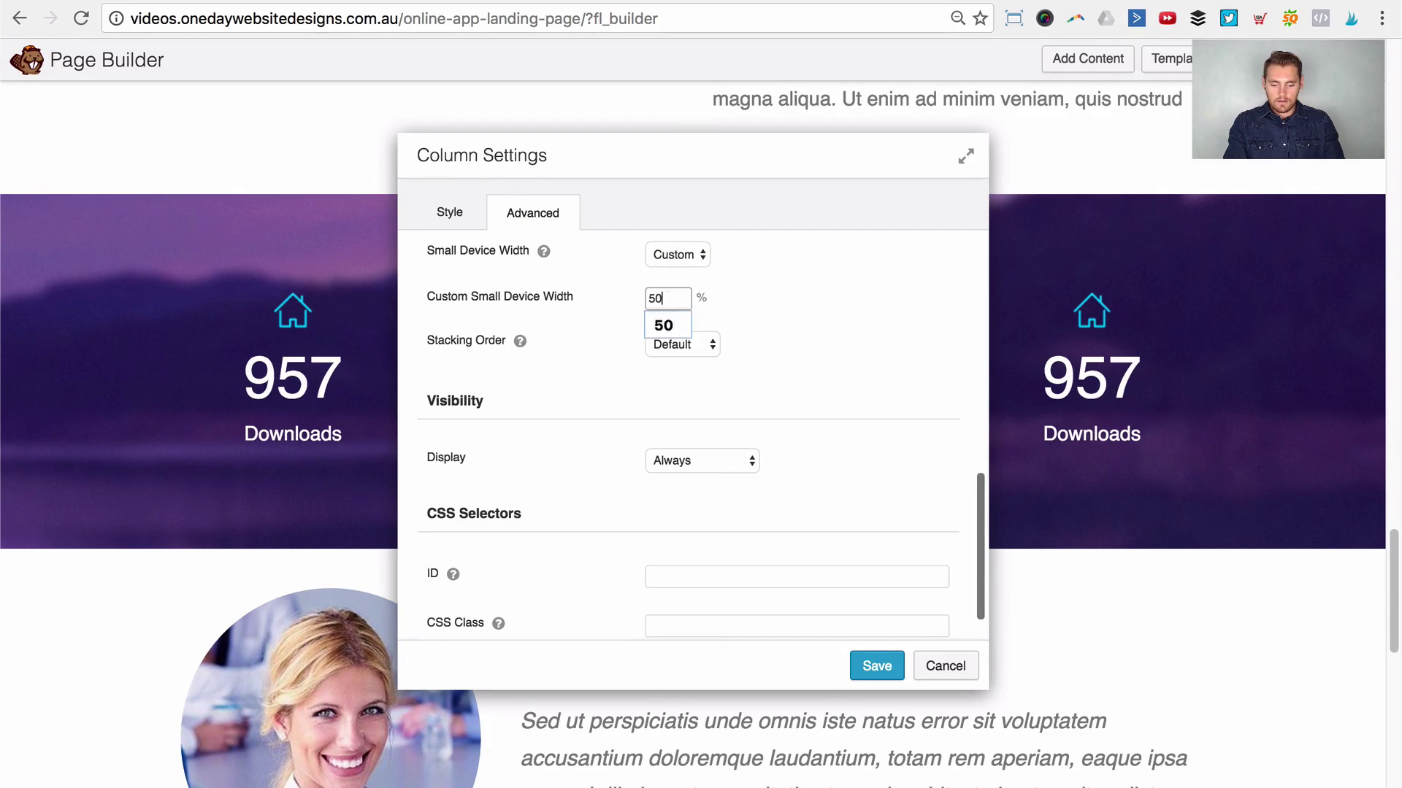
key("Tab")
left_click(881, 662)
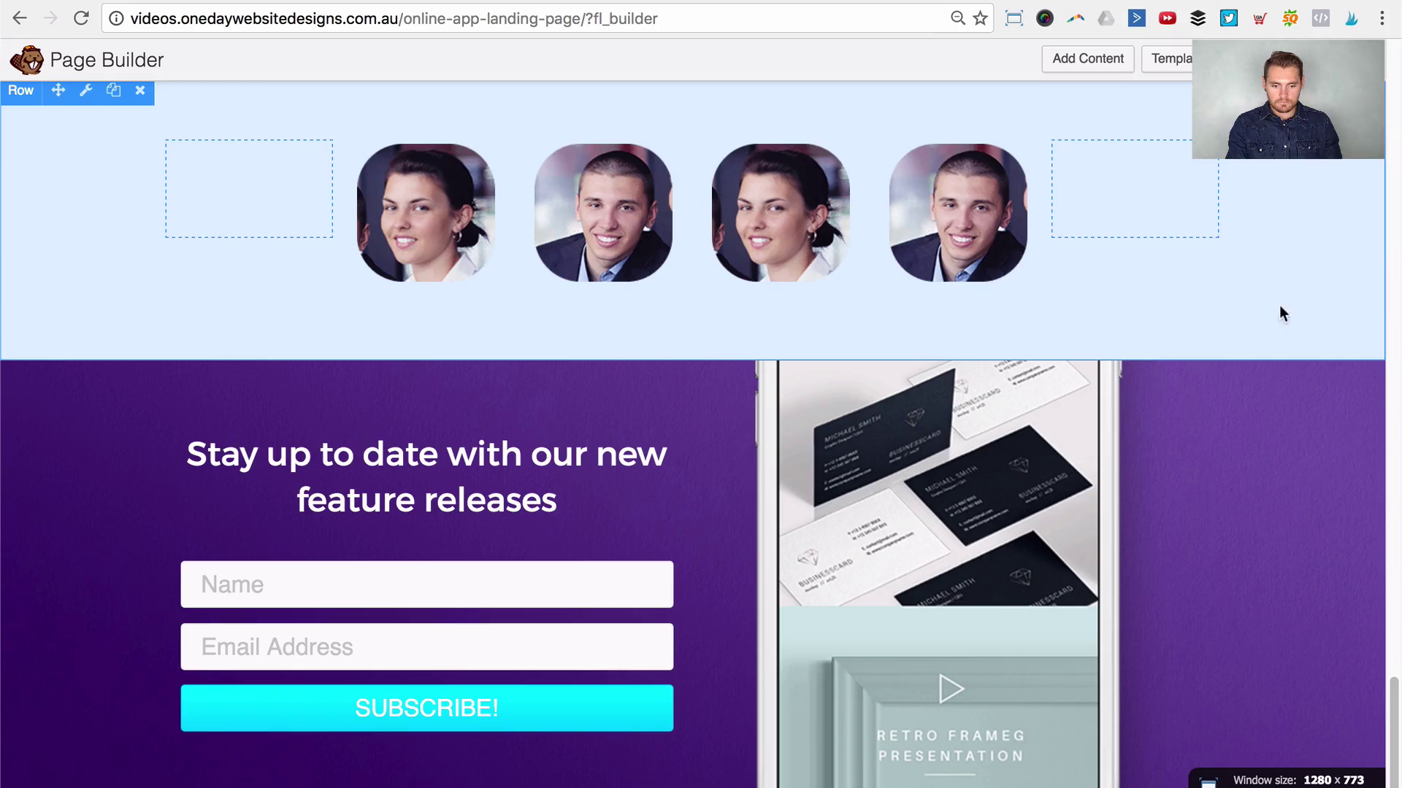
Step: Make the left spacer column display only on large and medium devices, and save
scroll(1279, 305, "up", 10)
scroll(1209, 435, "down", 6)
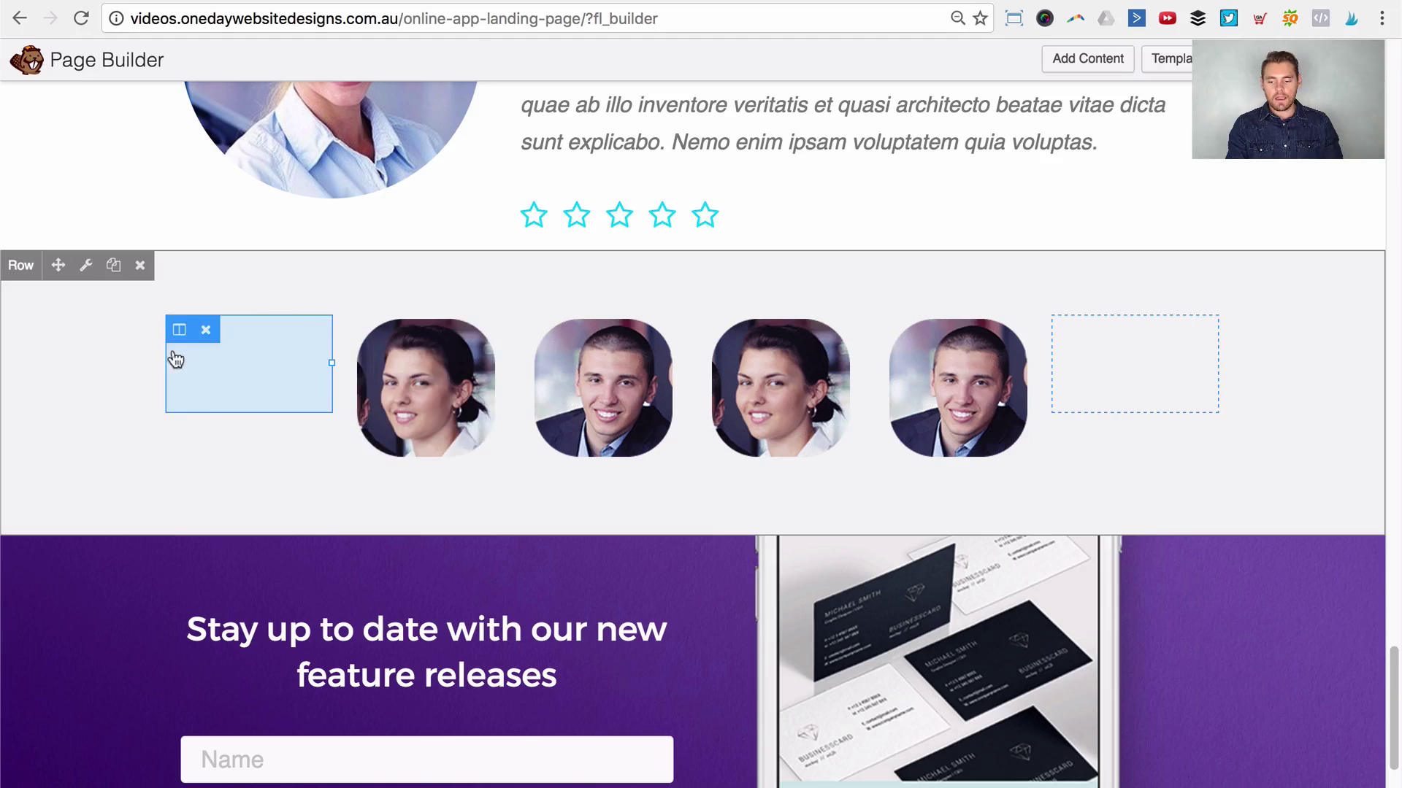
left_click(181, 332)
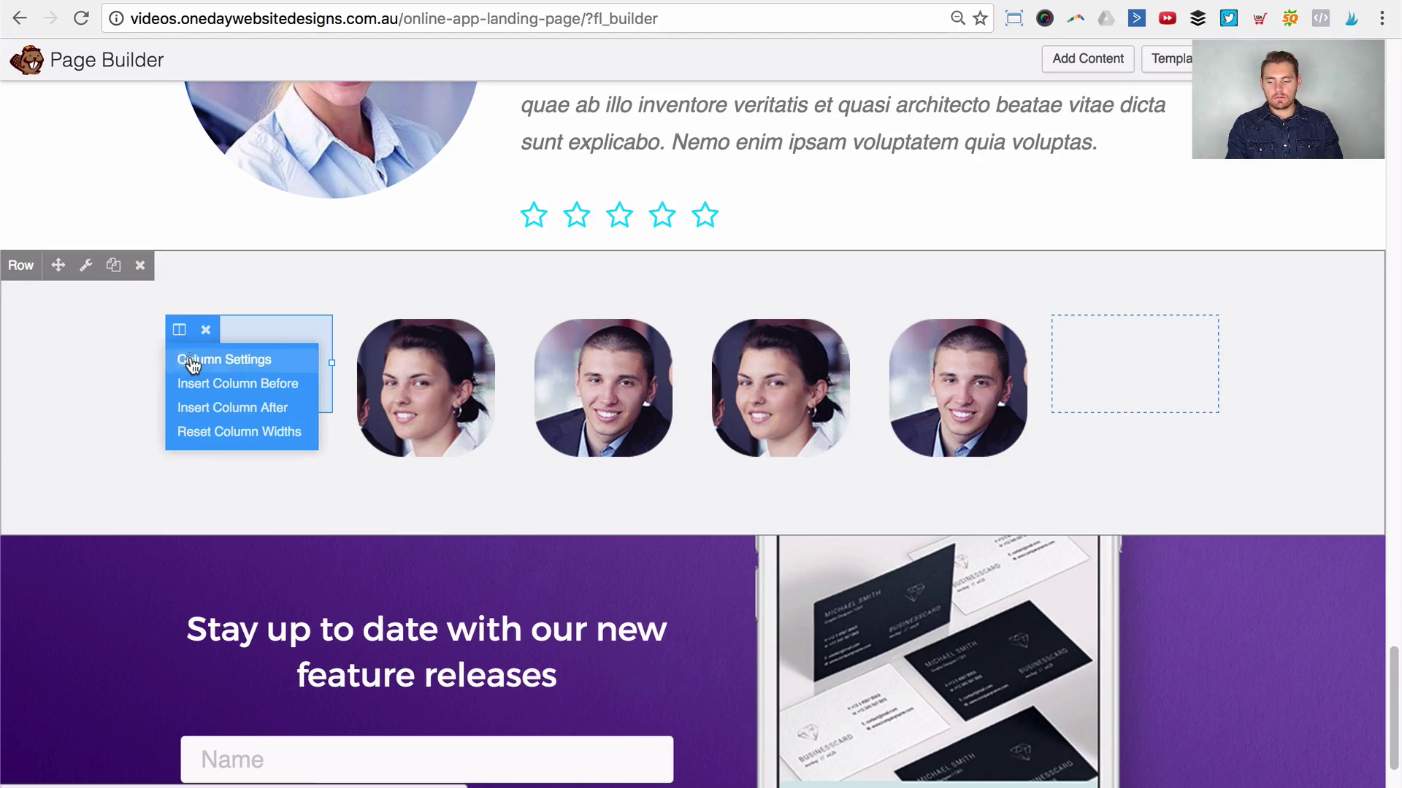
left_click(191, 363)
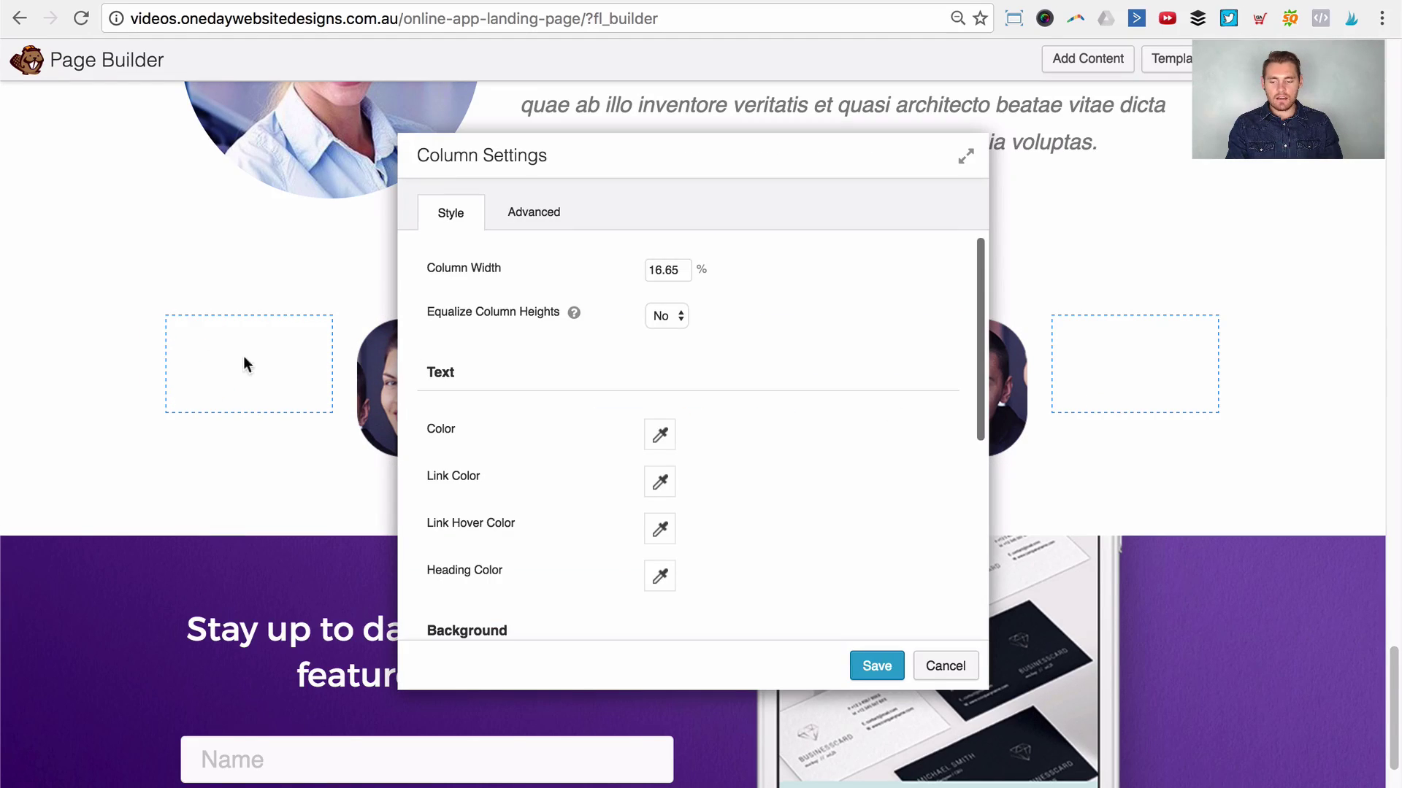
left_click(535, 213)
scroll(811, 355, "down", 5)
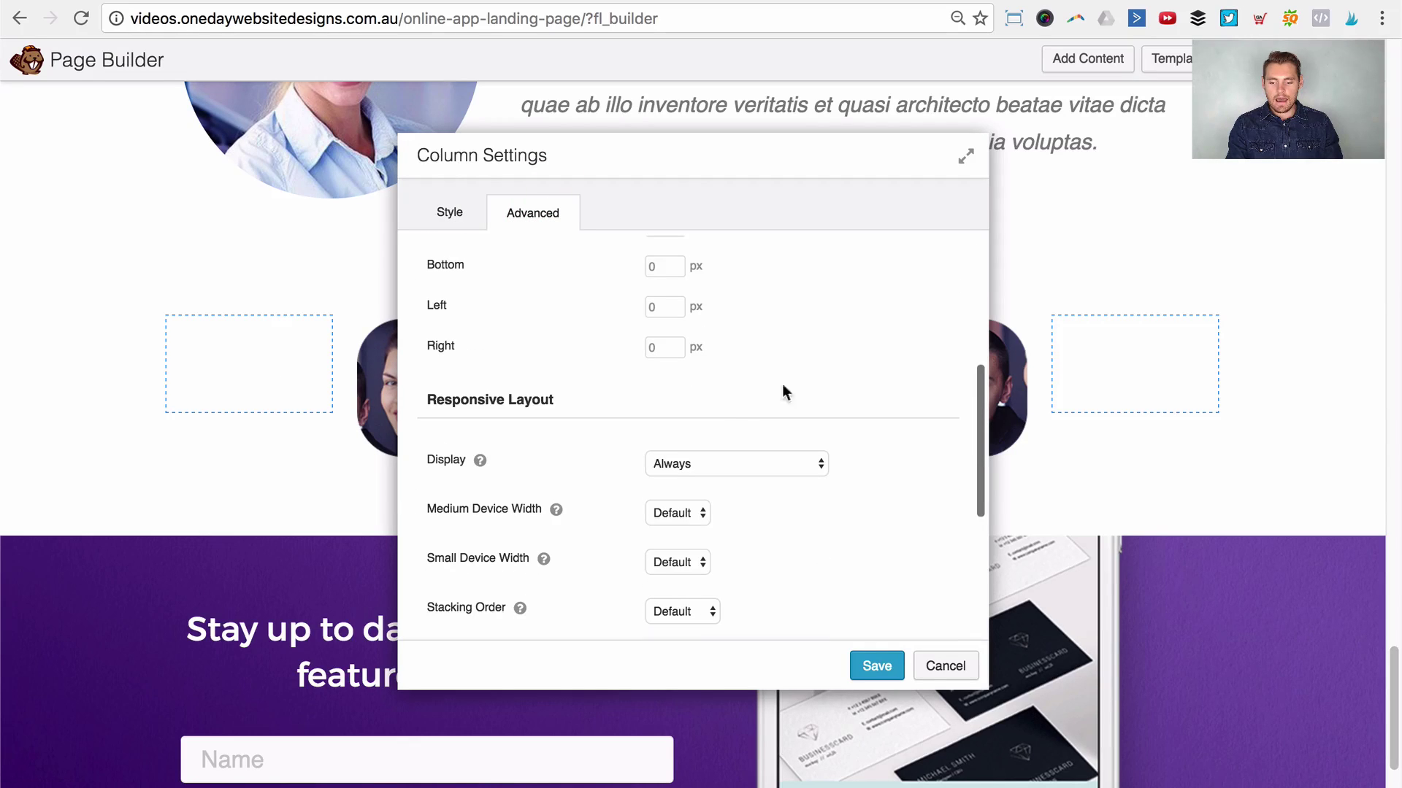
scroll(599, 419, "down", 1)
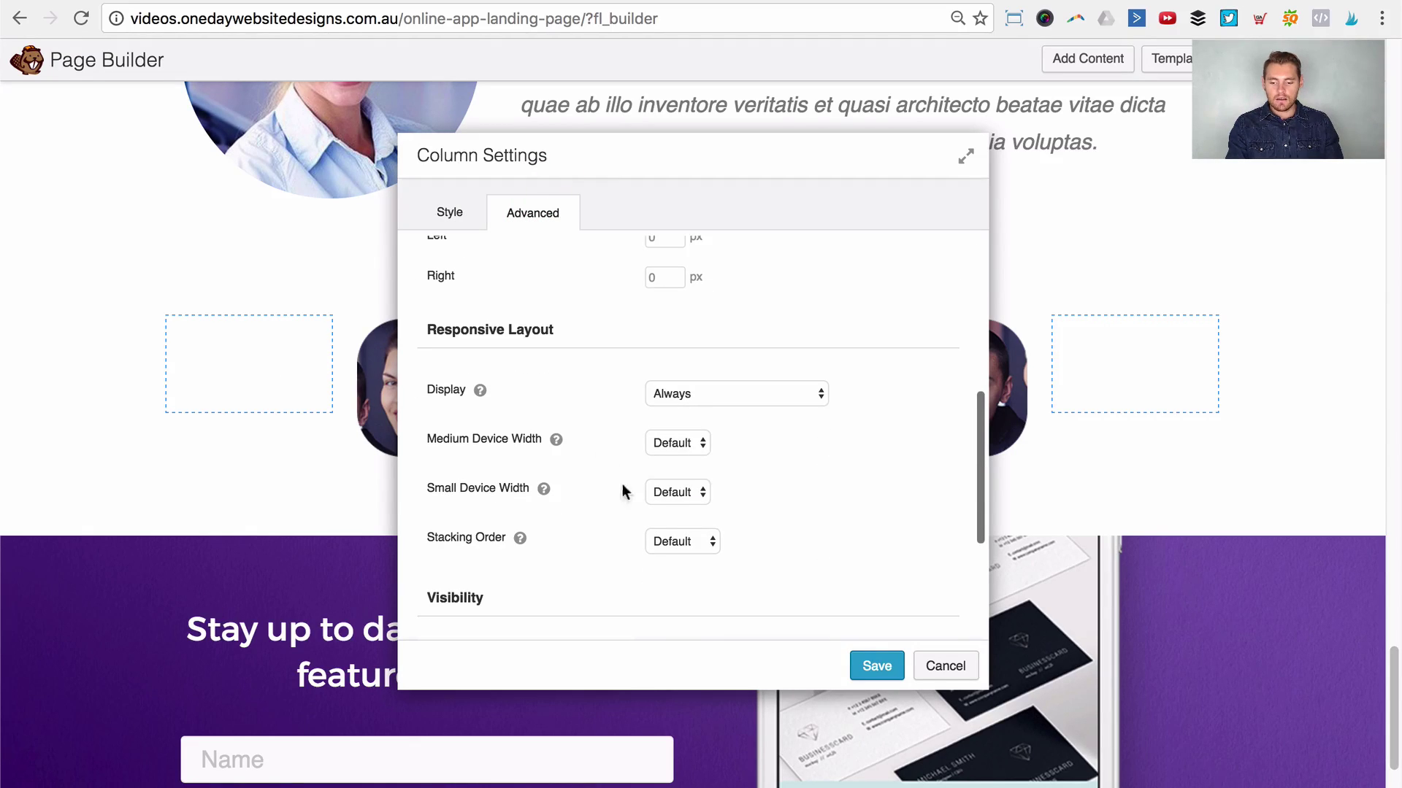
left_click(677, 397)
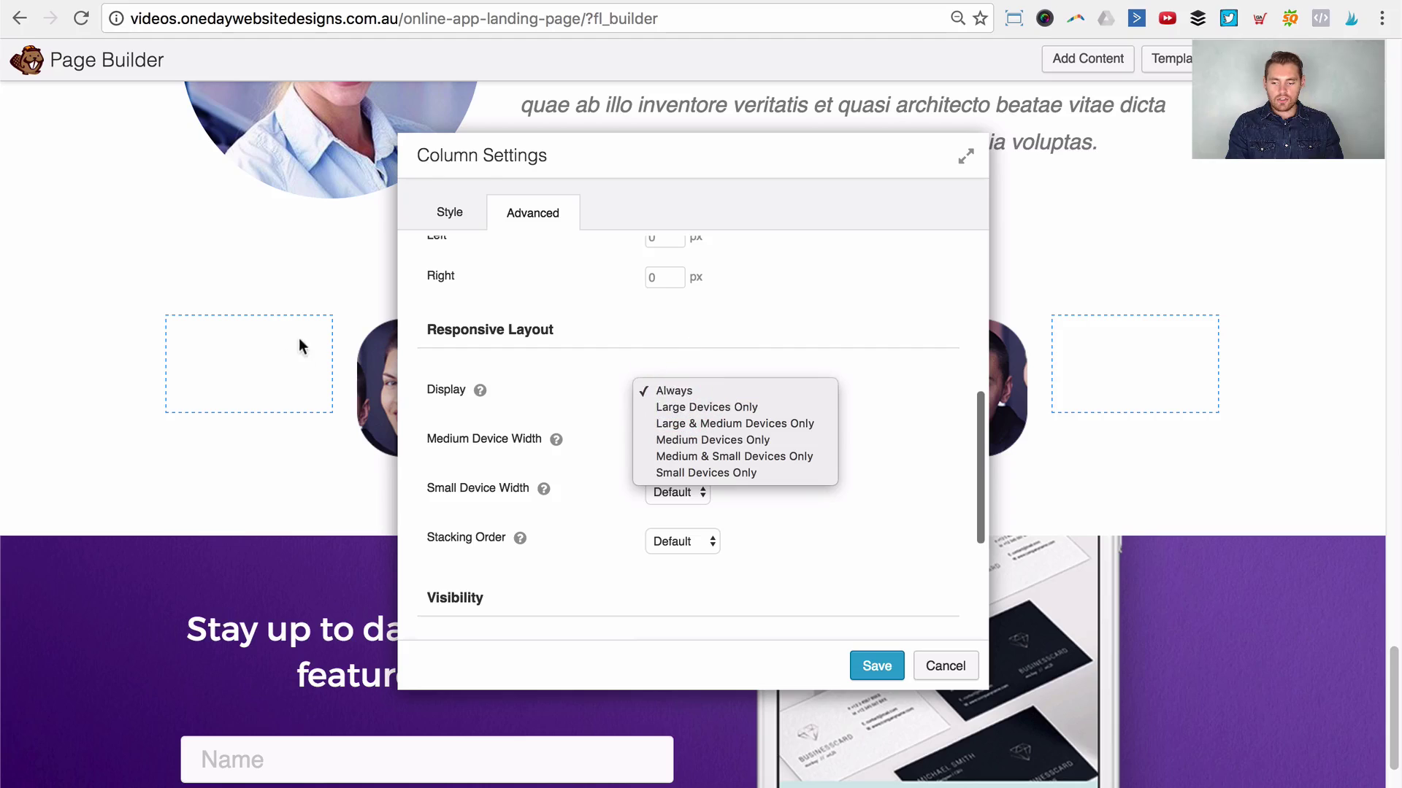
left_click(722, 423)
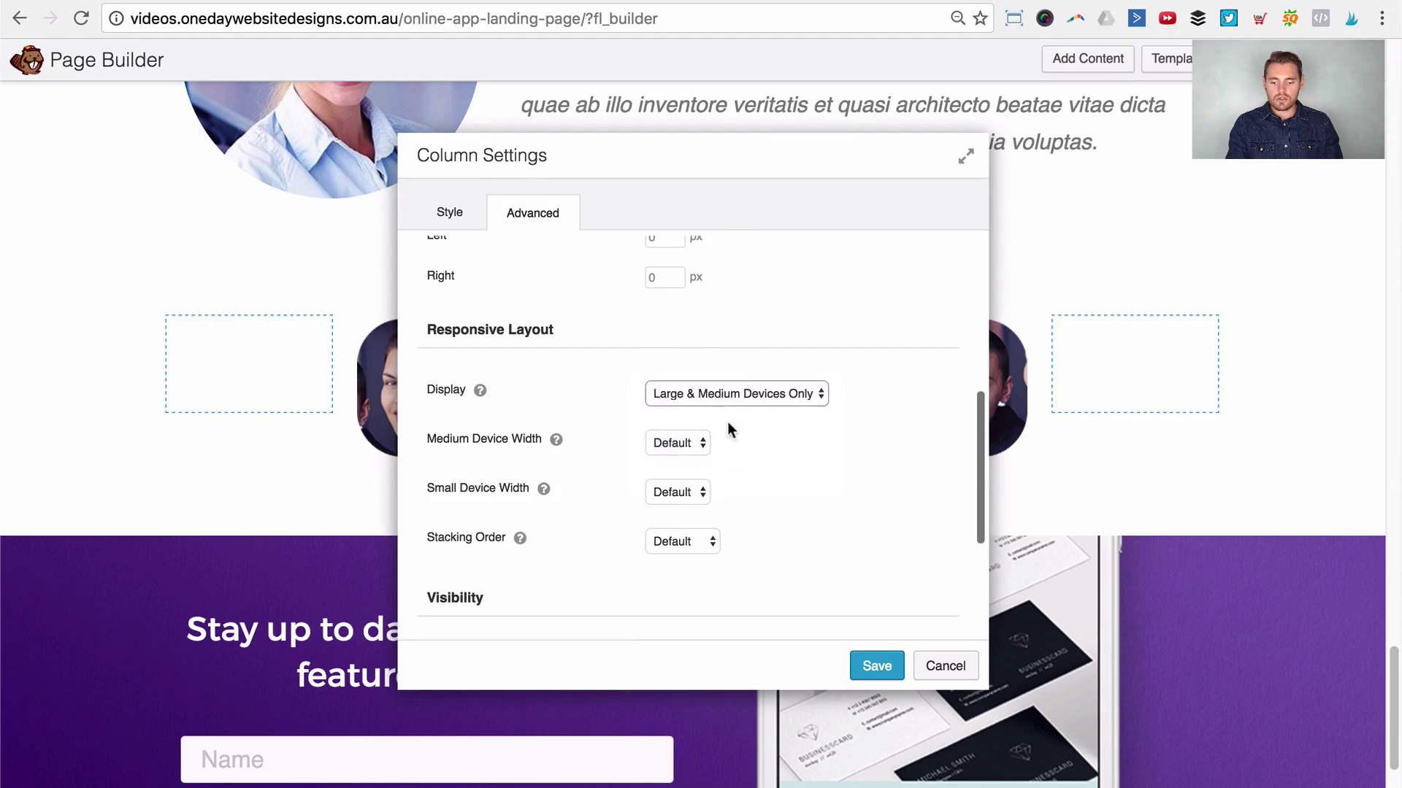
left_click(877, 663)
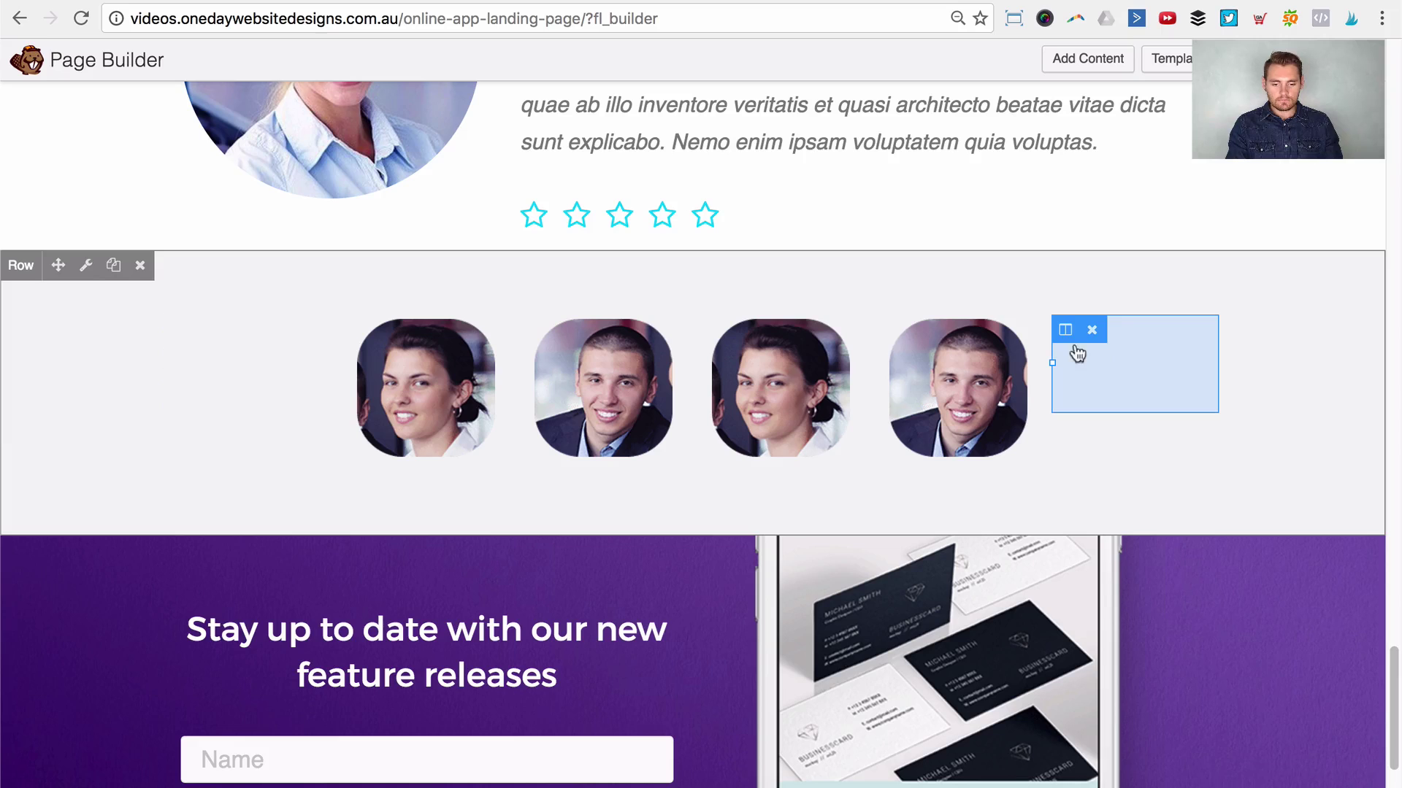
Step: Make the right spacer column display only on large and medium devices, and save
mouse_move(1066, 326)
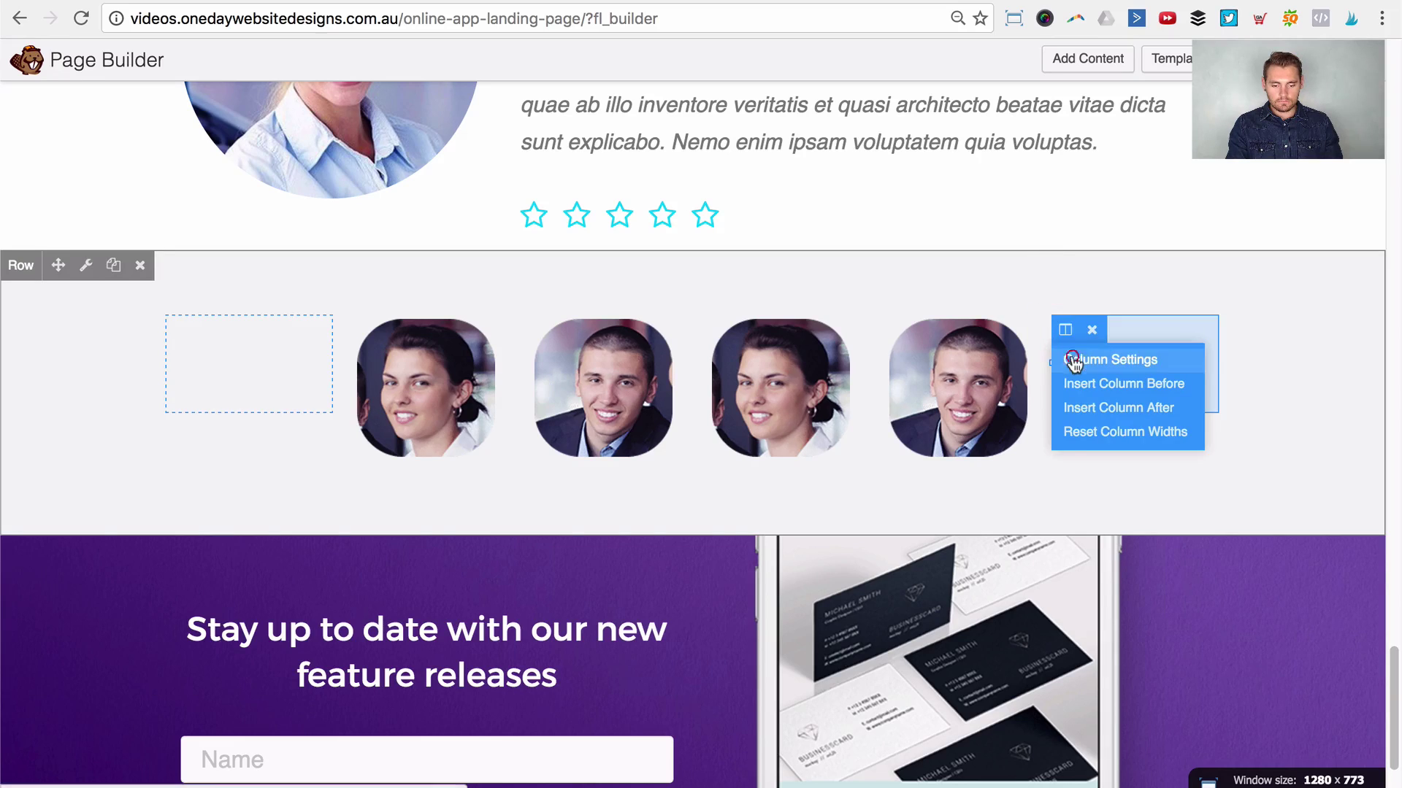
left_click(1071, 355)
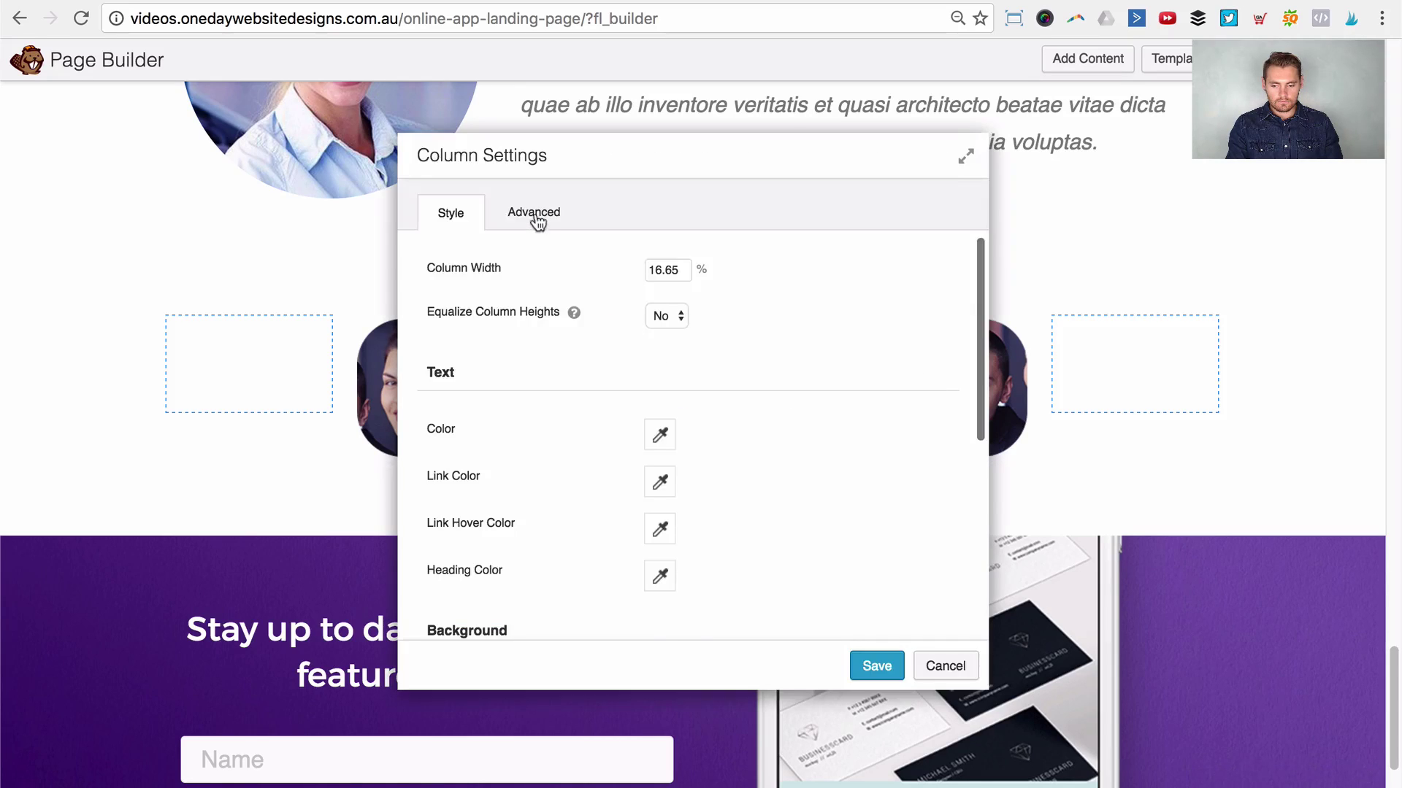
left_click(533, 213)
scroll(657, 394, "down", 2)
scroll(657, 394, "down", 6)
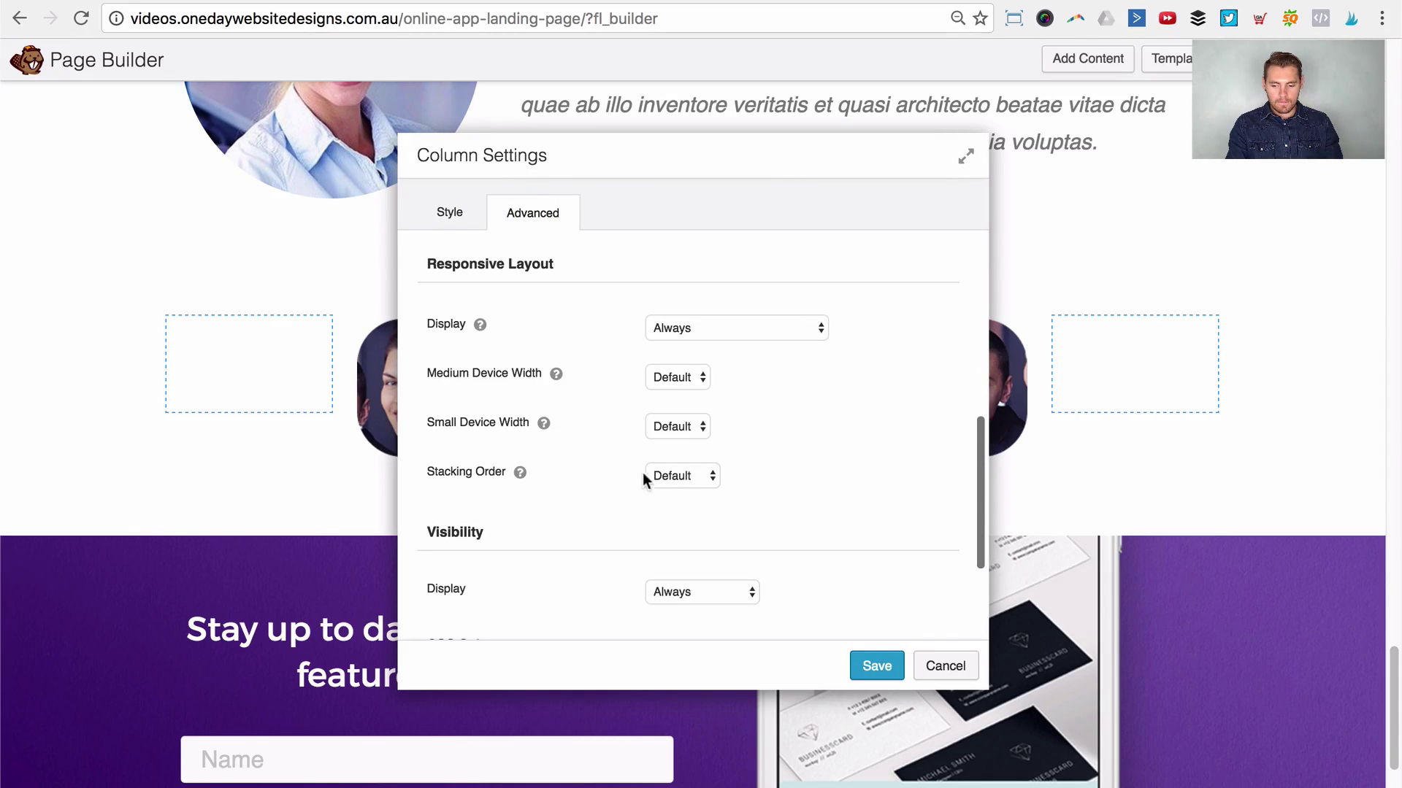
left_click(686, 327)
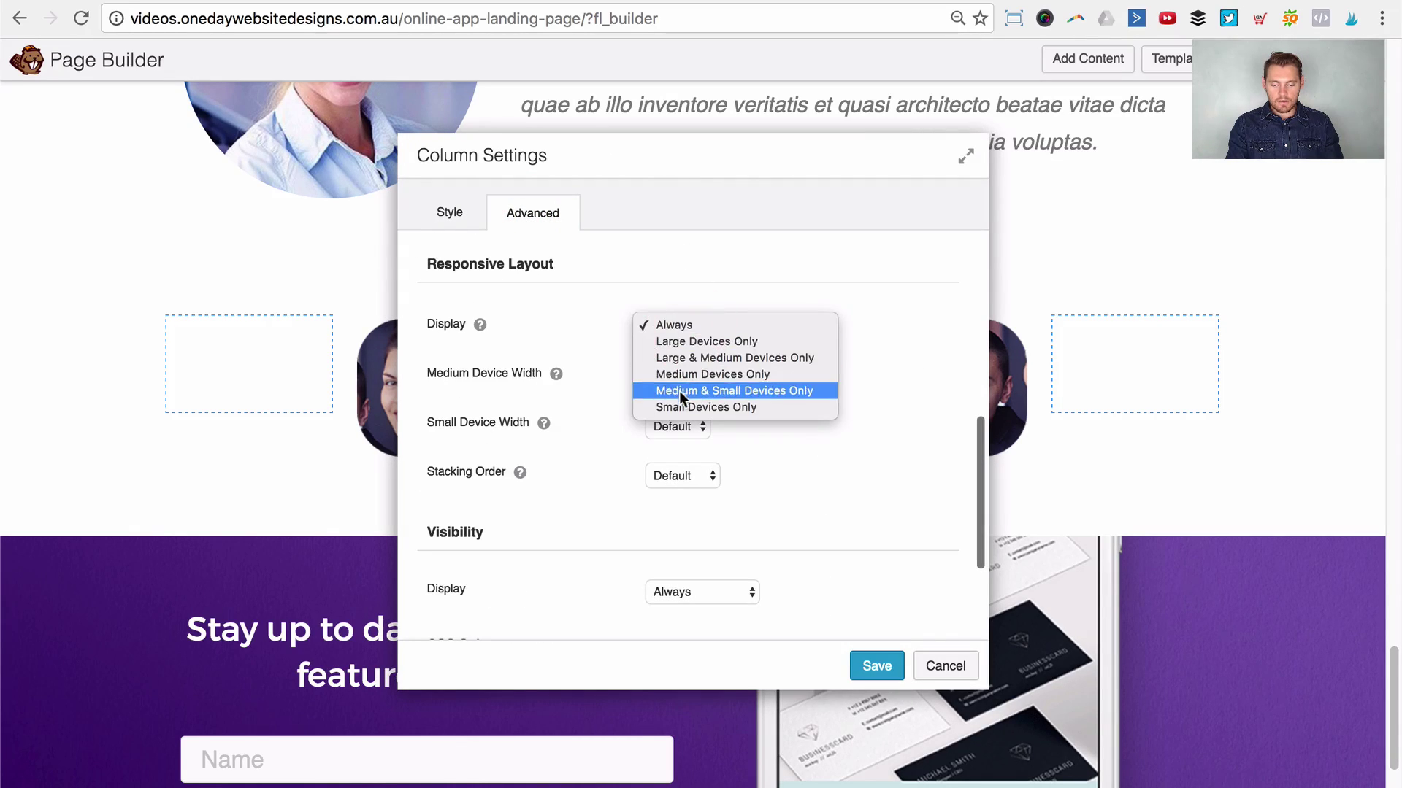
left_click(685, 358)
left_click(876, 666)
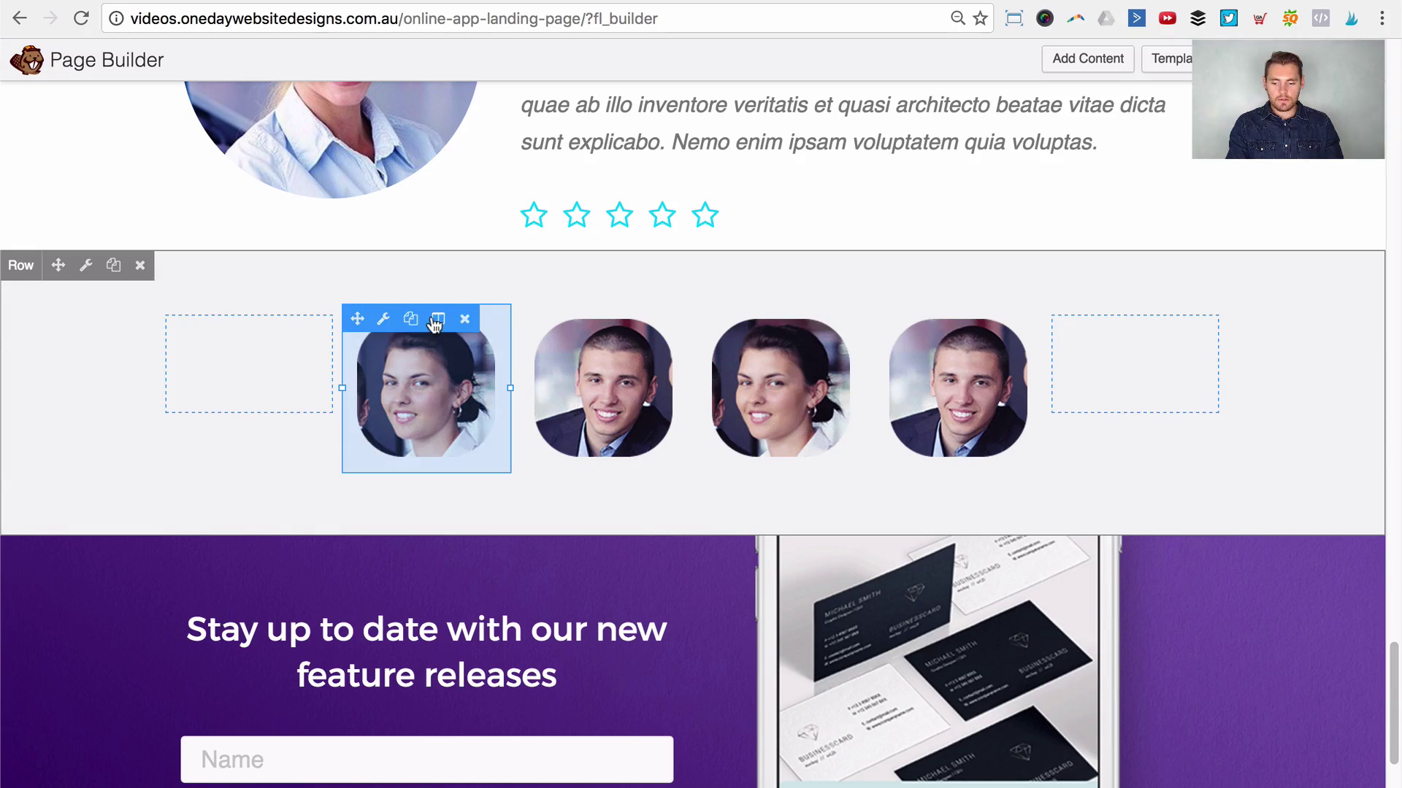
Step: Give the first team photo column a custom 50% small-device width and save it
mouse_move(436, 324)
left_click(479, 349)
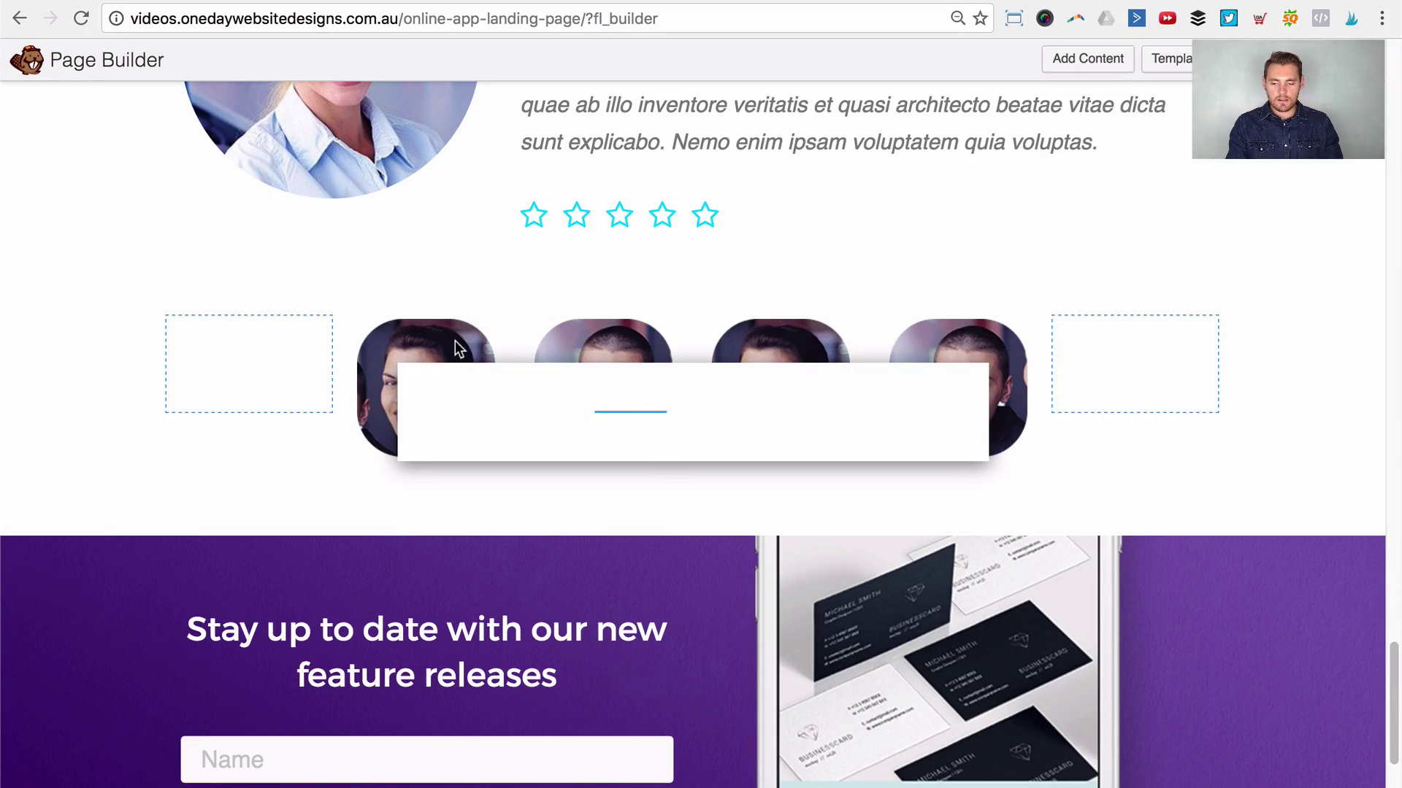
left_click(532, 217)
scroll(676, 325, "down", 5)
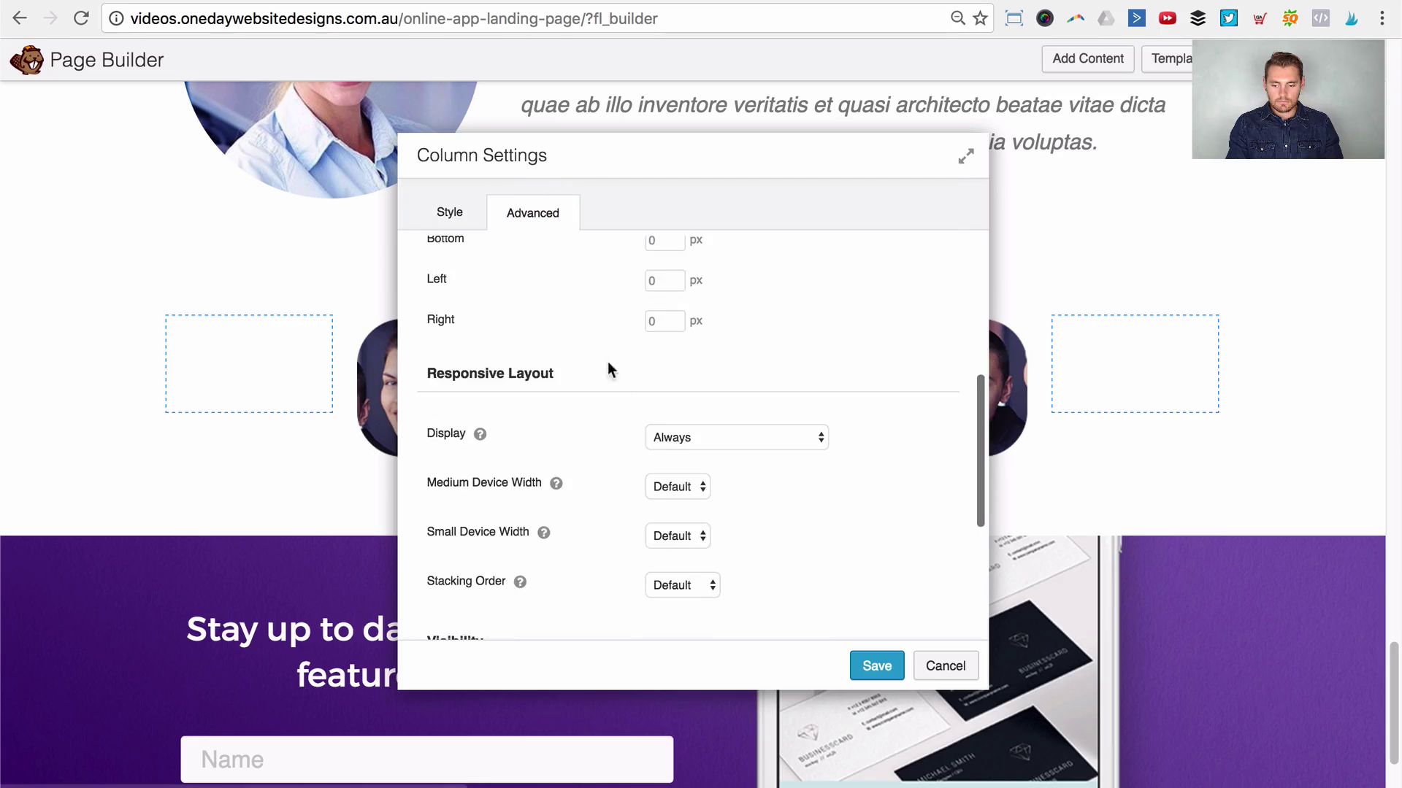
scroll(671, 380, "down", 1)
left_click(655, 515)
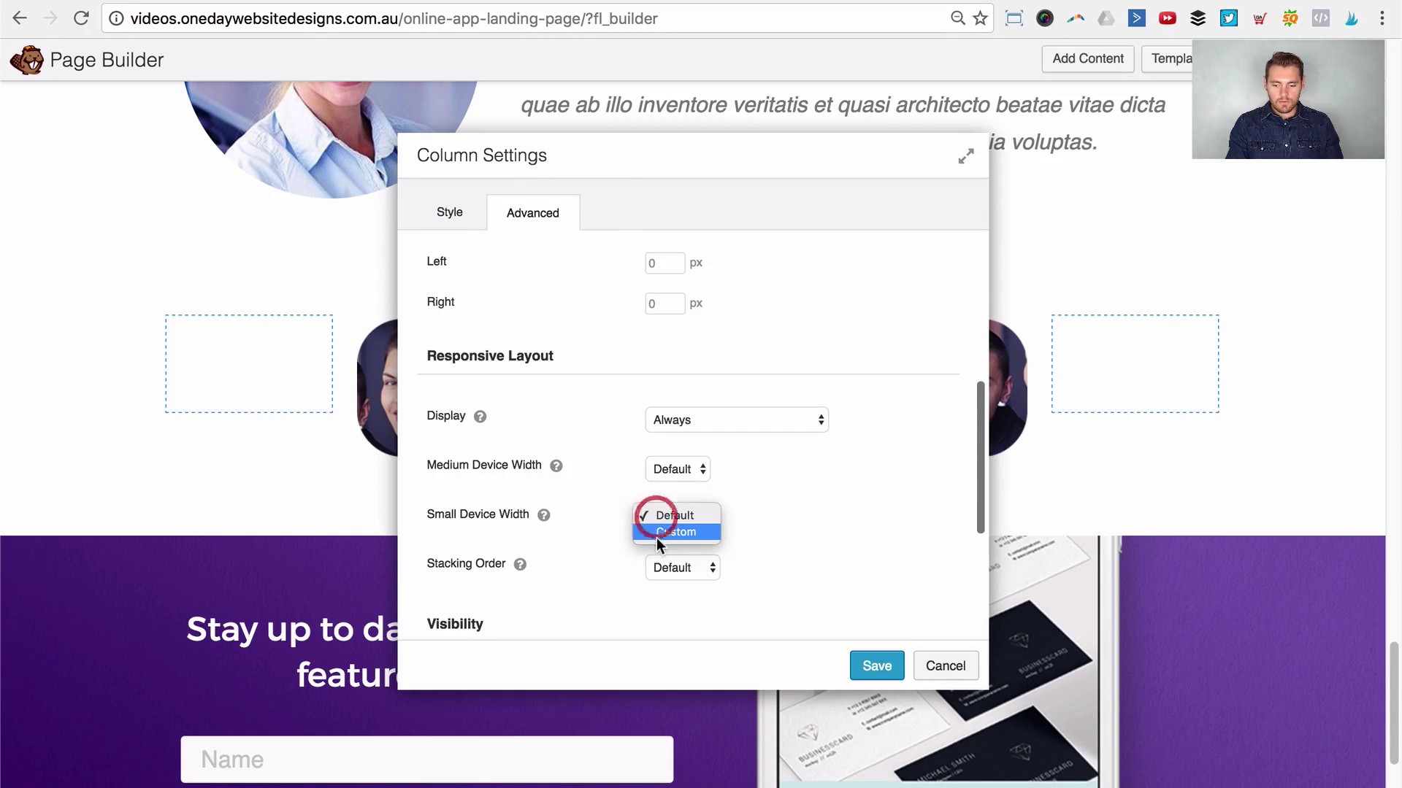
left_click(657, 538)
double_click(687, 563)
type("50")
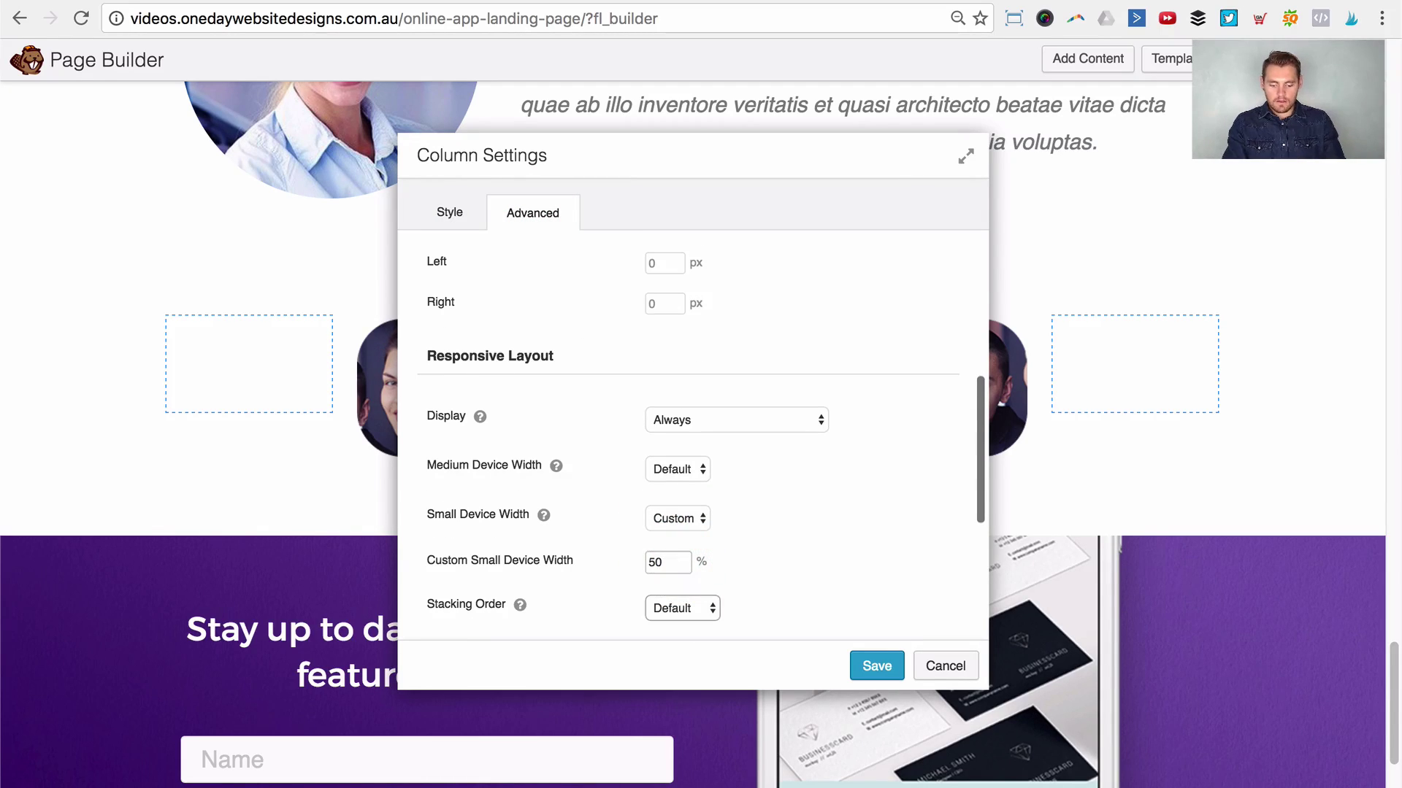
left_click(869, 665)
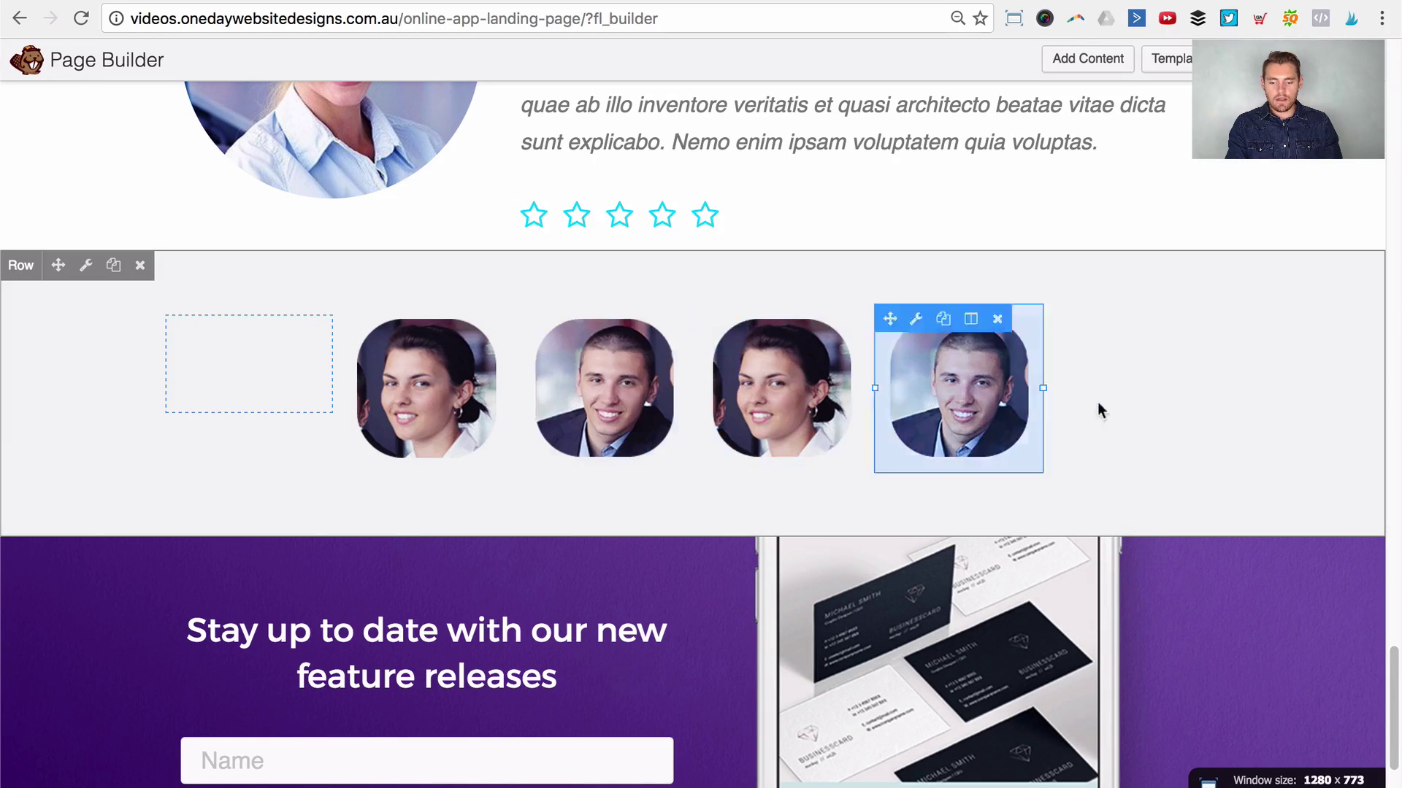
scroll(1251, 294, "down", 3)
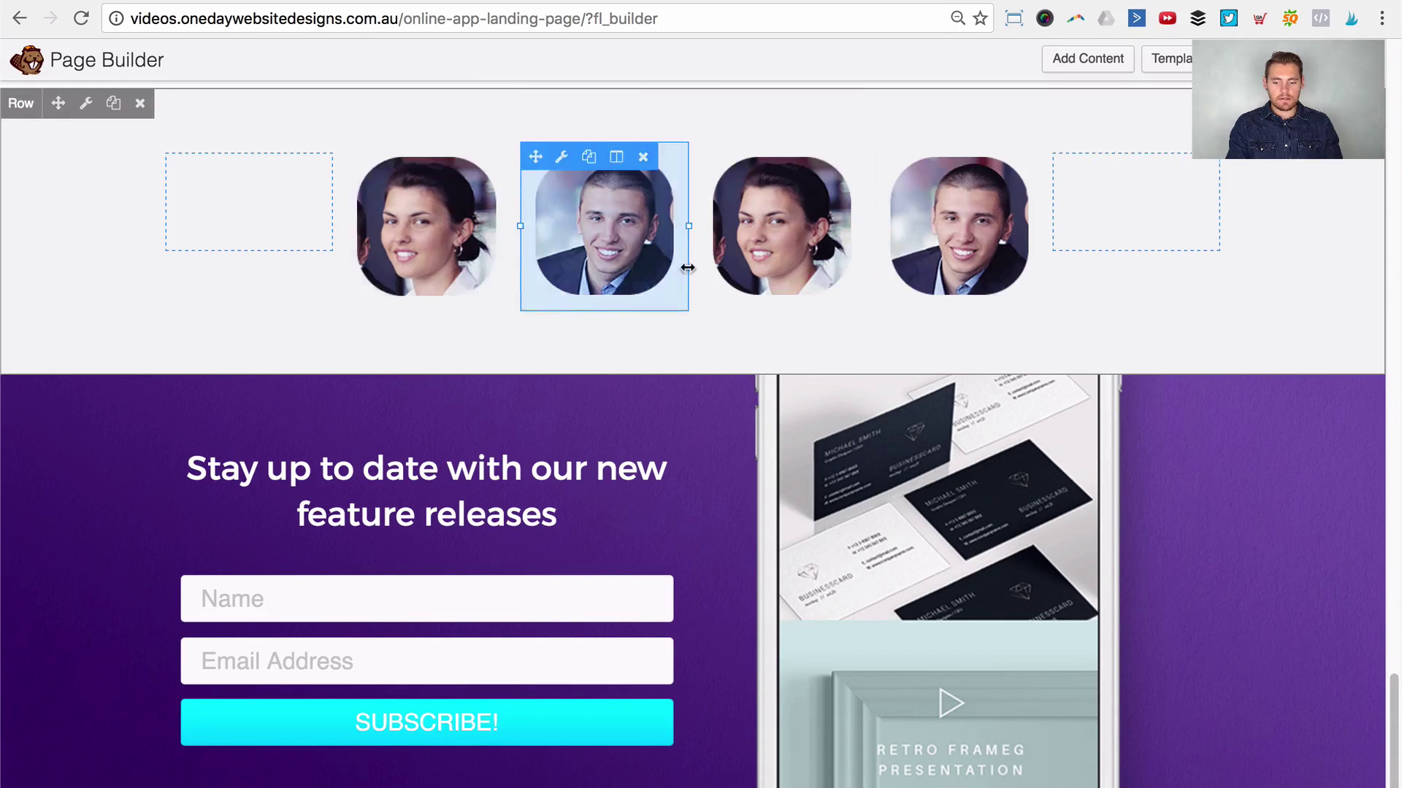
scroll(688, 265, "up", 6)
Step: Publish the landing page changes and scroll through the live page
left_click(1354, 58)
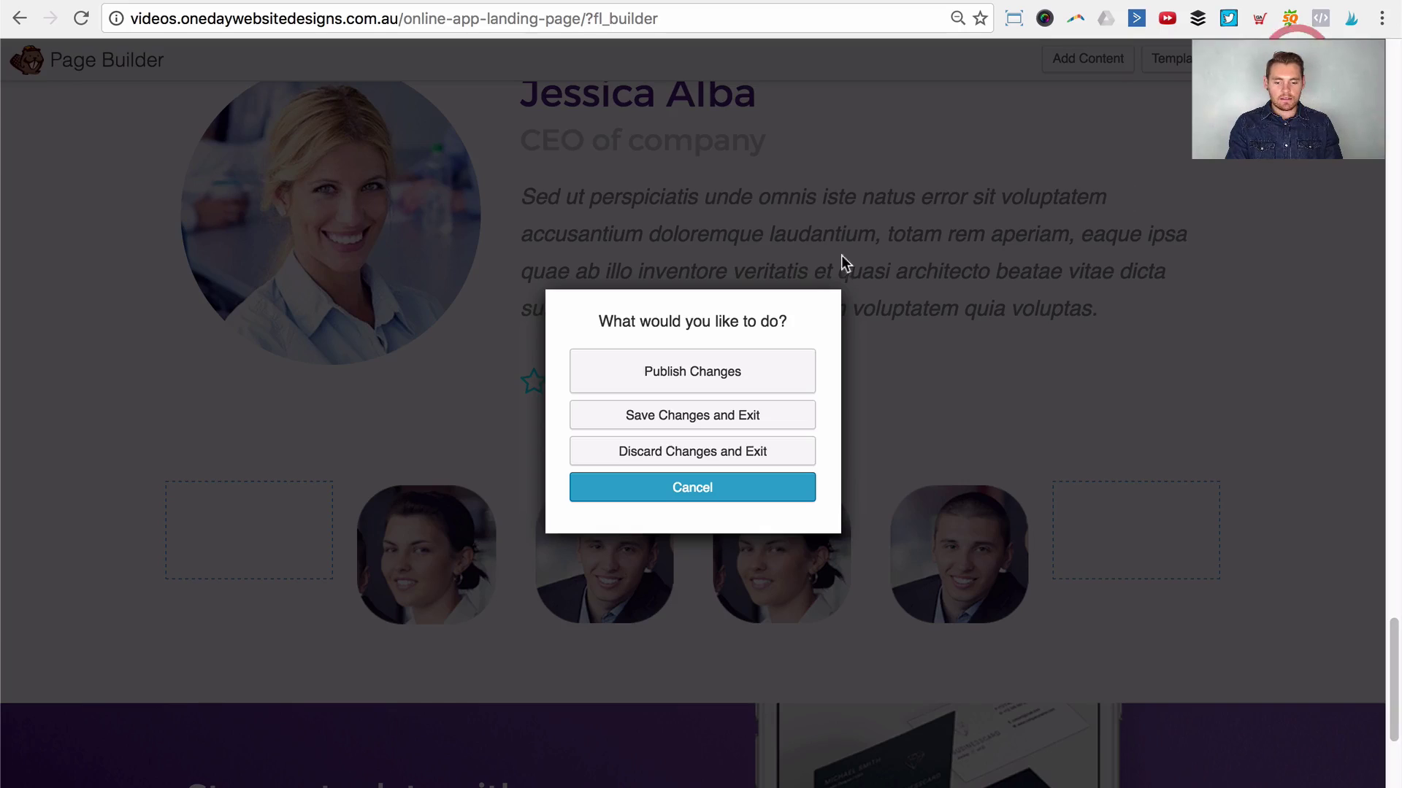
left_click(735, 375)
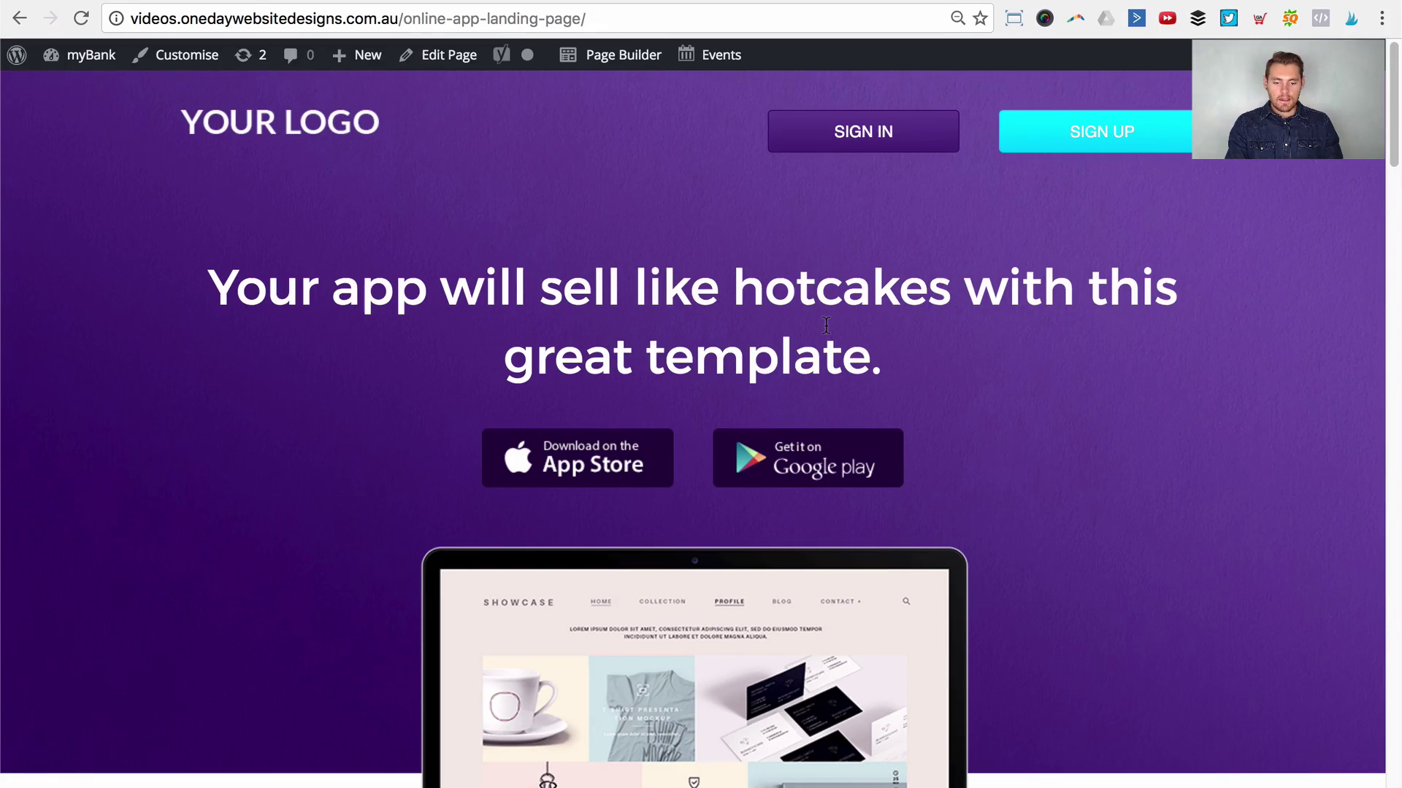
scroll(823, 325, "down", 8)
scroll(823, 330, "down", 20)
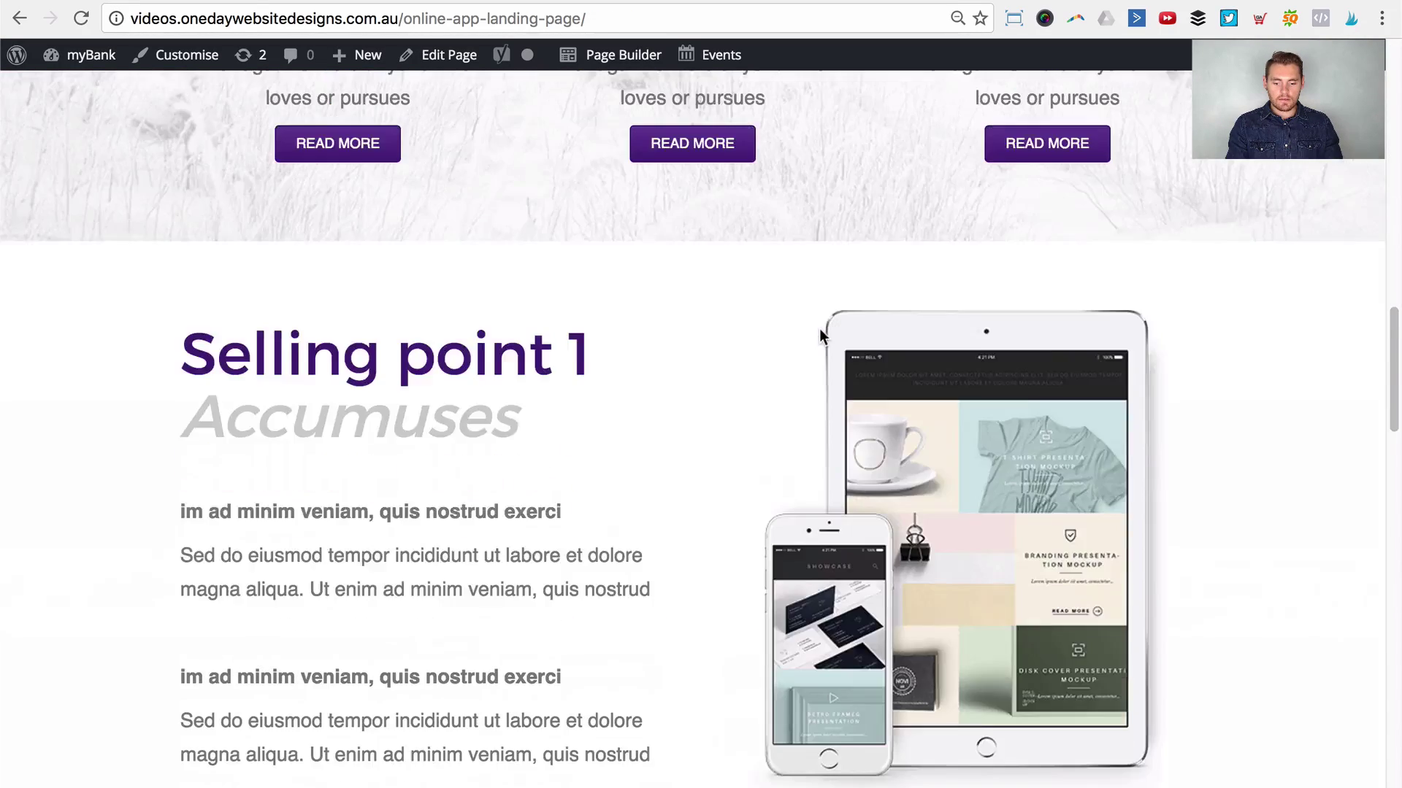
scroll(823, 339, "down", 1)
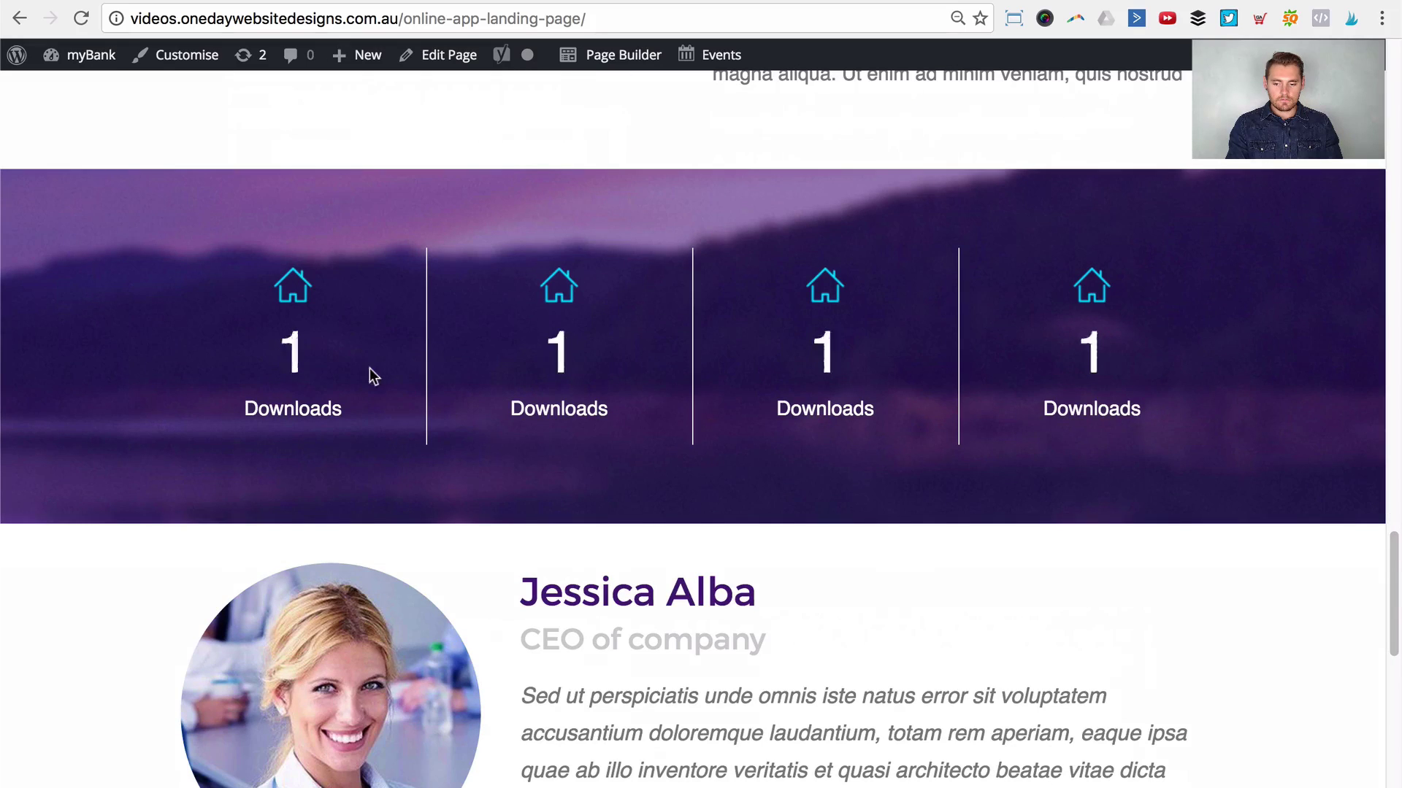
Step: Narrow the browser to preview the page's mobile layout
left_click_drag(1396, 297, 502, 369)
scroll(412, 390, "down", 10)
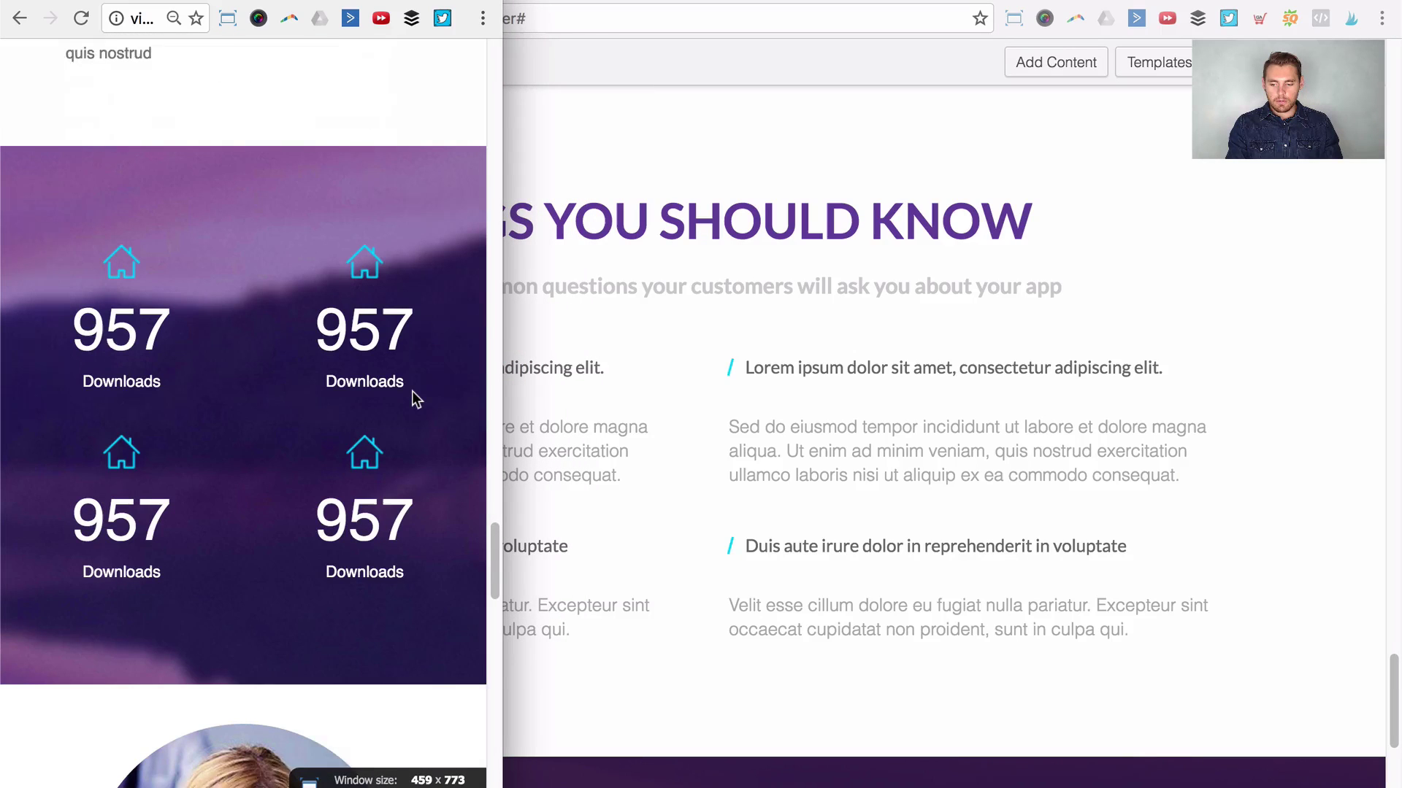
scroll(411, 391, "down", 1)
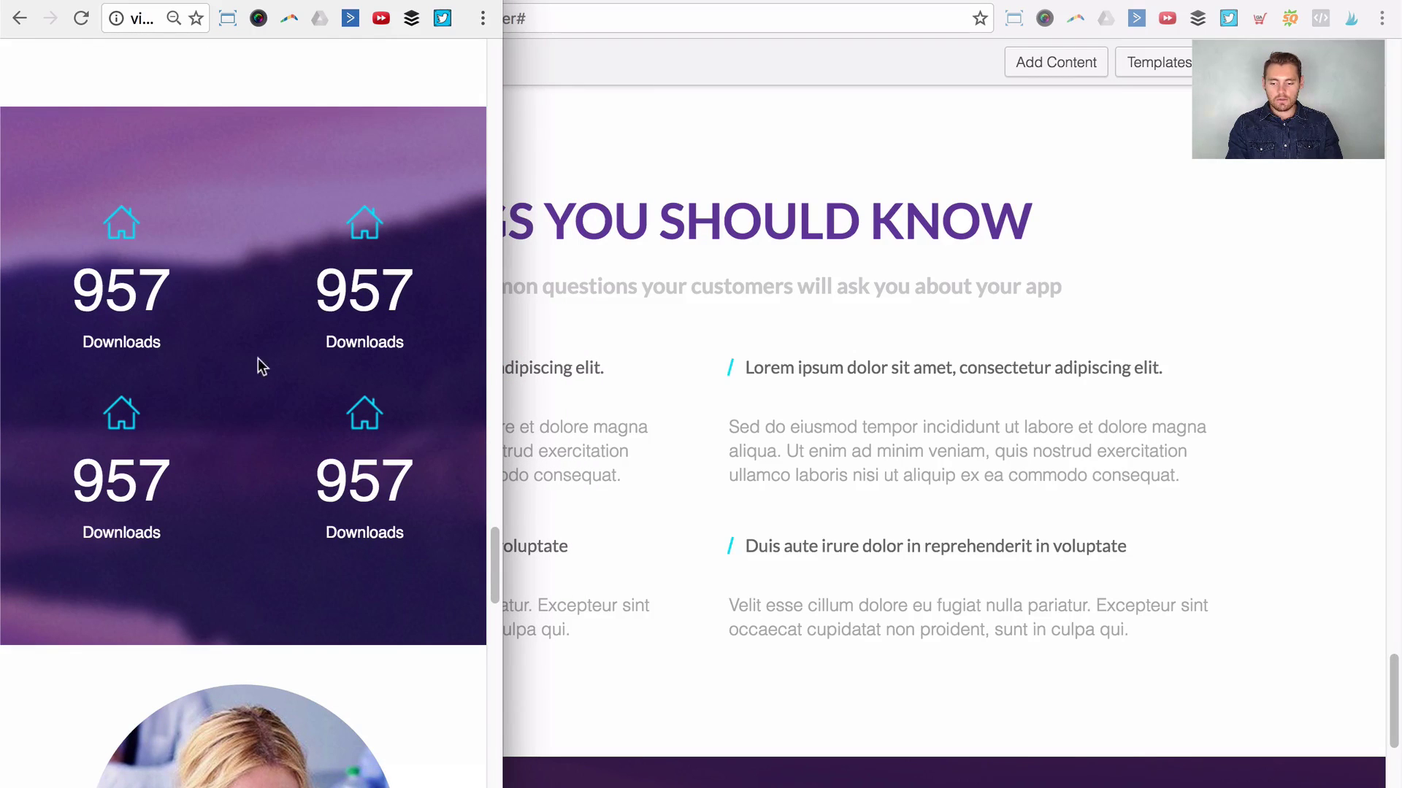
scroll(195, 410, "down", 10)
scroll(195, 410, "down", 7)
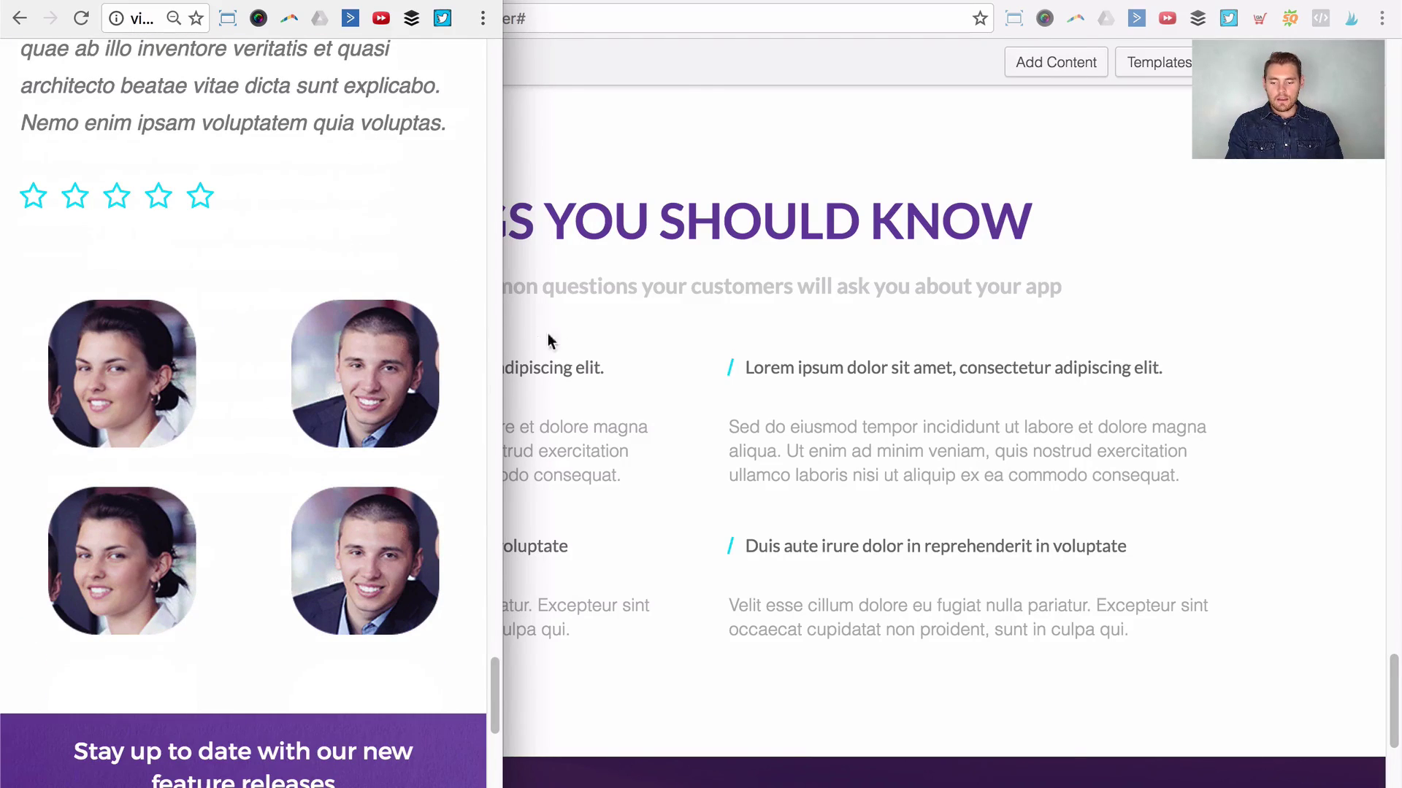
Step: Widen the browser back to nearly full screen and return to the page top
left_click_drag(501, 321, 1386, 332)
scroll(1220, 273, "up", 15)
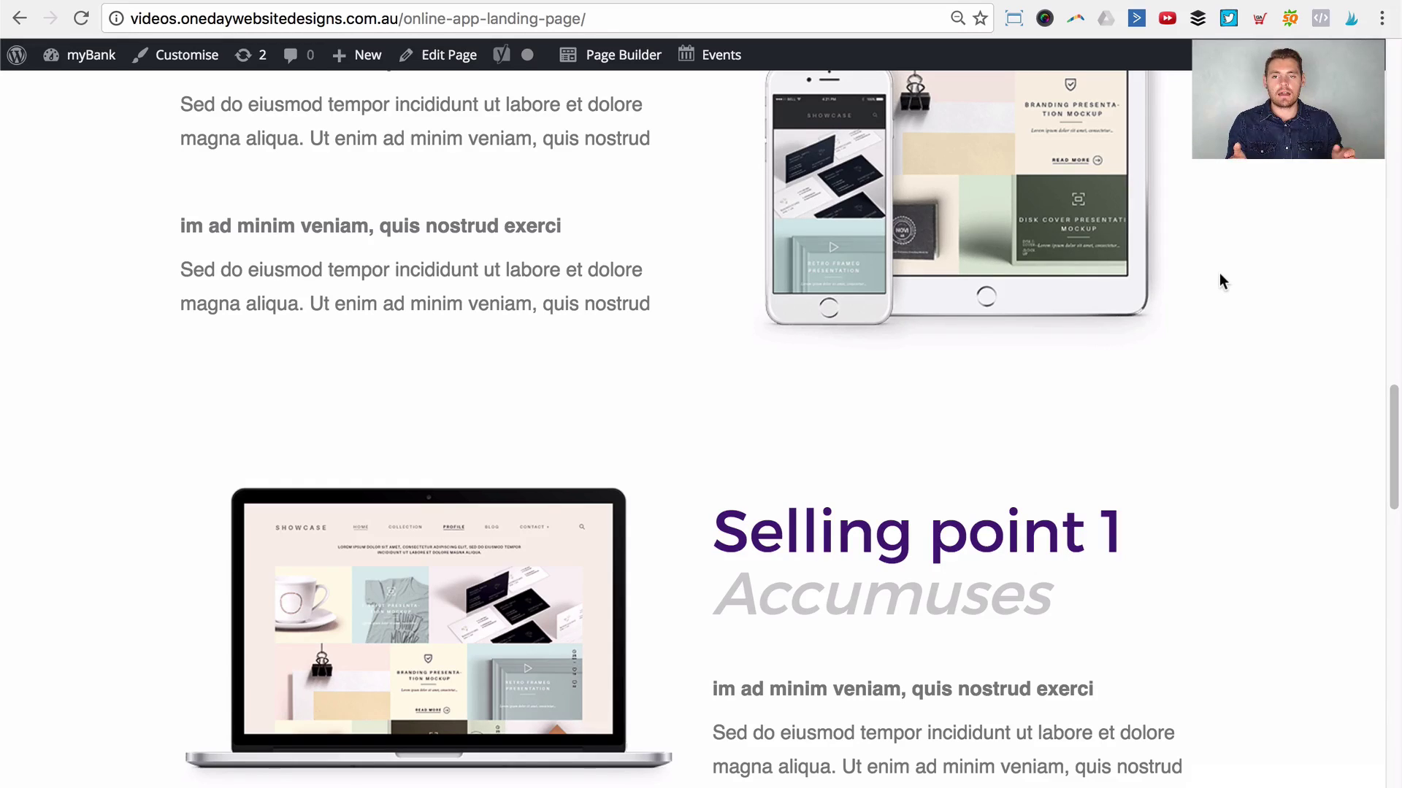
key("Home")
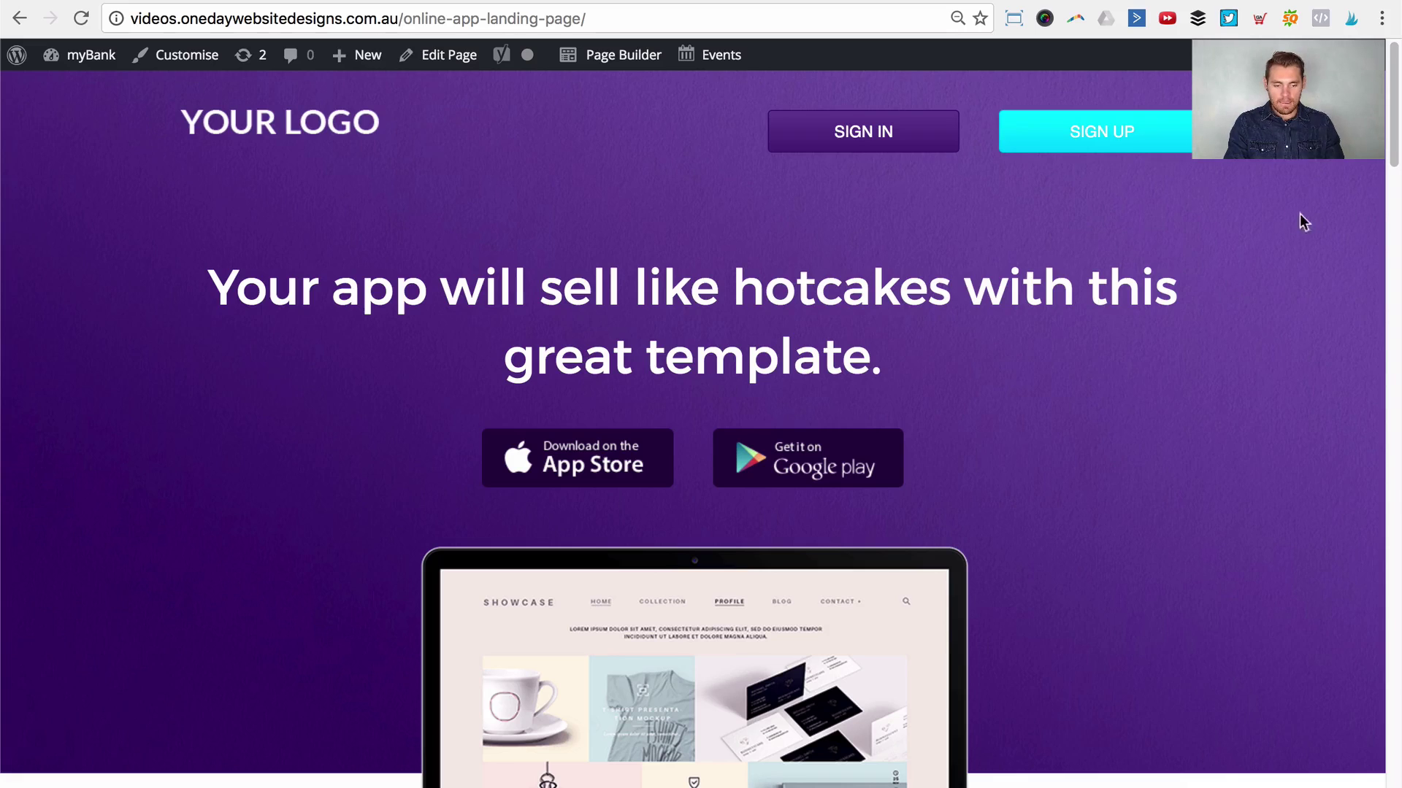
left_click_drag(1390, 81, 1394, 49)
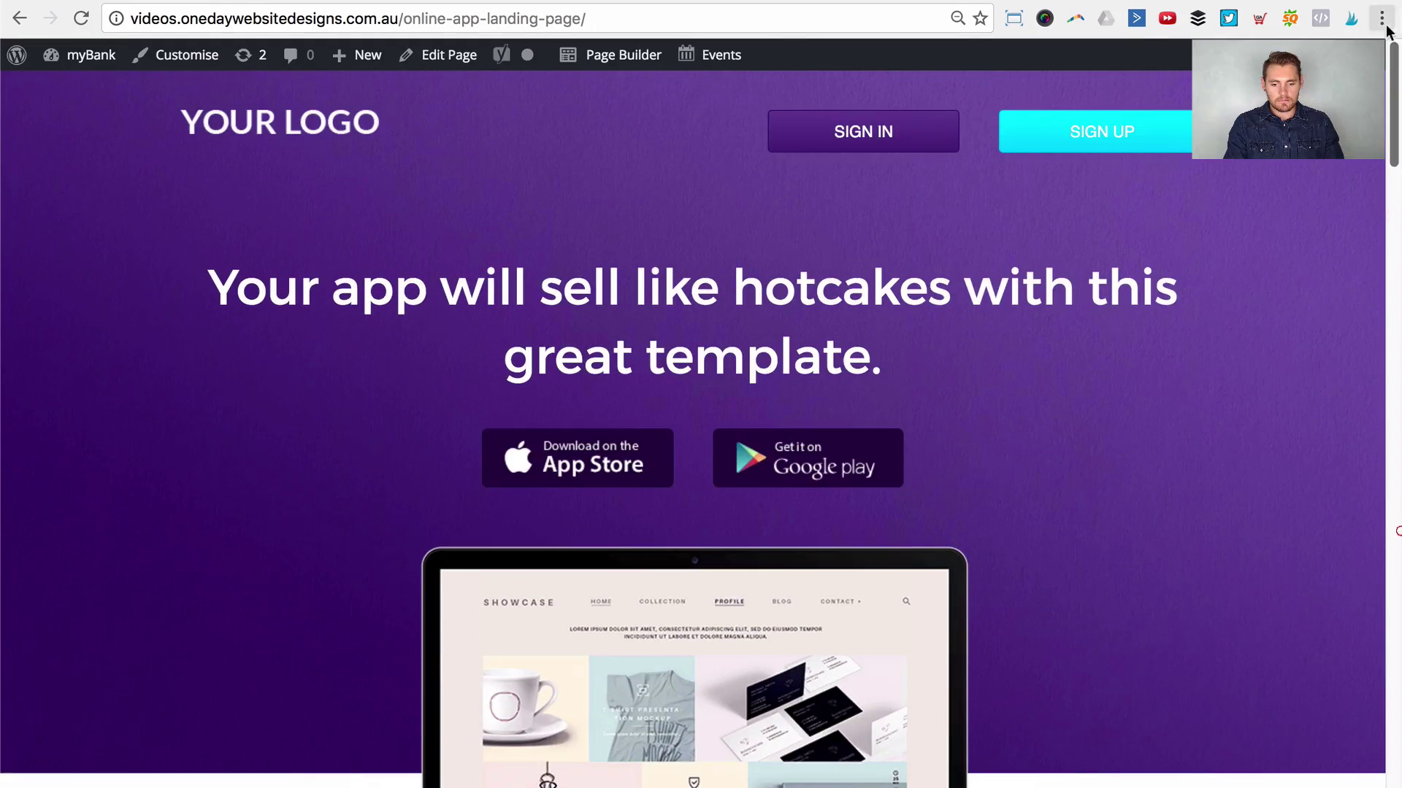